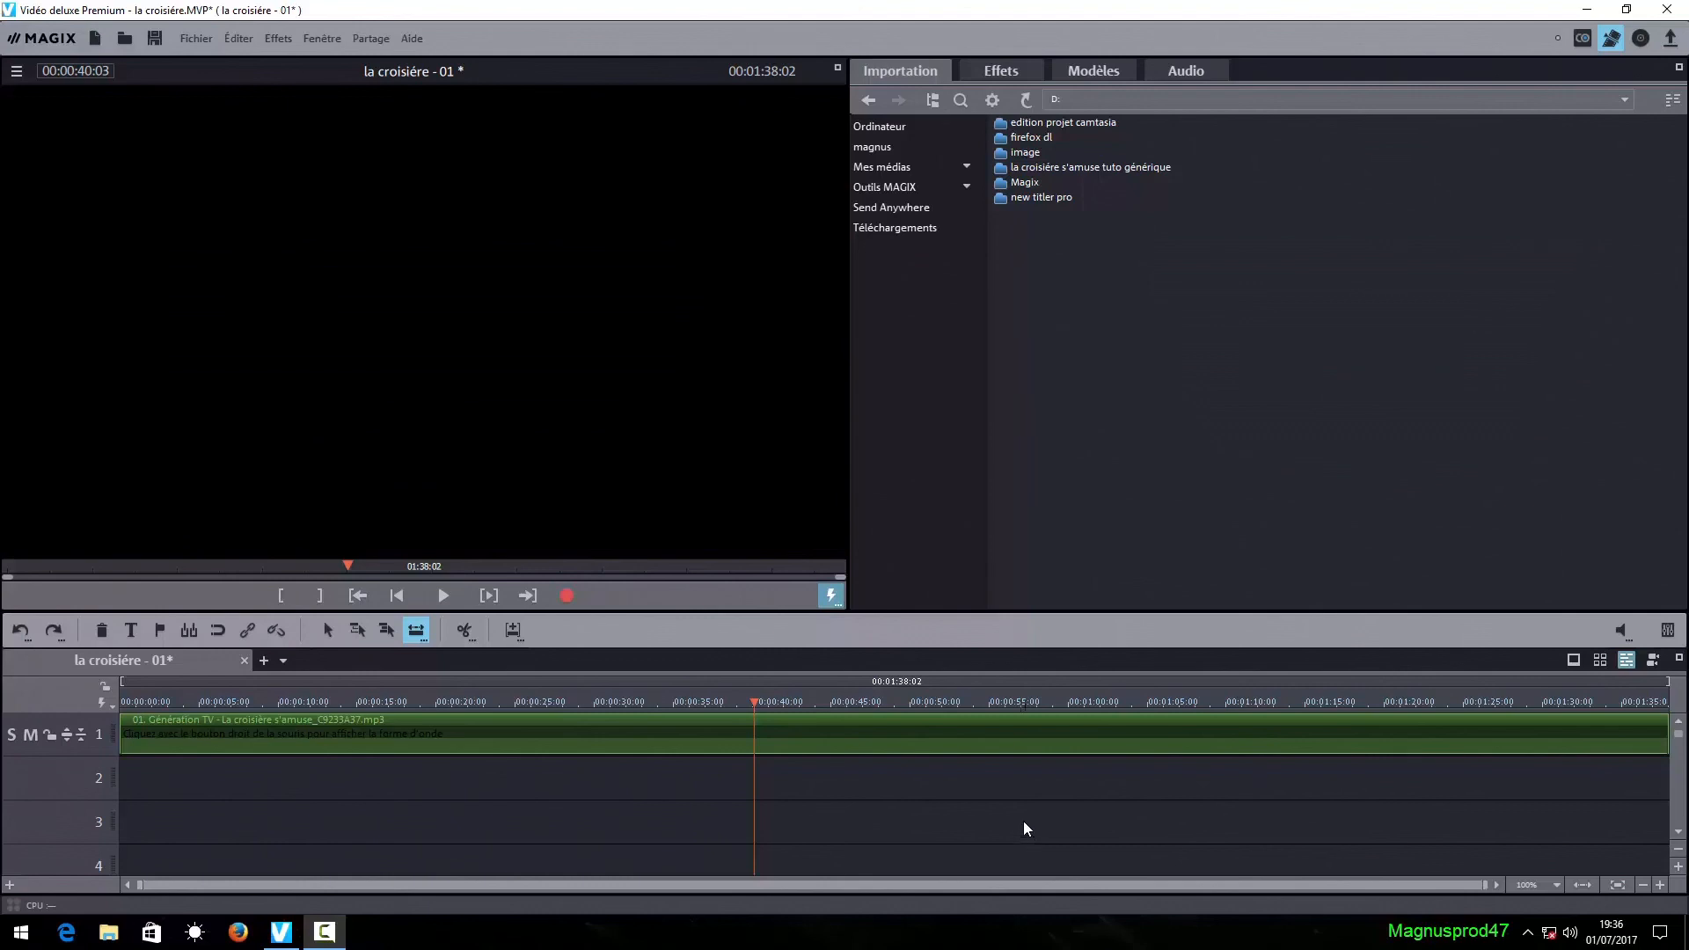
- Remove the first 2 seconds of the music clip on track 1 and move the remaining part to the timeline start
{"action": "left_click_drag", "start_coordinate": [755, 703], "coordinate": [152, 711]}
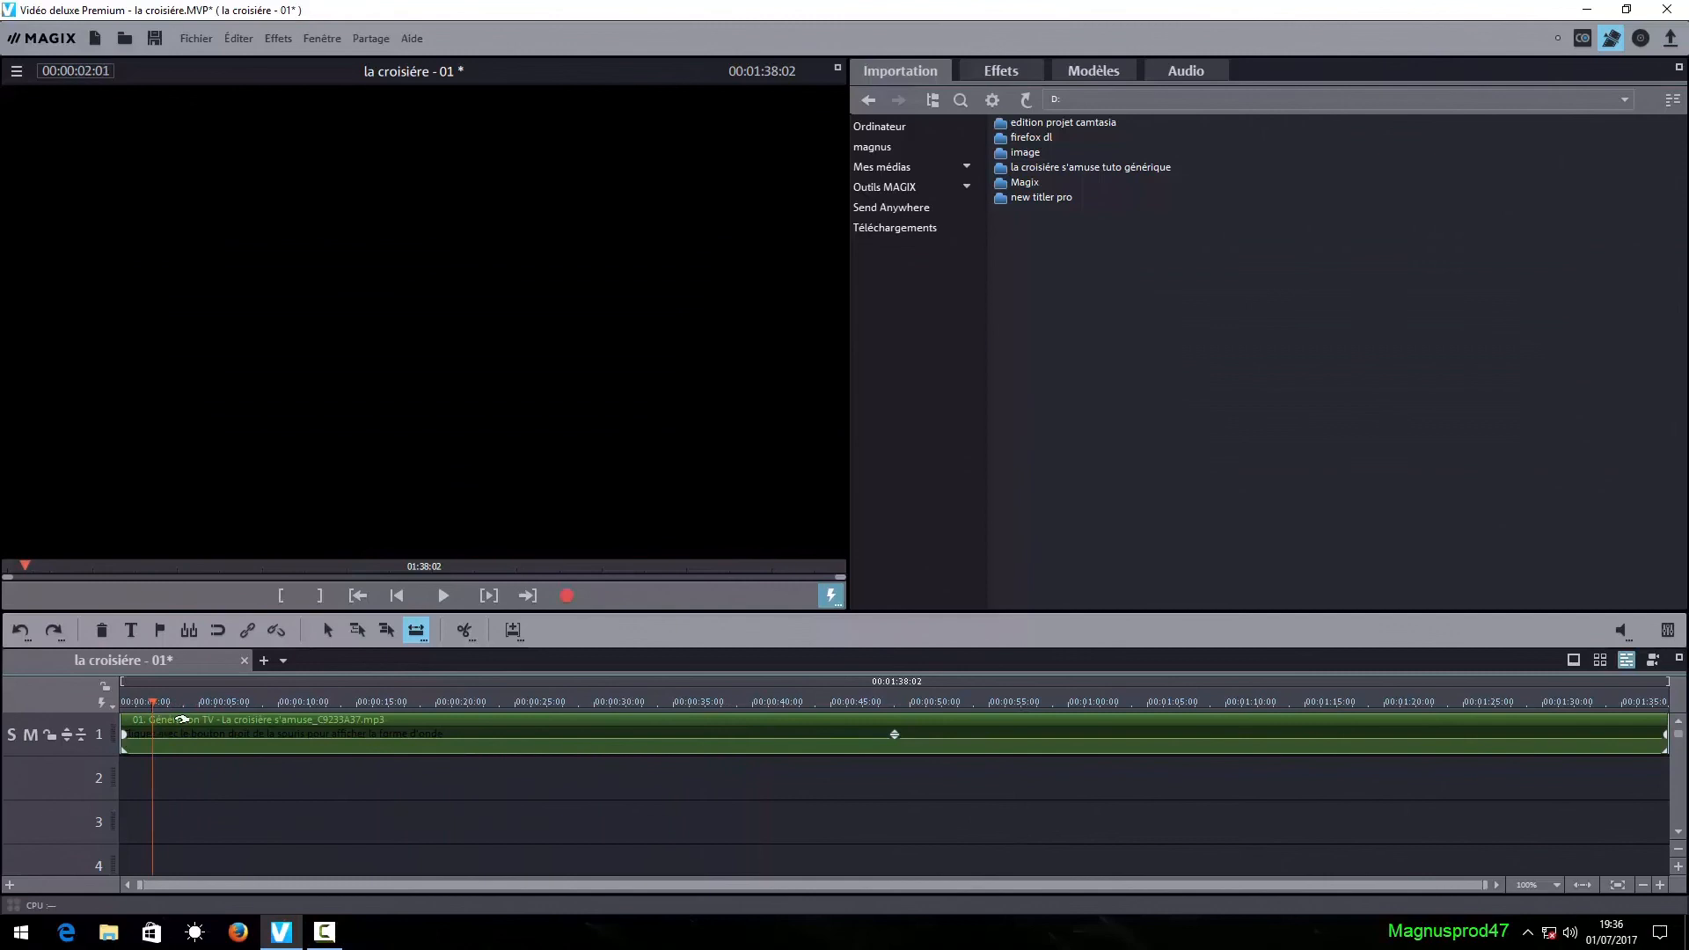
{"action": "left_click", "coordinate": [463, 630]}
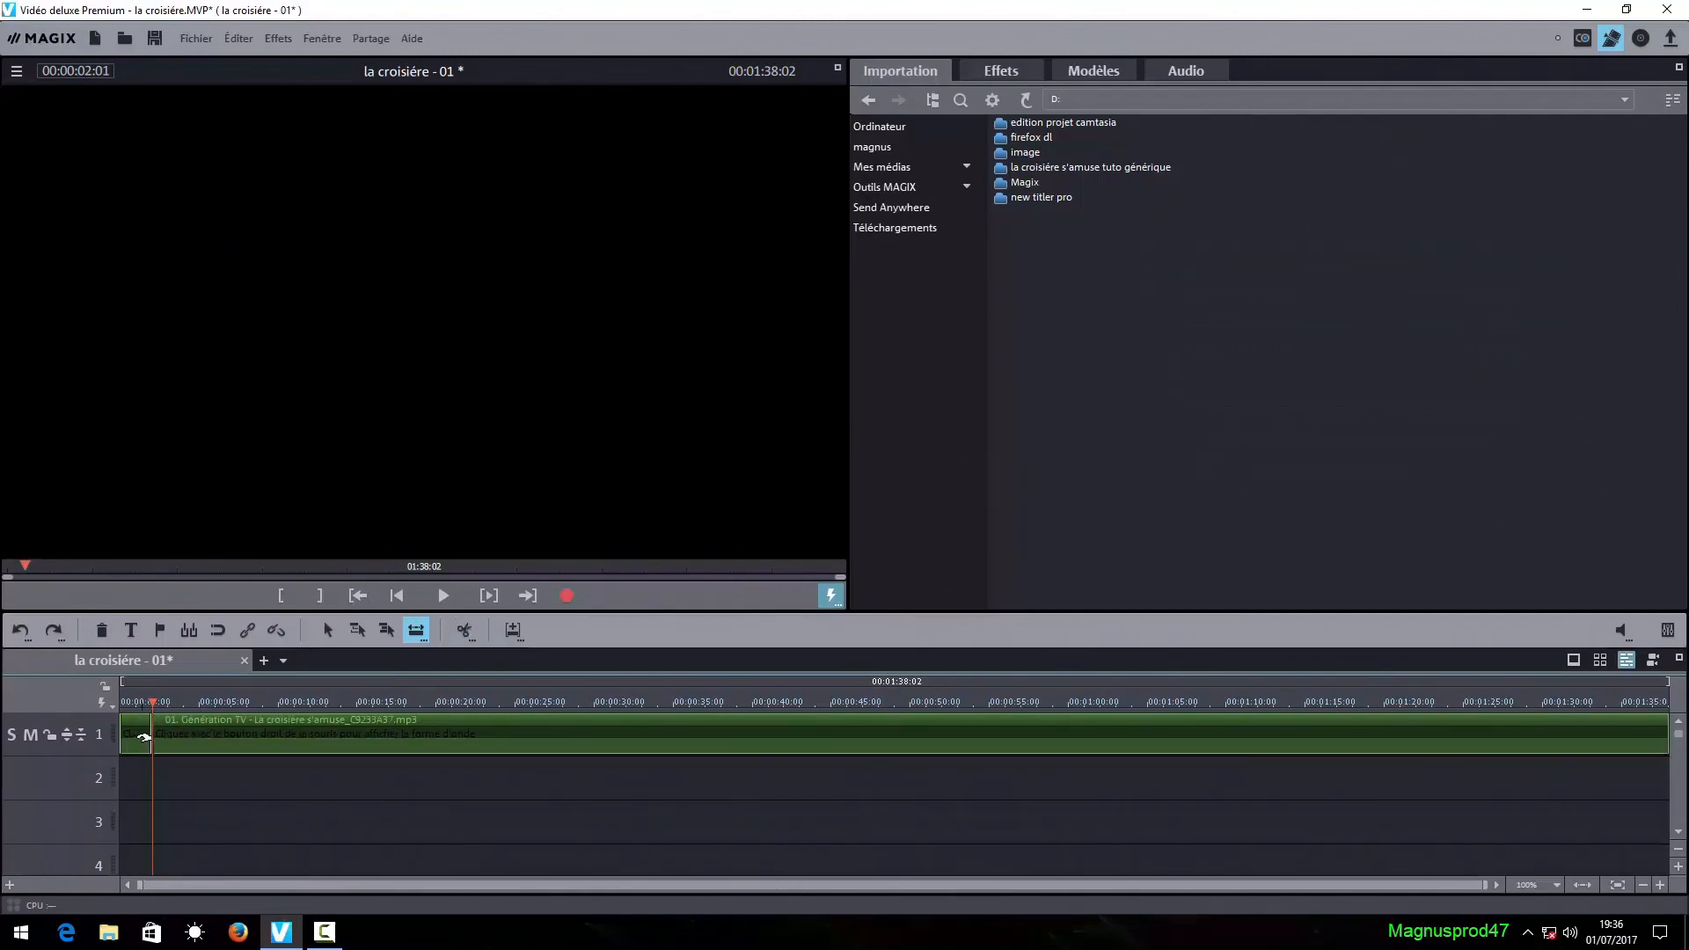
{"action": "left_click", "coordinate": [143, 737]}
{"action": "key", "text": "Delete"}
{"action": "left_click", "coordinate": [163, 746]}
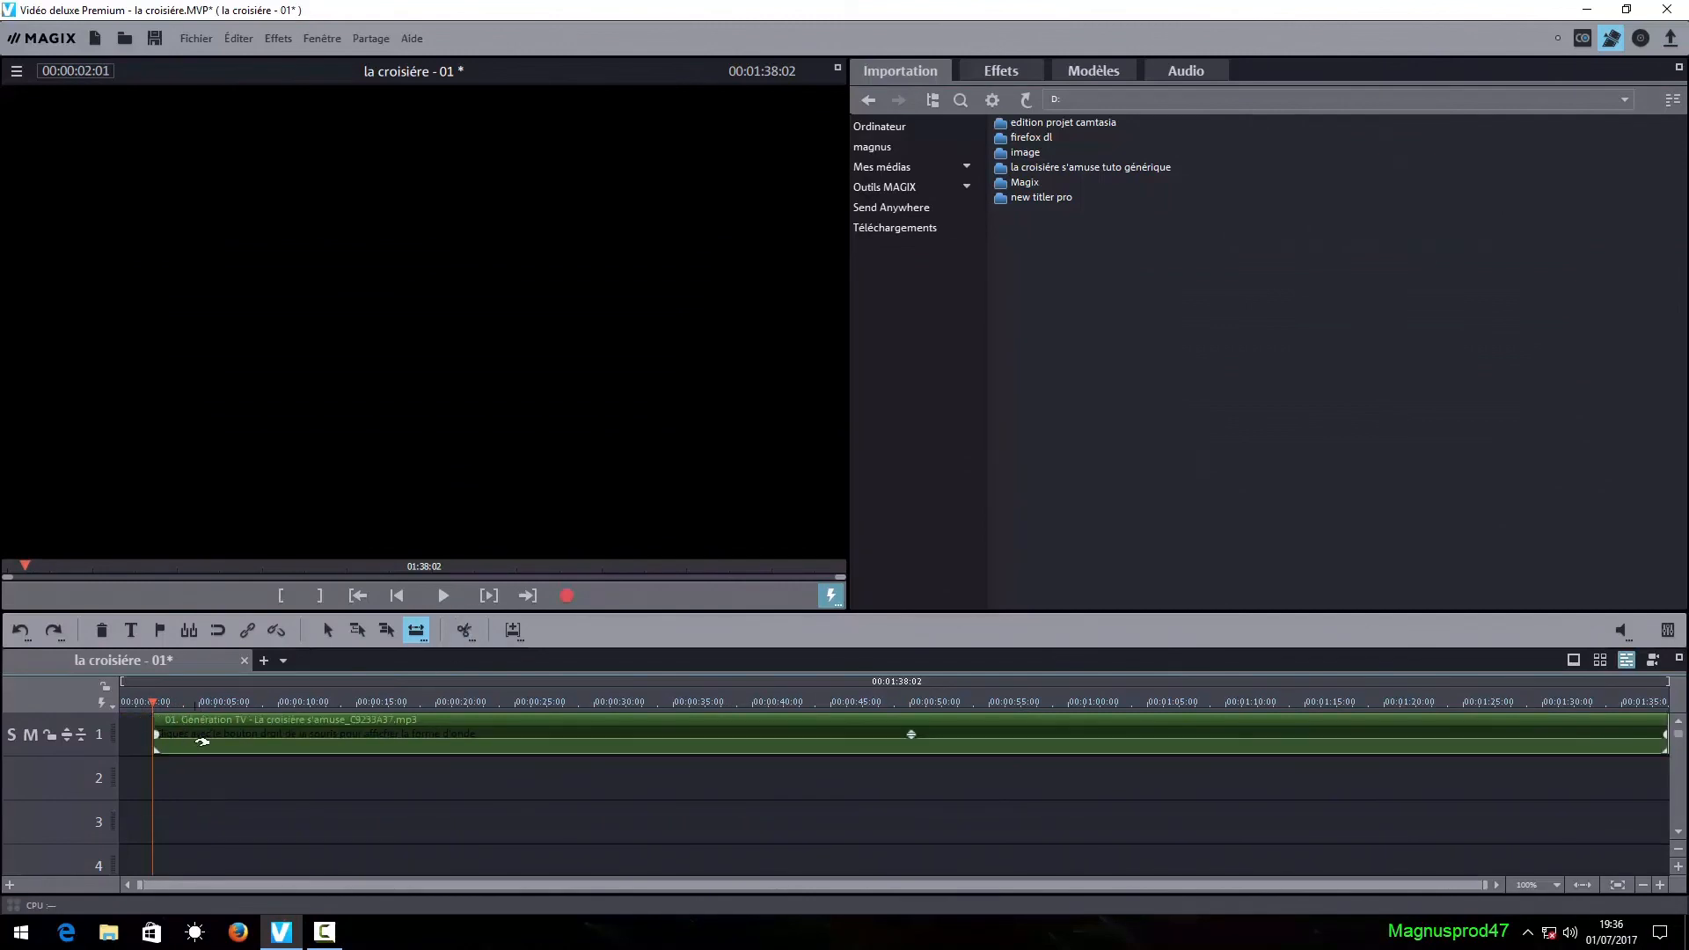
{"action": "left_click_drag", "start_coordinate": [226, 724], "coordinate": [180, 733]}
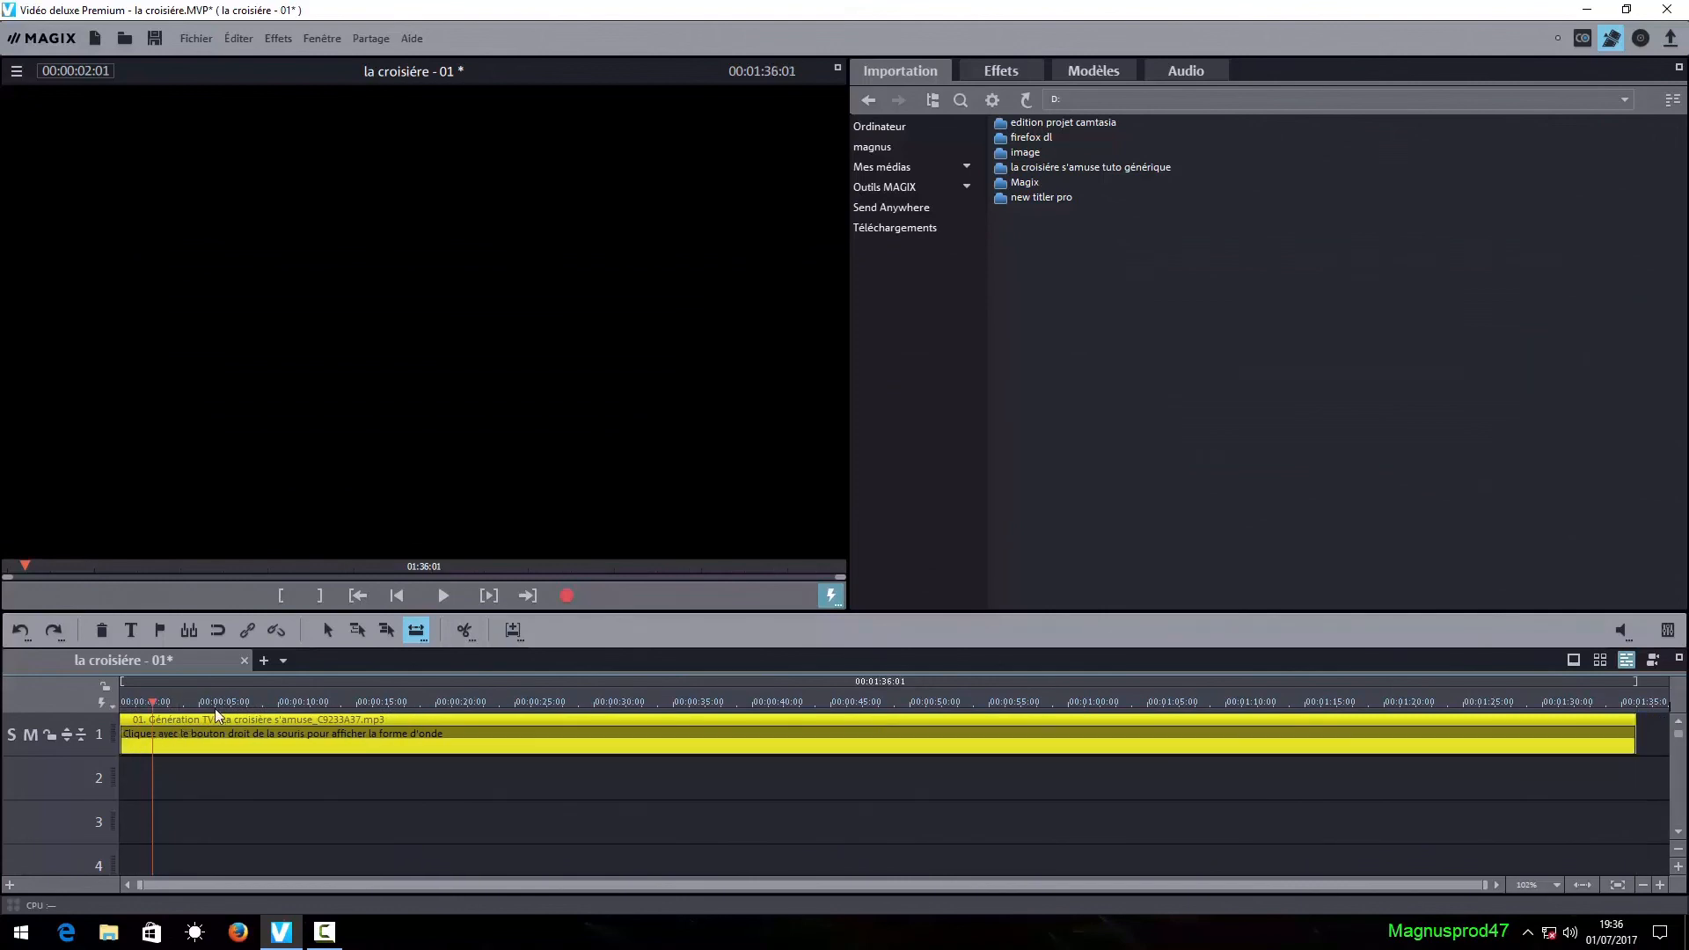
- Split the music clip on track 1 at 9, 25 and 40 seconds
{"action": "left_click", "coordinate": [262, 701]}
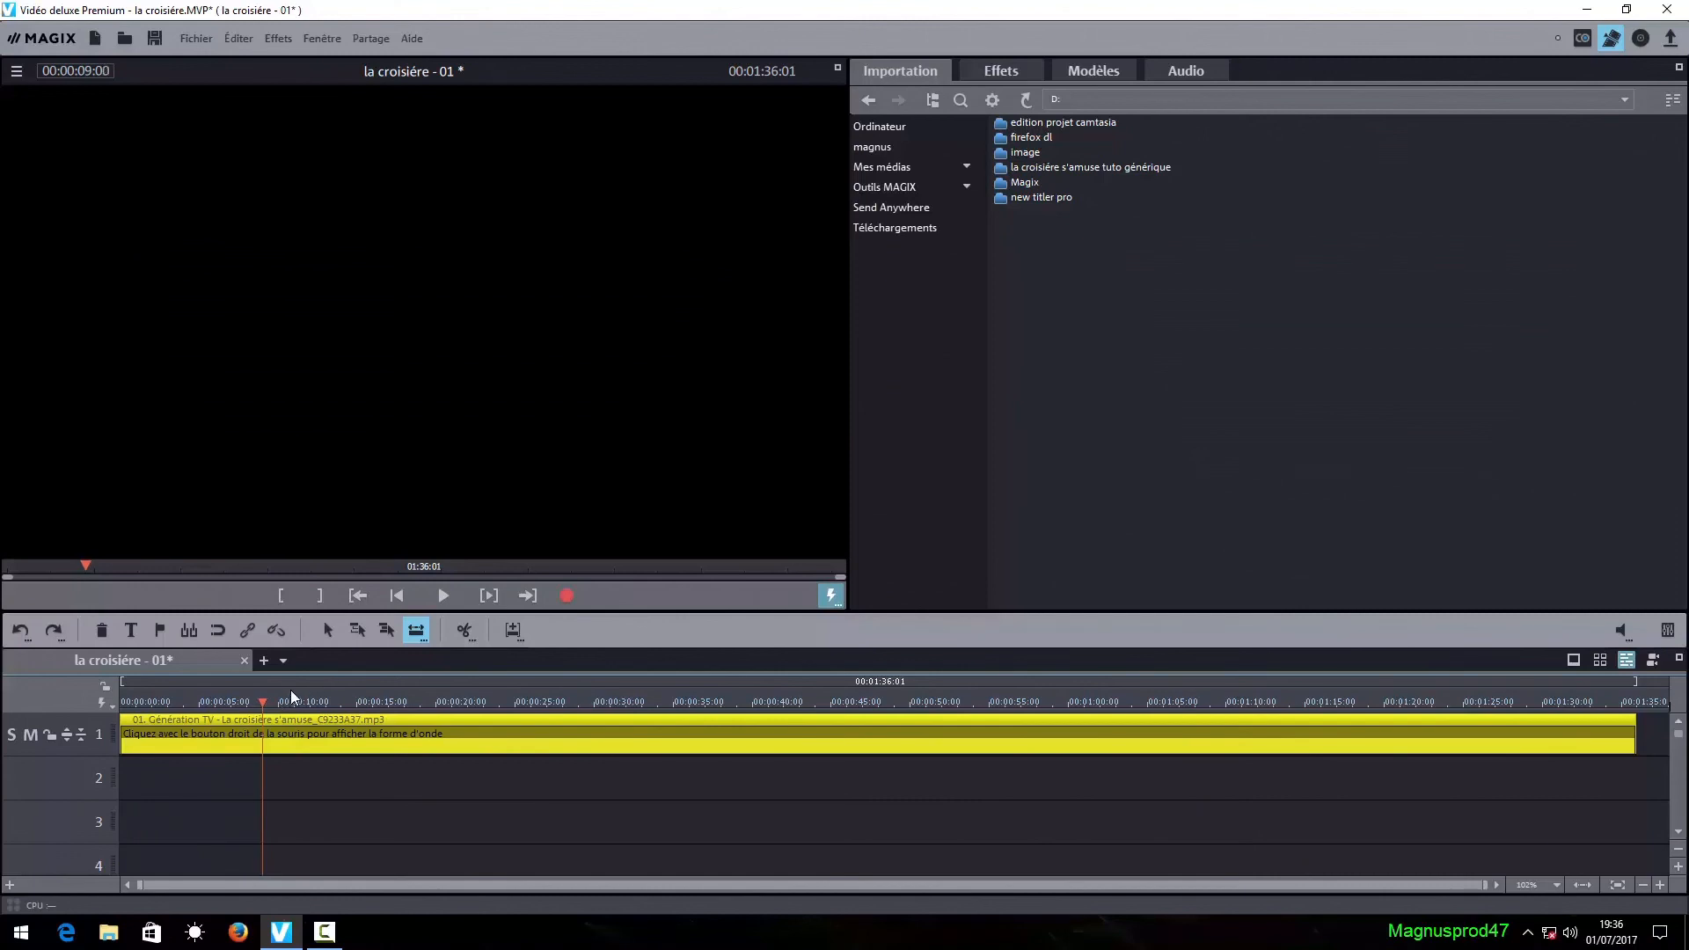
{"action": "left_click", "coordinate": [467, 629]}
{"action": "left_click_drag", "start_coordinate": [258, 705], "coordinate": [514, 714]}
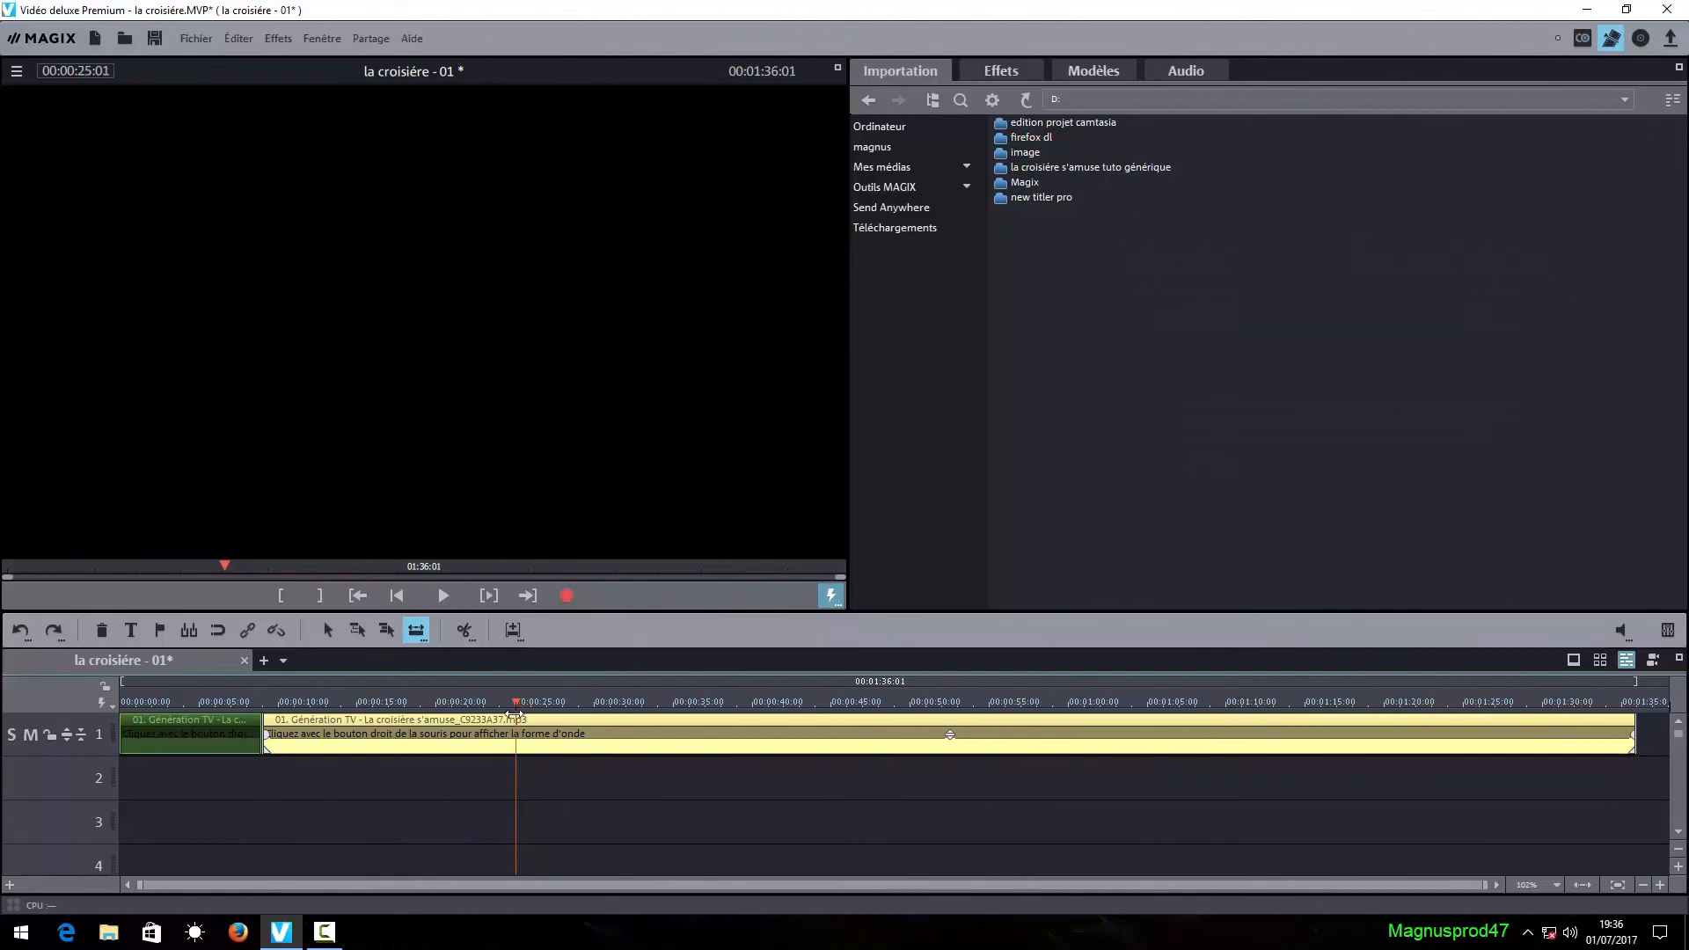
{"action": "left_click", "coordinate": [463, 629]}
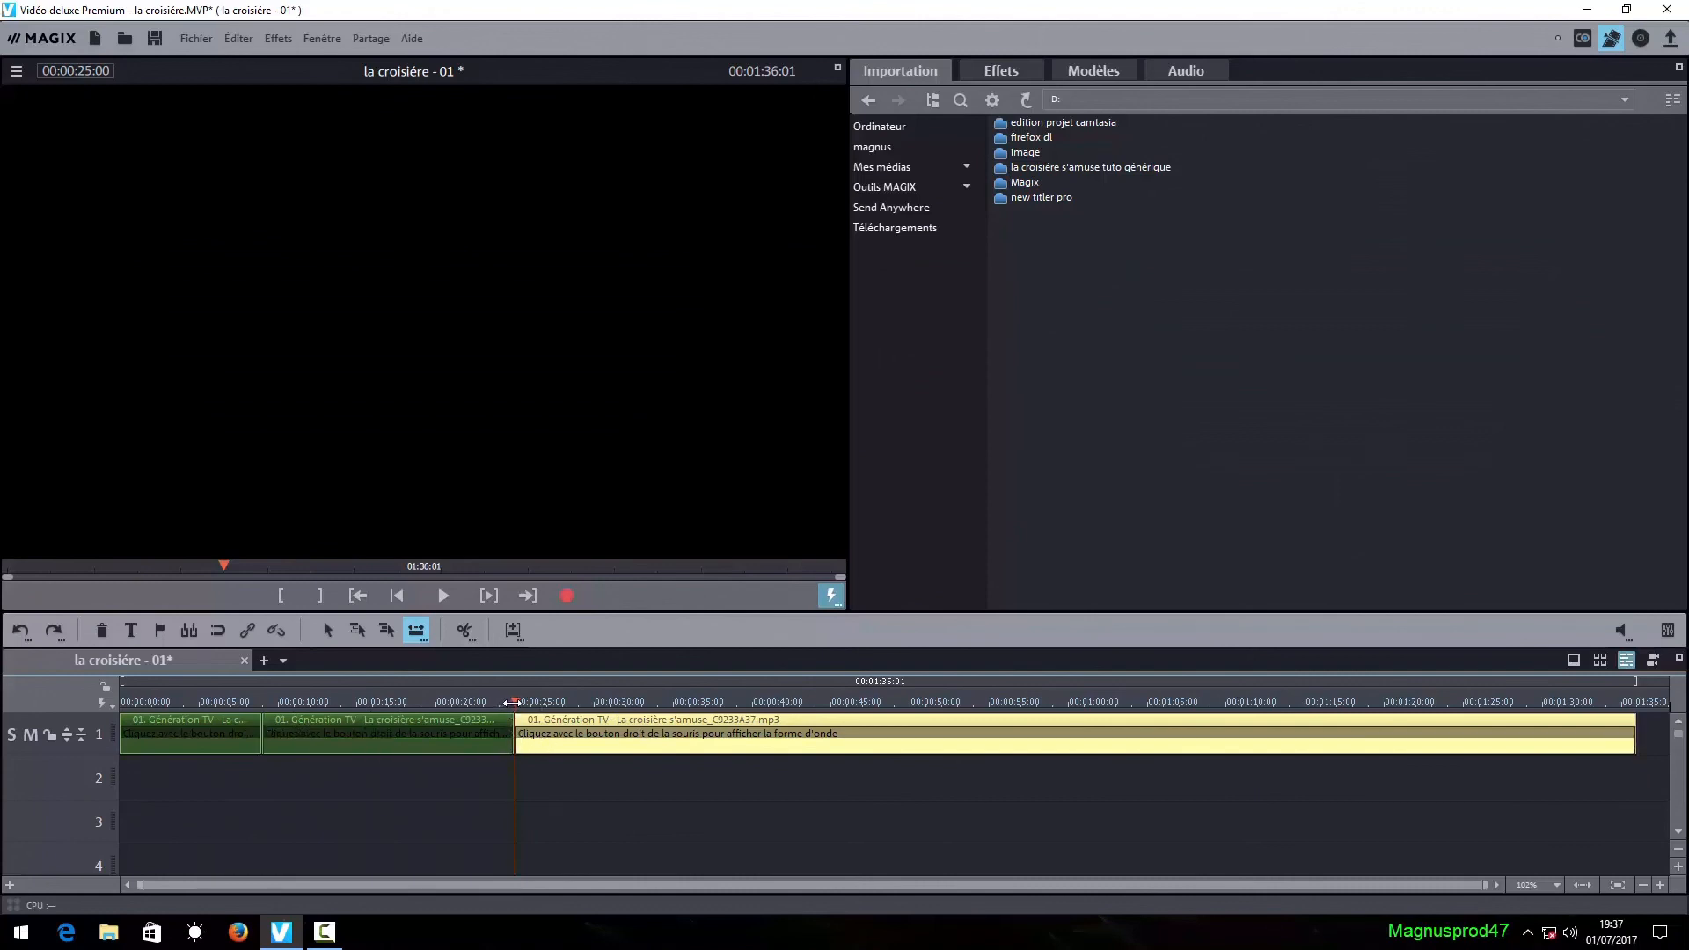
{"action": "left_click_drag", "start_coordinate": [512, 701], "coordinate": [752, 716]}
{"action": "left_click", "coordinate": [463, 630]}
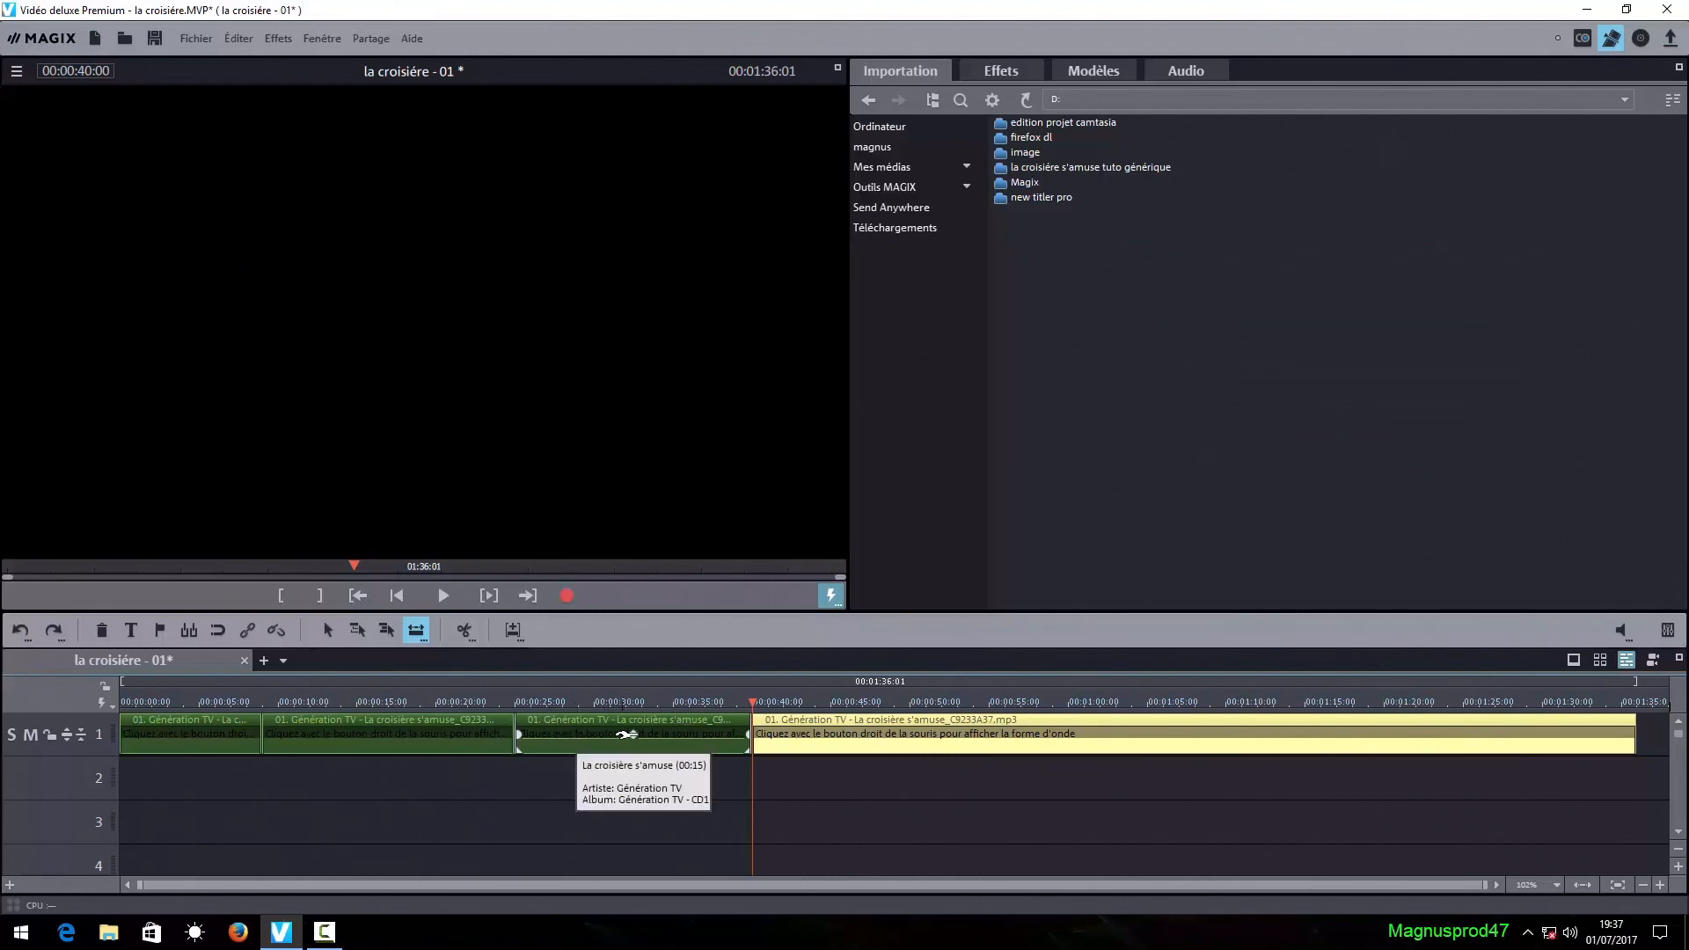
{"action": "left_click", "coordinate": [875, 723]}
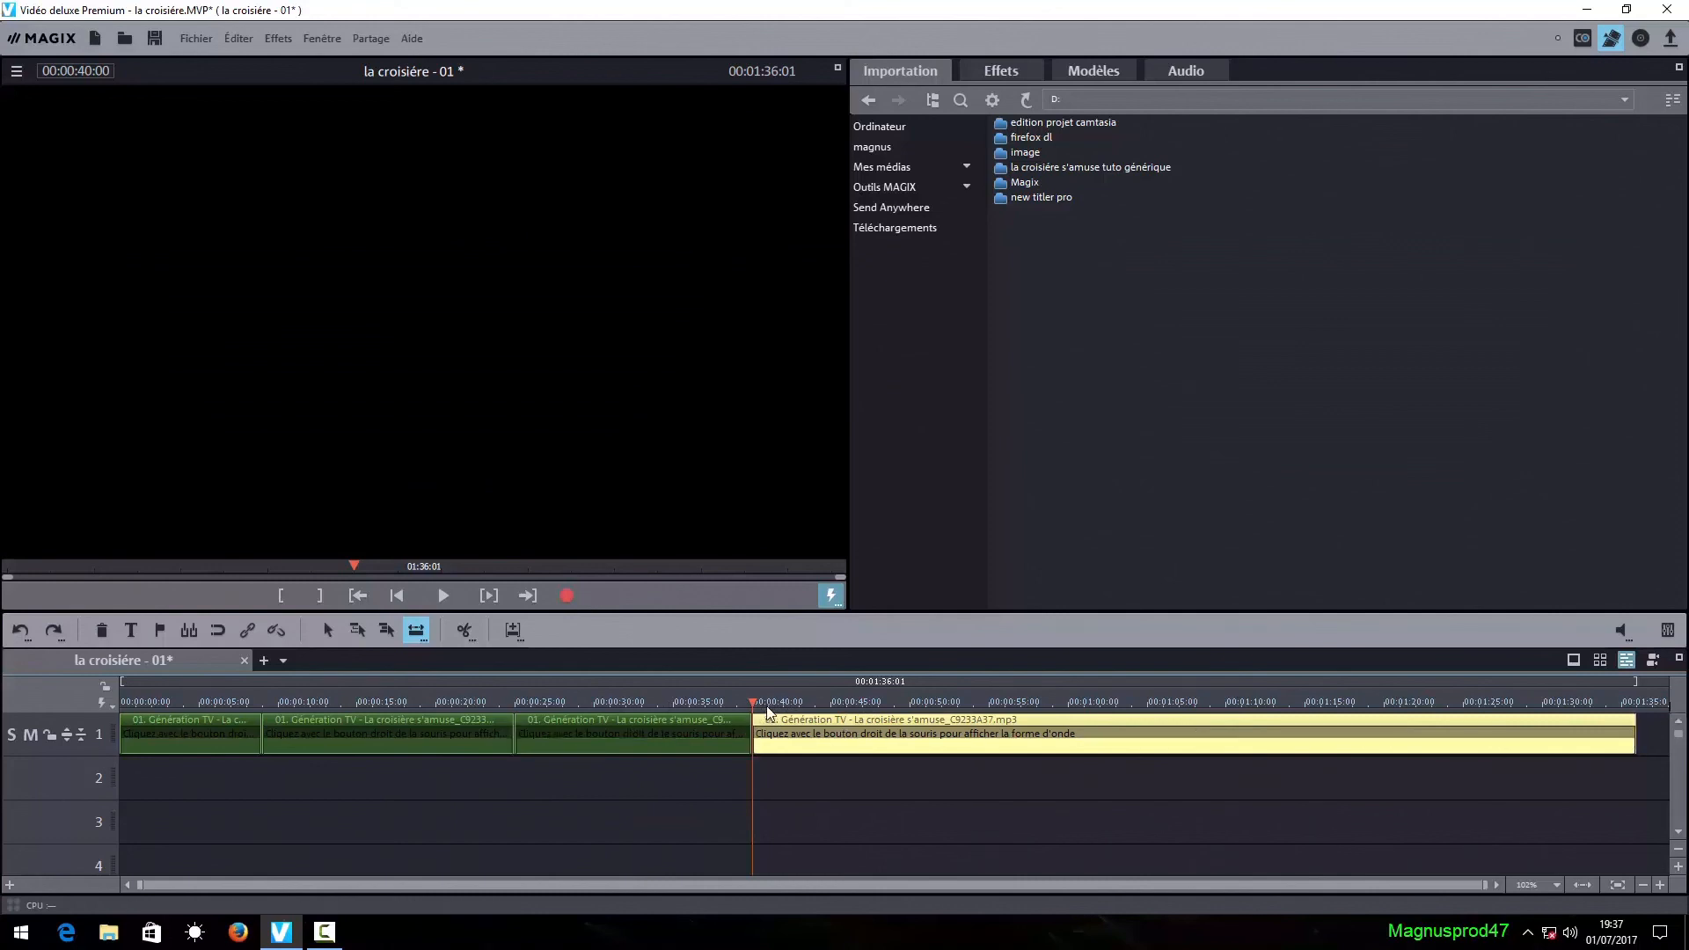
{"action": "mouse_move", "coordinate": [750, 701]}
{"action": "left_mouse_down"}
{"action": "mouse_move", "coordinate": [1352, 701]}
{"action": "mouse_move", "coordinate": [922, 702]}
{"action": "mouse_move", "coordinate": [1107, 702]}
{"action": "left_mouse_up"}
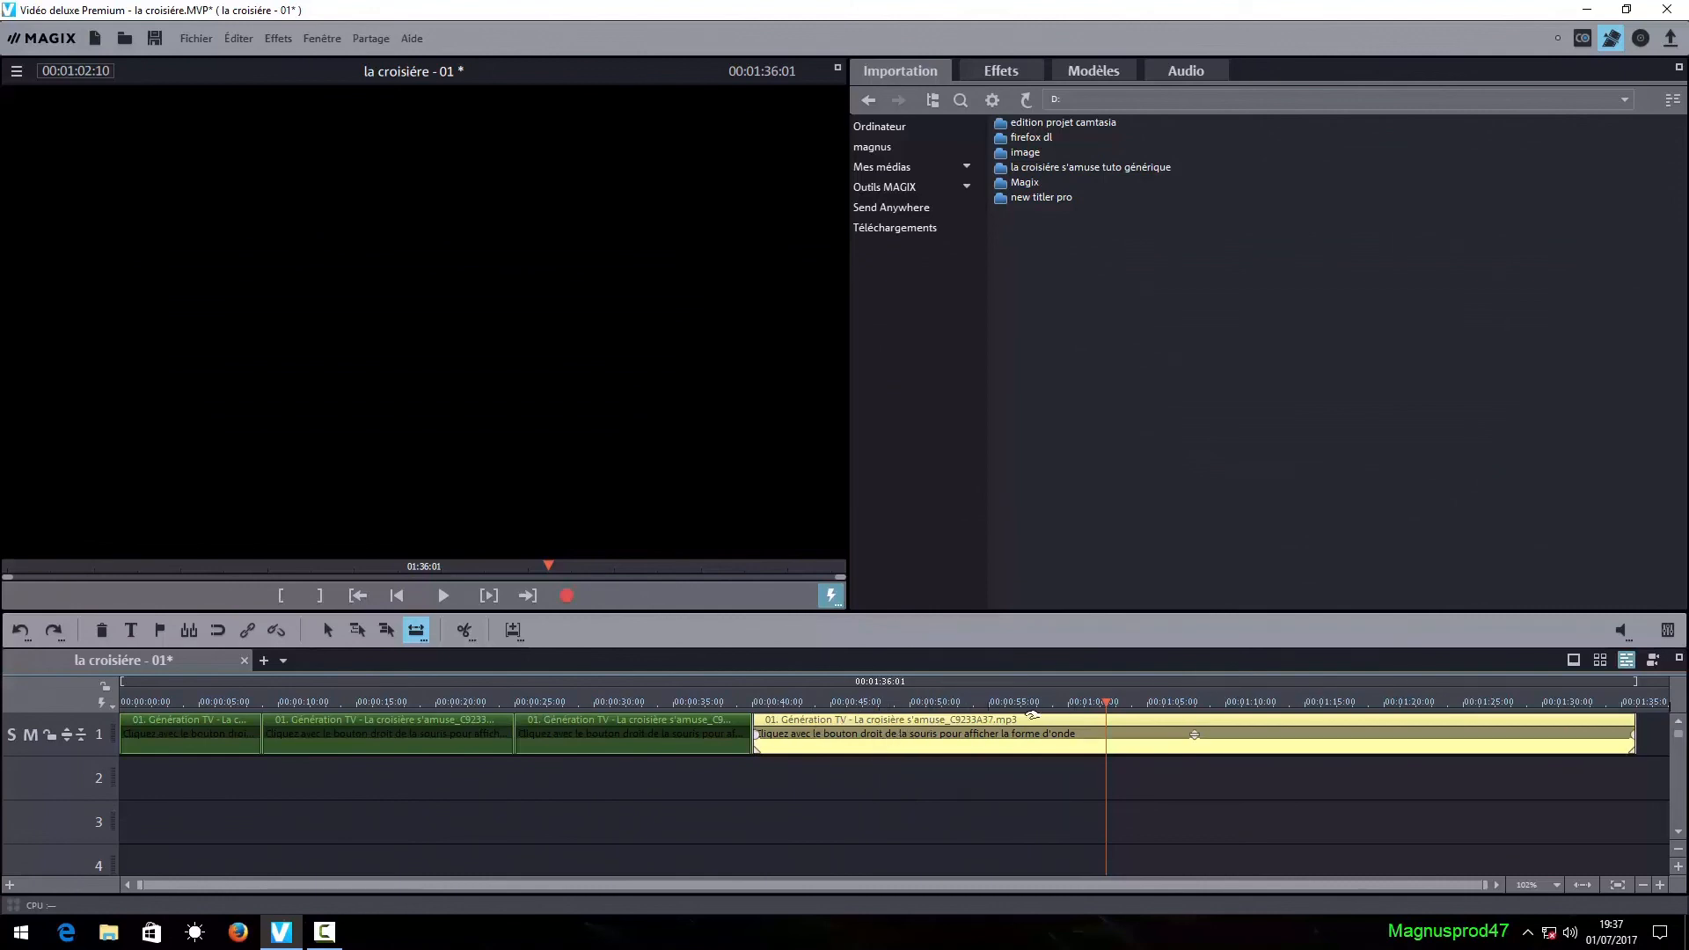
{"action": "left_click_drag", "start_coordinate": [1099, 704], "coordinate": [771, 732]}
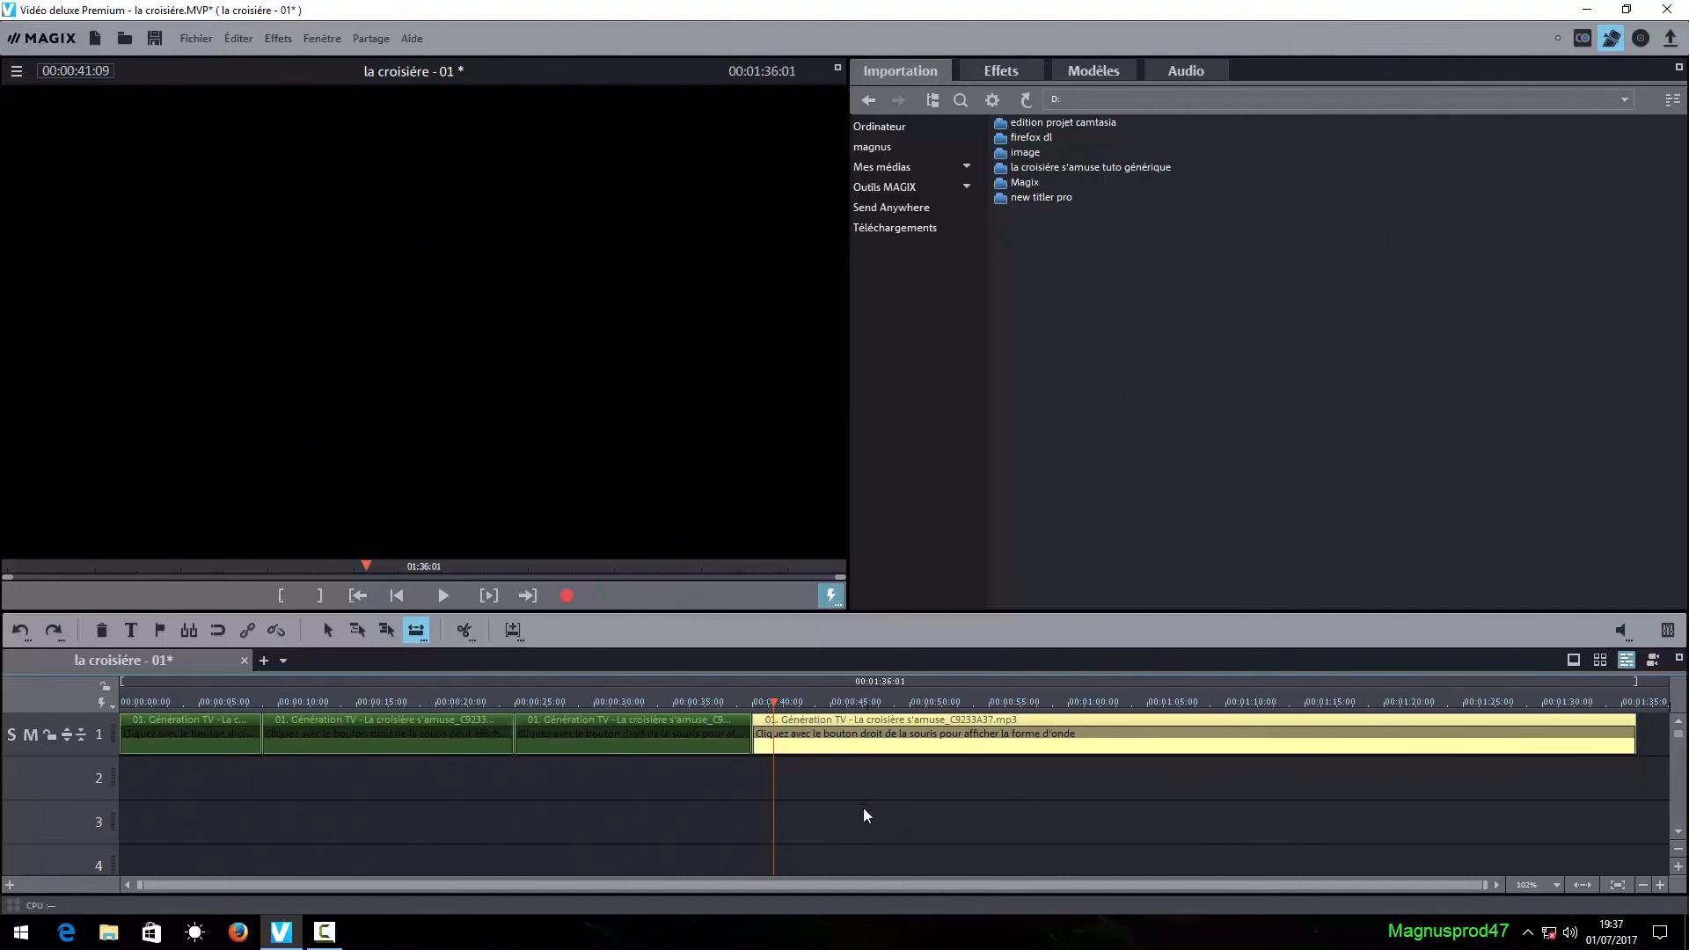
{"action": "left_click_drag", "start_coordinate": [774, 702], "coordinate": [749, 701]}
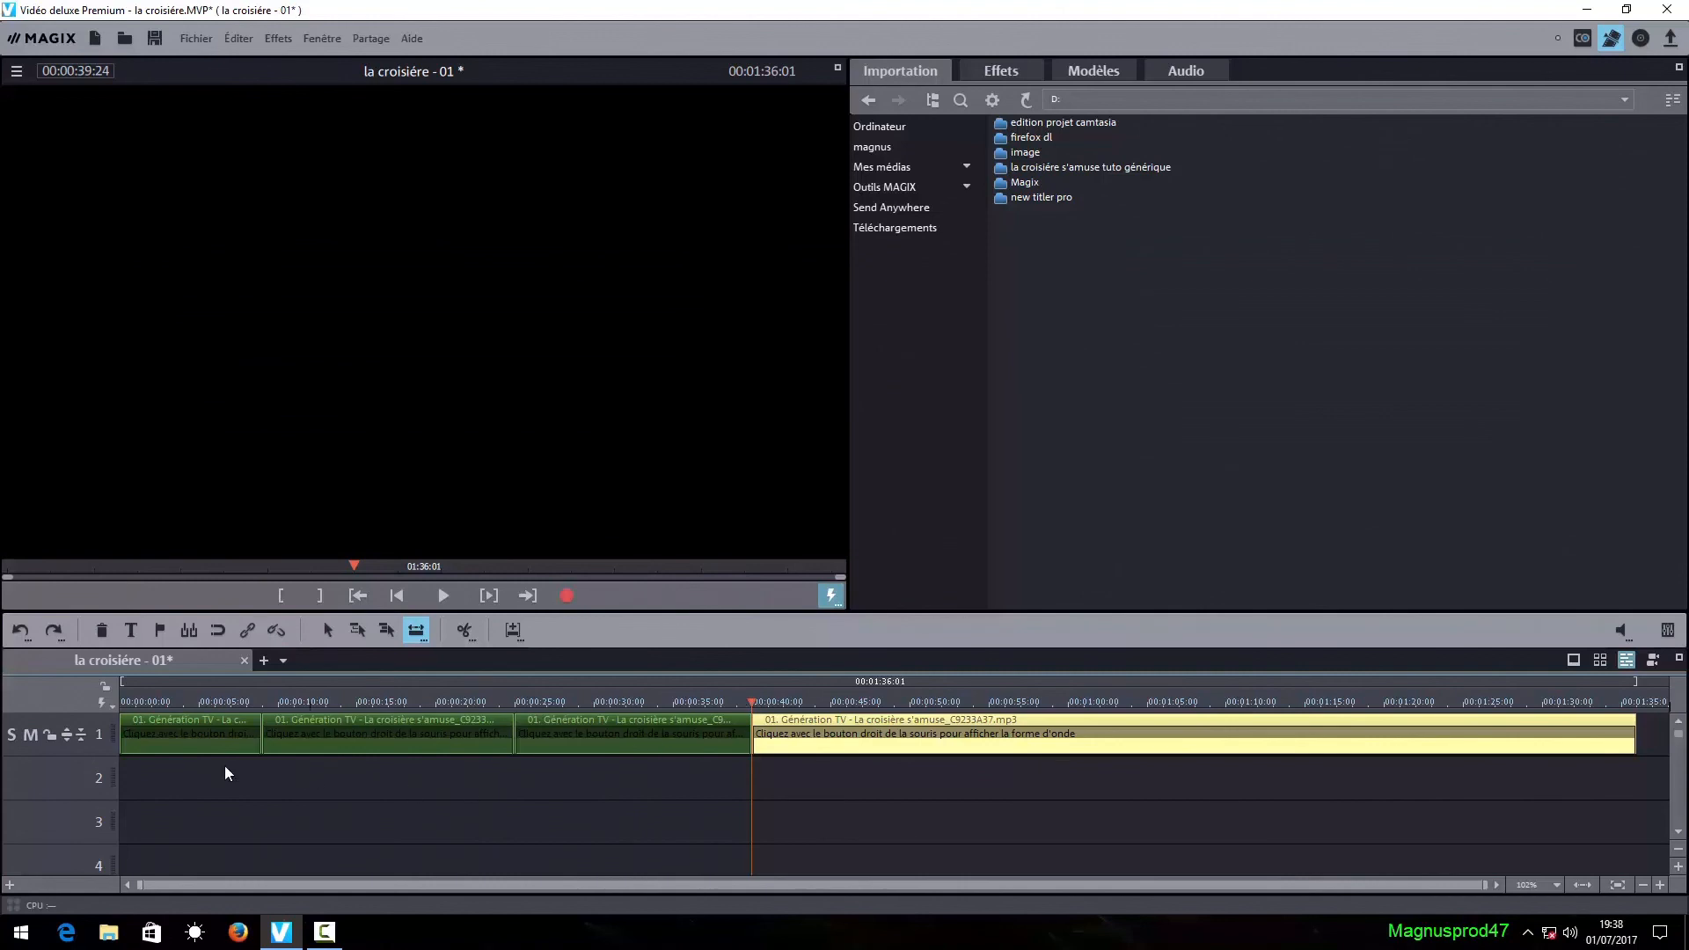
{"action": "left_click", "coordinate": [169, 730]}
{"action": "left_click", "coordinate": [387, 737]}
{"action": "left_click", "coordinate": [603, 744]}
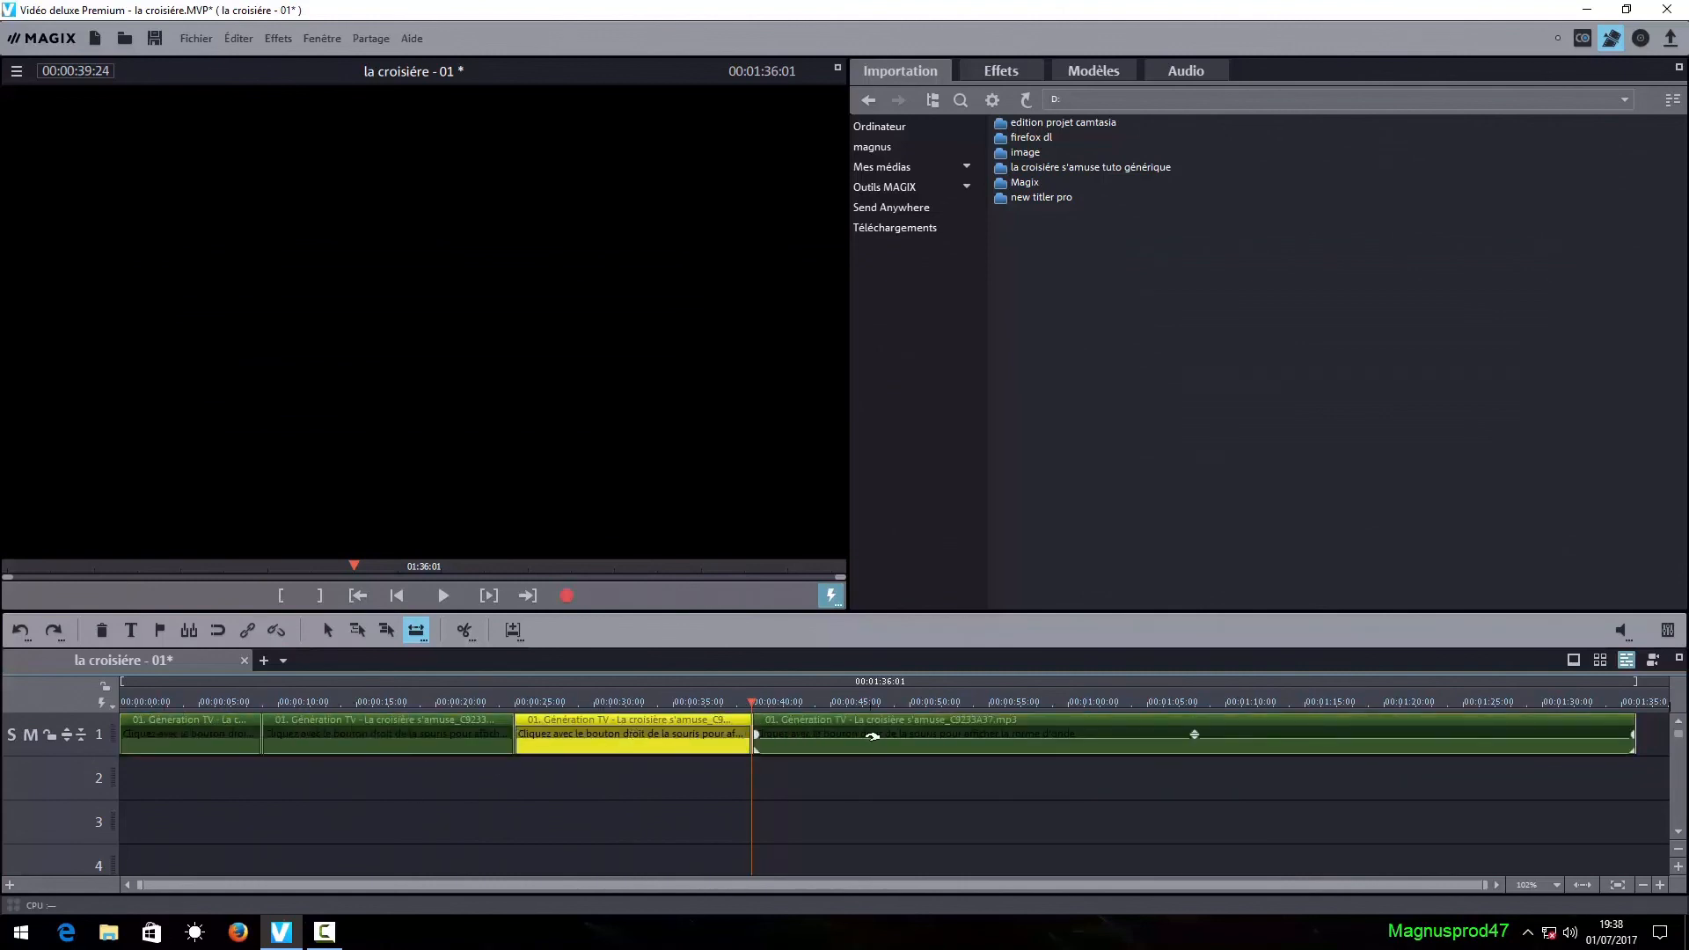
{"action": "left_click", "coordinate": [874, 736]}
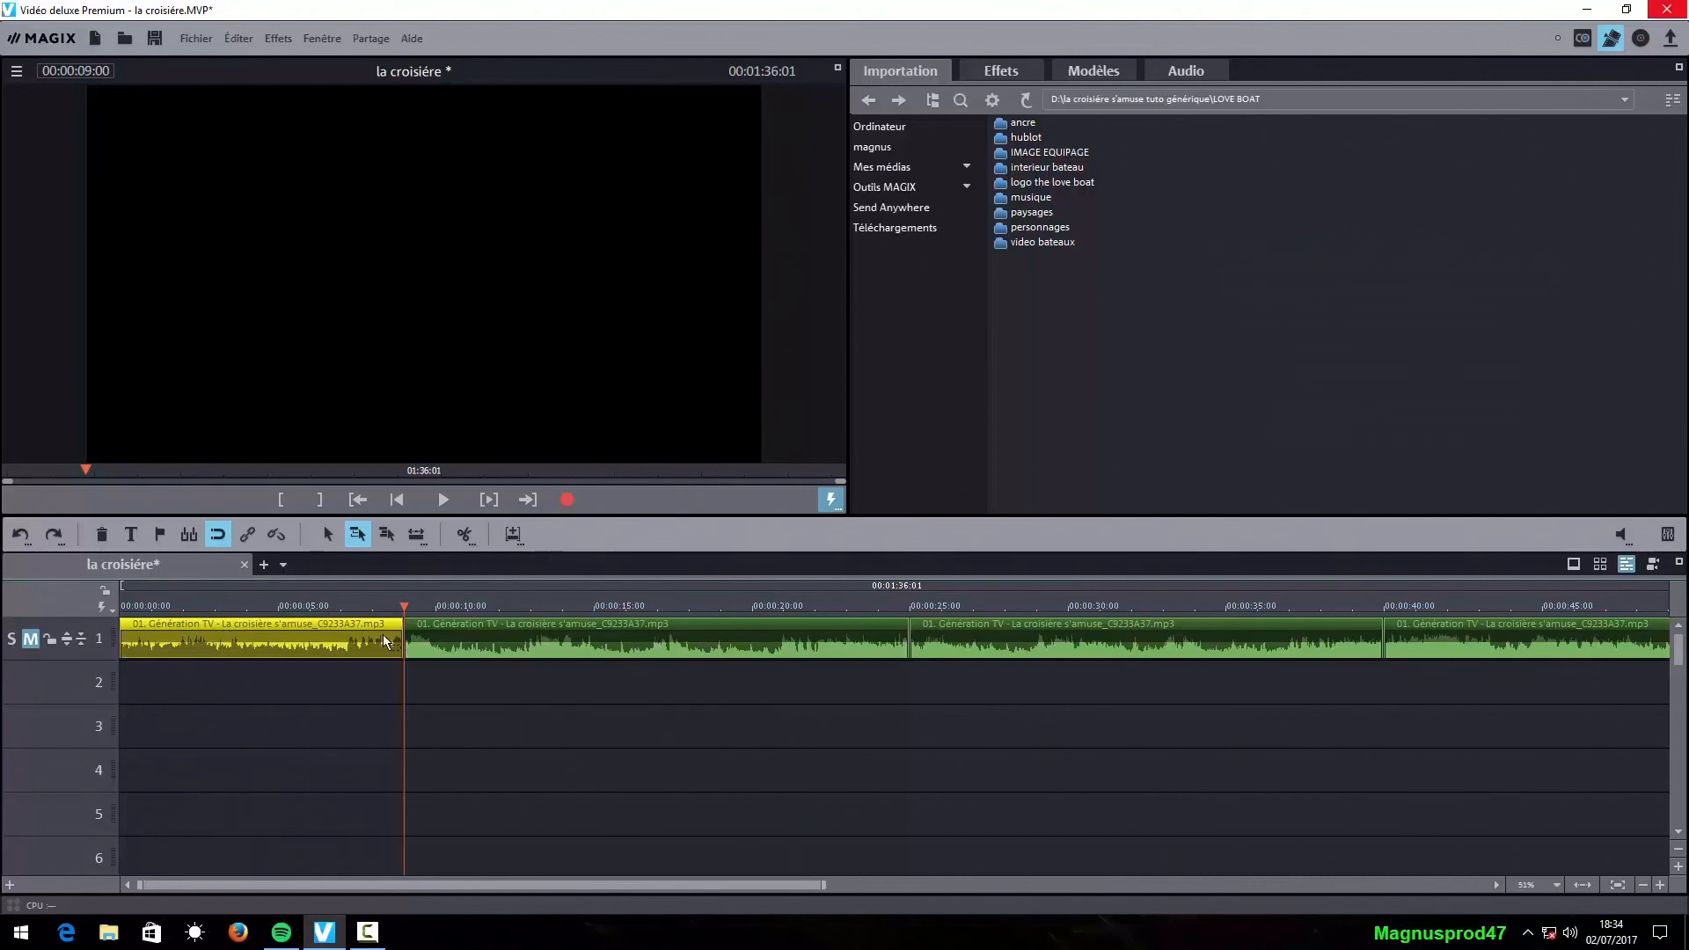
- Place cruise-937069_1920.jpg from the "video bateaux" folder at the start of track 2 and extend it to 9 seconds
{"action": "double_click", "coordinate": [1038, 244]}
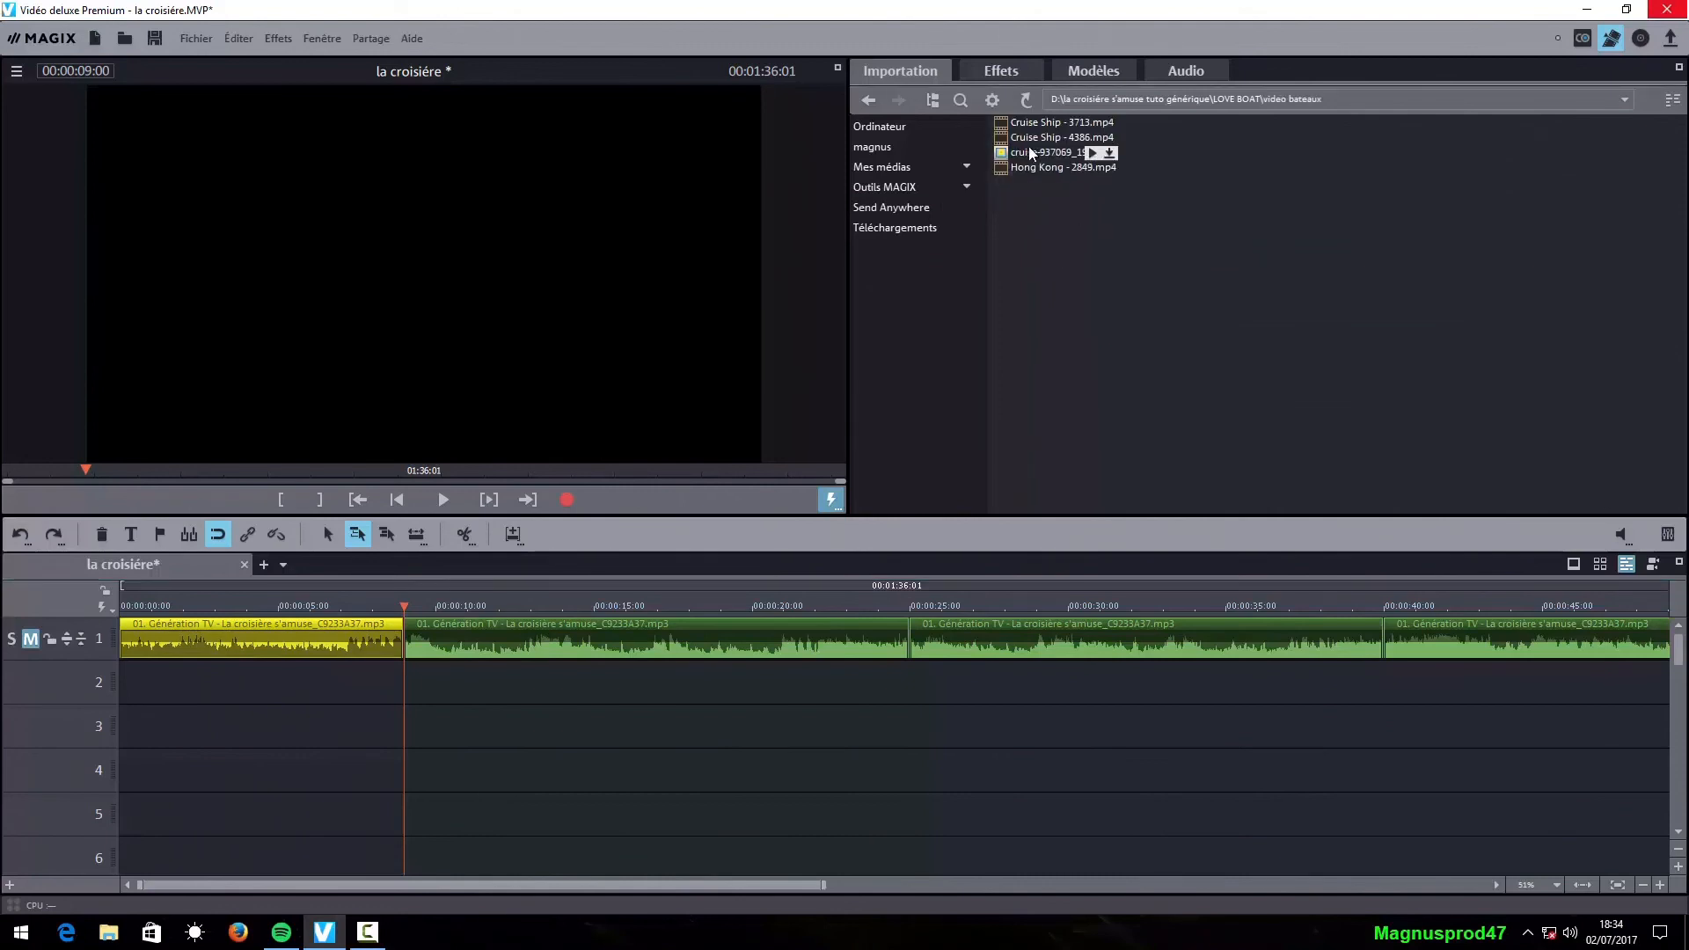
{"action": "left_click_drag", "start_coordinate": [1020, 154], "coordinate": [188, 684]}
{"action": "left_click", "coordinate": [962, 548]}
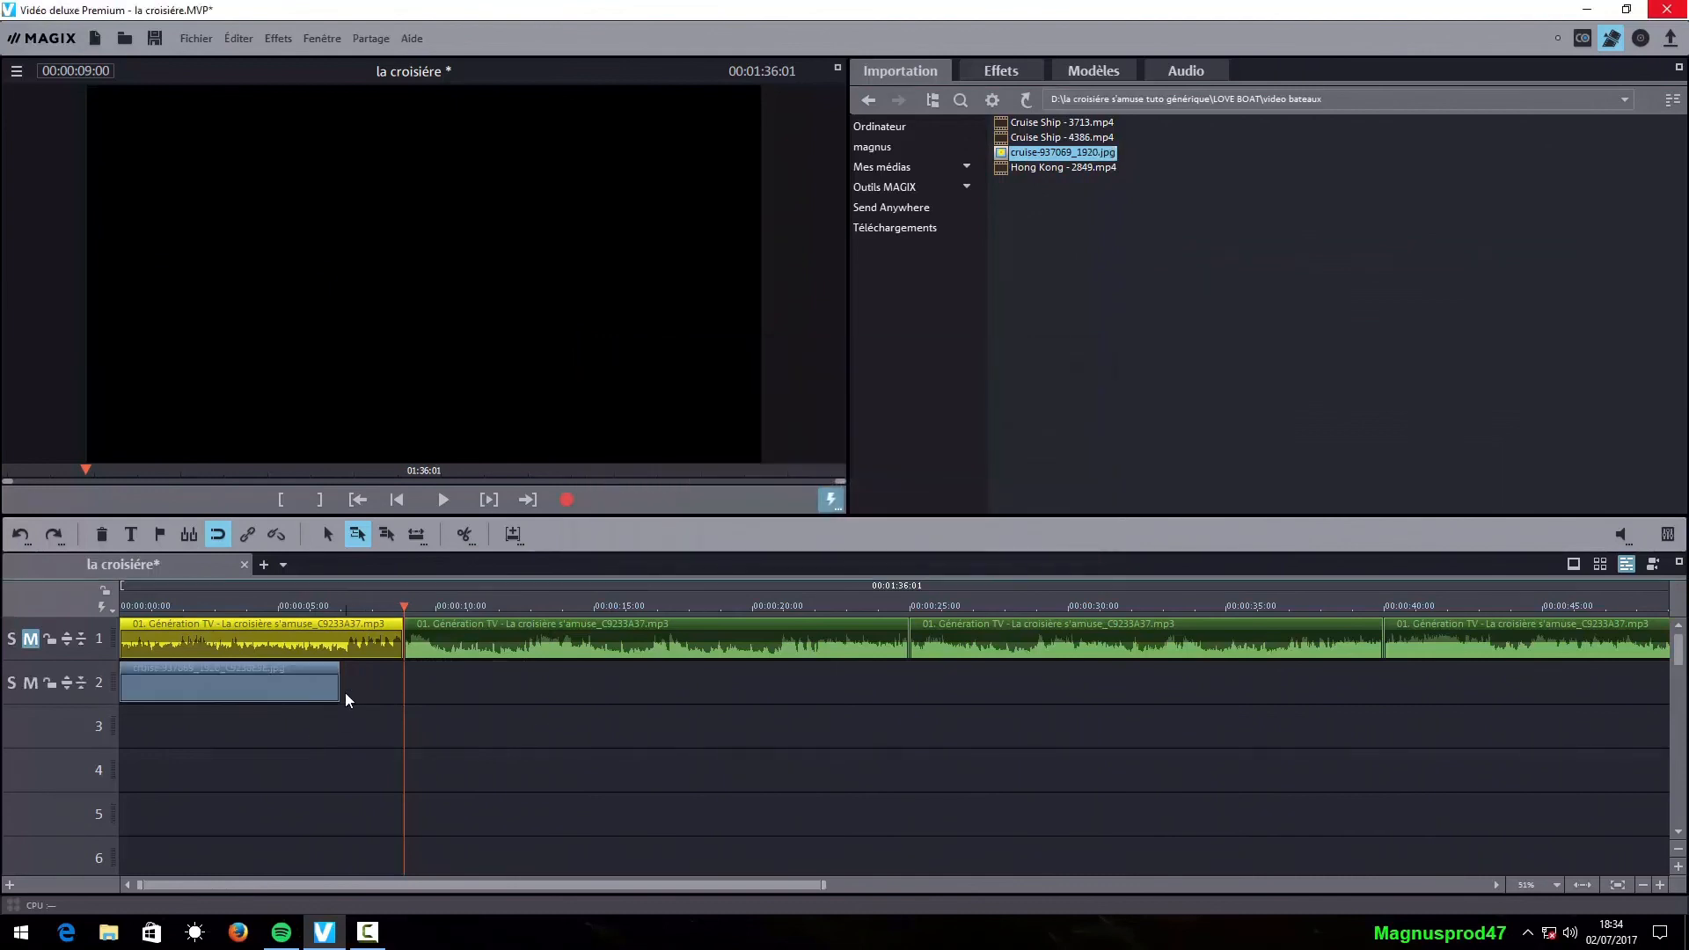
{"action": "left_click_drag", "start_coordinate": [338, 689], "coordinate": [402, 690]}
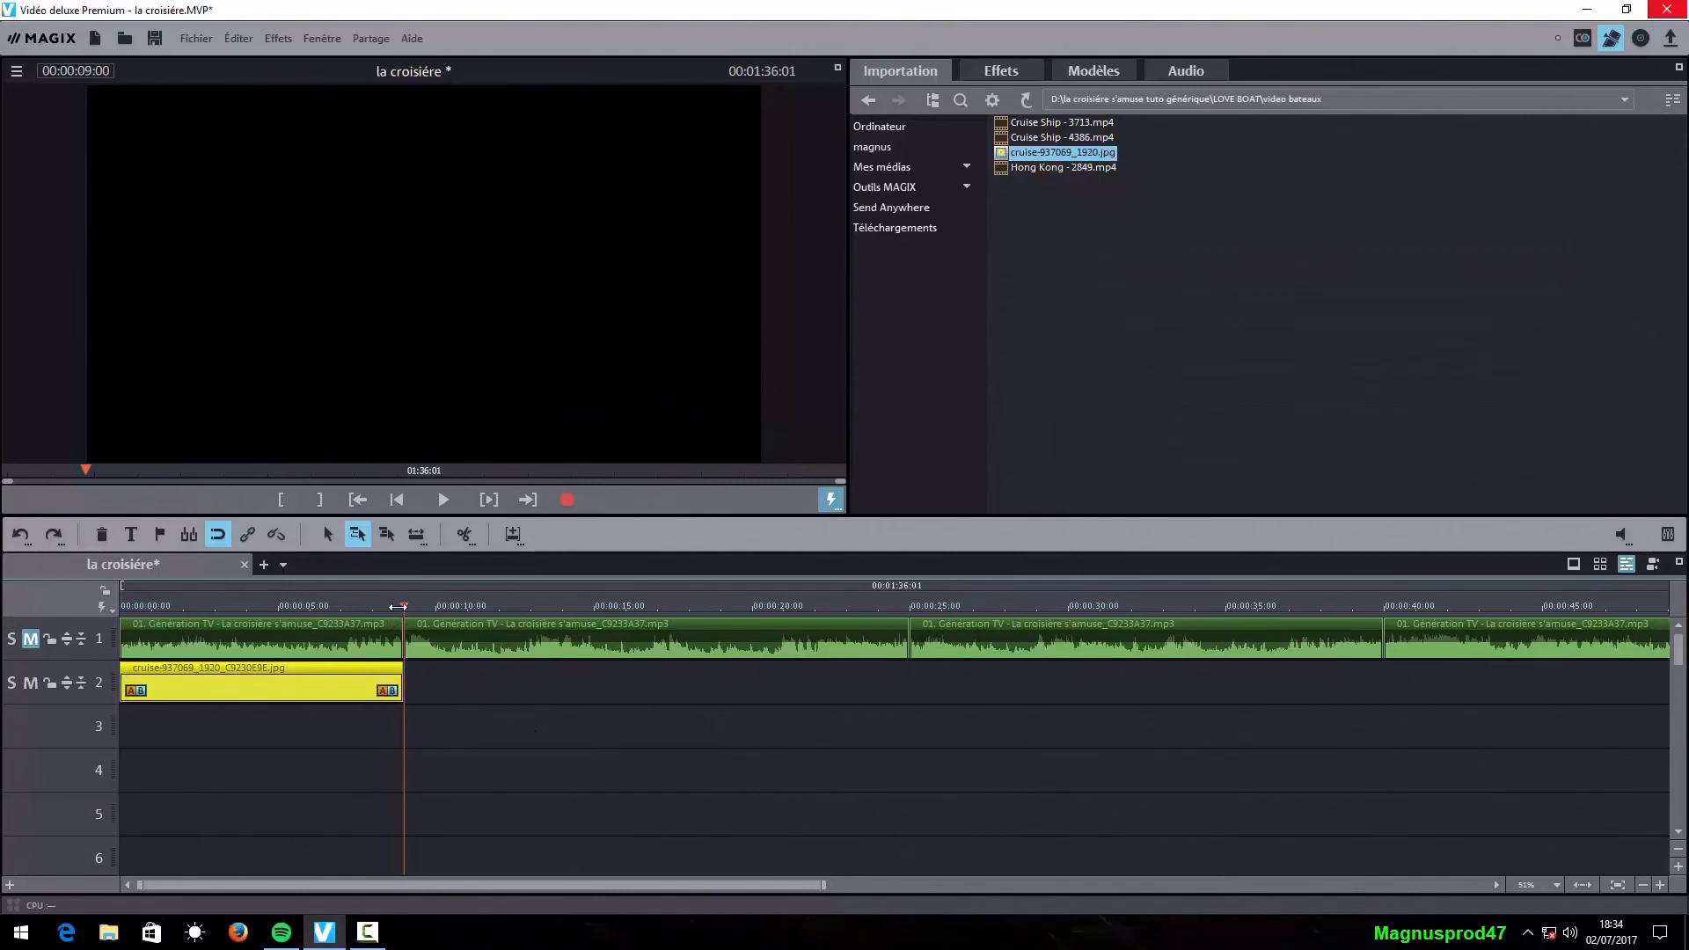
{"action": "left_click", "coordinate": [377, 606]}
{"action": "left_click", "coordinate": [297, 607]}
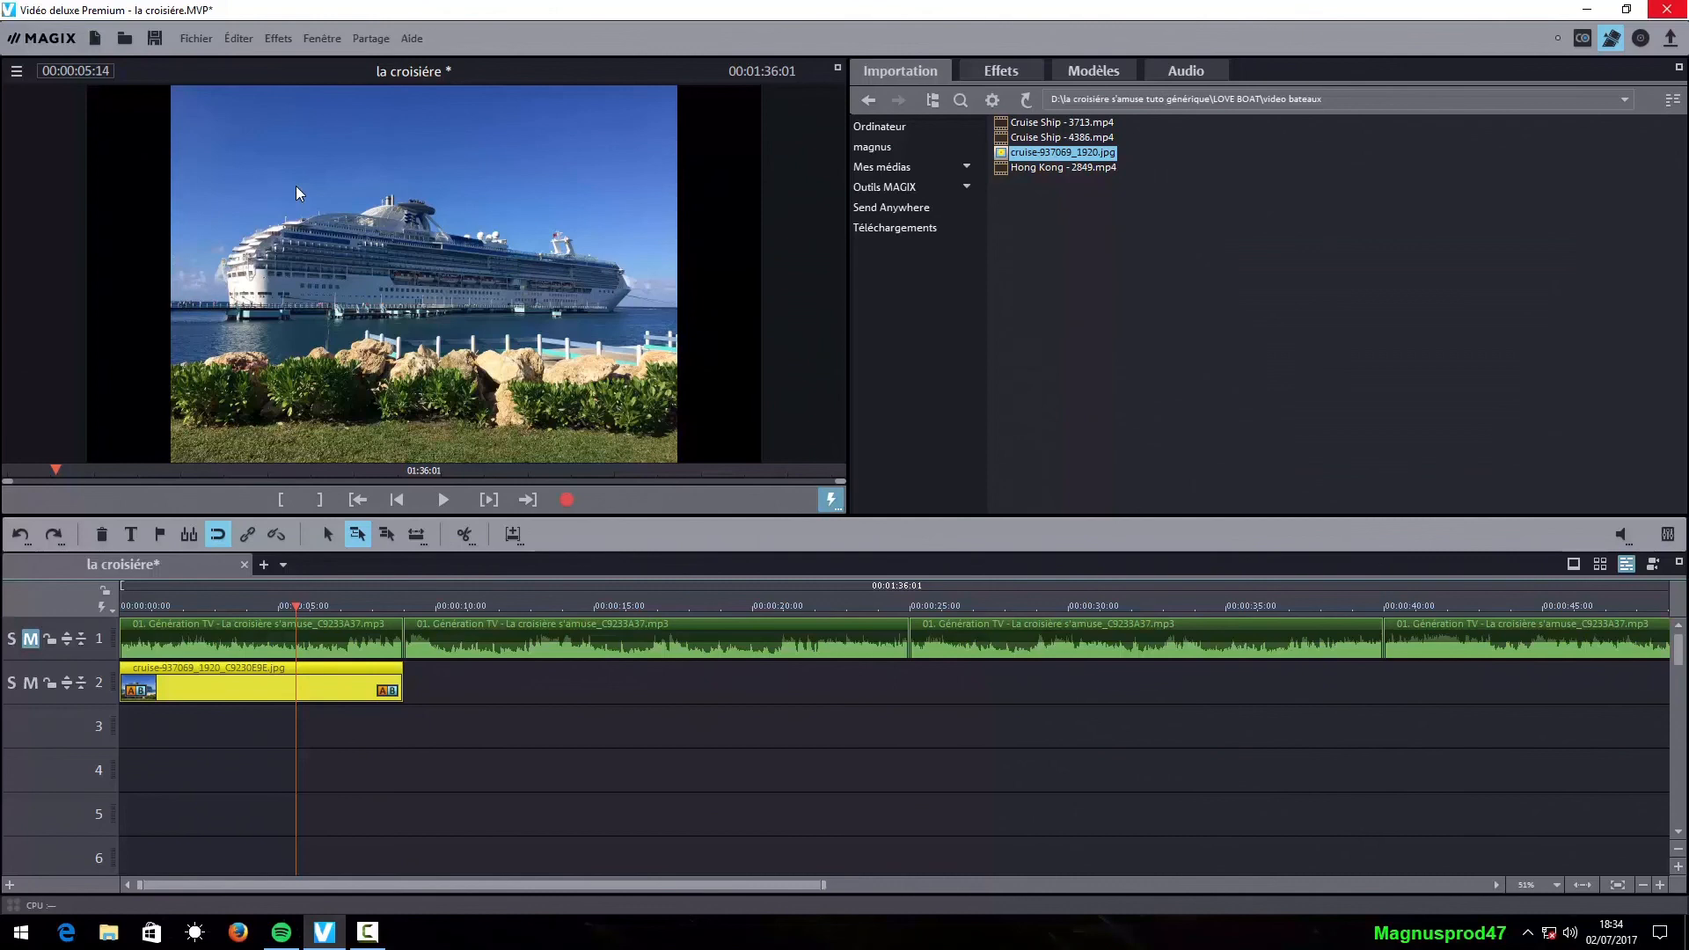
- Check the film's resolution settings and automatically fit the cruise ship photo on track 2 to the screen size
{"action": "left_click", "coordinate": [197, 38]}
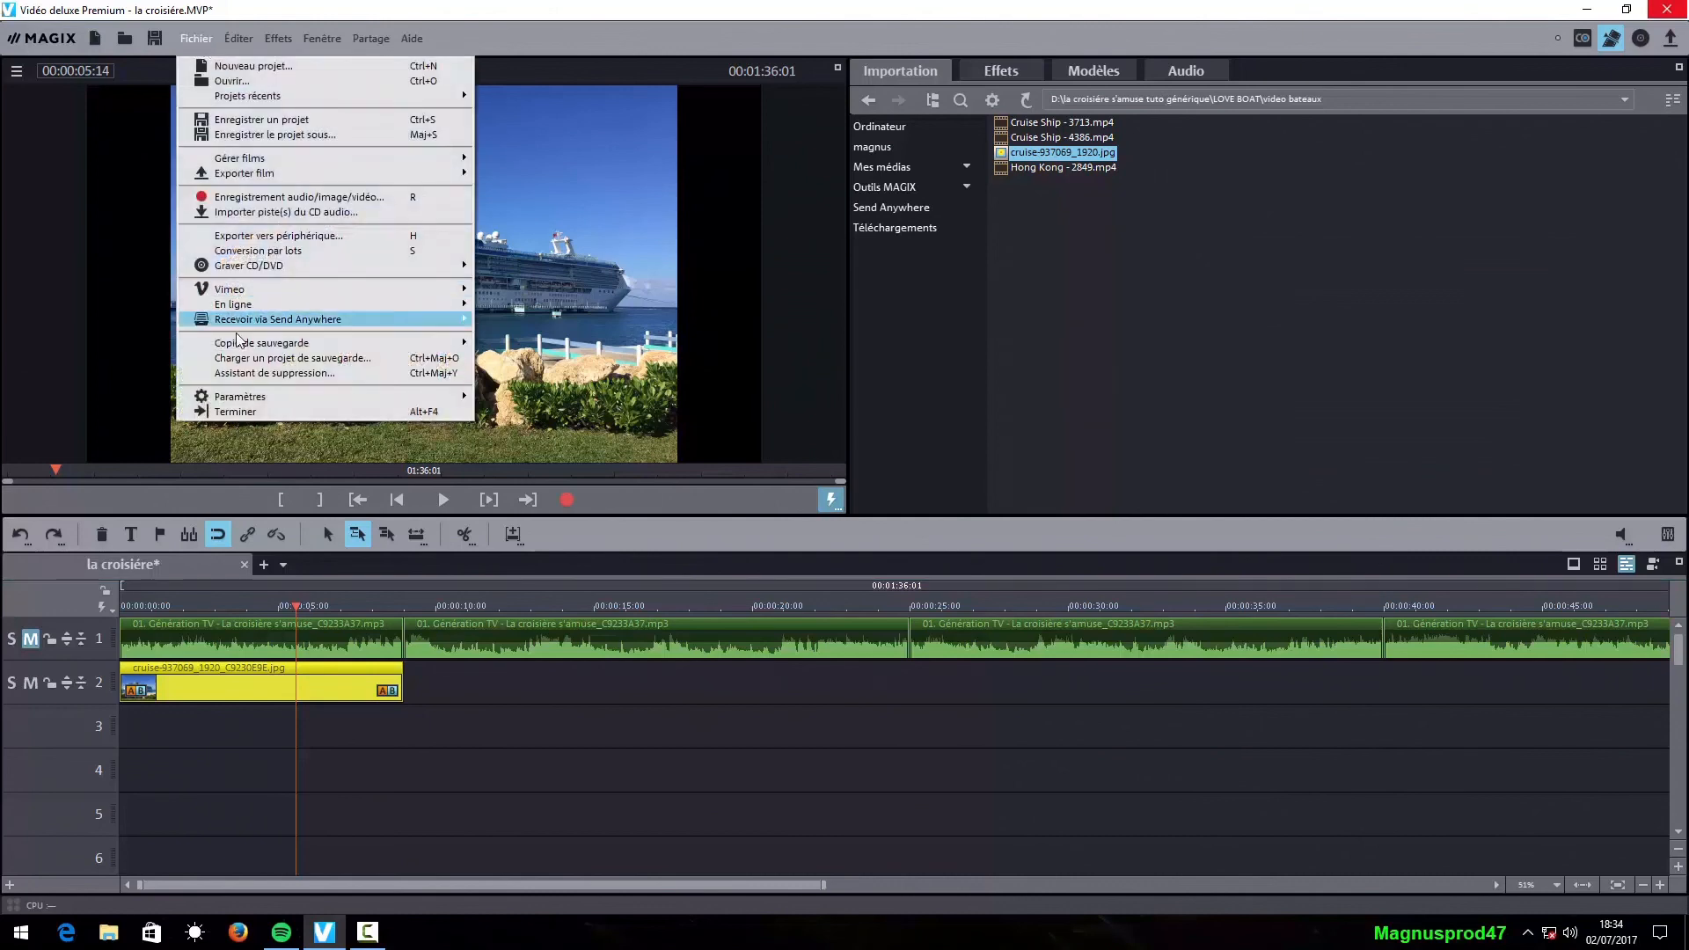
{"action": "mouse_move", "coordinate": [247, 396]}
{"action": "left_click", "coordinate": [510, 406]}
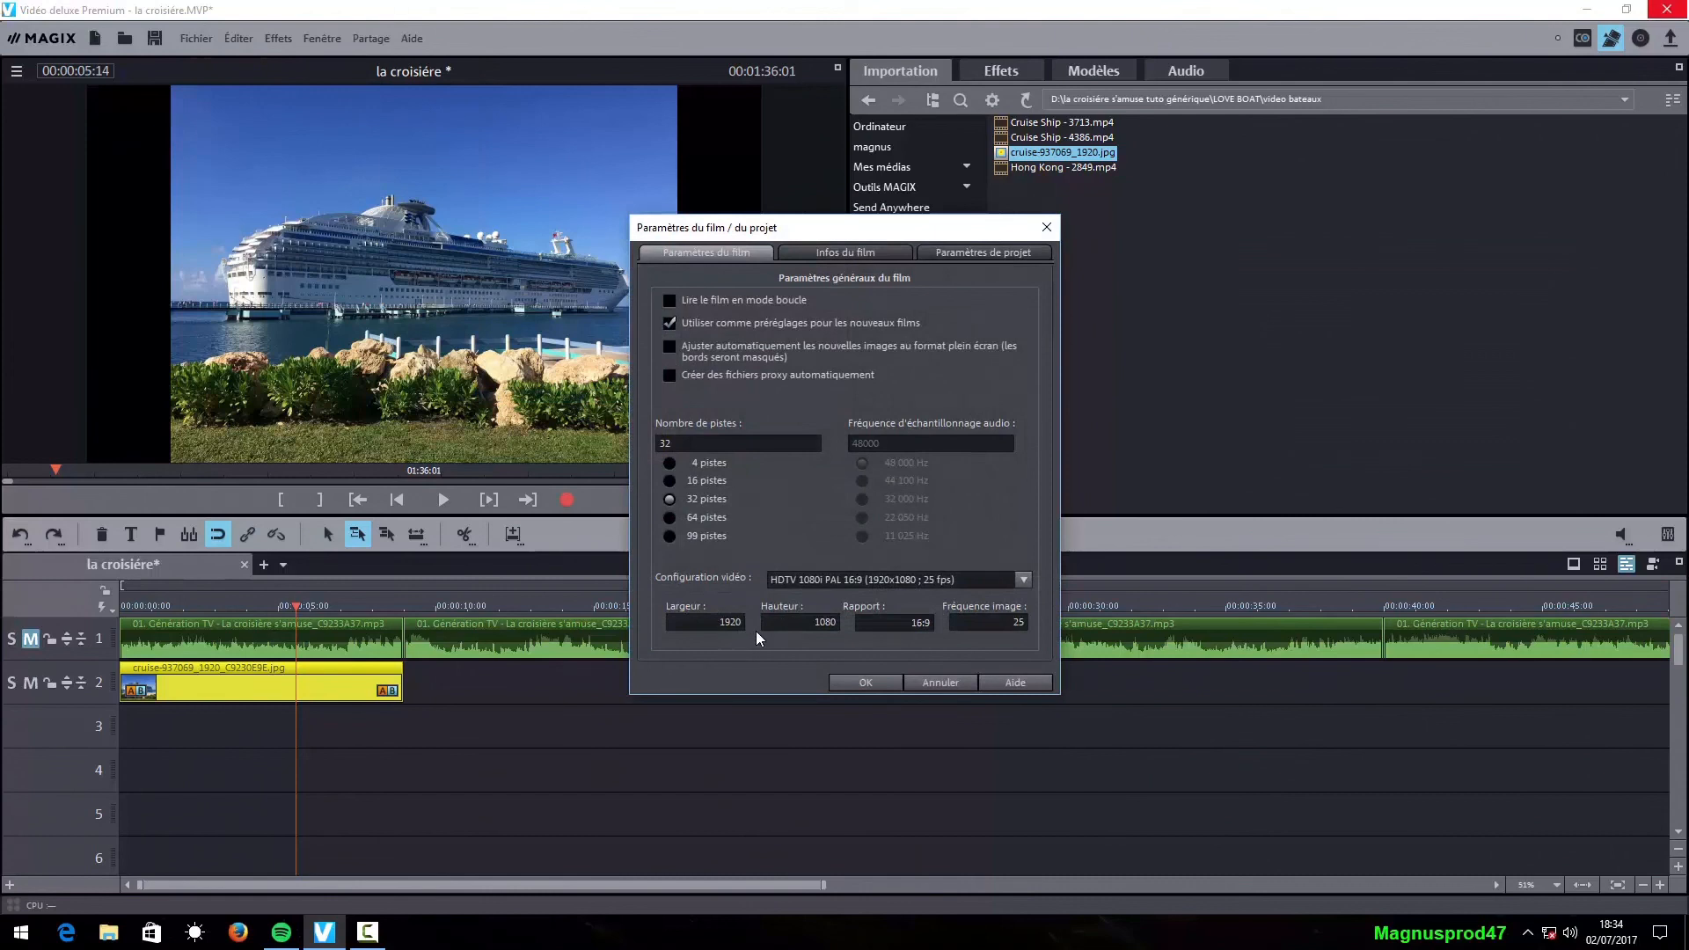
{"action": "left_click", "coordinate": [866, 683]}
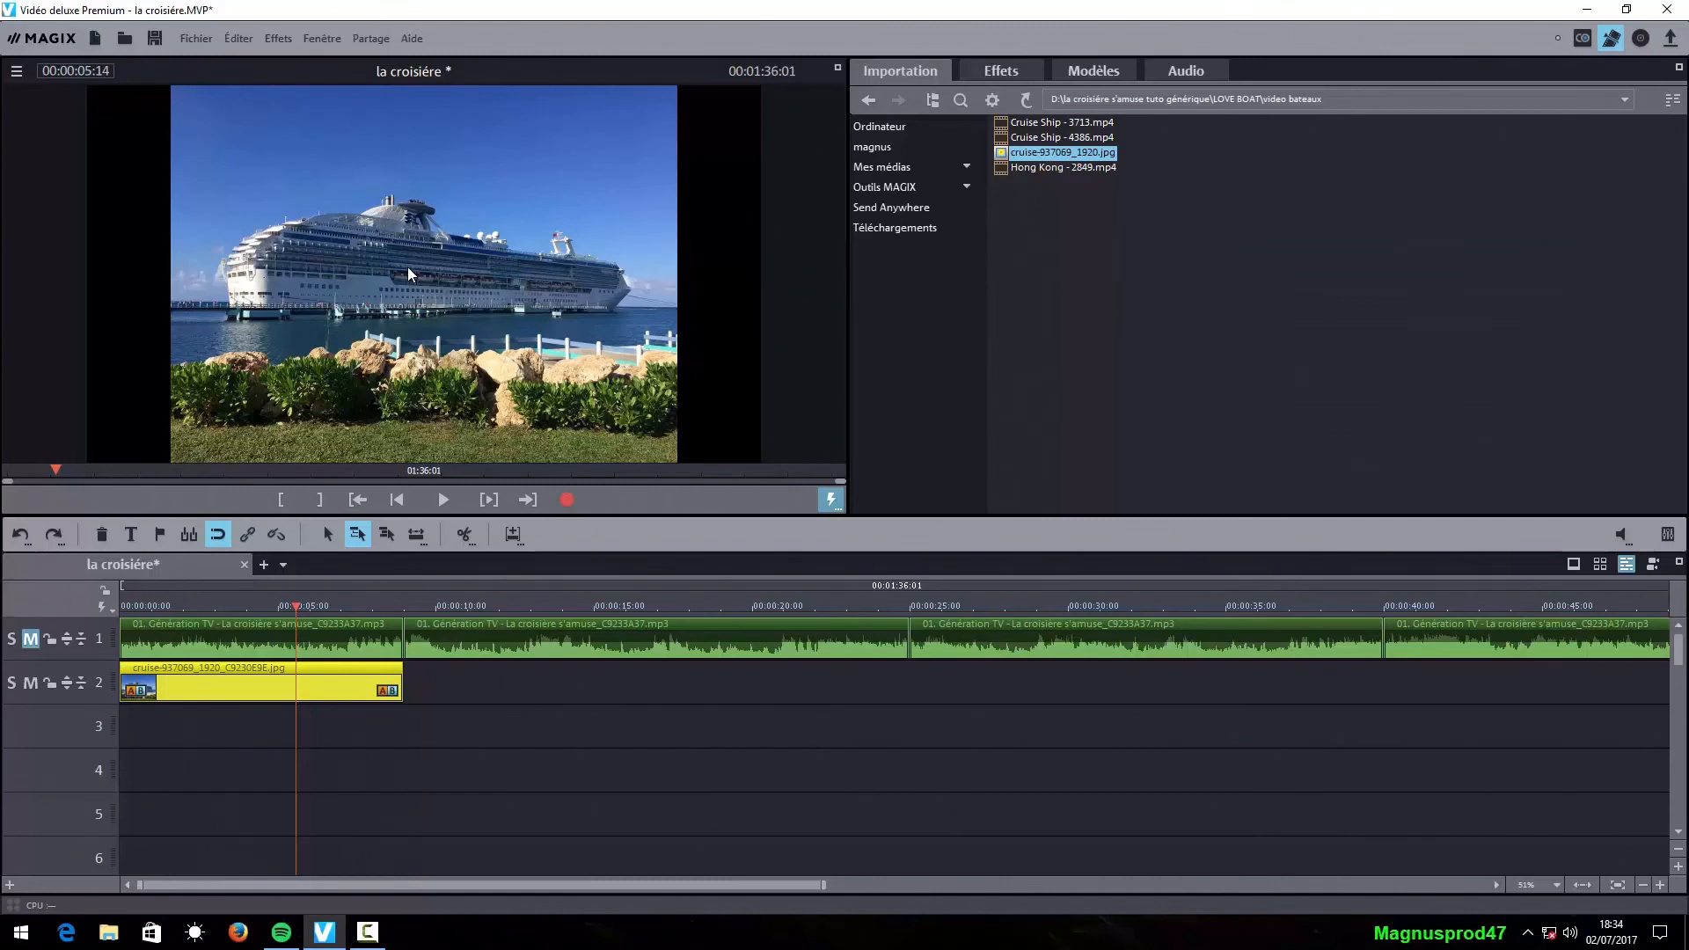
{"action": "right_click", "coordinate": [325, 697]}
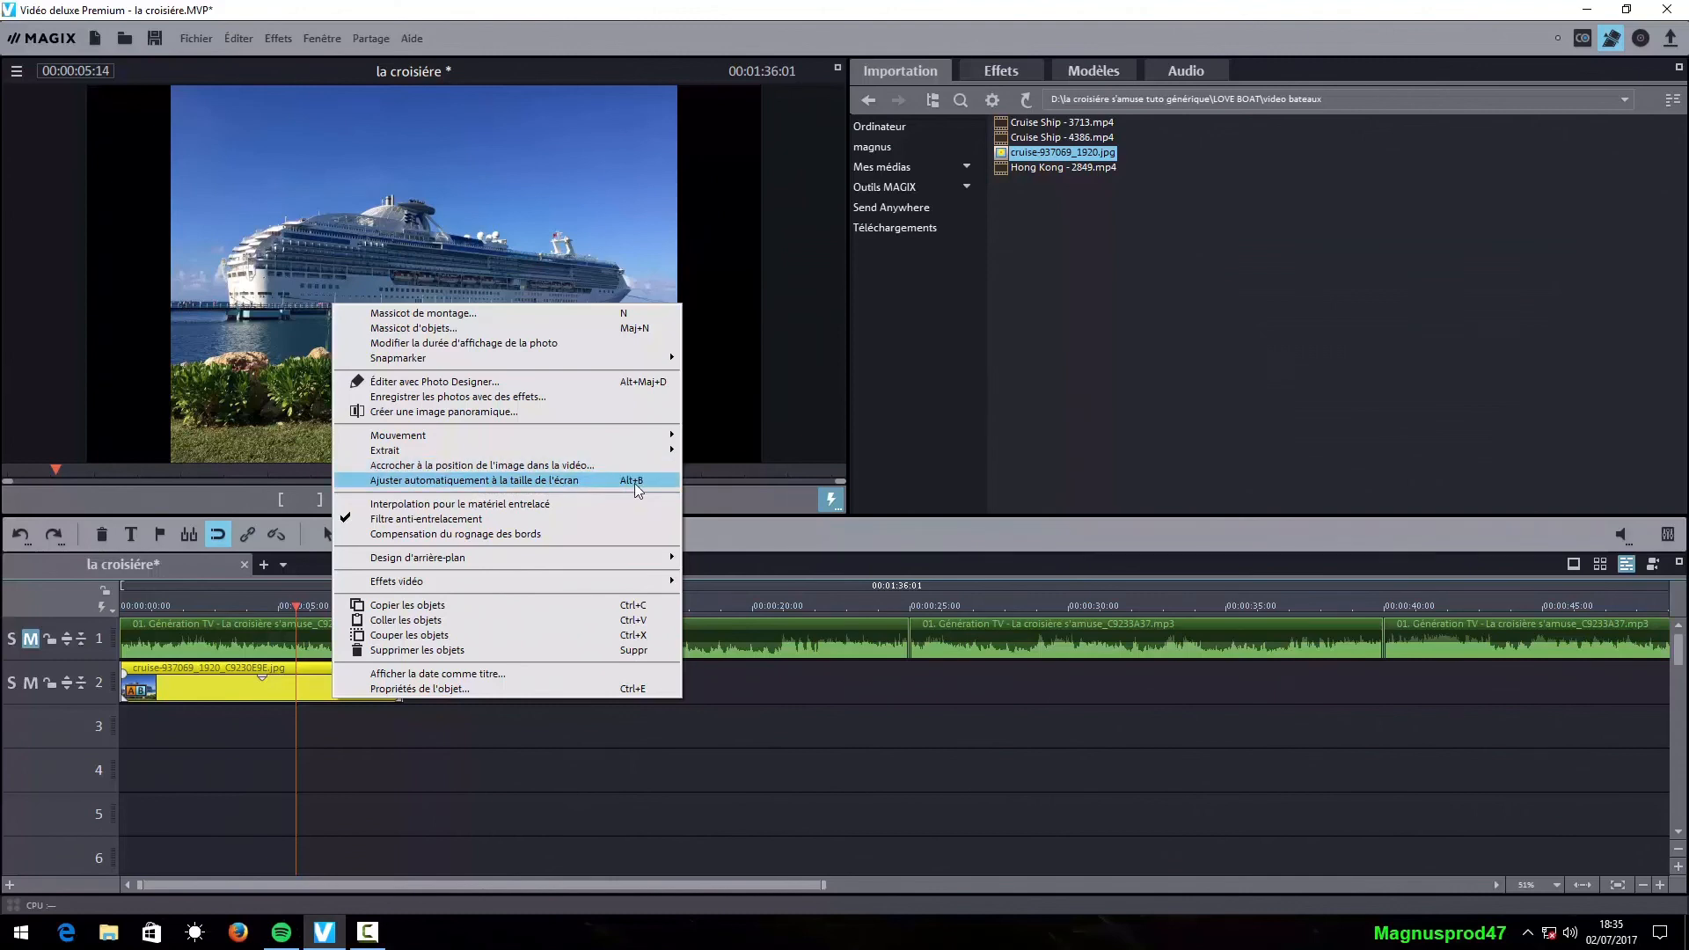
{"action": "left_click", "coordinate": [552, 480]}
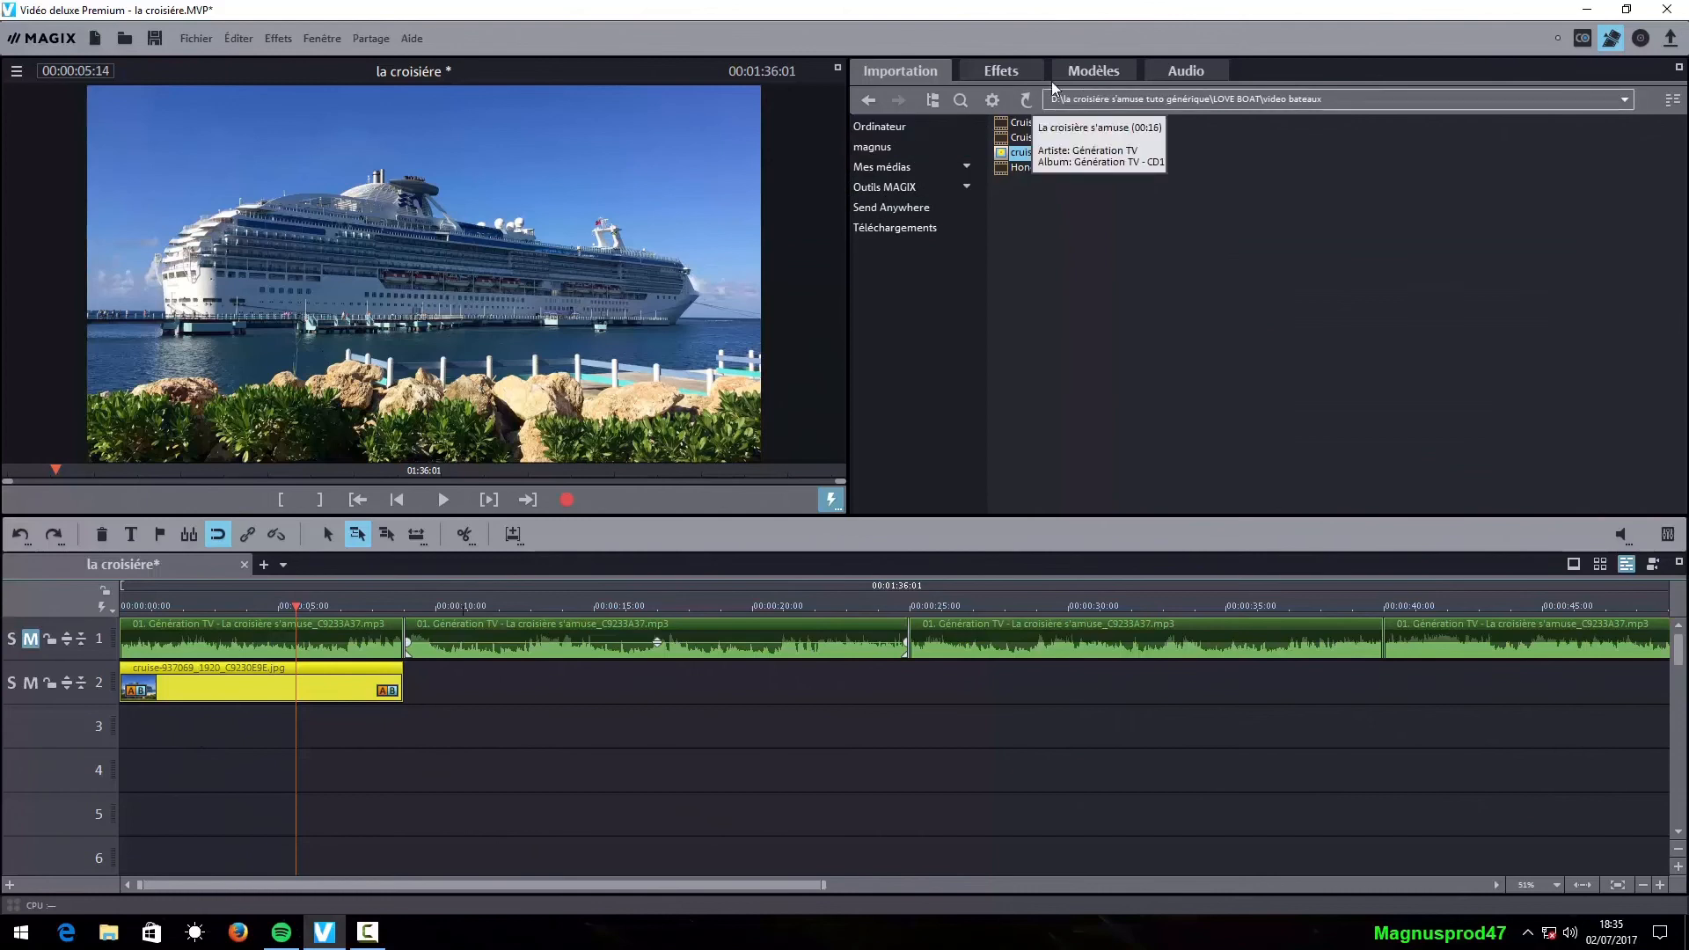
- Place Sans titre-2.png from the "hublot" folder at the start of track 3 and extend it to 9 seconds
{"action": "left_click", "coordinate": [868, 100]}
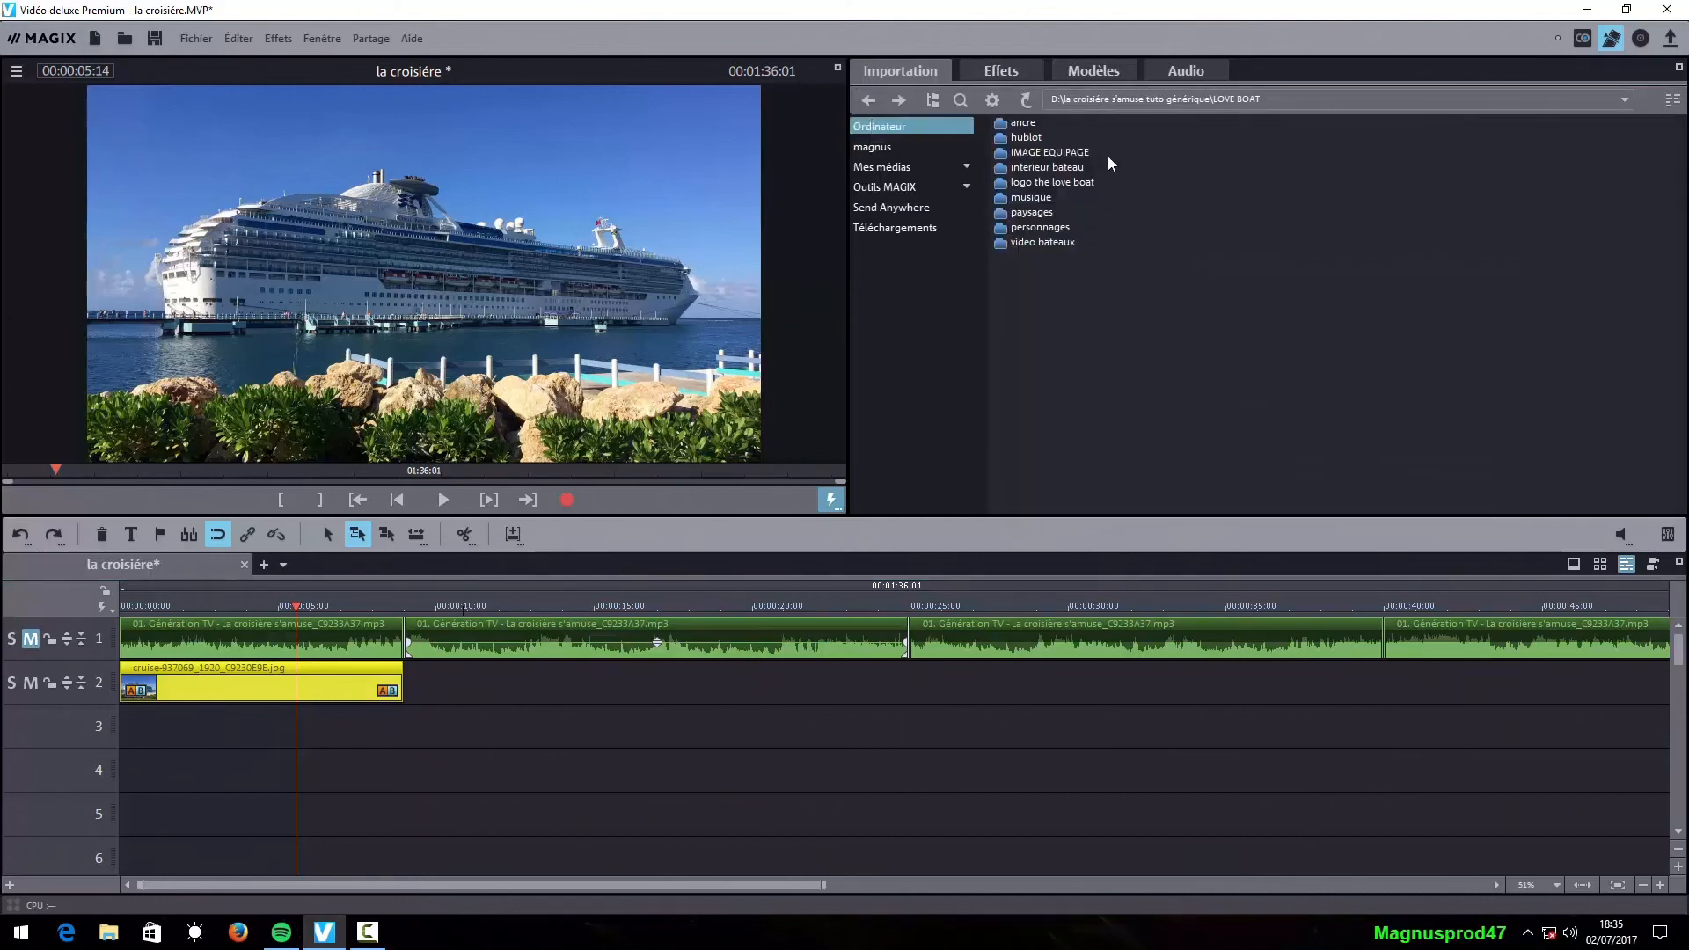
{"action": "double_click", "coordinate": [1026, 138]}
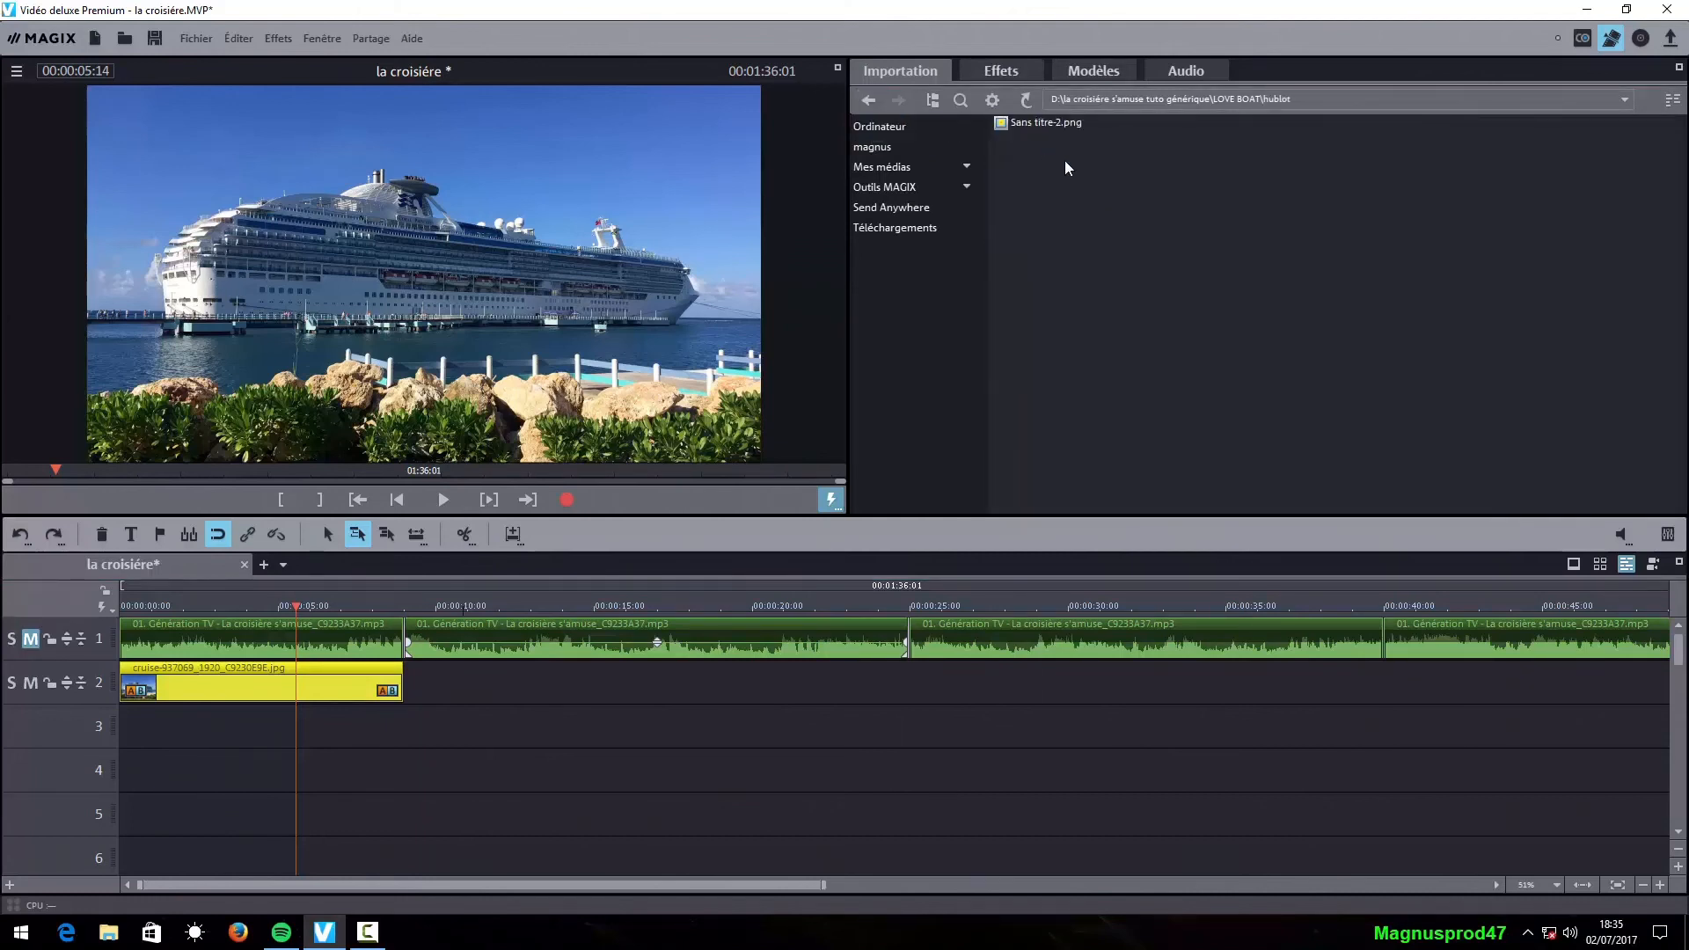
{"action": "mouse_move", "coordinate": [1027, 123]}
{"action": "left_click_drag", "start_coordinate": [813, 431], "coordinate": [179, 737]}
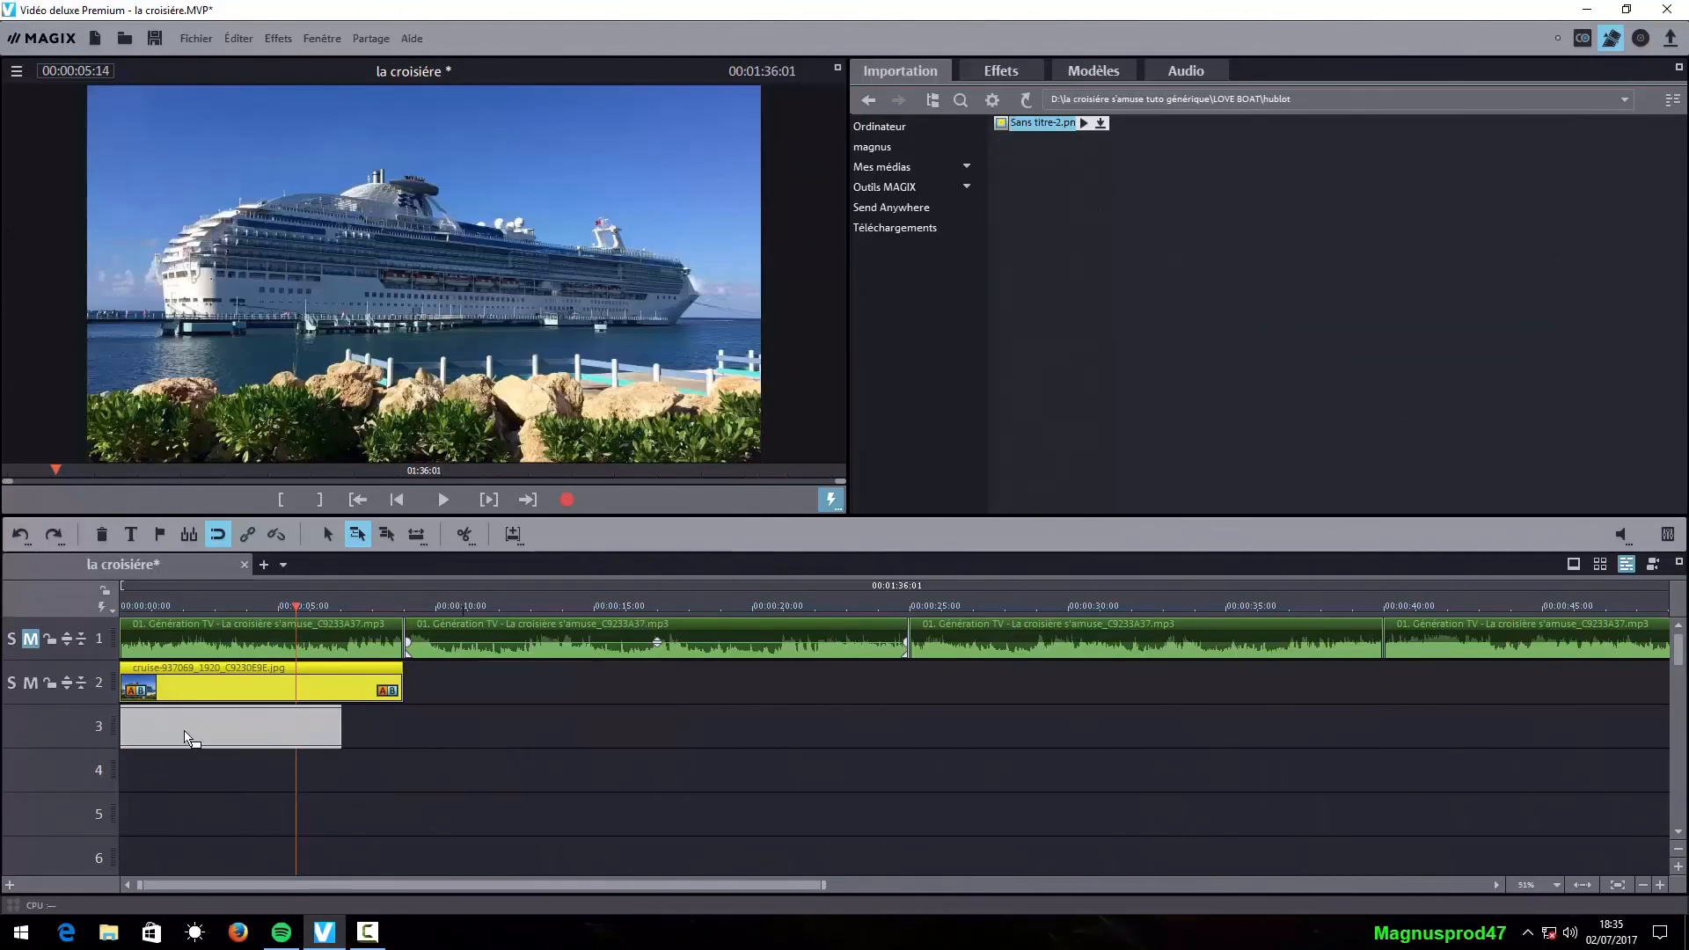
{"action": "left_click", "coordinate": [944, 550]}
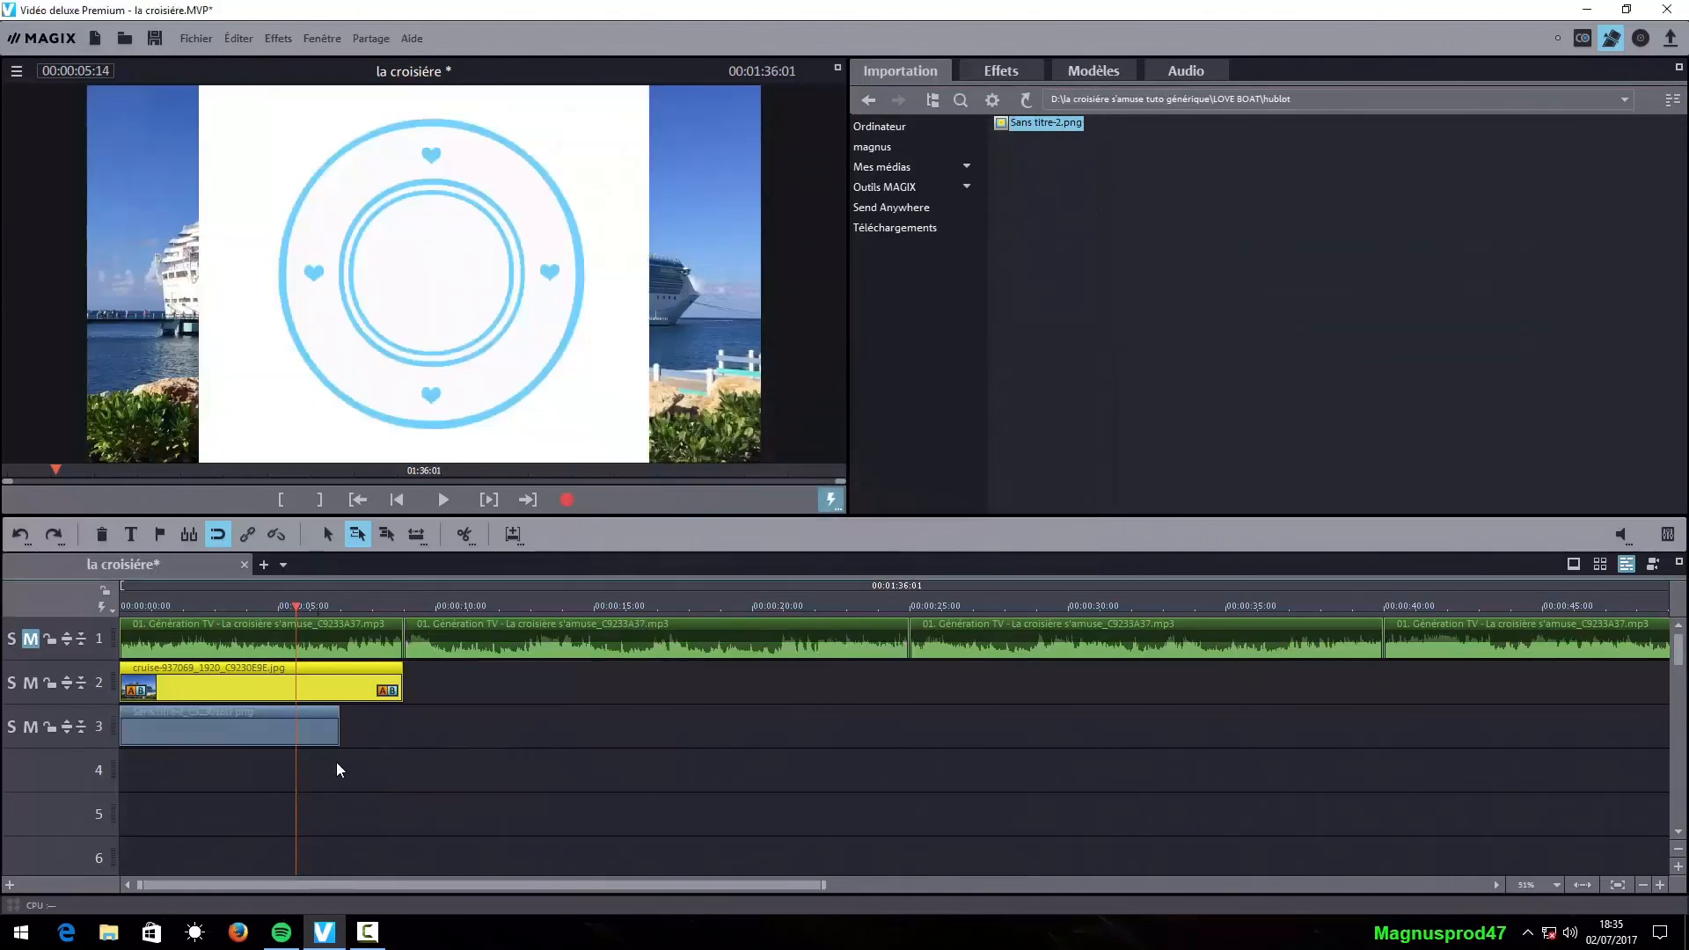
{"action": "left_click_drag", "start_coordinate": [339, 731], "coordinate": [402, 730]}
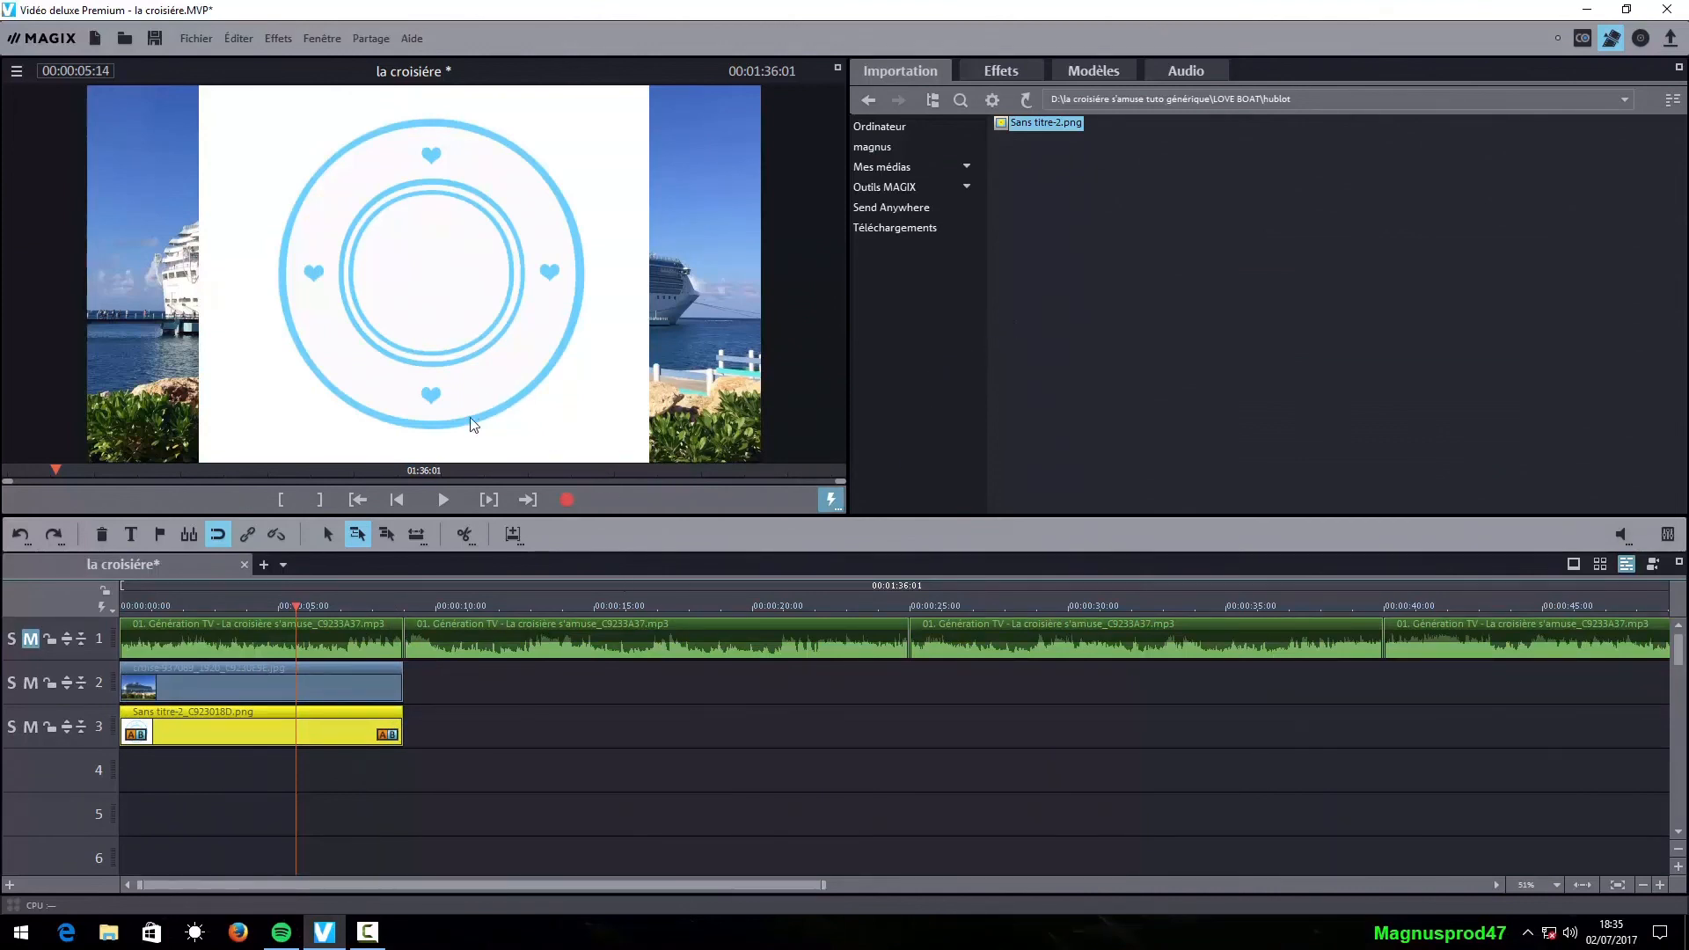
- Set the zoom of the porthole image on track 3 to 120 in its position and size effect
{"action": "left_click", "coordinate": [991, 71]}
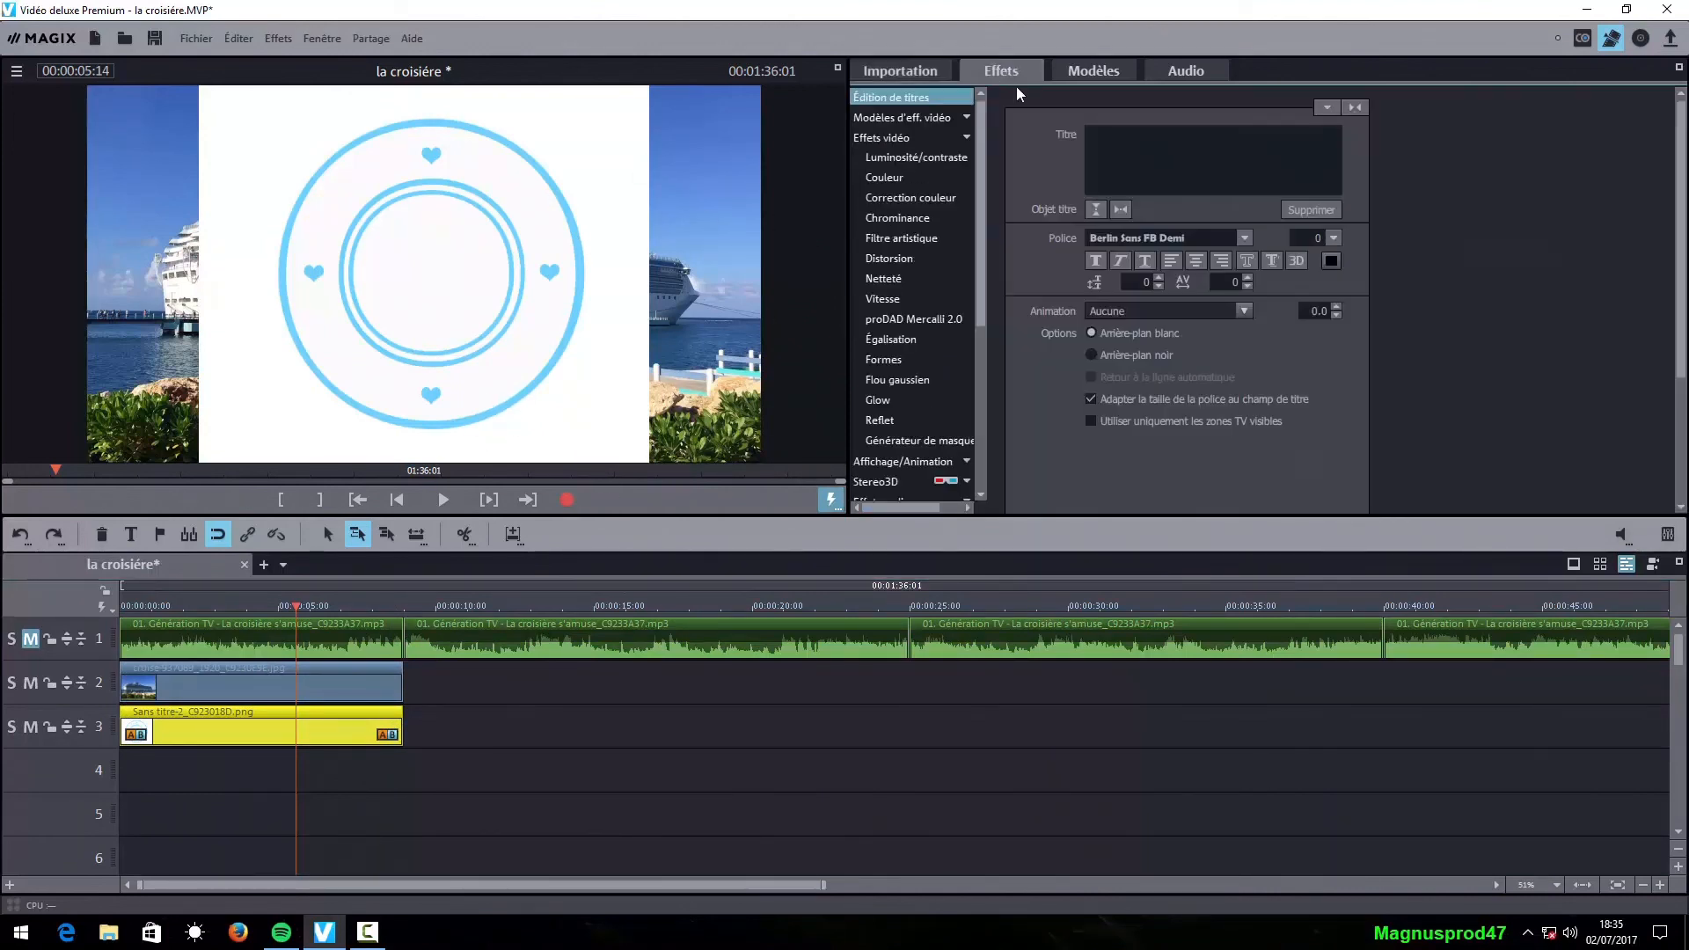
{"action": "left_click", "coordinate": [910, 141]}
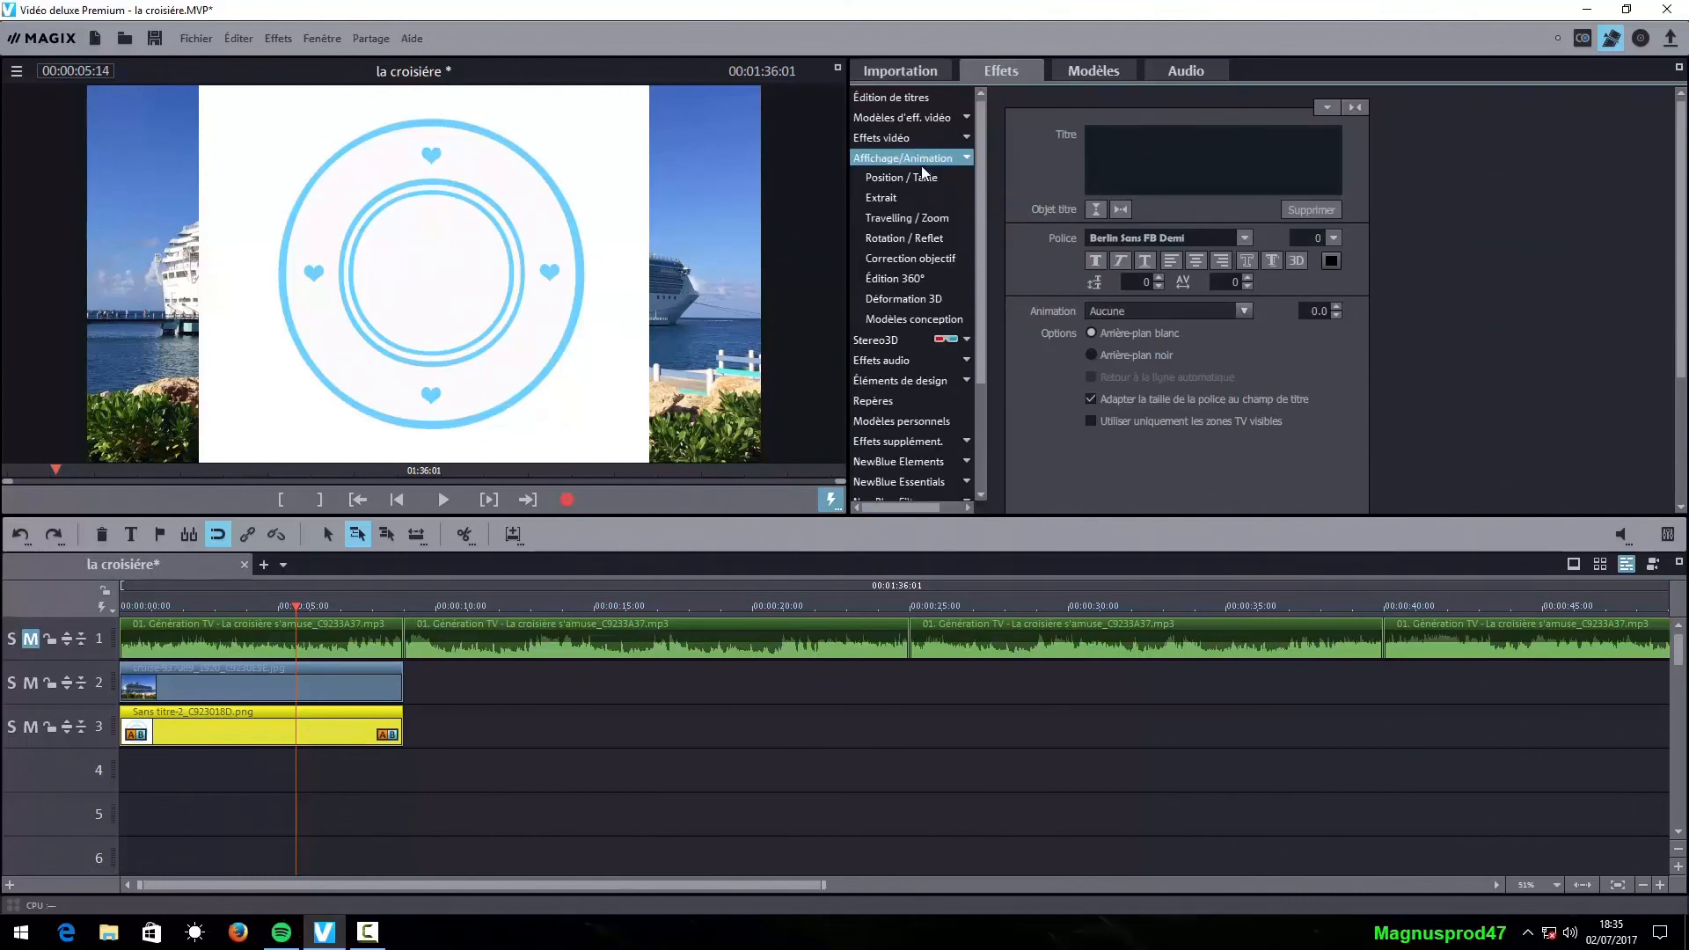
{"action": "left_click", "coordinate": [923, 178]}
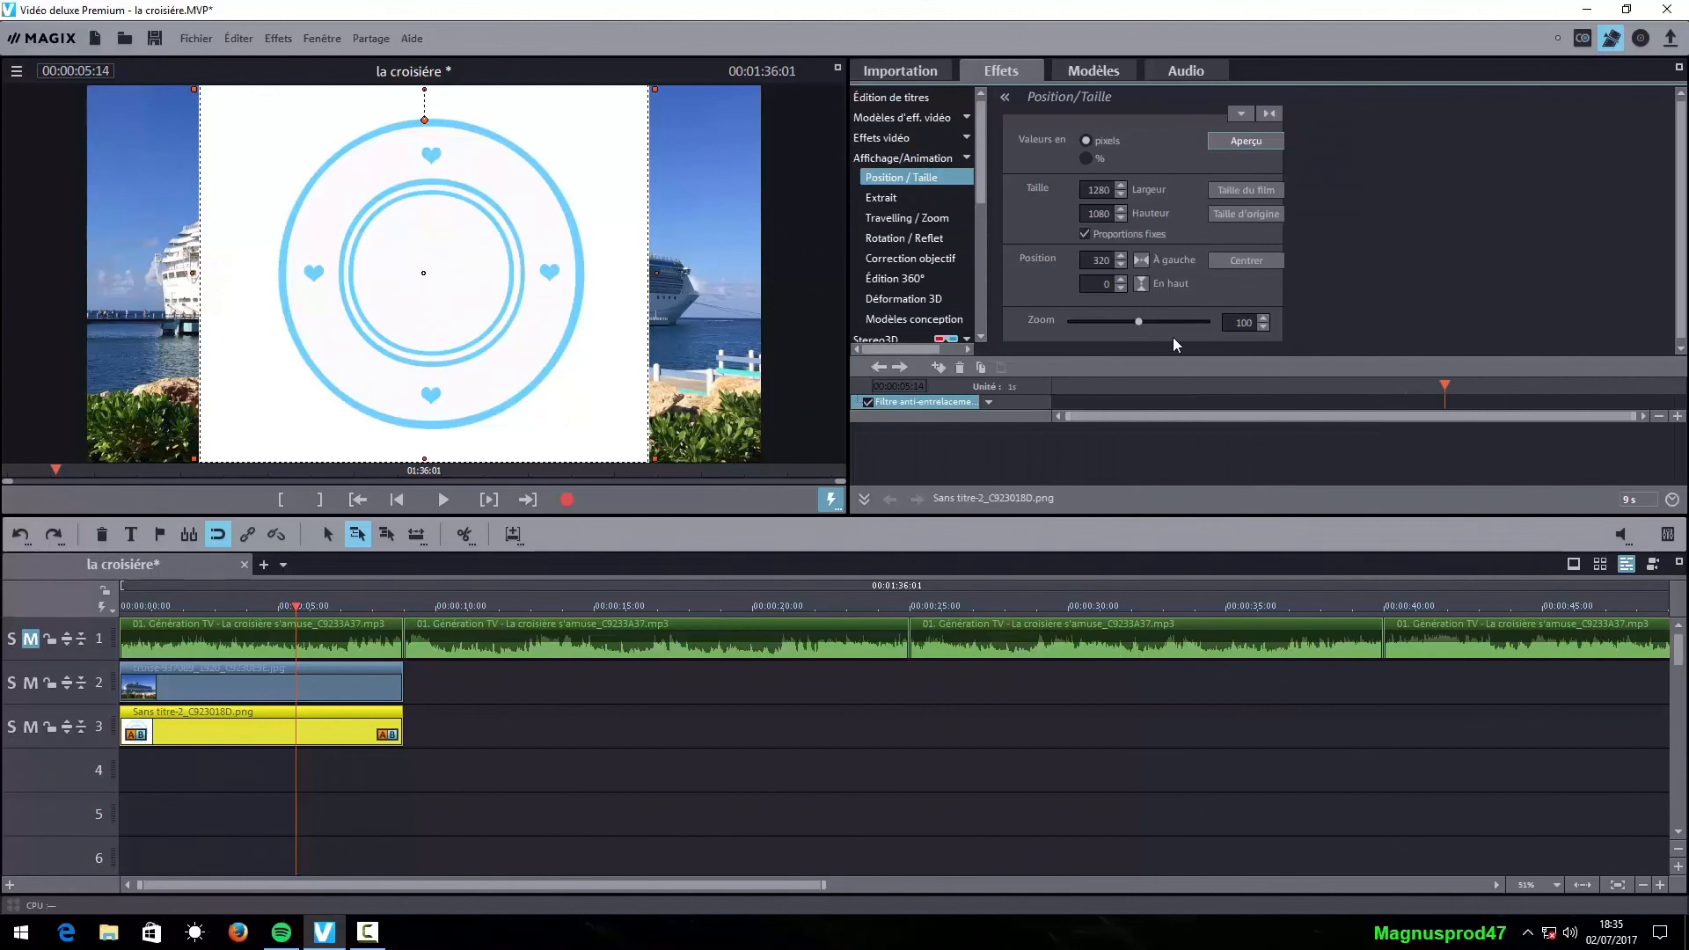
{"action": "double_click", "coordinate": [1238, 325]}
{"action": "type", "text": "120"}
{"action": "key", "text": "Return"}
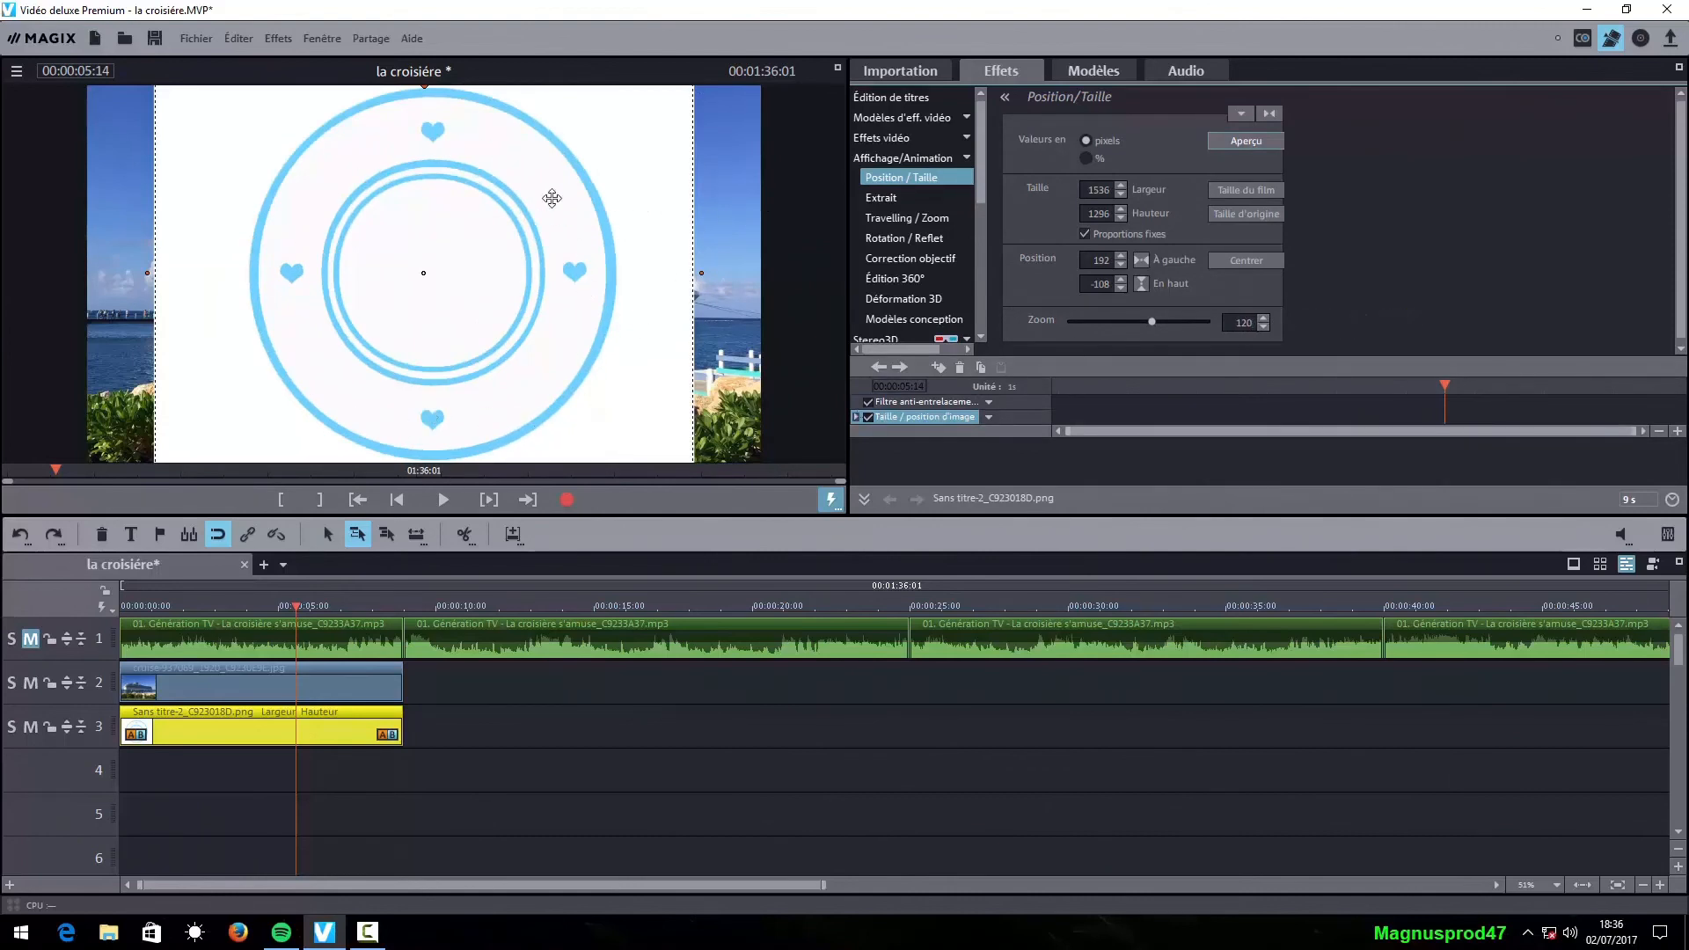
- Apply white (Blanc) chroma keying to the porthole image on track 3
{"action": "left_click", "coordinate": [908, 136]}
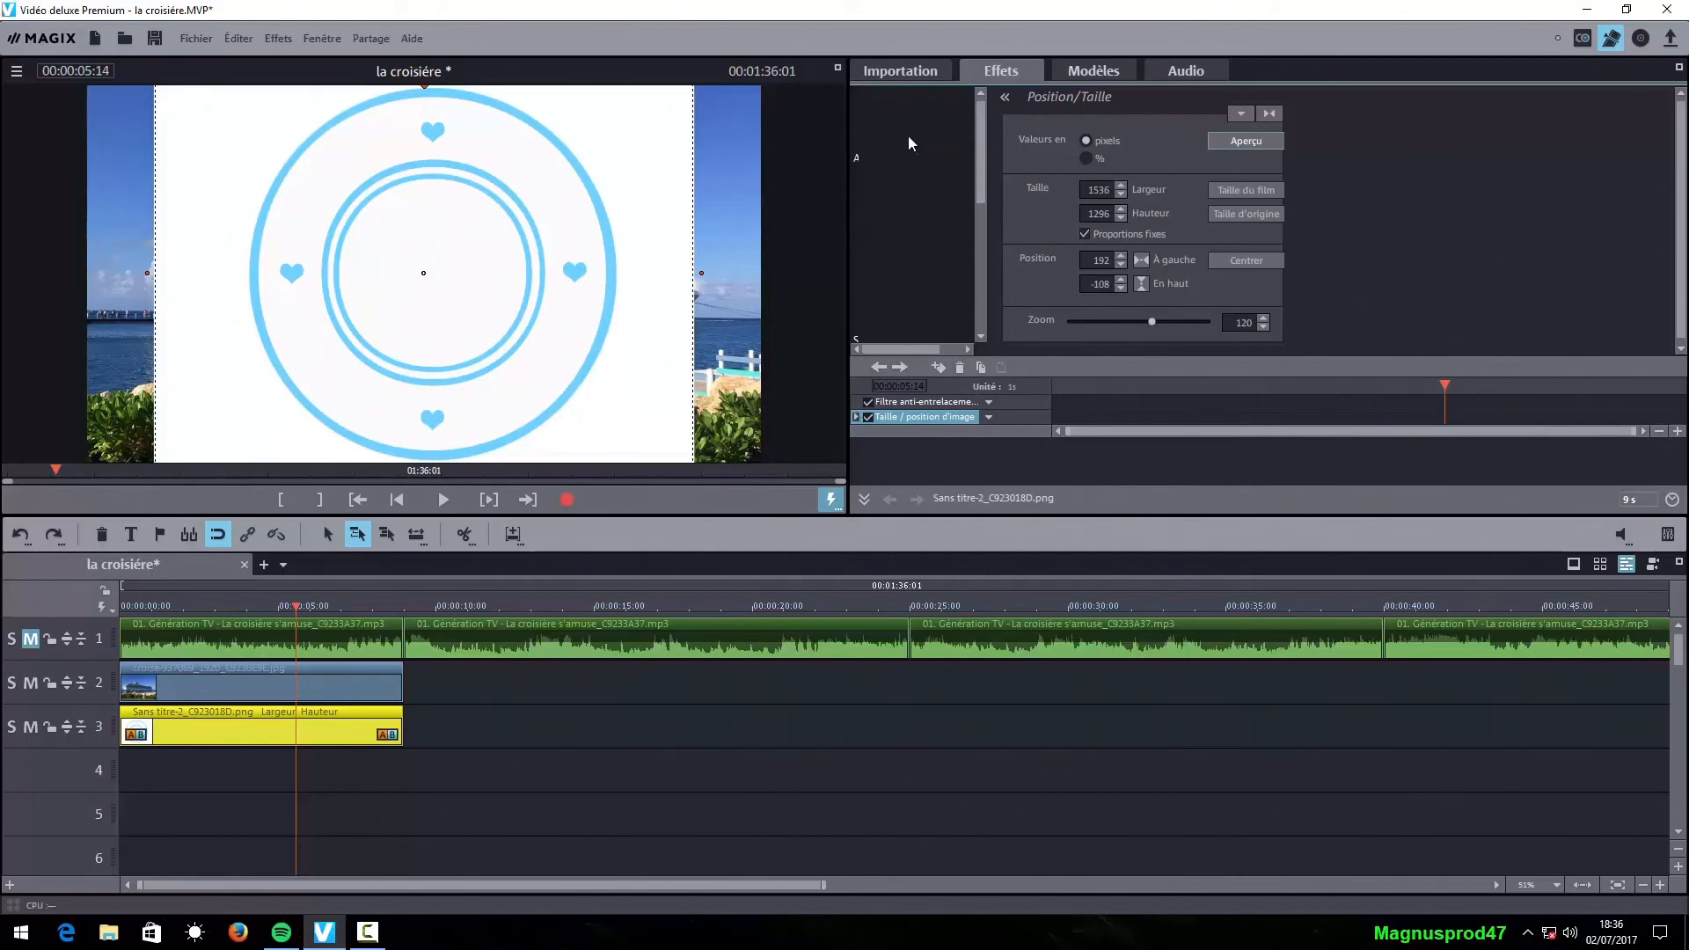
{"action": "left_click", "coordinate": [931, 218]}
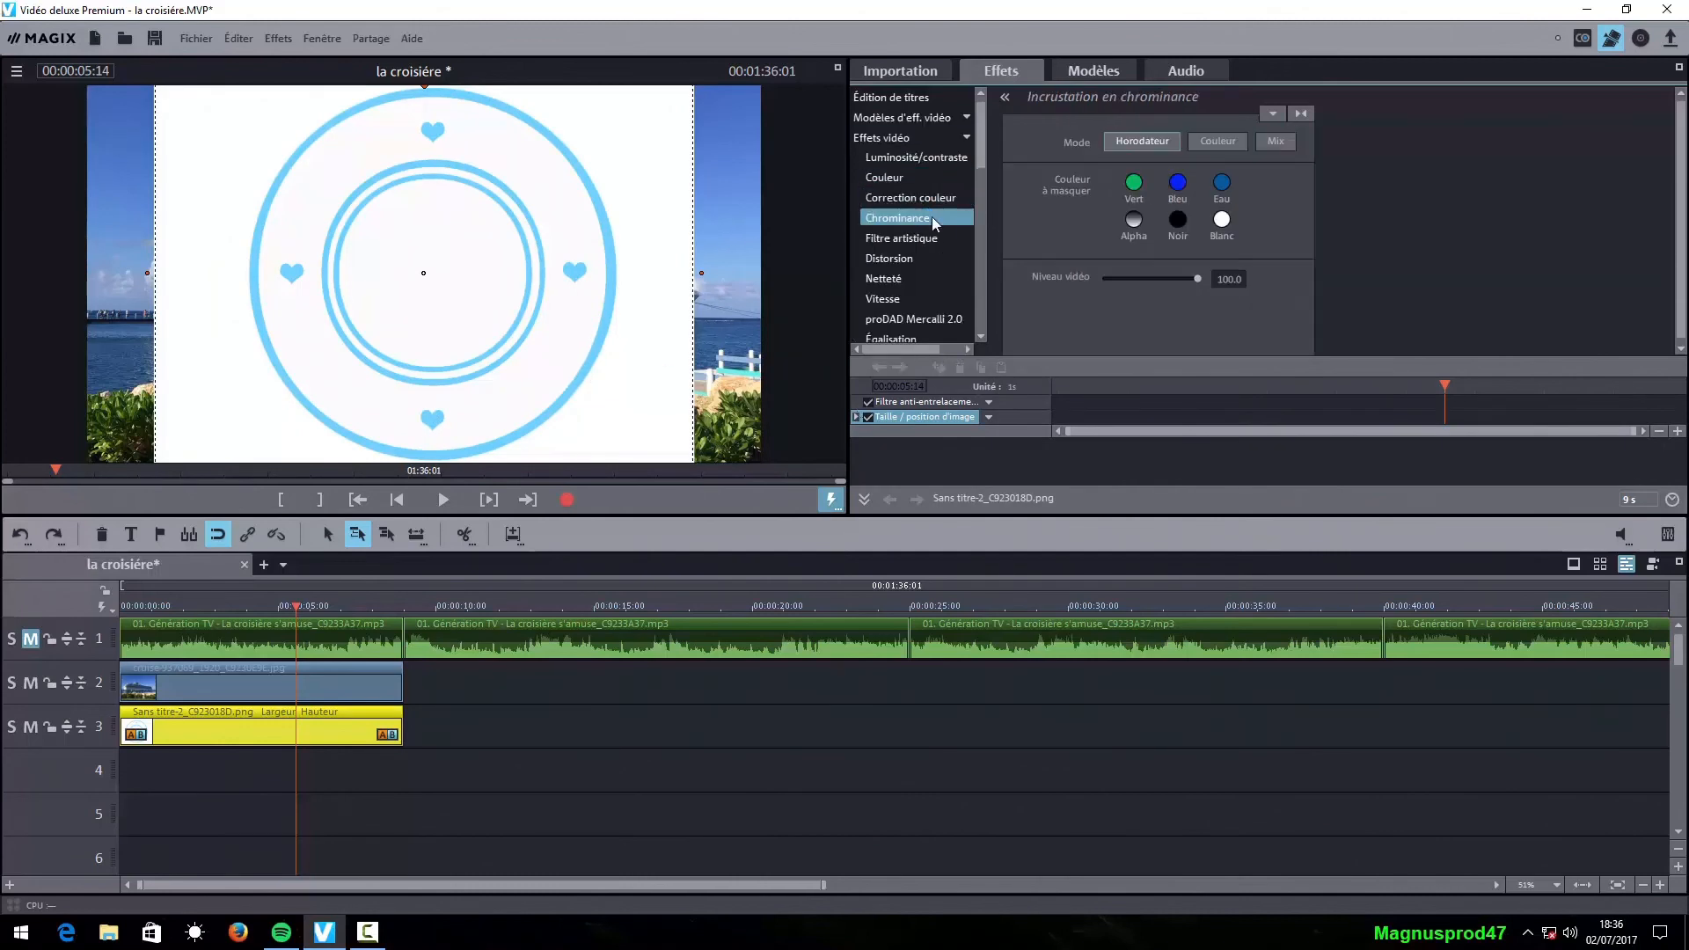
{"action": "left_click", "coordinate": [1222, 219]}
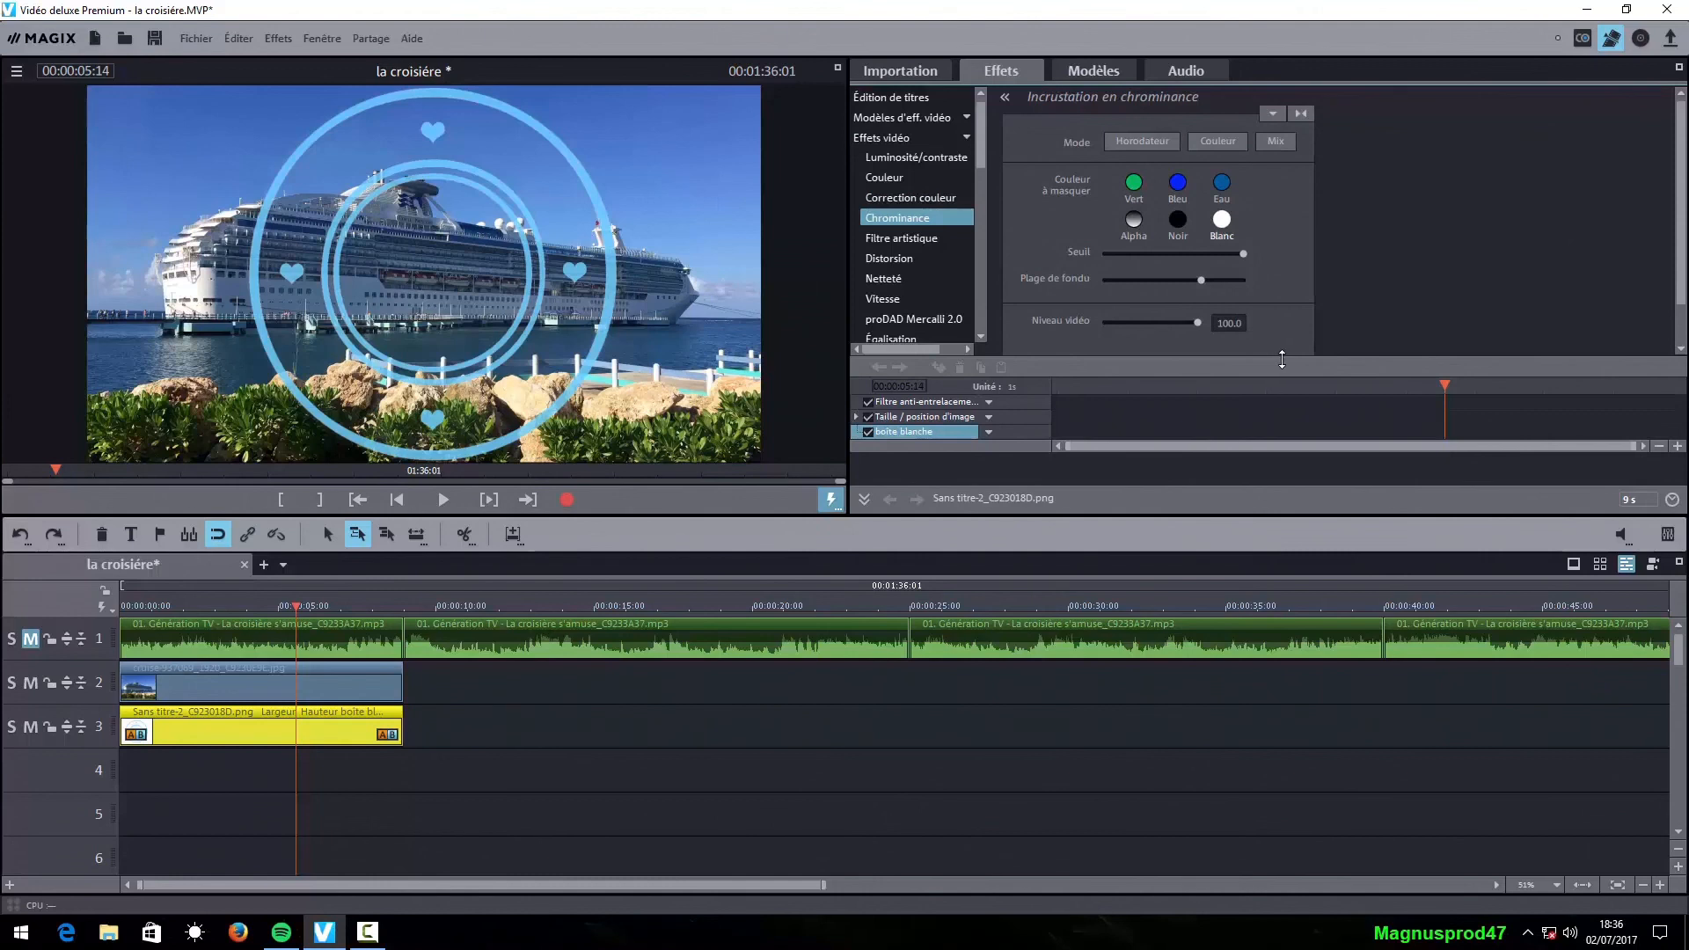
- Create a title object on track 4 with the text "La croisiére s'amuse"
{"action": "left_click", "coordinate": [275, 765]}
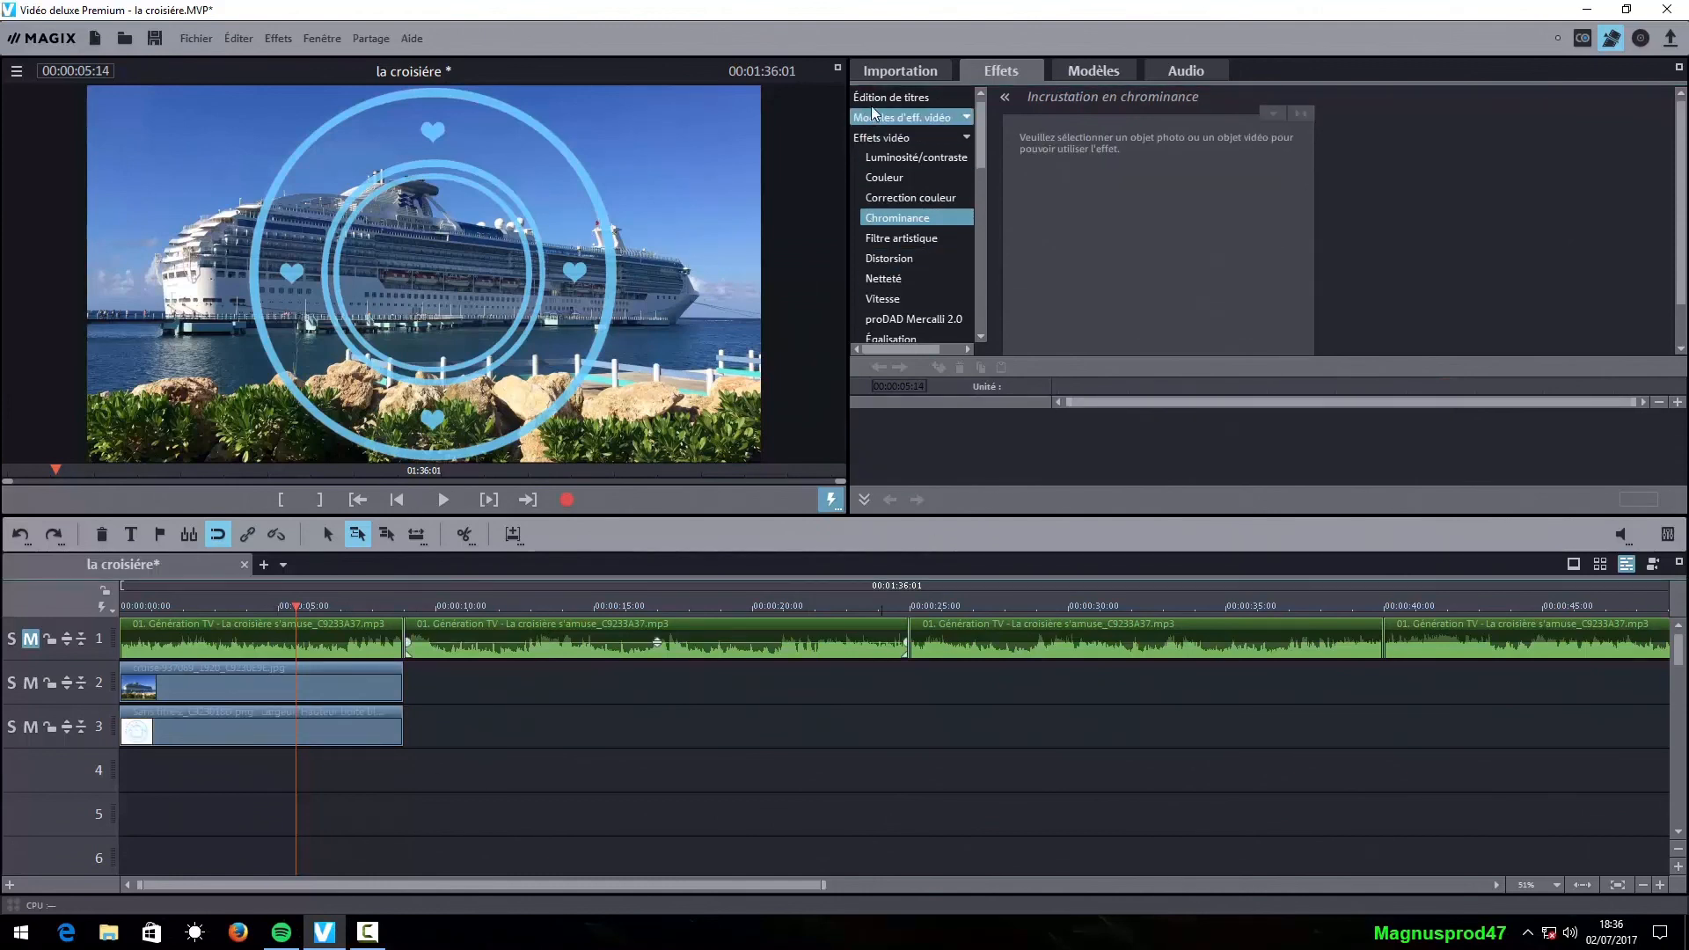
{"action": "left_click", "coordinate": [995, 72]}
{"action": "left_click", "coordinate": [272, 727]}
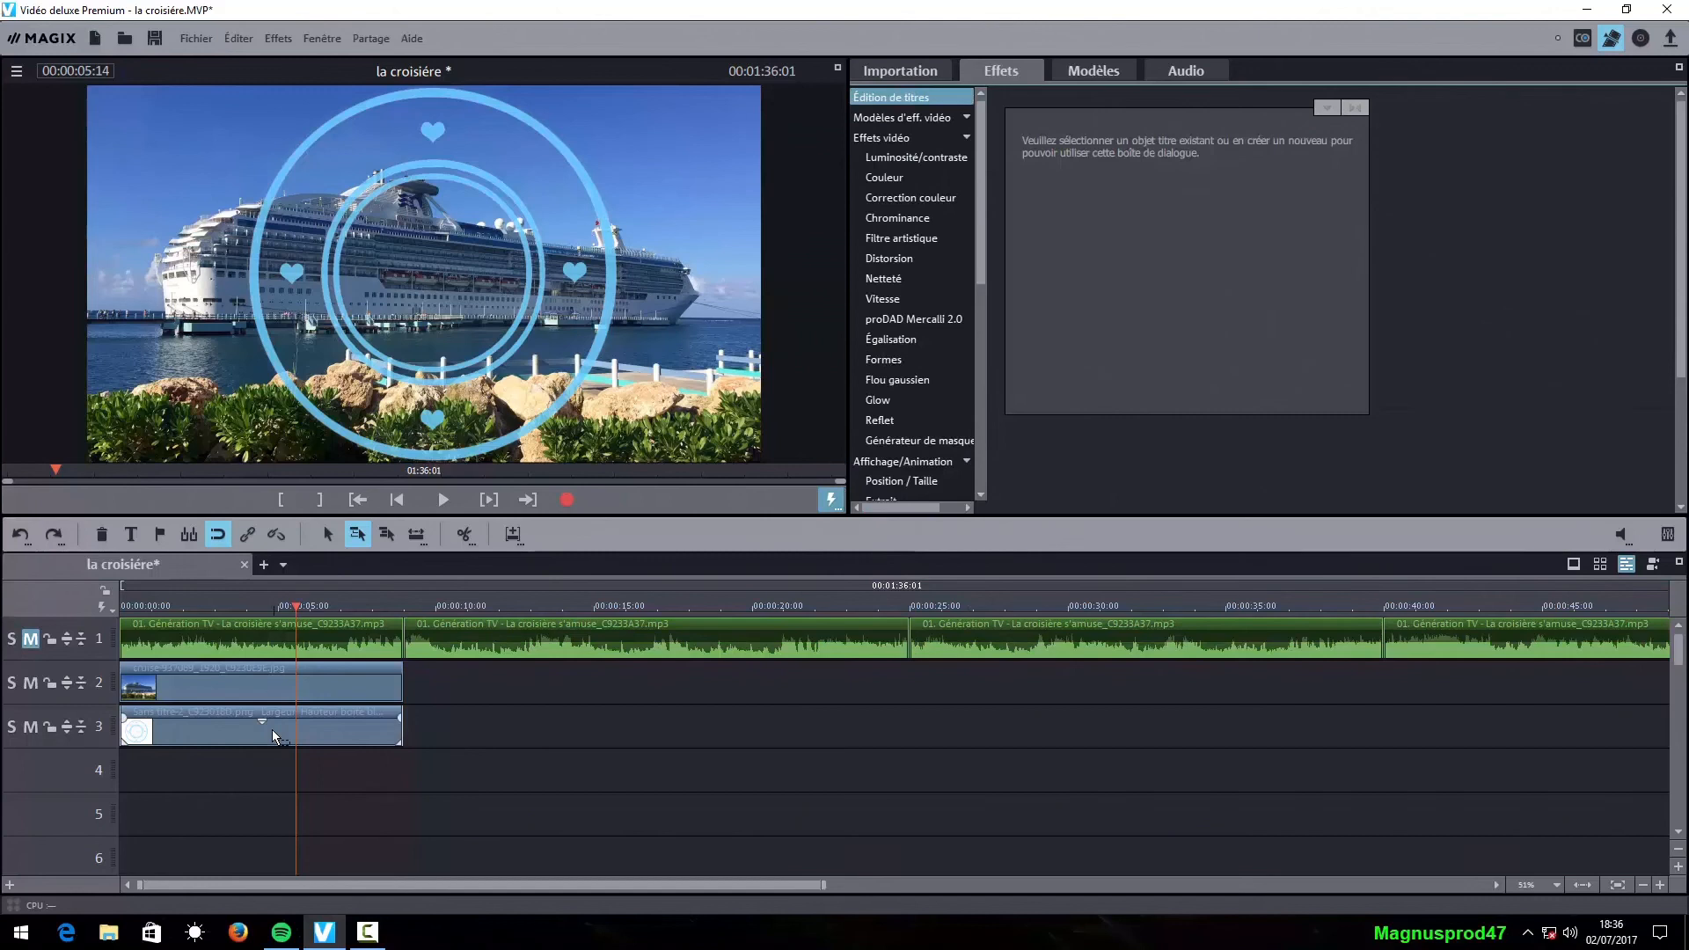
{"action": "left_click", "coordinate": [272, 730]}
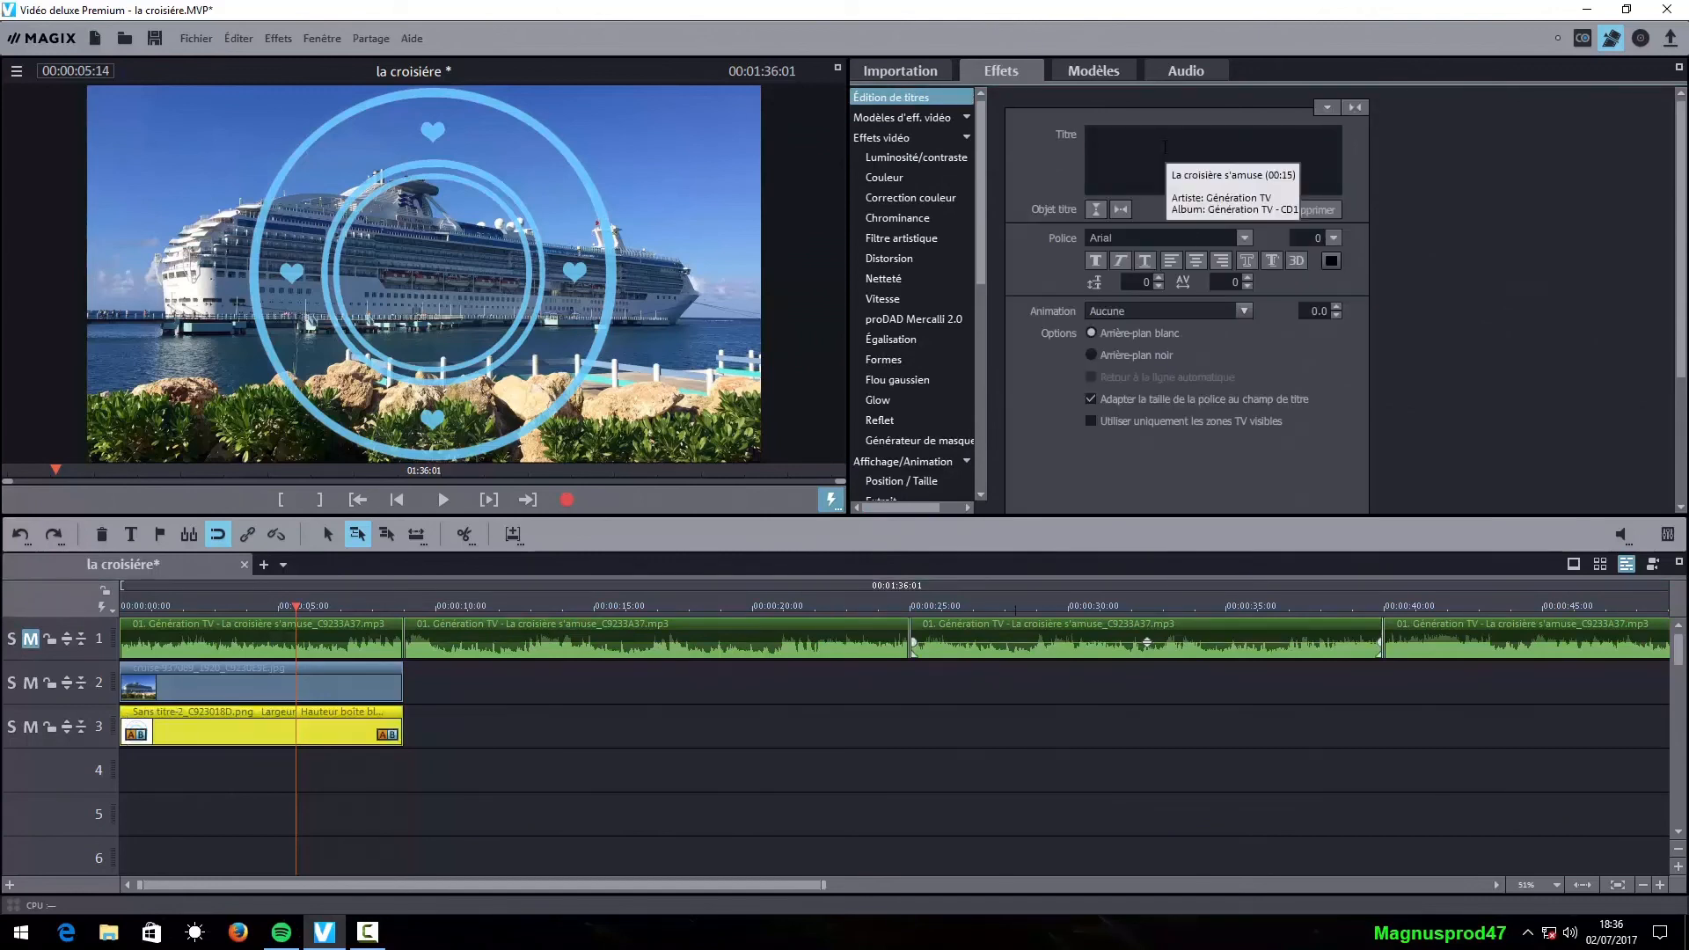
{"action": "type", "text": "La"}
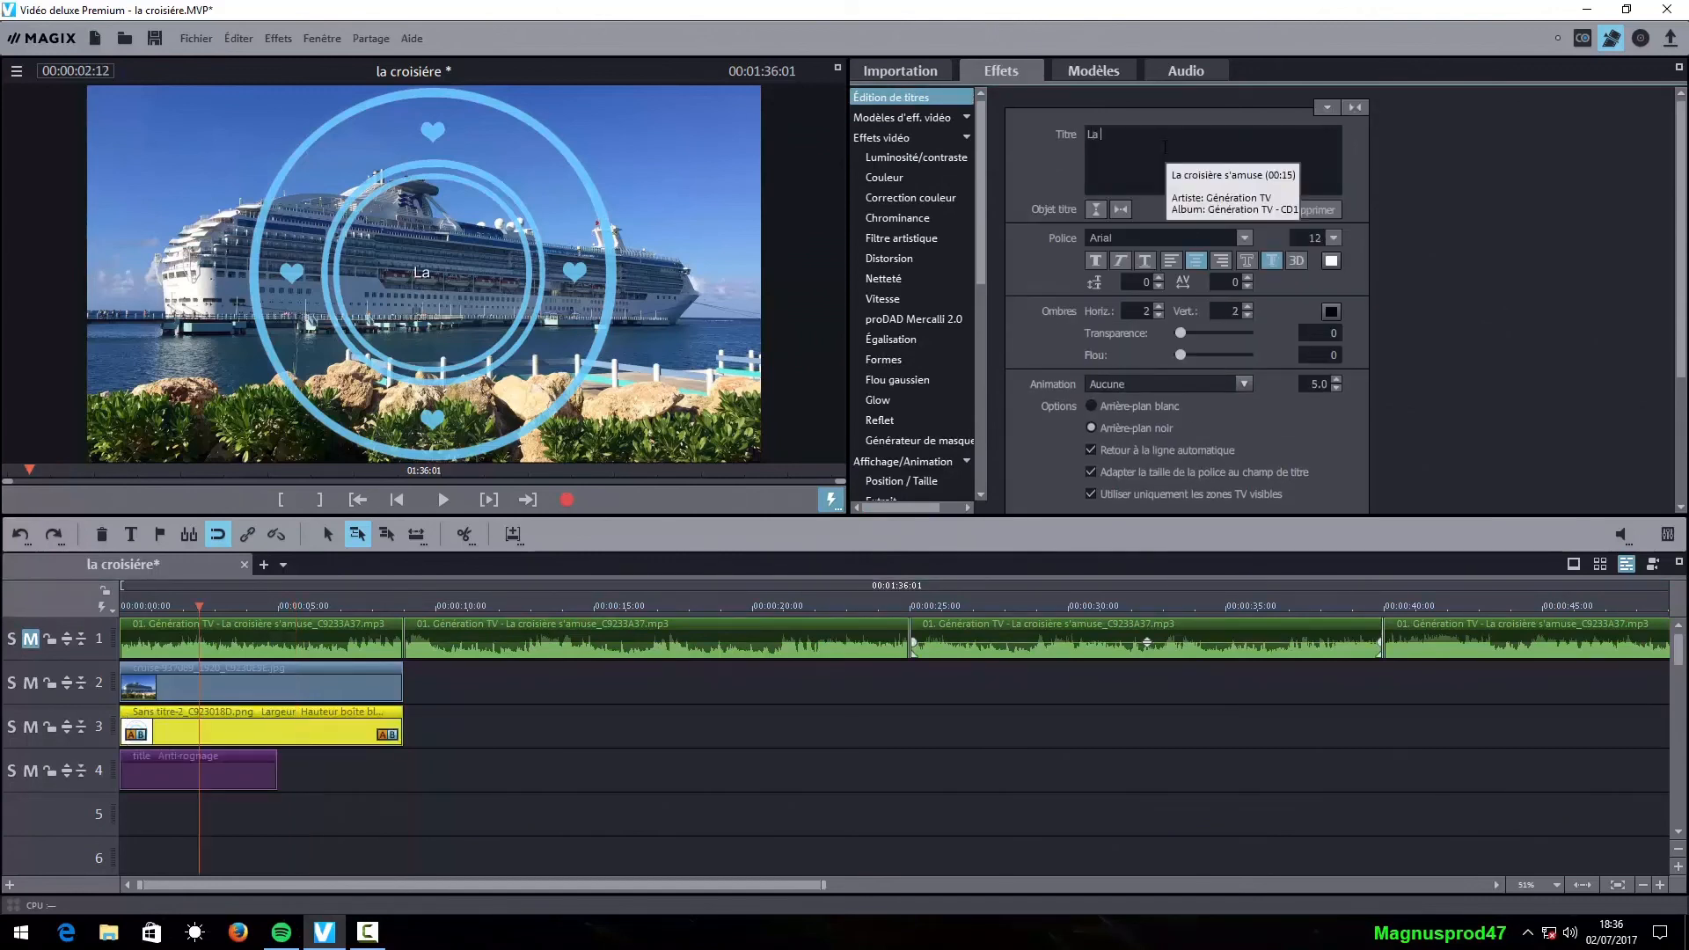
{"action": "type", "text": " croisiére s'amuse"}
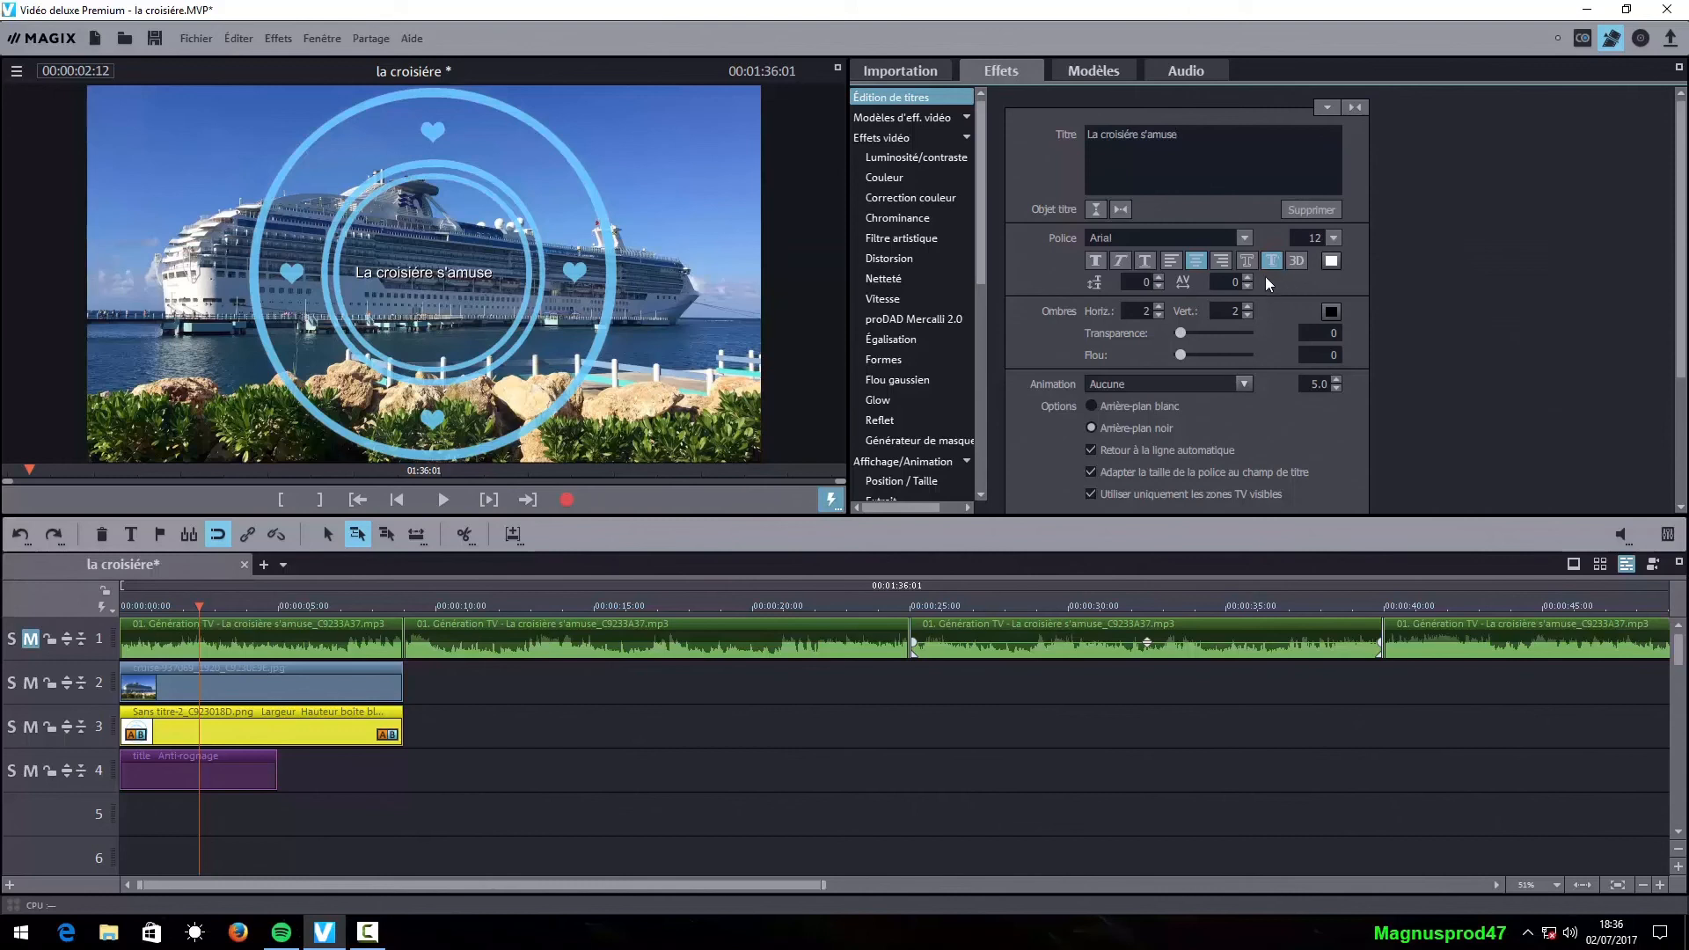
- Format the whole title text in bold Arial Black
{"action": "left_click", "coordinate": [1244, 237]}
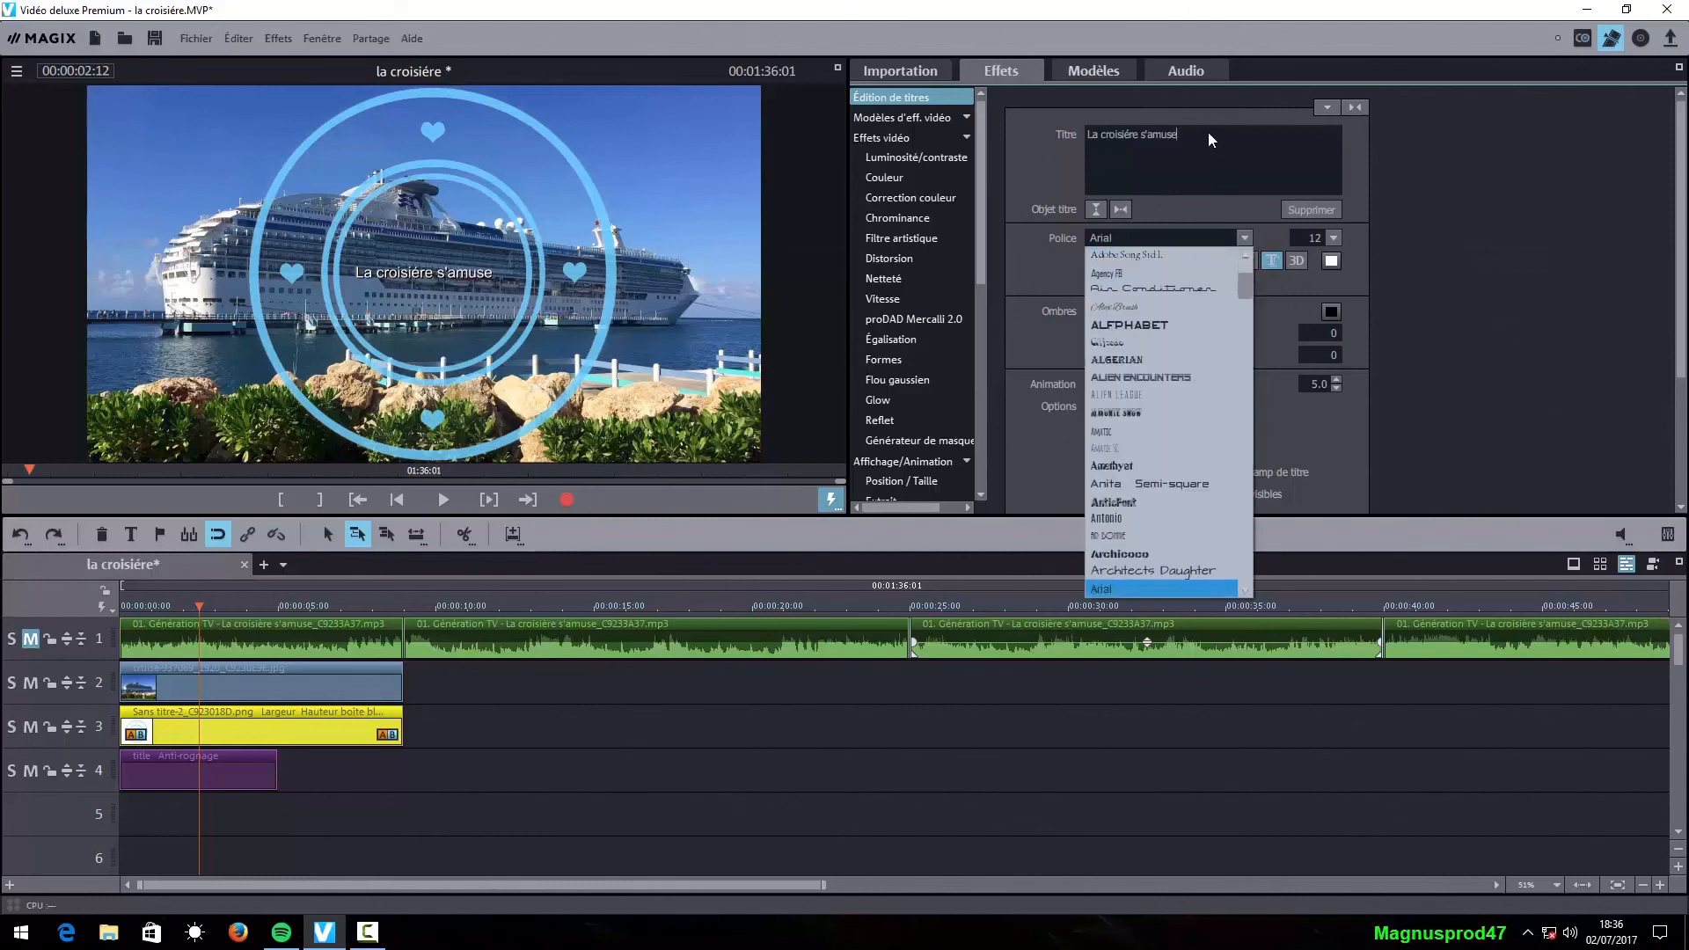
{"action": "left_click", "coordinate": [1100, 124]}
{"action": "left_click_drag", "start_coordinate": [1196, 133], "coordinate": [1061, 139]}
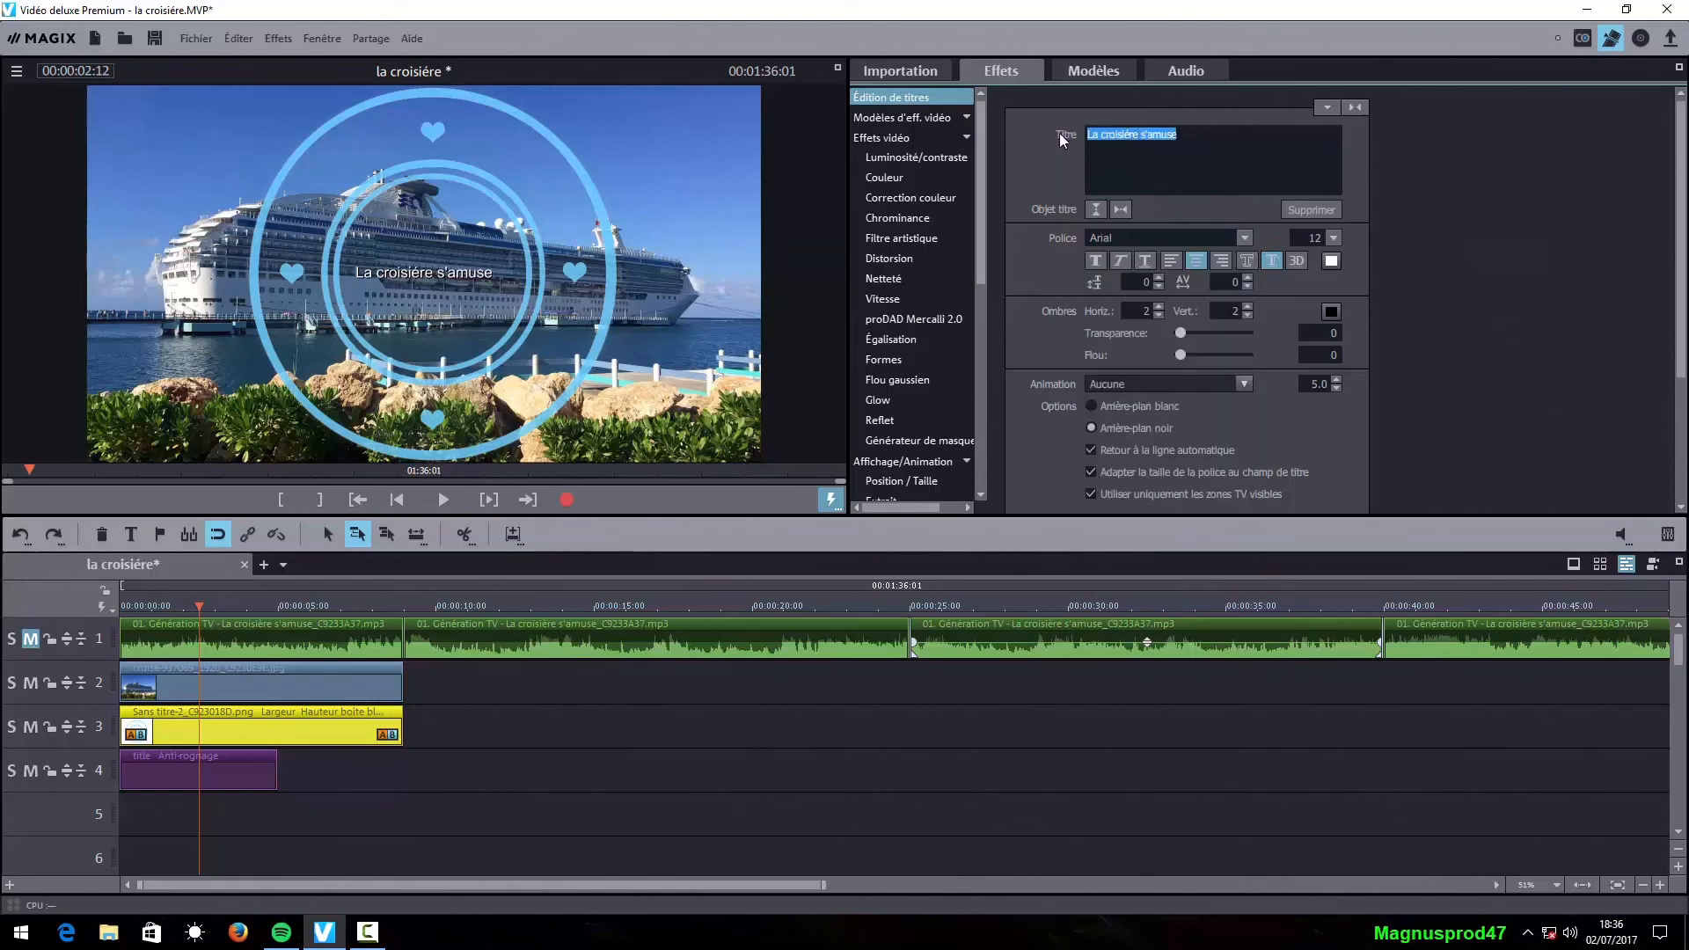
{"action": "left_click", "coordinate": [1243, 238]}
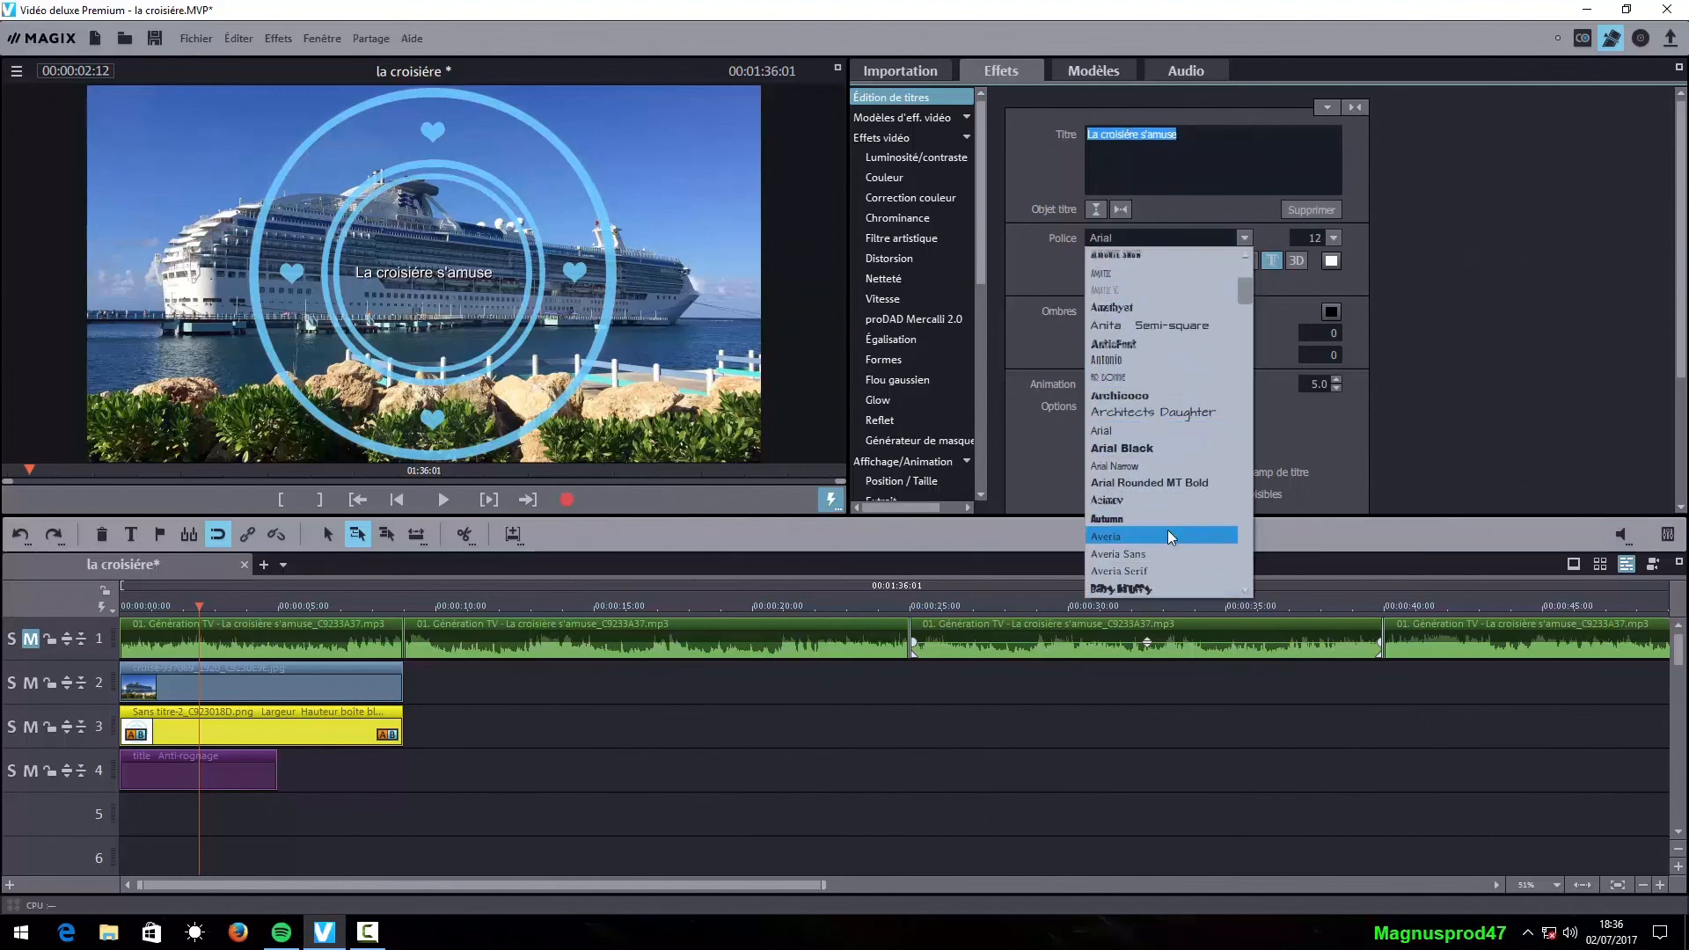
{"action": "left_click", "coordinate": [1137, 447]}
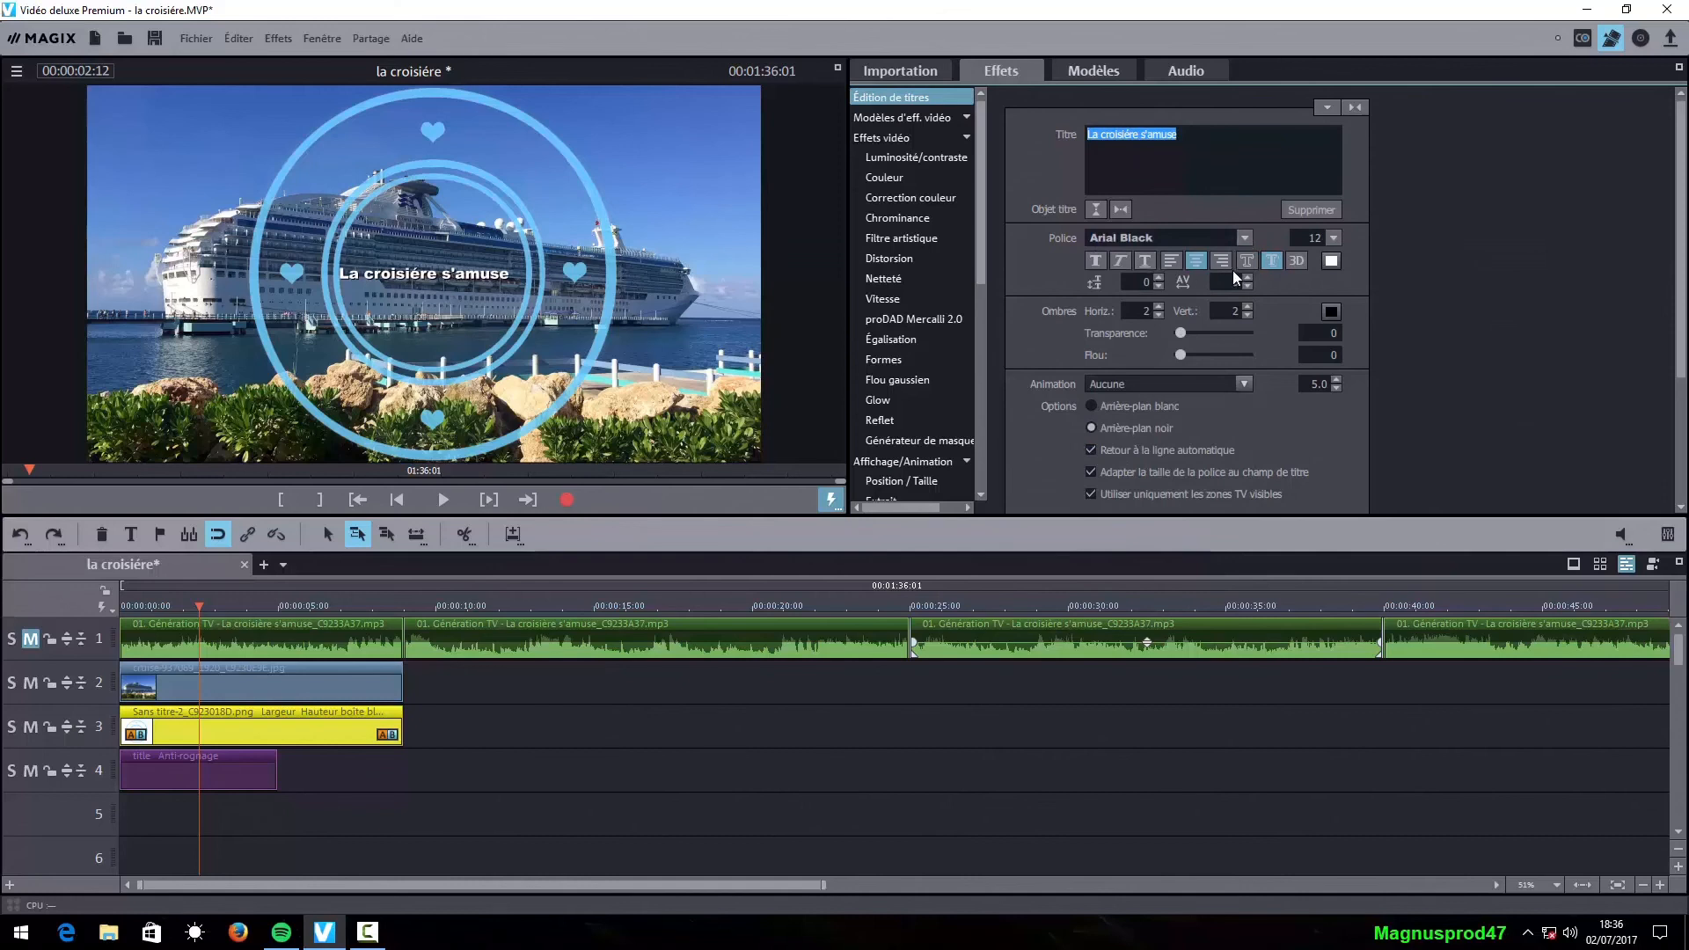
{"action": "left_click", "coordinate": [1103, 263]}
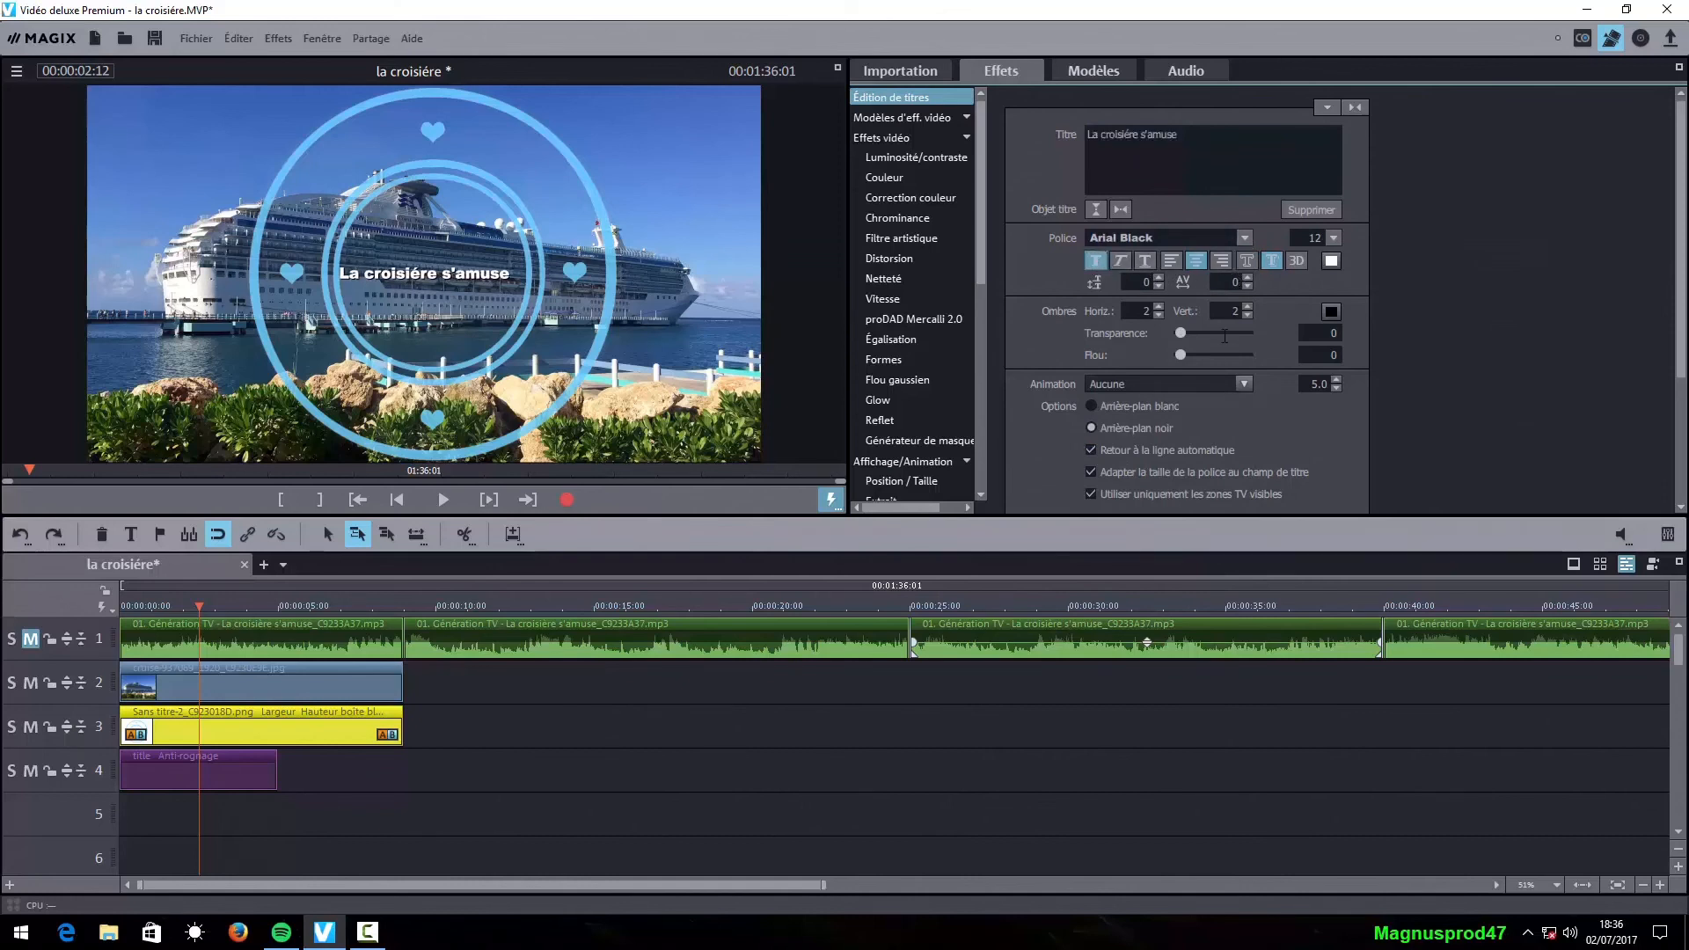
- Set the title's font size to 17 and centre it between the porthole's two side hearts
{"action": "left_click", "coordinate": [1333, 238]}
{"action": "left_click_drag", "start_coordinate": [1337, 391], "coordinate": [1333, 386]}
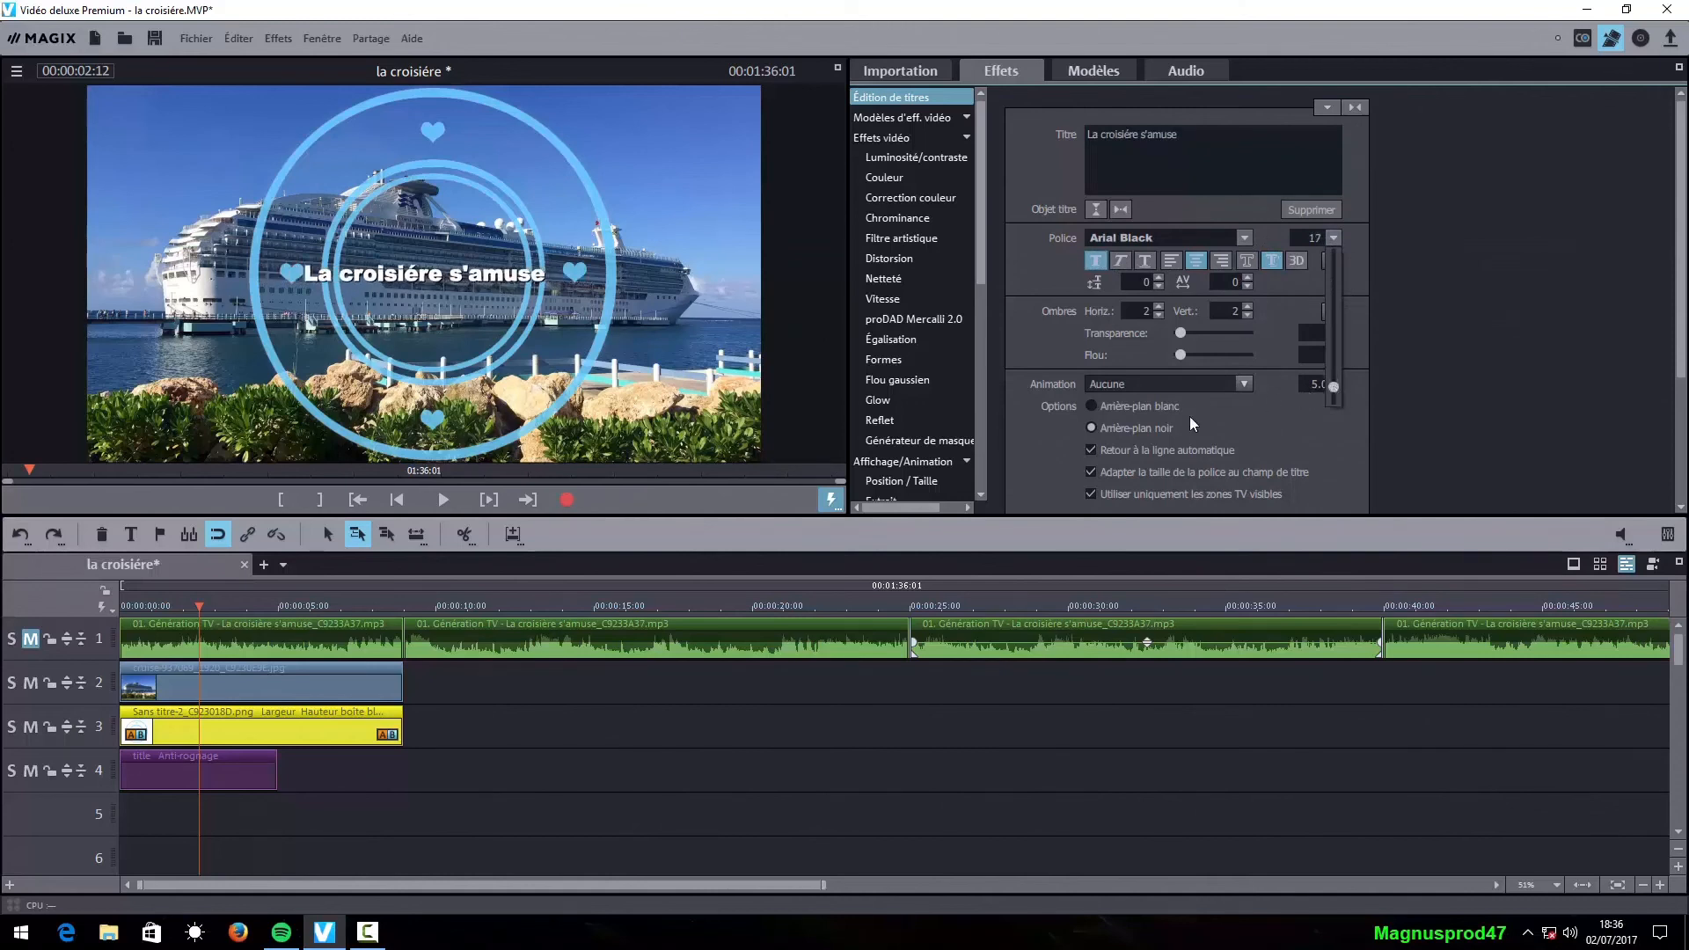
{"action": "left_click", "coordinate": [498, 282]}
{"action": "left_click_drag", "start_coordinate": [496, 273], "coordinate": [504, 270]}
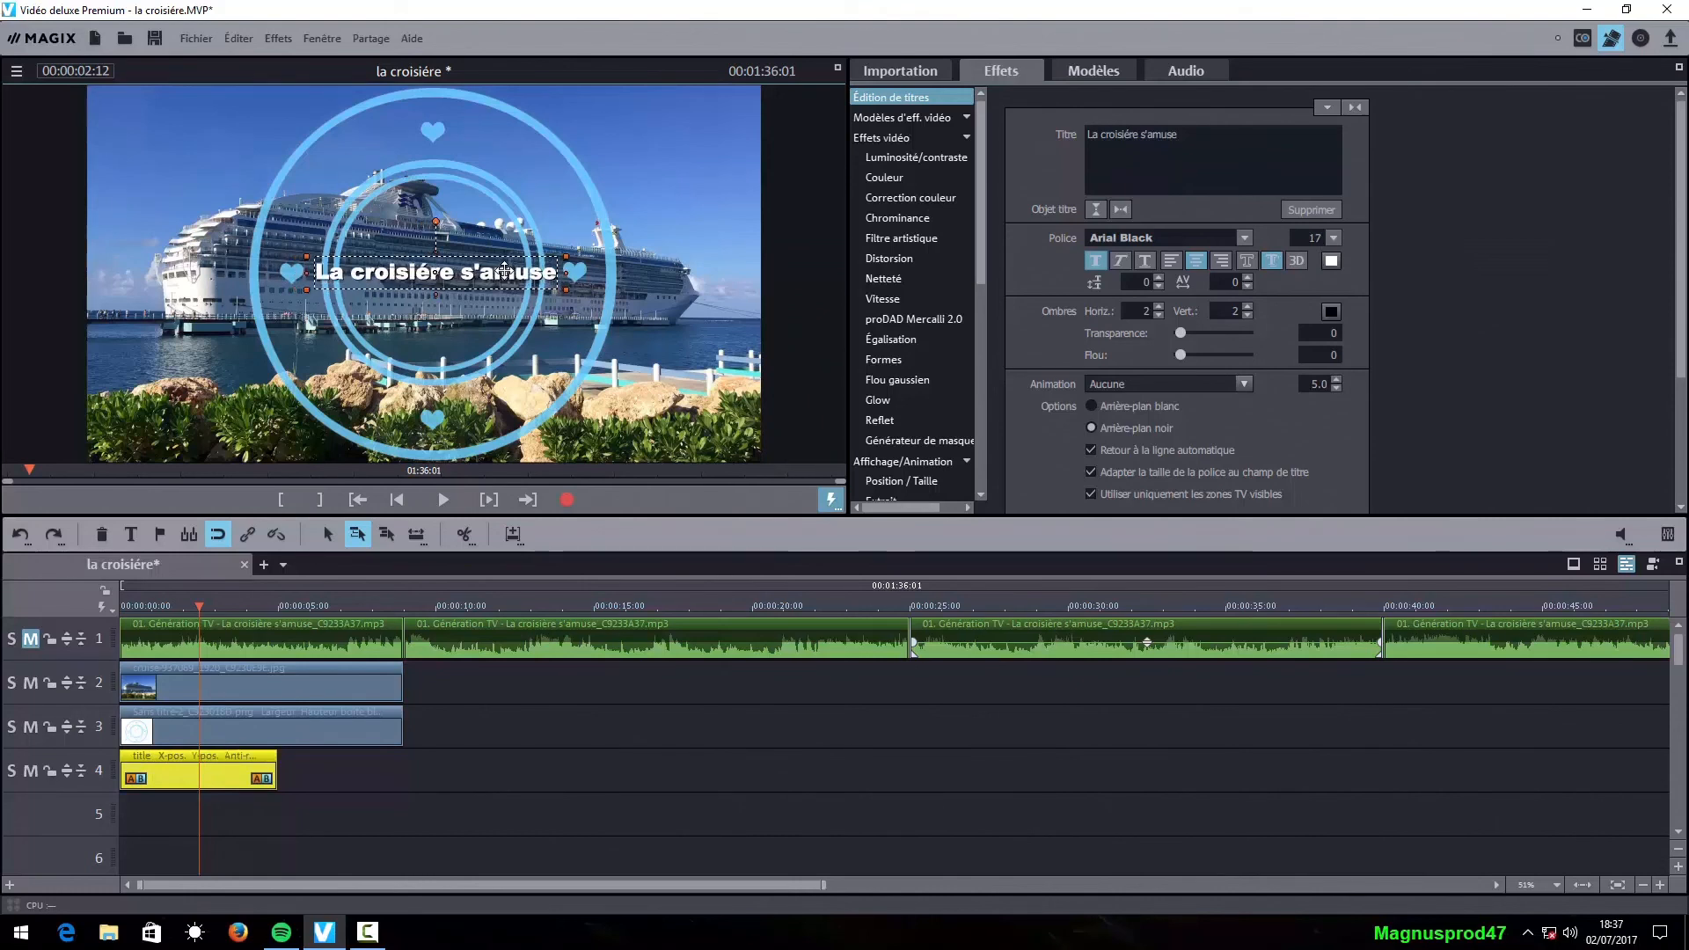
- Give the title a cyan shadow with a blur (Flou) of 12 and check it in the enlarged preview
{"action": "left_click", "coordinate": [1331, 312]}
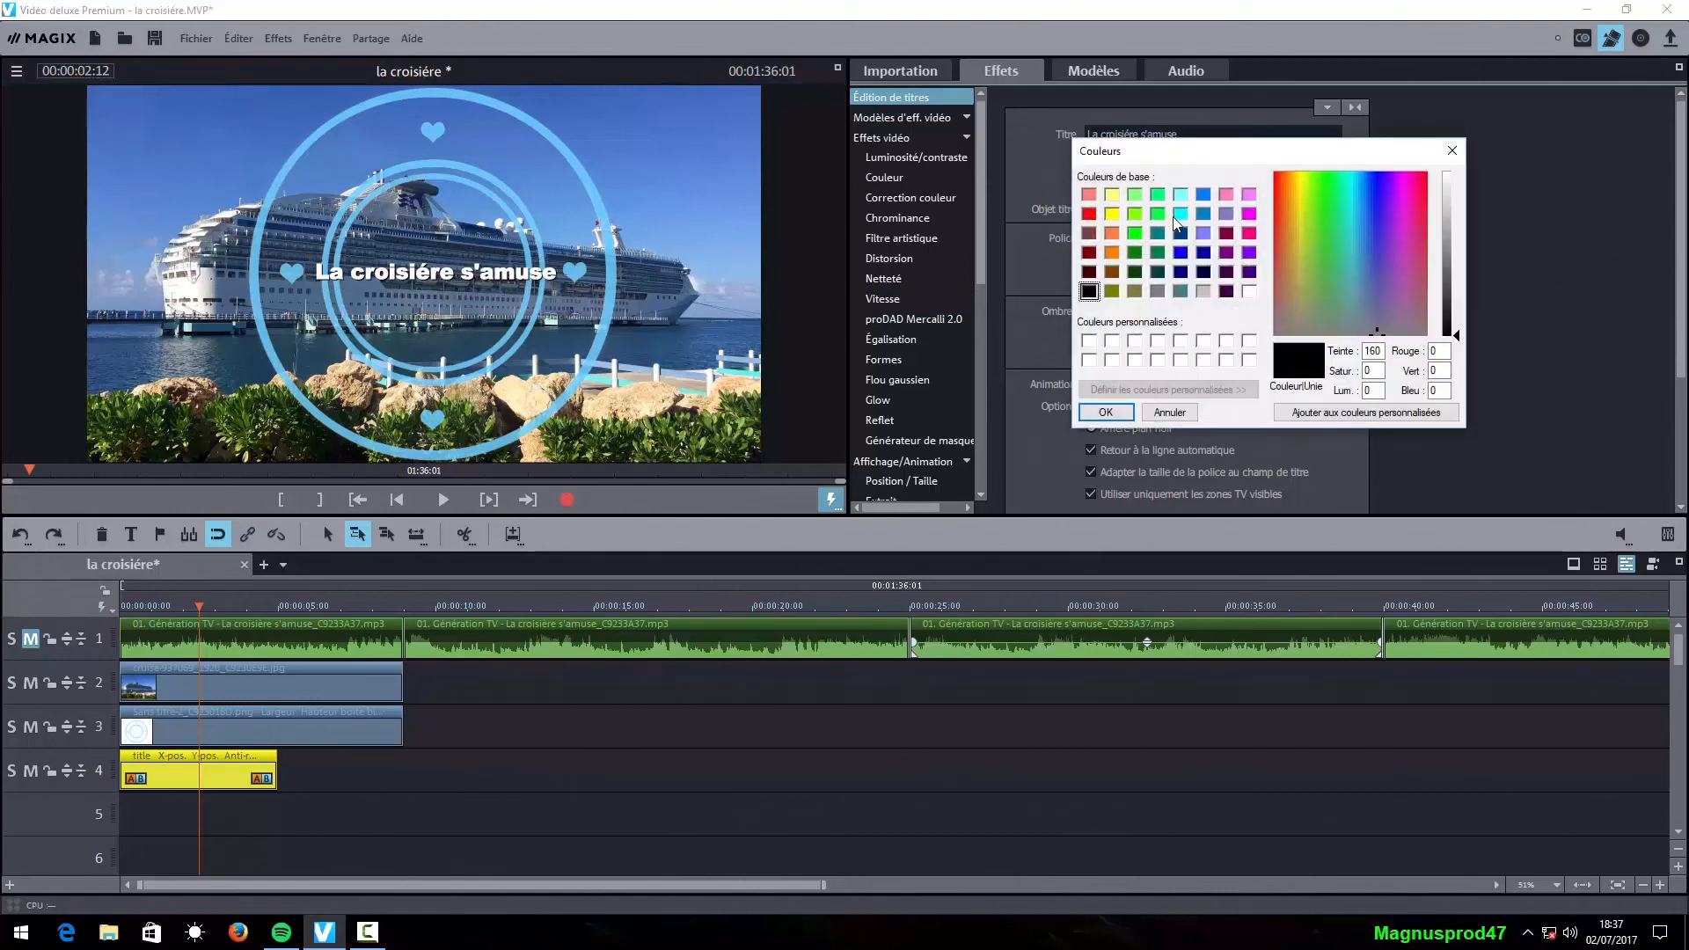
{"action": "left_click", "coordinate": [1179, 215]}
{"action": "left_click", "coordinate": [1131, 413]}
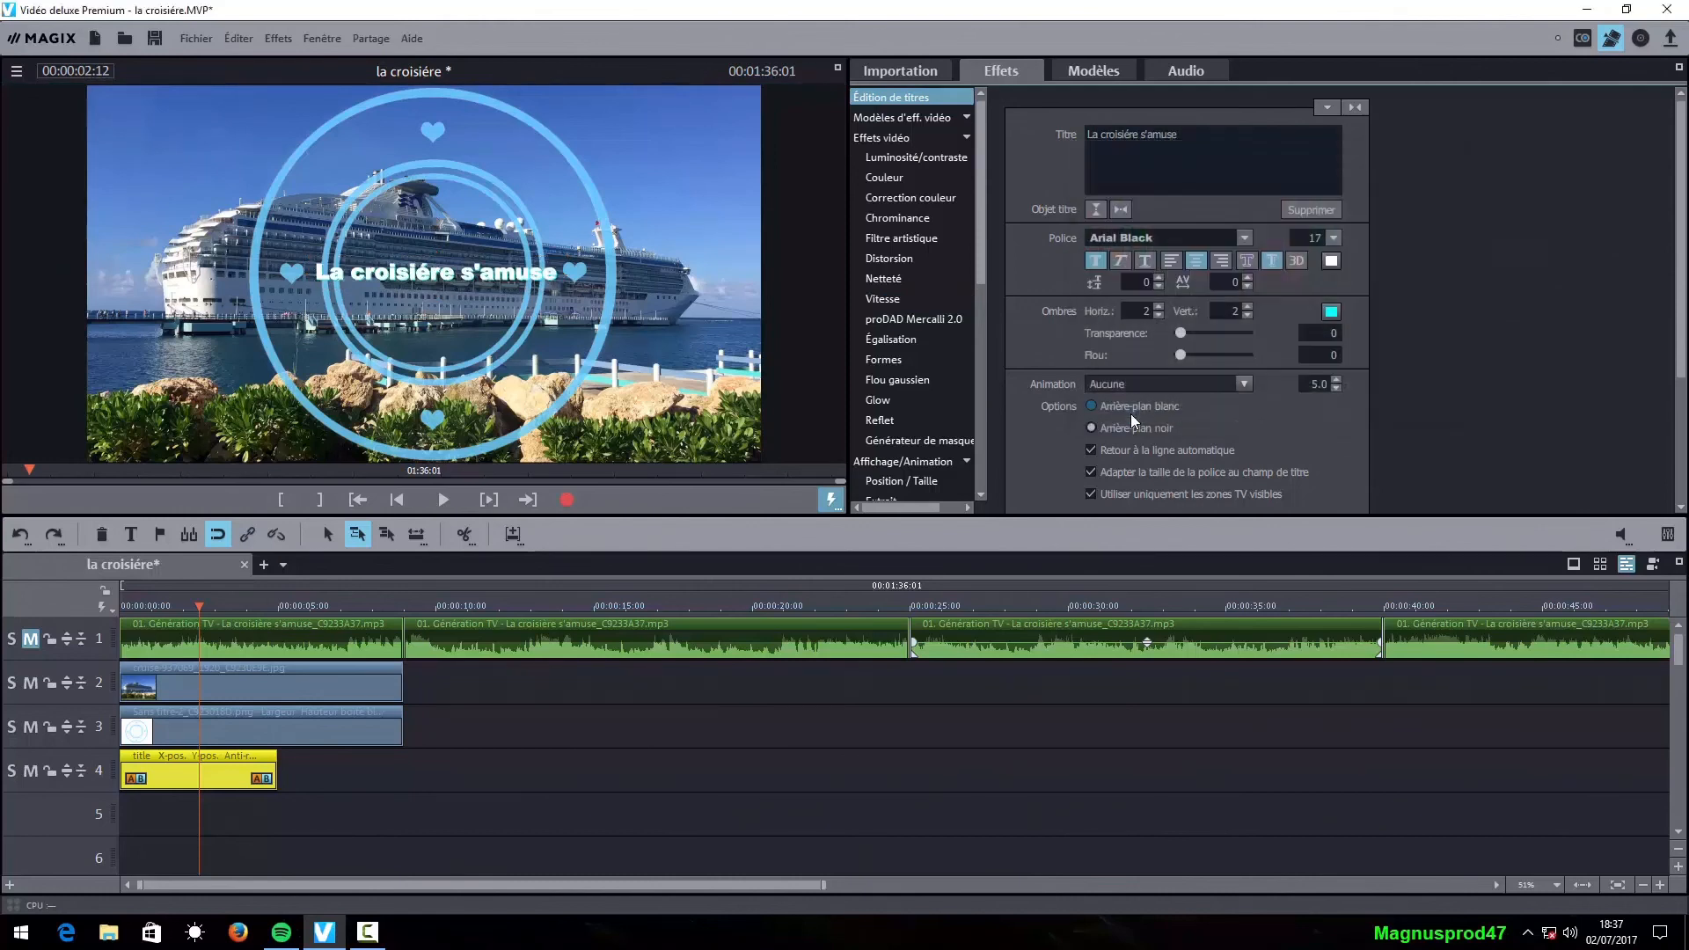
{"action": "left_click", "coordinate": [1190, 355]}
{"action": "left_click", "coordinate": [837, 68]}
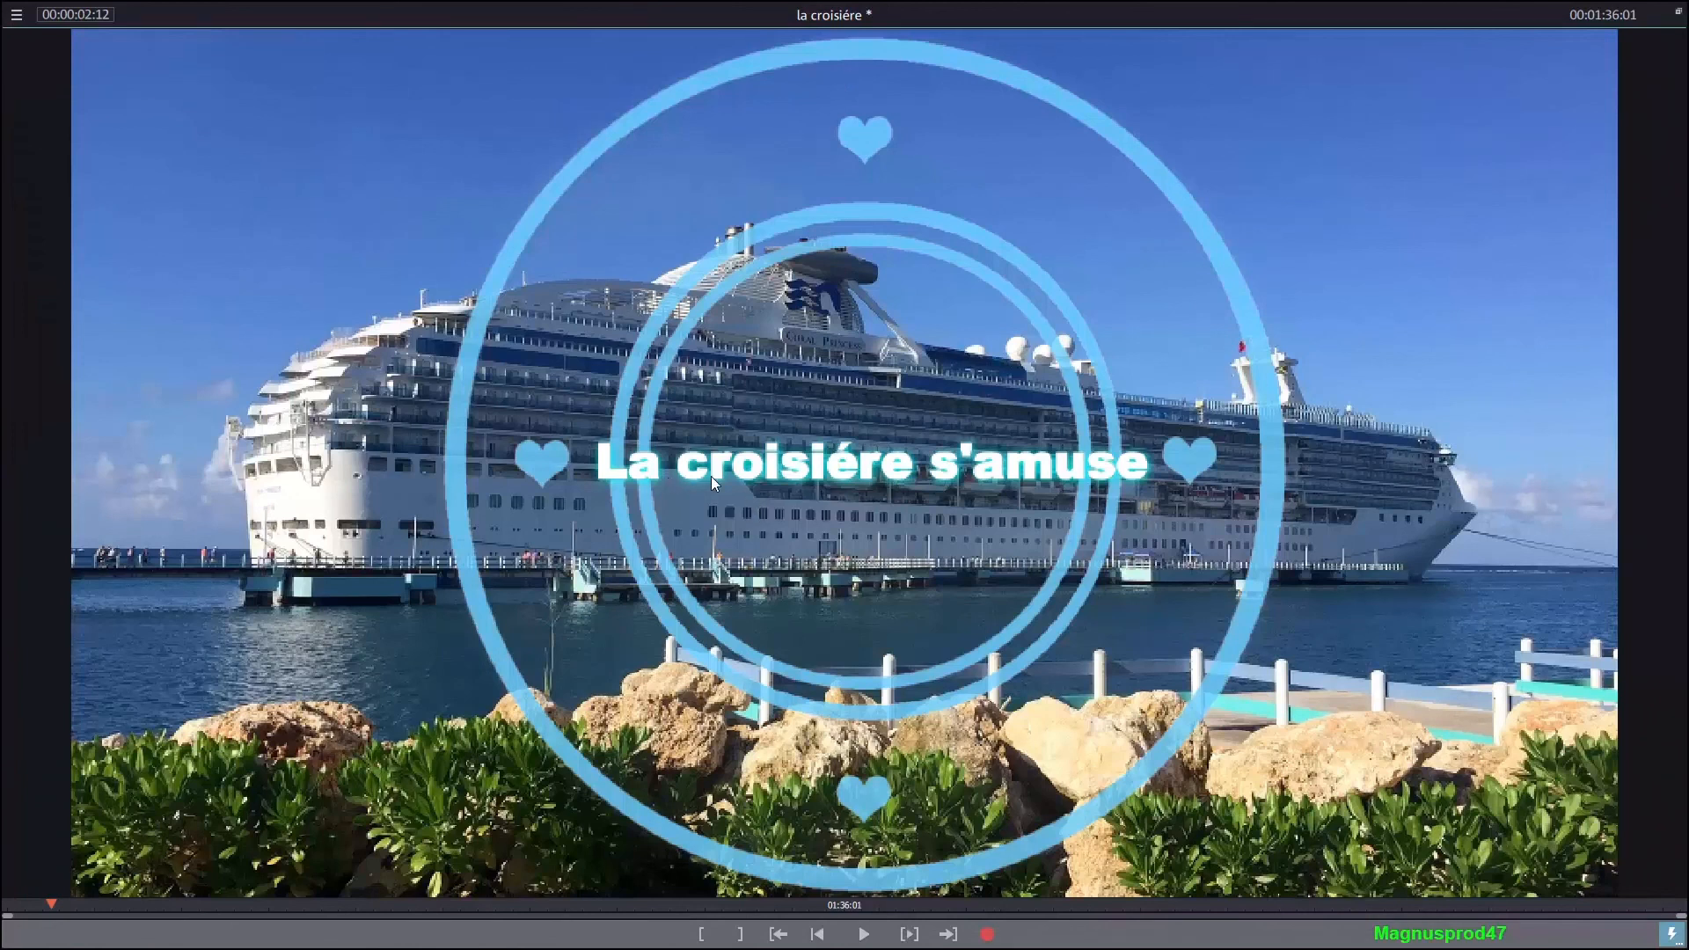
{"action": "left_click", "coordinate": [1678, 14]}
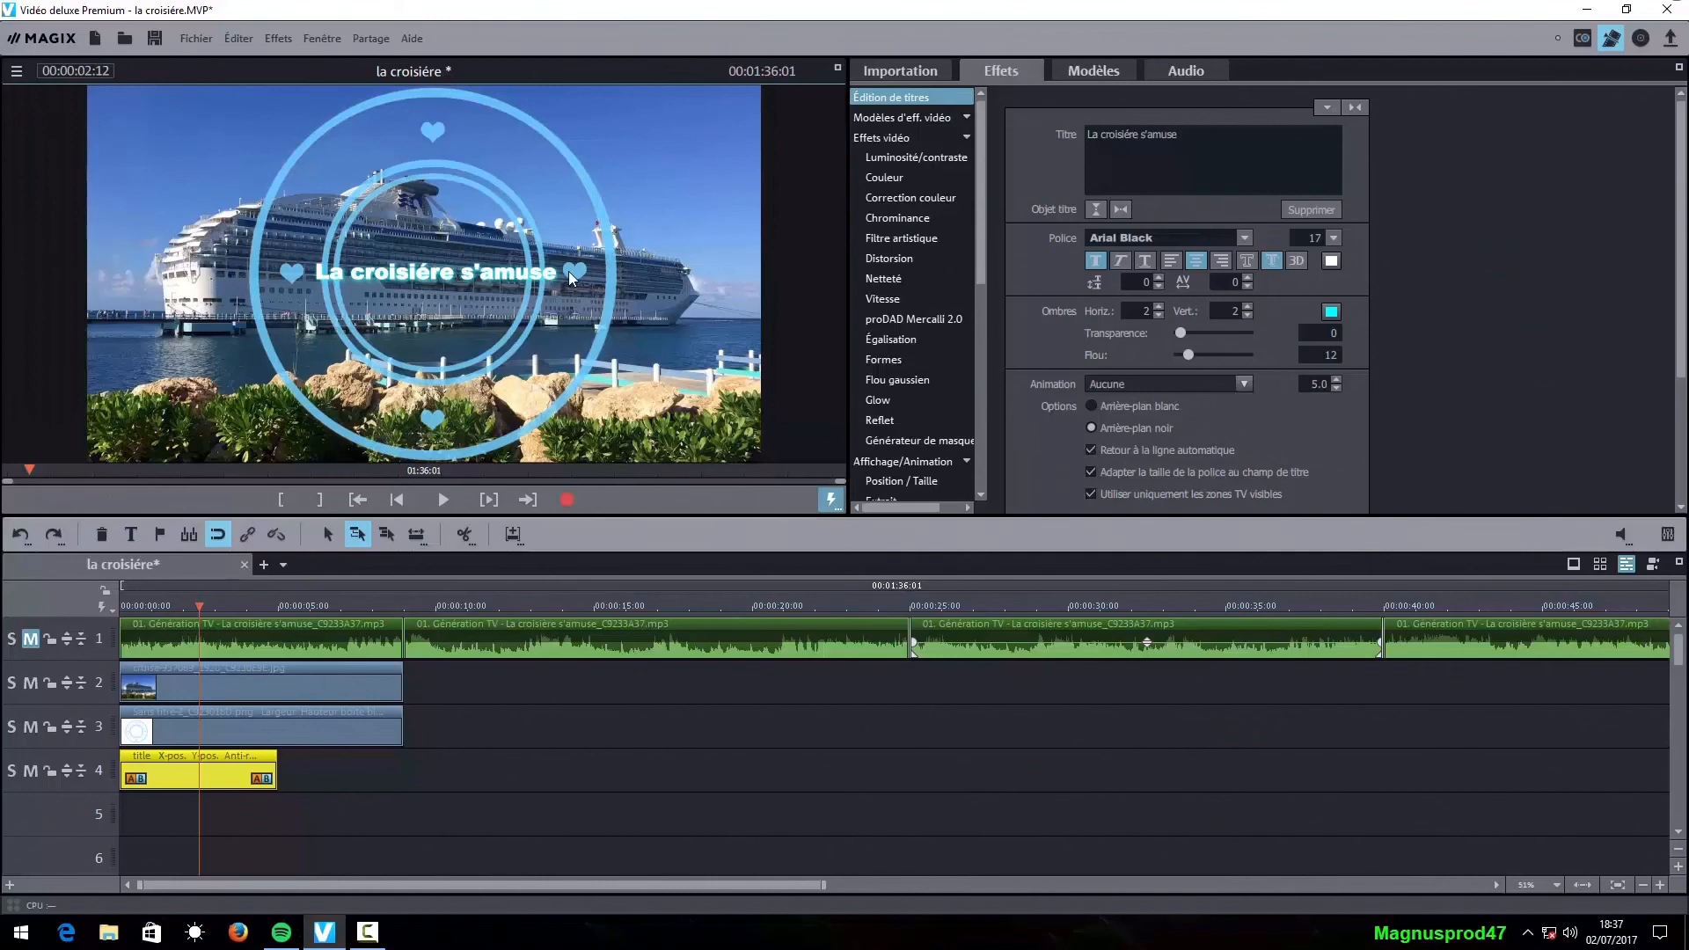
- Turn on the title's 3D effect with width and height of 1 and check it in the enlarged preview
{"action": "left_click", "coordinate": [1302, 262]}
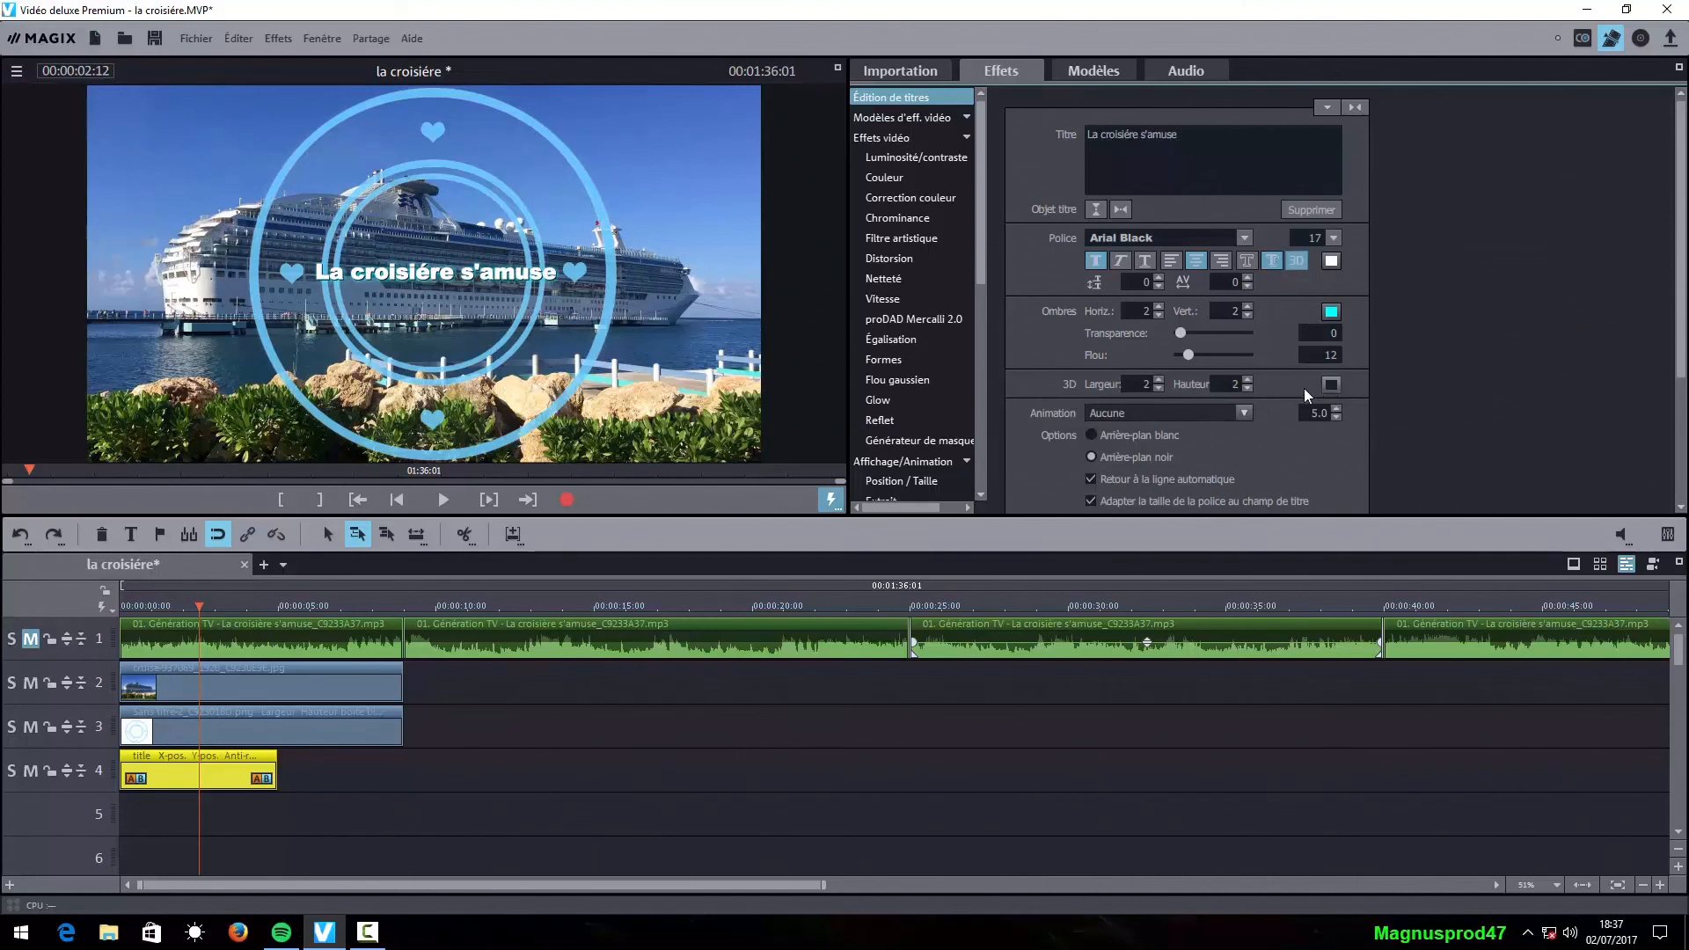
{"action": "left_click", "coordinate": [837, 67]}
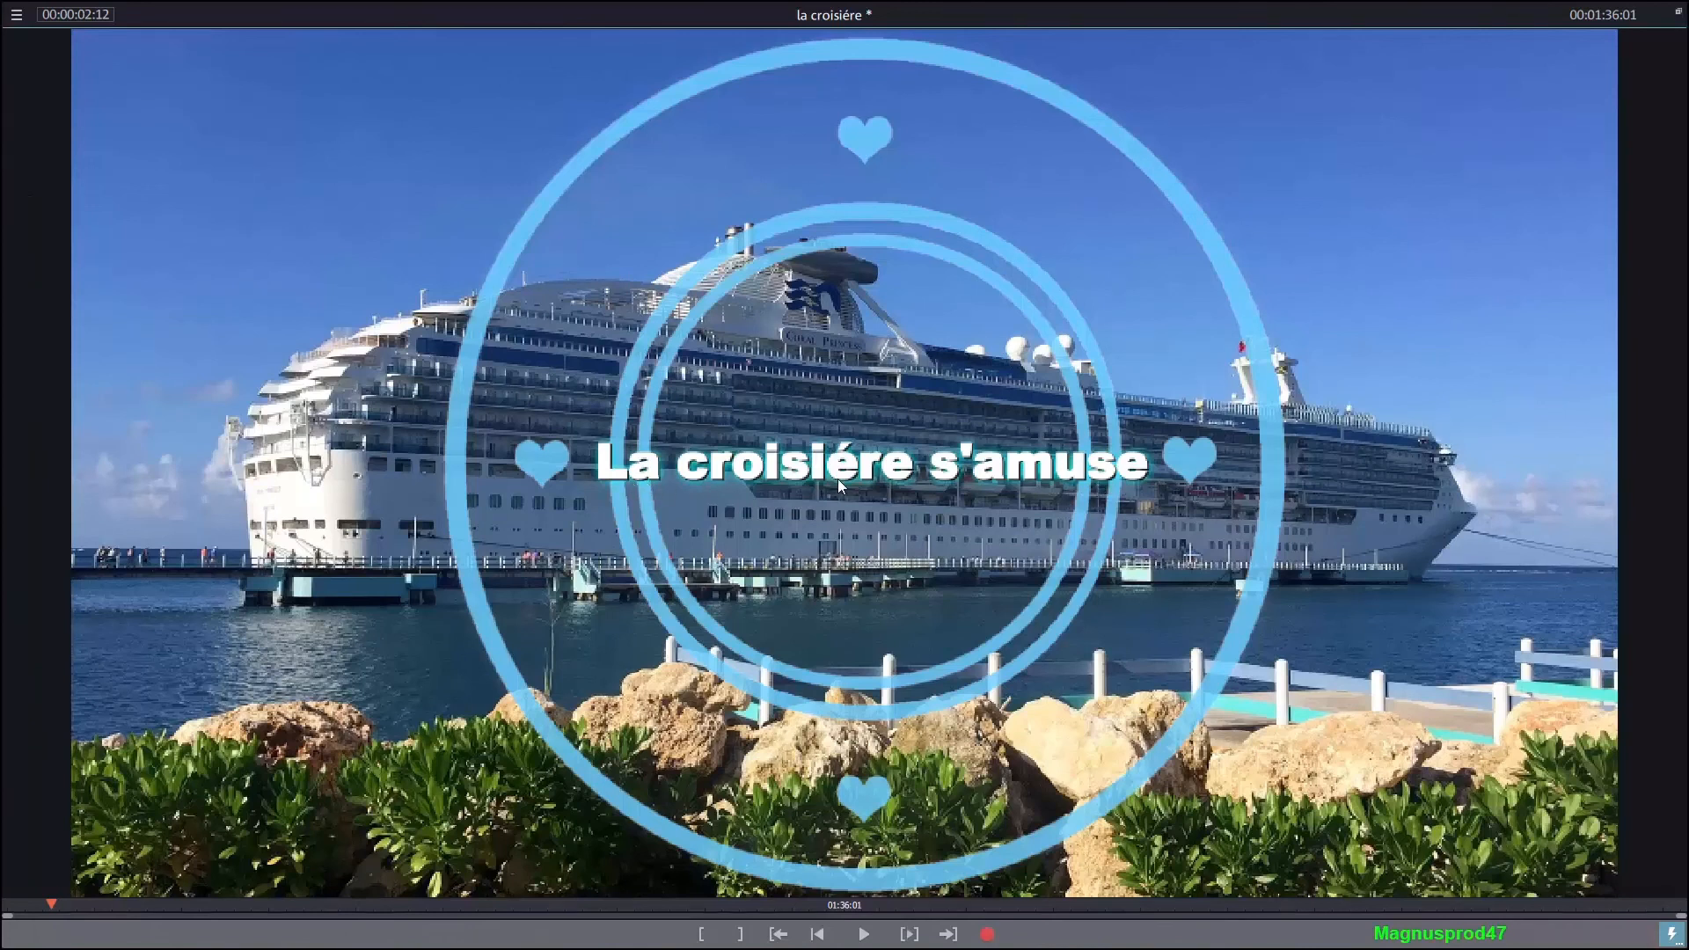
{"action": "left_click", "coordinate": [1678, 13]}
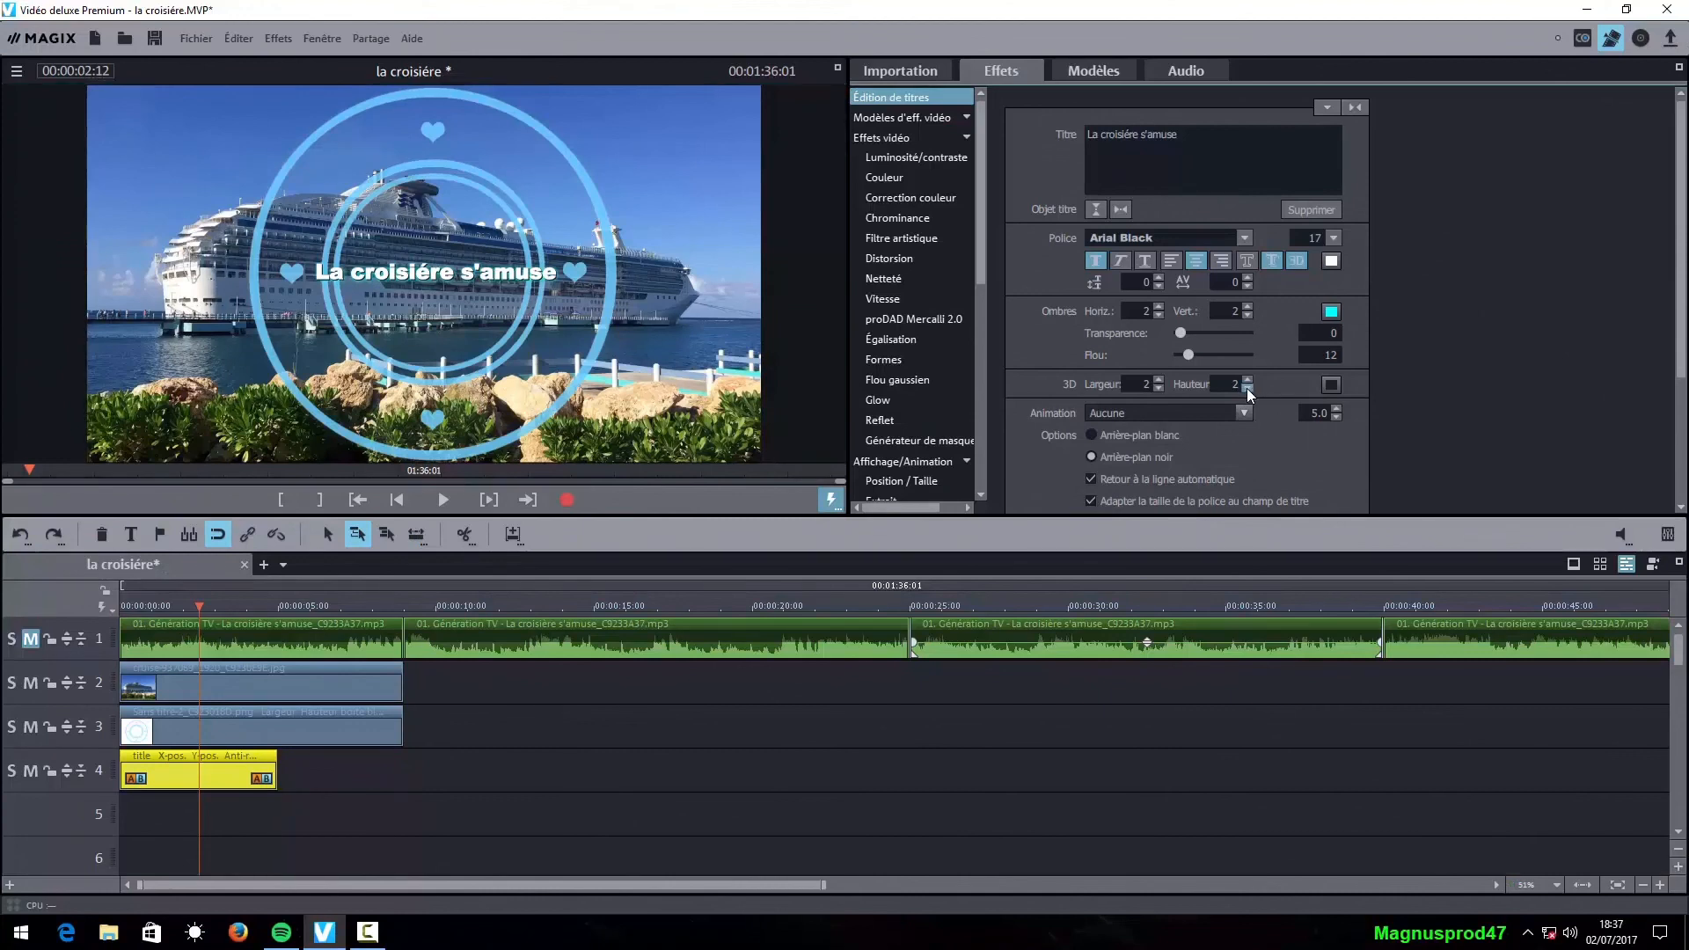
{"action": "left_click", "coordinate": [1159, 388]}
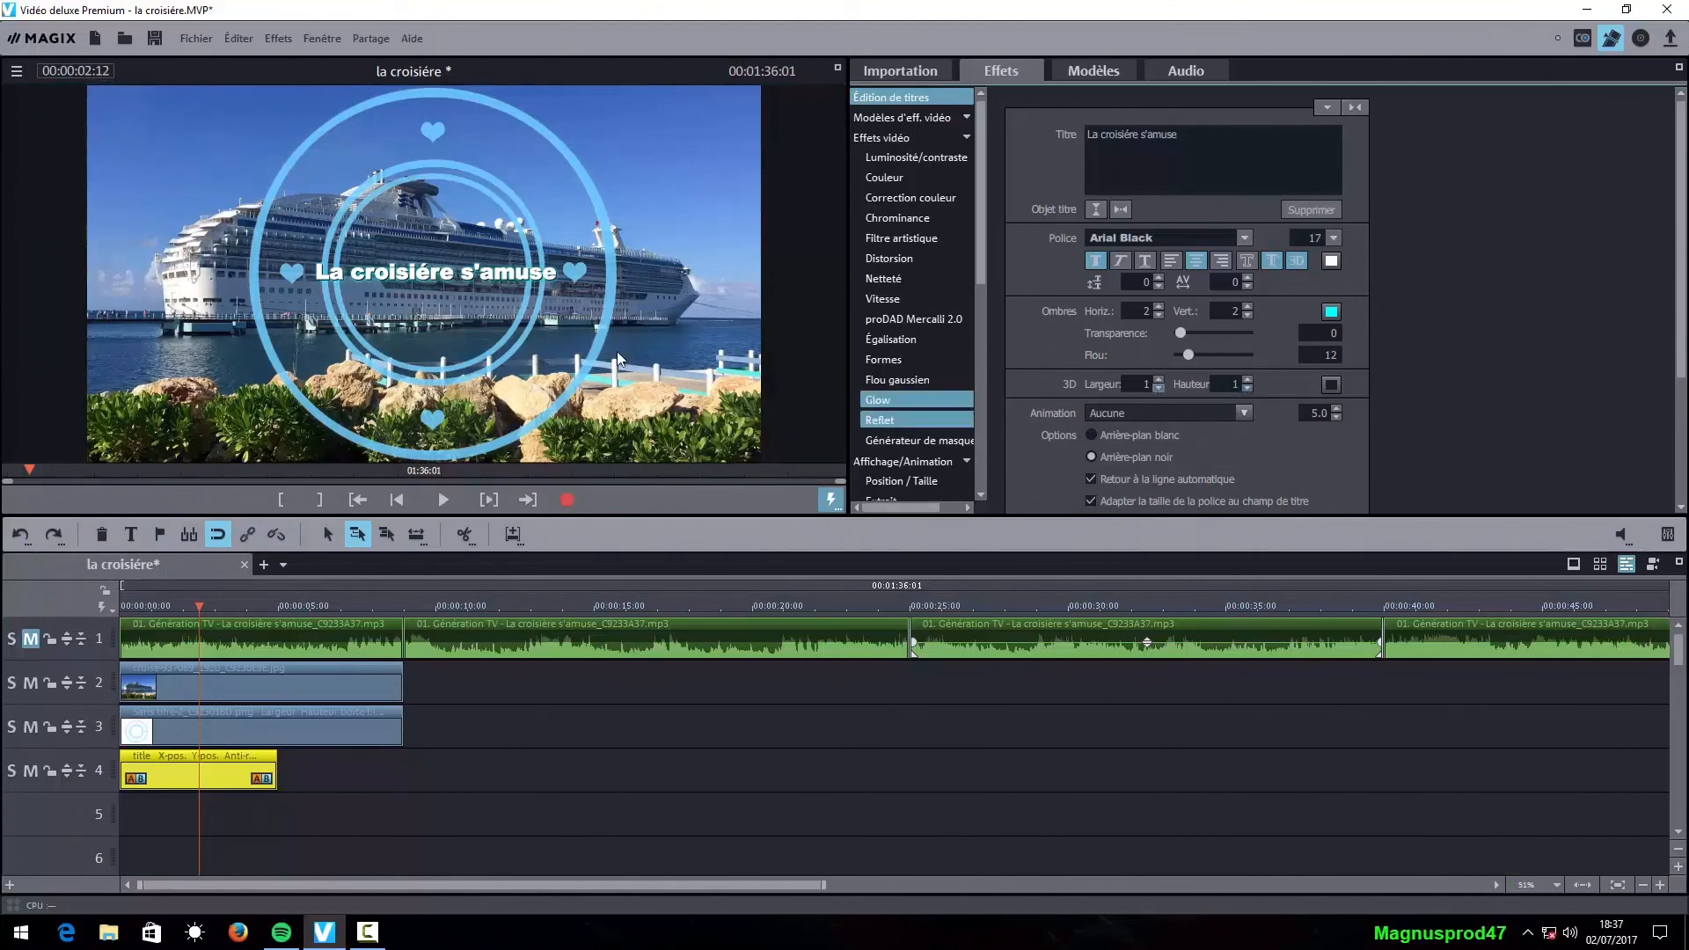
{"action": "left_click", "coordinate": [838, 71]}
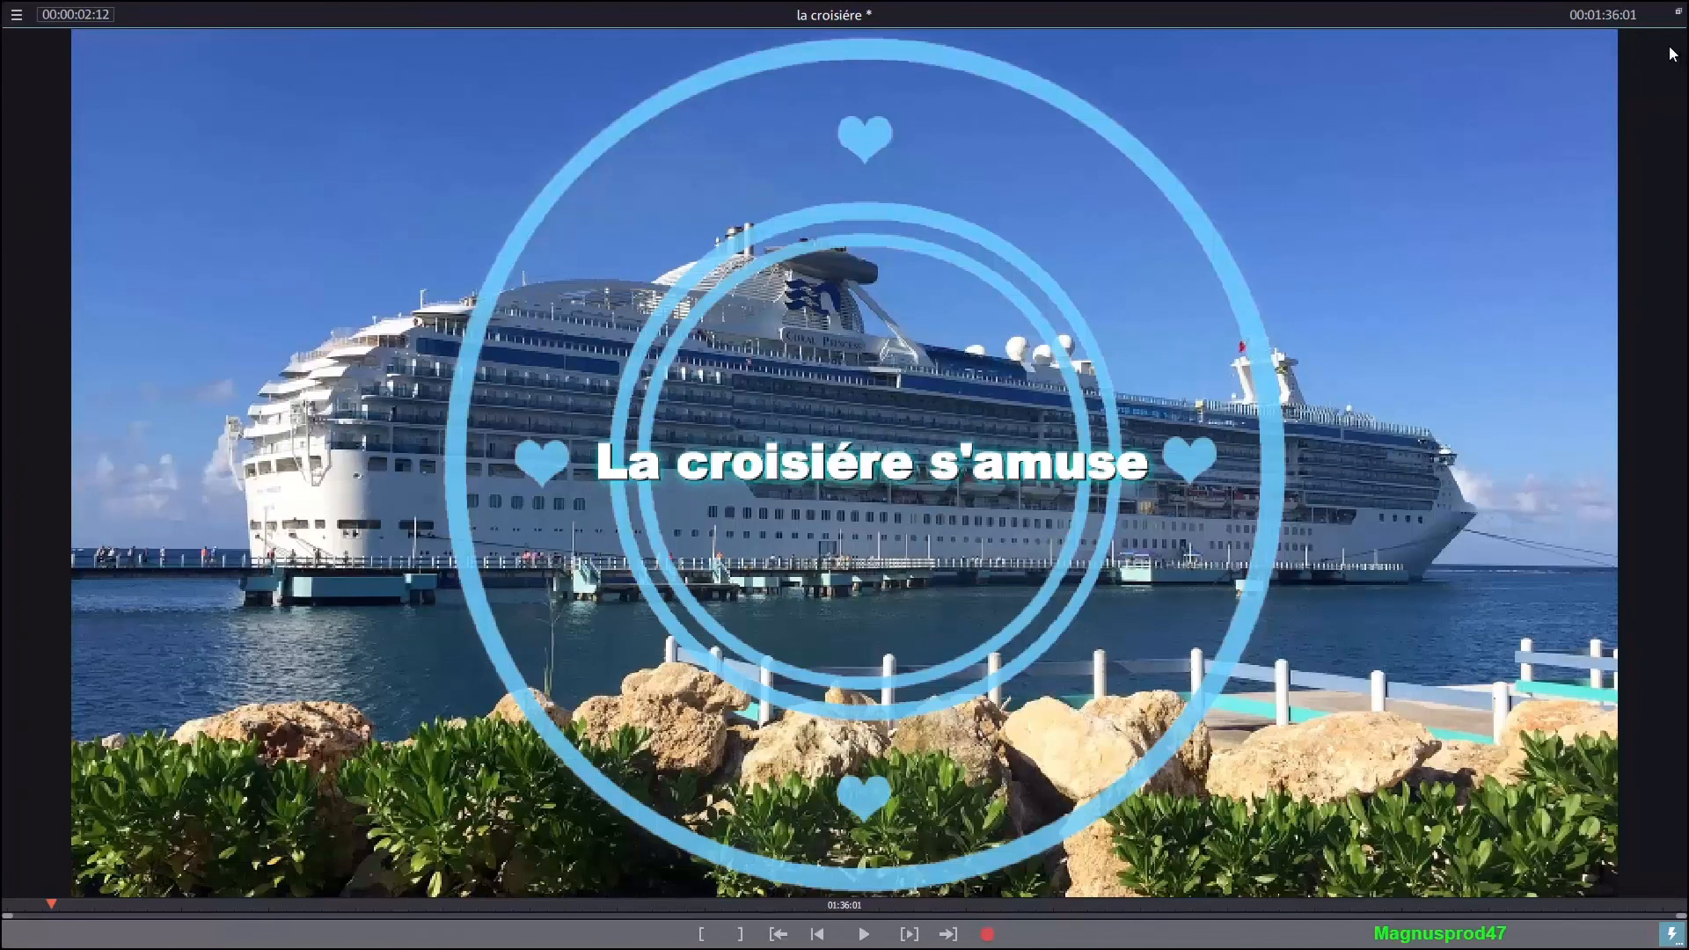
{"action": "left_click", "coordinate": [1678, 16]}
- Extend the title on track 4 to 9 seconds to match the end of the clips on tracks 2 and 3
{"action": "left_click", "coordinate": [1010, 737]}
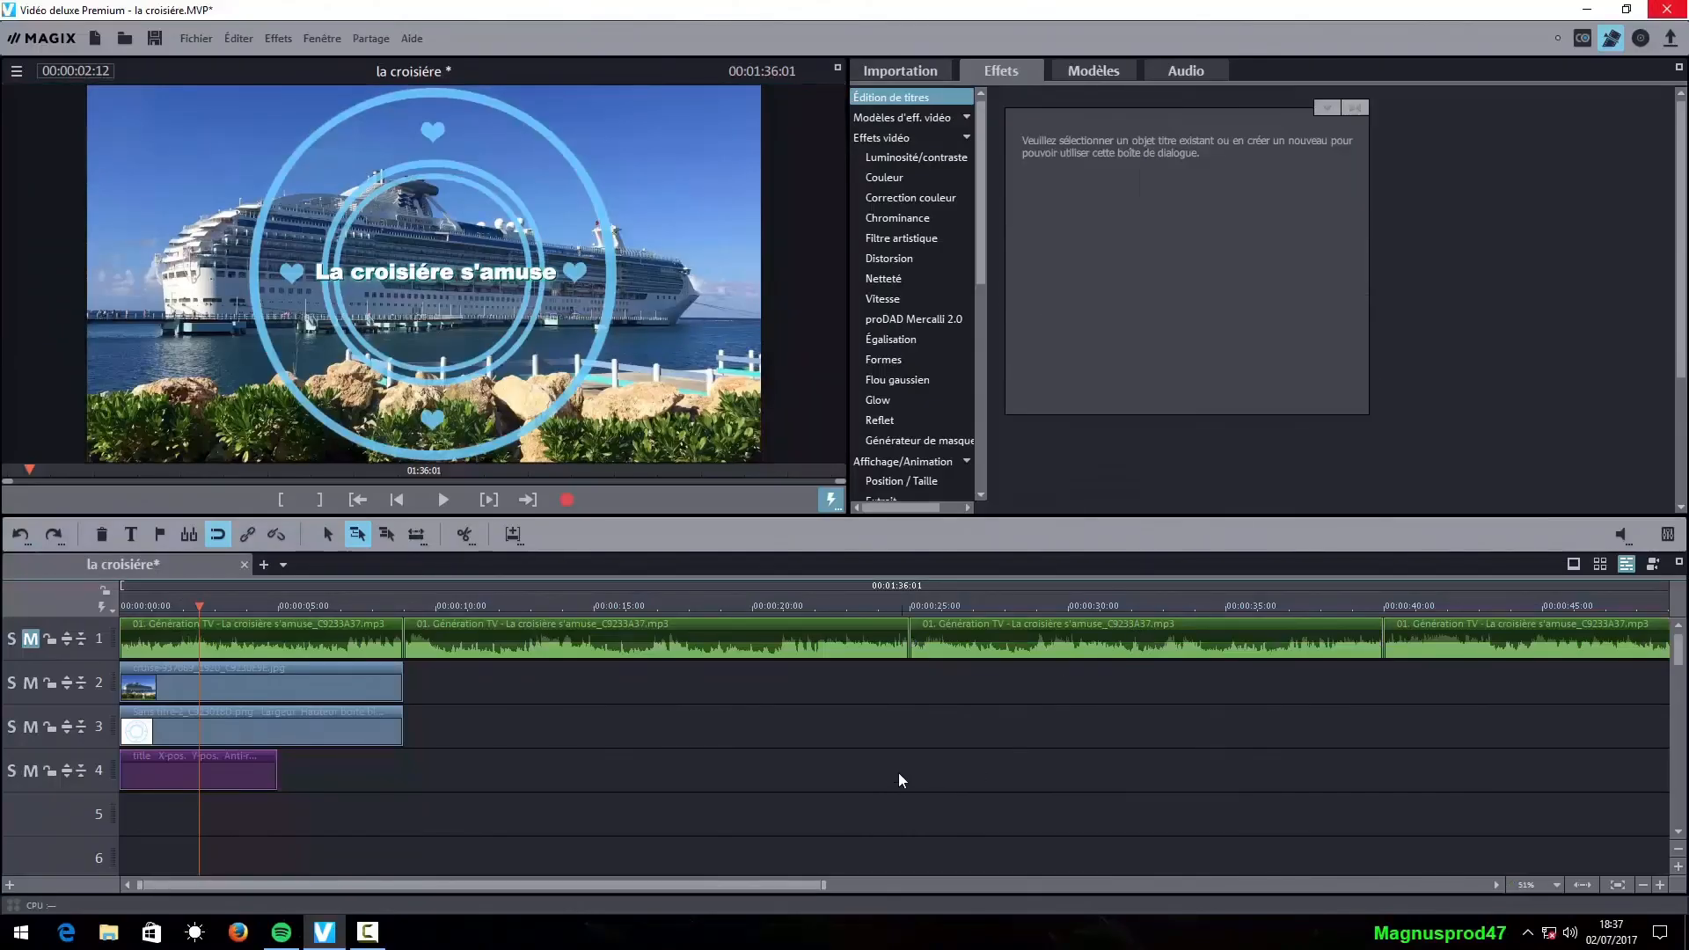
{"action": "left_click_drag", "start_coordinate": [278, 788], "coordinate": [402, 785]}
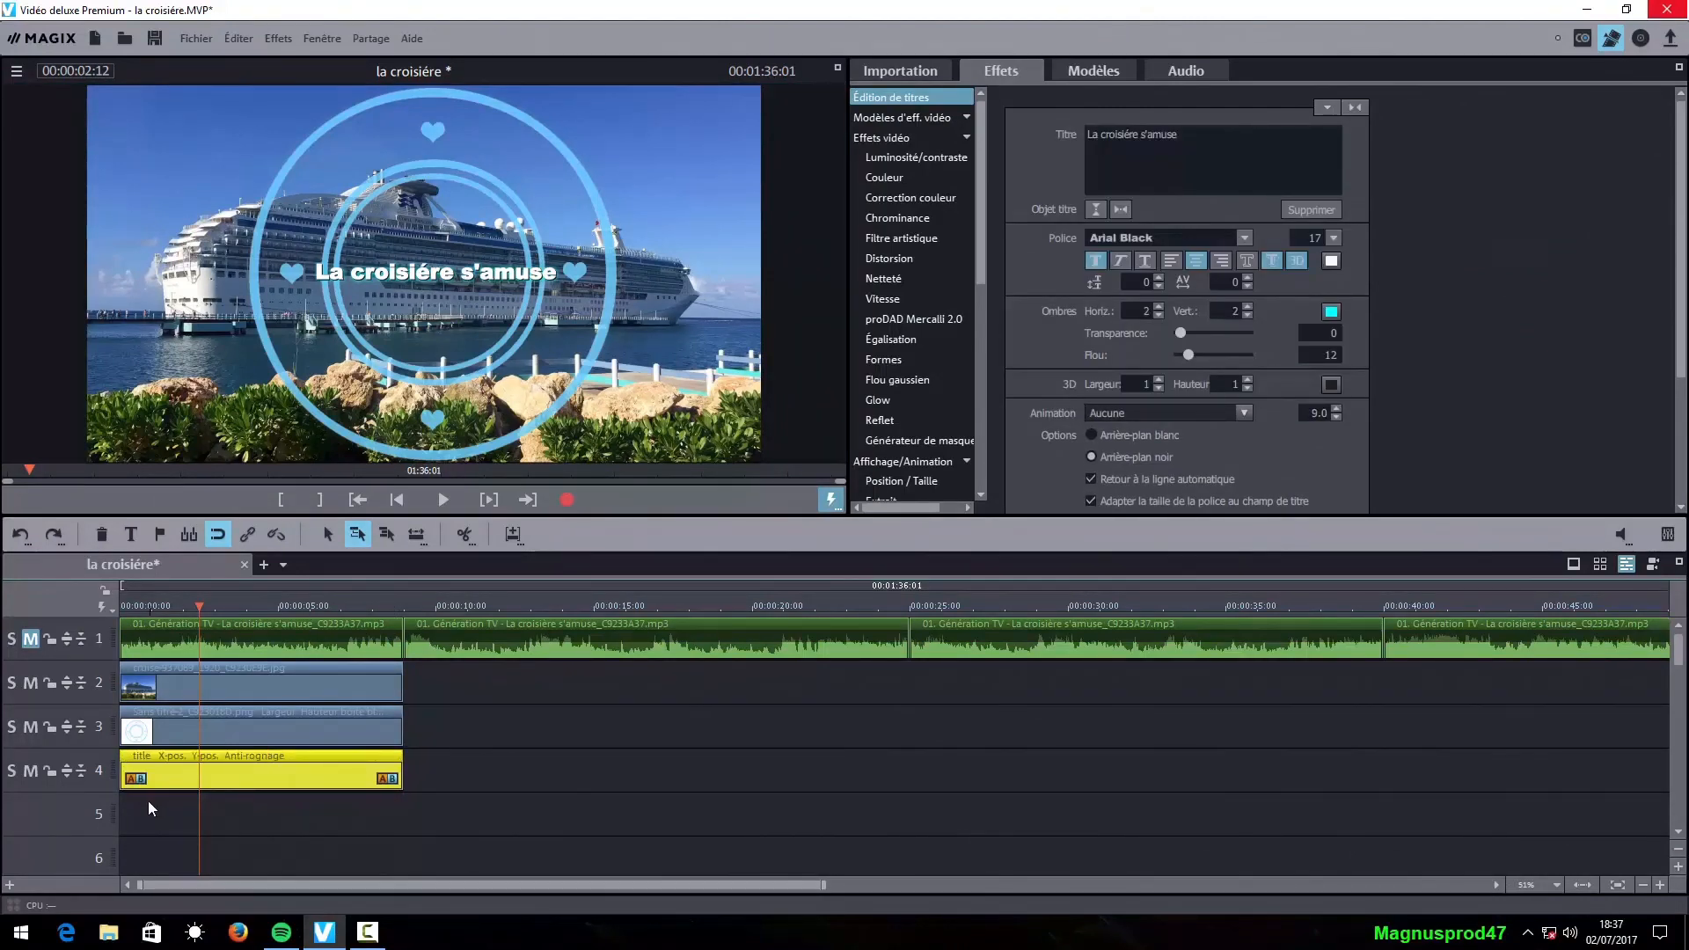
{"action": "left_click_drag", "start_coordinate": [155, 819], "coordinate": [181, 651]}
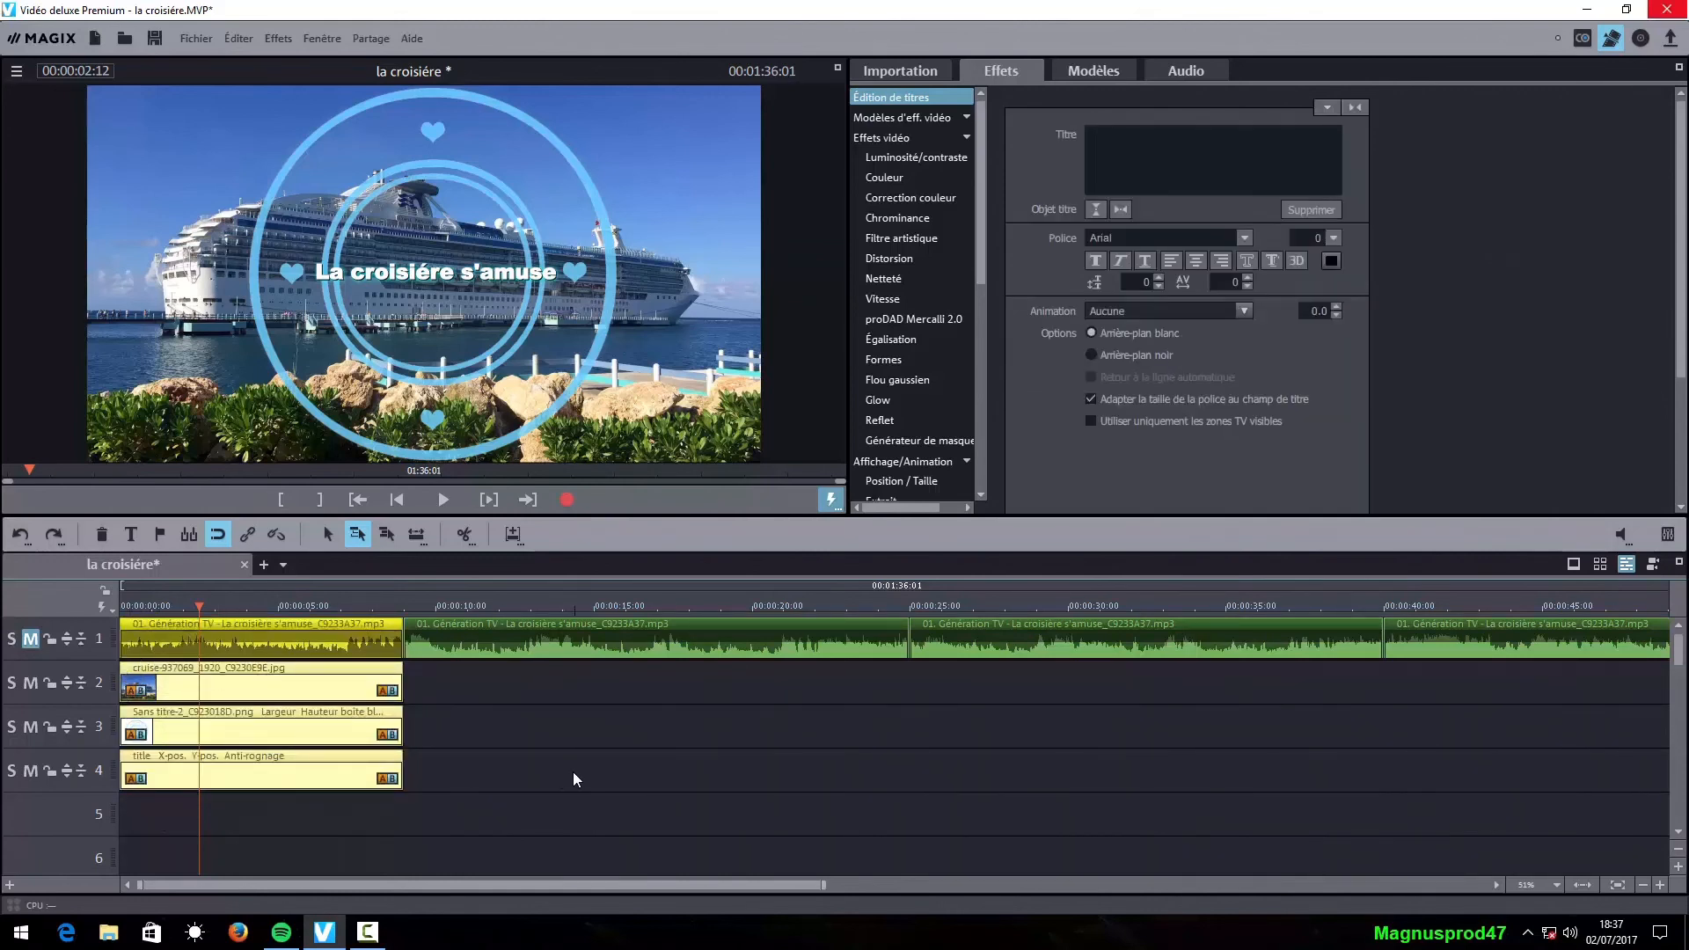
{"action": "left_click", "coordinate": [394, 733]}
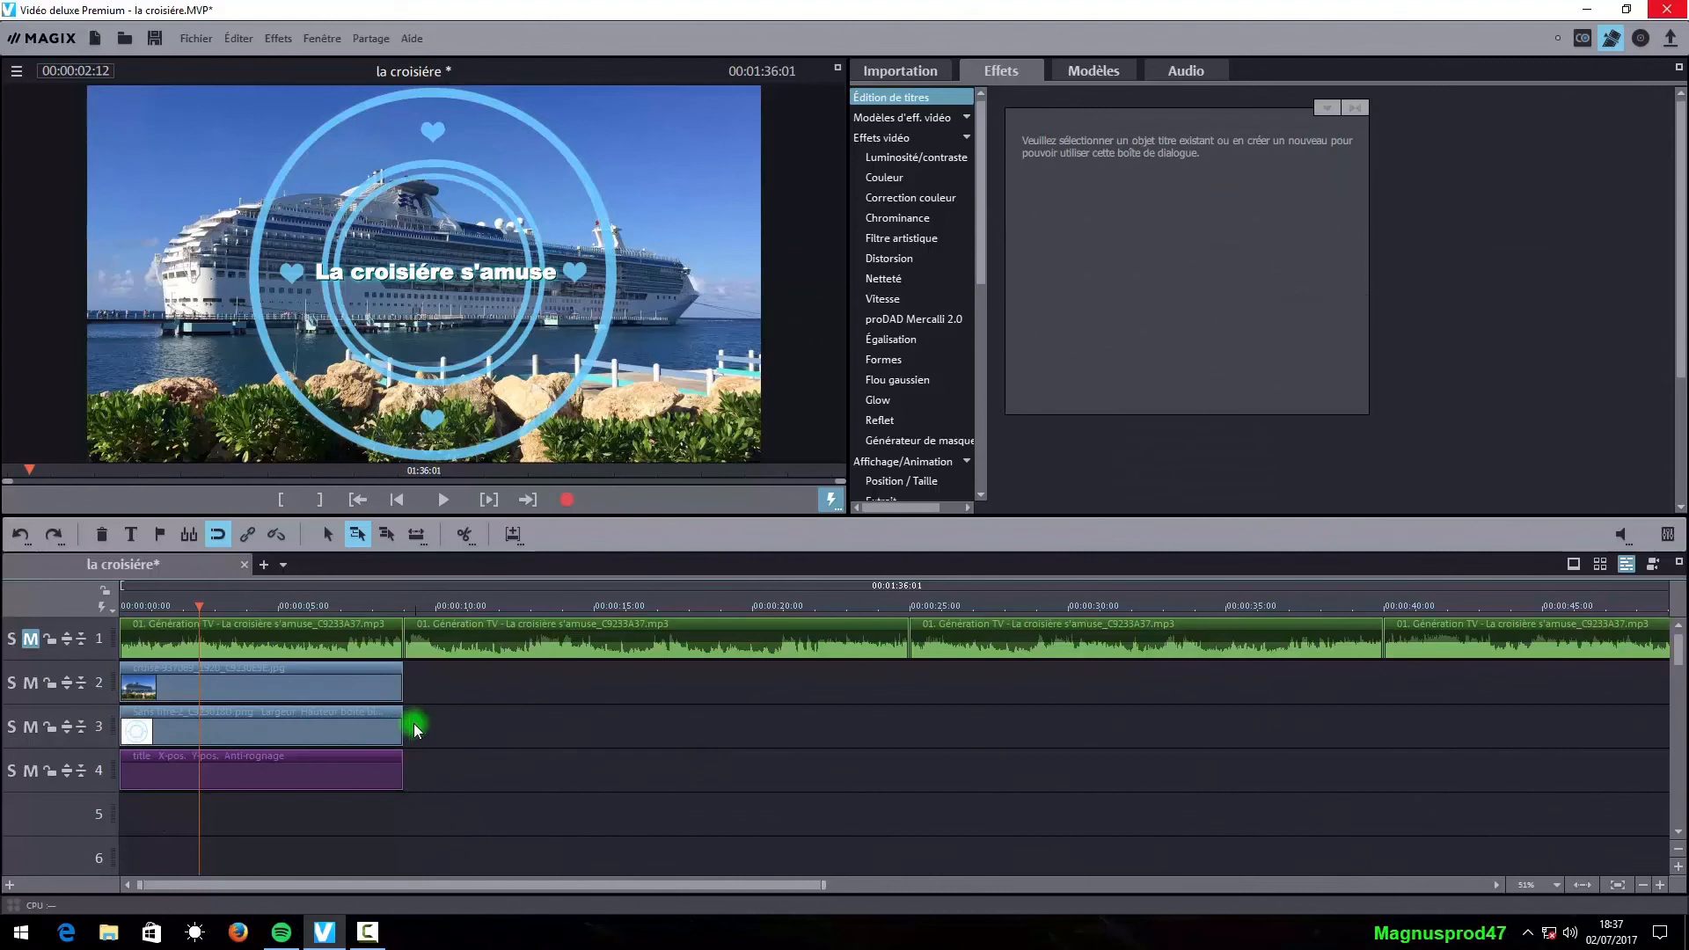
- Trim the porthole and title together to start at about 1 second and give both a fade-in of about 1 second
{"action": "left_click", "coordinate": [216, 764]}
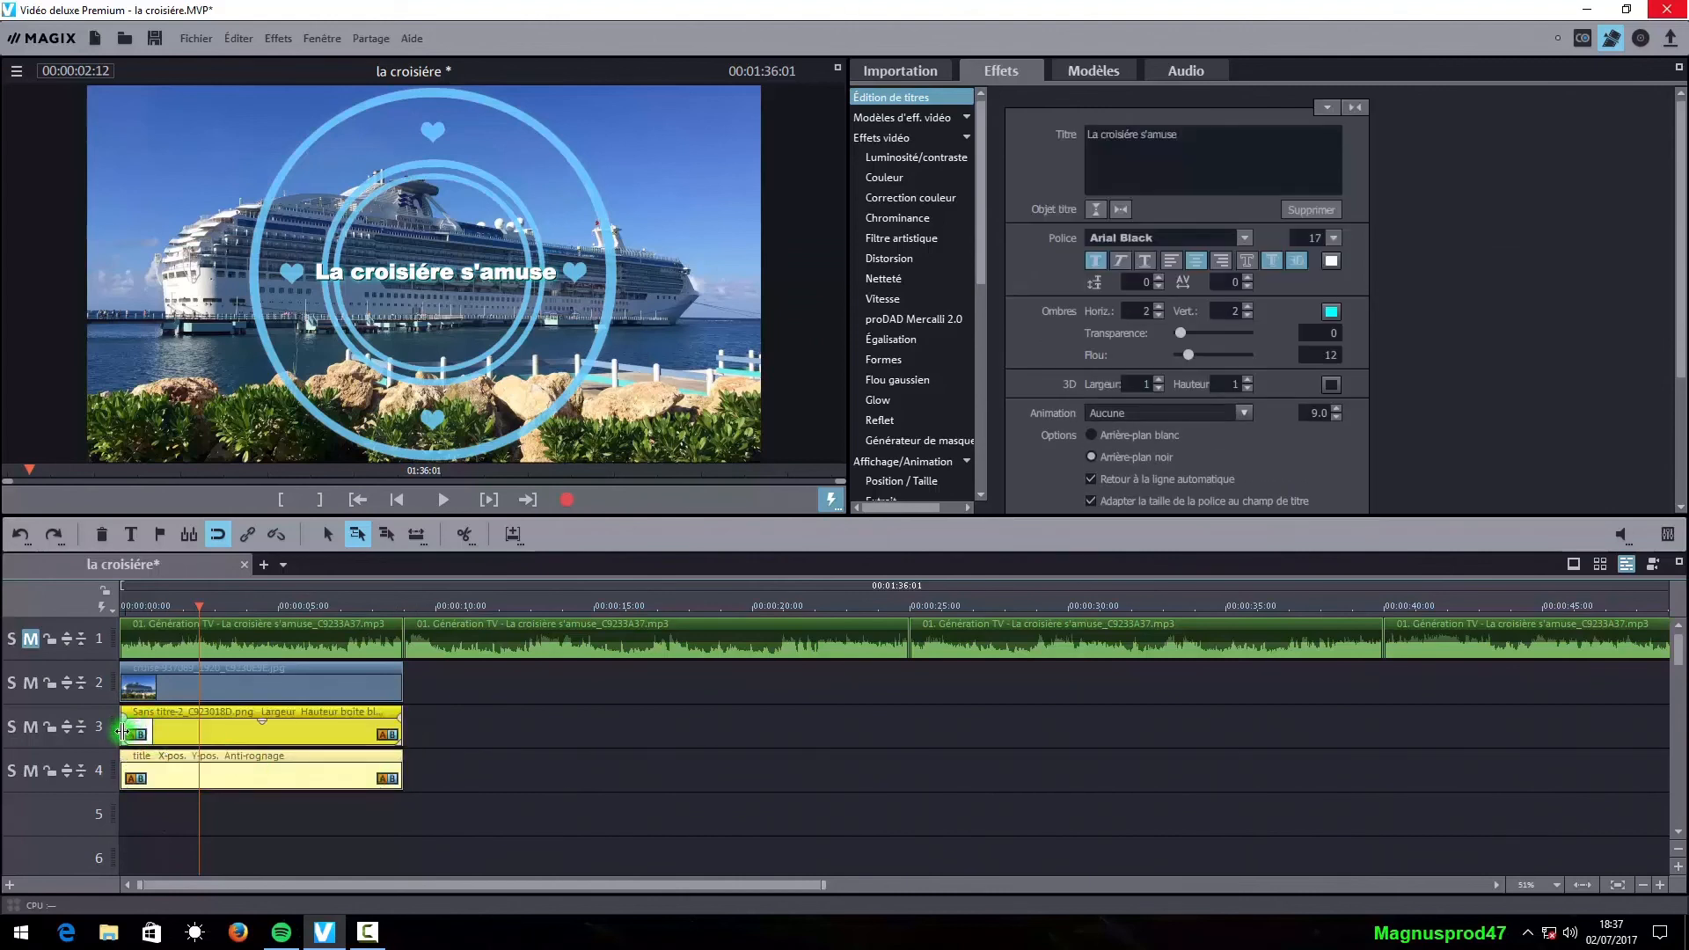
{"action": "left_click_drag", "start_coordinate": [124, 733], "coordinate": [167, 717]}
{"action": "left_click", "coordinate": [183, 609]}
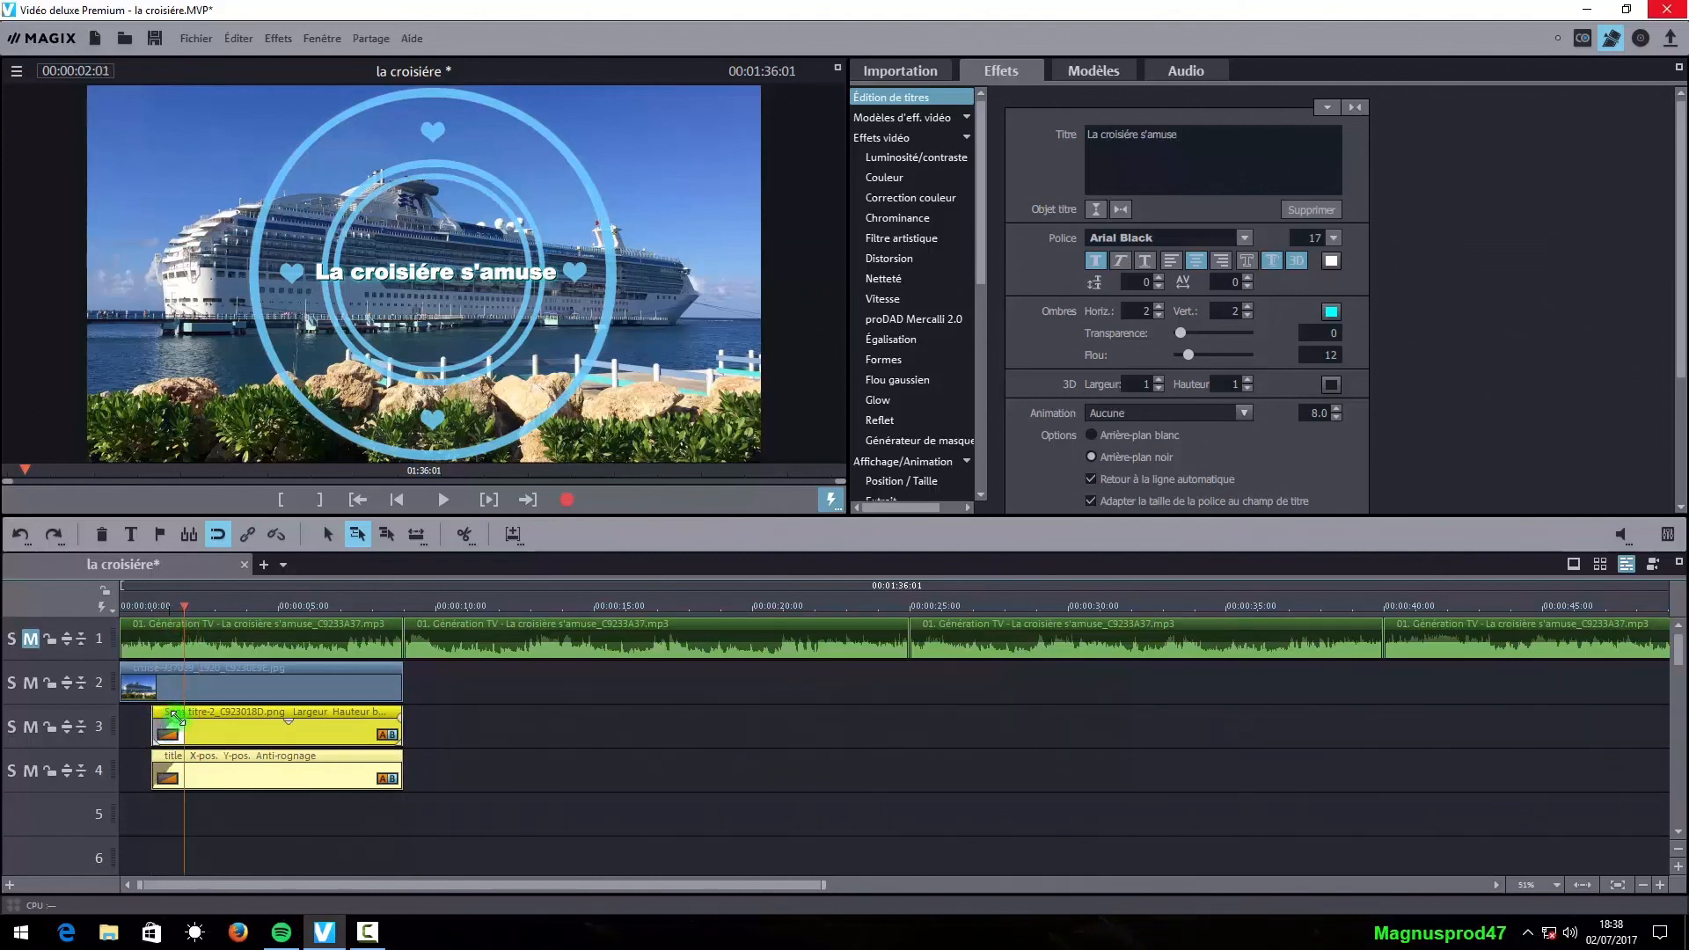
- Play the opening sequence from the start to check the fade-in of the porthole and title
{"action": "left_click", "coordinate": [123, 606]}
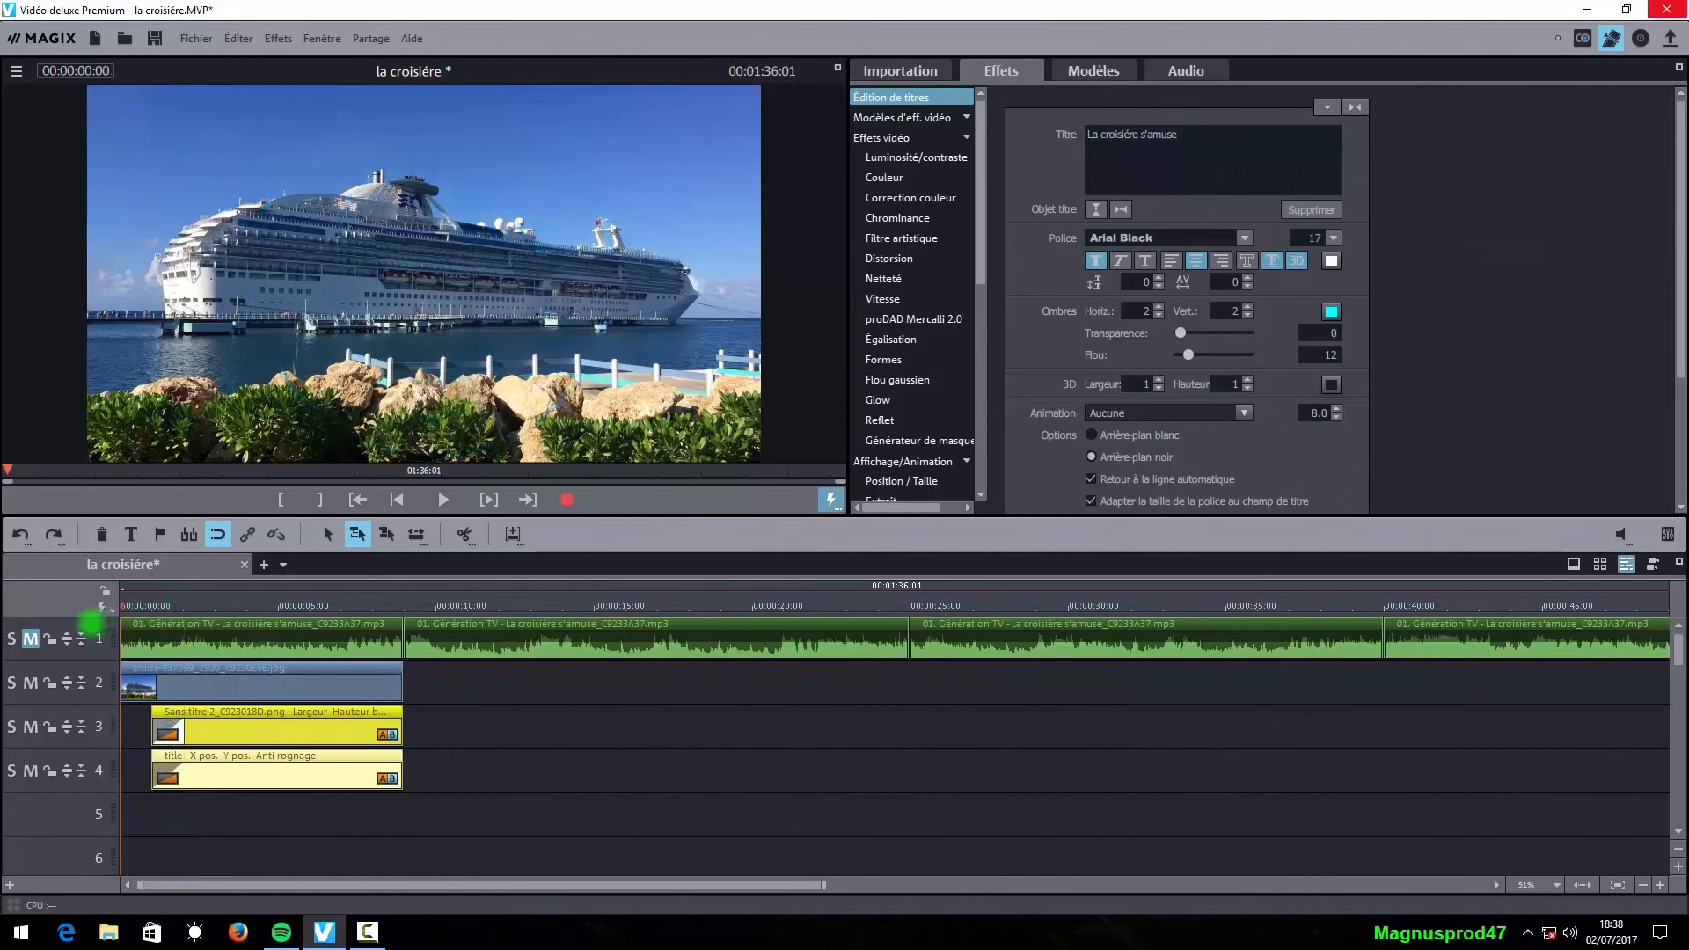
{"action": "left_click", "coordinate": [134, 606]}
{"action": "left_click", "coordinate": [126, 677]}
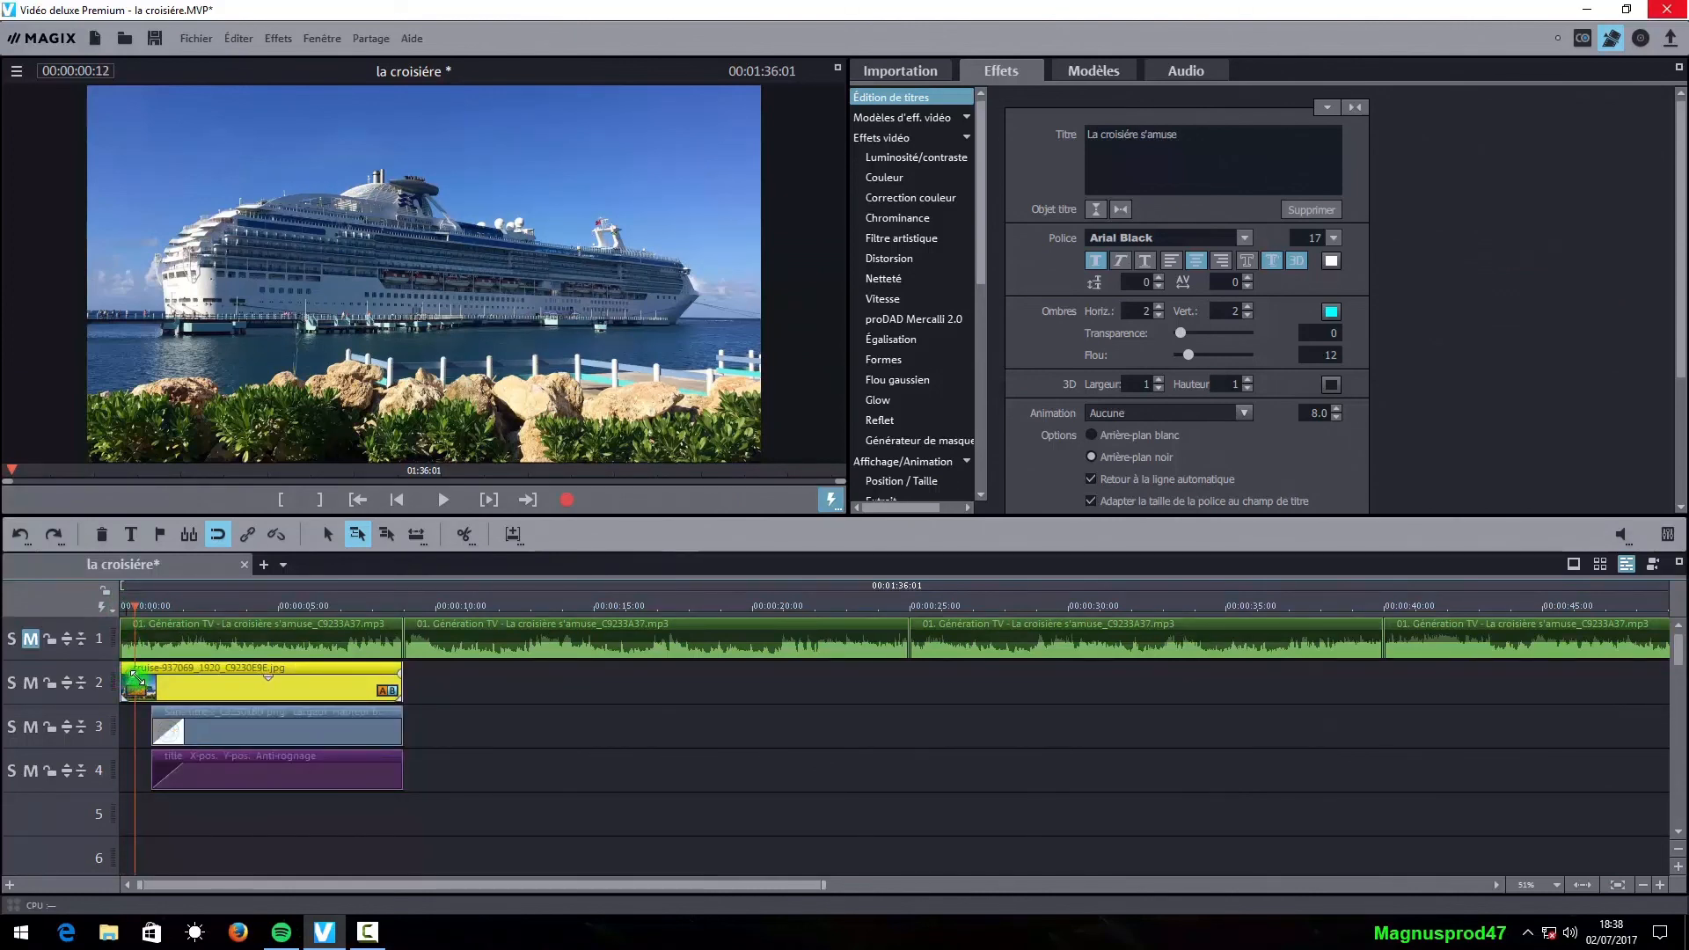
{"action": "left_click", "coordinate": [123, 603]}
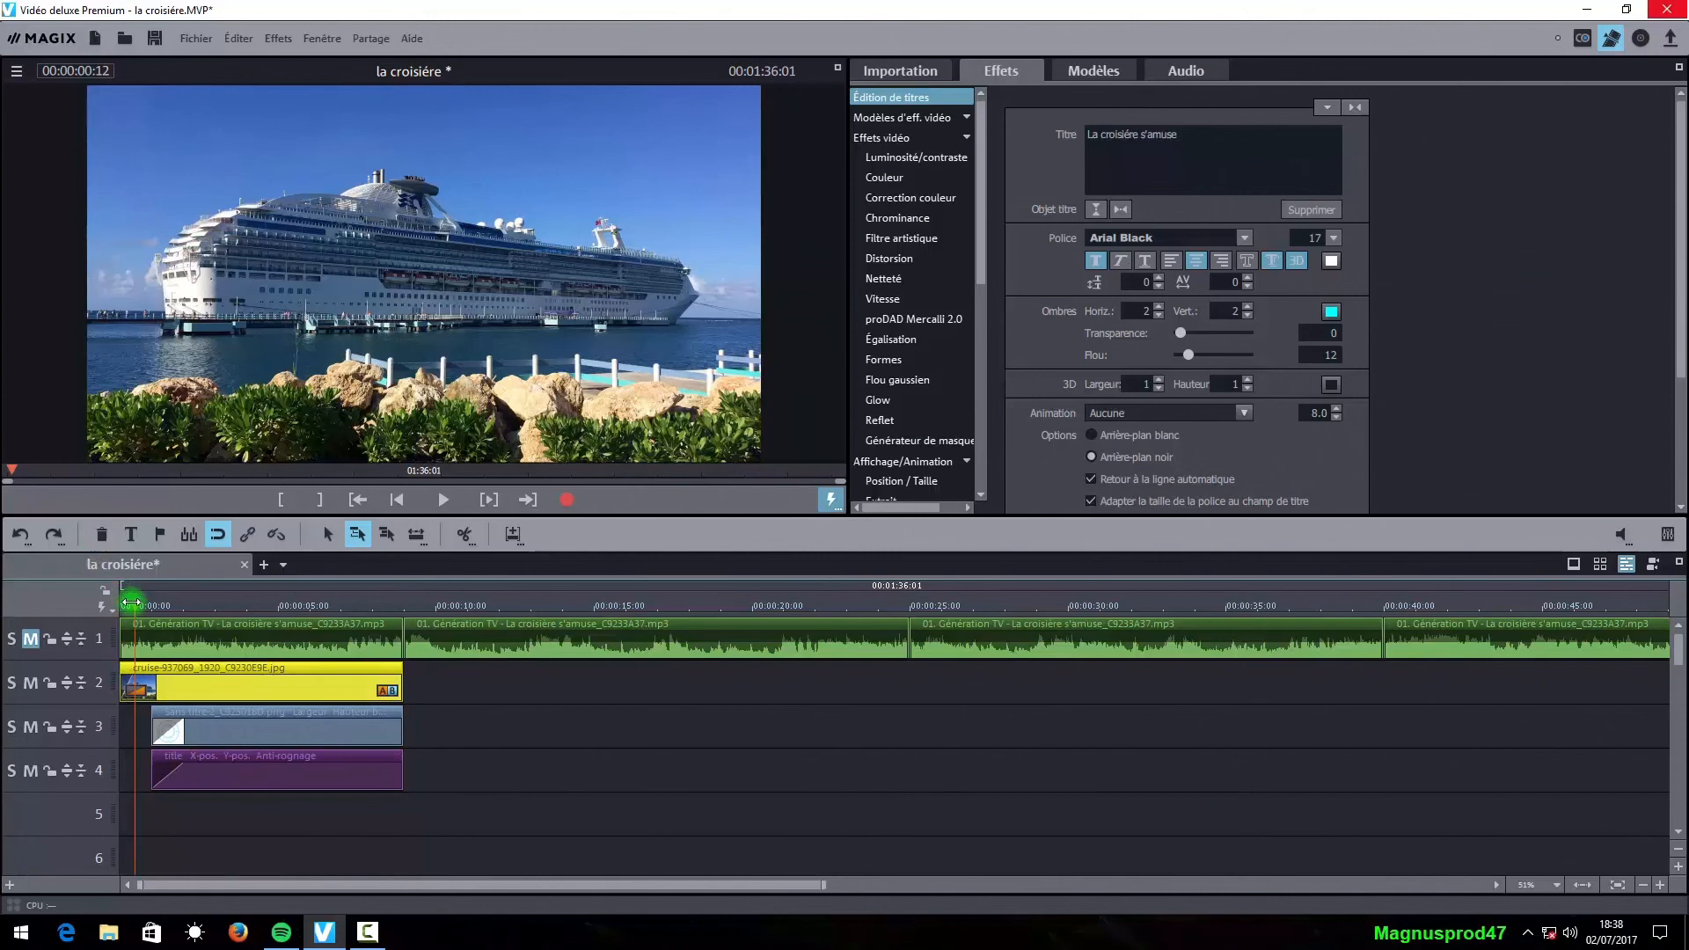
{"action": "left_click", "coordinate": [442, 499]}
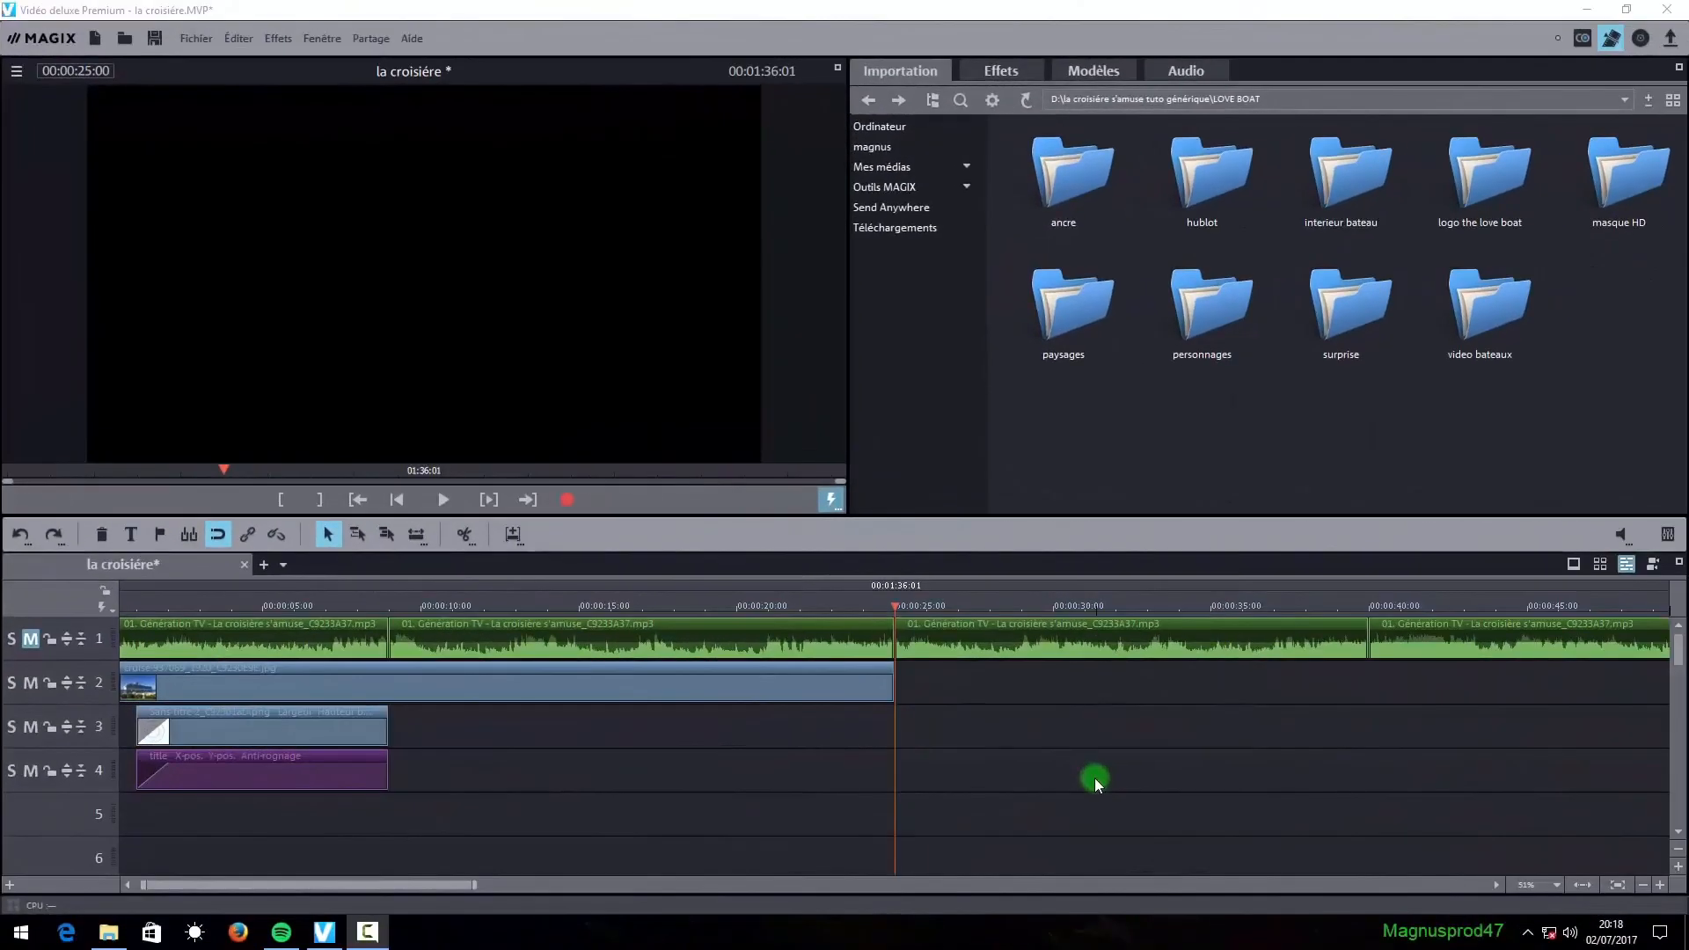
- Place 65b5beb839e196f60206ec6d5eb30224.jpg from the "personnages" folder on track 4 directly after the title, copying the file into the project folder
{"action": "left_click", "coordinate": [587, 628]}
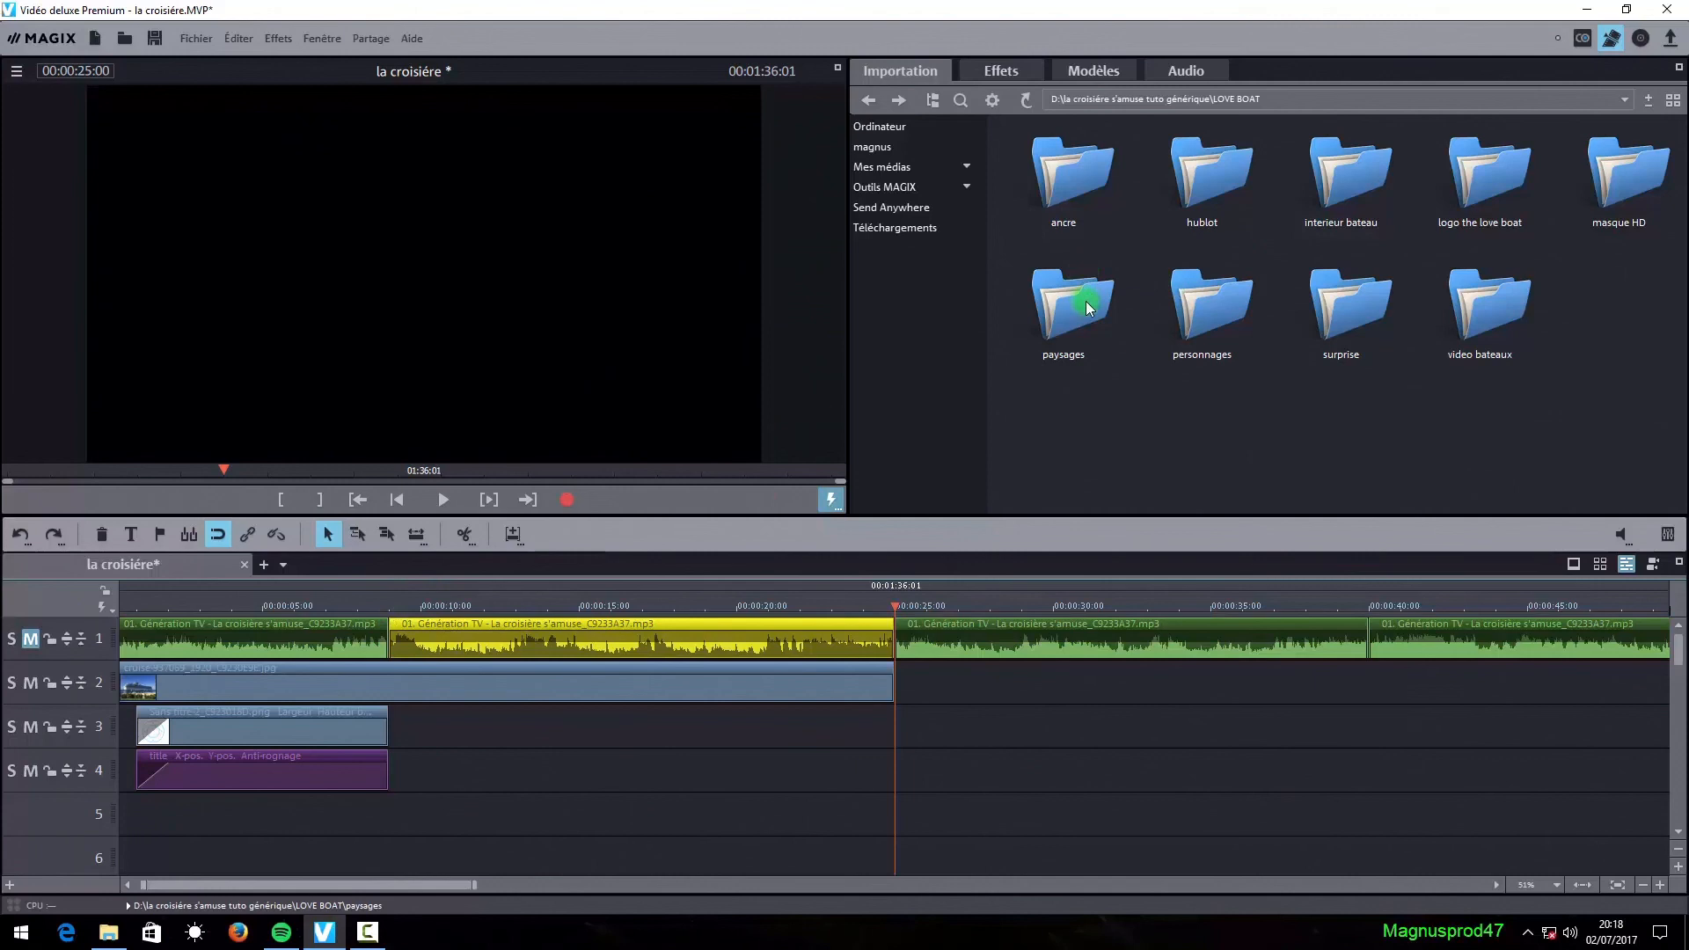
{"action": "double_click", "coordinate": [1223, 315]}
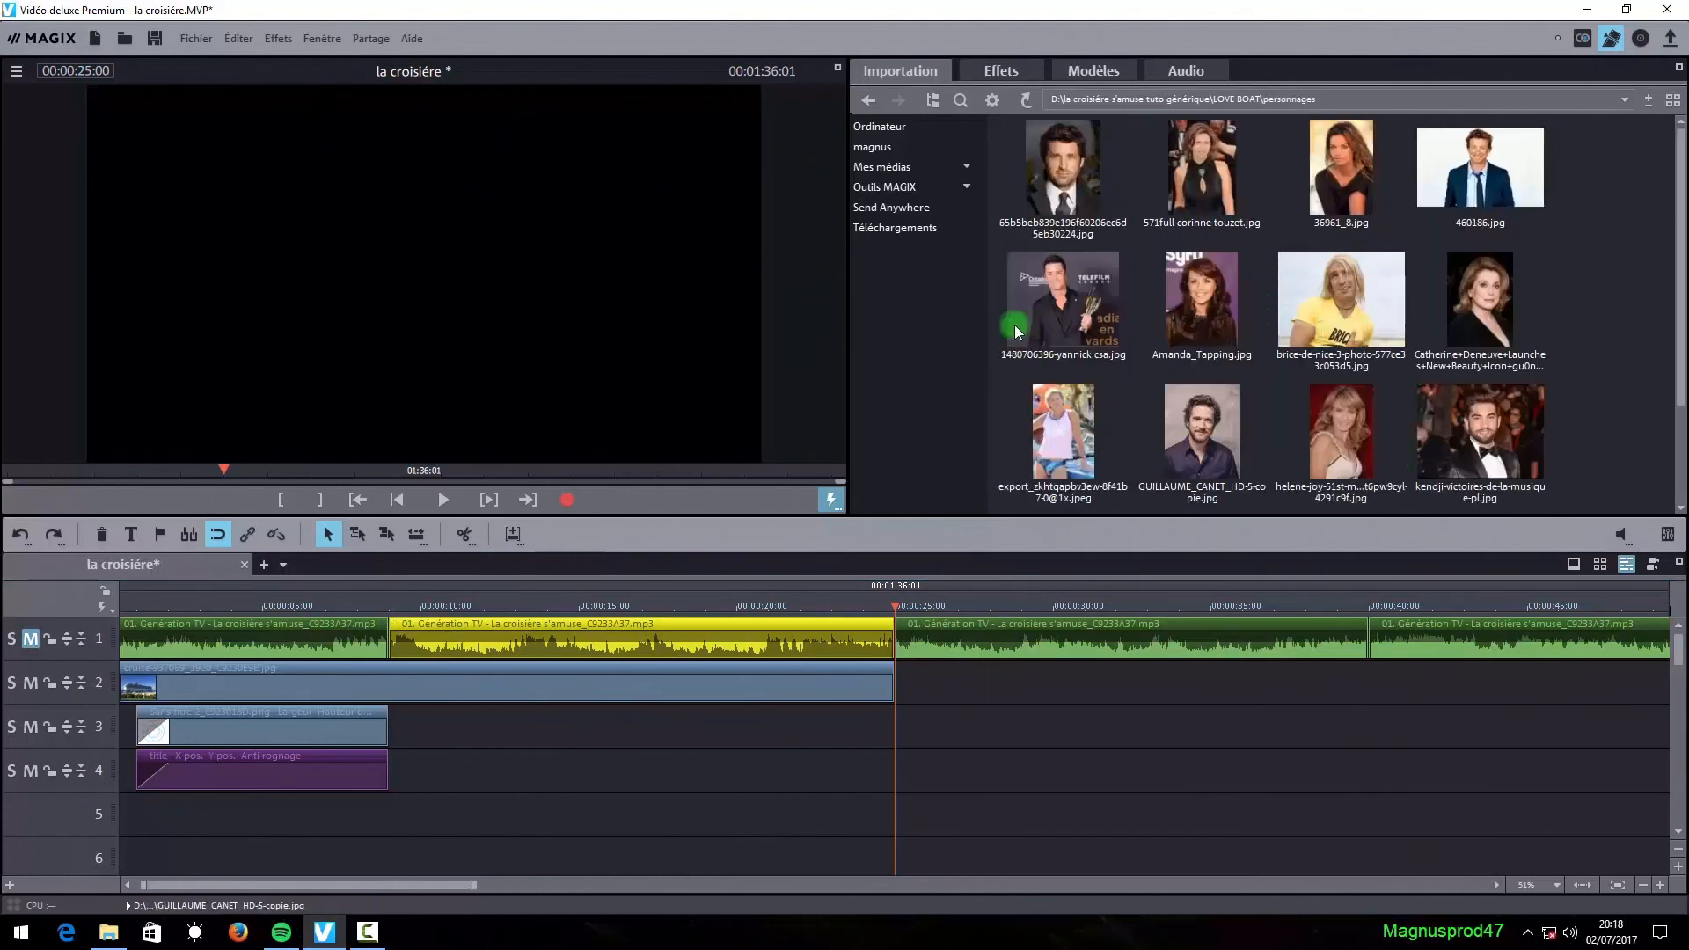
{"action": "left_click_drag", "start_coordinate": [1057, 162], "coordinate": [546, 769]}
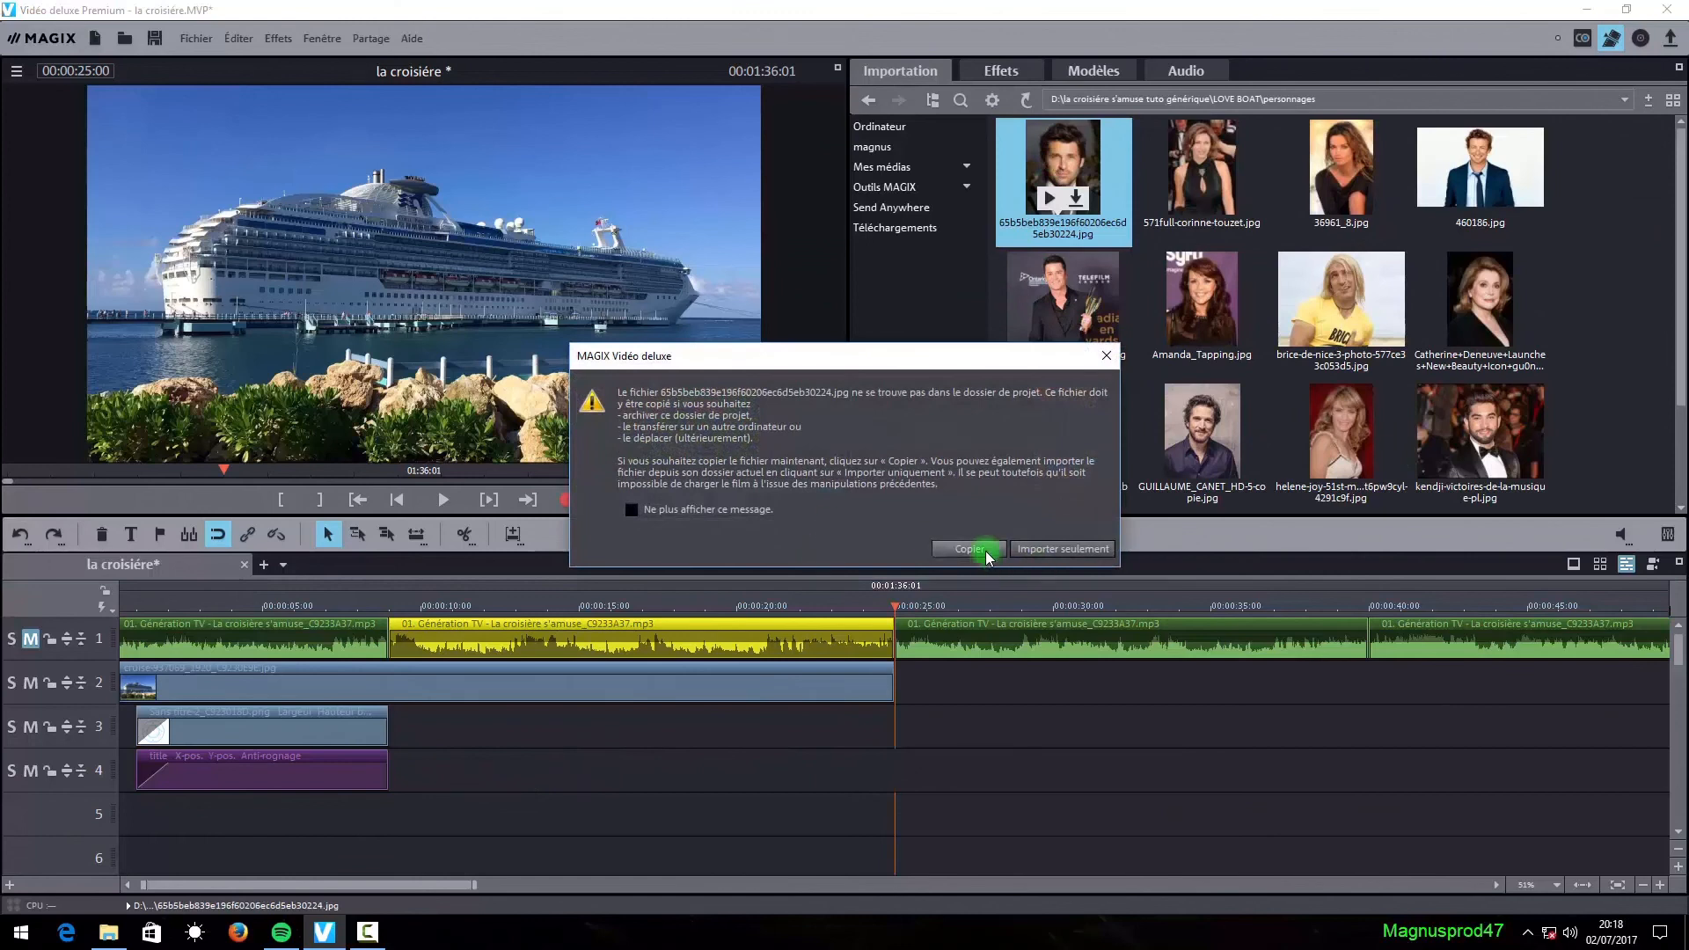
{"action": "left_click", "coordinate": [976, 547]}
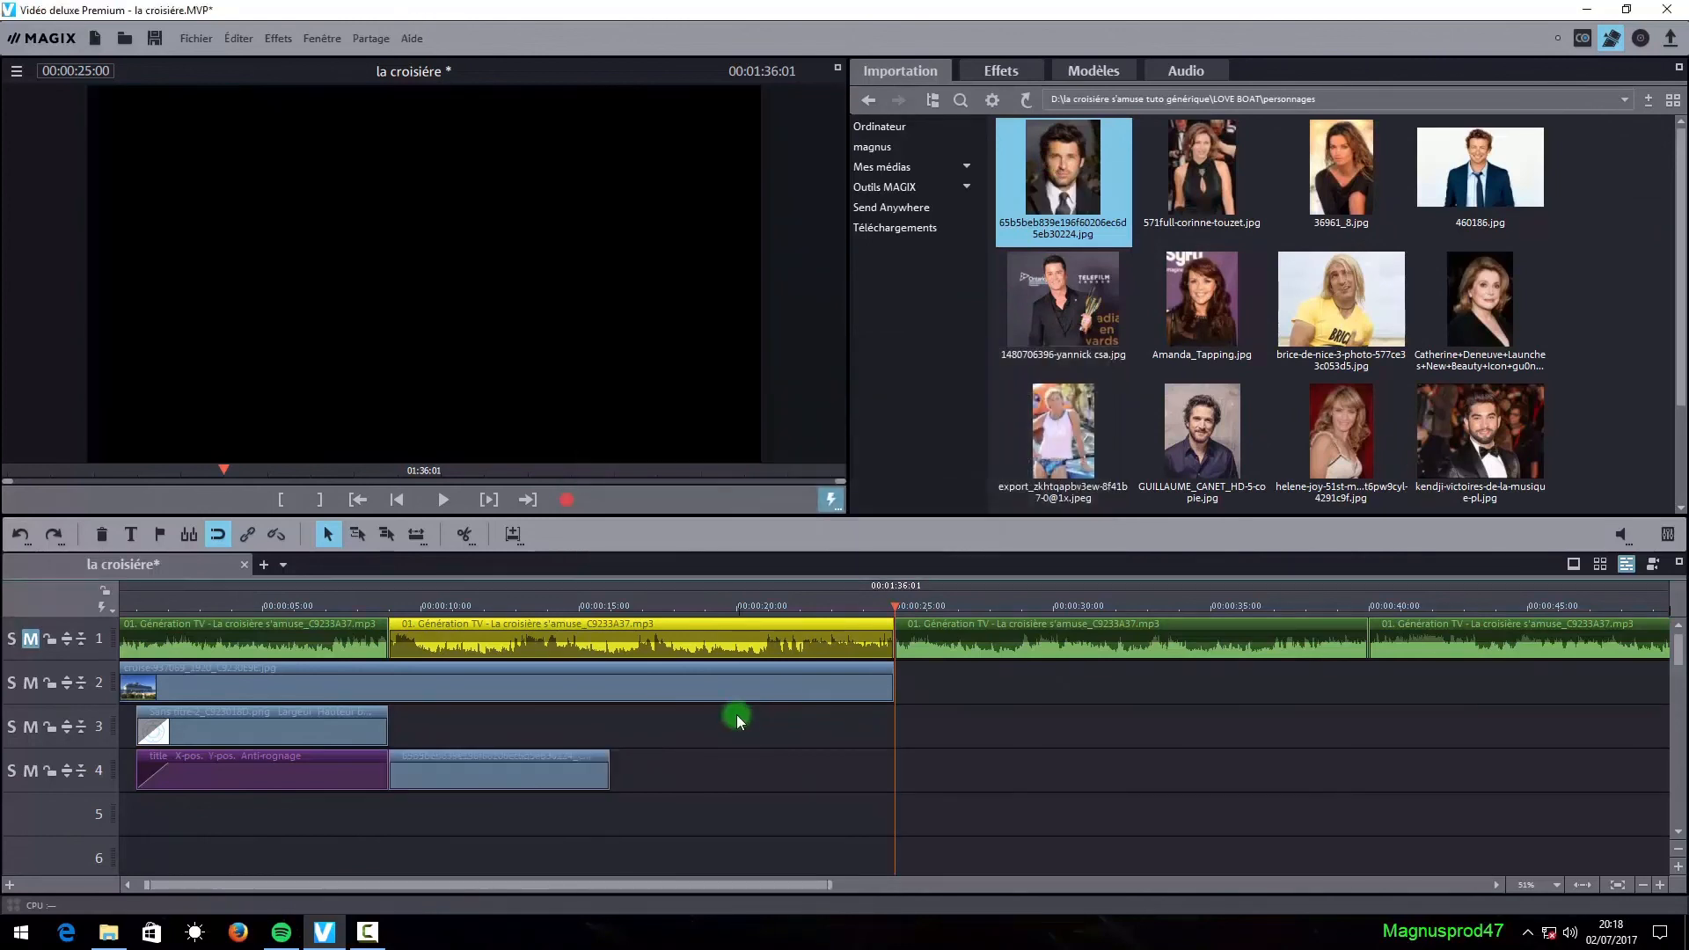
- Trim the first portrait on track 4 to end at 11 seconds and place 571full-corinne-touzet.jpg right after it
{"action": "left_click", "coordinate": [452, 609]}
{"action": "left_click_drag", "start_coordinate": [604, 773], "coordinate": [451, 773]}
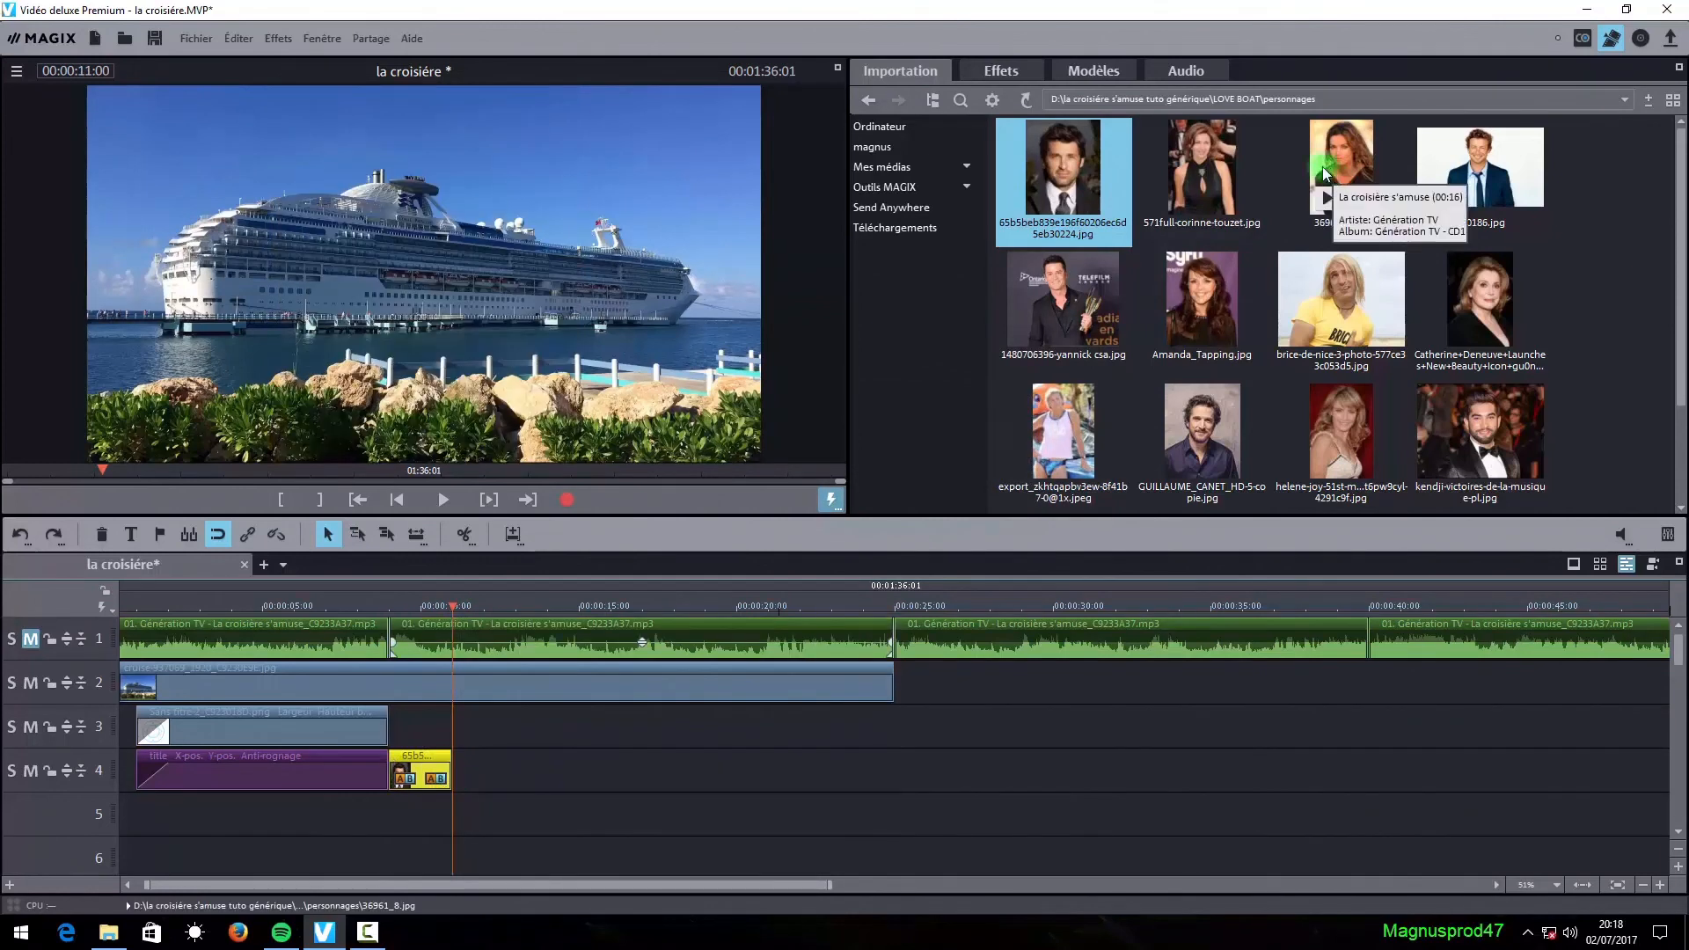
{"action": "left_click_drag", "start_coordinate": [1201, 172], "coordinate": [514, 783]}
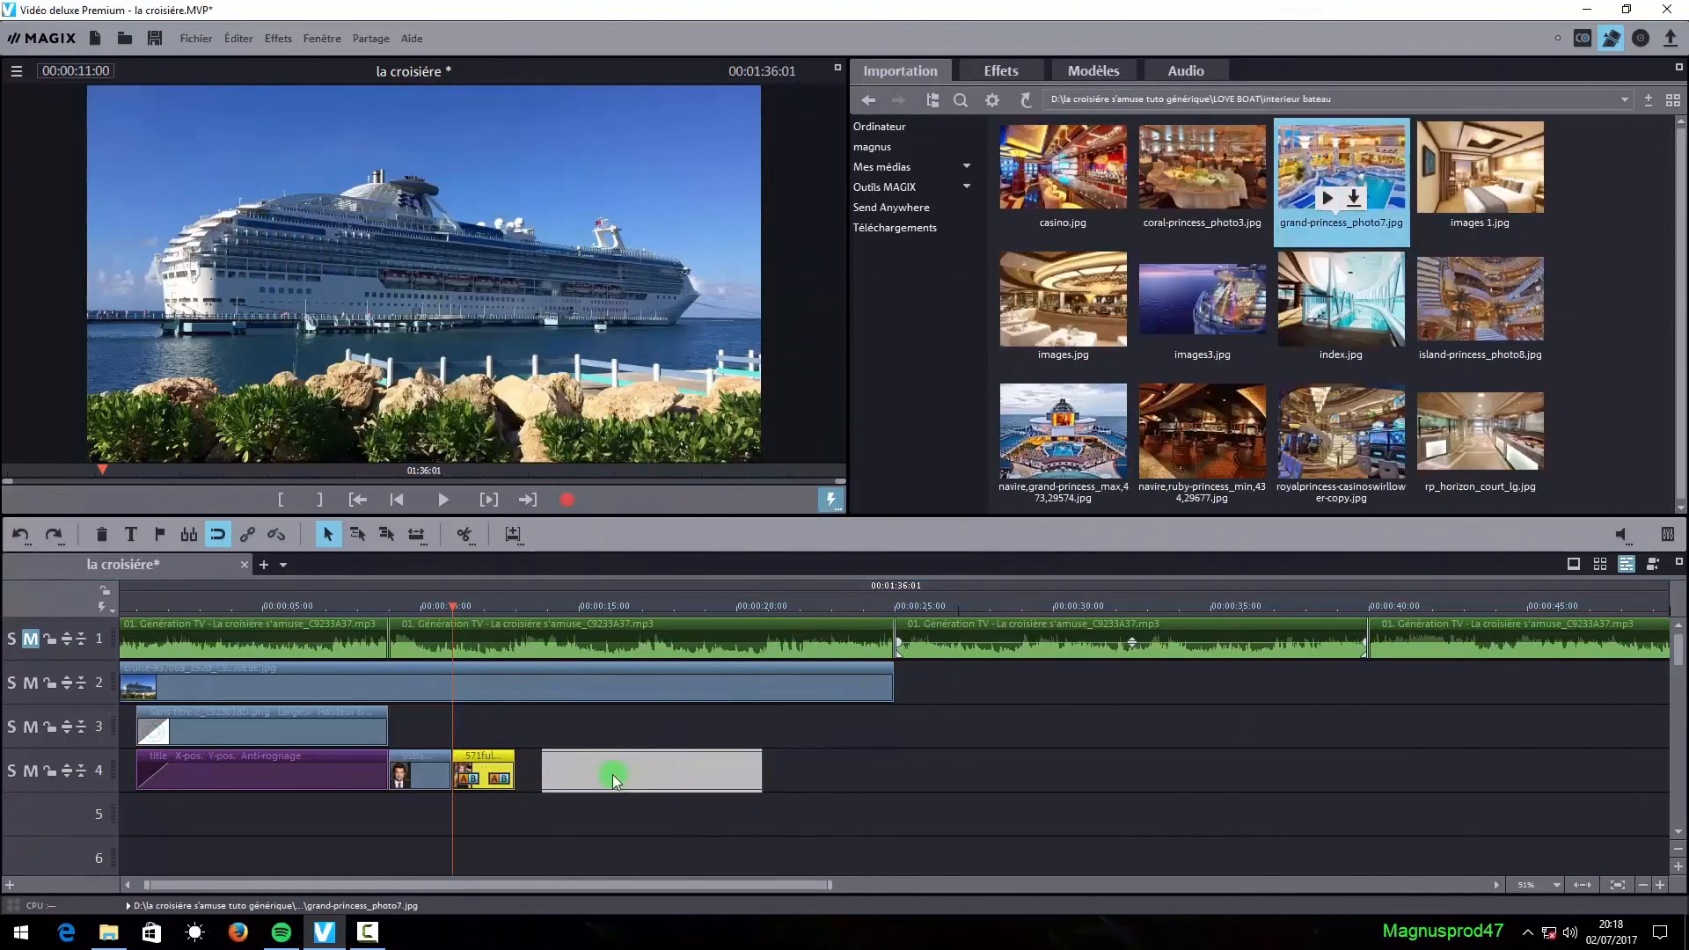
- Continue track 4 with grand-princess_photo7.jpg and images3.jpg from "interieur bateau", followed by two more cast portraits from "personnages", each about 2 seconds long
{"action": "left_click_drag", "start_coordinate": [614, 774], "coordinate": [547, 779]}
{"action": "left_click_drag", "start_coordinate": [1202, 299], "coordinate": [637, 779]}
{"action": "left_click", "coordinate": [867, 99]}
{"action": "left_click_drag", "start_coordinate": [1340, 167], "coordinate": [673, 774]}
{"action": "left_click_drag", "start_coordinate": [1527, 434], "coordinate": [879, 780]}
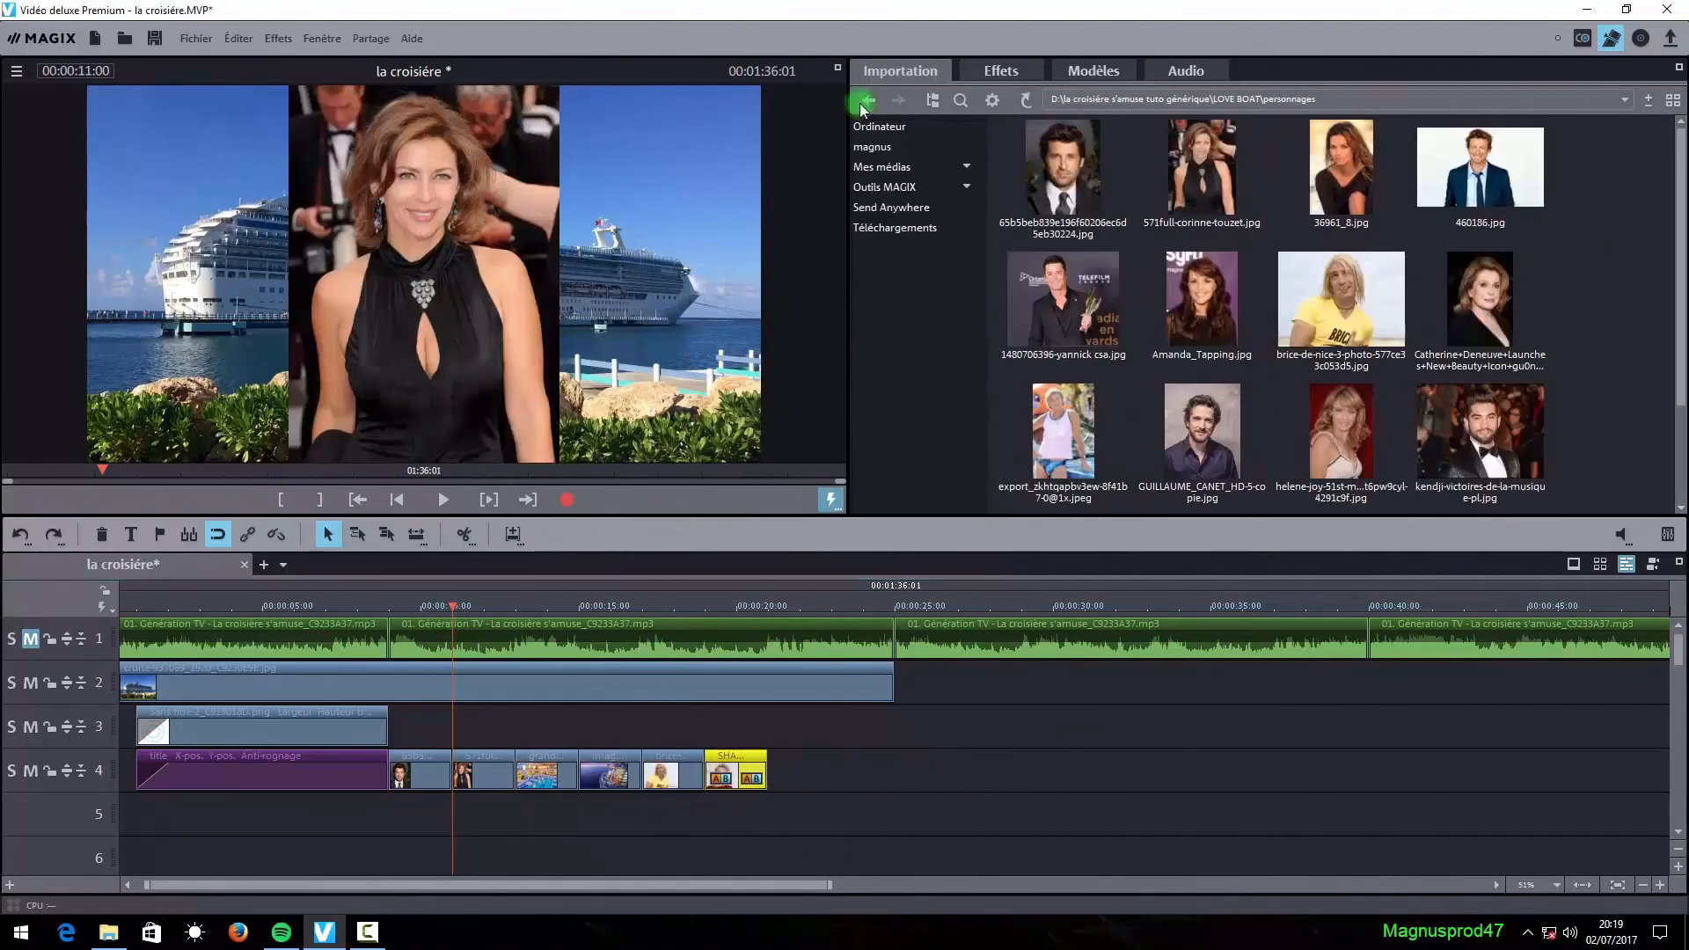
- Append island-princess_photo8.jpg and the grand-princess deck photo to track 4, trimmed to finish level with the cruise ship image on track 2
{"action": "left_click", "coordinate": [866, 99]}
{"action": "left_click_drag", "start_coordinate": [1480, 299], "coordinate": [897, 778]}
{"action": "left_click", "coordinate": [988, 546]}
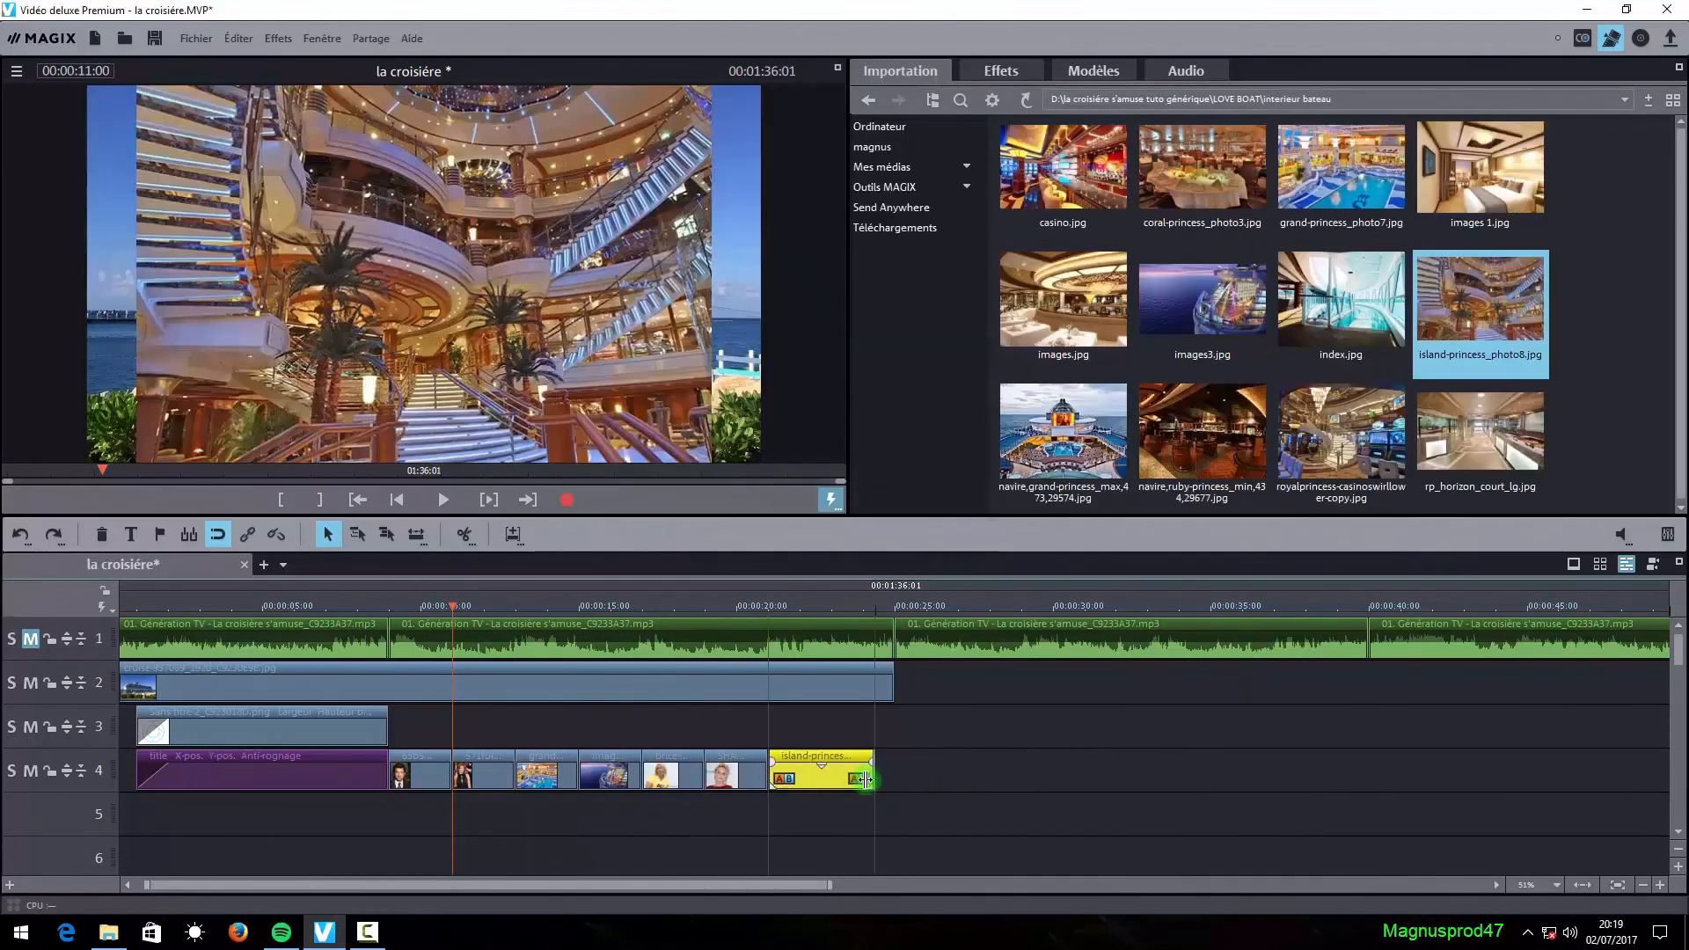
{"action": "left_click_drag", "start_coordinate": [1075, 436], "coordinate": [880, 782]}
{"action": "left_click", "coordinate": [994, 788]}
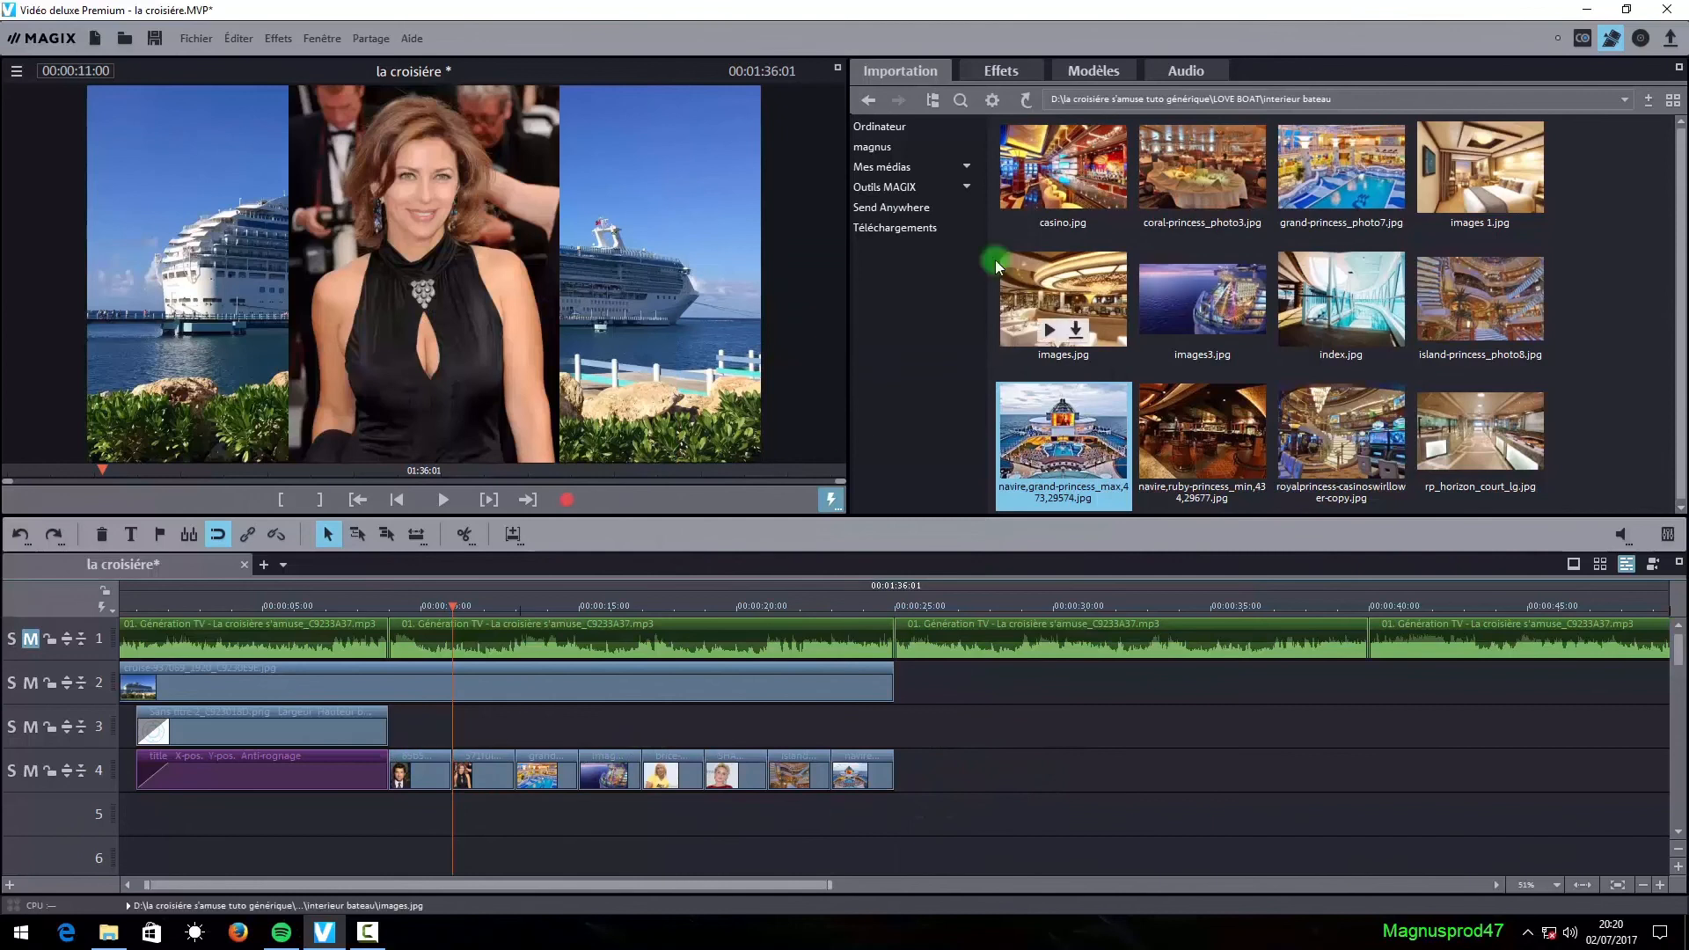
- Place Matte_9_00001.png from "masque HD" on track 3 above the first portrait and trim it to the portrait's length
{"action": "left_click", "coordinate": [869, 104]}
{"action": "double_click", "coordinate": [1080, 299]}
{"action": "mouse_move", "coordinate": [1214, 435]}
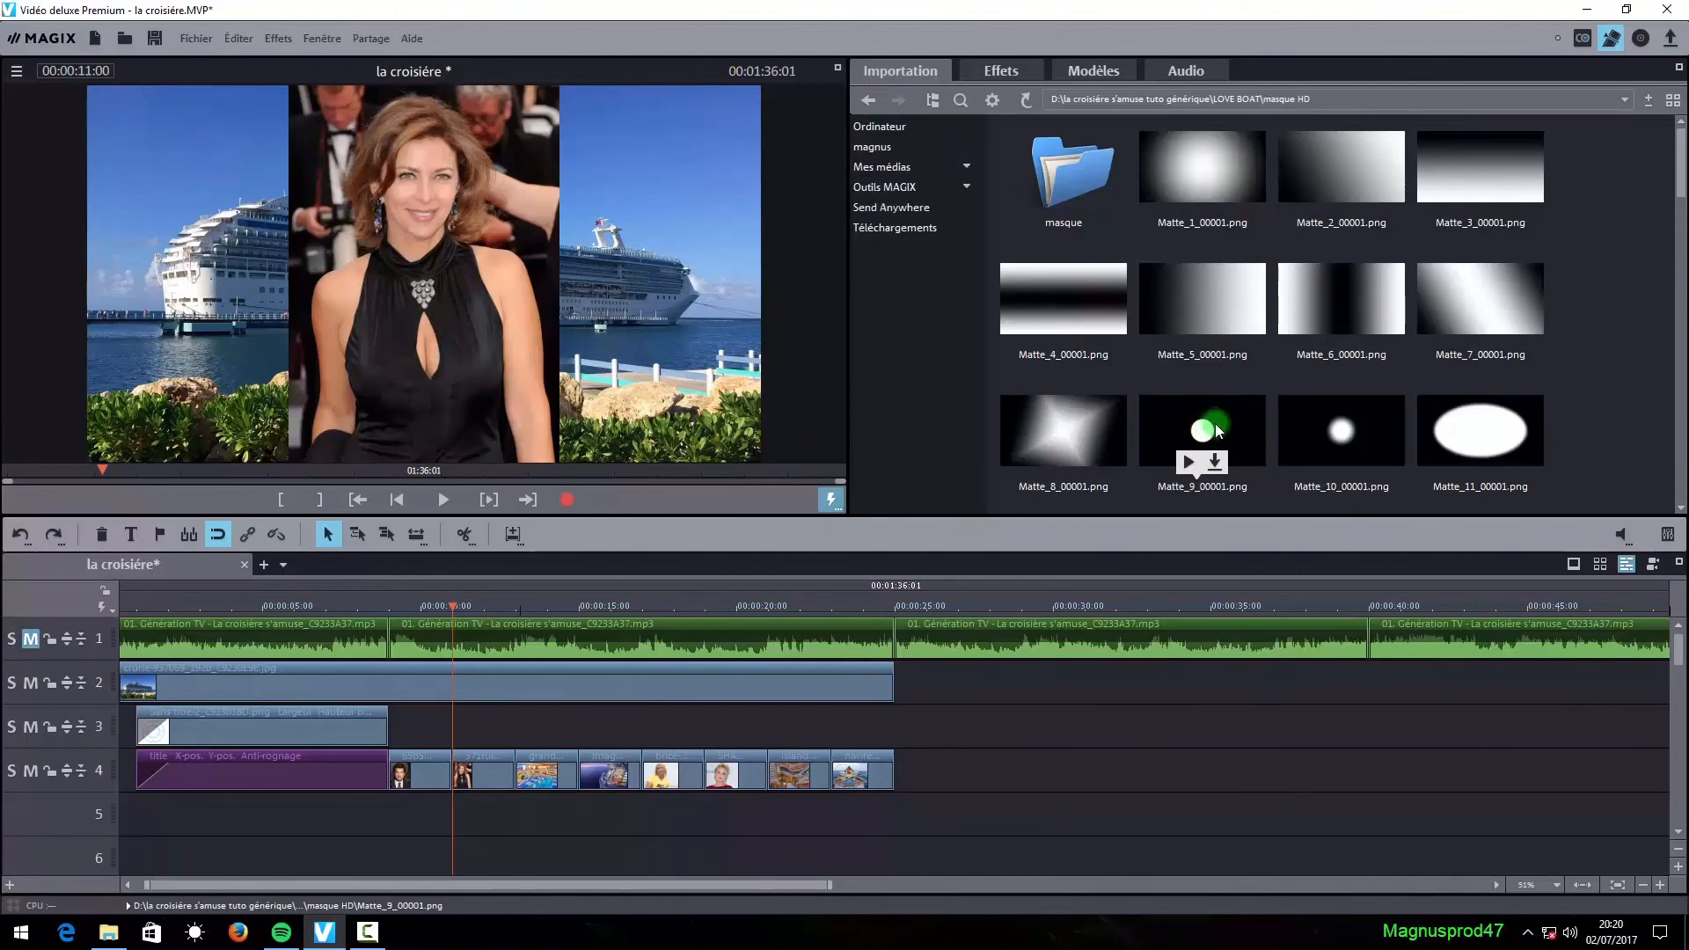
{"action": "left_click_drag", "start_coordinate": [1212, 424], "coordinate": [462, 717]}
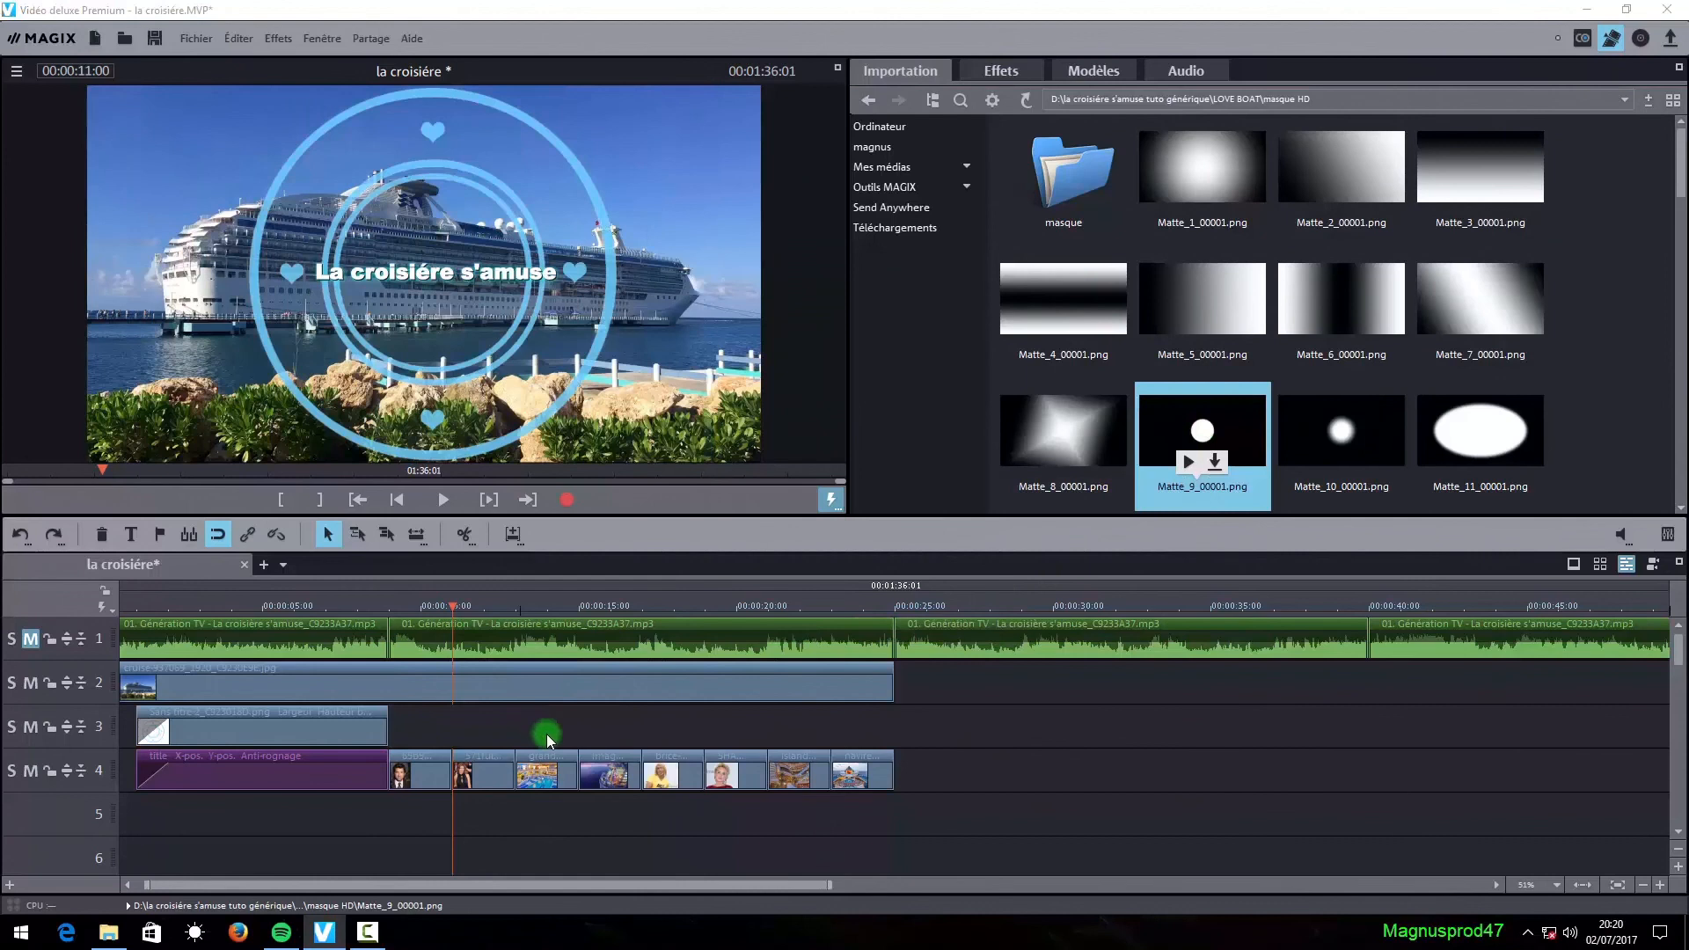
{"action": "left_click", "coordinate": [990, 545]}
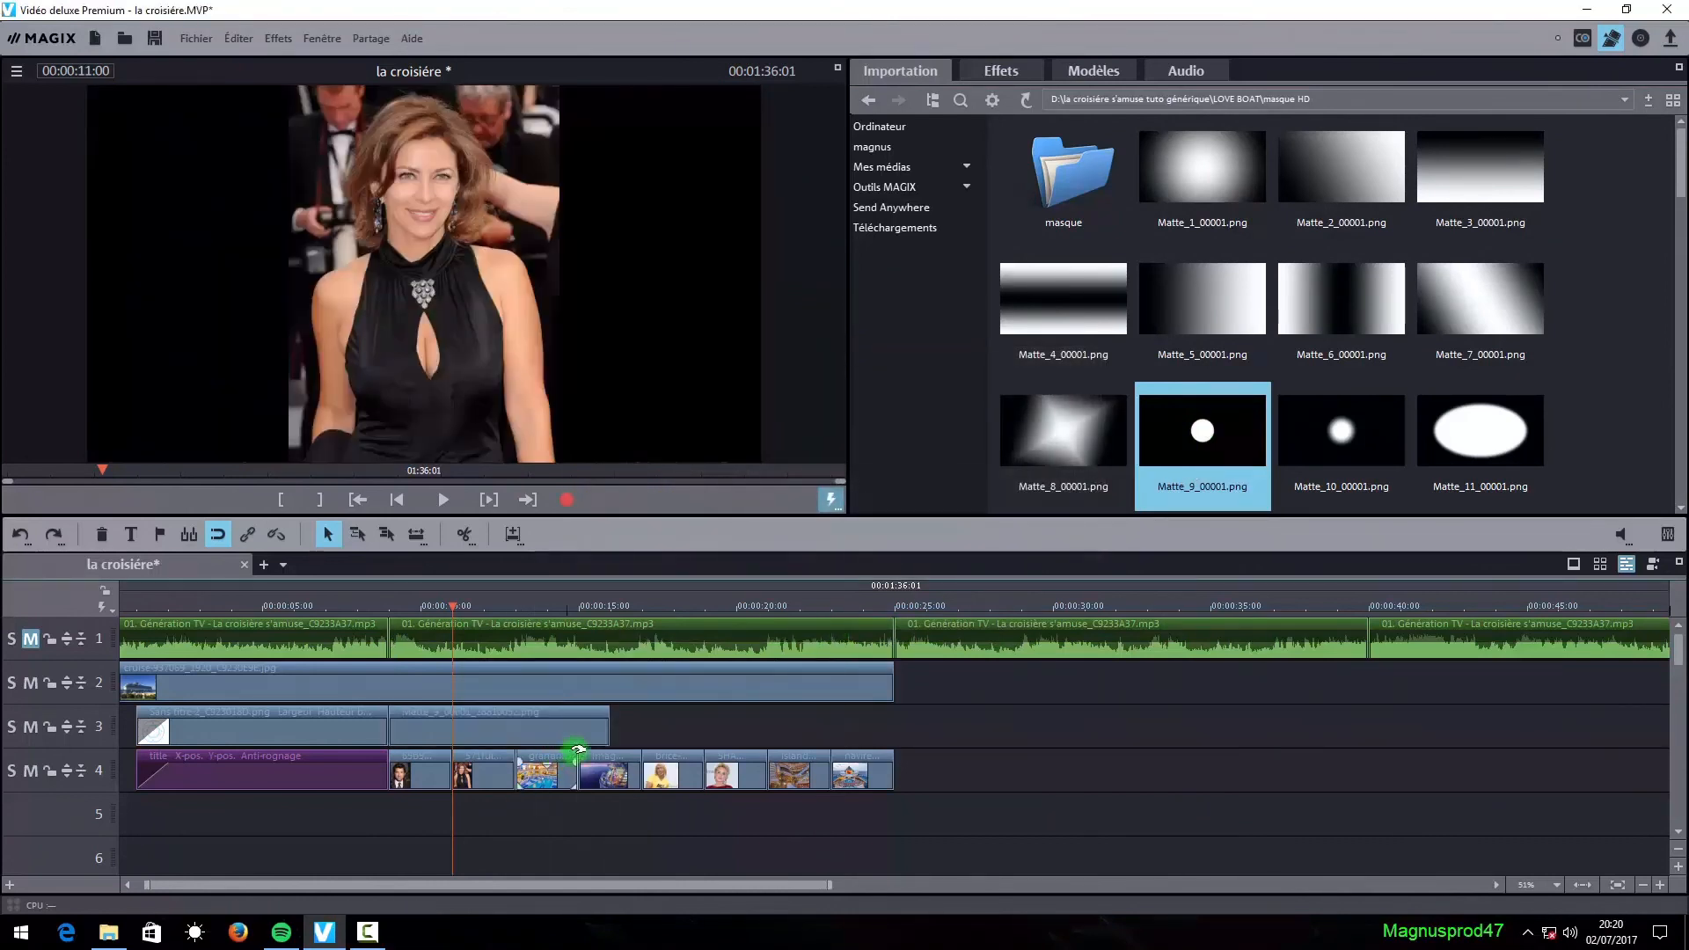
{"action": "left_click_drag", "start_coordinate": [604, 735], "coordinate": [453, 734]}
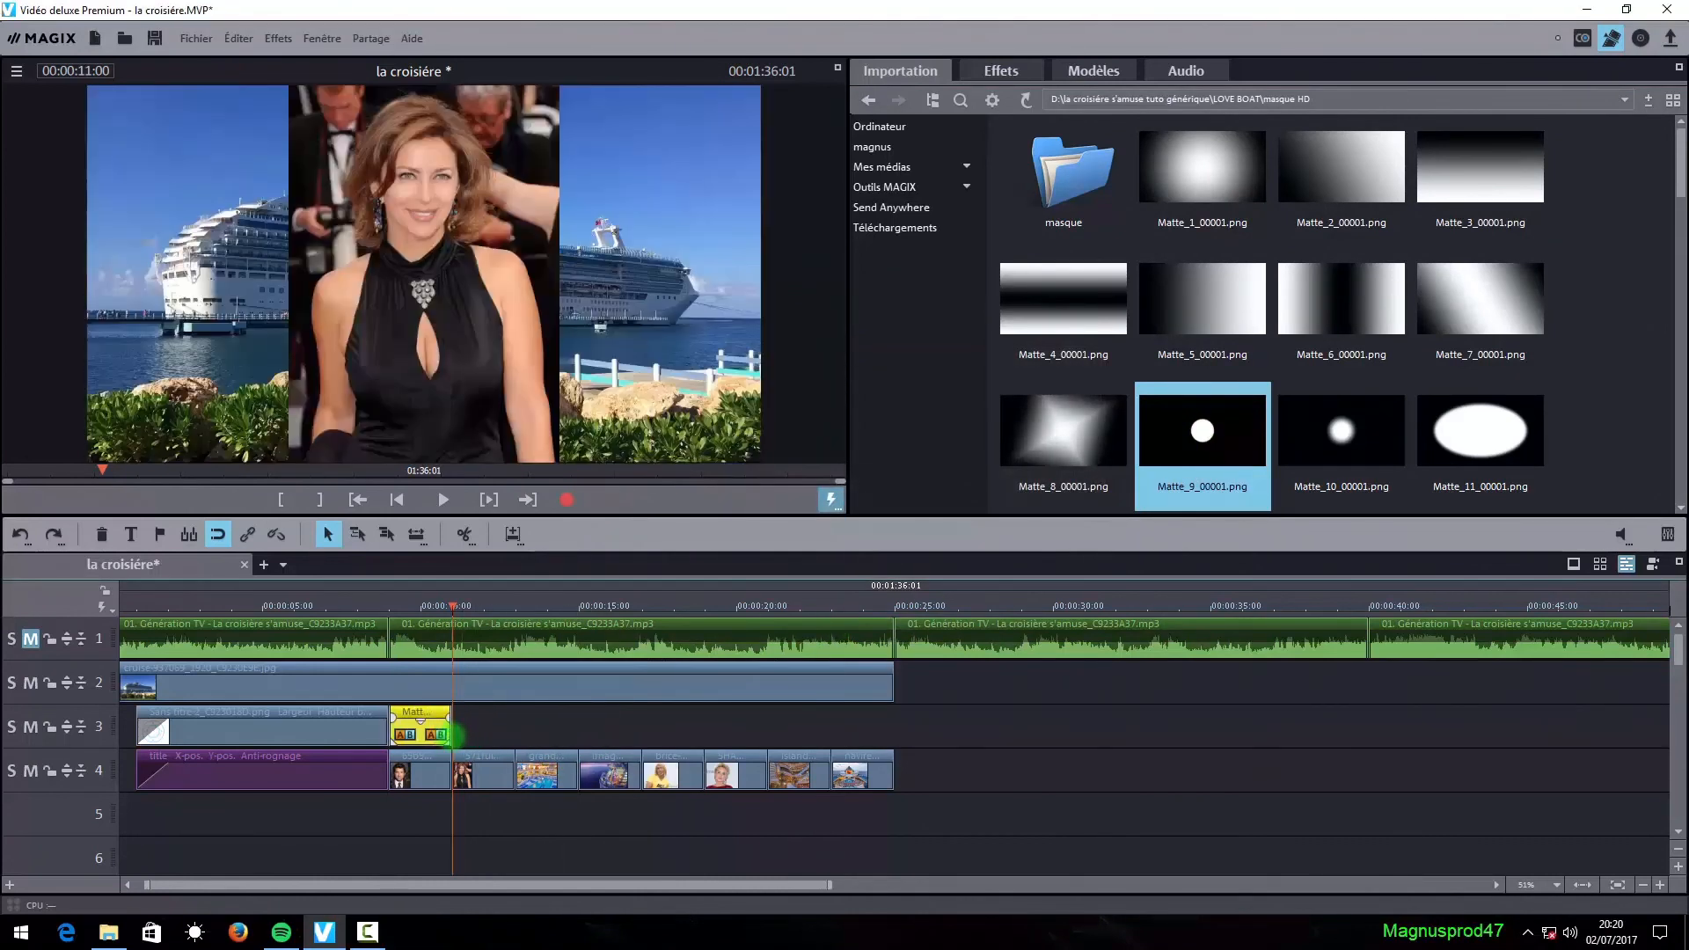
- Place Sans titre-2.png from the "hublot" folder on track 5 below the first portrait and trim it to end at 11 seconds
{"action": "left_click", "coordinate": [429, 606]}
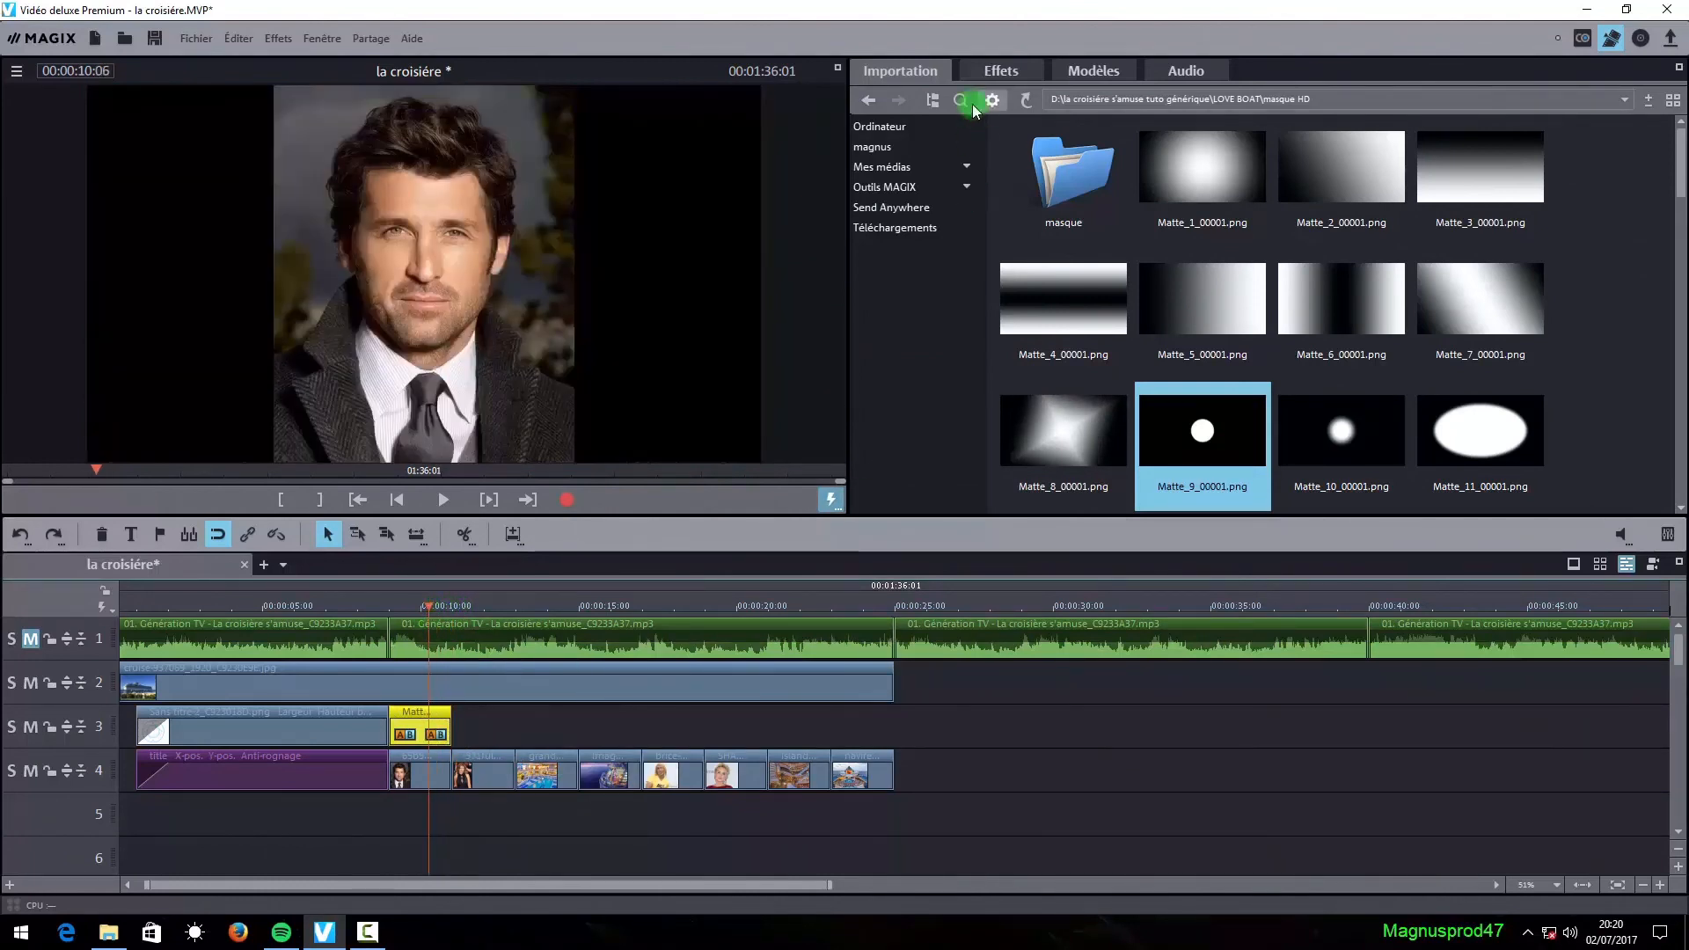
{"action": "left_click", "coordinate": [875, 107]}
{"action": "double_click", "coordinate": [1215, 197]}
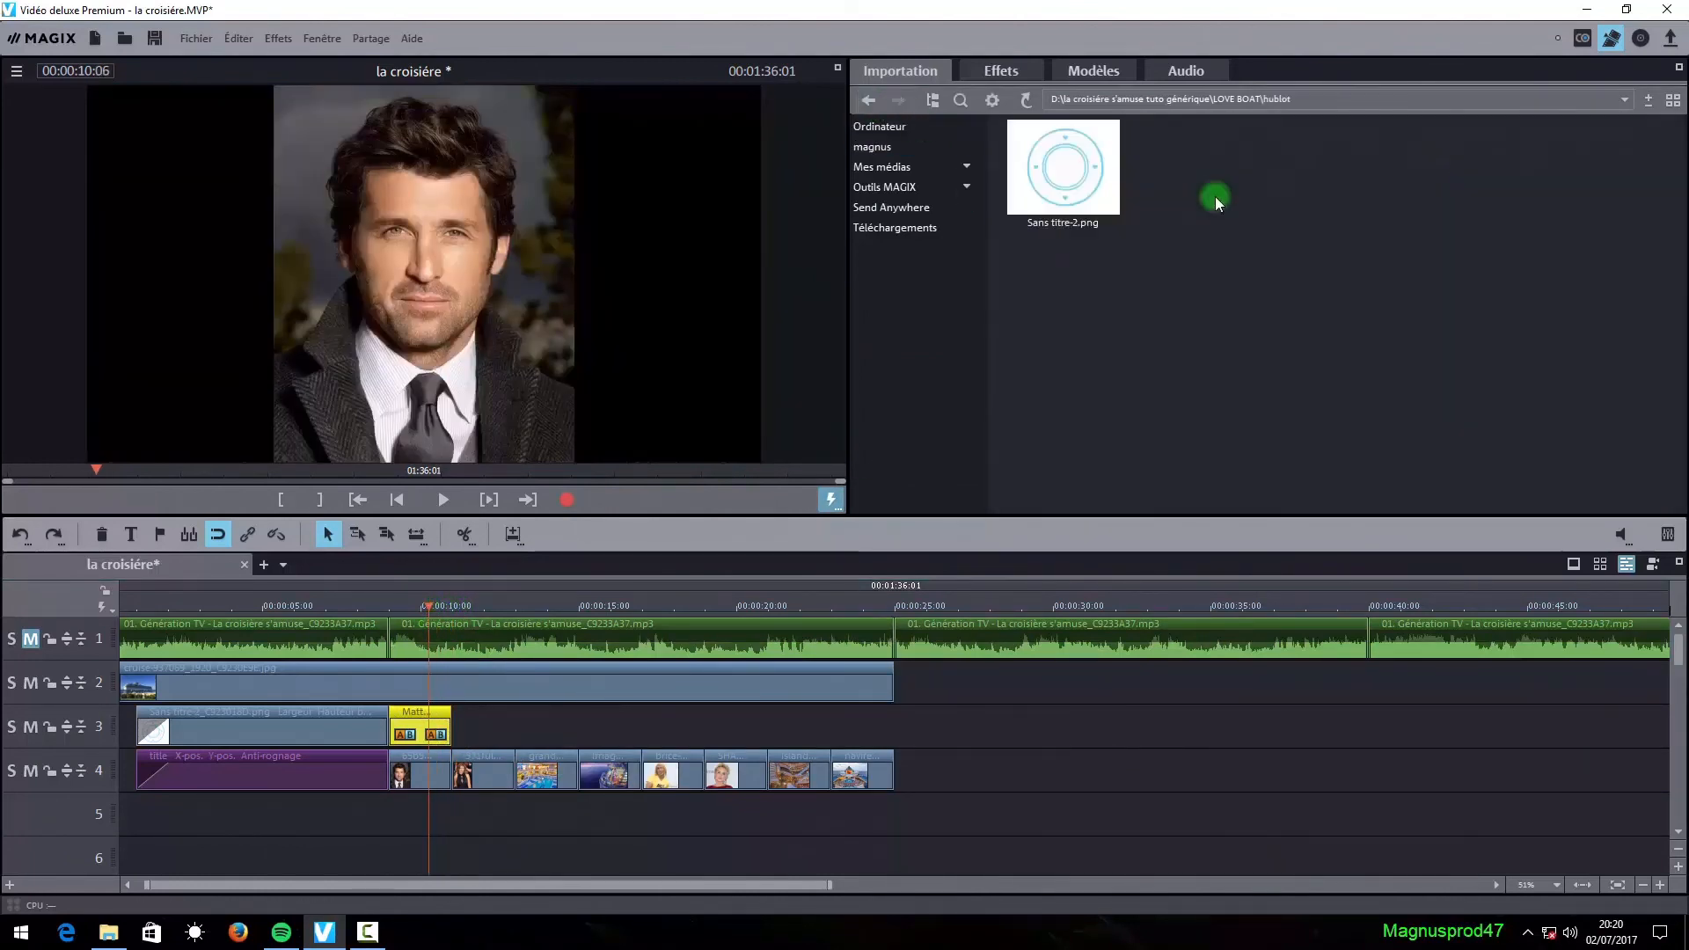
{"action": "left_click_drag", "start_coordinate": [1045, 163], "coordinate": [482, 831]}
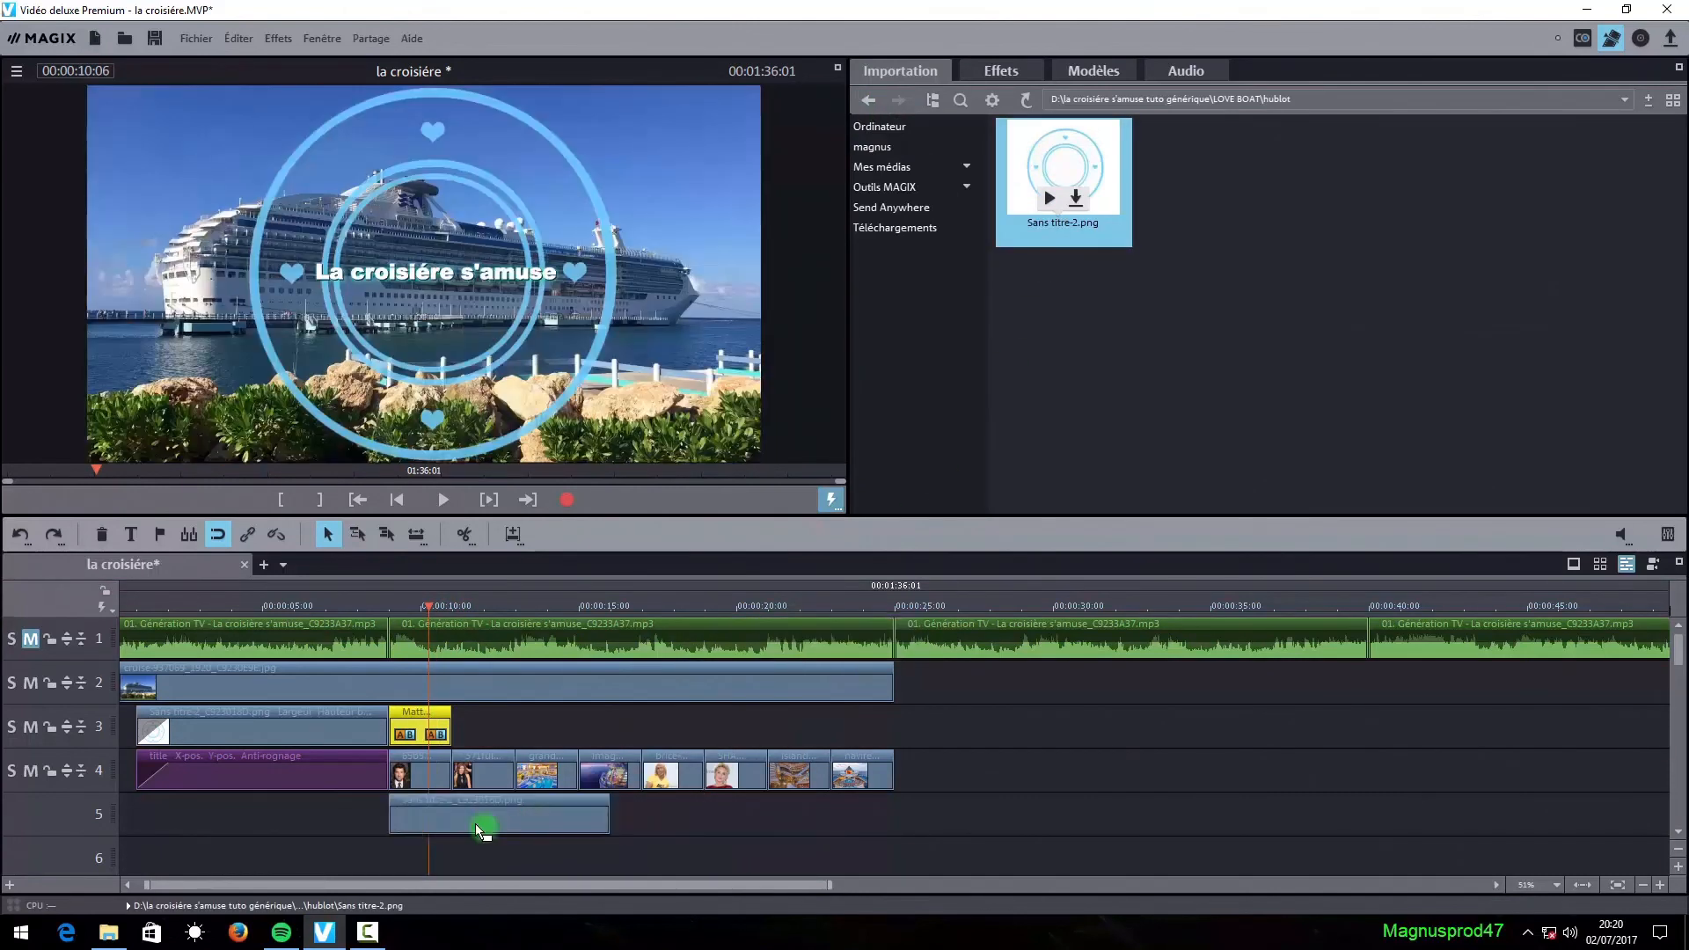
{"action": "left_click_drag", "start_coordinate": [608, 818], "coordinate": [452, 823]}
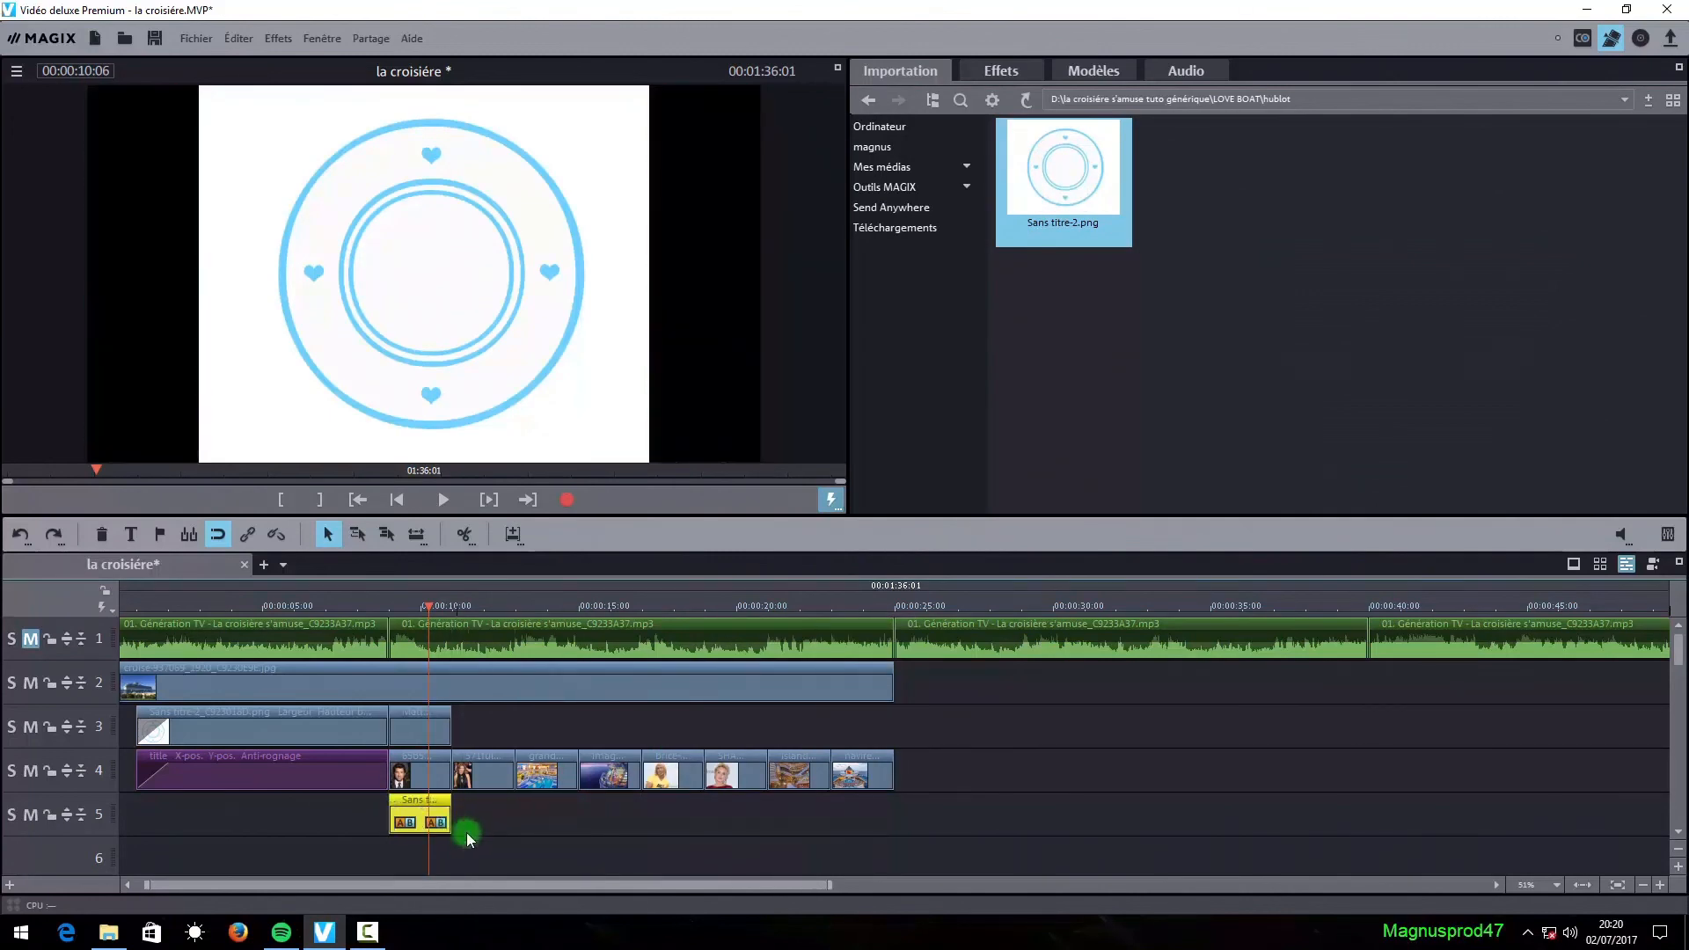
- Move the playhead to 00:00:09:21 over the first portrait and mute track 5 to hide the porthole graphic
{"action": "left_click", "coordinate": [452, 613]}
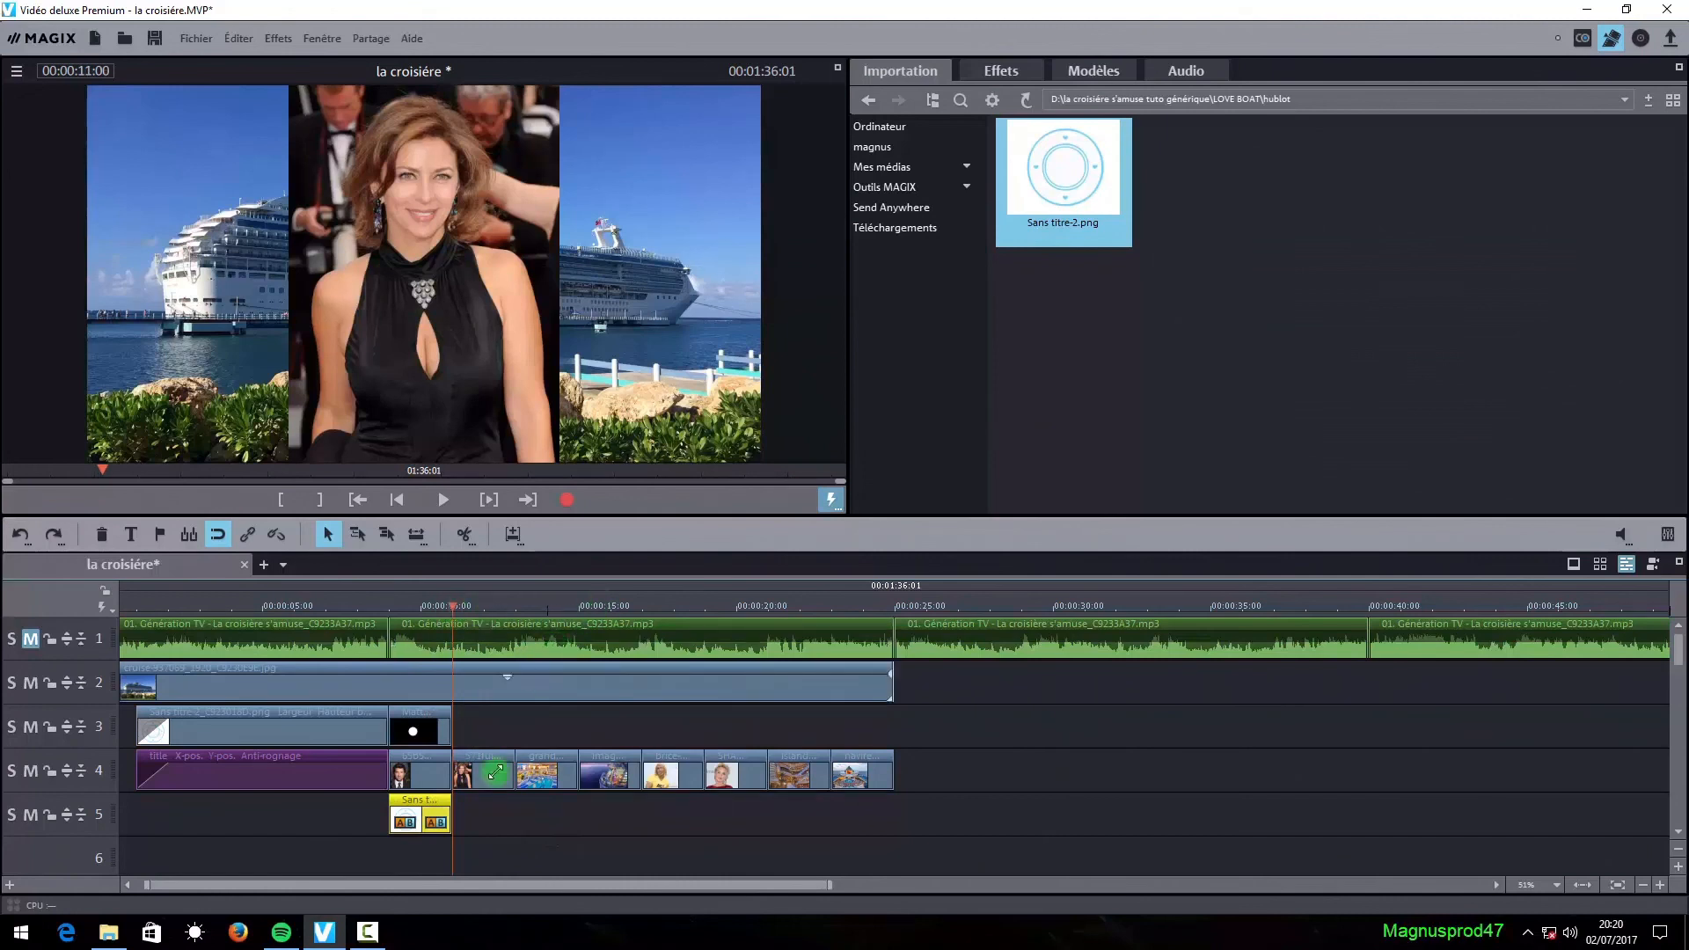
{"action": "left_click_drag", "start_coordinate": [451, 614], "coordinate": [406, 632]}
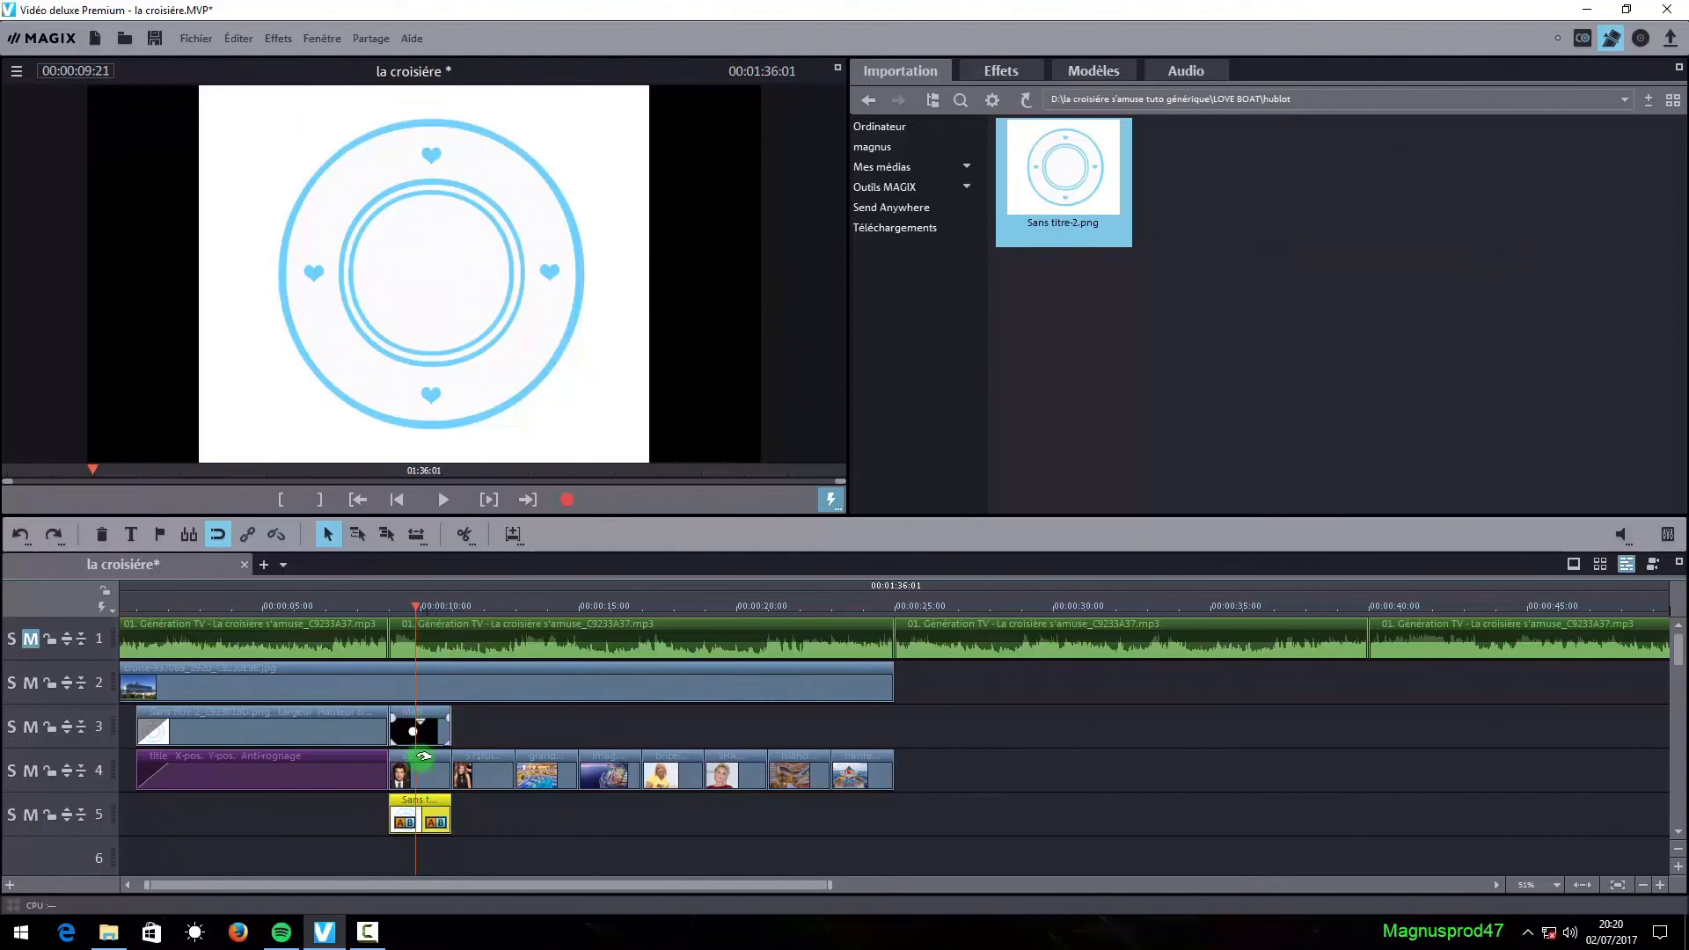
{"action": "left_click", "coordinate": [428, 730]}
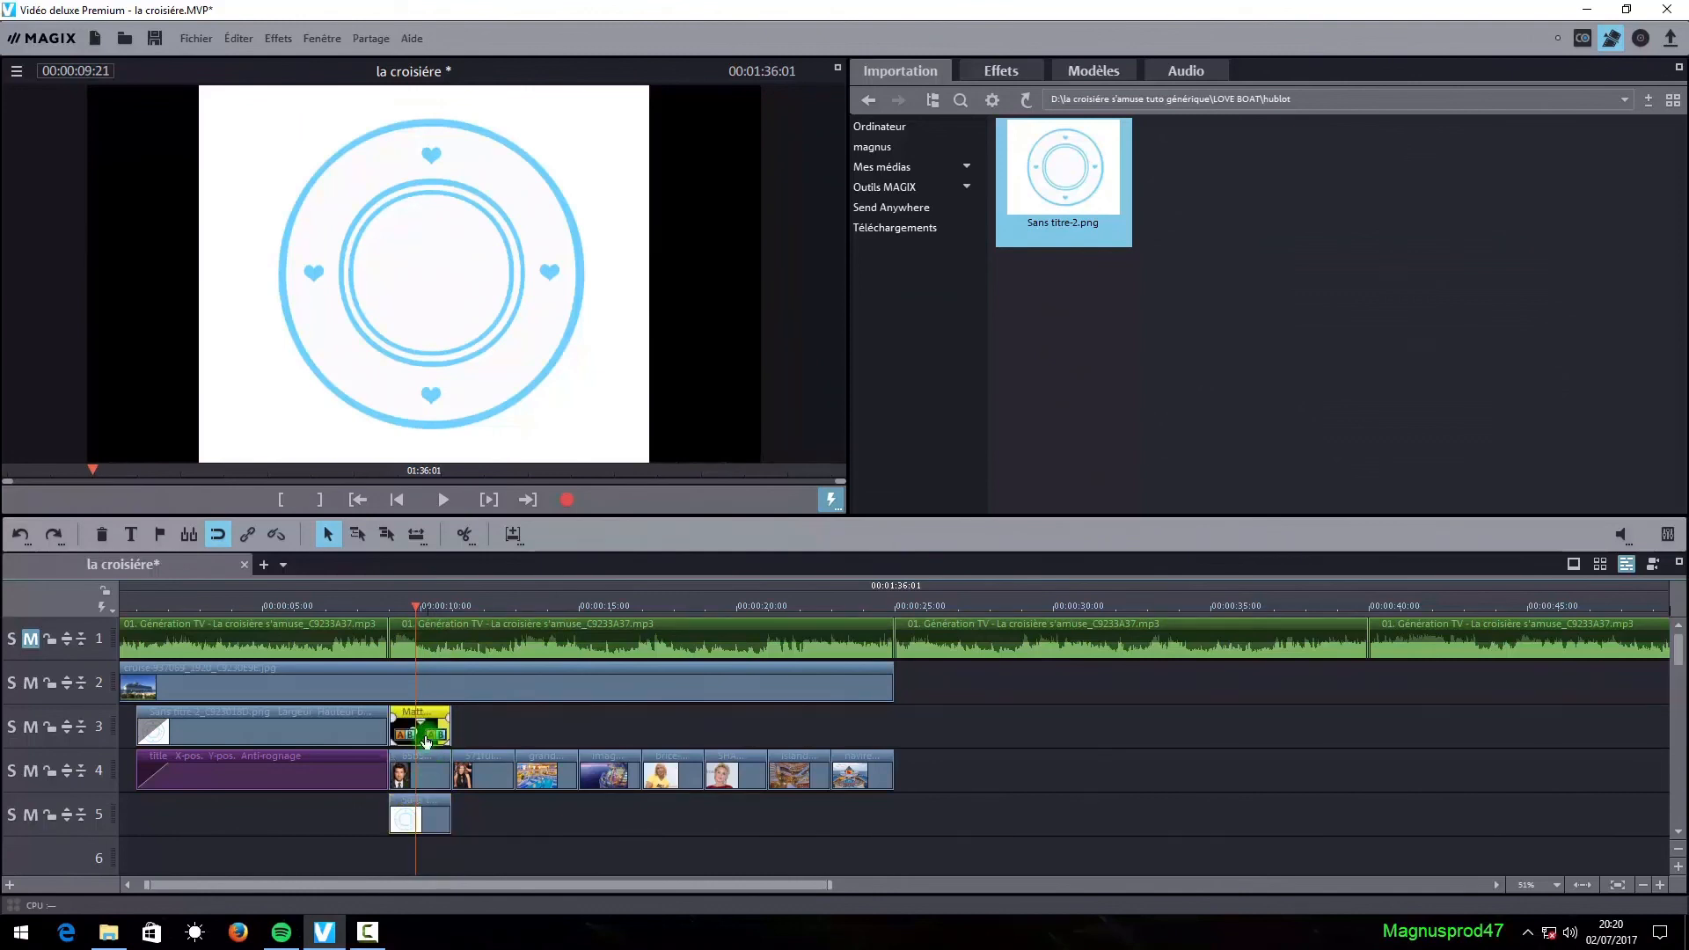
{"action": "left_click", "coordinate": [1016, 74]}
{"action": "left_click", "coordinate": [918, 139]}
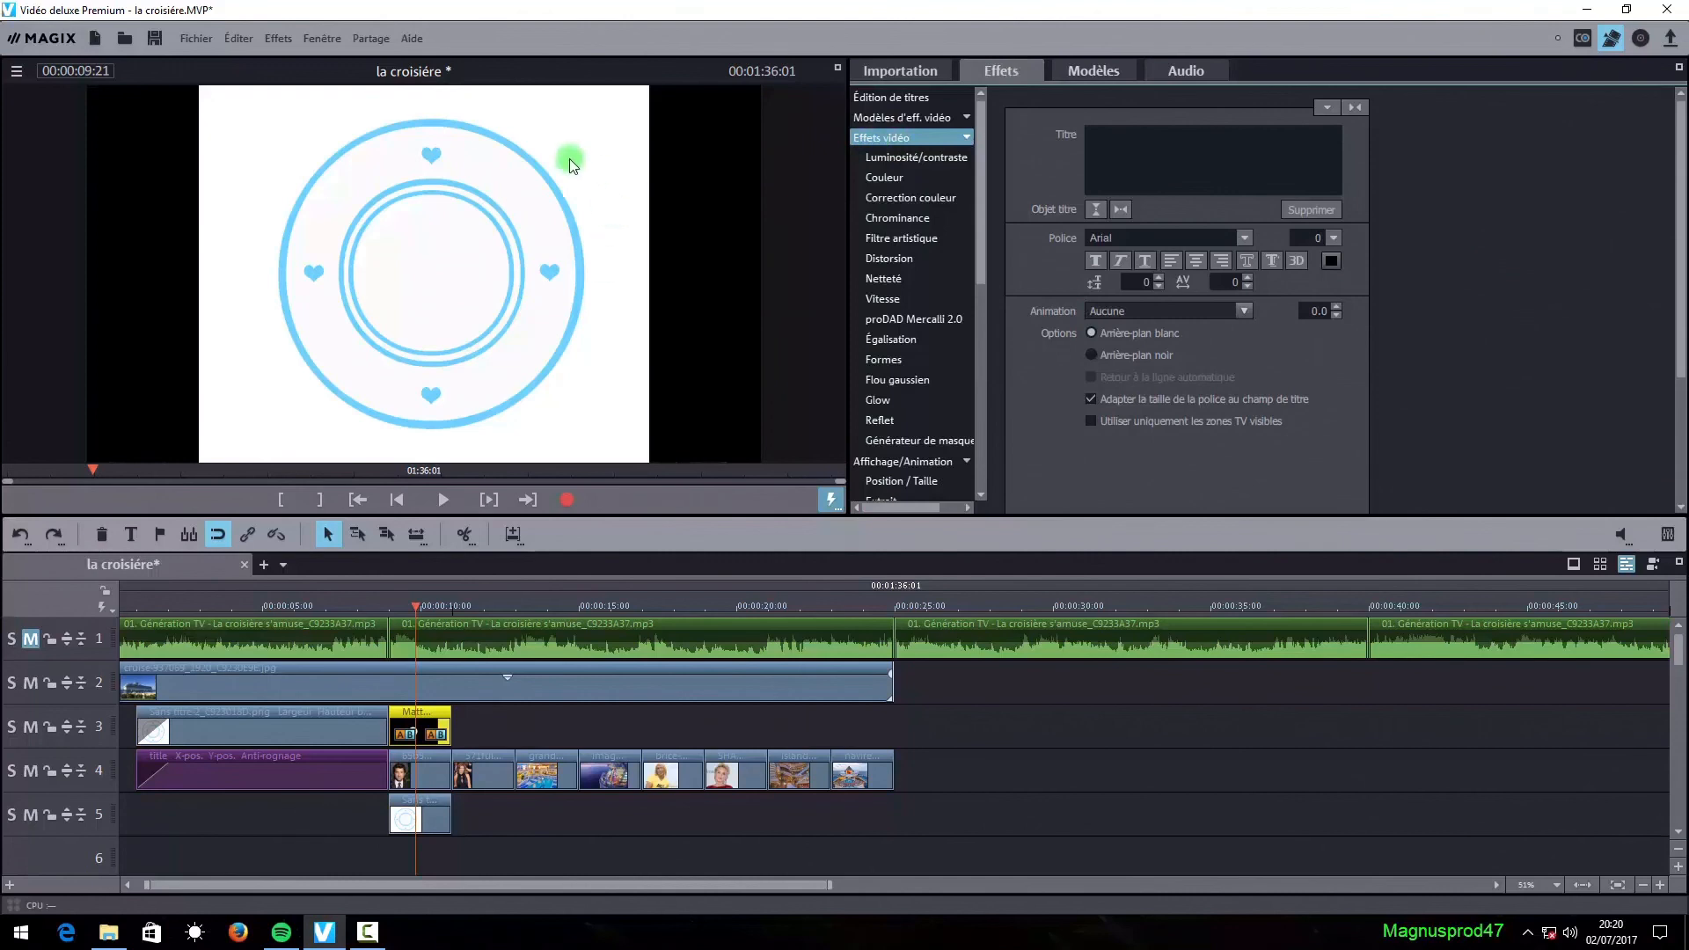
{"action": "left_click", "coordinate": [32, 815]}
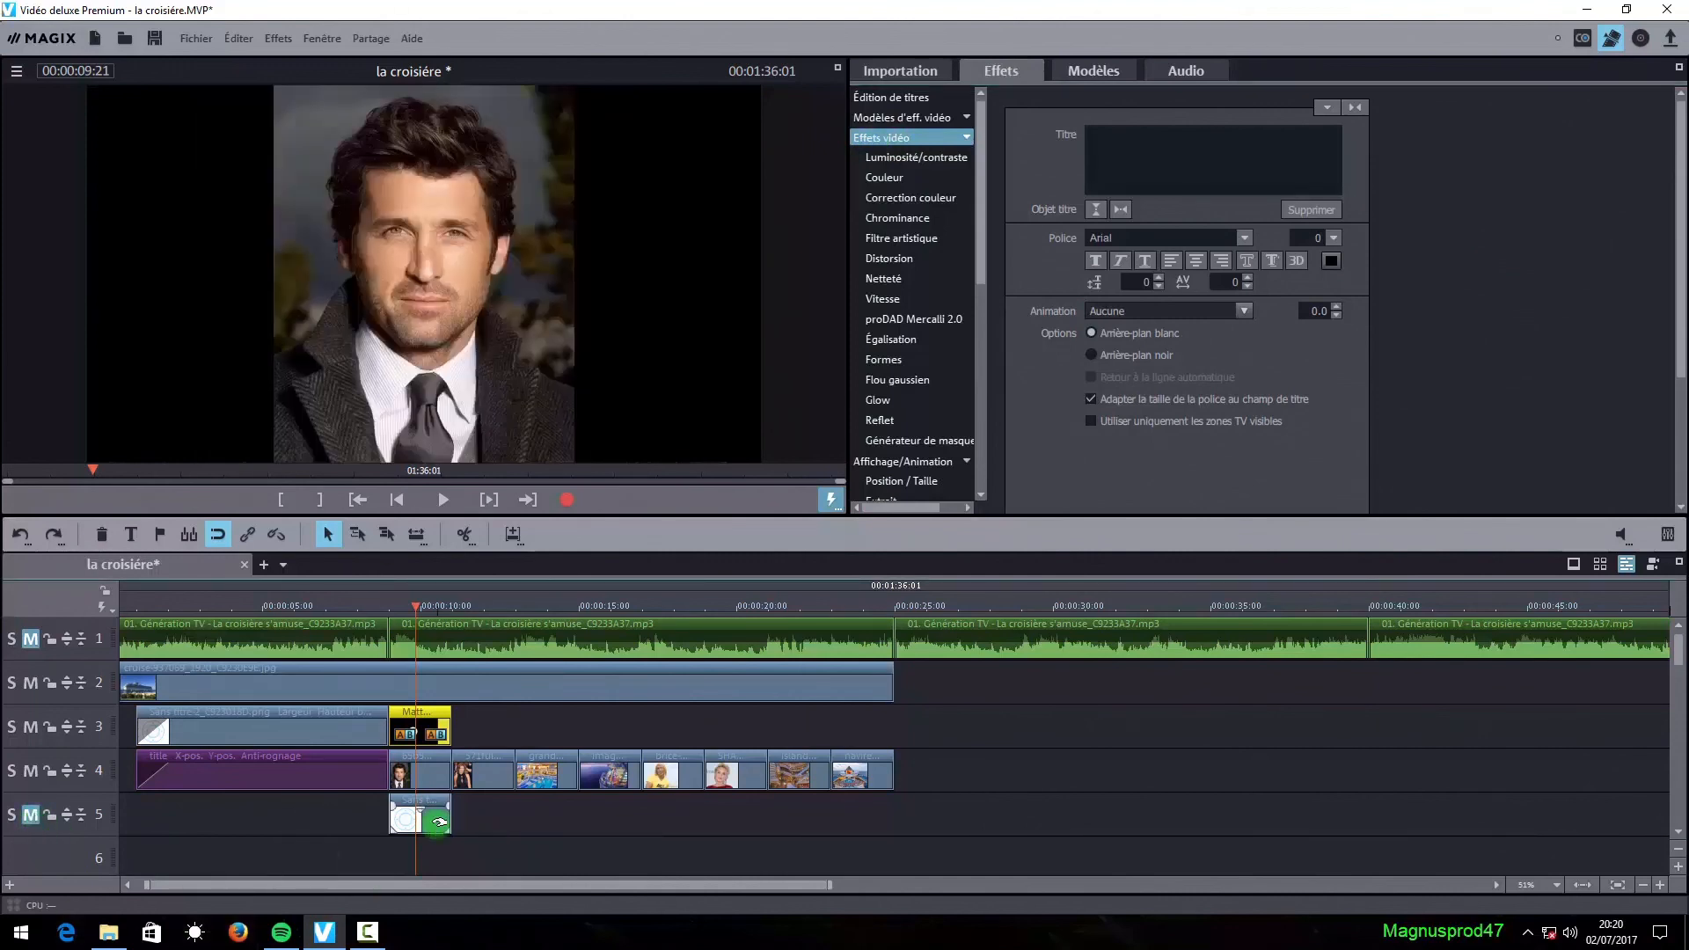
- Apply the Alpha chroma key to the Matte_9 clip on track 3 so it masks the first portrait
{"action": "left_click", "coordinate": [27, 536]}
{"action": "left_click", "coordinate": [317, 822]}
{"action": "left_click", "coordinate": [419, 825]}
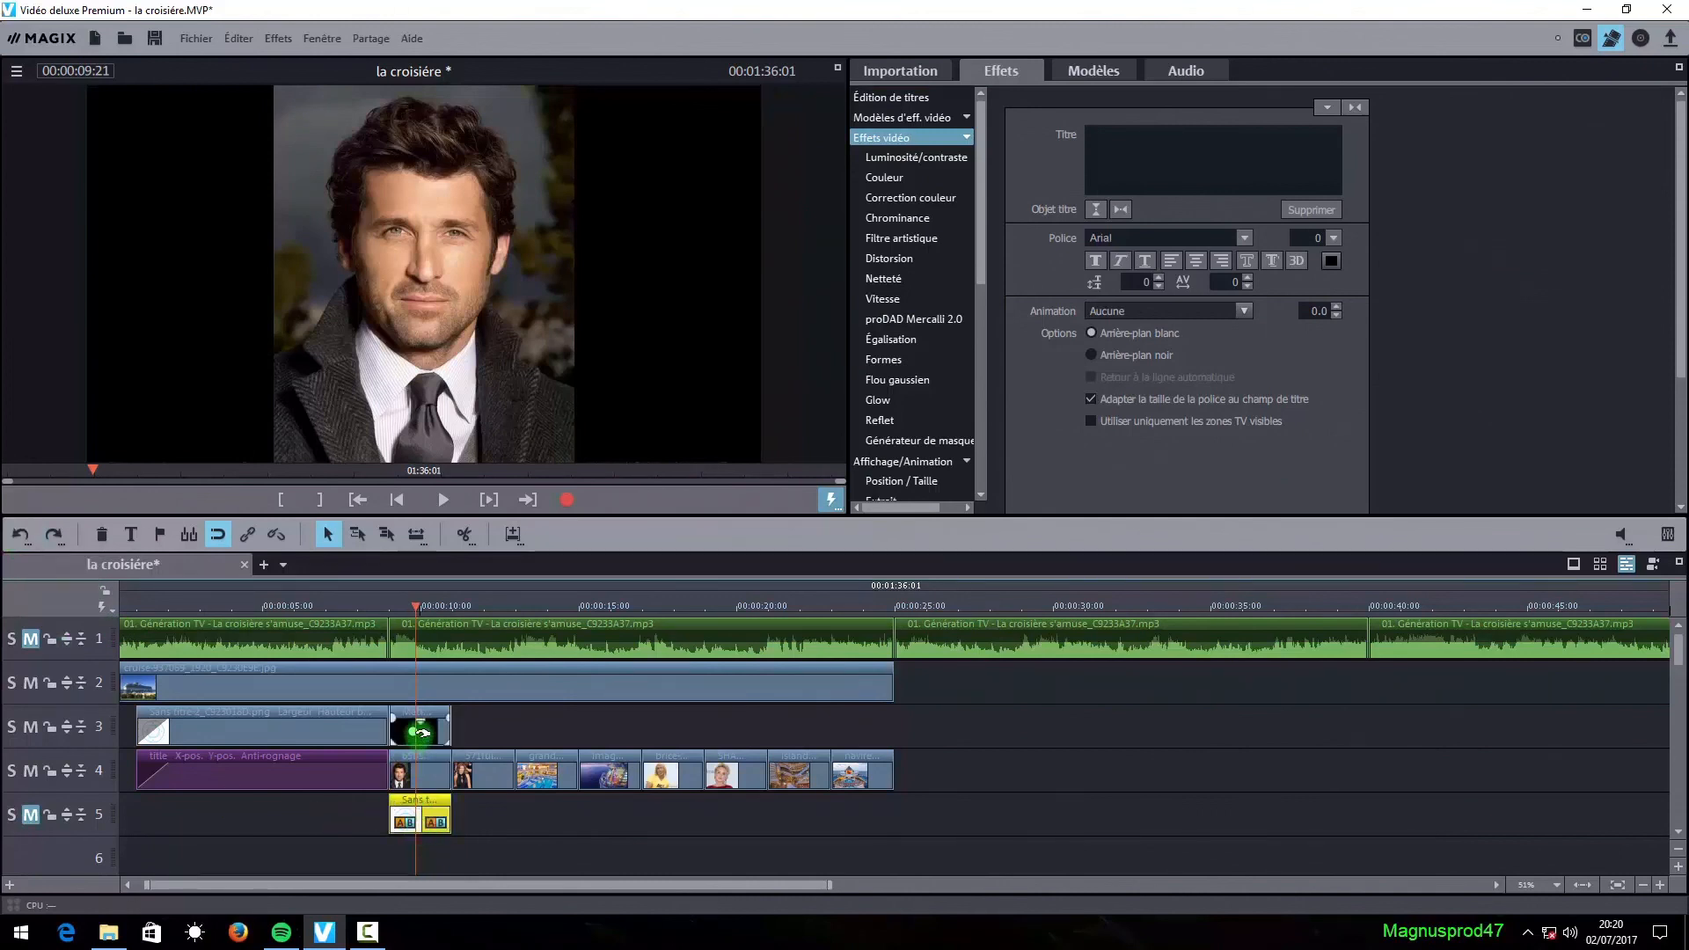
{"action": "left_click", "coordinate": [419, 733]}
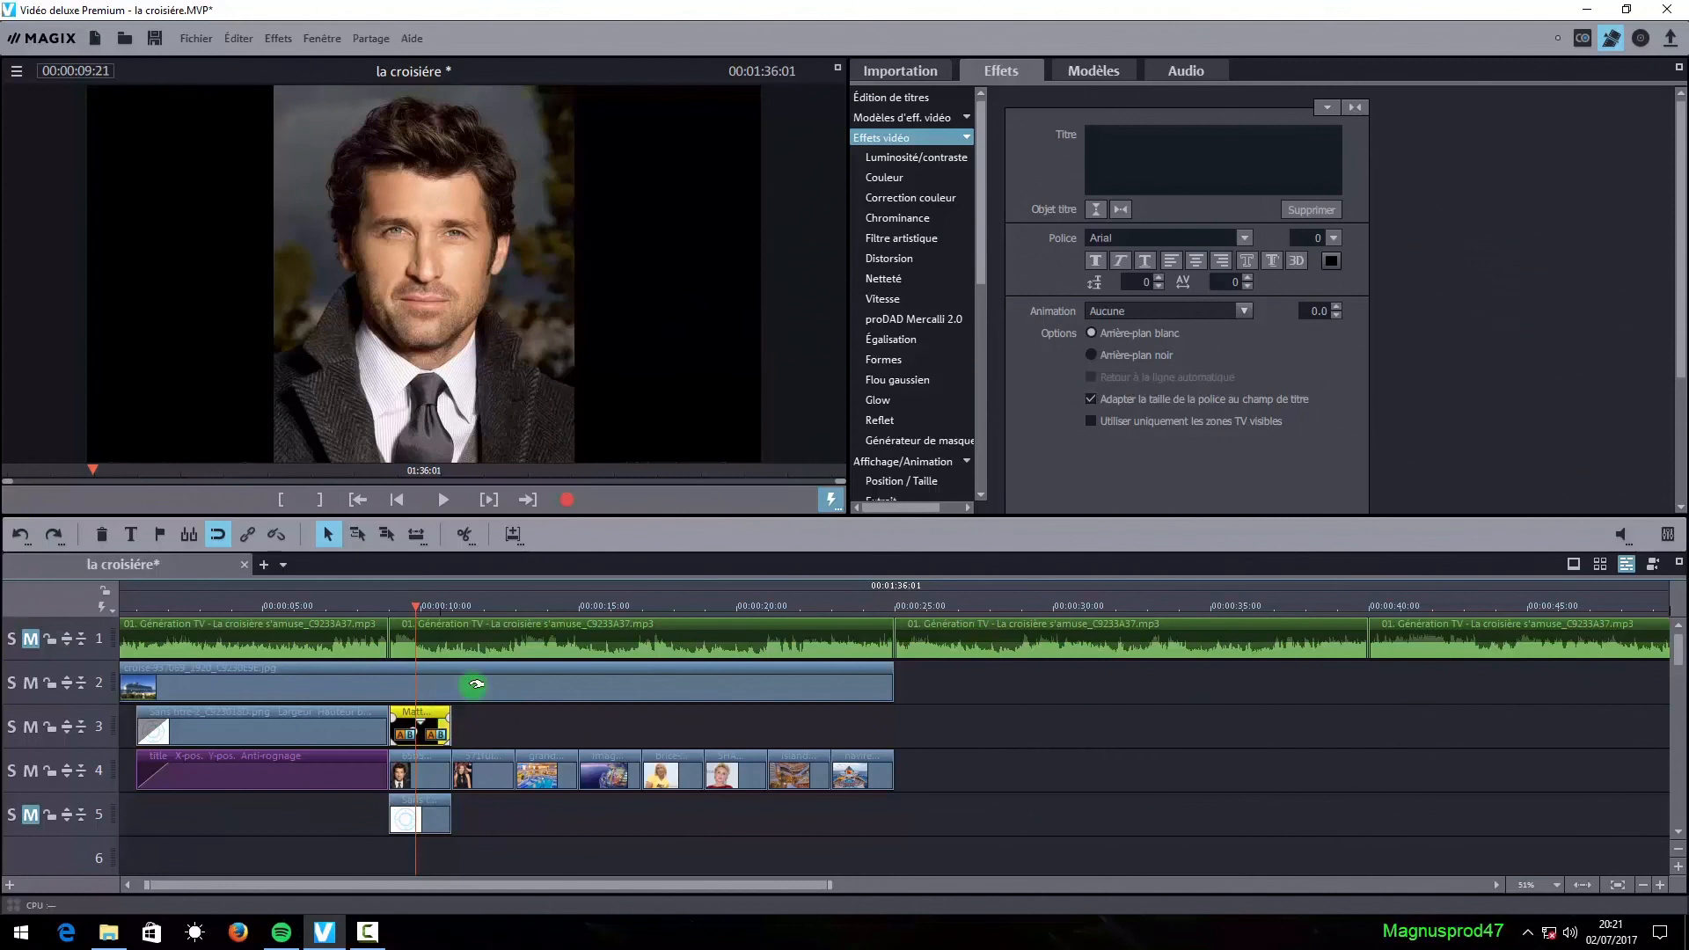
{"action": "left_click_drag", "start_coordinate": [884, 192], "coordinate": [754, 396]}
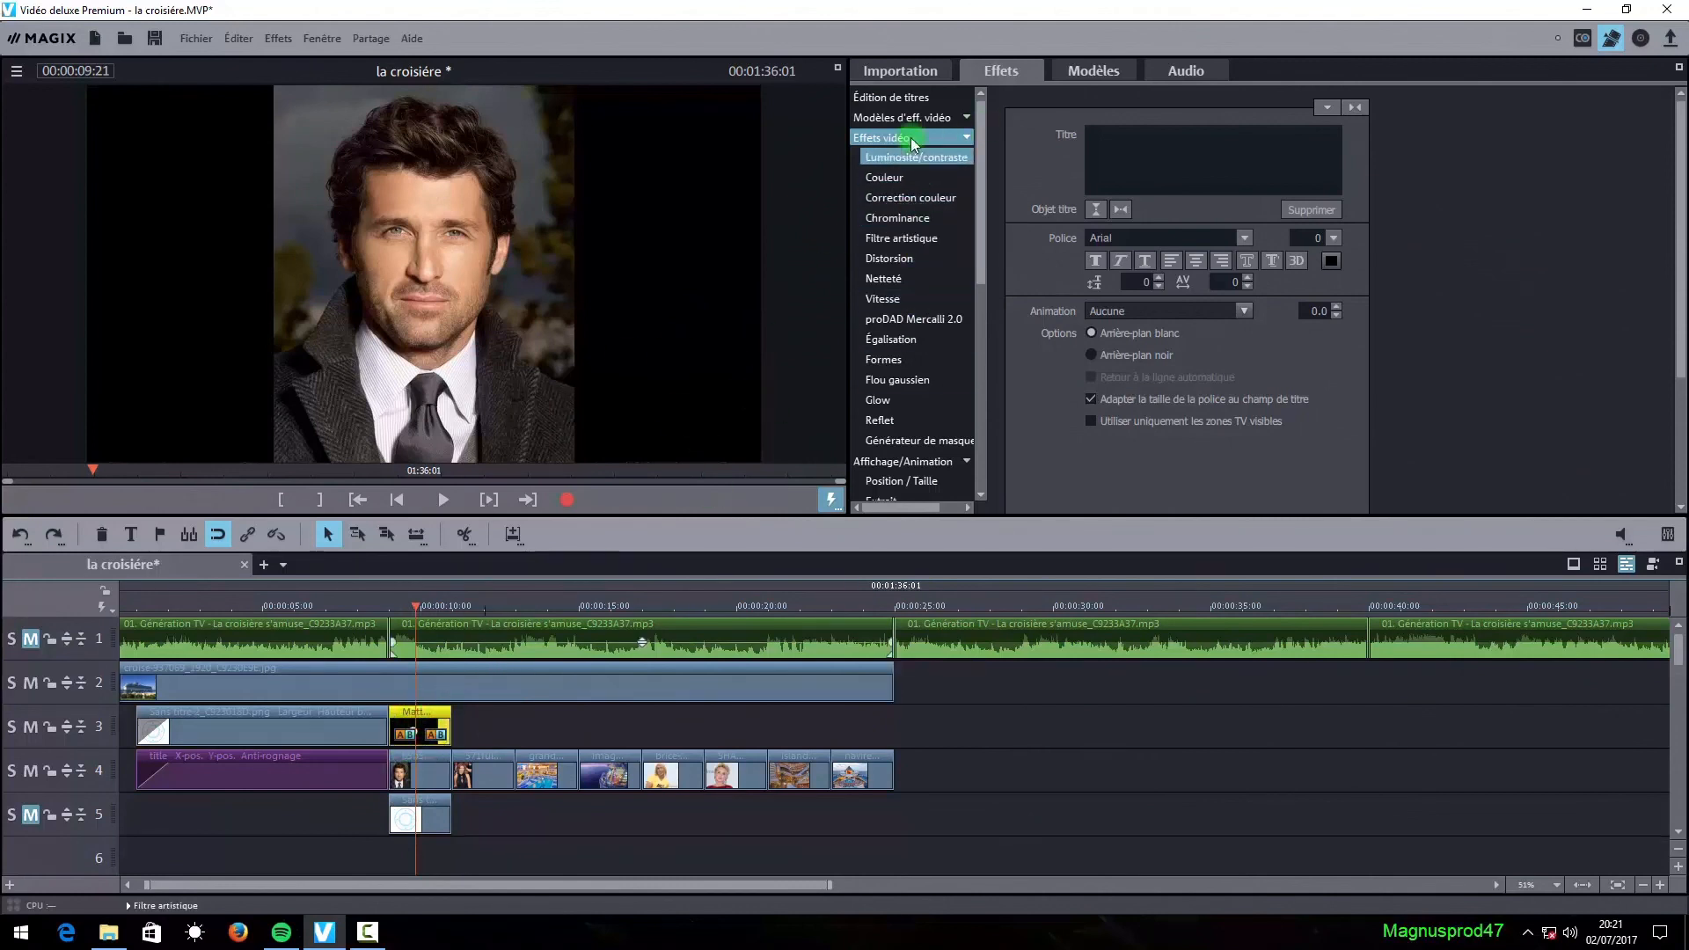
{"action": "left_click", "coordinate": [911, 218]}
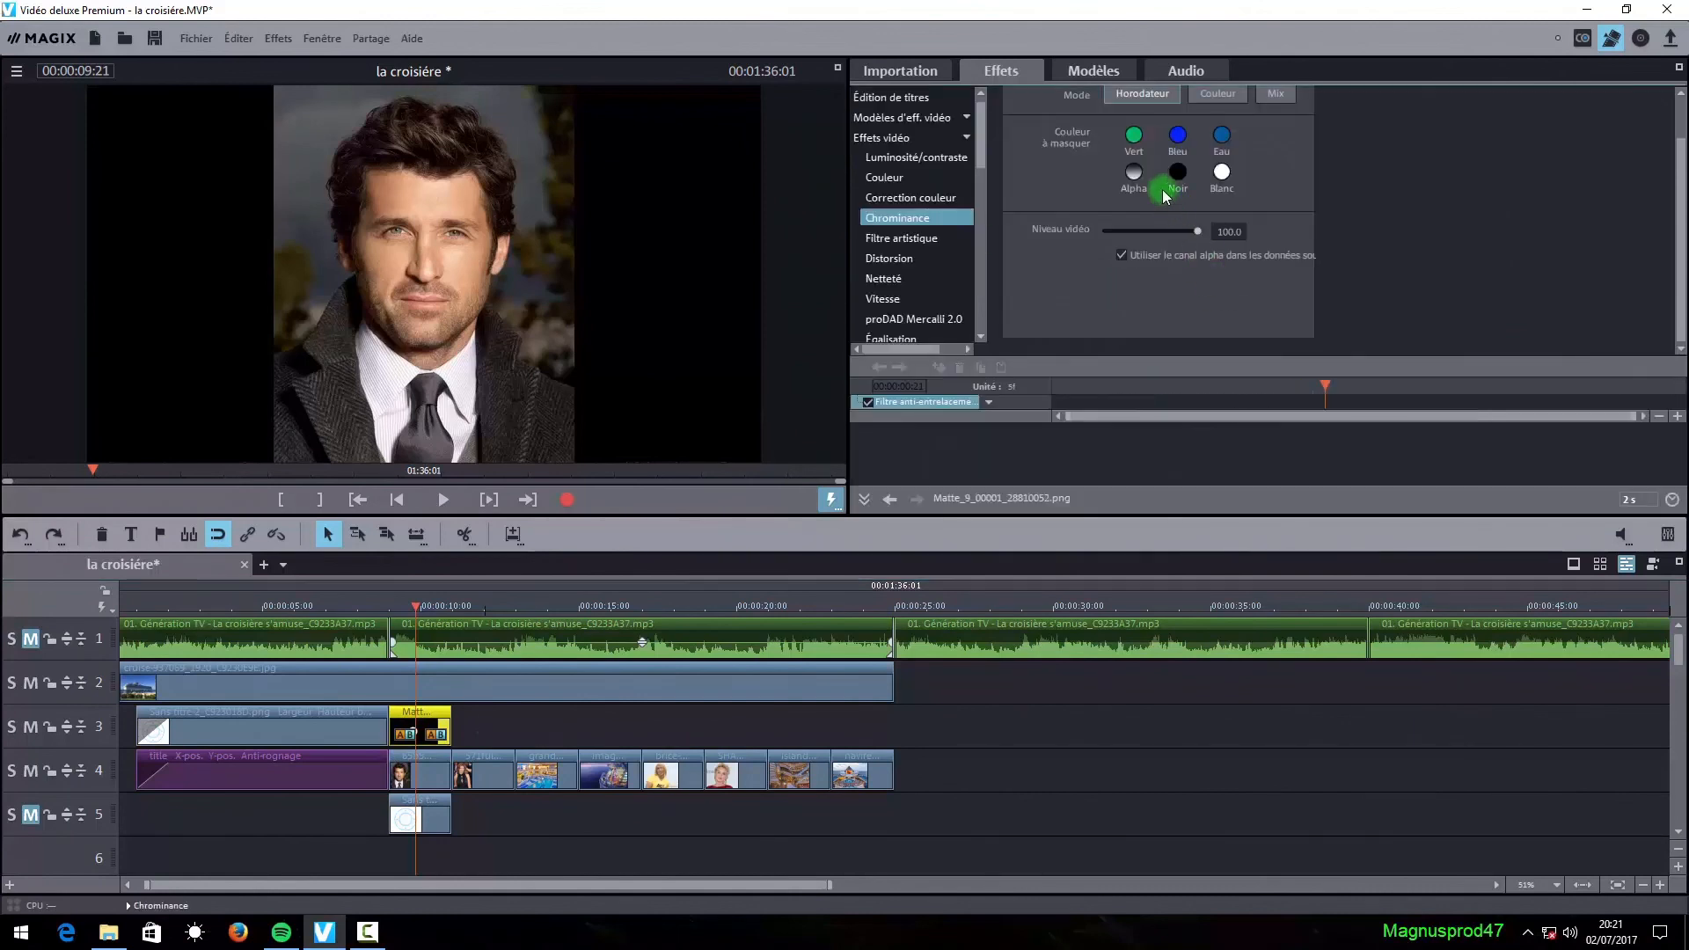
{"action": "left_click", "coordinate": [1134, 173]}
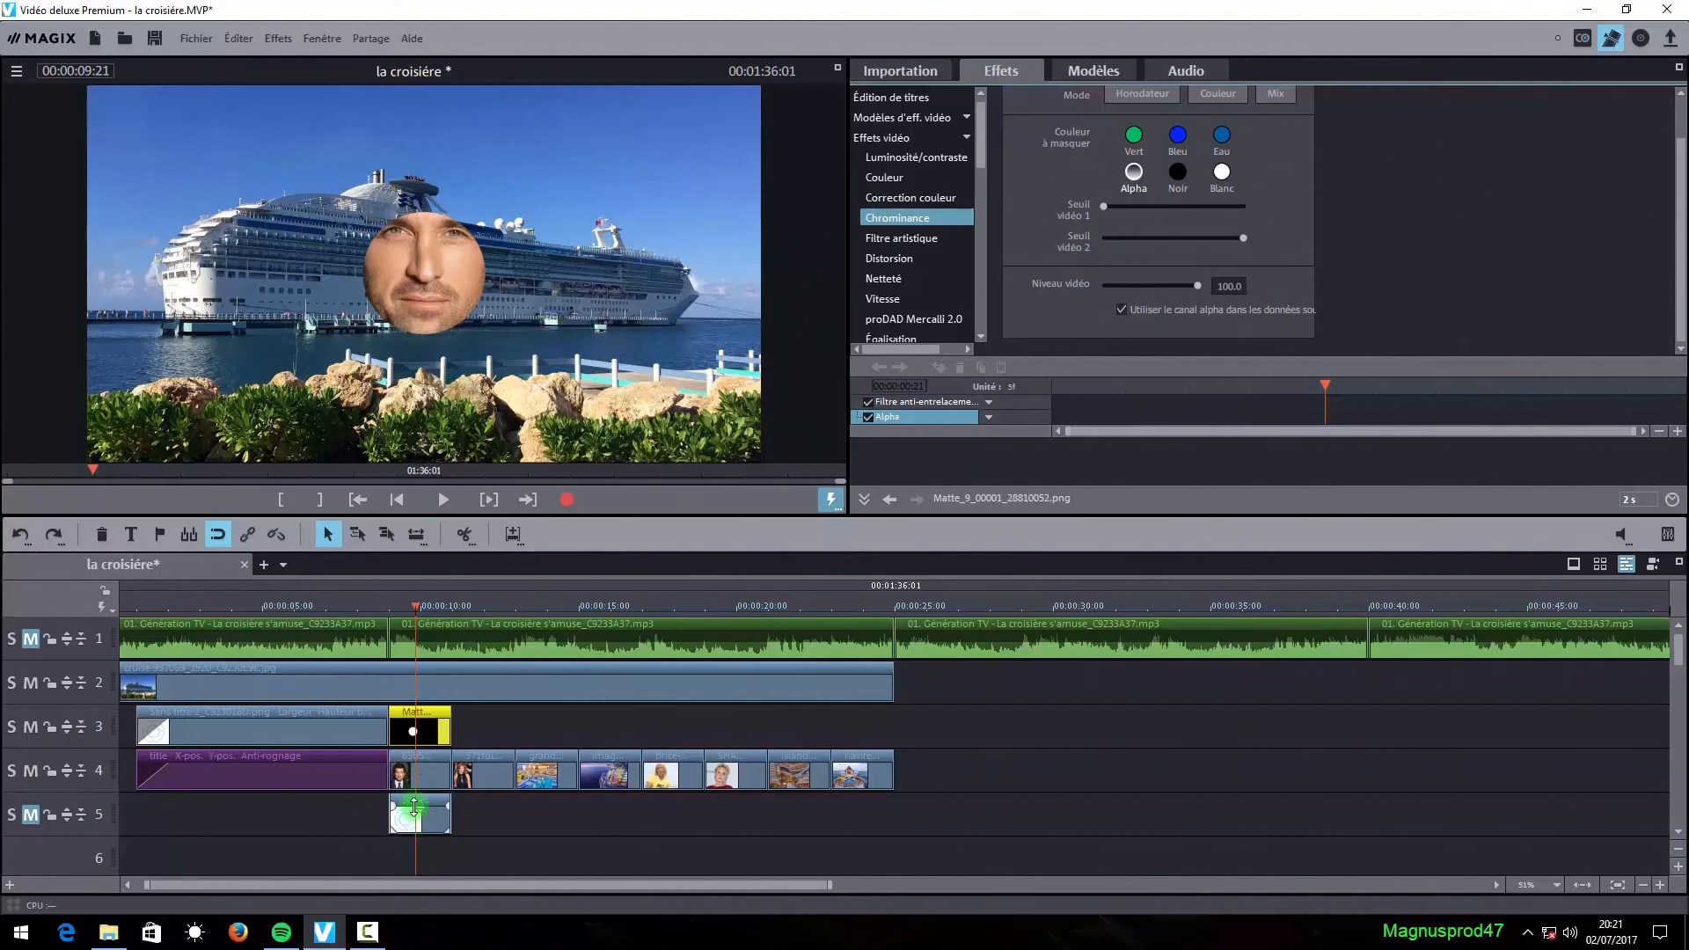
- Unmute track 5 and key out white (Blanc) with Chrominance on the porthole graphic there
{"action": "left_click", "coordinate": [30, 814]}
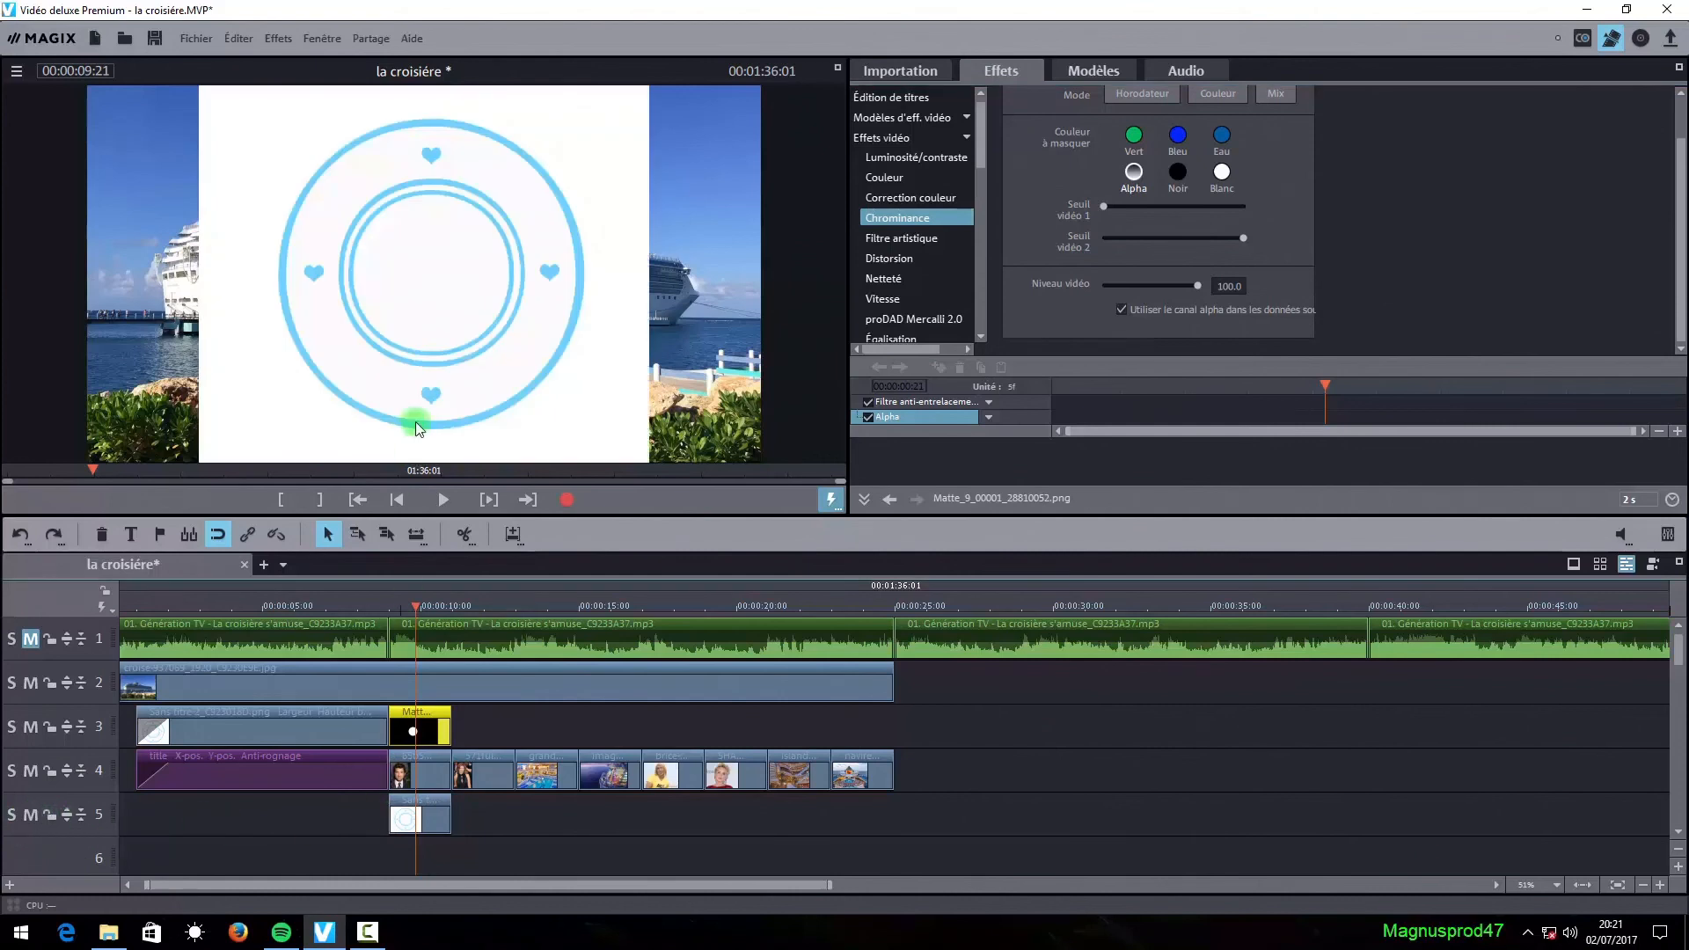
{"action": "left_click", "coordinate": [1222, 176]}
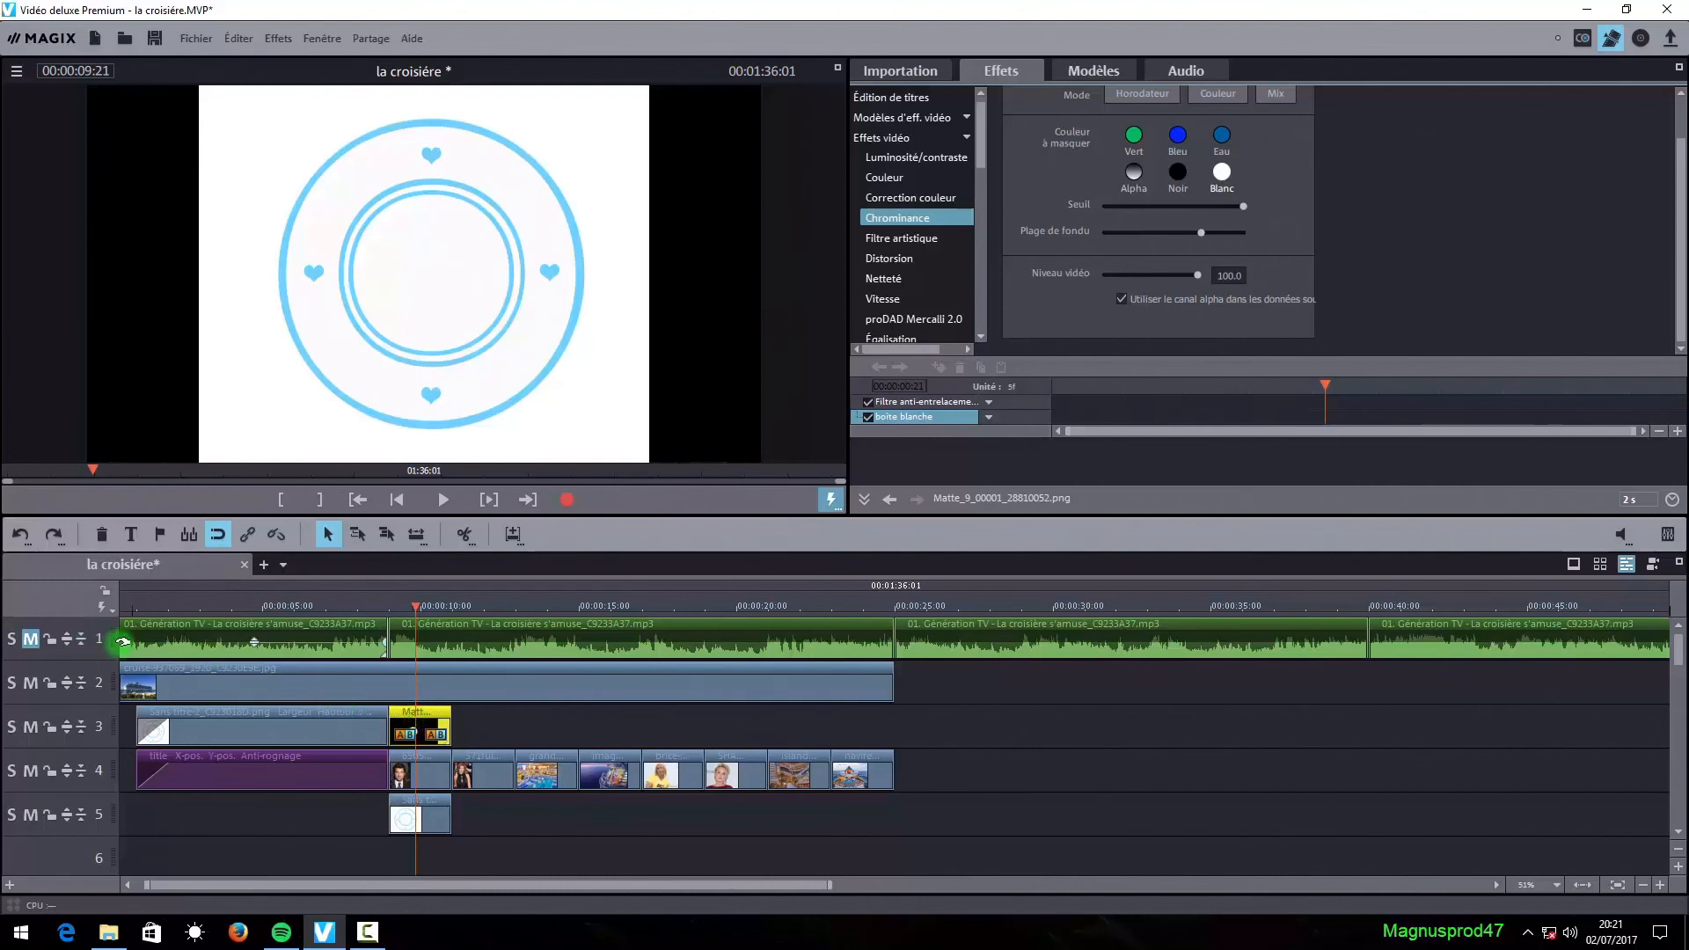
{"action": "left_click", "coordinate": [25, 543]}
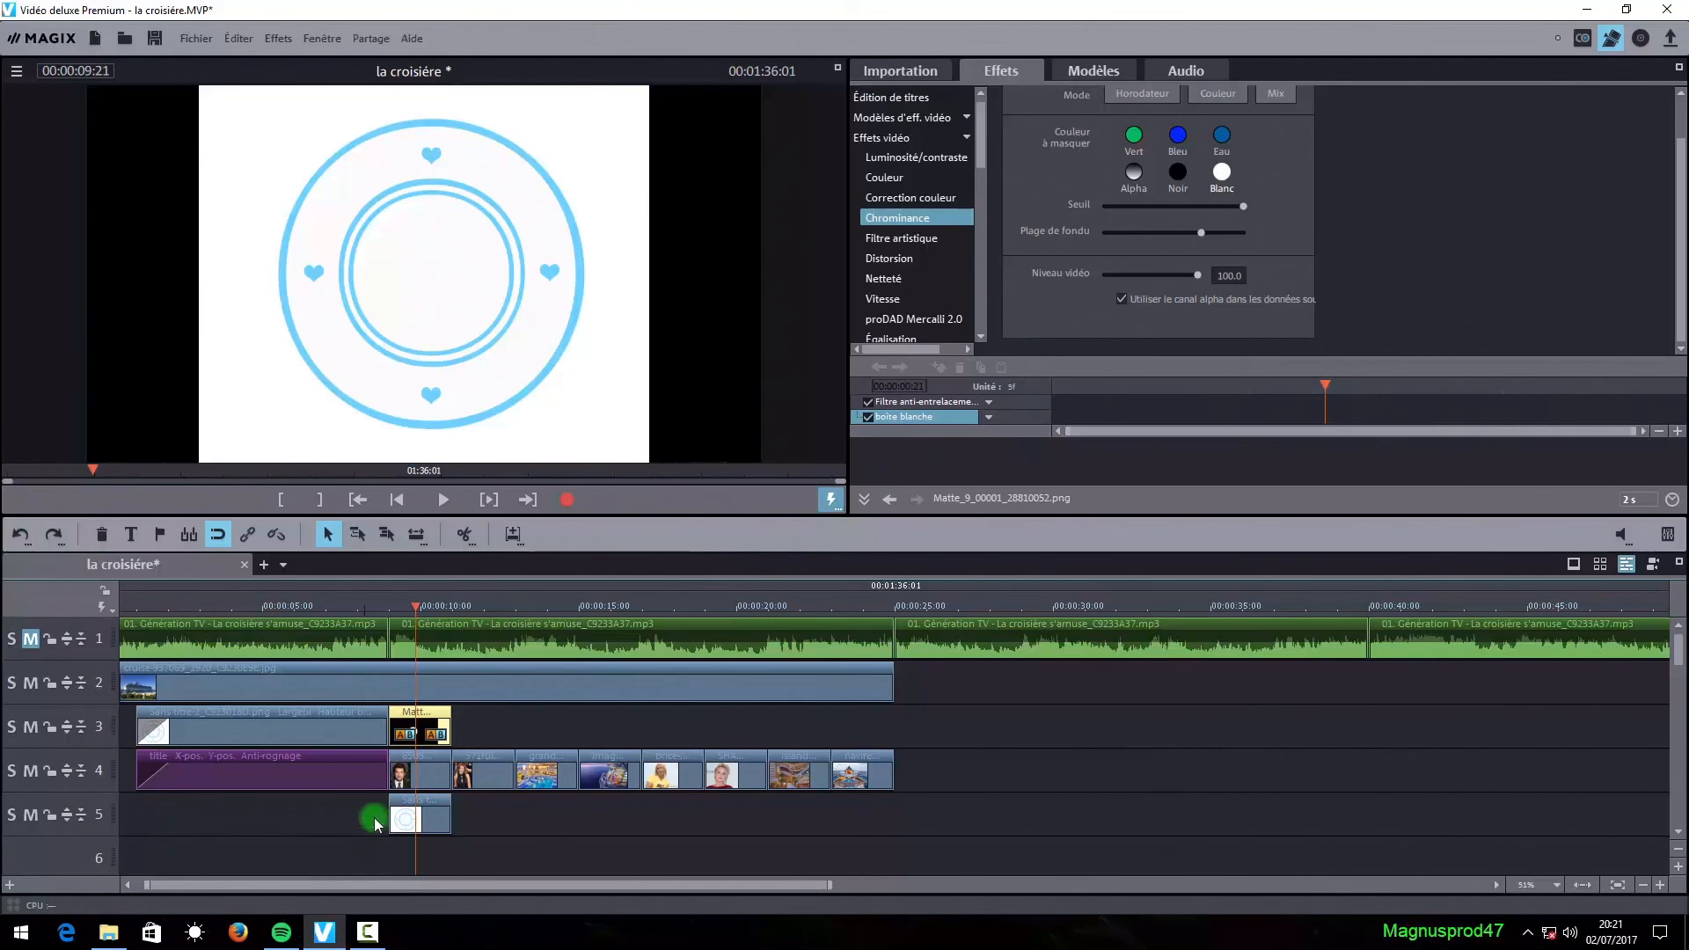
{"action": "left_click", "coordinate": [409, 814]}
{"action": "left_click", "coordinate": [1225, 174]}
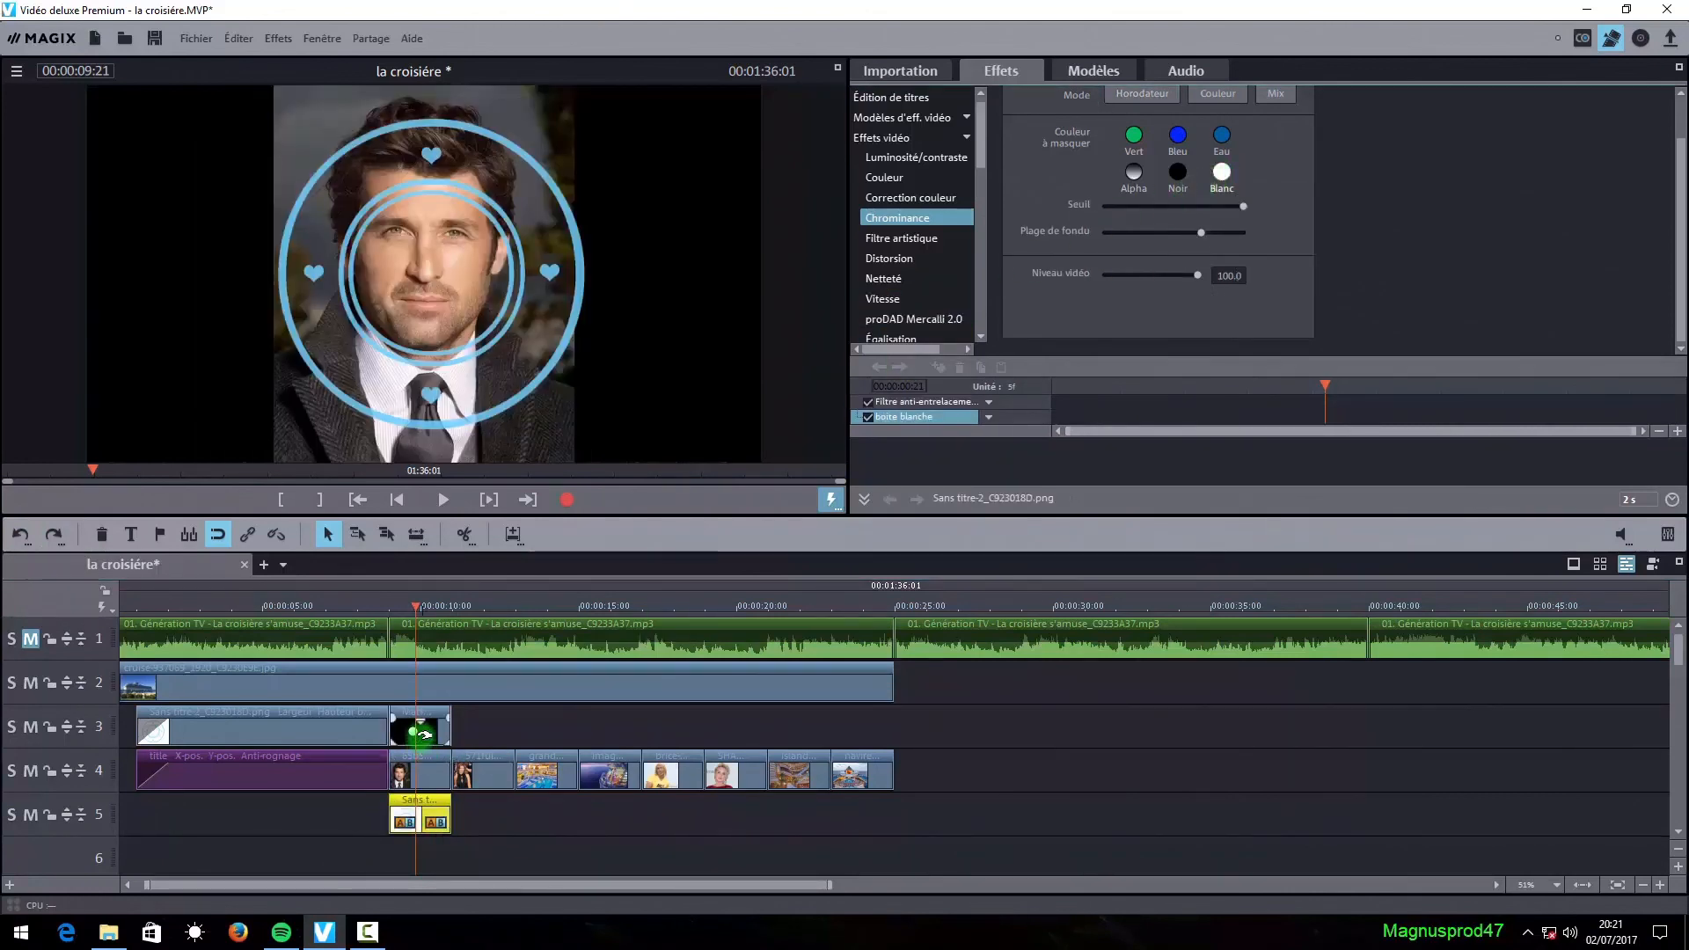
- Set the chroma key of the matte clip on track 3 back to Alpha
{"action": "left_click", "coordinate": [414, 728]}
{"action": "left_click", "coordinate": [1130, 174]}
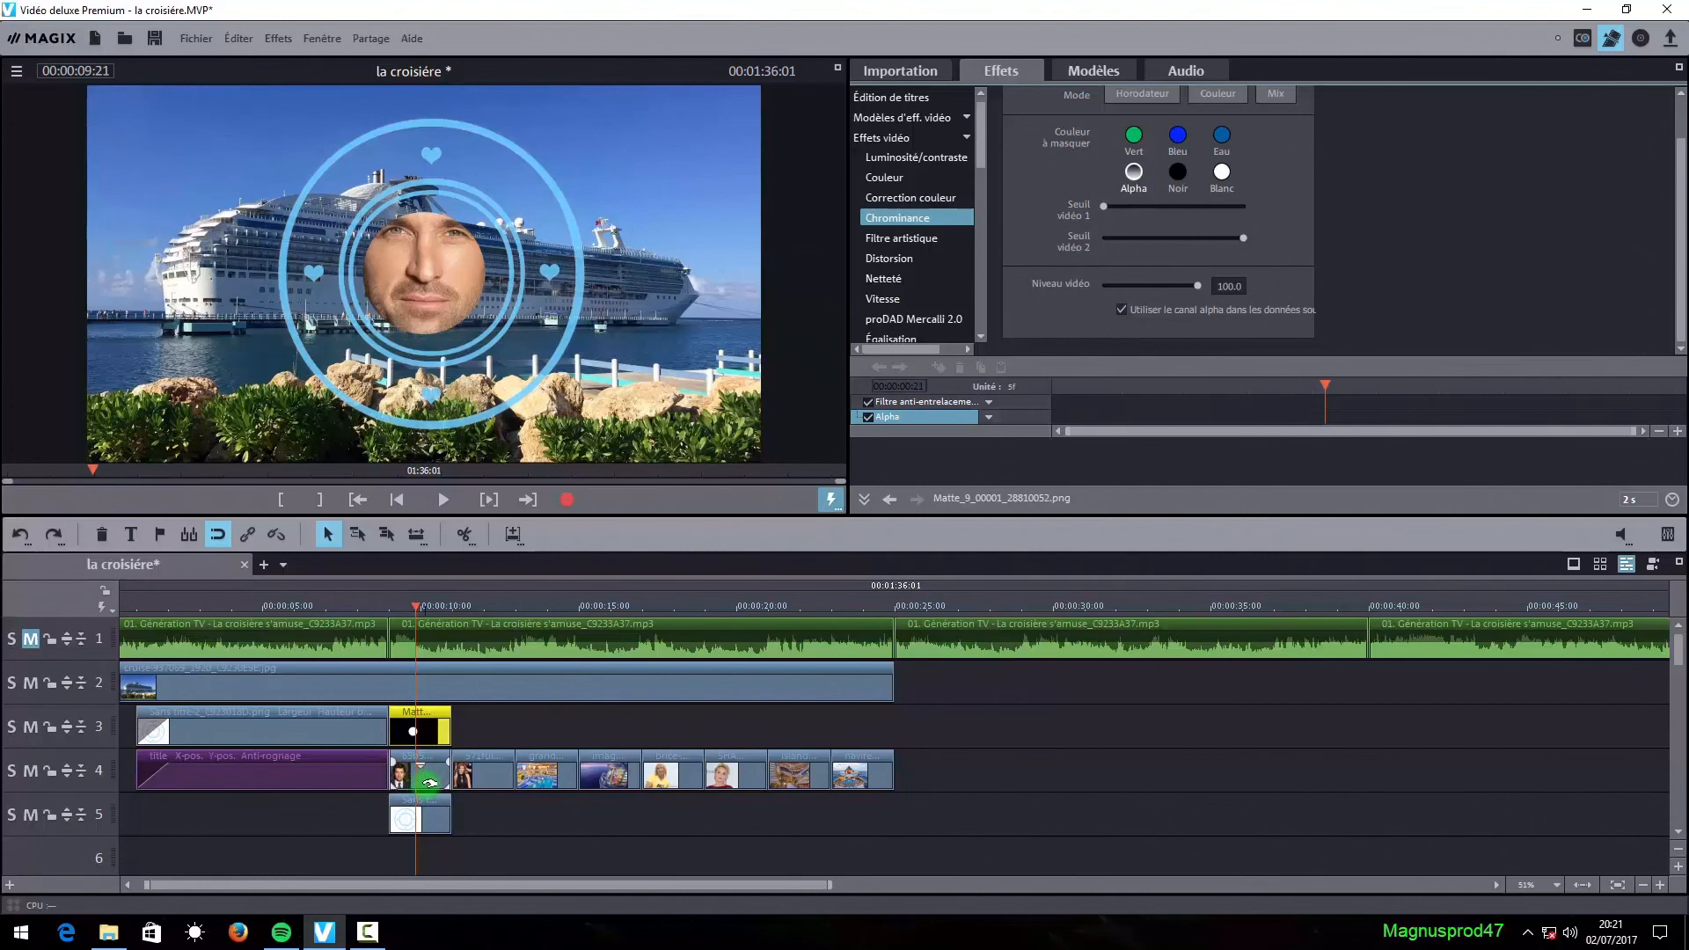
{"action": "left_click", "coordinate": [445, 766]}
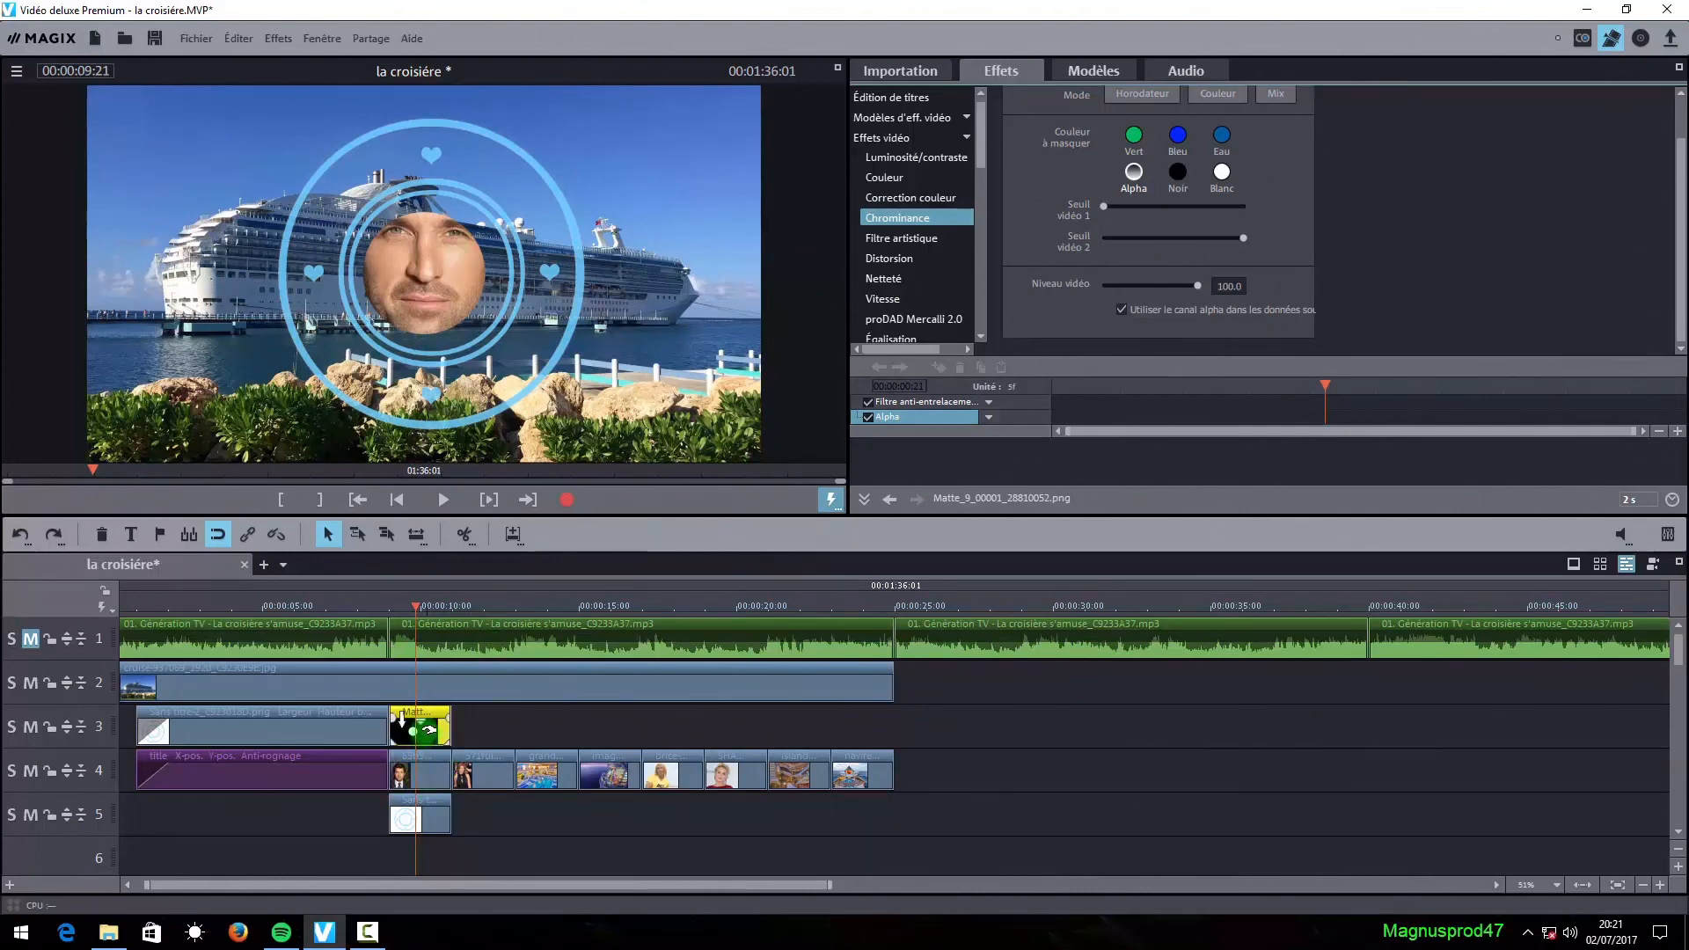
- Enlarge the matte on track 3 with Position / Taille to a zoom of 131 and check its fit inside the porthole in the maximized preview
{"action": "left_click", "coordinate": [905, 201]}
{"action": "left_click", "coordinate": [915, 138]}
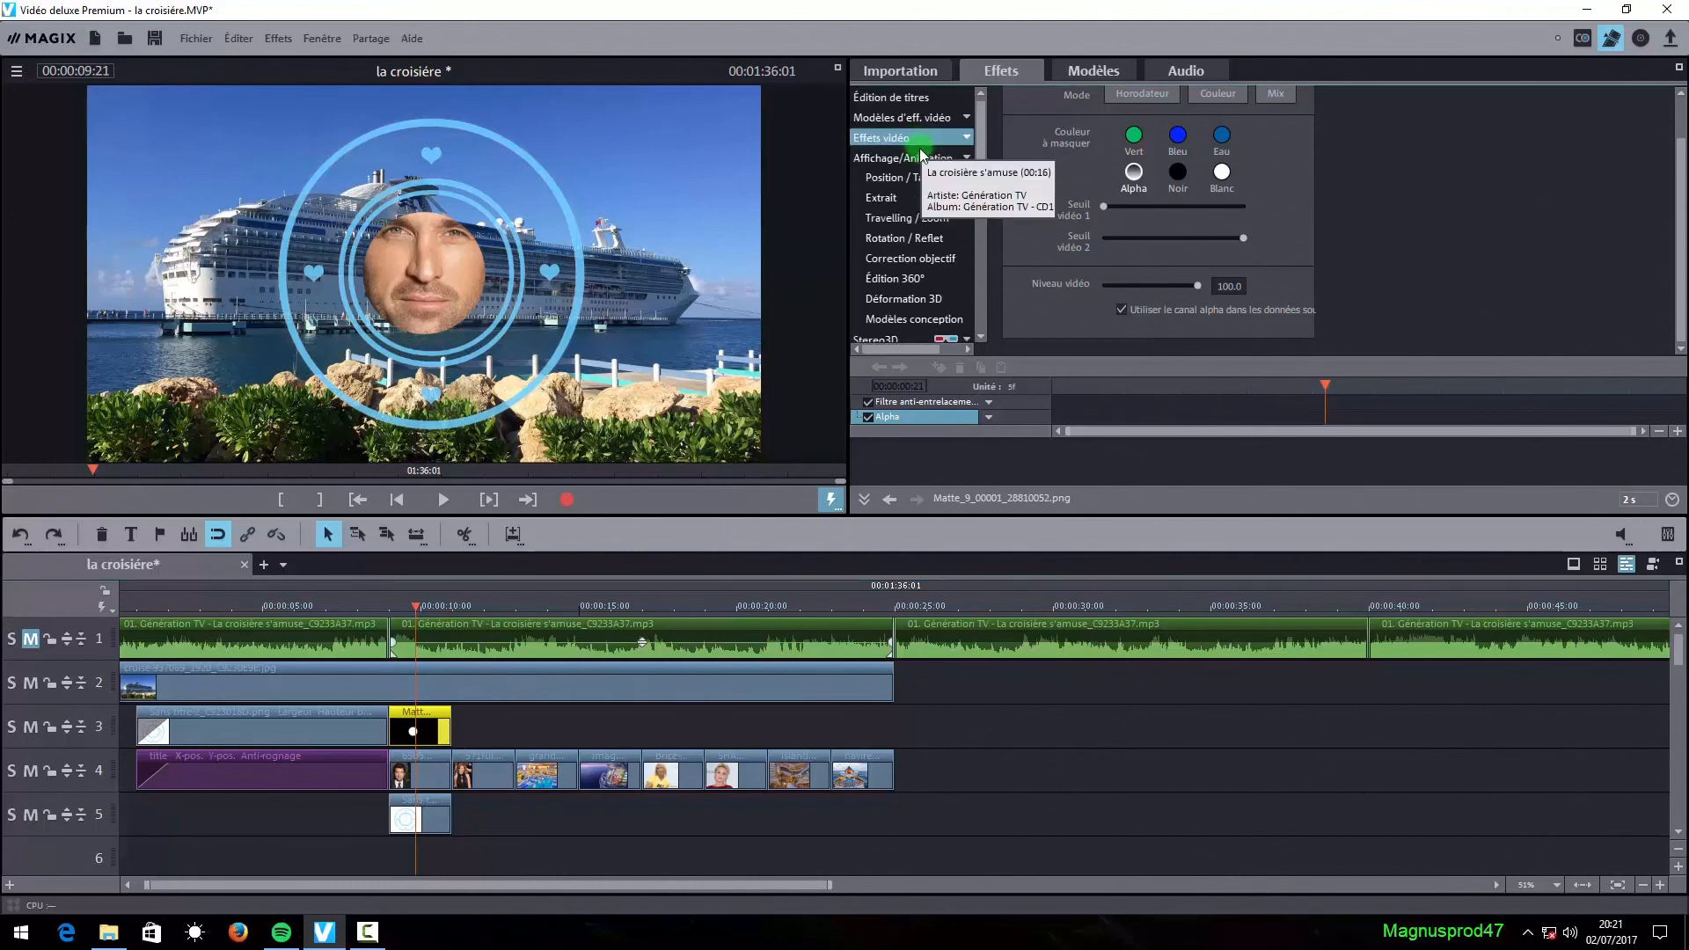
{"action": "left_click", "coordinate": [922, 162]}
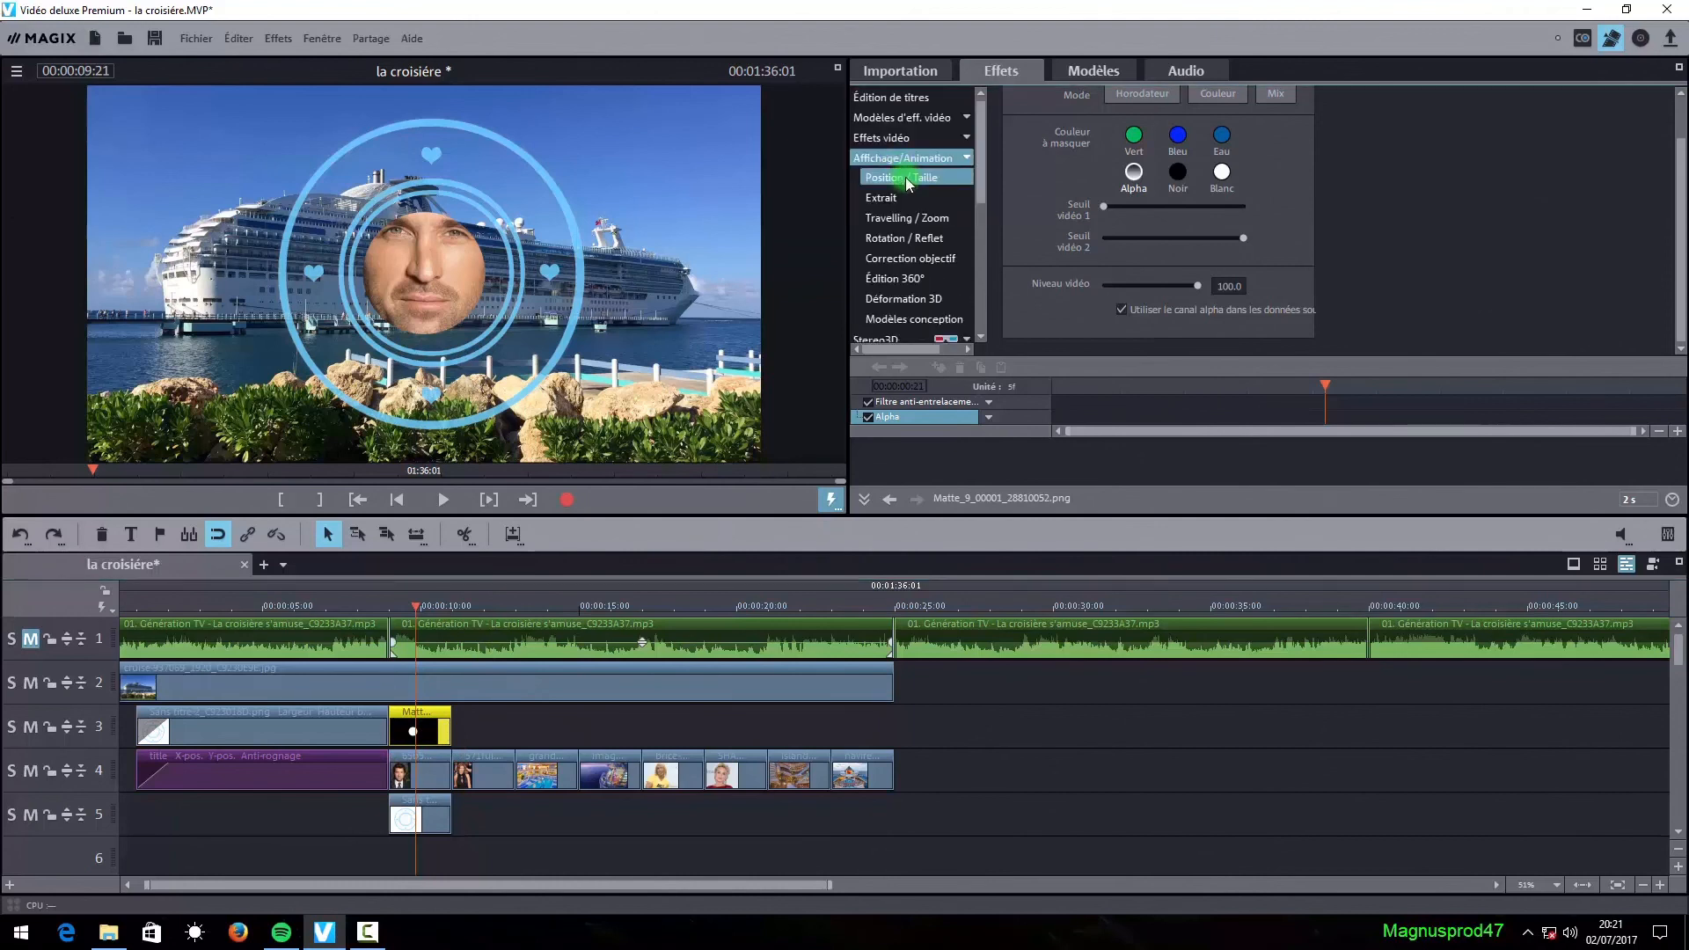
{"action": "left_click", "coordinate": [906, 177]}
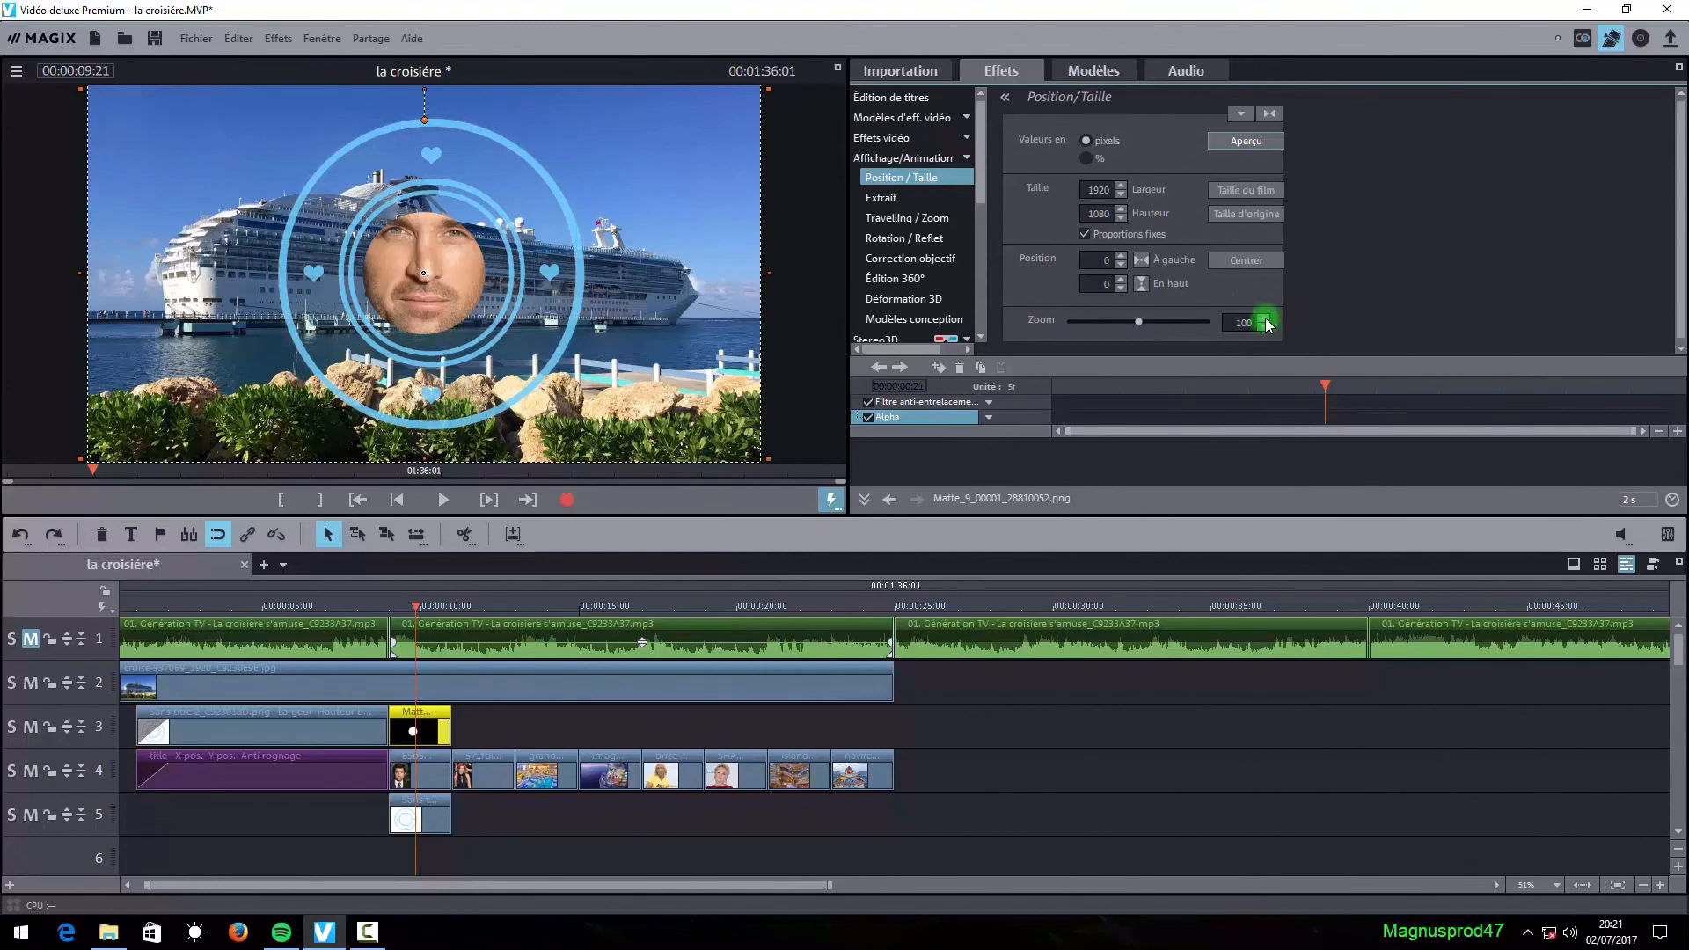
{"action": "left_click", "coordinate": [1265, 319]}
{"action": "left_click", "coordinate": [1264, 320]}
{"action": "left_click", "coordinate": [1265, 319]}
{"action": "left_click", "coordinate": [1265, 320]}
{"action": "left_click", "coordinate": [1264, 319]}
{"action": "left_click", "coordinate": [1265, 319]}
{"action": "left_click", "coordinate": [1265, 319]}
{"action": "left_click", "coordinate": [1265, 320]}
{"action": "left_click", "coordinate": [1264, 320]}
{"action": "left_click", "coordinate": [1265, 319]}
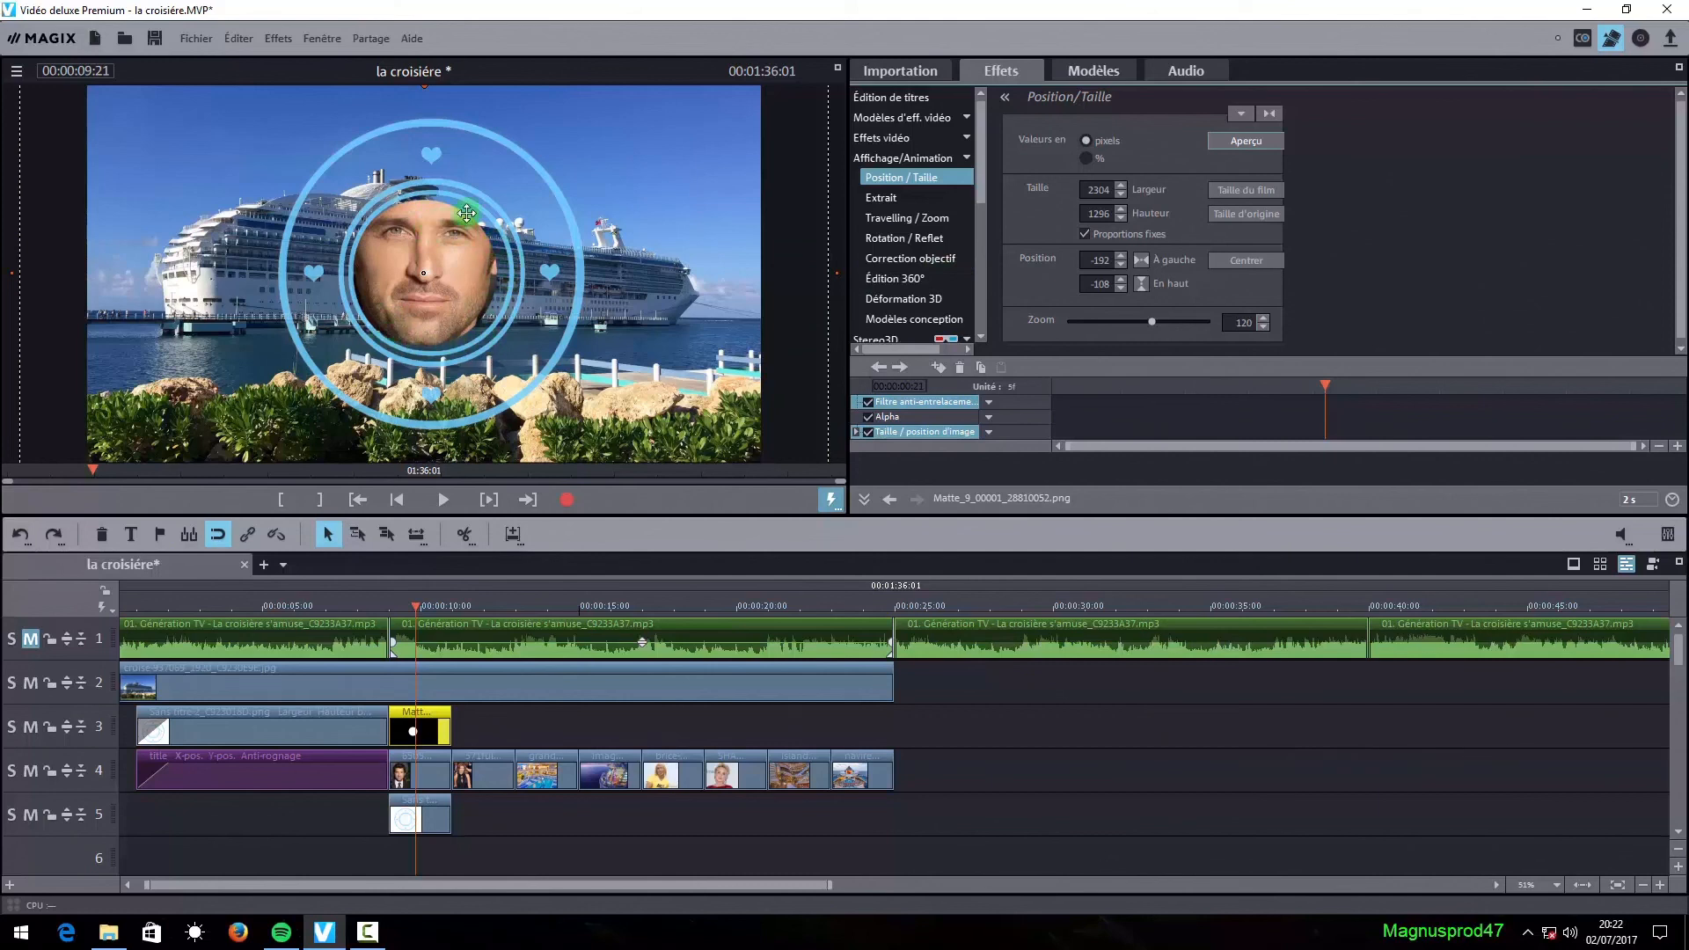
{"action": "left_click", "coordinate": [1265, 320]}
{"action": "left_click", "coordinate": [1264, 320]}
{"action": "left_click", "coordinate": [1265, 320]}
{"action": "left_click", "coordinate": [836, 69]}
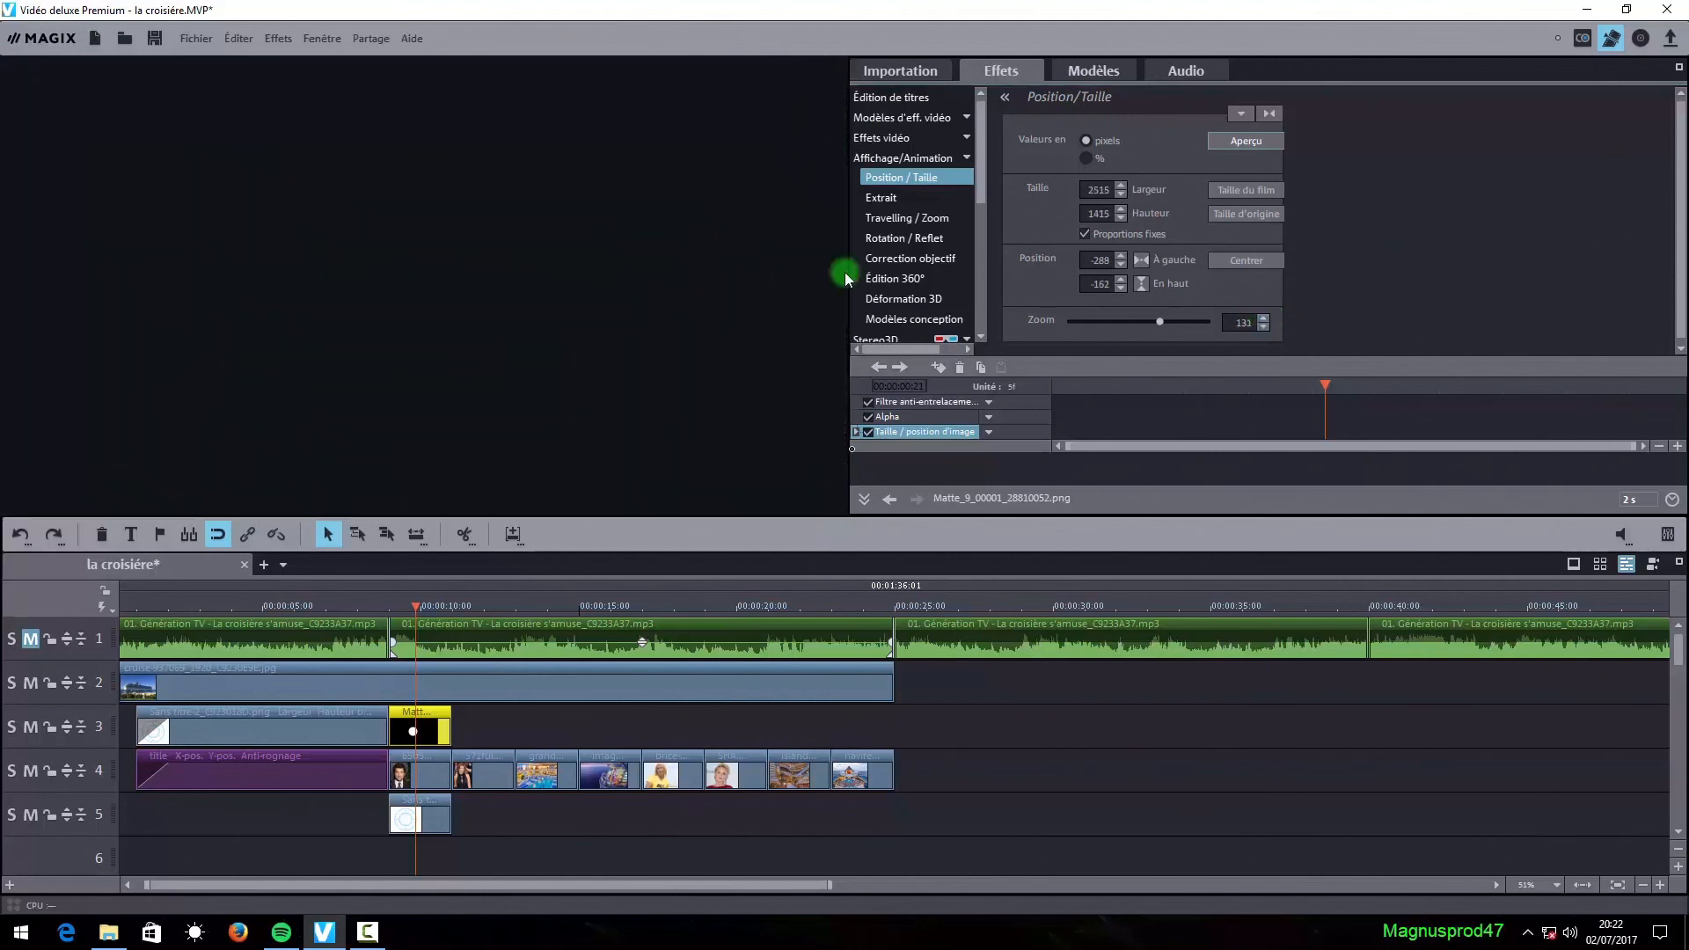
{"action": "left_click_drag", "start_coordinate": [848, 472], "coordinate": [850, 473]}
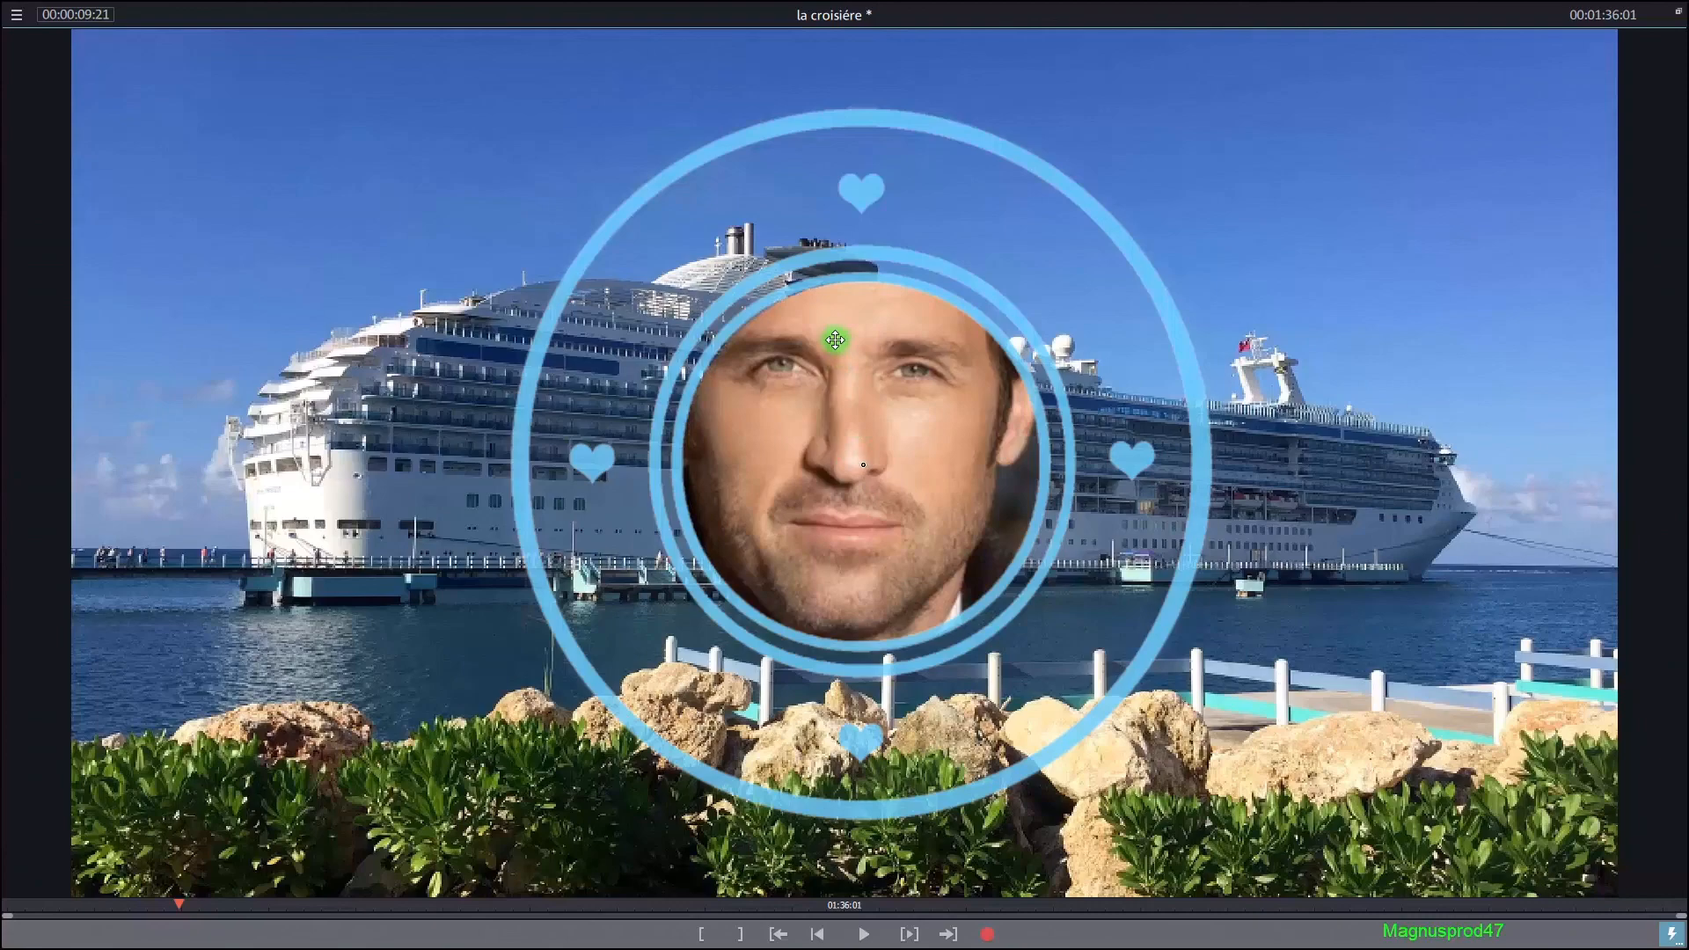
- Shrink the first portrait on track 4 to a zoom of 52 and check its framing inside the porthole in the maximized preview
{"action": "left_click", "coordinate": [1678, 14]}
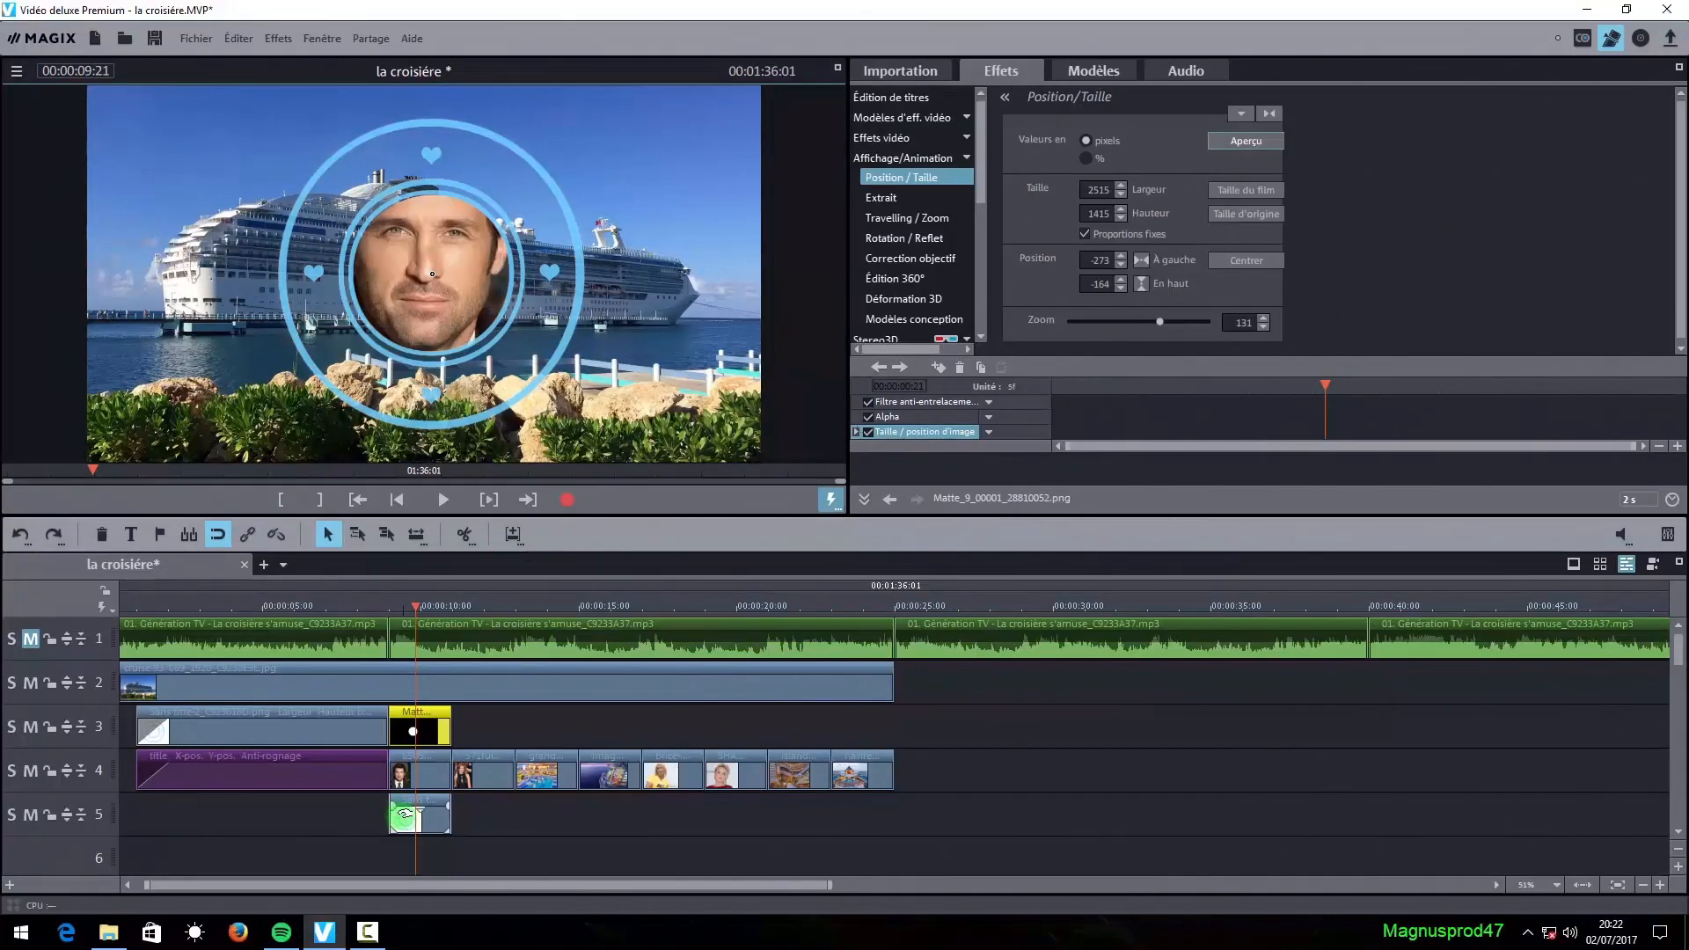
{"action": "left_click", "coordinate": [429, 777]}
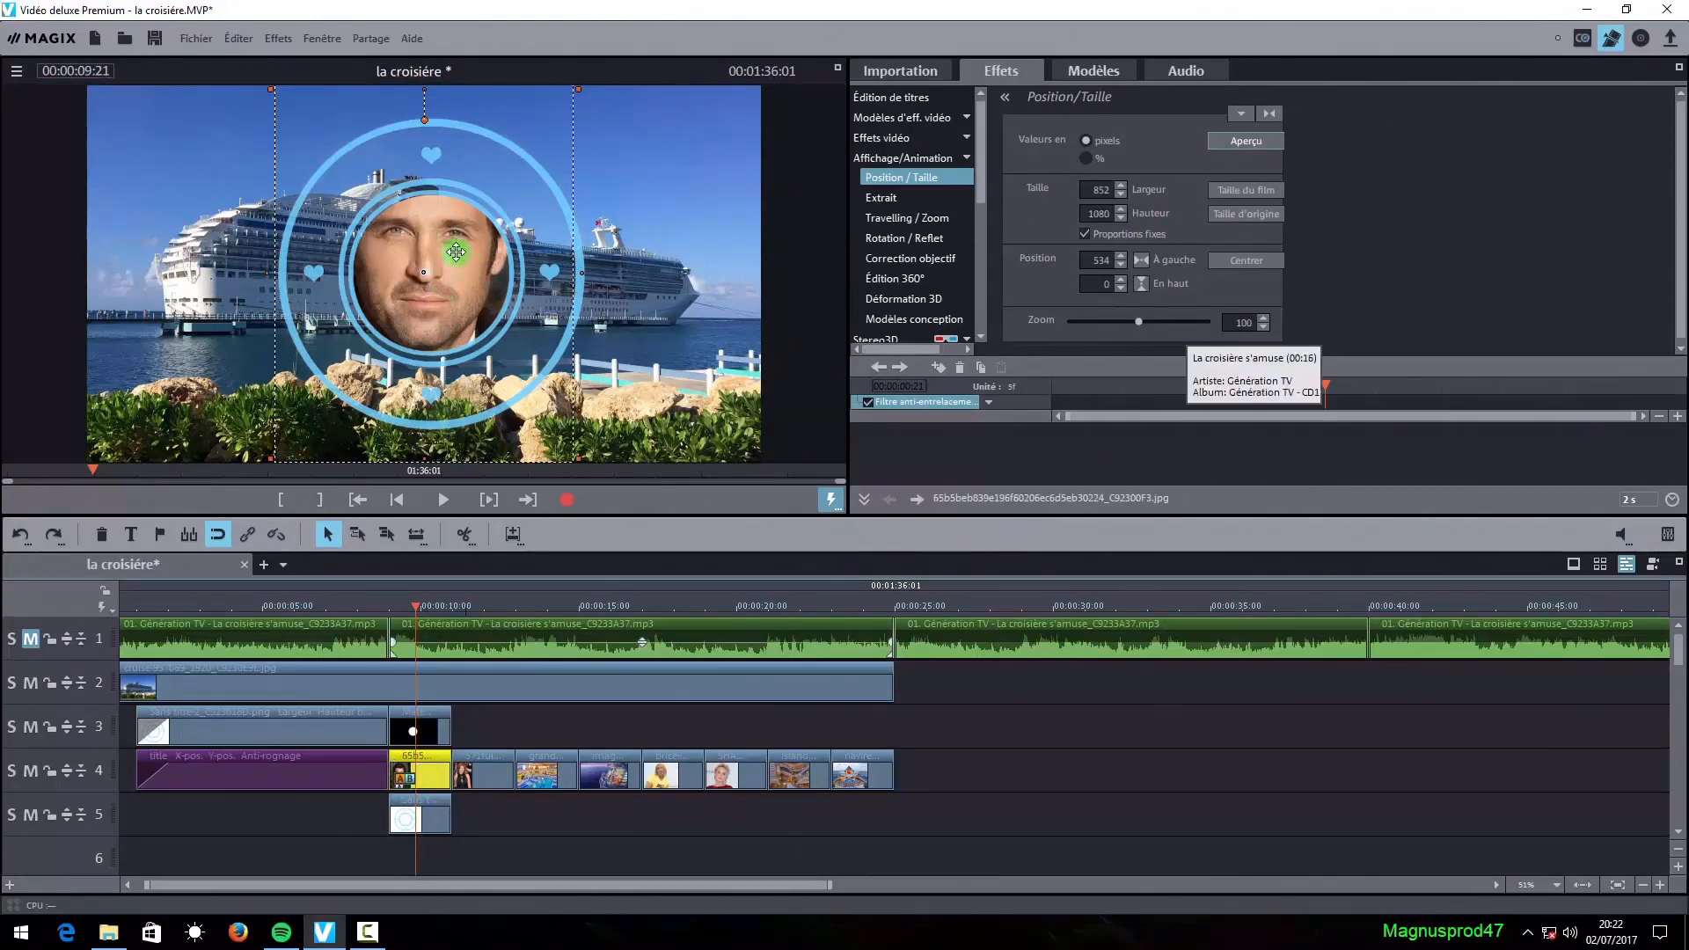
{"action": "left_click", "coordinate": [1264, 328]}
{"action": "left_click", "coordinate": [1264, 328]}
{"action": "left_click", "coordinate": [1265, 328]}
{"action": "left_click", "coordinate": [1265, 328]}
{"action": "left_click", "coordinate": [1265, 328]}
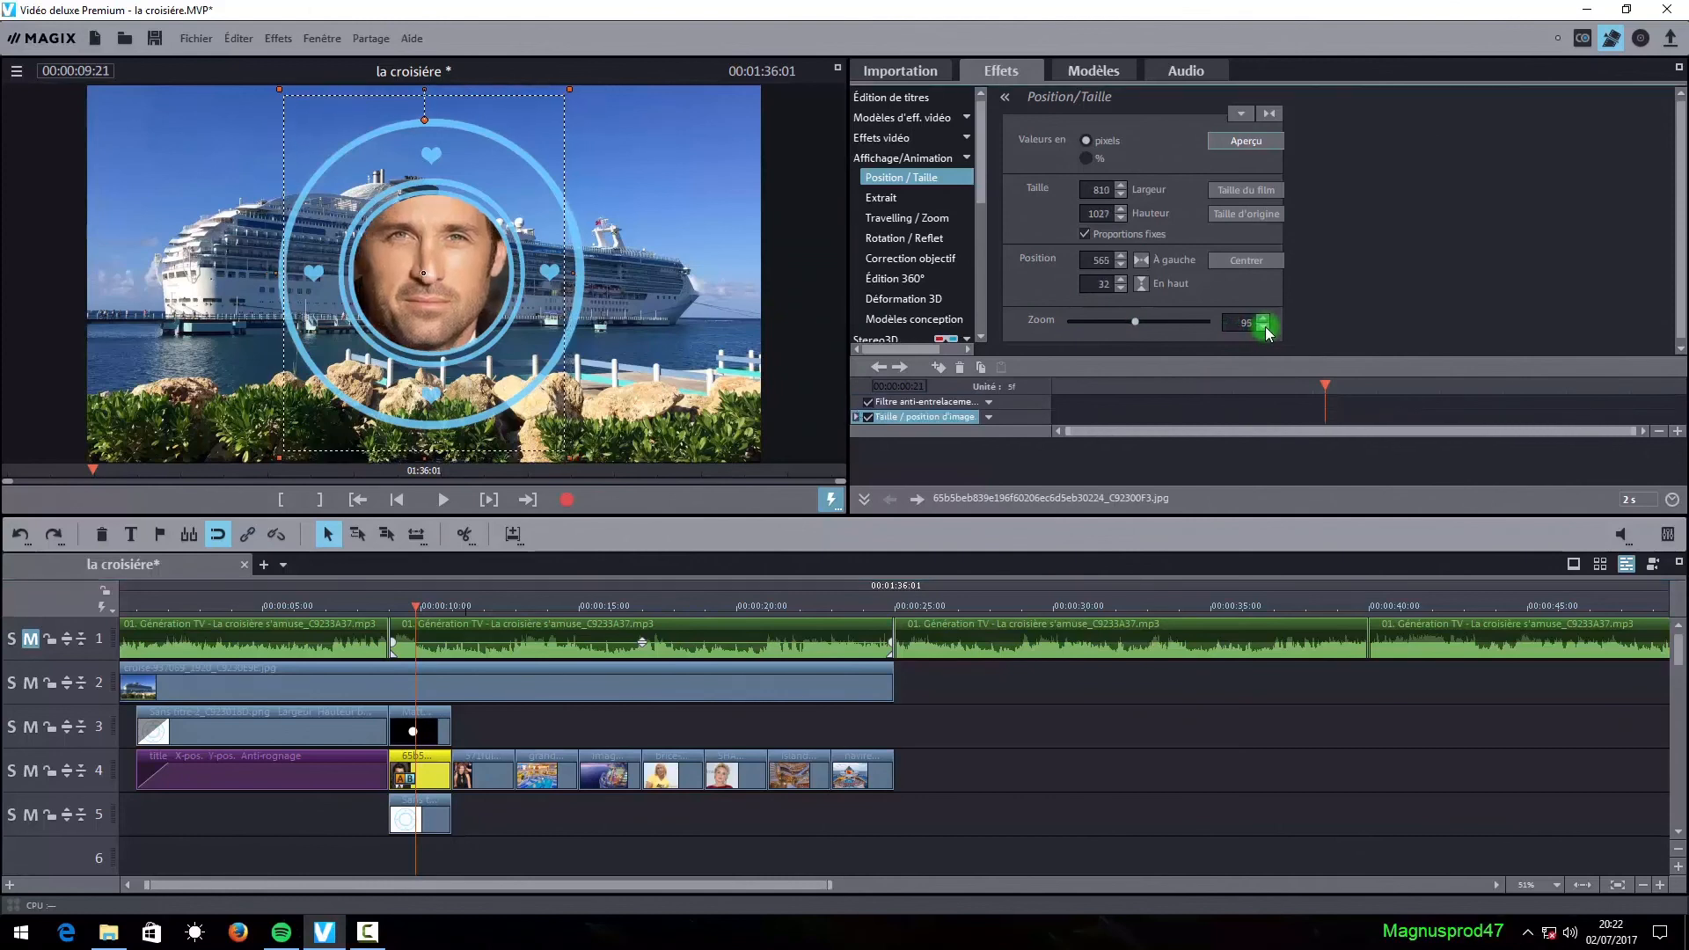
{"action": "left_click", "coordinate": [1264, 328]}
{"action": "left_click", "coordinate": [1265, 327]}
{"action": "left_click", "coordinate": [1265, 327]}
{"action": "left_click", "coordinate": [1266, 327]}
{"action": "left_click", "coordinate": [1266, 327]}
{"action": "left_click", "coordinate": [1266, 327]}
{"action": "left_click", "coordinate": [1266, 327]}
{"action": "left_click", "coordinate": [1266, 327]}
{"action": "left_click", "coordinate": [1265, 327]}
{"action": "left_click", "coordinate": [1266, 327]}
{"action": "left_click", "coordinate": [1266, 327]}
{"action": "left_click", "coordinate": [1265, 328]}
{"action": "left_click", "coordinate": [1265, 327]}
{"action": "left_click", "coordinate": [1265, 327]}
{"action": "left_click", "coordinate": [1265, 328]}
{"action": "left_click", "coordinate": [1266, 327]}
{"action": "left_click", "coordinate": [1266, 327]}
{"action": "left_click", "coordinate": [1265, 327]}
{"action": "left_click", "coordinate": [1266, 328]}
{"action": "left_click", "coordinate": [1265, 328]}
{"action": "left_click", "coordinate": [1265, 327]}
{"action": "left_click", "coordinate": [1265, 327]}
{"action": "left_click", "coordinate": [1265, 327]}
{"action": "left_click", "coordinate": [1265, 327]}
{"action": "left_click", "coordinate": [1265, 327]}
{"action": "left_click", "coordinate": [1265, 328]}
{"action": "left_click", "coordinate": [1265, 327]}
{"action": "left_click", "coordinate": [1265, 327]}
{"action": "left_click", "coordinate": [1265, 327]}
{"action": "left_click", "coordinate": [1266, 327]}
{"action": "left_click", "coordinate": [1266, 328]}
{"action": "left_click", "coordinate": [1266, 327]}
{"action": "left_click", "coordinate": [1266, 328]}
{"action": "left_click", "coordinate": [1266, 327]}
{"action": "left_click", "coordinate": [1266, 327]}
{"action": "left_click", "coordinate": [1266, 327]}
{"action": "left_click", "coordinate": [1266, 327]}
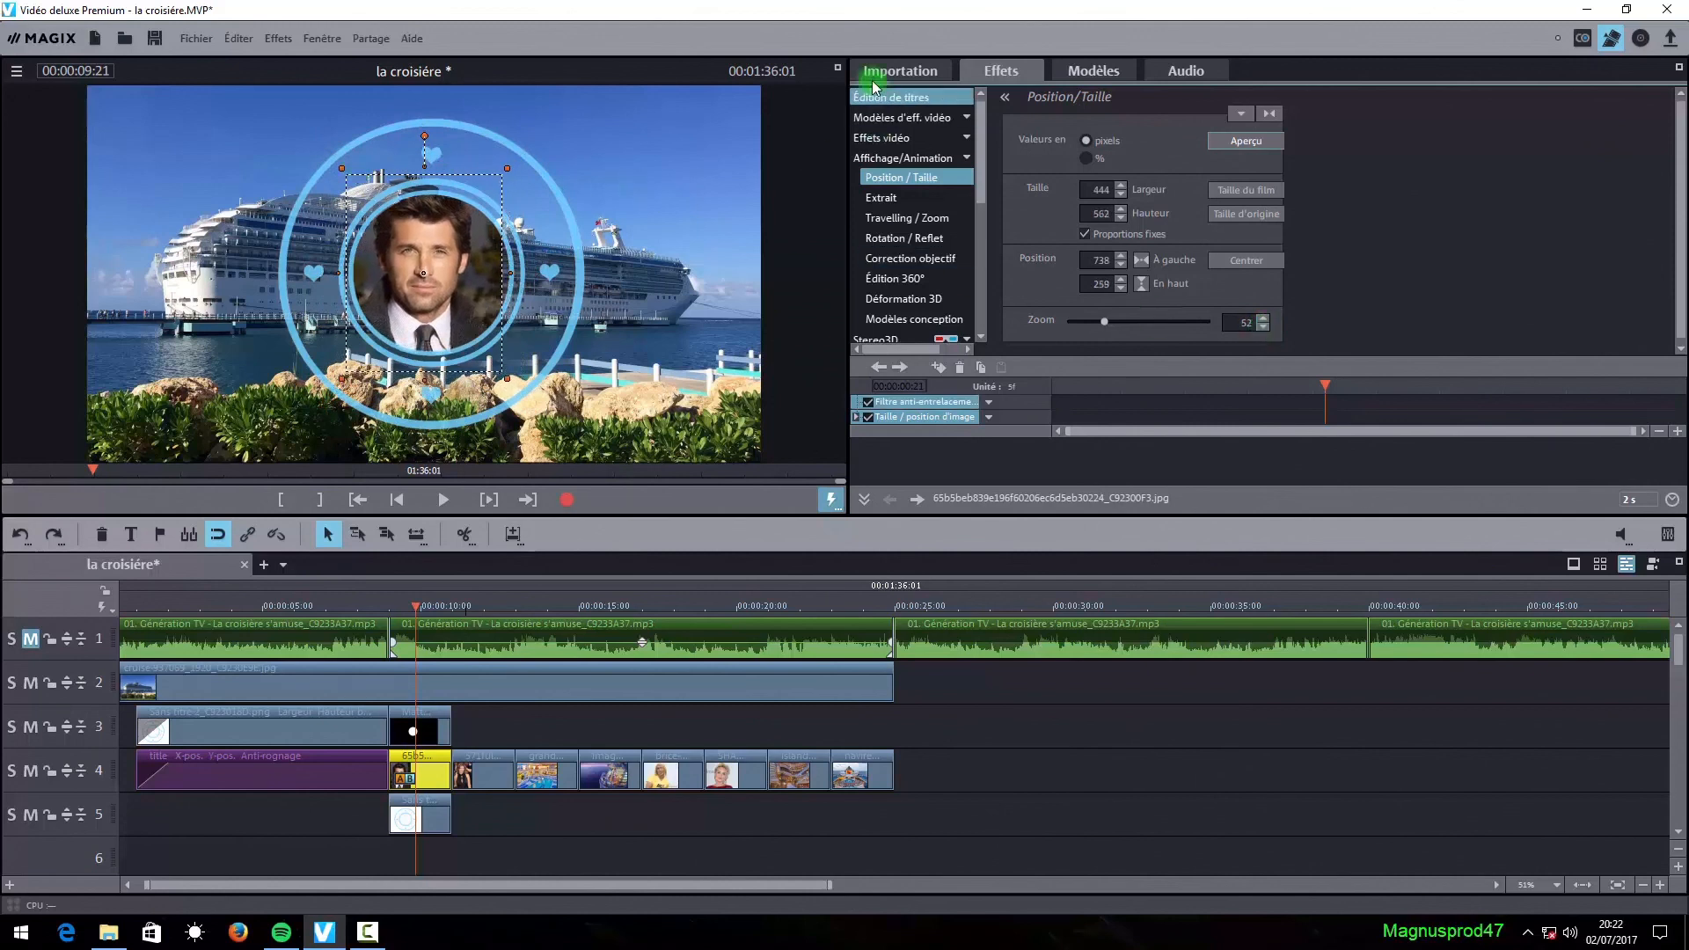
{"action": "left_click", "coordinate": [837, 69]}
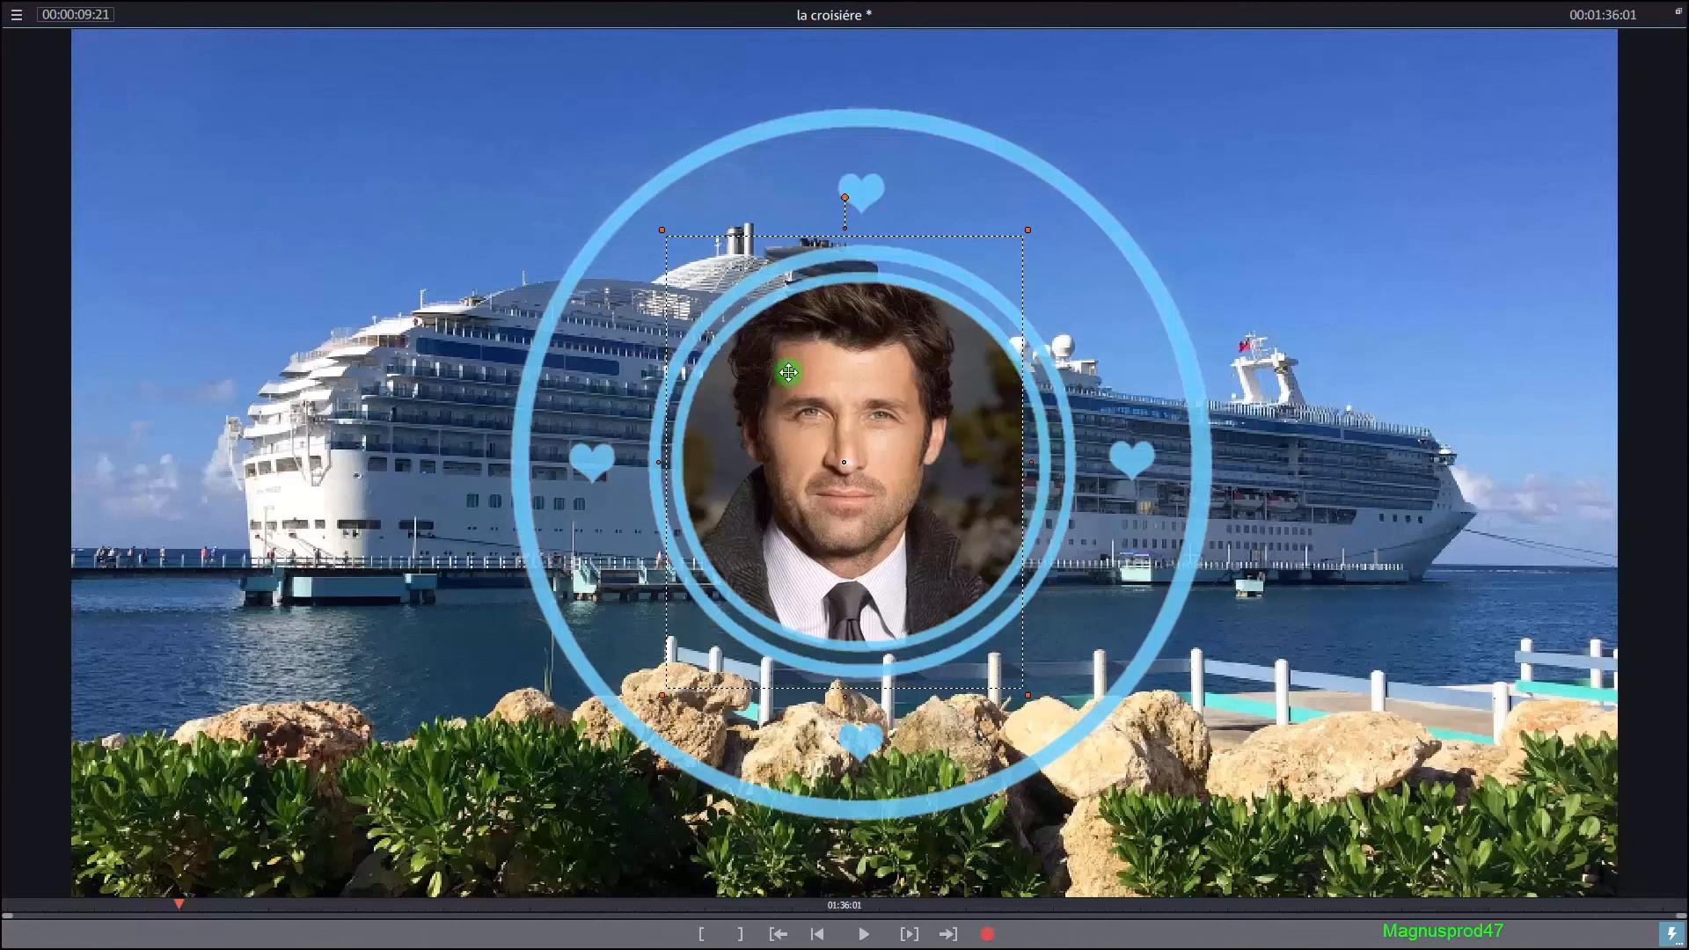
{"action": "left_click", "coordinate": [1678, 12]}
- Set the first portrait's zoom to 56, move it to position 738, 264, and check the framing in the maximized preview
{"action": "left_click", "coordinate": [1263, 320]}
{"action": "left_click", "coordinate": [1263, 320]}
{"action": "left_click", "coordinate": [1263, 320]}
{"action": "left_click", "coordinate": [1263, 320]}
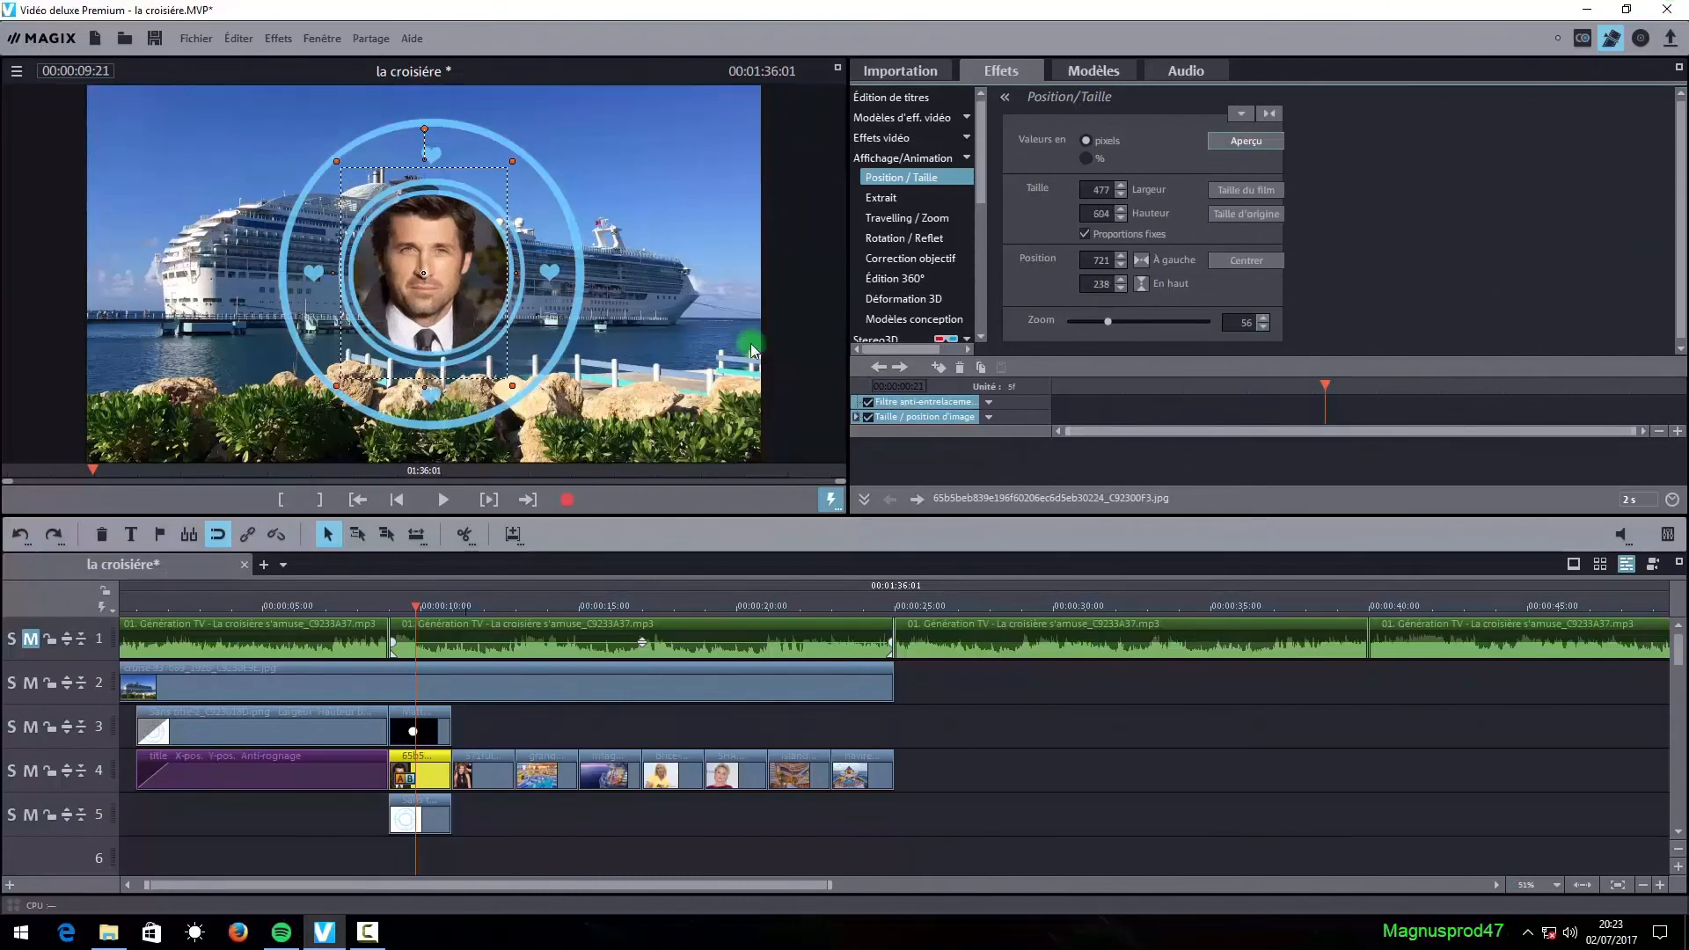
{"action": "left_click_drag", "start_coordinate": [438, 285], "coordinate": [451, 287]}
{"action": "left_click", "coordinate": [451, 287]}
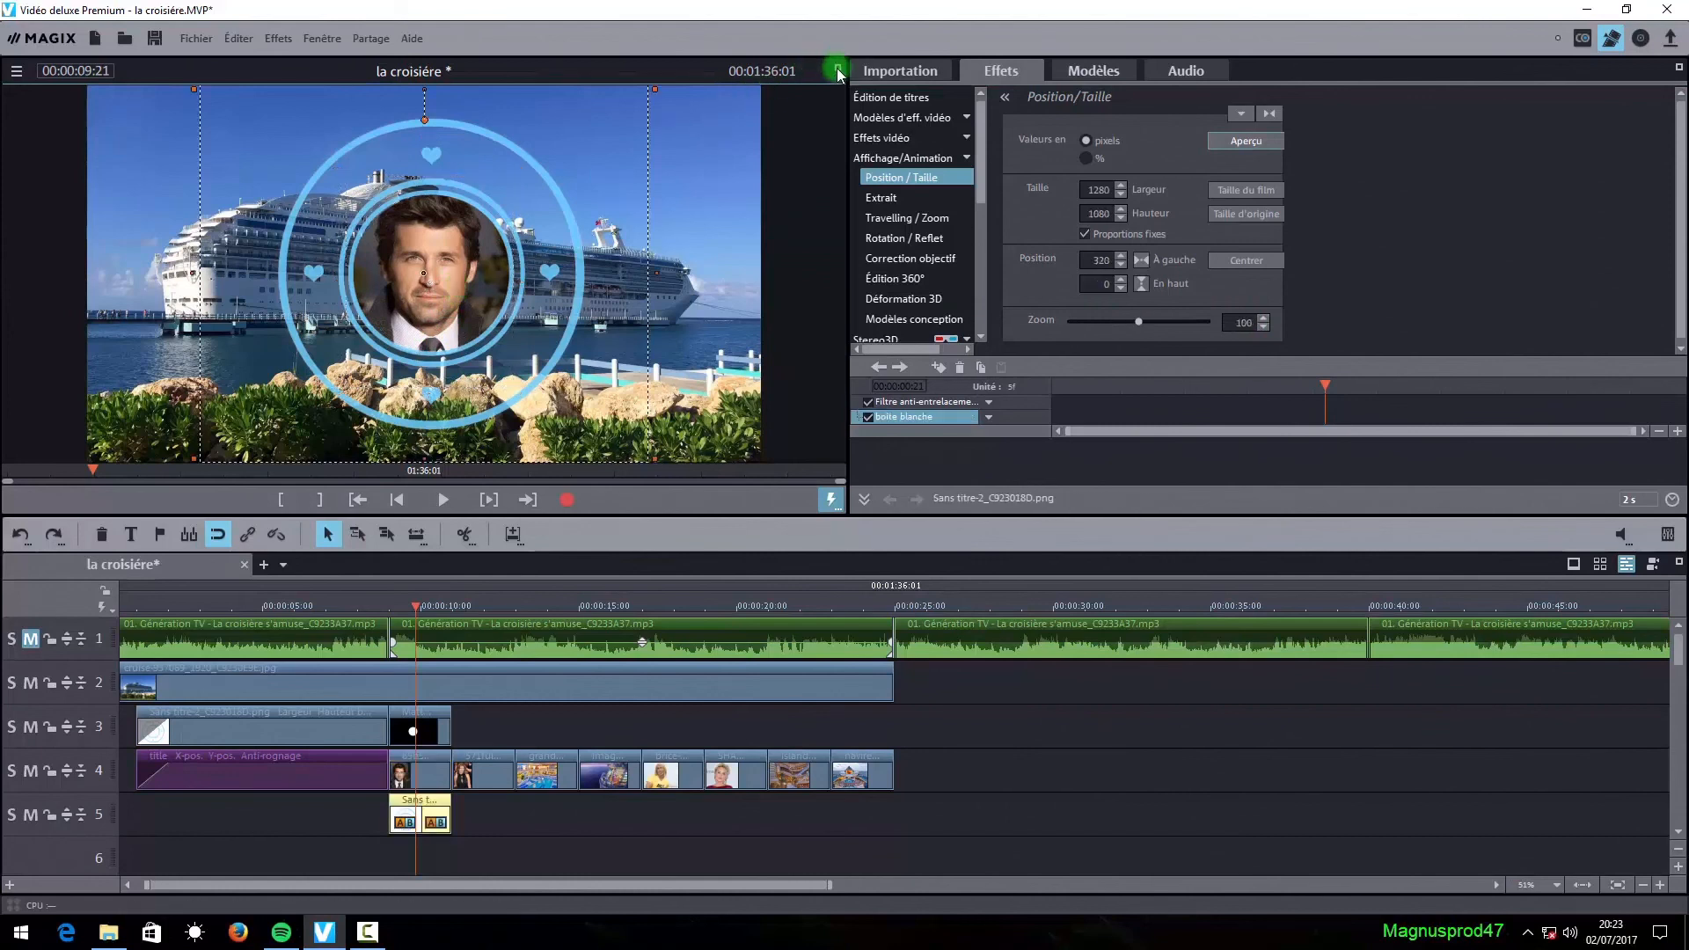
{"action": "left_click", "coordinate": [404, 766]}
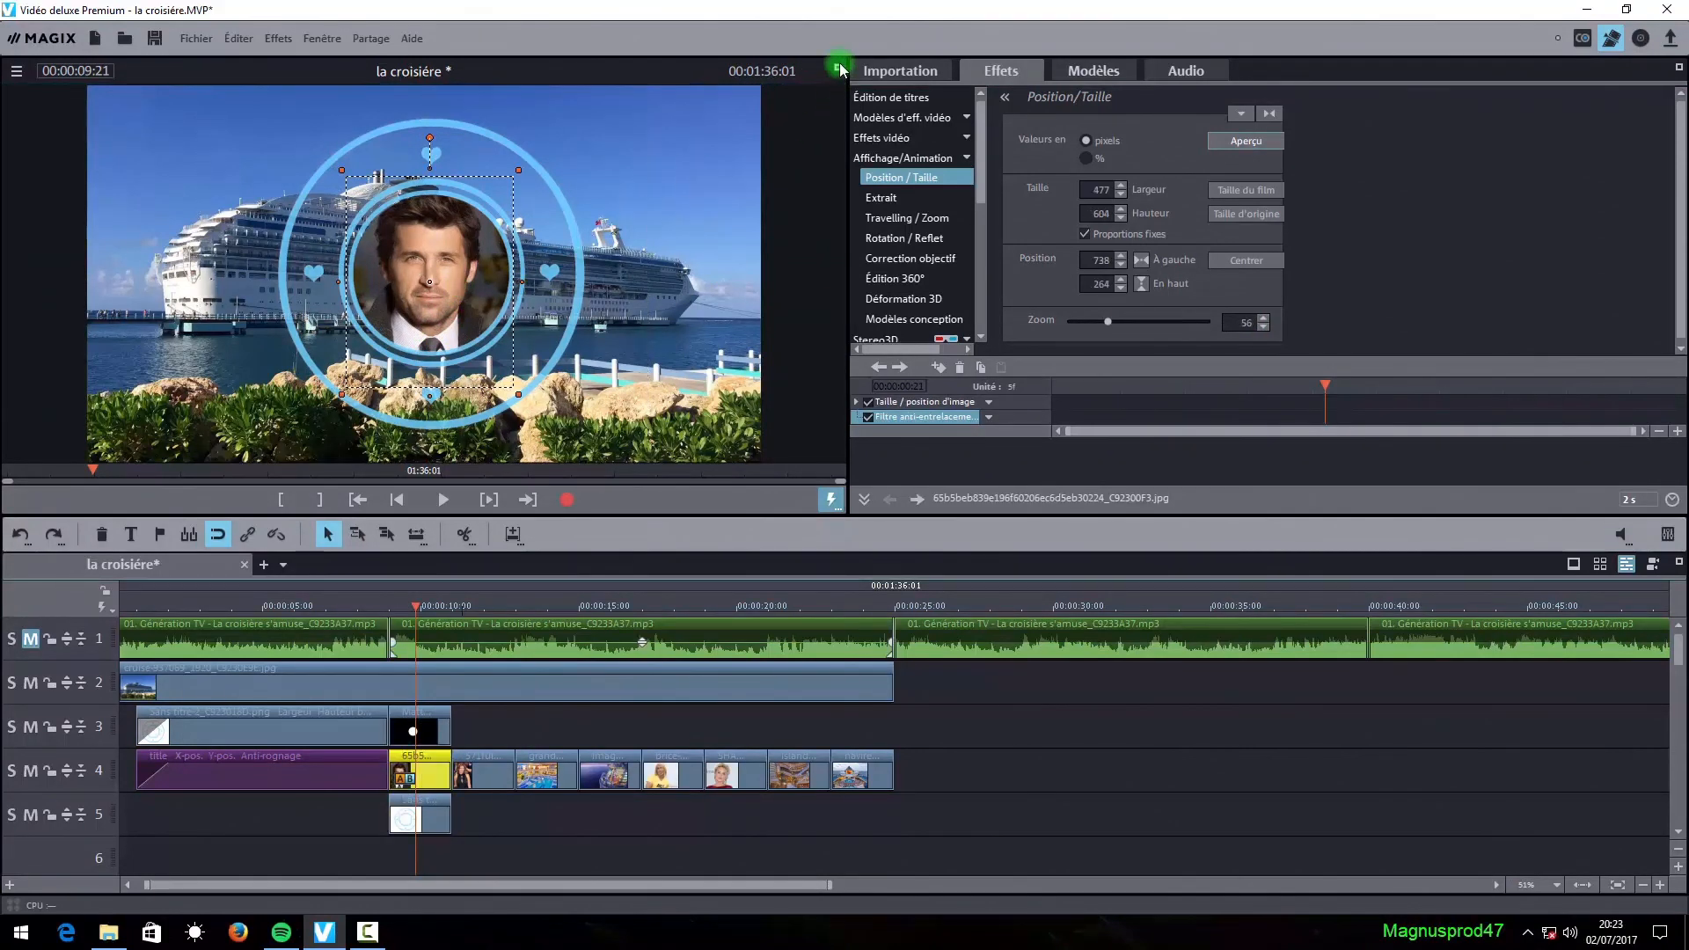
{"action": "left_click", "coordinate": [837, 67]}
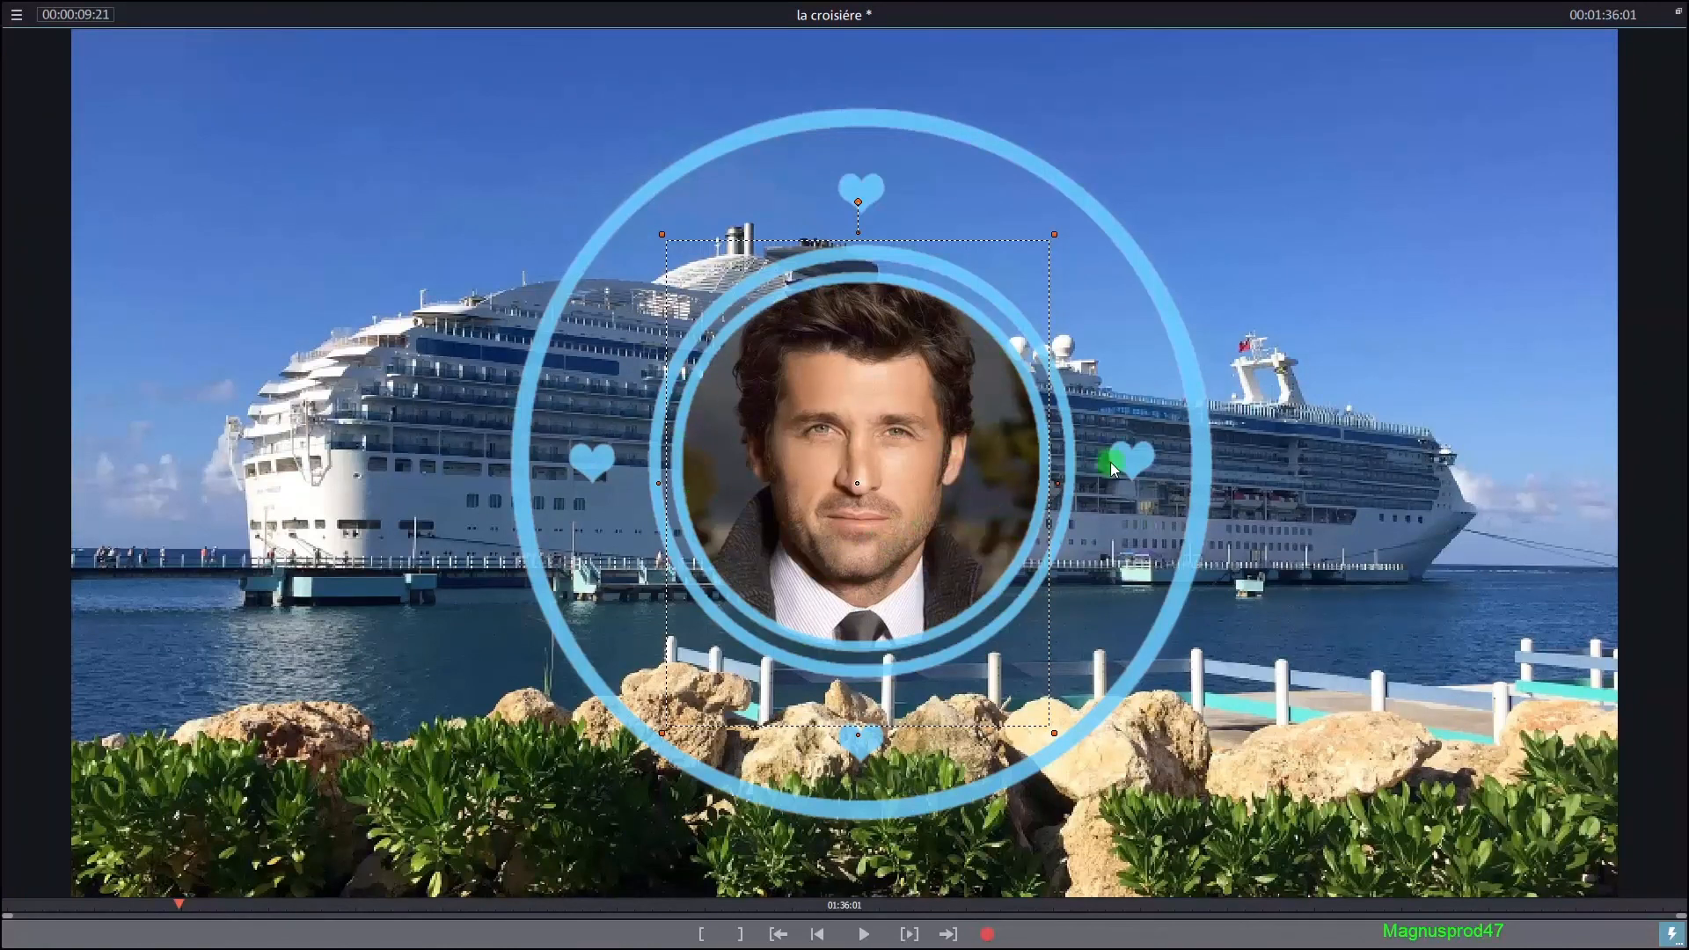
{"action": "left_click", "coordinate": [1677, 14]}
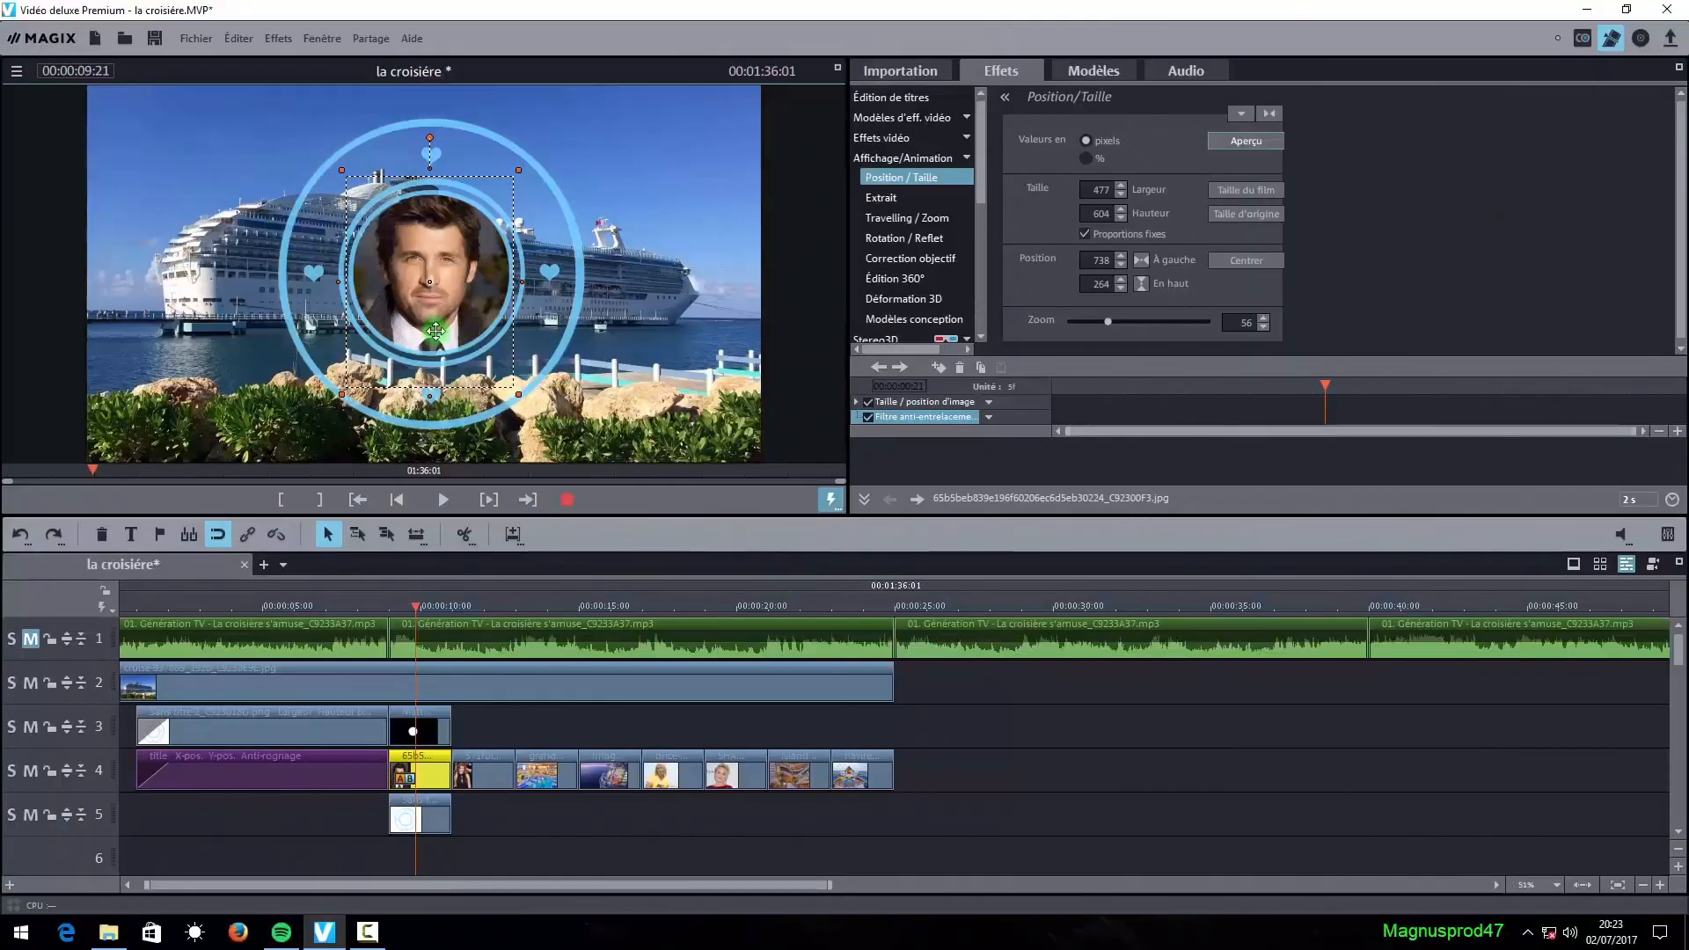
{"action": "left_click", "coordinate": [529, 820]}
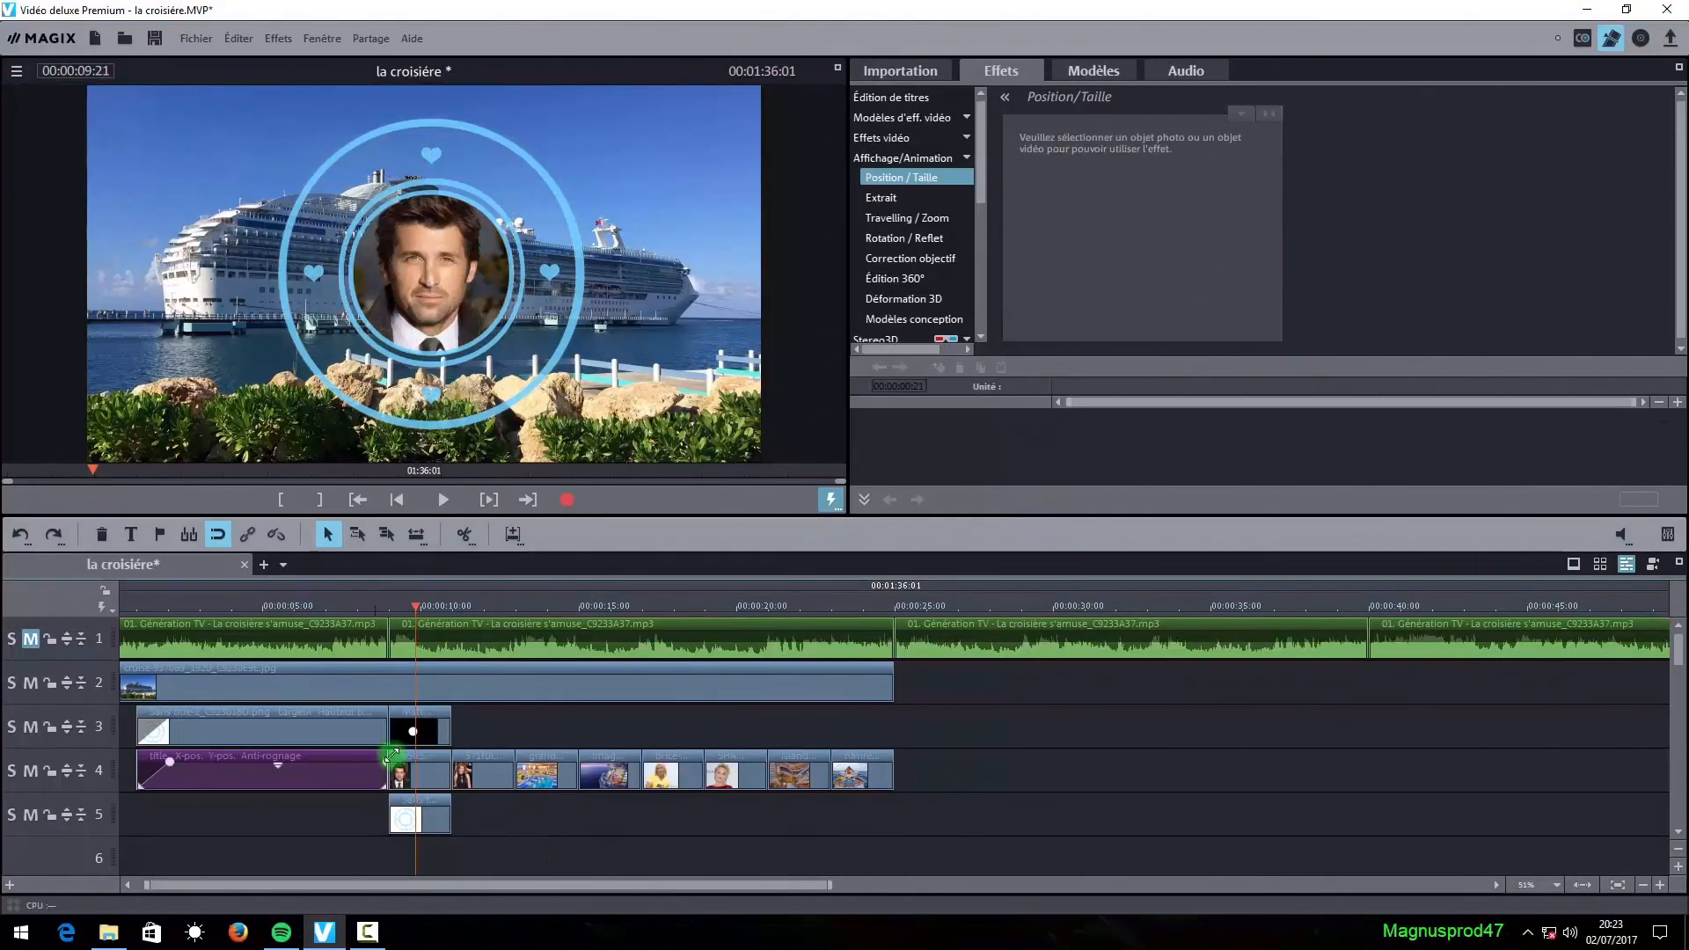
- Copy the matte clip on track 3 and paste it on that track at 00:00:11:00 and 00:00:13:00
{"action": "left_click", "coordinate": [452, 607]}
{"action": "left_click", "coordinate": [414, 728]}
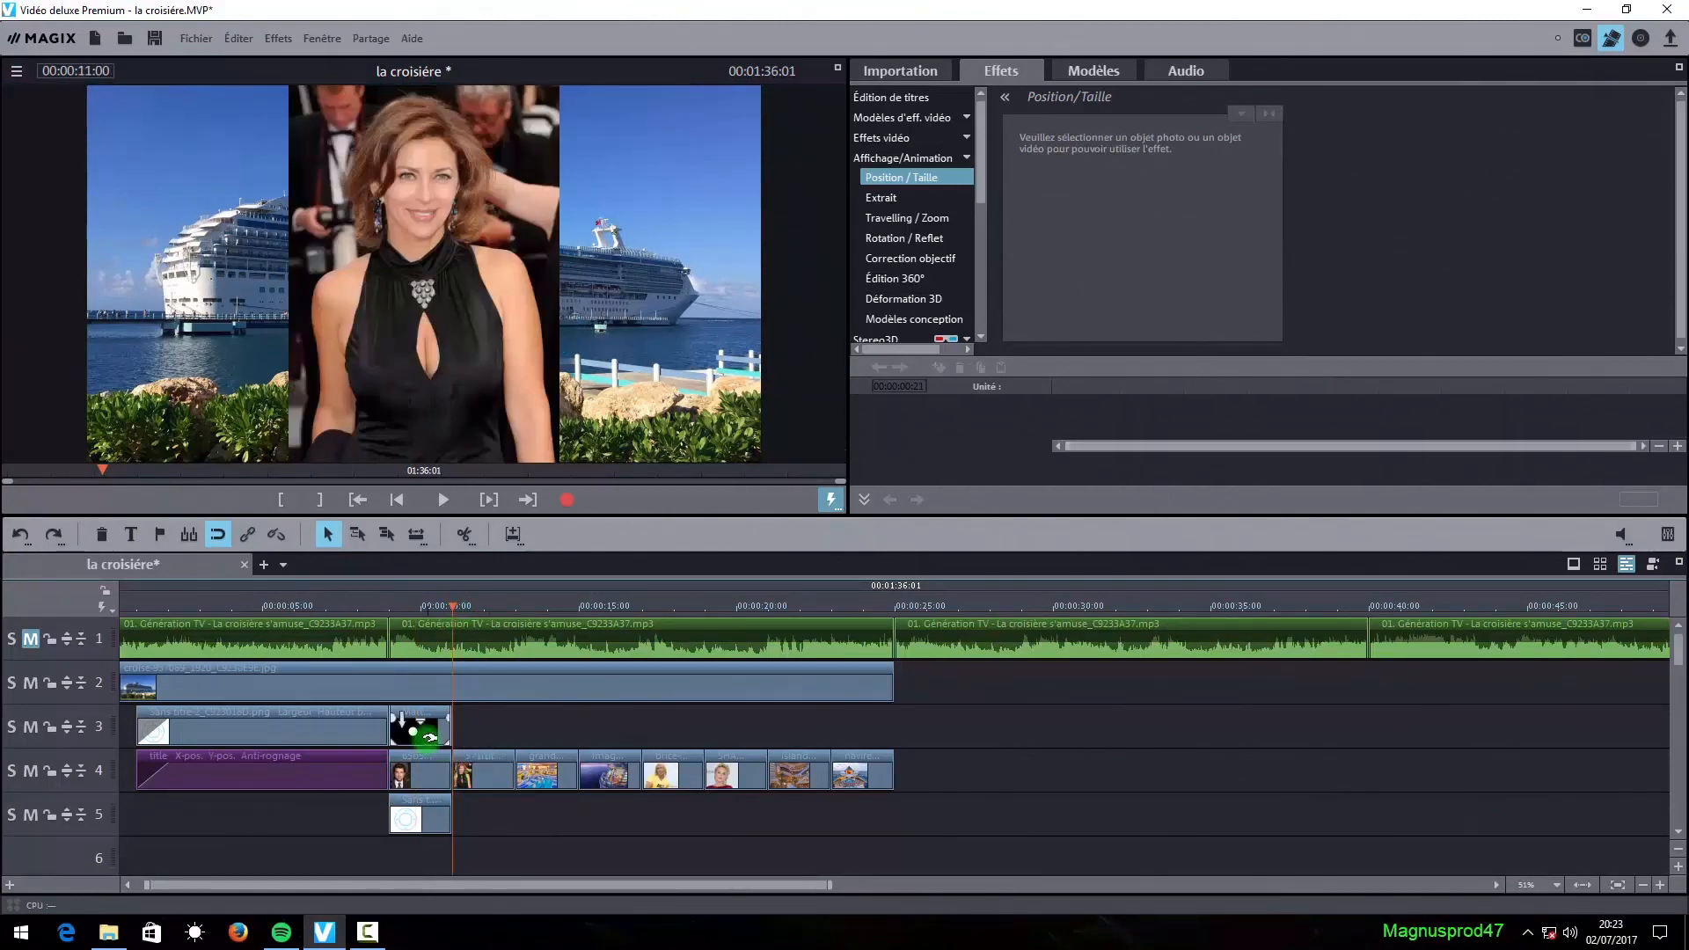
{"action": "right_click", "coordinate": [432, 739]}
{"action": "left_click", "coordinate": [510, 655]}
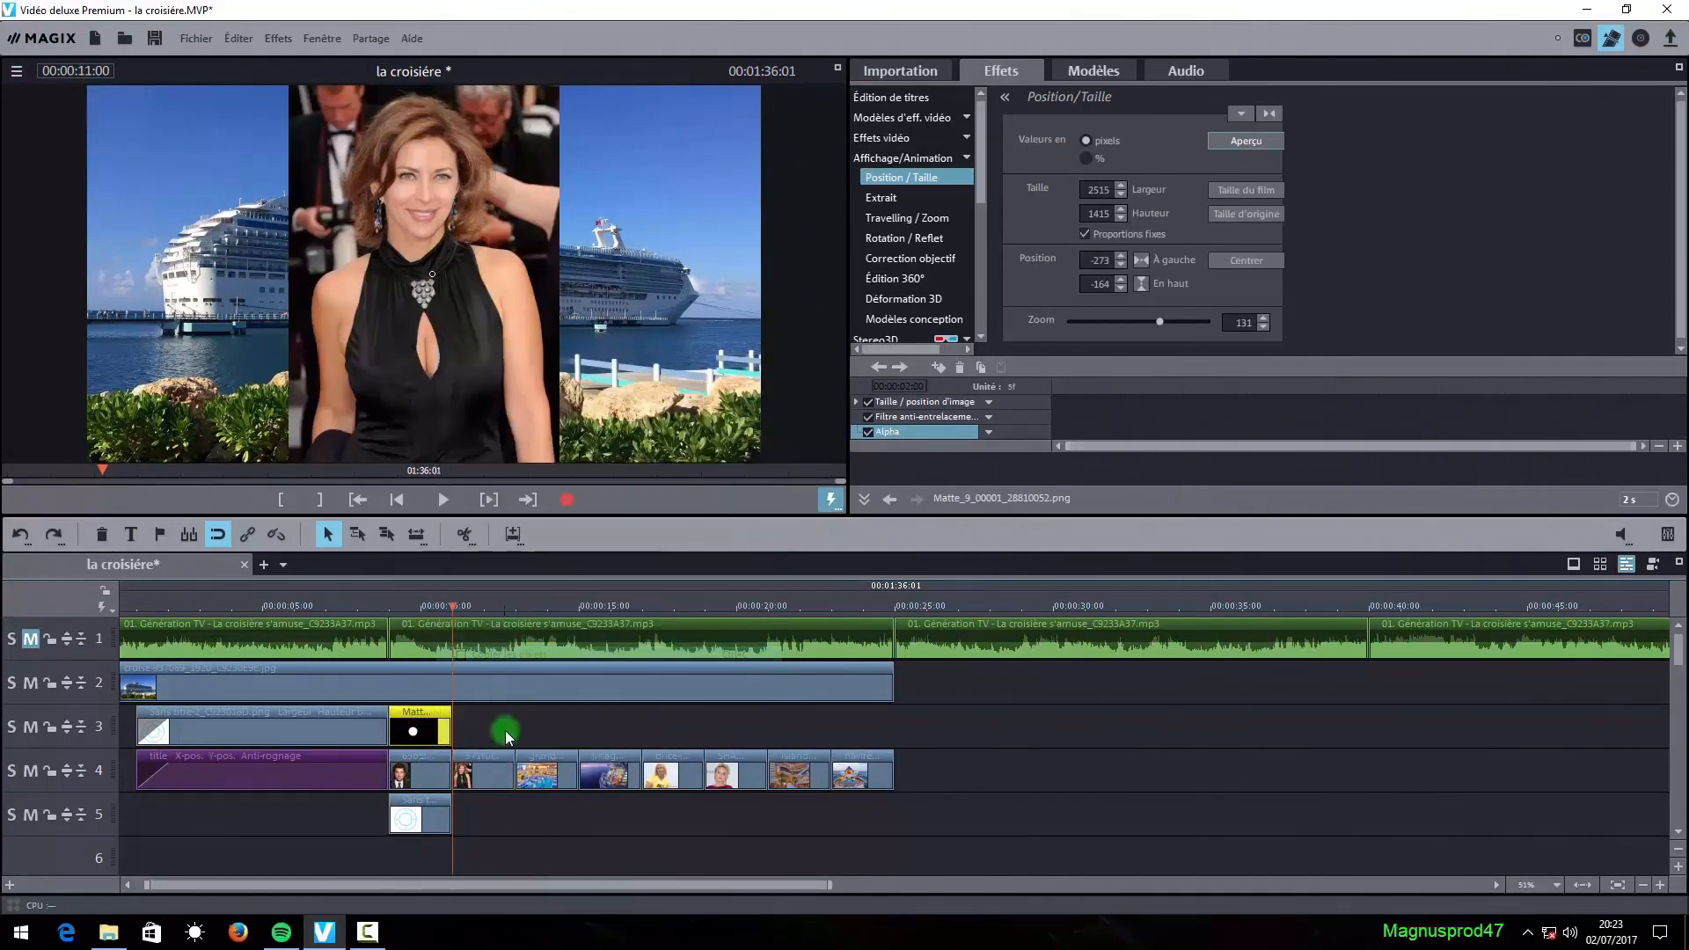
{"action": "right_click", "coordinate": [521, 741]}
{"action": "left_click", "coordinate": [571, 748]}
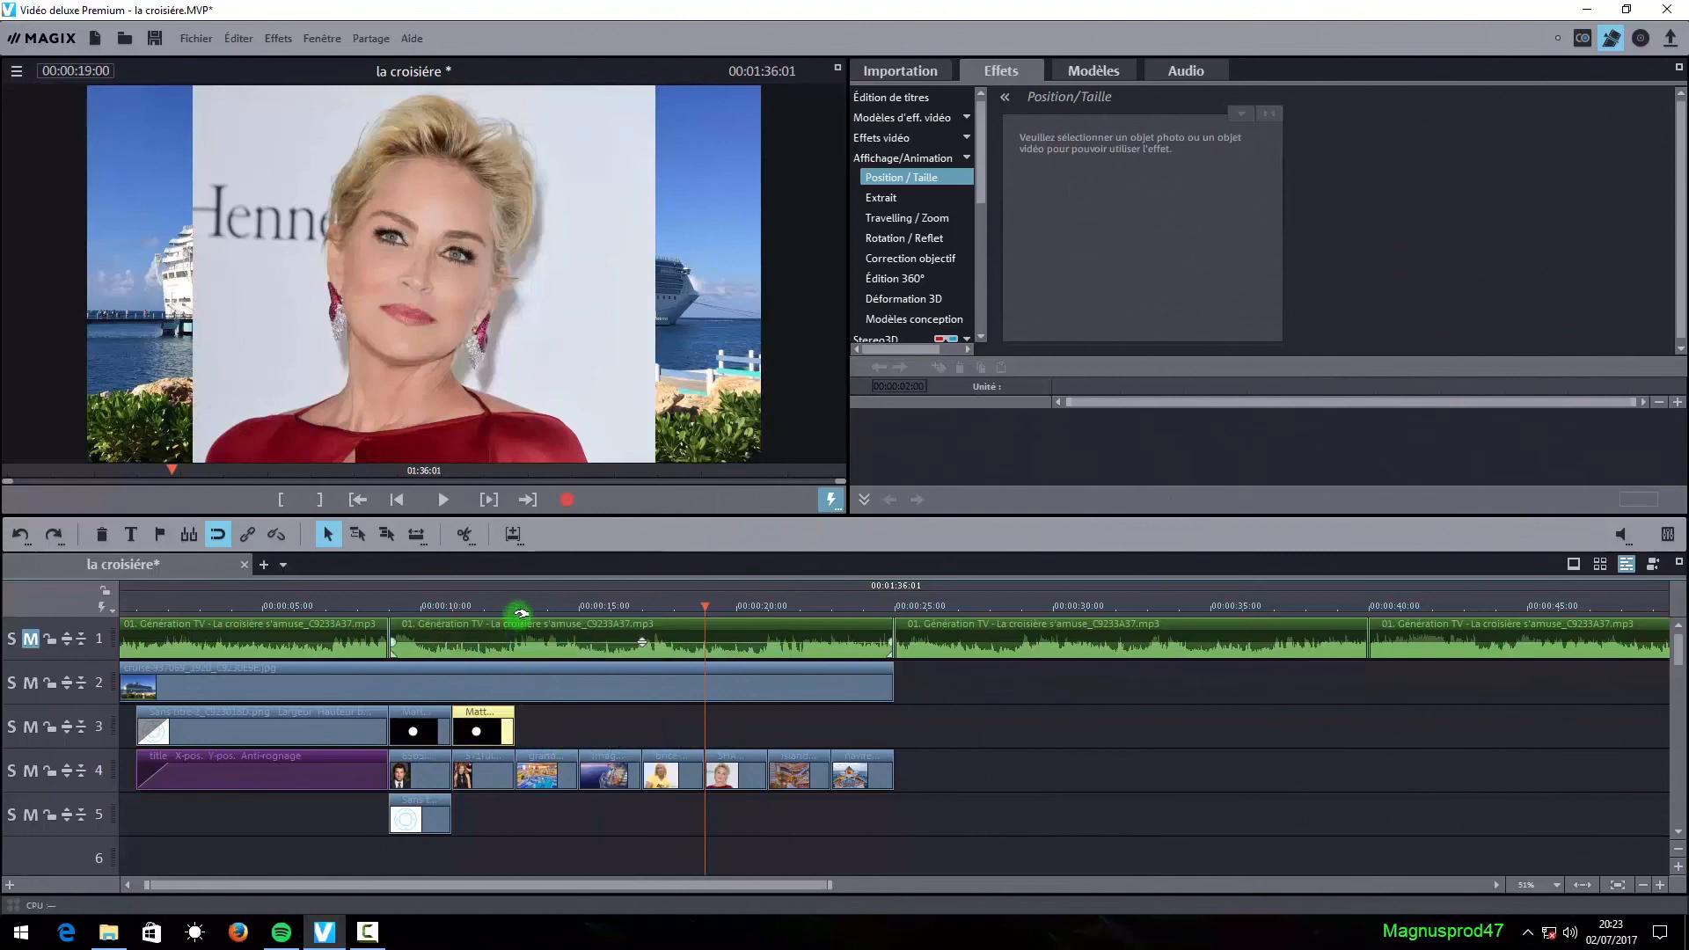
{"action": "left_click", "coordinate": [518, 608]}
{"action": "right_click", "coordinate": [549, 727]}
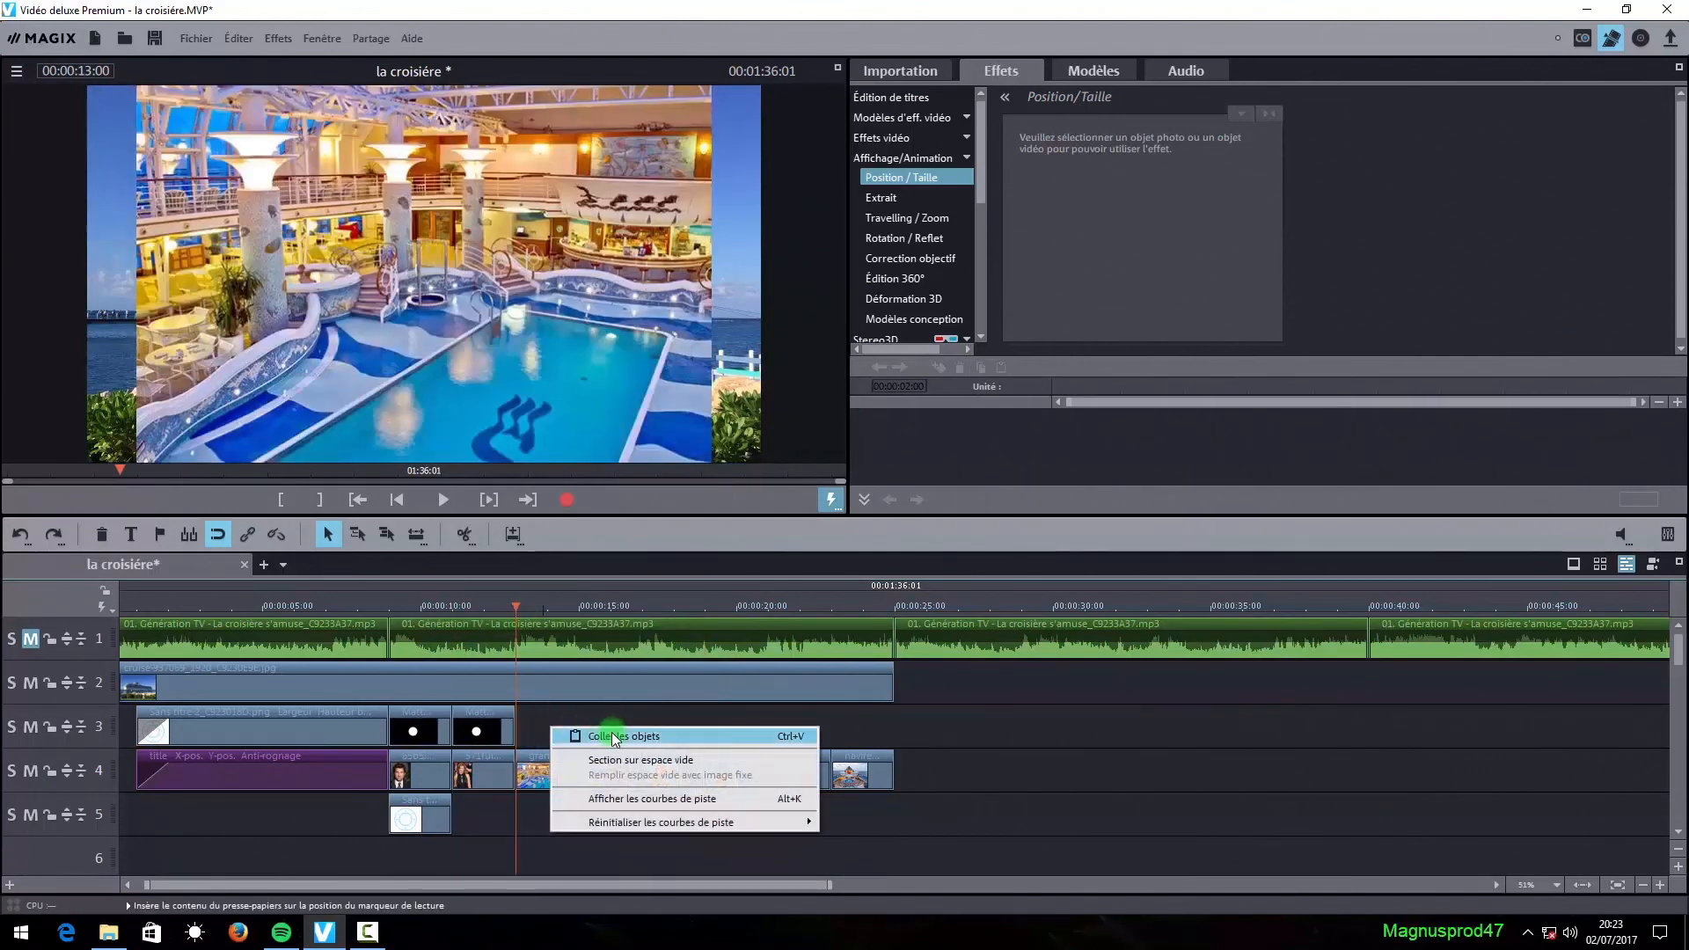
{"action": "left_click", "coordinate": [613, 736]}
- Copy the three matte clips on track 3 together and paste them at 00:00:15:00
{"action": "left_click_drag", "start_coordinate": [595, 730], "coordinate": [404, 736]}
{"action": "right_click", "coordinate": [419, 733]}
{"action": "left_click", "coordinate": [501, 646]}
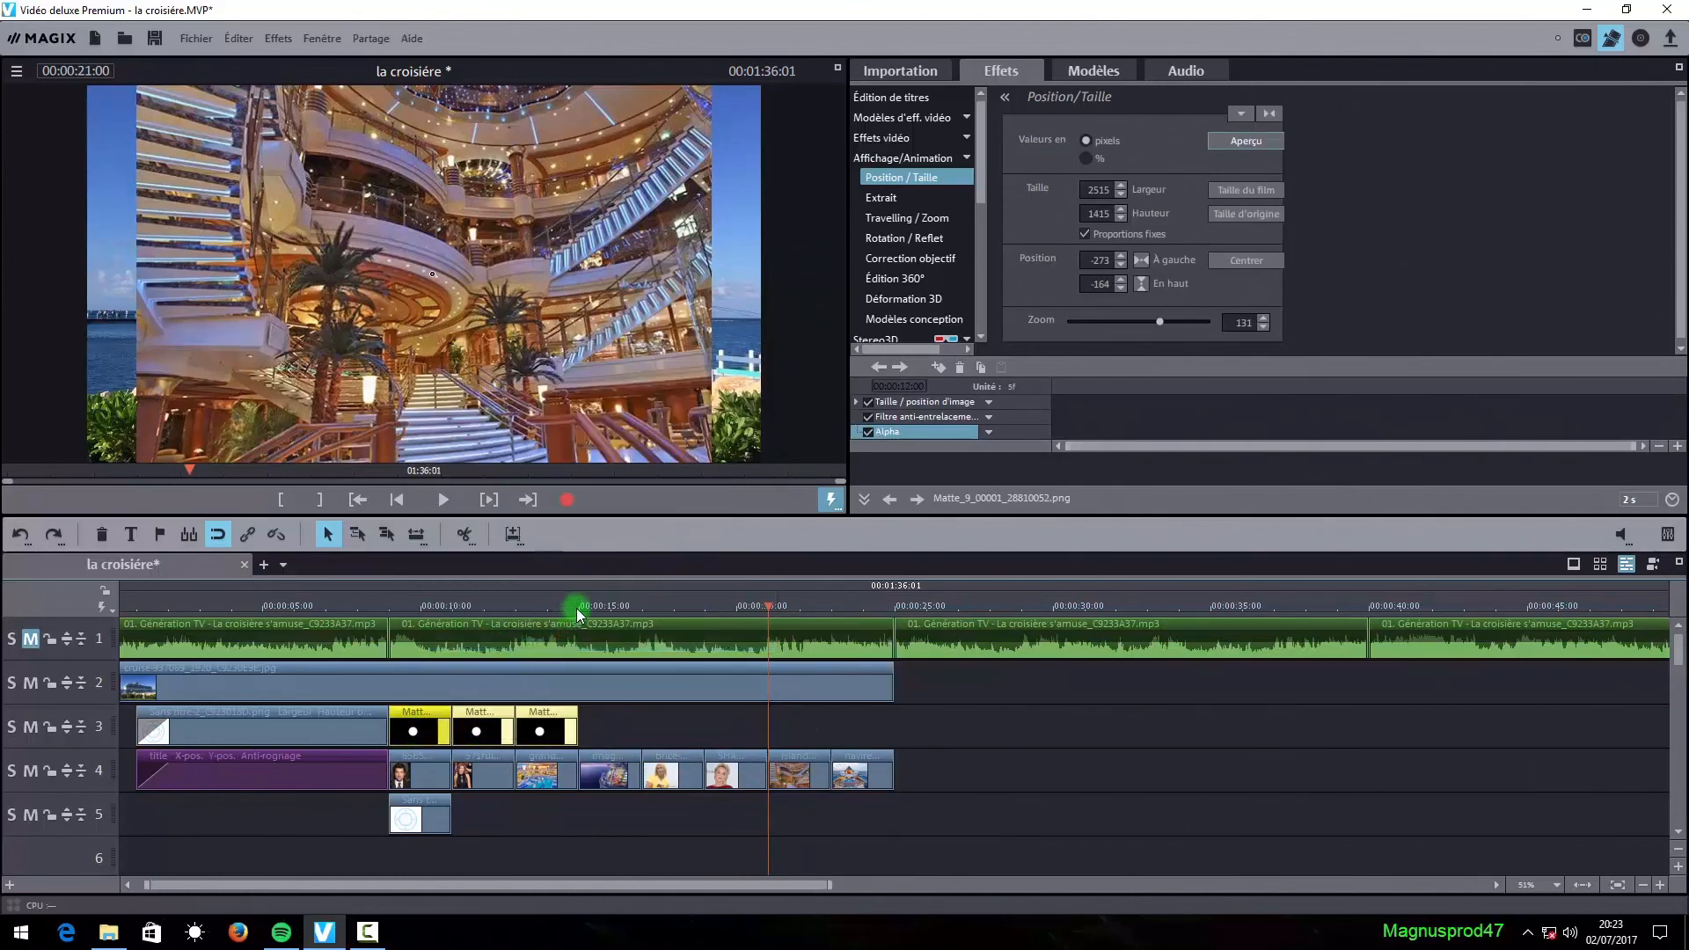
{"action": "left_click", "coordinate": [578, 609]}
{"action": "right_click", "coordinate": [596, 723]}
{"action": "left_click", "coordinate": [663, 739]}
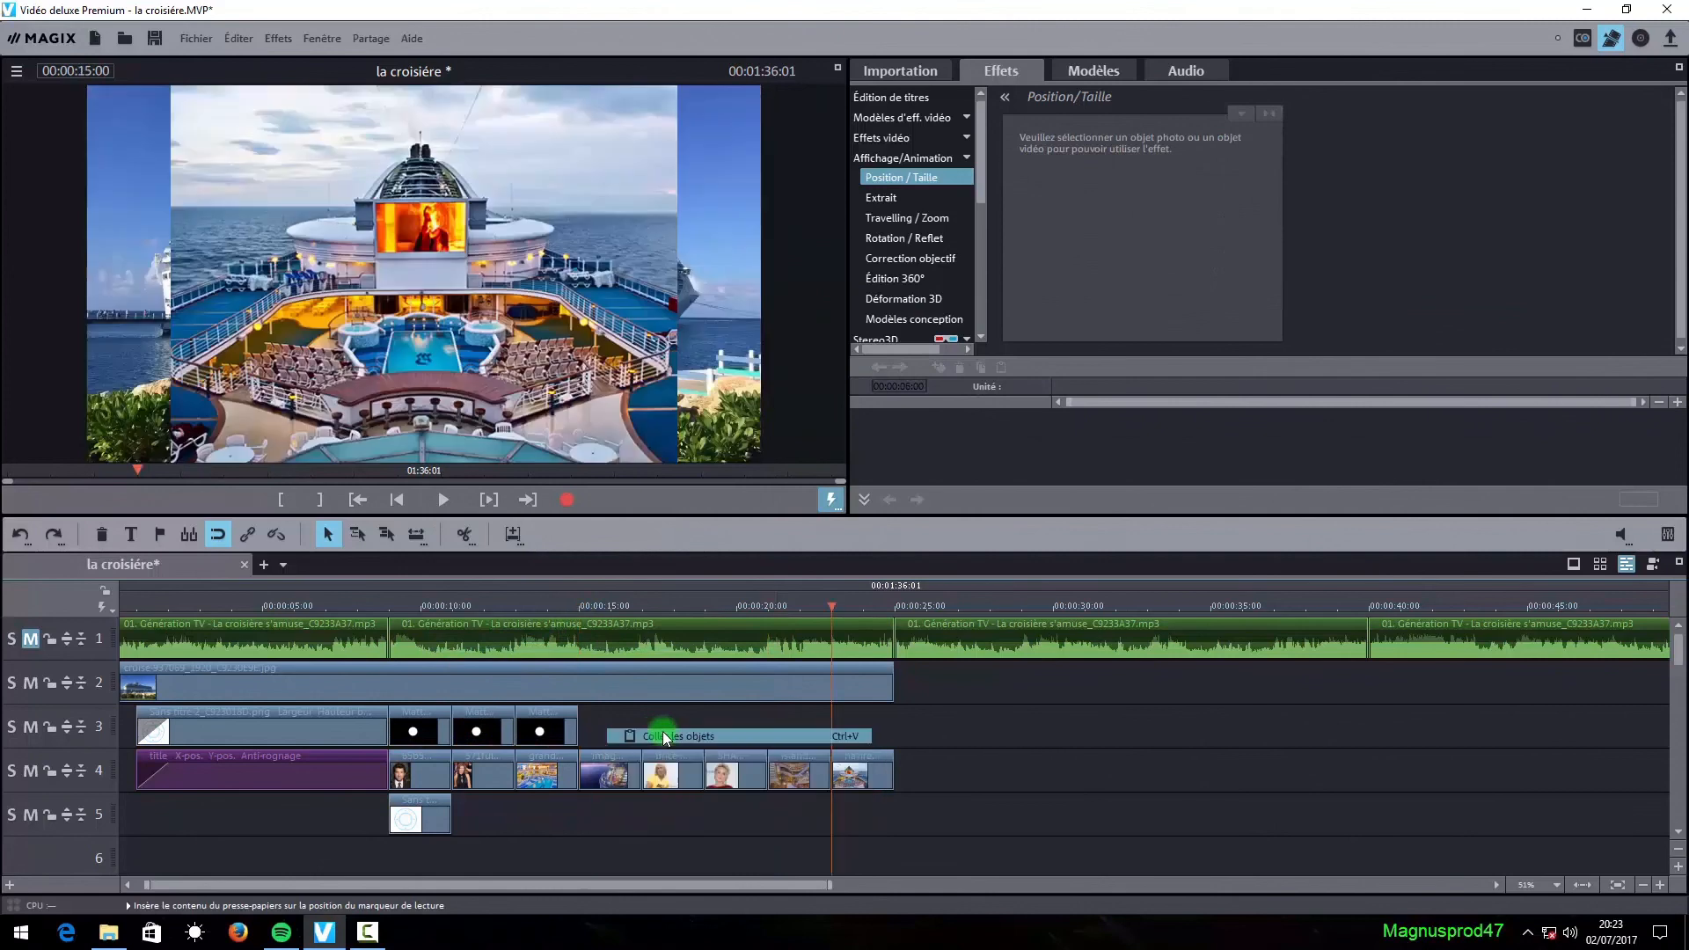
- Copy the last two matte clips on track 3 and paste them at 00:00:21:00 over the remaining two photos
{"action": "left_click", "coordinate": [769, 609]}
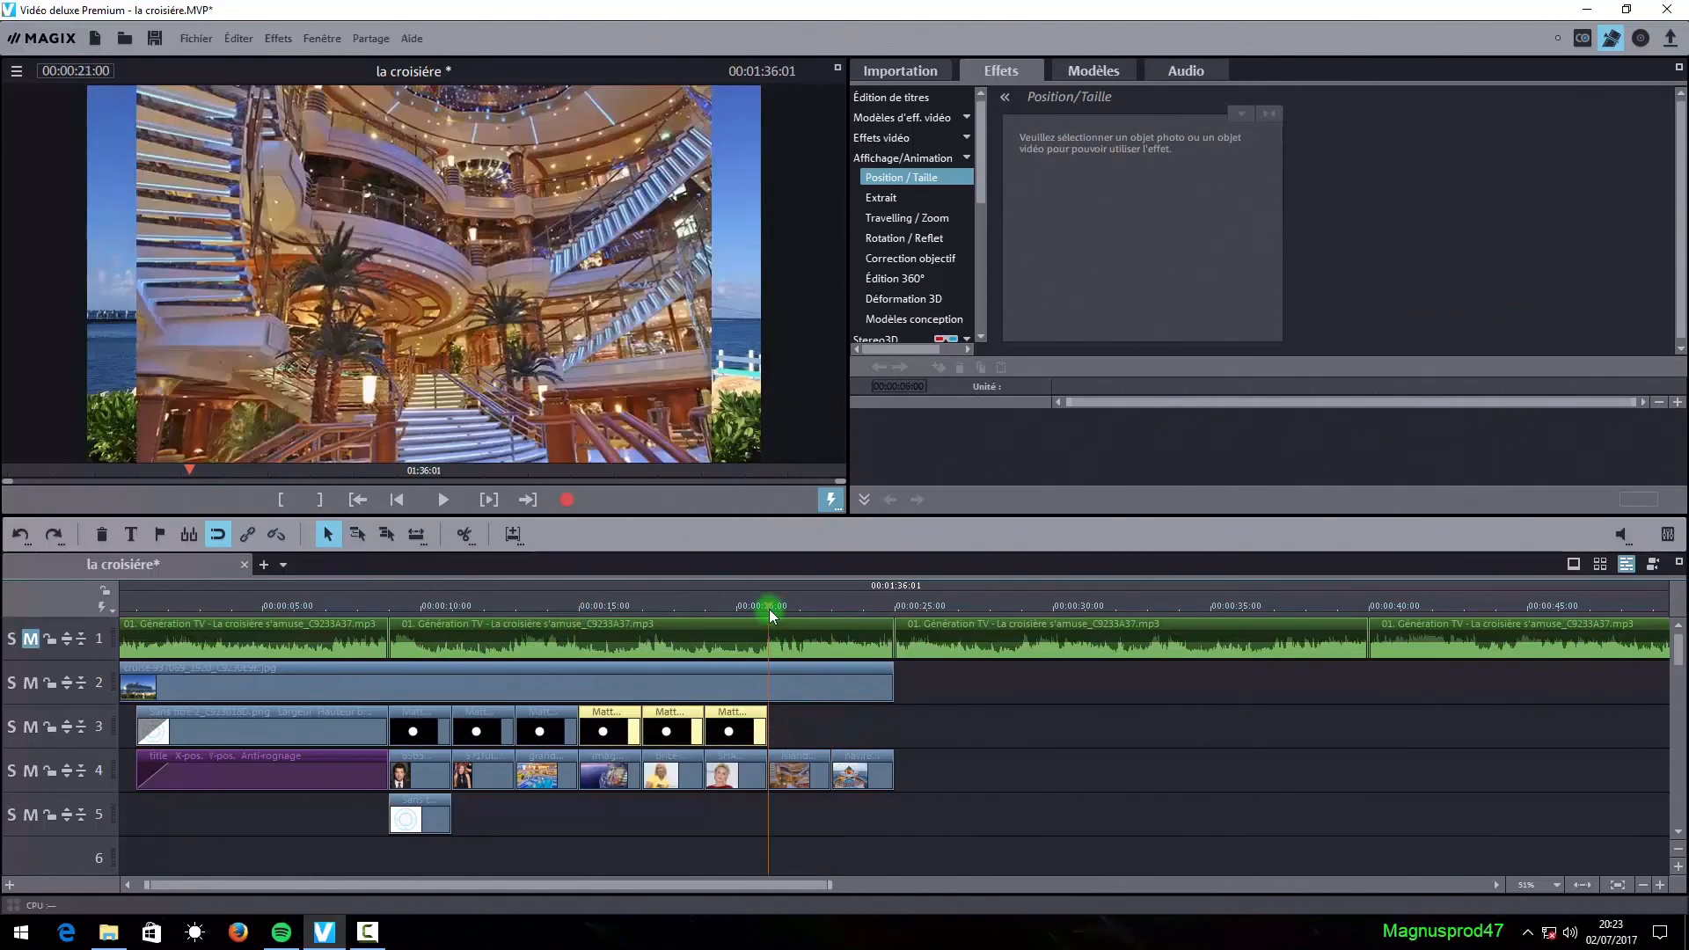
{"action": "left_click", "coordinate": [798, 728]}
{"action": "right_click", "coordinate": [664, 728]}
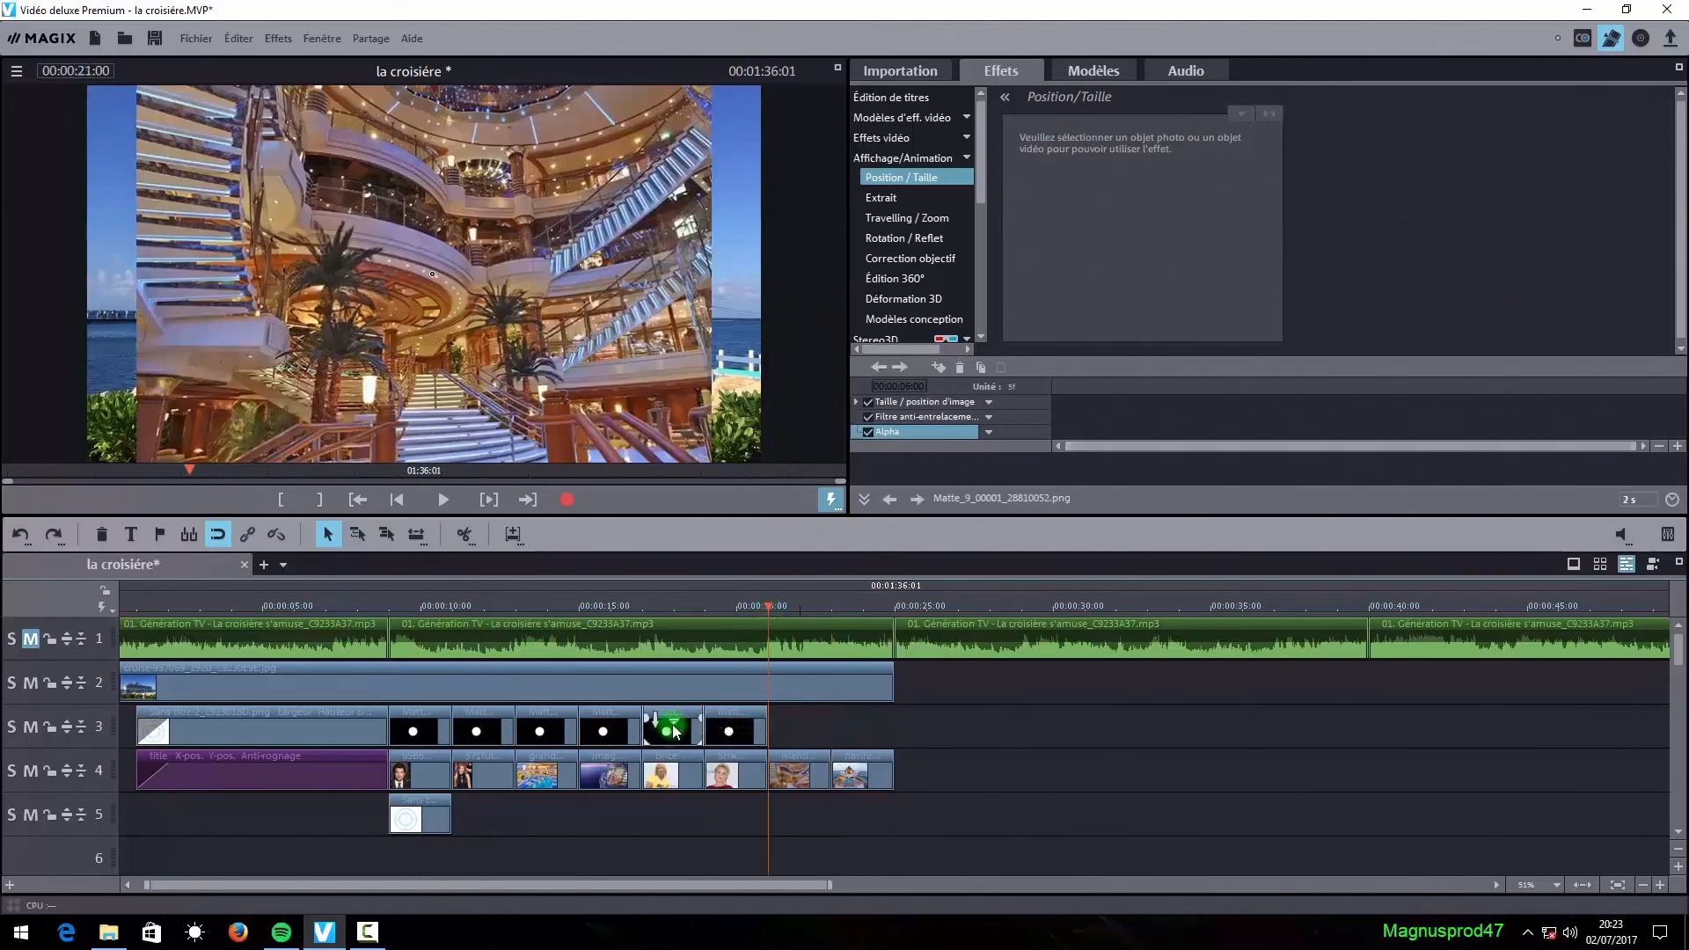
{"action": "left_click", "coordinate": [728, 639]}
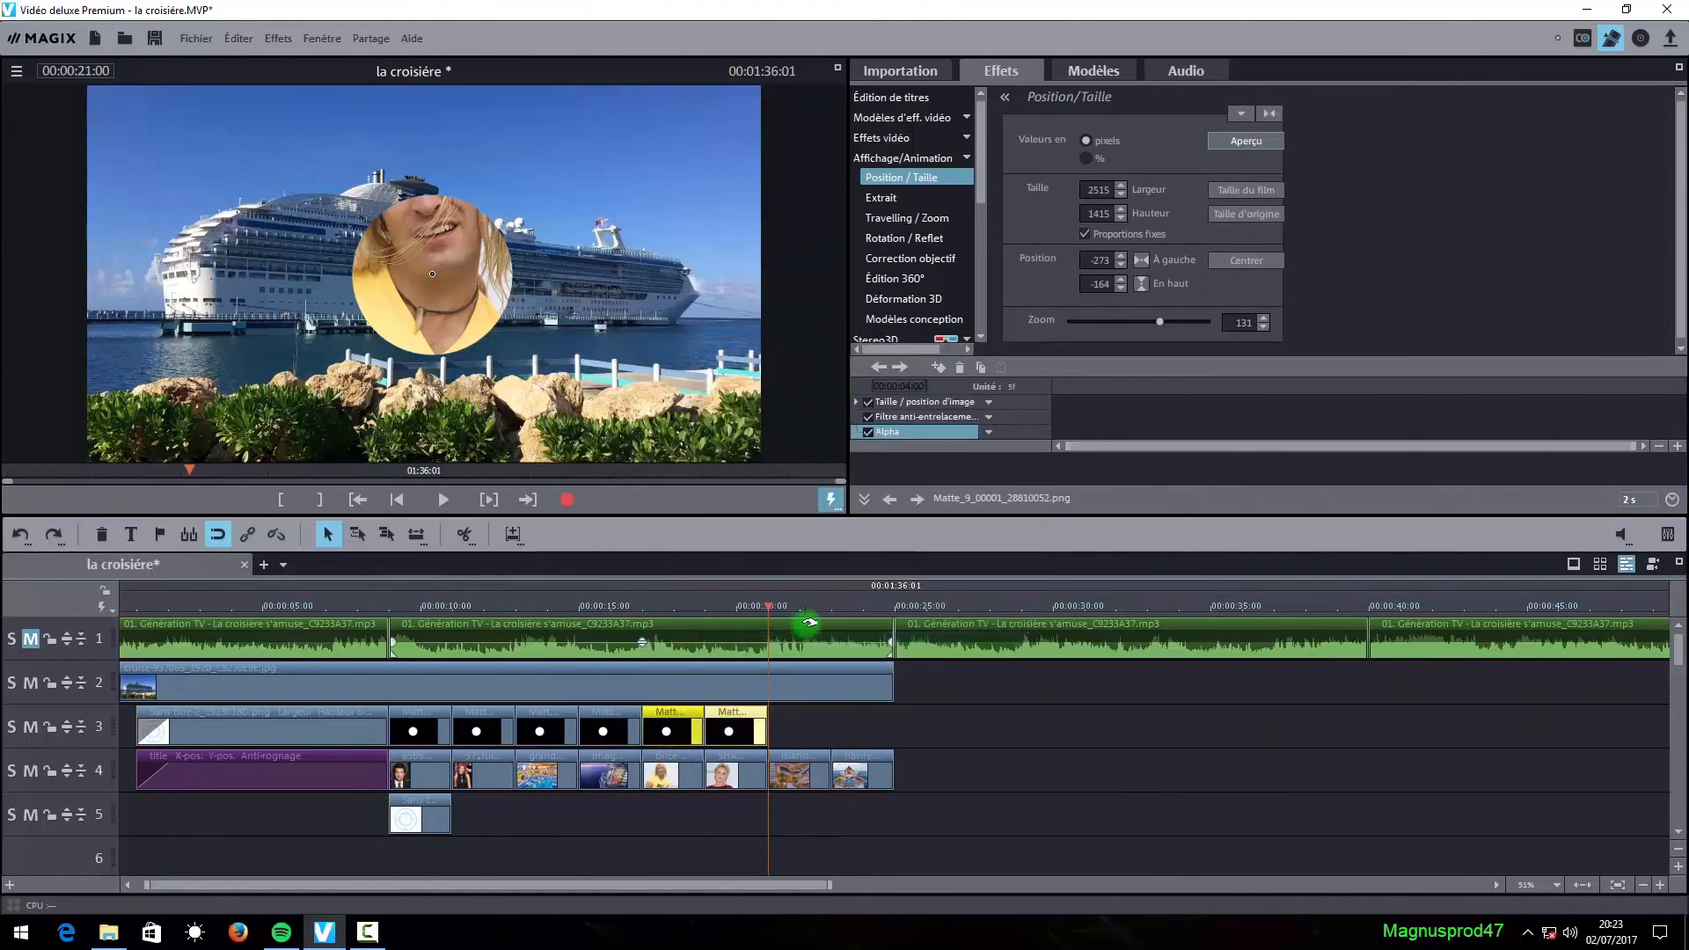
{"action": "right_click", "coordinate": [836, 723]}
{"action": "left_click", "coordinate": [840, 730]}
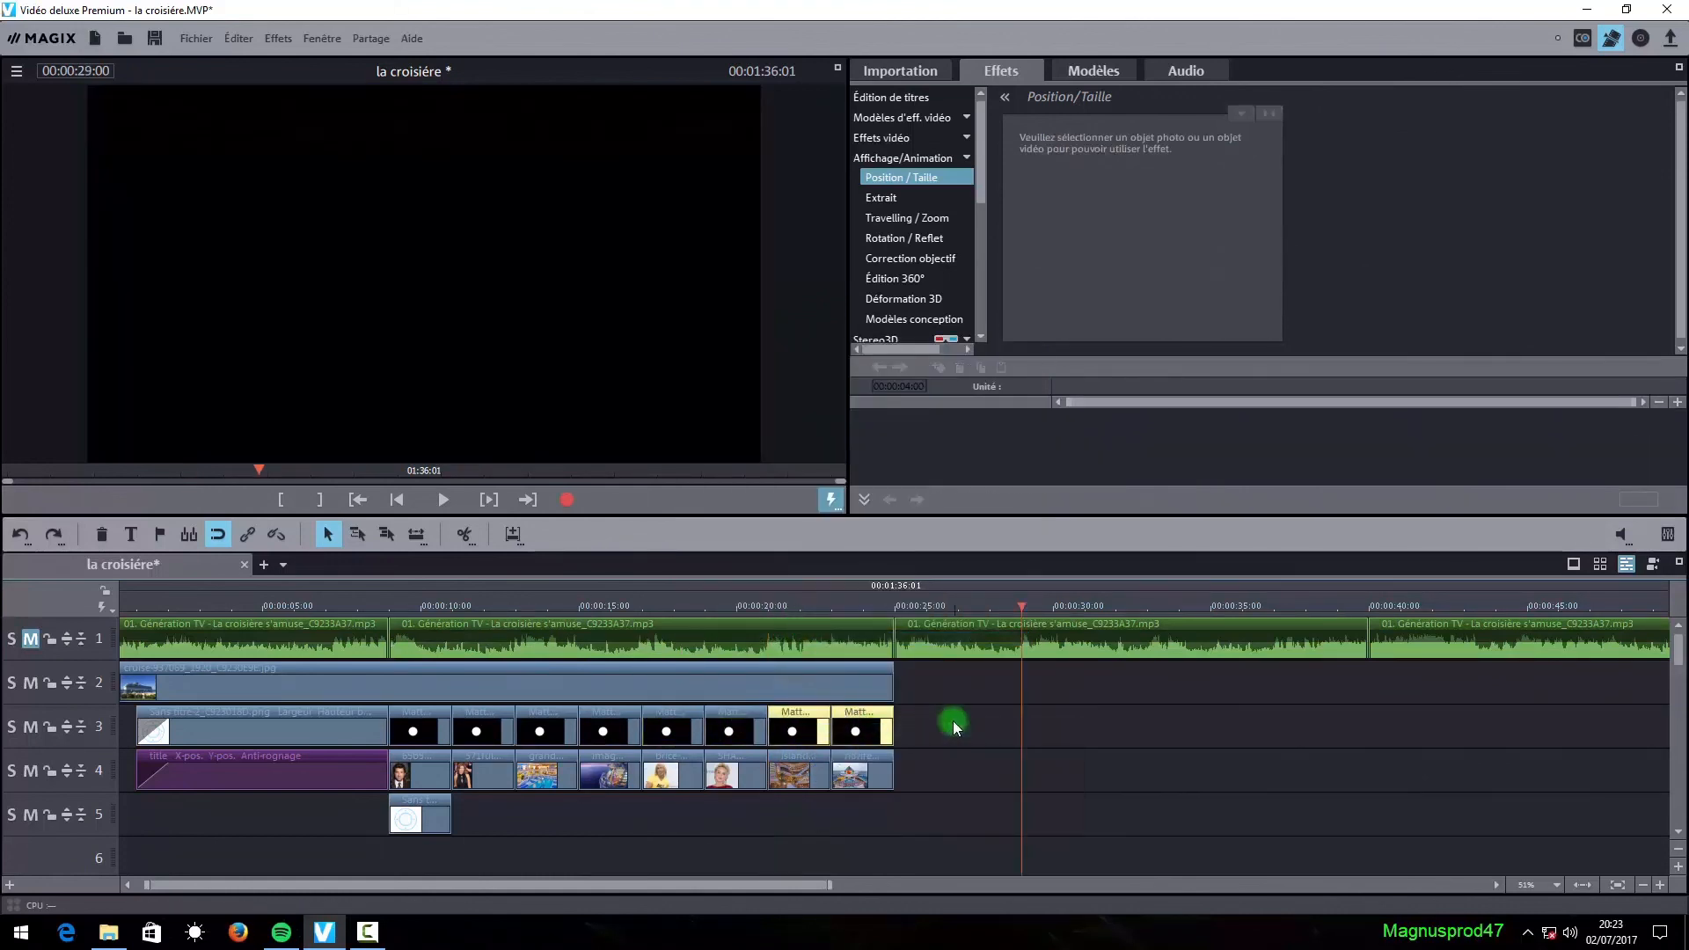
{"action": "left_click", "coordinate": [782, 843]}
- Copy the porthole graphic on track 5 and paste it at 00:00:11:00 for the second portrait
{"action": "left_click", "coordinate": [423, 820]}
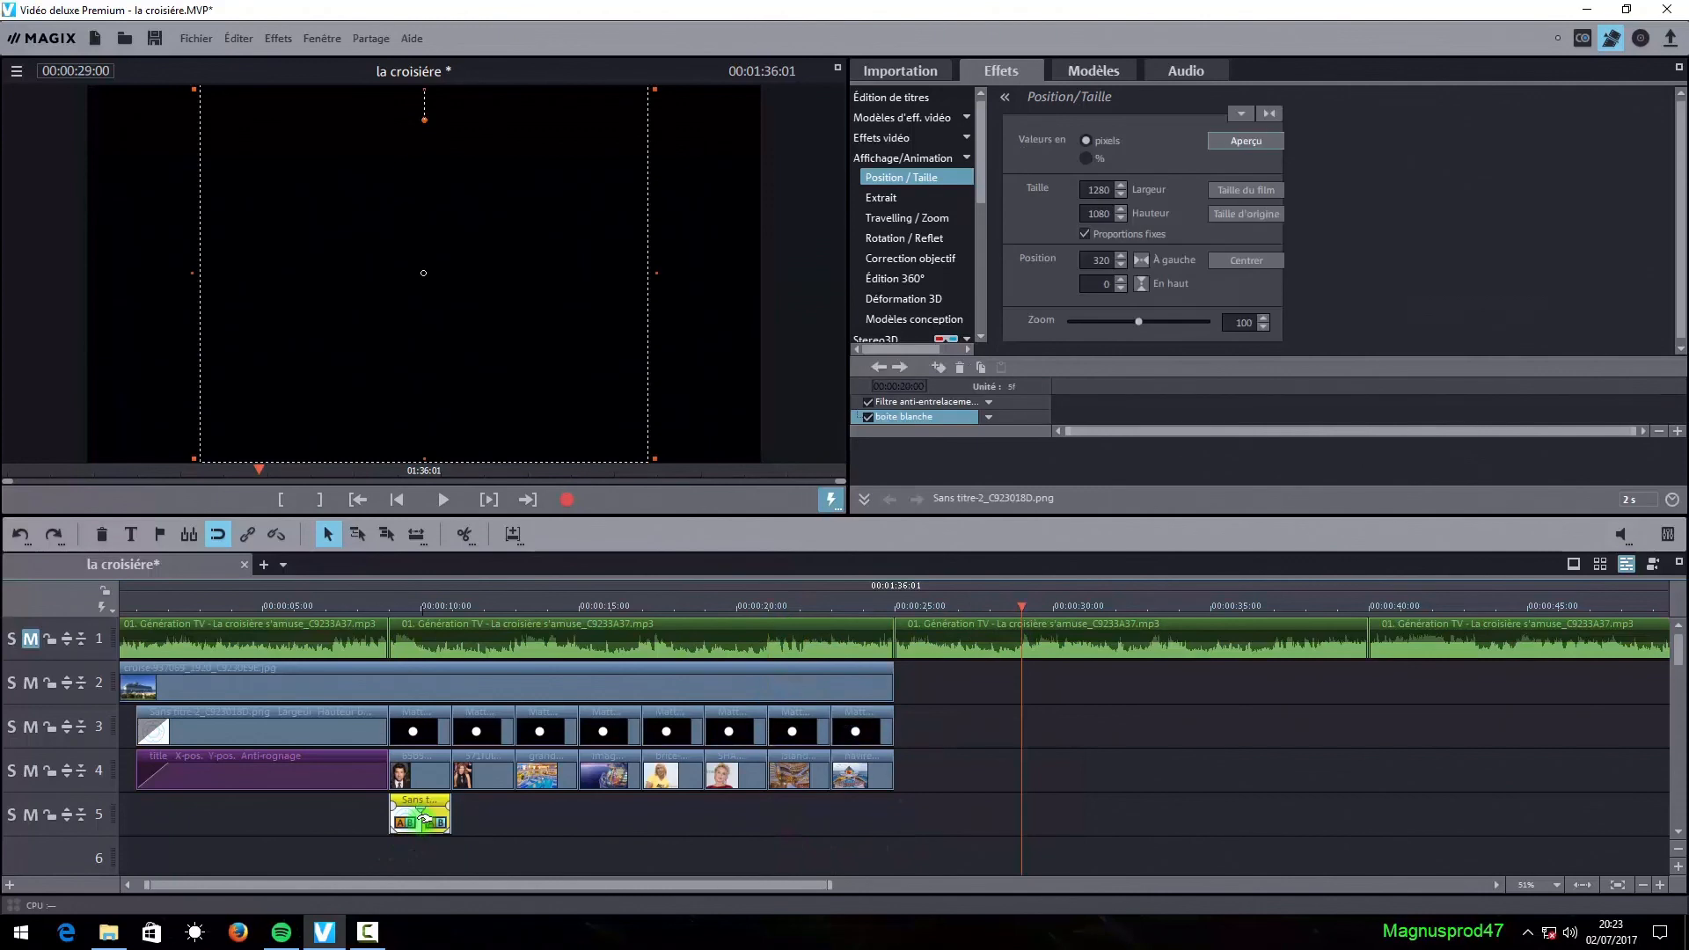
{"action": "right_click", "coordinate": [423, 820]}
{"action": "left_click", "coordinate": [488, 736]}
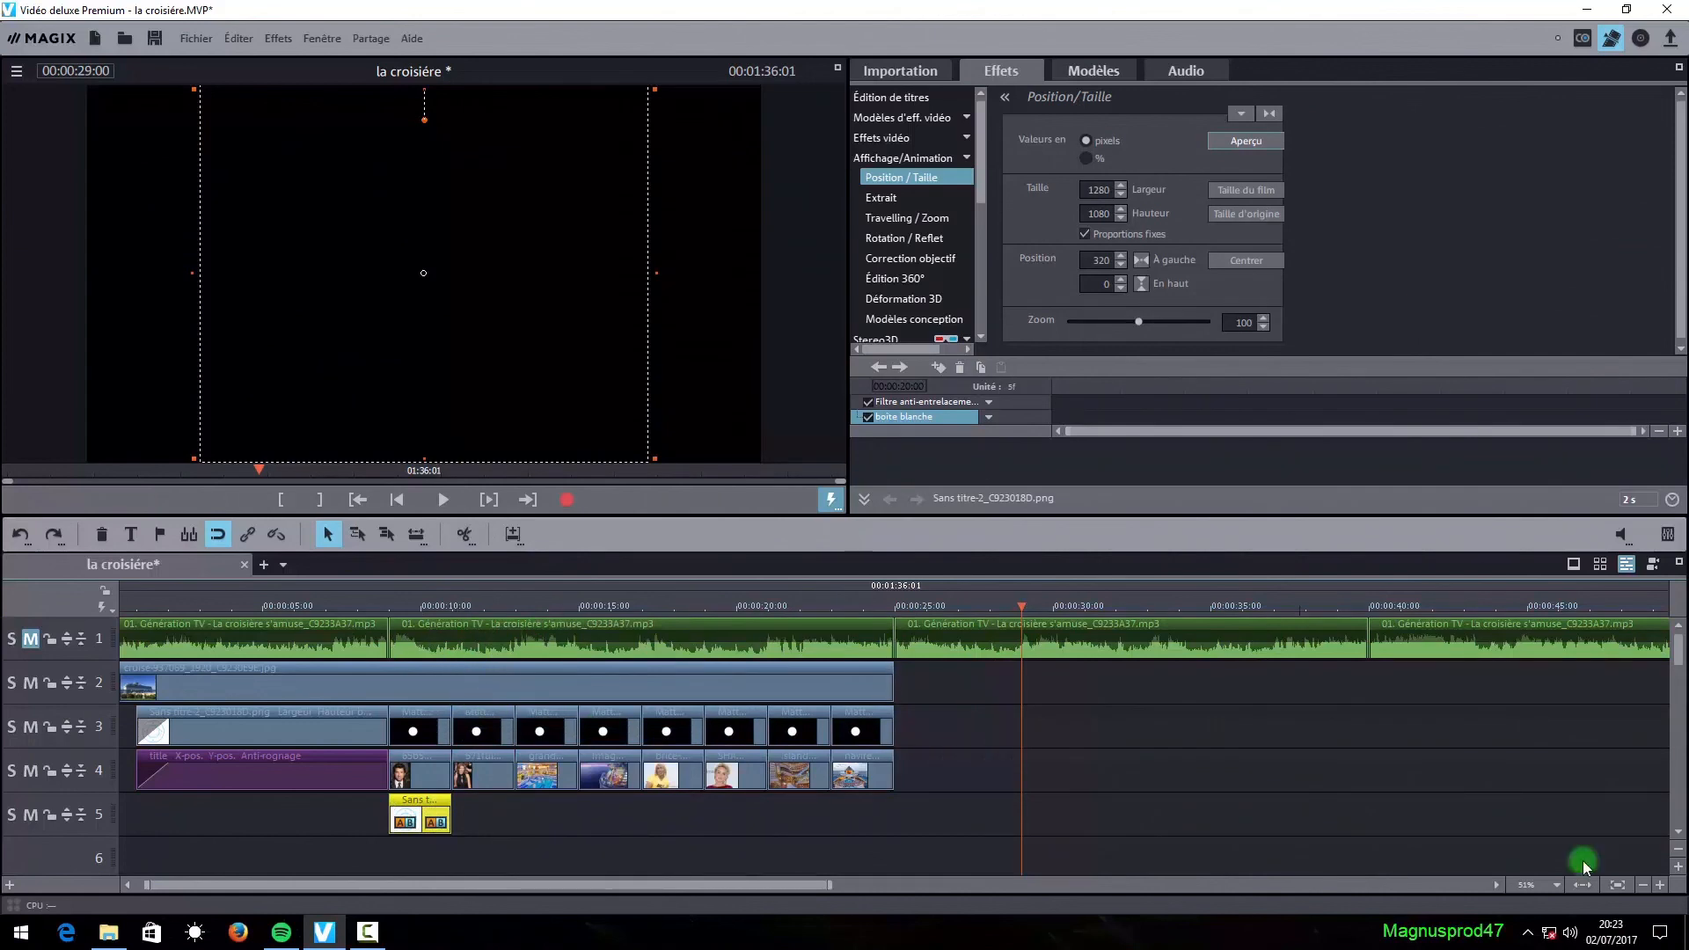
{"action": "left_click", "coordinate": [1662, 884]}
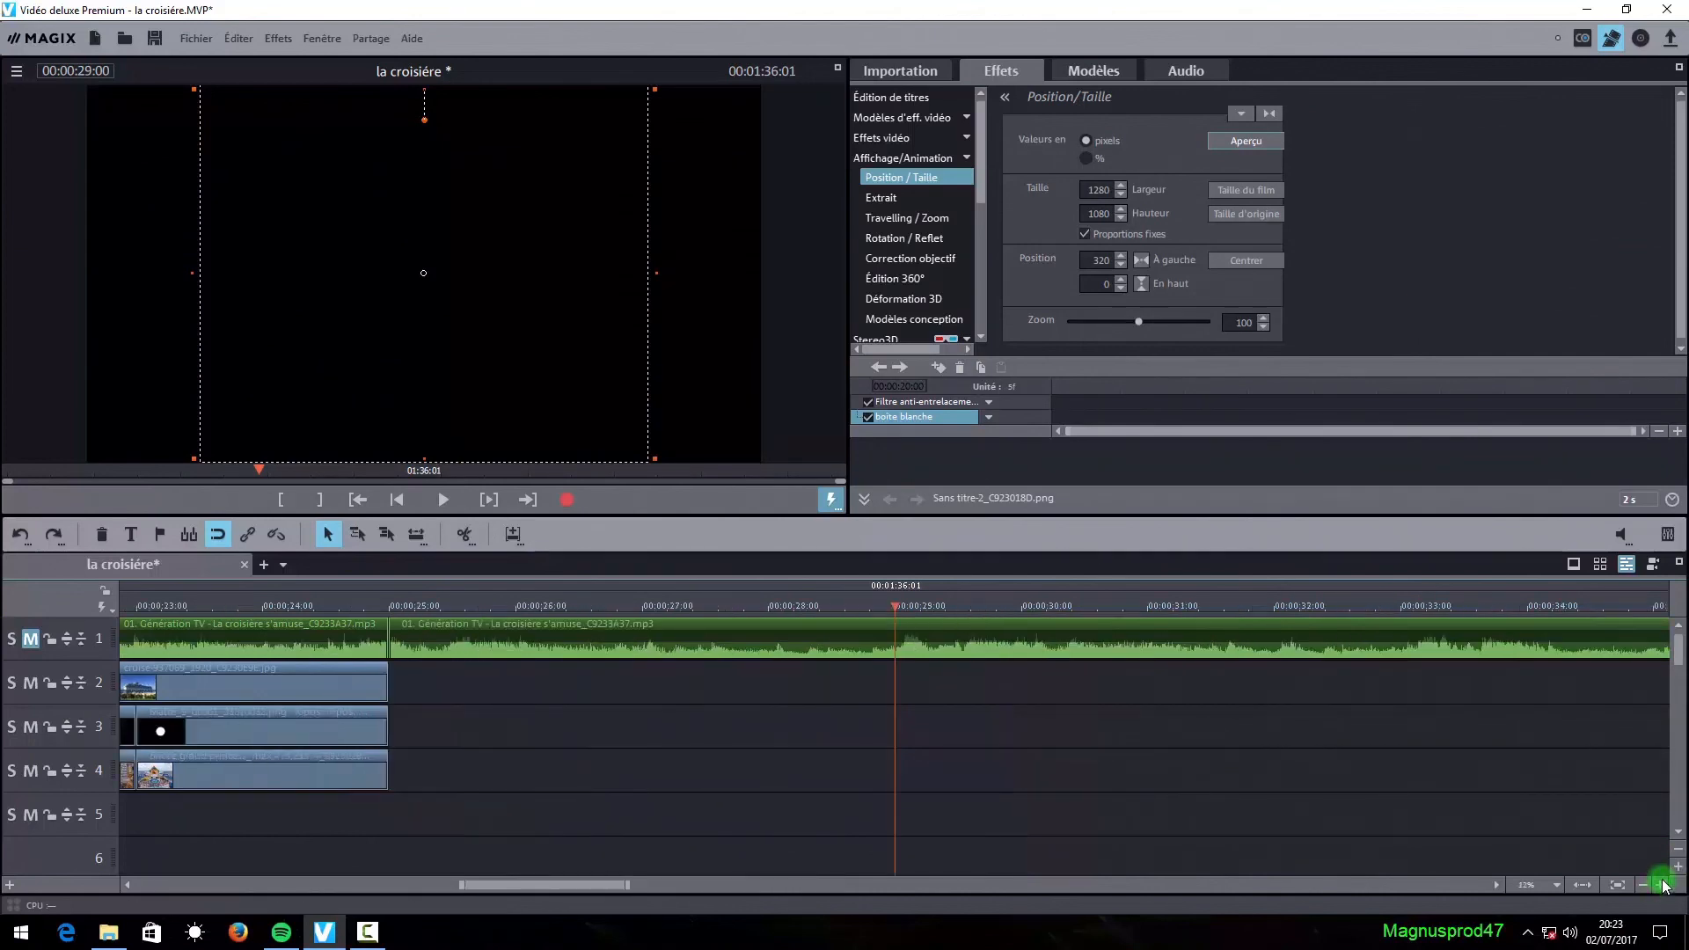
{"action": "left_click_drag", "start_coordinate": [574, 886], "coordinate": [387, 915]}
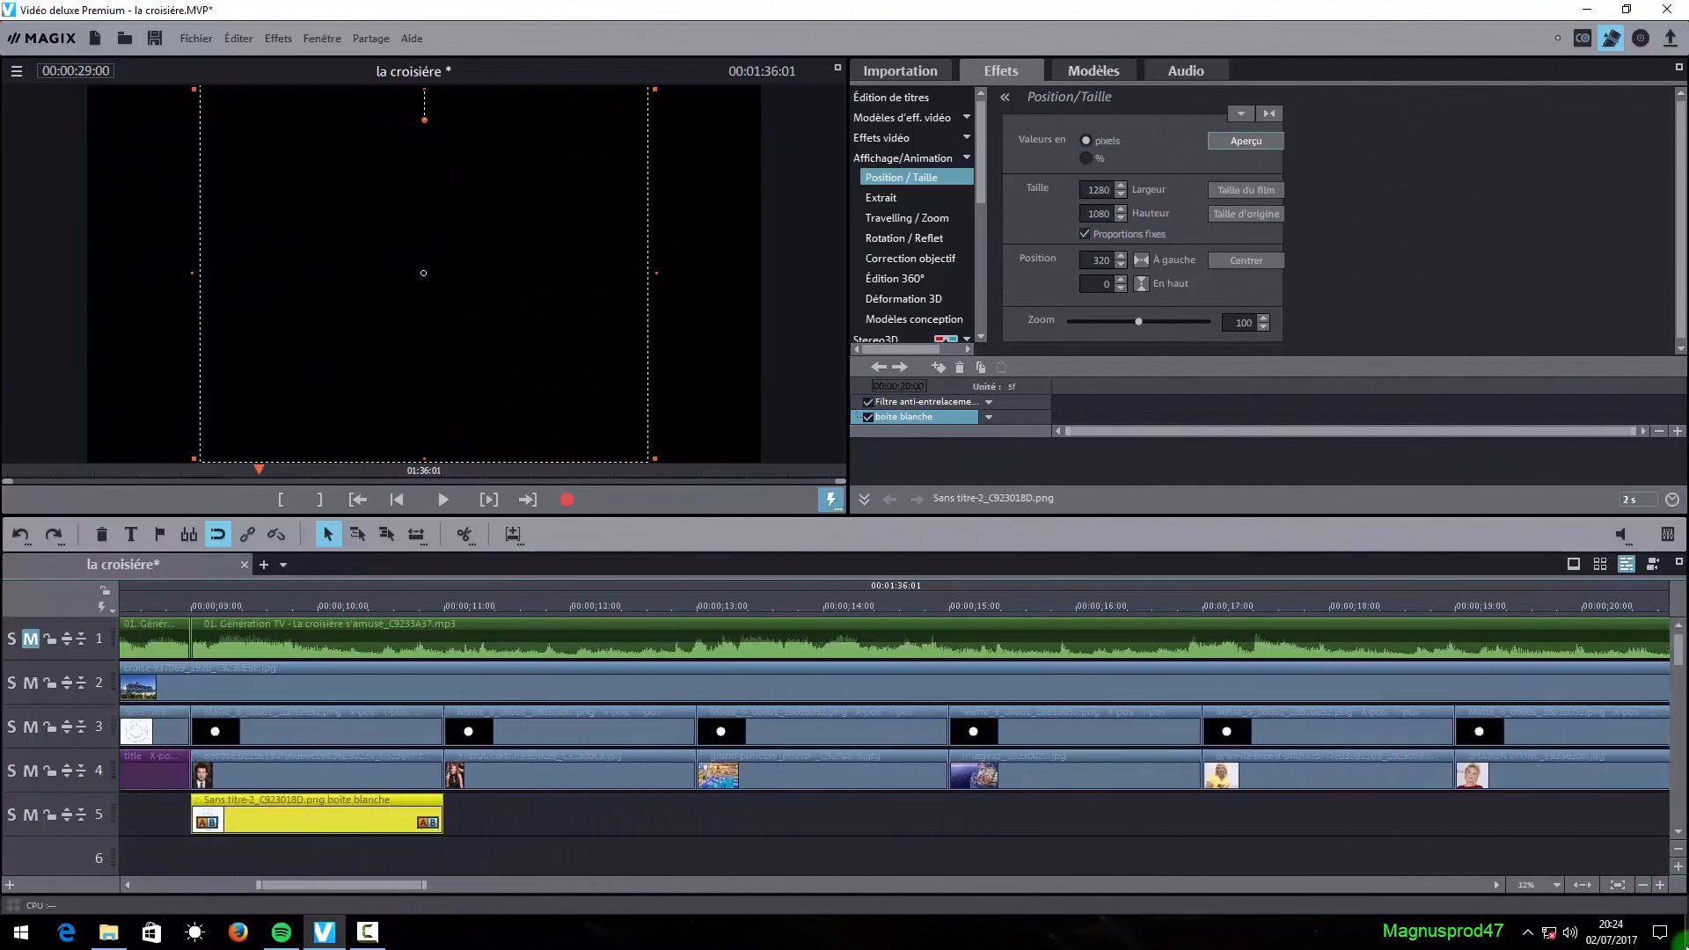
{"action": "left_click", "coordinate": [1642, 885]}
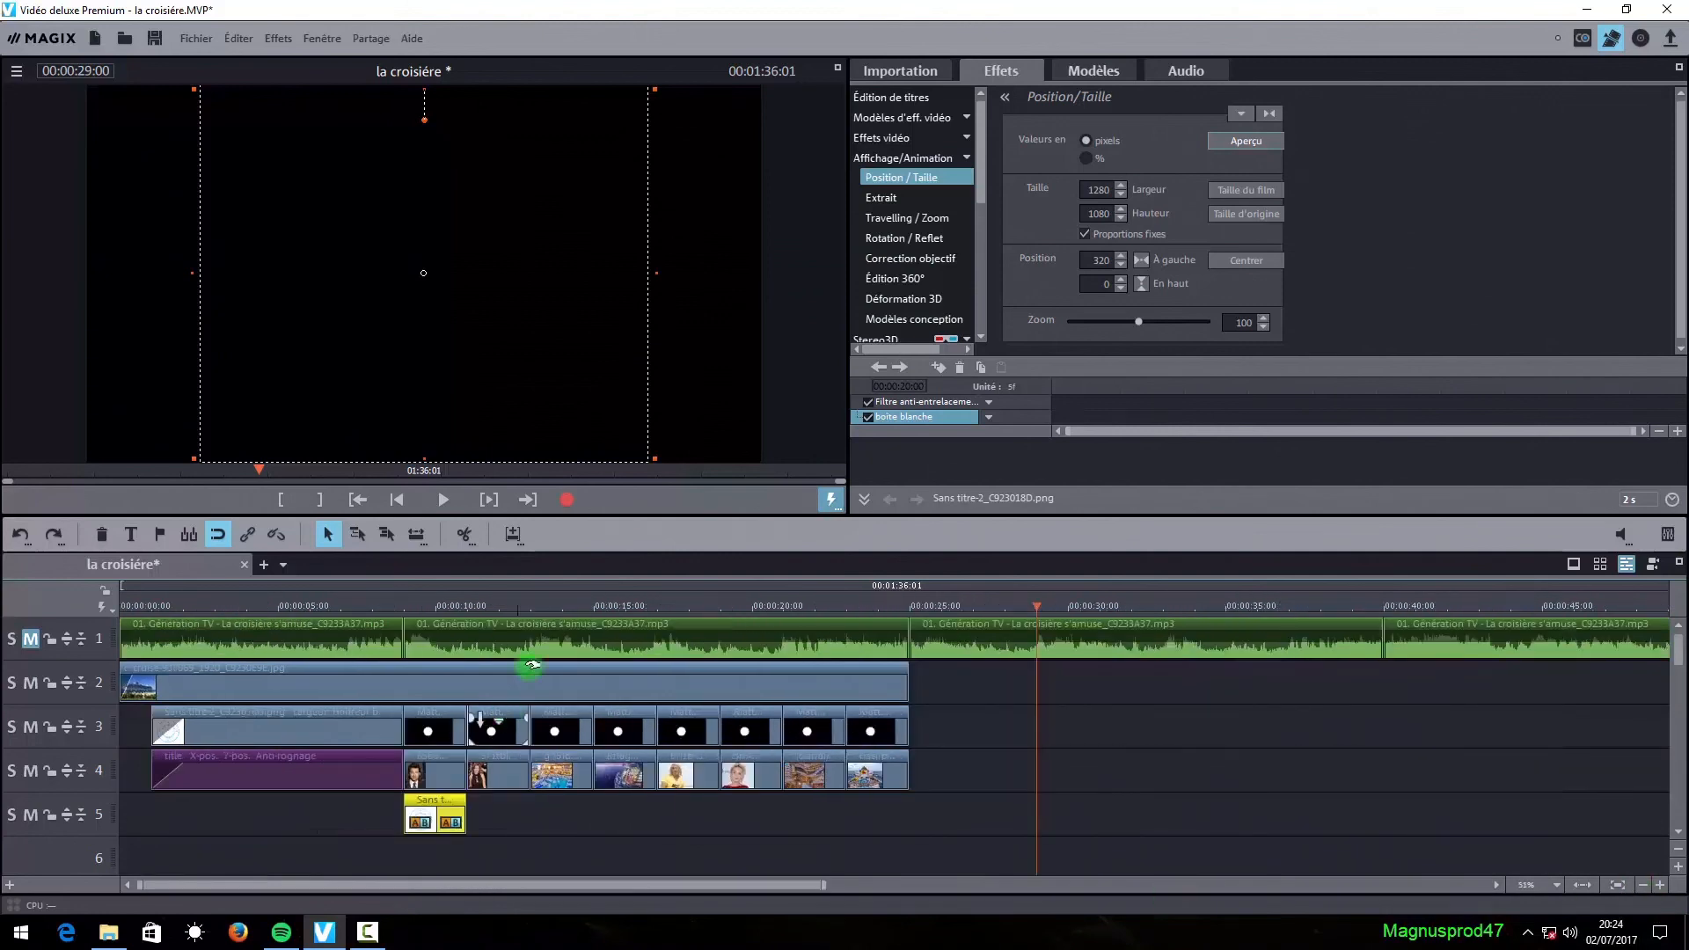
{"action": "left_click", "coordinate": [467, 610]}
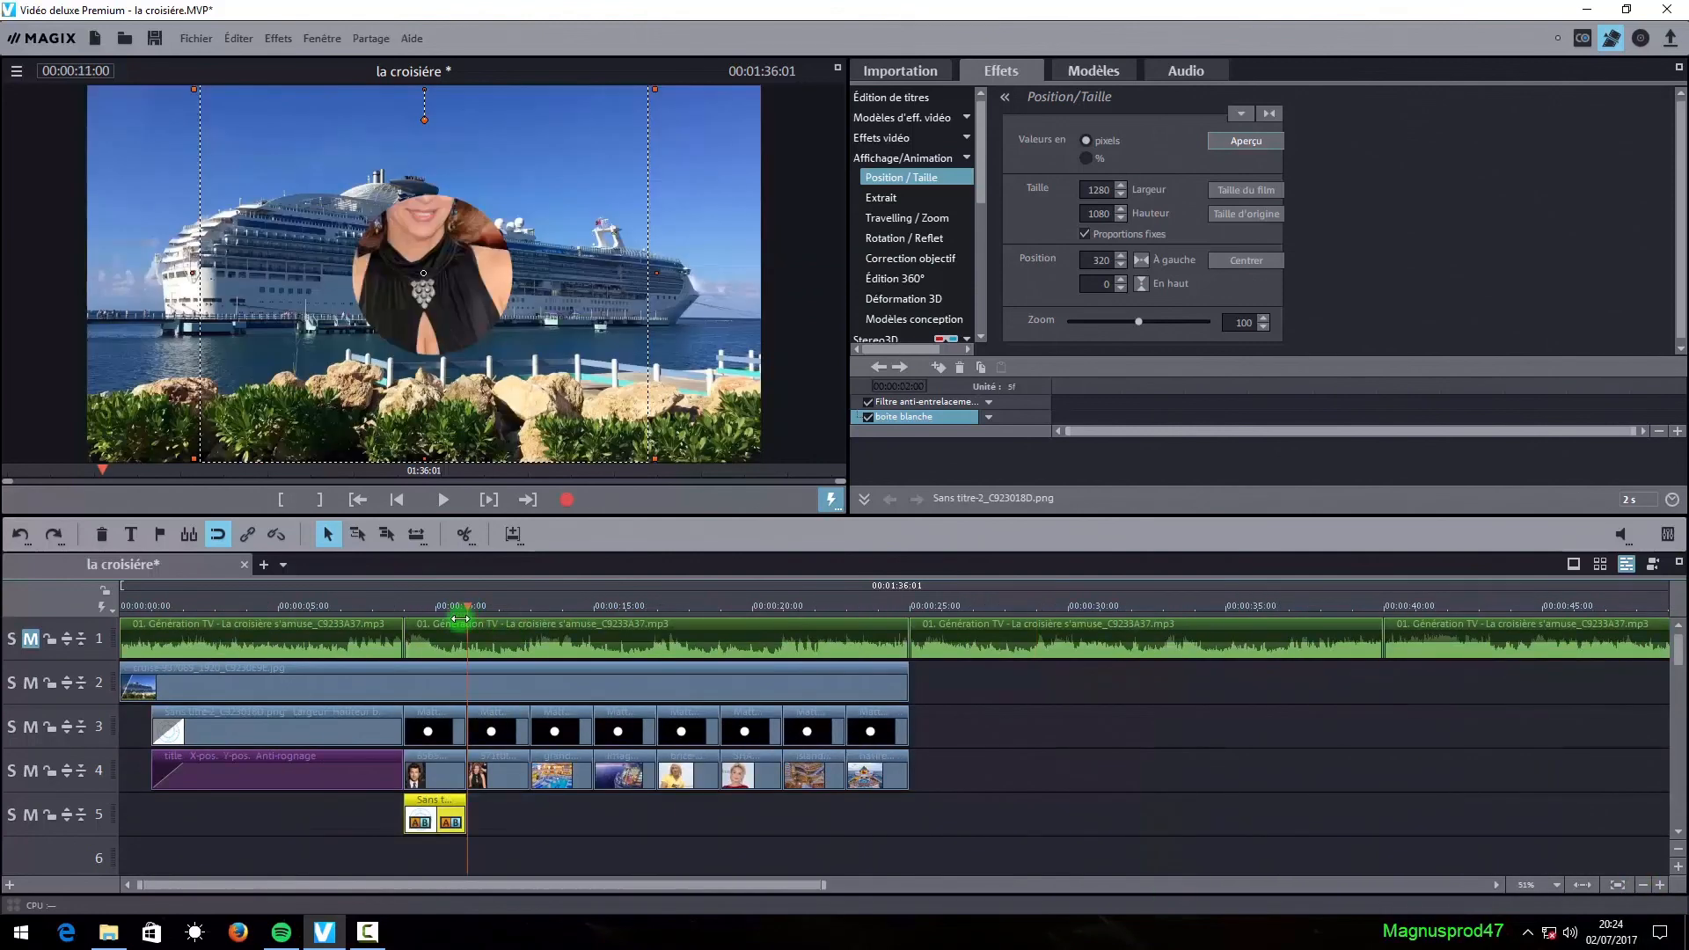
{"action": "right_click", "coordinate": [494, 820]}
{"action": "left_click", "coordinate": [570, 730]}
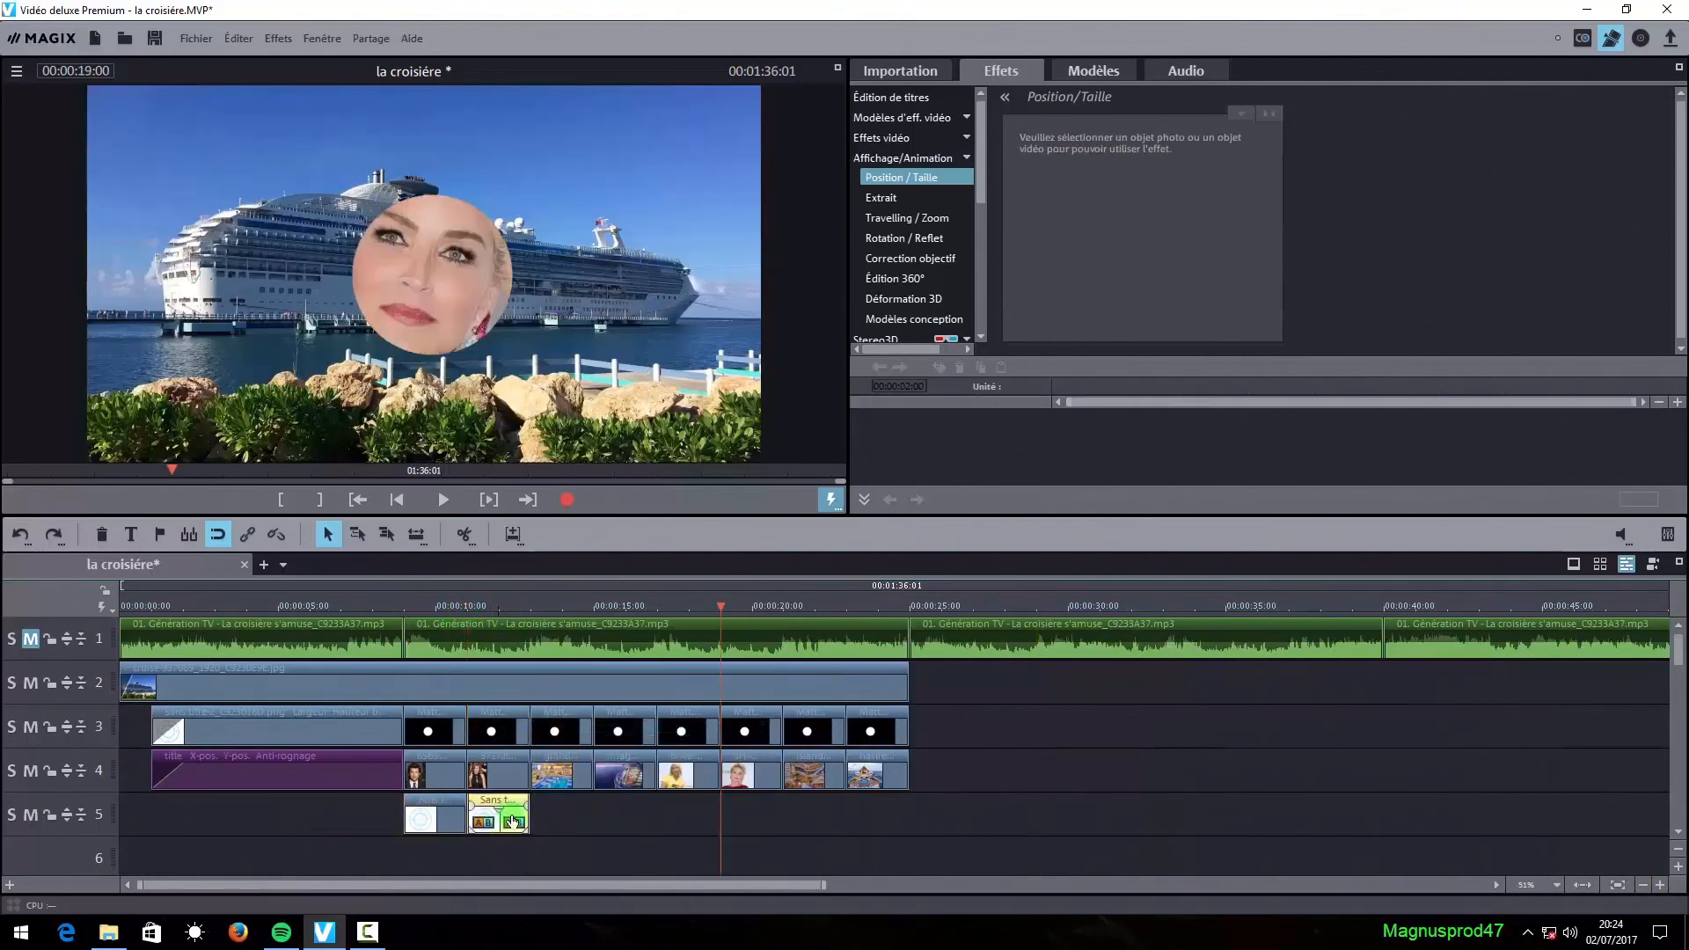
- Paste another copy of the porthole graphic on track 5 at 00:00:13:00
{"action": "left_click", "coordinate": [528, 624]}
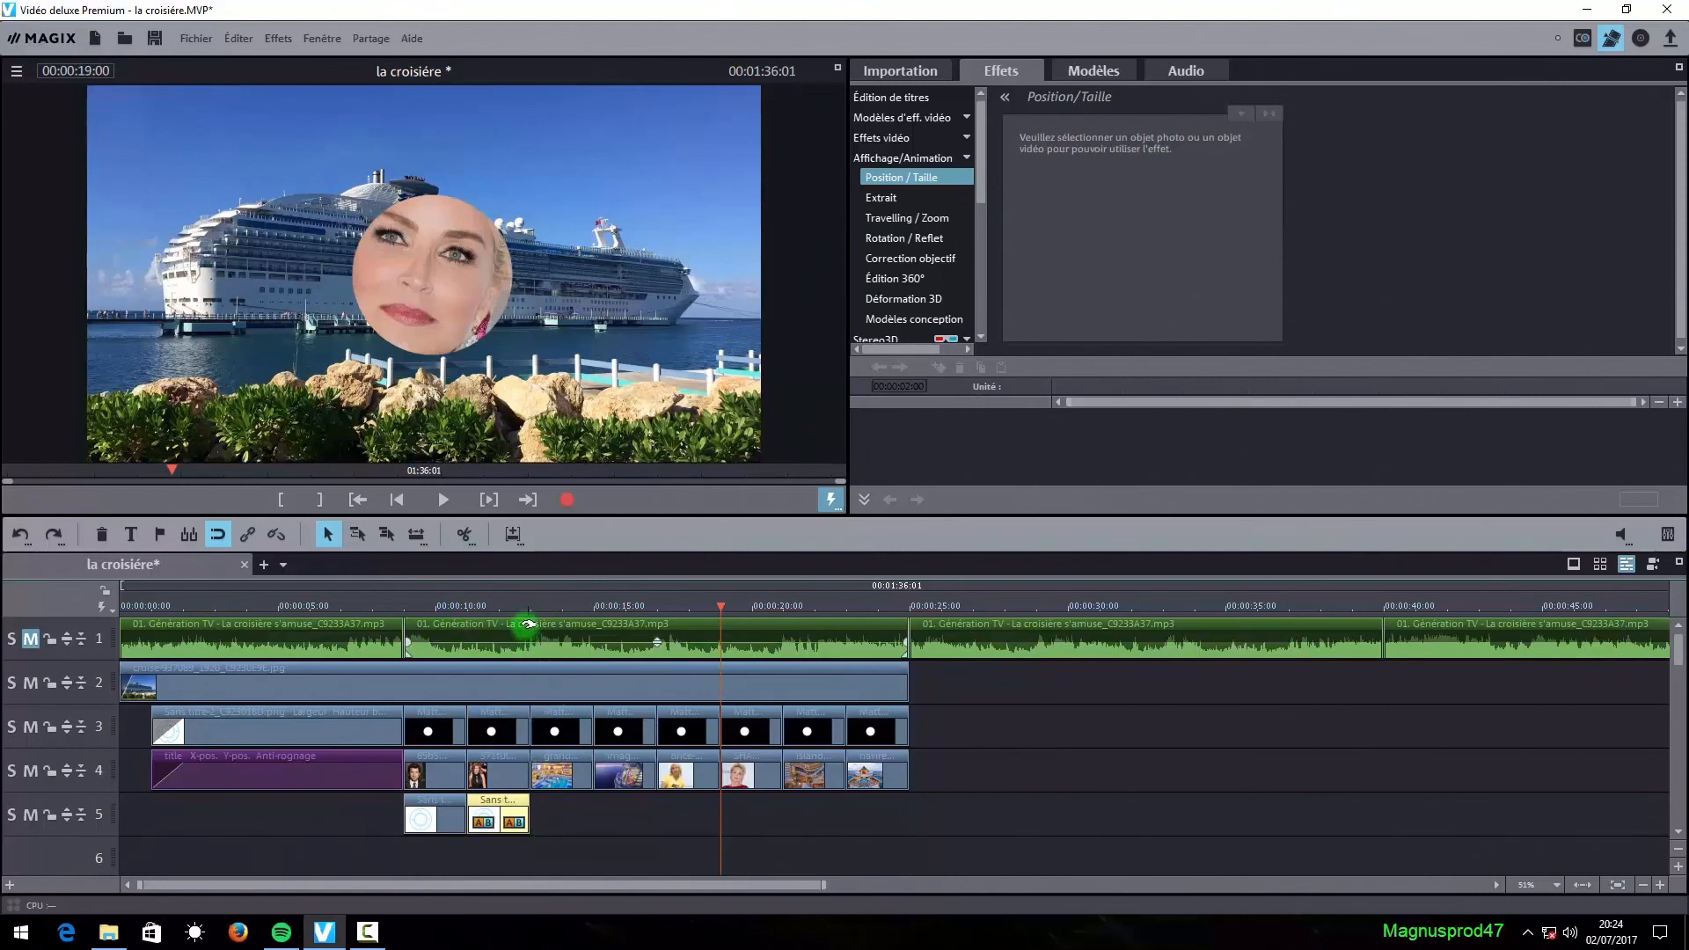
{"action": "left_click", "coordinate": [525, 614]}
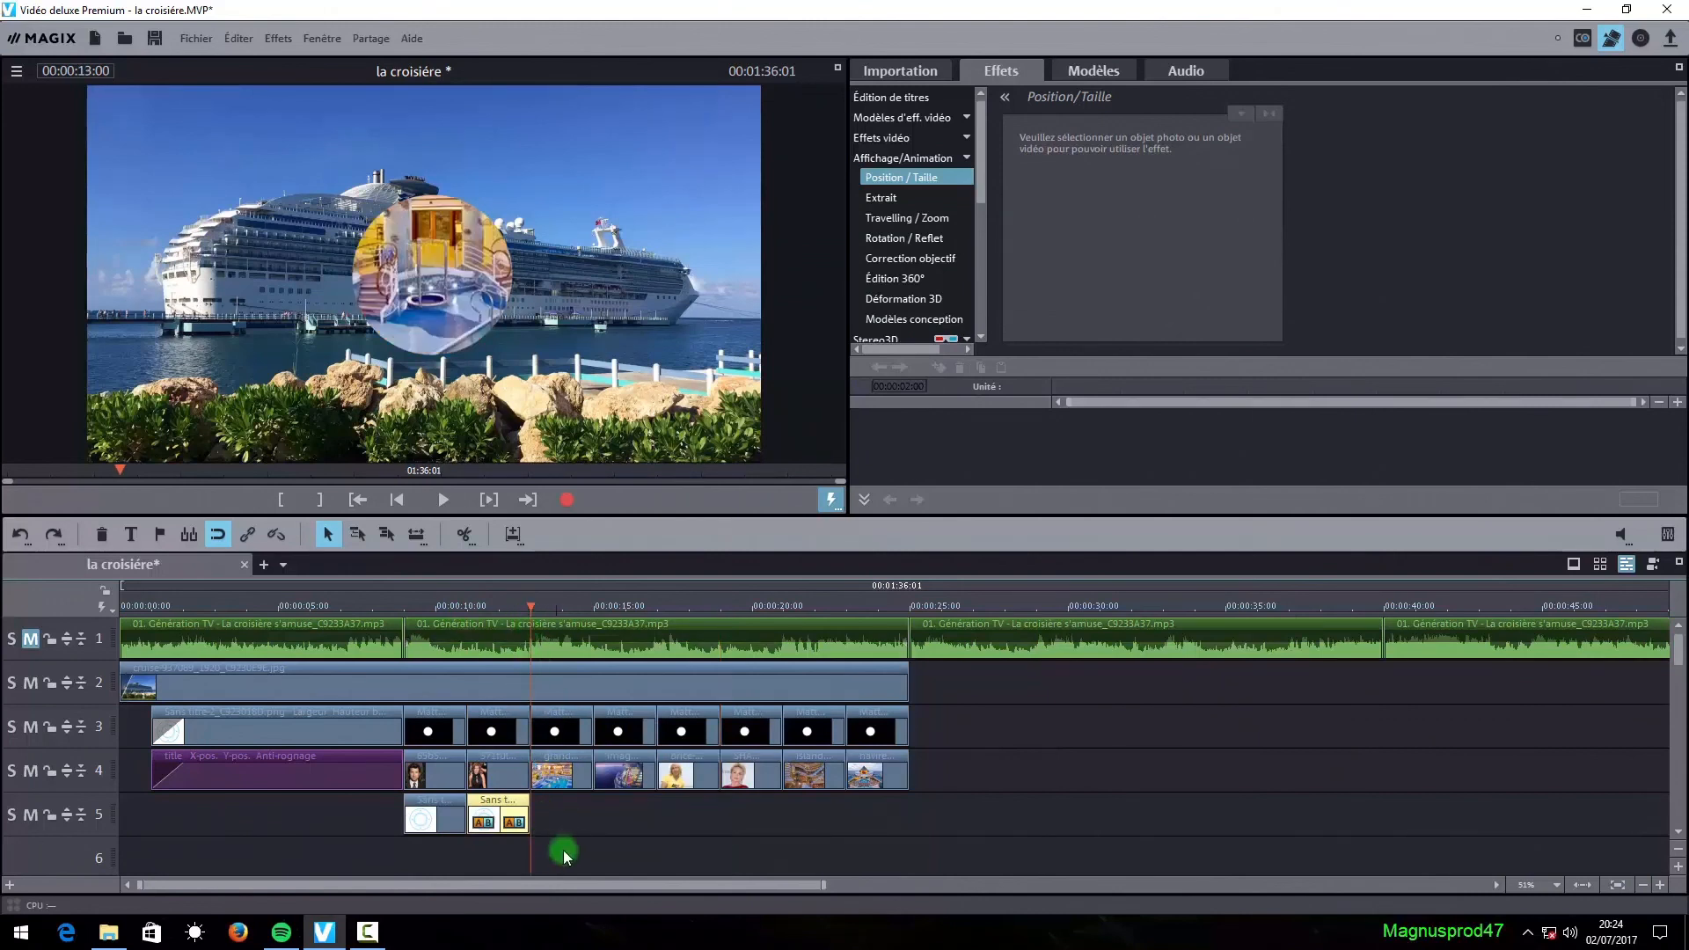
{"action": "right_click", "coordinate": [593, 842]}
{"action": "left_click", "coordinate": [650, 743]}
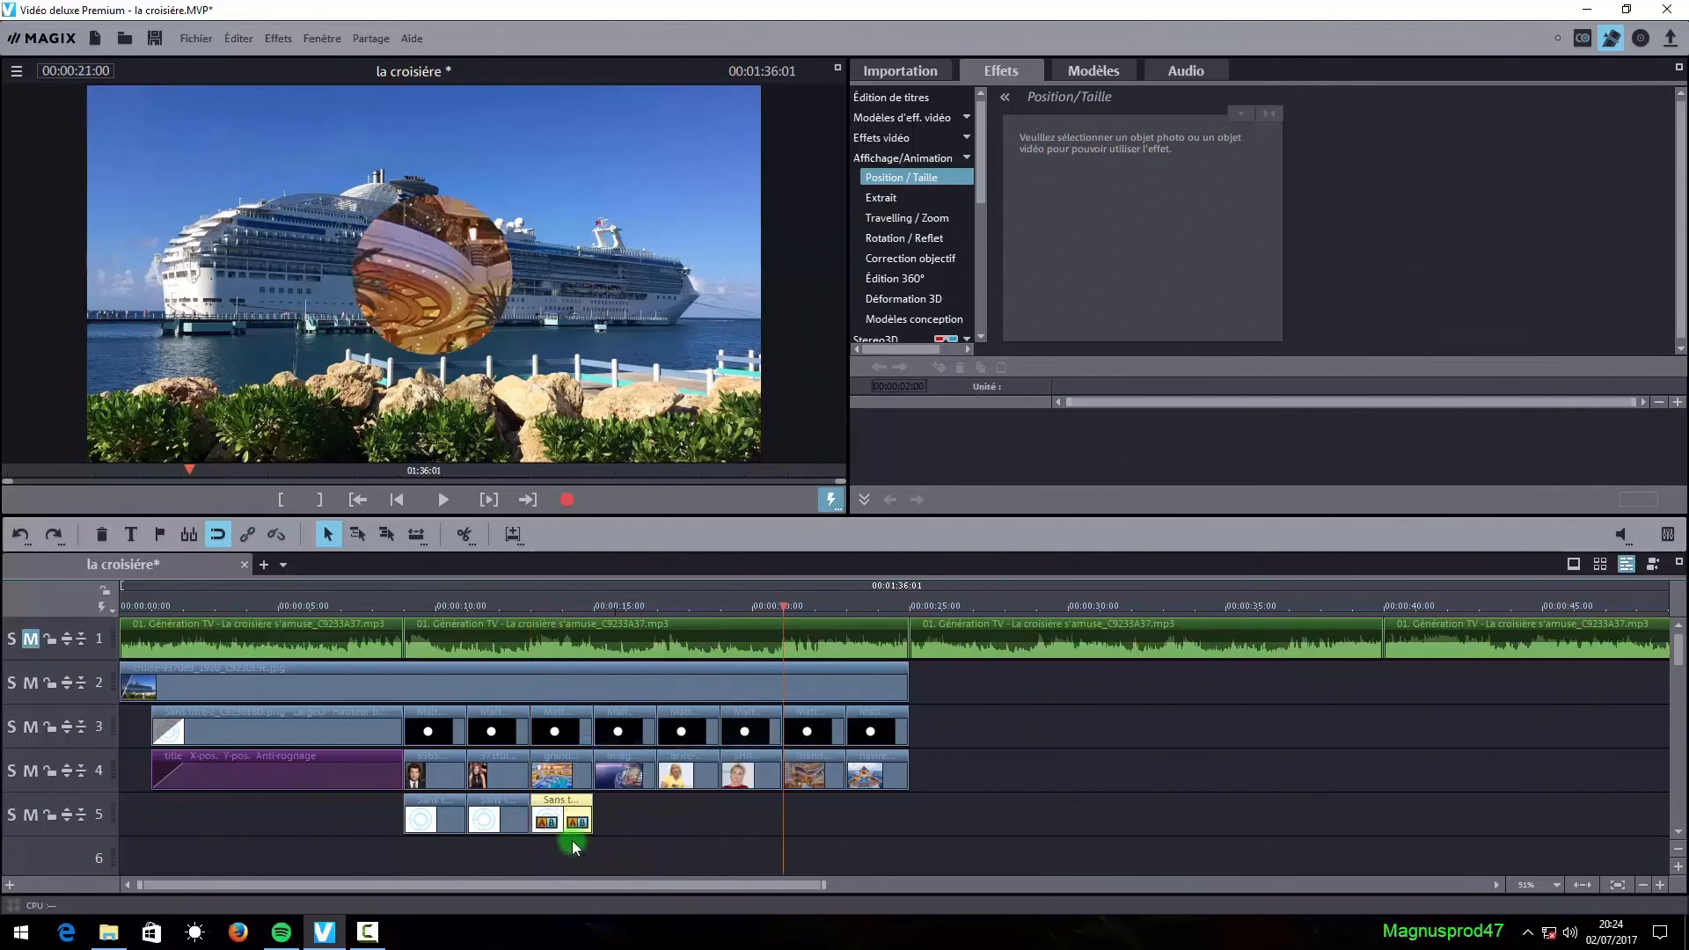
- Copy the three porthole graphics on track 5 together and paste them at 00:00:15:00
{"action": "left_click_drag", "start_coordinate": [478, 847], "coordinate": [392, 804]}
{"action": "right_click", "coordinate": [444, 816]}
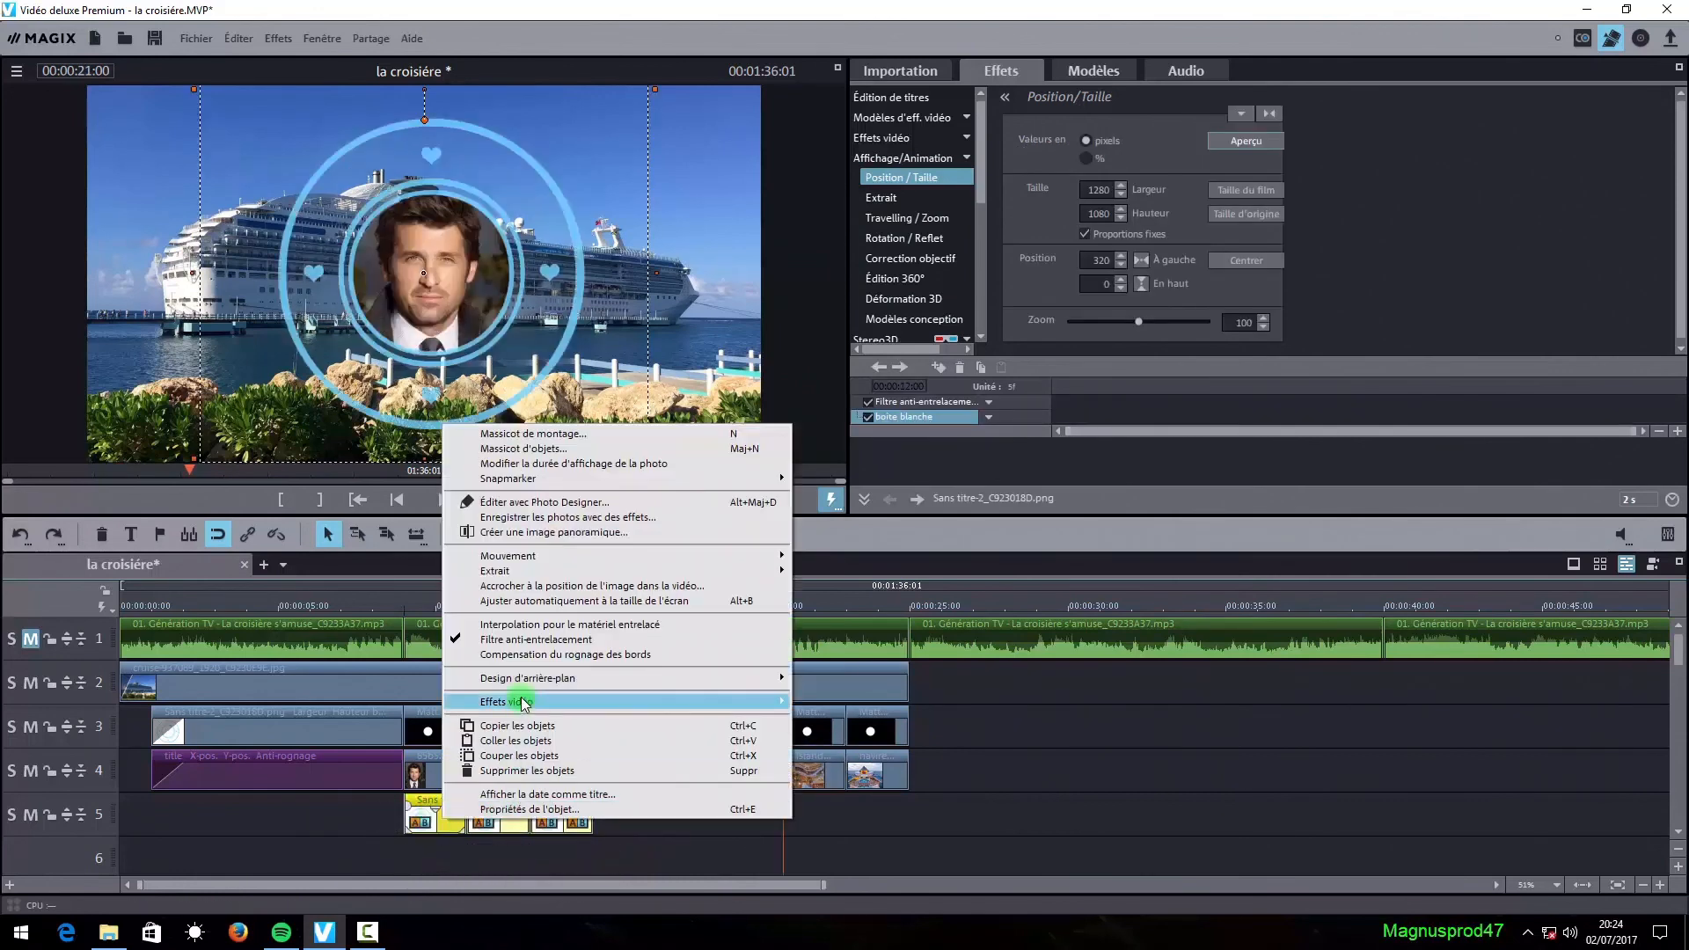
{"action": "left_click", "coordinate": [527, 726]}
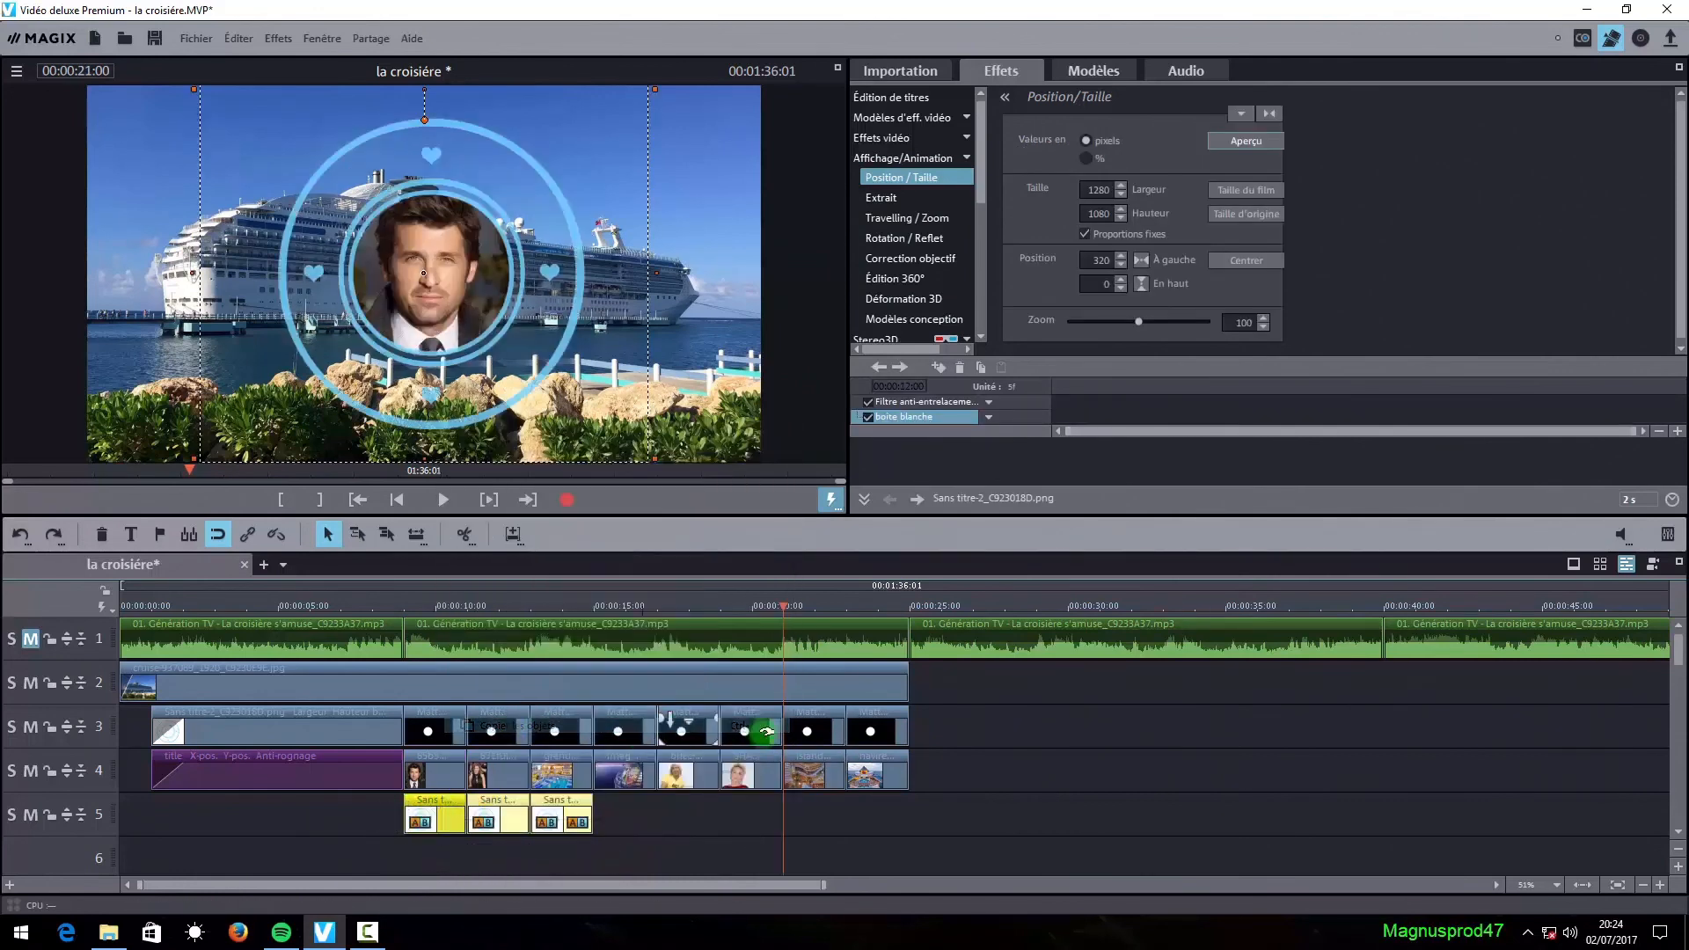
{"action": "left_click_drag", "start_coordinate": [783, 607], "coordinate": [587, 648]}
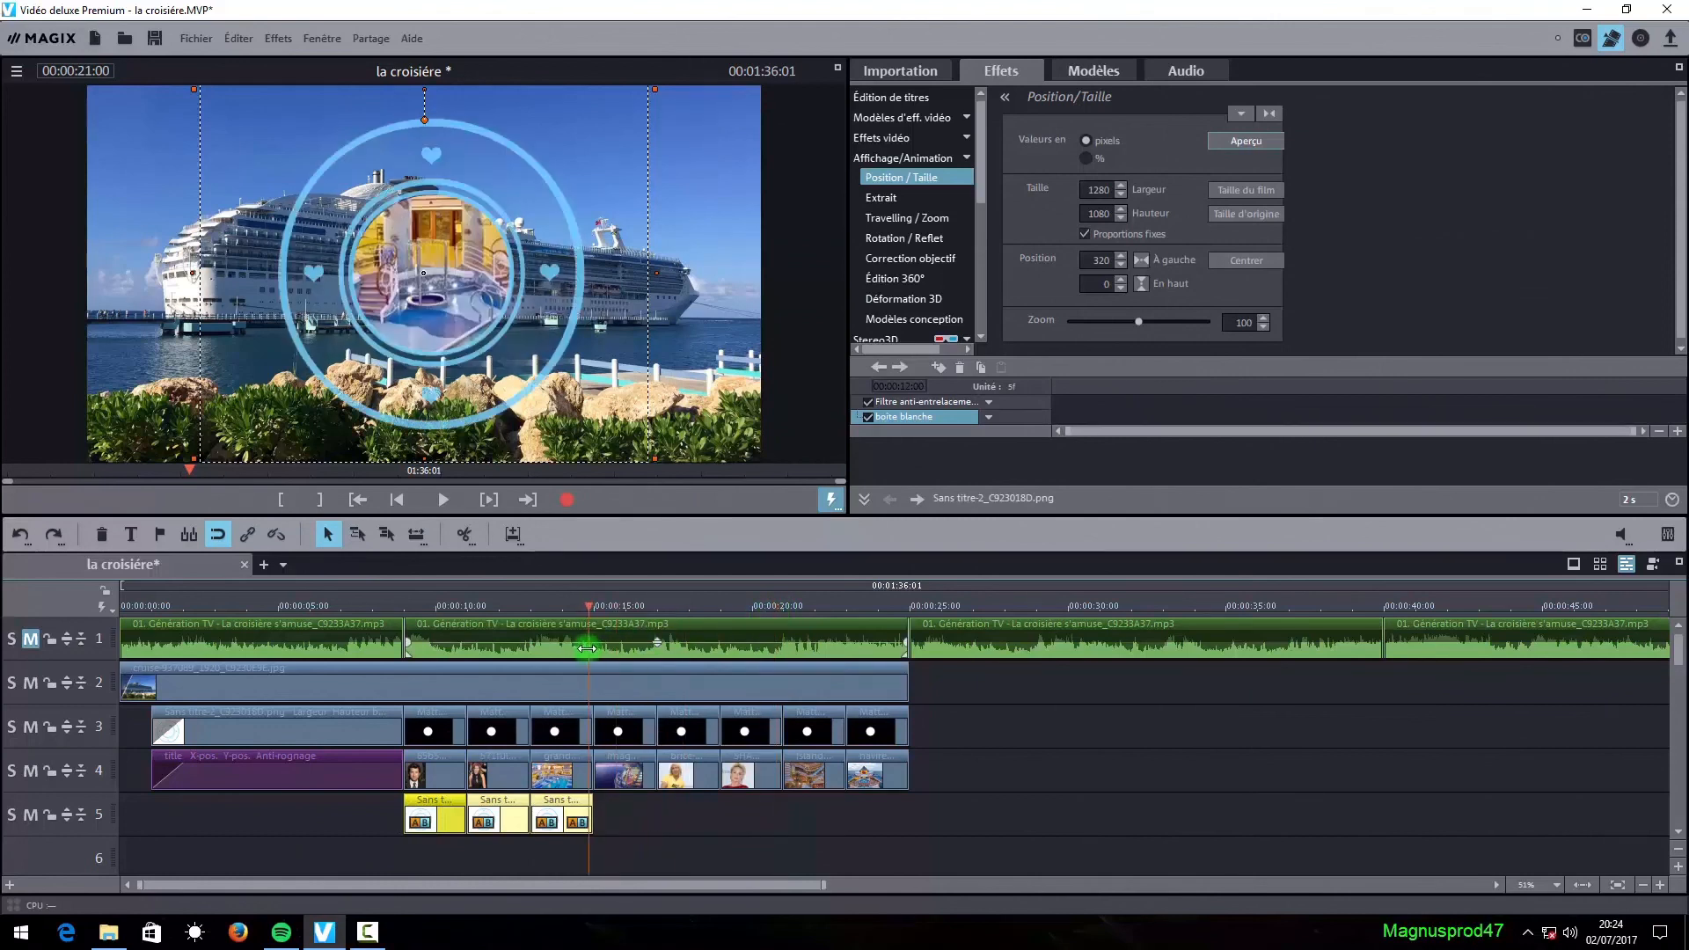
{"action": "right_click", "coordinate": [611, 817]}
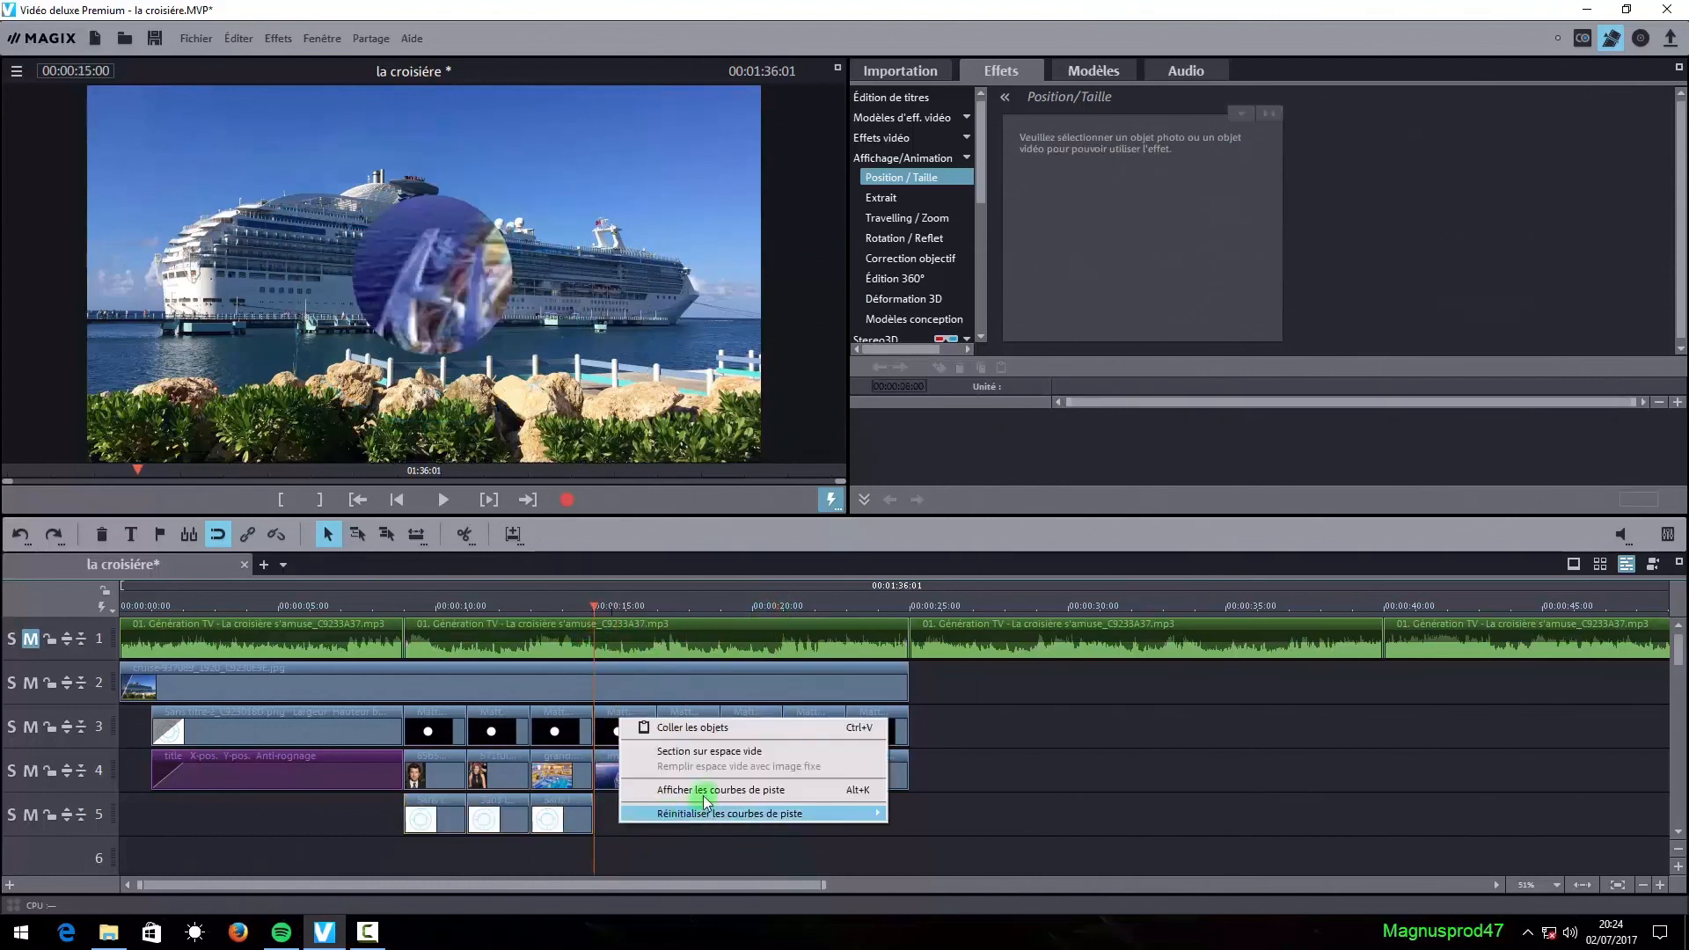
{"action": "left_click", "coordinate": [695, 727]}
{"action": "left_click", "coordinate": [843, 827]}
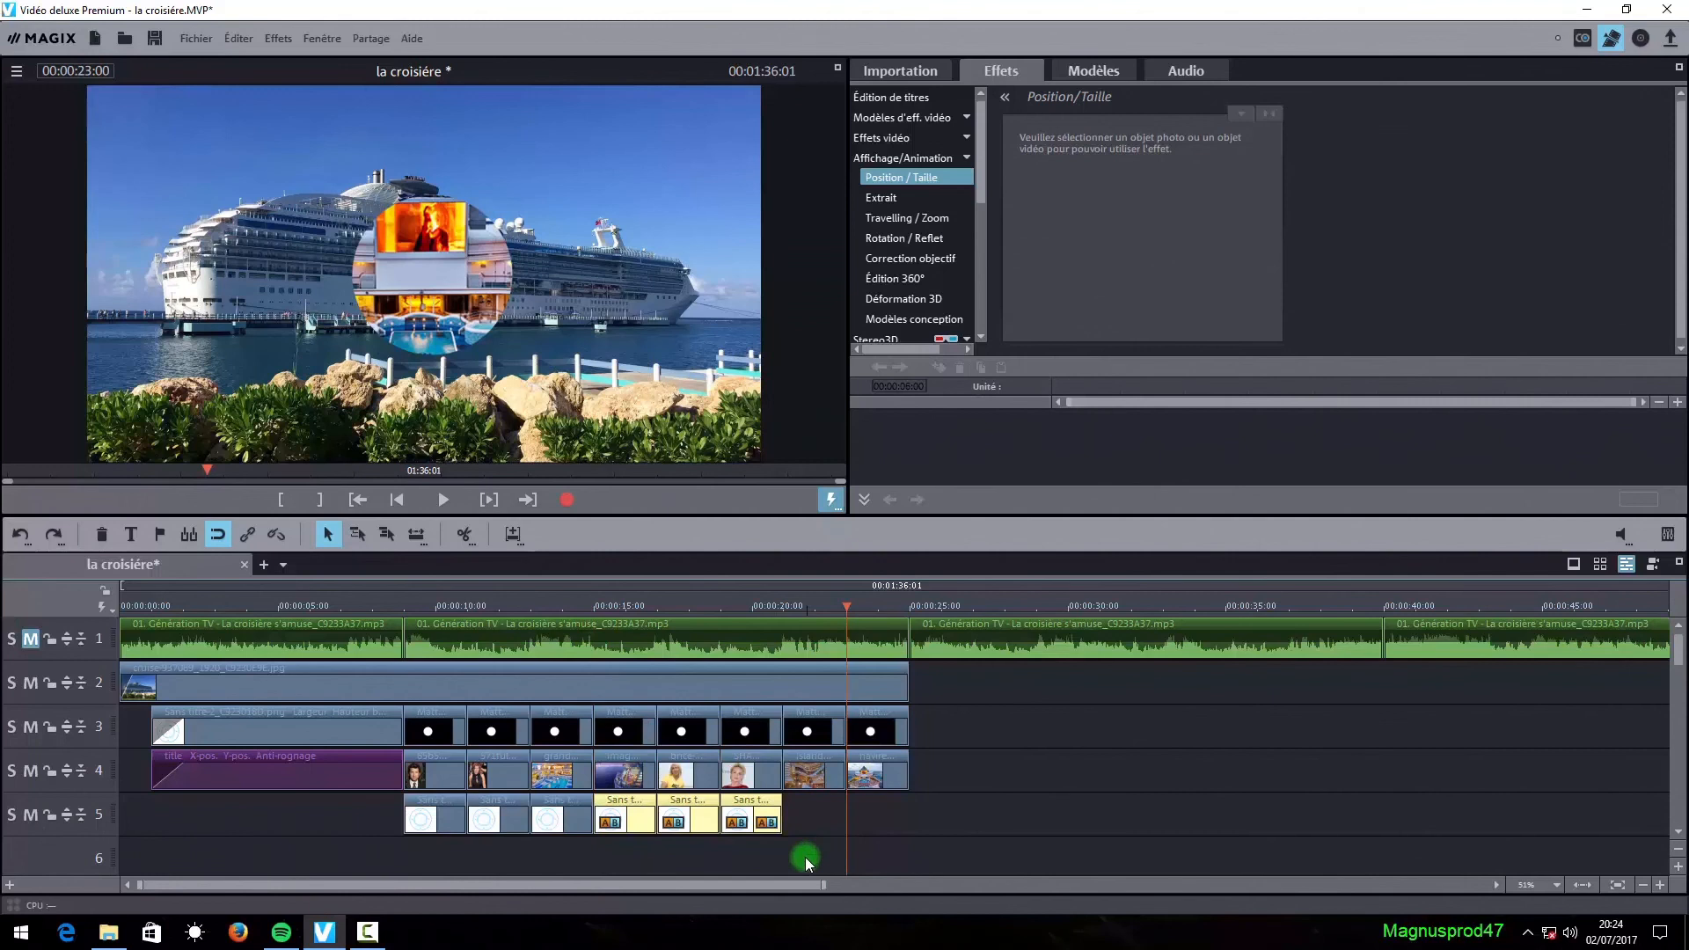
- Paste the porthole graphics on track 5 again at 00:00:21:00 and delete the surplus third copy beyond the last photo
{"action": "left_click_drag", "start_coordinate": [841, 607], "coordinate": [781, 615]}
{"action": "right_click", "coordinate": [867, 810]}
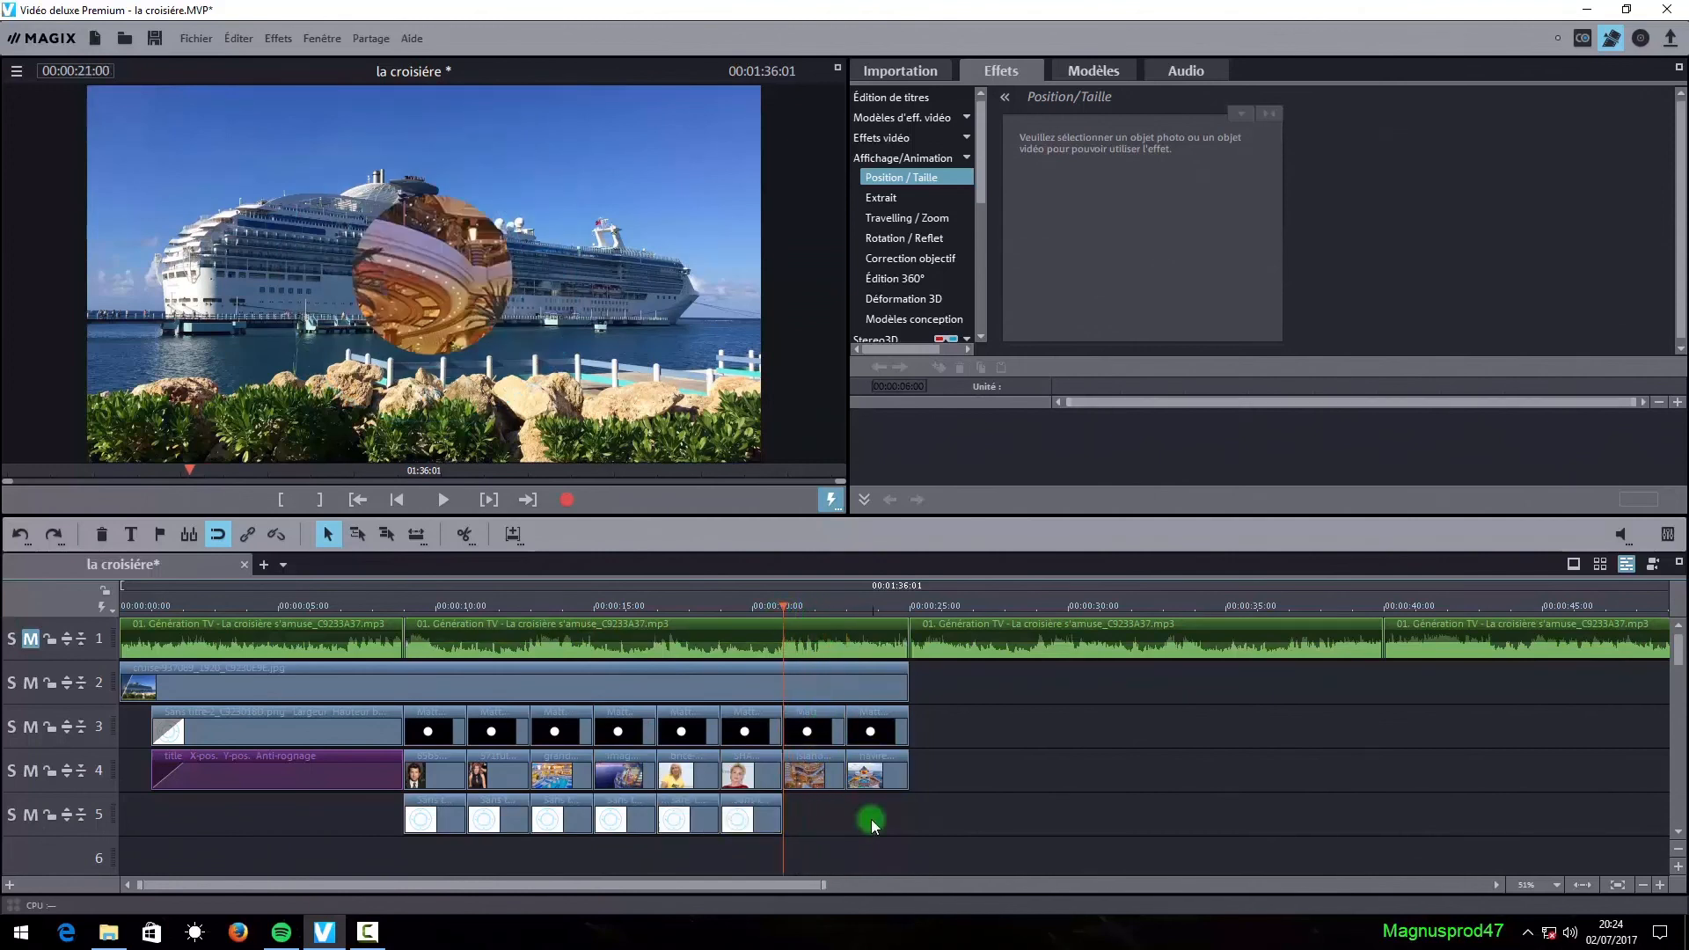
{"action": "left_click", "coordinate": [979, 739]}
{"action": "left_click", "coordinate": [956, 823]}
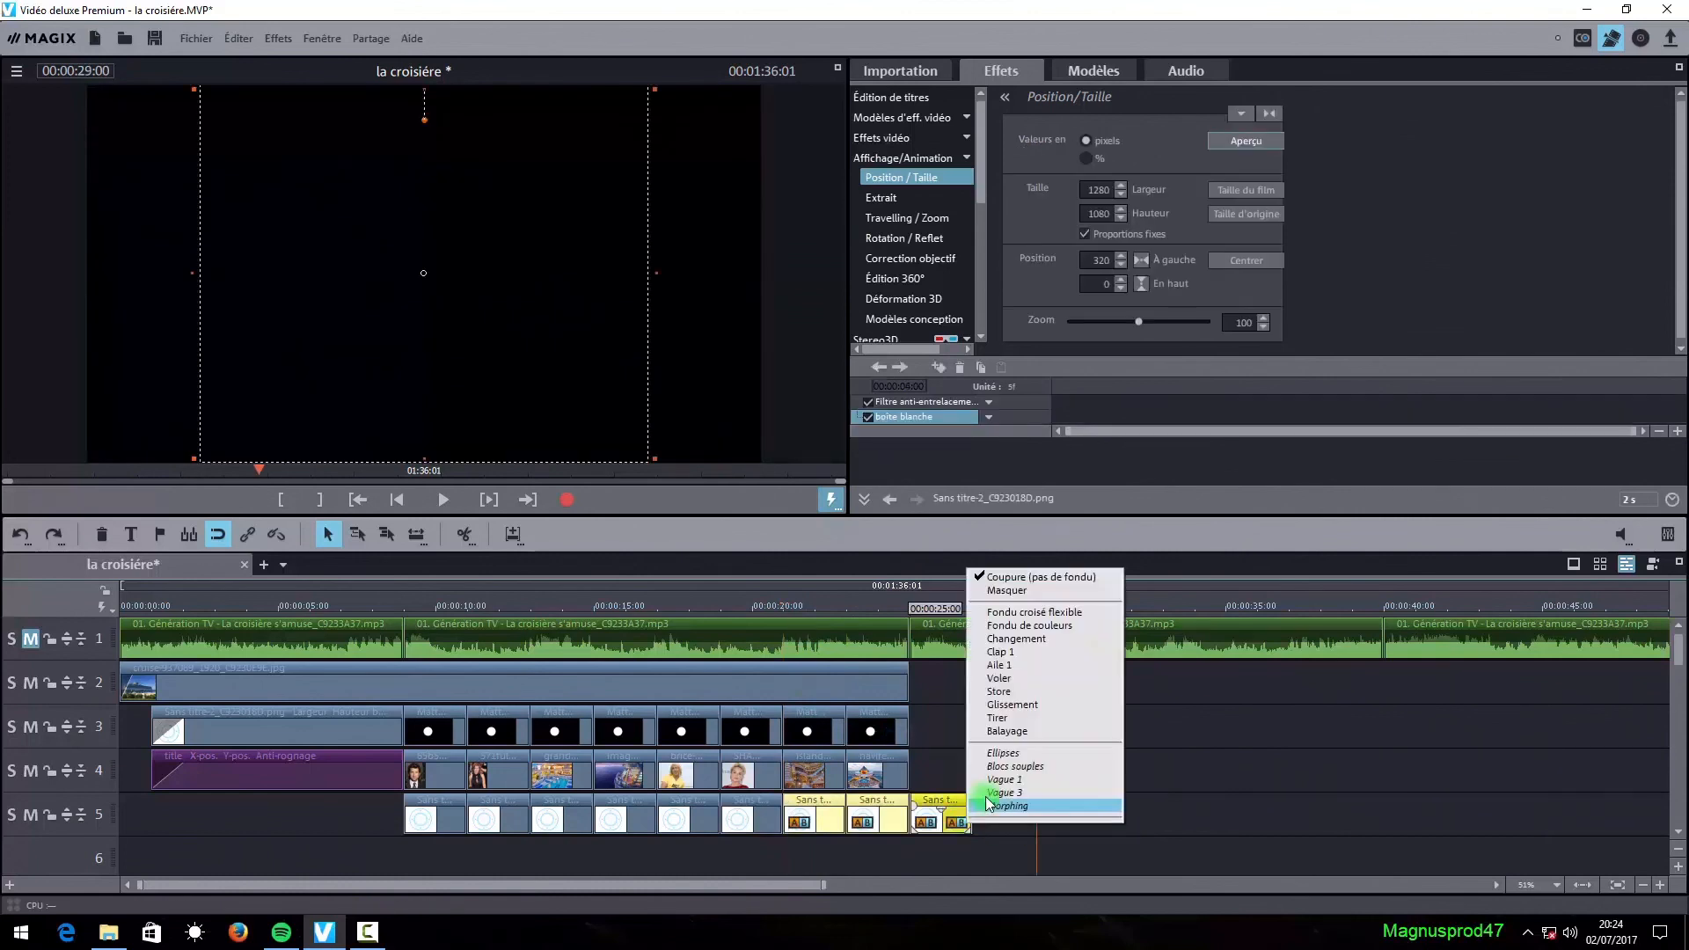
{"action": "left_click", "coordinate": [1224, 868]}
{"action": "left_click", "coordinate": [956, 825]}
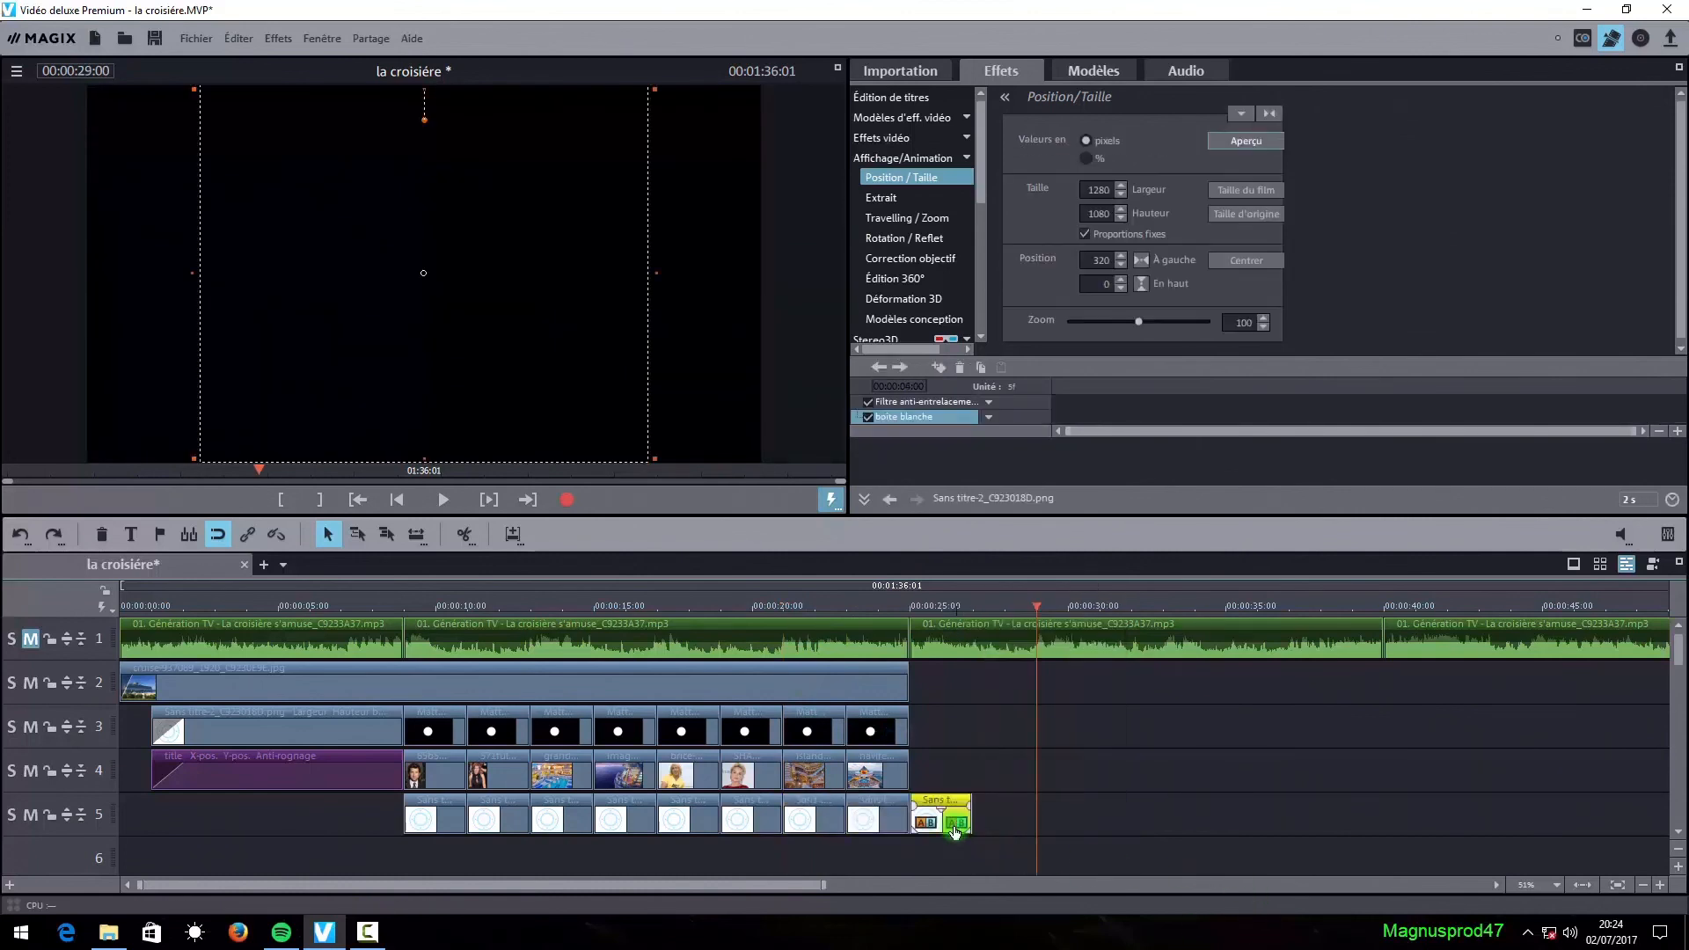
{"action": "key", "text": "Delete"}
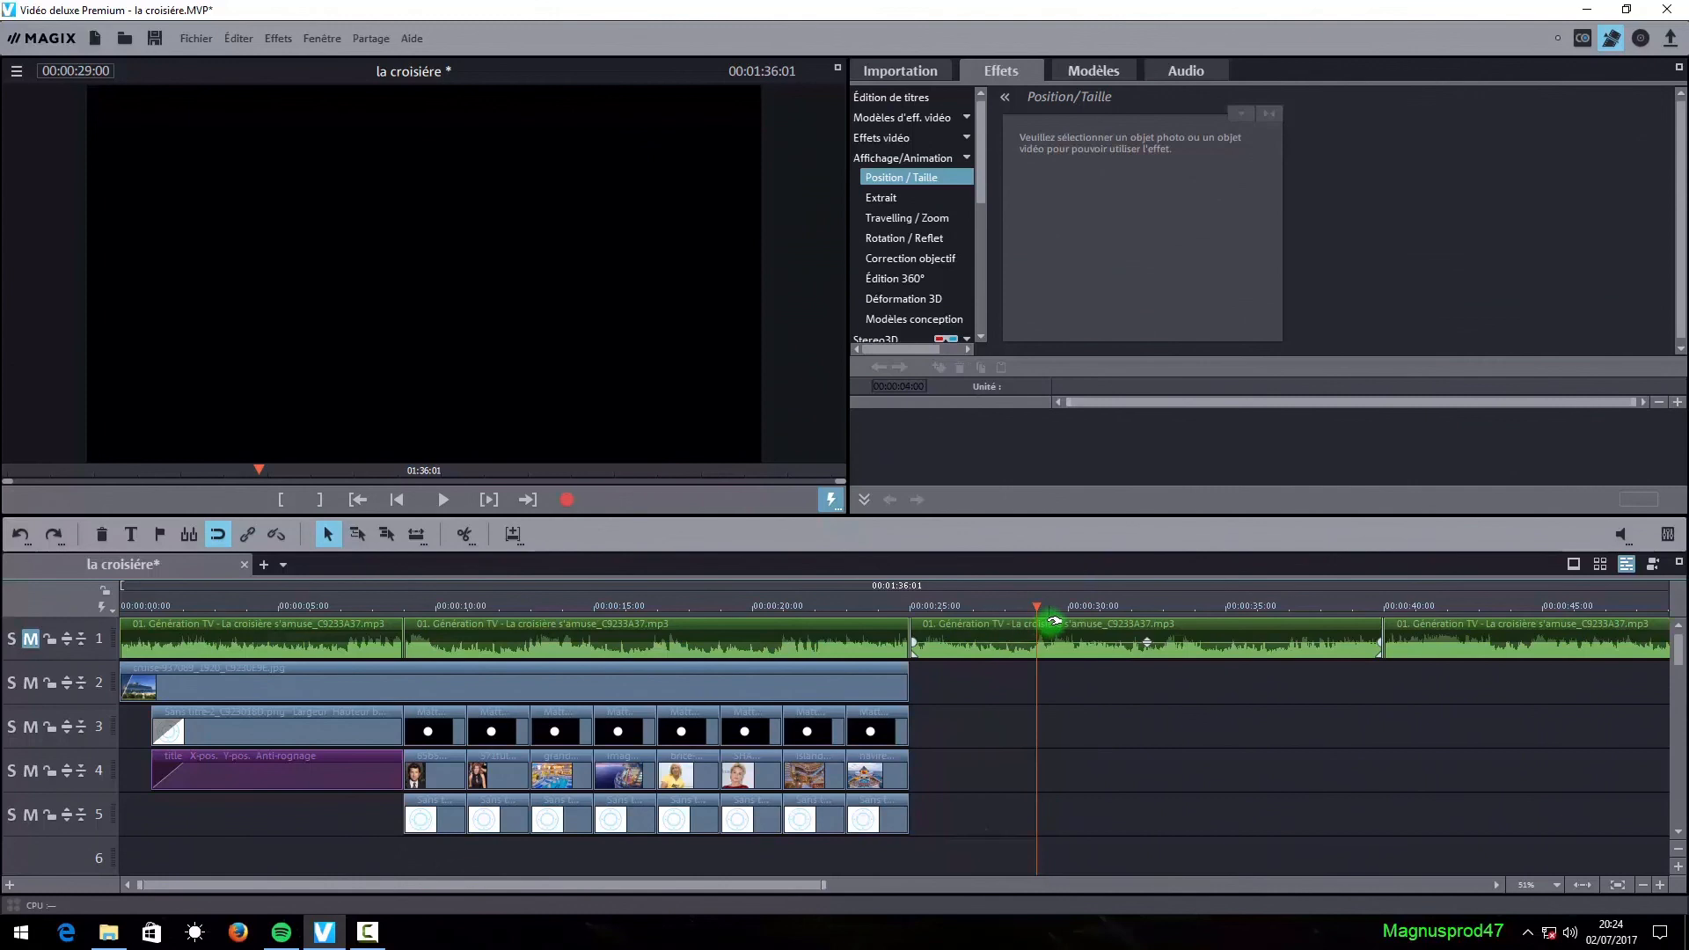
- Reduce the second portrait on track 4 to 55 zoom and move it so the face is centred in the porthole
{"action": "left_click_drag", "start_coordinate": [1037, 609], "coordinate": [469, 686]}
{"action": "left_click", "coordinate": [496, 777]}
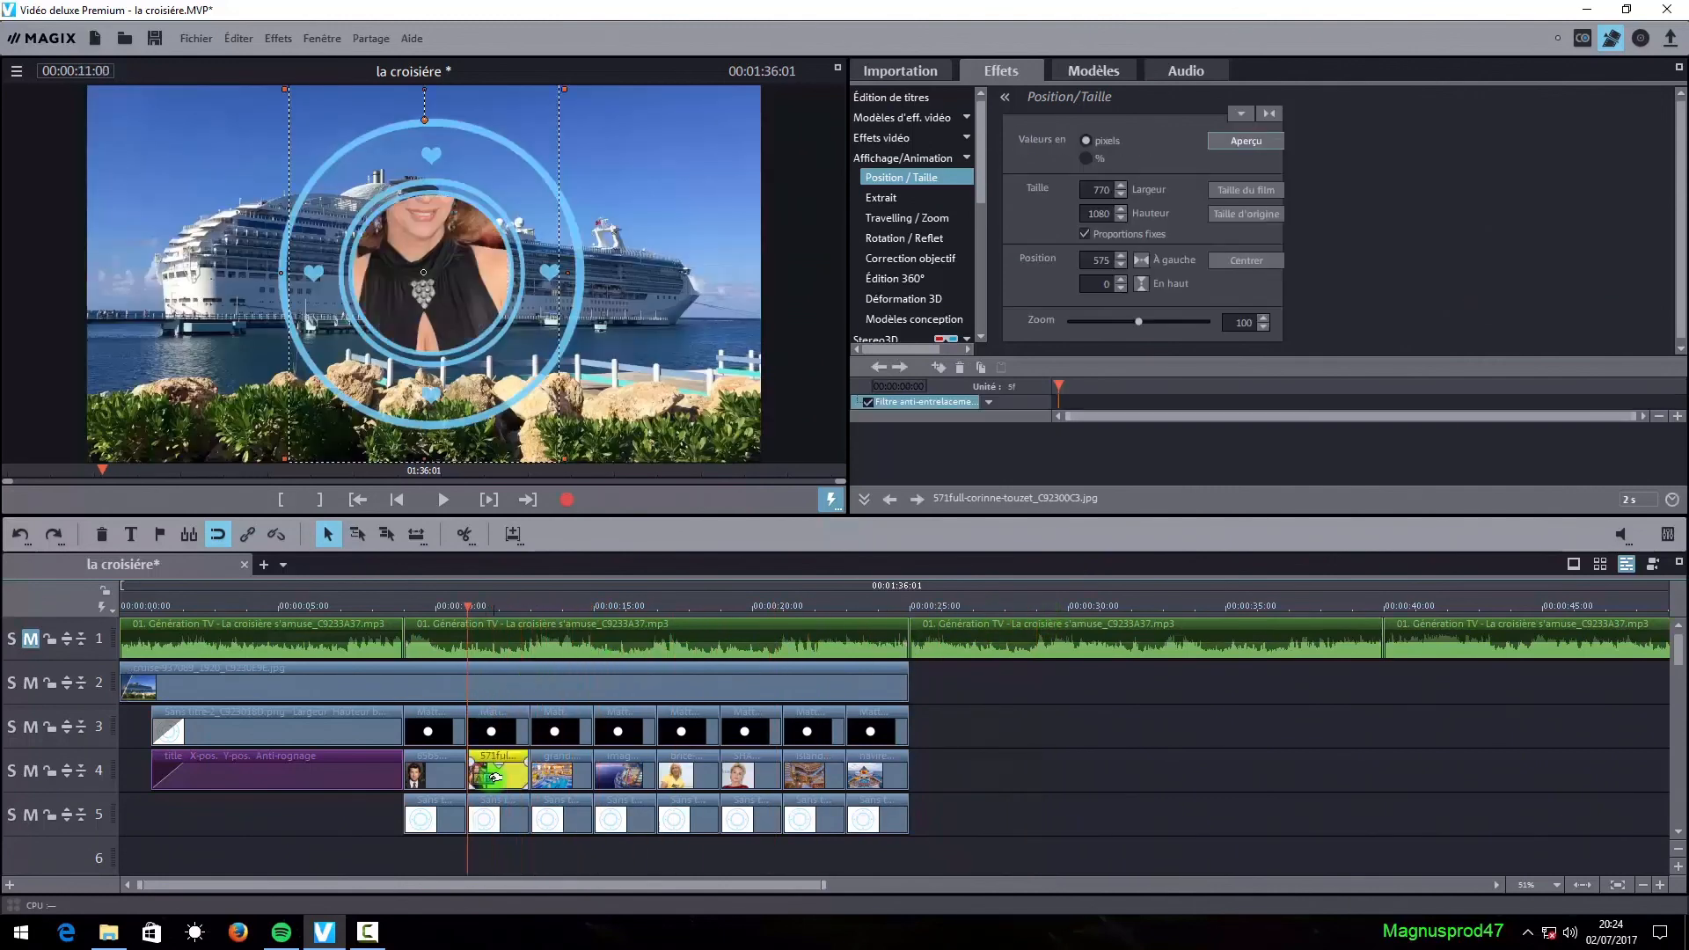
{"action": "left_click", "coordinate": [1264, 327]}
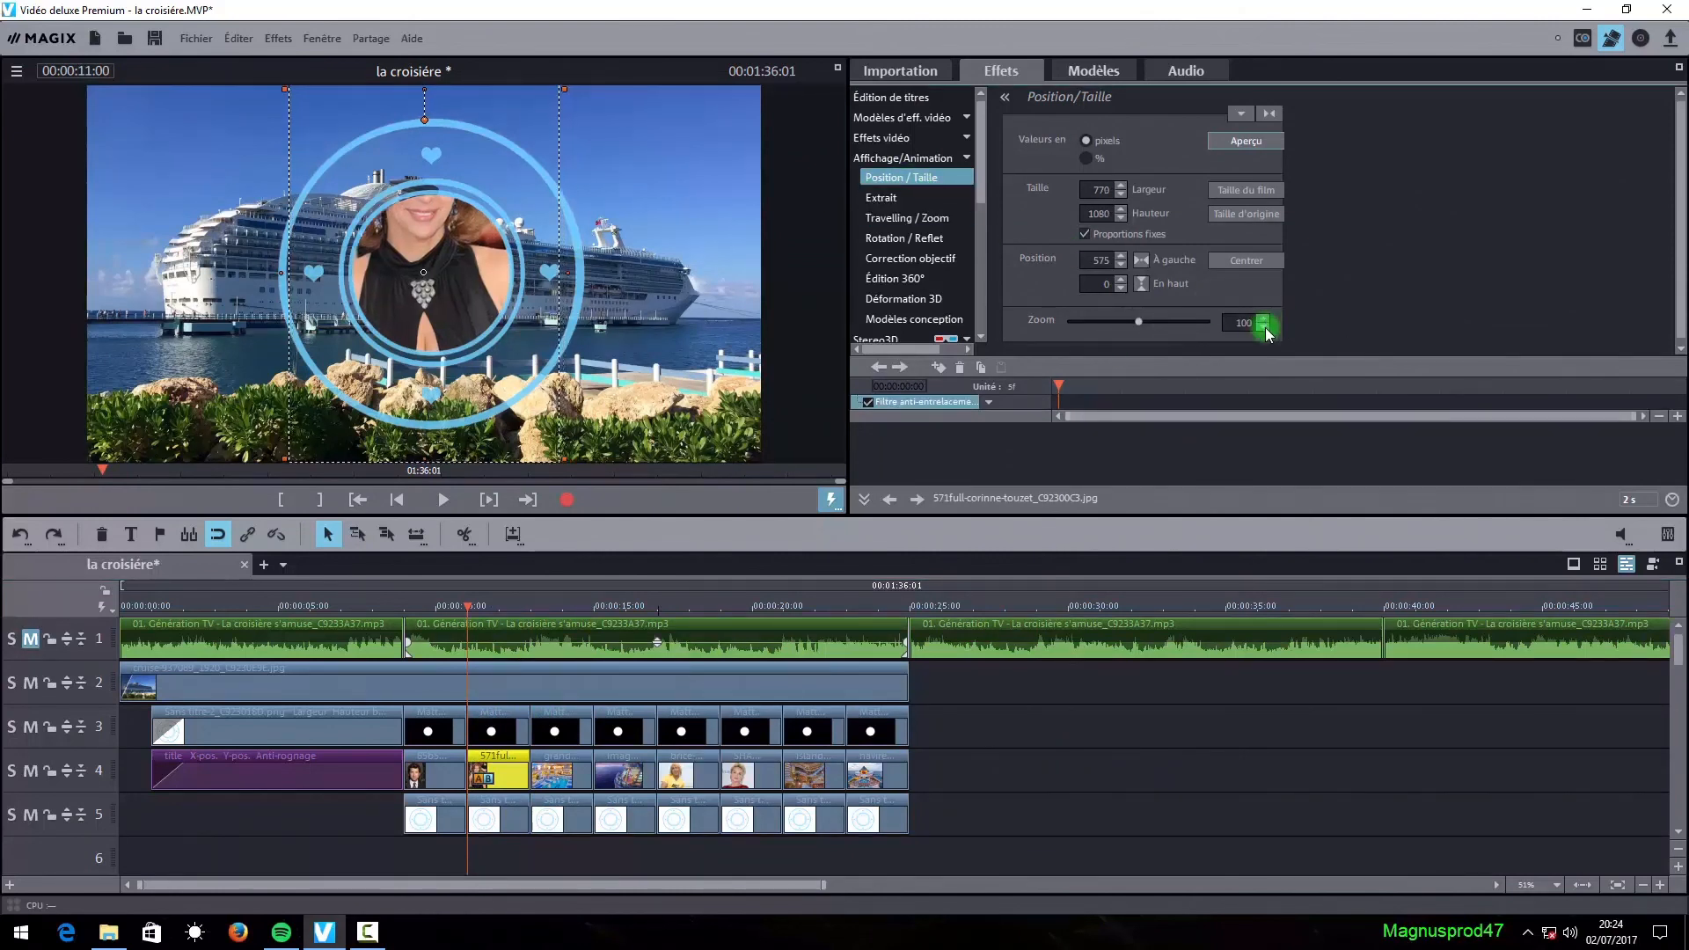
{"action": "left_click", "coordinate": [1264, 327]}
{"action": "left_click", "coordinate": [1265, 327]}
{"action": "left_click", "coordinate": [1265, 327]}
{"action": "left_click", "coordinate": [1265, 328]}
{"action": "left_click", "coordinate": [1263, 326]}
{"action": "left_click", "coordinate": [1264, 326]}
{"action": "left_click", "coordinate": [1264, 326]}
{"action": "left_click", "coordinate": [1264, 327]}
{"action": "left_click", "coordinate": [1264, 326]}
{"action": "left_click", "coordinate": [1263, 326]}
{"action": "left_click", "coordinate": [1264, 326]}
{"action": "left_click", "coordinate": [1264, 326]}
{"action": "left_click", "coordinate": [1264, 328]}
{"action": "left_click", "coordinate": [1264, 328]}
{"action": "left_click", "coordinate": [1264, 328]}
{"action": "left_click", "coordinate": [1264, 328]}
{"action": "left_click", "coordinate": [1265, 328]}
{"action": "left_click_drag", "start_coordinate": [452, 267], "coordinate": [457, 274]}
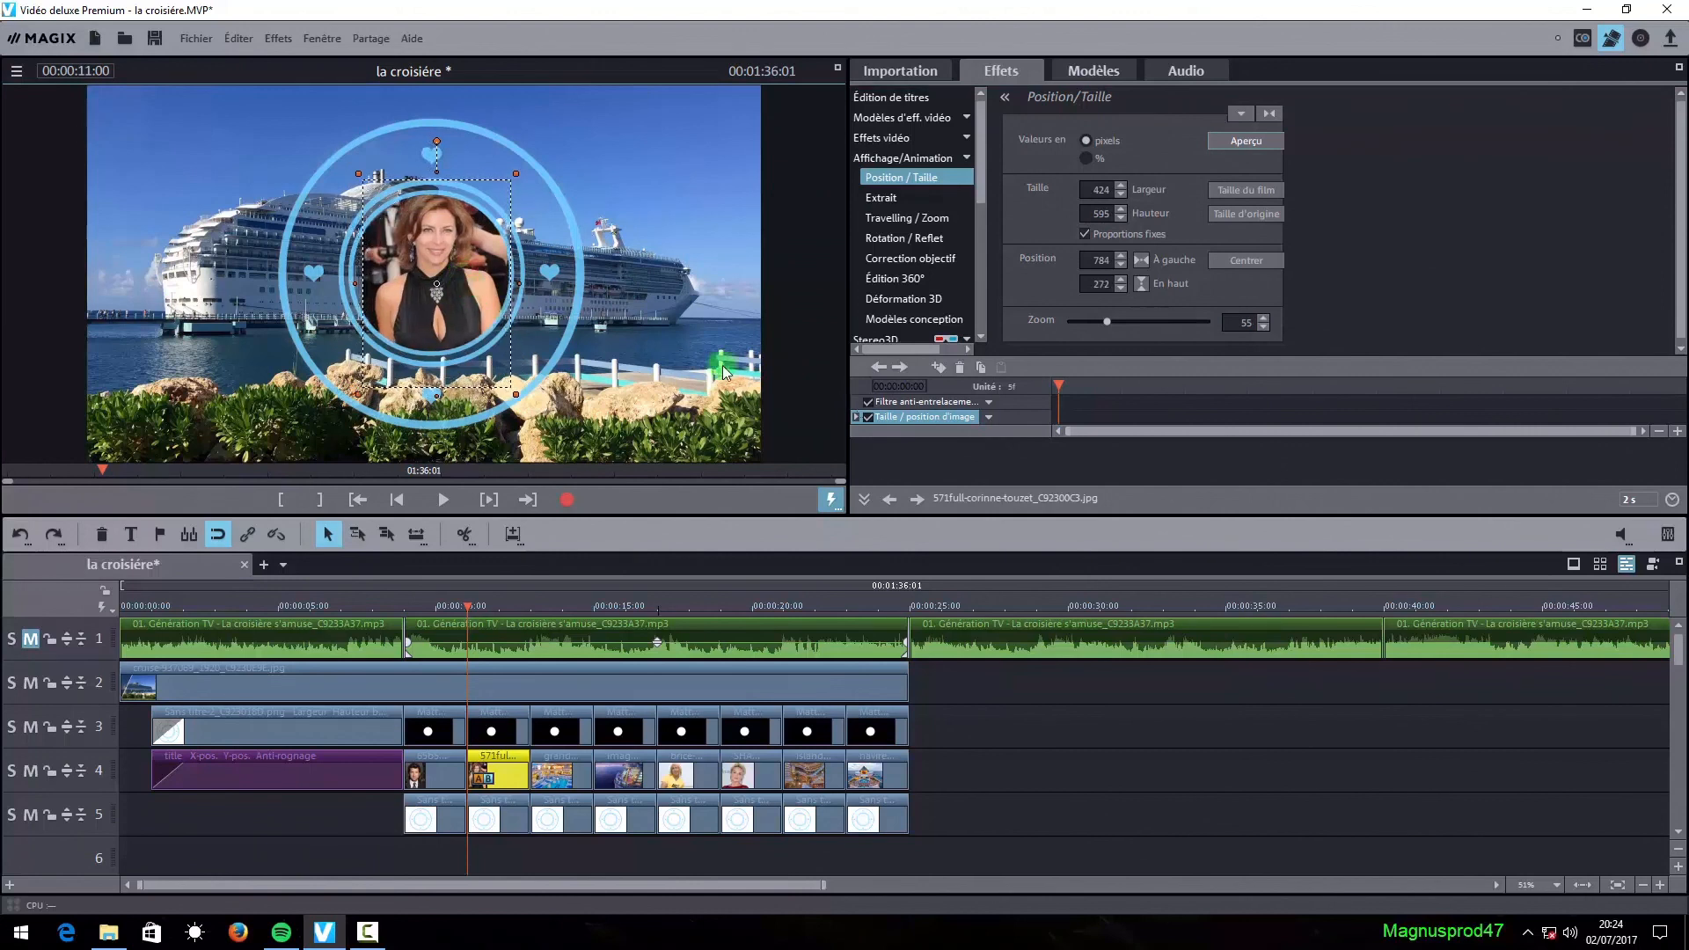
{"action": "left_click", "coordinate": [608, 675]}
- Reduce the zoom of the third photo on track 4, the ship's deck, so more of it fits inside the porthole
{"action": "left_click", "coordinate": [550, 772]}
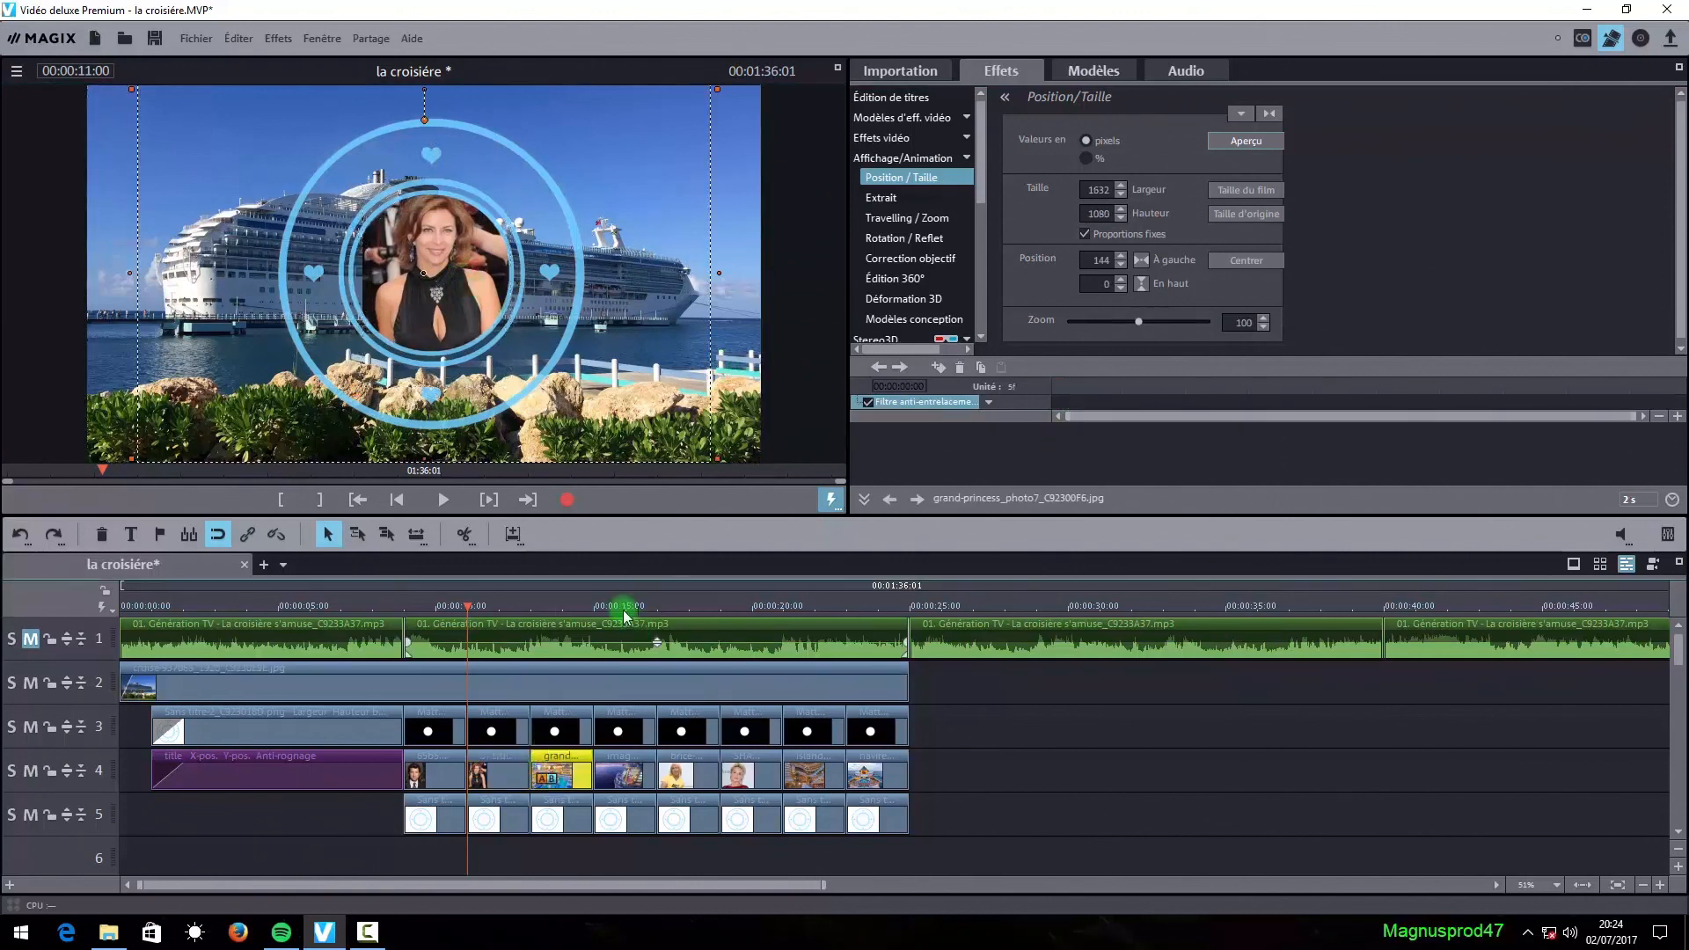
{"action": "left_click_drag", "start_coordinate": [556, 610], "coordinate": [561, 598]}
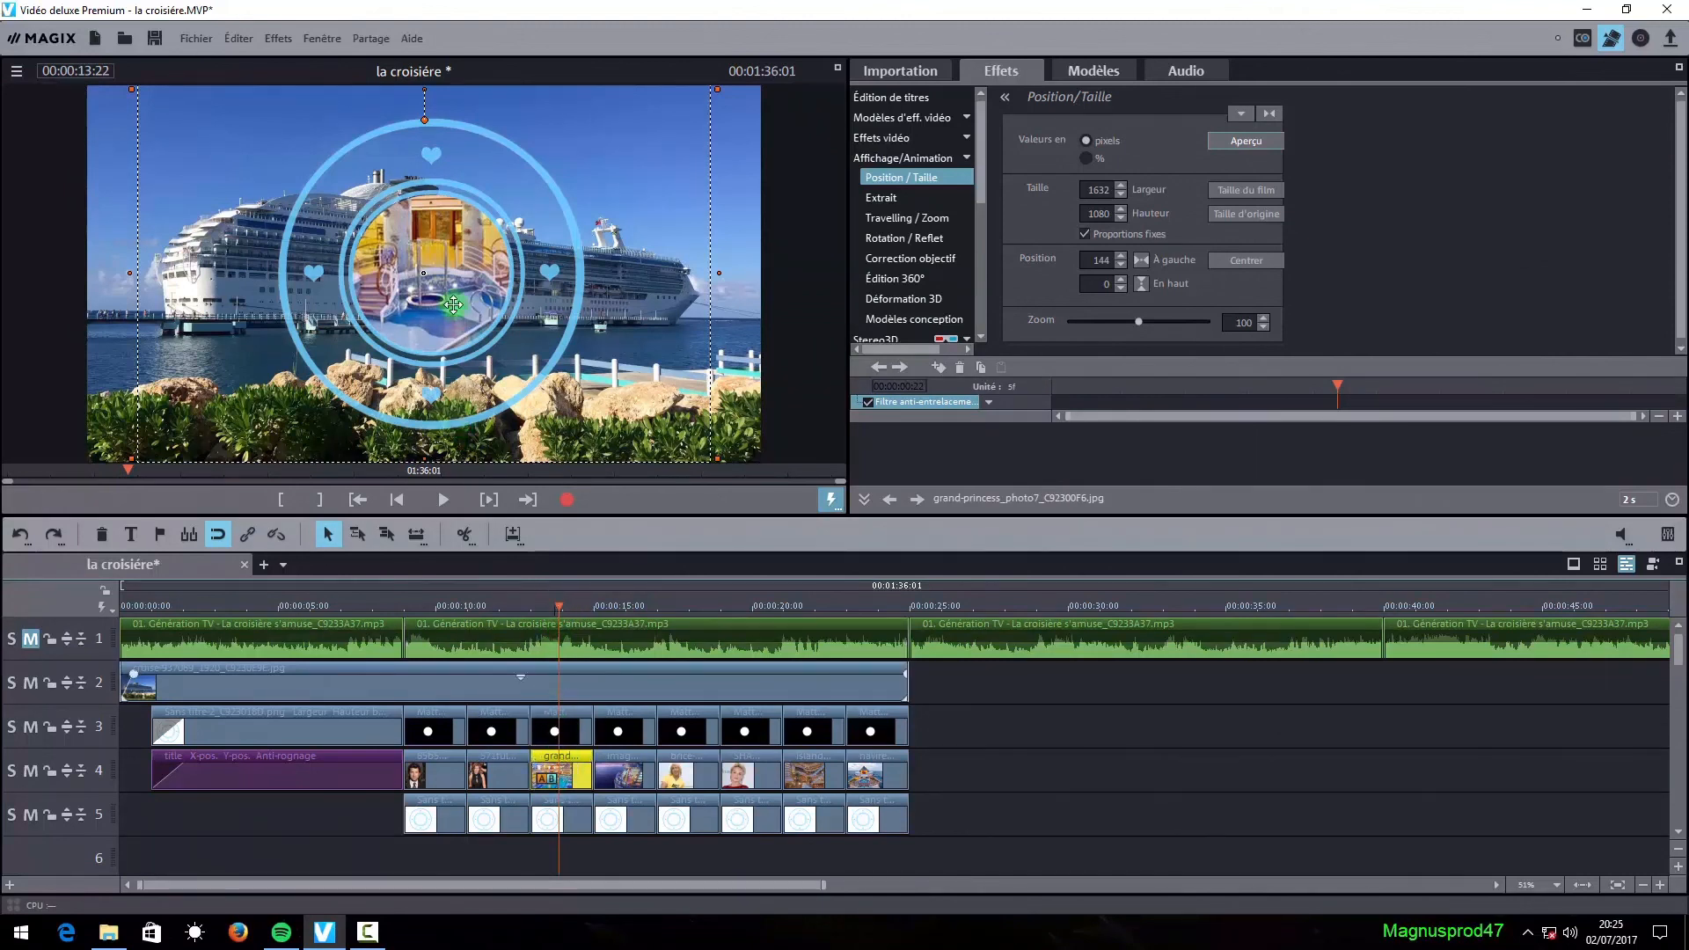
{"action": "left_click", "coordinate": [1264, 328]}
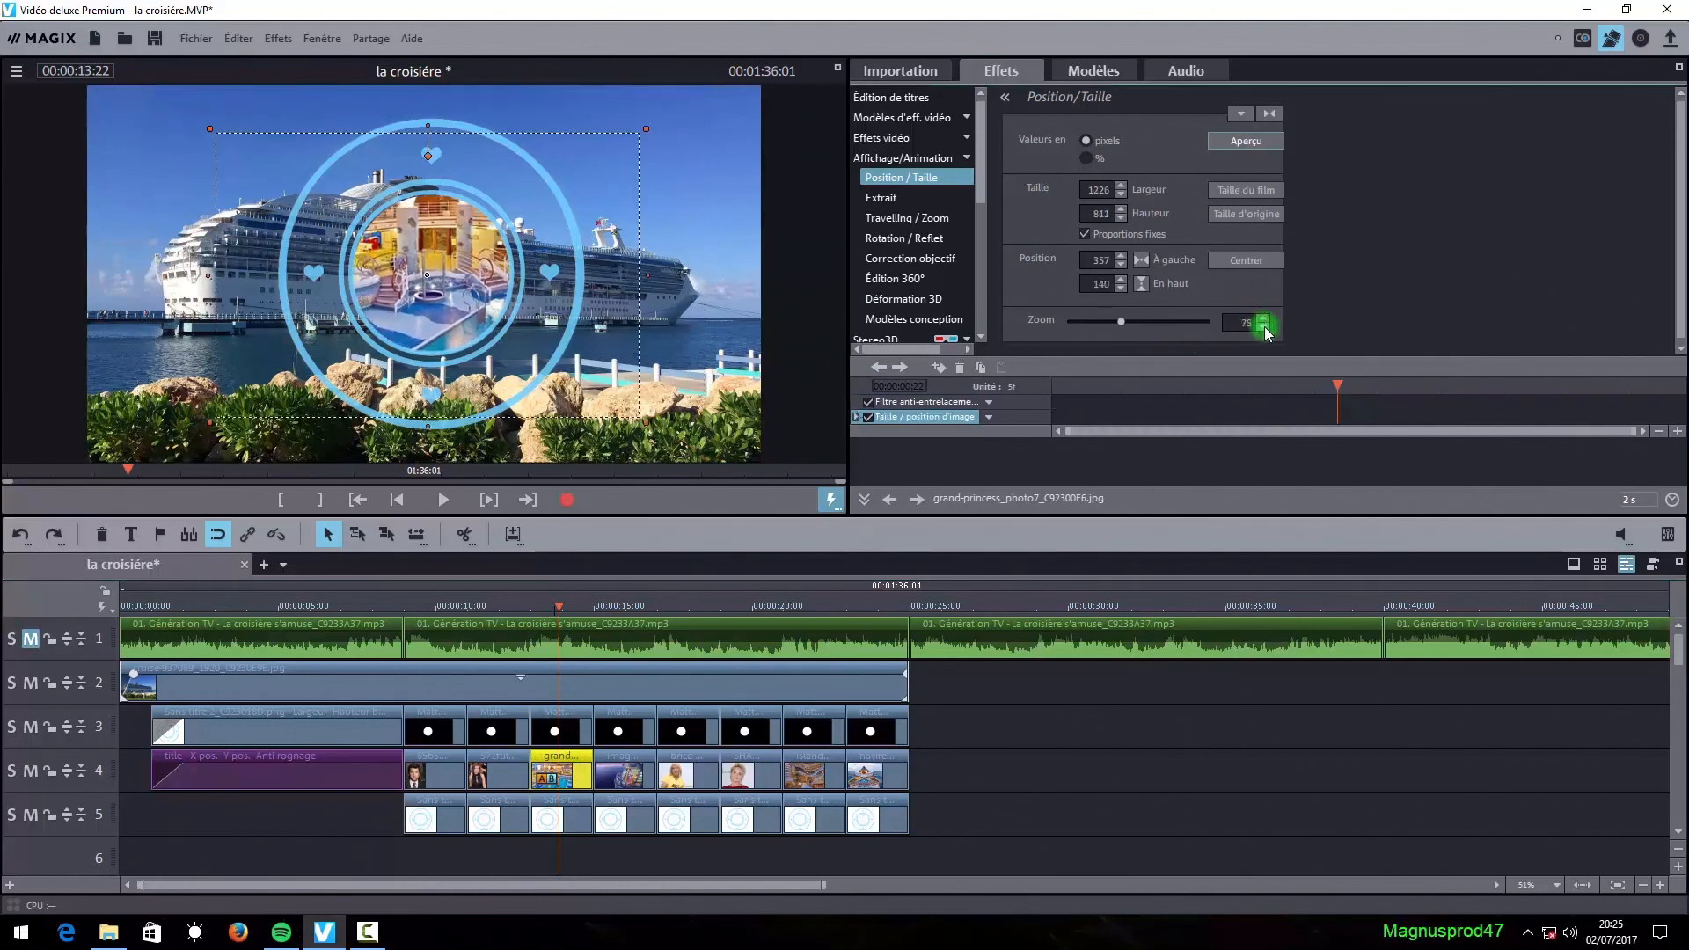
{"action": "left_click", "coordinate": [1264, 328]}
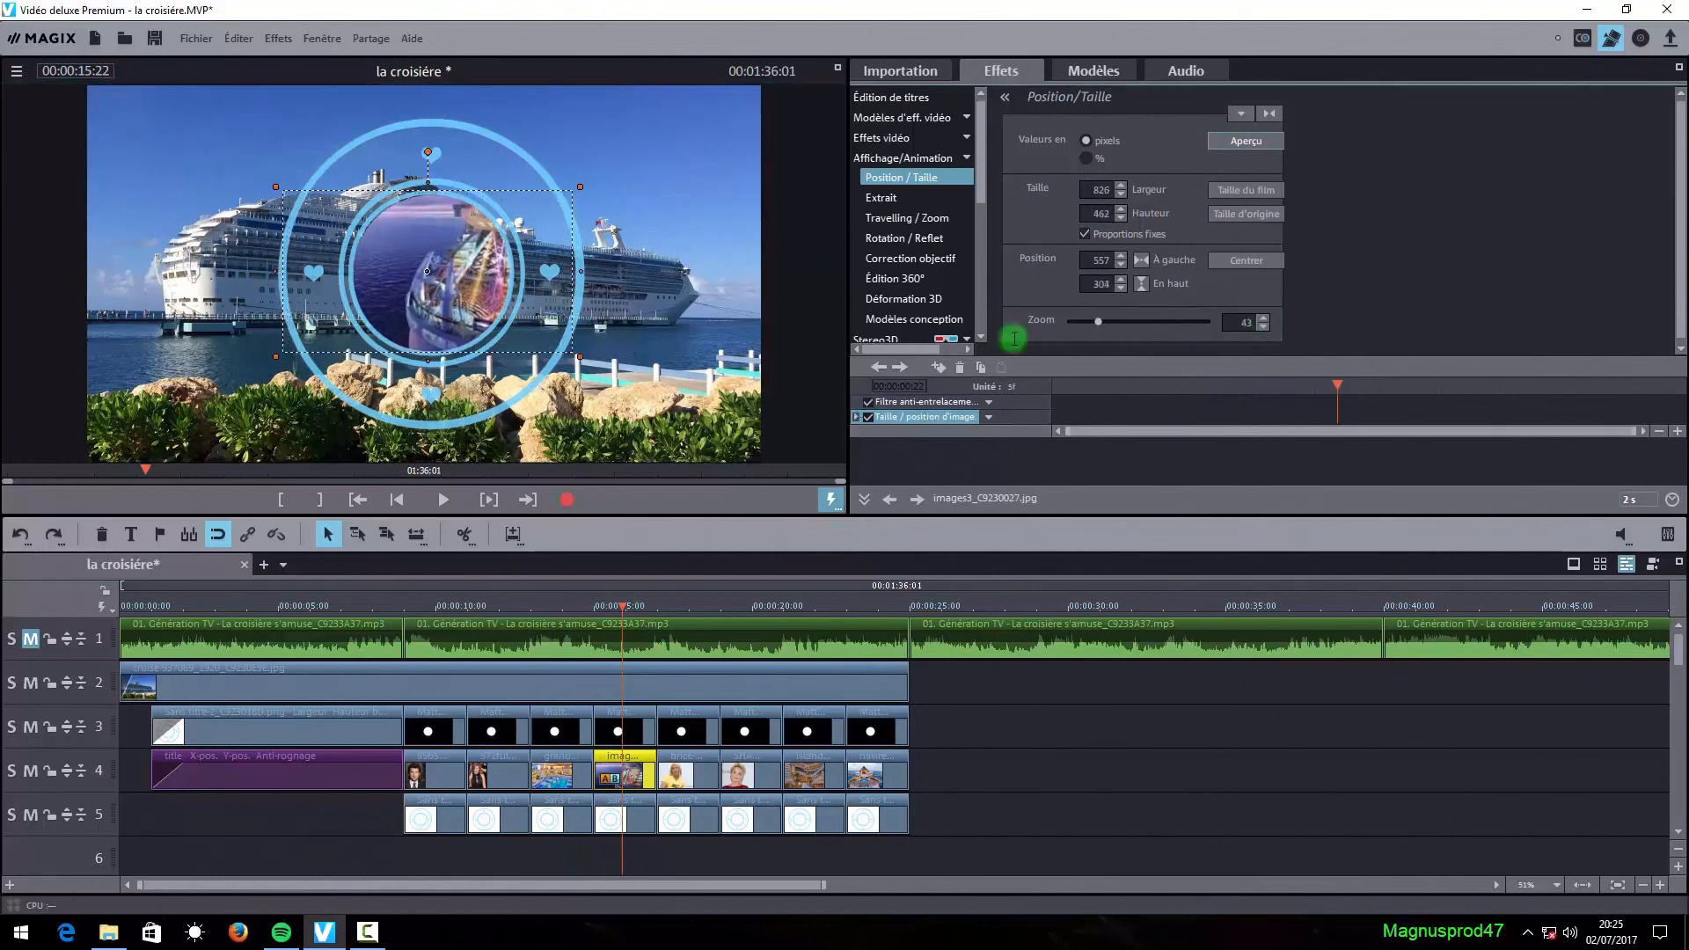
- Shift the fourth photo on track 4 to horizontal position 486 within the porthole and fine-tune its zoom
{"action": "left_click_drag", "start_coordinate": [450, 274], "coordinate": [426, 274]}
{"action": "left_click", "coordinate": [547, 287]}
{"action": "left_click", "coordinate": [608, 771]}
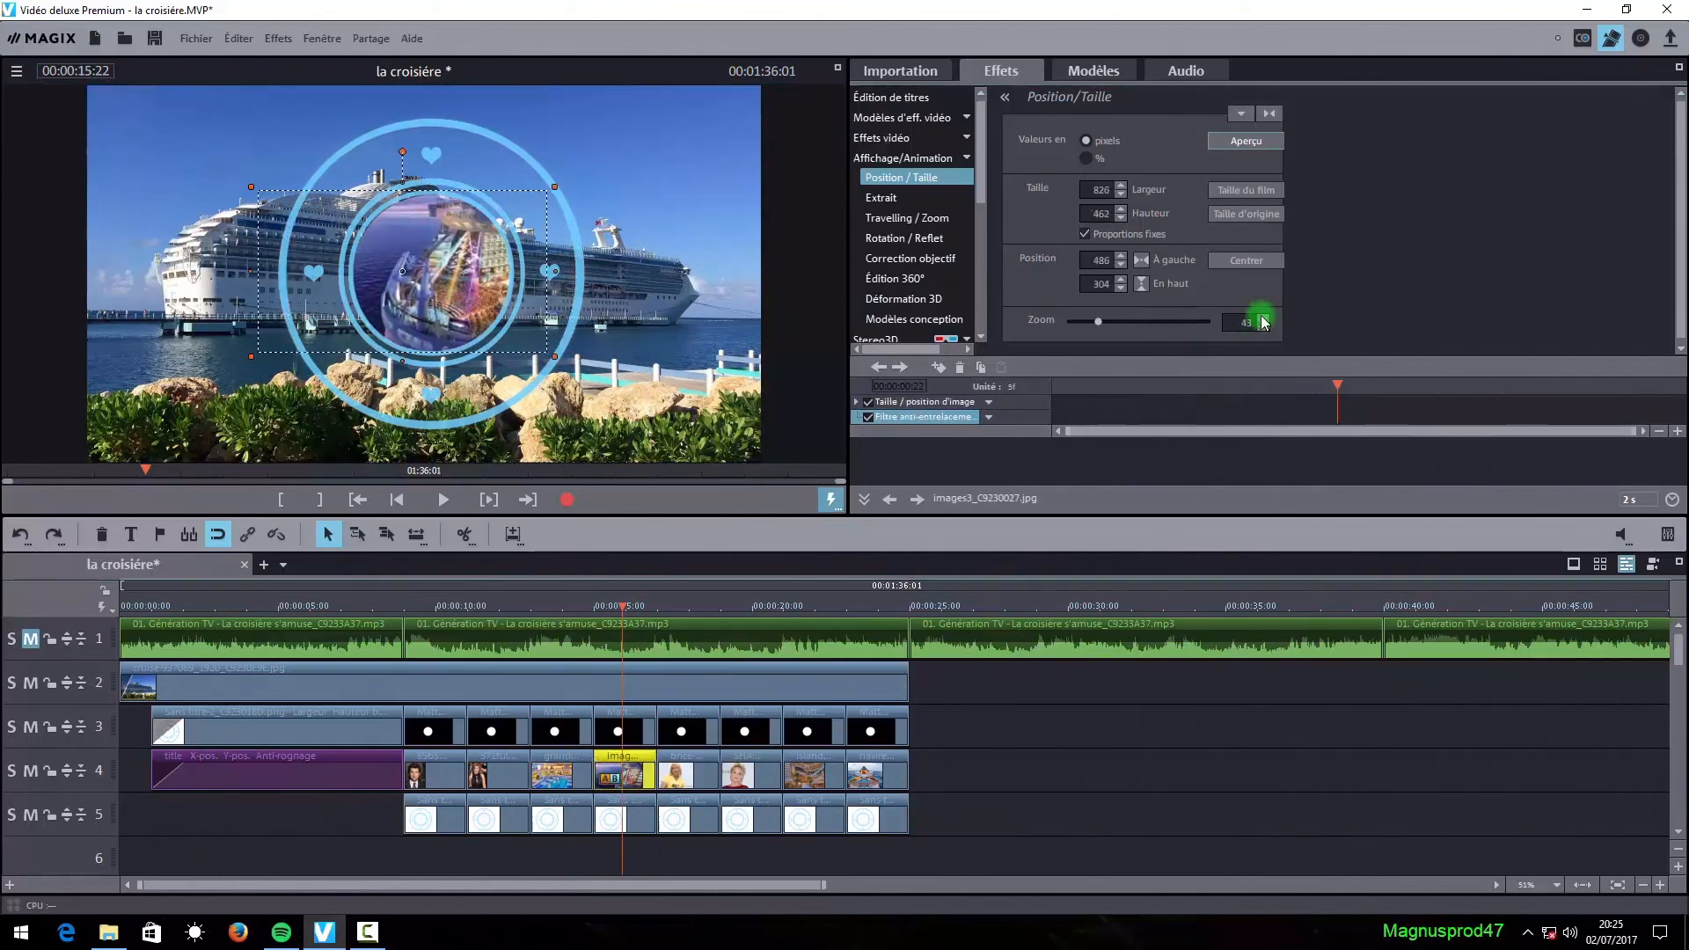
{"action": "left_click", "coordinate": [1261, 317]}
- Reduce the zoom of the fifth photo on track 4 so the blond man's whole head fits inside the porthole
{"action": "left_click", "coordinate": [684, 772]}
{"action": "left_click", "coordinate": [691, 607]}
{"action": "left_click", "coordinate": [1264, 326]}
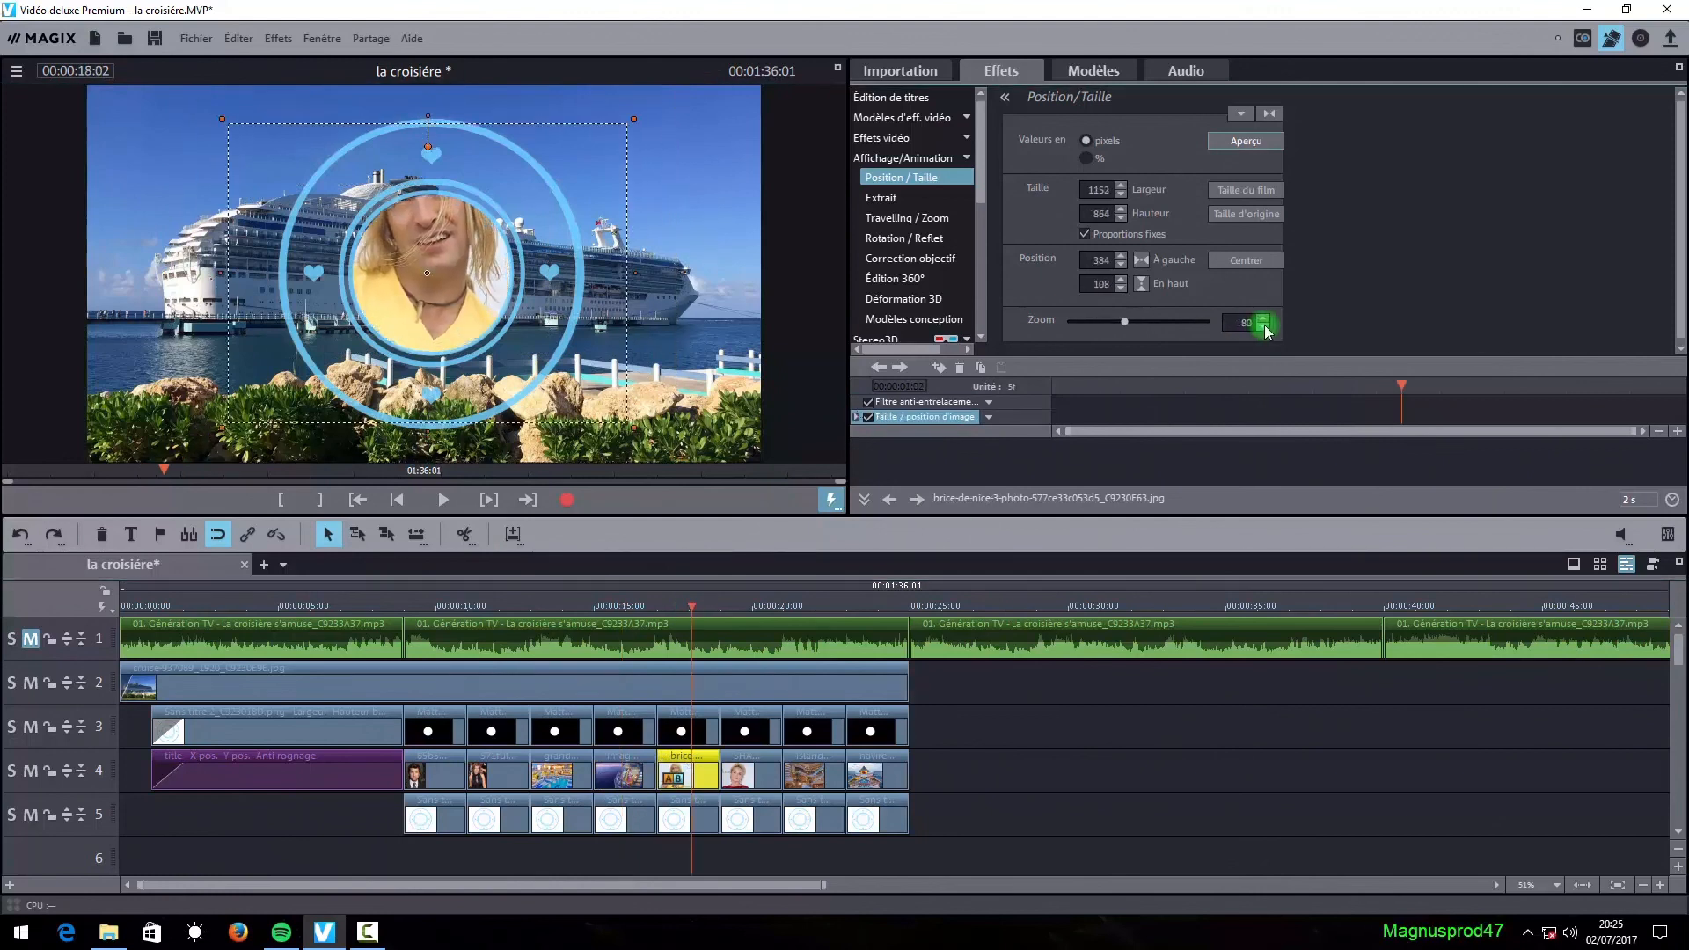
{"action": "left_click", "coordinate": [1265, 326]}
- Reduce the zoom of the seventh photo on track 4, the ship's interior, to fit it inside the porthole
{"action": "left_click", "coordinate": [810, 775]}
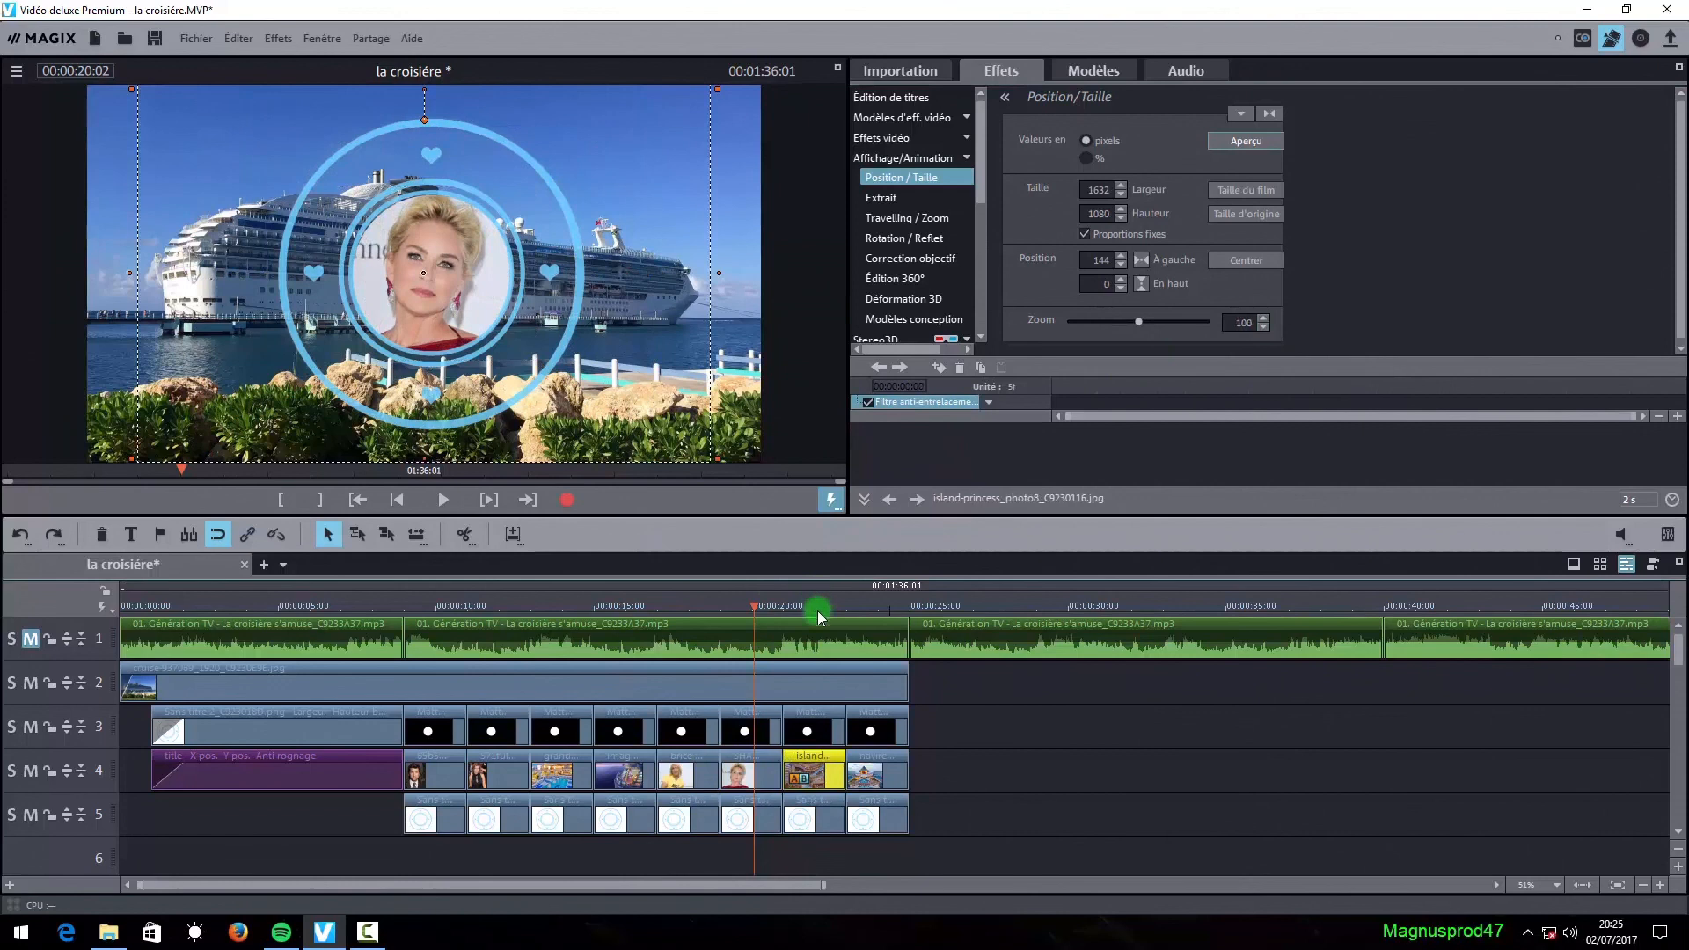
{"action": "left_click", "coordinate": [818, 608]}
{"action": "left_click", "coordinate": [1262, 325]}
- Scale the last photo on track 4 to 43 zoom and centre it in the porthole at position 656, 297
{"action": "left_click", "coordinate": [892, 780]}
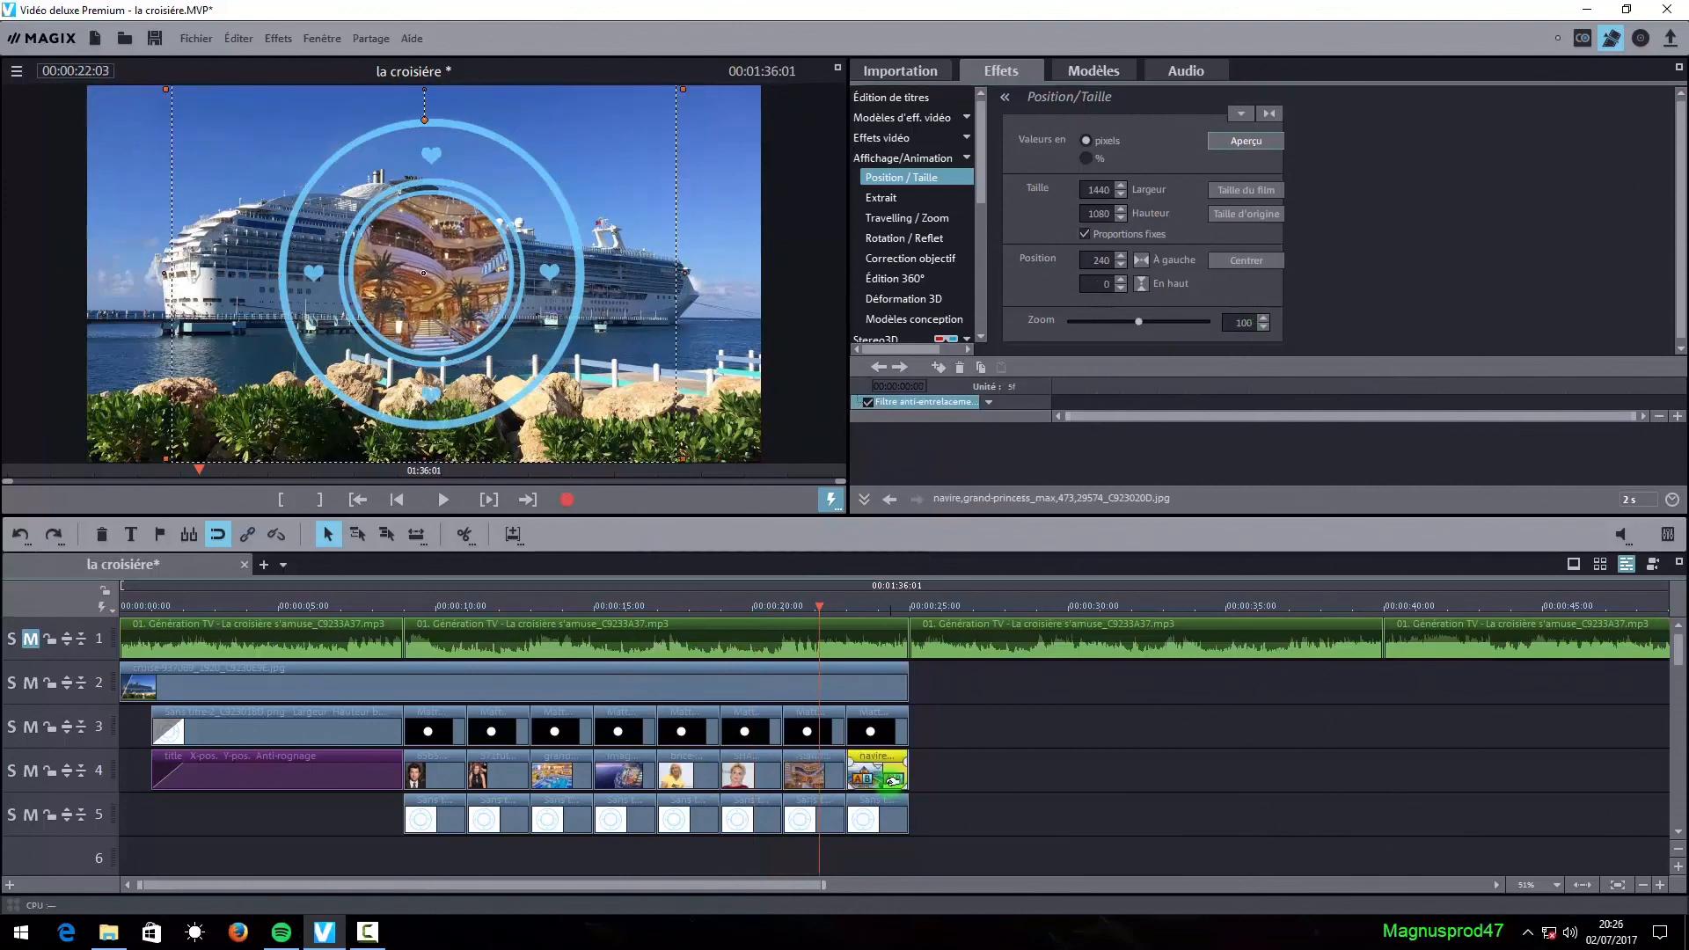
{"action": "left_click", "coordinate": [878, 608]}
{"action": "left_click", "coordinate": [1264, 326]}
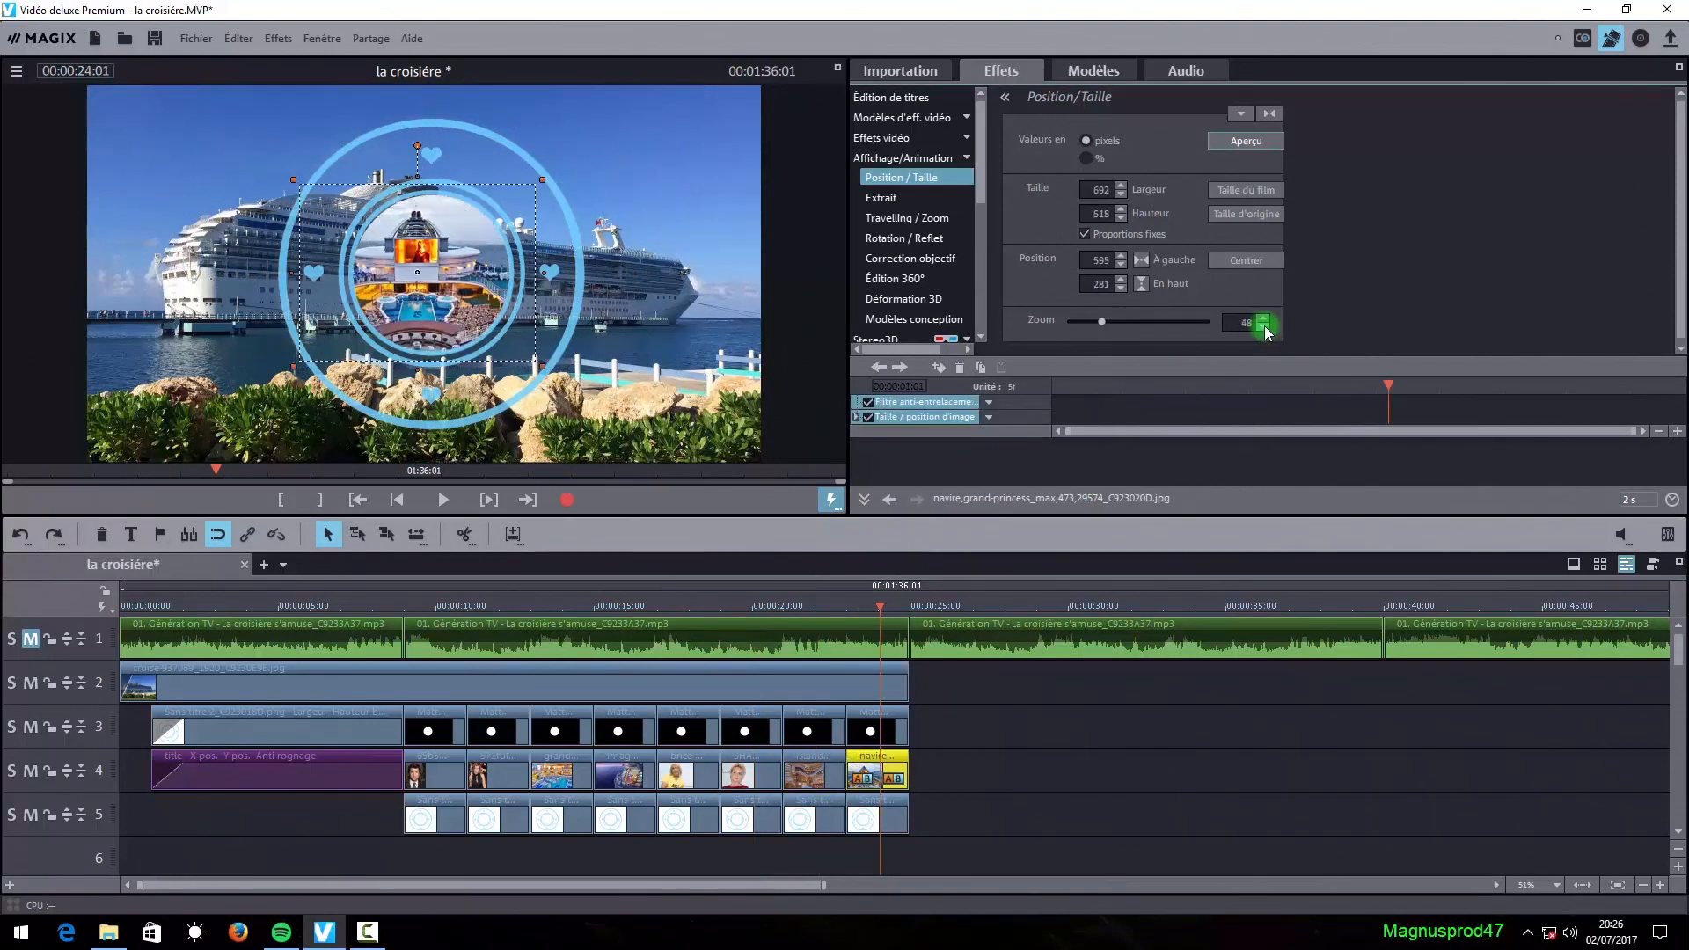
{"action": "left_click_drag", "start_coordinate": [470, 300], "coordinate": [471, 299]}
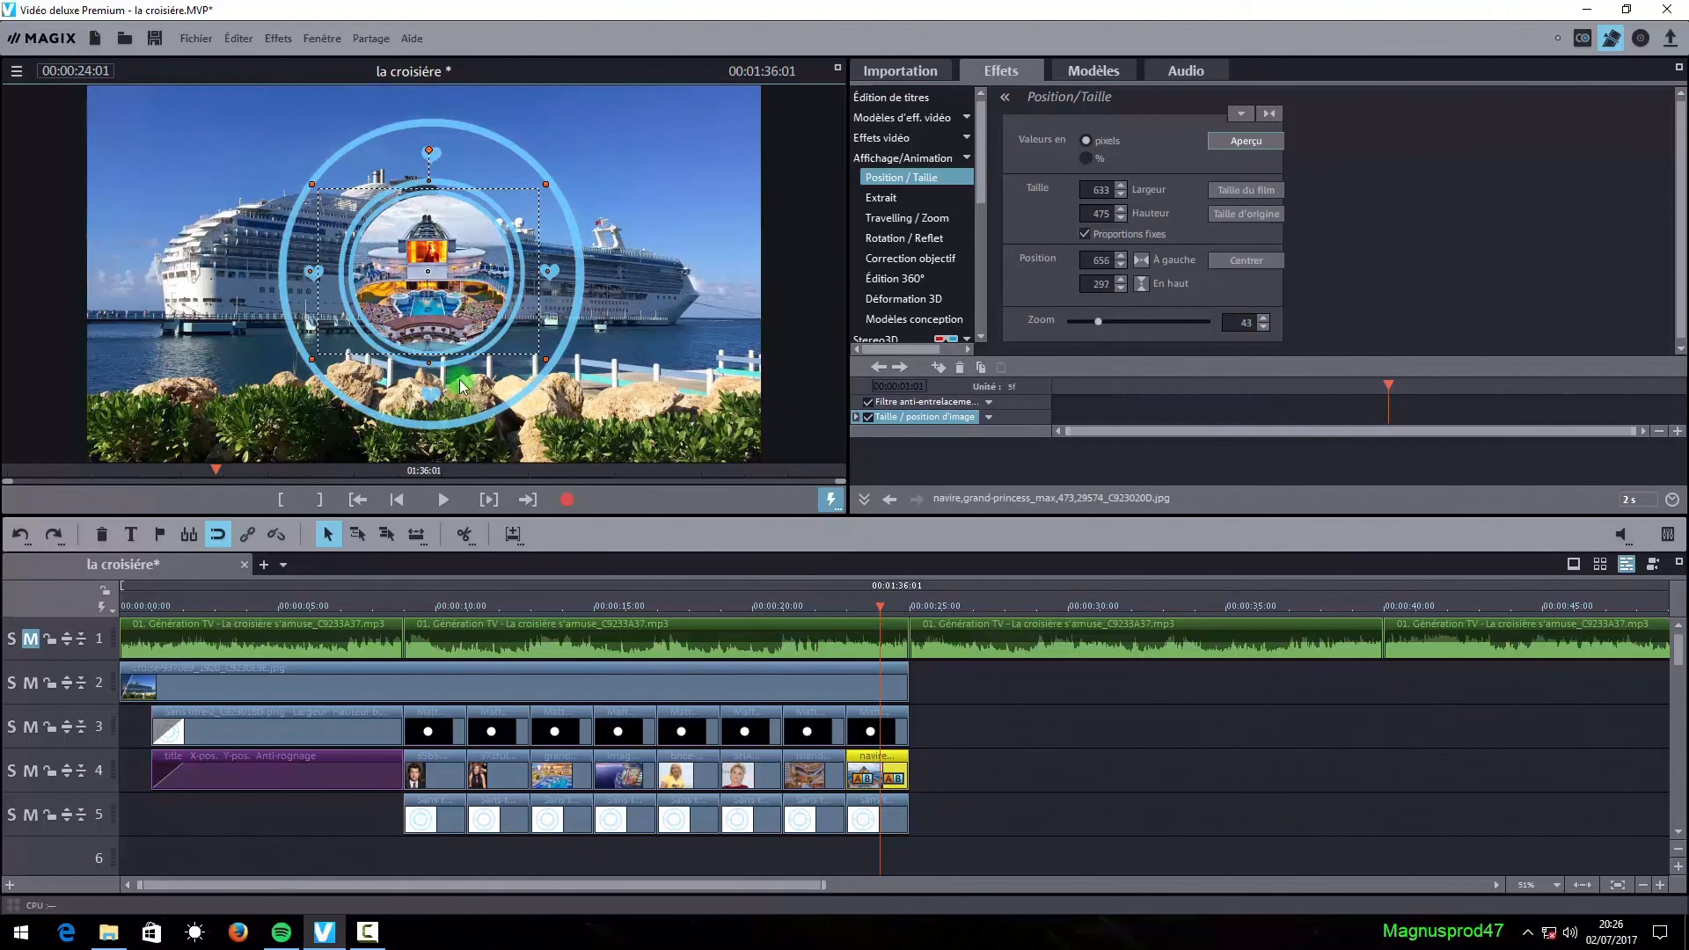
{"action": "left_click", "coordinate": [1092, 778]}
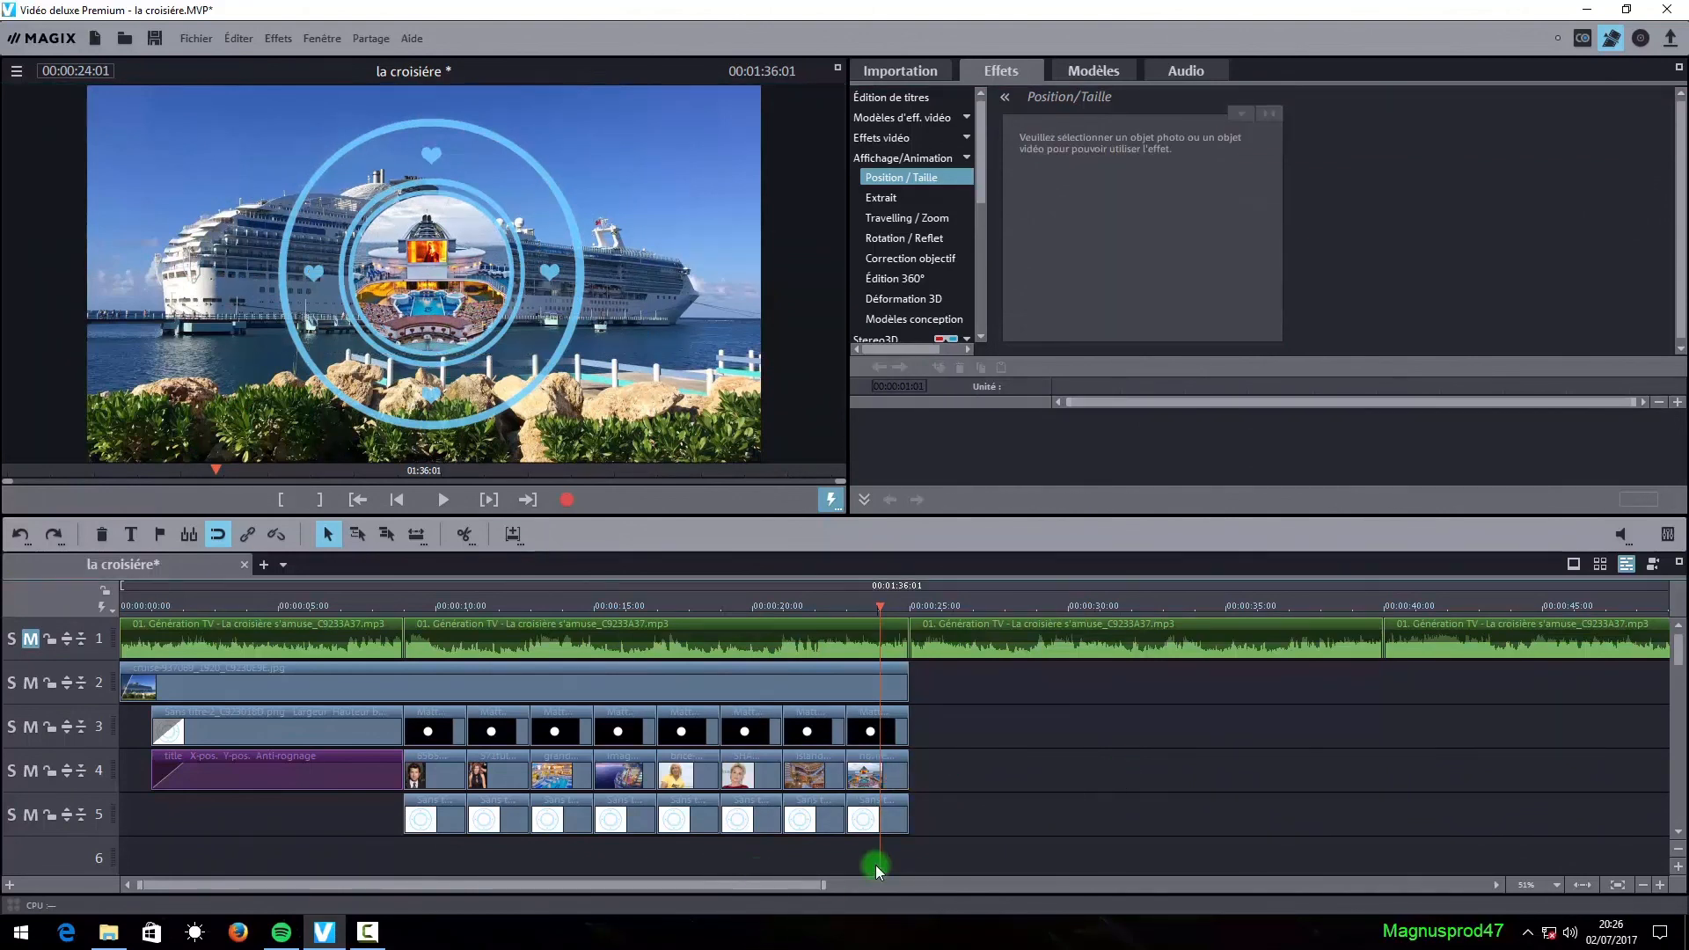
- Play back the porthole photo sequence from 00:00:09:00 to check how the photos are framed
{"action": "left_click", "coordinate": [910, 604]}
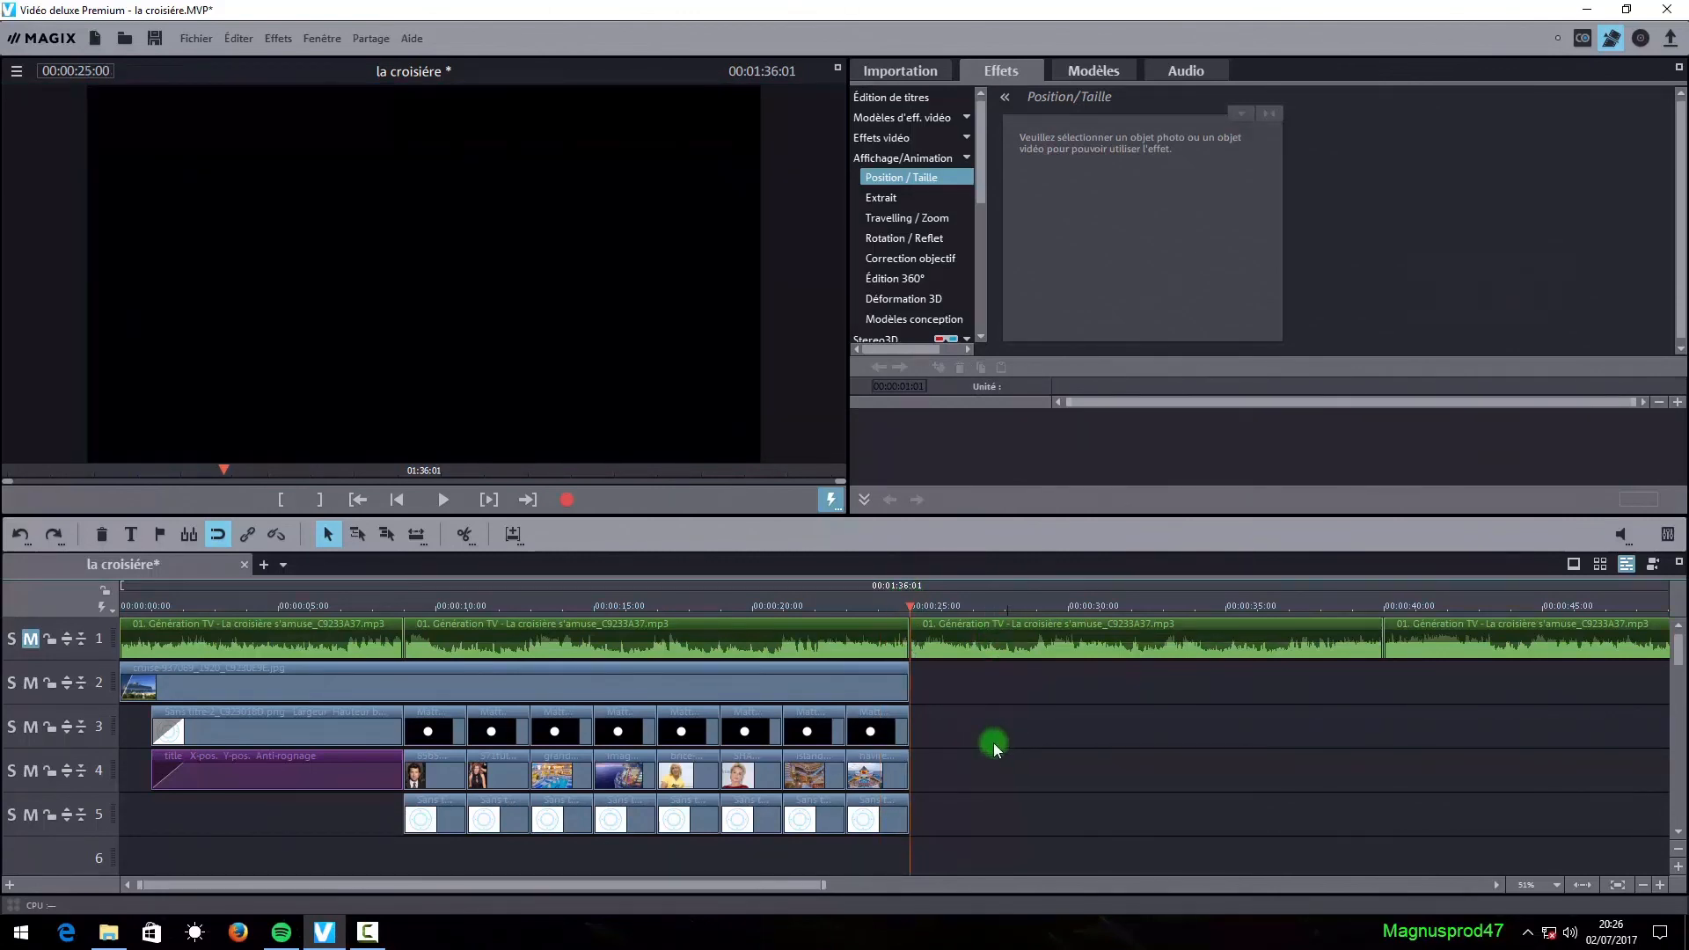
{"action": "left_click_drag", "start_coordinate": [904, 604], "coordinate": [404, 652]}
{"action": "left_click", "coordinate": [441, 501]}
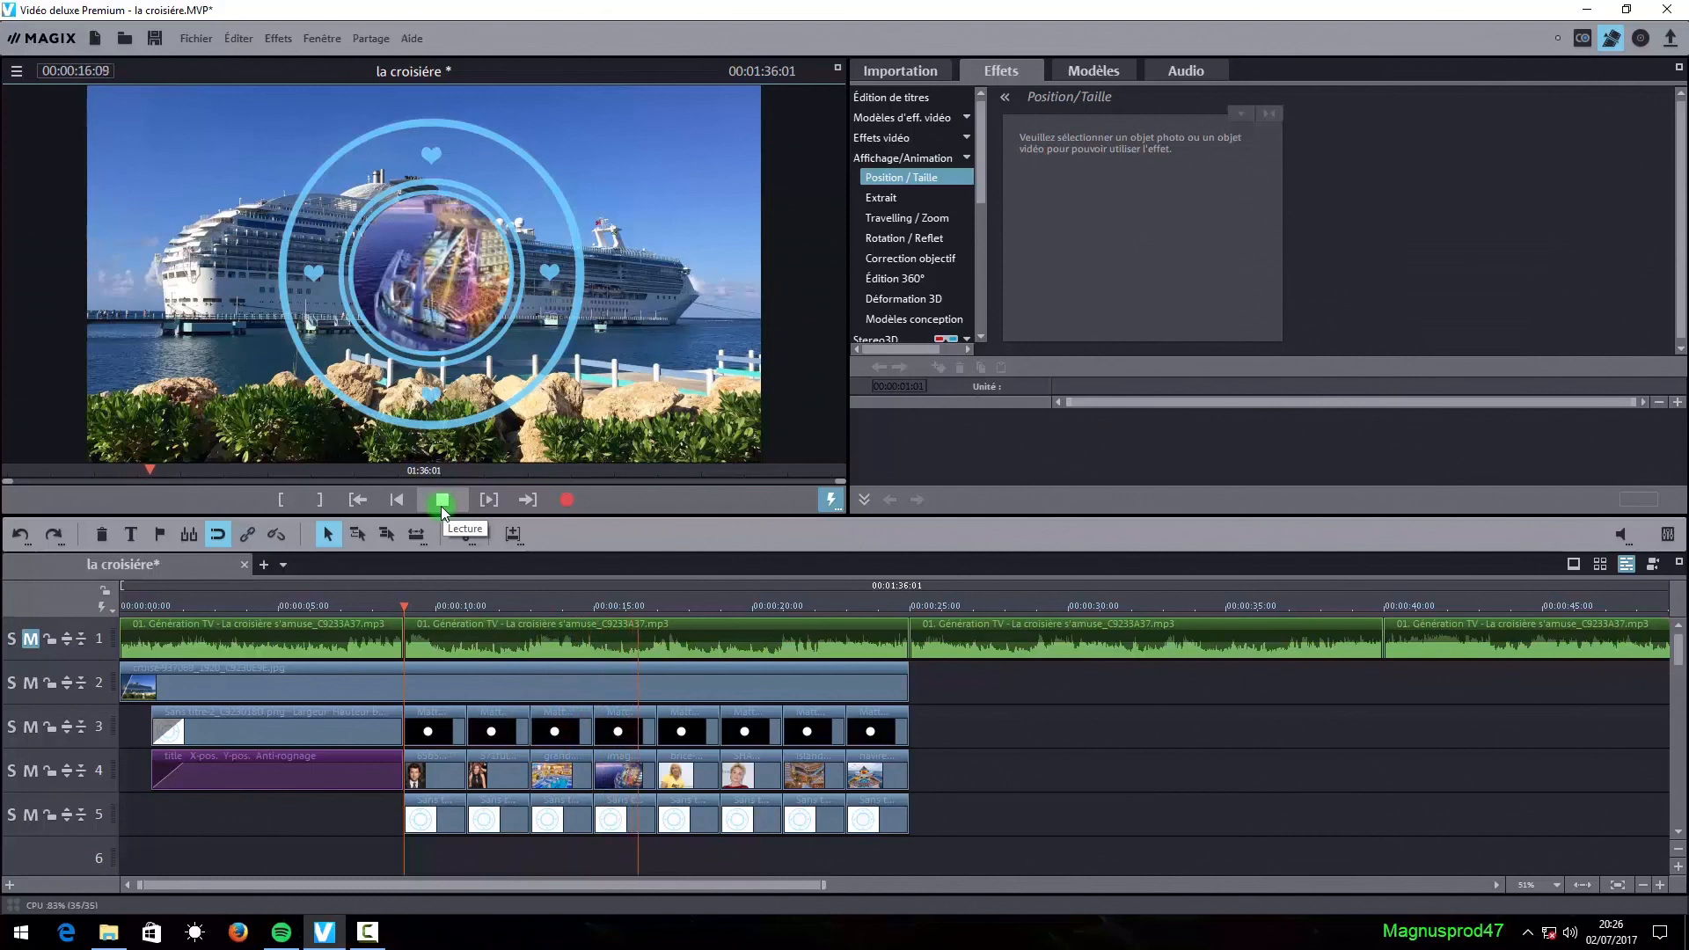
{"action": "left_click", "coordinate": [441, 505]}
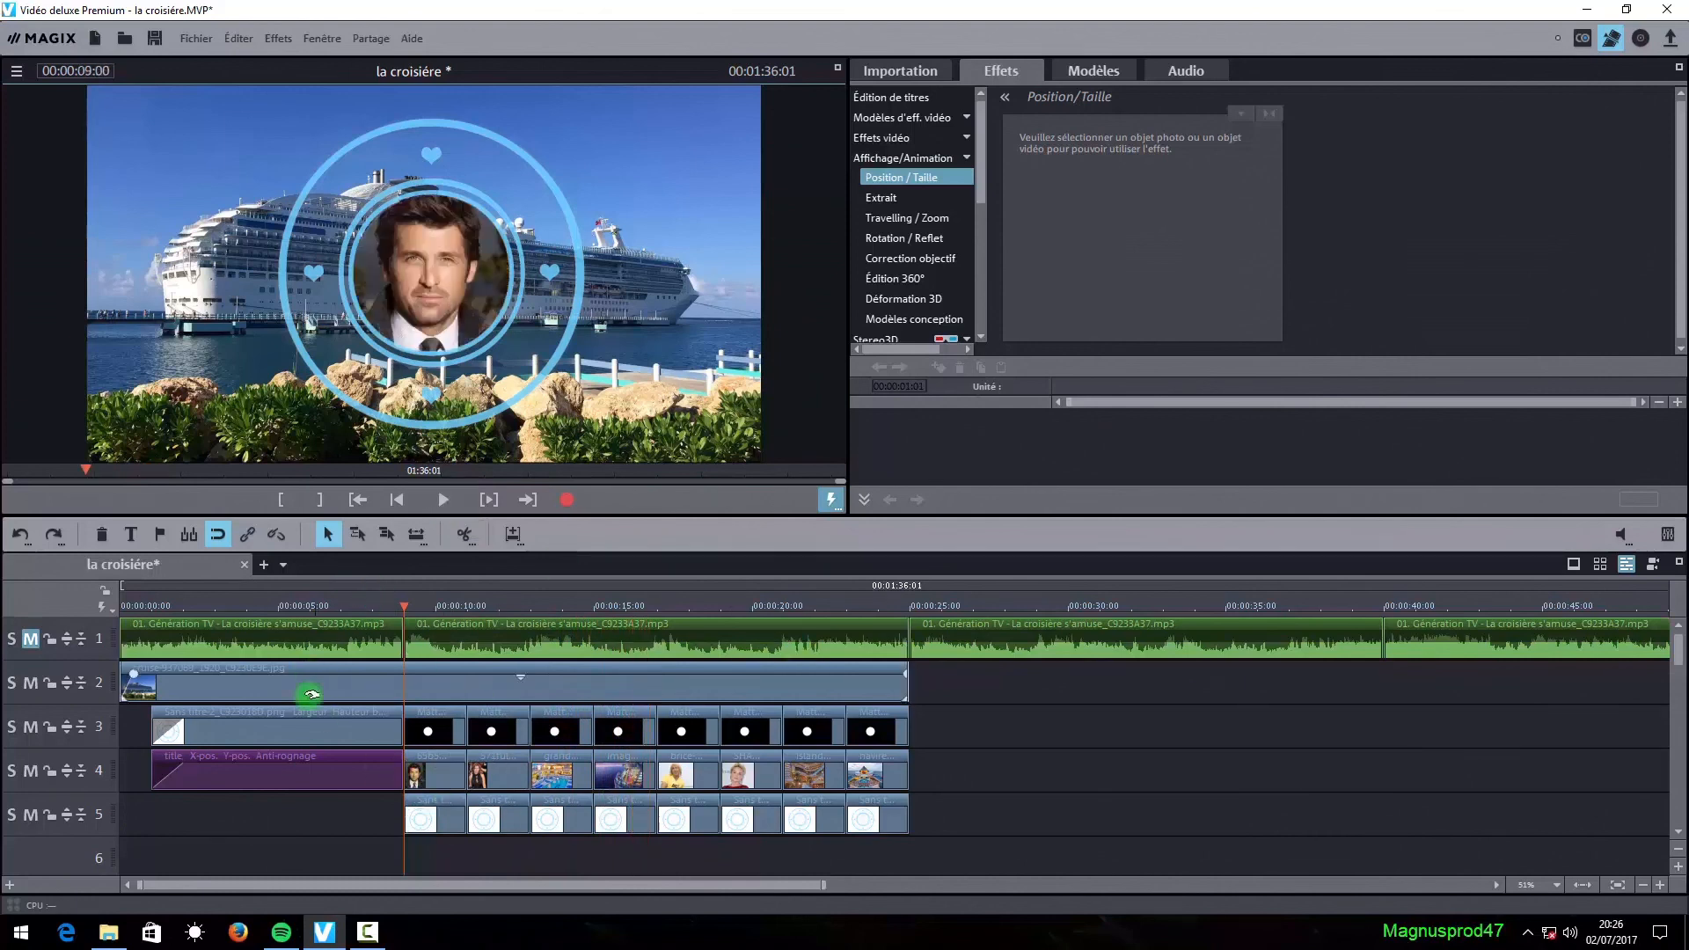
- Copy the title clip from track 4 to track 6 at 00:00:09:00 and trim the copy to 2 seconds
{"action": "right_click", "coordinate": [238, 773]}
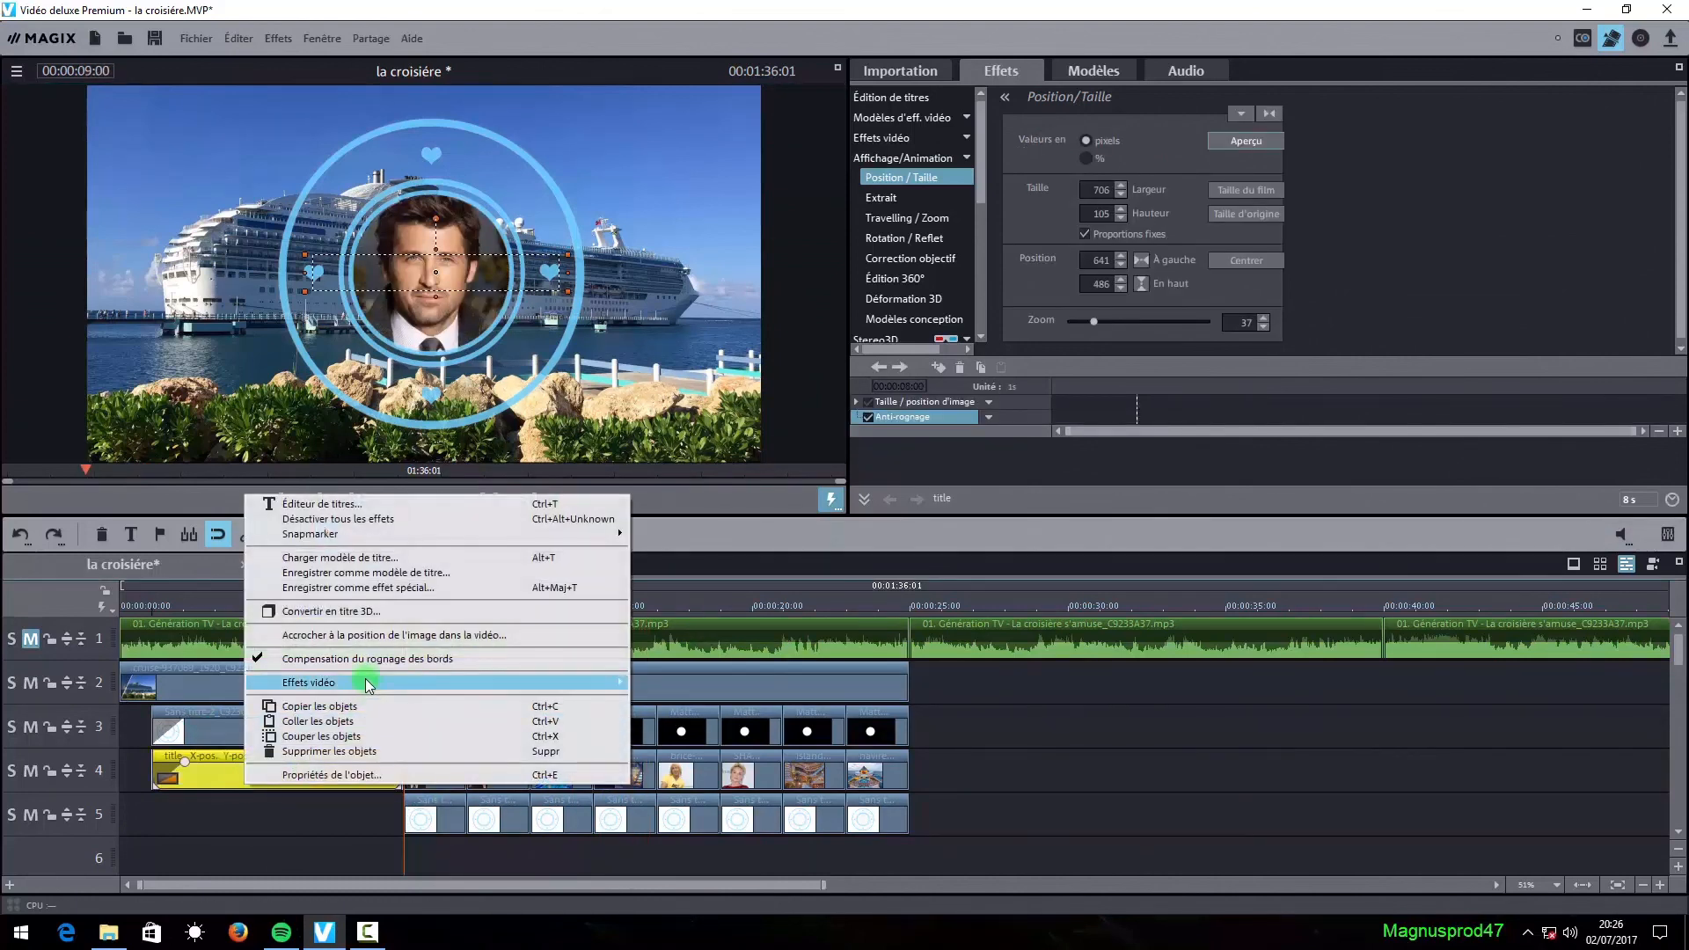
{"action": "left_click", "coordinate": [344, 707]}
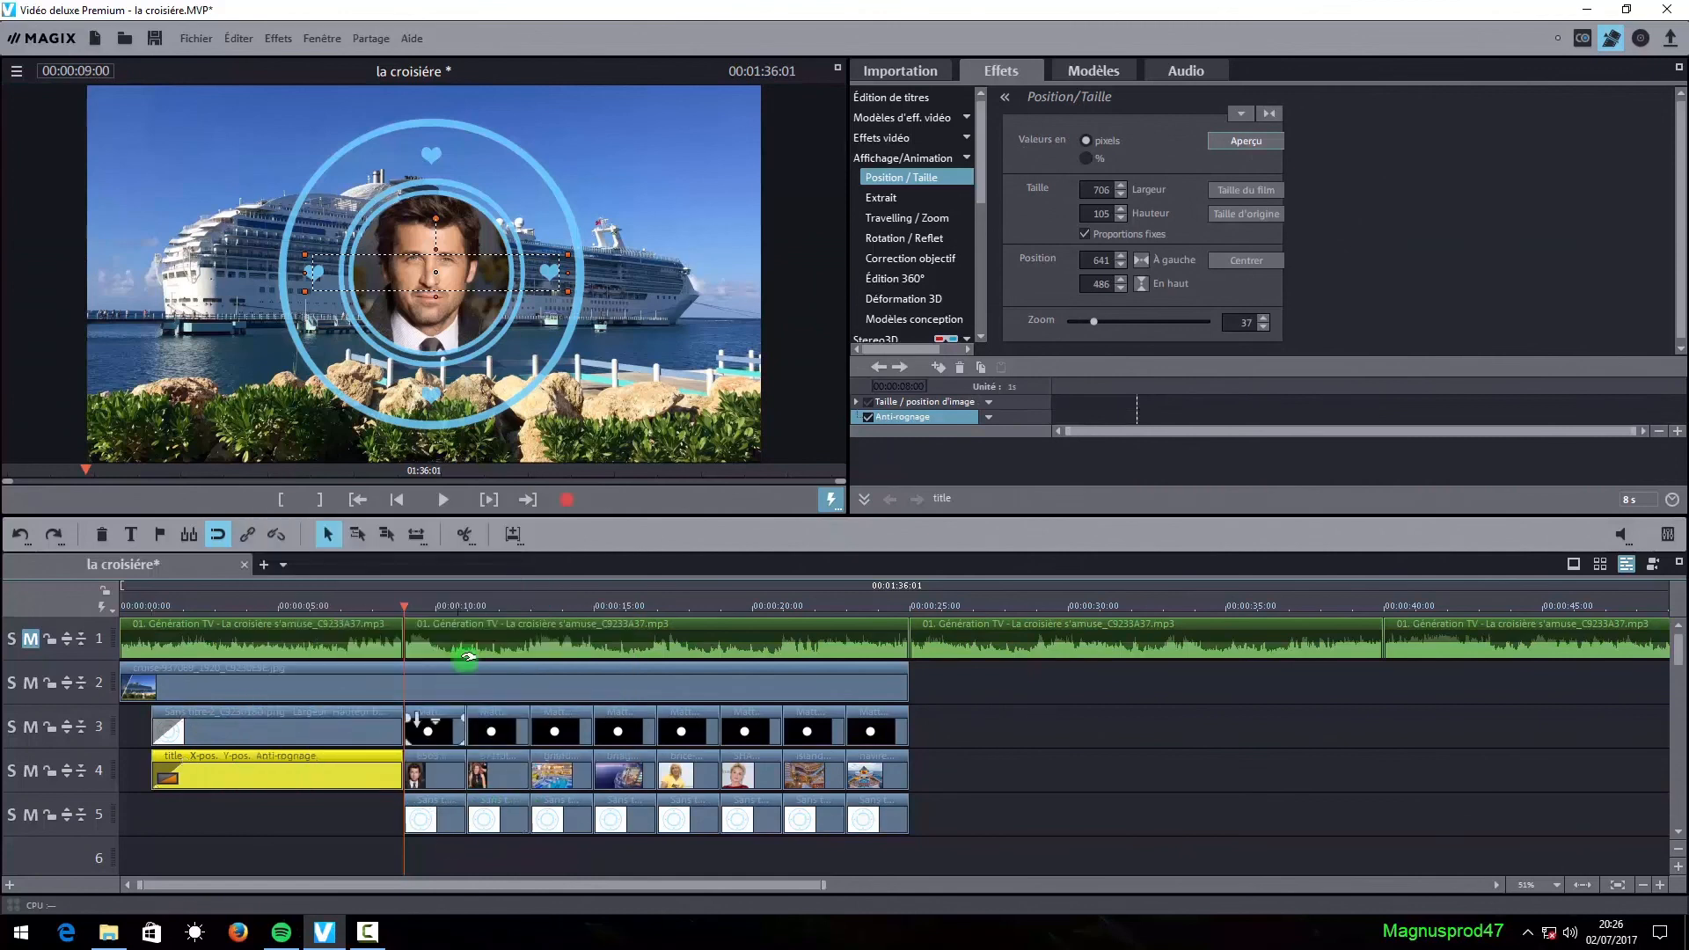
{"action": "scroll", "coordinate": [1678, 677], "scroll_direction": "down", "scroll_amount": 3}
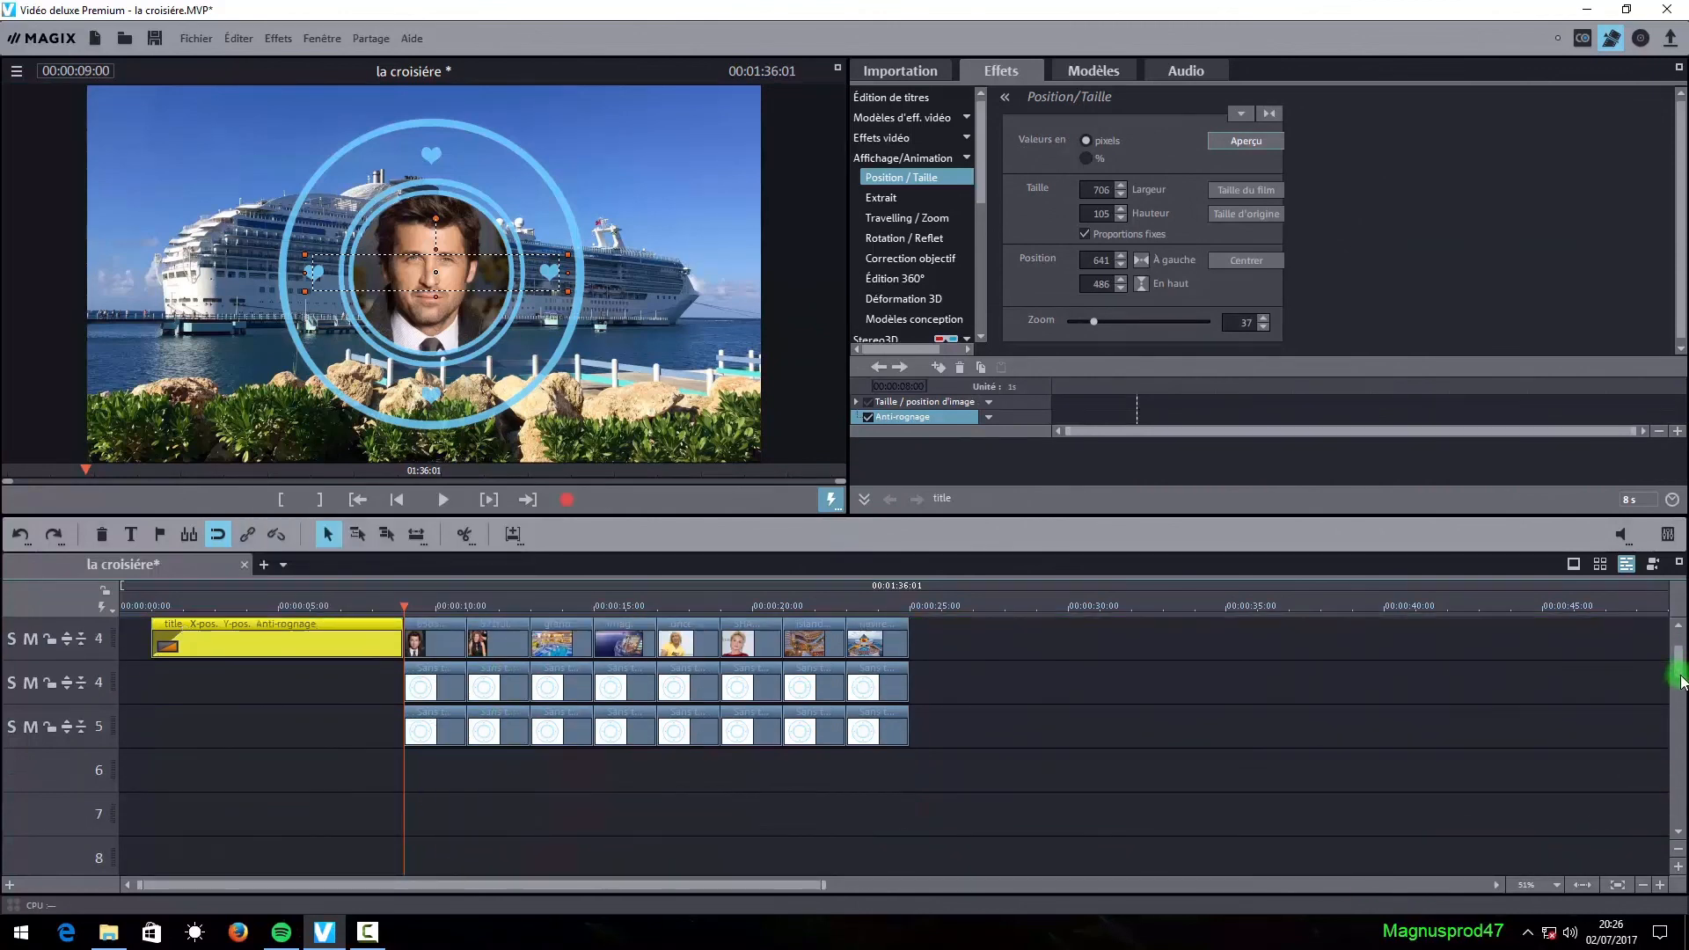
{"action": "right_click", "coordinate": [473, 737]}
{"action": "left_click", "coordinate": [548, 745]}
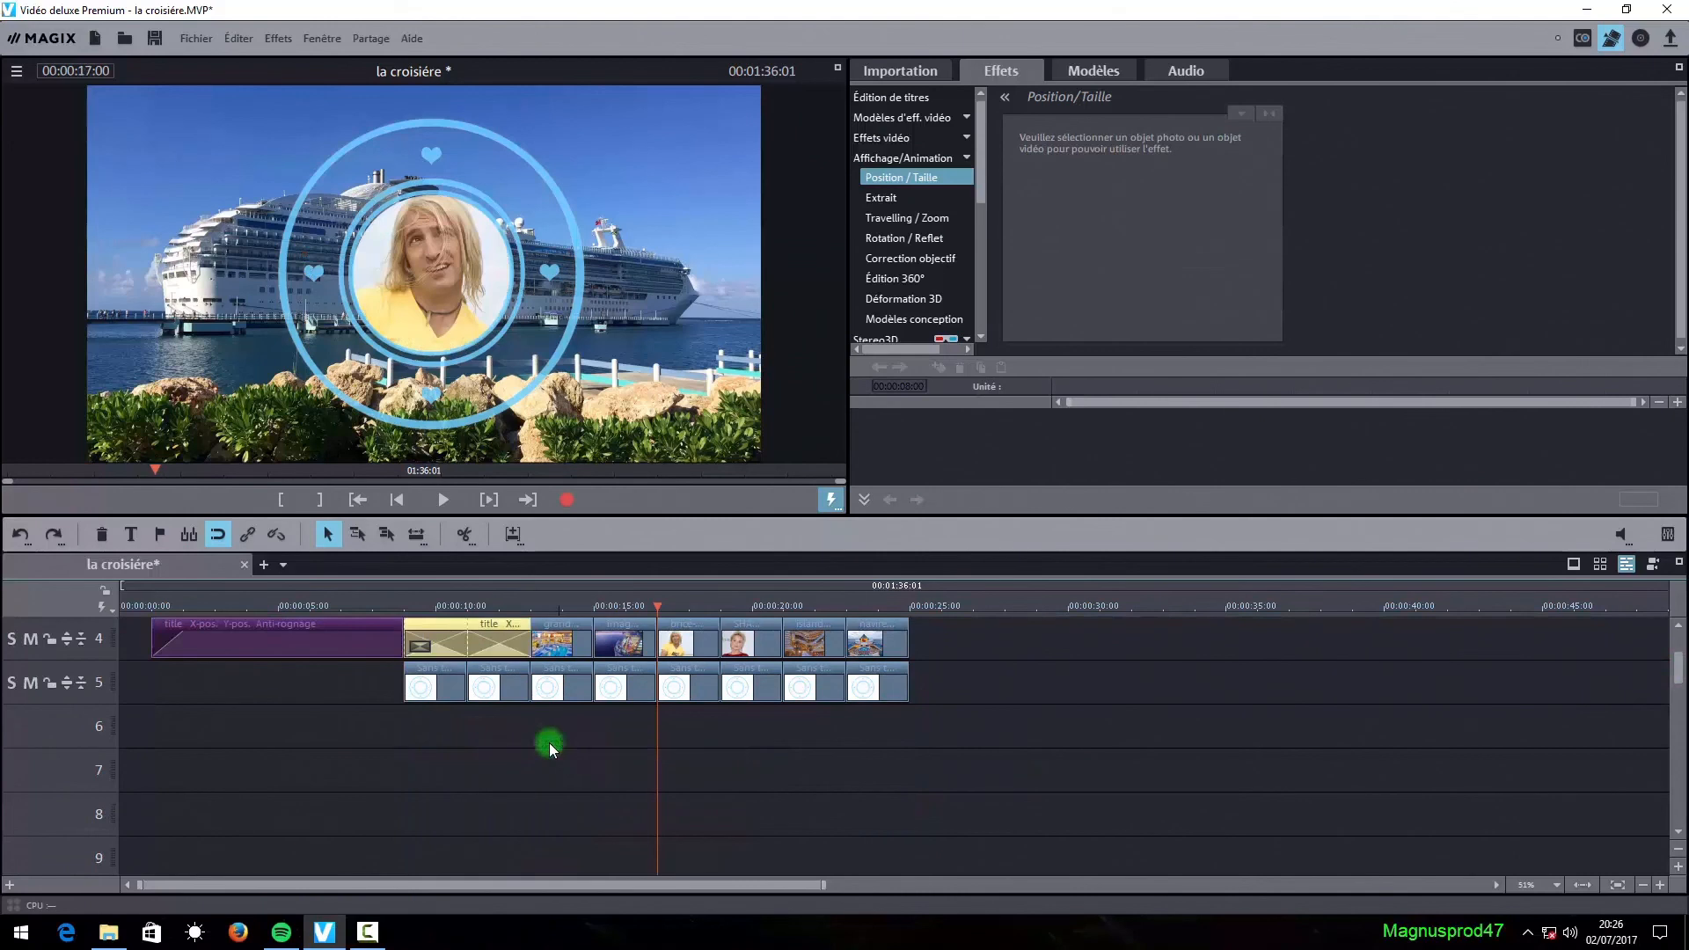
{"action": "left_click_drag", "start_coordinate": [449, 624], "coordinate": [445, 725]}
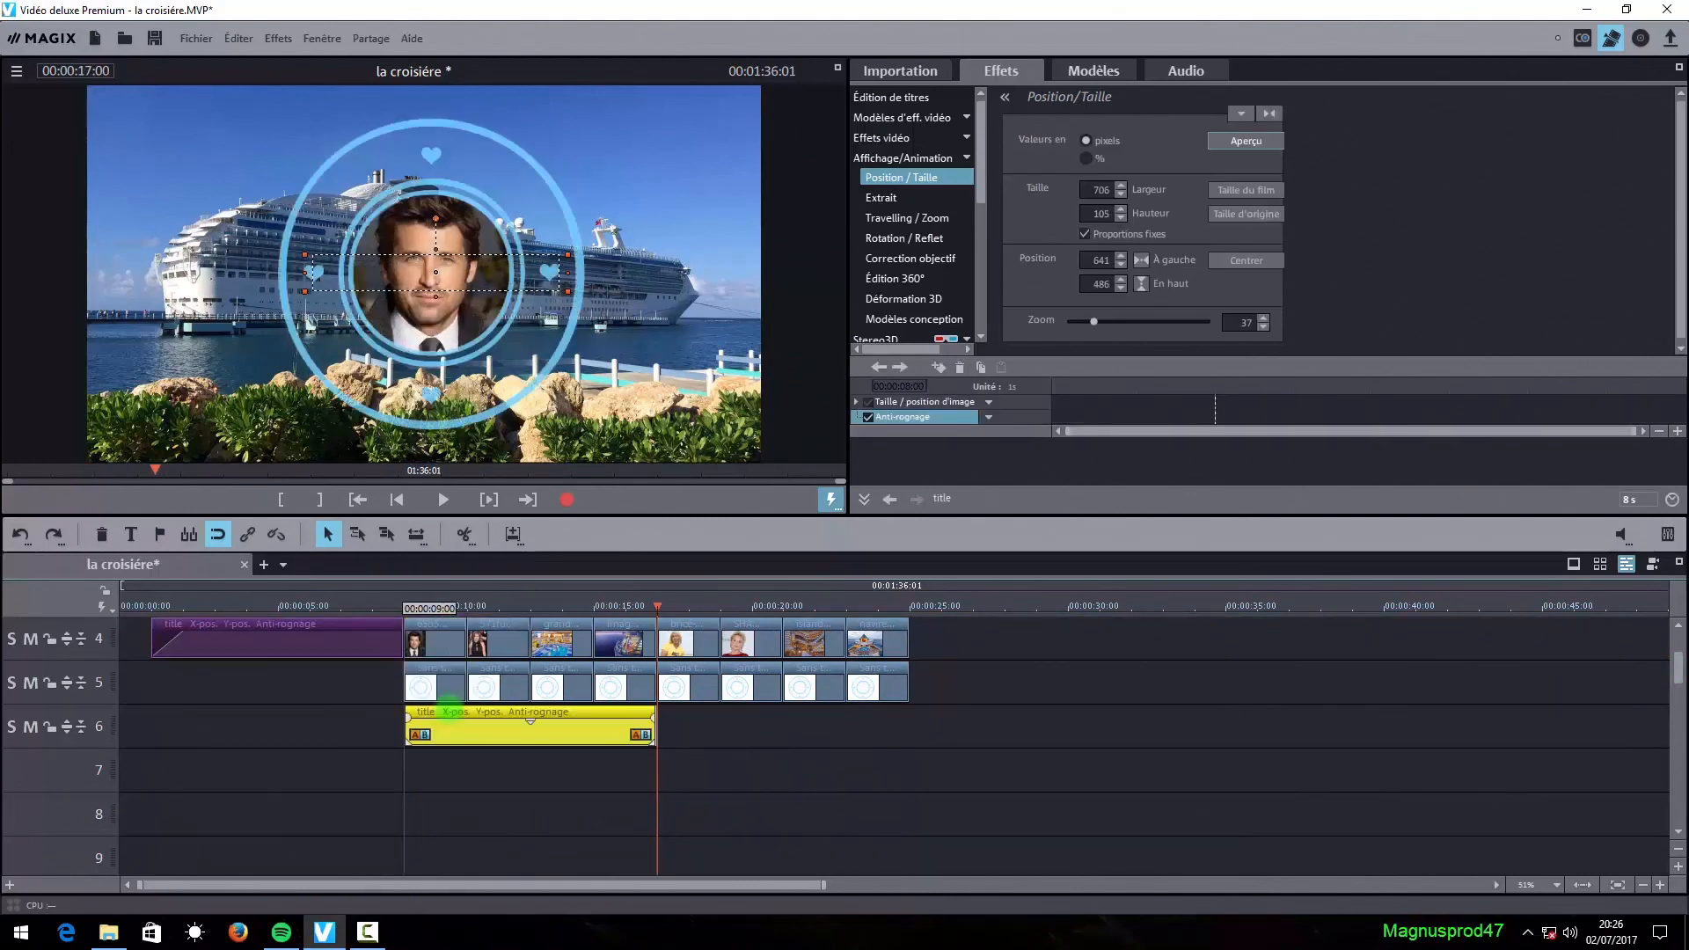
{"action": "left_click", "coordinate": [404, 607]}
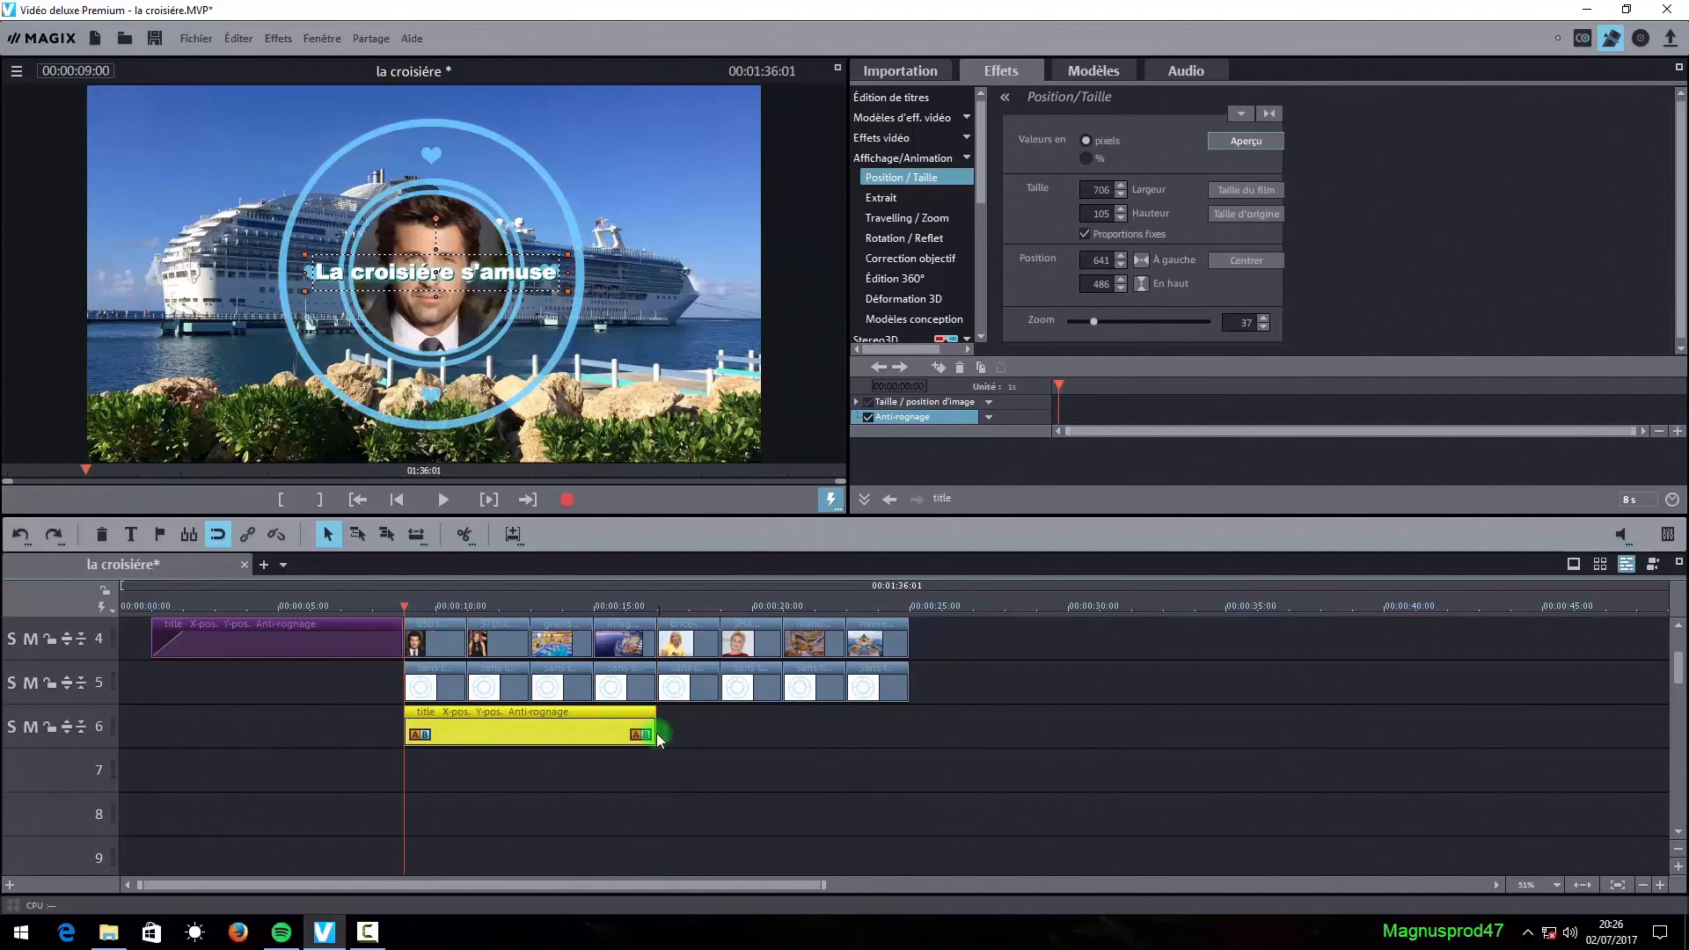
{"action": "left_click_drag", "start_coordinate": [653, 730], "coordinate": [465, 734]}
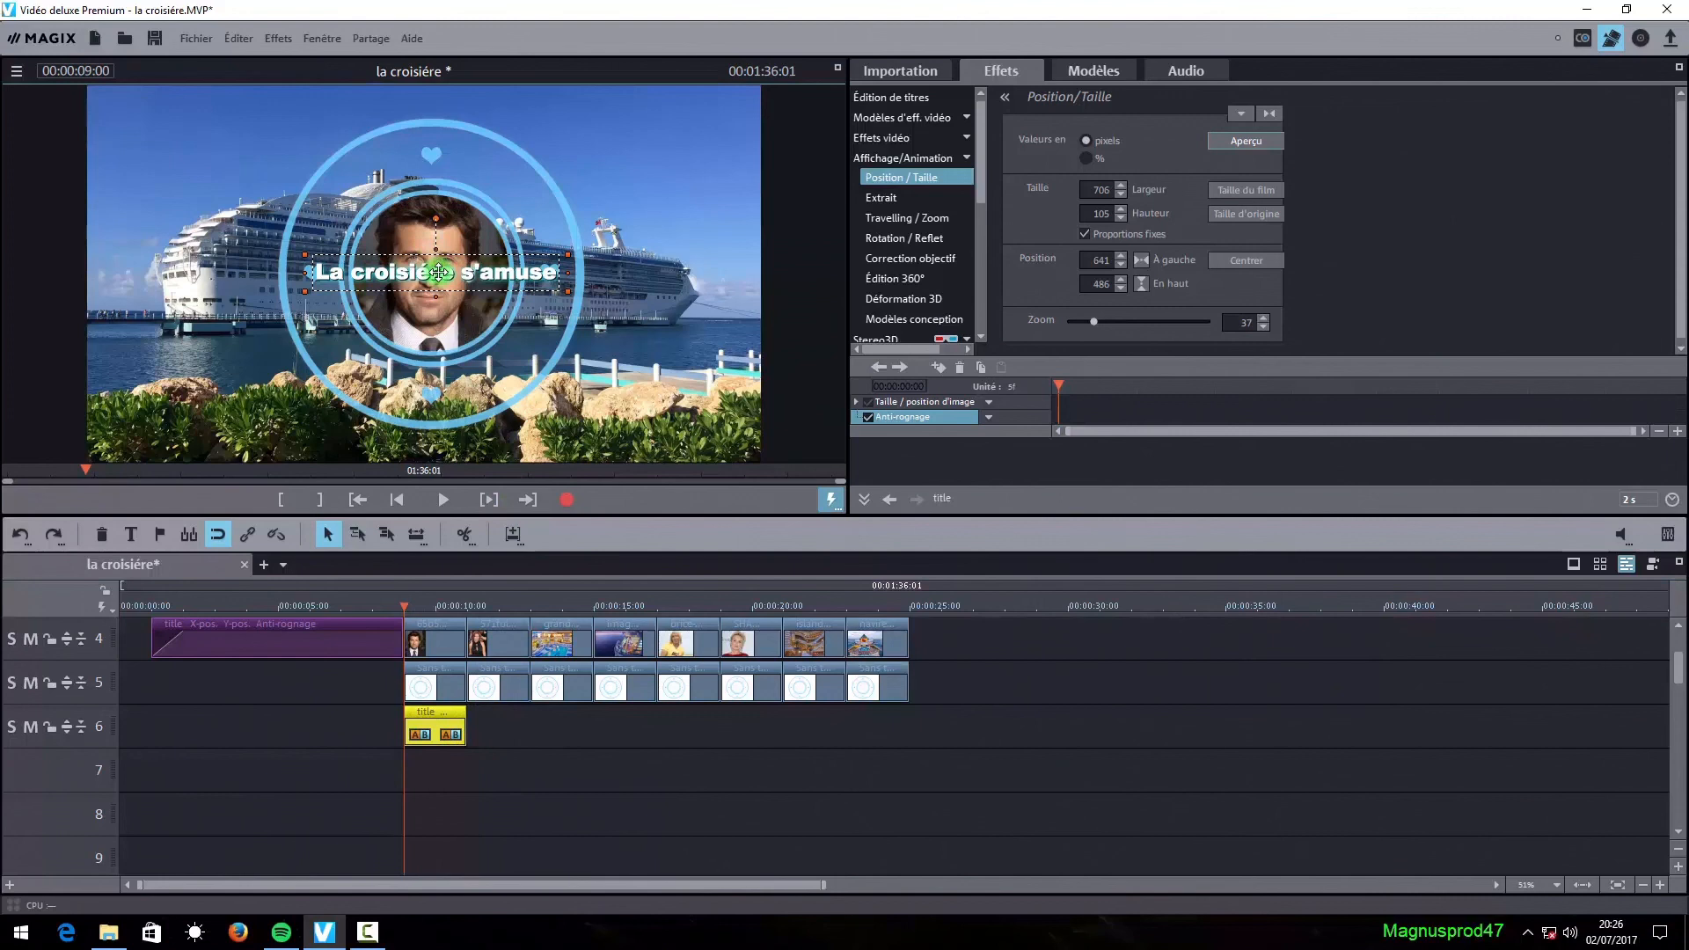
- Change the track 6 caption text to "Patrick Dempsey" and move it below the first porthole photo
{"action": "double_click", "coordinate": [437, 735]}
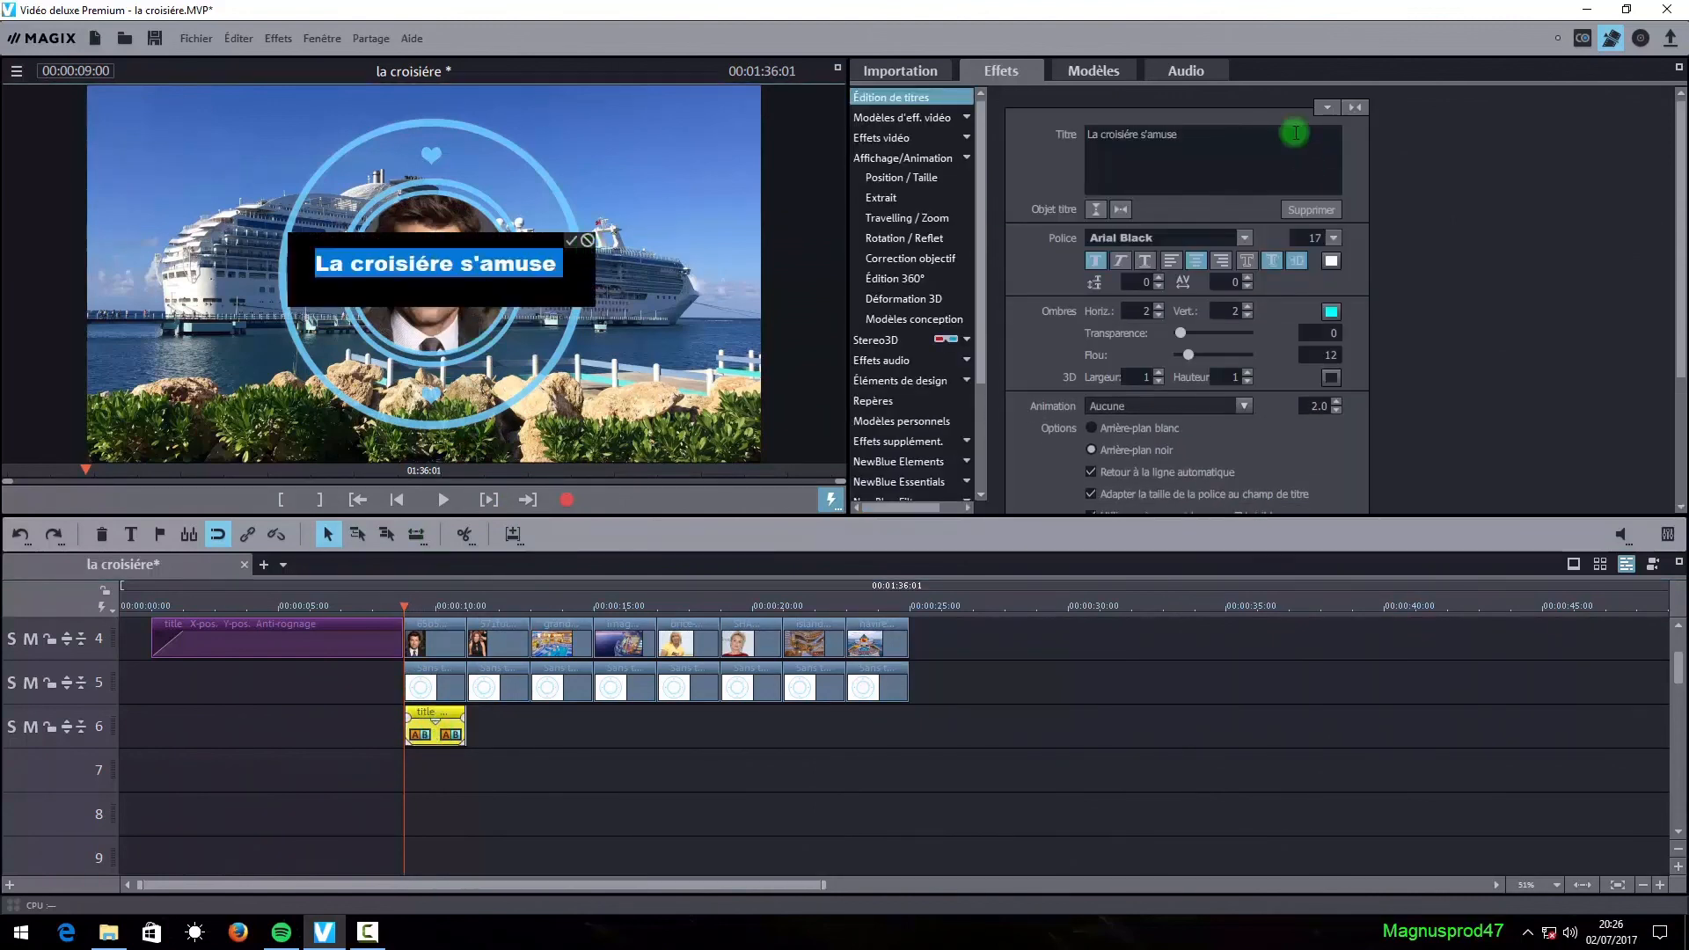
{"action": "type", "text": "Patrick"}
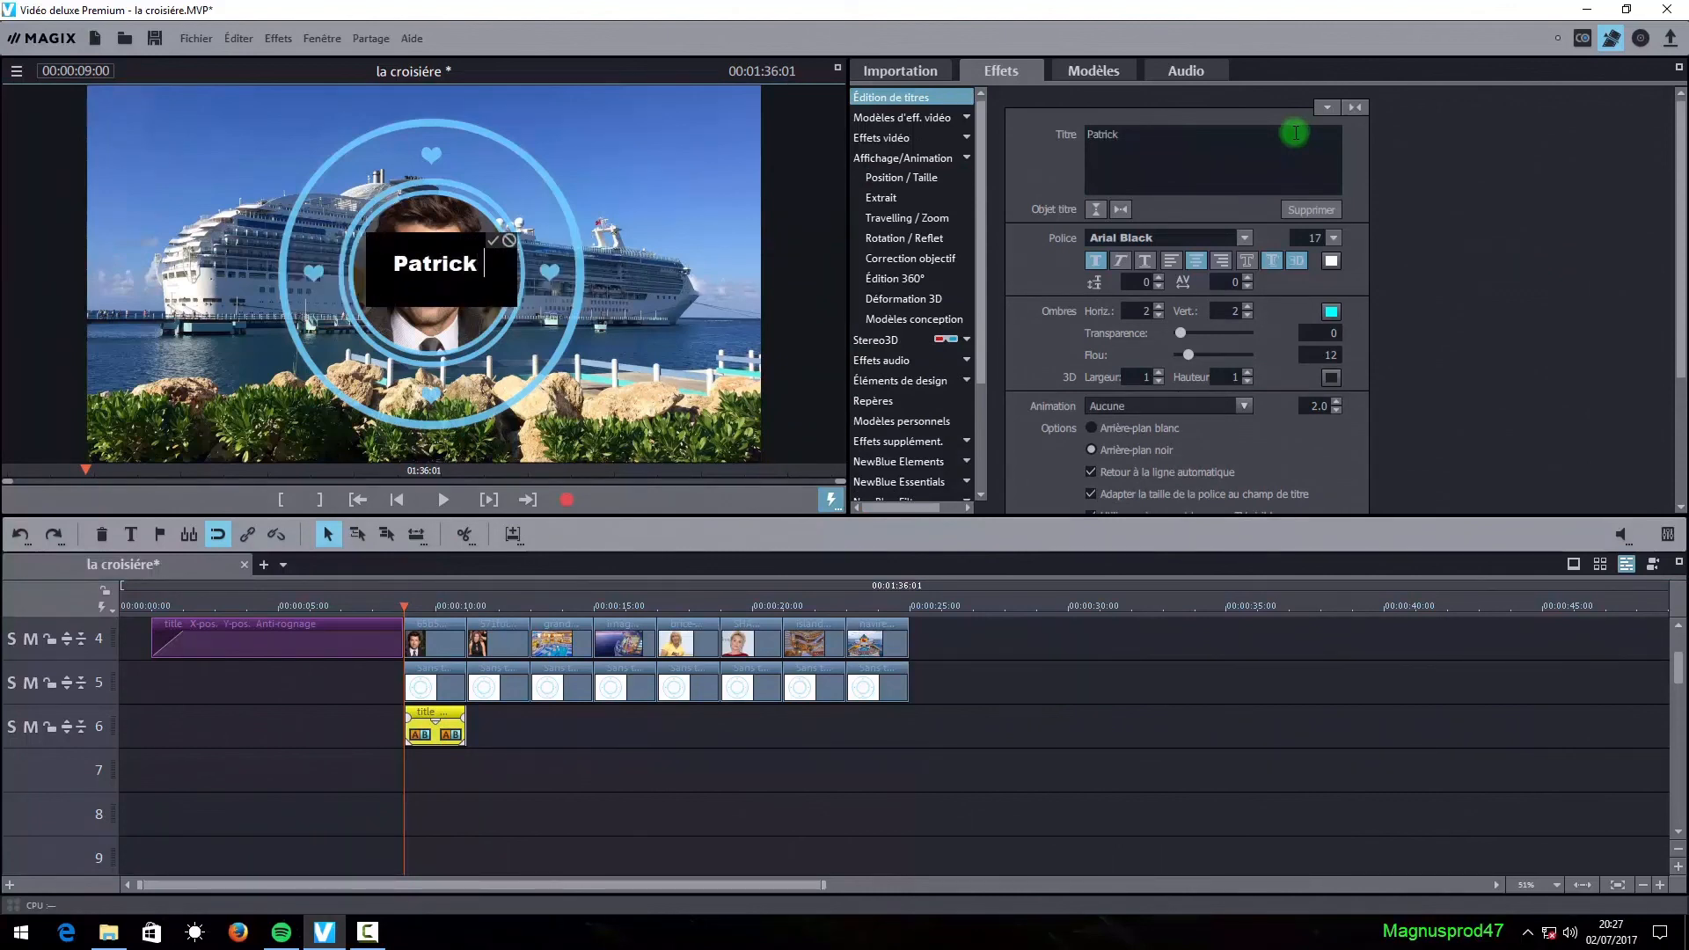
{"action": "type", "text": " Demps"}
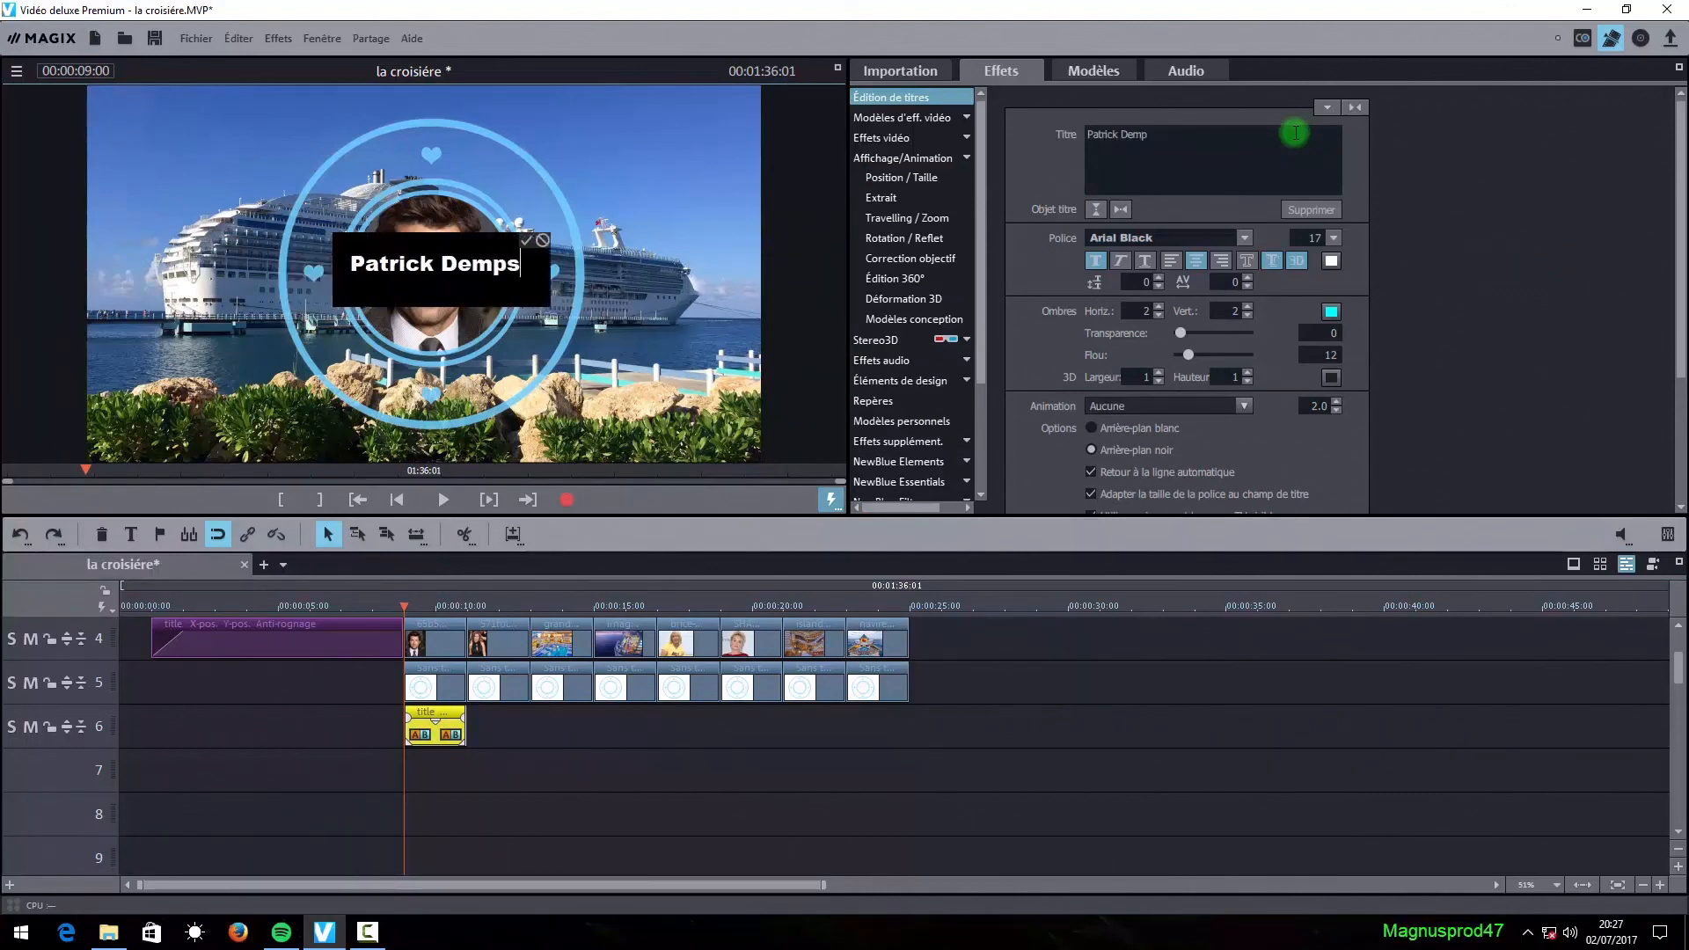
{"action": "type", "text": "ey"}
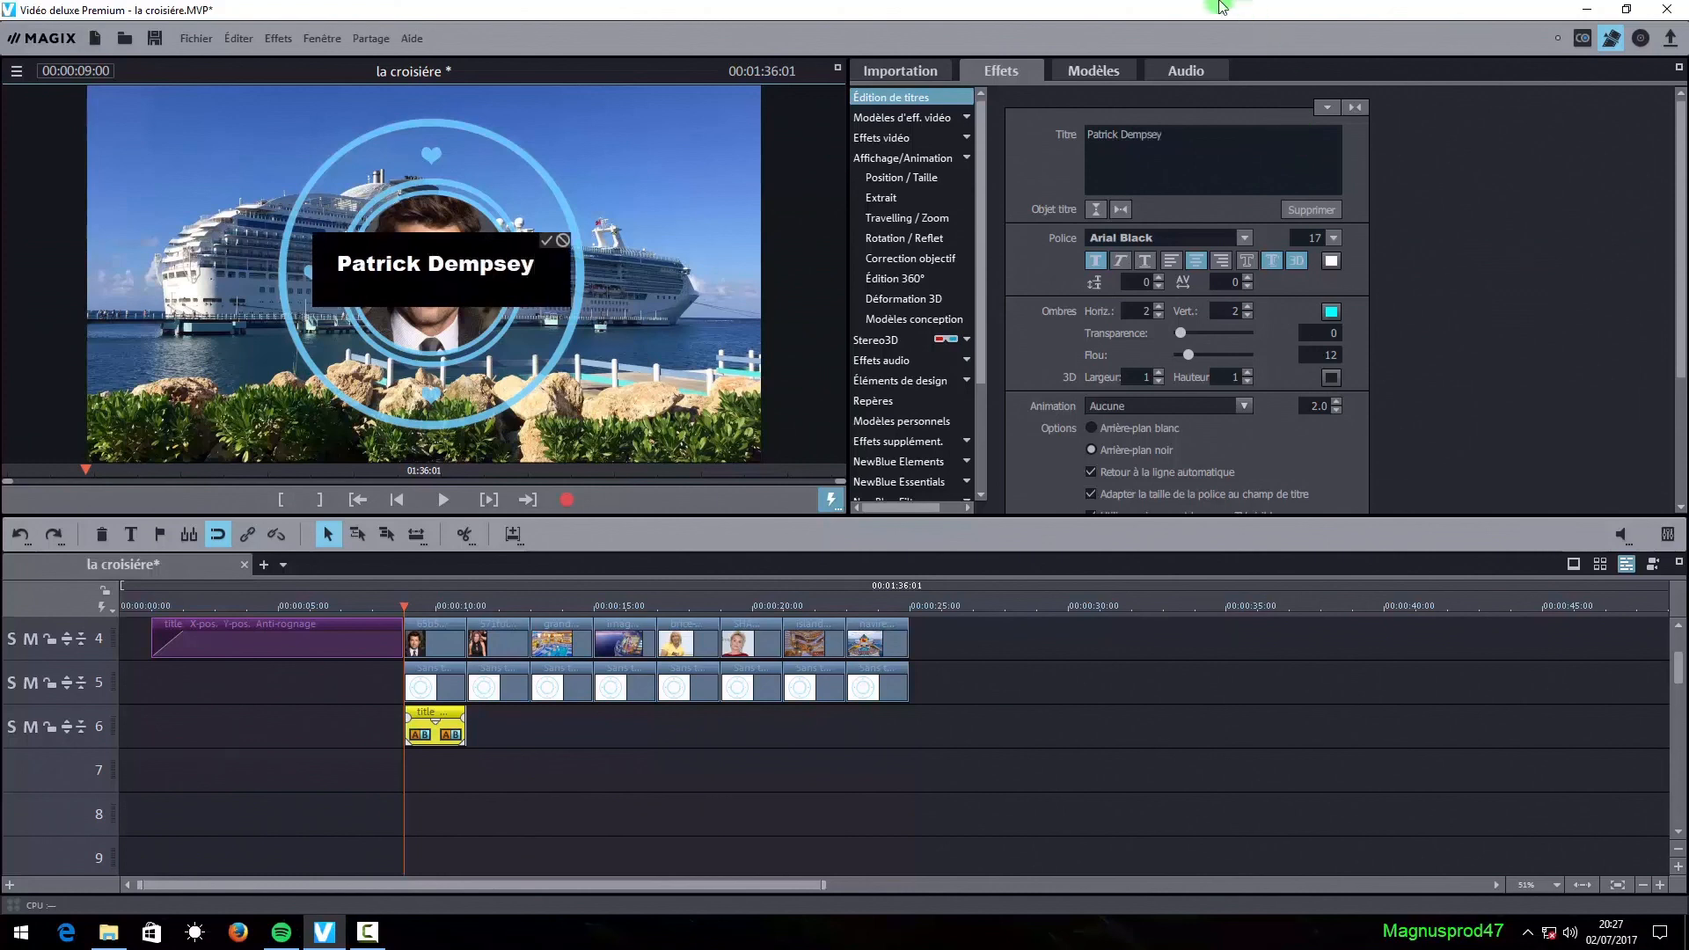
{"action": "left_click", "coordinate": [548, 244]}
{"action": "left_click_drag", "start_coordinate": [449, 279], "coordinate": [445, 386]}
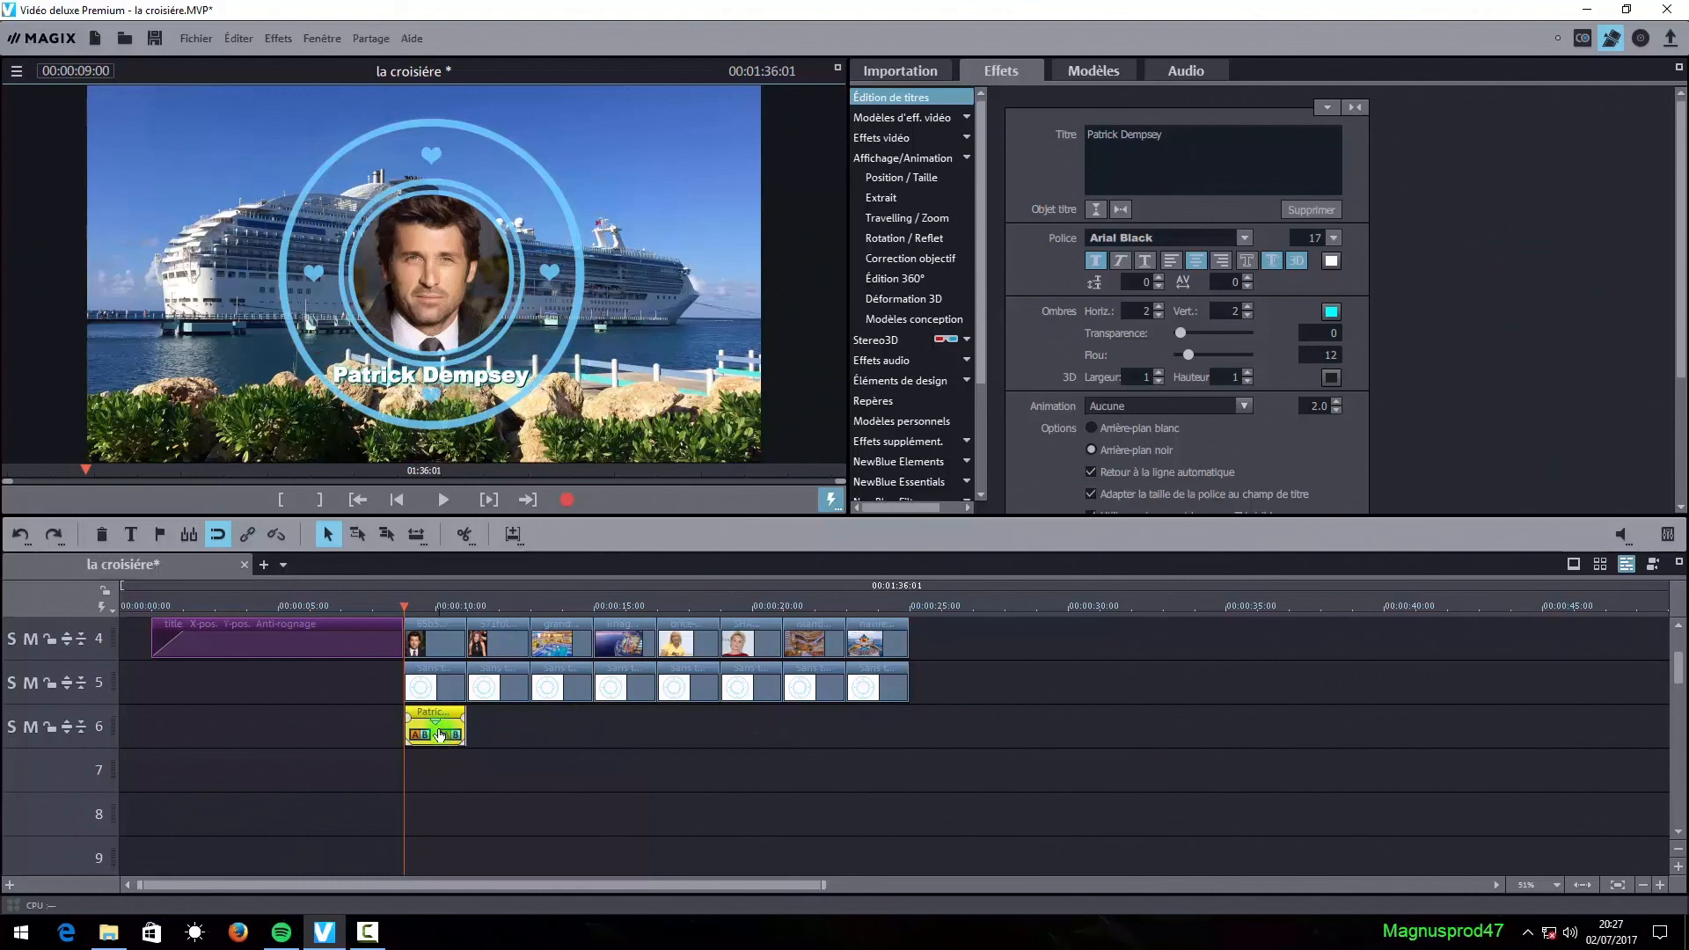
- Copy the caption on track 6 to 00:00:11:00 under the second photo and change its text to "Corine Touzet"
{"action": "left_click", "coordinate": [467, 597]}
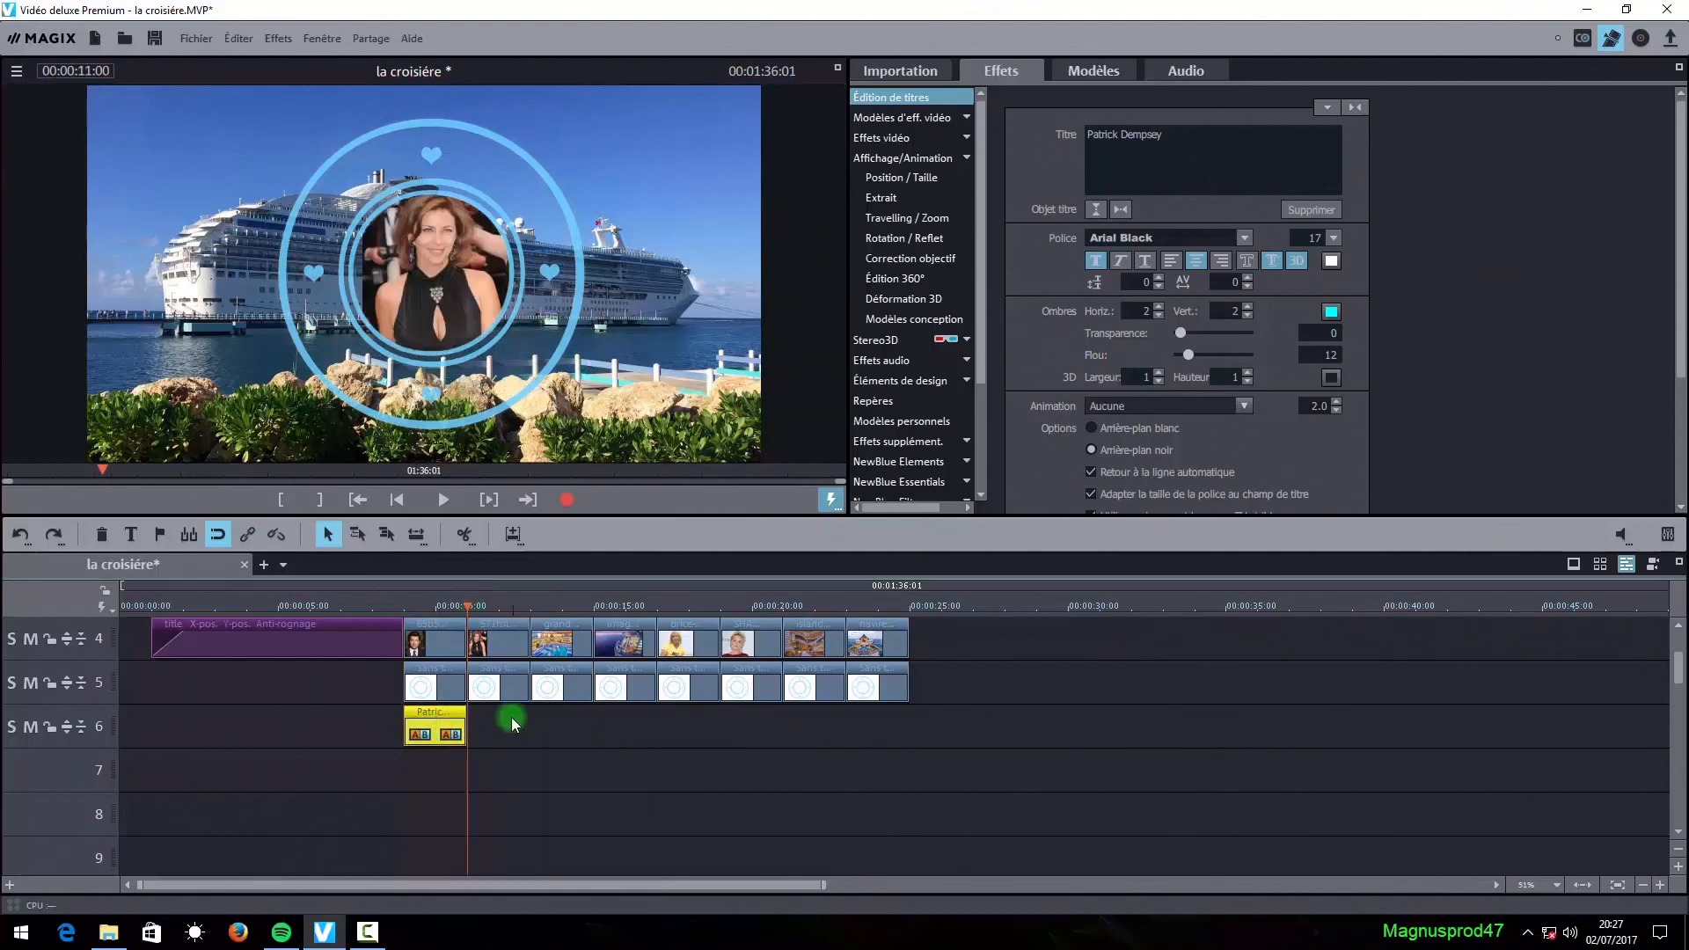
{"action": "right_click", "coordinate": [551, 723]}
{"action": "left_click", "coordinate": [439, 727]}
{"action": "right_click", "coordinate": [448, 735]}
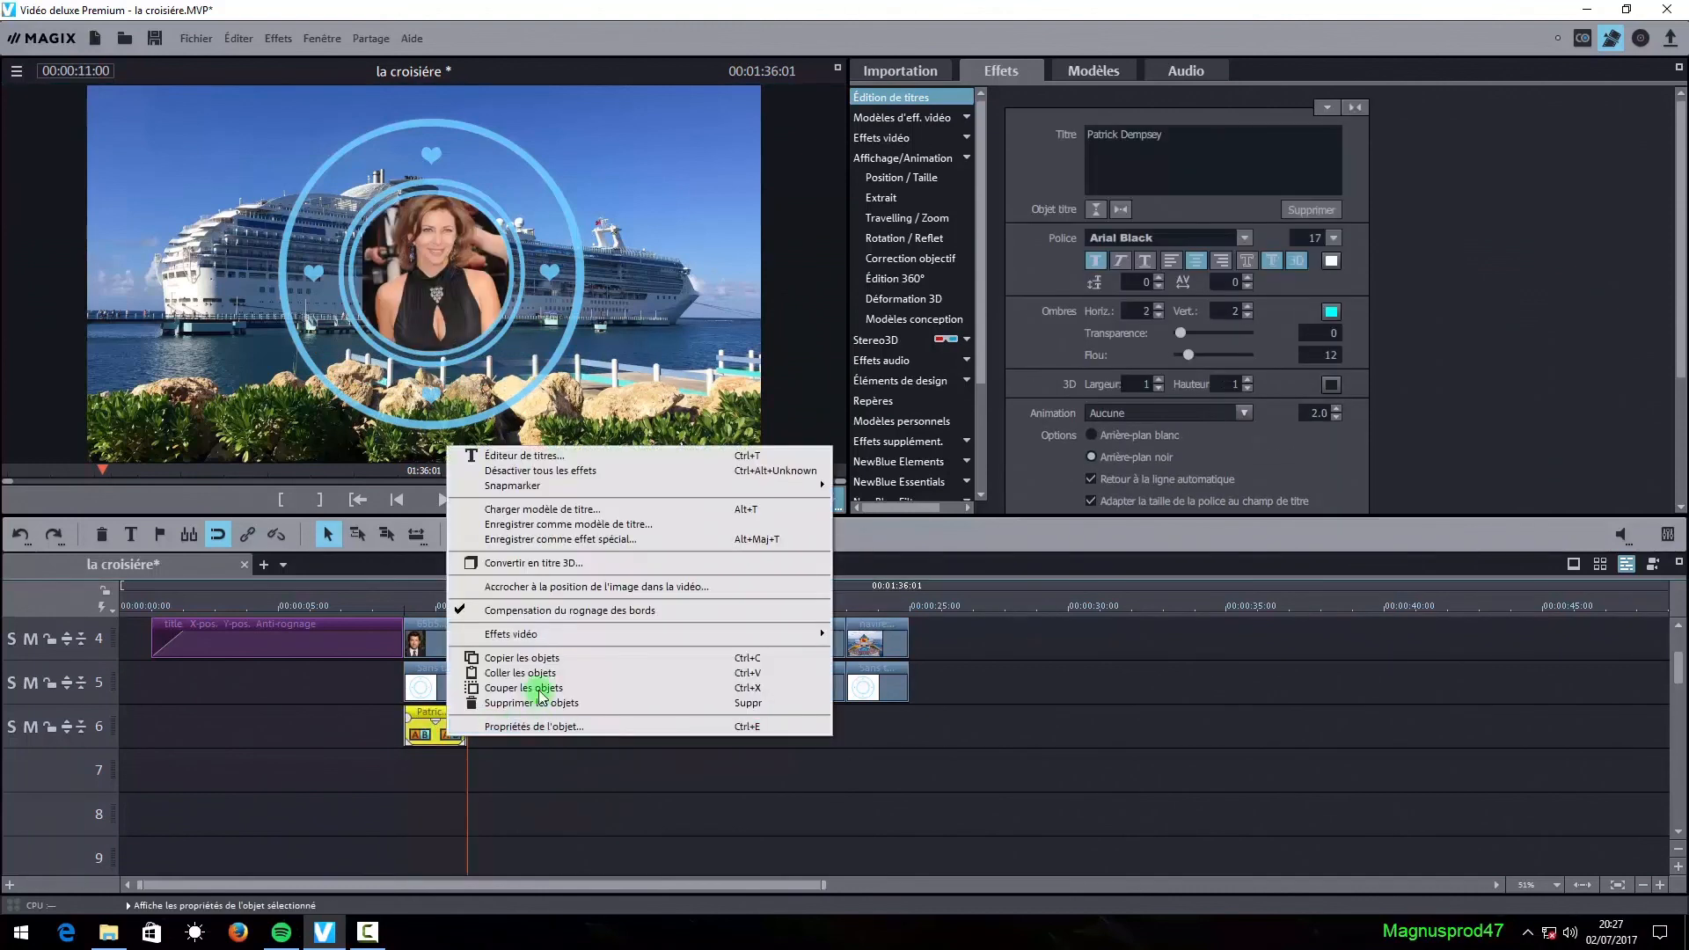
{"action": "left_click", "coordinate": [541, 659]}
{"action": "right_click", "coordinate": [486, 737]}
{"action": "left_click", "coordinate": [502, 749]}
{"action": "left_click", "coordinate": [493, 582]}
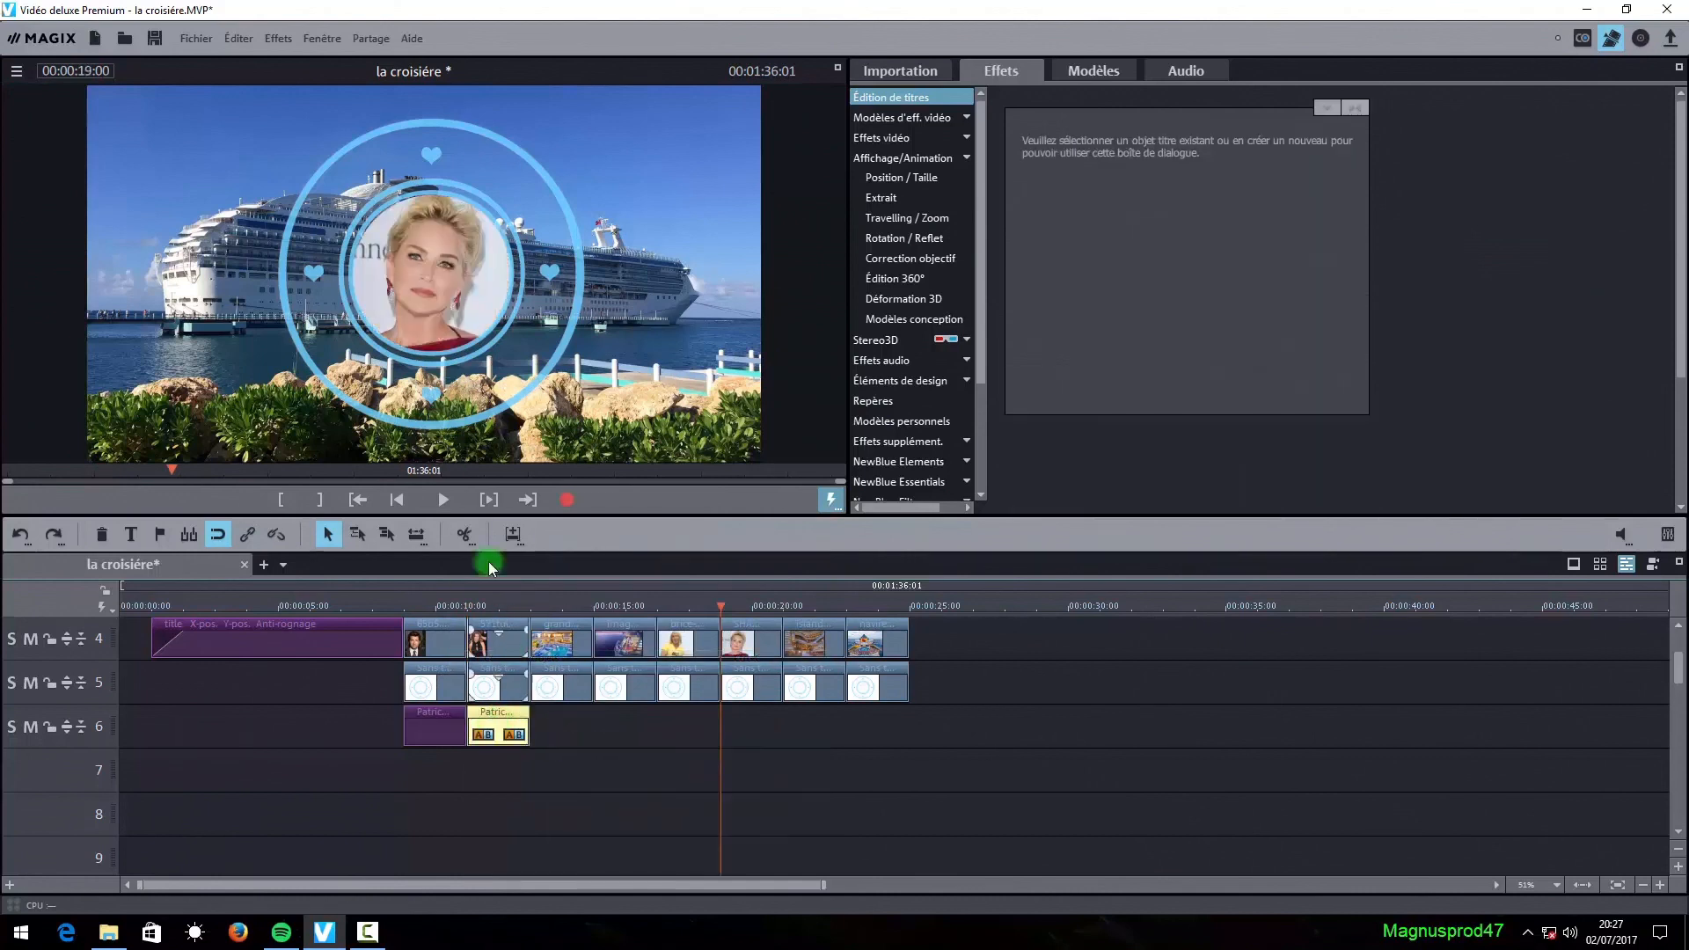
{"action": "left_click", "coordinate": [473, 375]}
{"action": "type", "text": "Corine Touzet"}
- Paste captions on track 6 for the third and fourth photos, reading "Piscine" and "Bateau"
{"action": "left_click", "coordinate": [530, 605]}
{"action": "key", "text": "ctrl+v"}
{"action": "type", "text": "Piscine"}
{"action": "left_click", "coordinate": [605, 605]}
{"action": "key", "text": "ctrl+v"}
{"action": "type", "text": "Bateau"}
- Paste a caption on track 6 for the fifth photo and set its text to "Brice de Nice"
{"action": "left_click", "coordinate": [657, 605]}
{"action": "key", "text": "ctrl+v"}
{"action": "type", "text": "bRICE D"}
{"action": "key", "text": "BackSpace"}
{"action": "key", "text": "BackSpace"}
{"action": "key", "text": "BackSpace"}
{"action": "key", "text": "BackSpace"}
{"action": "key", "text": "BackSpace"}
{"action": "key", "text": "BackSpace"}
{"action": "key", "text": "BackSpace"}
{"action": "type", "text": "Brice de Nice"}
- Paste captions on track 6 for the last three photos, reading "Sharon Stone", "Le Hall" and "L'exterieur"
{"action": "left_click", "coordinate": [721, 605]}
{"action": "key", "text": "ctrl+v"}
{"action": "type", "text": "Sharon Stone"}
{"action": "left_click", "coordinate": [784, 605]}
{"action": "key", "text": "ctrl+v"}
{"action": "type", "text": "Le"}
{"action": "right_click", "coordinate": [880, 728]}
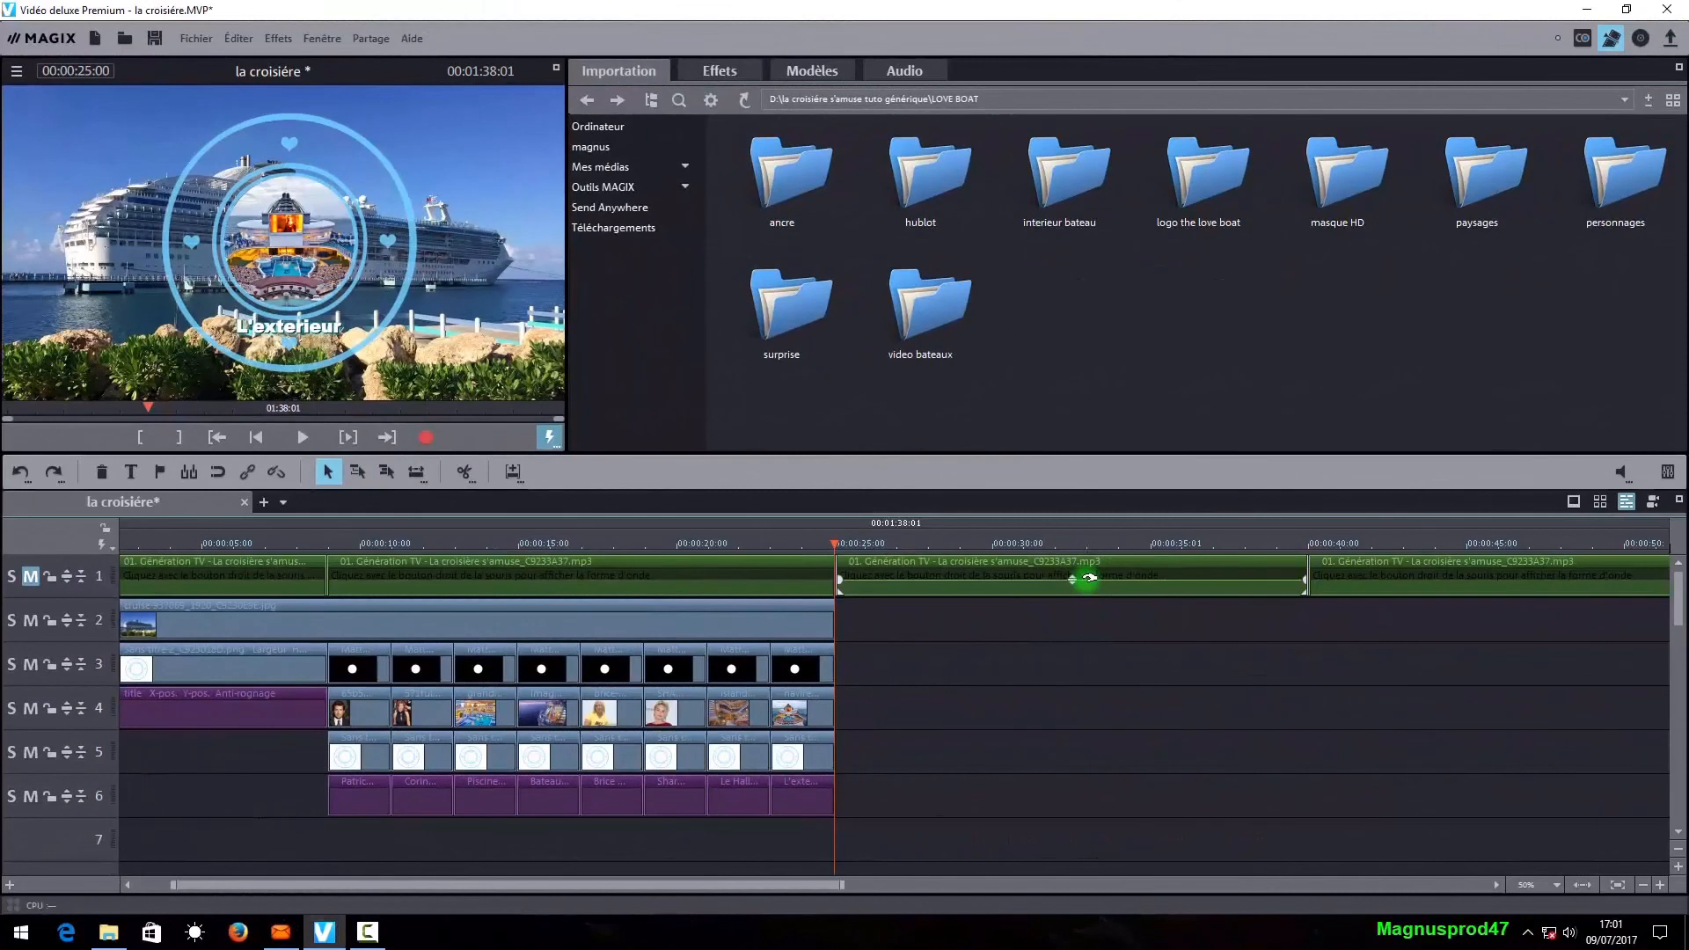
- Insert the Cyan test image on track 2 at 00:00:25:00, copying it into the project, and trim it to end at 00:00:28:00
{"action": "left_click", "coordinate": [969, 649]}
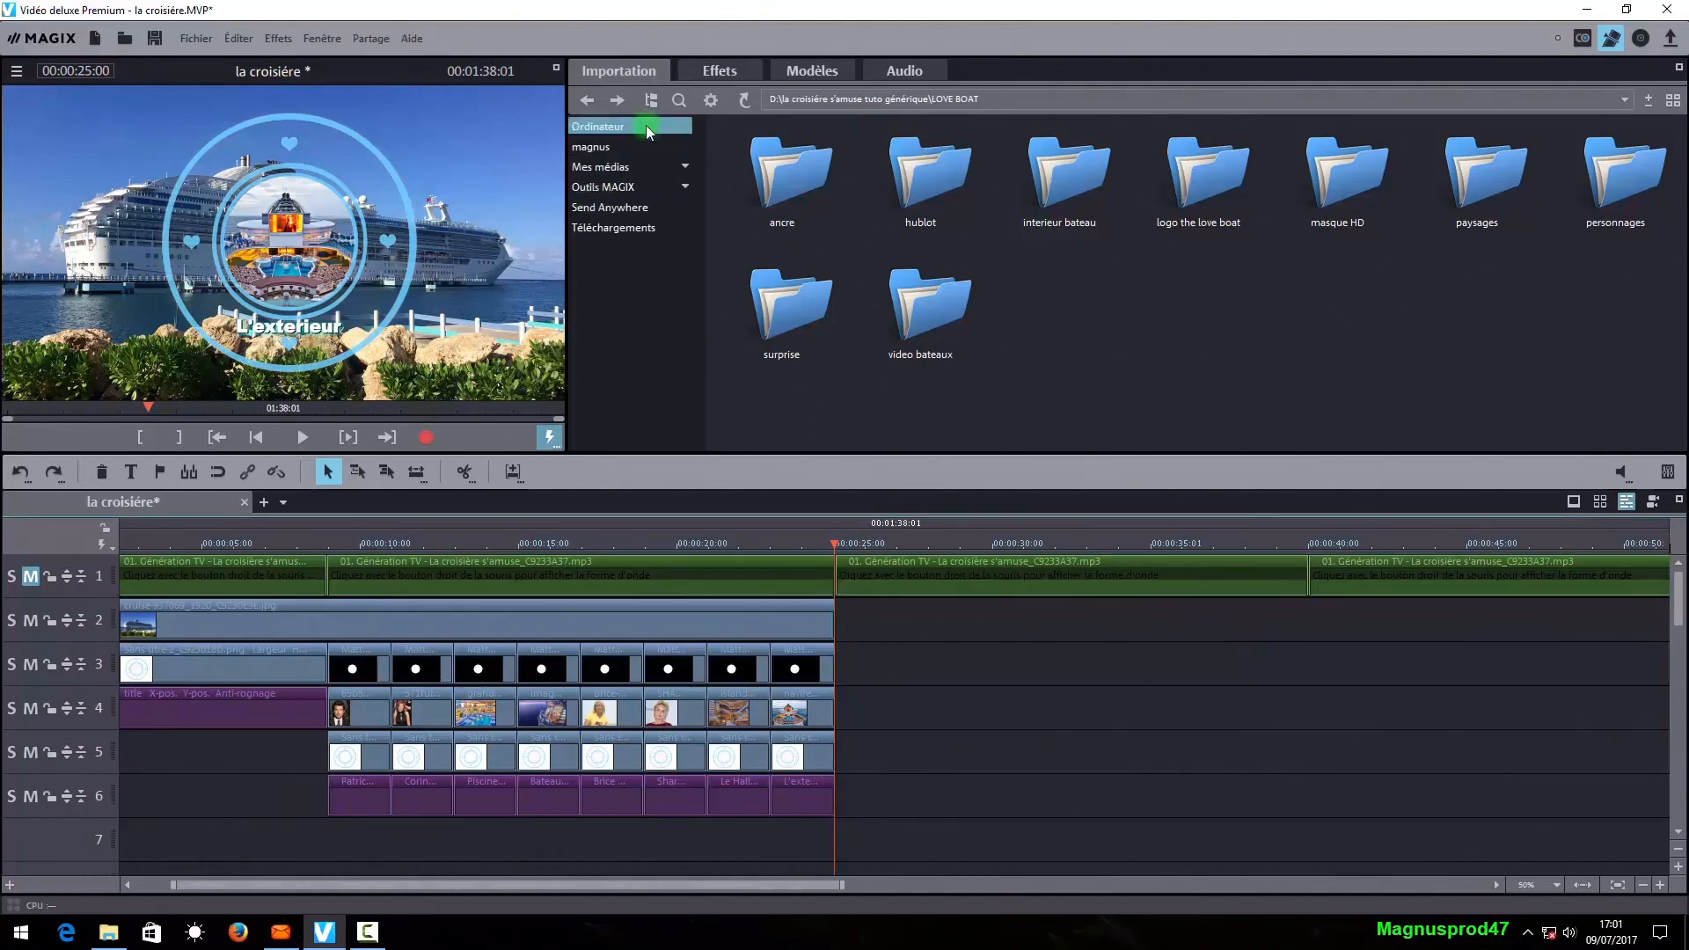
{"action": "left_click", "coordinate": [700, 75]}
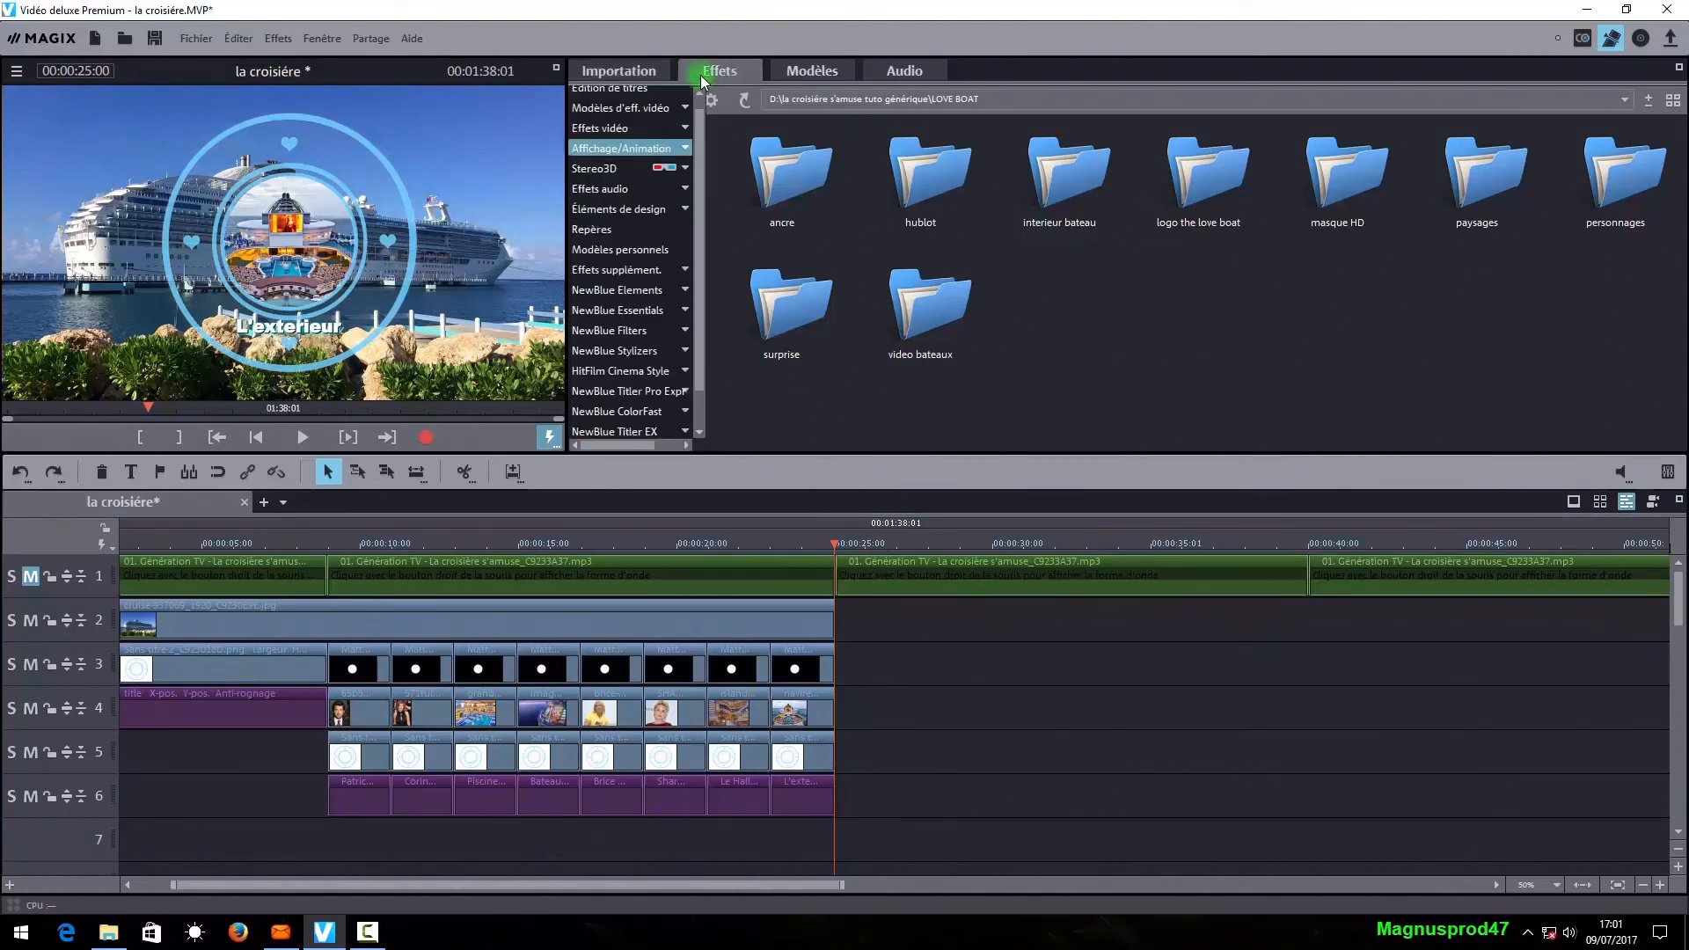
{"action": "left_click", "coordinate": [651, 210]}
{"action": "left_click", "coordinate": [635, 290]}
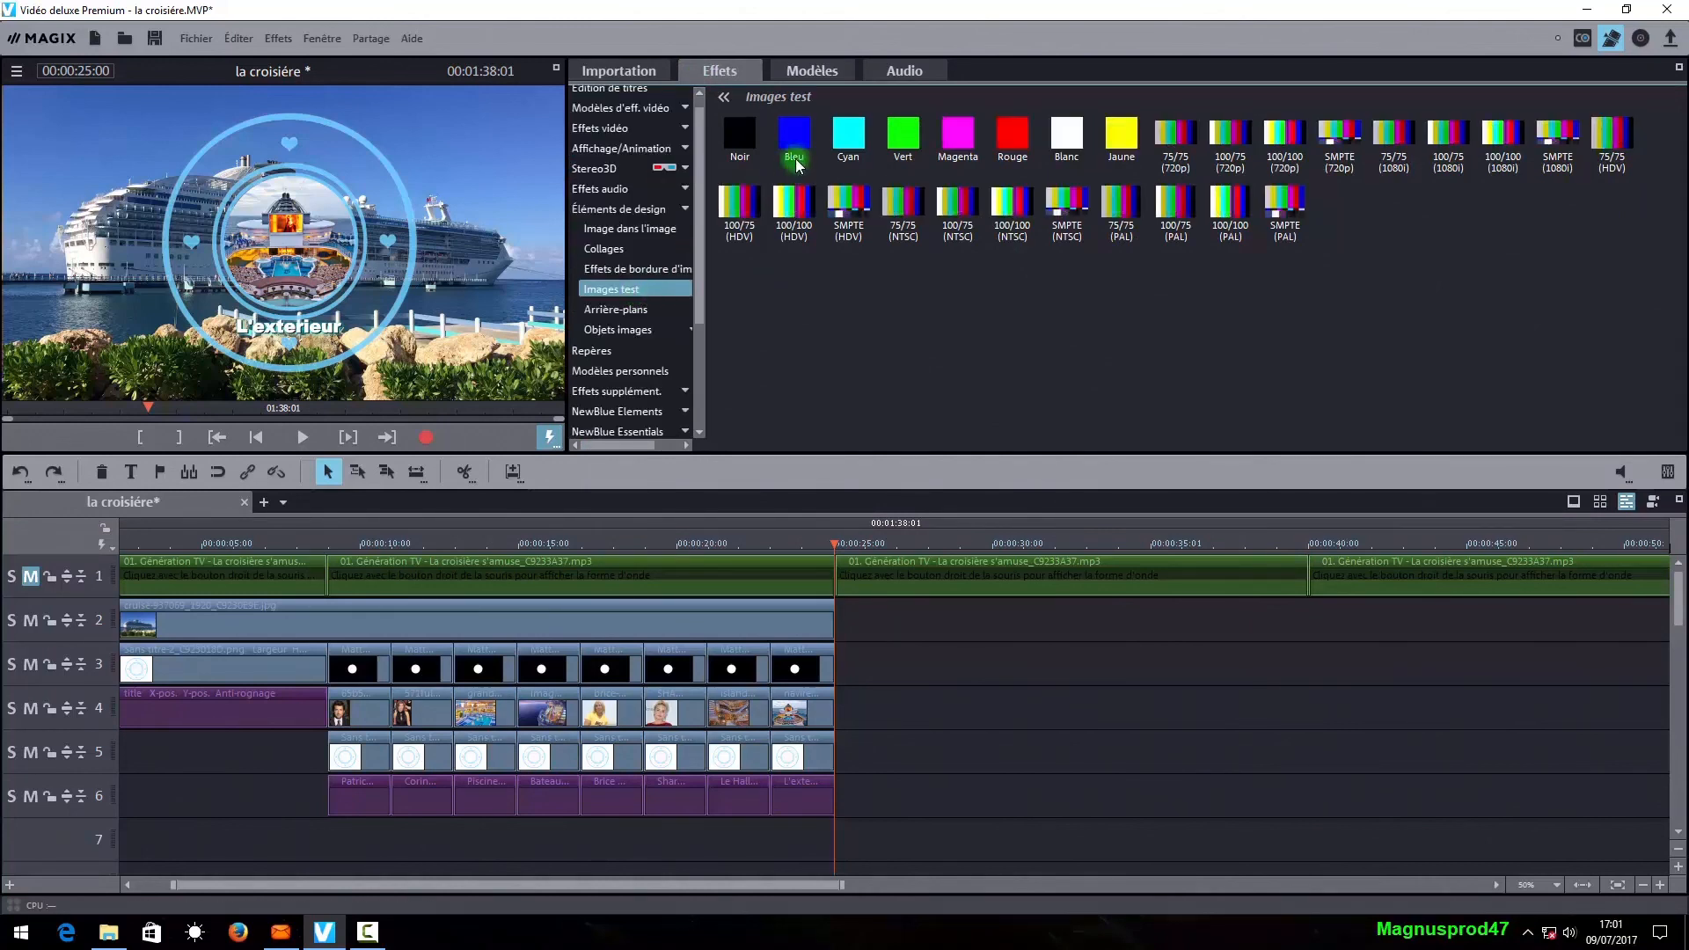
{"action": "left_click_drag", "start_coordinate": [848, 133], "coordinate": [912, 607]}
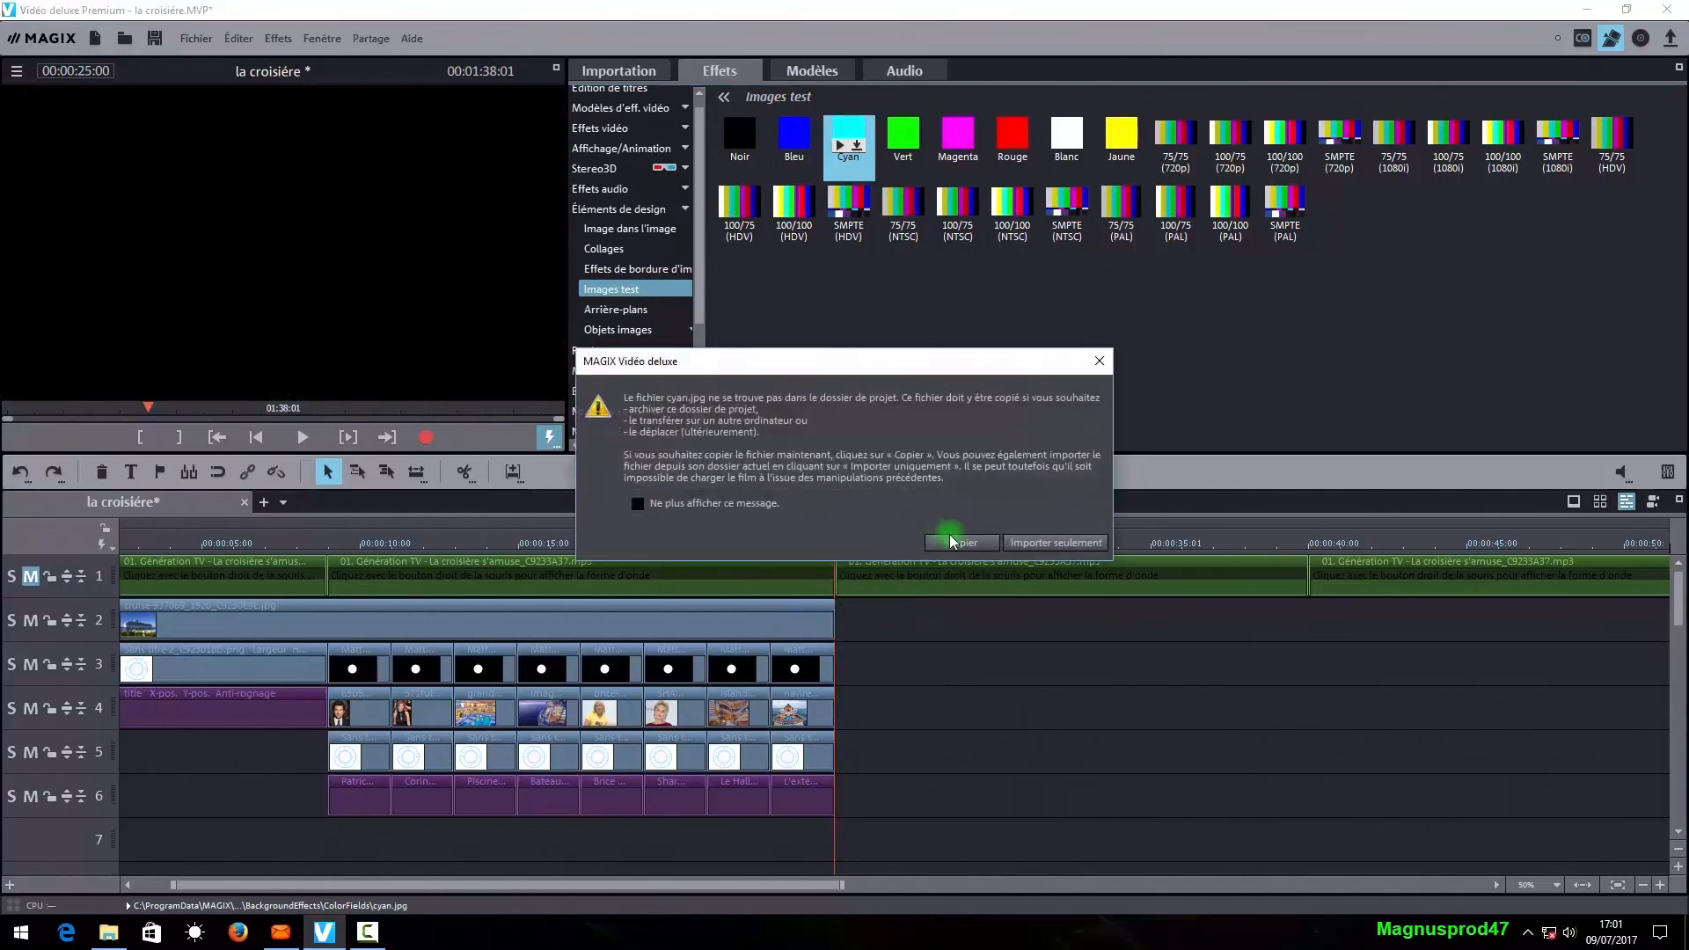
{"action": "left_click", "coordinate": [950, 538]}
{"action": "left_click_drag", "start_coordinate": [986, 828], "coordinate": [984, 630]}
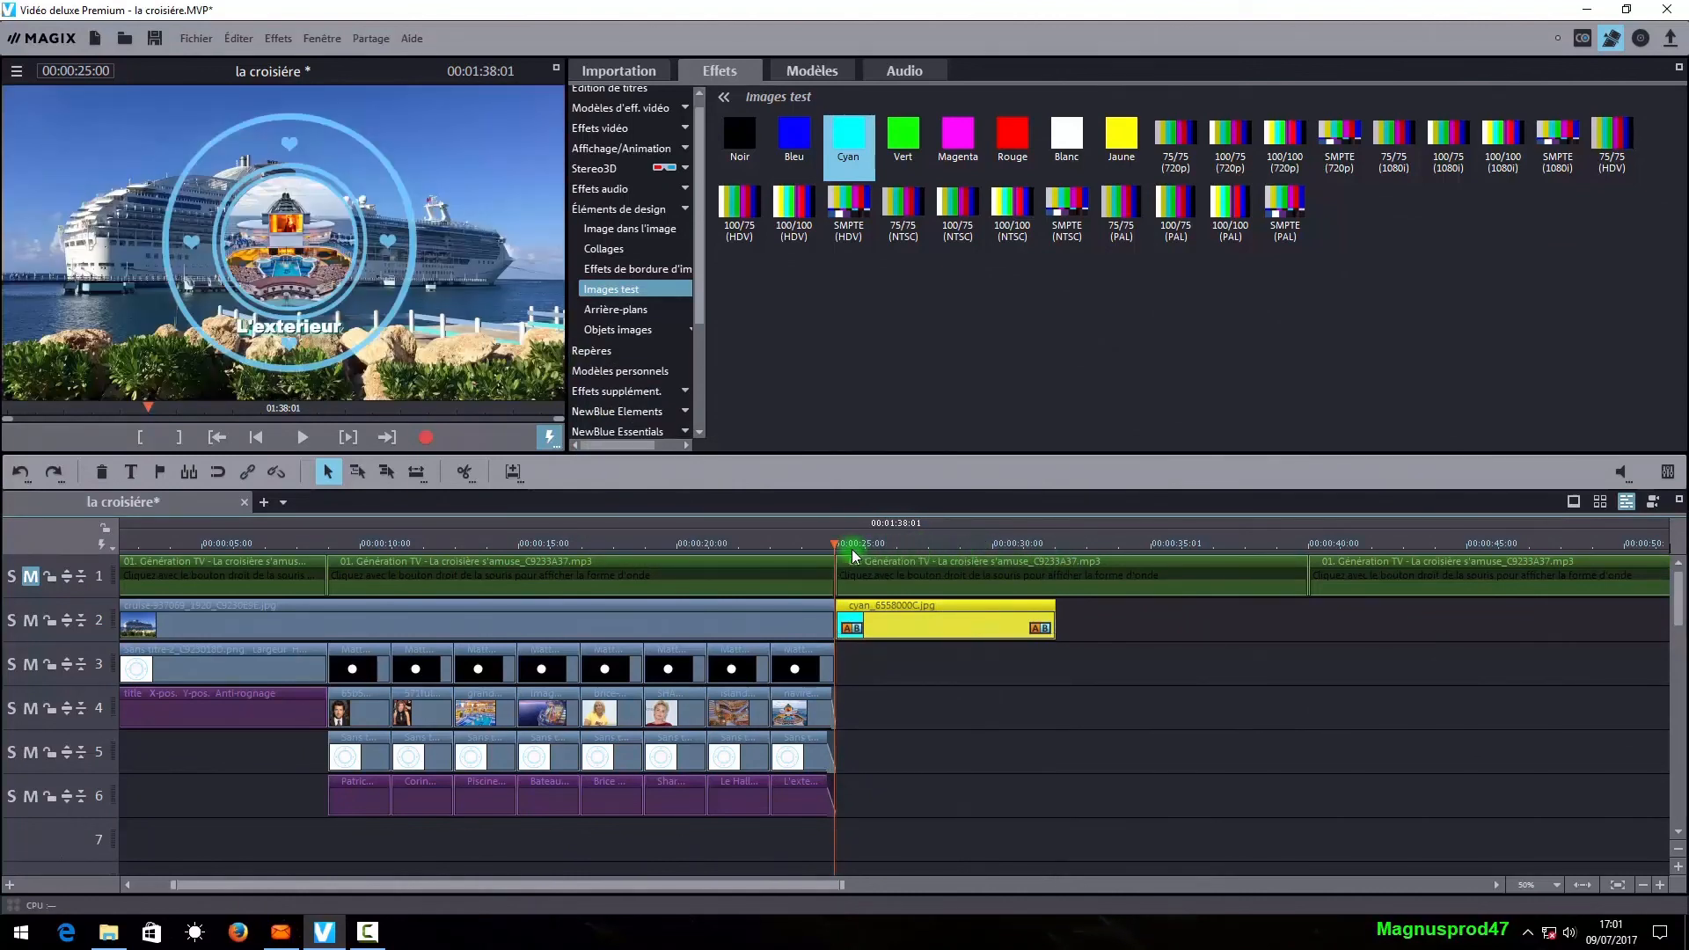
{"action": "left_click", "coordinate": [927, 545]}
{"action": "left_click_drag", "start_coordinate": [1051, 625], "coordinate": [923, 627]}
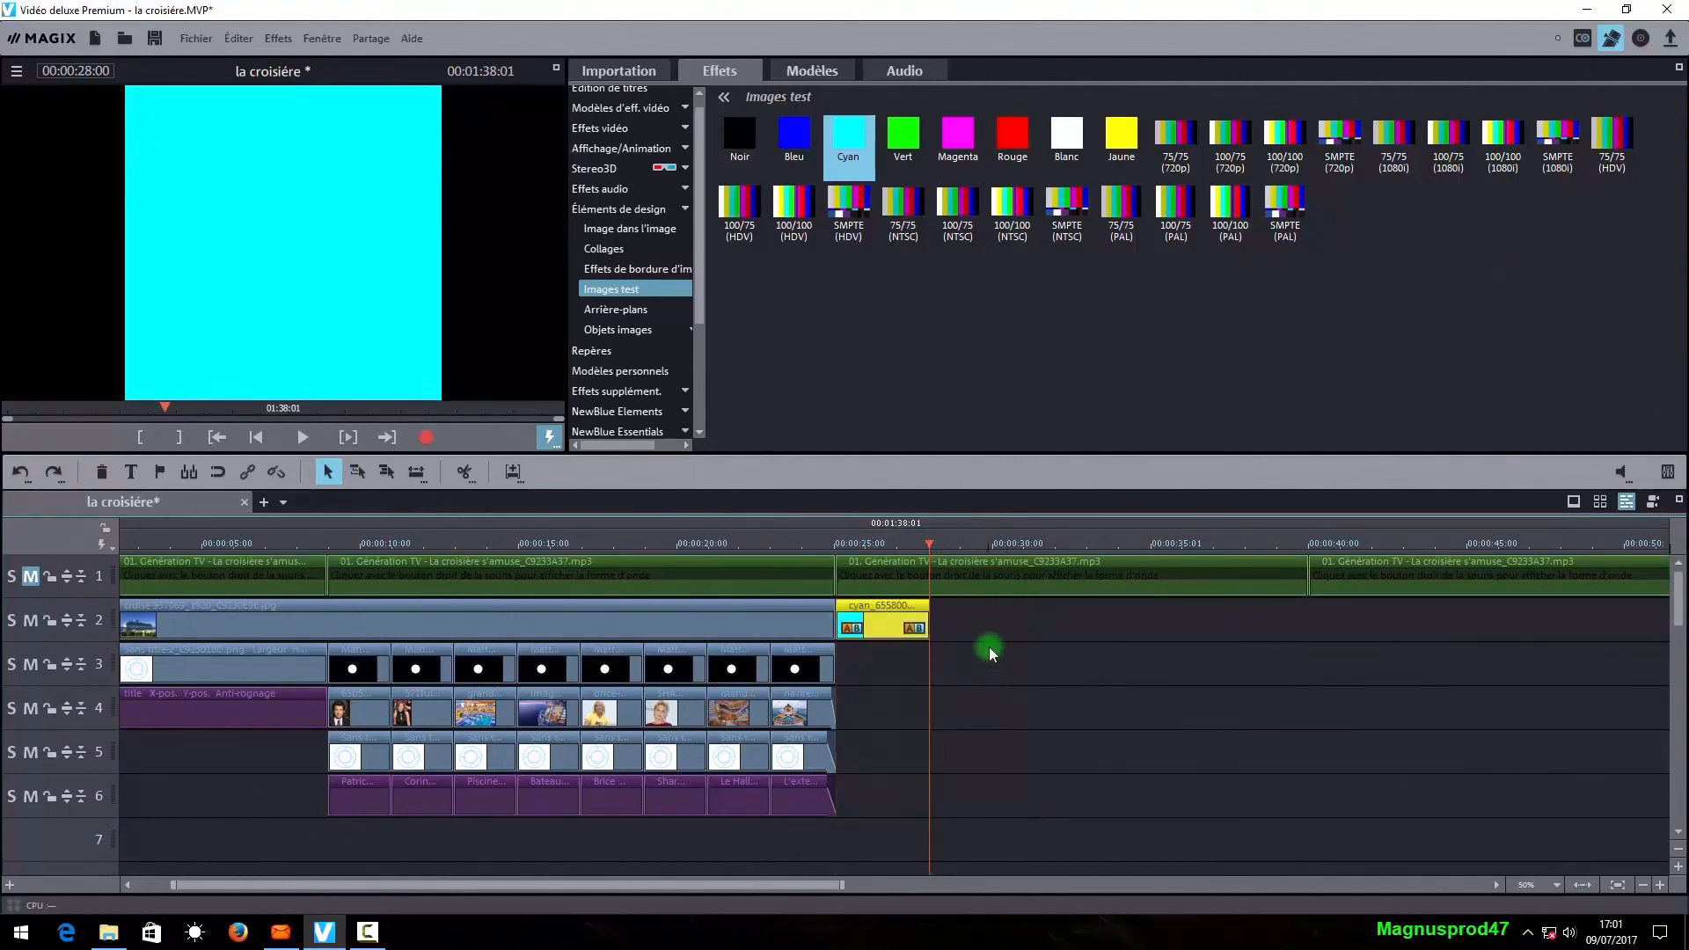
- Insert the Vert test image on track 3 at 00:00:25:00, copying it into the project, and shorten it to about 4 seconds
{"action": "left_click_drag", "start_coordinate": [909, 133], "coordinate": [935, 648]}
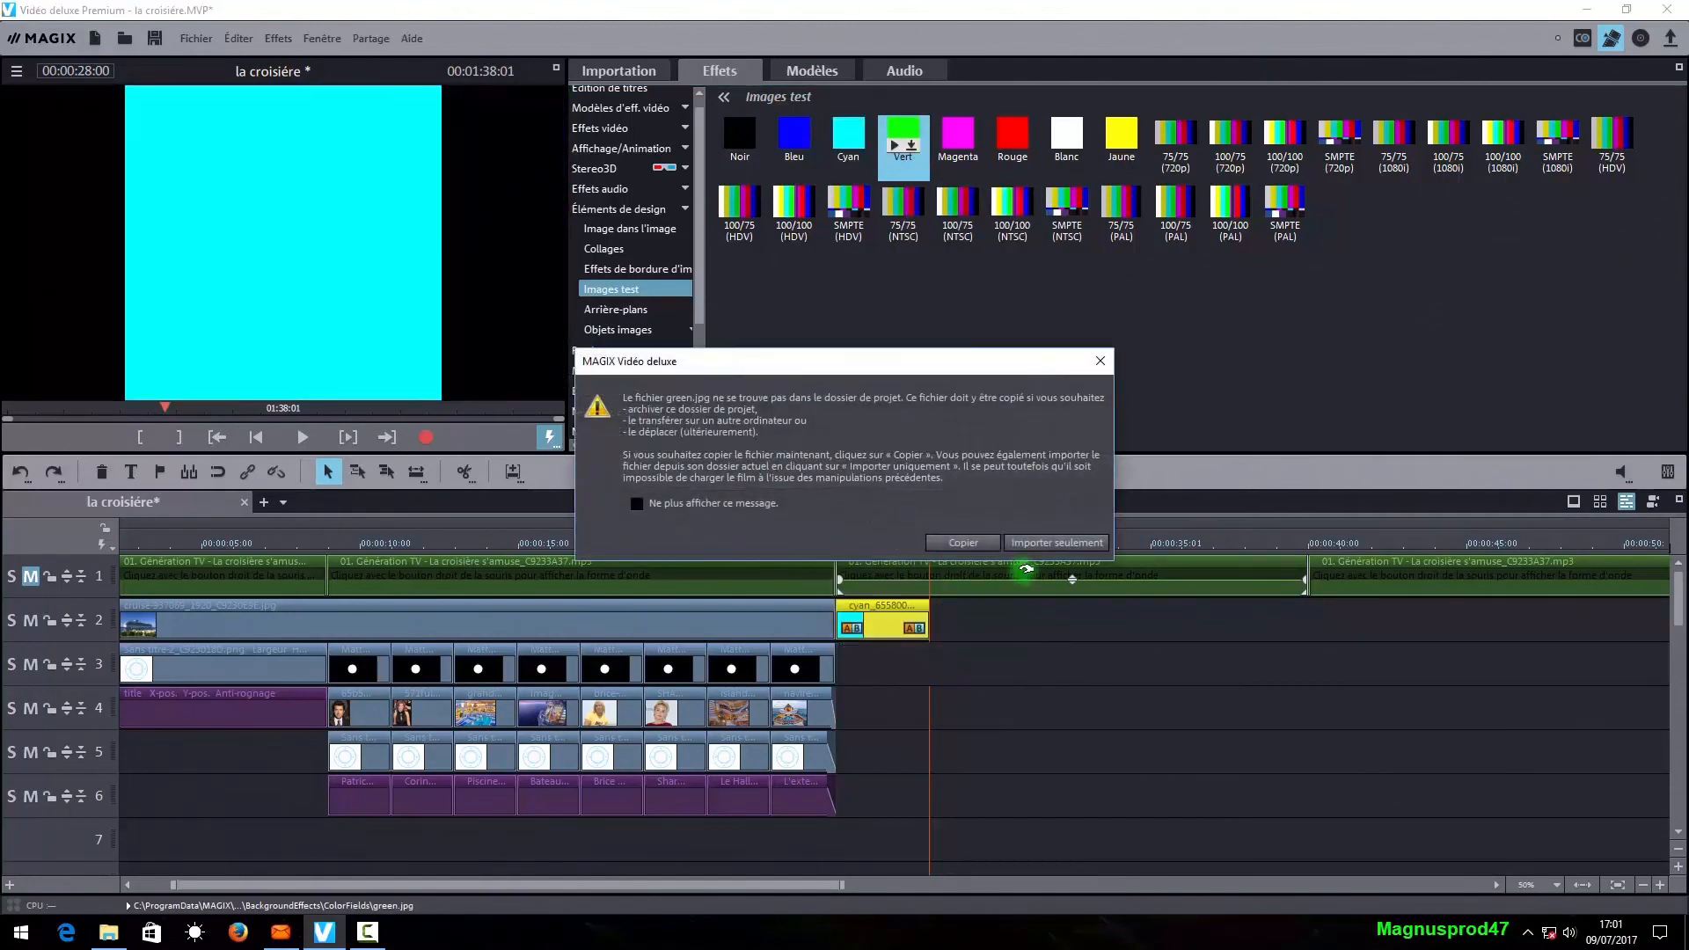
{"action": "left_click", "coordinate": [968, 541]}
{"action": "left_click", "coordinate": [1032, 649]}
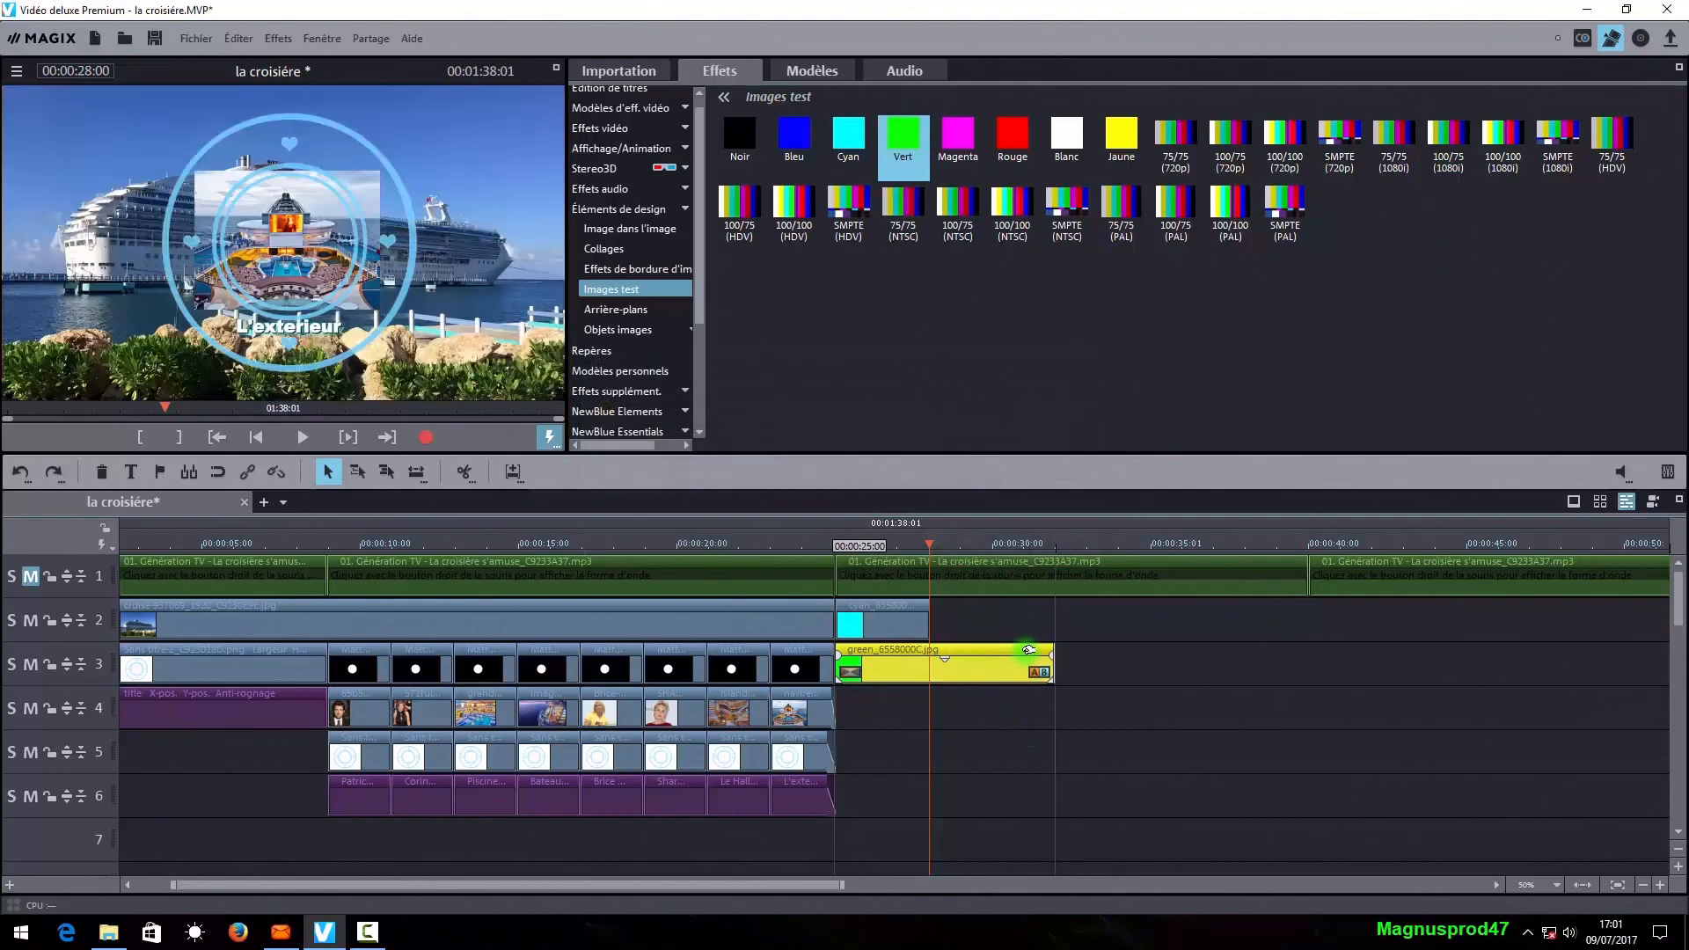
{"action": "left_click_drag", "start_coordinate": [1052, 661], "coordinate": [962, 673]}
- Add the Magenta, Rouge and Jaune test images at 00:00:25:00 on tracks 4, 5 and 6, each about 4 seconds long
{"action": "left_click_drag", "start_coordinate": [958, 132], "coordinate": [957, 716]}
{"action": "left_click_drag", "start_coordinate": [1012, 132], "coordinate": [958, 761]}
{"action": "left_click_drag", "start_coordinate": [1122, 133], "coordinate": [954, 810]}
{"action": "left_click", "coordinate": [1037, 539]}
{"action": "left_click", "coordinate": [1047, 791]}
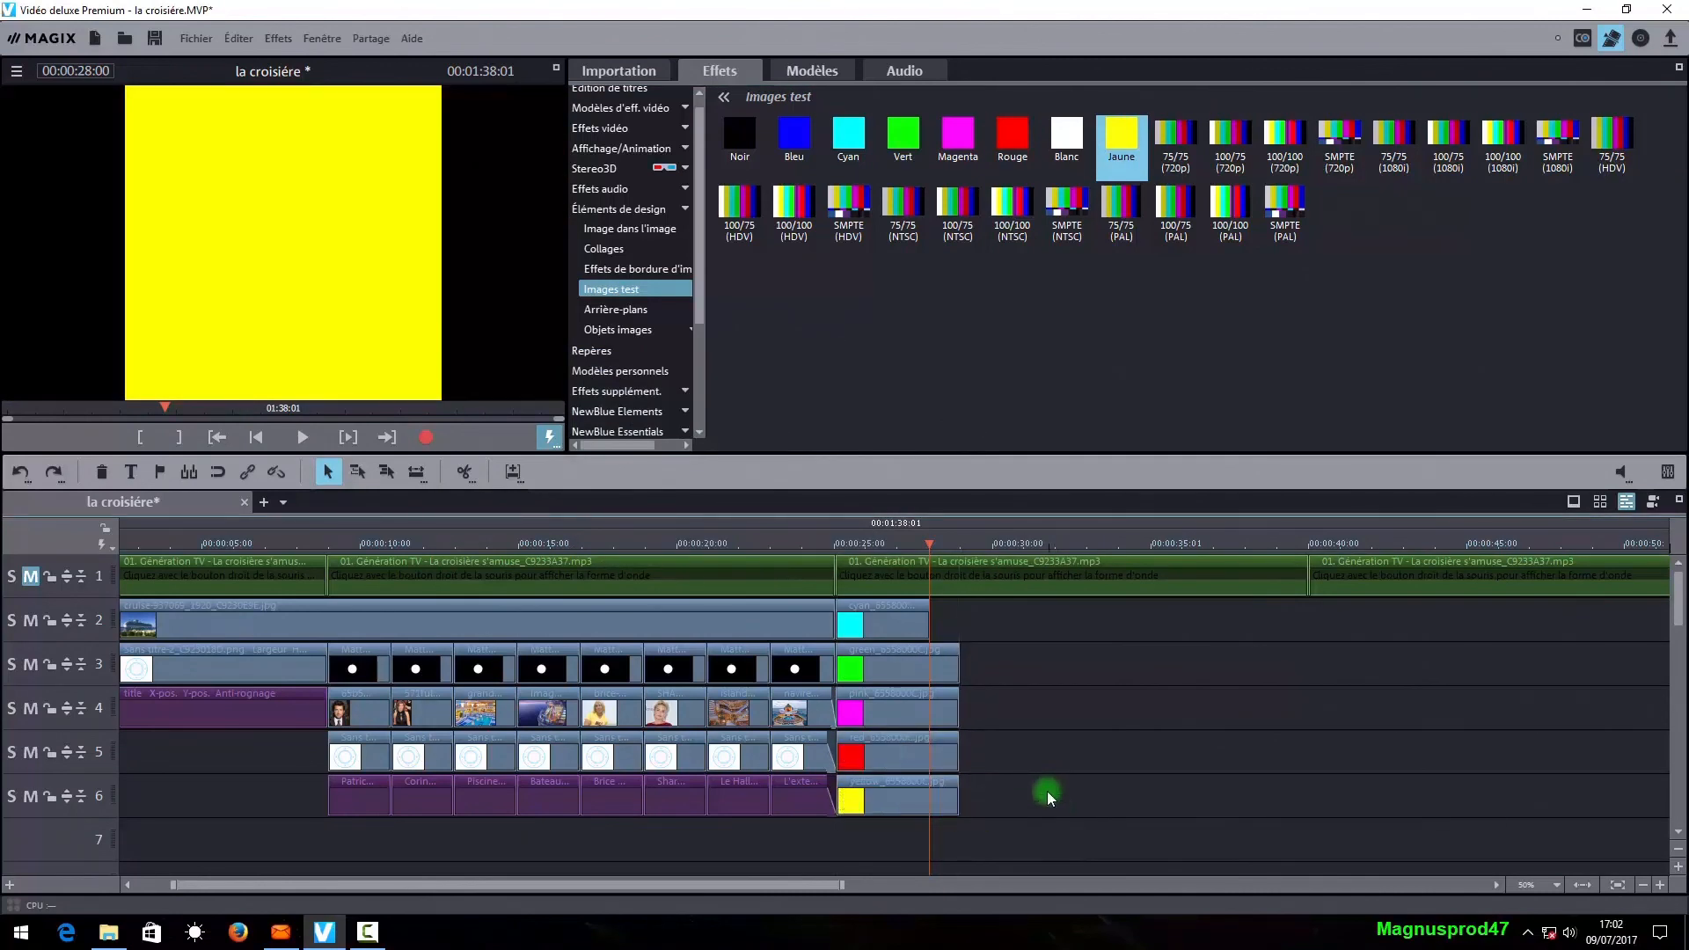
- Overlap the green, magenta, red and yellow clips on track 2 as crossfades and append the Blanc image, trimmed to the music clip's end
{"action": "left_click", "coordinate": [920, 655]}
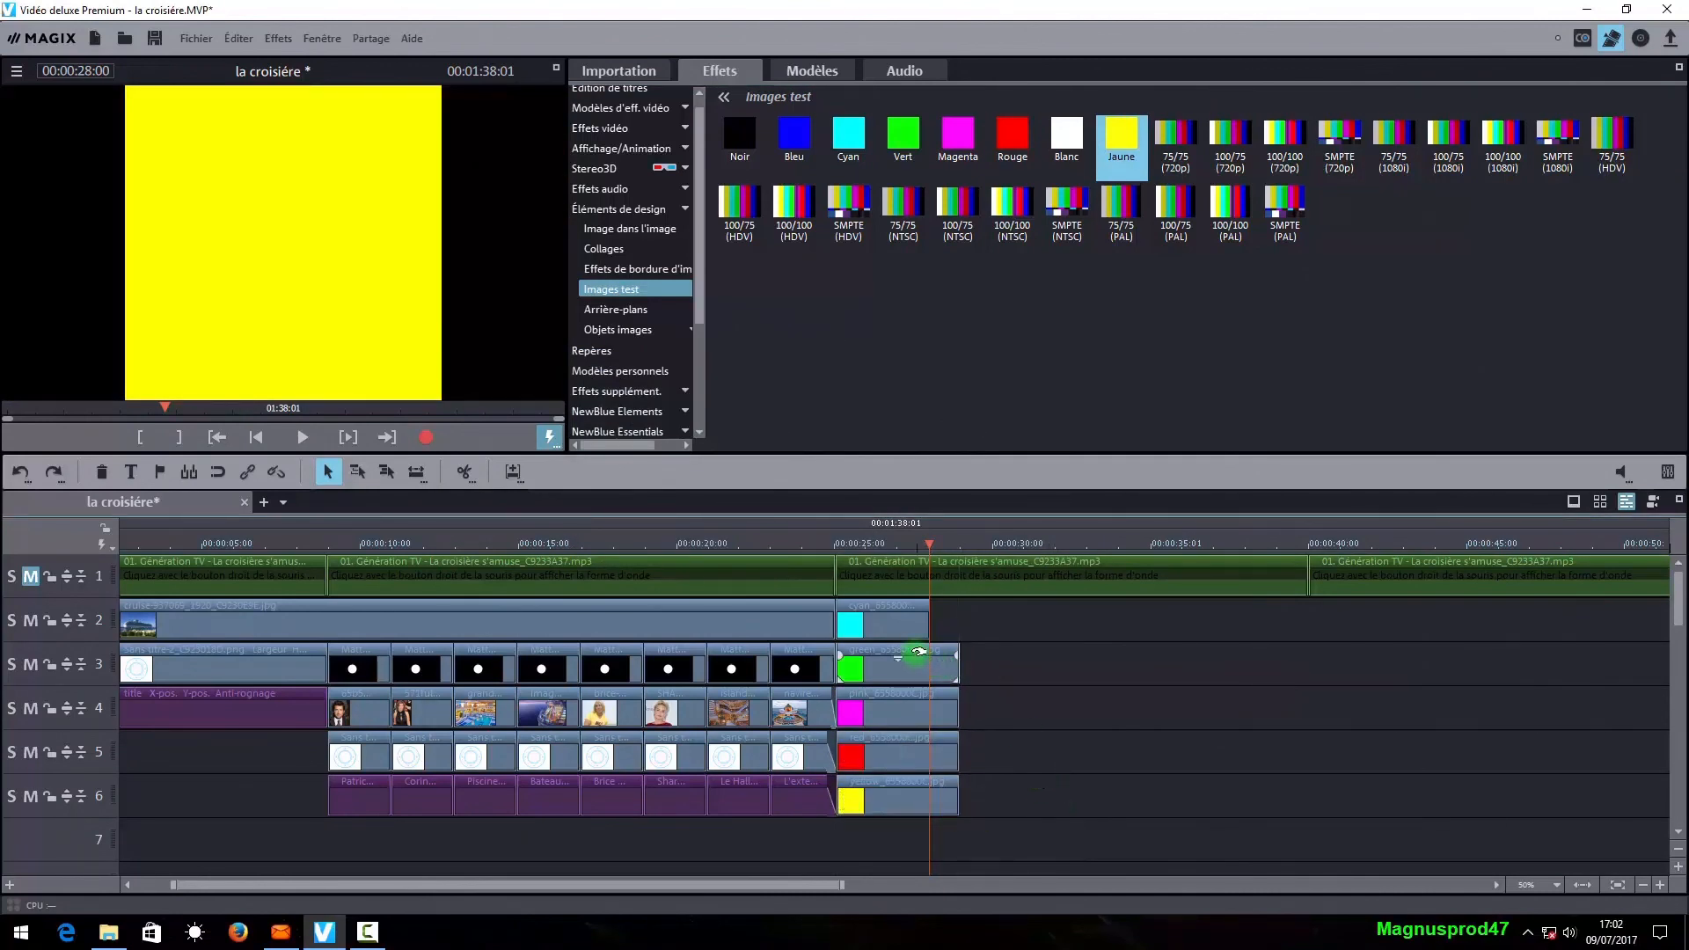
{"action": "left_click_drag", "start_coordinate": [919, 651], "coordinate": [956, 630]}
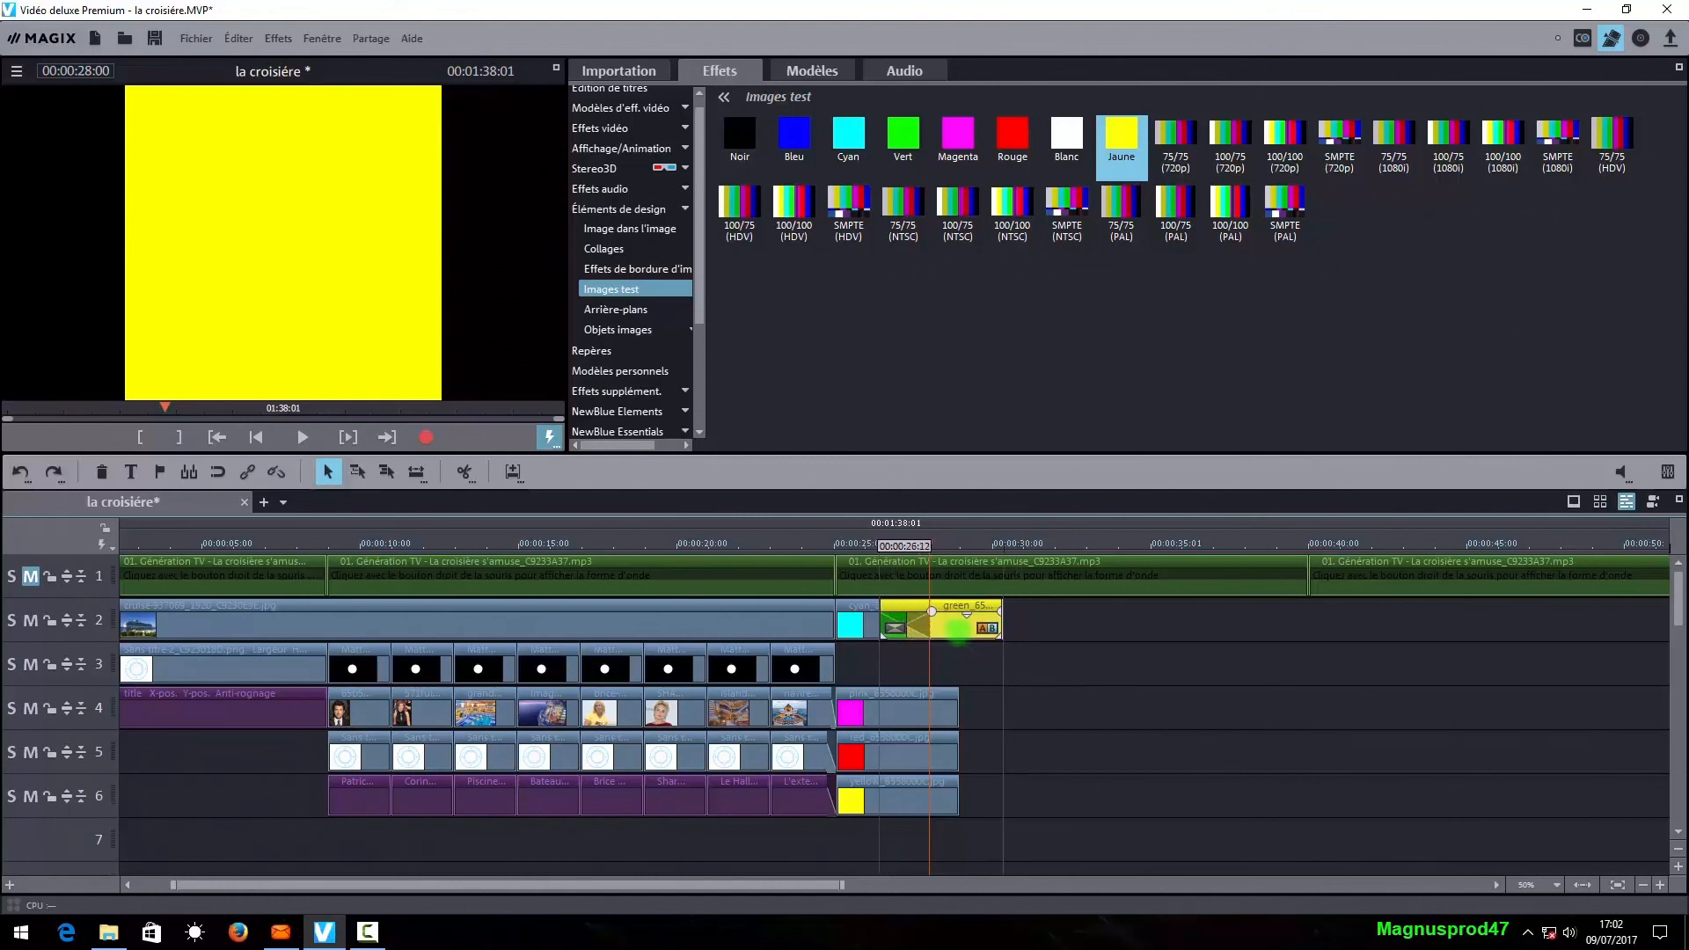
{"action": "left_click_drag", "start_coordinate": [917, 710], "coordinate": [1037, 631]}
{"action": "left_click_drag", "start_coordinate": [922, 754], "coordinate": [1174, 623]}
{"action": "left_click_drag", "start_coordinate": [880, 796], "coordinate": [1159, 623]}
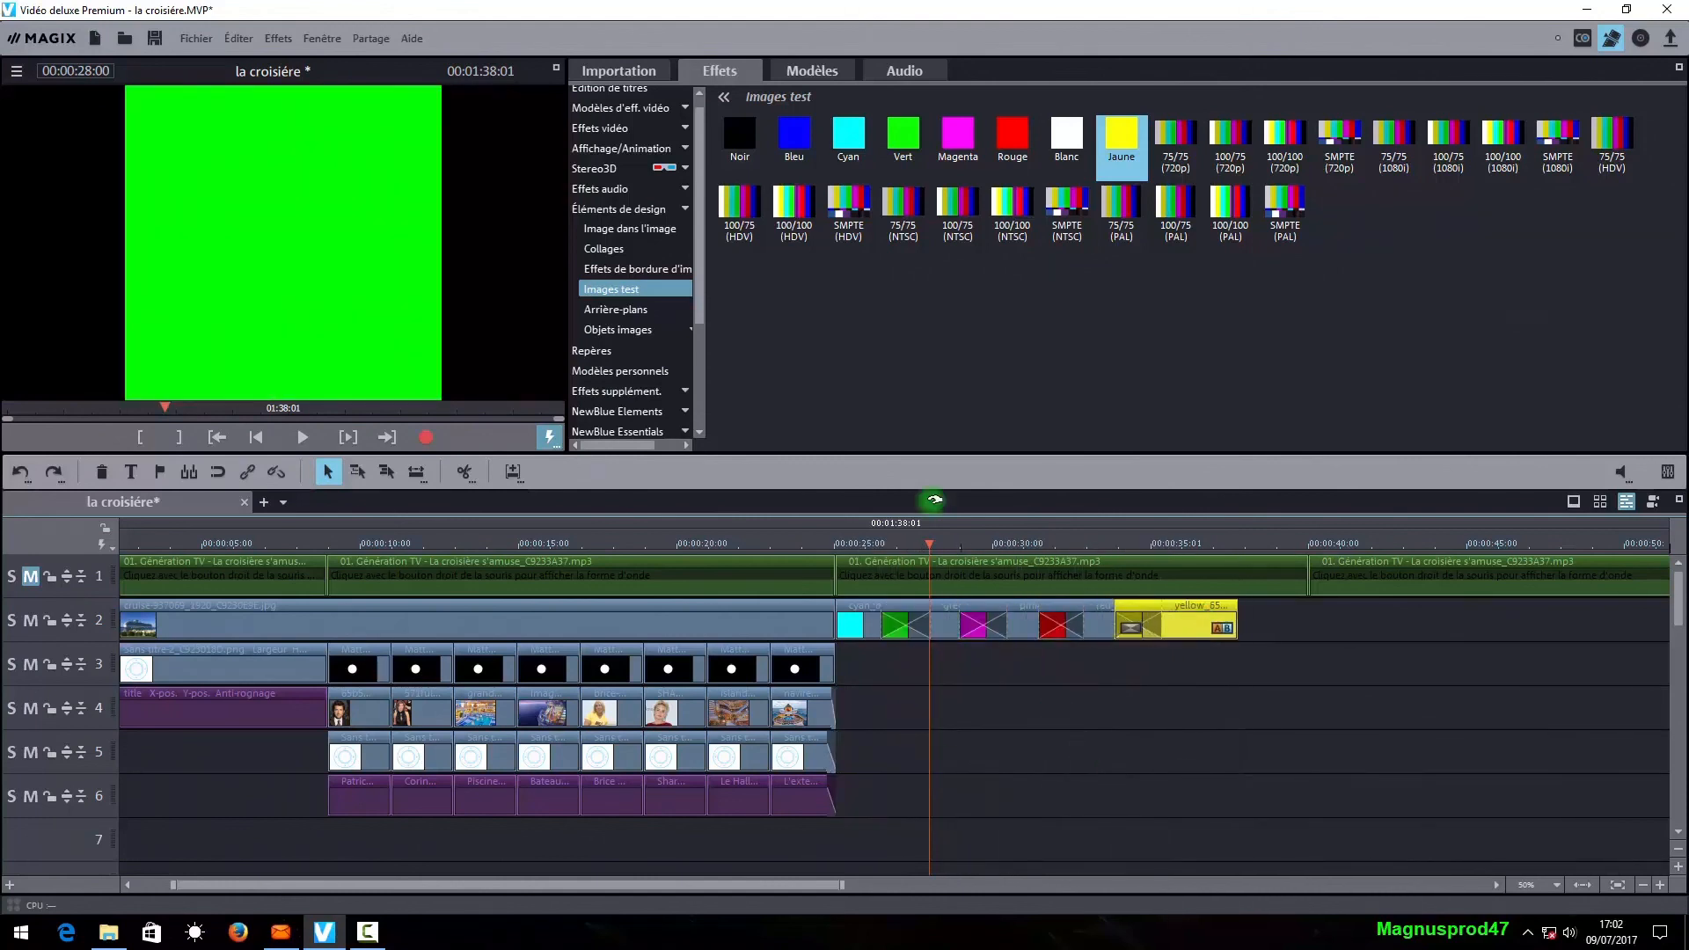
{"action": "left_click_drag", "start_coordinate": [1066, 133], "coordinate": [1262, 626]}
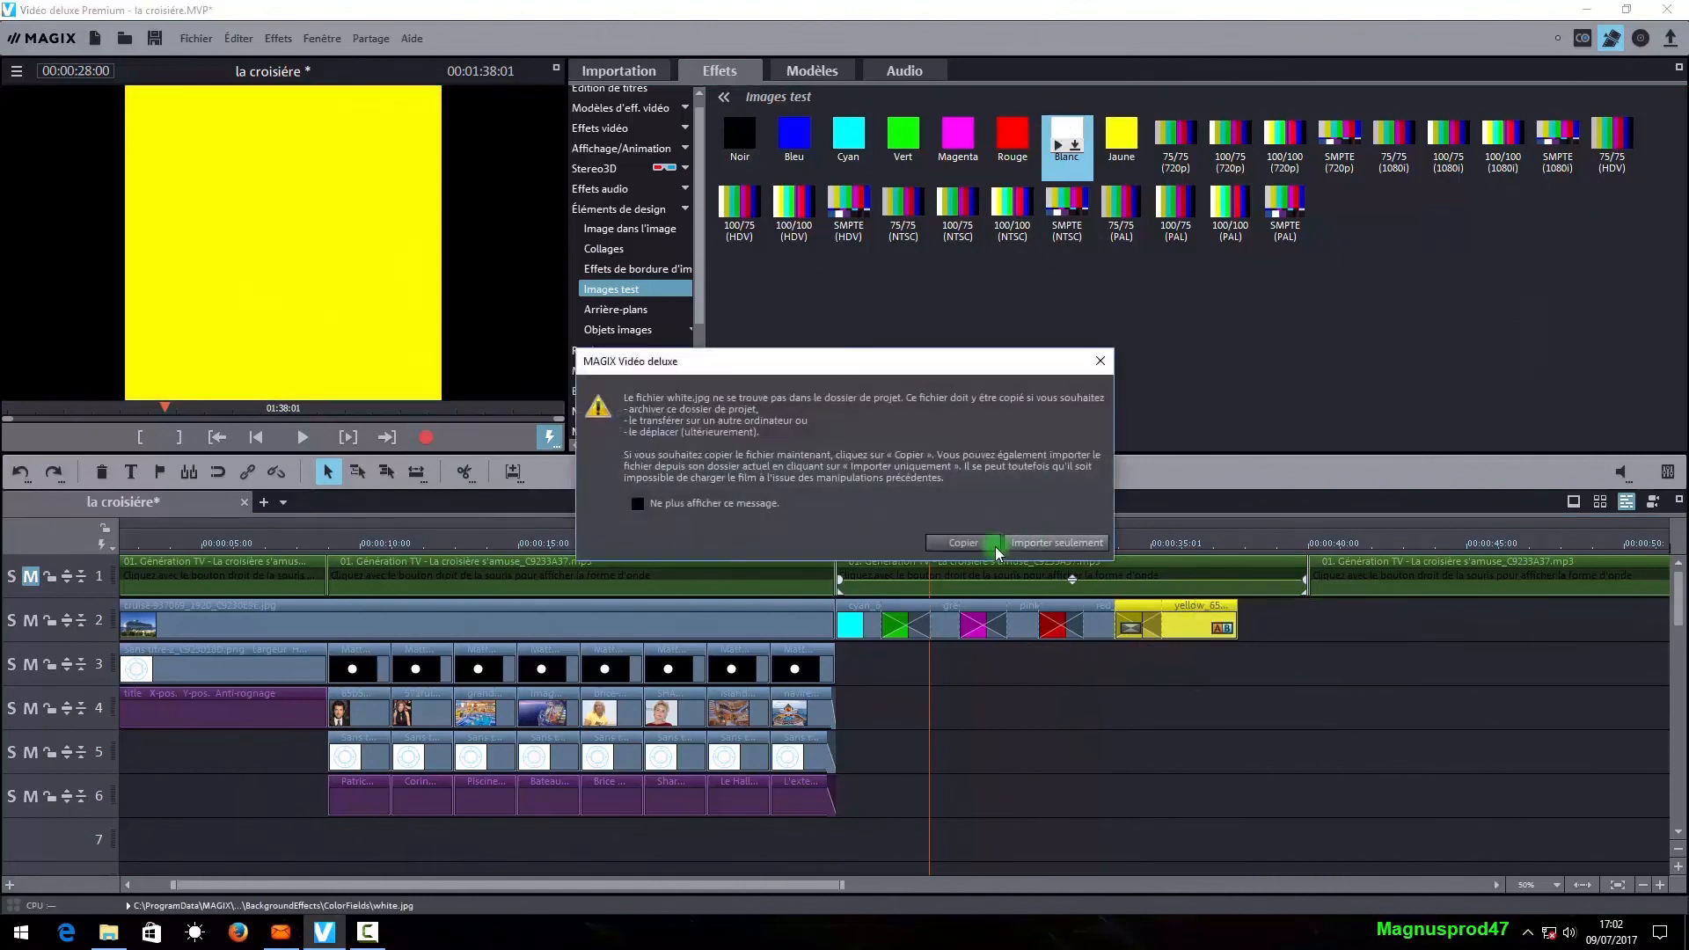
{"action": "left_click_drag", "start_coordinate": [1411, 626], "coordinate": [1306, 627]}
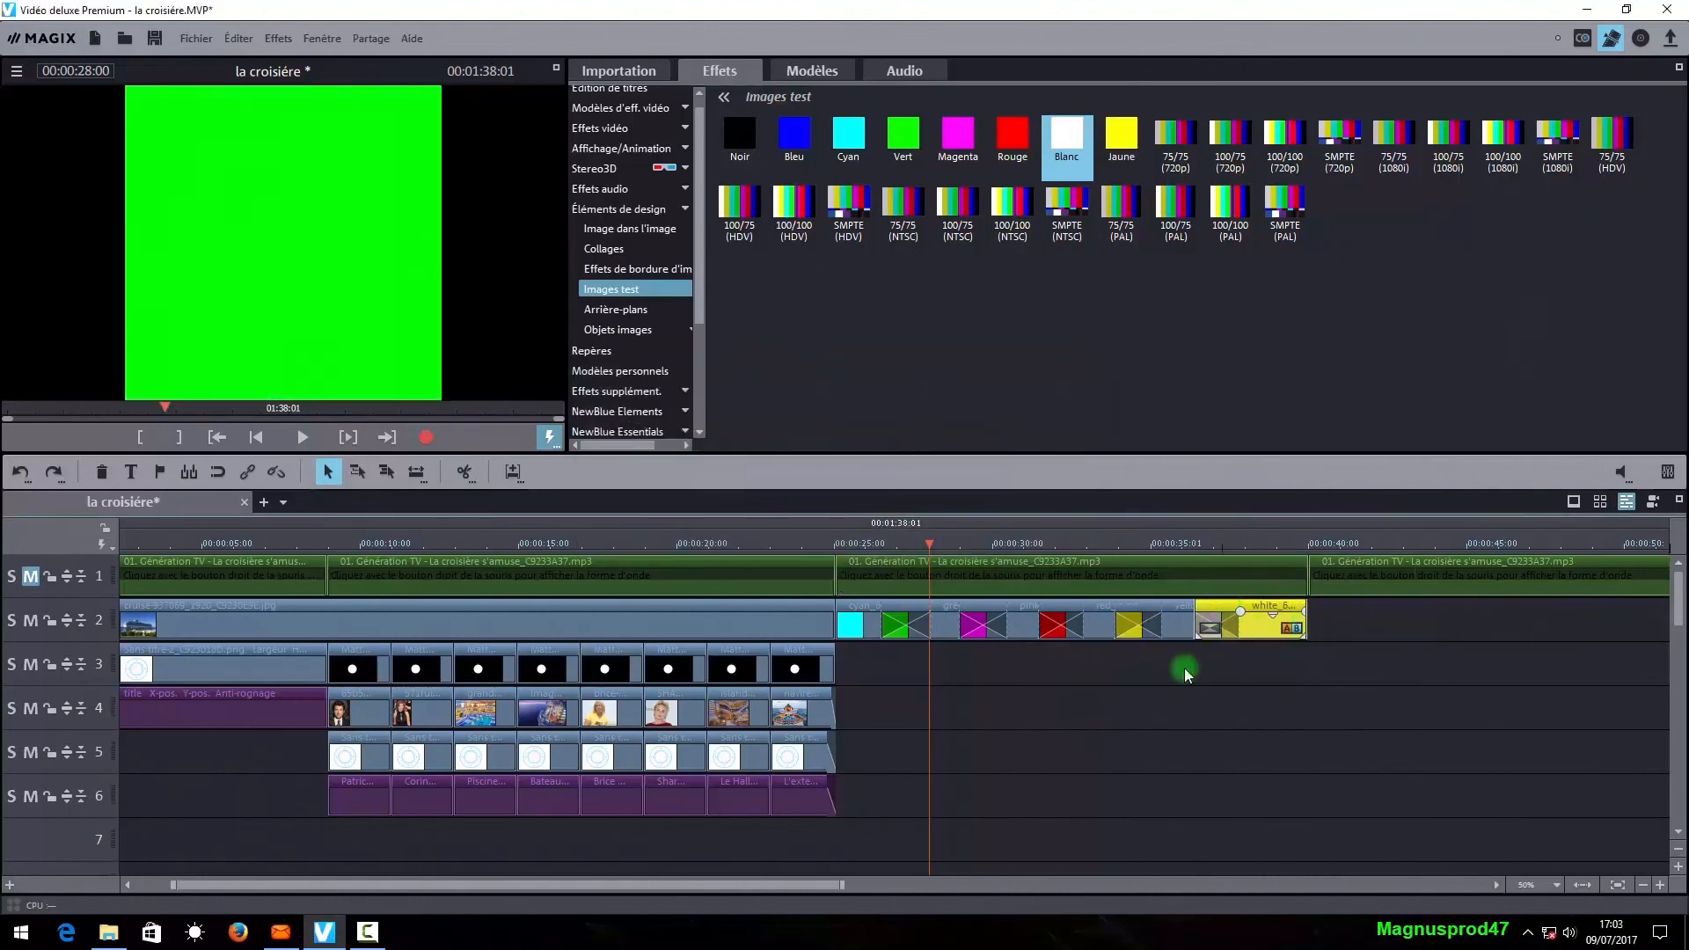
{"action": "left_click", "coordinate": [813, 670]}
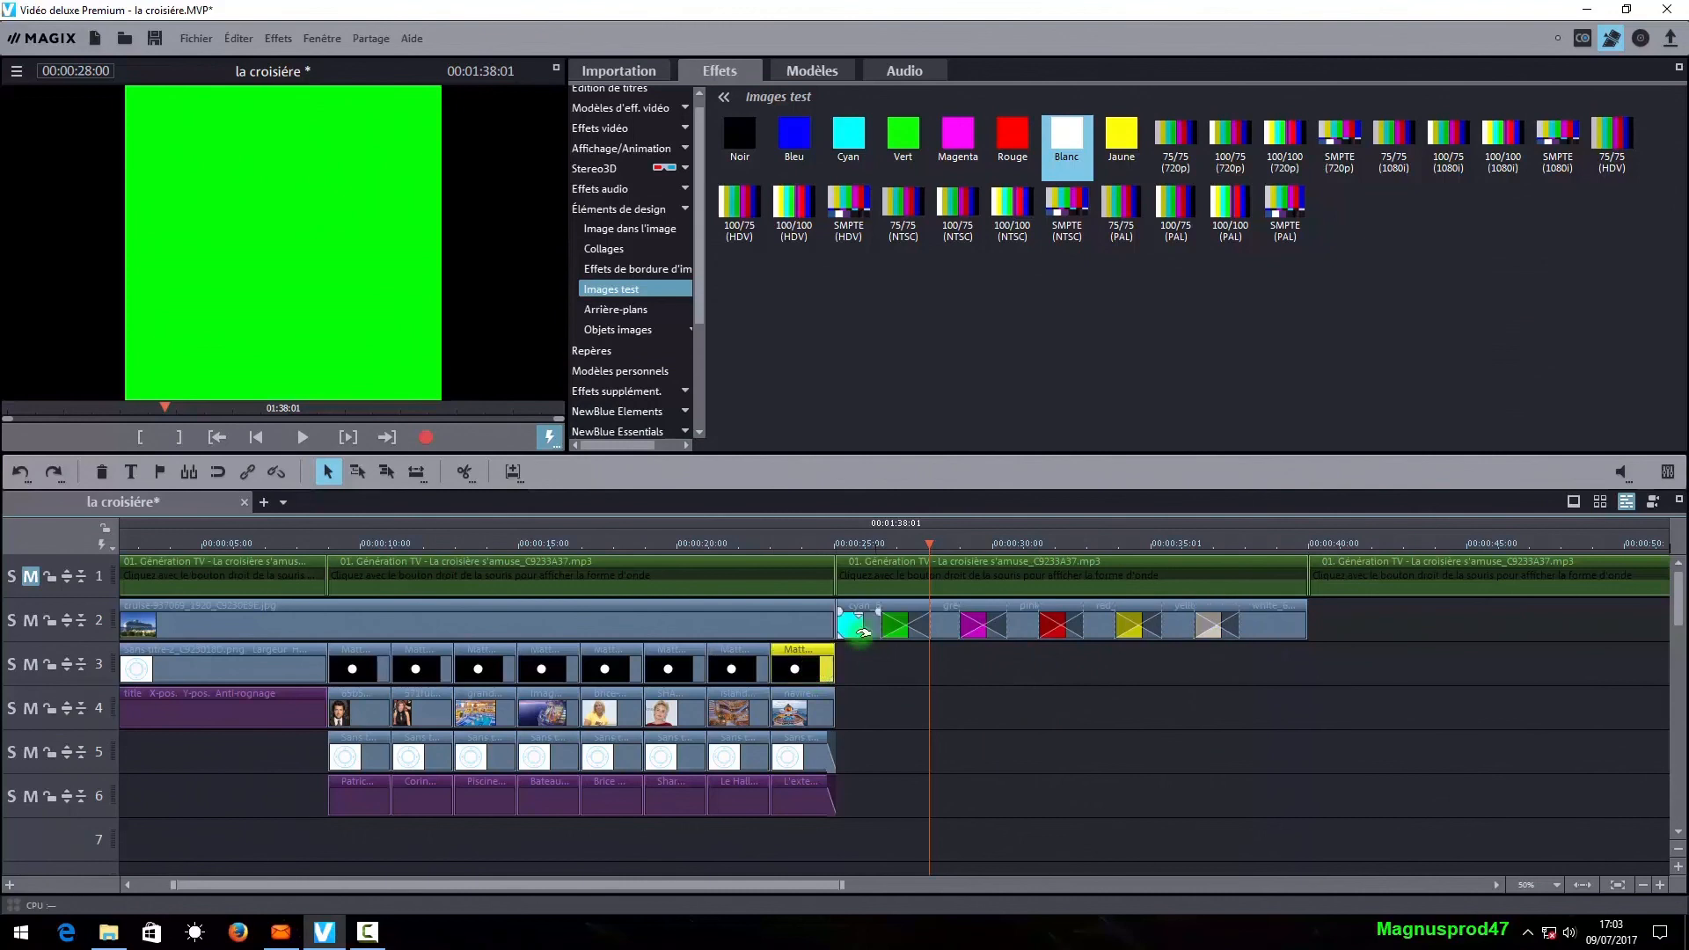
{"action": "right_click", "coordinate": [829, 671]}
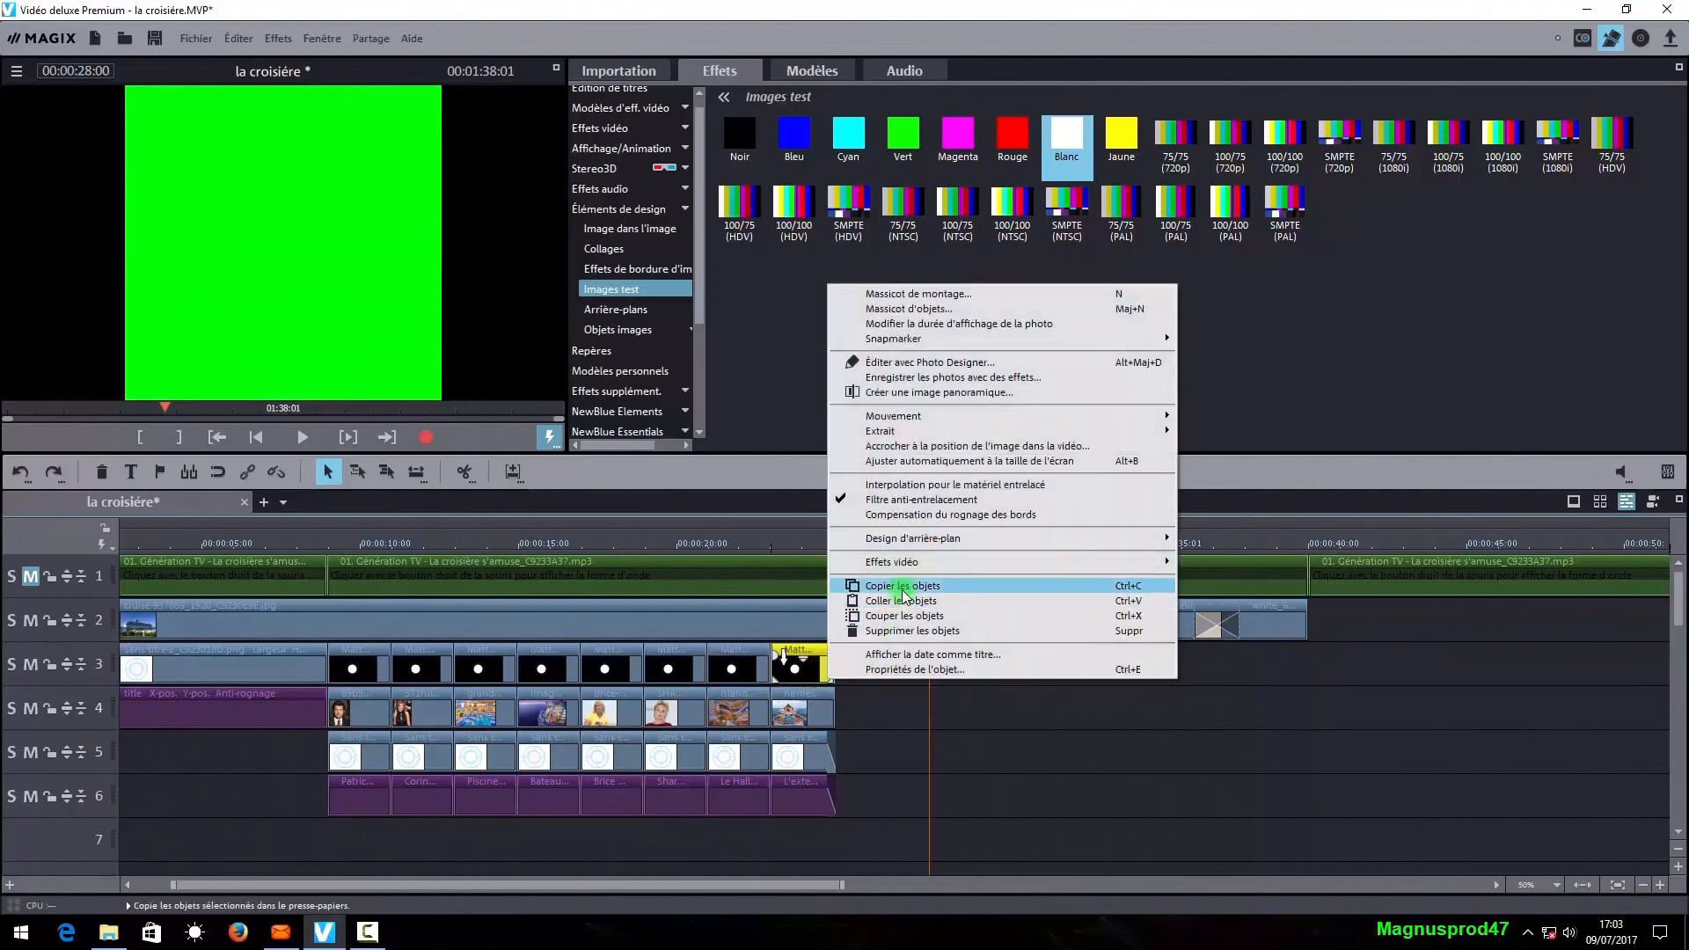
{"action": "left_click", "coordinate": [888, 585]}
{"action": "right_click", "coordinate": [971, 664]}
{"action": "left_click", "coordinate": [1012, 690]}
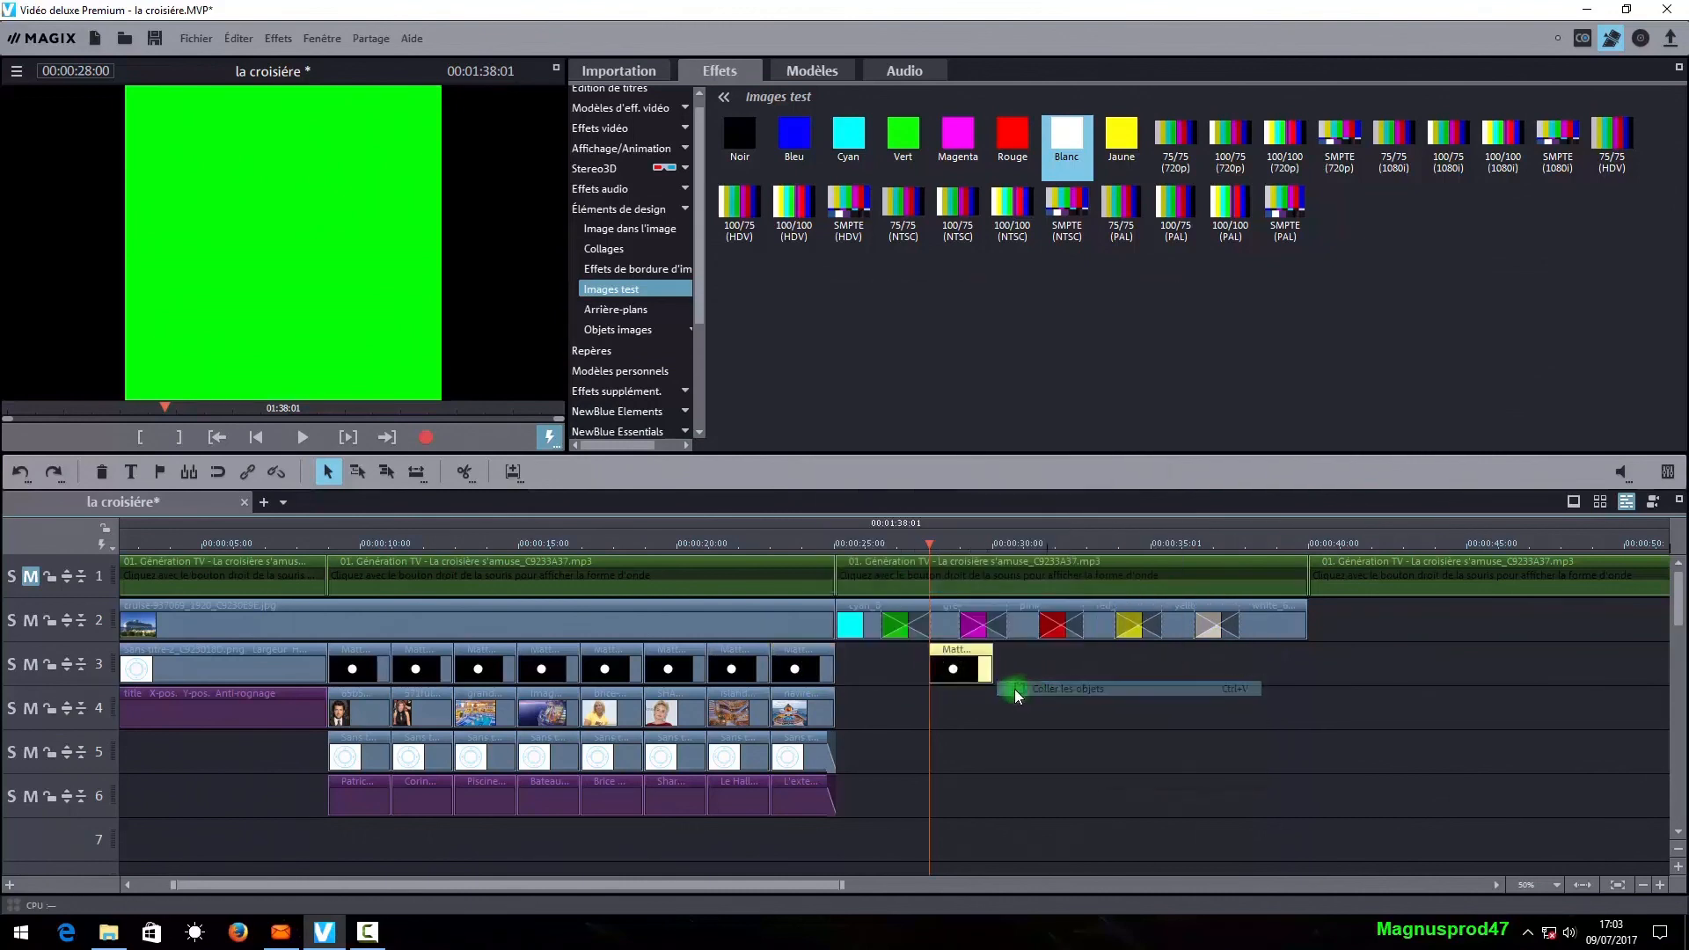
{"action": "left_click_drag", "start_coordinate": [942, 655], "coordinate": [874, 656]}
{"action": "left_click", "coordinate": [1008, 710]}
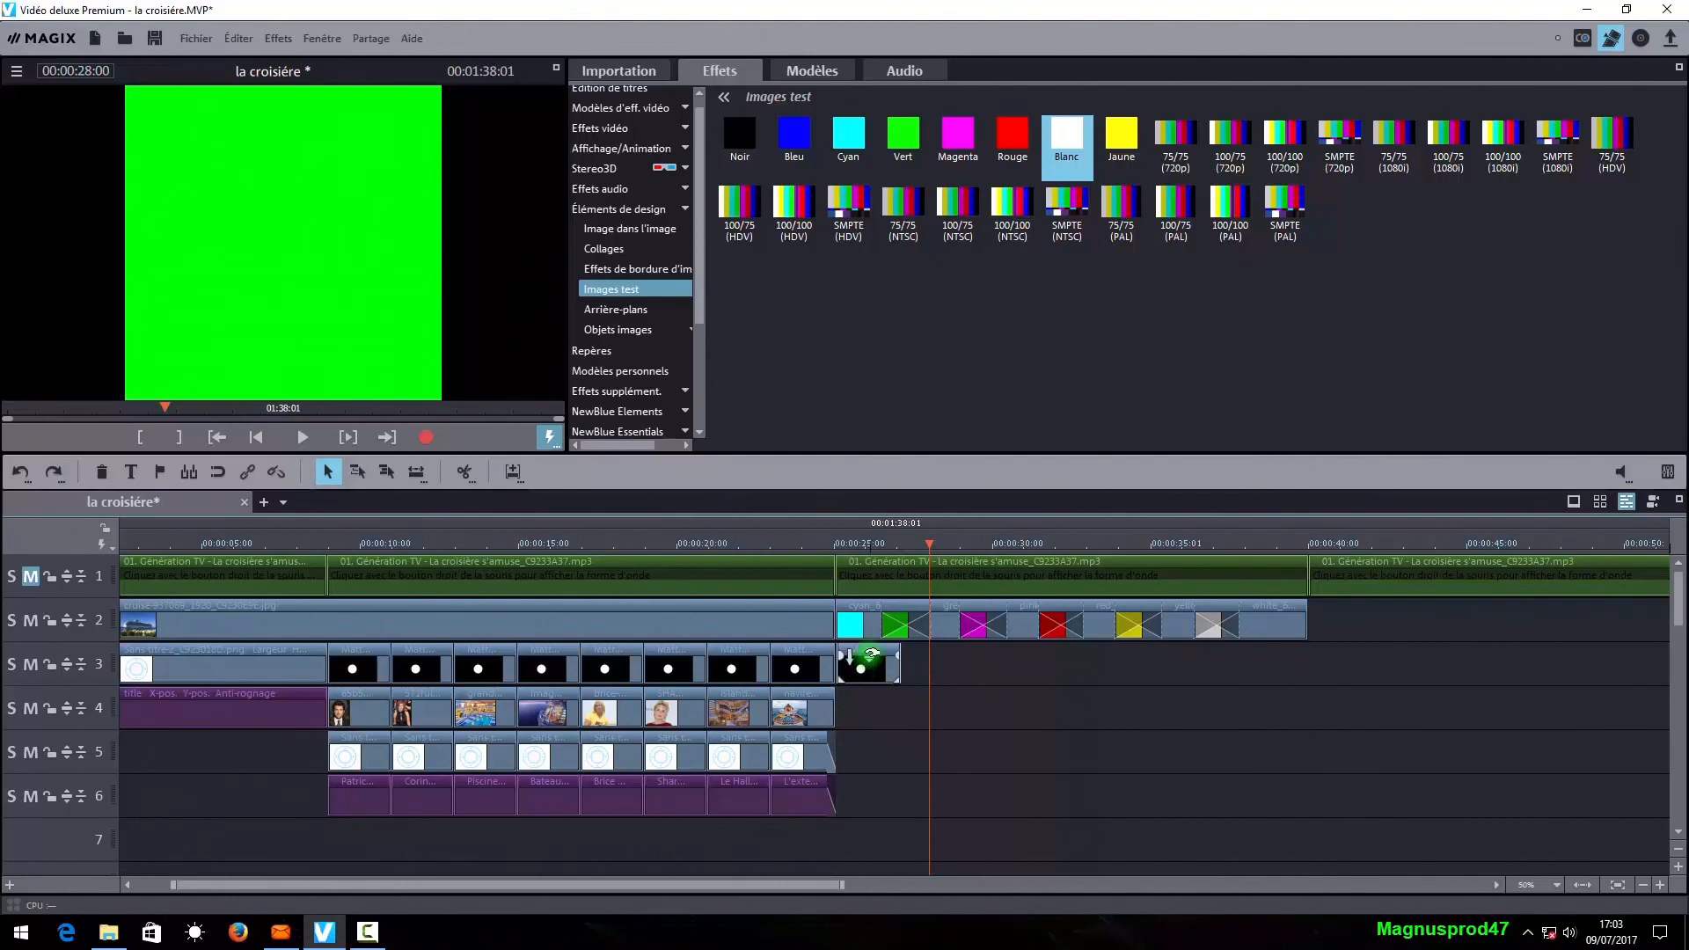
{"action": "right_click", "coordinate": [875, 660]}
{"action": "left_click", "coordinate": [850, 743]}
{"action": "key", "text": "Delete"}
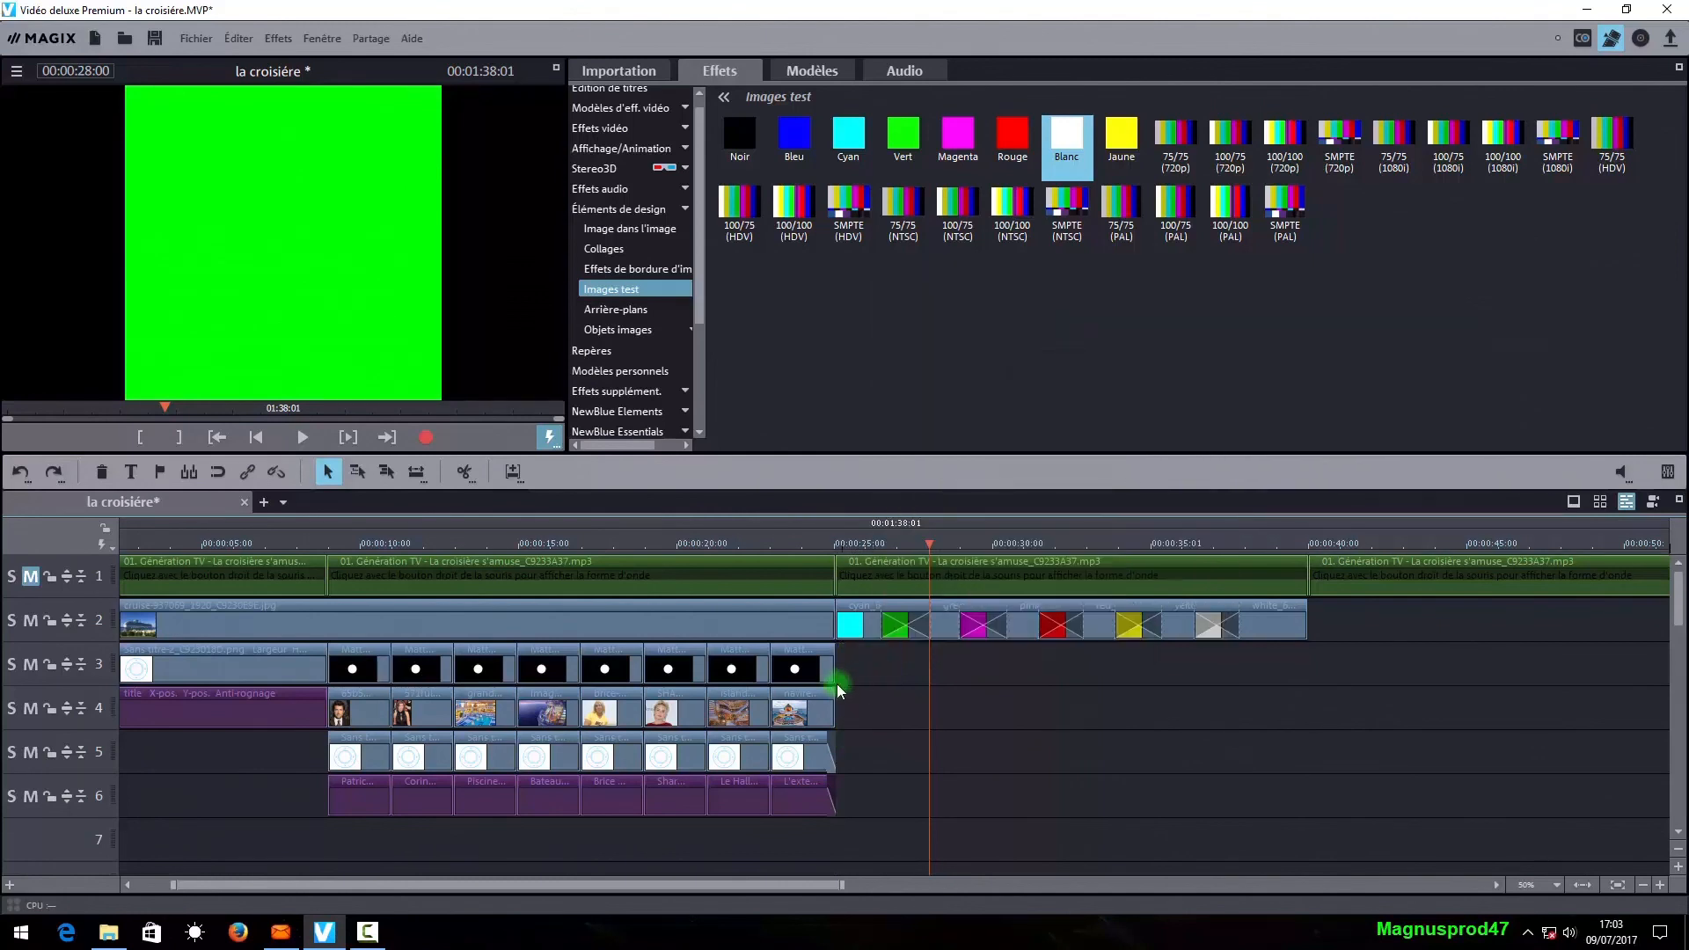
- Extend the last matte on track 3 and the last porthole on track 5 to the end of the coloured clips
{"action": "left_click_drag", "start_coordinate": [831, 666], "coordinate": [1304, 670]}
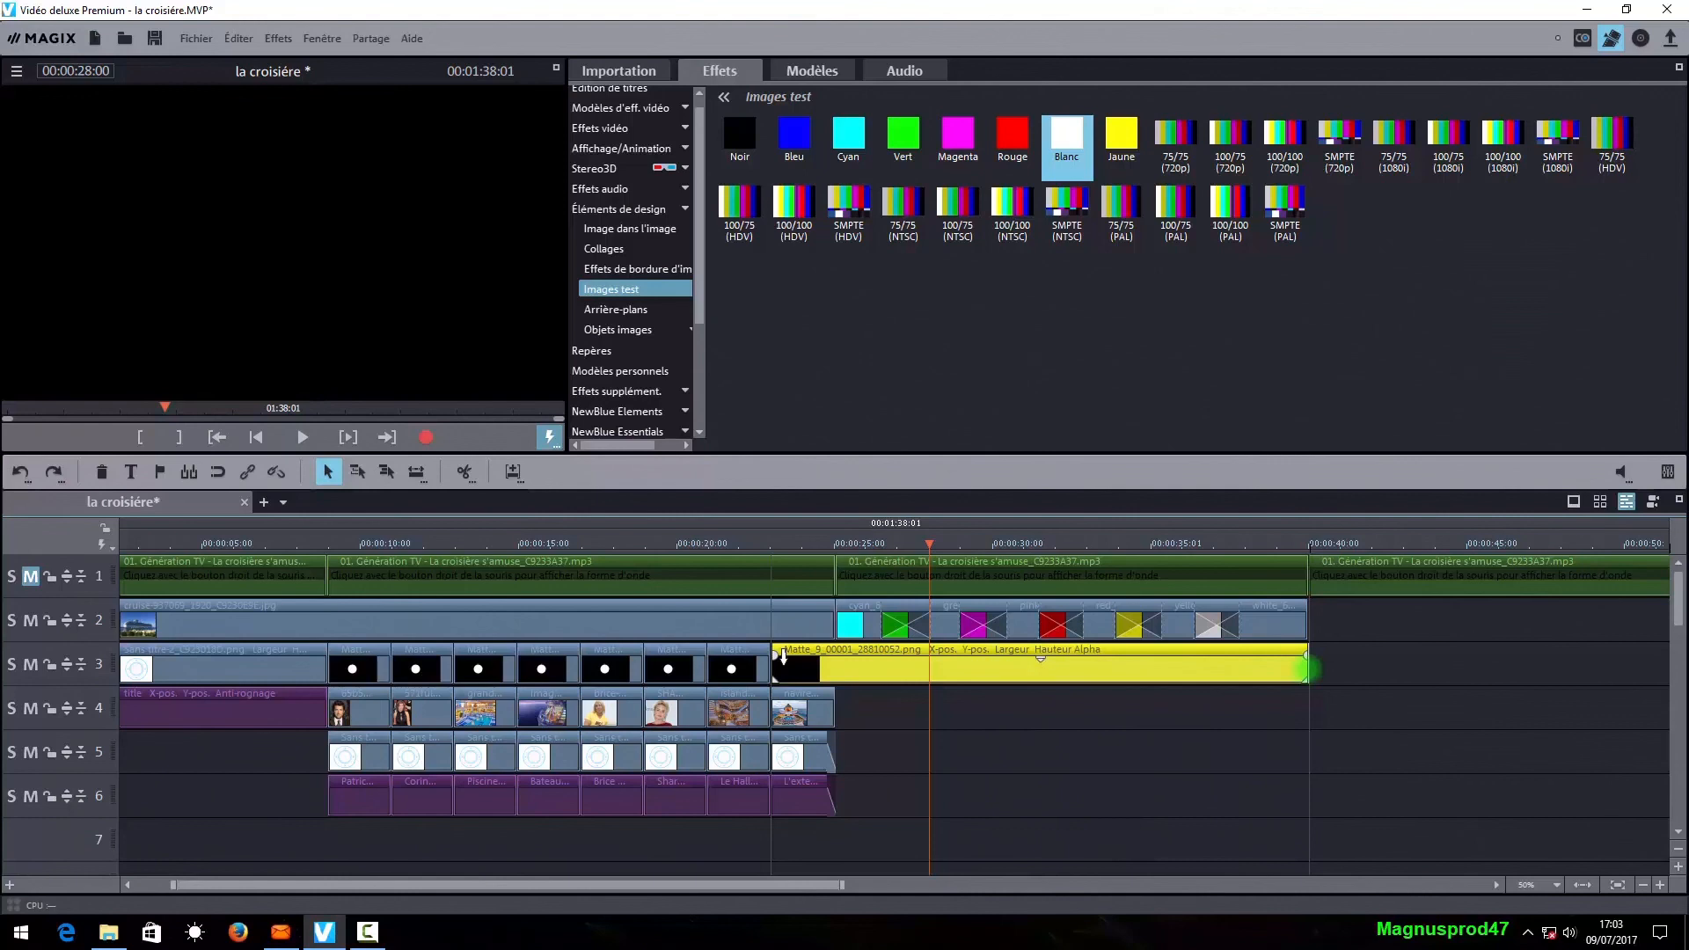
{"action": "left_click", "coordinate": [1213, 769]}
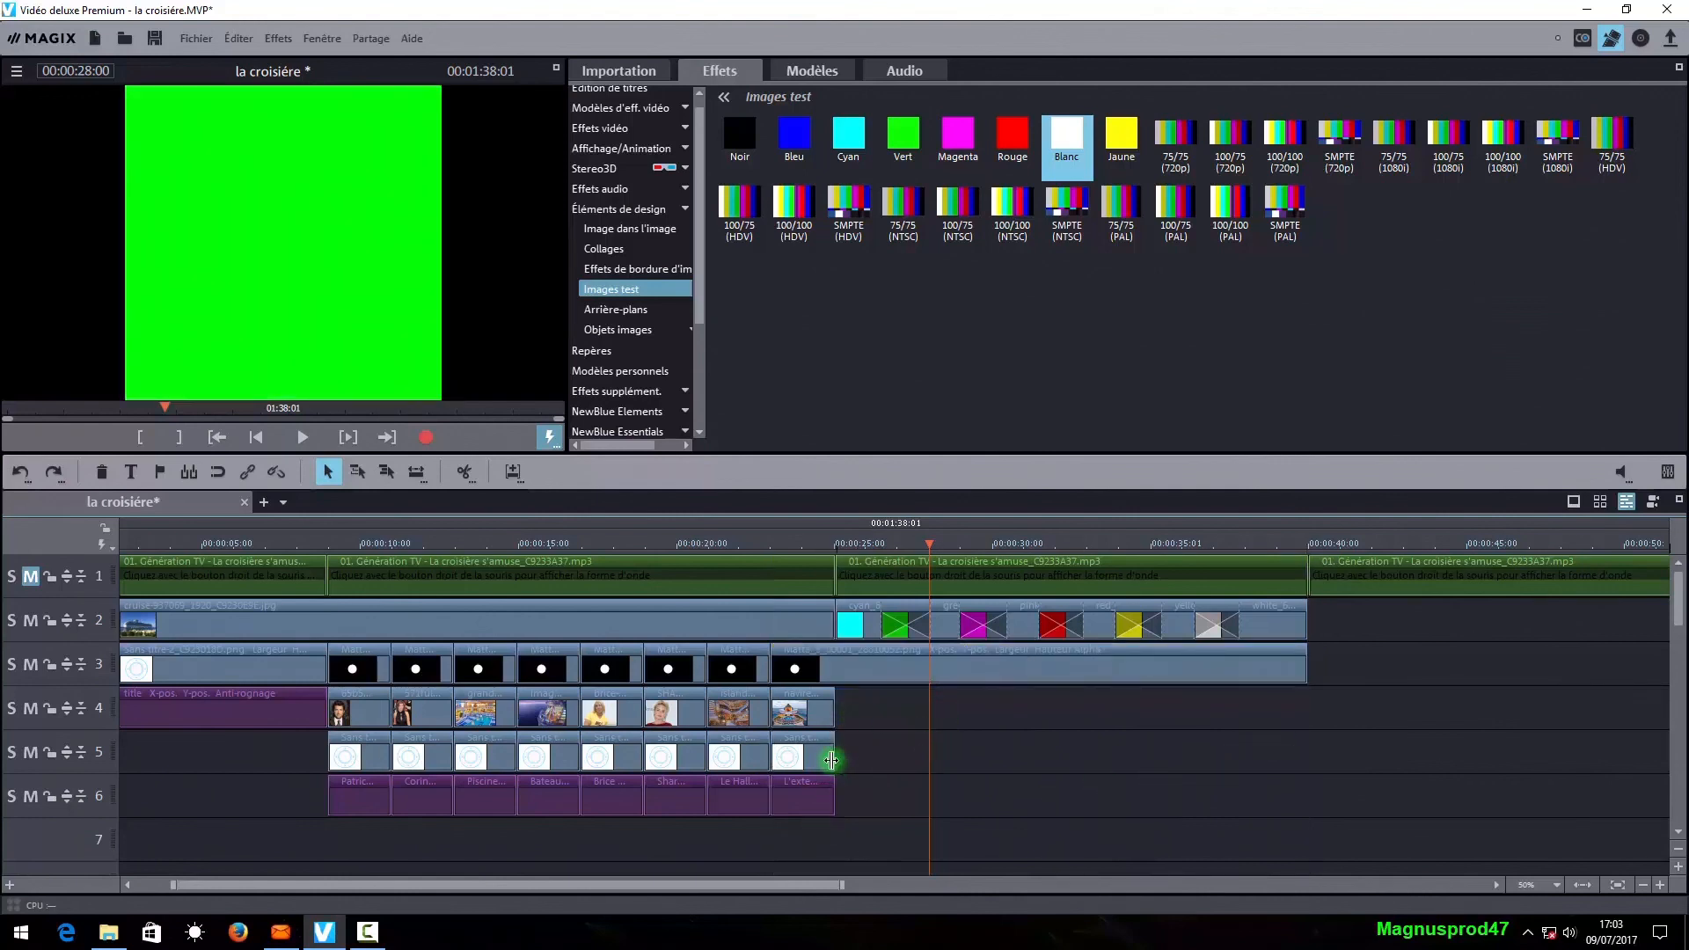
{"action": "left_click_drag", "start_coordinate": [832, 758], "coordinate": [1311, 751]}
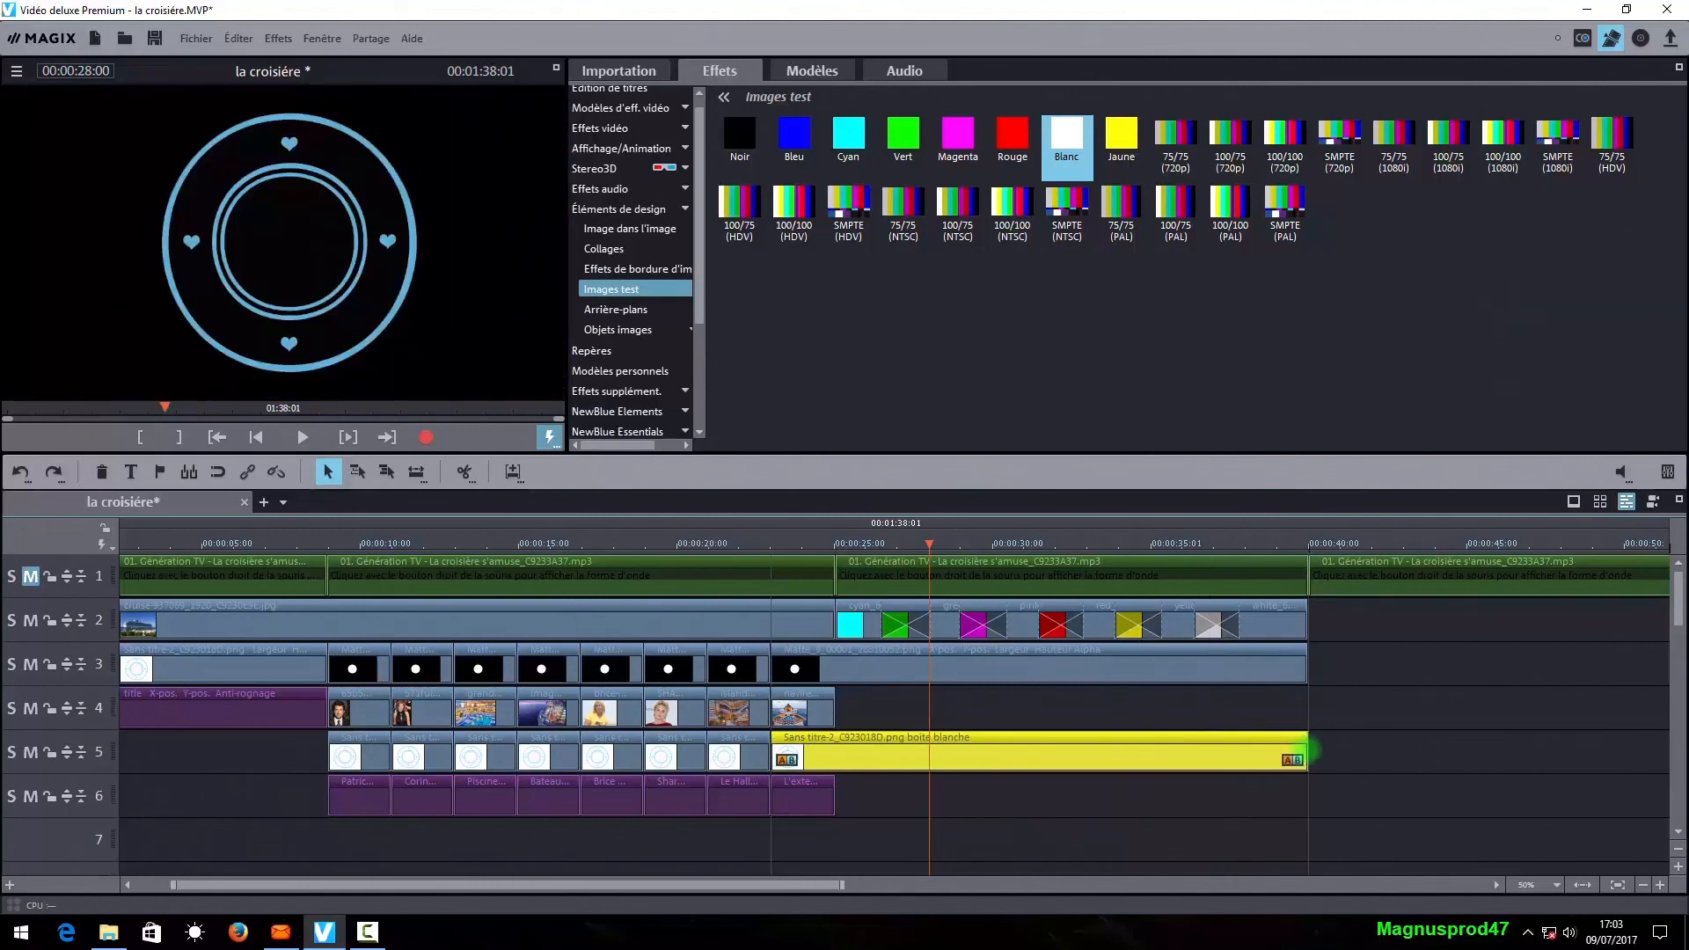
- Insert Cruise Ship - 3713.mp4 from the video bateaux folder on track 4 at 00:00:25:00, copying it into the project
{"action": "left_click", "coordinate": [626, 76]}
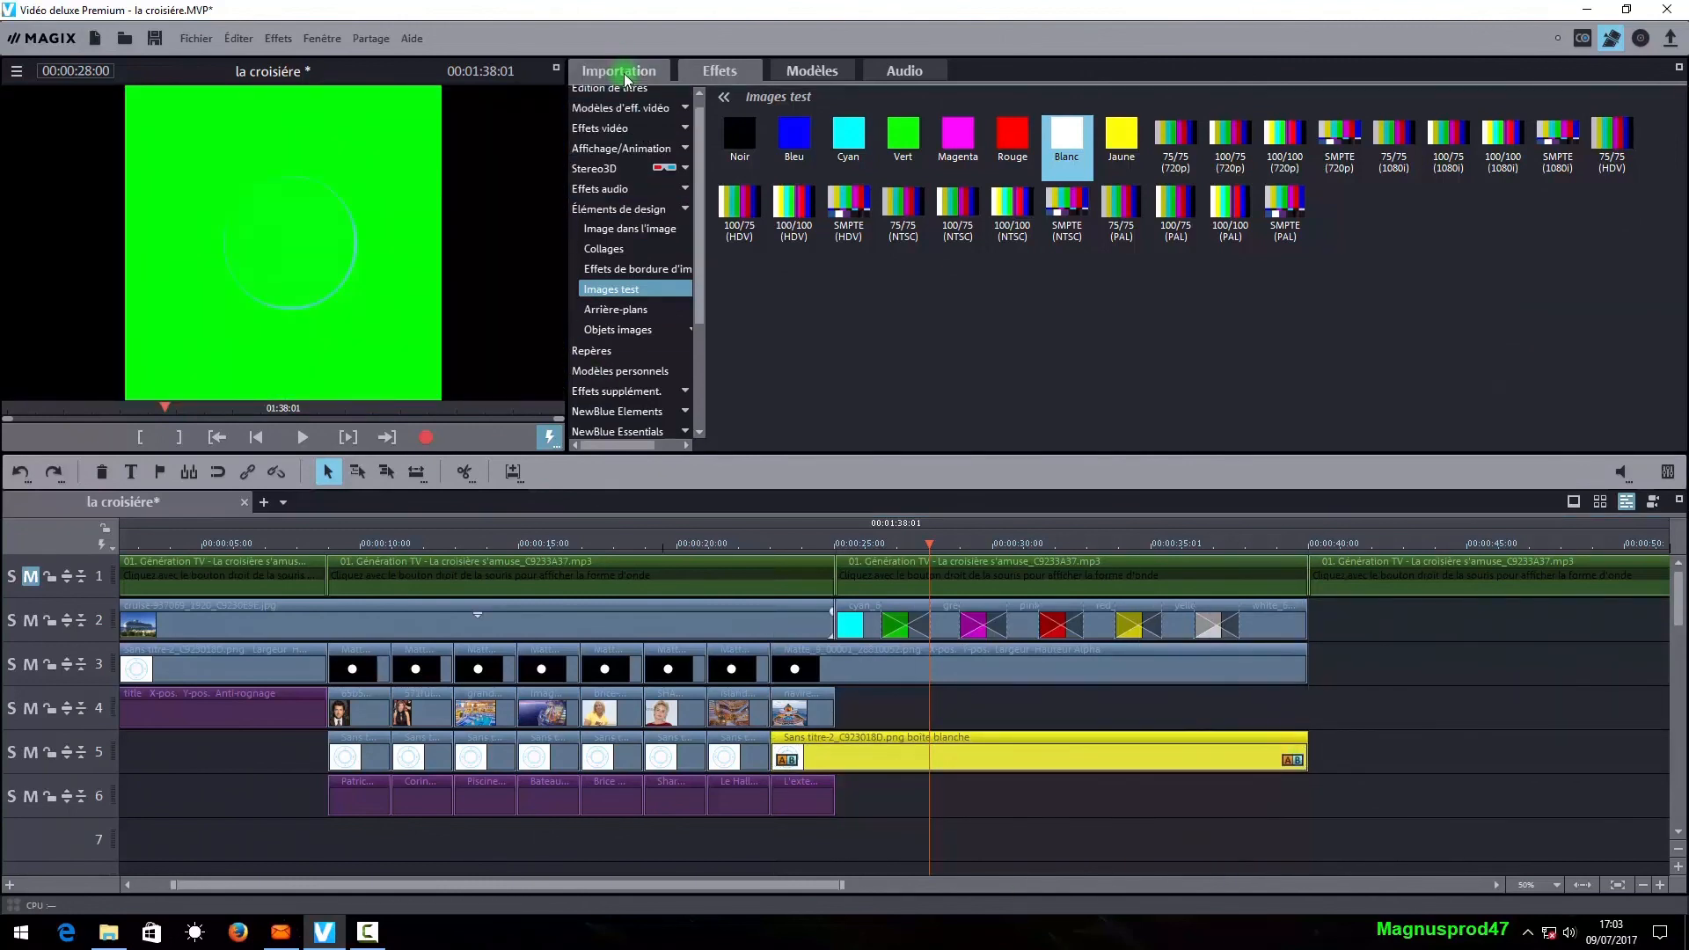
{"action": "double_click", "coordinate": [936, 319]}
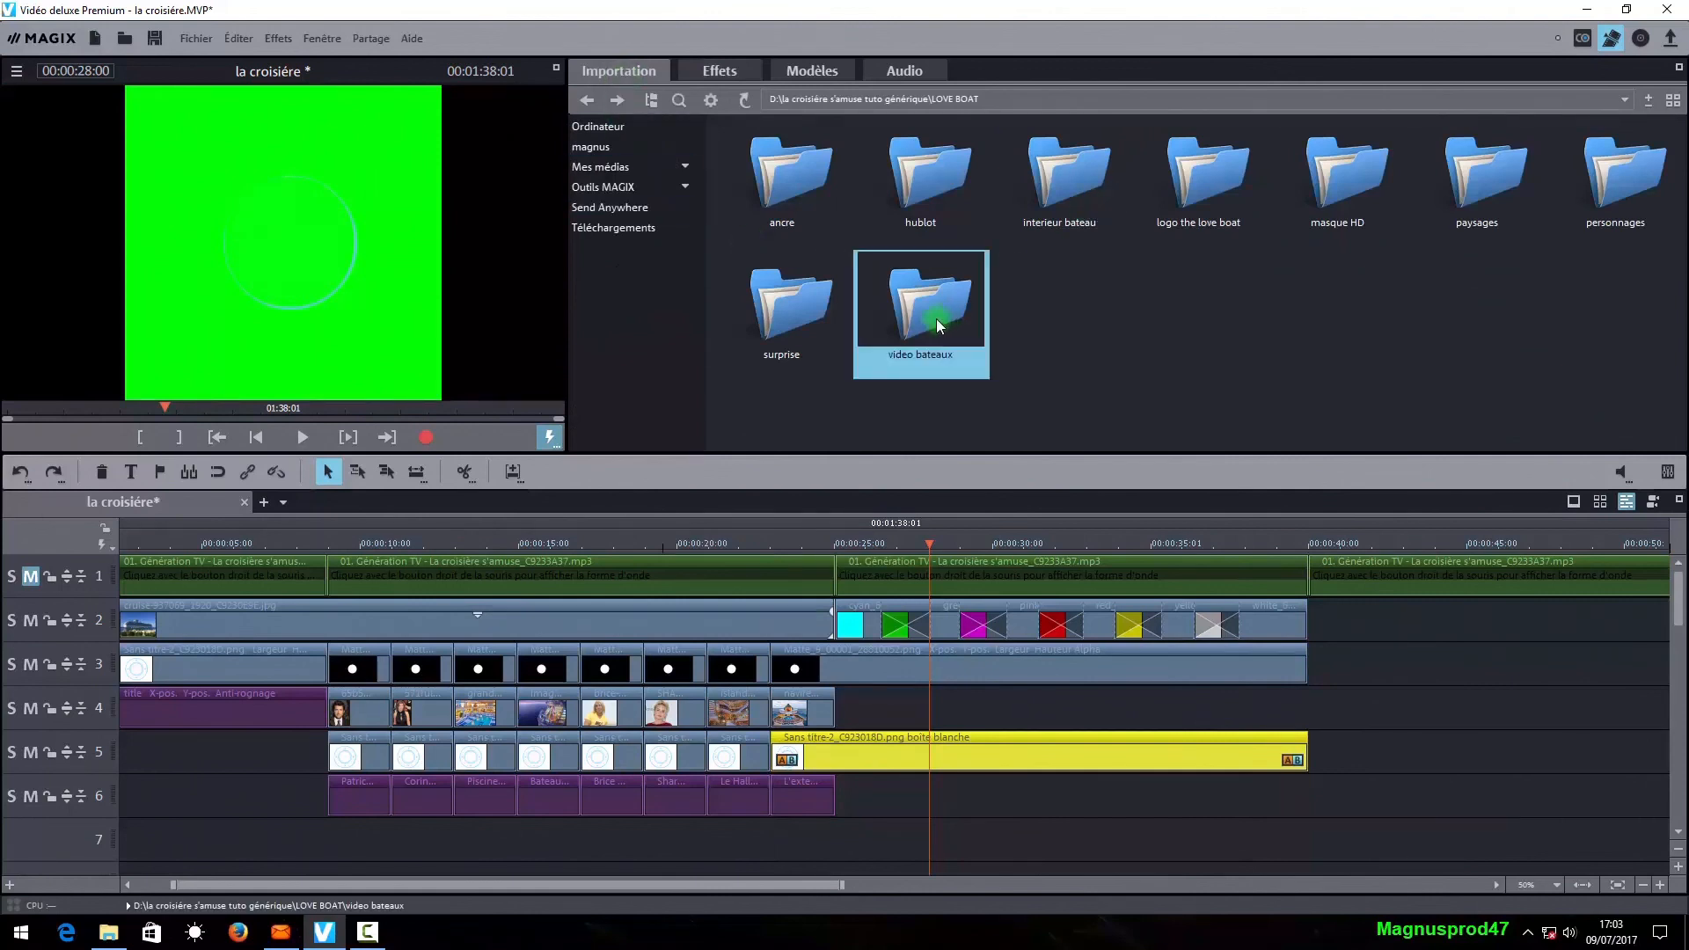
{"action": "left_click_drag", "start_coordinate": [770, 215], "coordinate": [910, 698]}
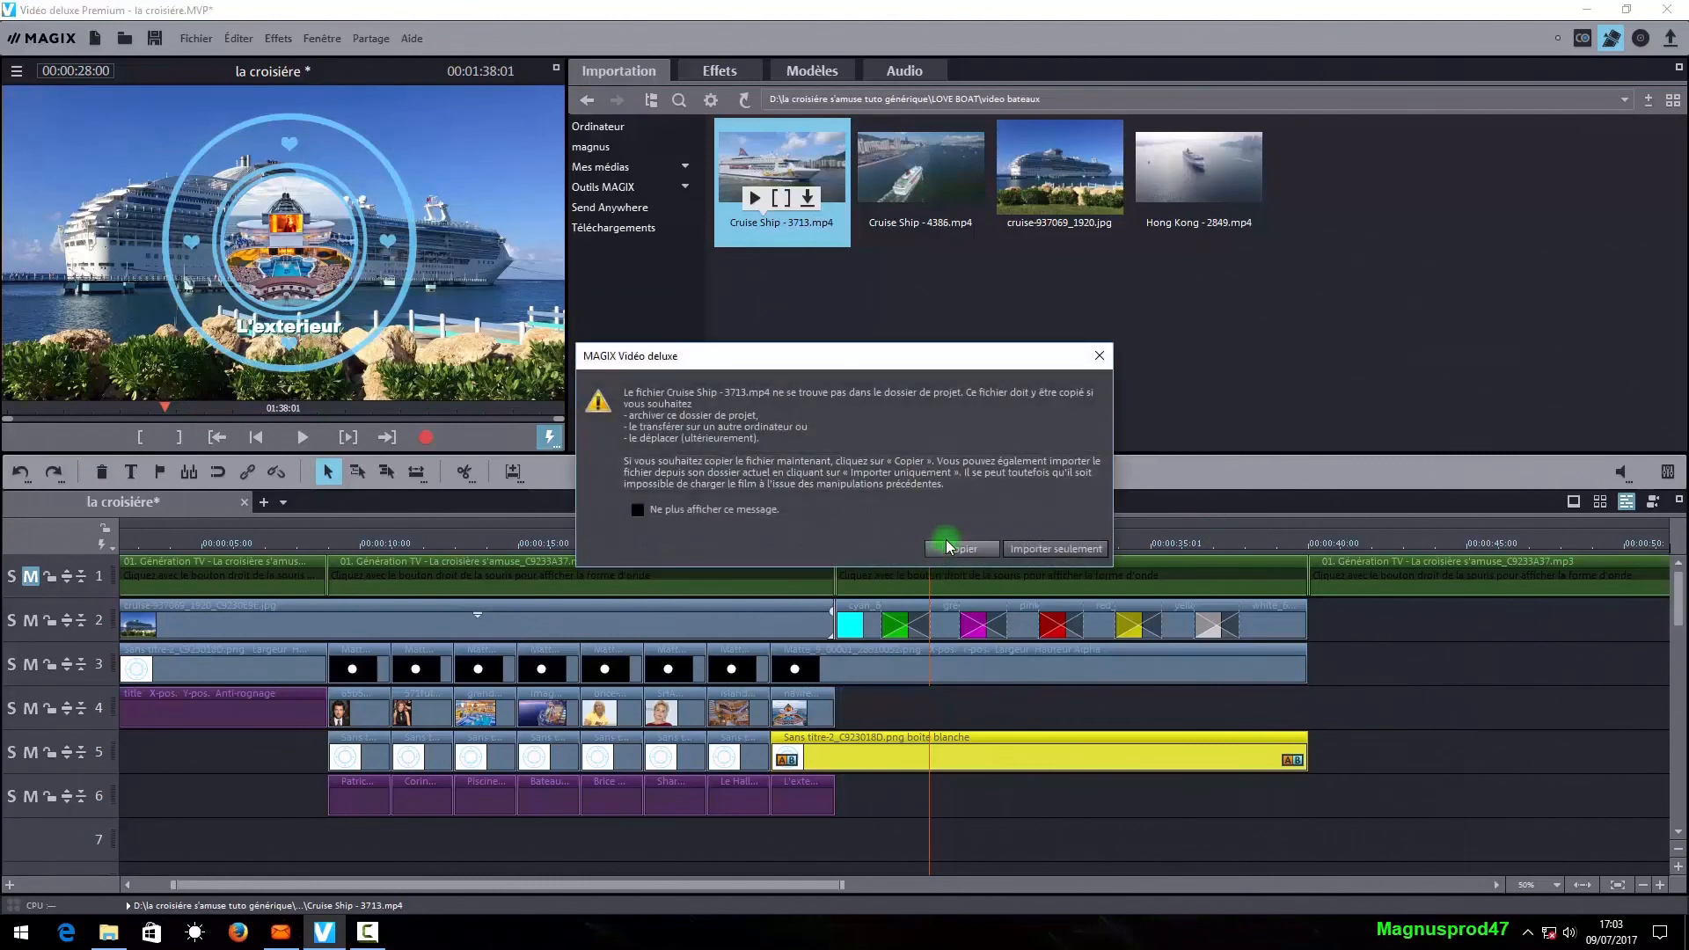
{"action": "left_click", "coordinate": [959, 549]}
{"action": "mouse_move", "coordinate": [972, 816]}
{"action": "left_mouse_down"}
{"action": "mouse_move", "coordinate": [1010, 815]}
{"action": "mouse_move", "coordinate": [1225, 682]}
{"action": "mouse_move", "coordinate": [979, 721]}
{"action": "left_mouse_up"}
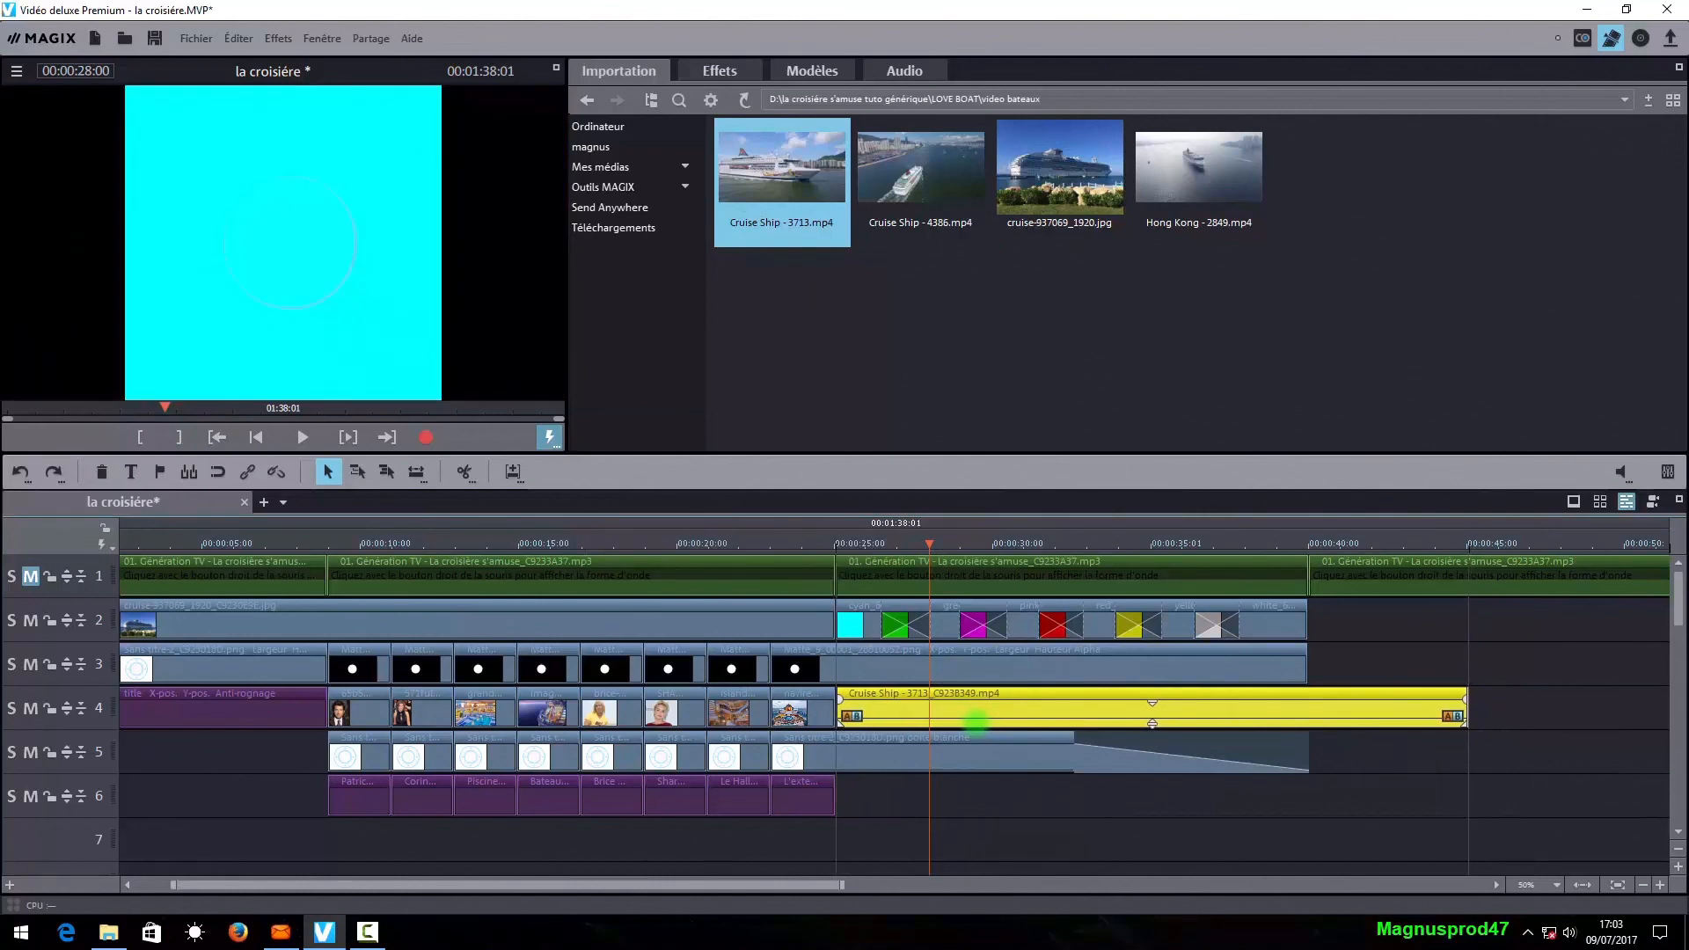
- Select all the coloured clips on track 2 from cyan to white and automatically fit them to the screen size
{"action": "left_click", "coordinate": [1285, 660]}
{"action": "left_click", "coordinate": [1388, 630]}
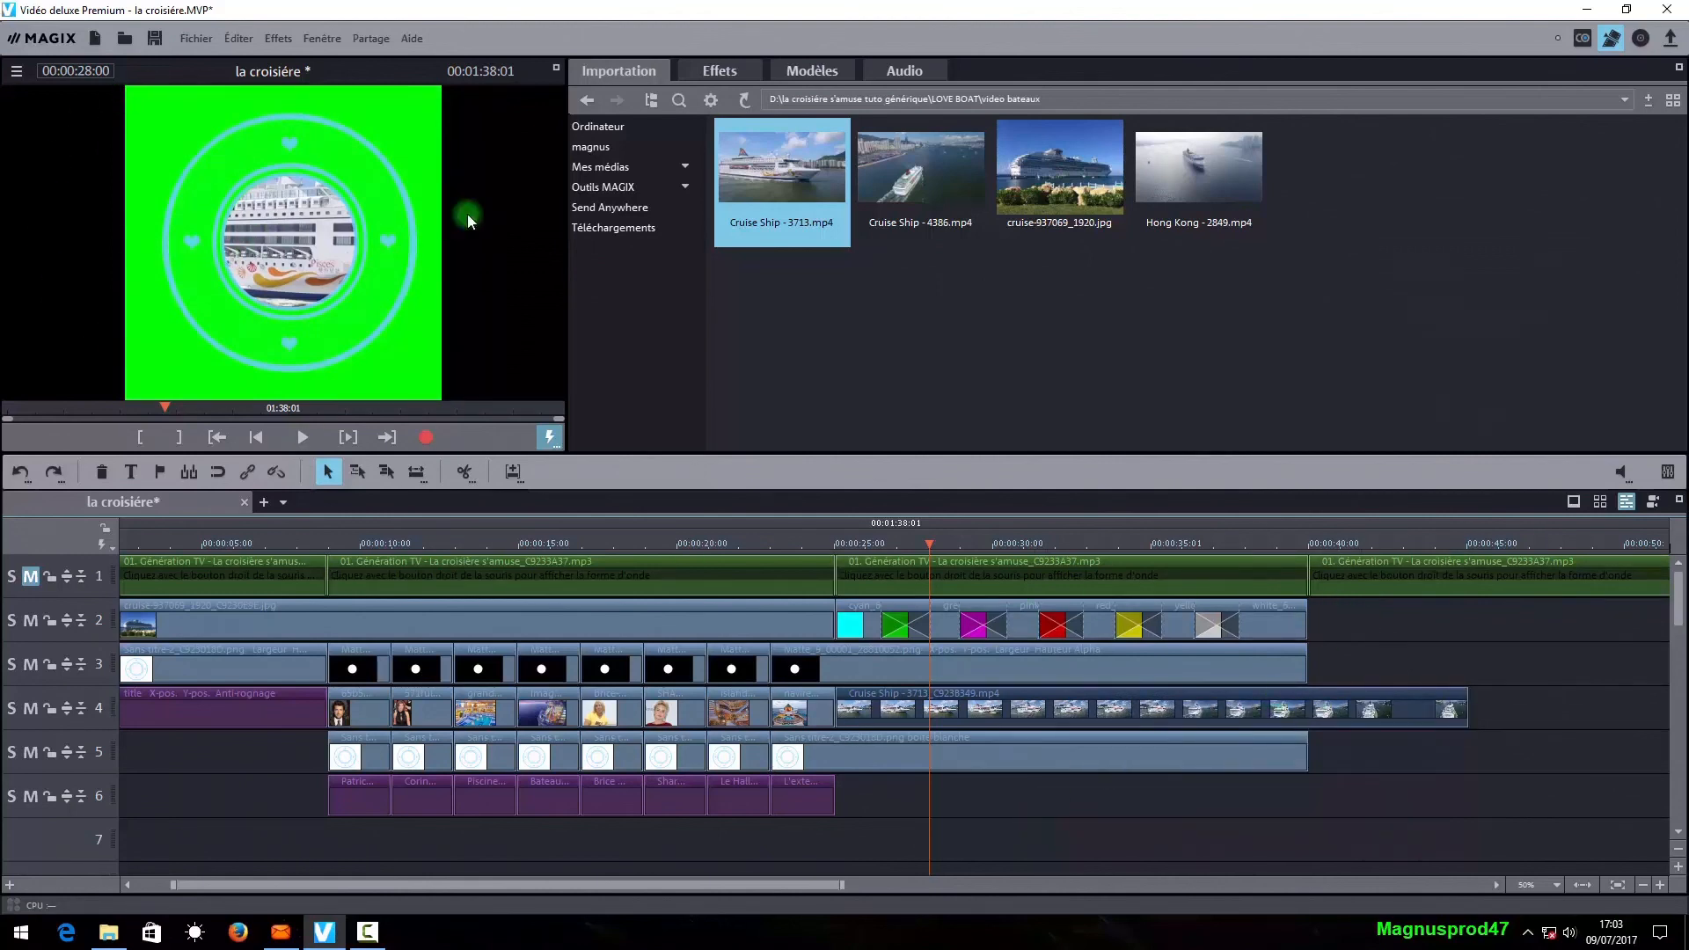
{"action": "left_click_drag", "start_coordinate": [1336, 614], "coordinate": [842, 633]}
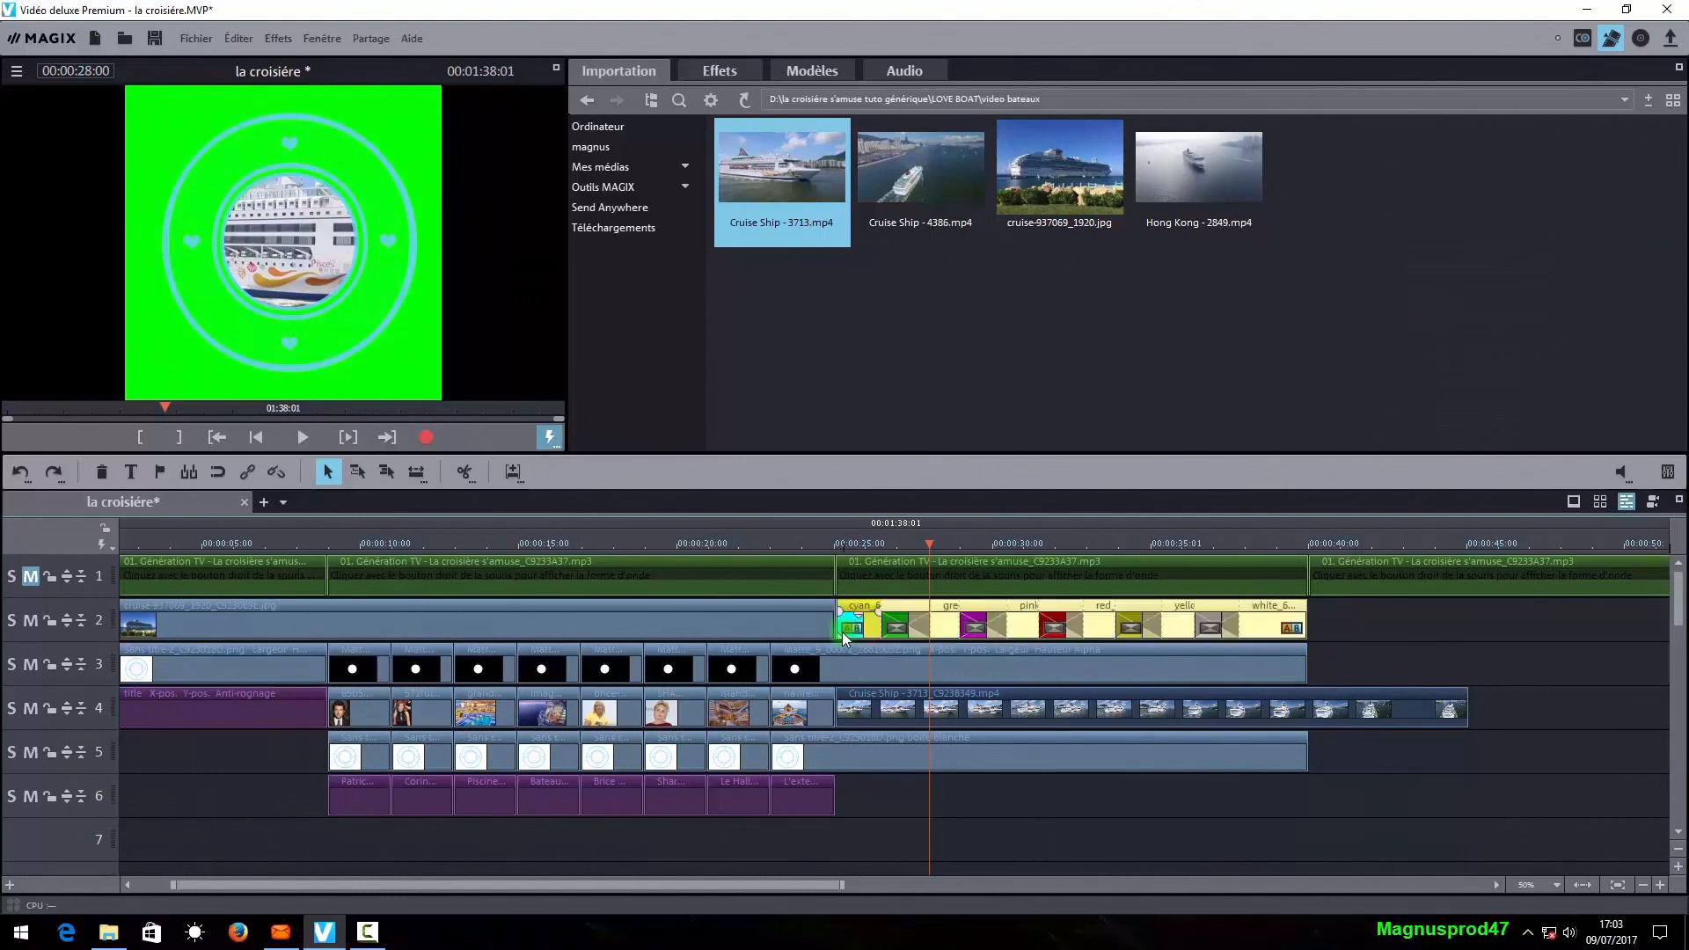
{"action": "right_click", "coordinate": [912, 607]}
{"action": "mouse_move", "coordinate": [994, 487]}
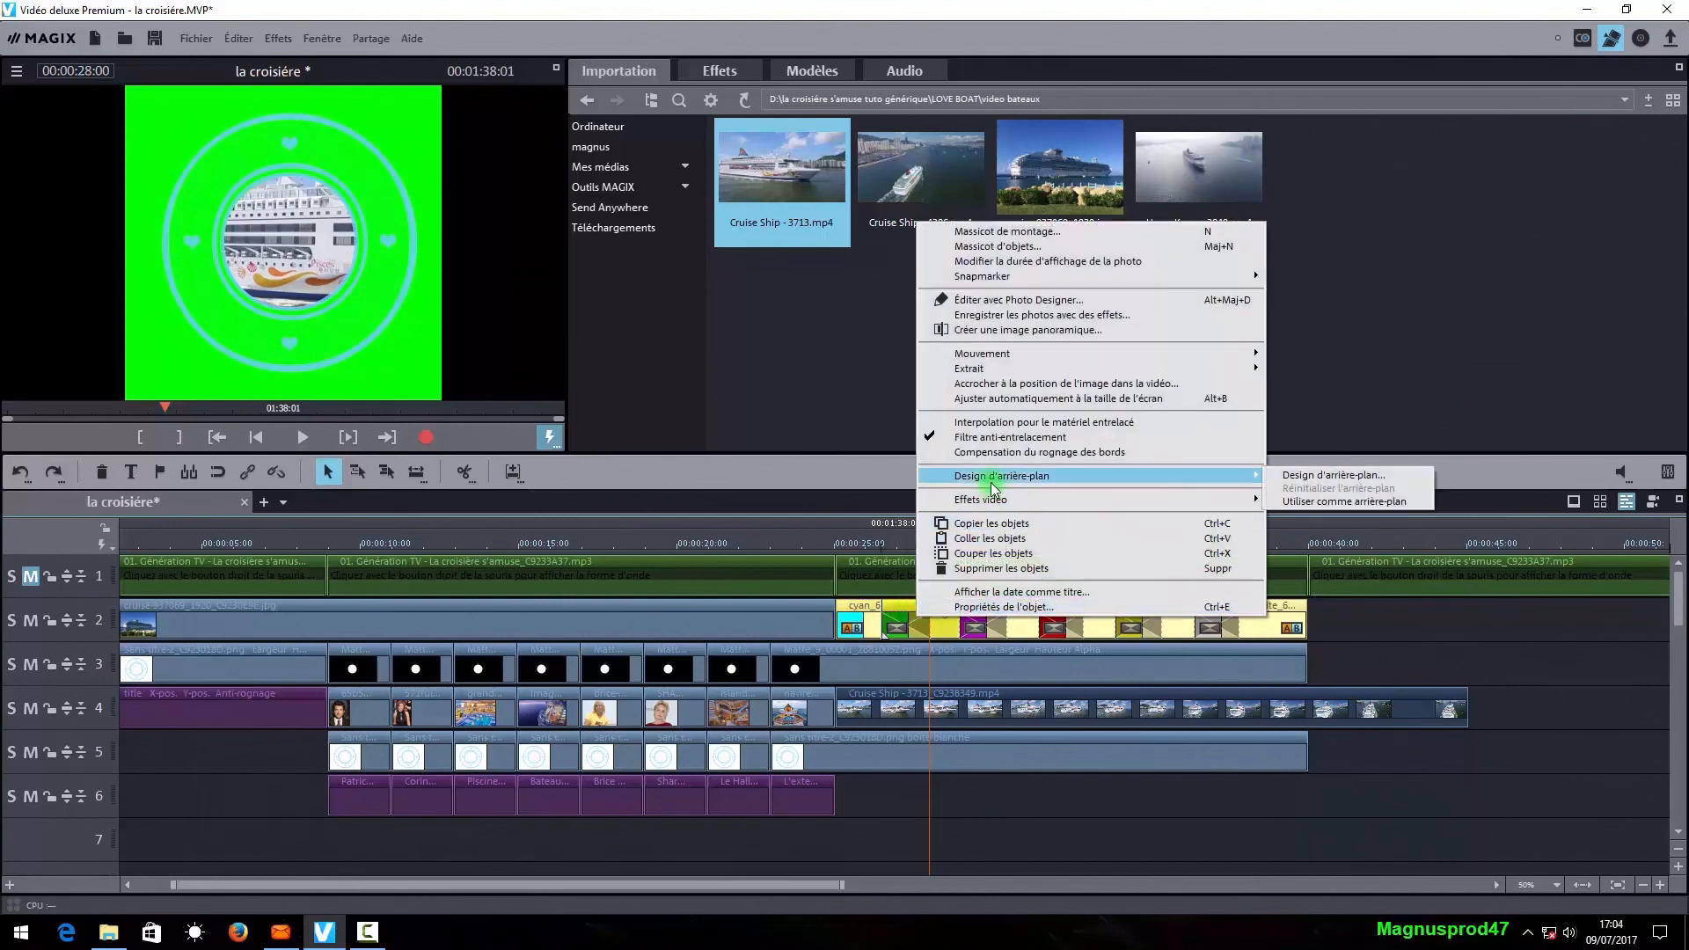
{"action": "left_click", "coordinate": [1005, 400]}
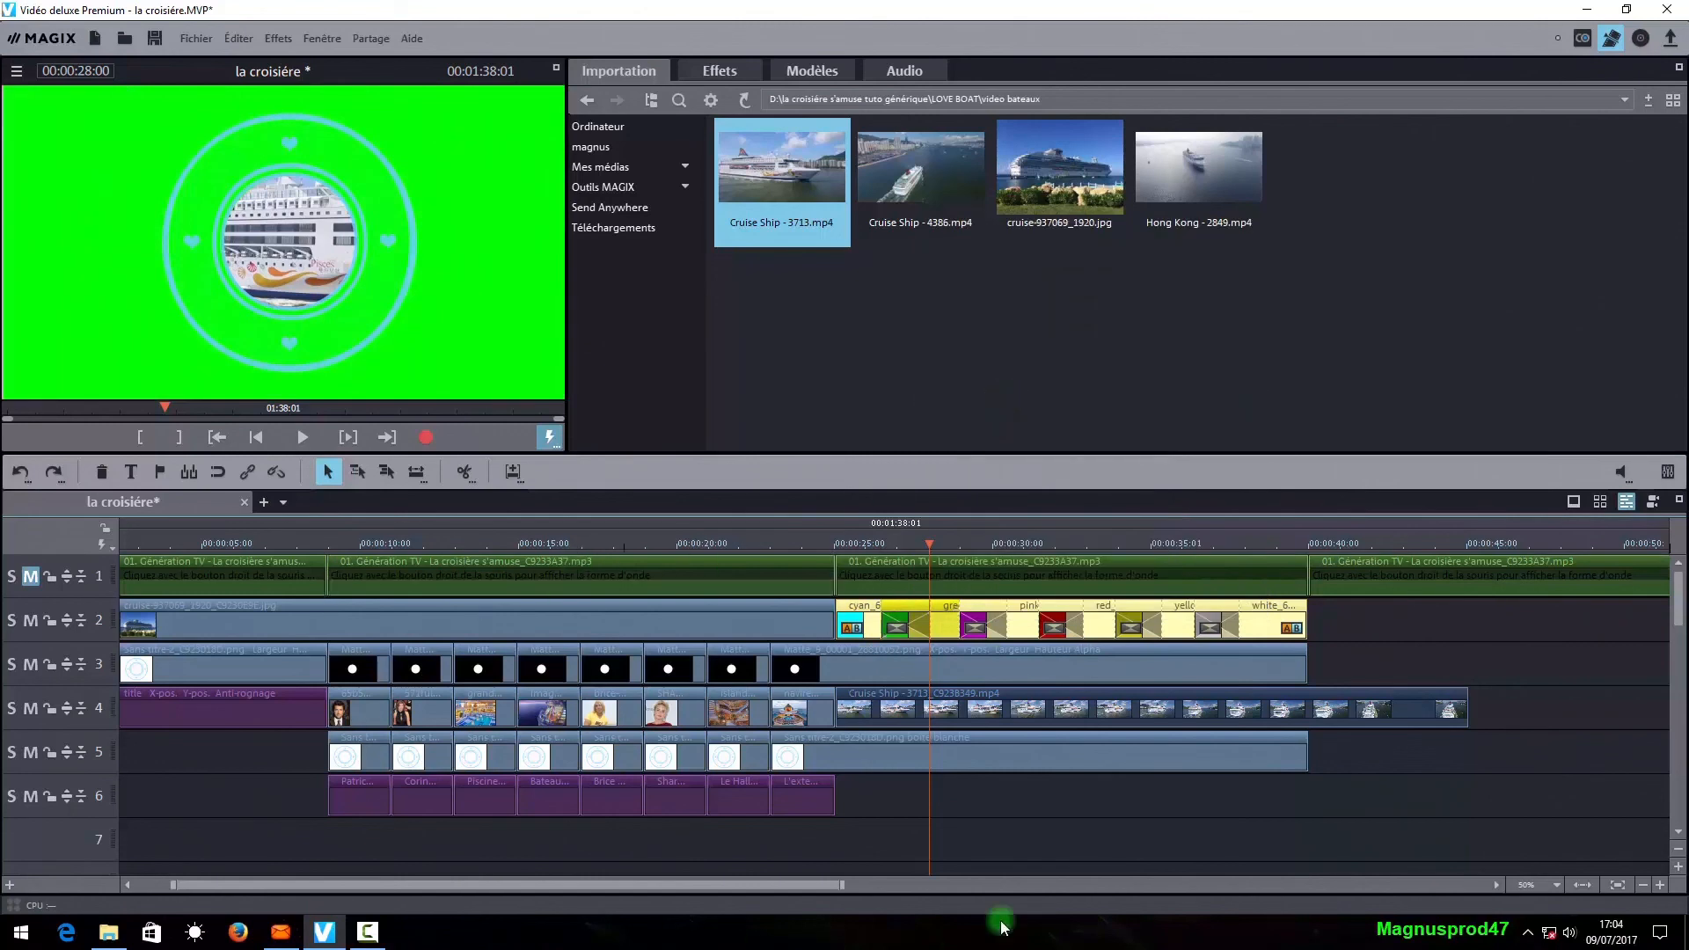
- Set the zoom of the last porthole image on track 5 to 120 in Position / Taille
{"action": "left_click", "coordinate": [1005, 673]}
{"action": "left_click", "coordinate": [982, 755]}
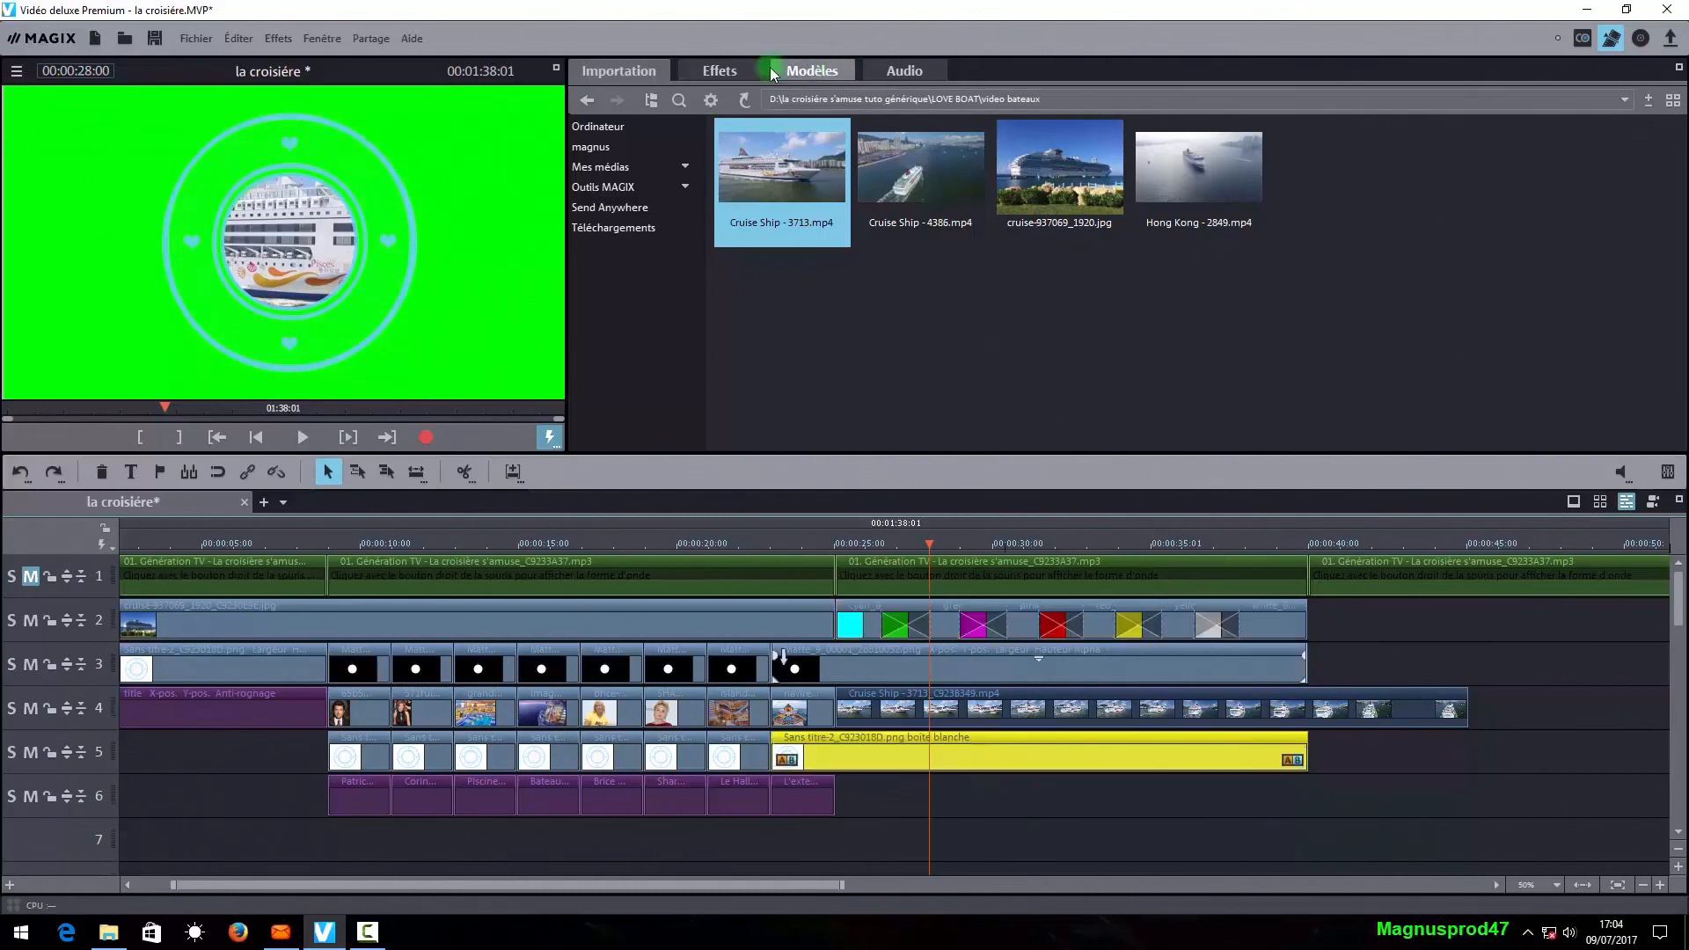
{"action": "left_click", "coordinate": [644, 205]}
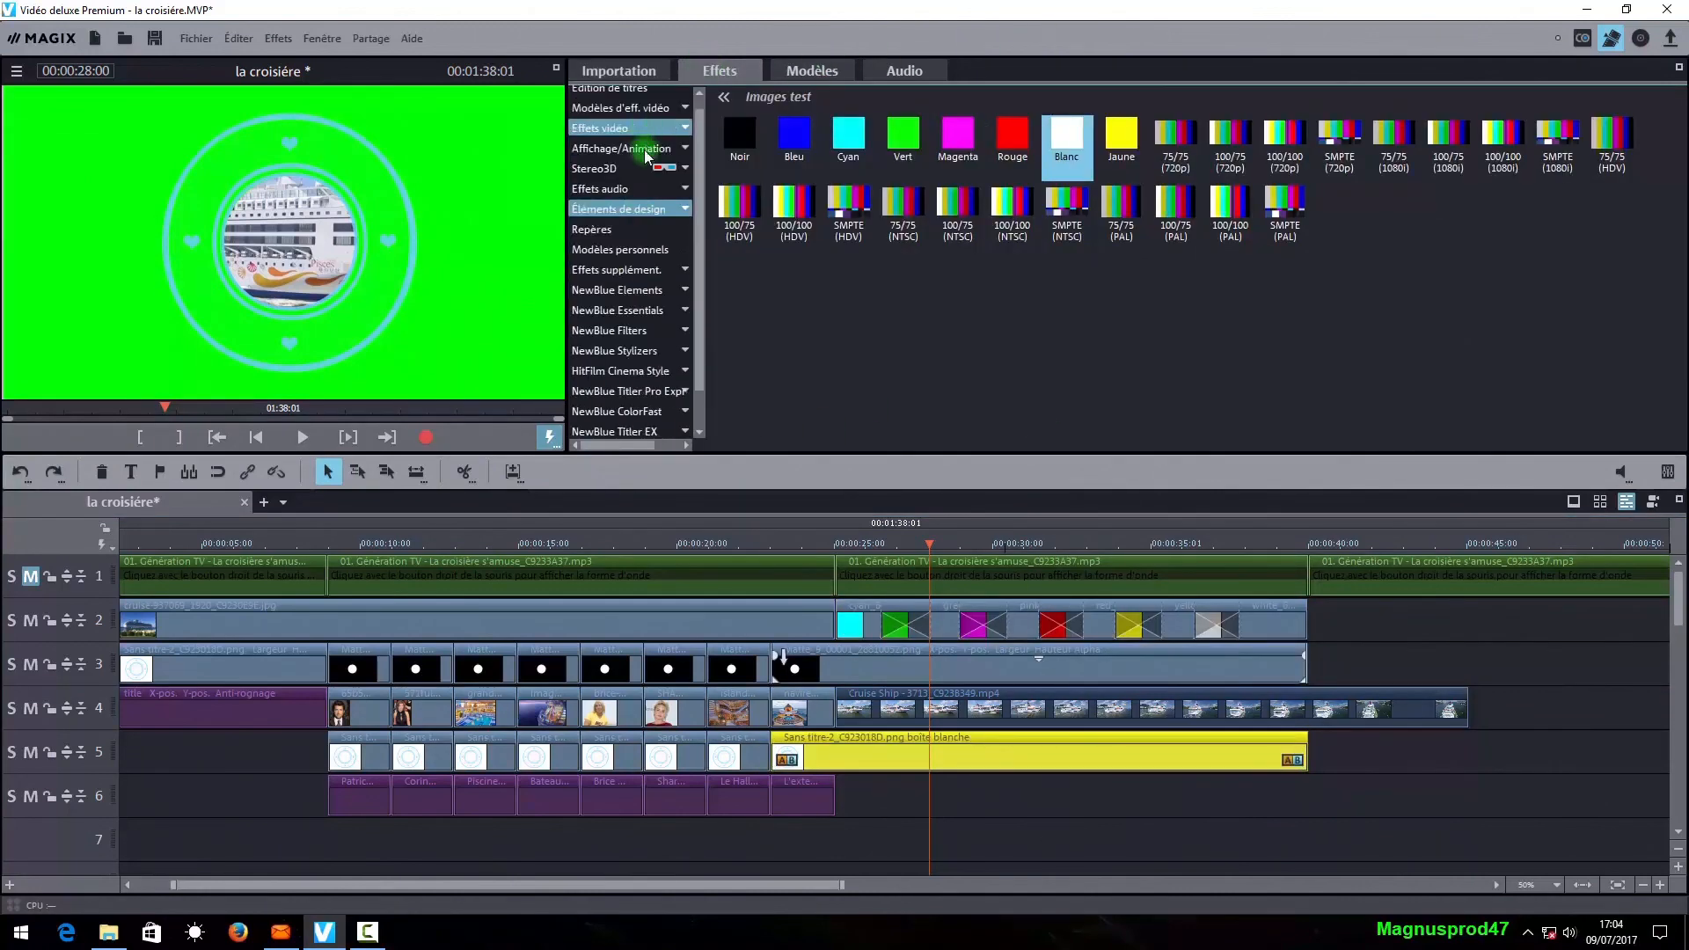
{"action": "left_click", "coordinate": [646, 153]}
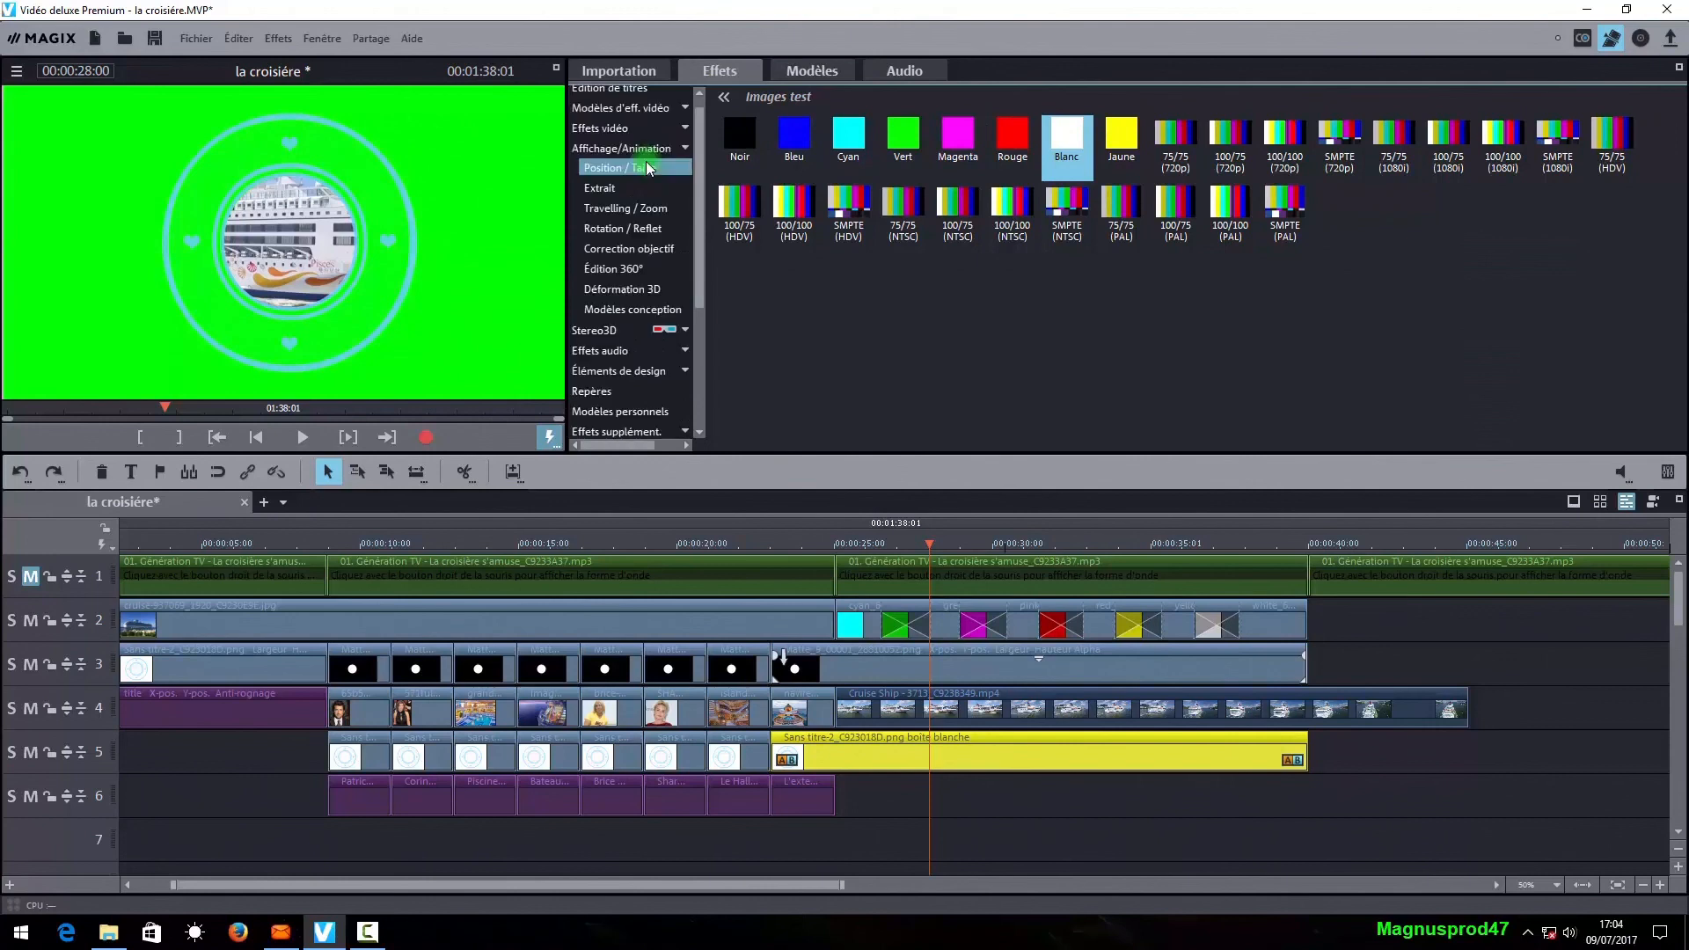
{"action": "left_click", "coordinate": [648, 168]}
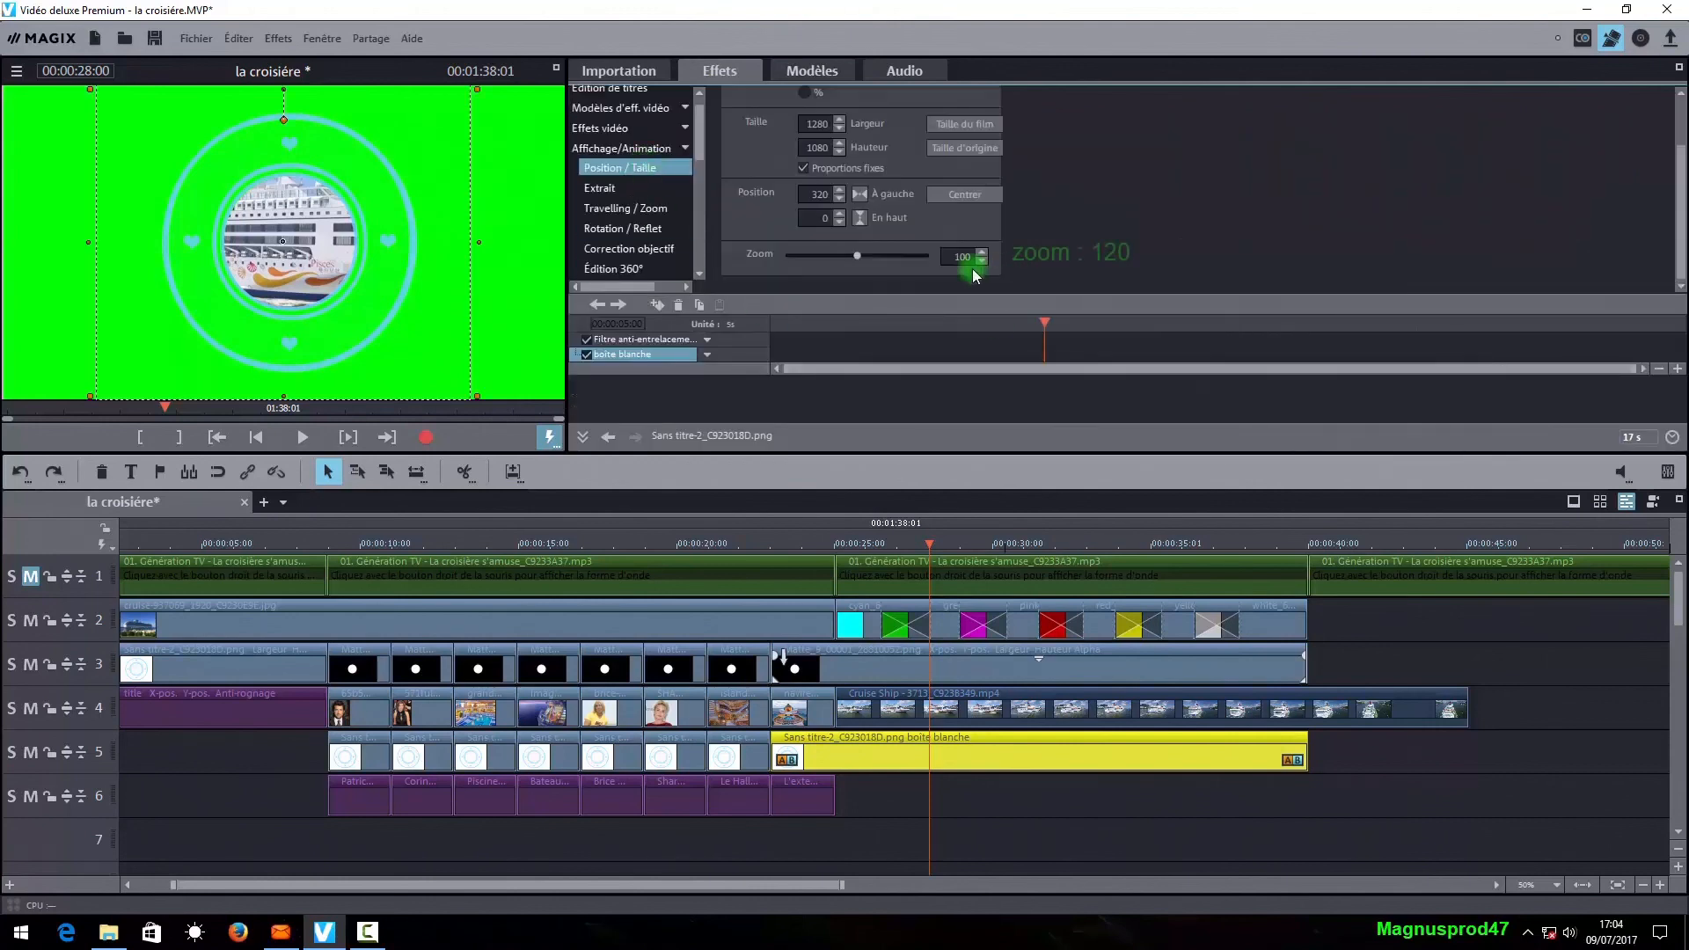
{"action": "left_click_drag", "start_coordinate": [951, 257], "coordinate": [983, 258]}
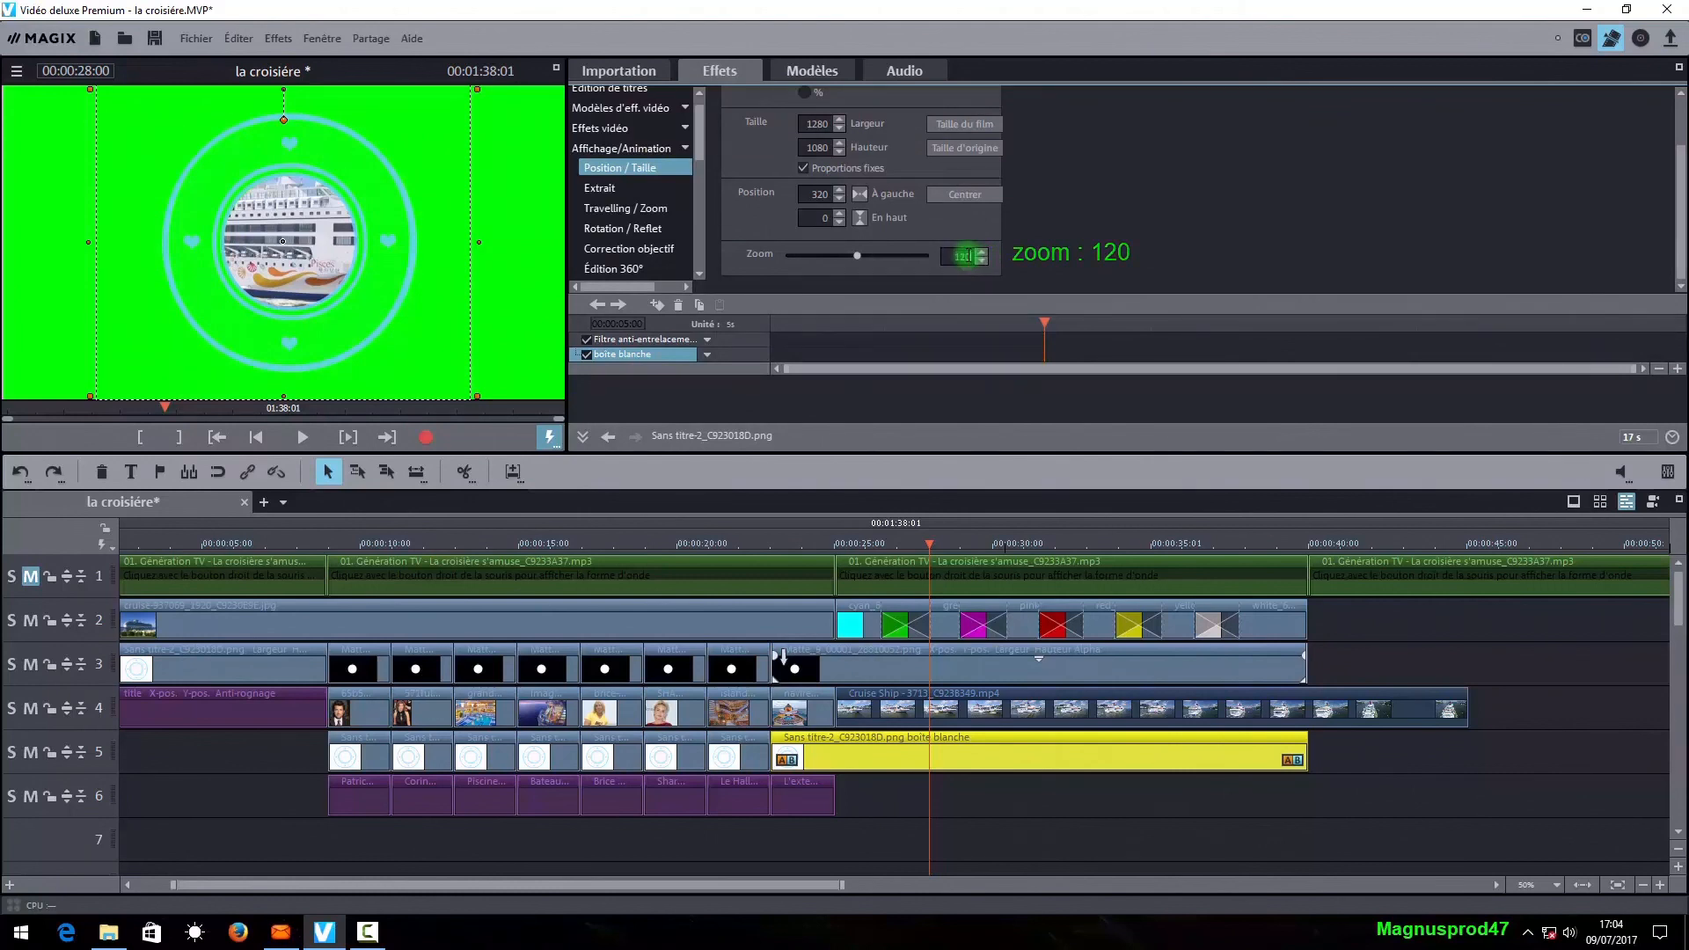
{"action": "key", "text": "Return"}
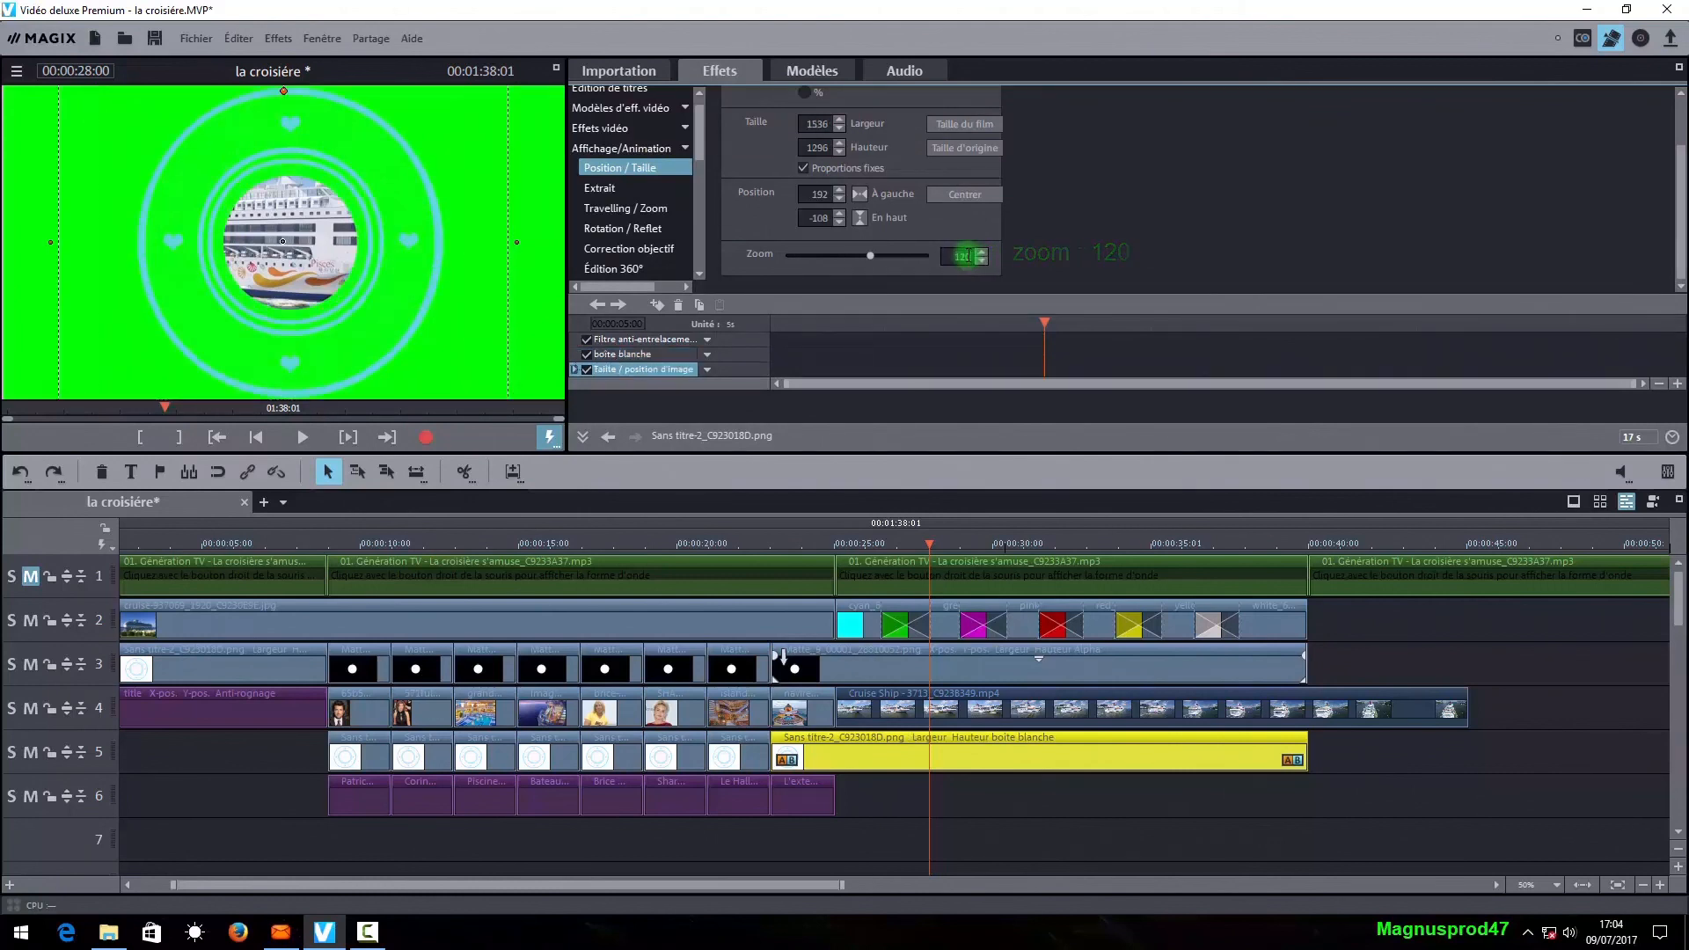
- Enlarge the last matte on track 3 to zoom 300, fine-tune it to 297, and check the fit in the enlarged preview
{"action": "left_click", "coordinate": [976, 673]}
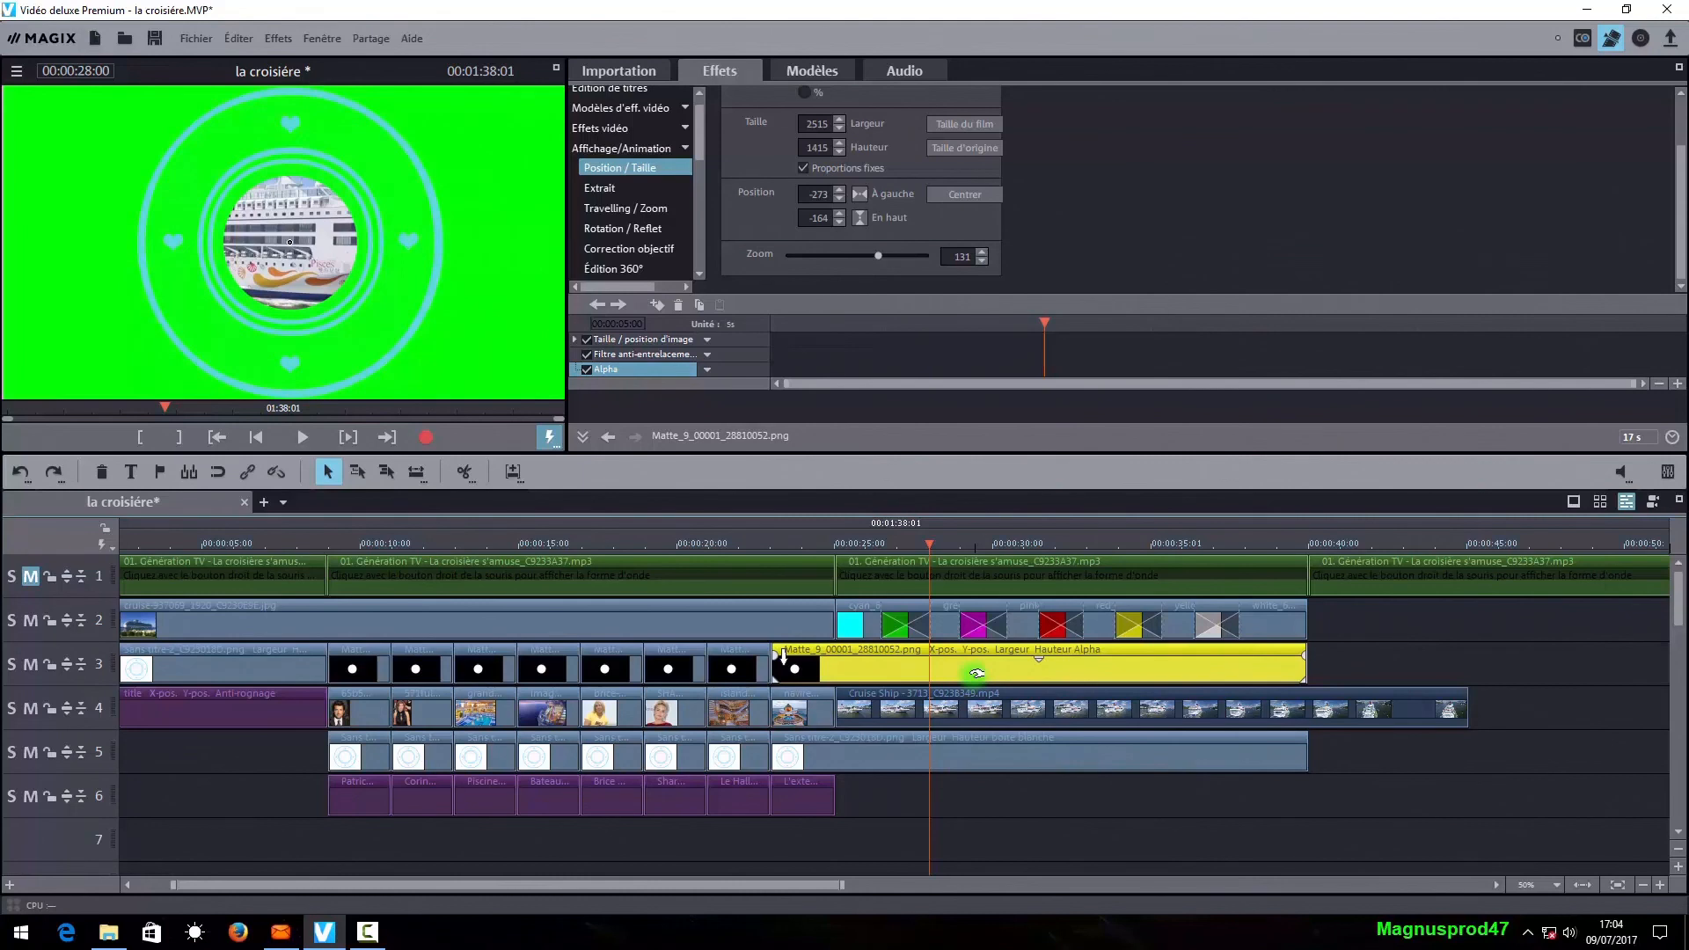
{"action": "left_click", "coordinate": [963, 256]}
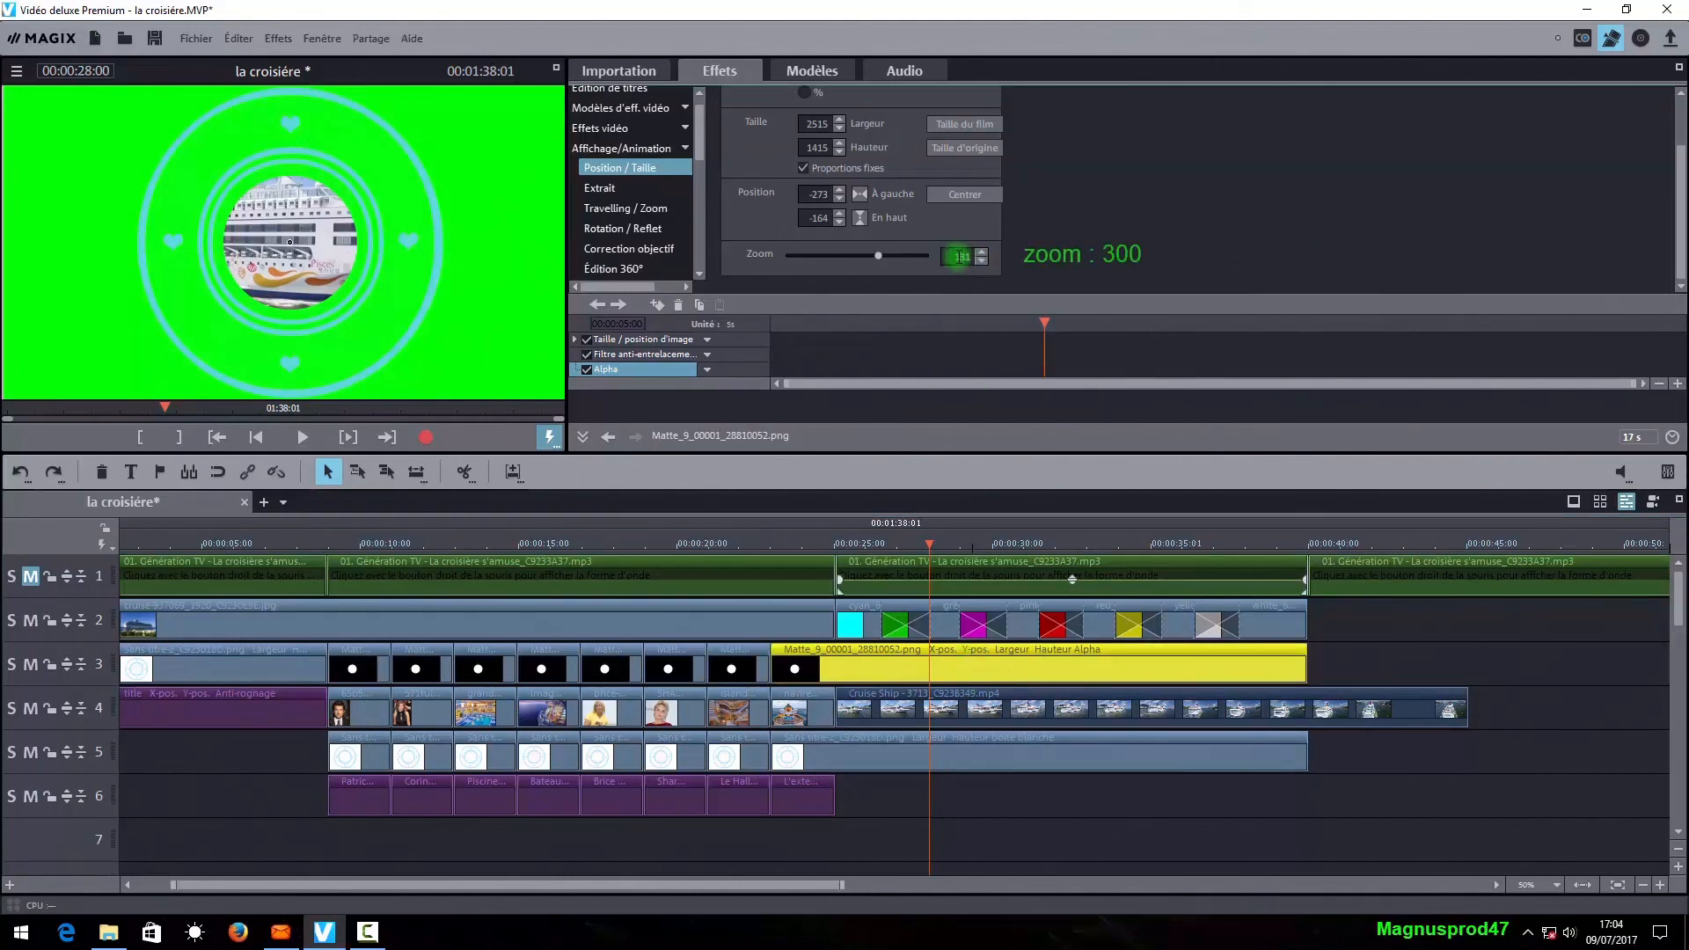
{"action": "left_click", "coordinate": [945, 256]}
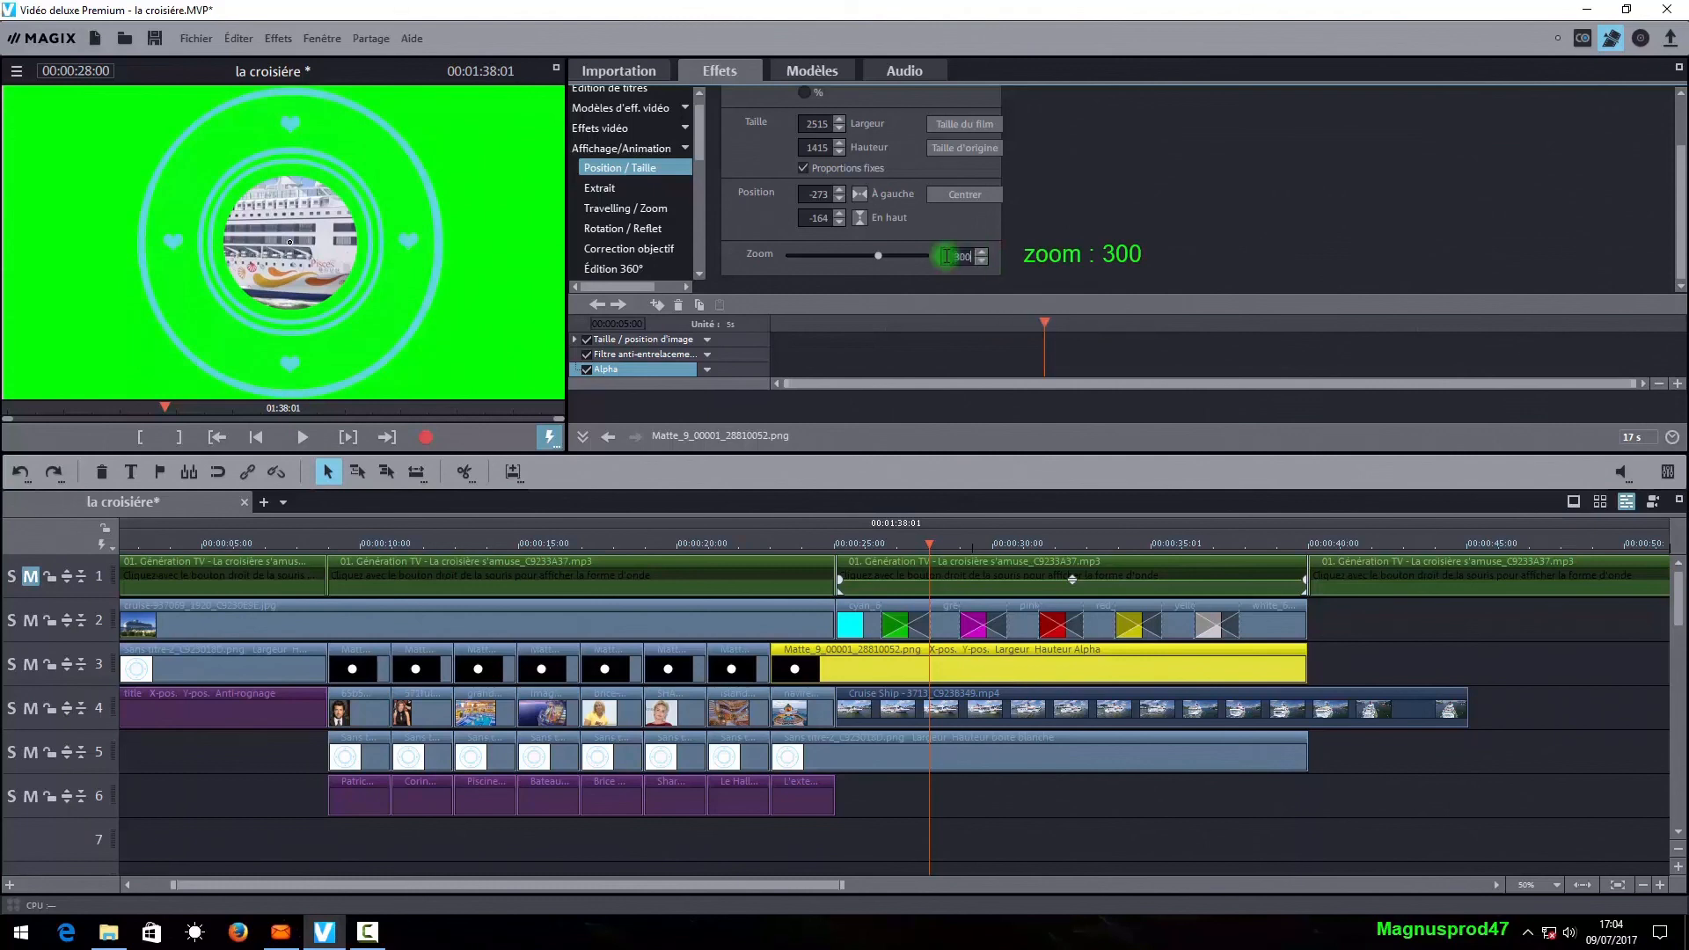
{"action": "key", "text": "Return"}
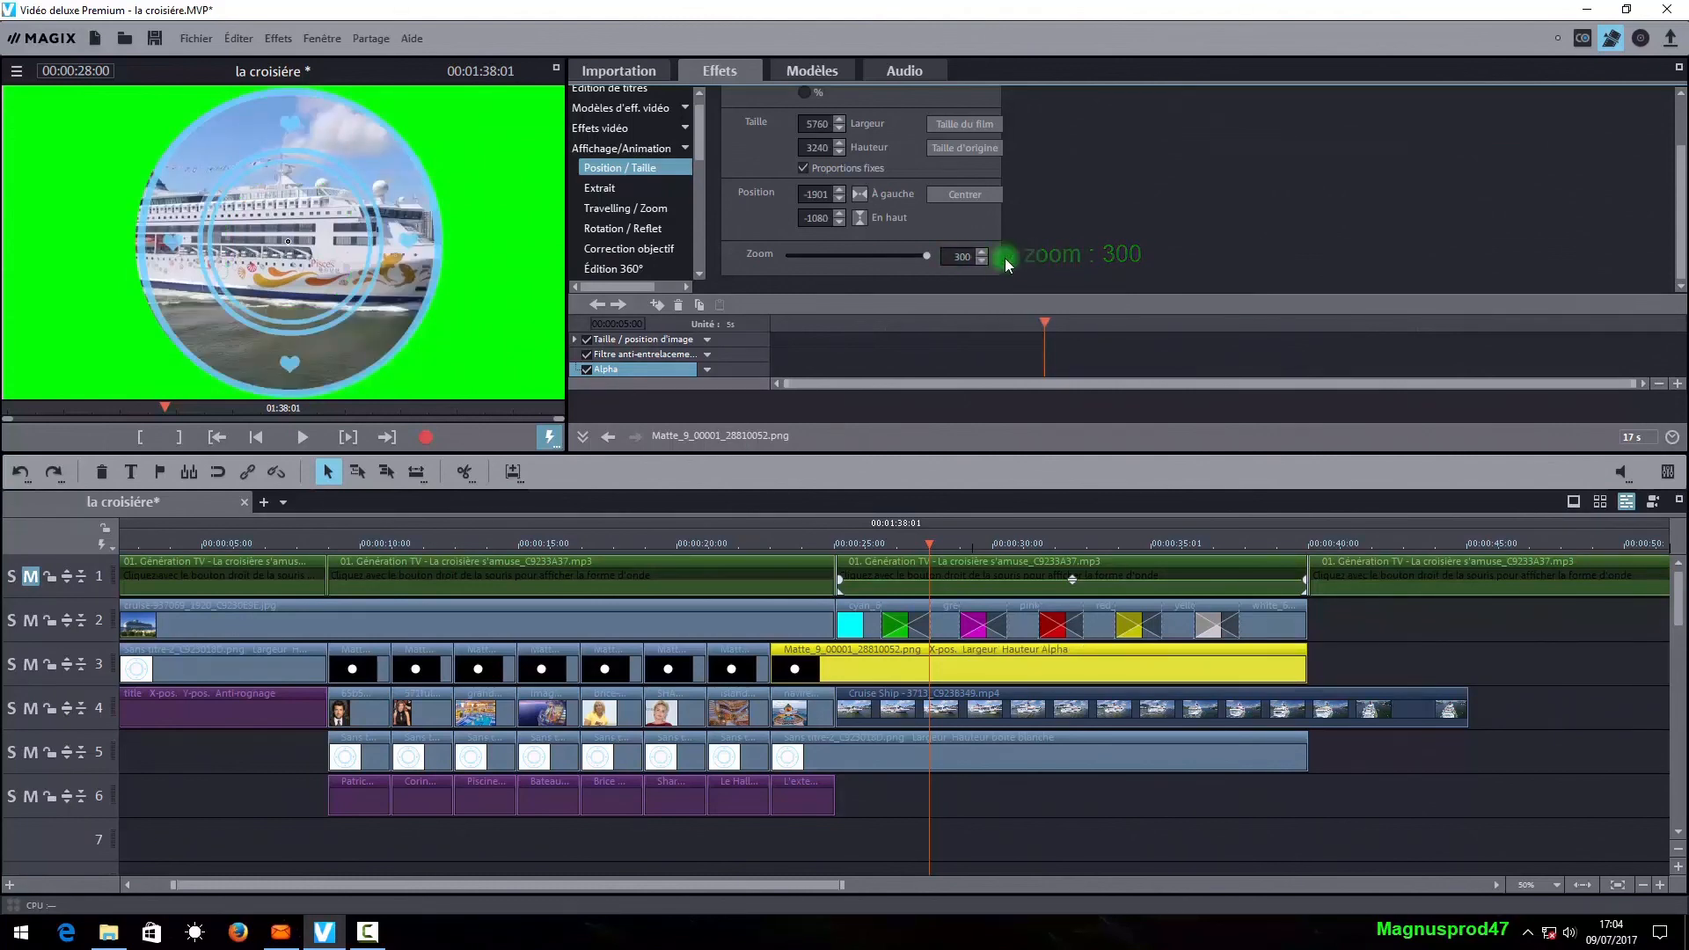
{"action": "left_click", "coordinate": [980, 261]}
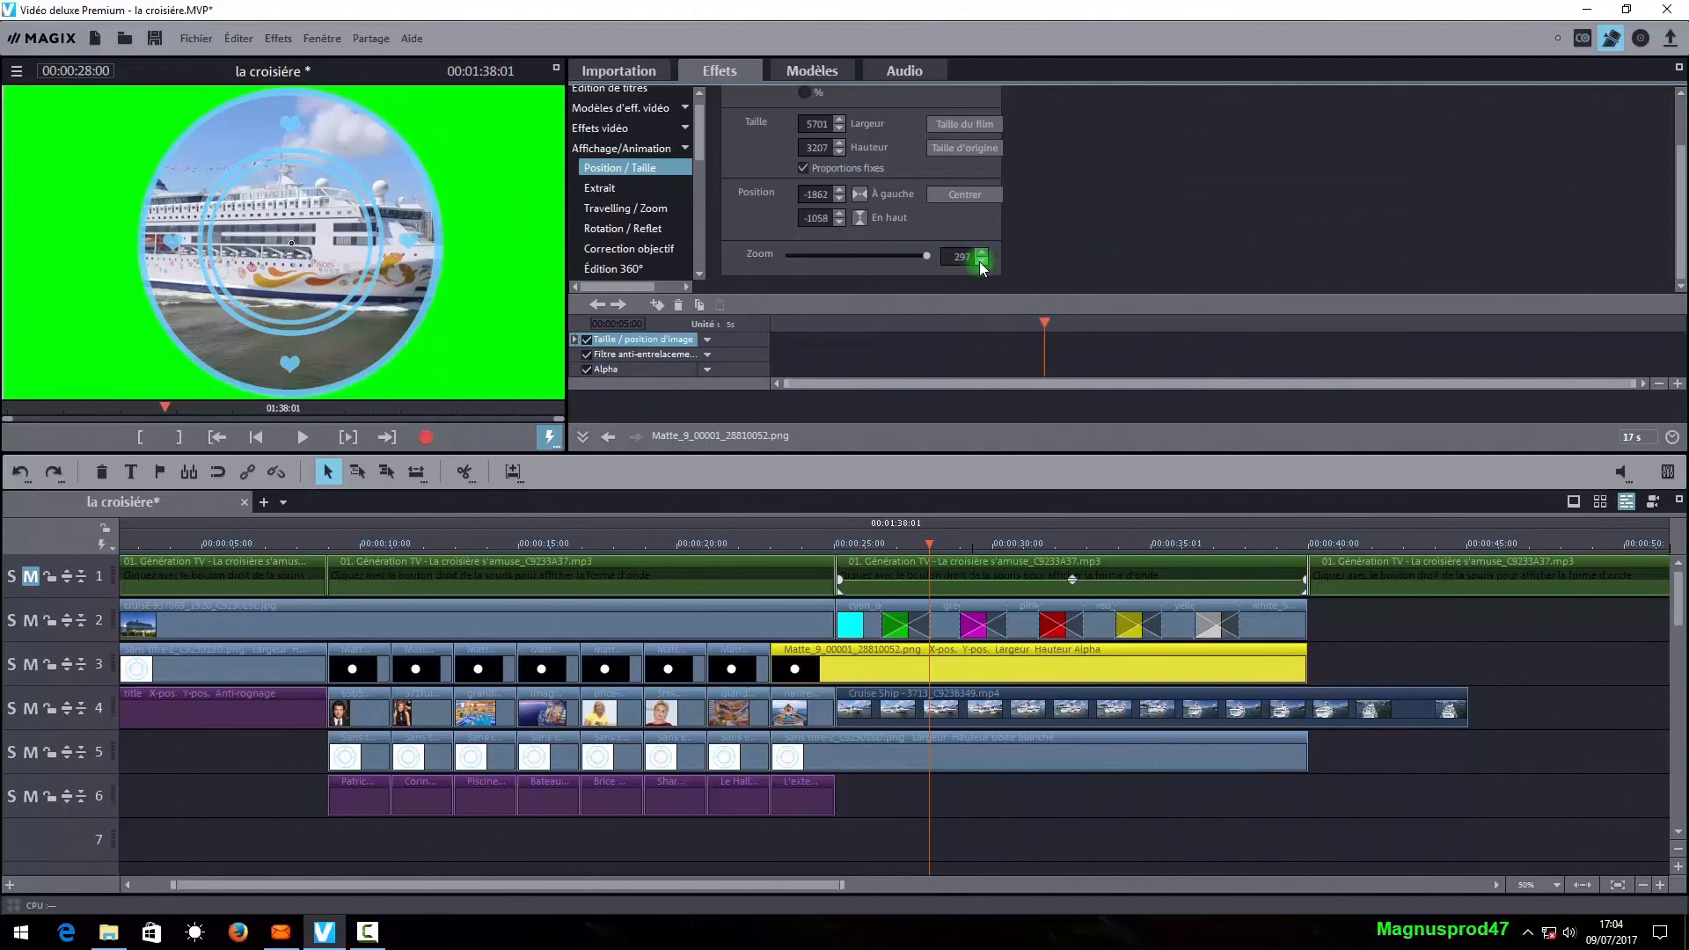
{"action": "left_click", "coordinate": [556, 69]}
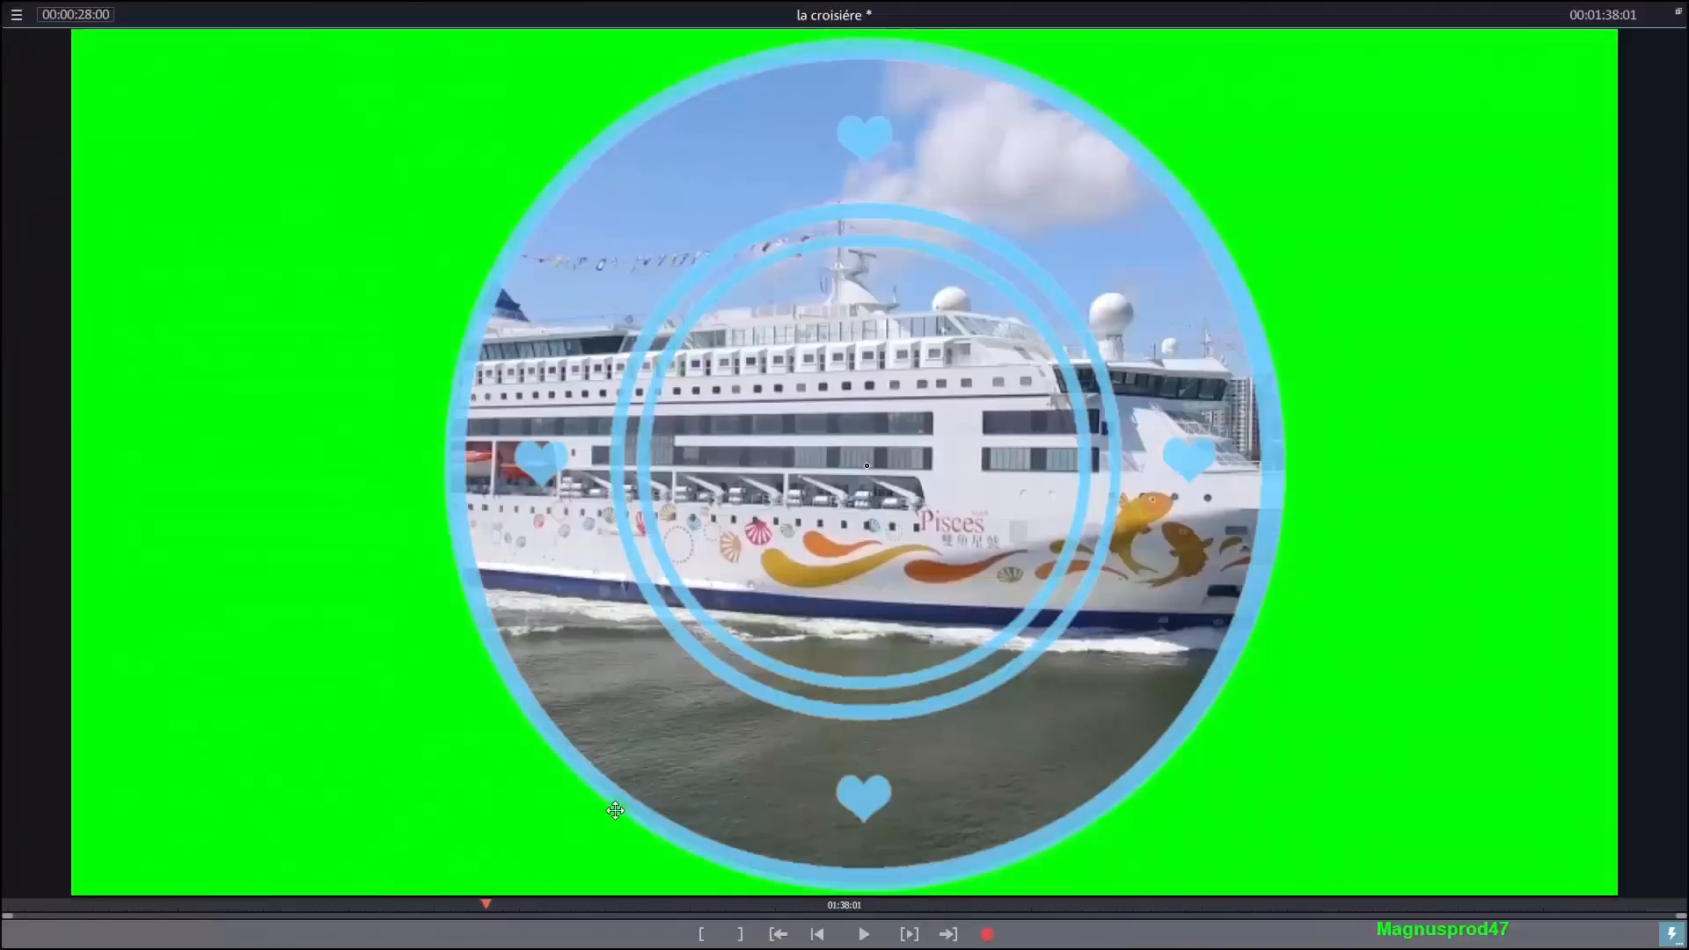
{"action": "left_click", "coordinate": [1678, 14]}
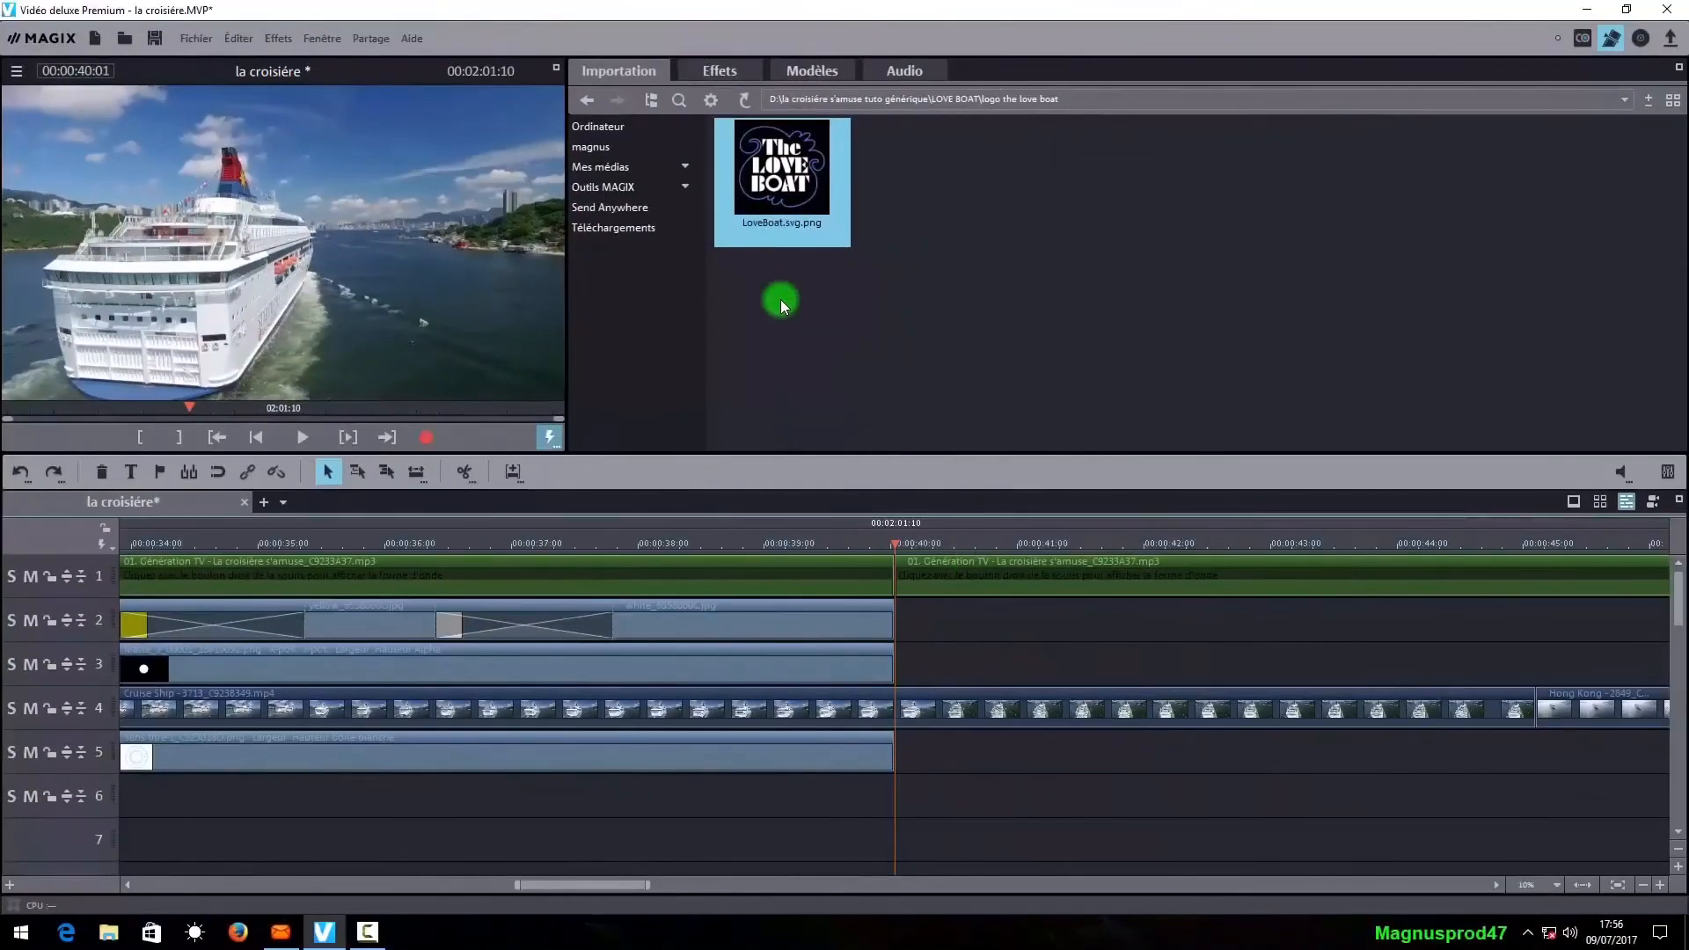
- Split the white clip on track 2 at 00:00:39:00 and delete the part after the cut
{"action": "mouse_move", "coordinate": [770, 204]}
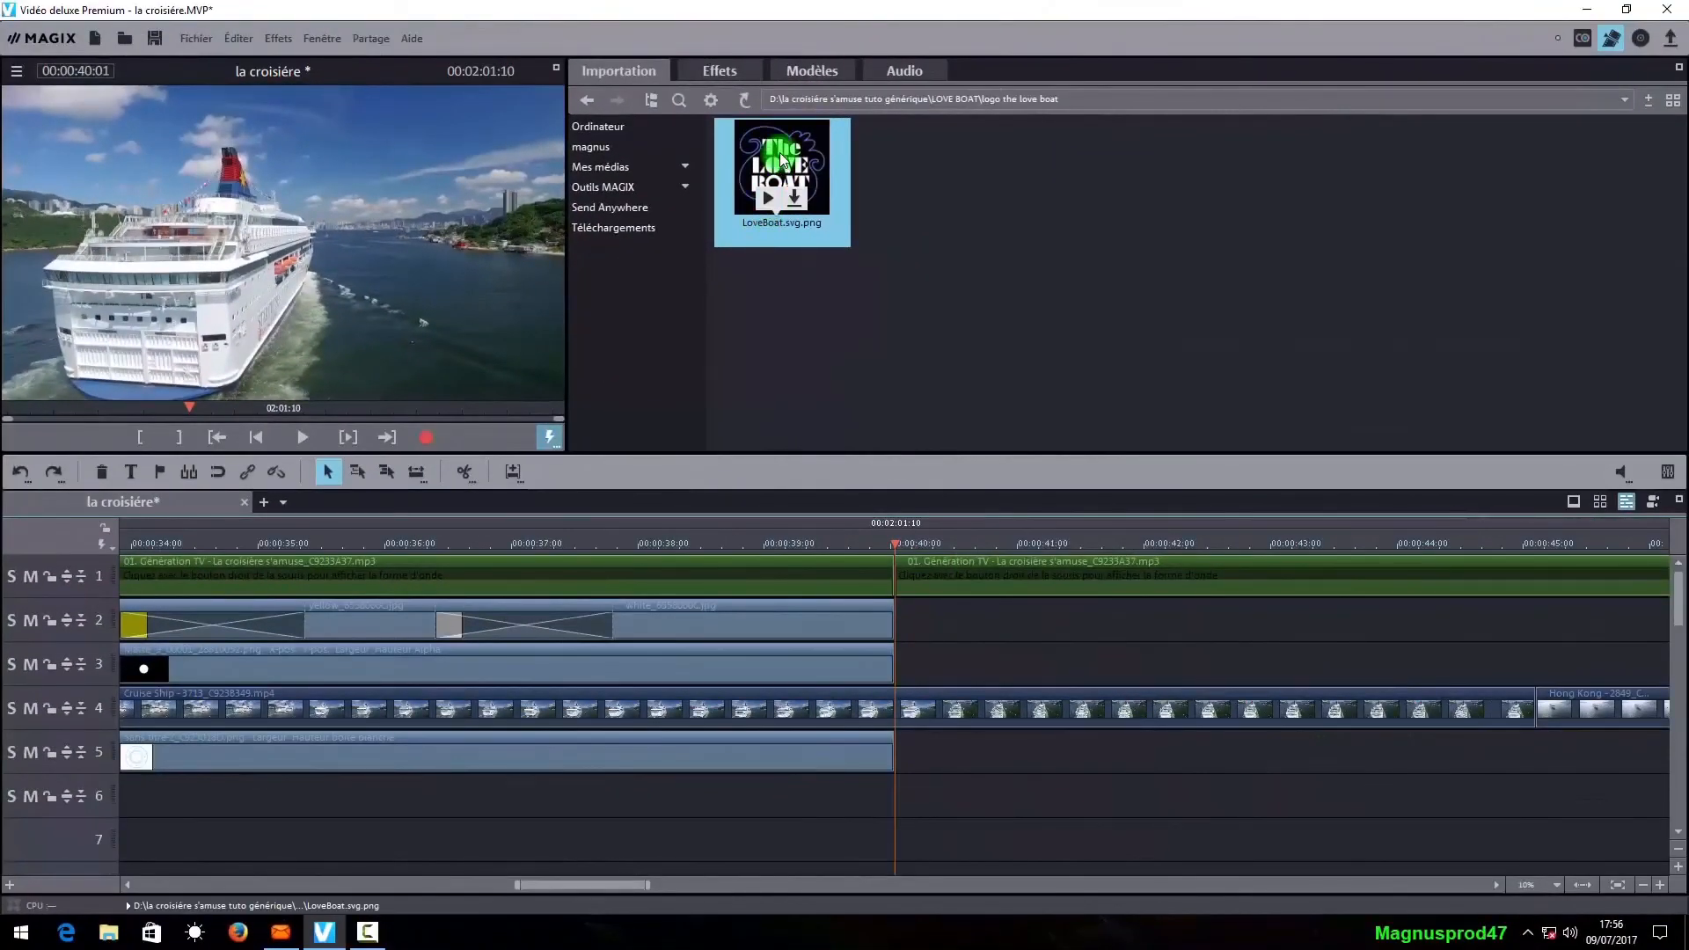
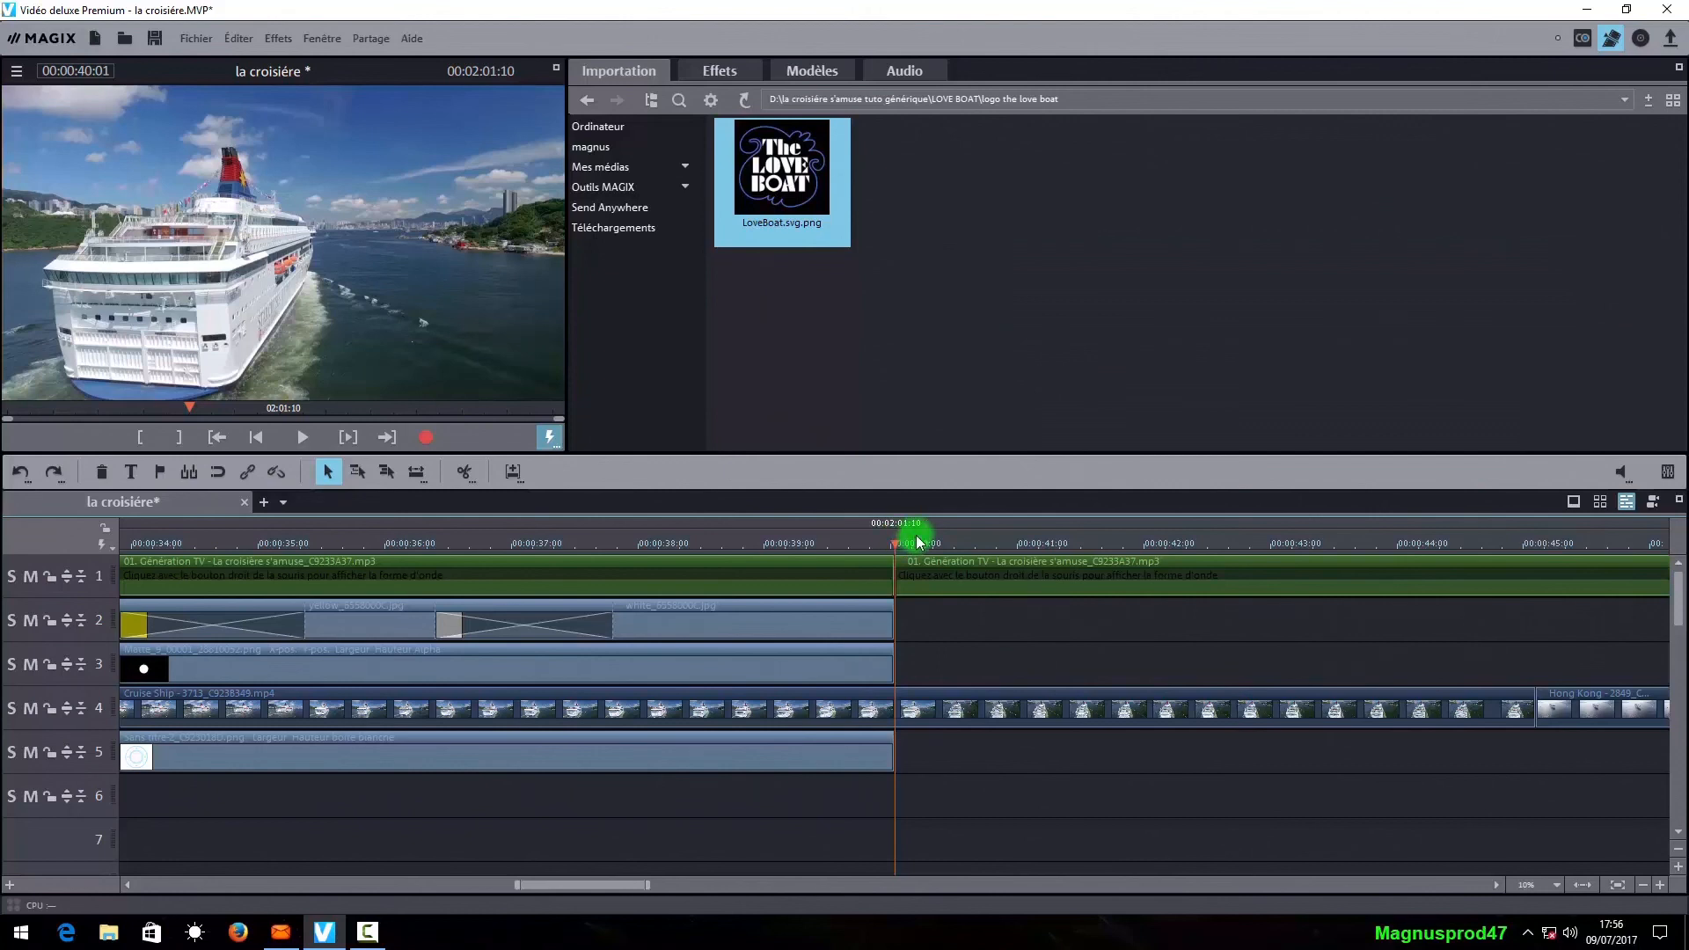
{"action": "left_click_drag", "start_coordinate": [894, 539], "coordinate": [762, 537]}
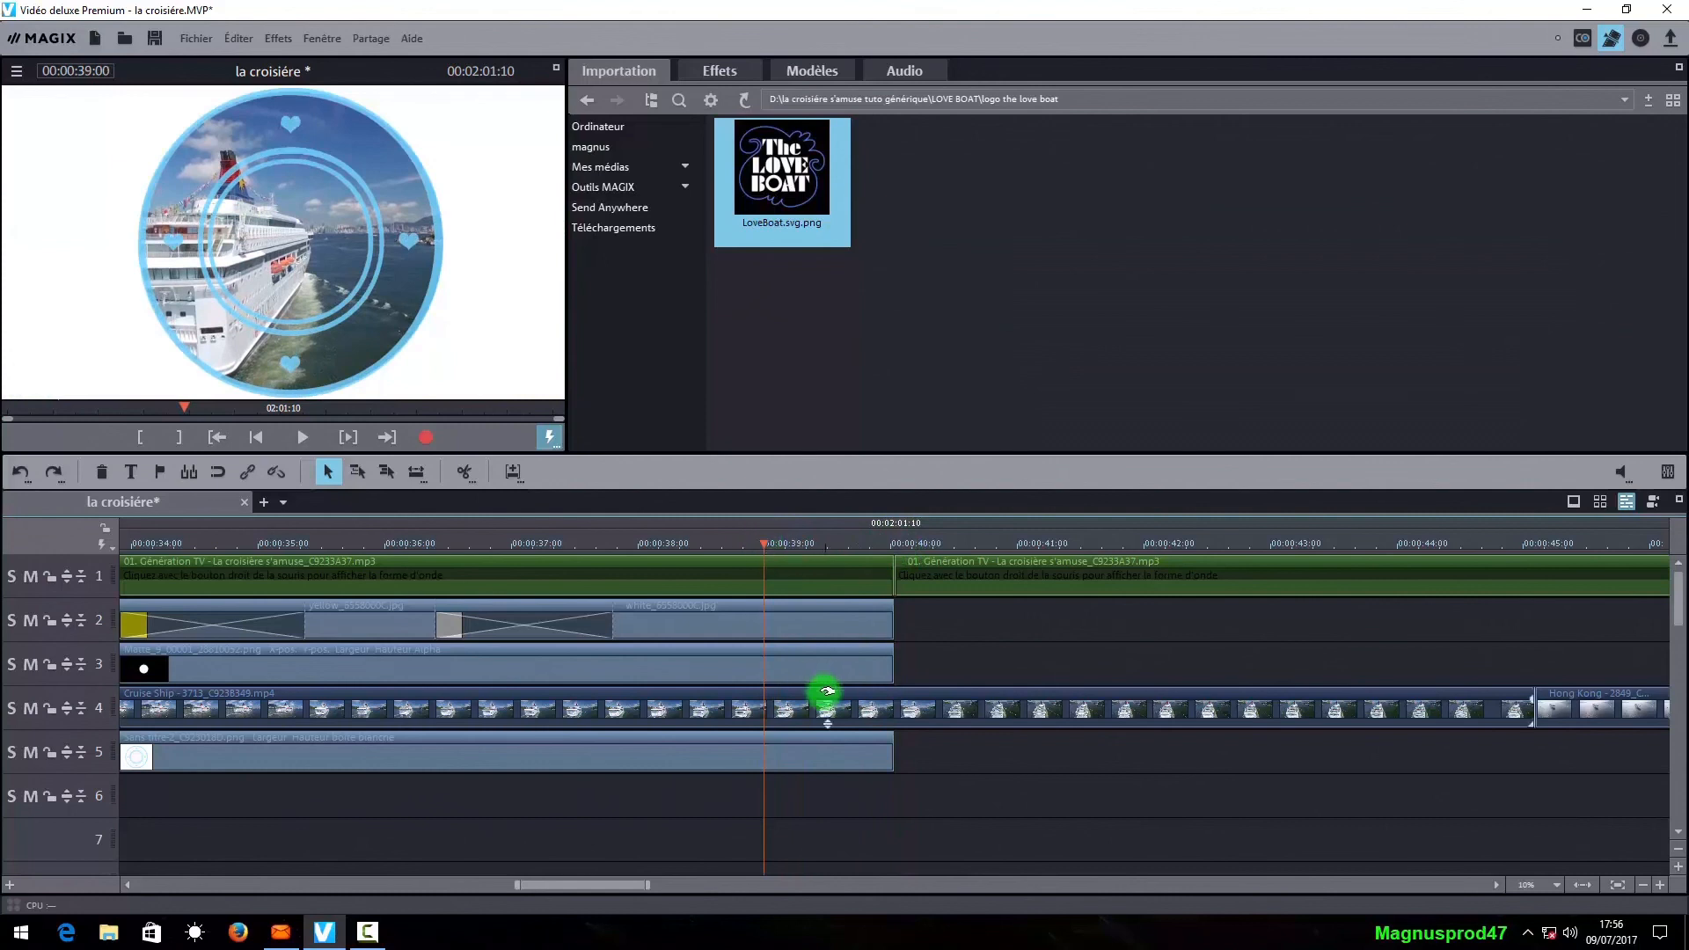
{"action": "left_click", "coordinate": [803, 625]}
{"action": "left_click", "coordinate": [467, 473]}
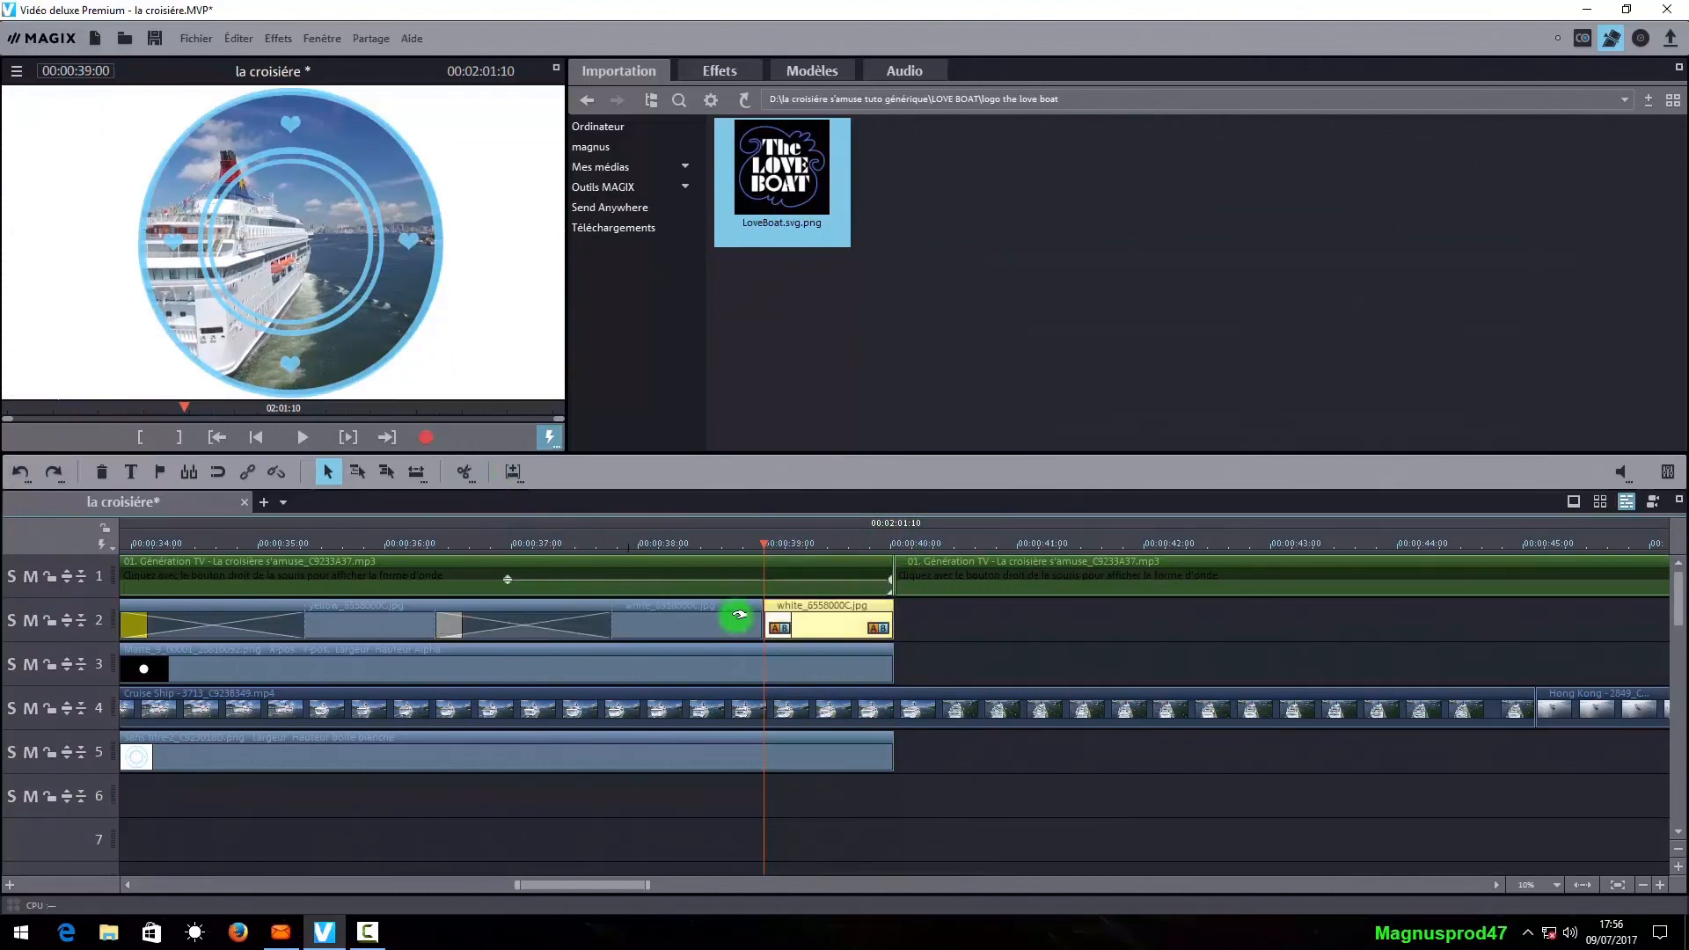
{"action": "key", "text": "Delete"}
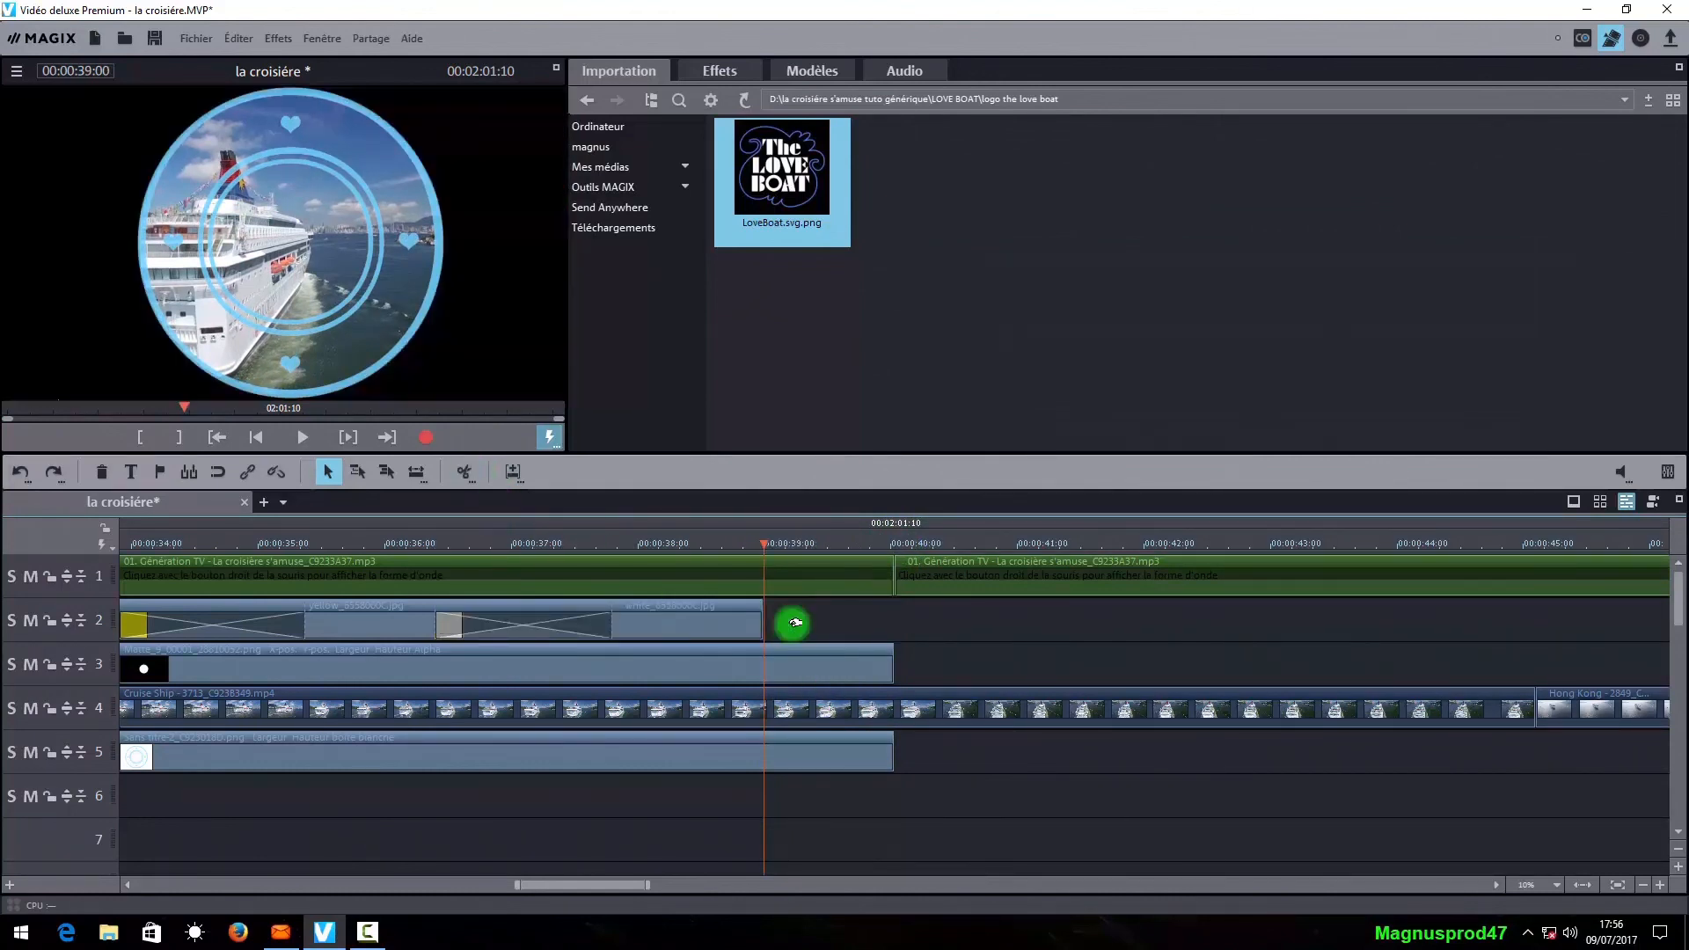
- Split the last matte on track 3 at 00:00:39:00 and remove its end piece
{"action": "left_click", "coordinate": [797, 661]}
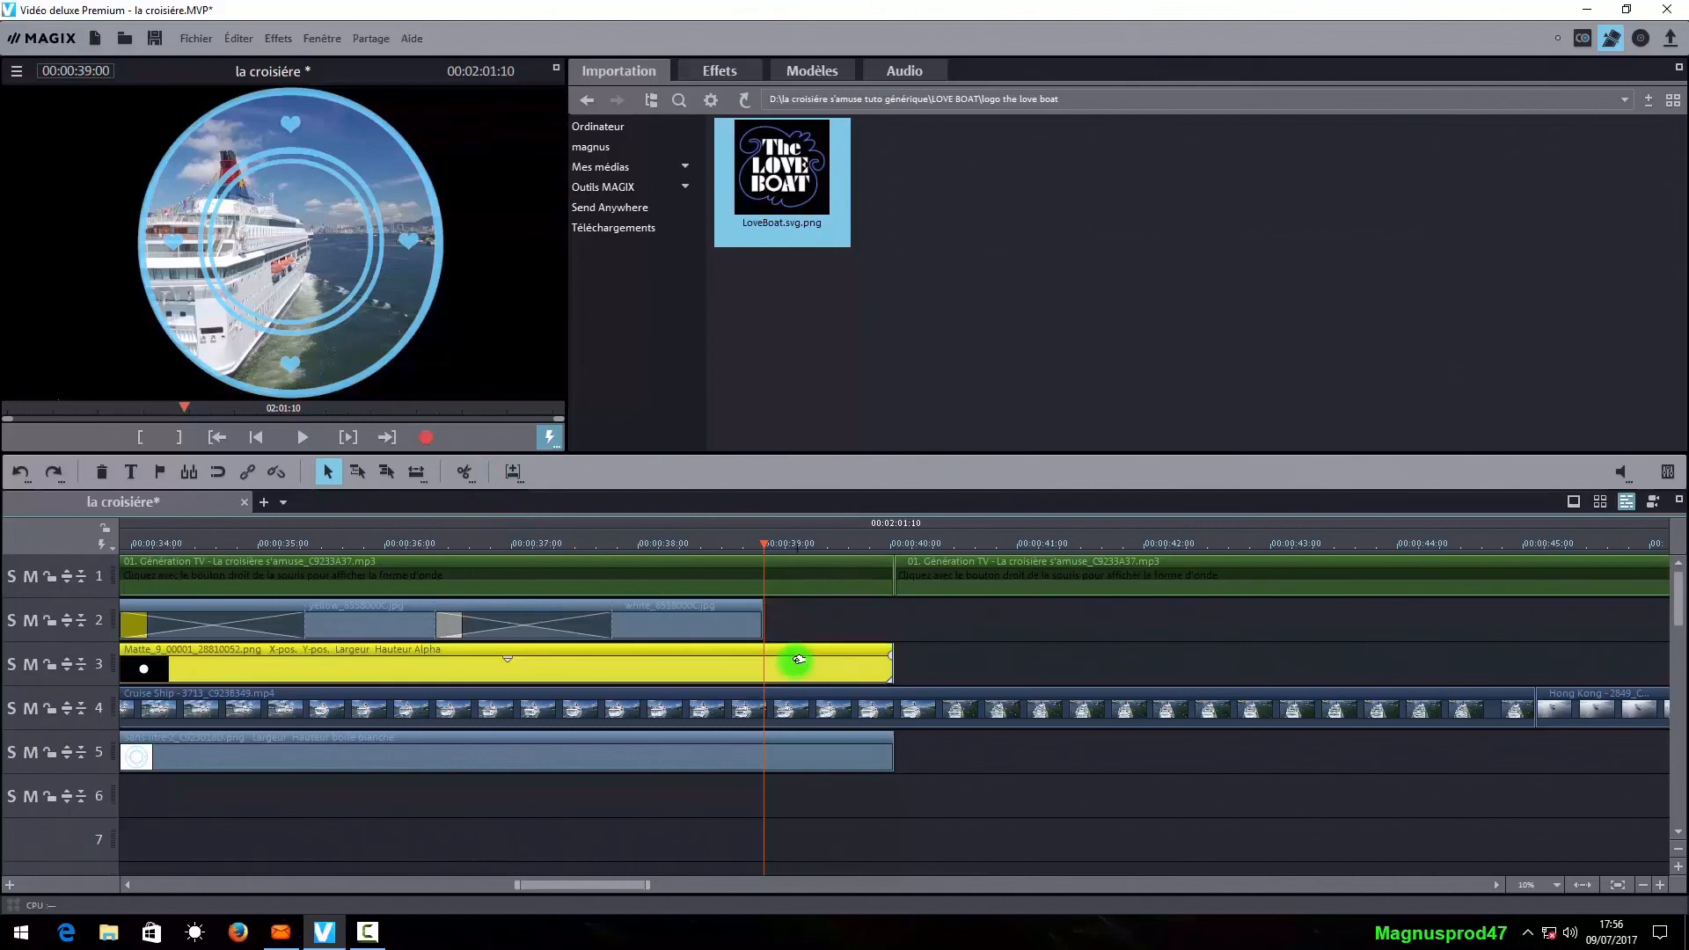
{"action": "left_click", "coordinate": [465, 472]}
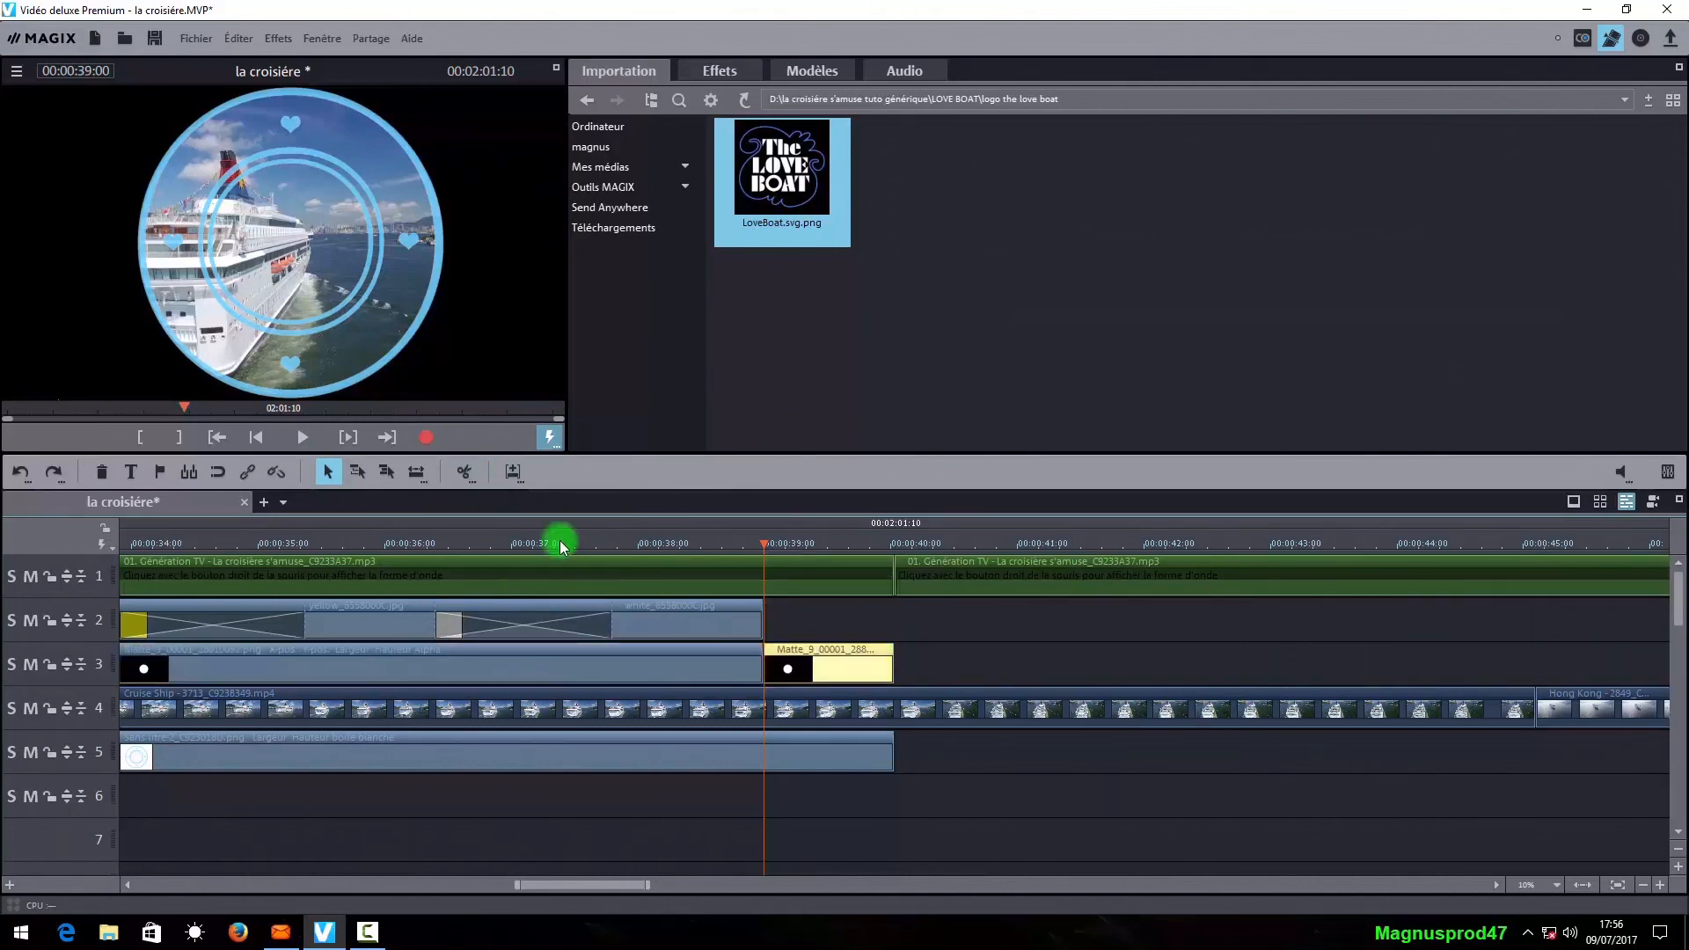
{"action": "key", "text": "Delete"}
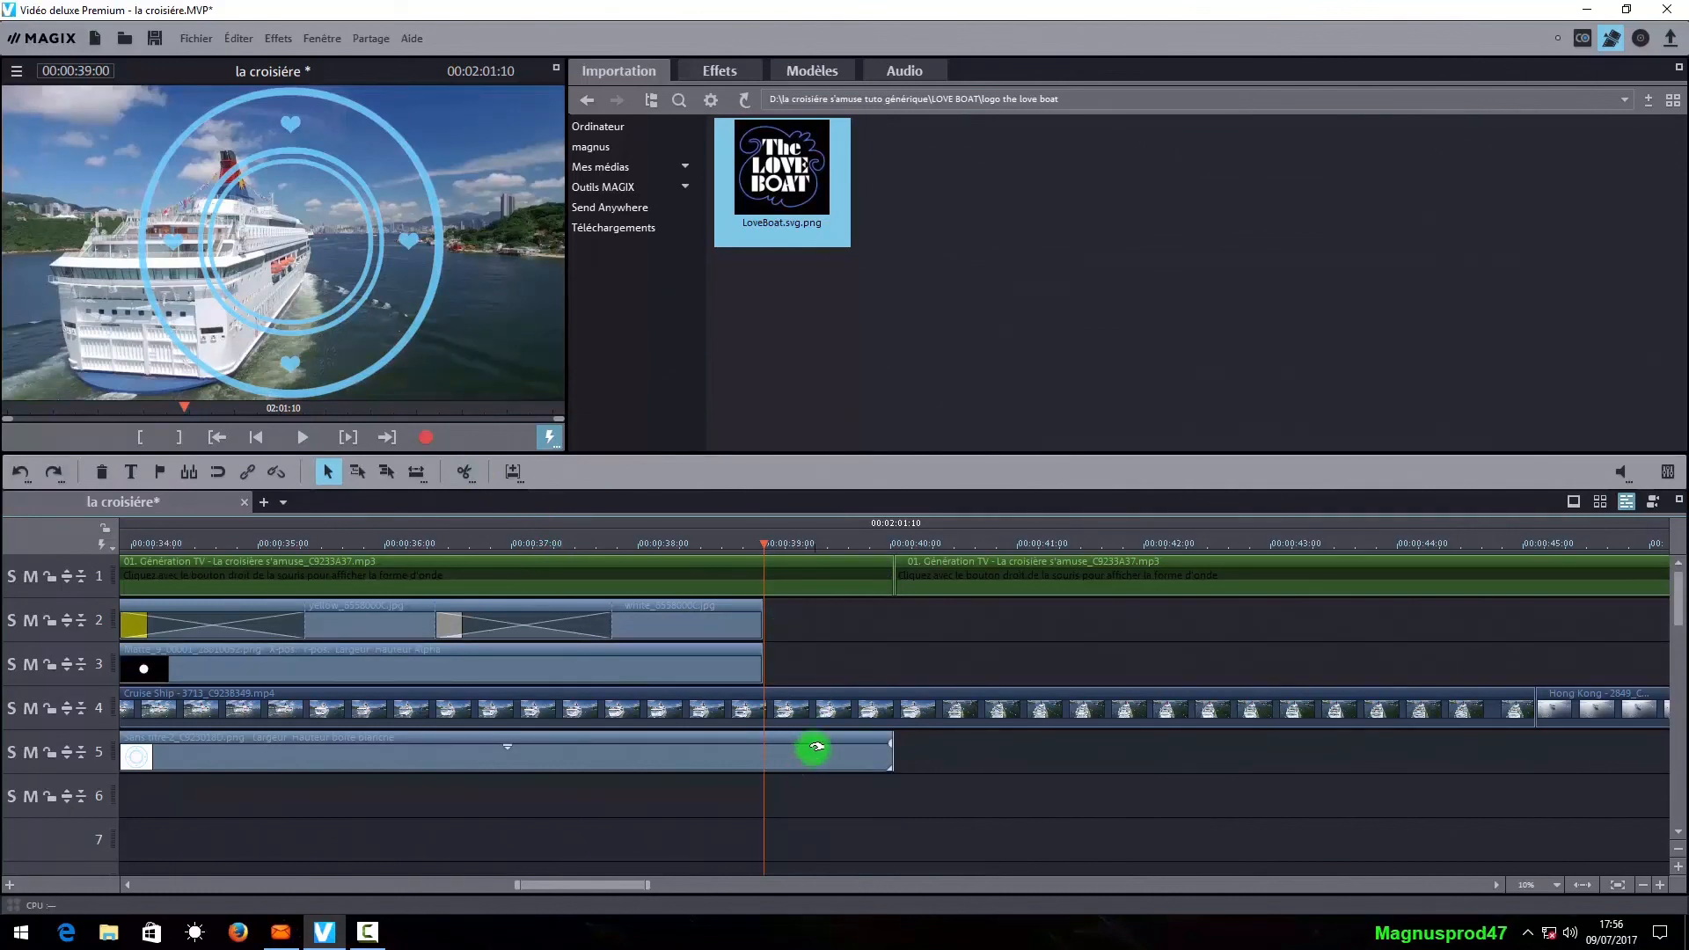
- Extend the circle image clip on track 5 so that it ends at 00:00:41:00
{"action": "left_click", "coordinate": [1020, 547]}
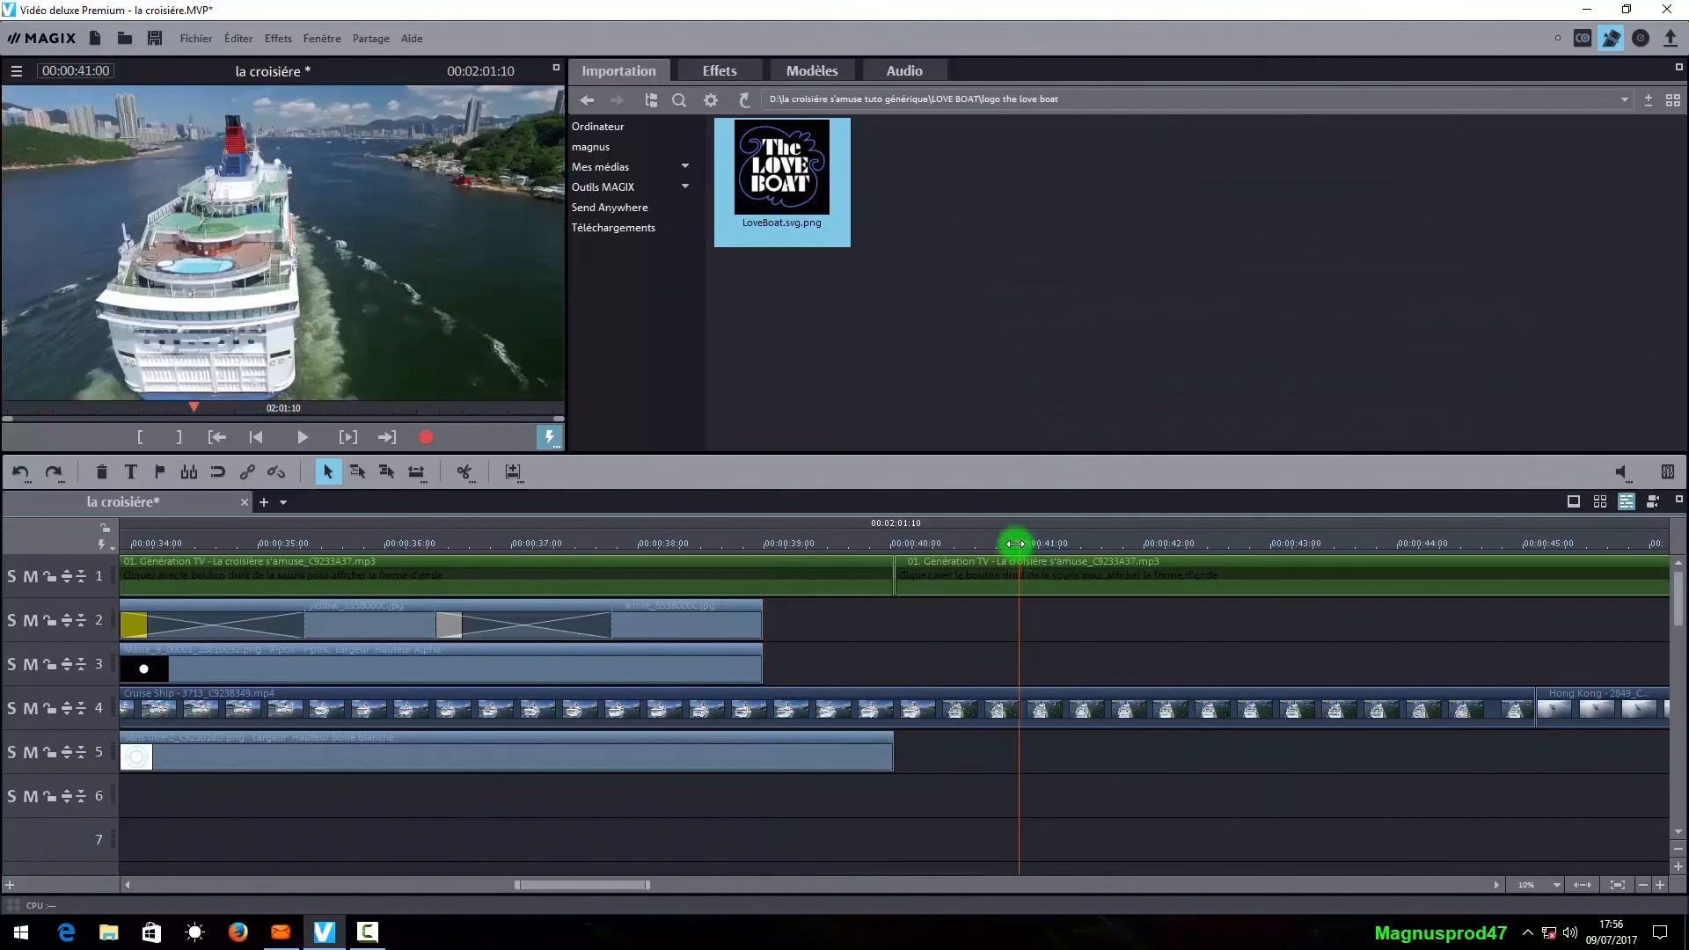
{"action": "left_click_drag", "start_coordinate": [890, 759], "coordinate": [1015, 759]}
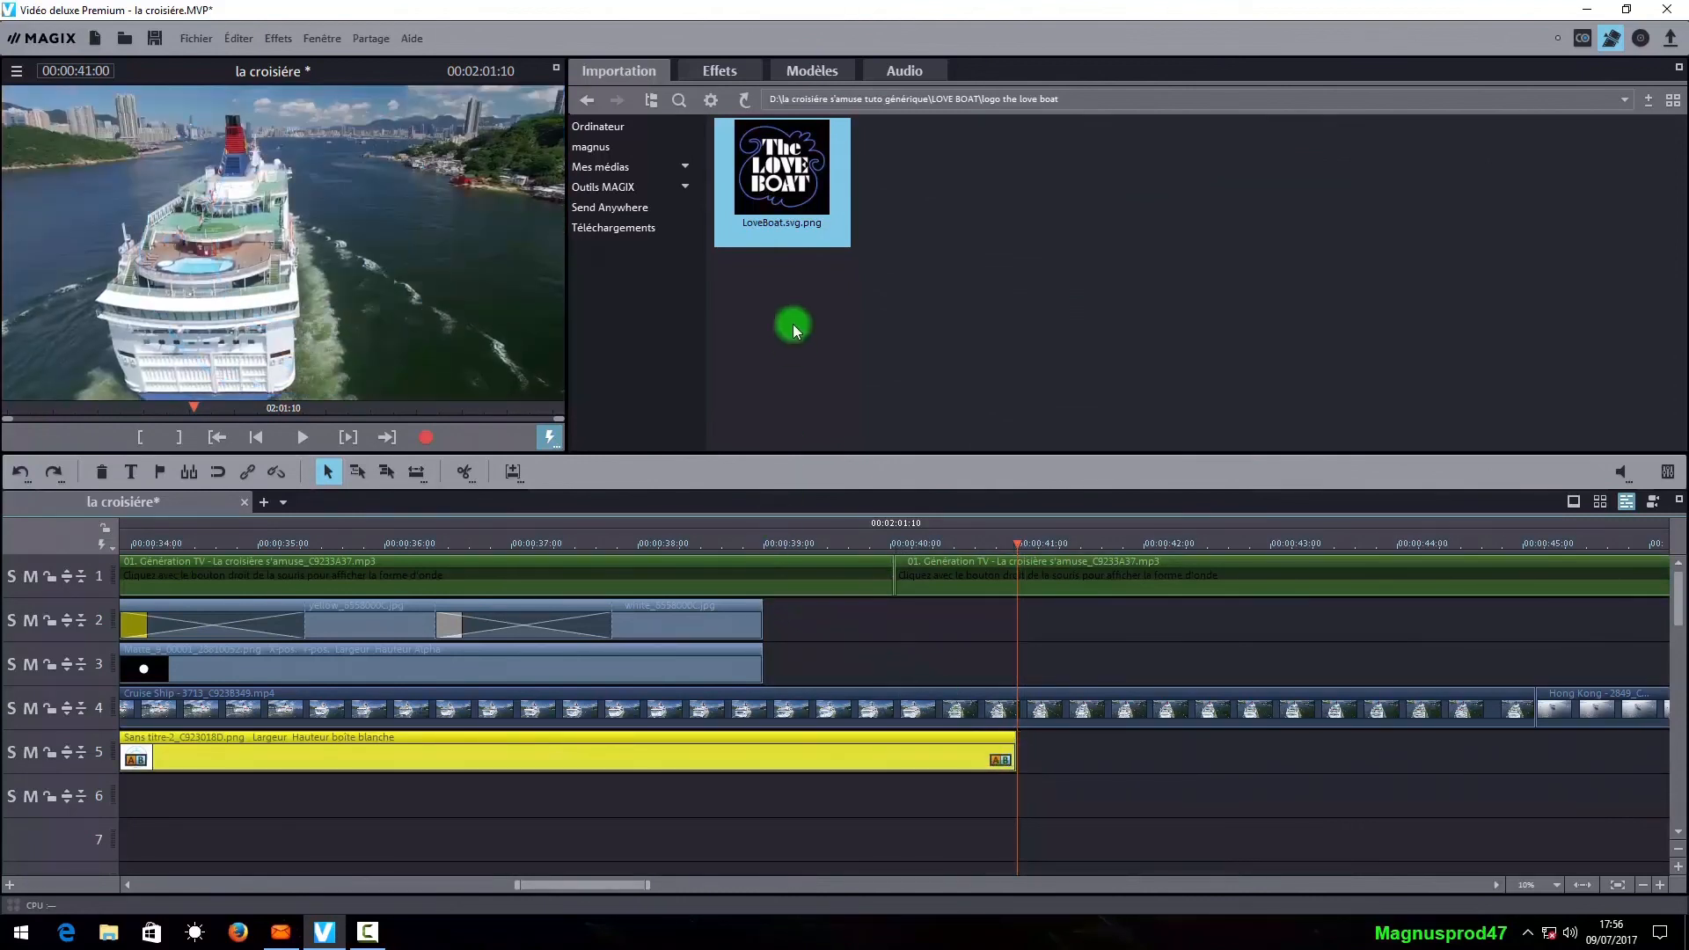
- Place LoveBoat.svg.png on track 6 starting at 00:00:39:00, copying the file into the project folder
{"action": "mouse_move", "coordinate": [786, 134]}
{"action": "left_click_drag", "start_coordinate": [785, 134], "coordinate": [1006, 811]}
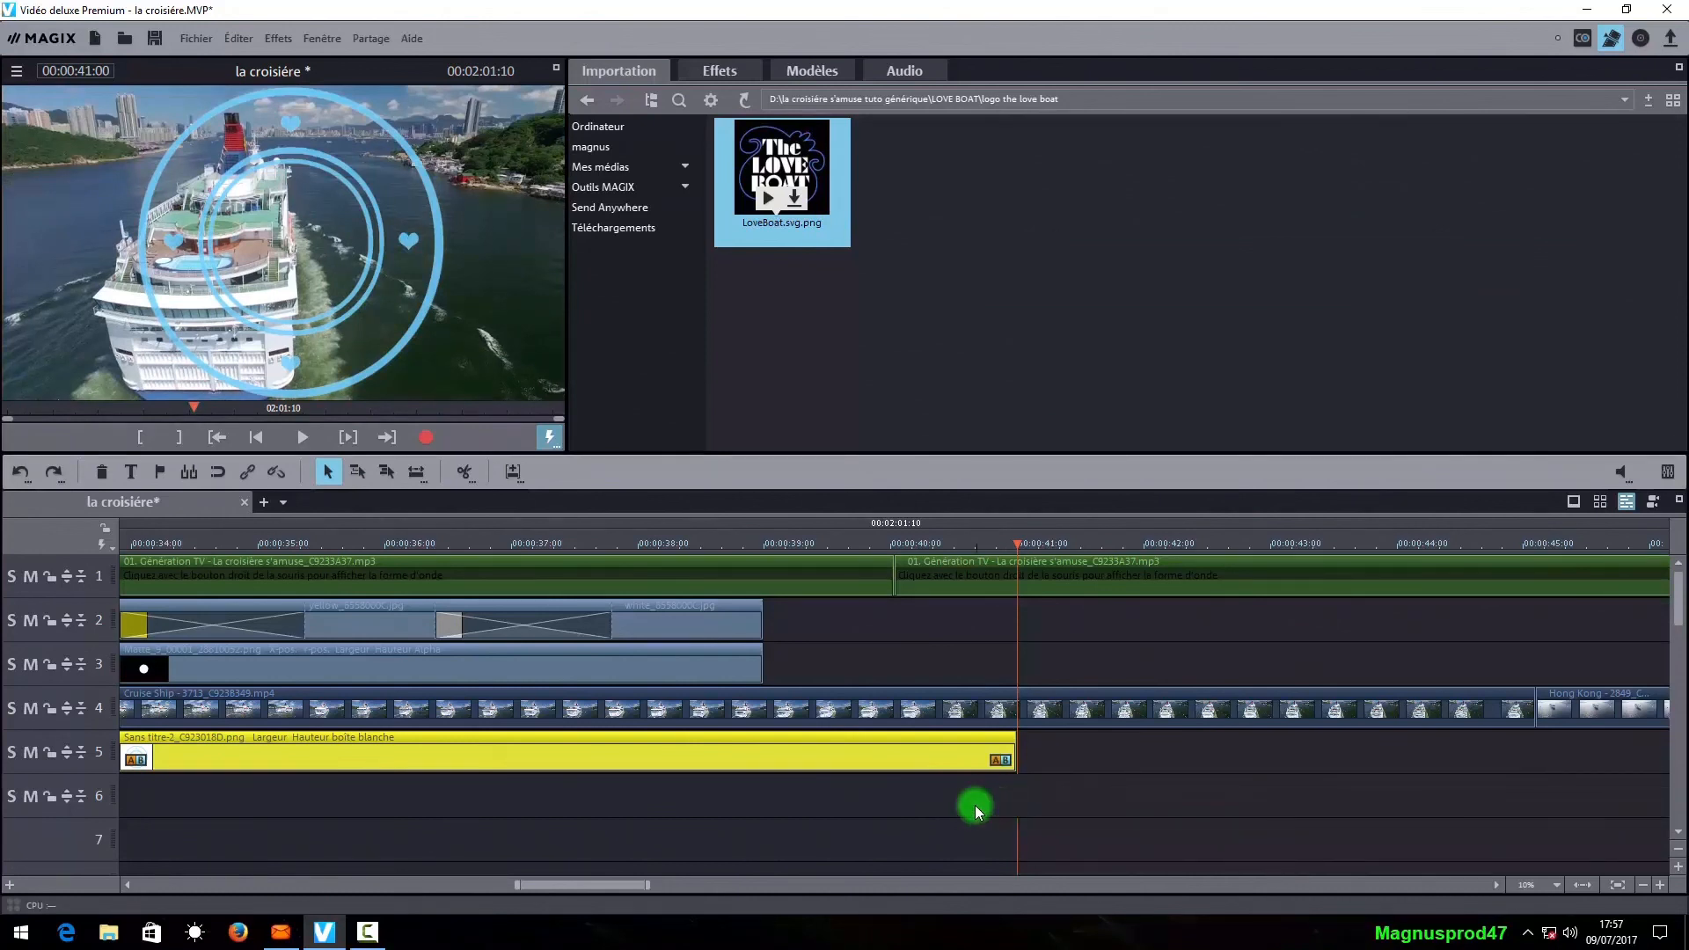
{"action": "left_click_drag", "start_coordinate": [885, 614], "coordinate": [842, 811]}
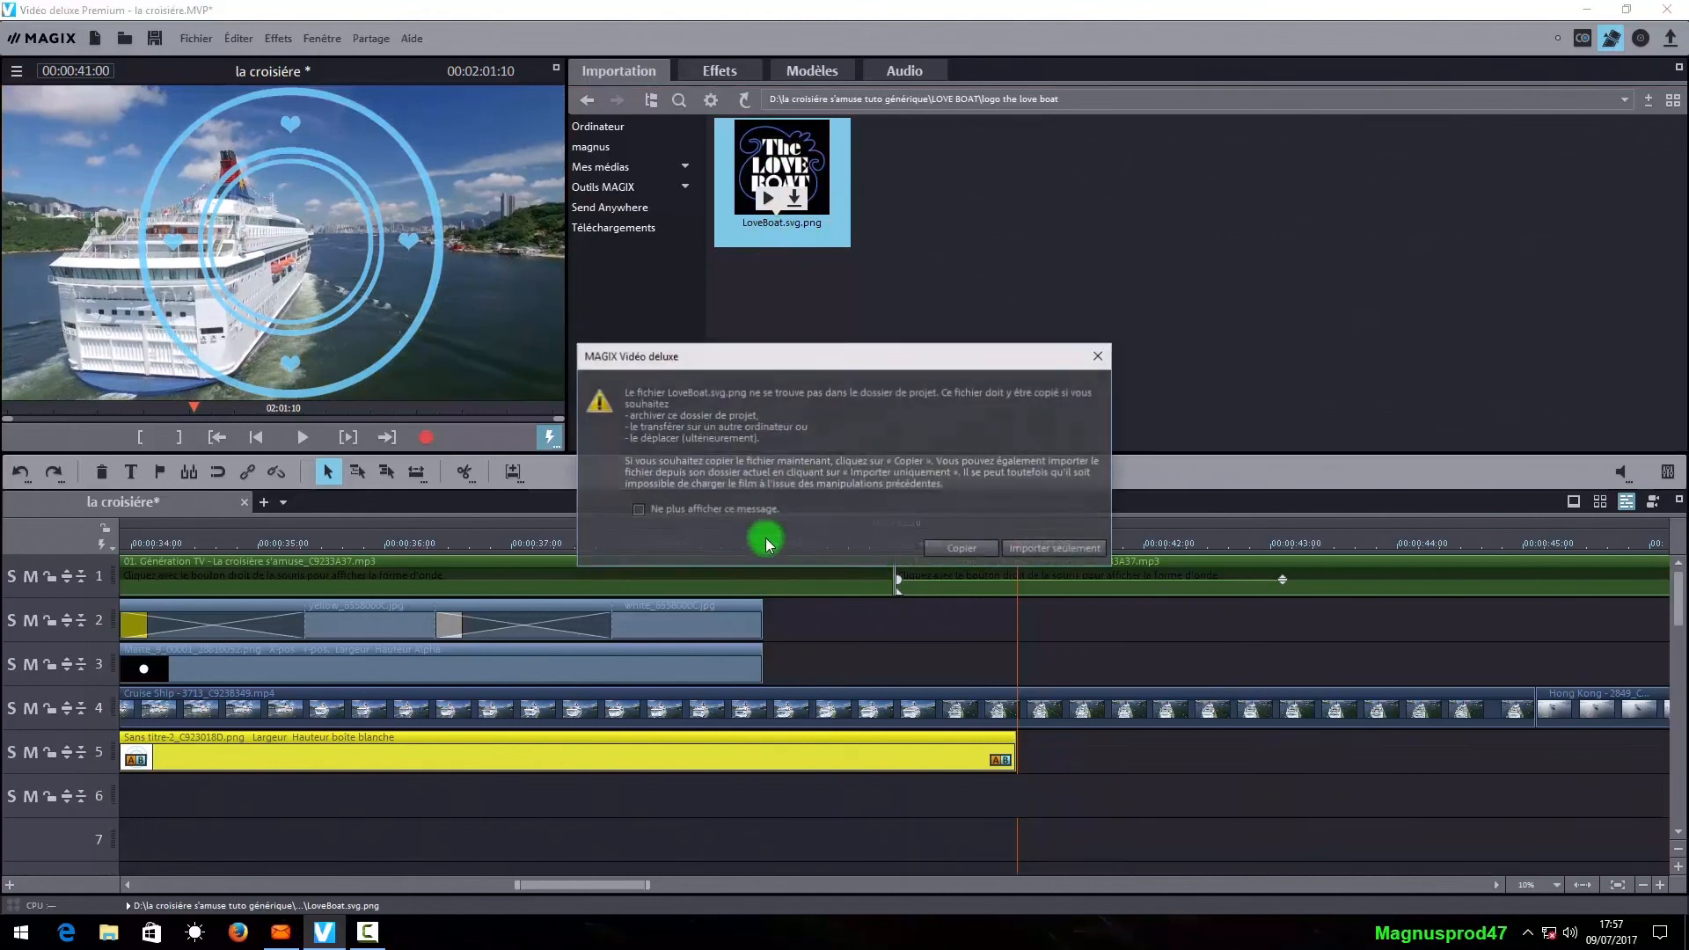
{"action": "left_click", "coordinate": [953, 550]}
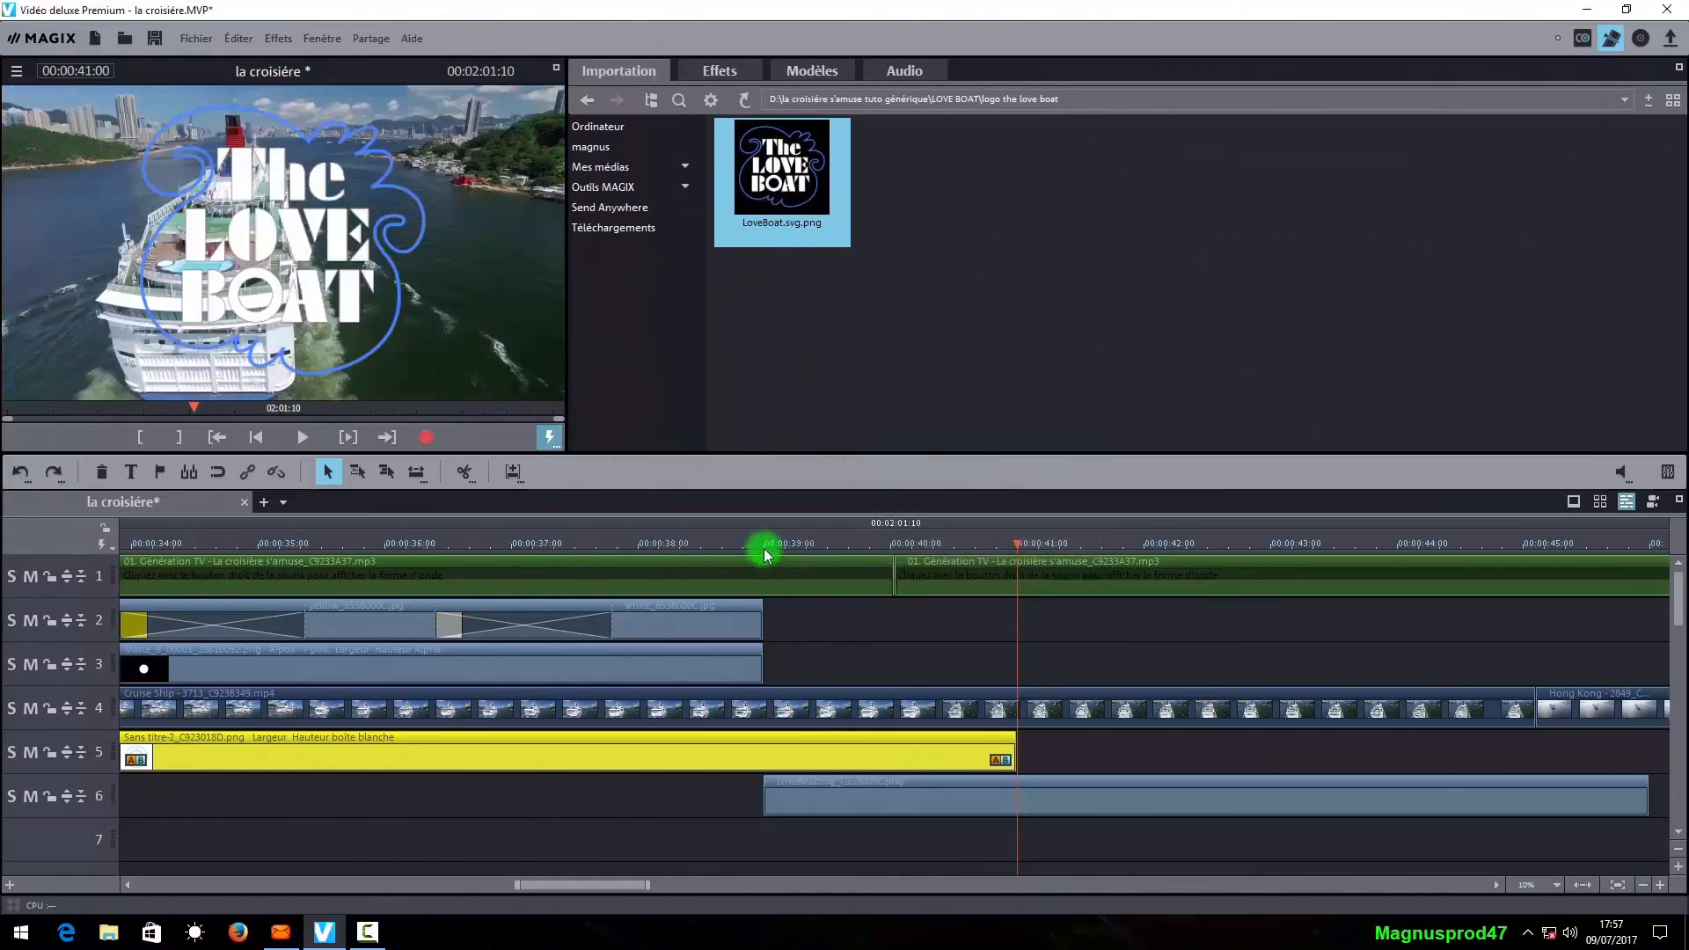
- Lengthen the LoveBoat logo clip on track 6 to about 7 seconds
{"action": "left_click", "coordinate": [764, 546]}
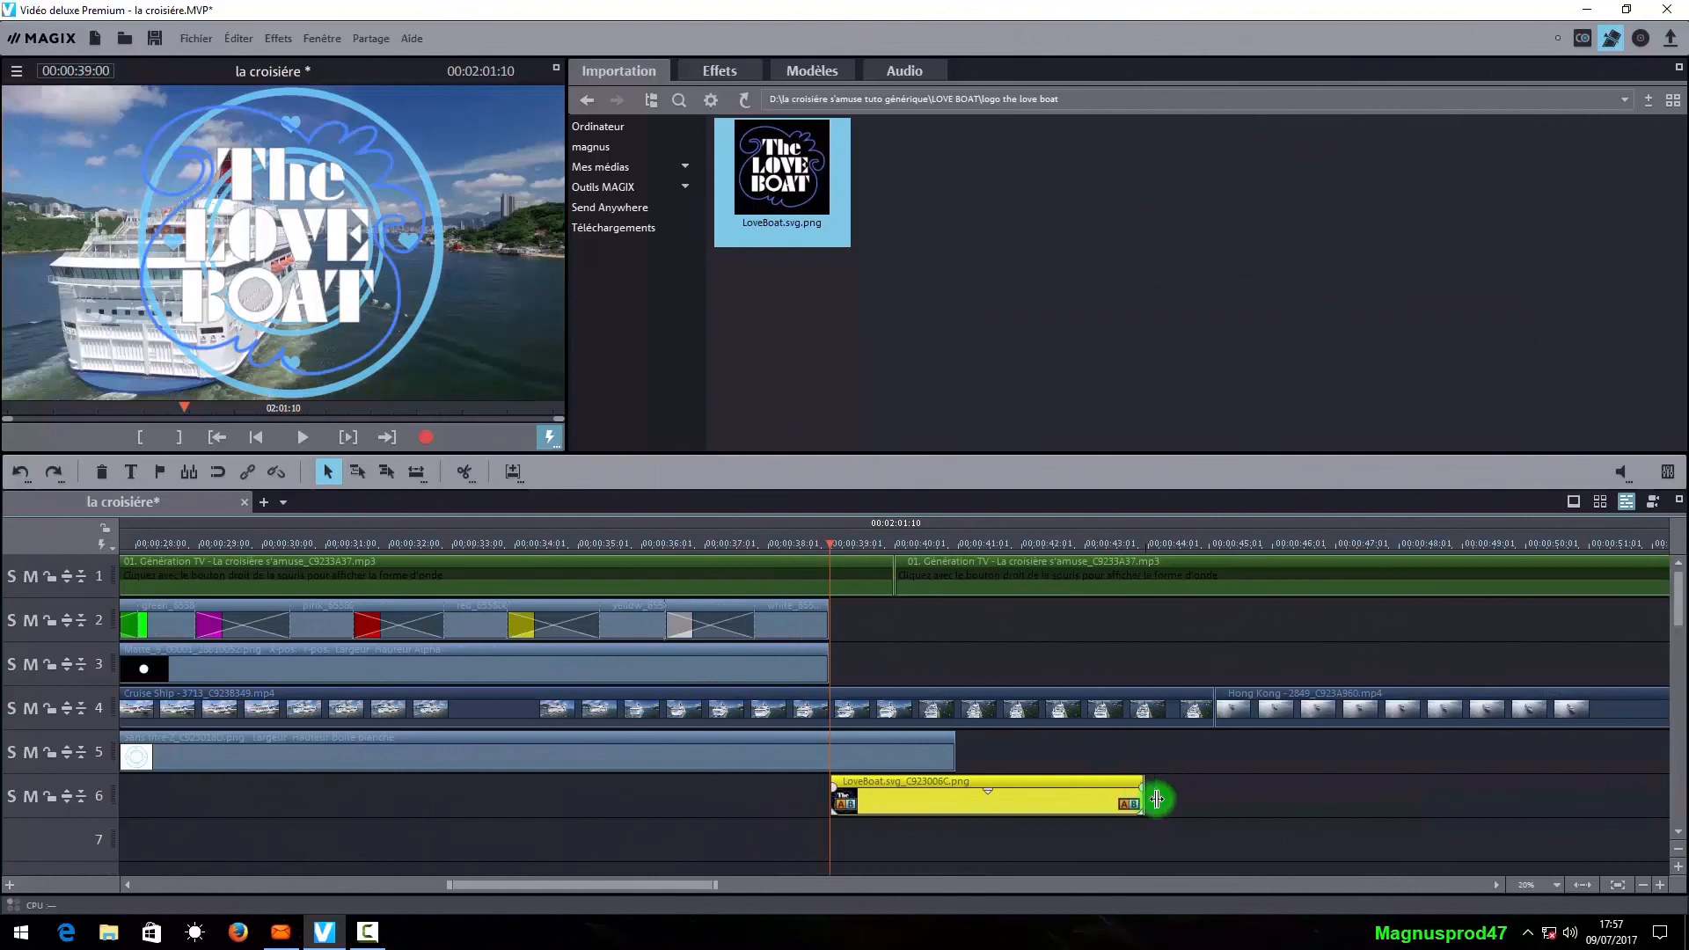
{"action": "left_click_drag", "start_coordinate": [1157, 799], "coordinate": [1275, 793]}
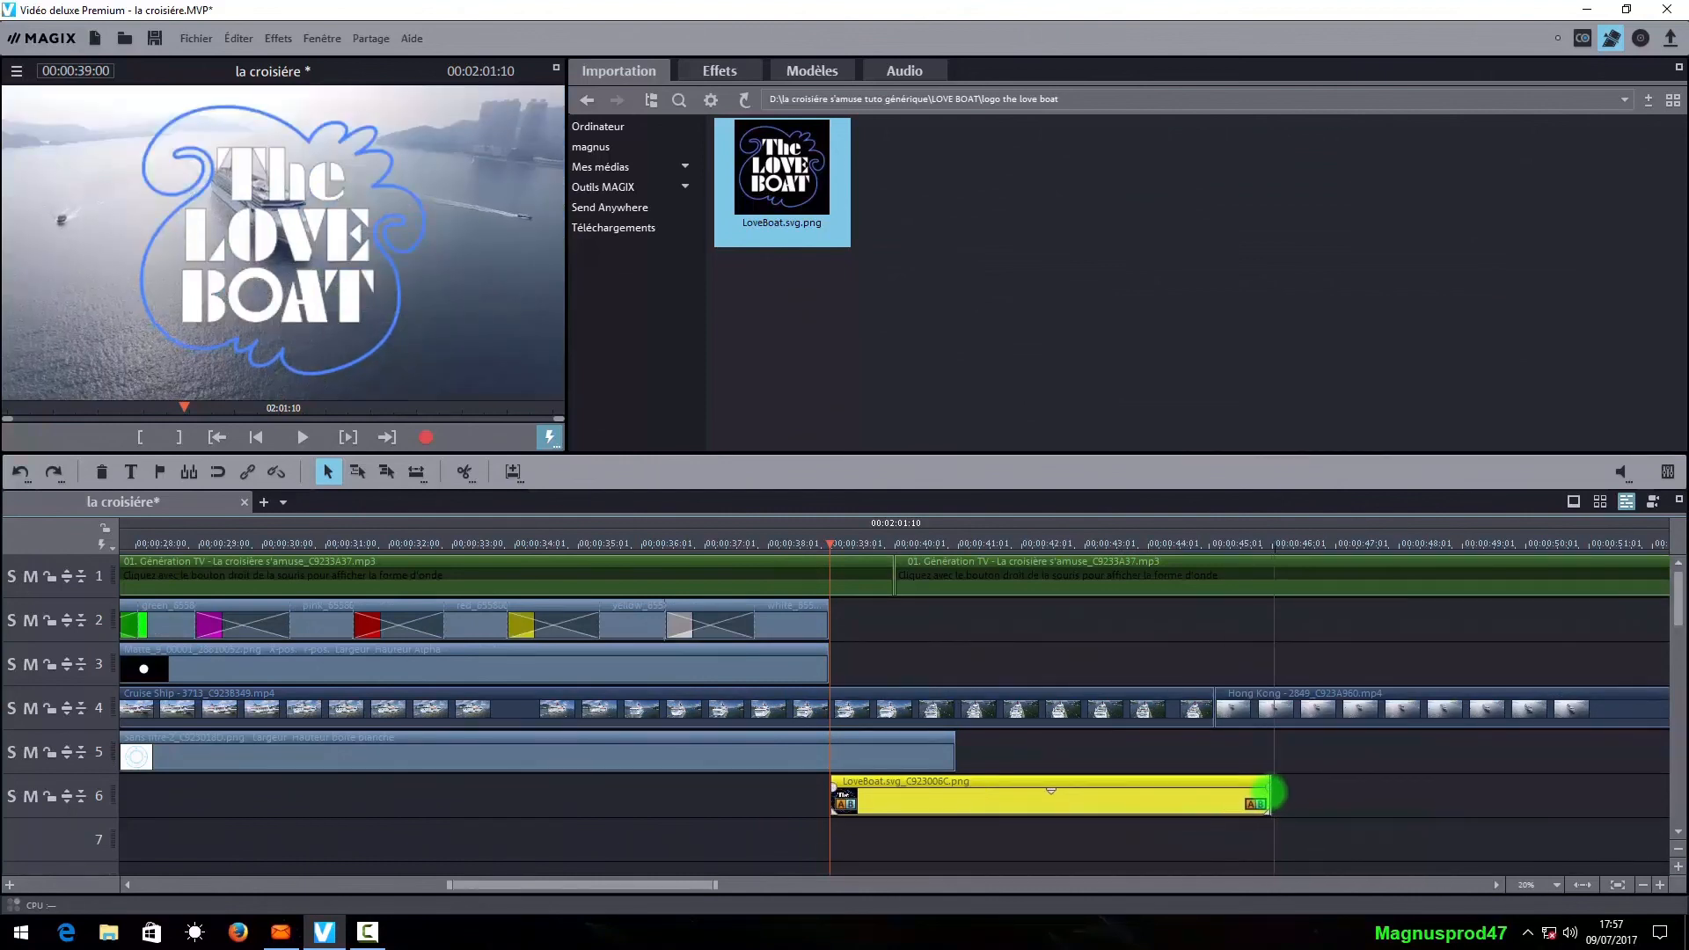
{"action": "left_click", "coordinate": [1315, 840]}
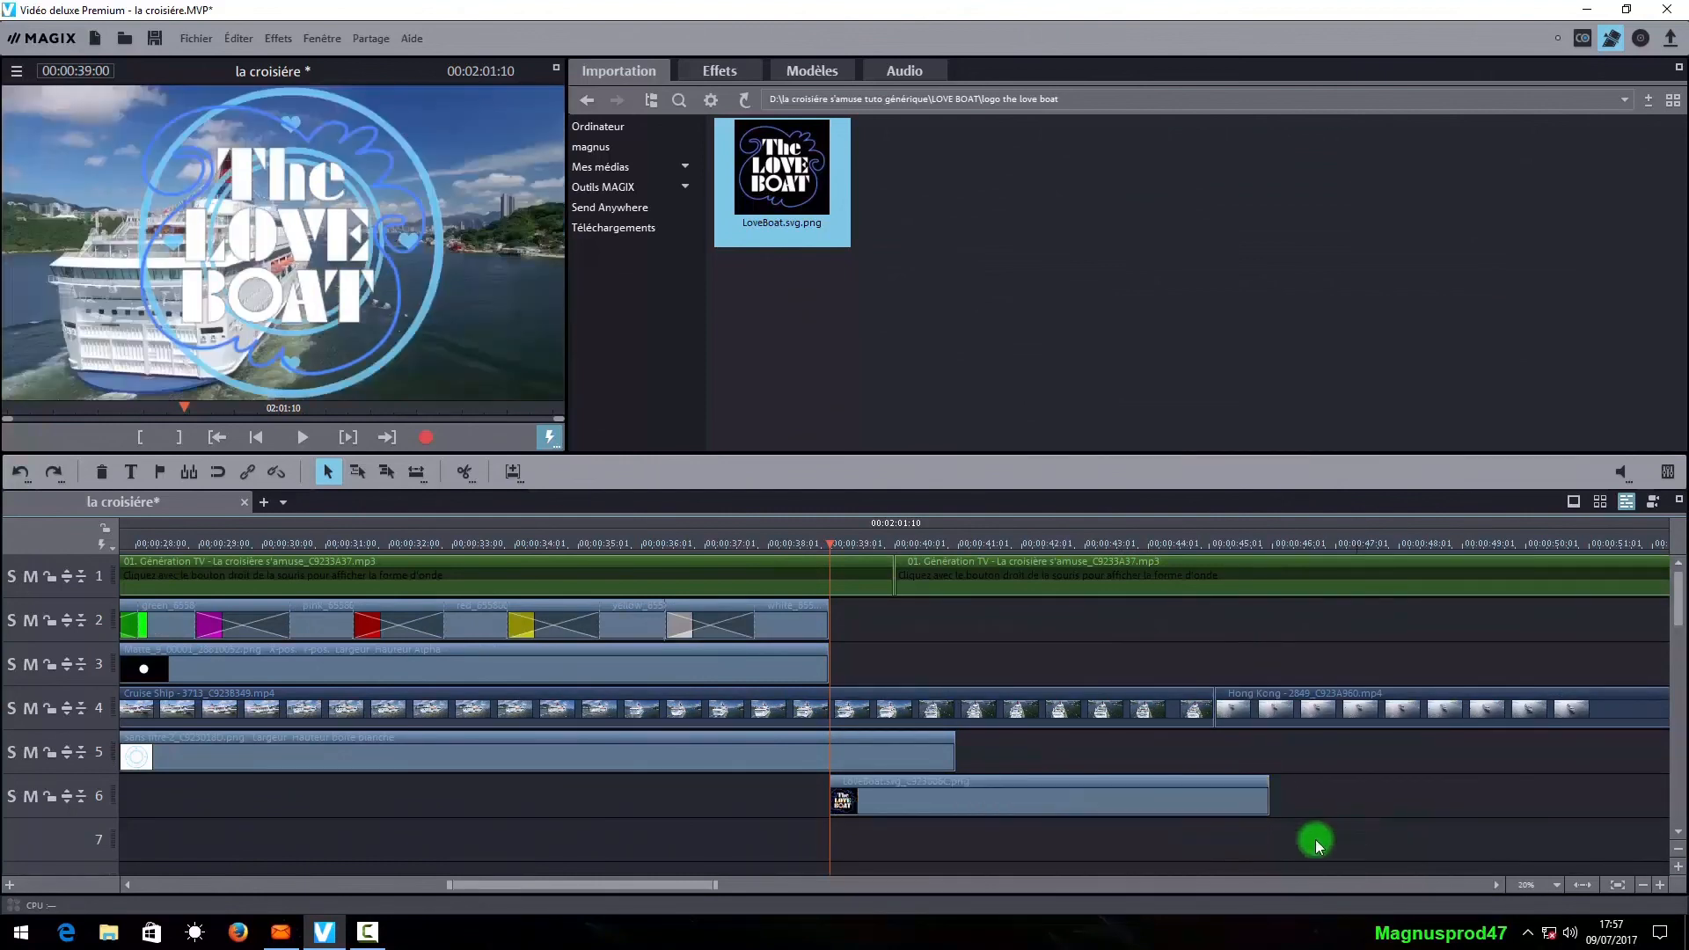
- Add a fade-out to the circle image on track 5, starting at 00:00:40:01 and running to the clip's end
{"action": "left_click", "coordinate": [1659, 884]}
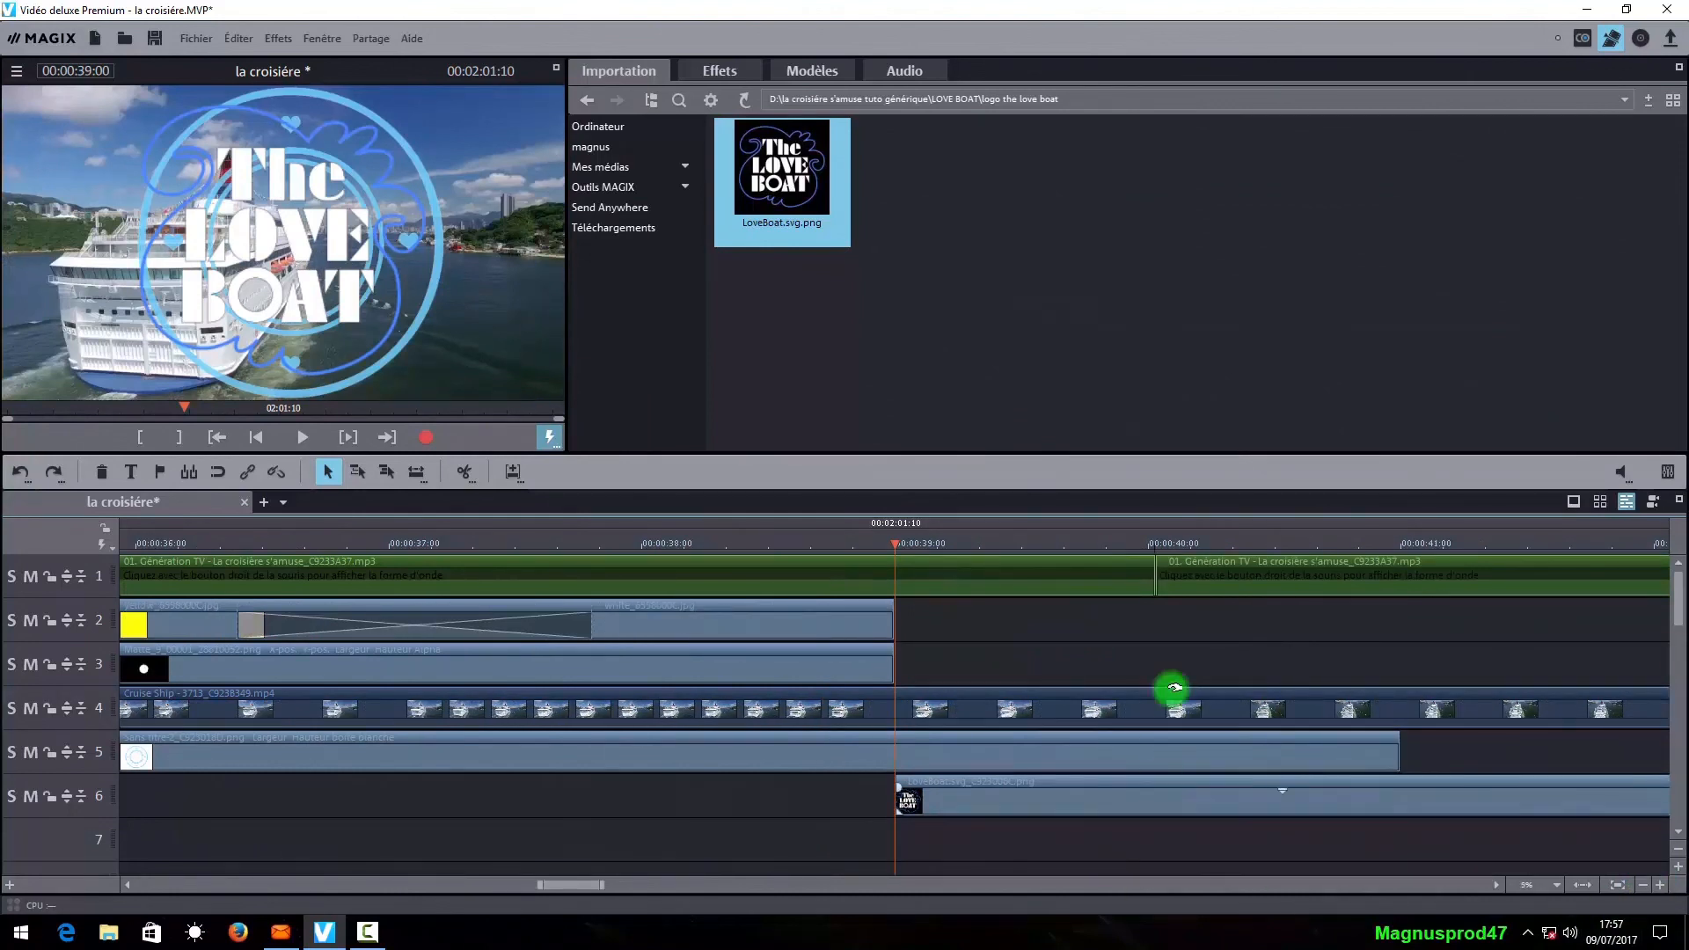
{"action": "left_click", "coordinate": [1320, 747]}
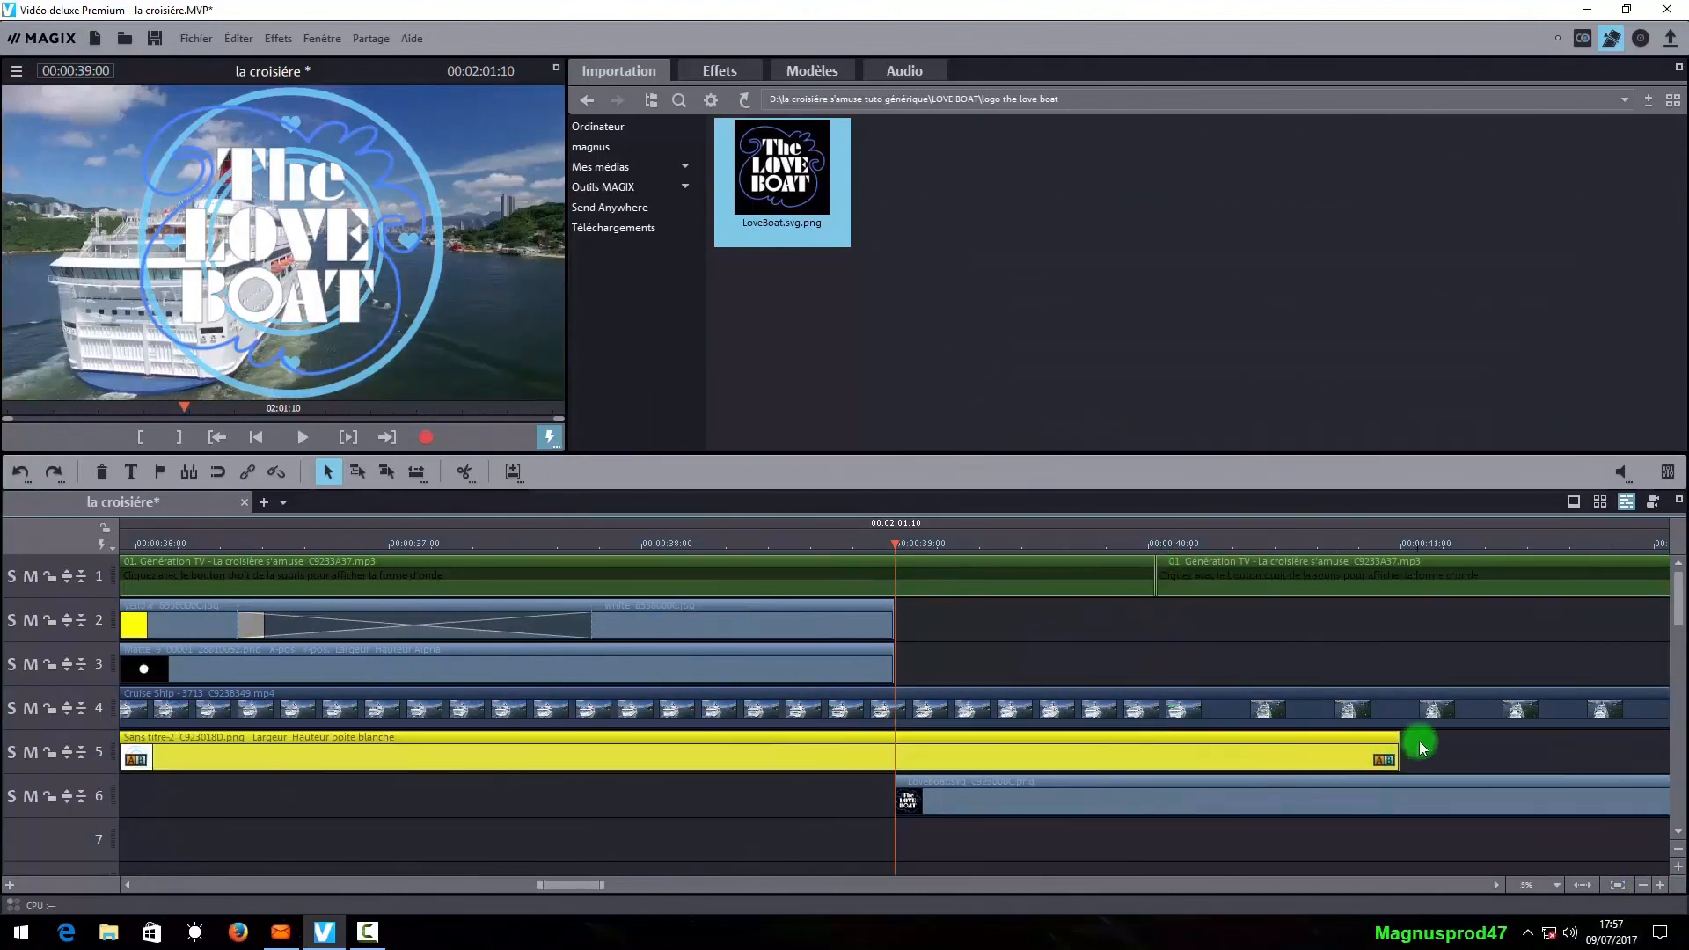
{"action": "left_click", "coordinate": [1156, 546]}
{"action": "left_click_drag", "start_coordinate": [1390, 745], "coordinate": [1155, 752]}
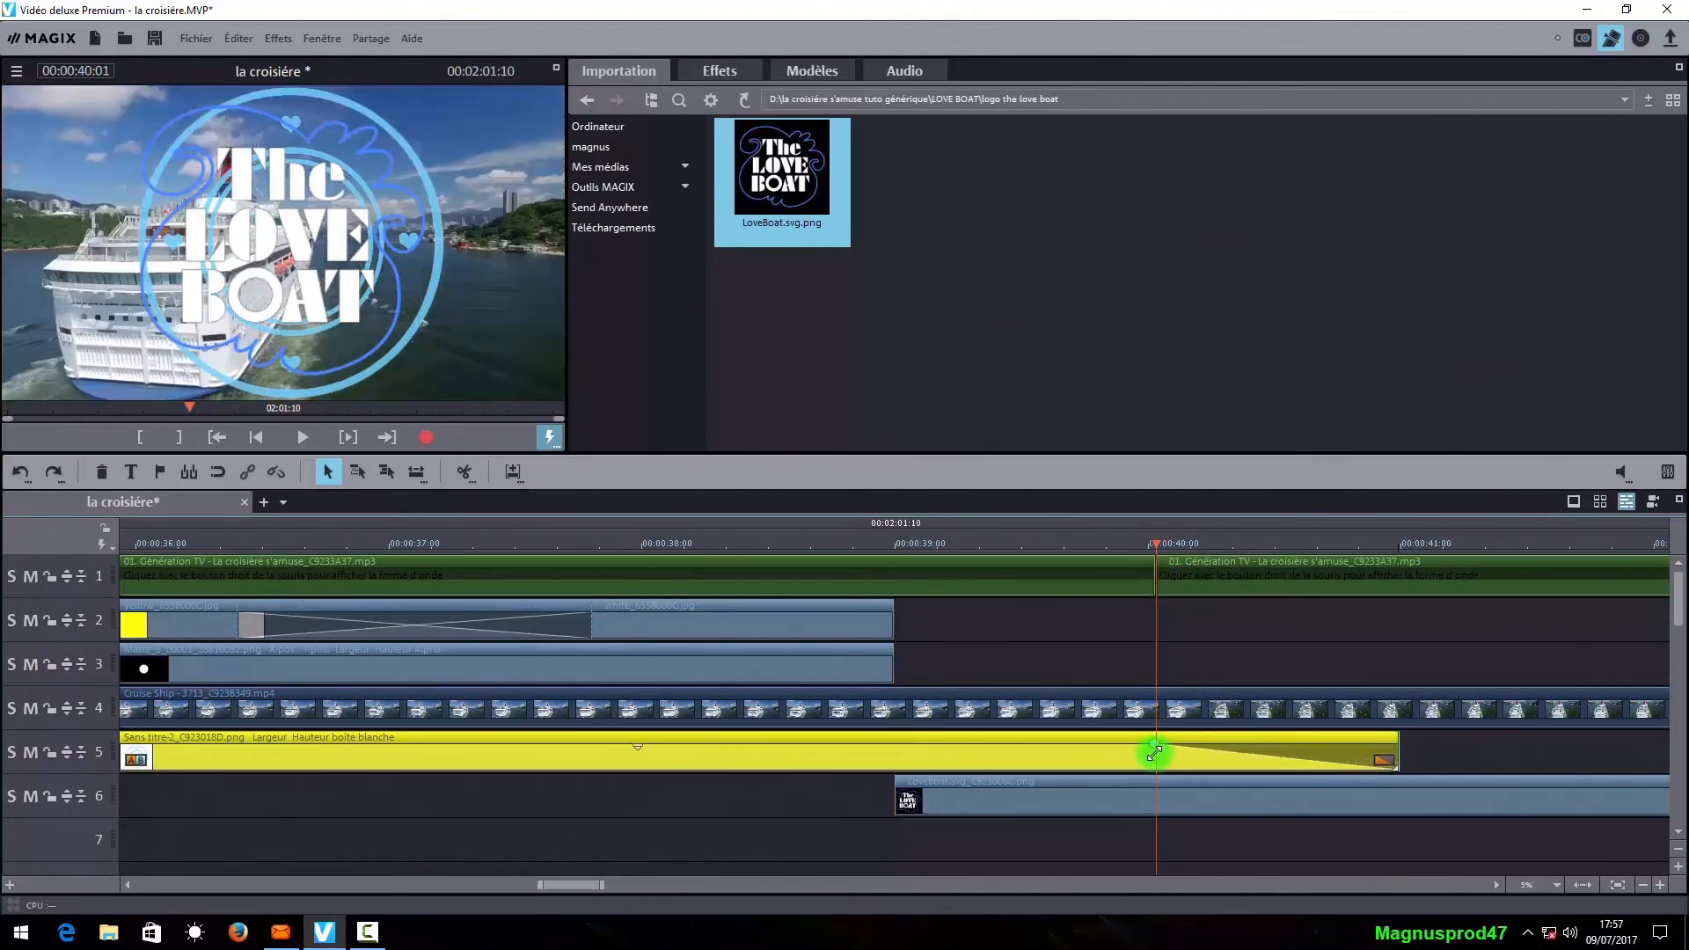
- Add a fade-in to the LoveBoat logo clip on track 6, from its start to 00:00:40:01
{"action": "left_click_drag", "start_coordinate": [899, 783], "coordinate": [1152, 788]}
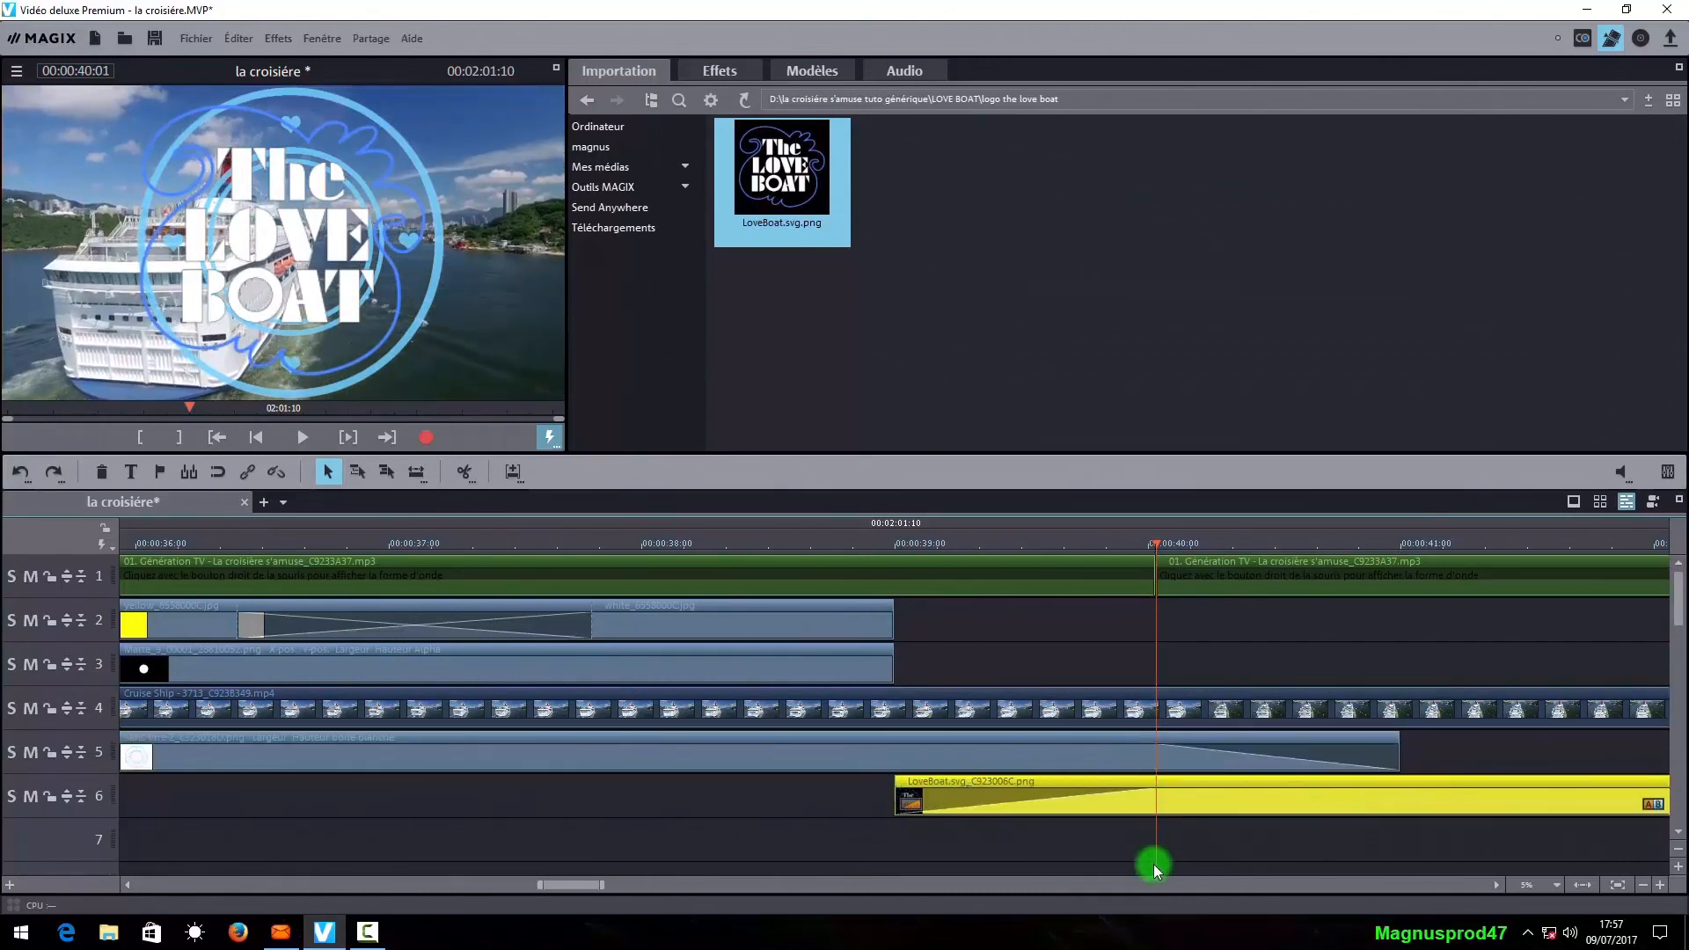
{"action": "left_click", "coordinate": [982, 744]}
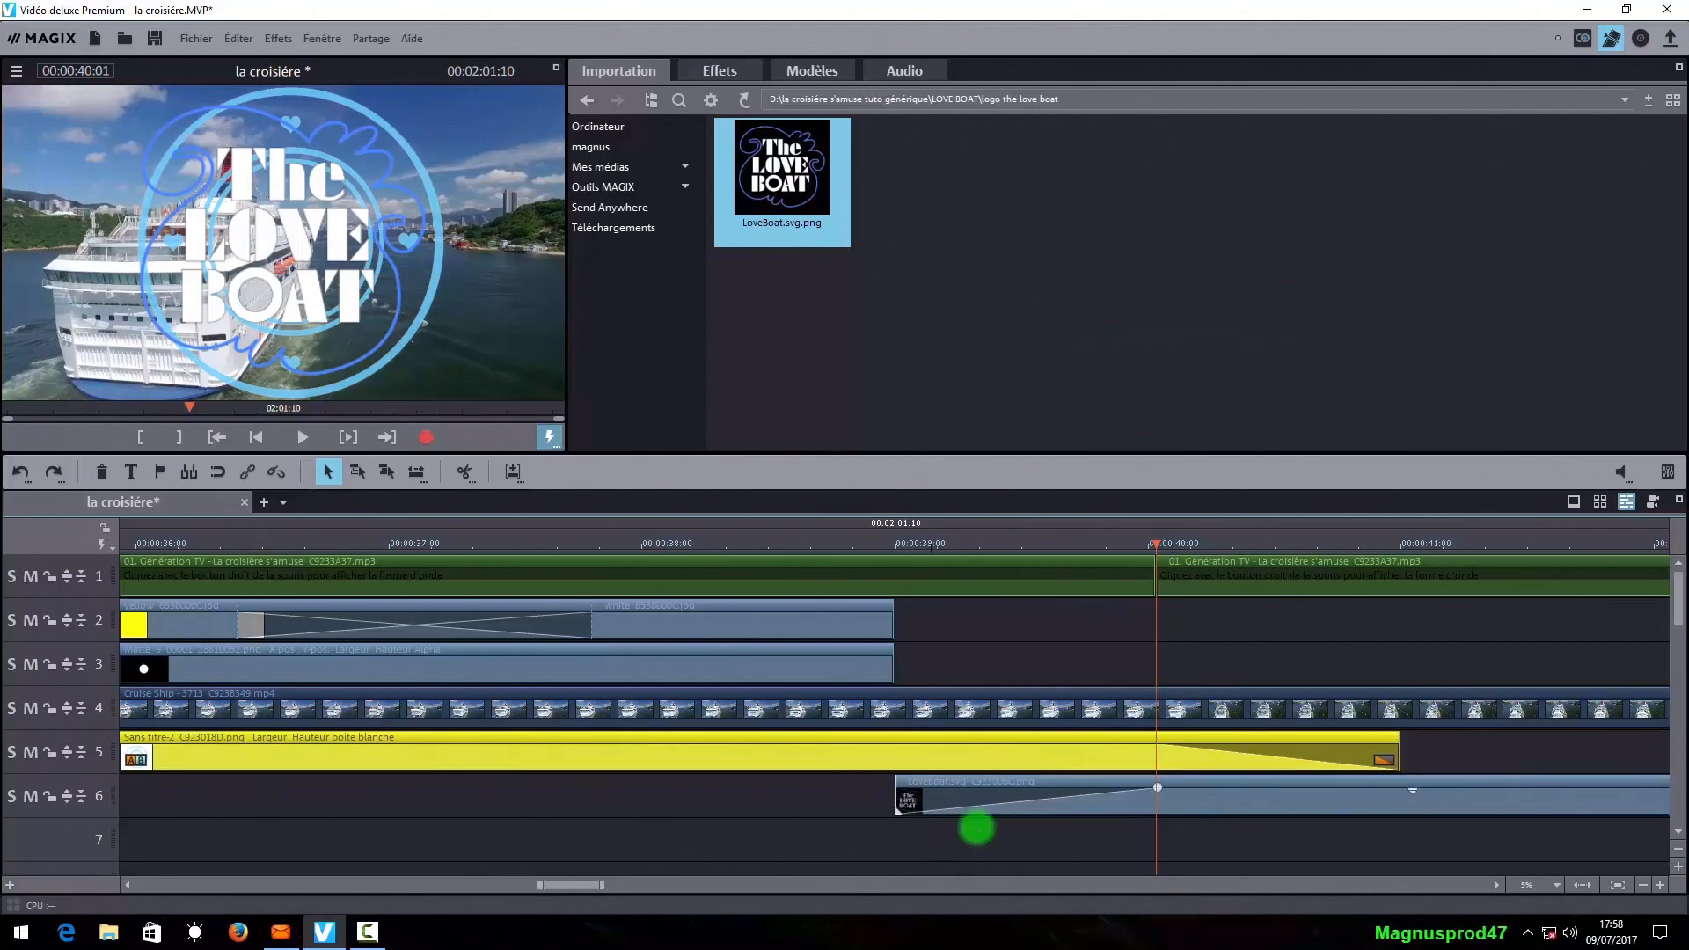
- Select the LoveBoat logo clip on track 6 and open its Position / Taille effect settings
{"action": "left_click", "coordinate": [1644, 884]}
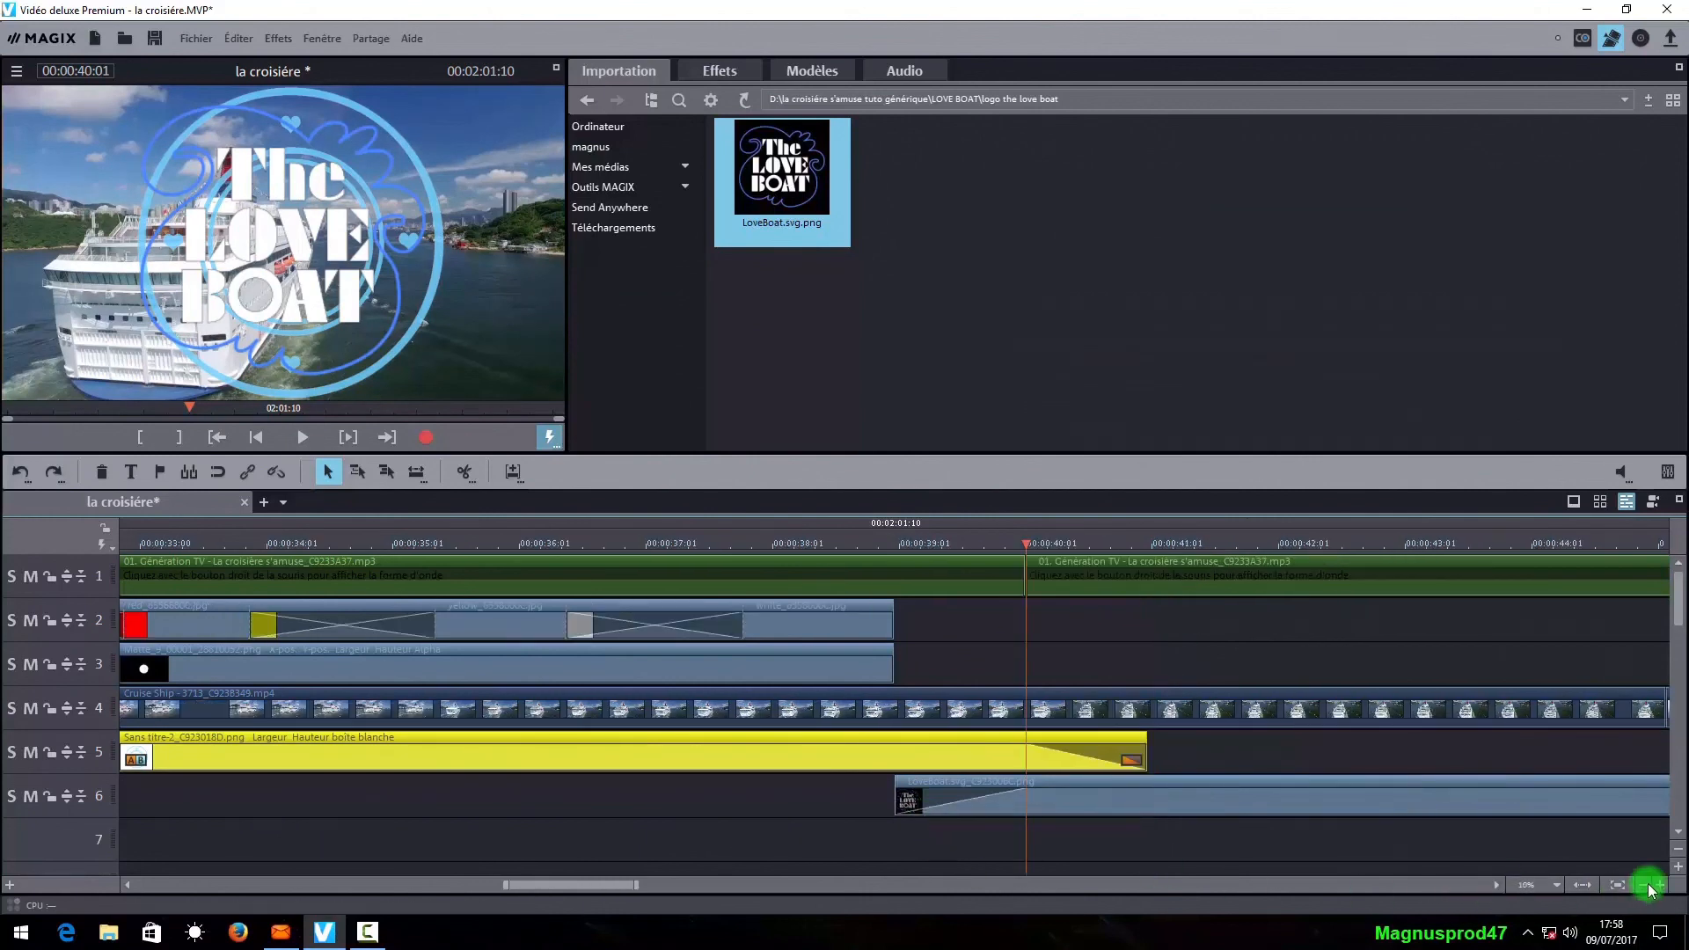
{"action": "left_click", "coordinate": [1643, 884]}
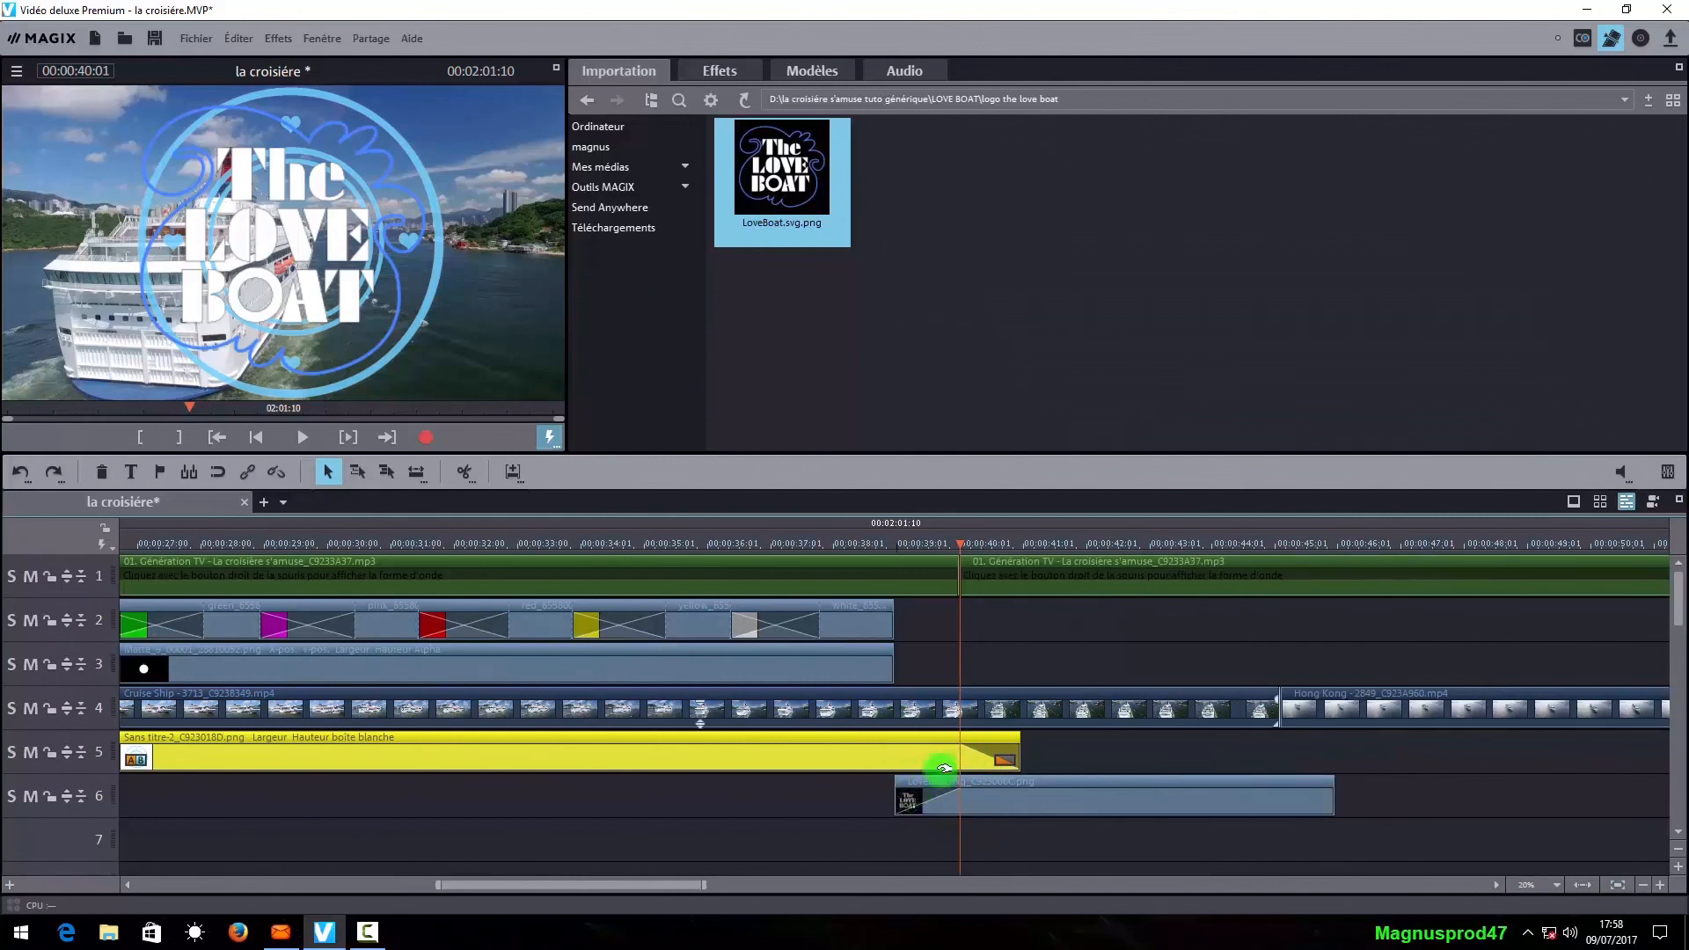
{"action": "left_click", "coordinate": [941, 799]}
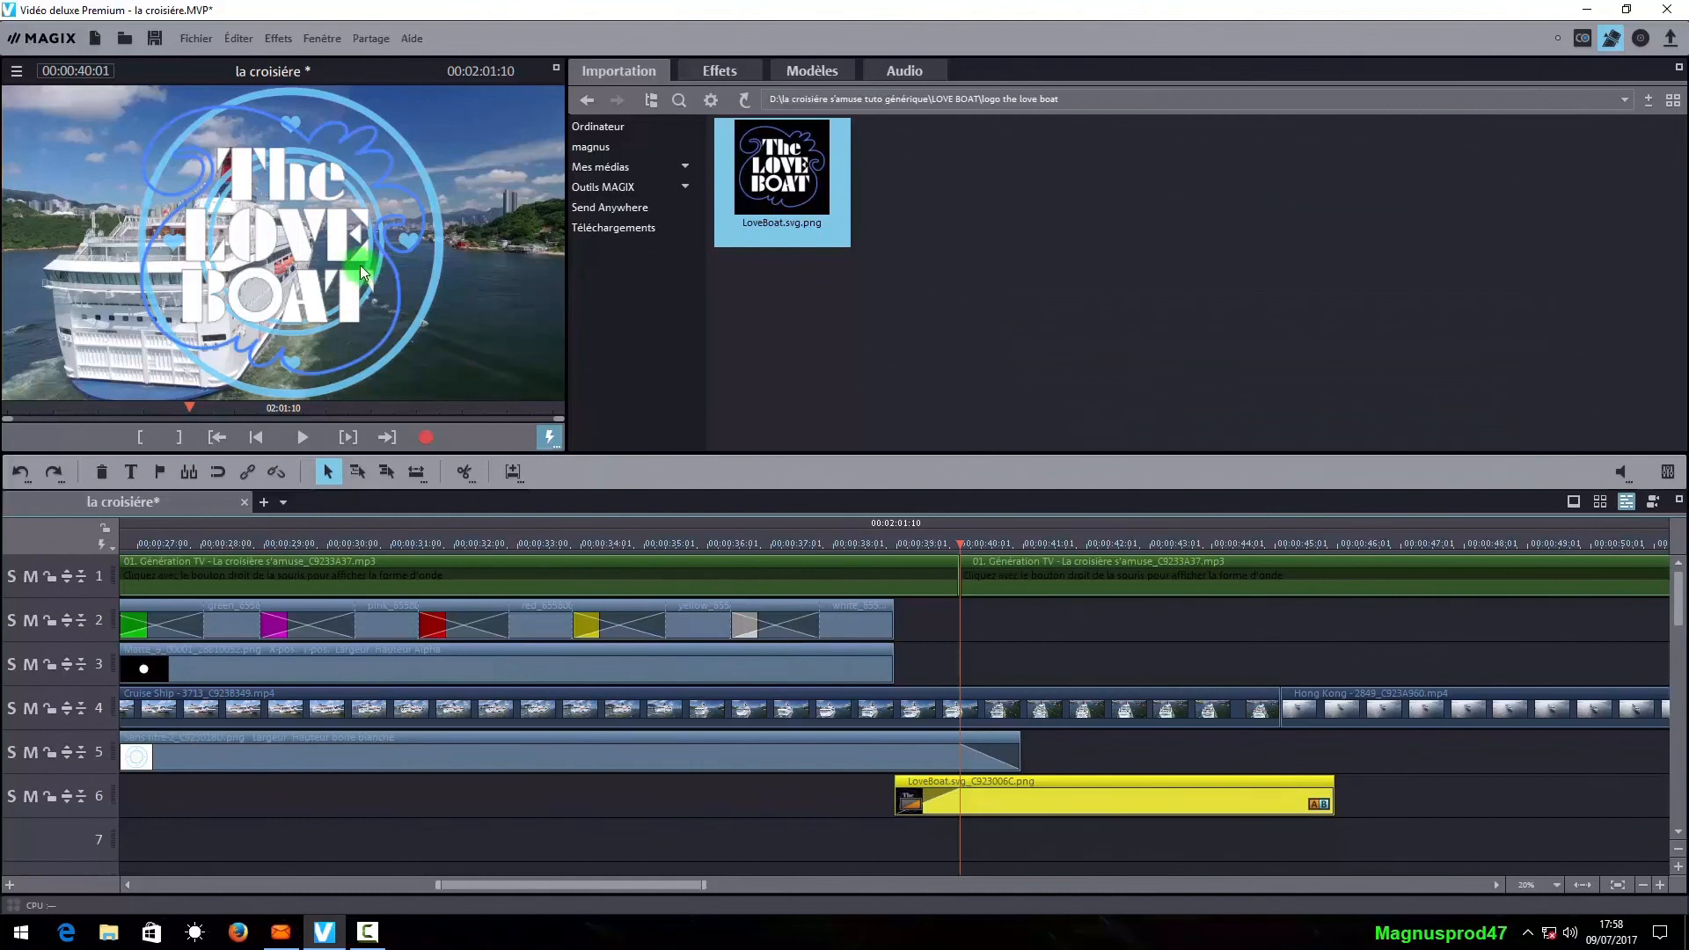
{"action": "mouse_move", "coordinate": [763, 176]}
{"action": "left_click", "coordinate": [817, 70]}
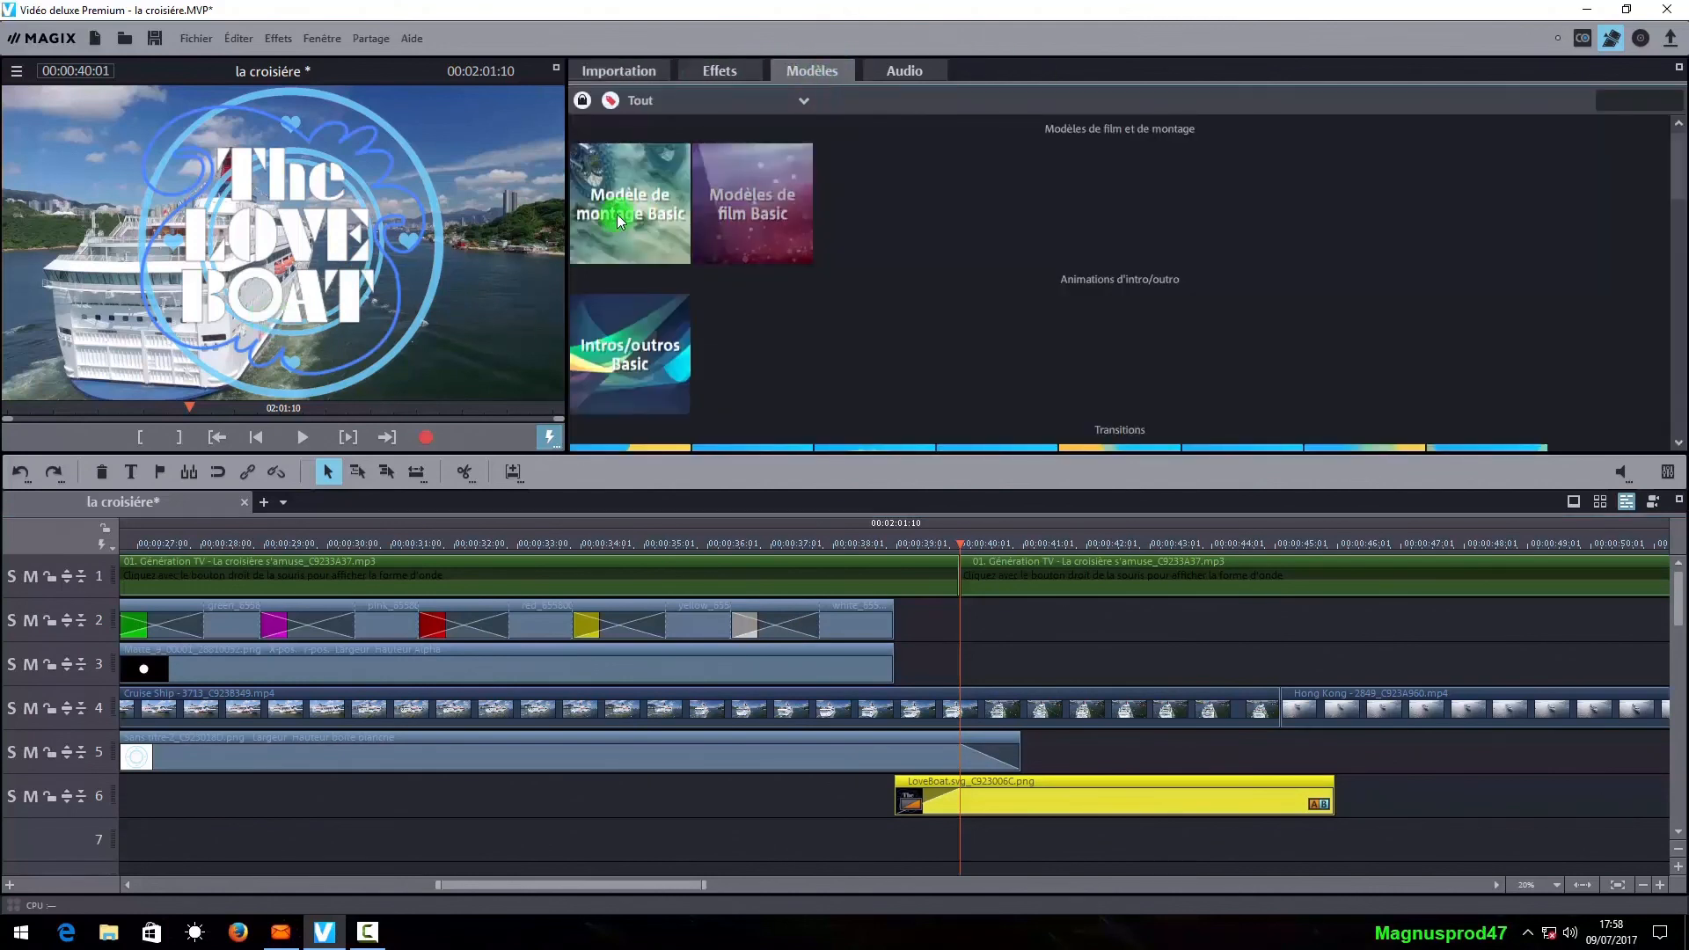
{"action": "left_click", "coordinate": [720, 70]}
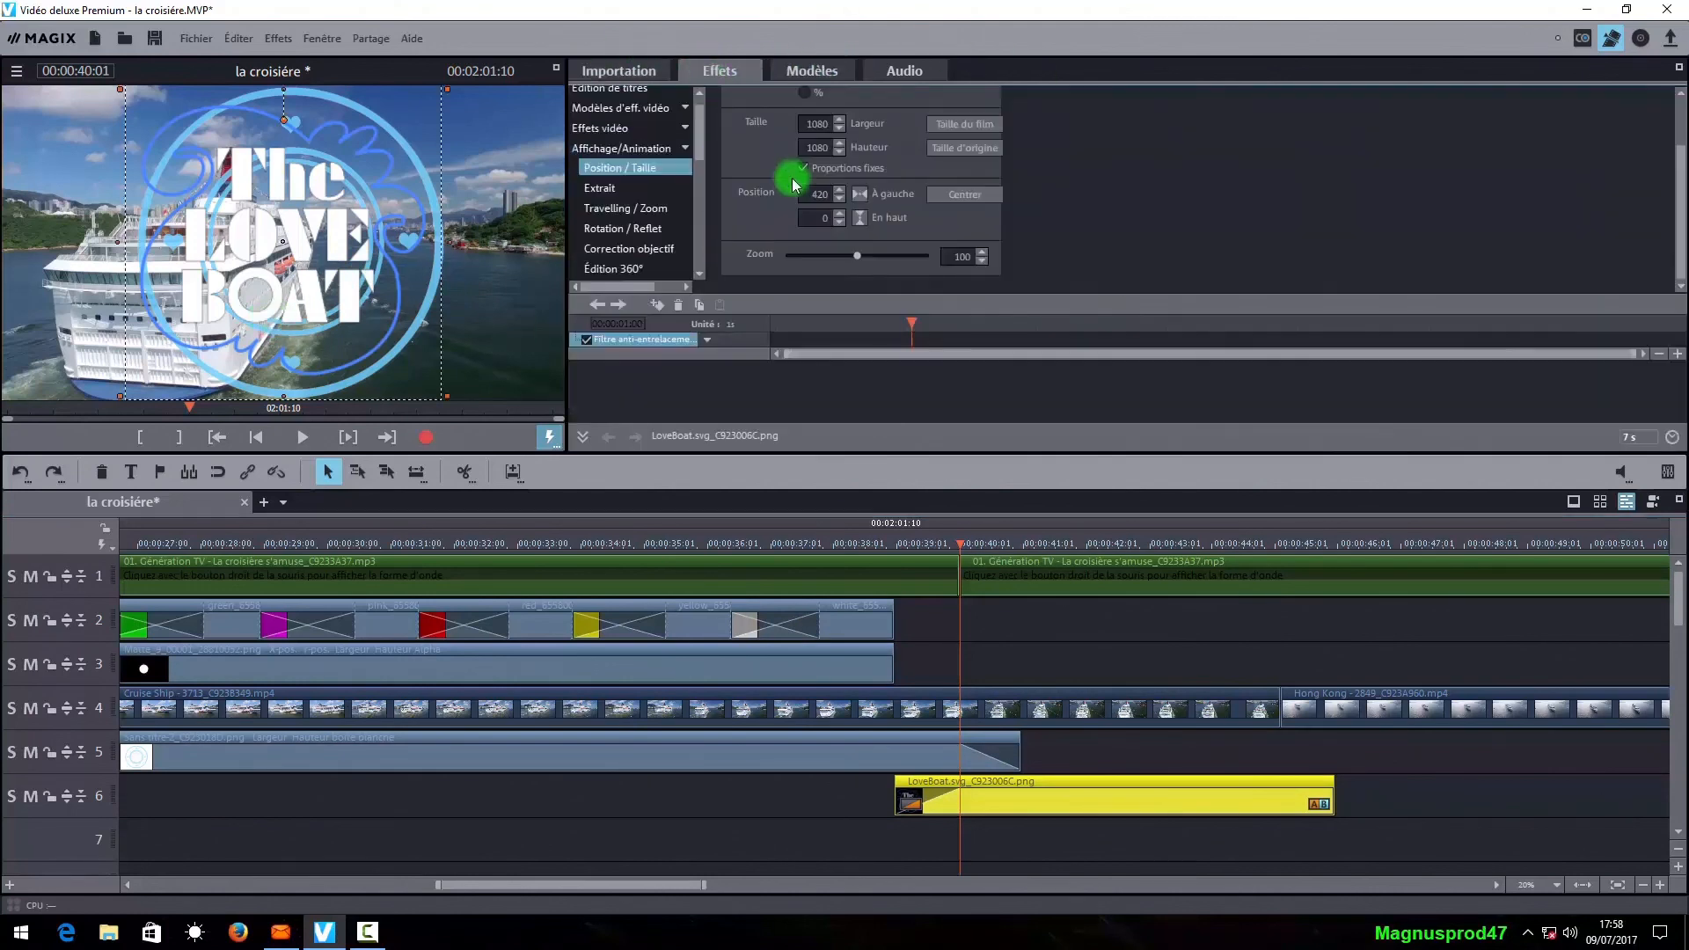
{"action": "left_click", "coordinate": [628, 148]}
{"action": "left_click", "coordinate": [630, 149]}
{"action": "left_click", "coordinate": [633, 167]}
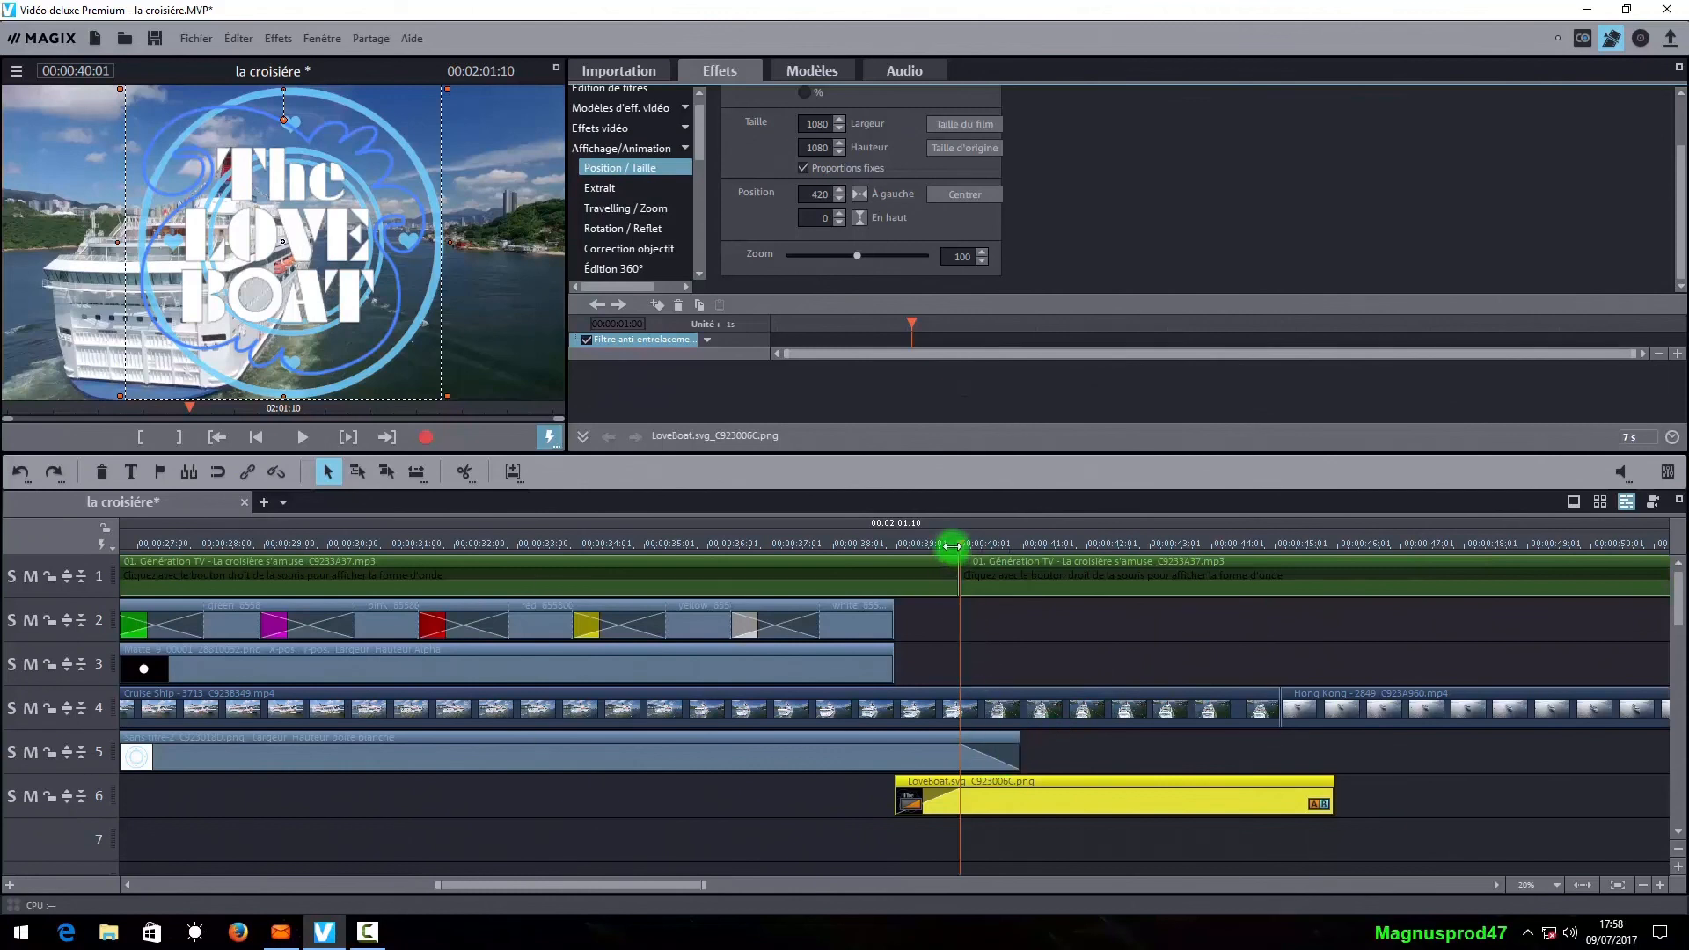
- Add a size/position keyframe at the logo clip's start, at 00:00:39:00
{"action": "left_click", "coordinate": [897, 544]}
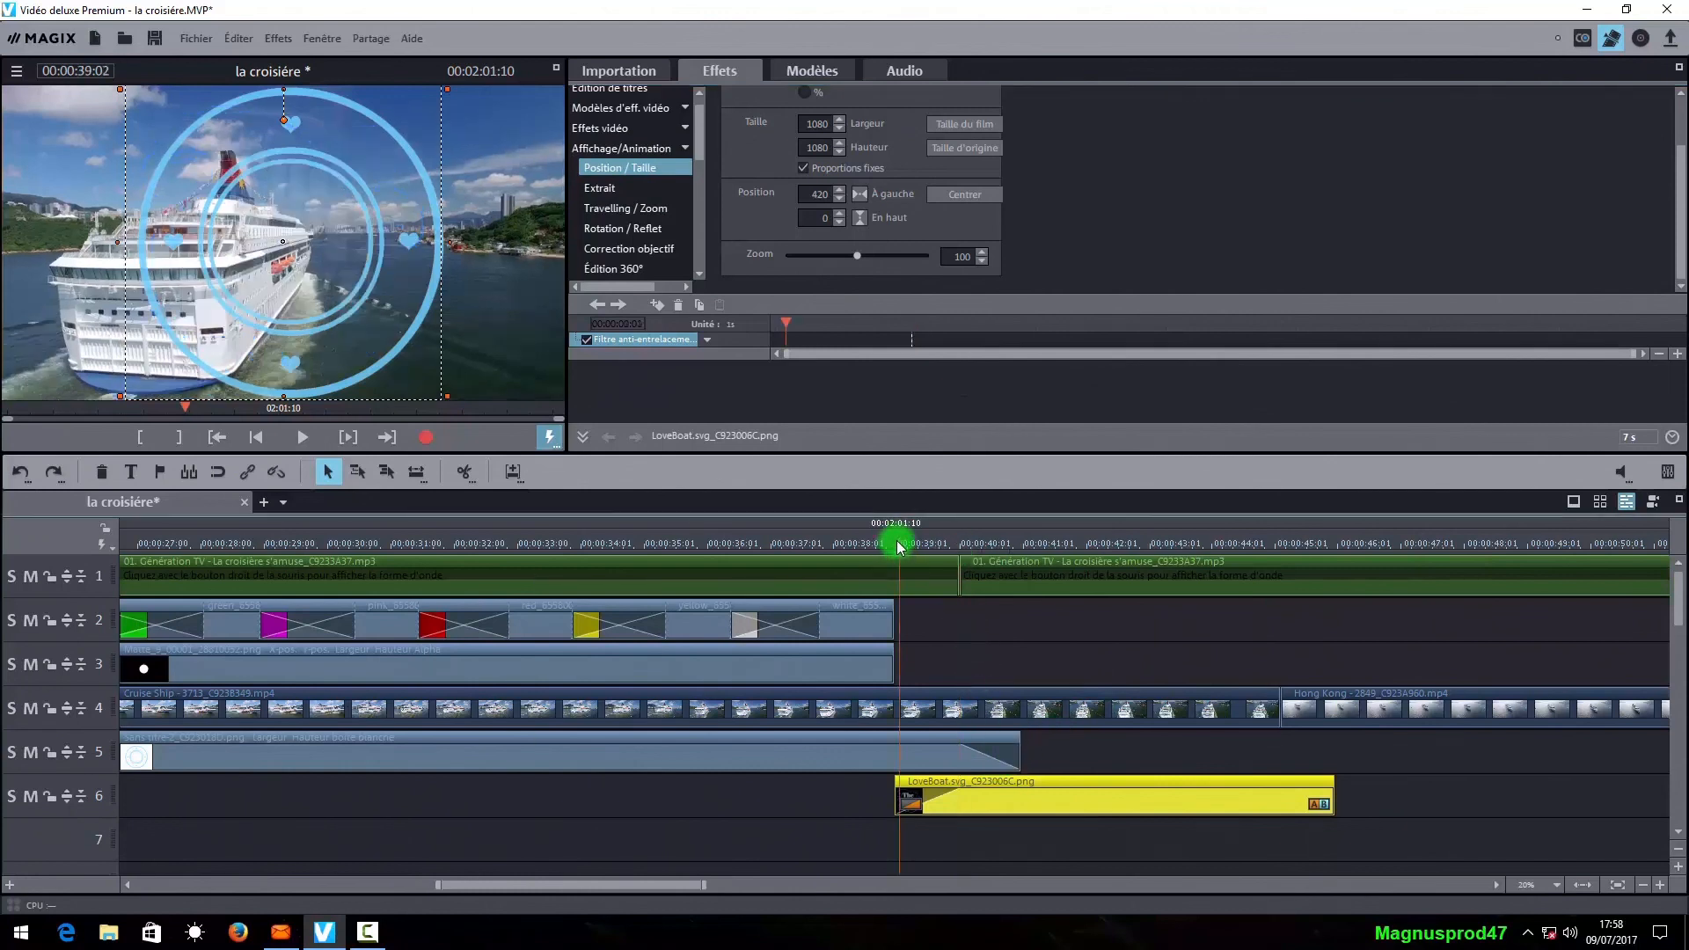
{"action": "left_click", "coordinate": [894, 540]}
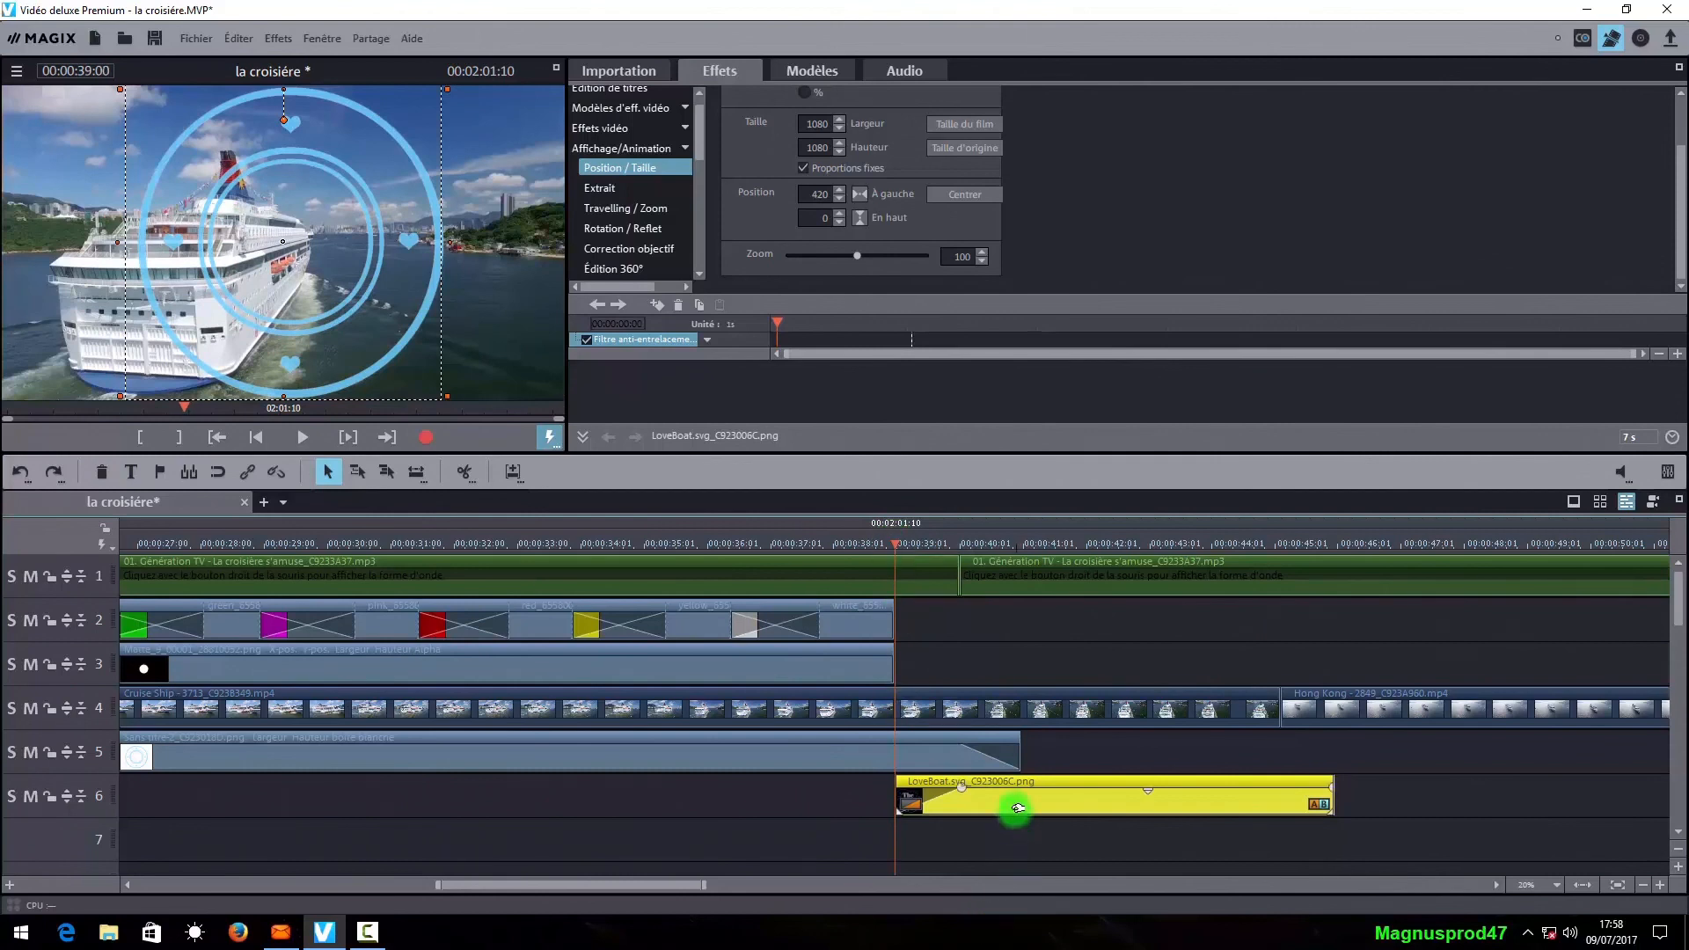
{"action": "left_click", "coordinate": [656, 306]}
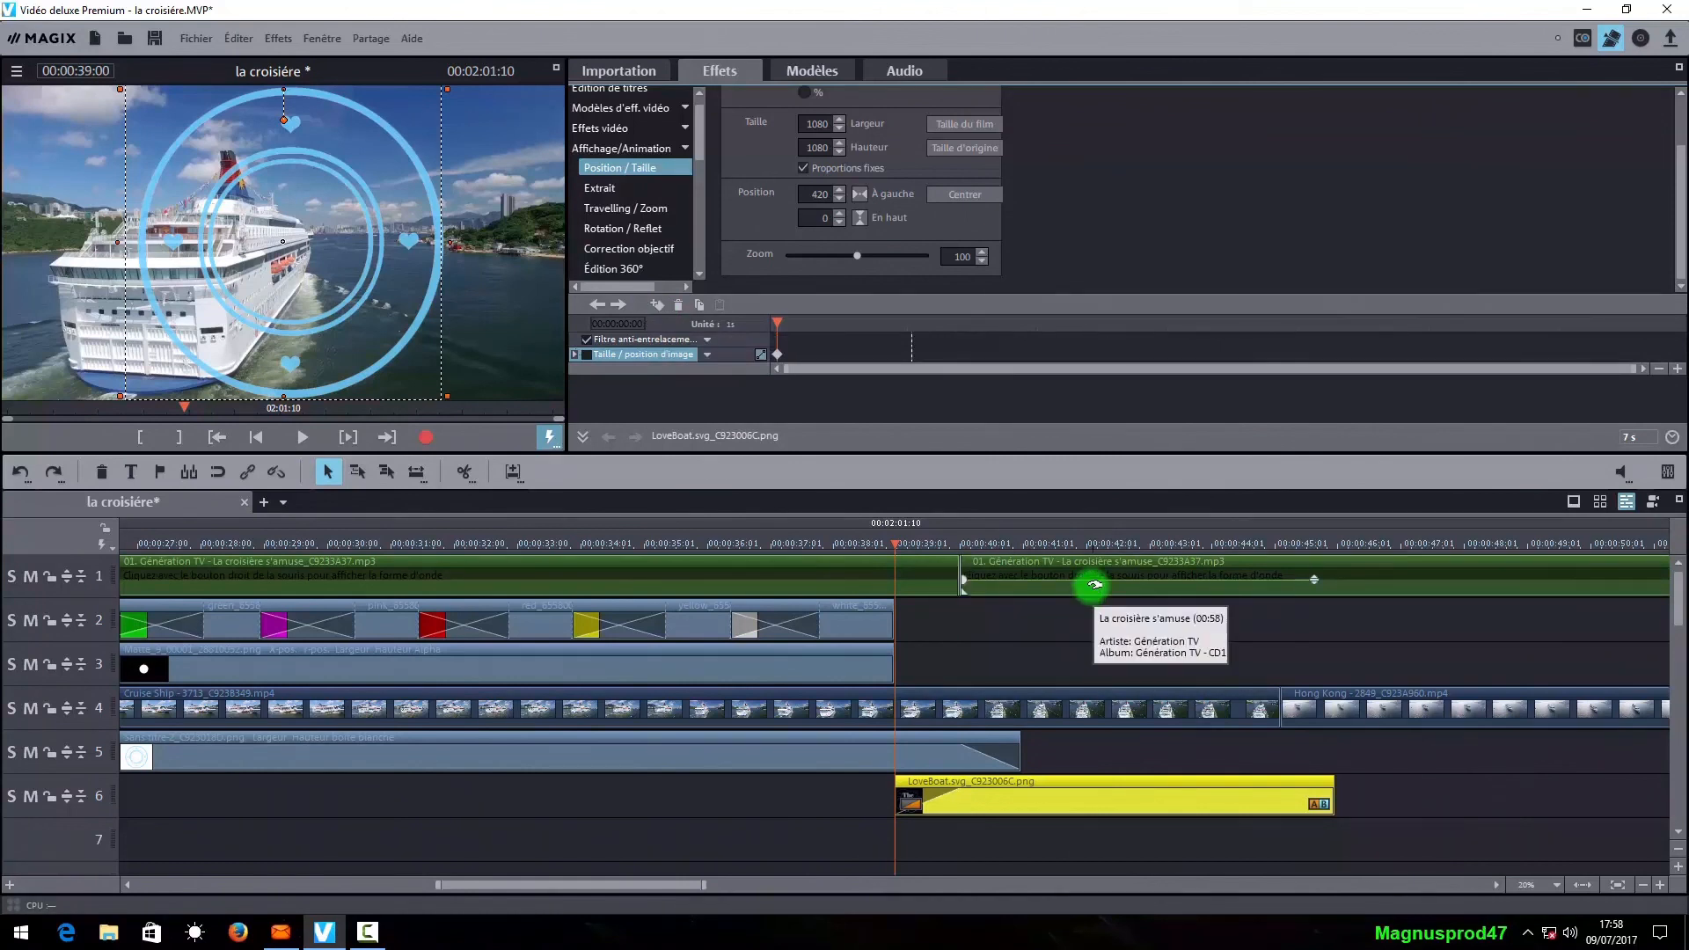
{"action": "left_click_drag", "start_coordinate": [952, 257], "coordinate": [973, 258]}
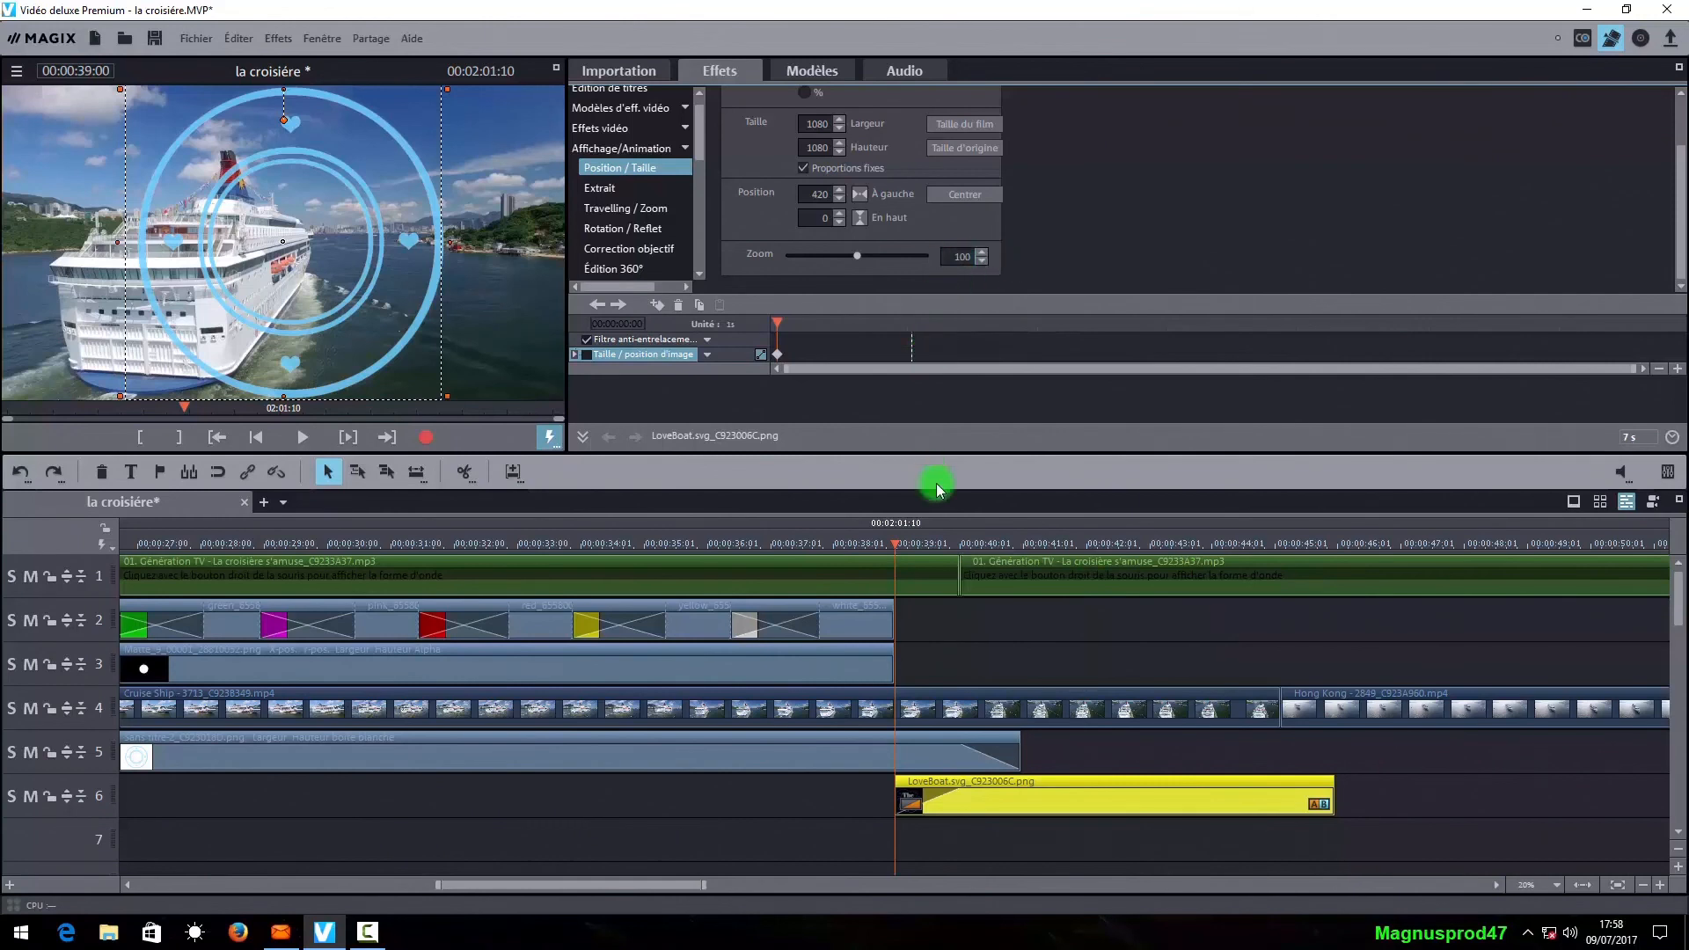
- Remove the fade-in from the start of the LoveBoat logo clip
{"action": "left_click", "coordinate": [899, 545]}
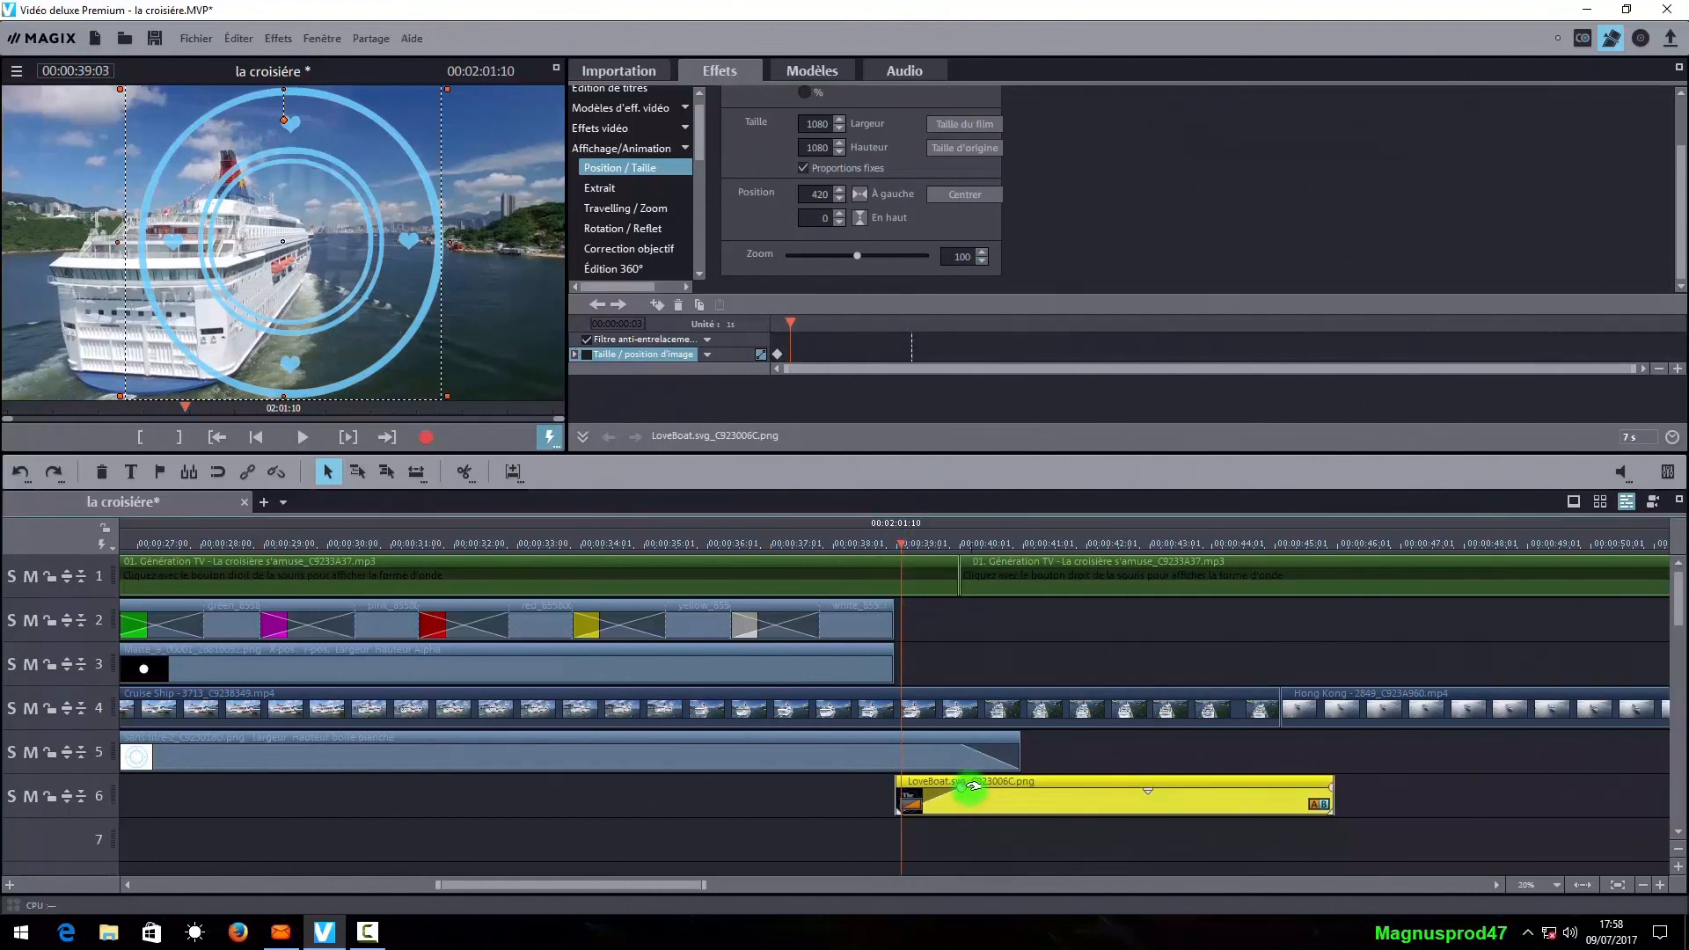
{"action": "left_click_drag", "start_coordinate": [961, 790], "coordinate": [908, 796]}
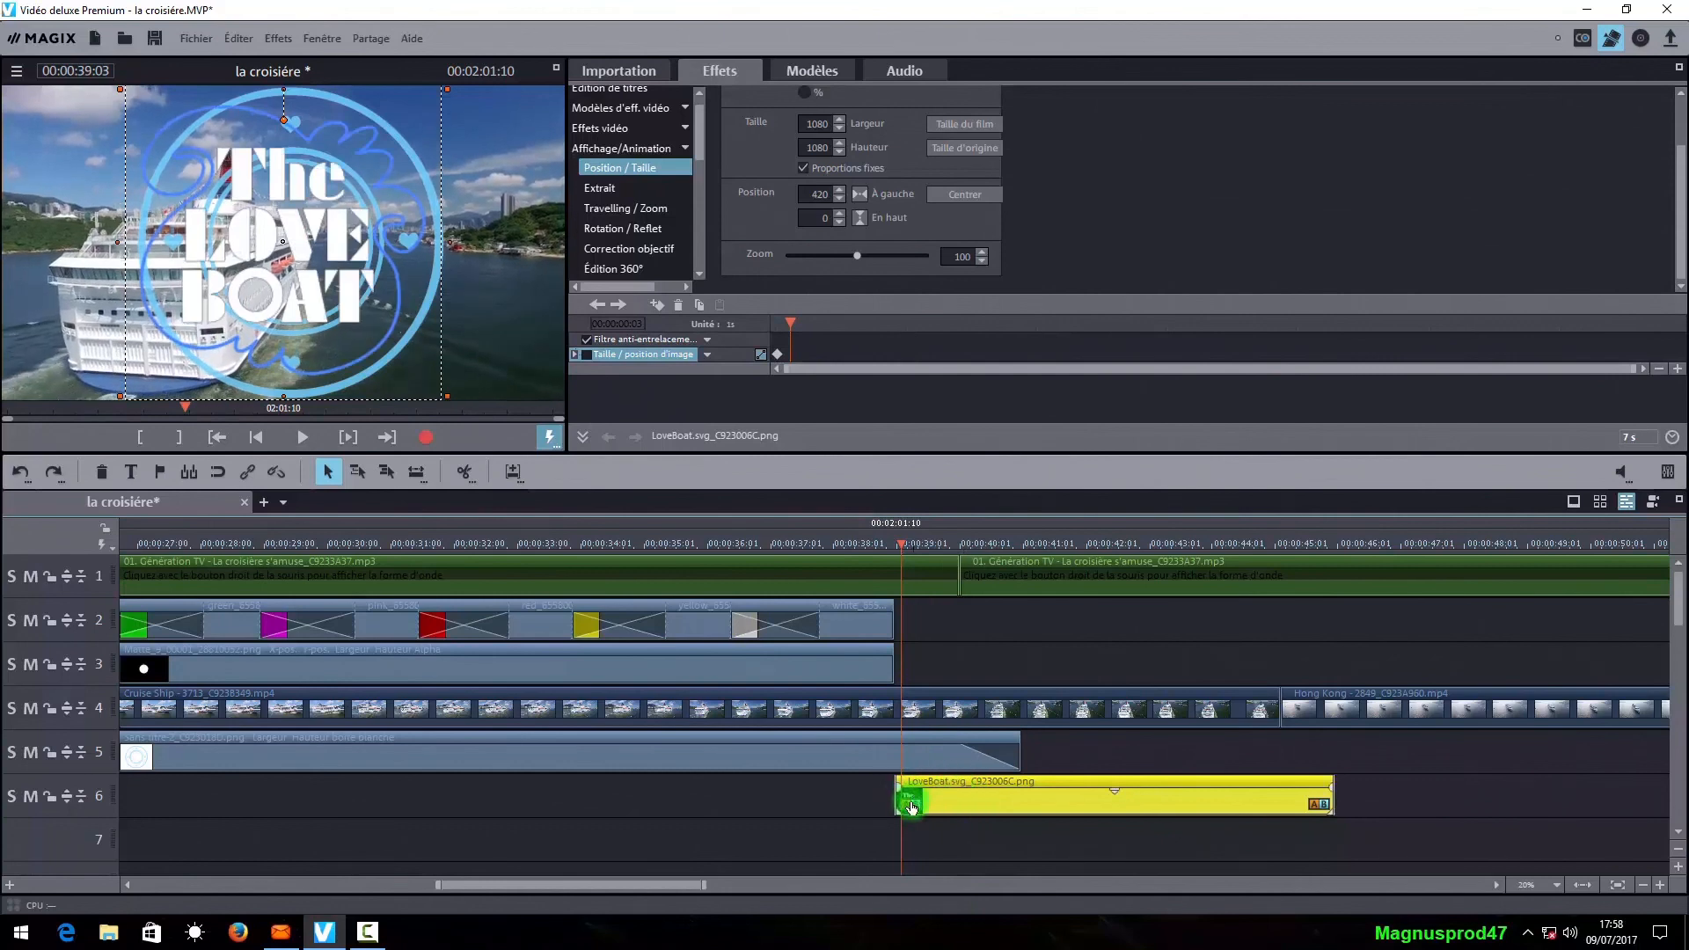
- At the 00:00:39:00 keyframe, set the logo's zoom to 800 and move it to about -2580, -5199 so the O surrounds the circles
{"action": "left_click_drag", "start_coordinate": [899, 542], "coordinate": [896, 543]}
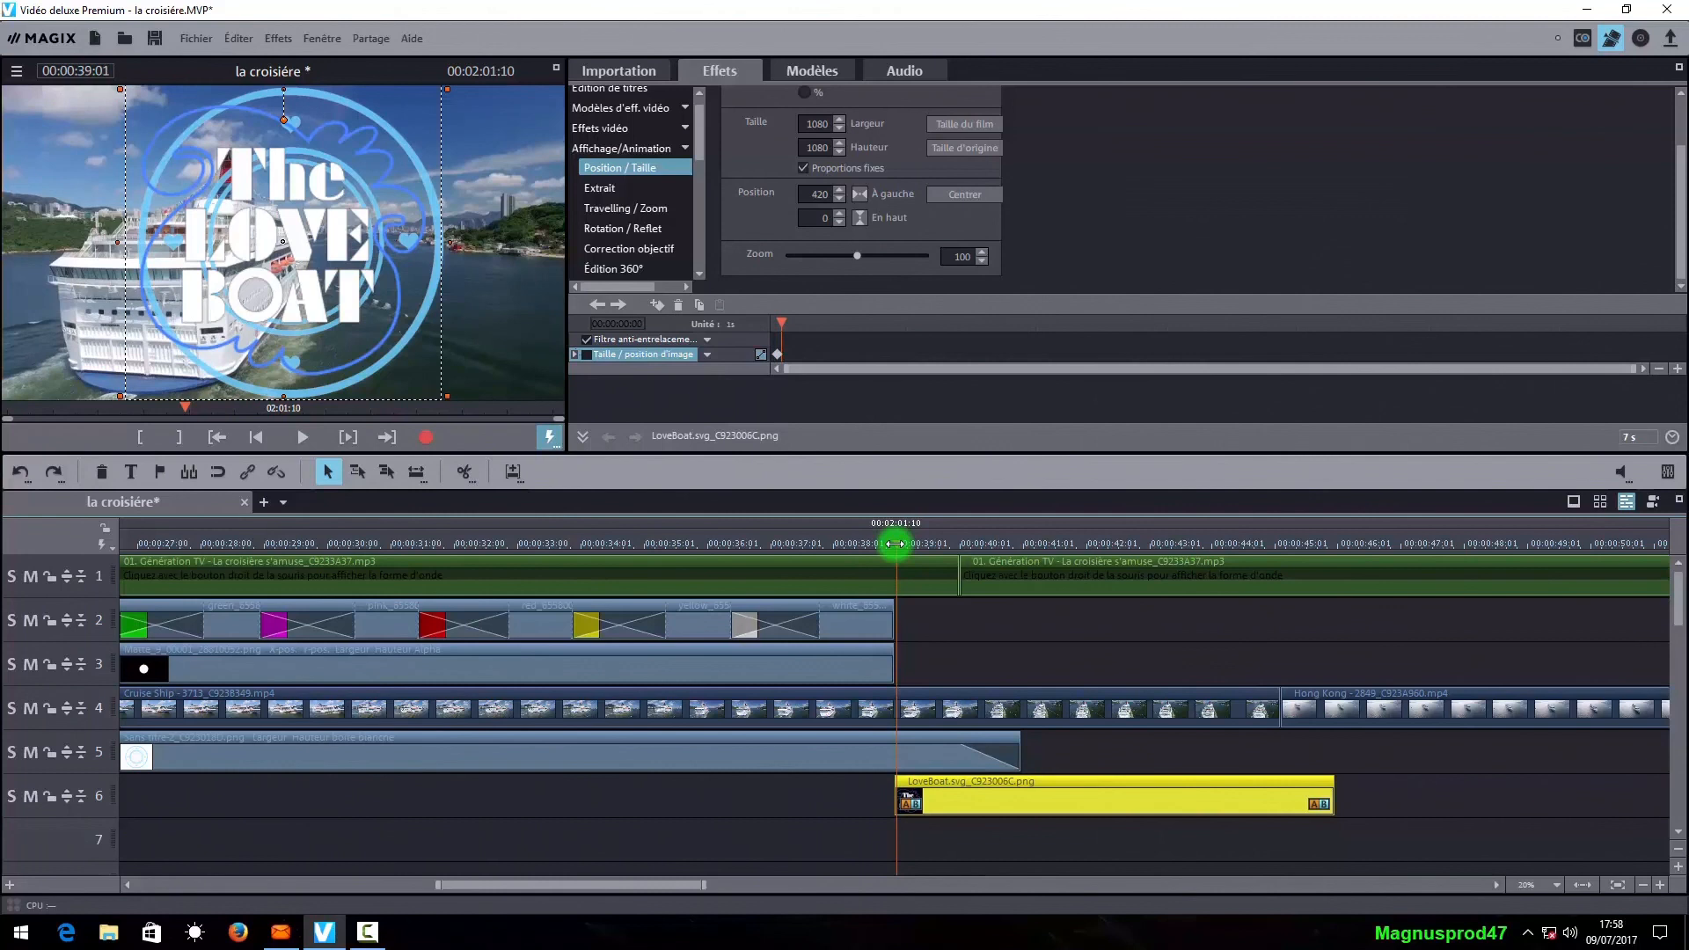
{"action": "left_click", "coordinate": [777, 355]}
{"action": "left_click", "coordinate": [946, 262]}
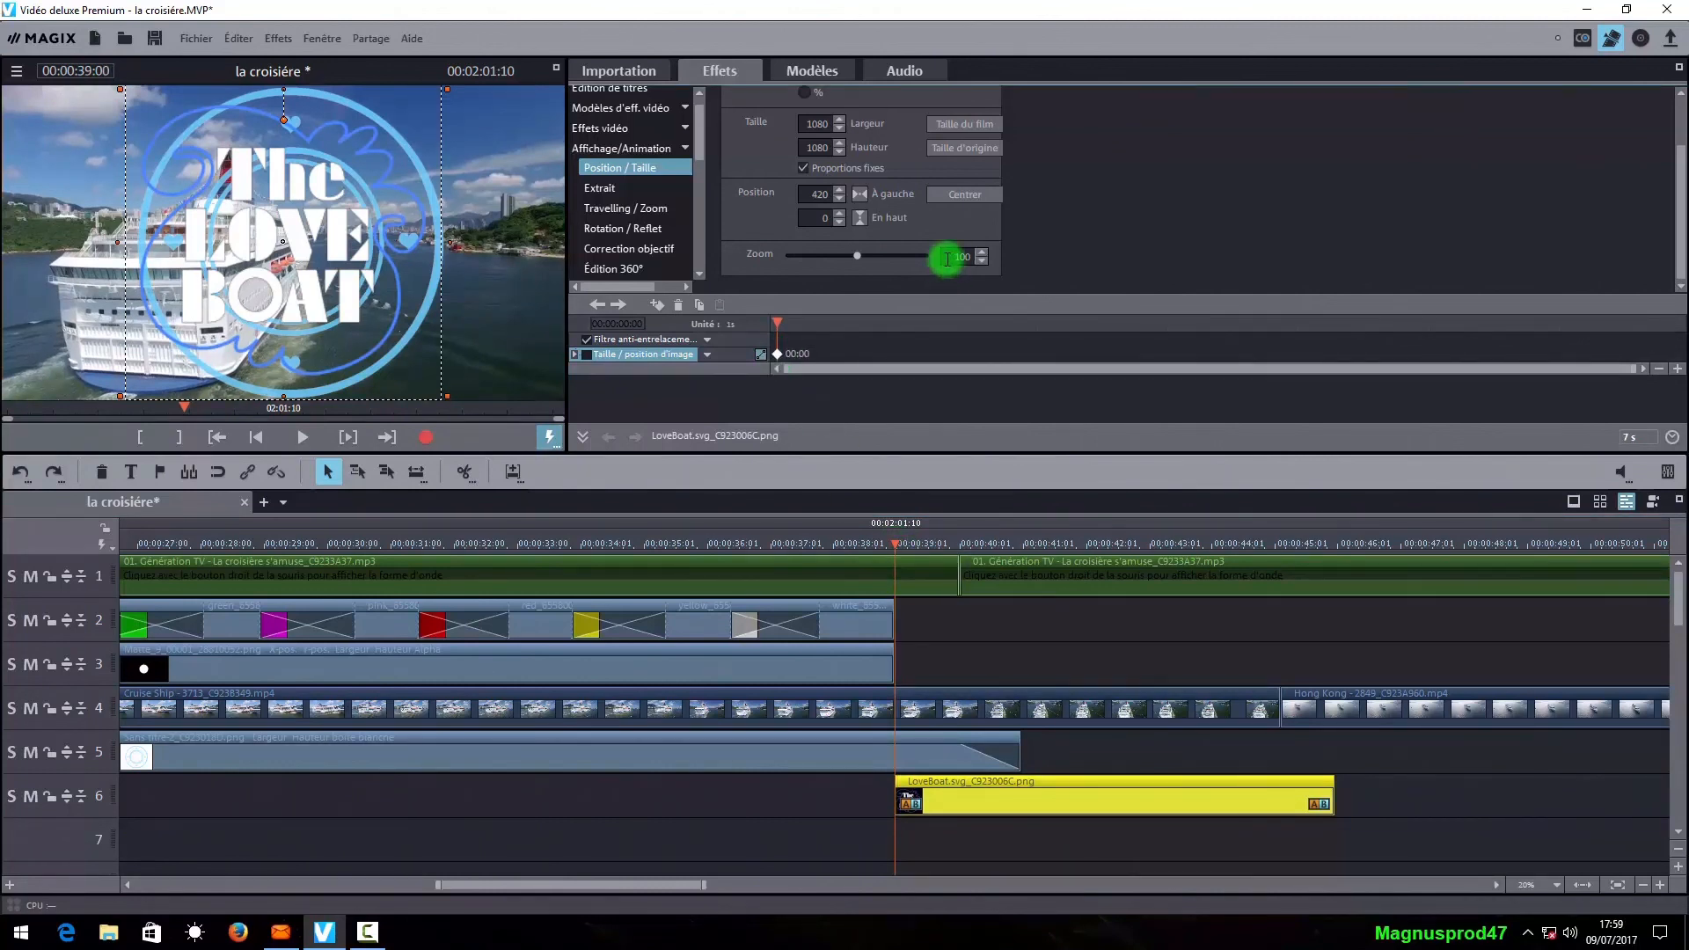
{"action": "left_click", "coordinate": [980, 262]}
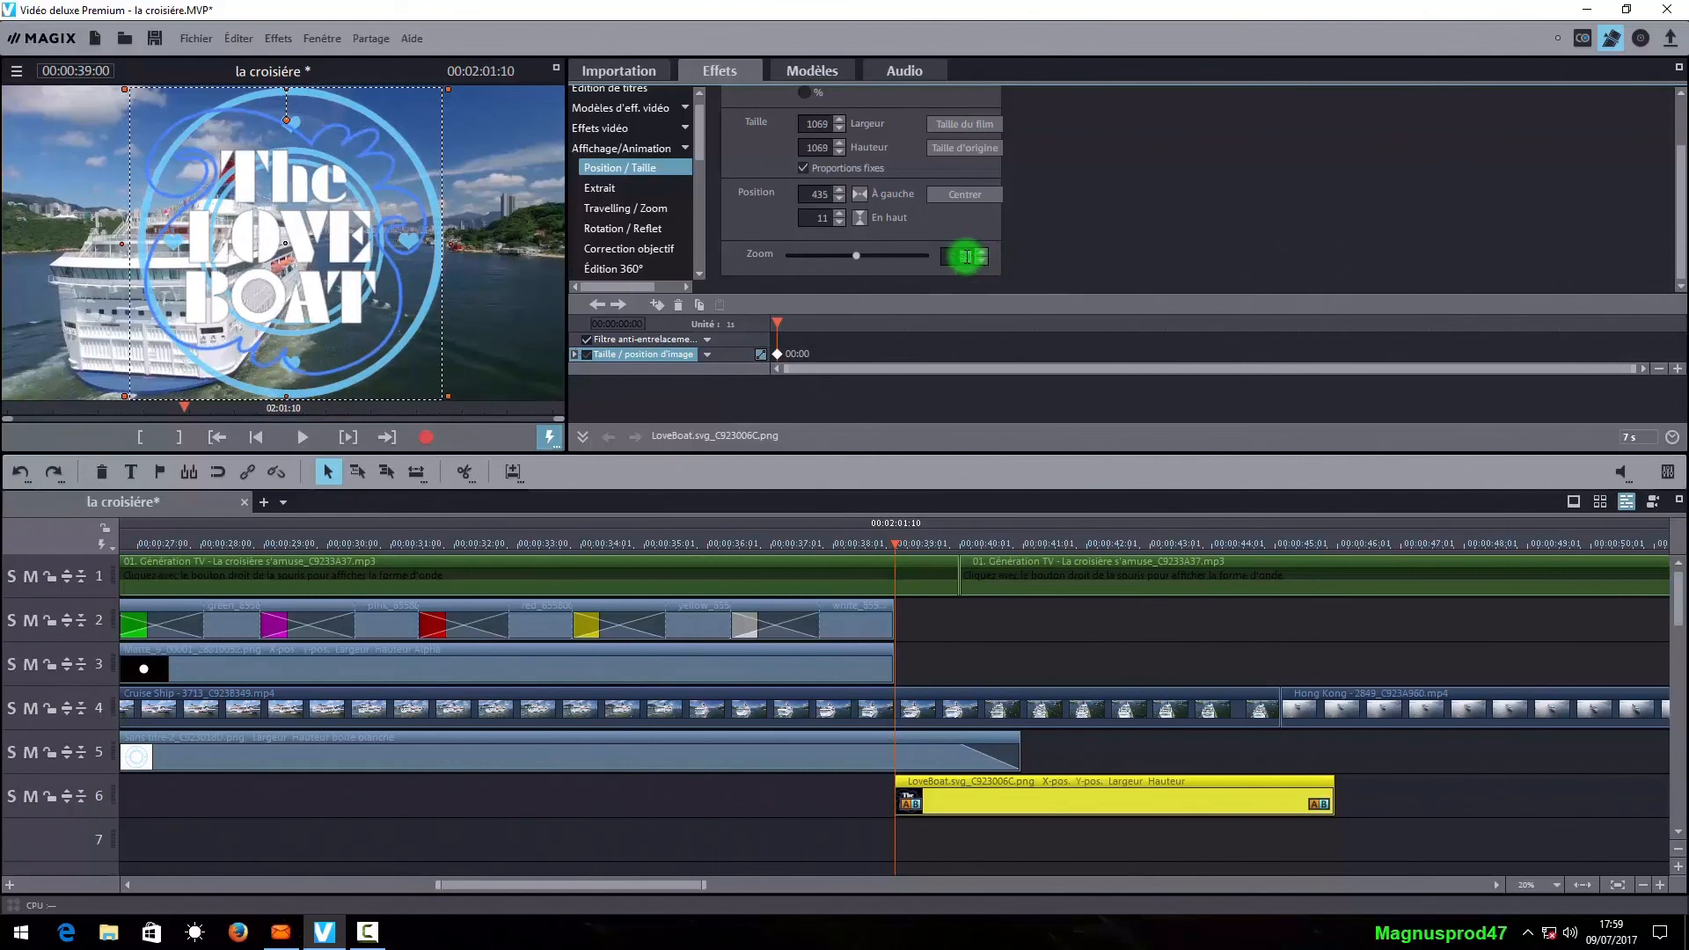
{"action": "type", "text": "800"}
{"action": "key", "text": "Return"}
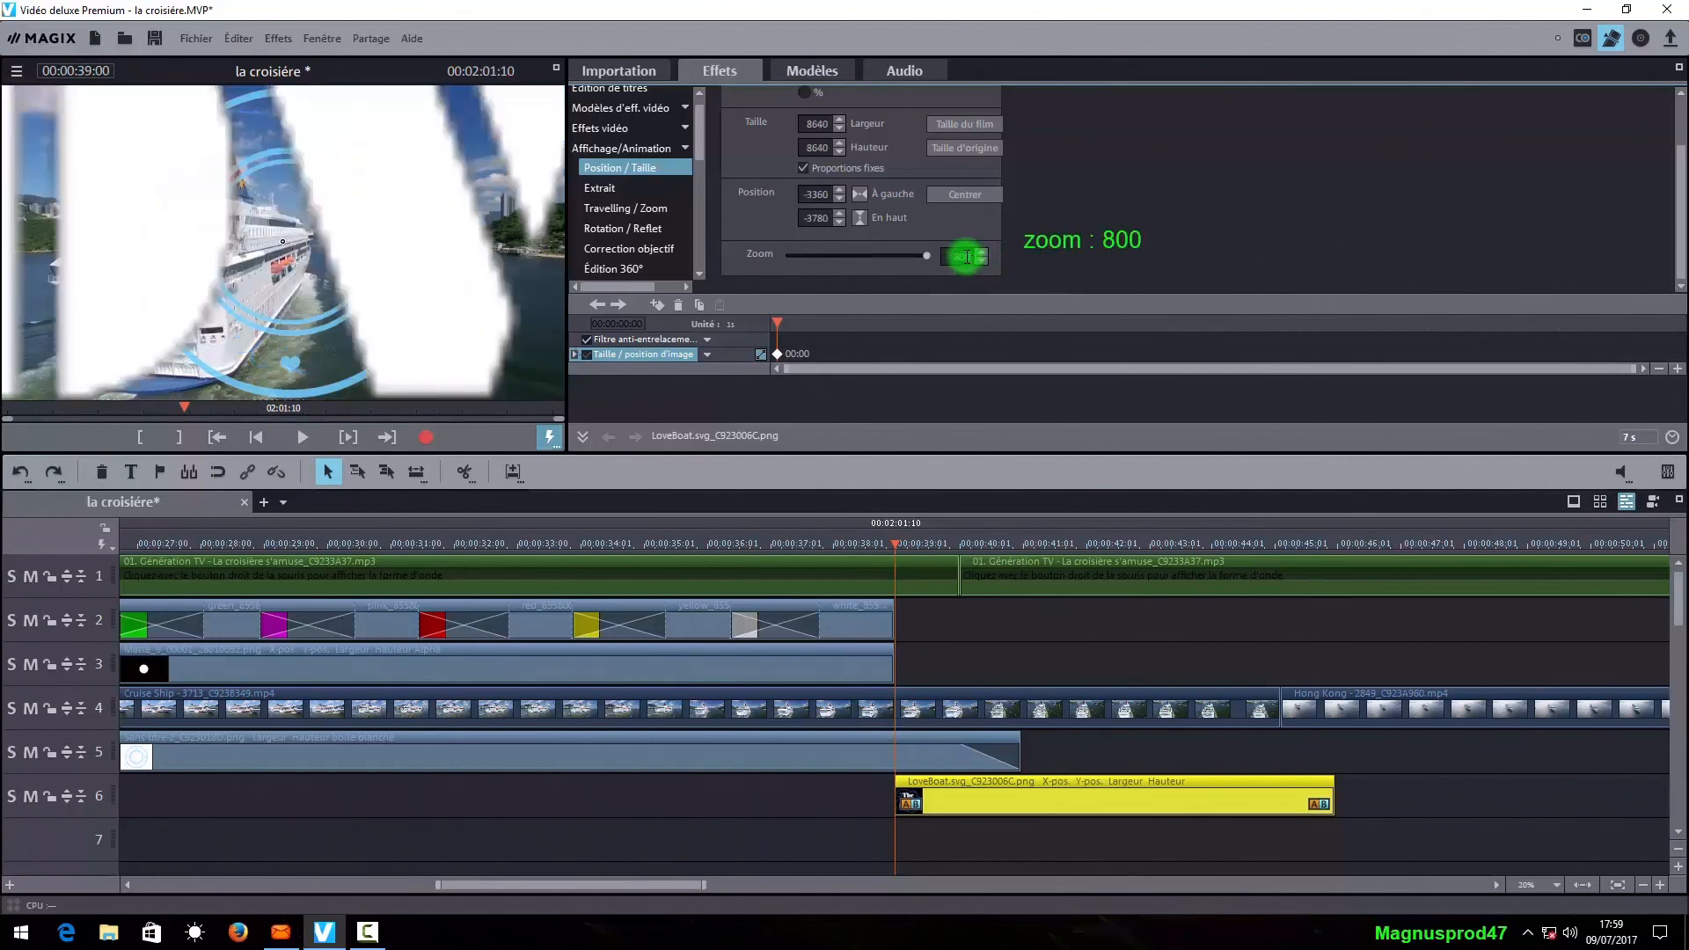
{"action": "left_click_drag", "start_coordinate": [242, 243], "coordinate": [318, 183]}
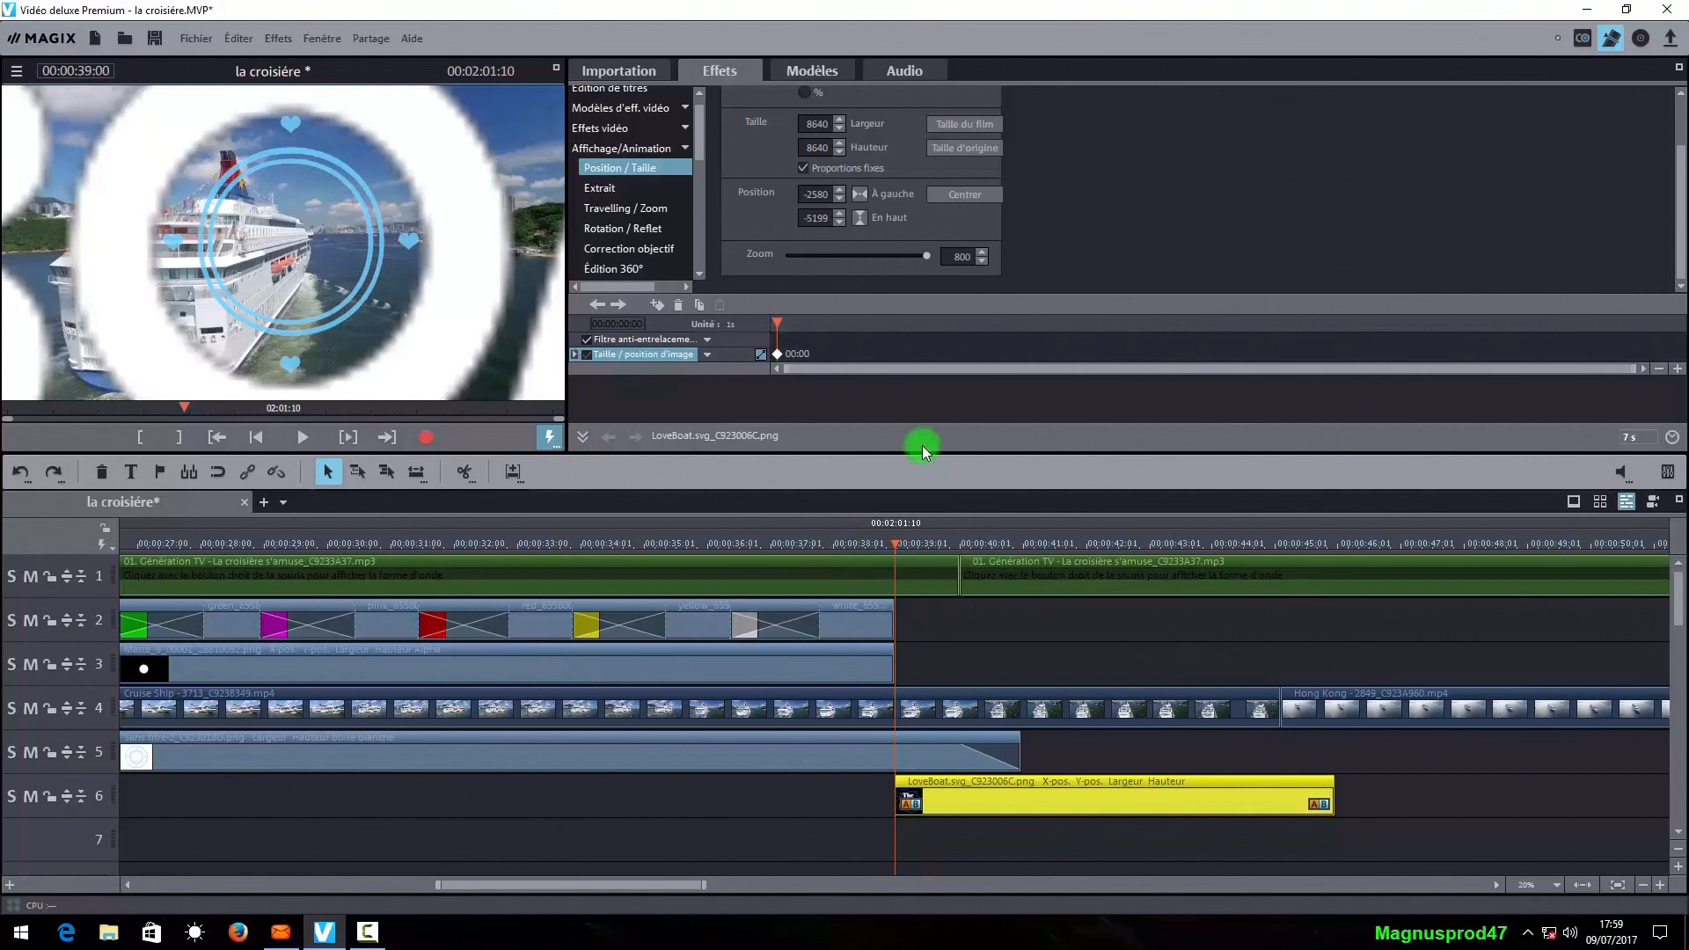
{"action": "left_click", "coordinate": [776, 356]}
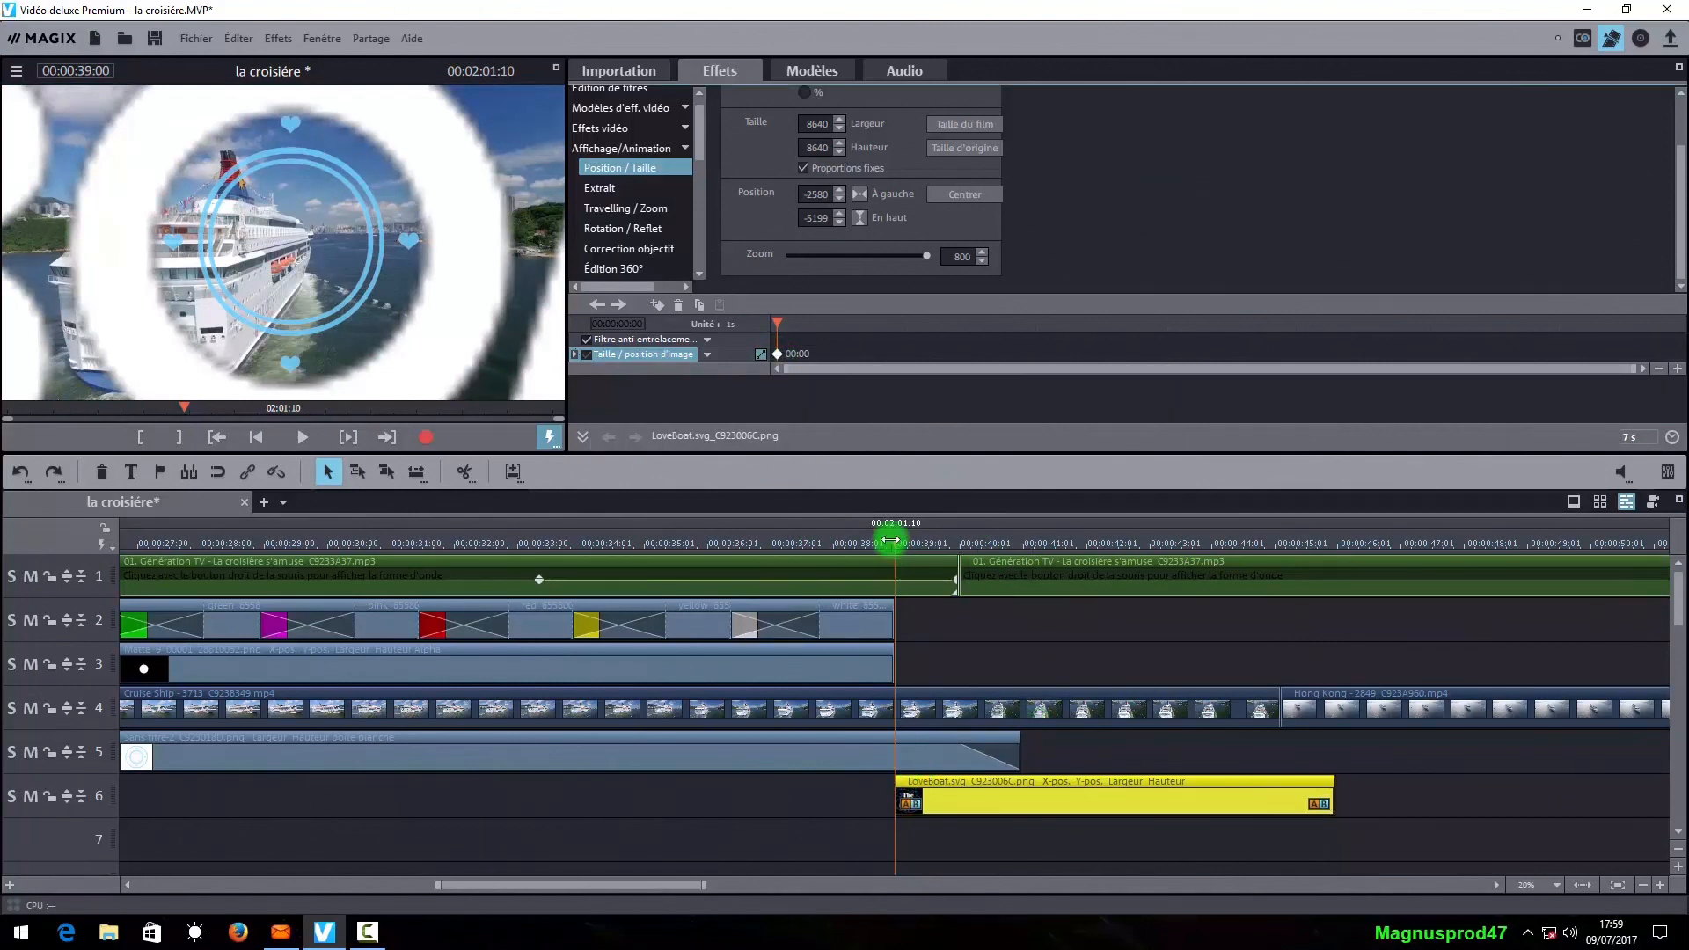
- At the logo clip's end, at 00:00:45:28, set the zoom to 100 and centre the logo horizontally and vertically
{"action": "left_click_drag", "start_coordinate": [891, 539], "coordinate": [1330, 567]}
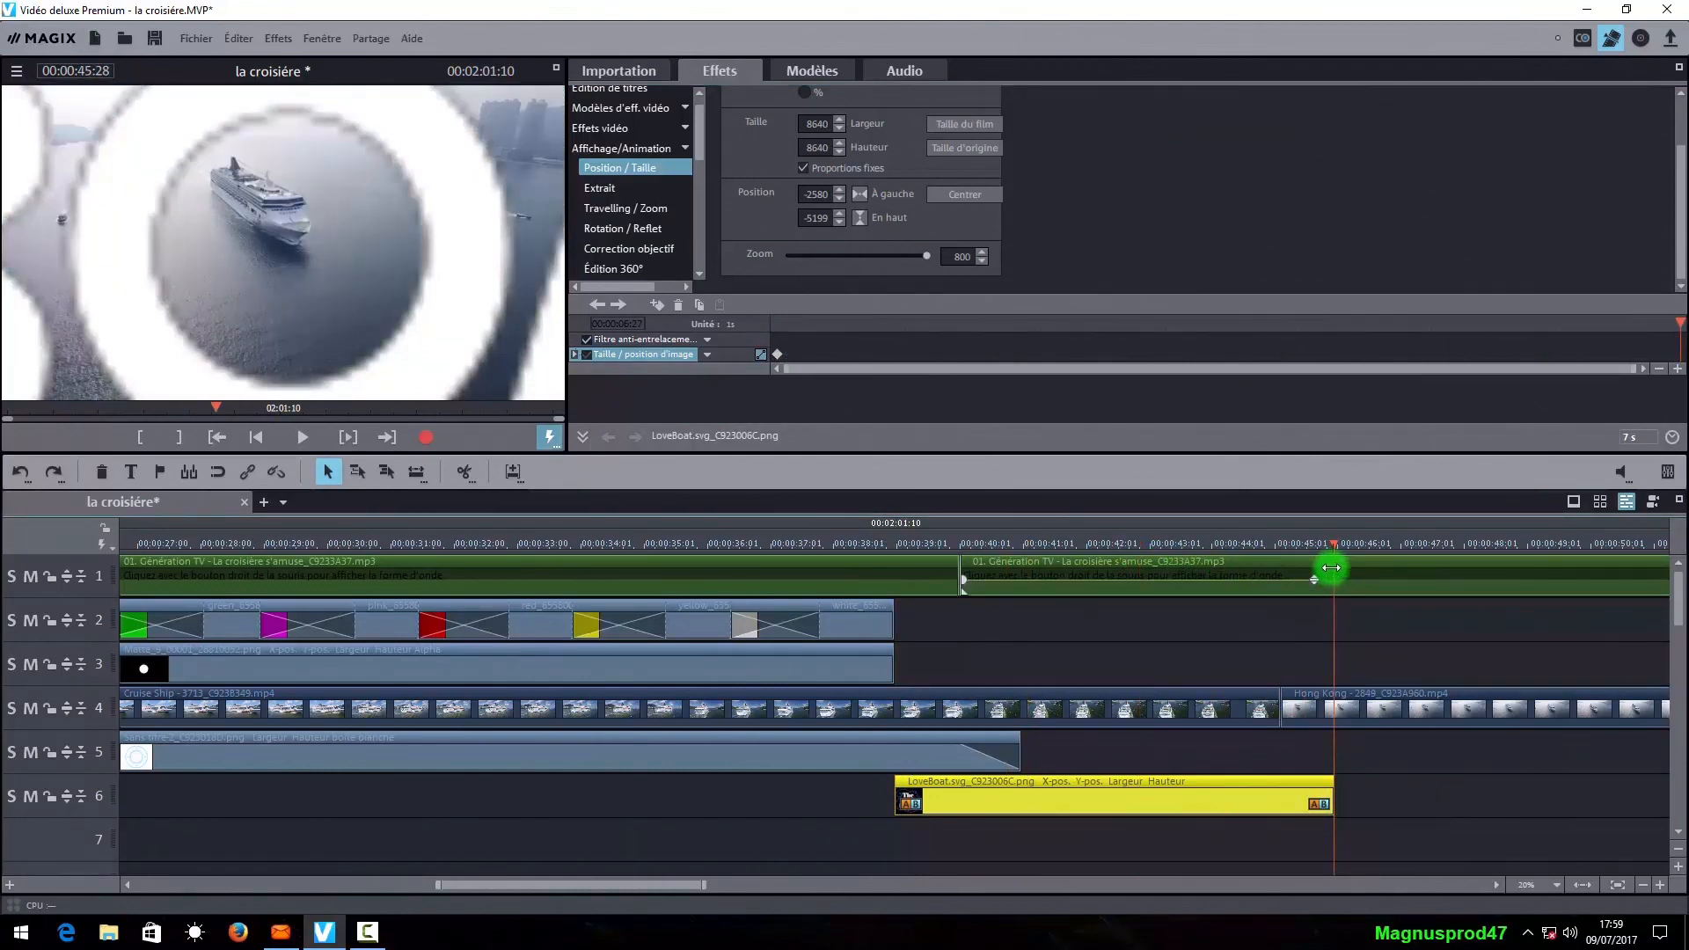
{"action": "left_click", "coordinate": [953, 254]}
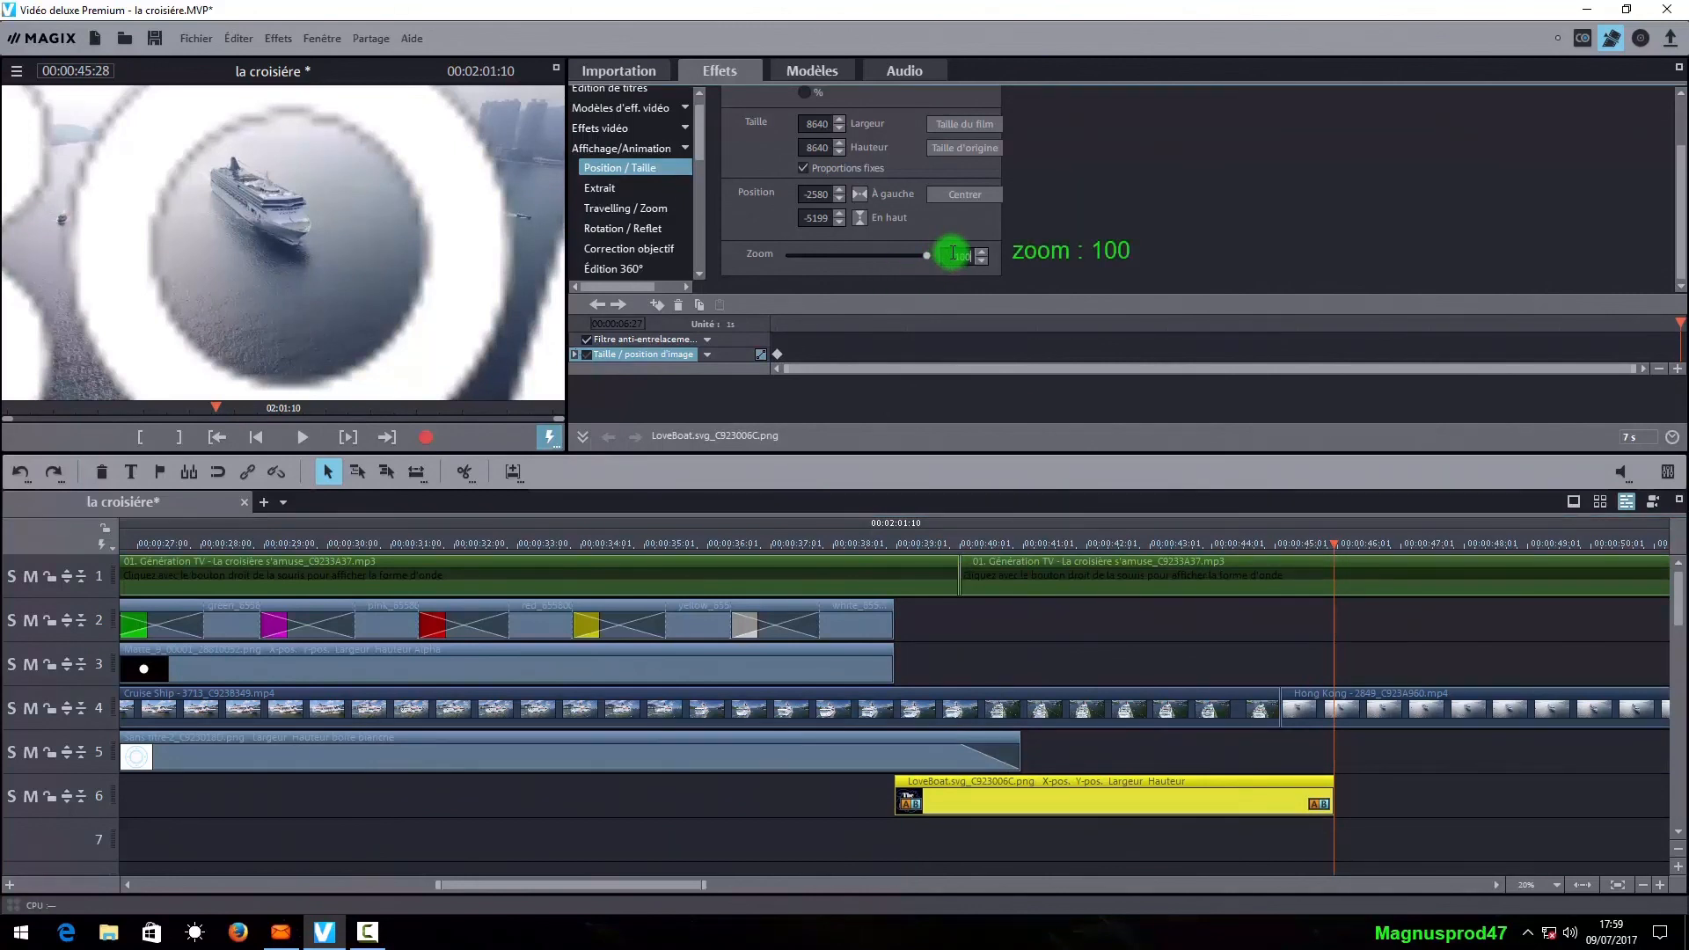
{"action": "type", "text": "100"}
{"action": "key", "text": "Return"}
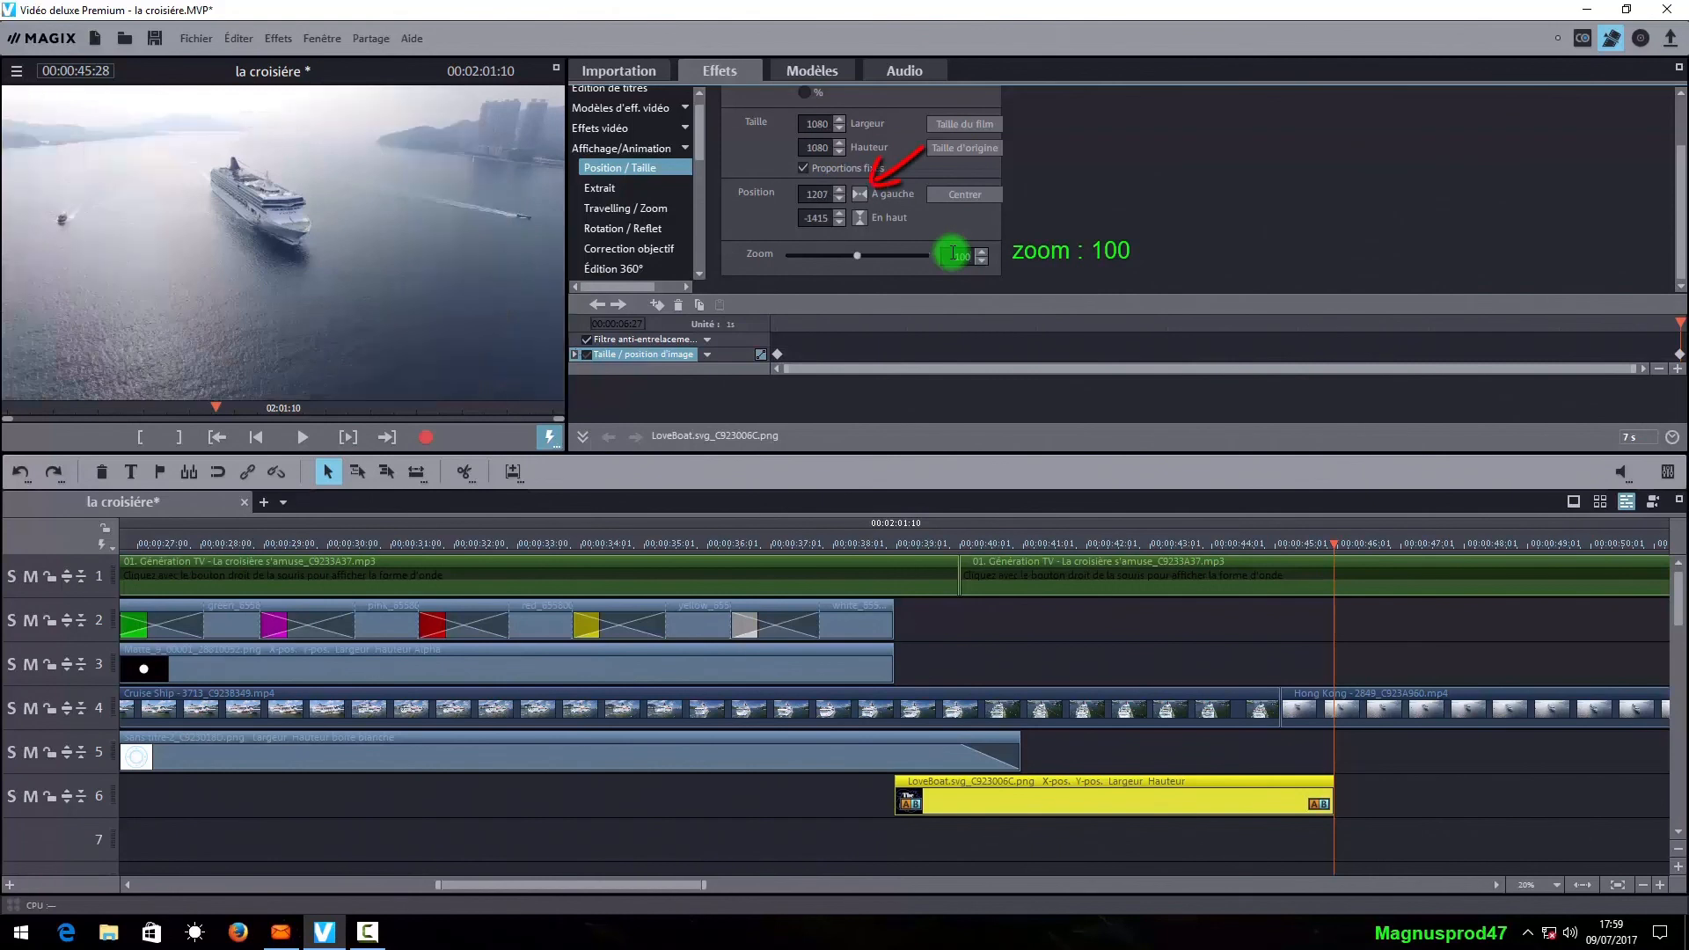
{"action": "left_click", "coordinate": [859, 194]}
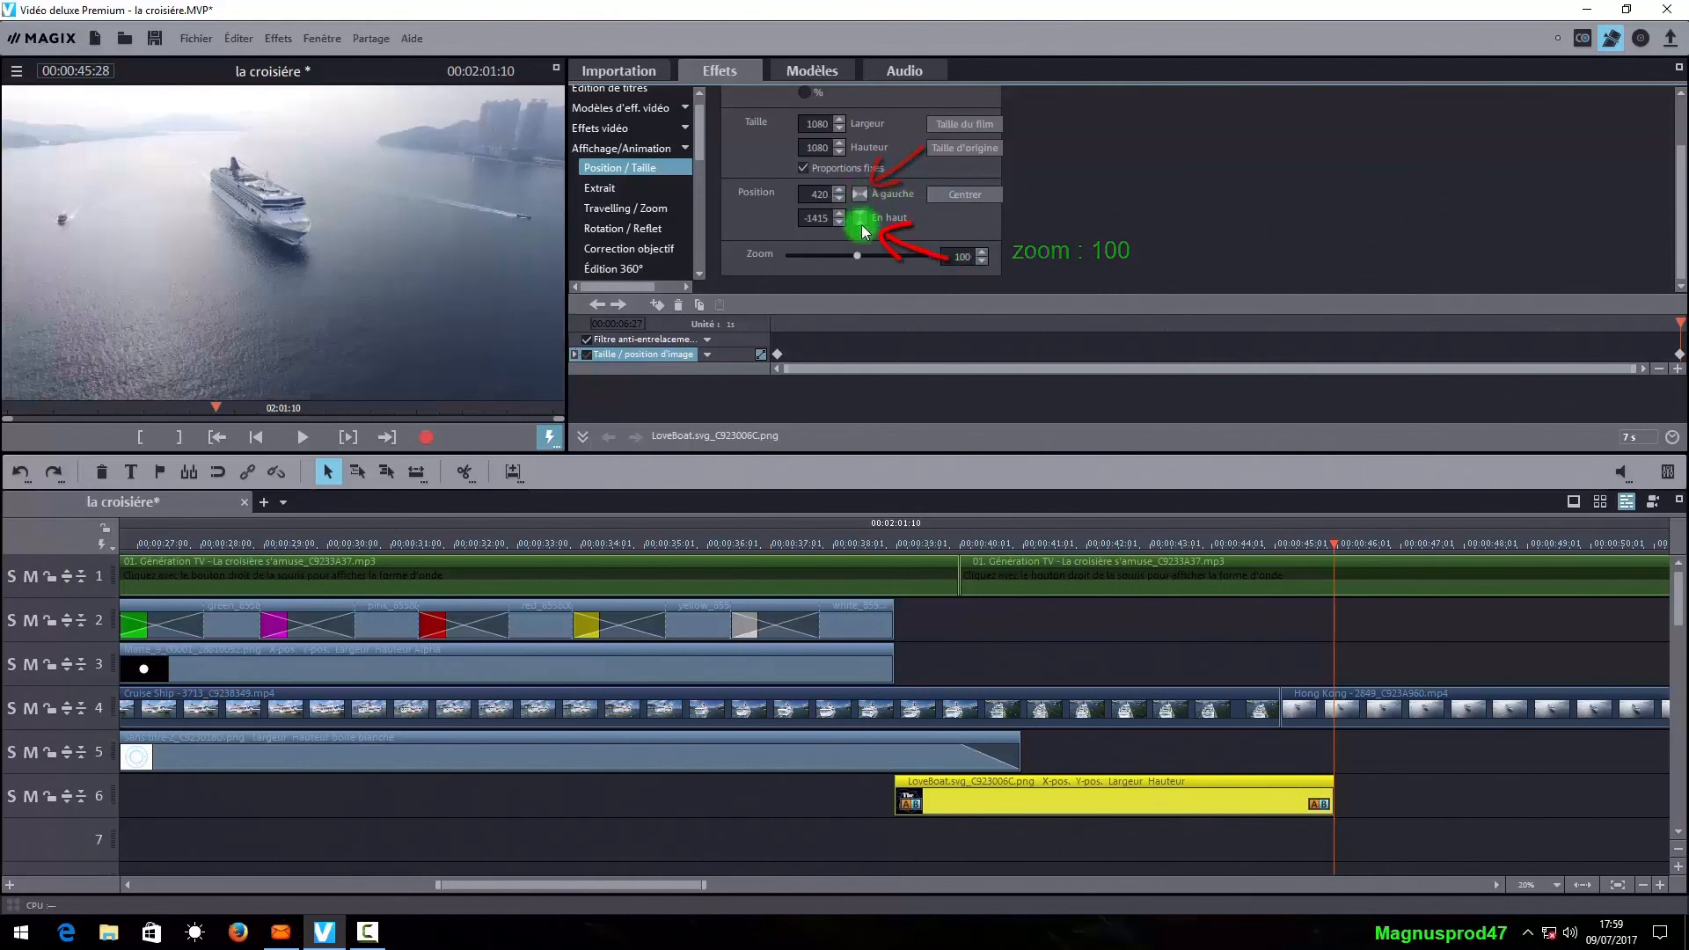
{"action": "left_click", "coordinate": [859, 217]}
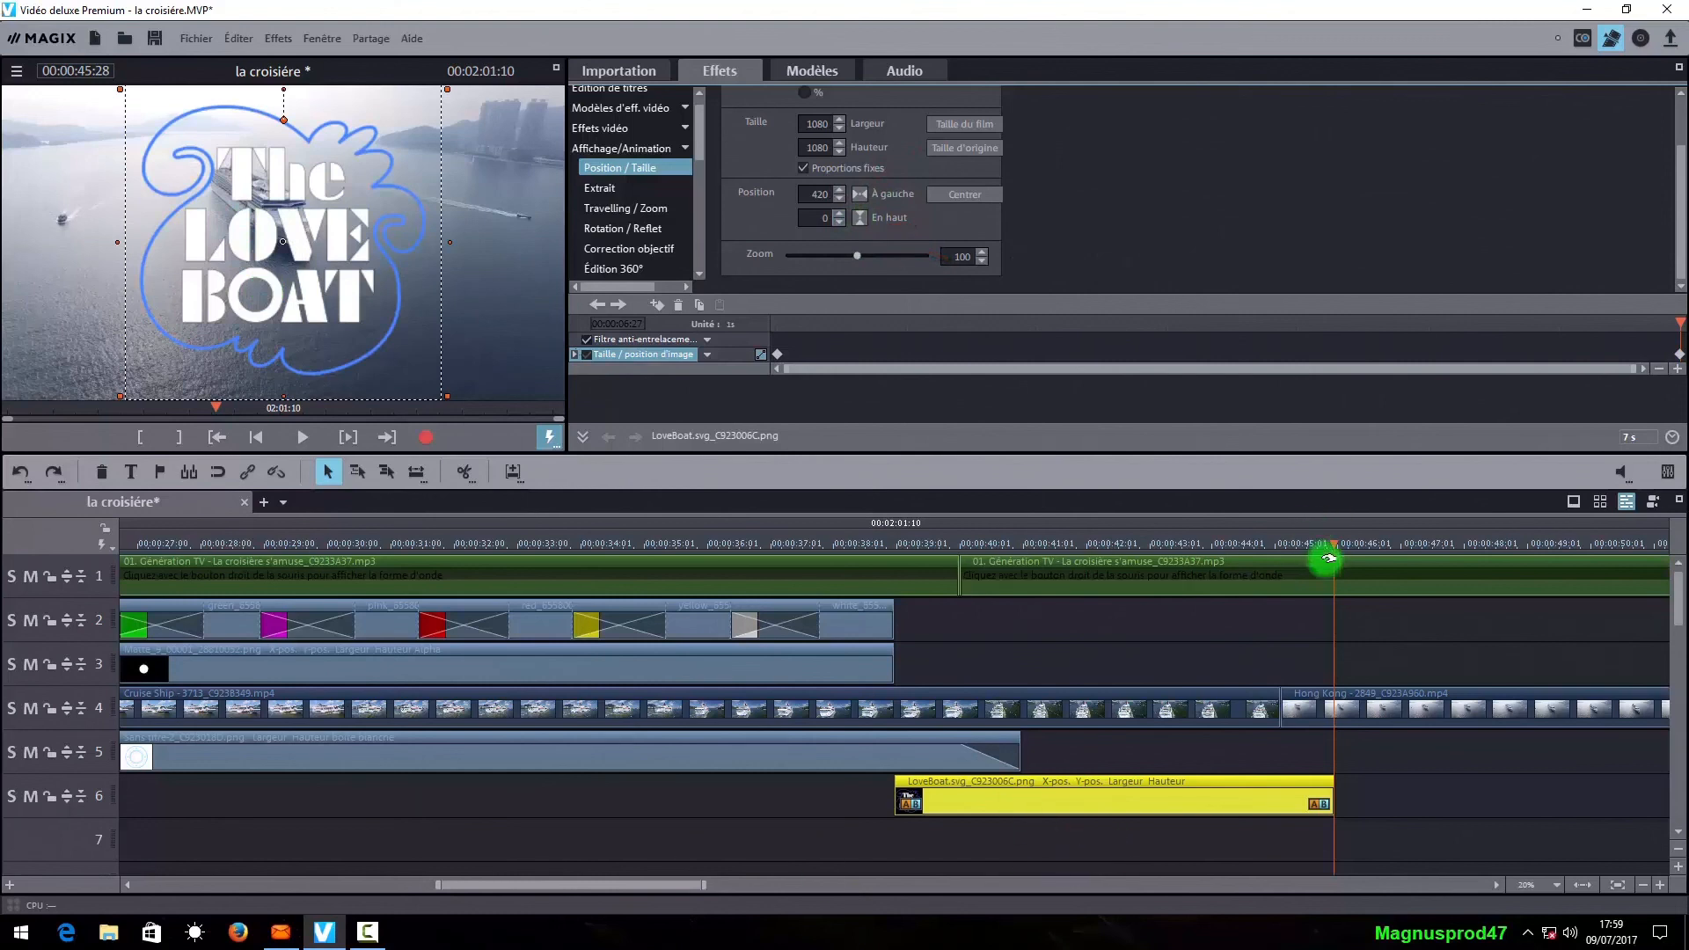
- Add a fade-in to the LoveBoat logo clip that ends at 00:00:40:01, where the circle clip starts fading out
{"action": "left_click_drag", "start_coordinate": [1333, 546], "coordinate": [960, 547]}
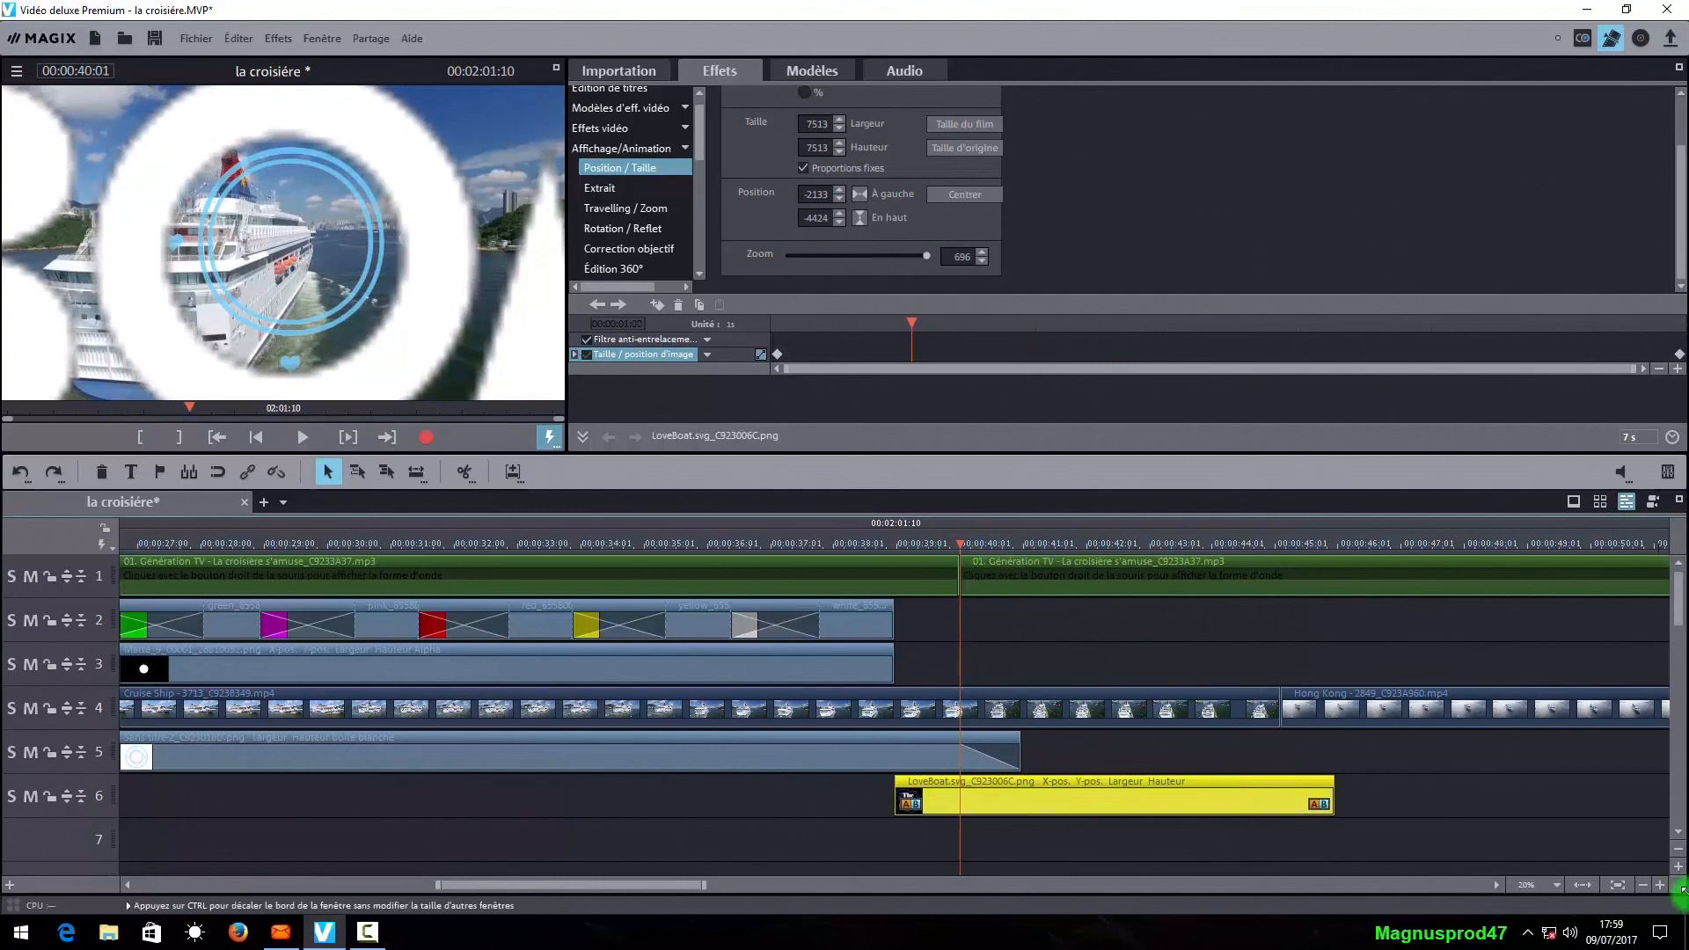
{"action": "left_click", "coordinate": [1659, 890]}
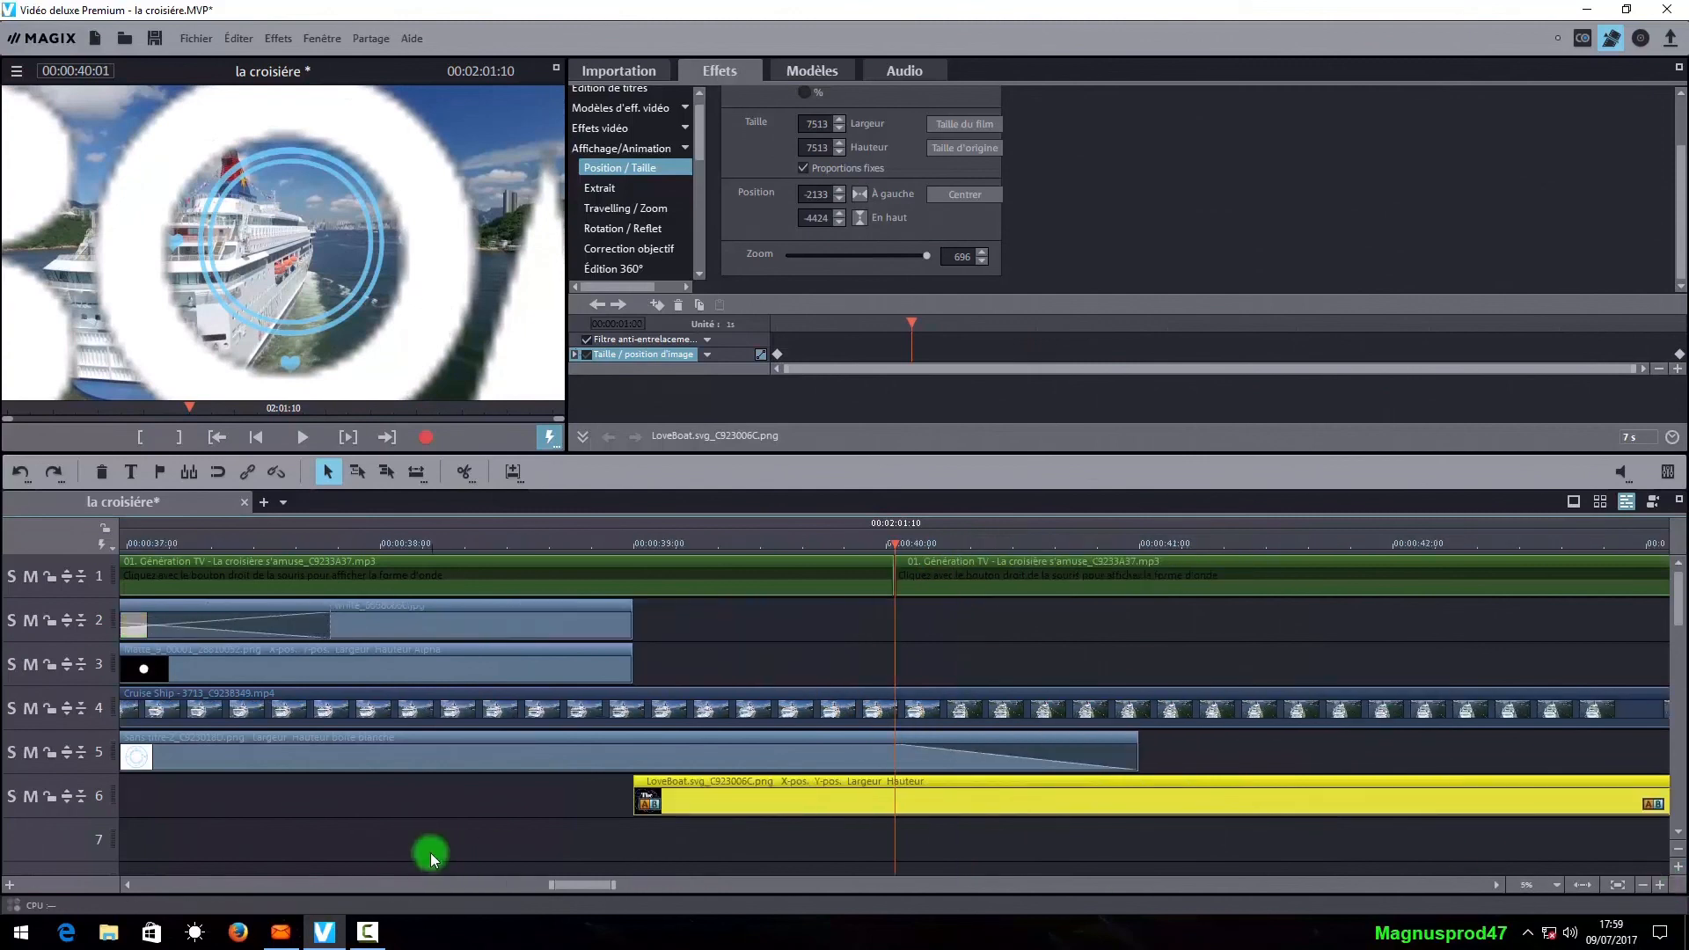
{"action": "left_click_drag", "start_coordinate": [635, 783], "coordinate": [895, 788]}
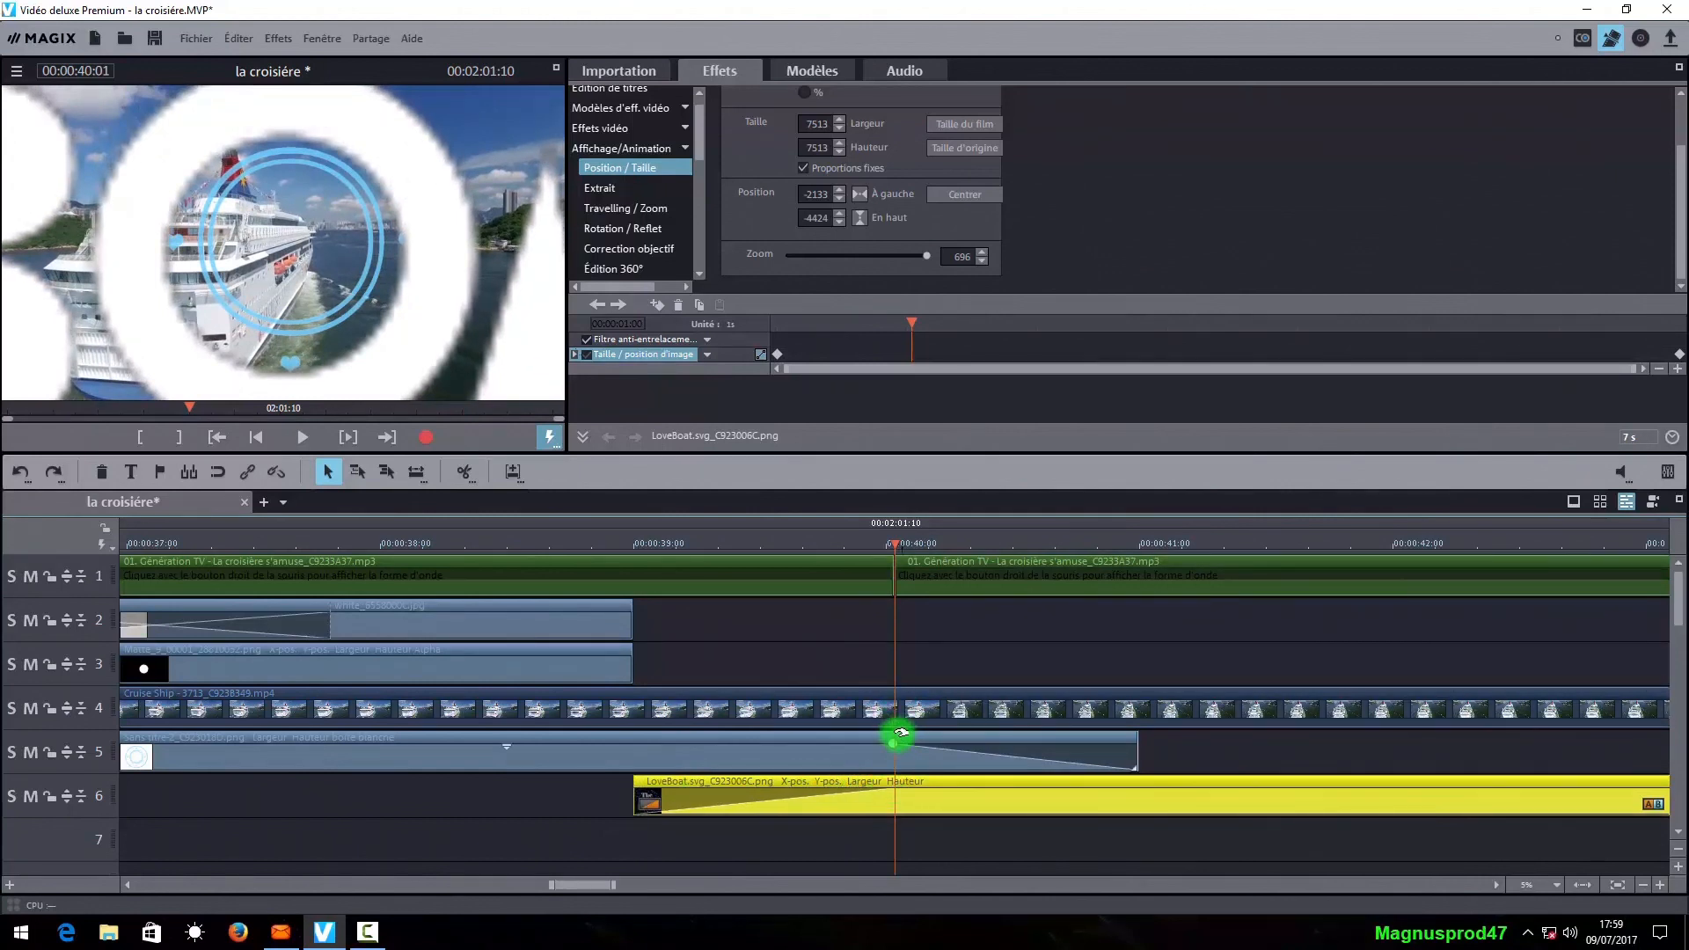
{"action": "left_click", "coordinate": [1643, 885]}
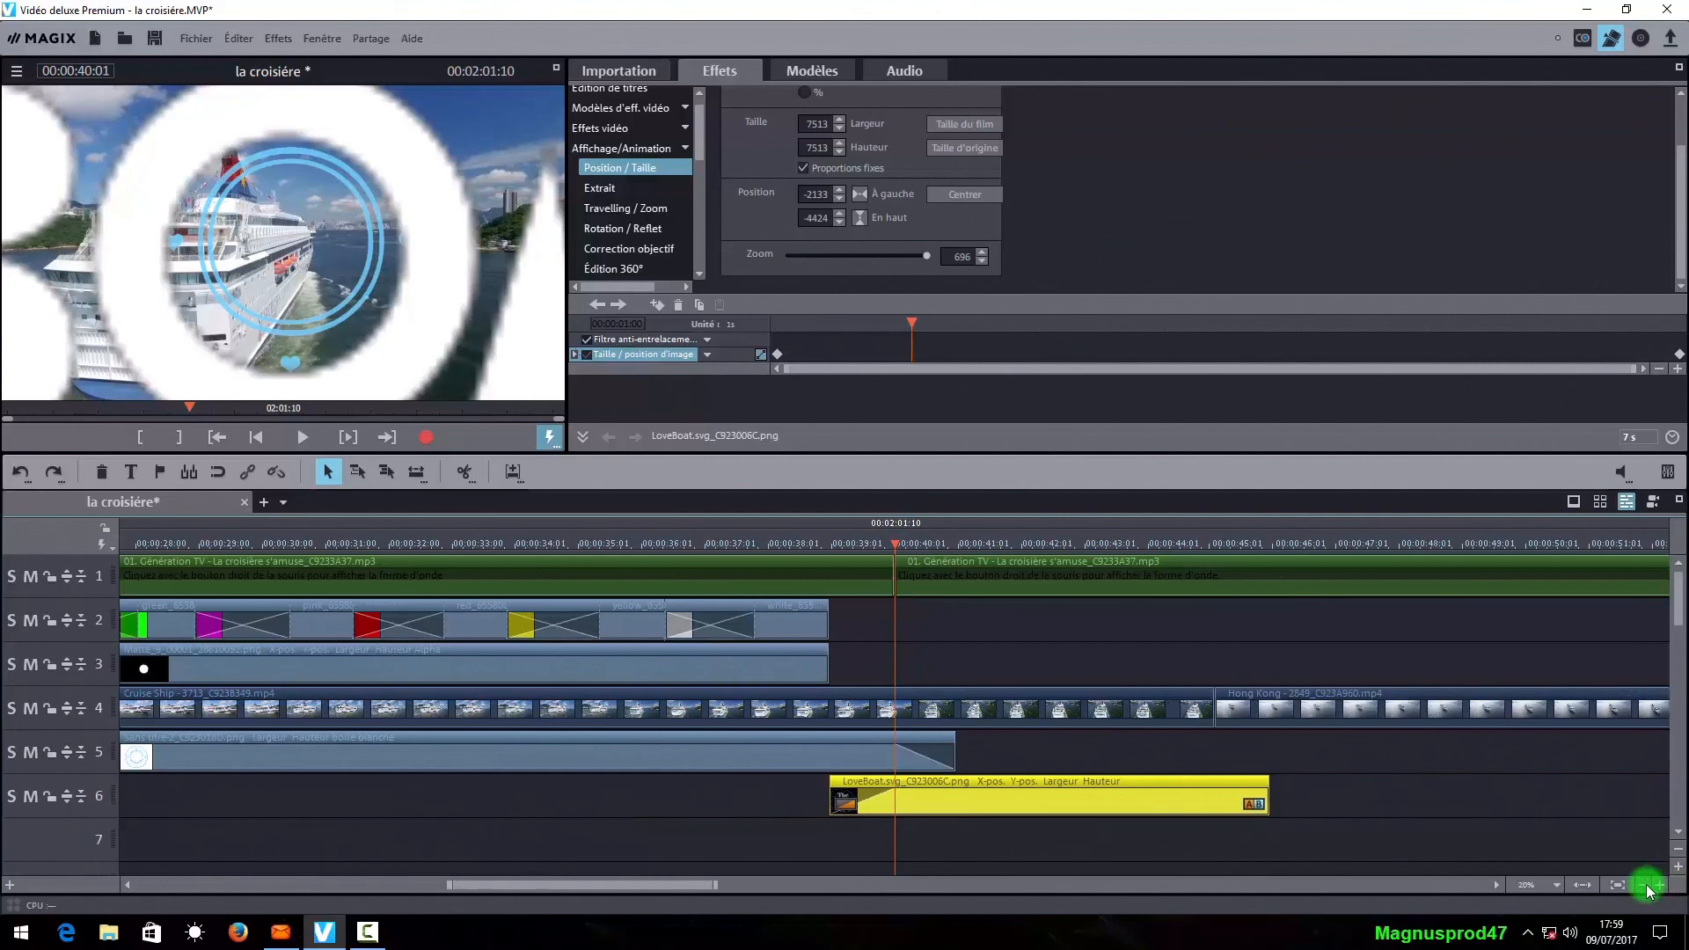
- Play the logo zoom-out from just before the logo clip through to its end
{"action": "left_click_drag", "start_coordinate": [893, 543], "coordinate": [821, 544]}
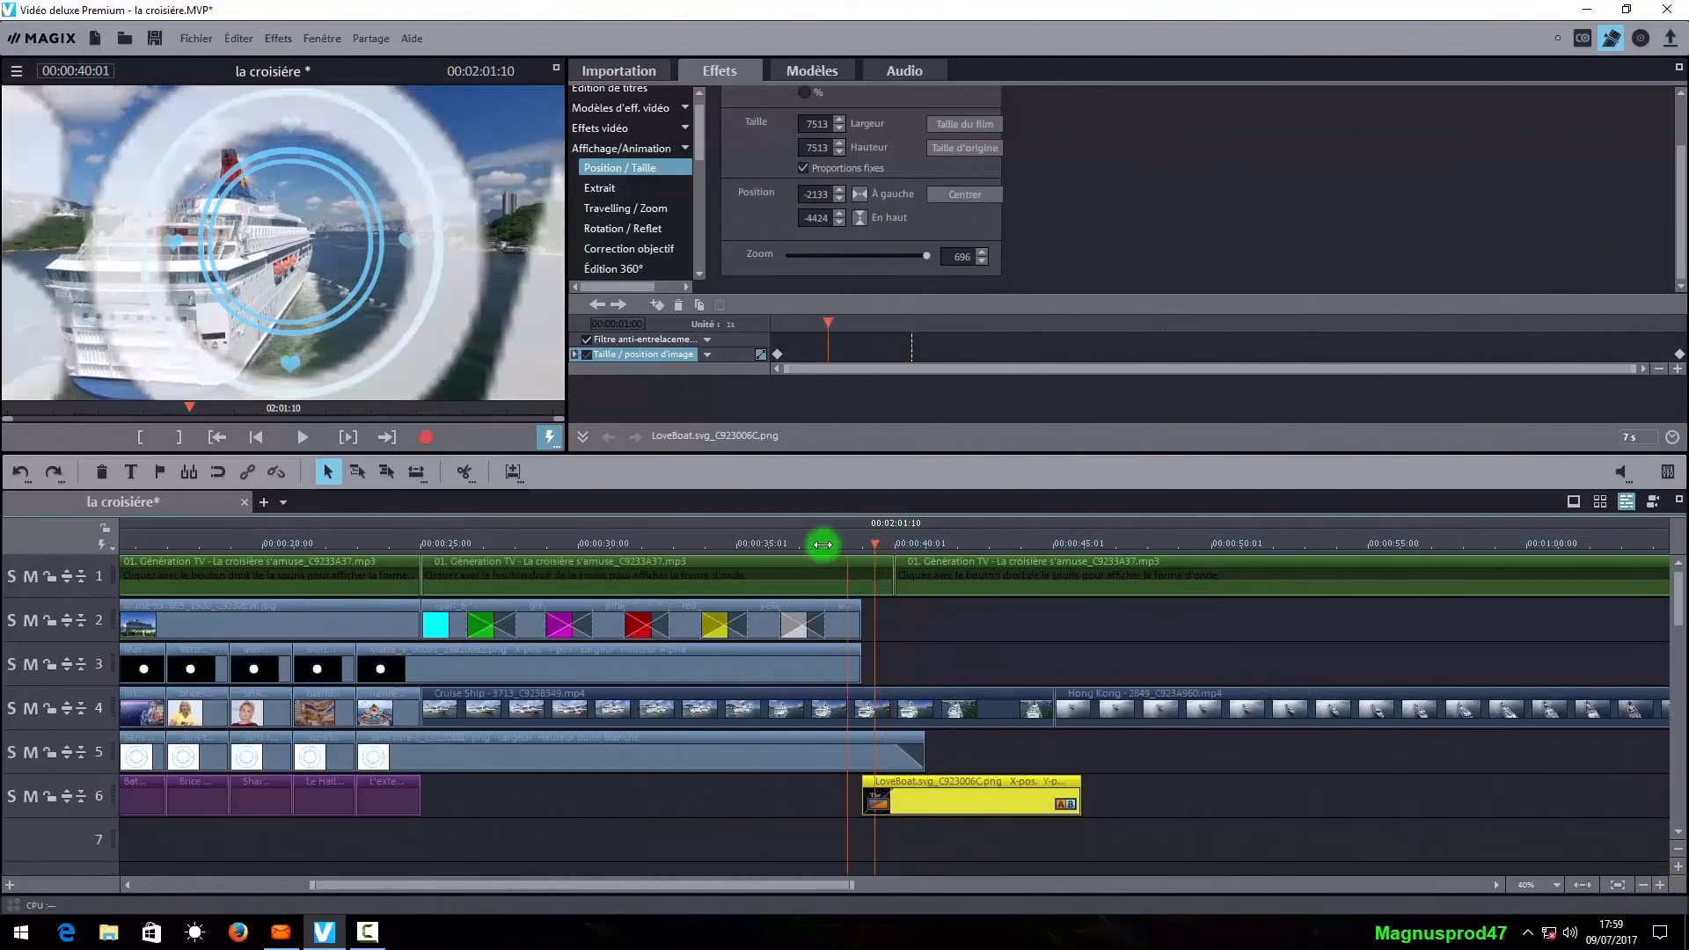
{"action": "left_click", "coordinate": [290, 437]}
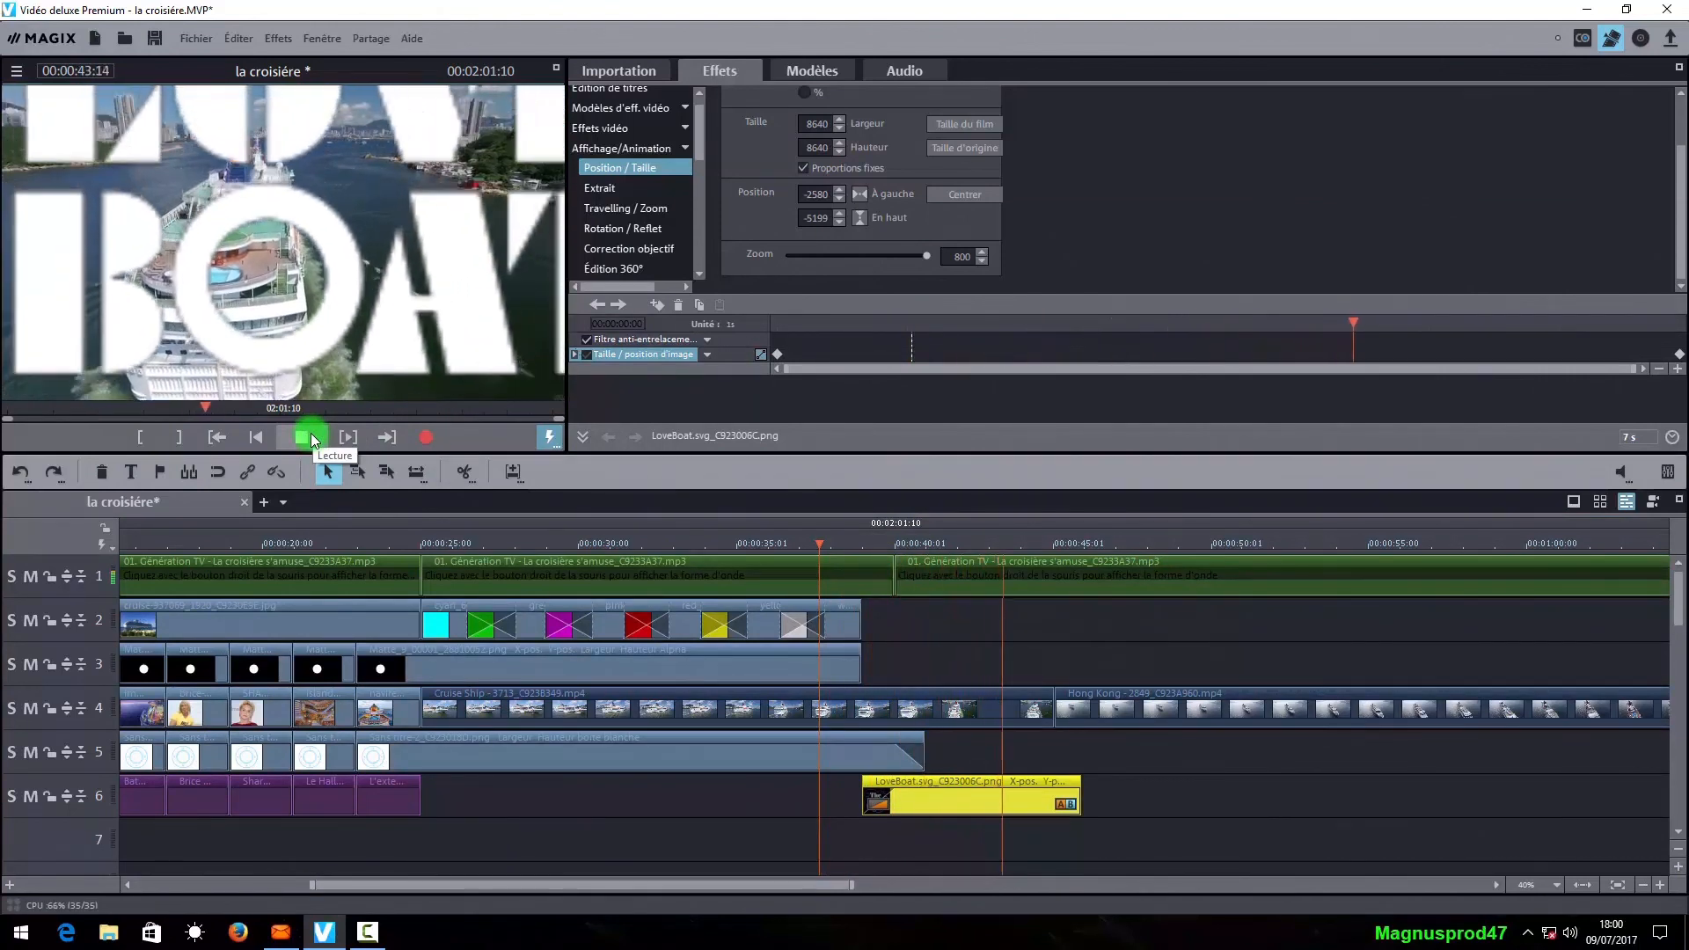
{"action": "left_click", "coordinate": [303, 437]}
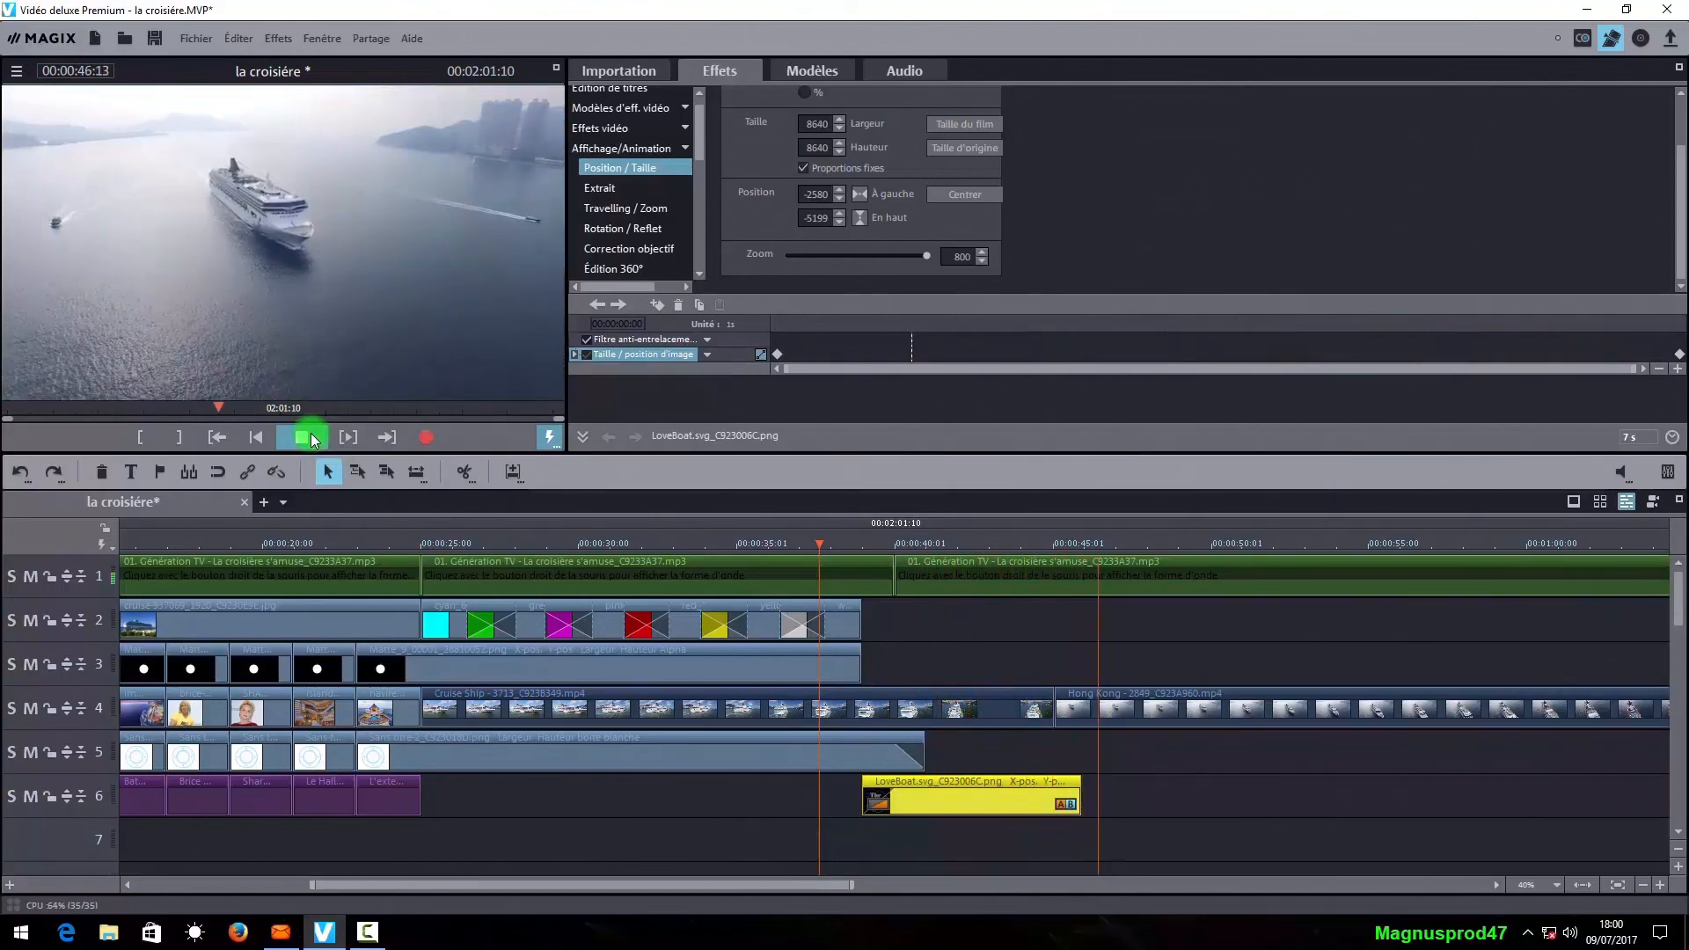
{"action": "left_click", "coordinate": [908, 411]}
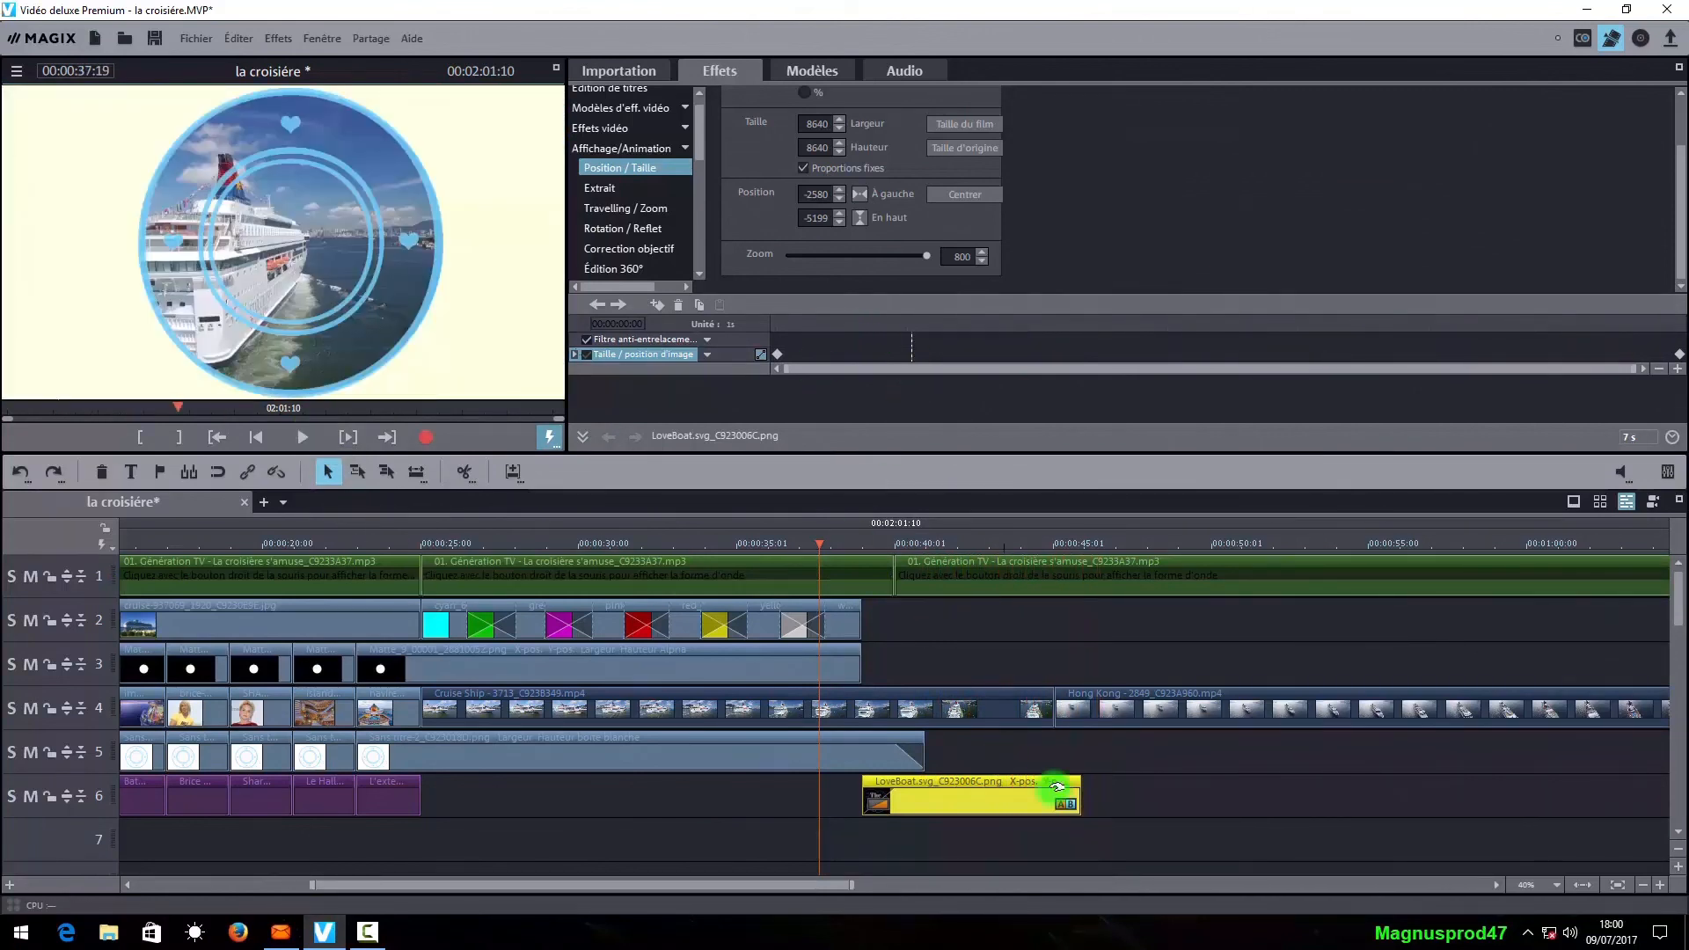
- Check the logo's start and end keyframes and switch its size/position curve to automatic Bézier interpolation
{"action": "left_click", "coordinate": [1083, 545]}
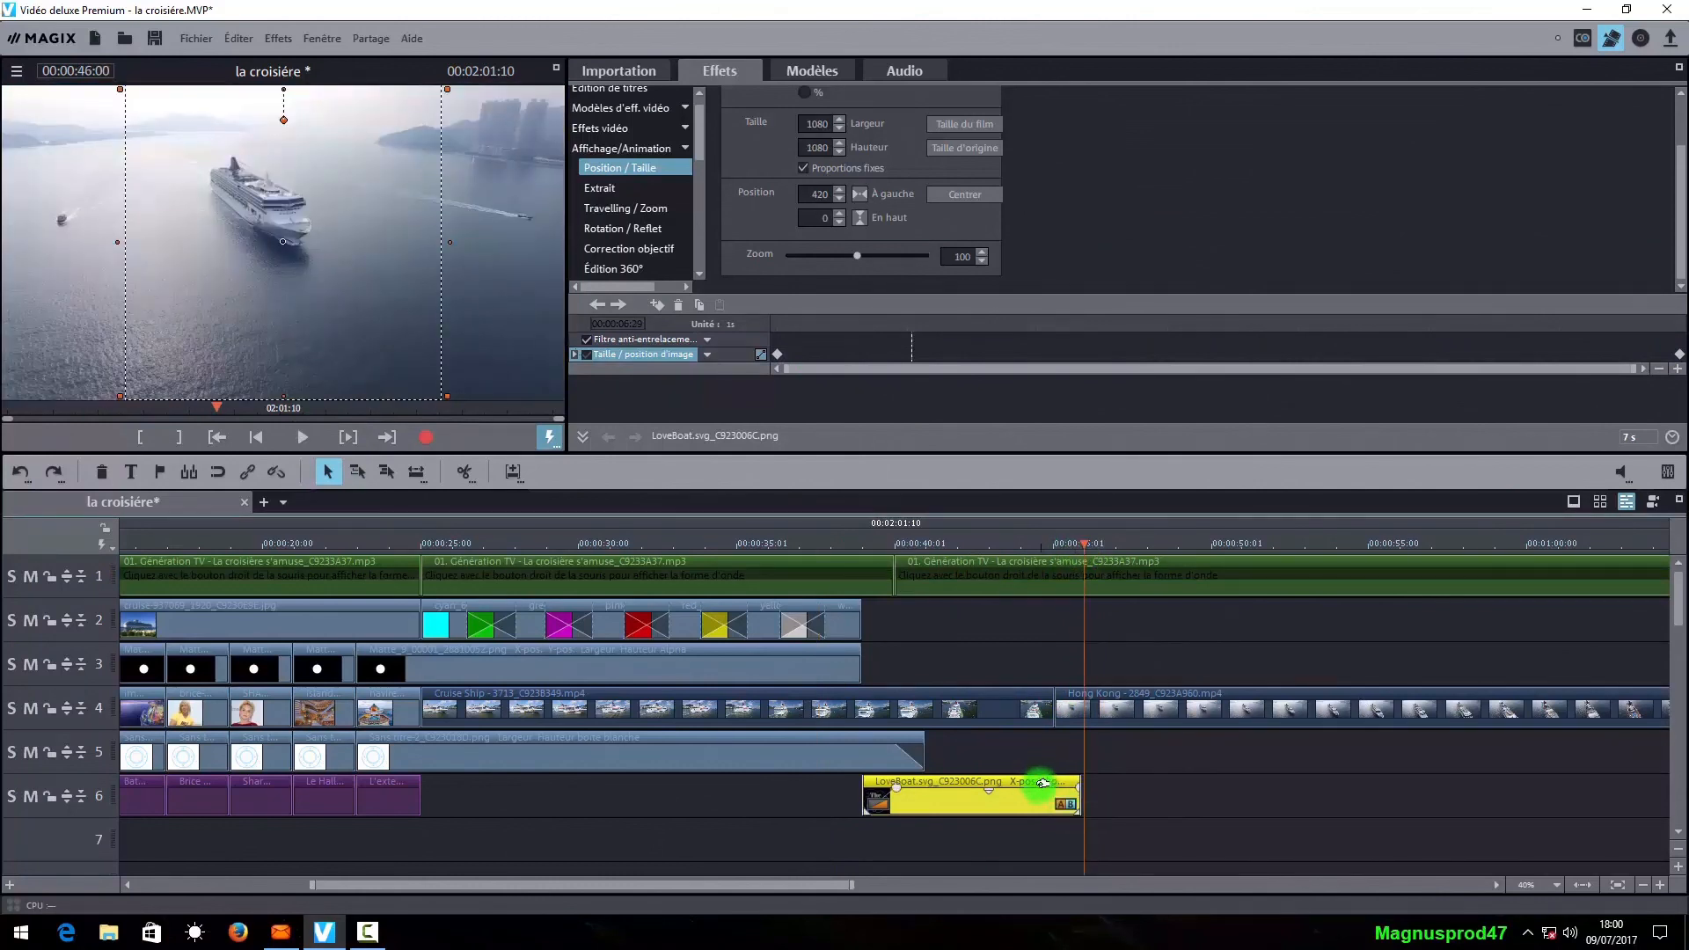
{"action": "left_click", "coordinate": [779, 356]}
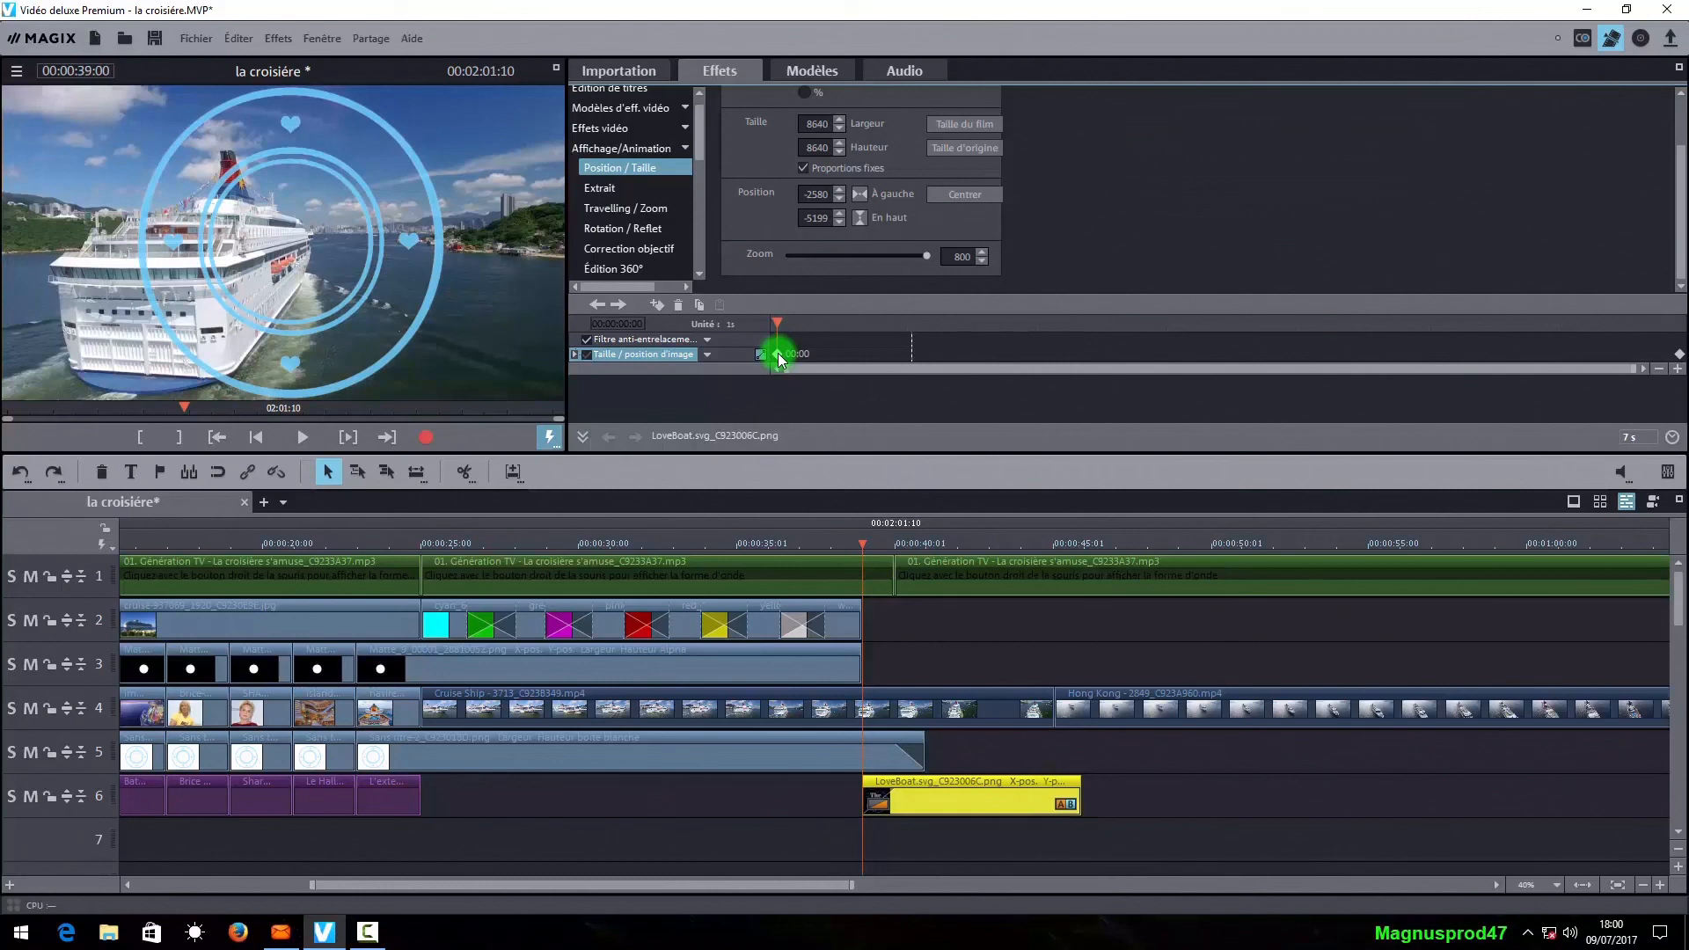
{"action": "left_click", "coordinate": [1679, 354]}
{"action": "left_click", "coordinate": [762, 354]}
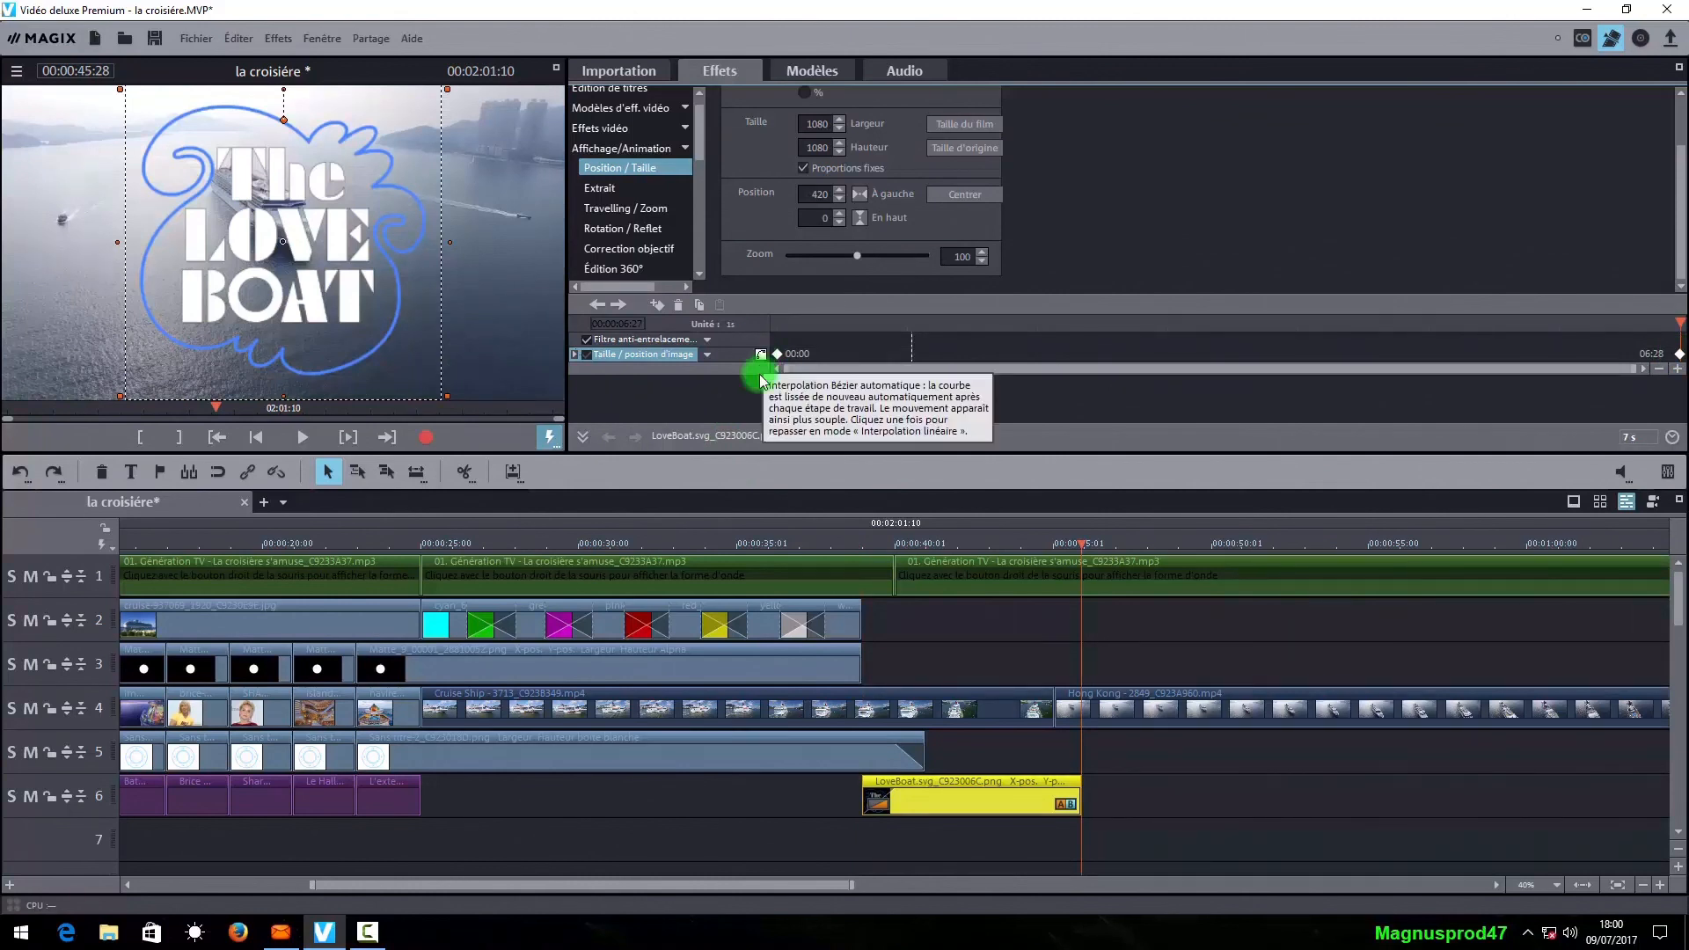
- Preview the smoothed logo animation from 00:00:38:28 to the end of the logo clip
{"action": "left_click", "coordinate": [915, 541]}
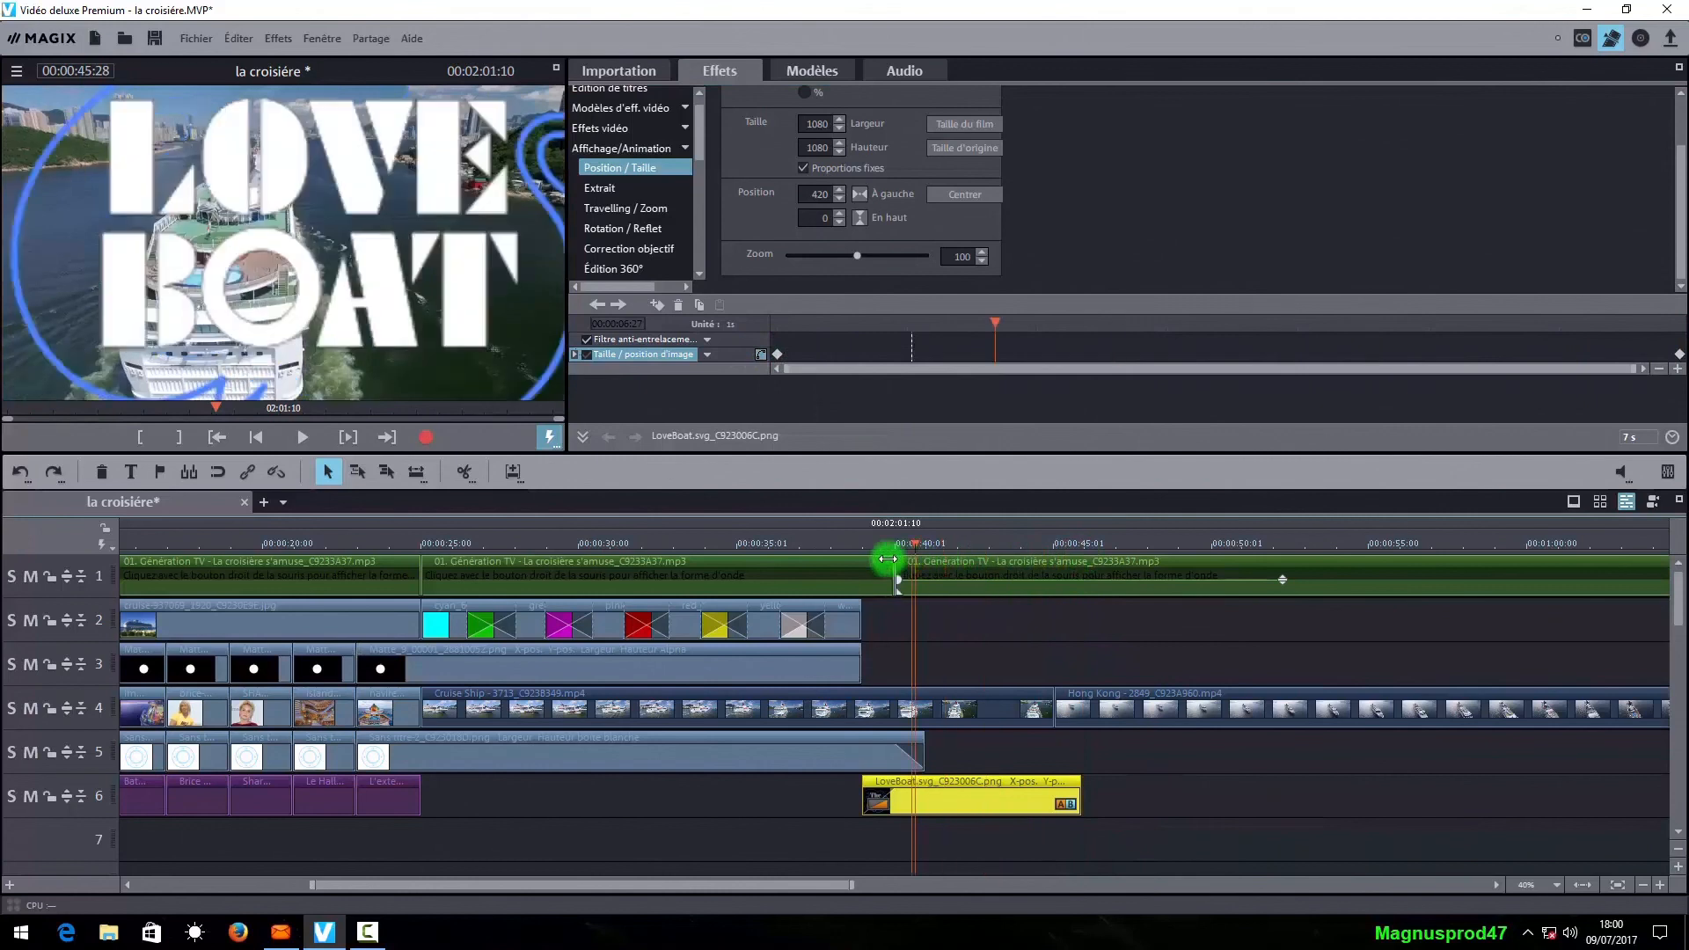
{"action": "left_click", "coordinate": [858, 567]}
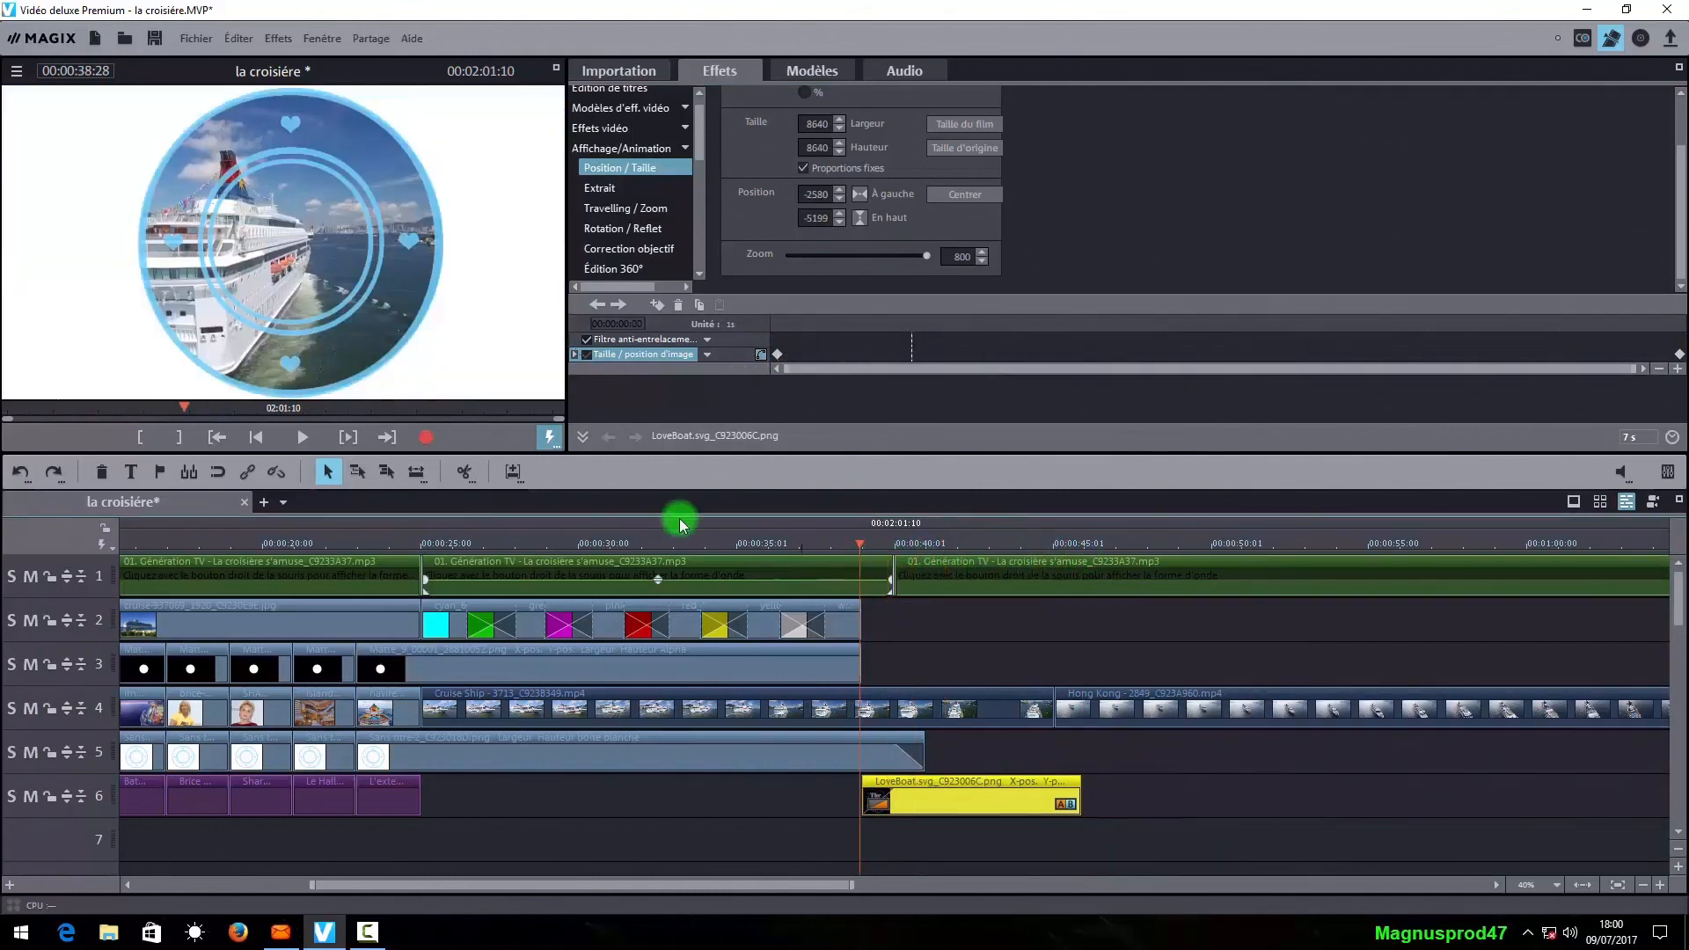
{"action": "left_click", "coordinate": [306, 438]}
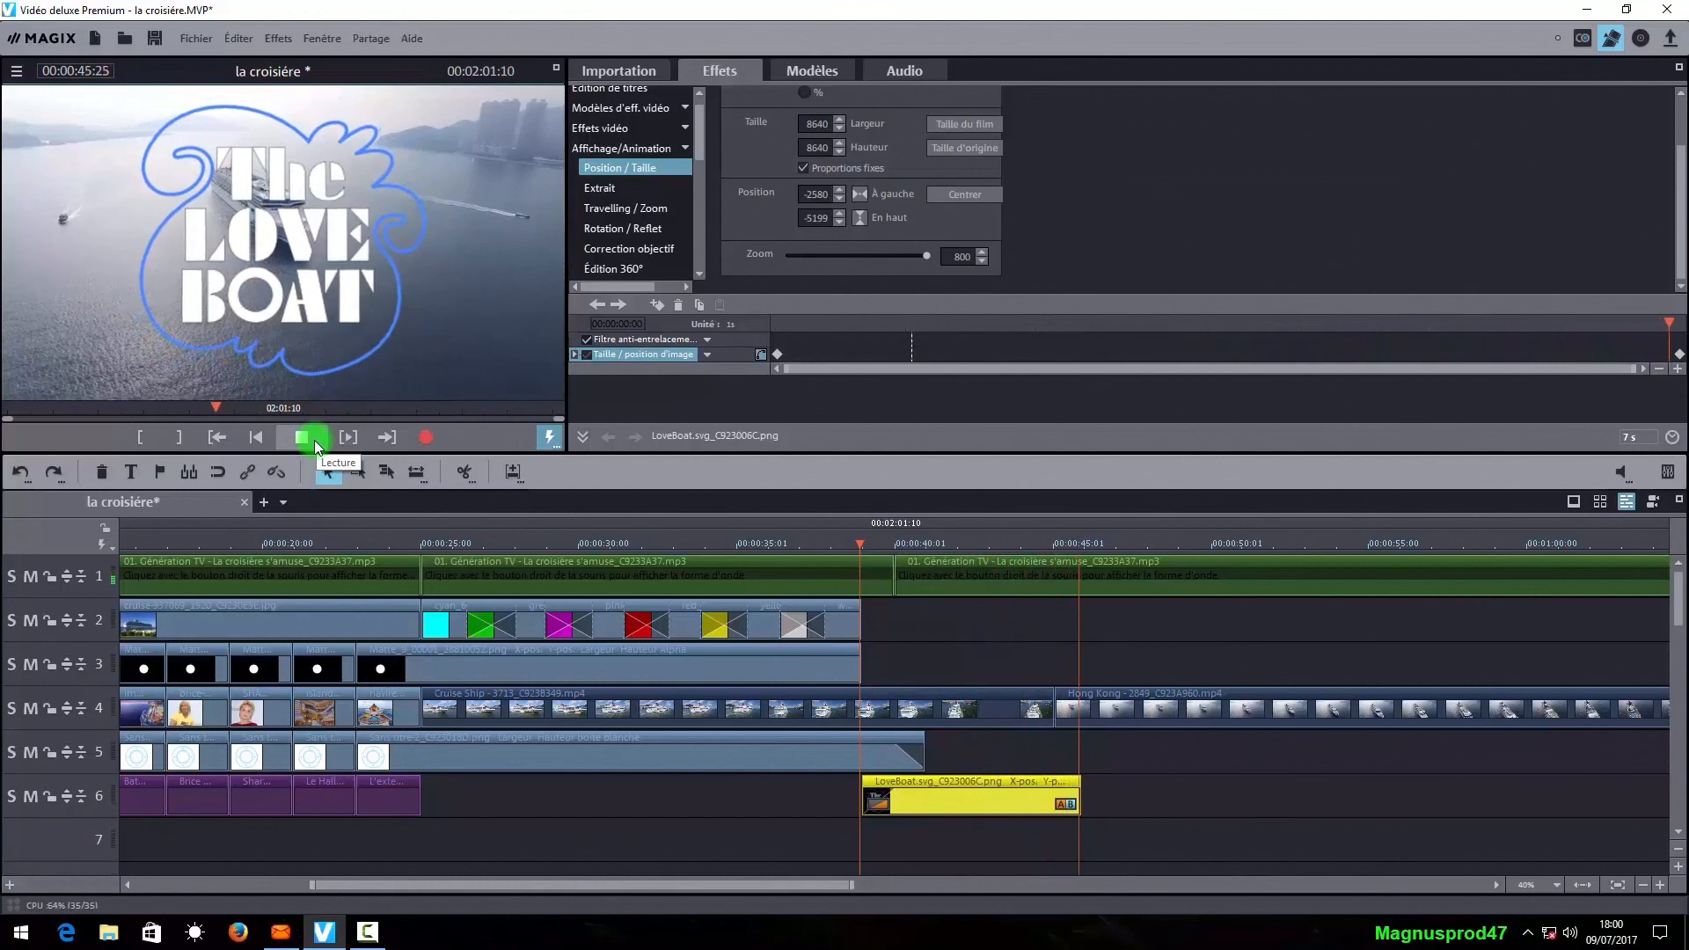
{"action": "left_click", "coordinate": [314, 443]}
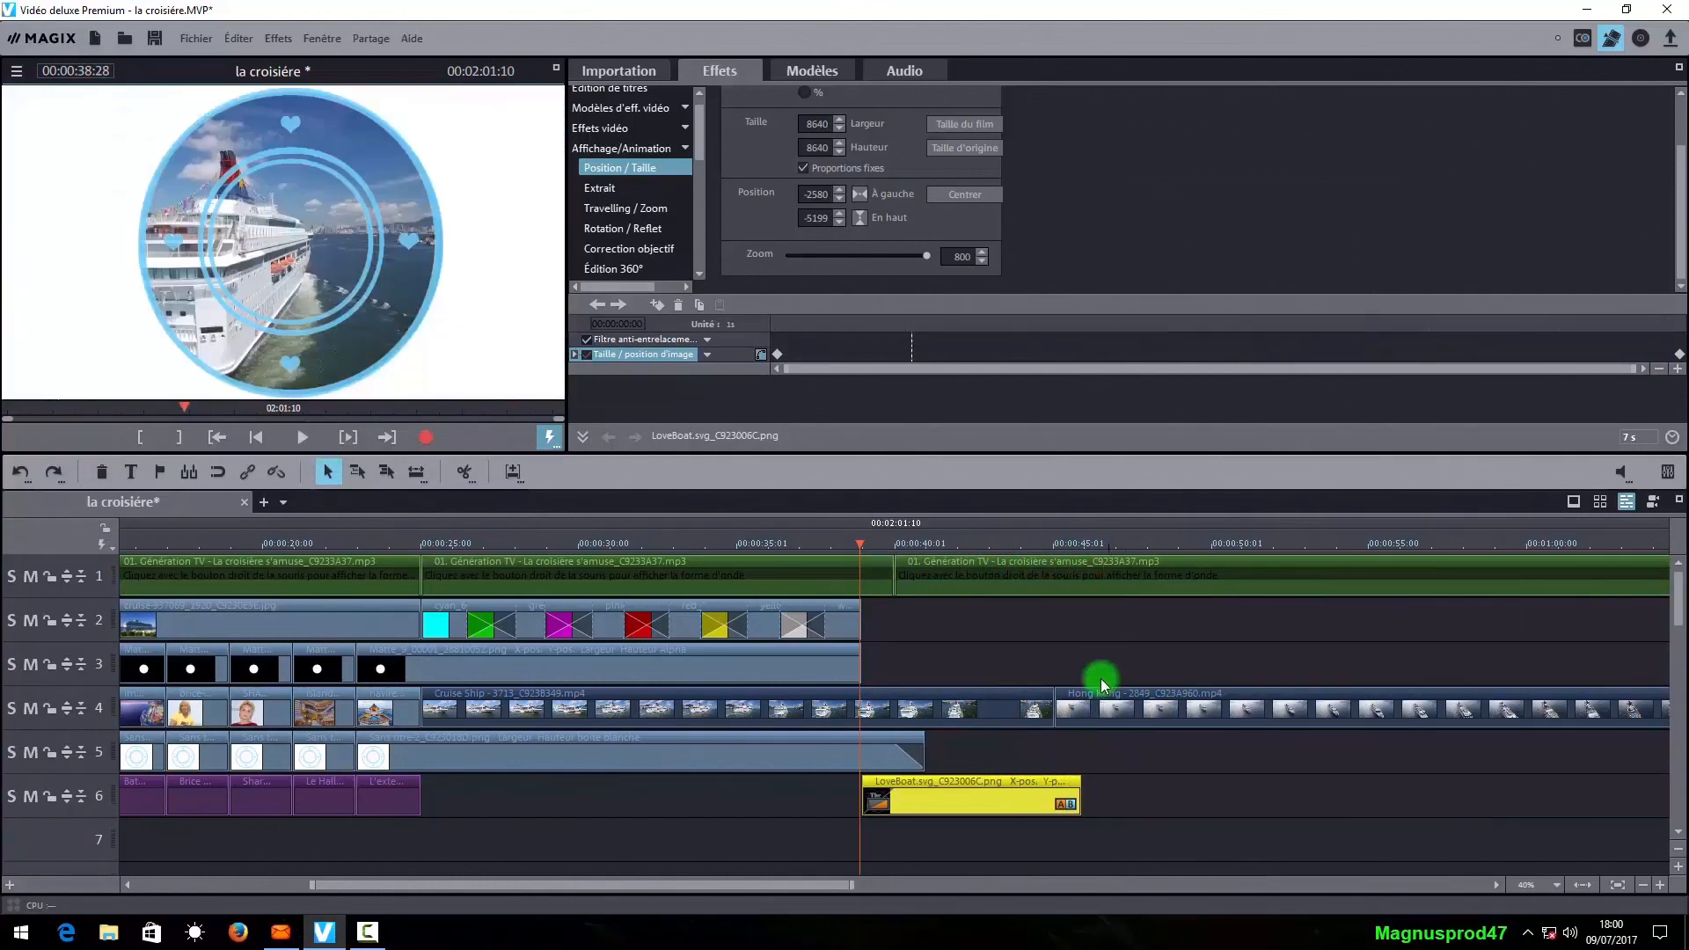
- Extend the end of the LoveBoat logo clip on track 6 to 00:00:47:00
{"action": "left_click", "coordinate": [1659, 885]}
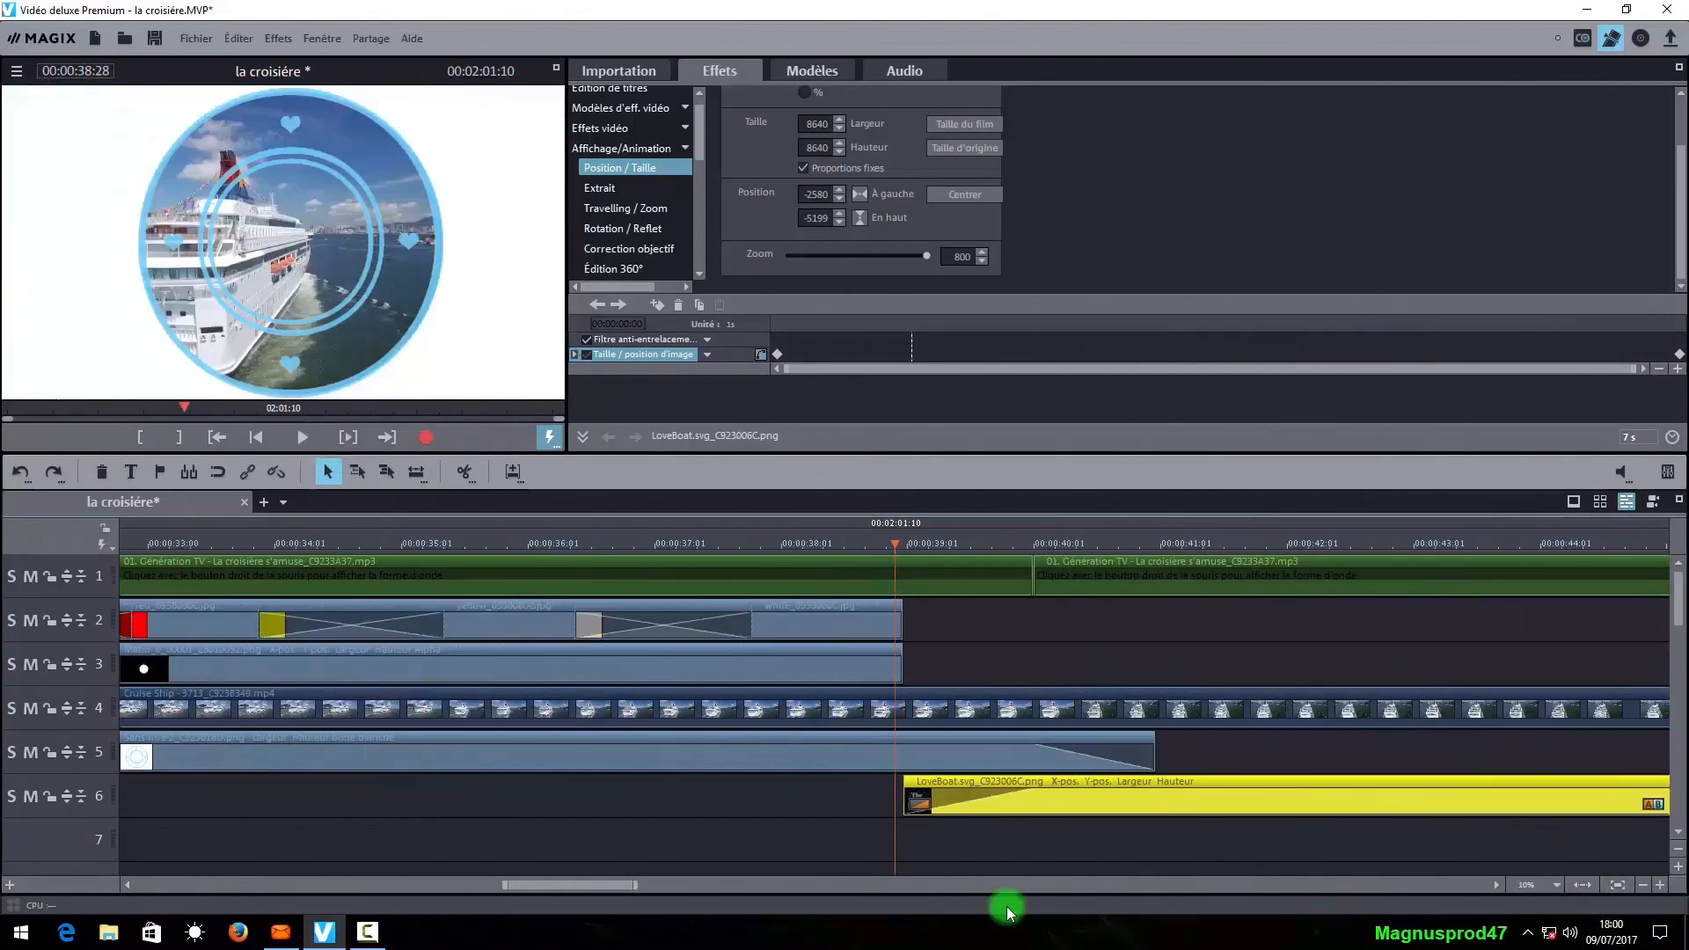
{"action": "left_click_drag", "start_coordinate": [592, 884], "coordinate": [688, 884]}
{"action": "left_click", "coordinate": [782, 545]}
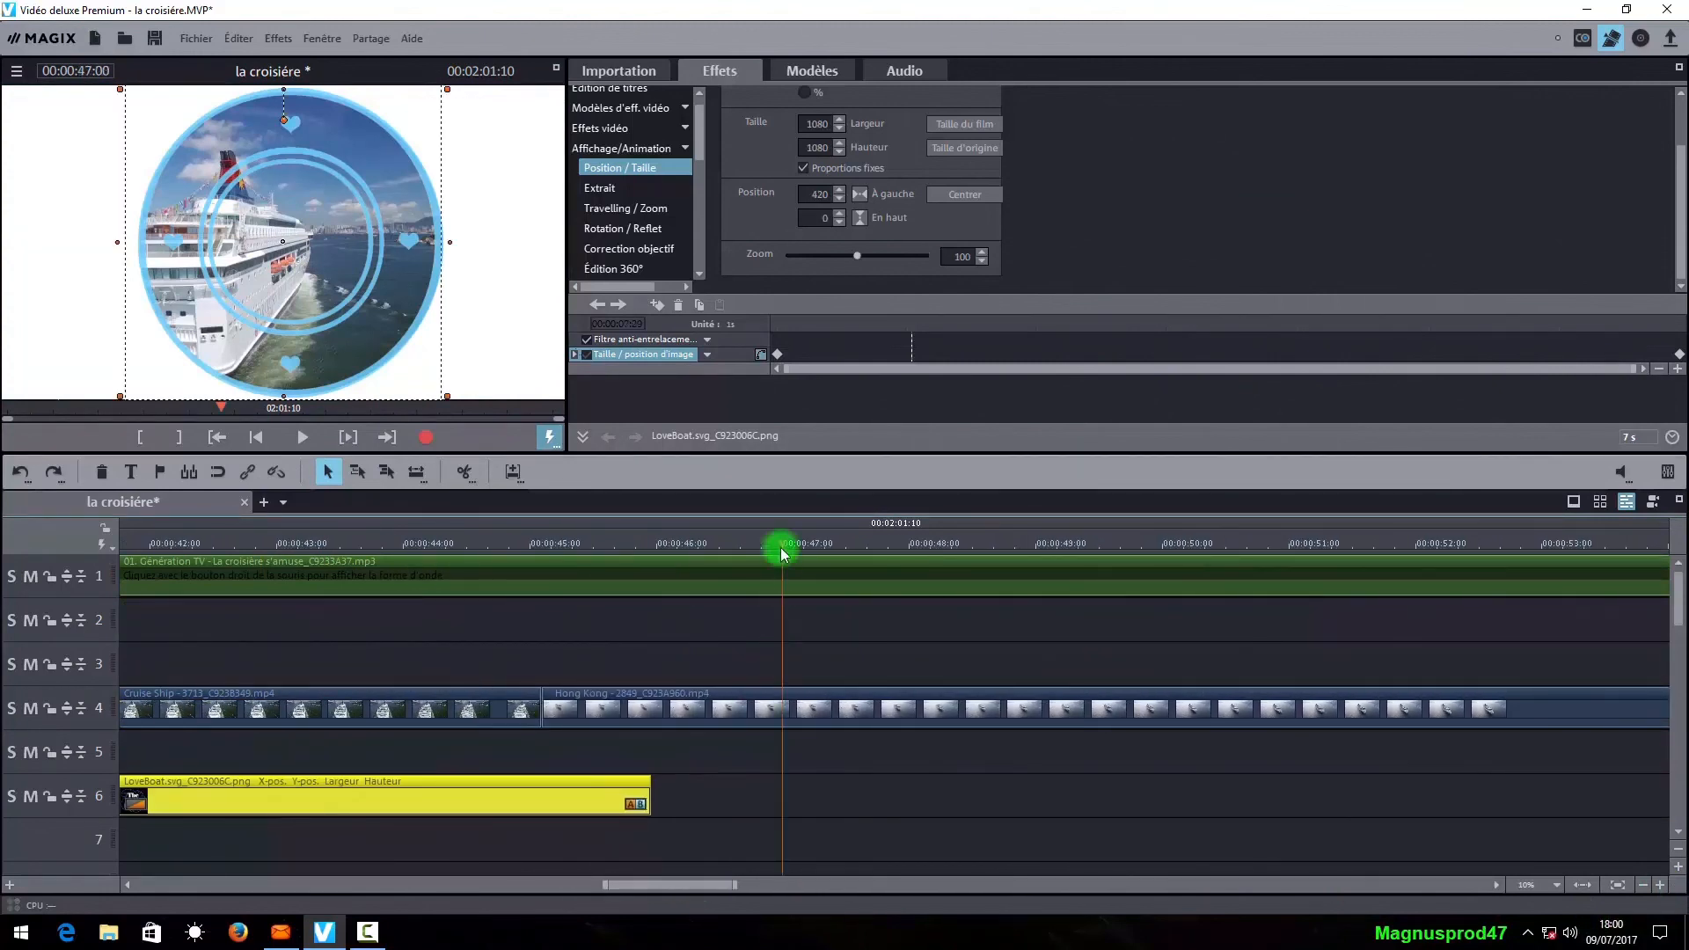
{"action": "left_click", "coordinate": [648, 794]}
{"action": "left_click_drag", "start_coordinate": [648, 794], "coordinate": [783, 799]}
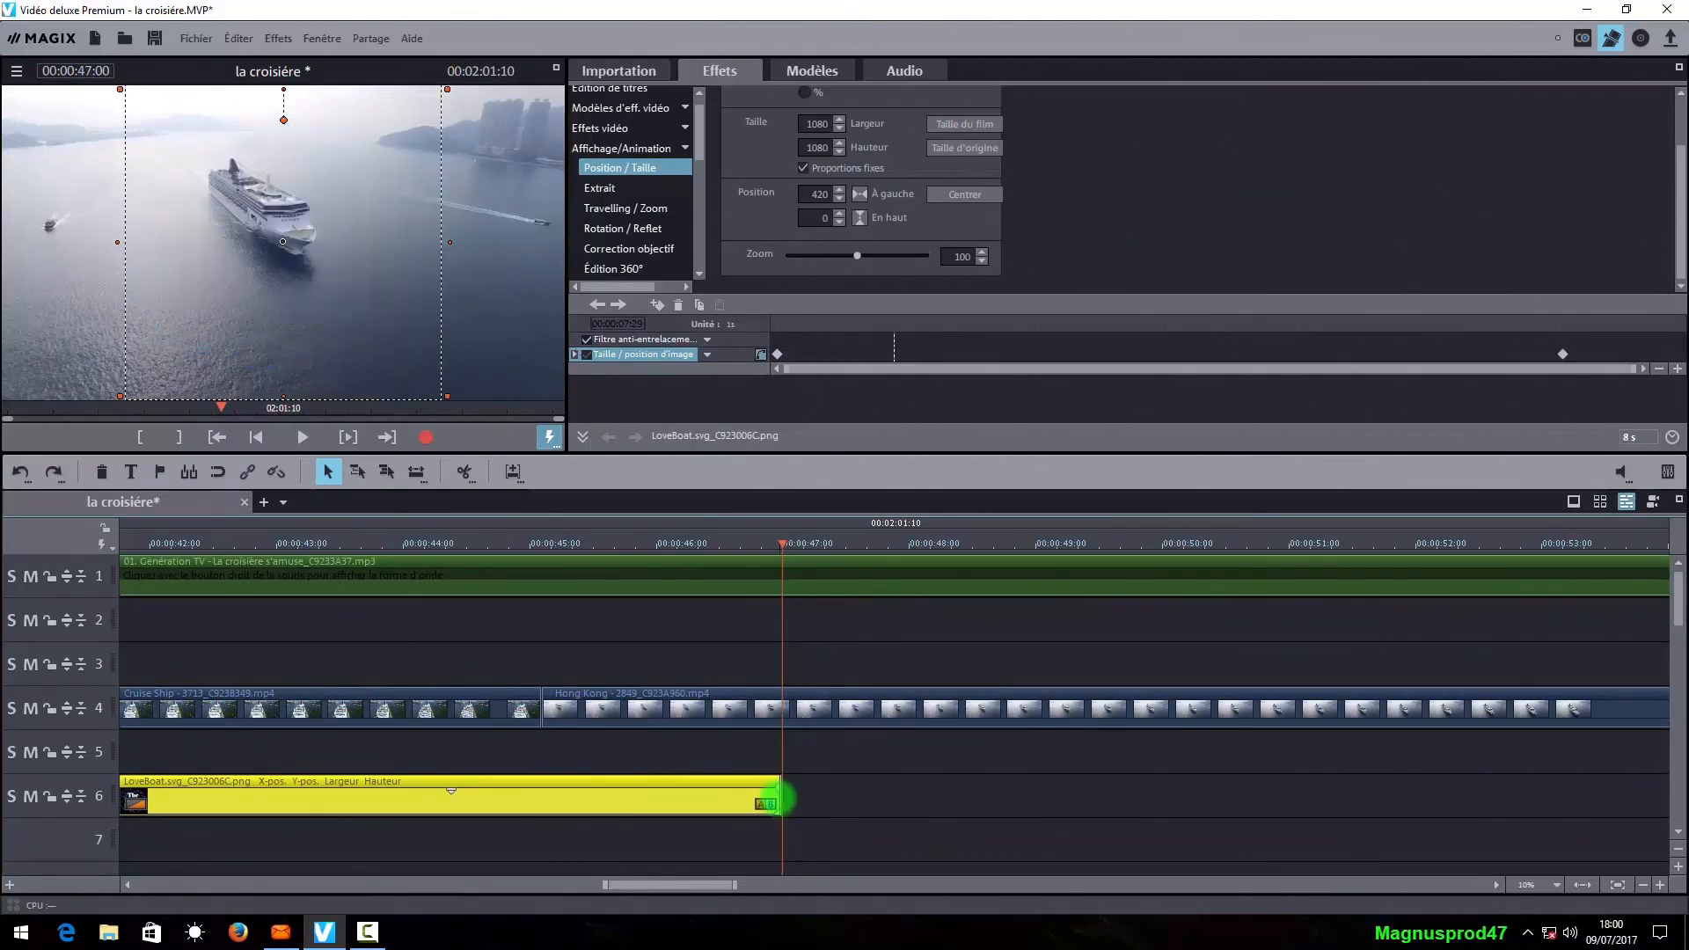
- Go to the logo's last size/position keyframe and play the end of the zoom-out from about 00:00:44
{"action": "left_click", "coordinate": [1563, 354]}
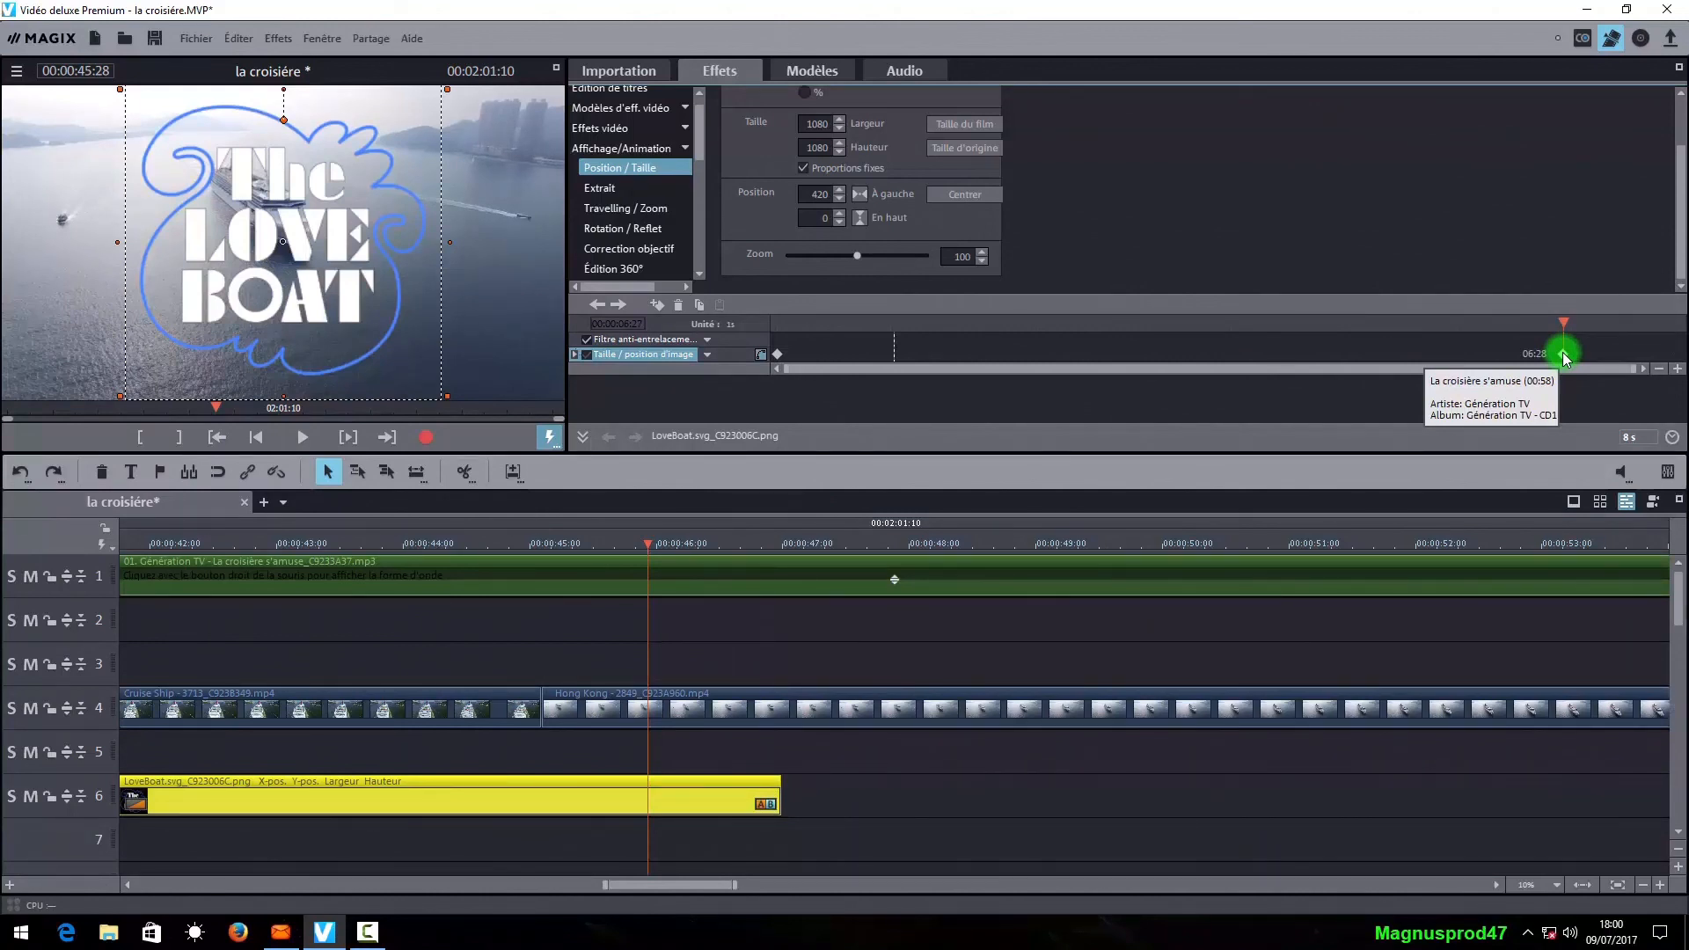
{"action": "left_click_drag", "start_coordinate": [652, 551], "coordinate": [411, 546]}
{"action": "left_click", "coordinate": [303, 437]}
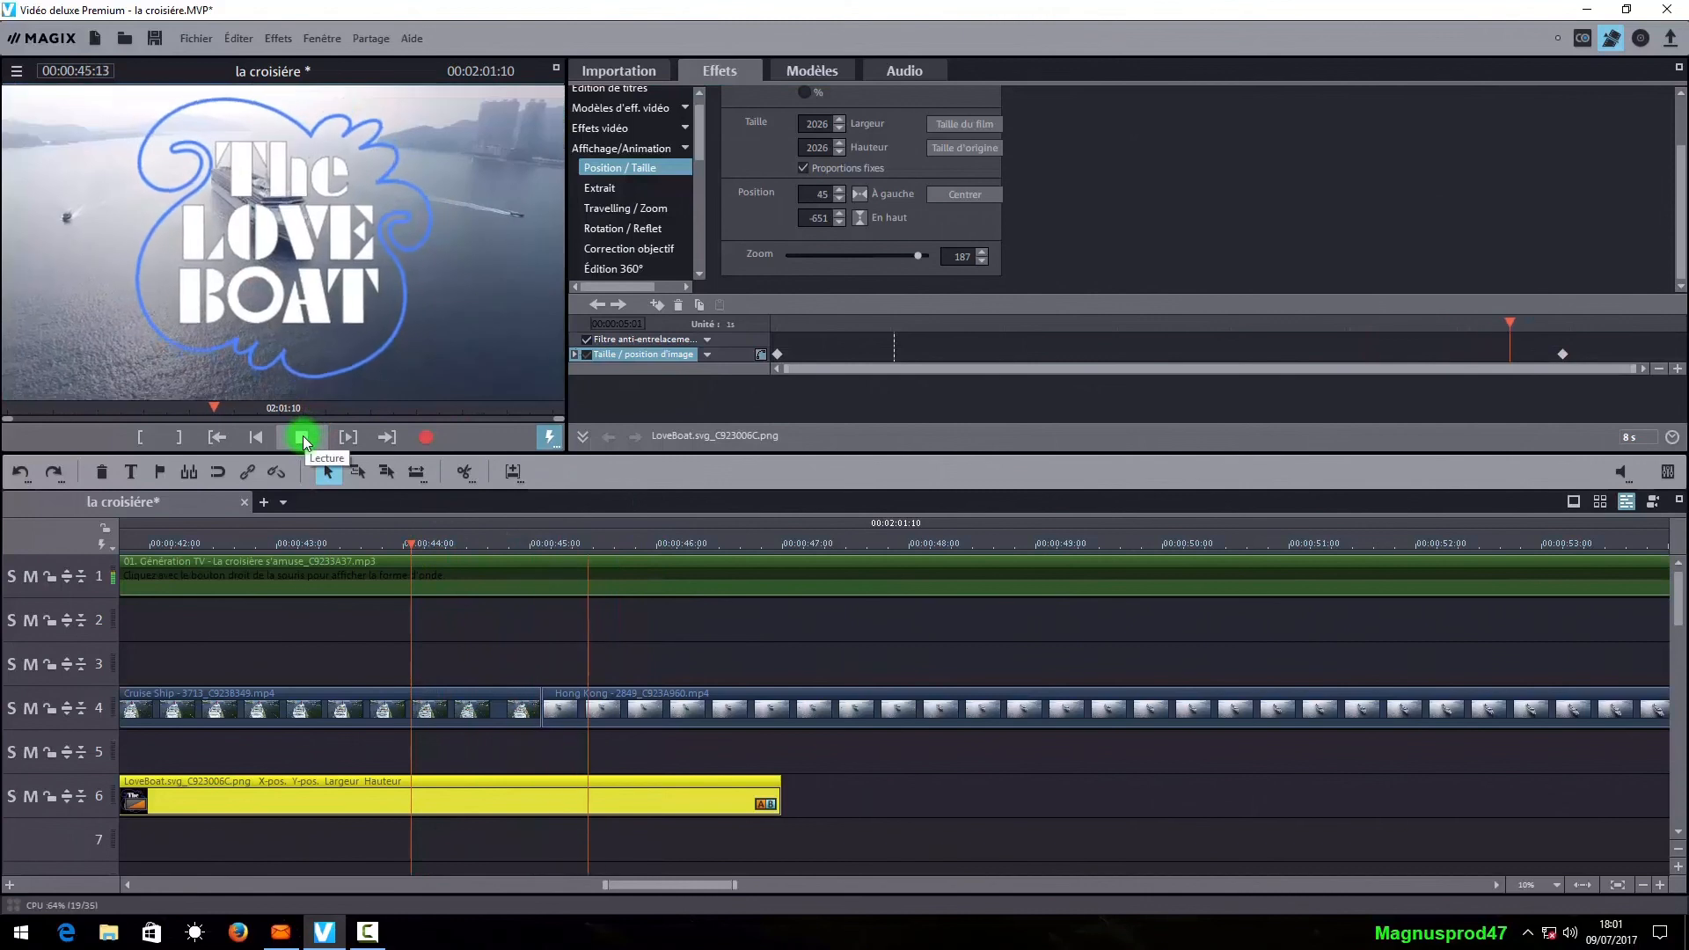
{"action": "key", "text": "space"}
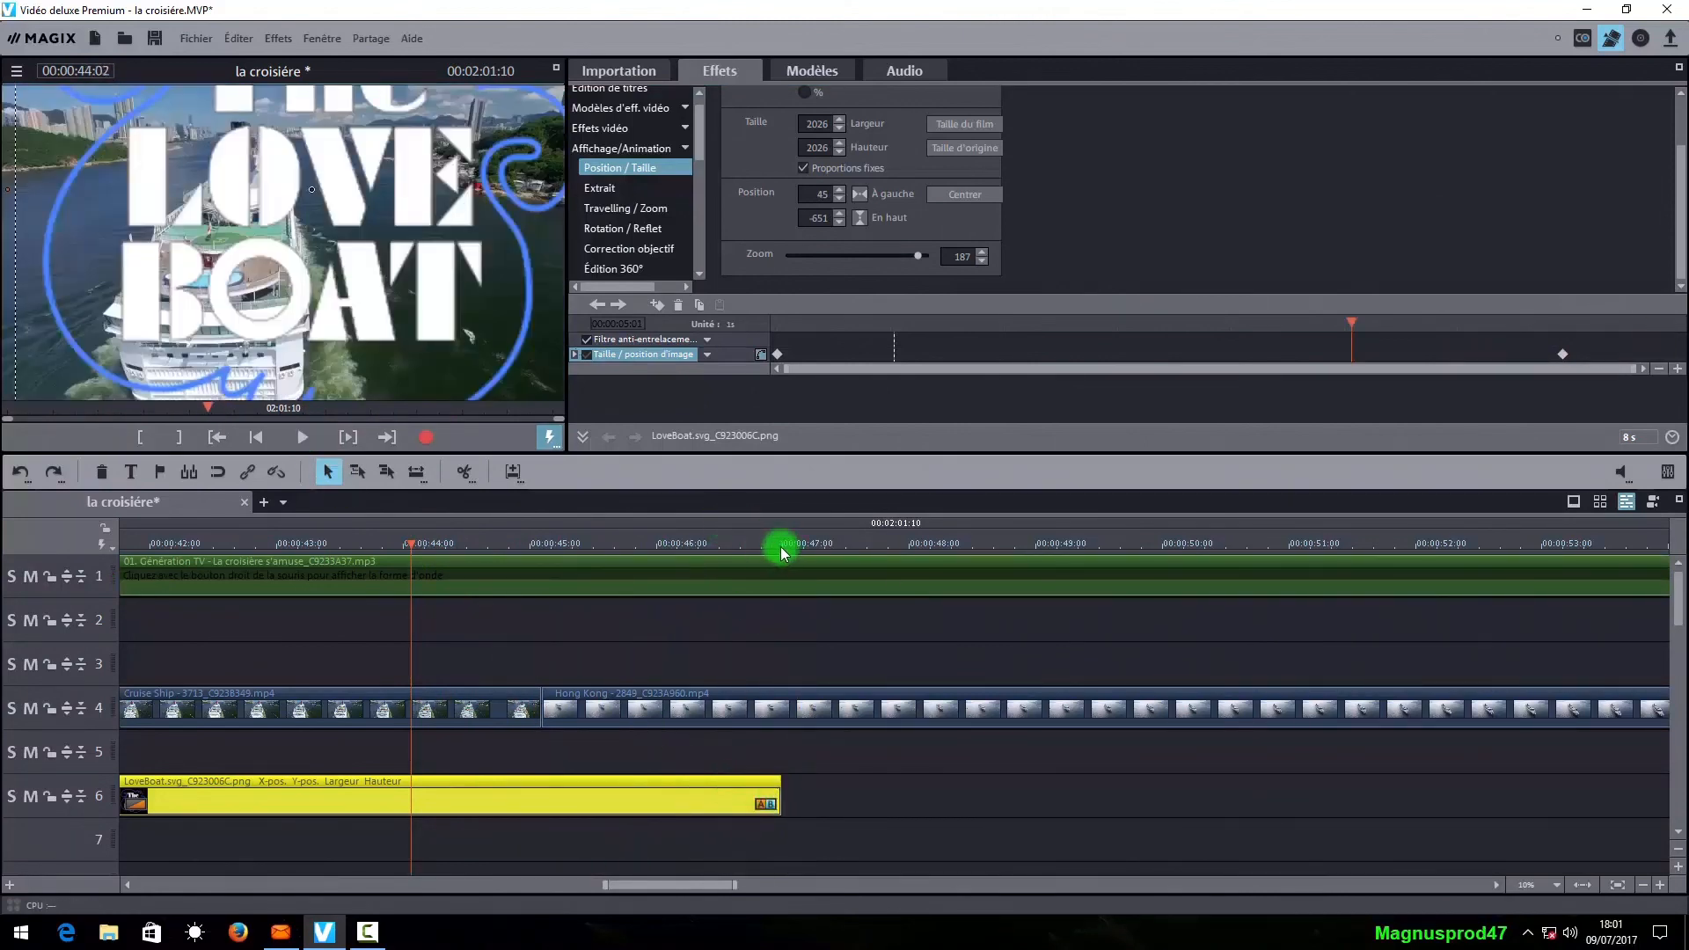
- Add a fade-out to the end of the LoveBoat logo clip, starting at 00:00:46:15
{"action": "left_click", "coordinate": [781, 543]}
{"action": "left_click", "coordinate": [720, 550]}
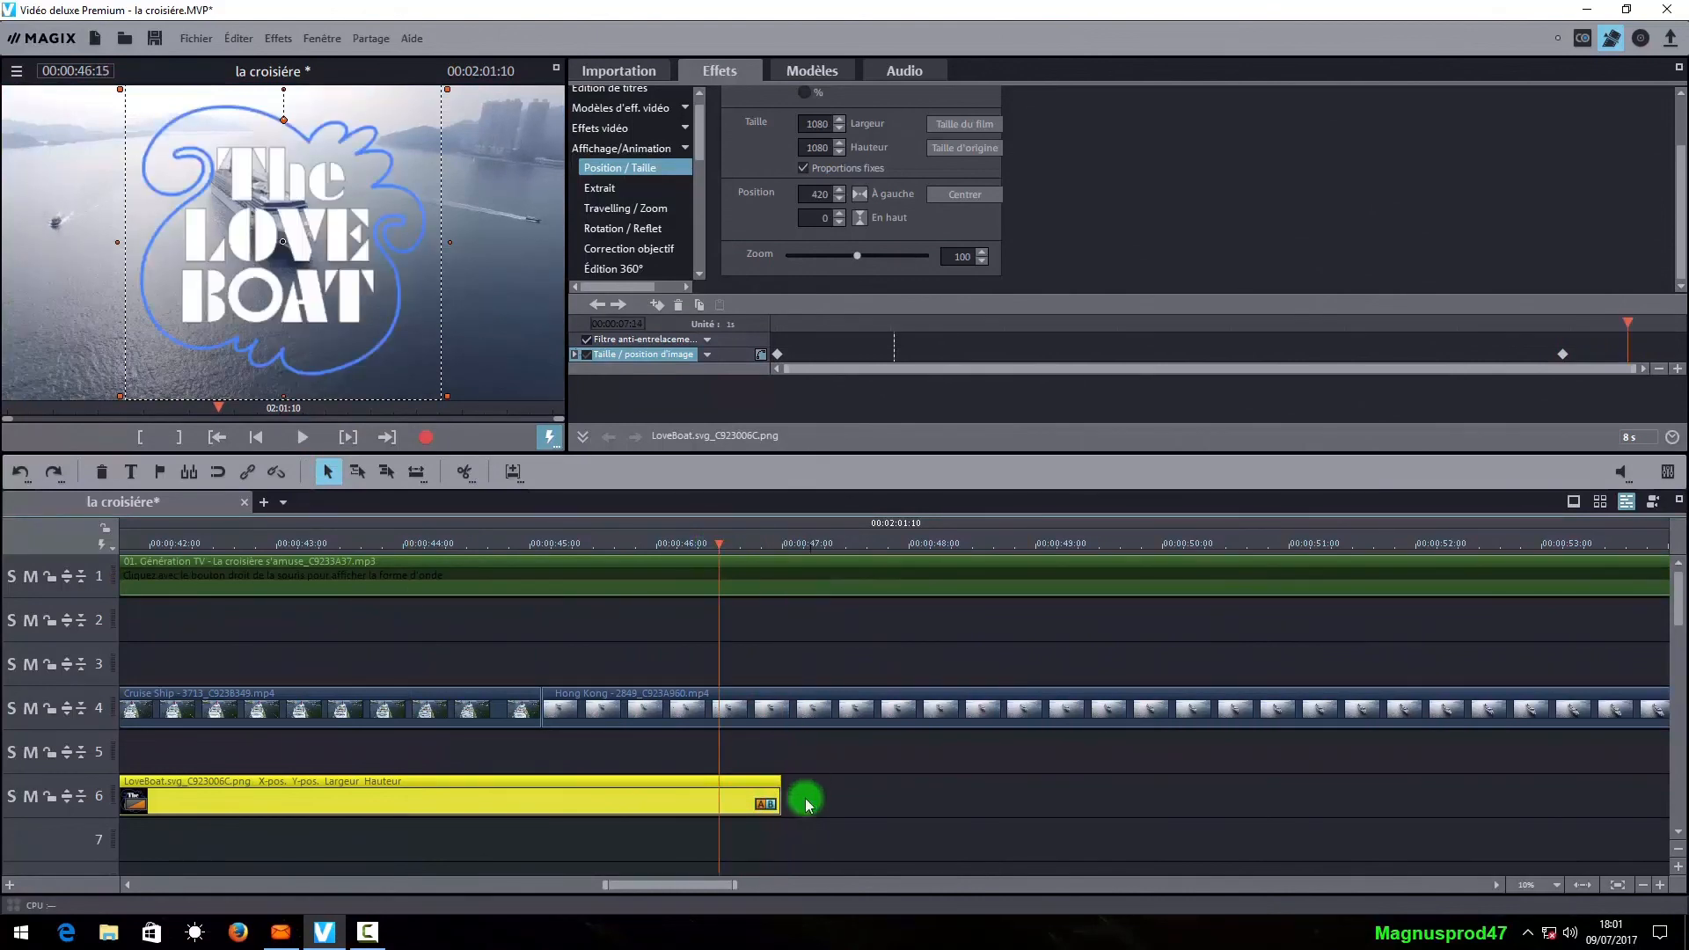
{"action": "left_click_drag", "start_coordinate": [771, 792], "coordinate": [717, 794]}
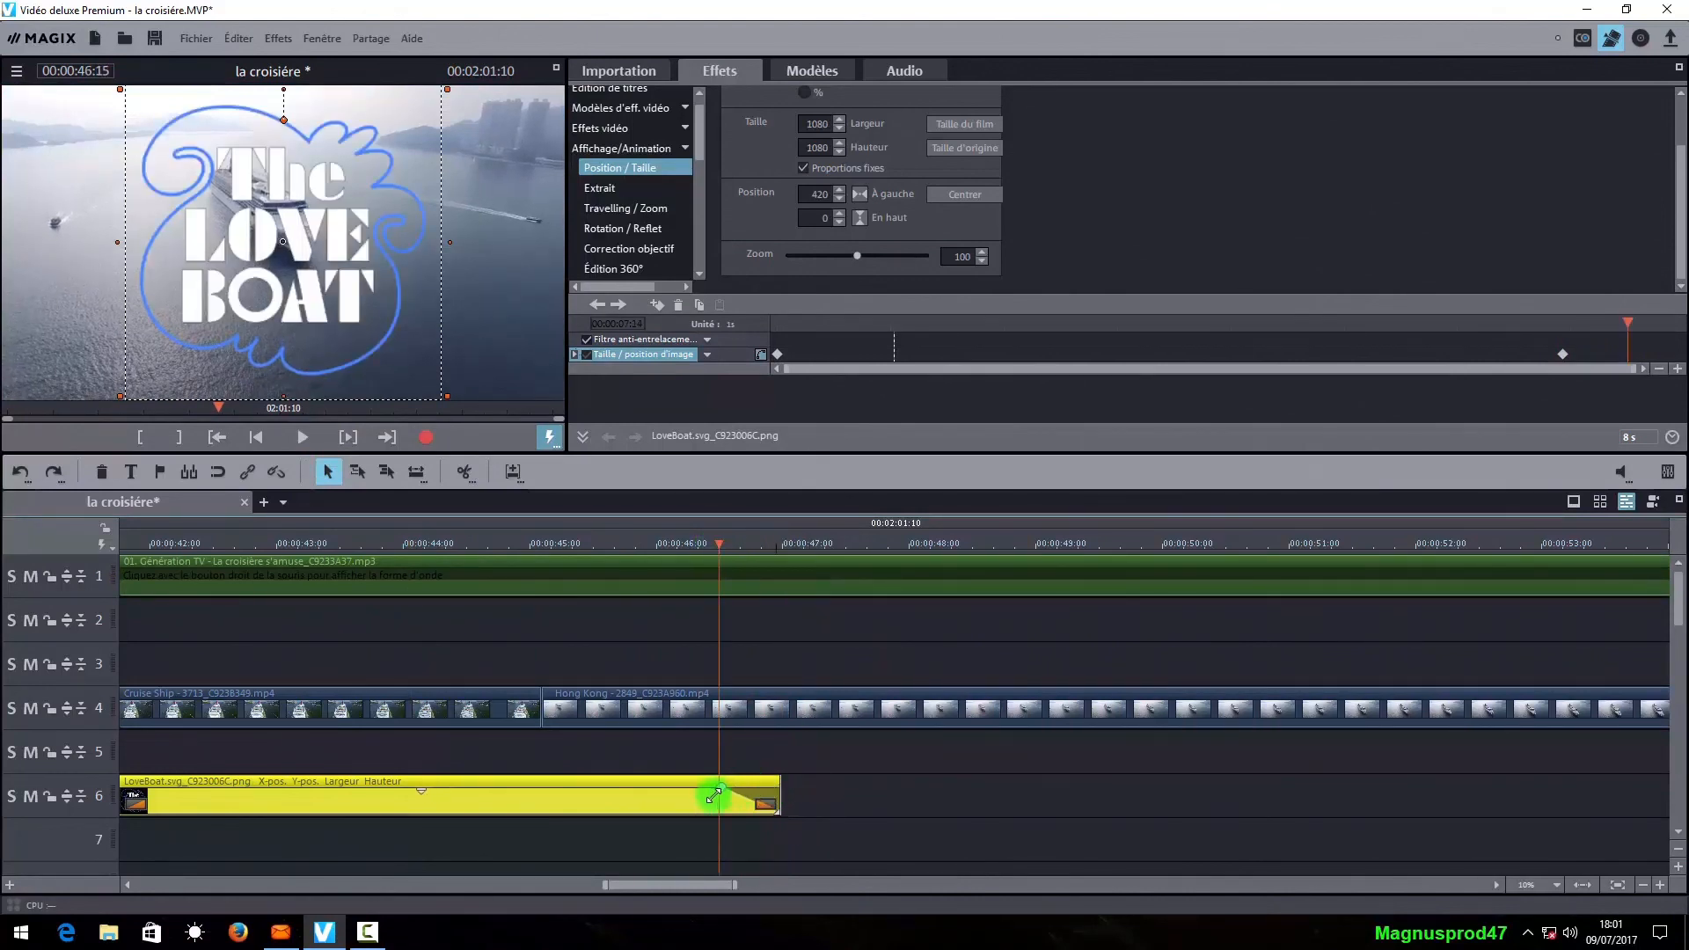
- Play the last part of the logo animation, including its fade-out, from shortly before 00:00:44
{"action": "left_click", "coordinate": [584, 543]}
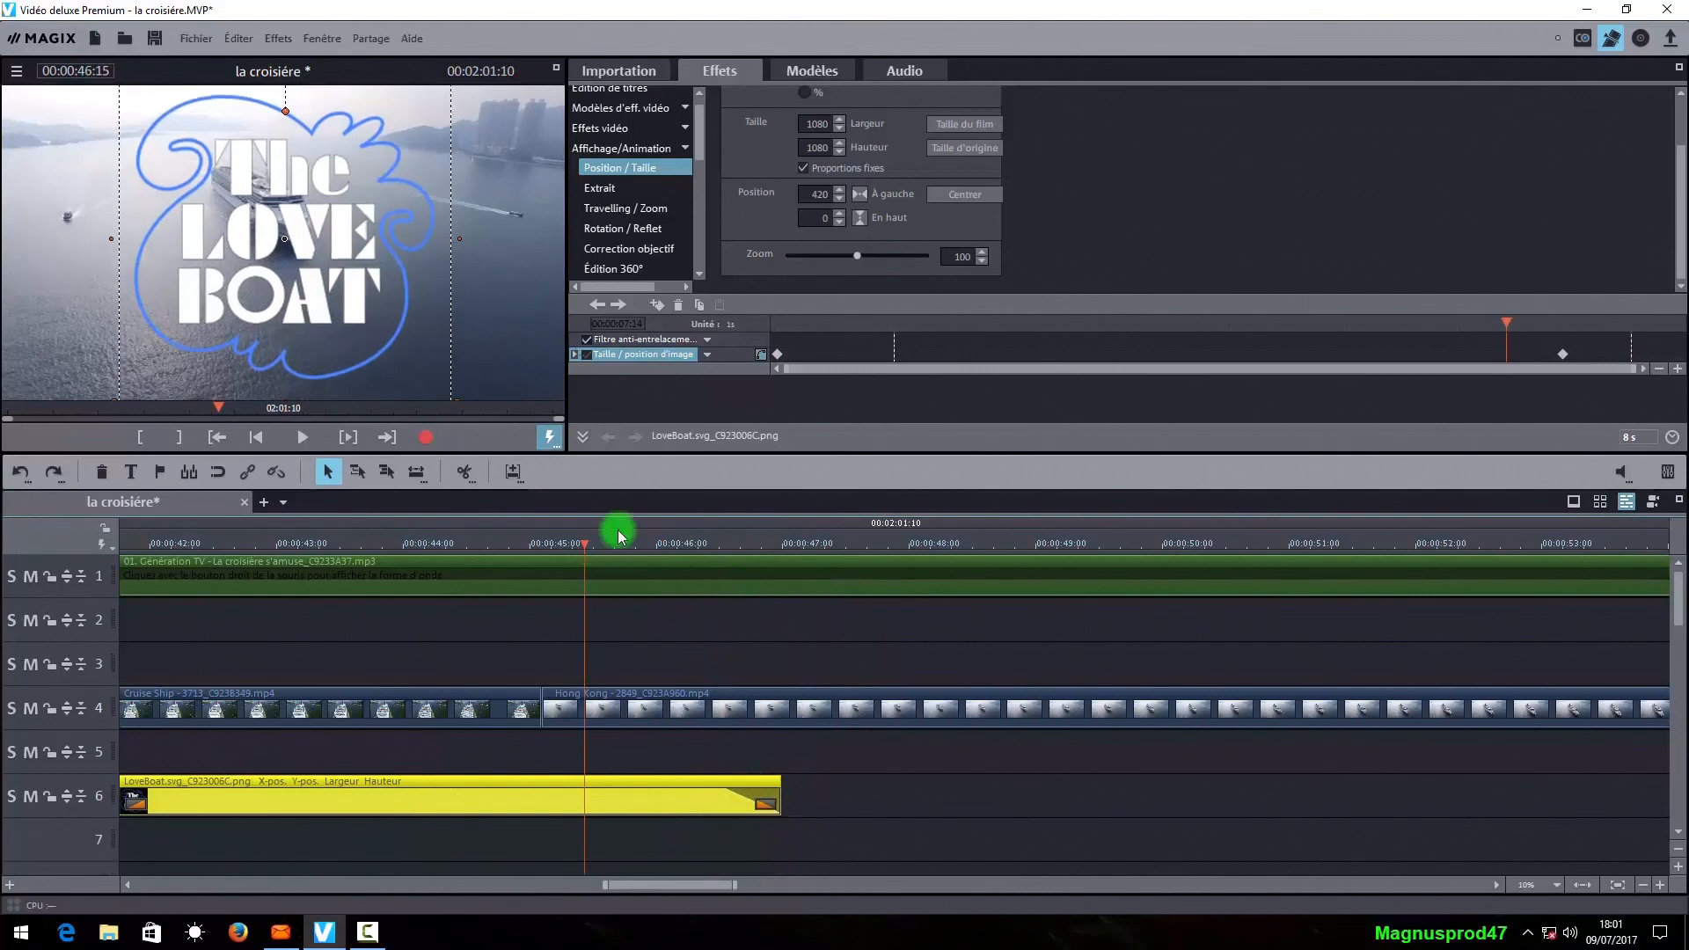
{"action": "left_click_drag", "start_coordinate": [584, 545], "coordinate": [370, 547]}
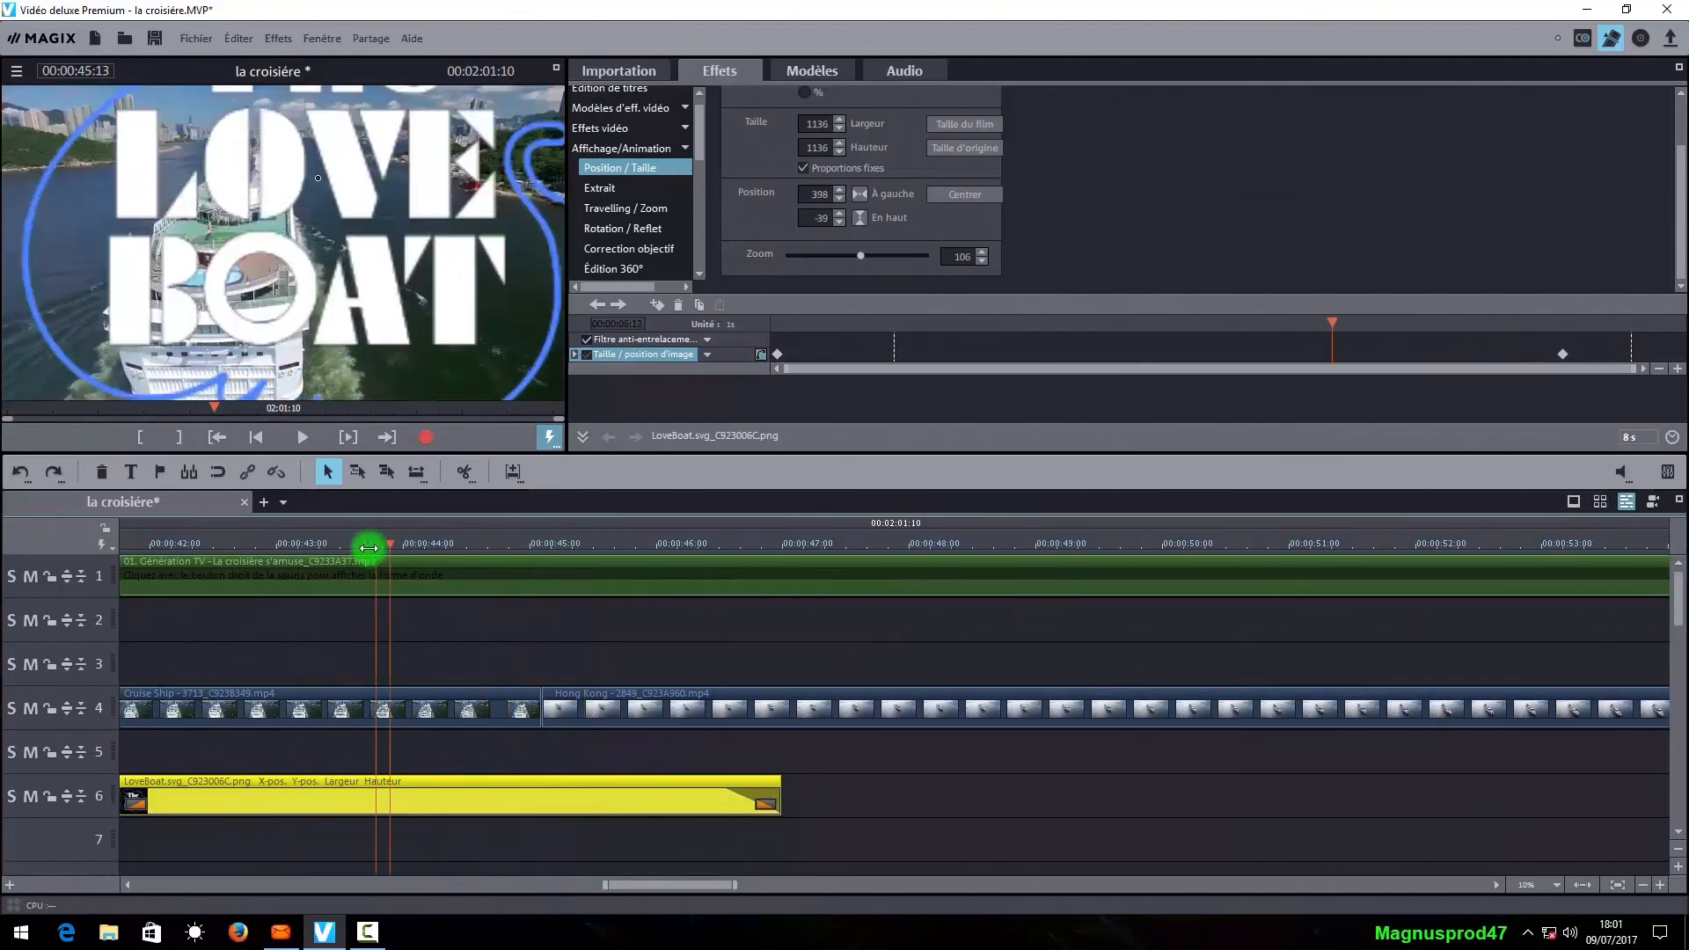
{"action": "left_click", "coordinate": [303, 437]}
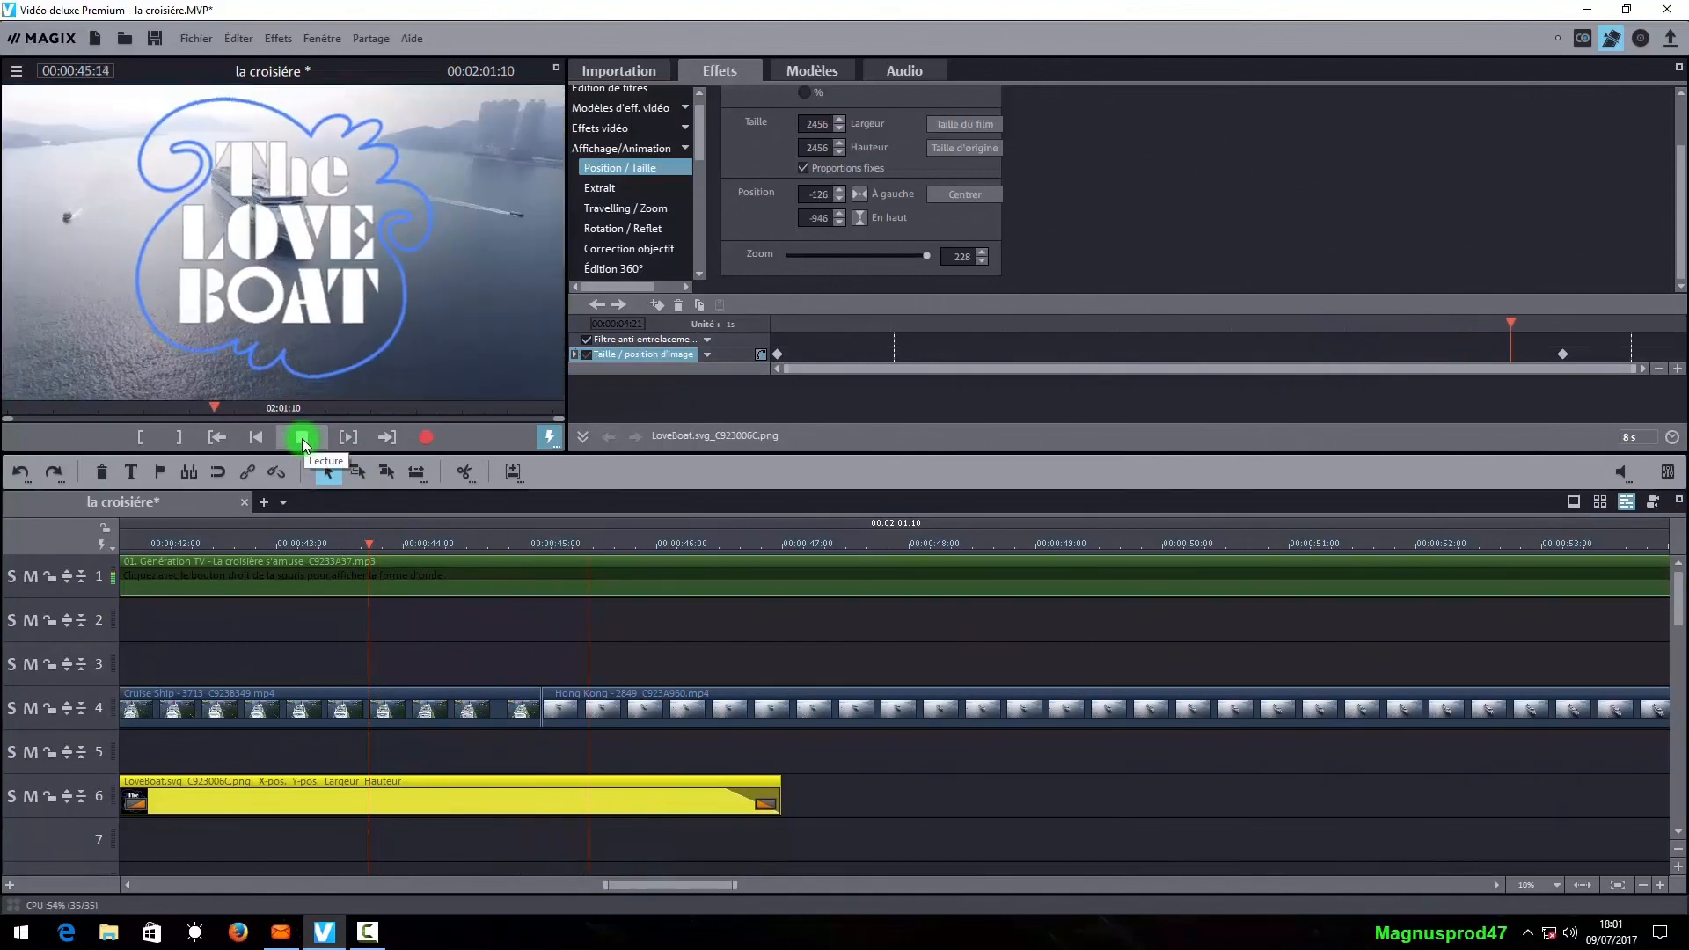
{"action": "left_click", "coordinate": [302, 438]}
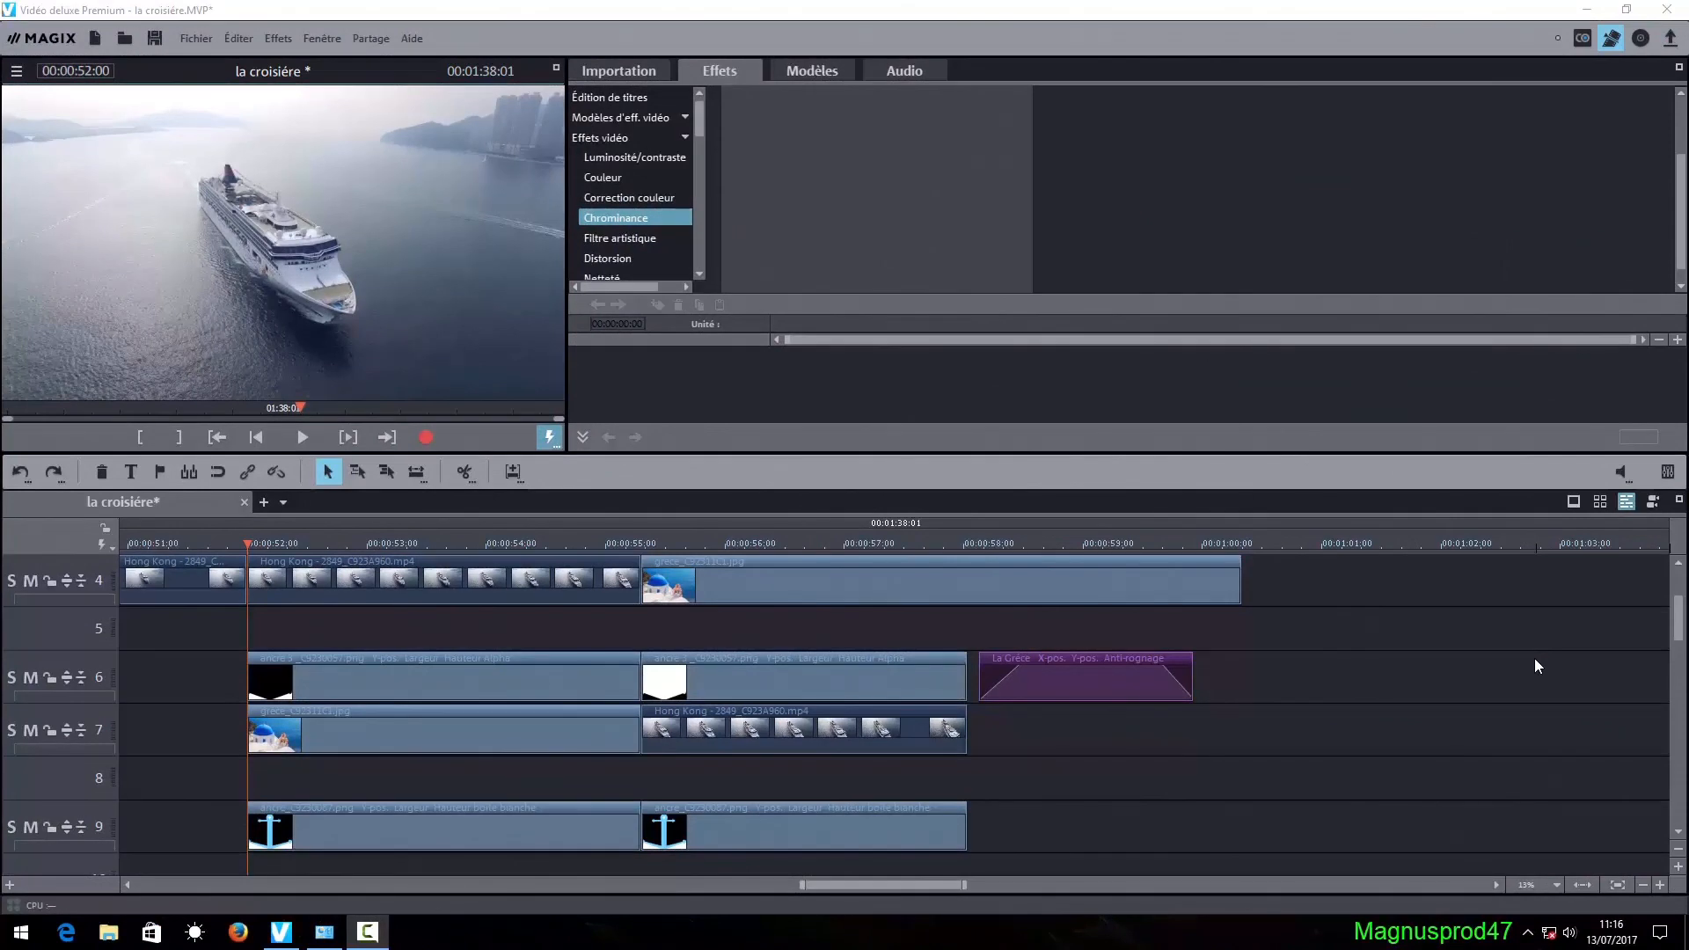
- Play the anchor transition from 00:00:52:00 through to the La Gréce title and select the Hong Kong clip on track 7
{"action": "left_click", "coordinate": [300, 437]}
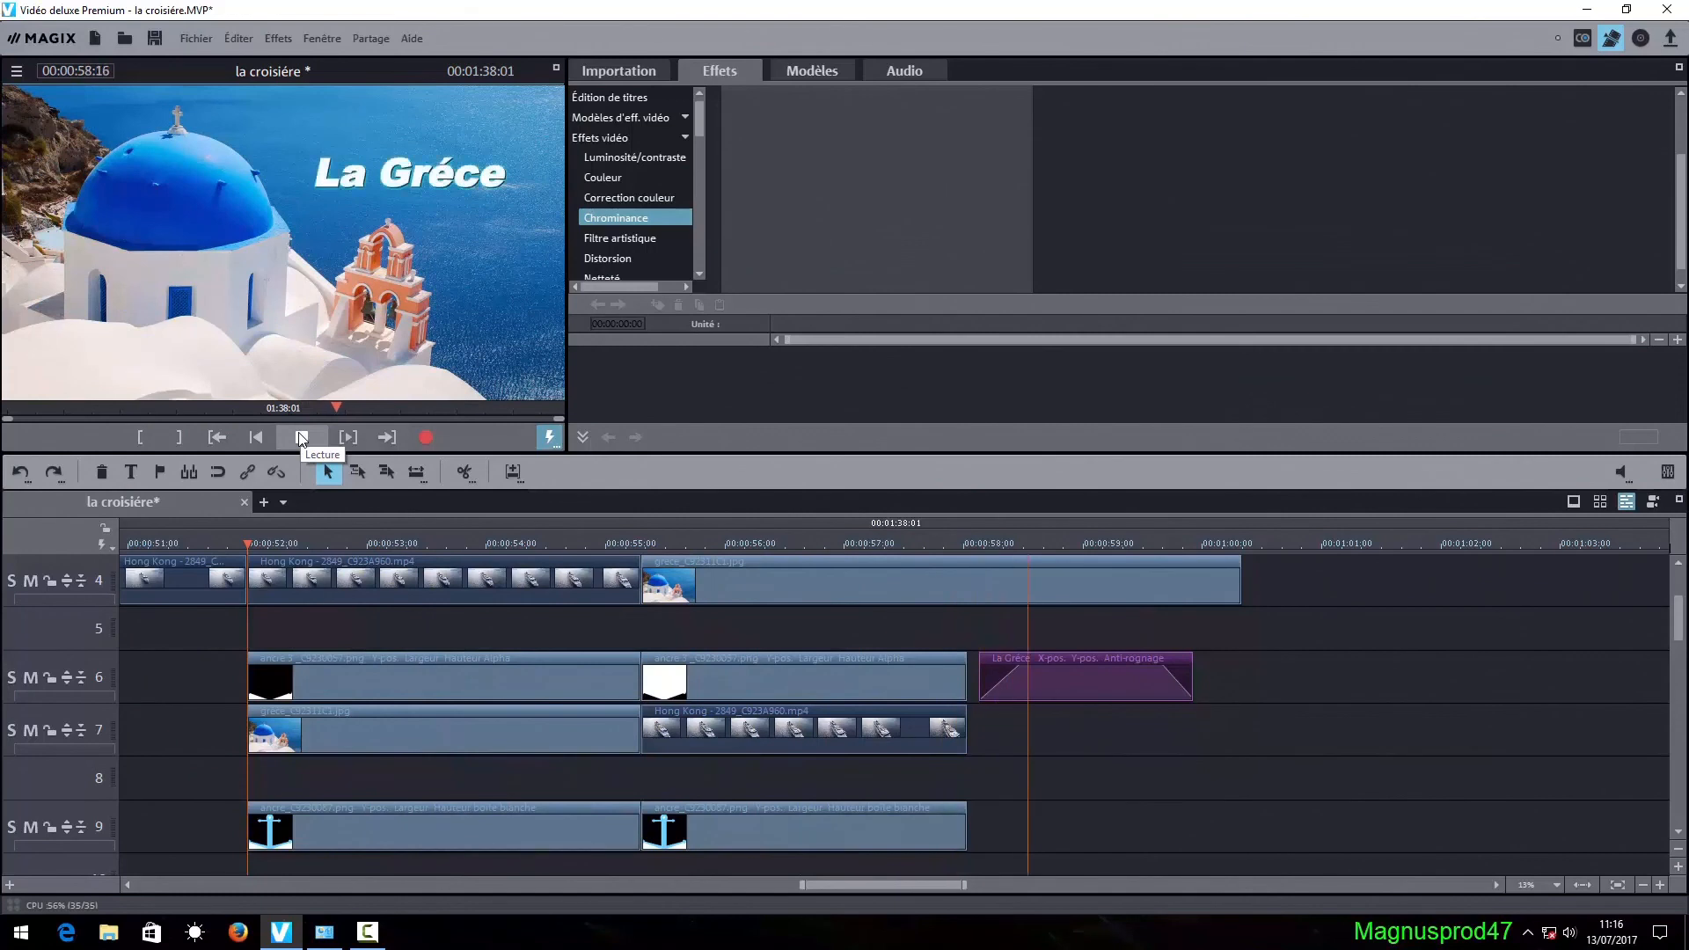
{"action": "left_click", "coordinate": [300, 438]}
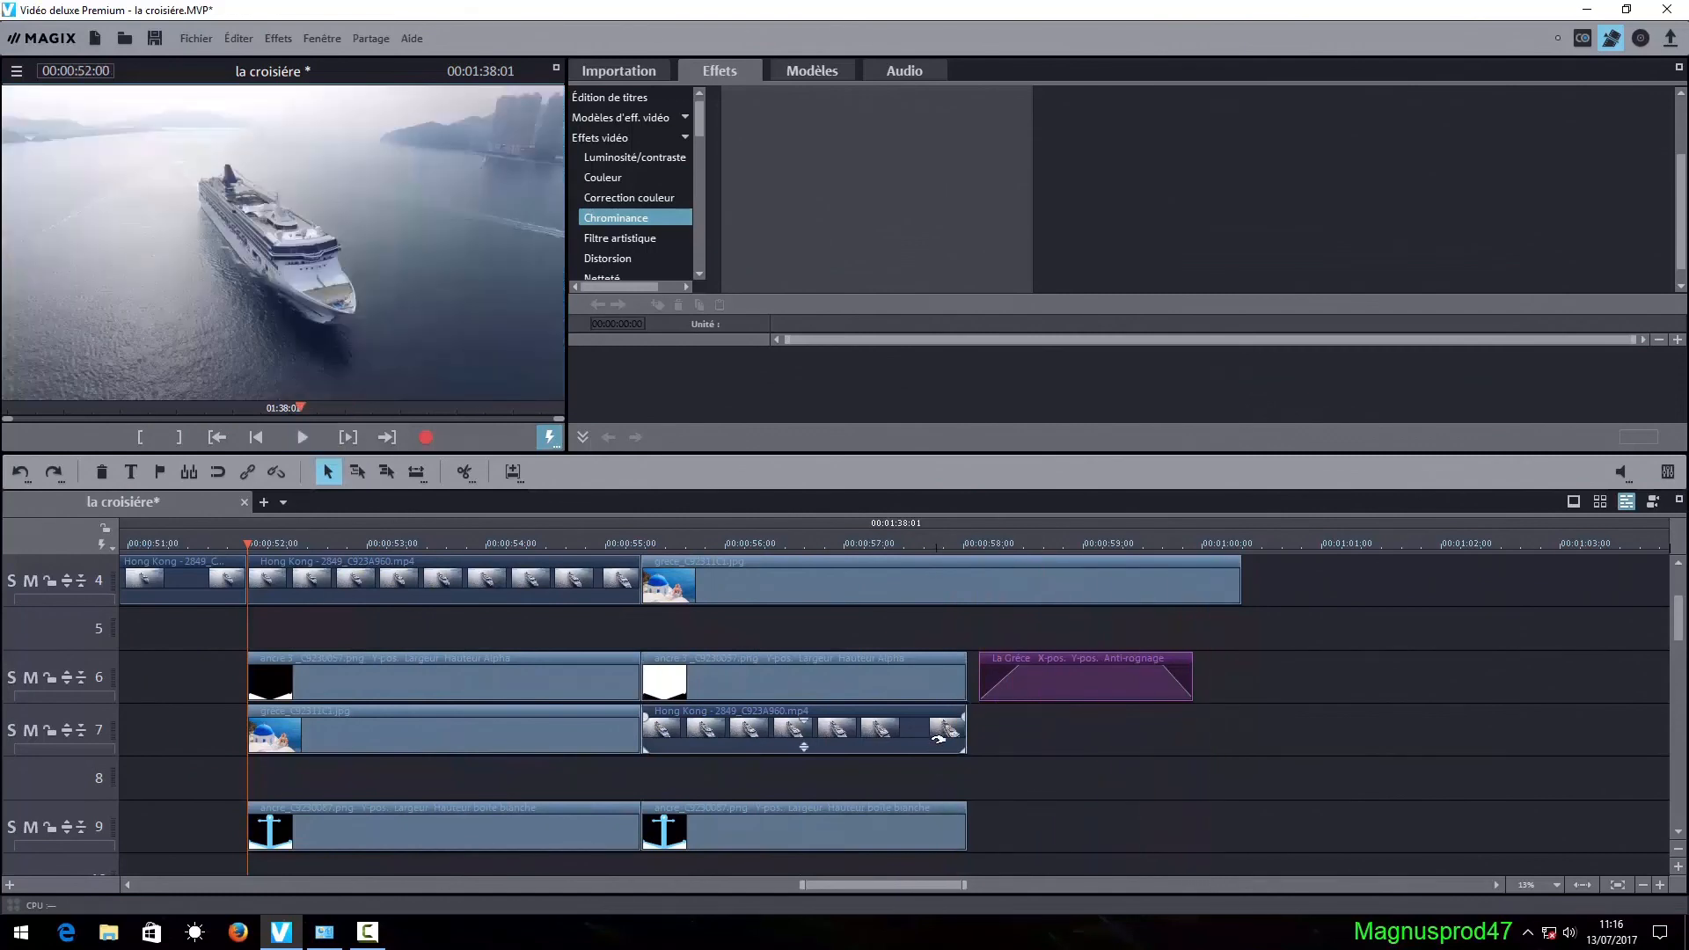
{"action": "left_click", "coordinate": [835, 732]}
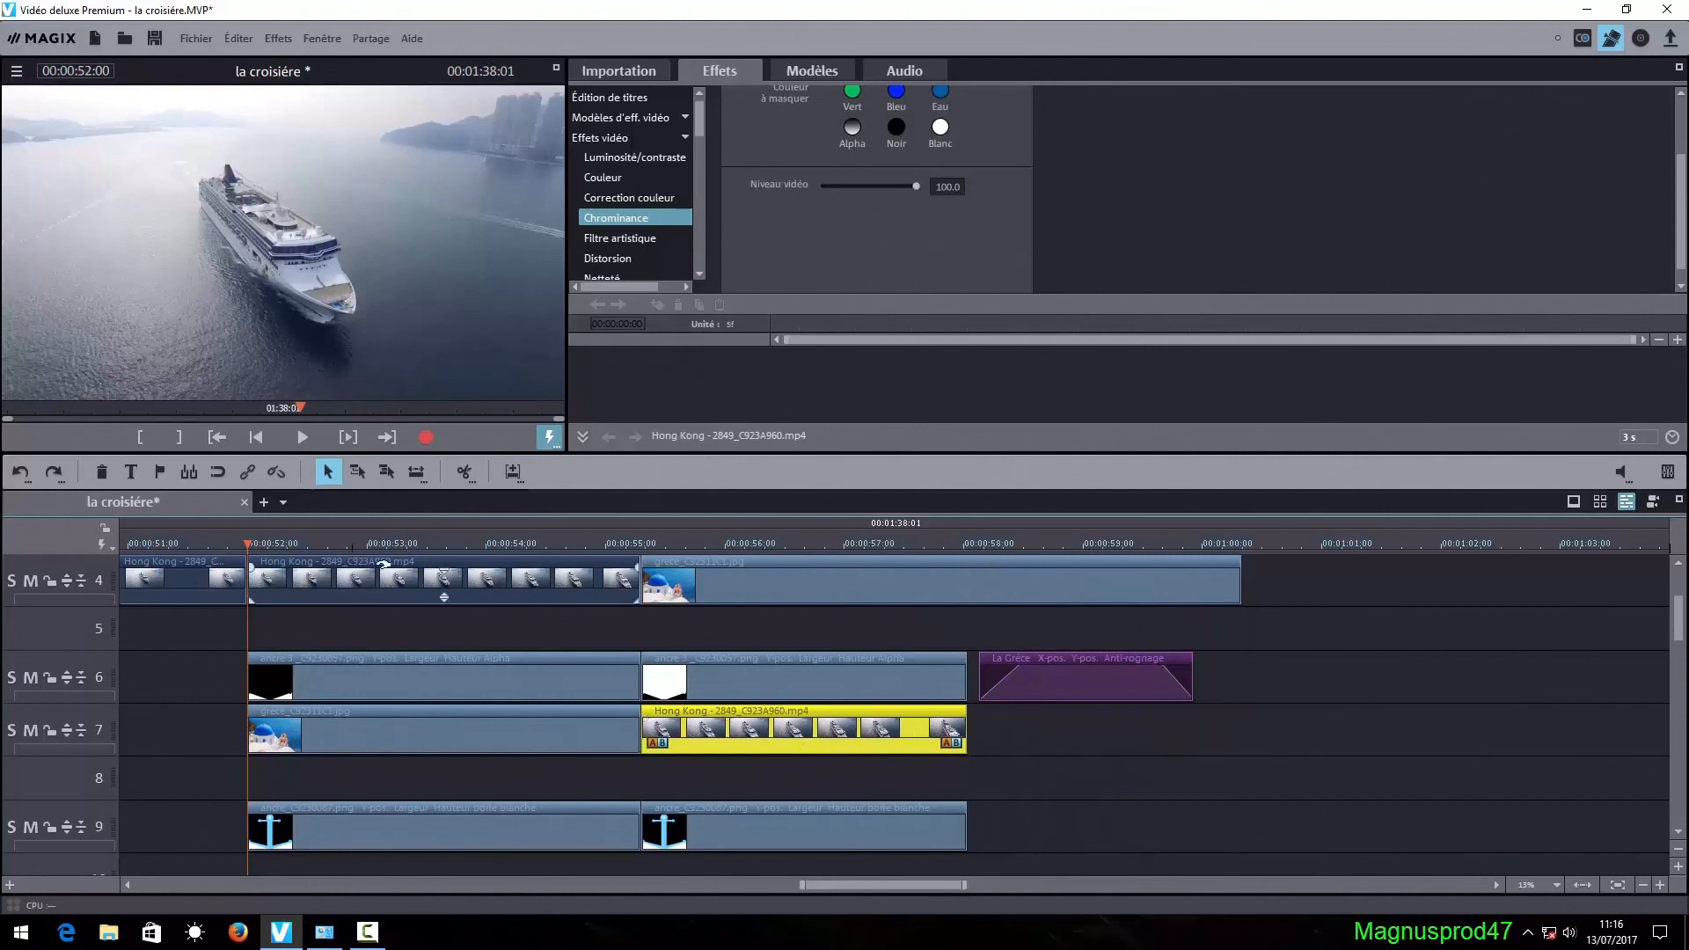
- Extend the end of the Hong Kong clip on track 7 well past the La Gréce title
{"action": "left_click", "coordinate": [1661, 887]}
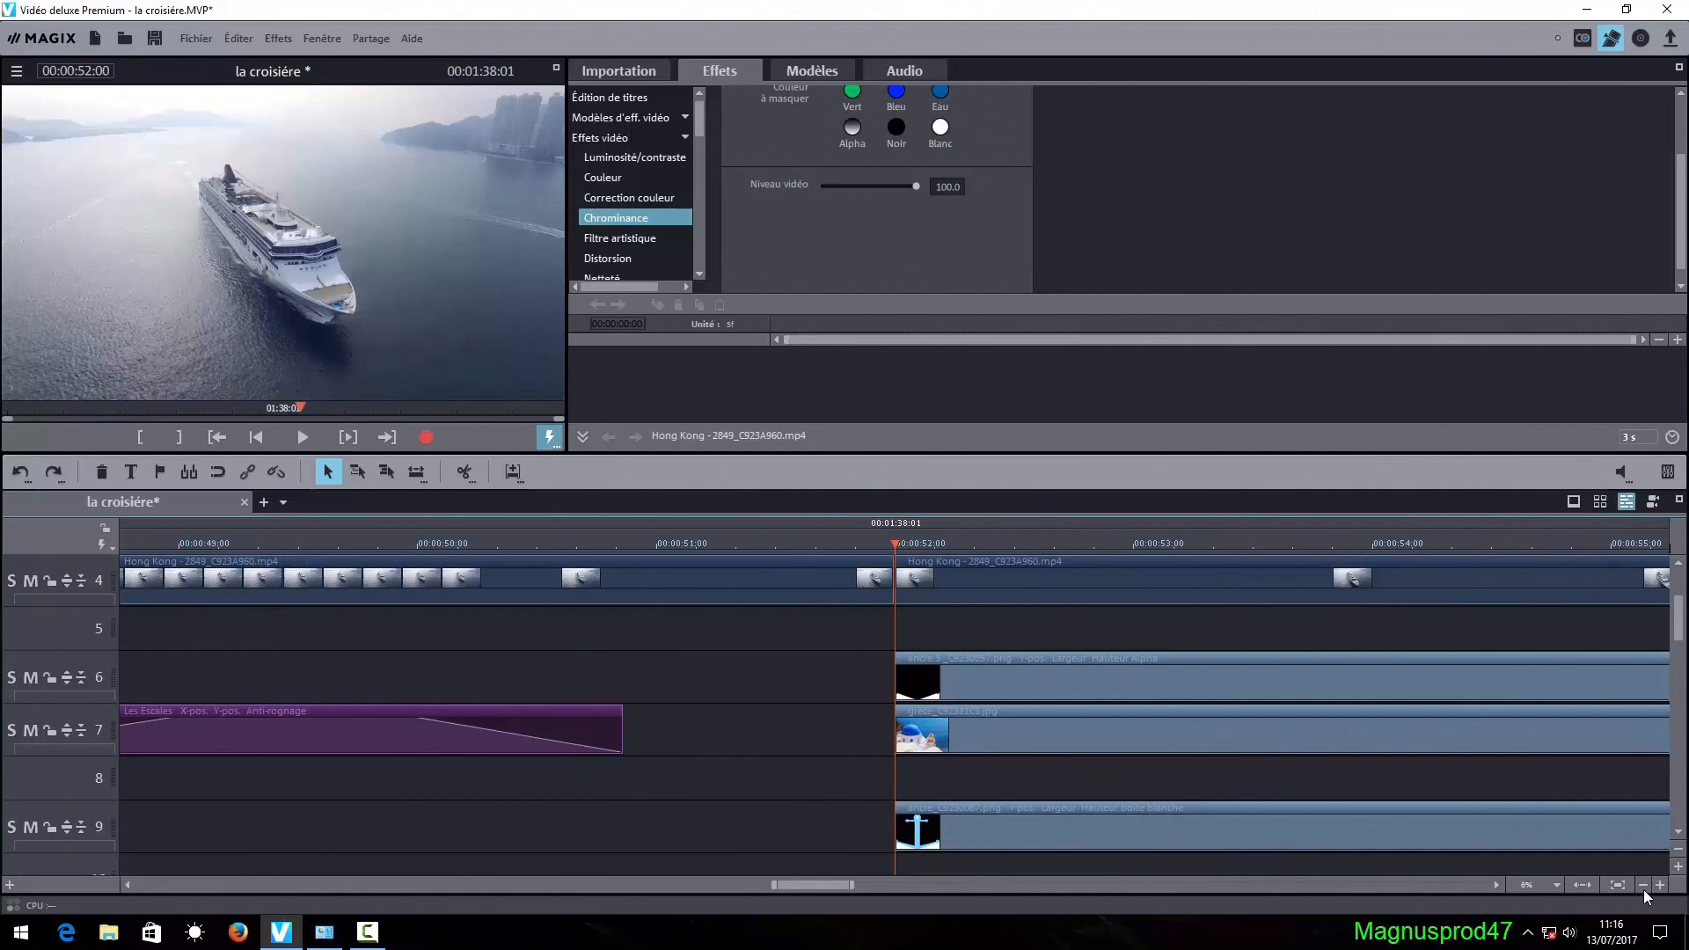
{"action": "left_click", "coordinate": [1643, 887]}
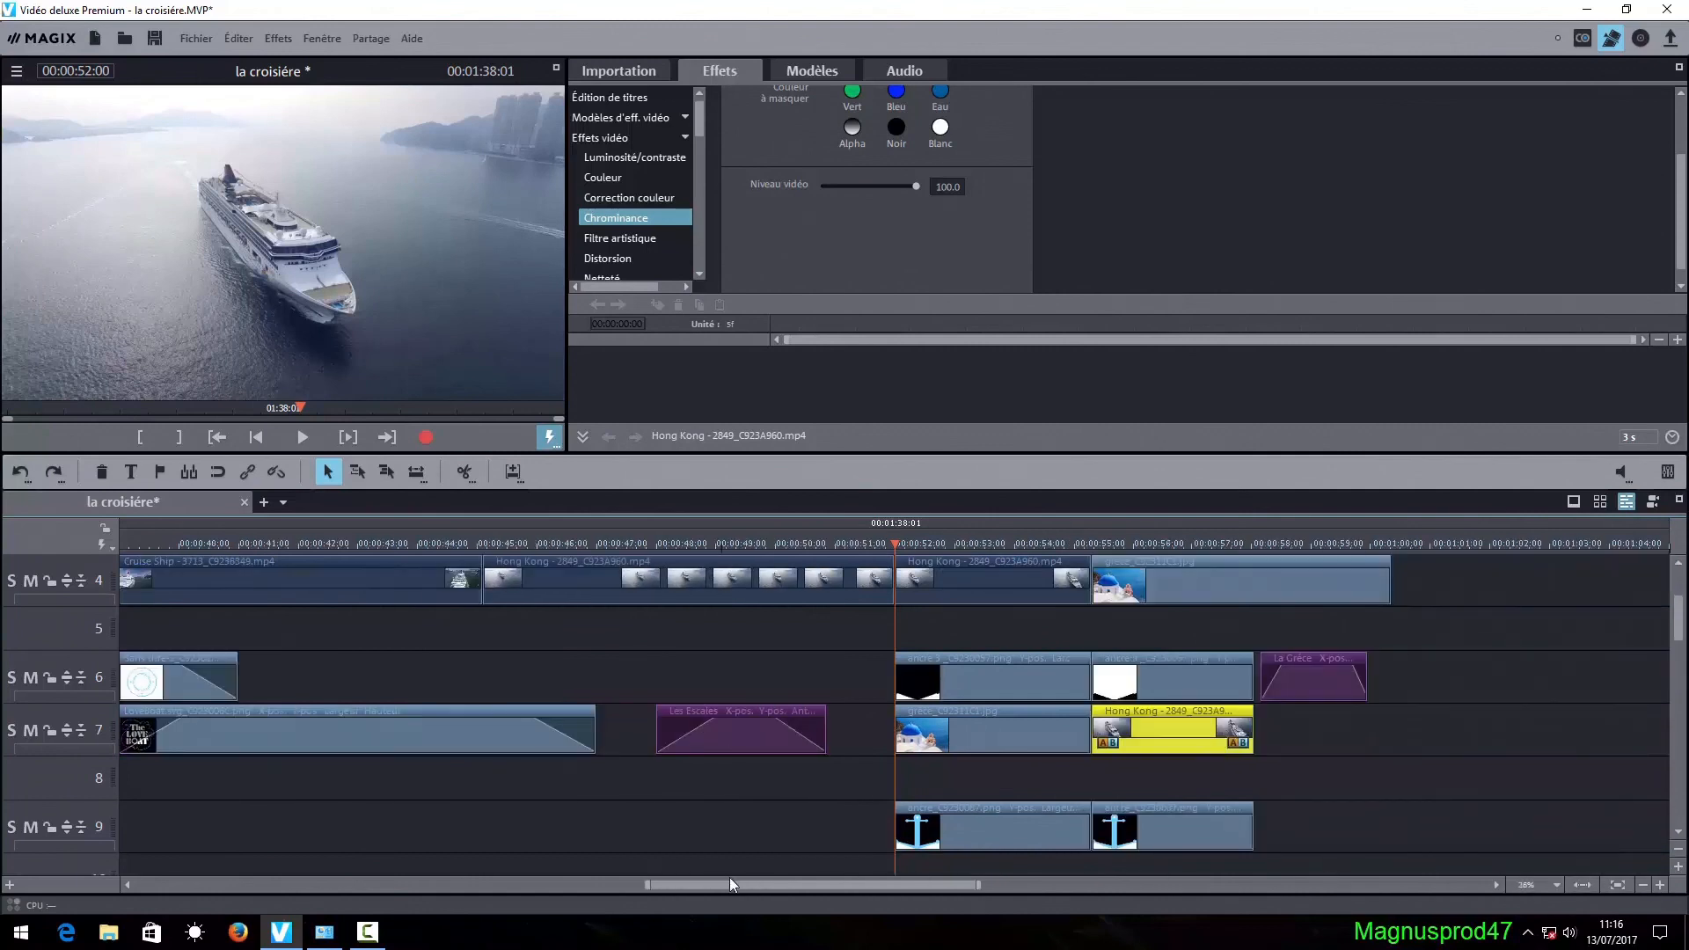
{"action": "left_click_drag", "start_coordinate": [765, 886], "coordinate": [892, 883]}
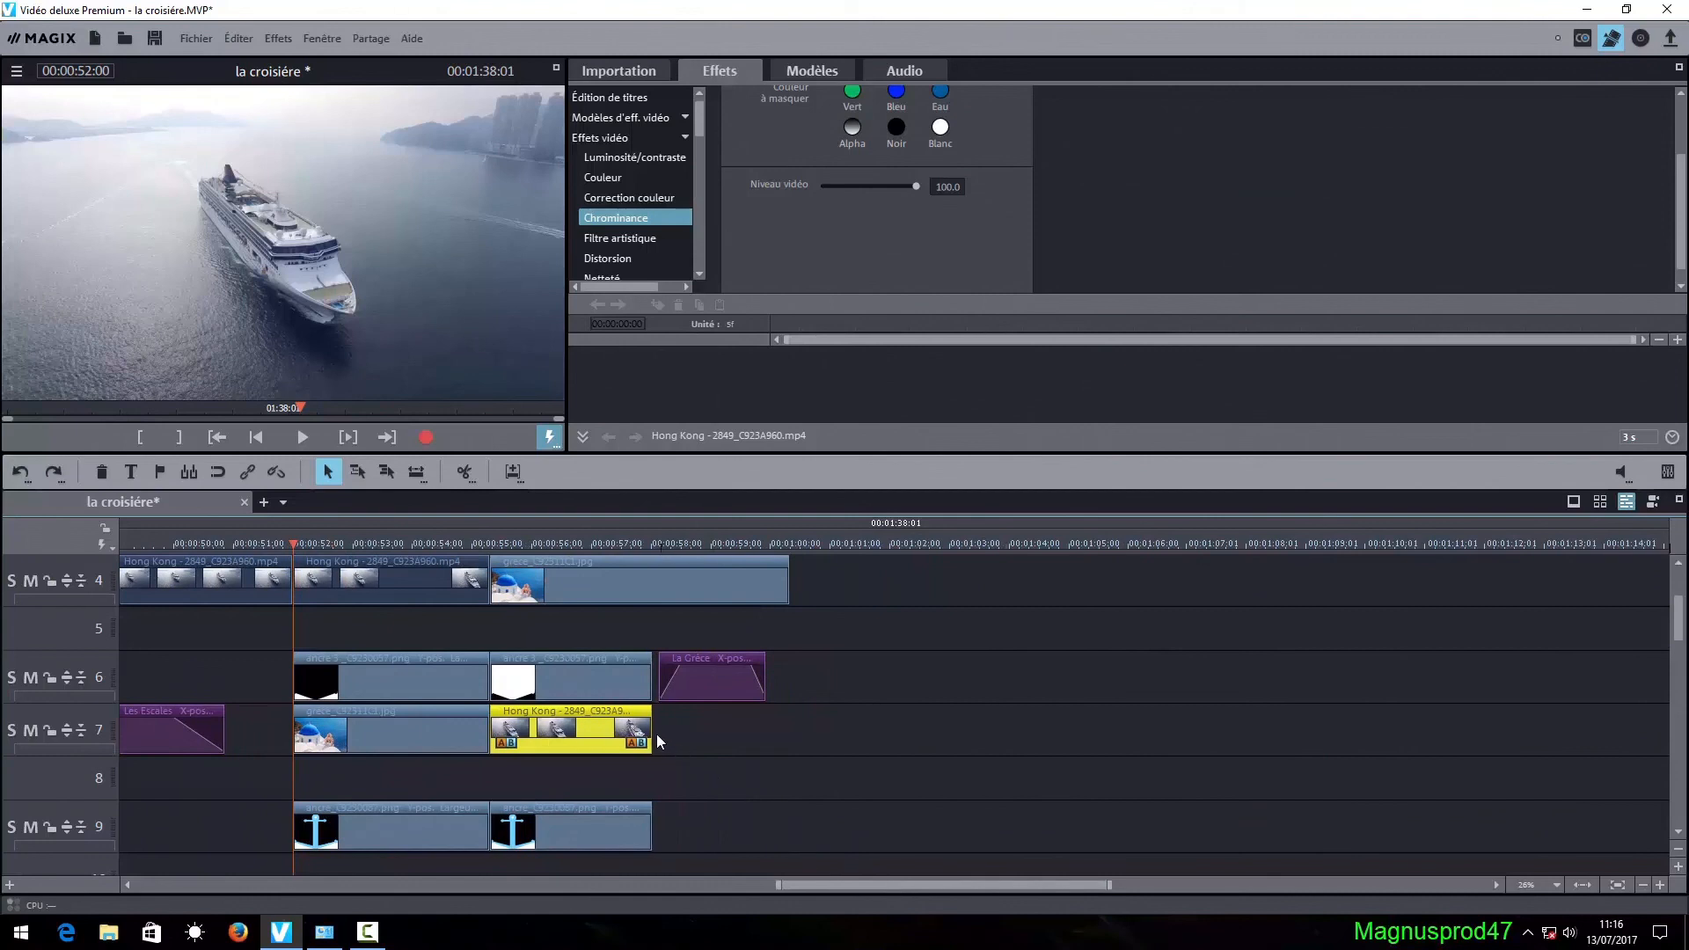
{"action": "left_click_drag", "start_coordinate": [652, 734], "coordinate": [968, 780]}
- Split the Hong Kong clip on track 7 at 00:00:58:01 and move the remainder to track 4, directly after the Greece image
{"action": "left_click", "coordinate": [1660, 884]}
{"action": "left_click", "coordinate": [1677, 866]}
{"action": "left_click", "coordinate": [1677, 849]}
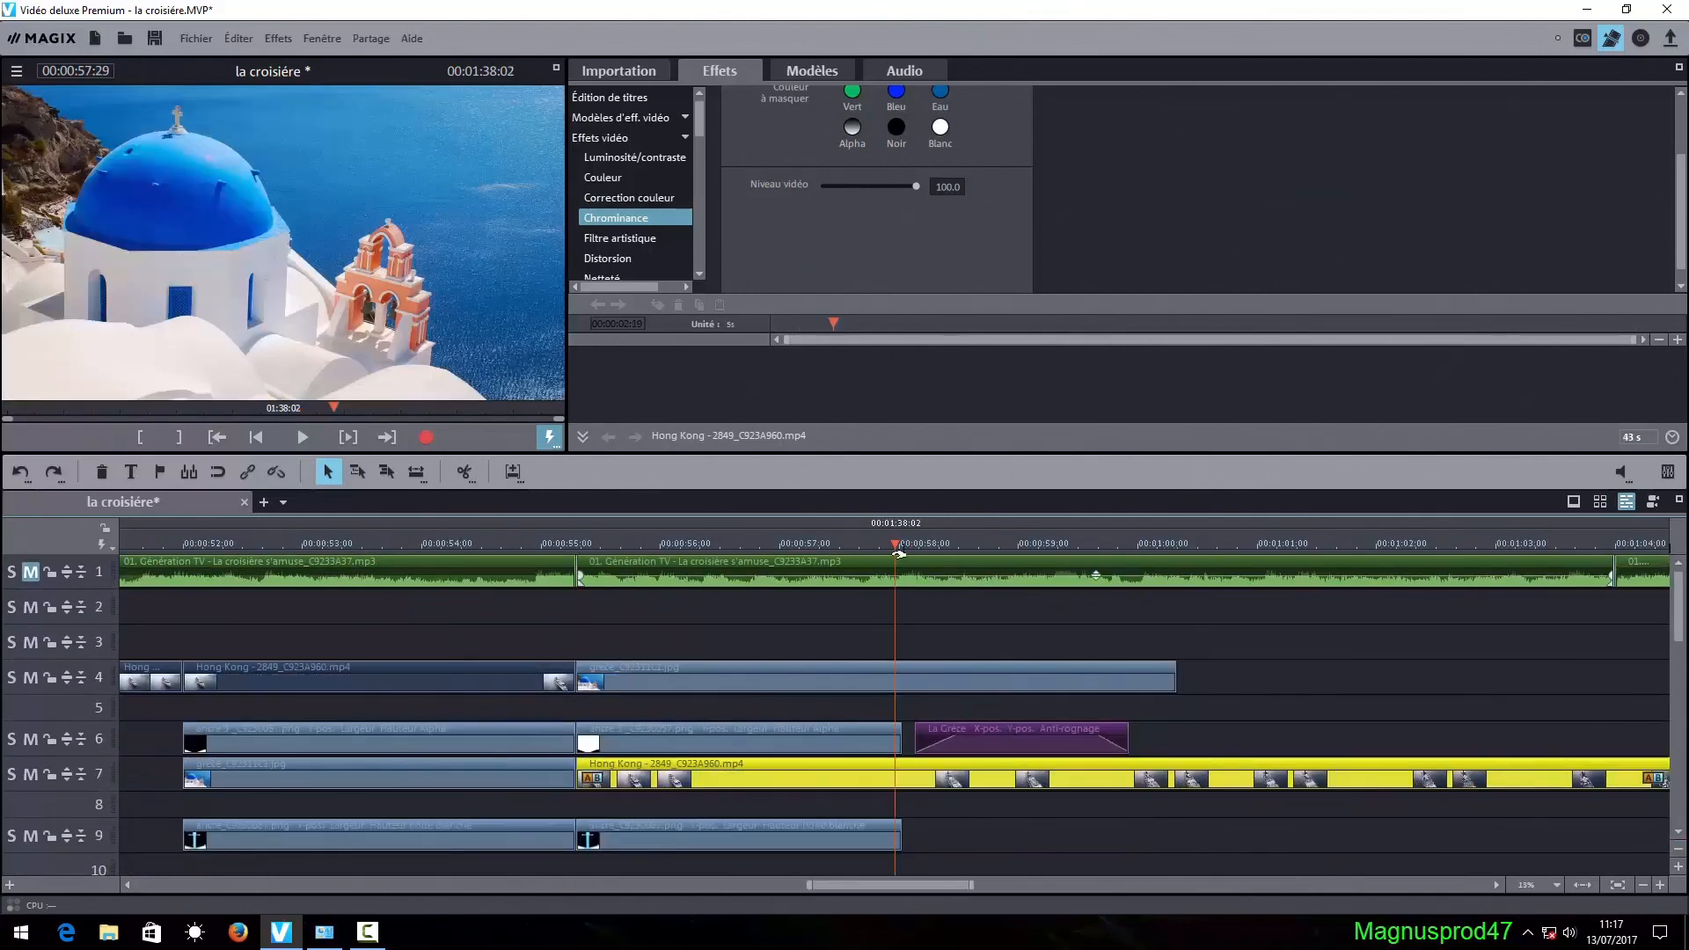
{"action": "left_click_drag", "start_coordinate": [896, 545], "coordinate": [901, 545]}
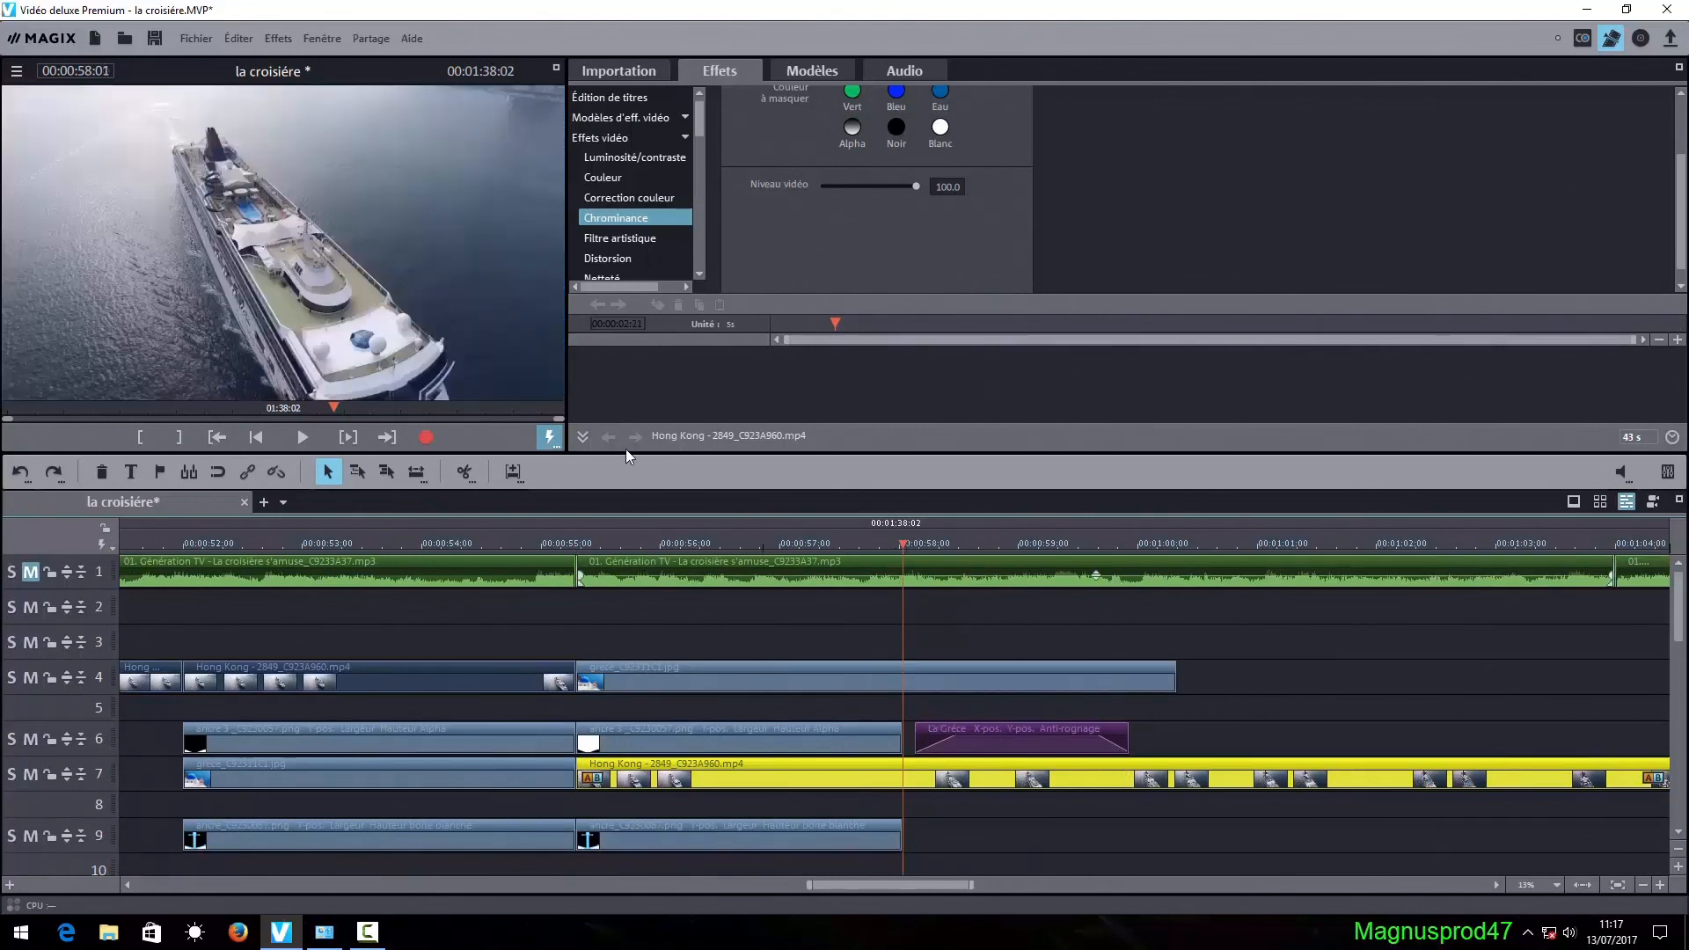
{"action": "left_click", "coordinate": [461, 473]}
{"action": "left_click_drag", "start_coordinate": [1076, 783], "coordinate": [1314, 669]}
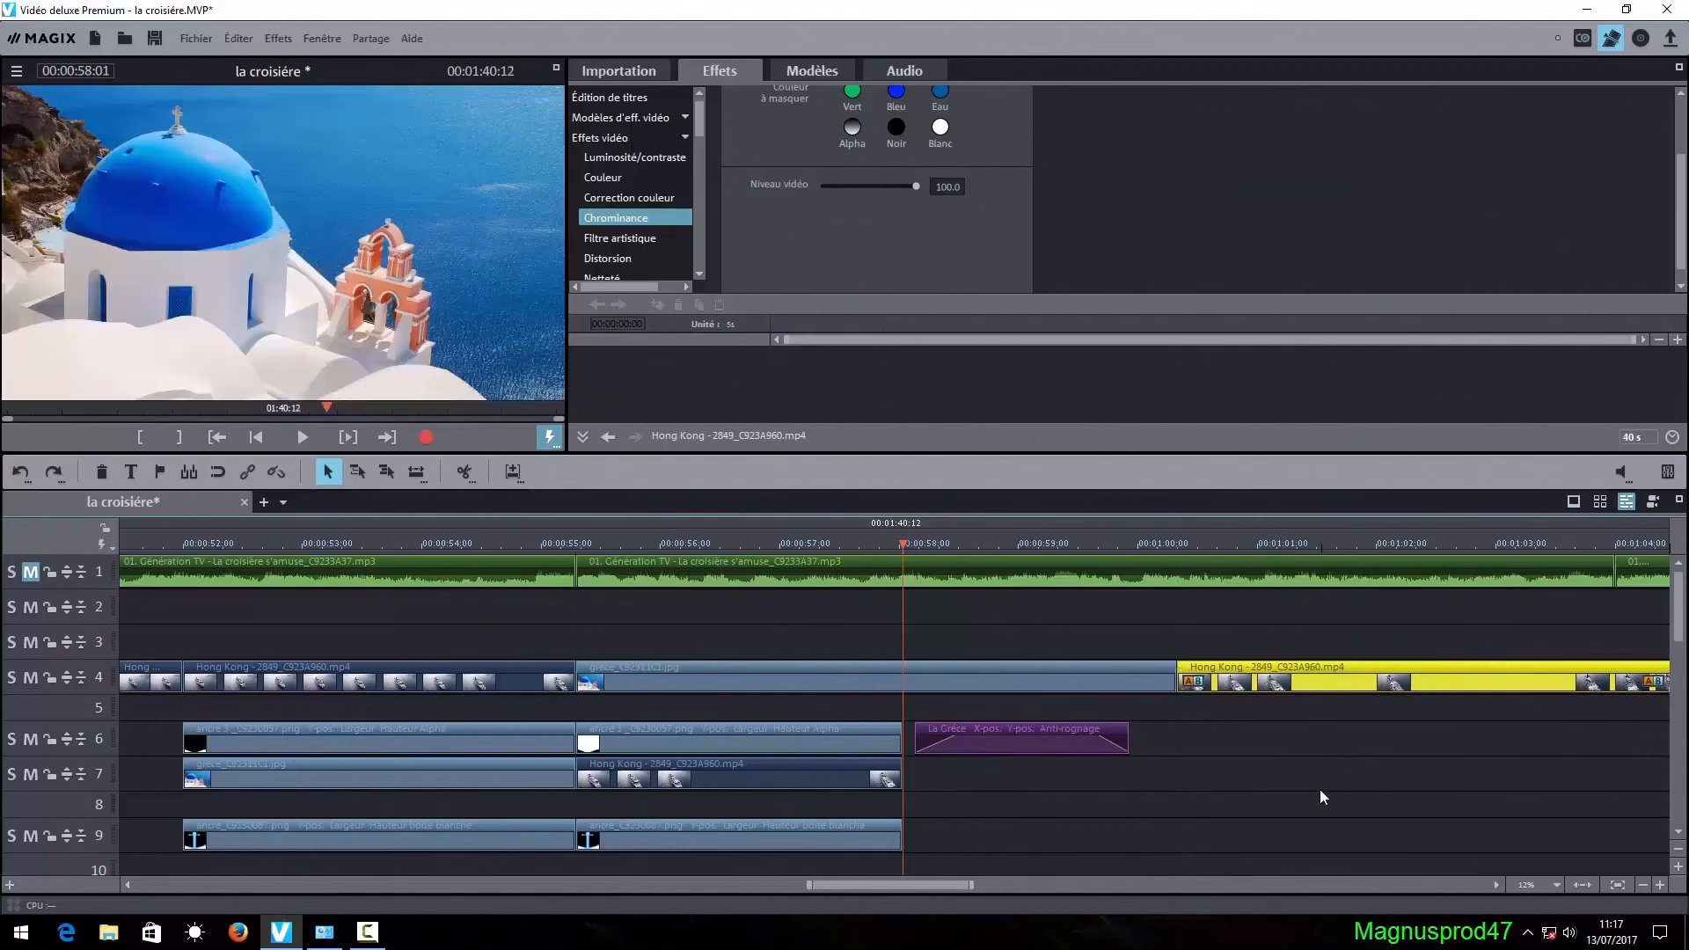
{"action": "left_click", "coordinate": [1319, 789]}
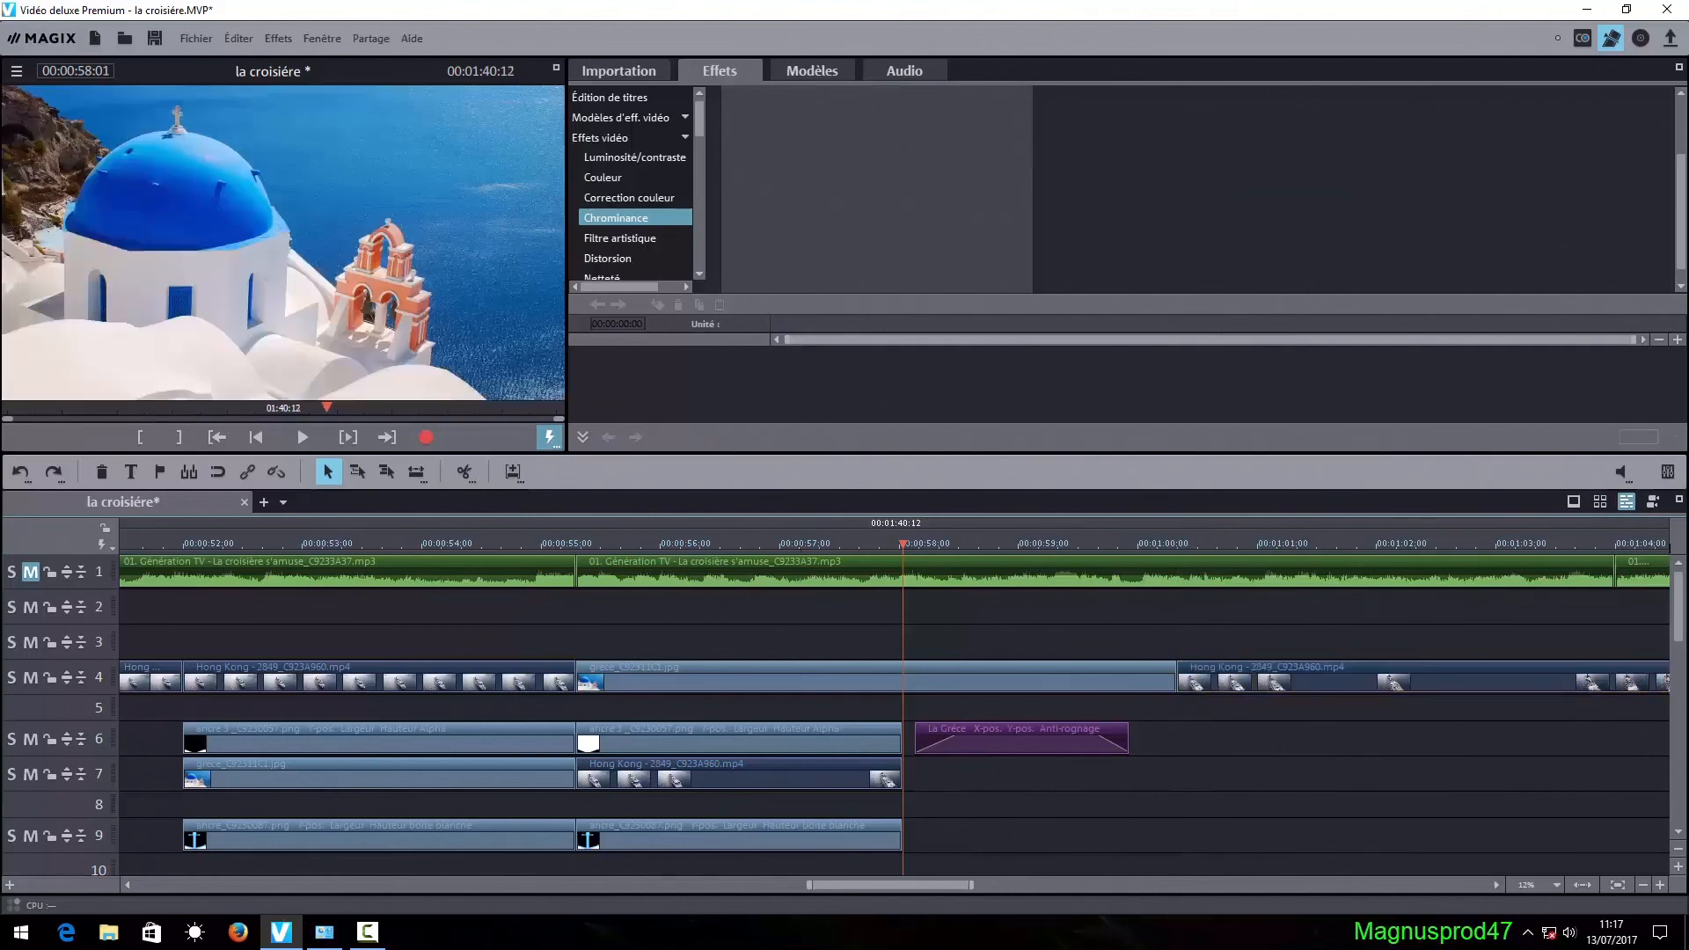
- Place ancre 3 .png from the ancre folder on track 6 at 00:01:00:10, where the Greece image ends
{"action": "left_click", "coordinate": [1177, 544]}
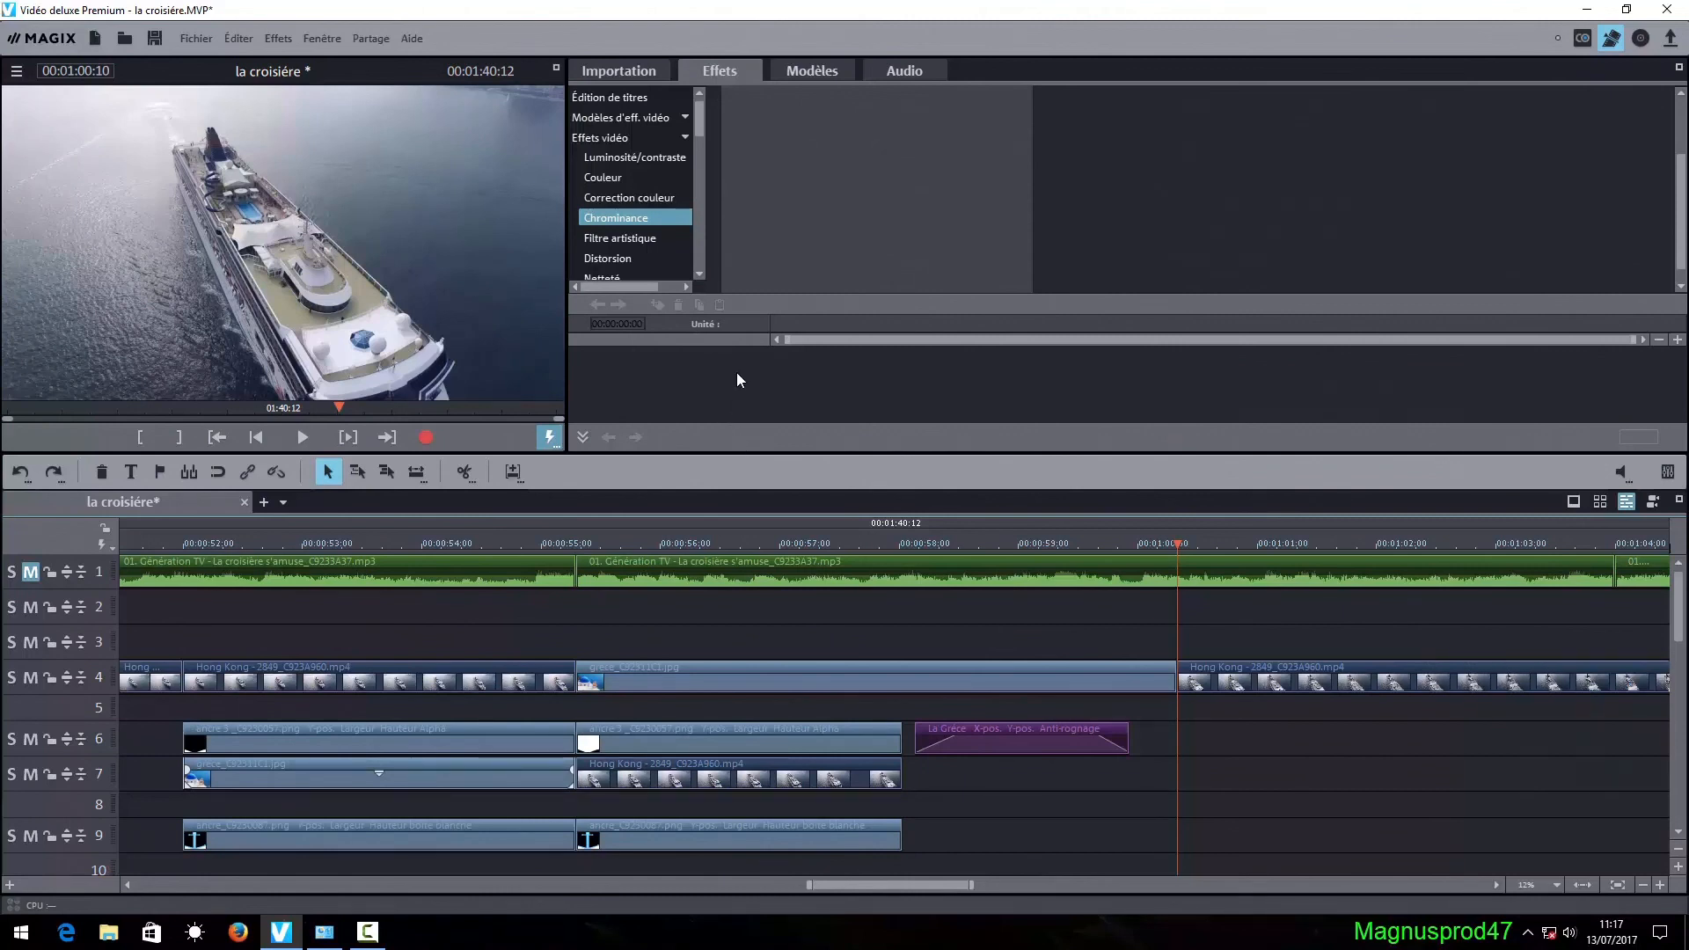
{"action": "left_click", "coordinate": [629, 72]}
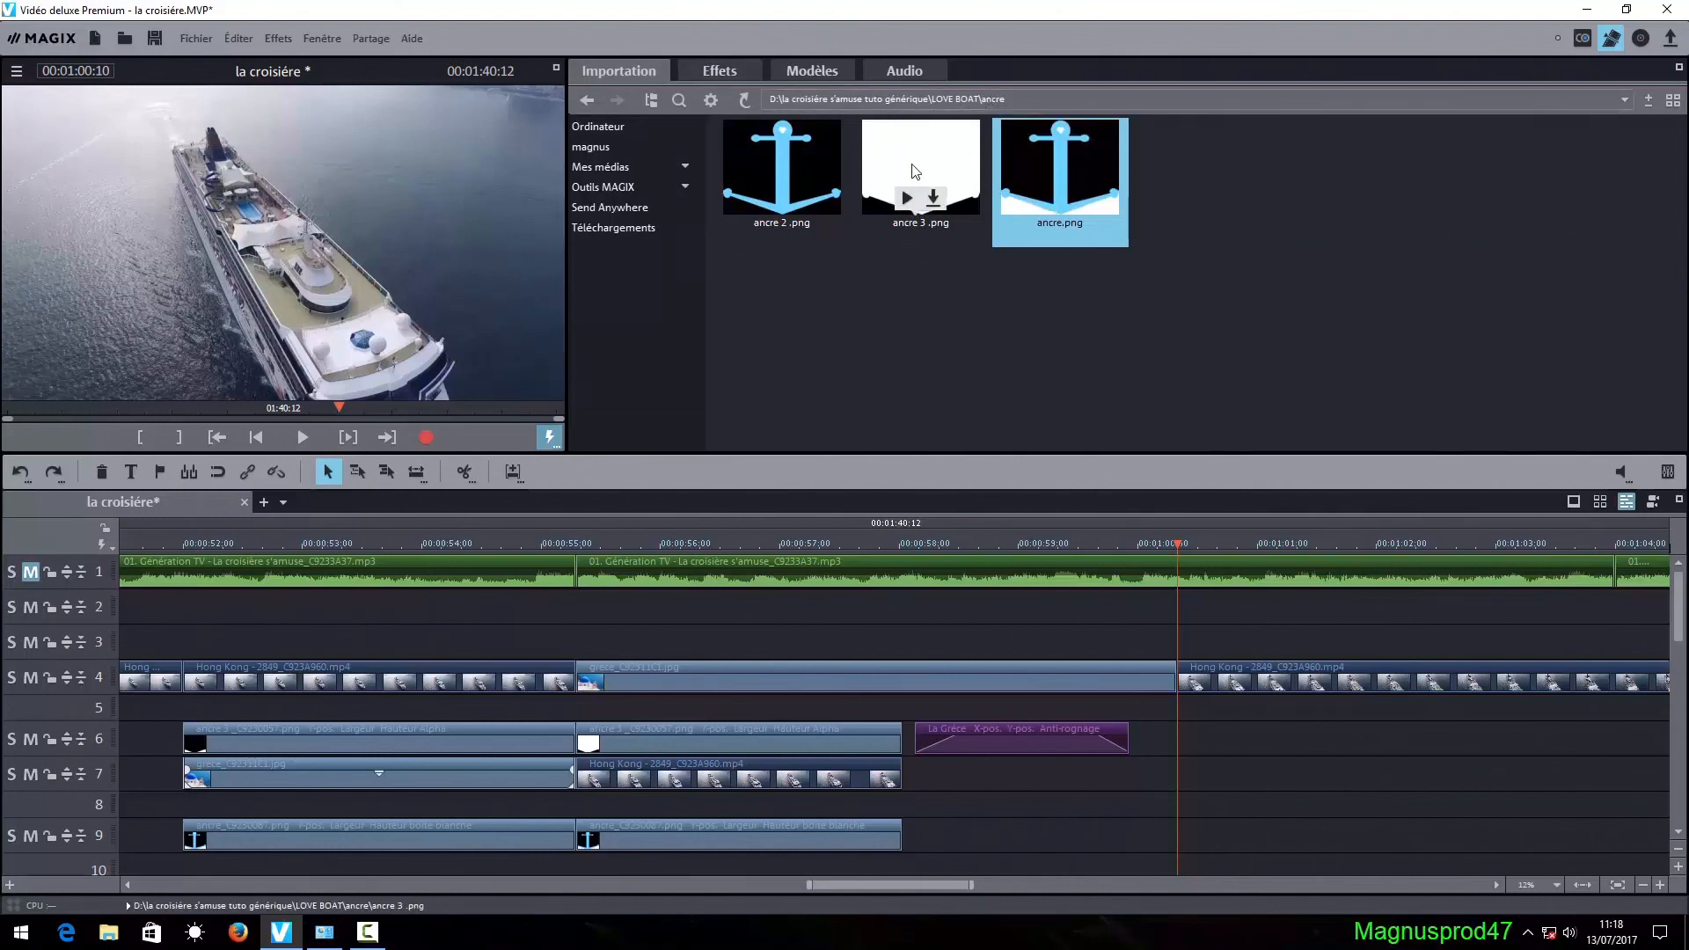
{"action": "scroll", "coordinate": [1189, 572], "scroll_direction": "right", "scroll_amount": 1}
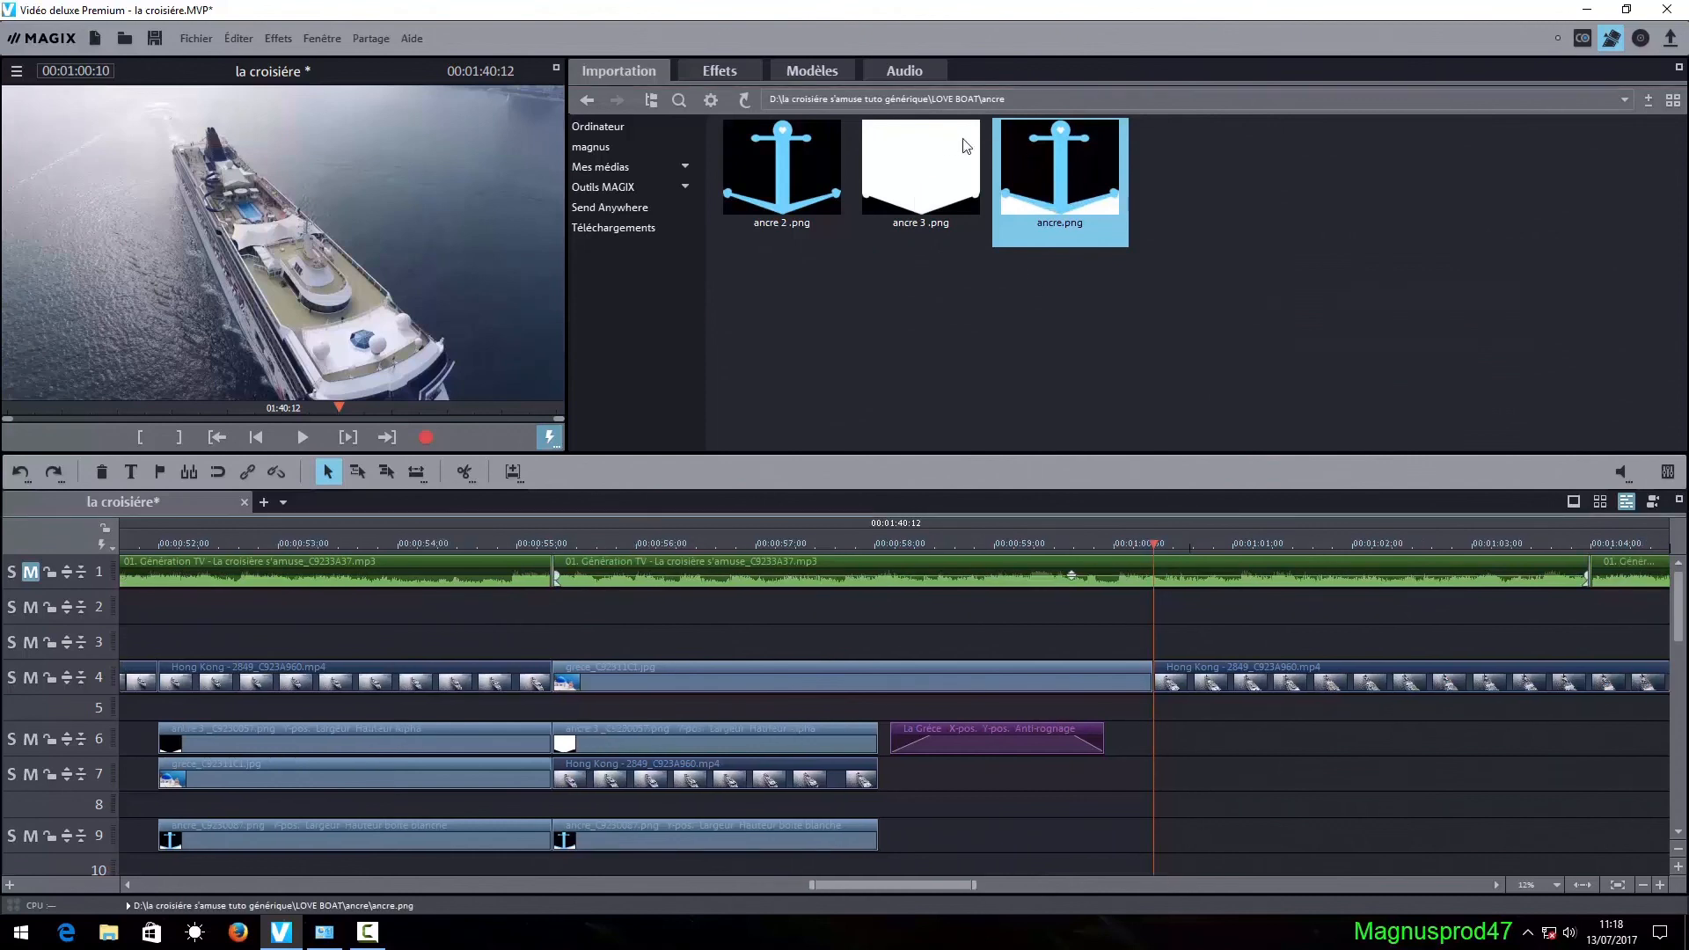
{"action": "left_click_drag", "start_coordinate": [965, 145], "coordinate": [1230, 746]}
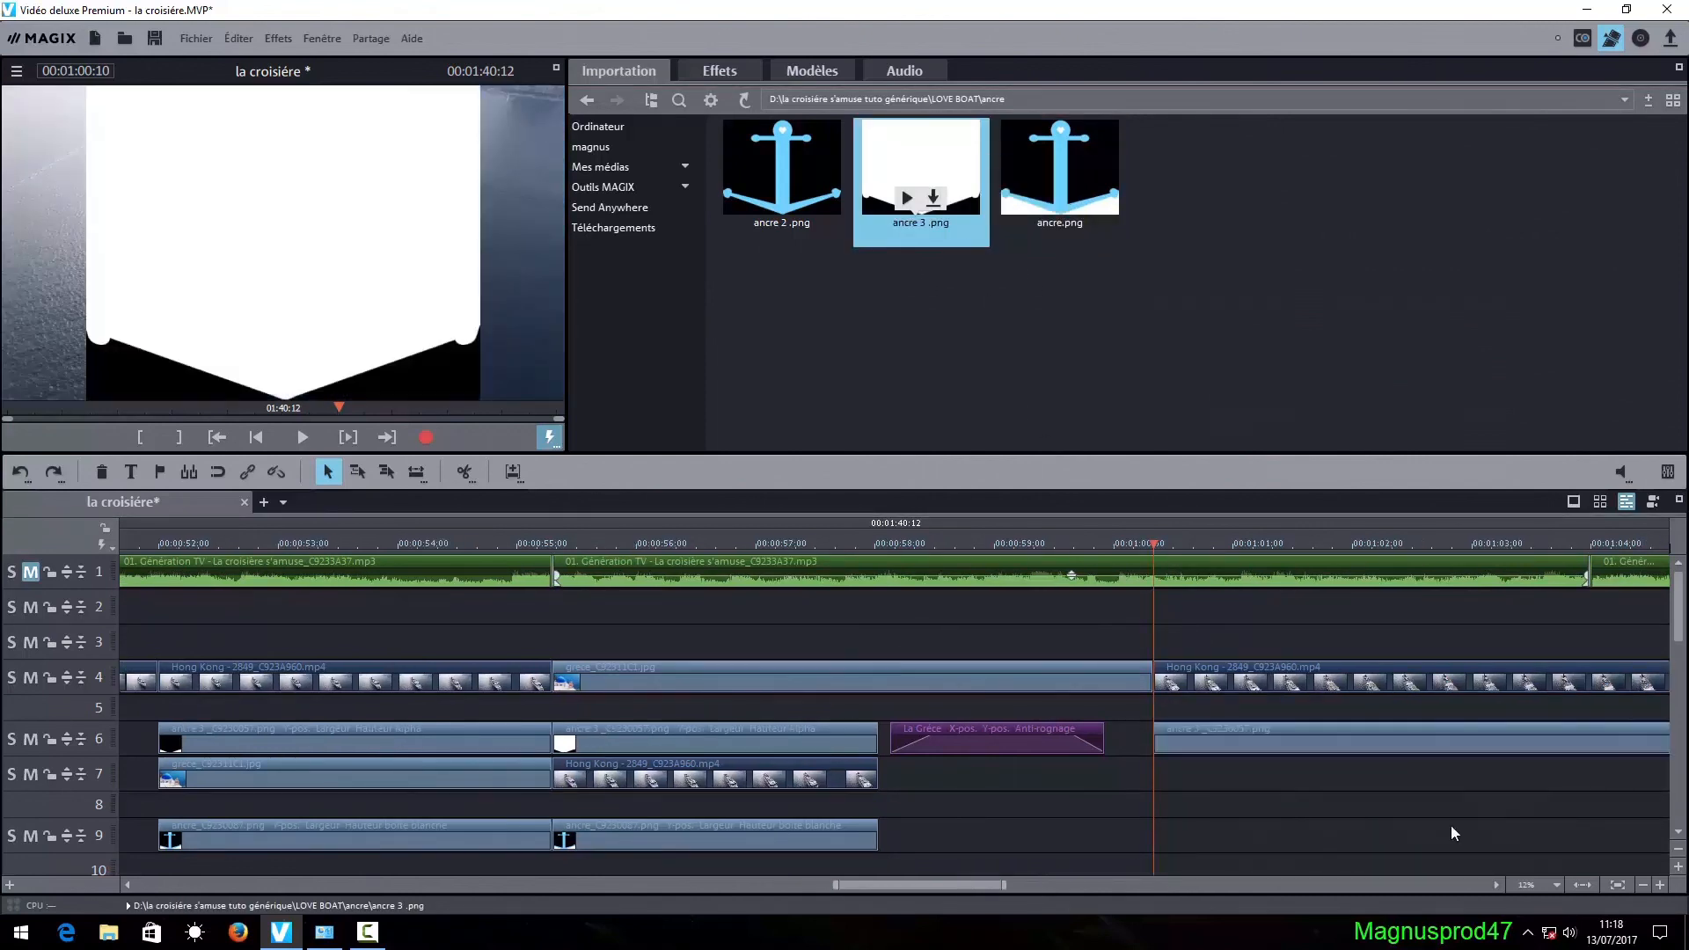
- Split the Hong Kong clip on track 4 at 00:01:07:10 and shift the remainder forward, leaving a gap of about 3 seconds
{"action": "left_click", "coordinate": [1642, 886]}
{"action": "left_click", "coordinate": [1642, 886]}
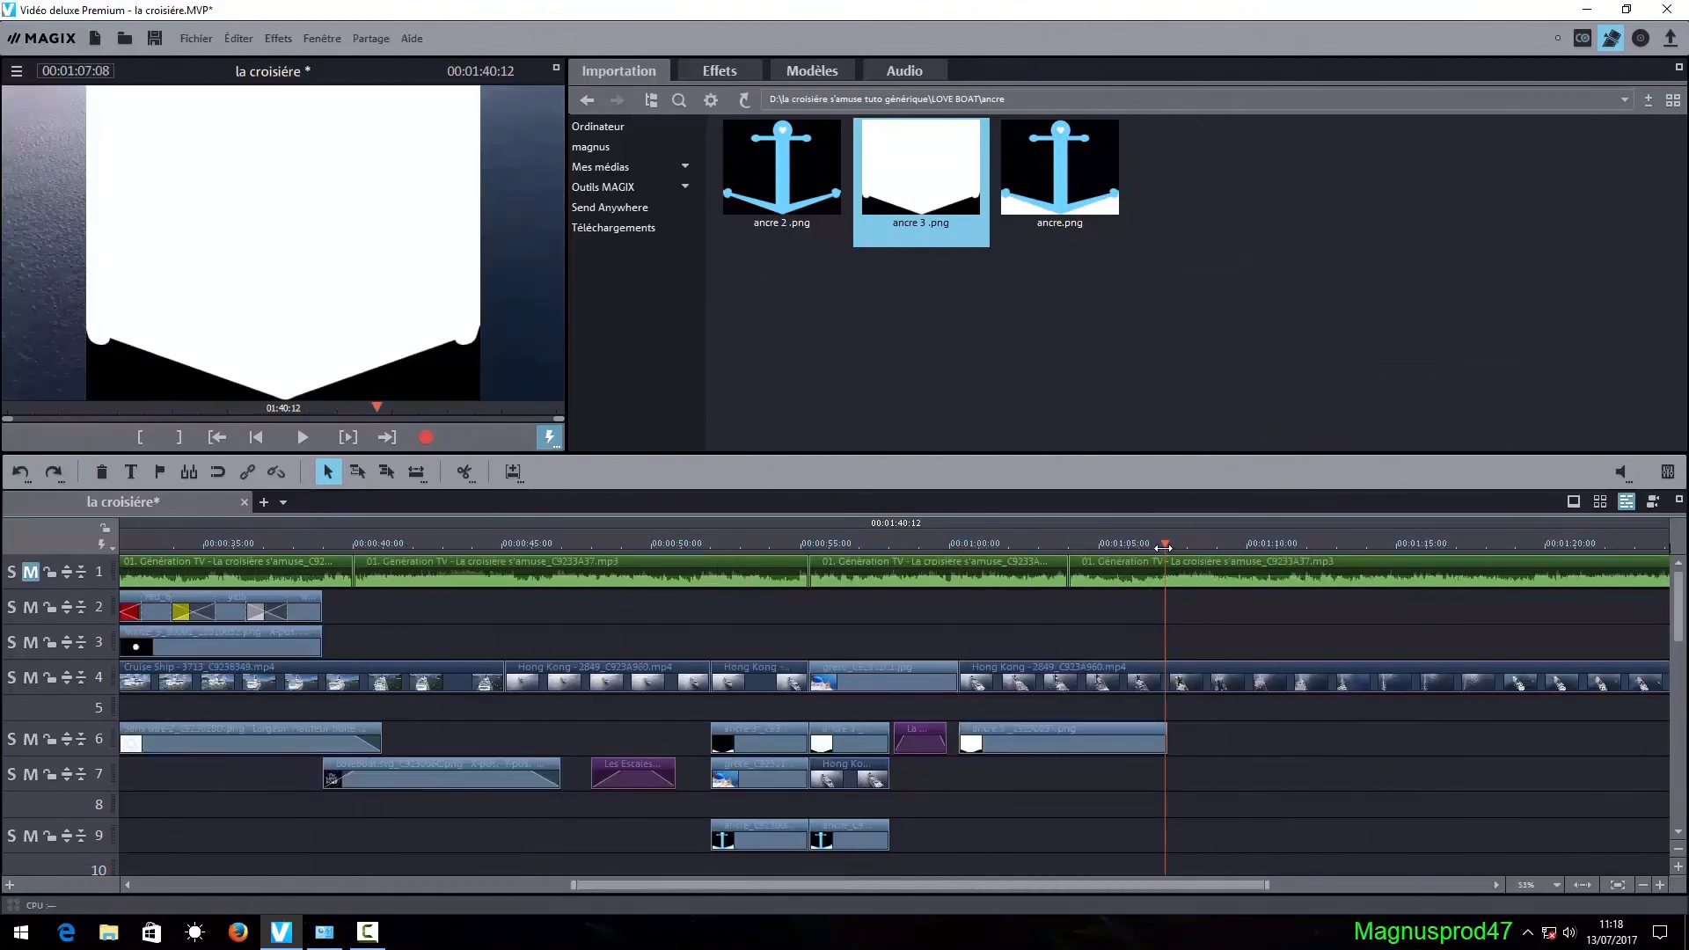
{"action": "left_click_drag", "start_coordinate": [1164, 547], "coordinate": [1166, 546]}
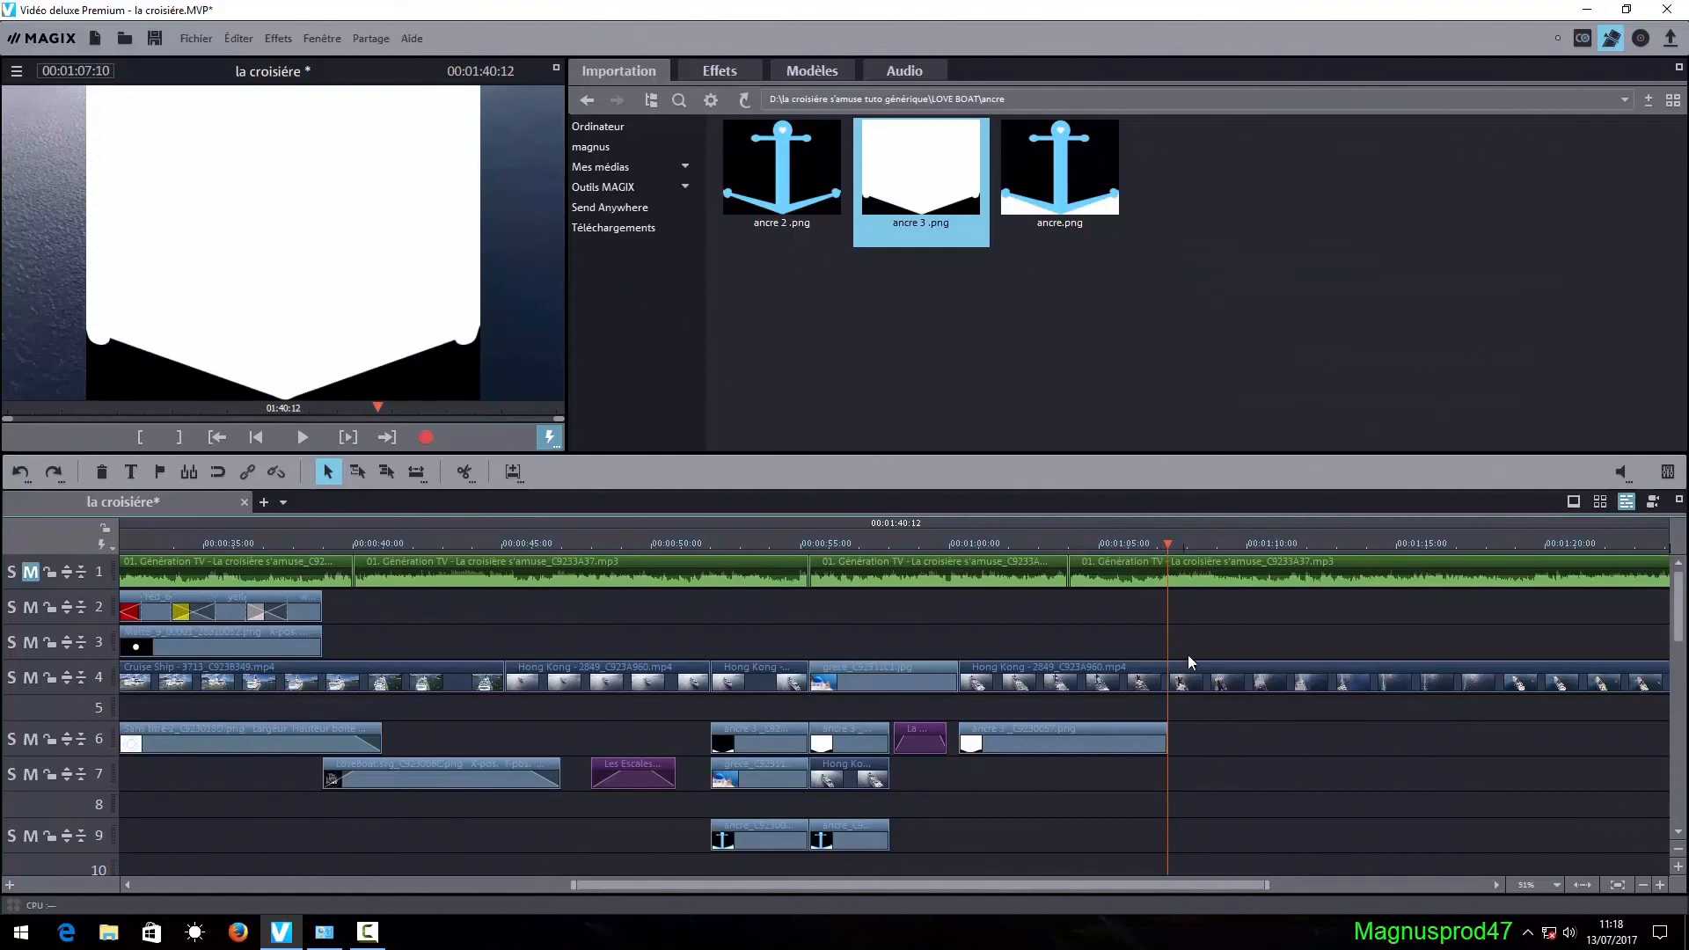
{"action": "left_click", "coordinate": [1188, 664]}
{"action": "left_click", "coordinate": [465, 471]}
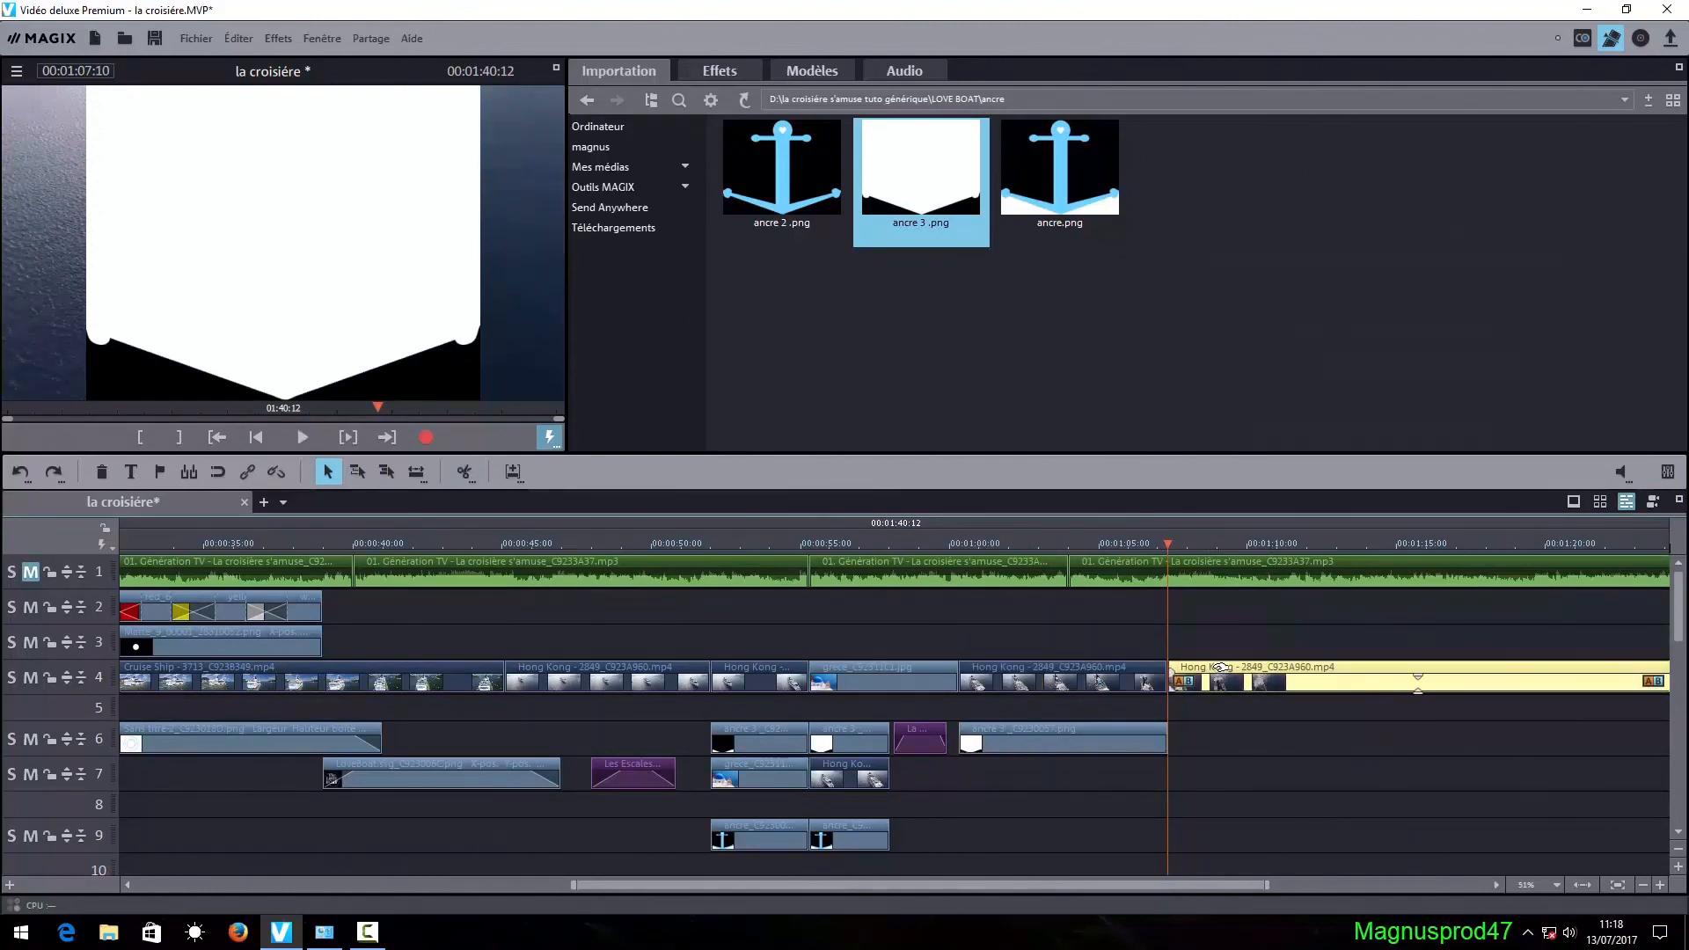
{"action": "left_click_drag", "start_coordinate": [1221, 667], "coordinate": [1319, 668]}
{"action": "left_click", "coordinate": [1022, 793]}
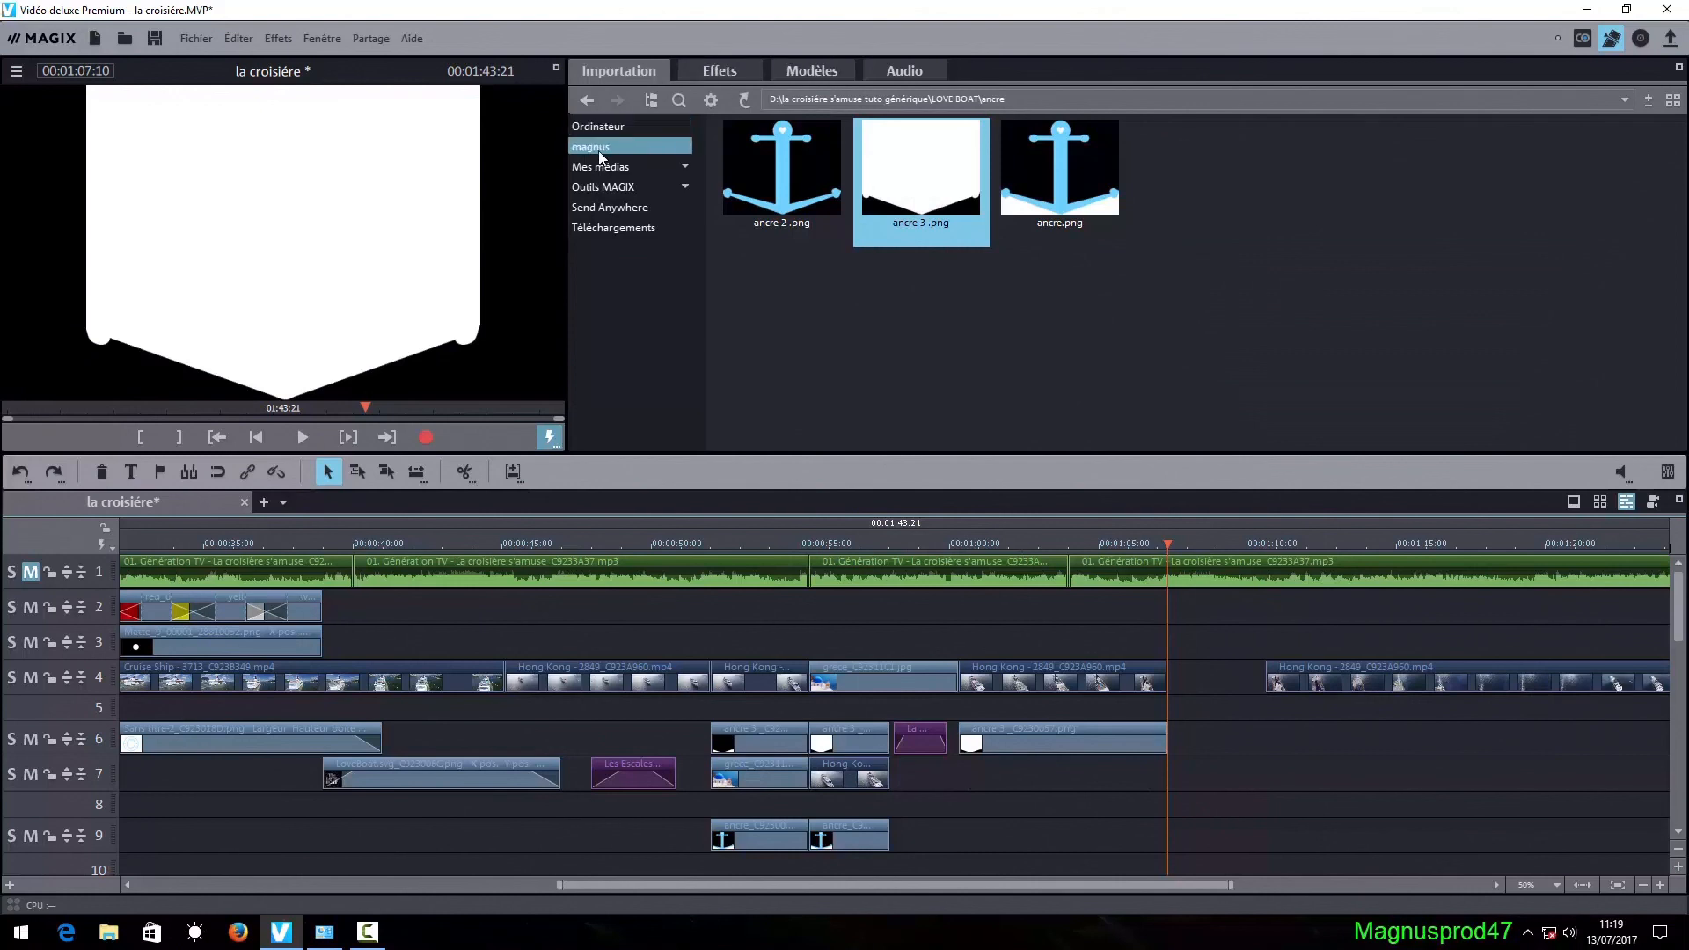
- Place venise.jpg from the paysages folder on track 7, aligned with the start of the new ancre 3 clip at 00:01:00:10
{"action": "left_click", "coordinate": [588, 99]}
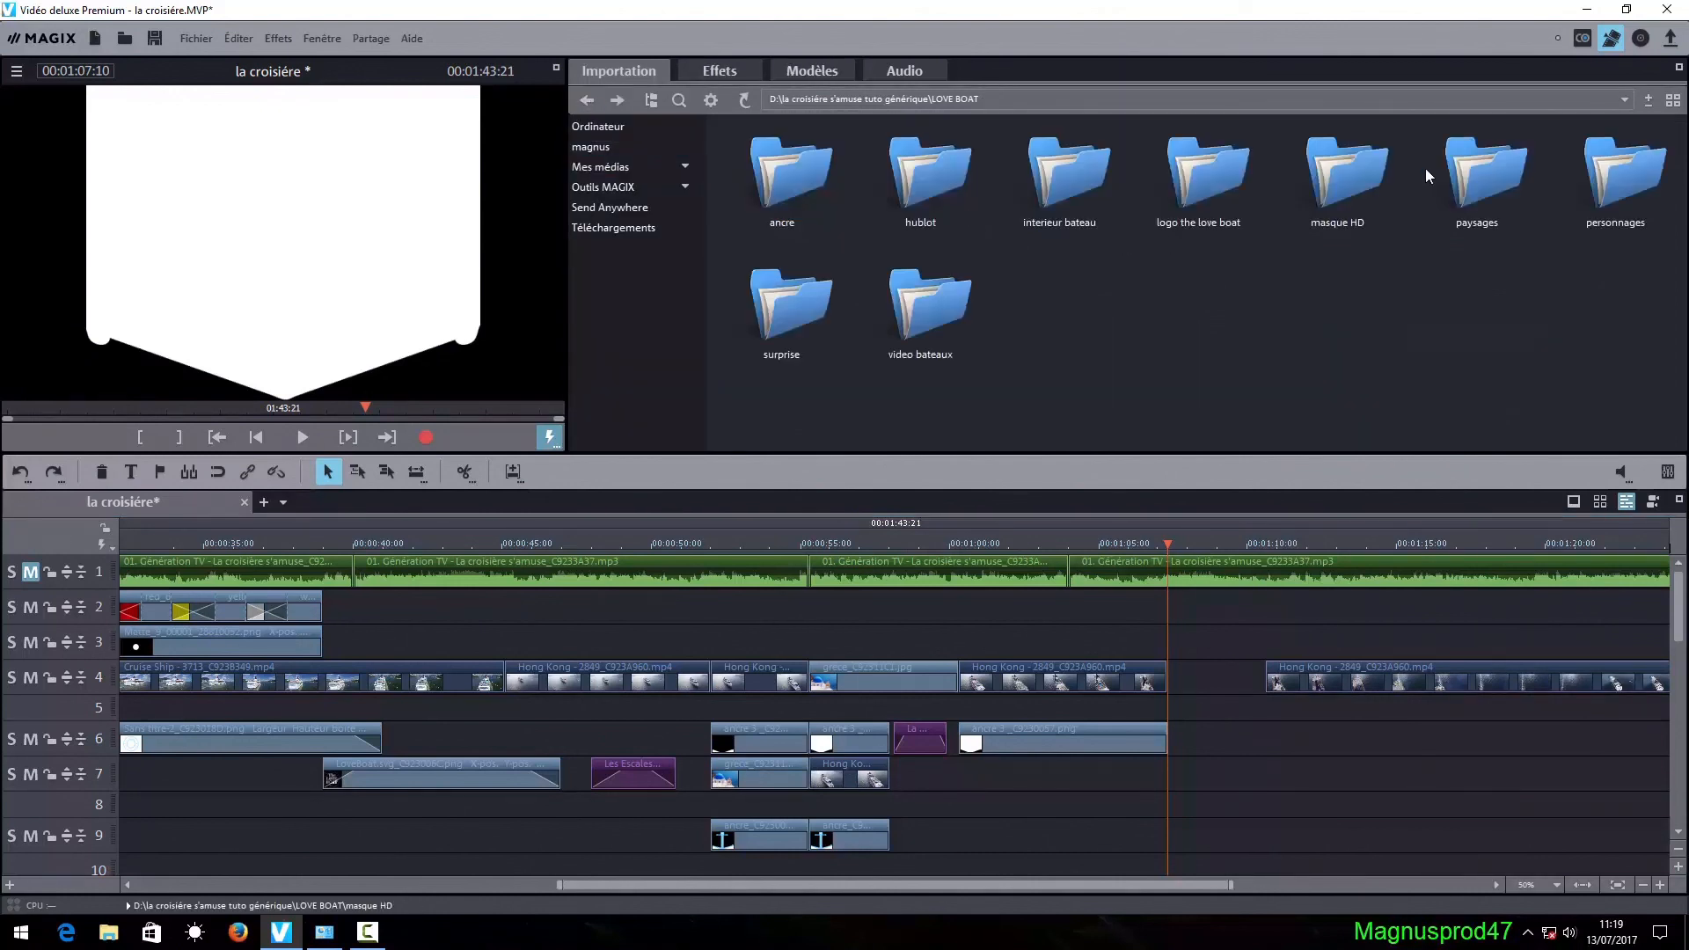
{"action": "double_click", "coordinate": [1501, 167]}
{"action": "left_click_drag", "start_coordinate": [783, 308], "coordinate": [1033, 776]}
{"action": "left_click", "coordinate": [964, 543]}
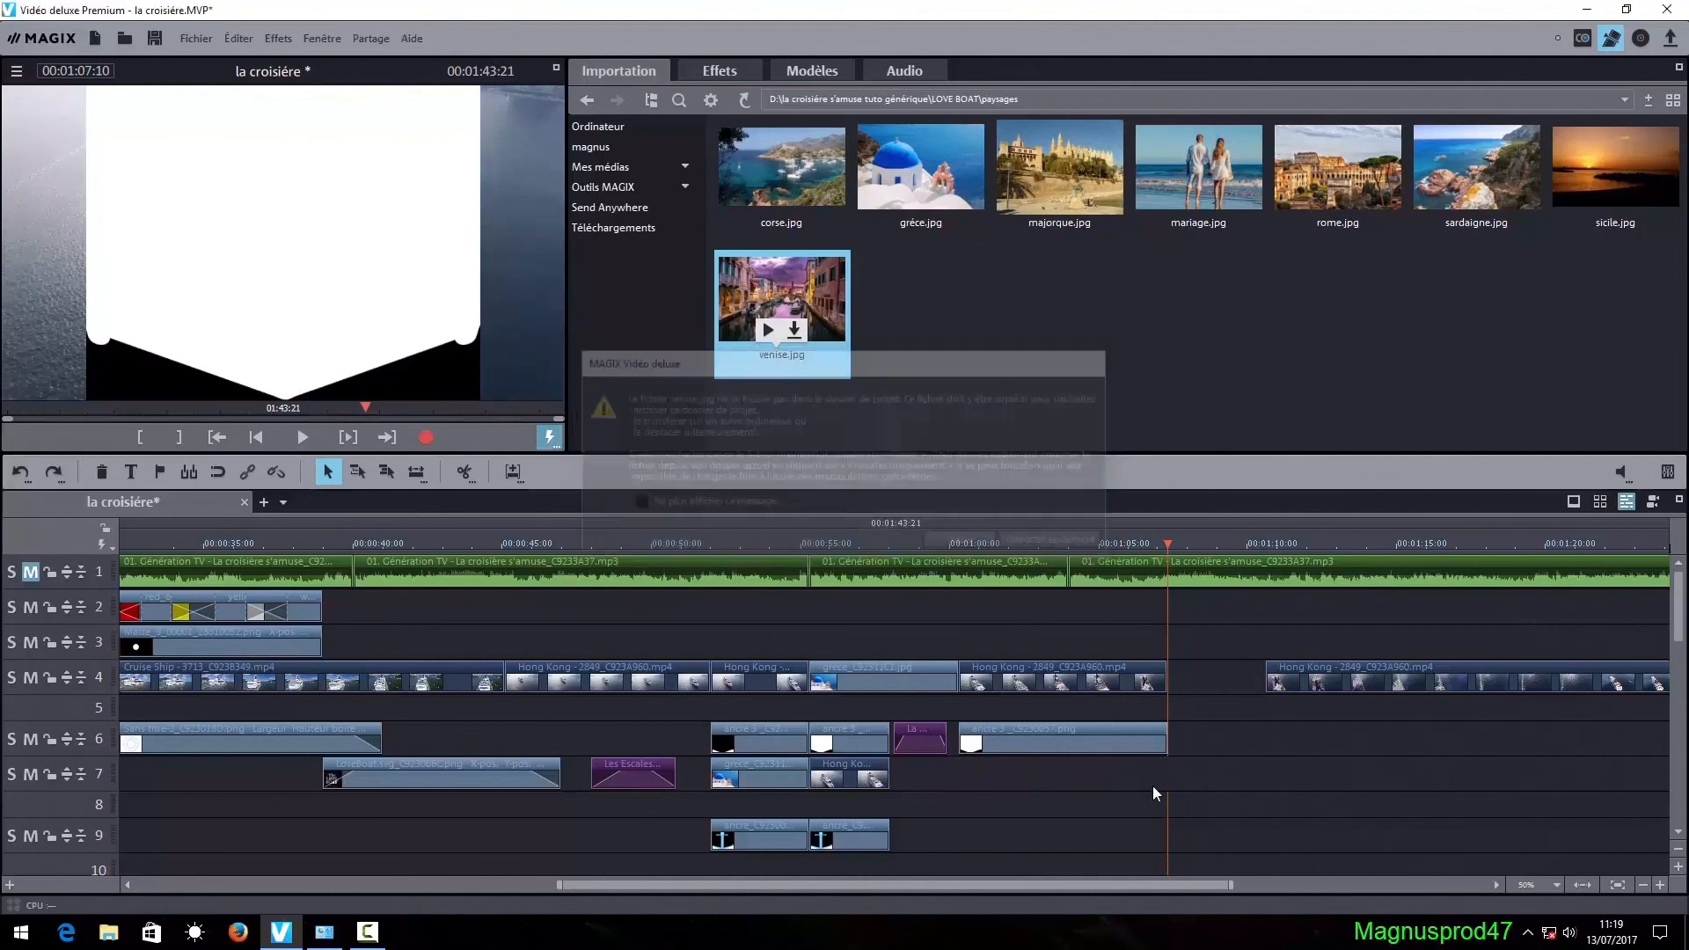
{"action": "left_click_drag", "start_coordinate": [1082, 766], "coordinate": [1082, 765]}
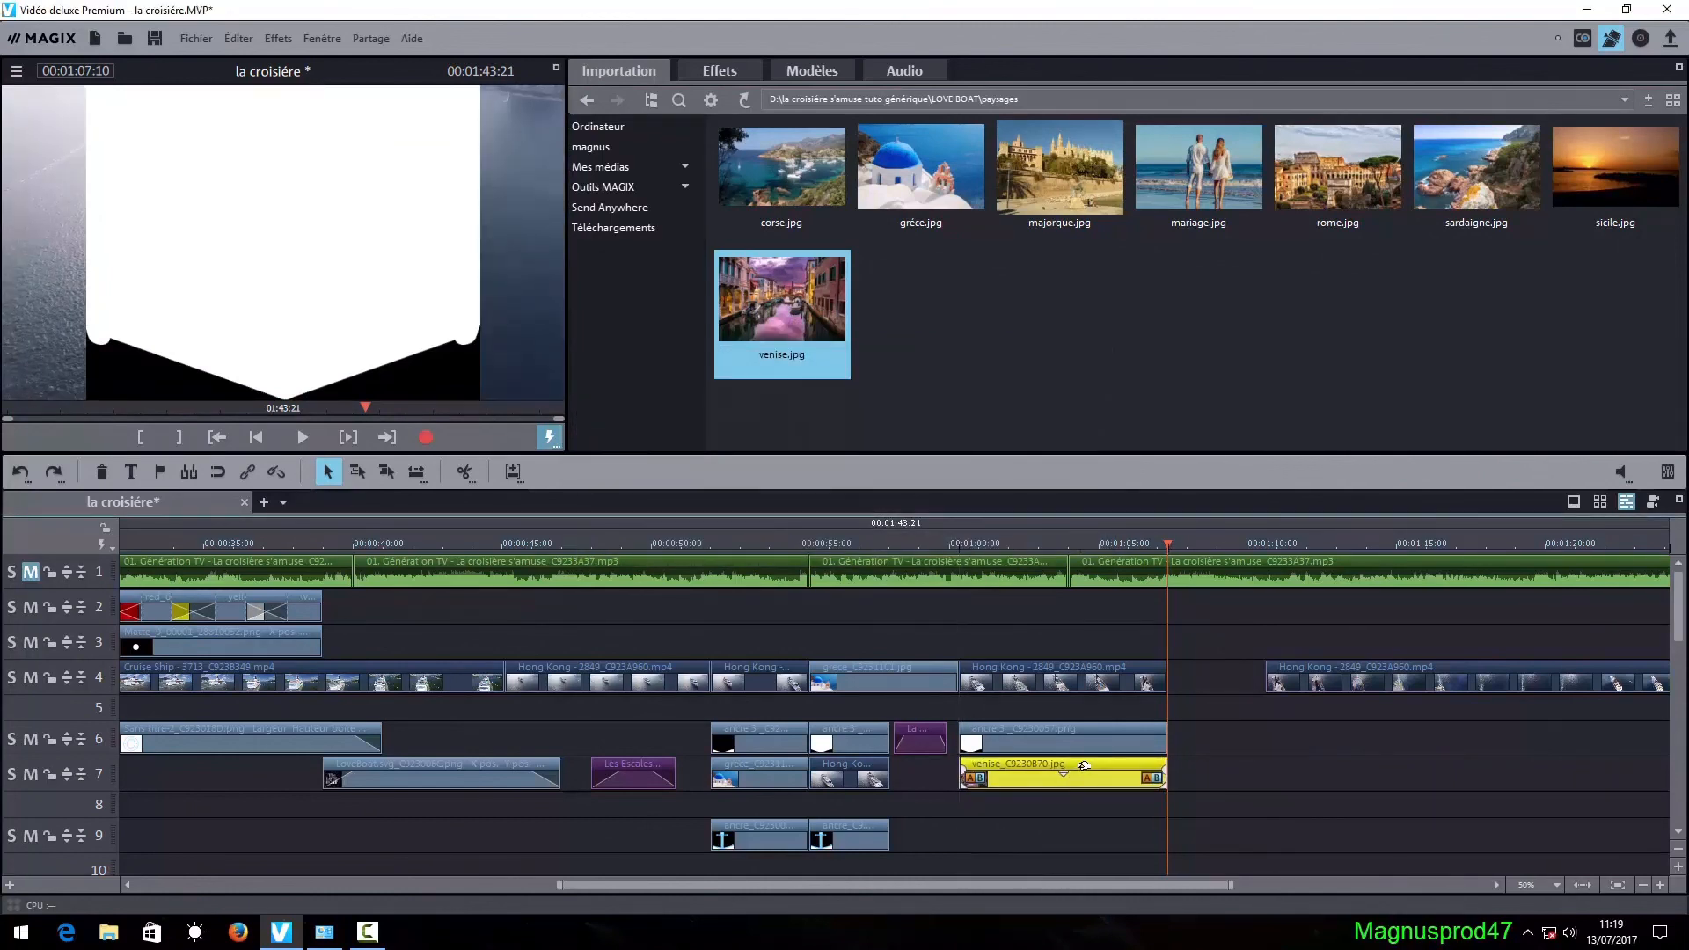
- Place ancre.png from the ancre folder on track 9, aligned with the Venice image and the ancre 3 clip
{"action": "left_click", "coordinate": [593, 101]}
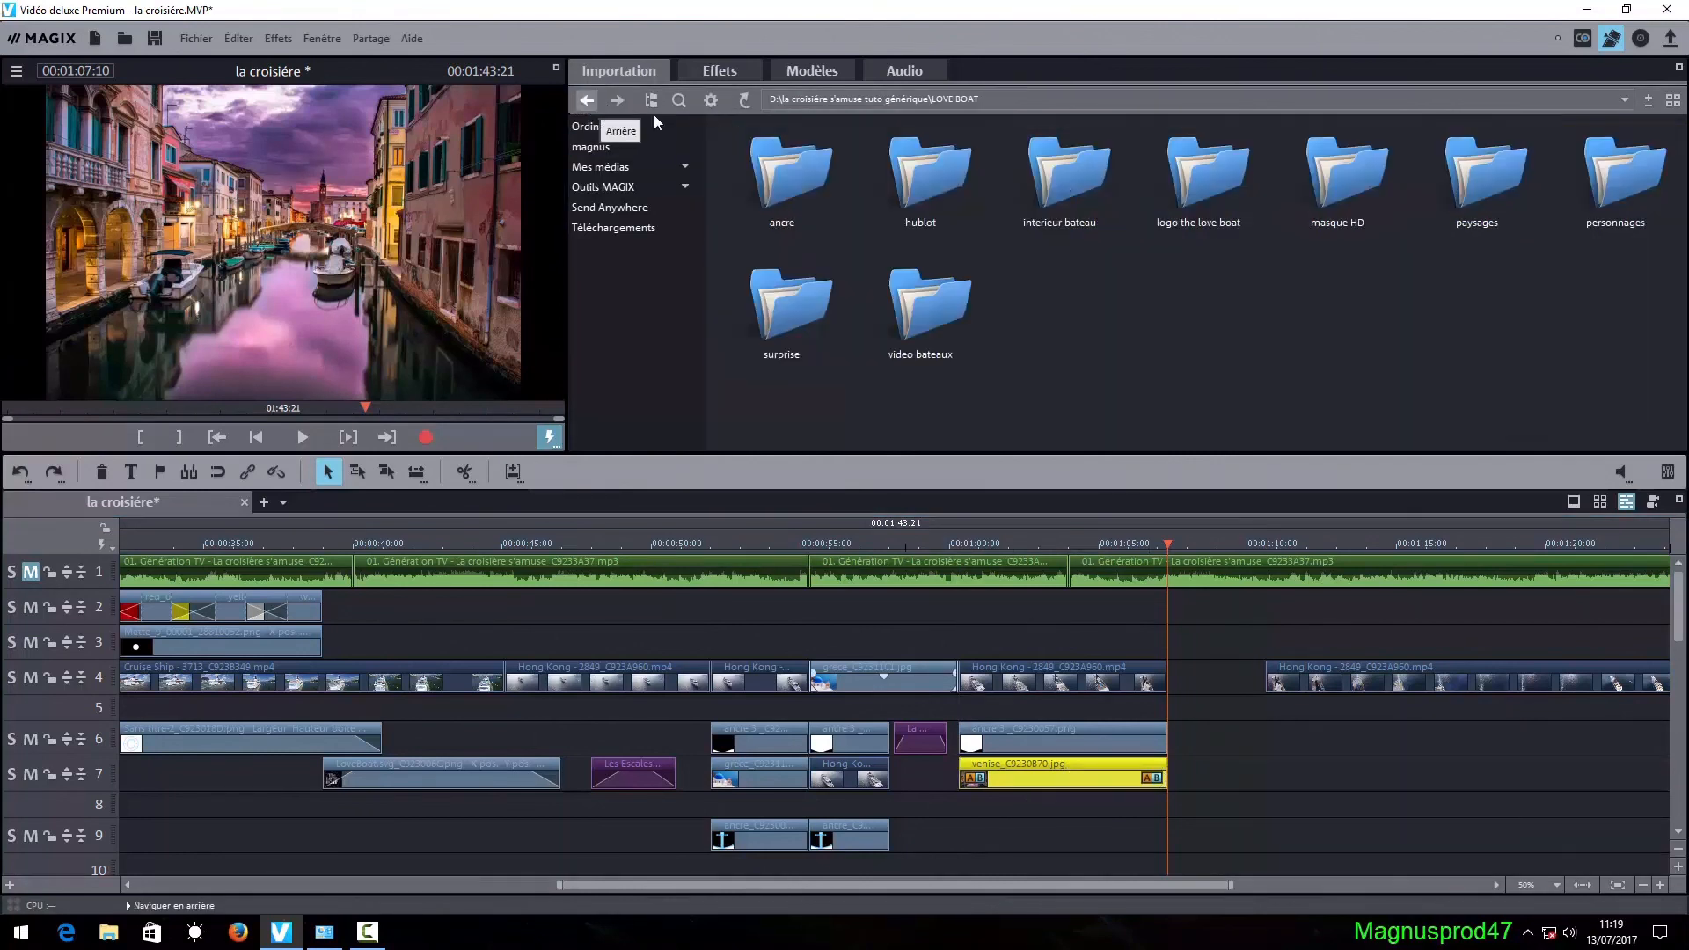
{"action": "double_click", "coordinate": [792, 176]}
{"action": "left_click_drag", "start_coordinate": [1031, 156], "coordinate": [1081, 824]}
{"action": "left_click", "coordinate": [1192, 543]}
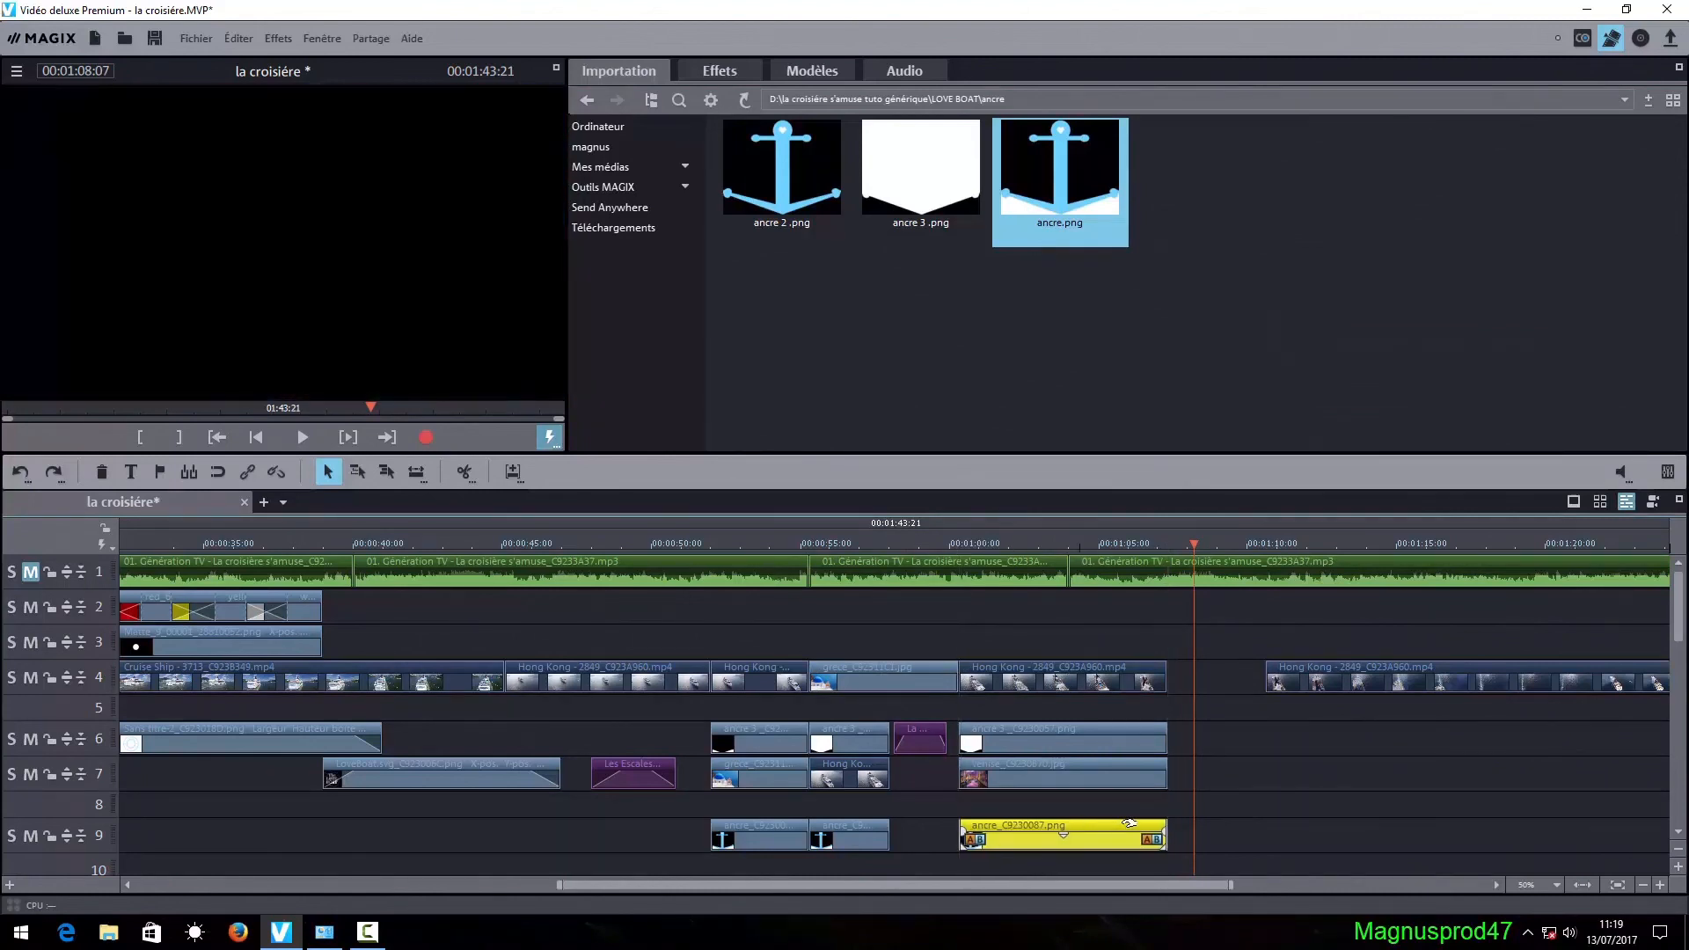
{"action": "left_click", "coordinate": [1243, 836]}
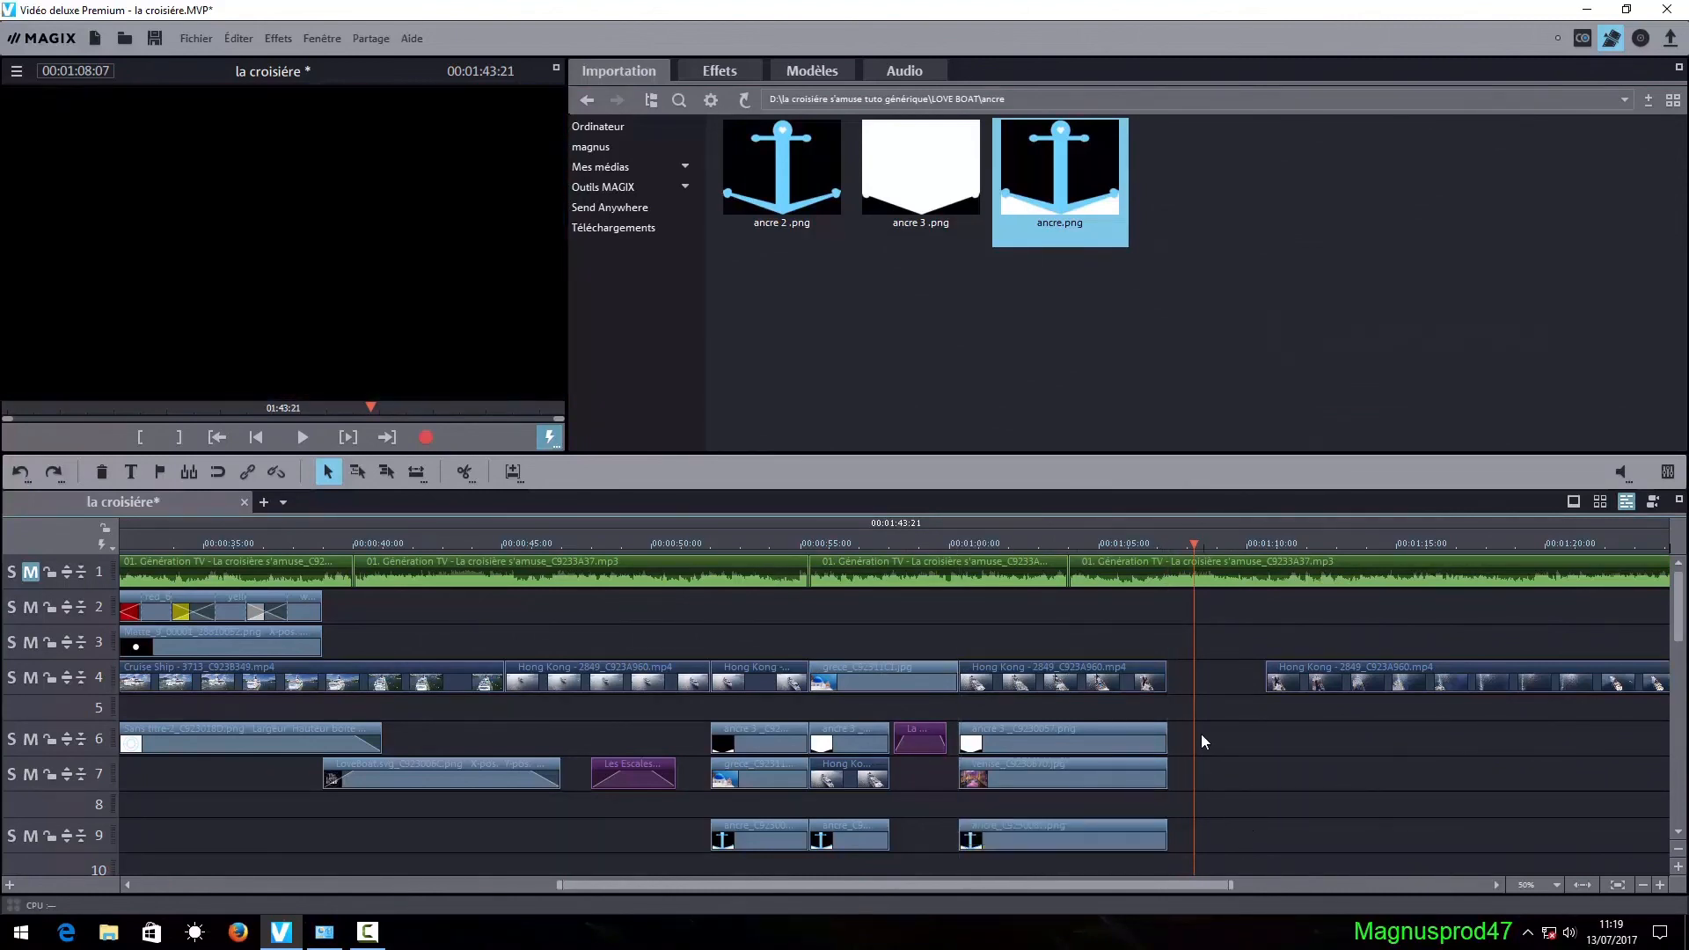
- Apply the Alpha chroma key to the ancre 3 clip on track 6 at 00:01:00:10
{"action": "left_click", "coordinate": [1660, 884]}
{"action": "left_click", "coordinate": [621, 542]}
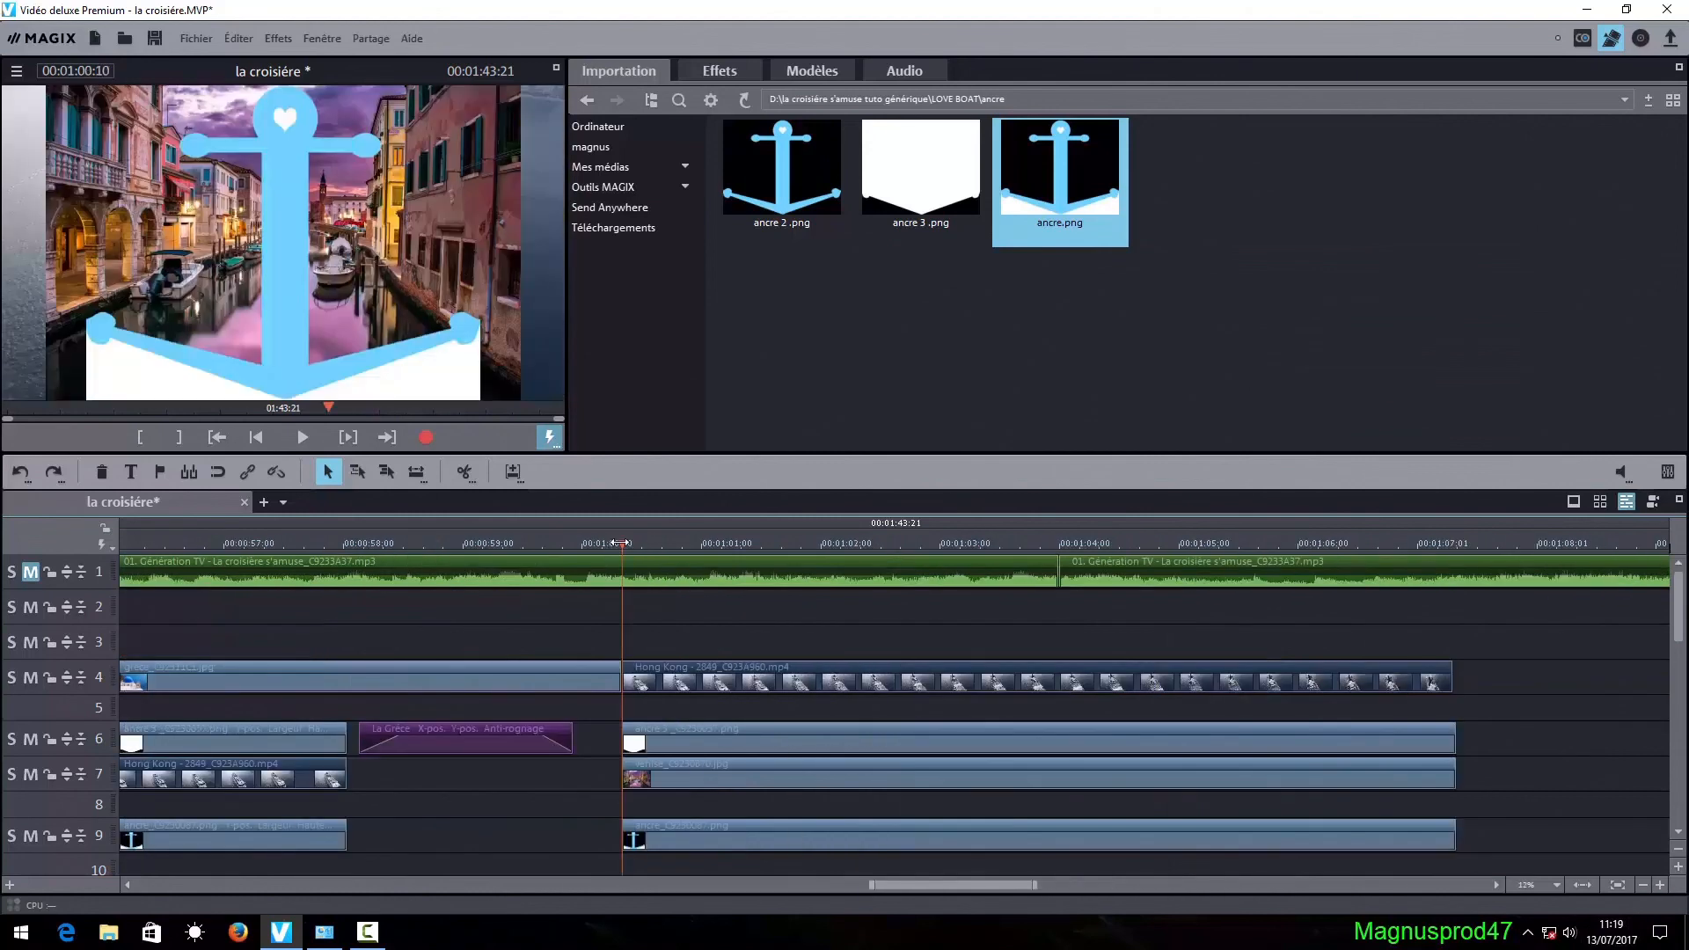
{"action": "left_click", "coordinate": [747, 730]}
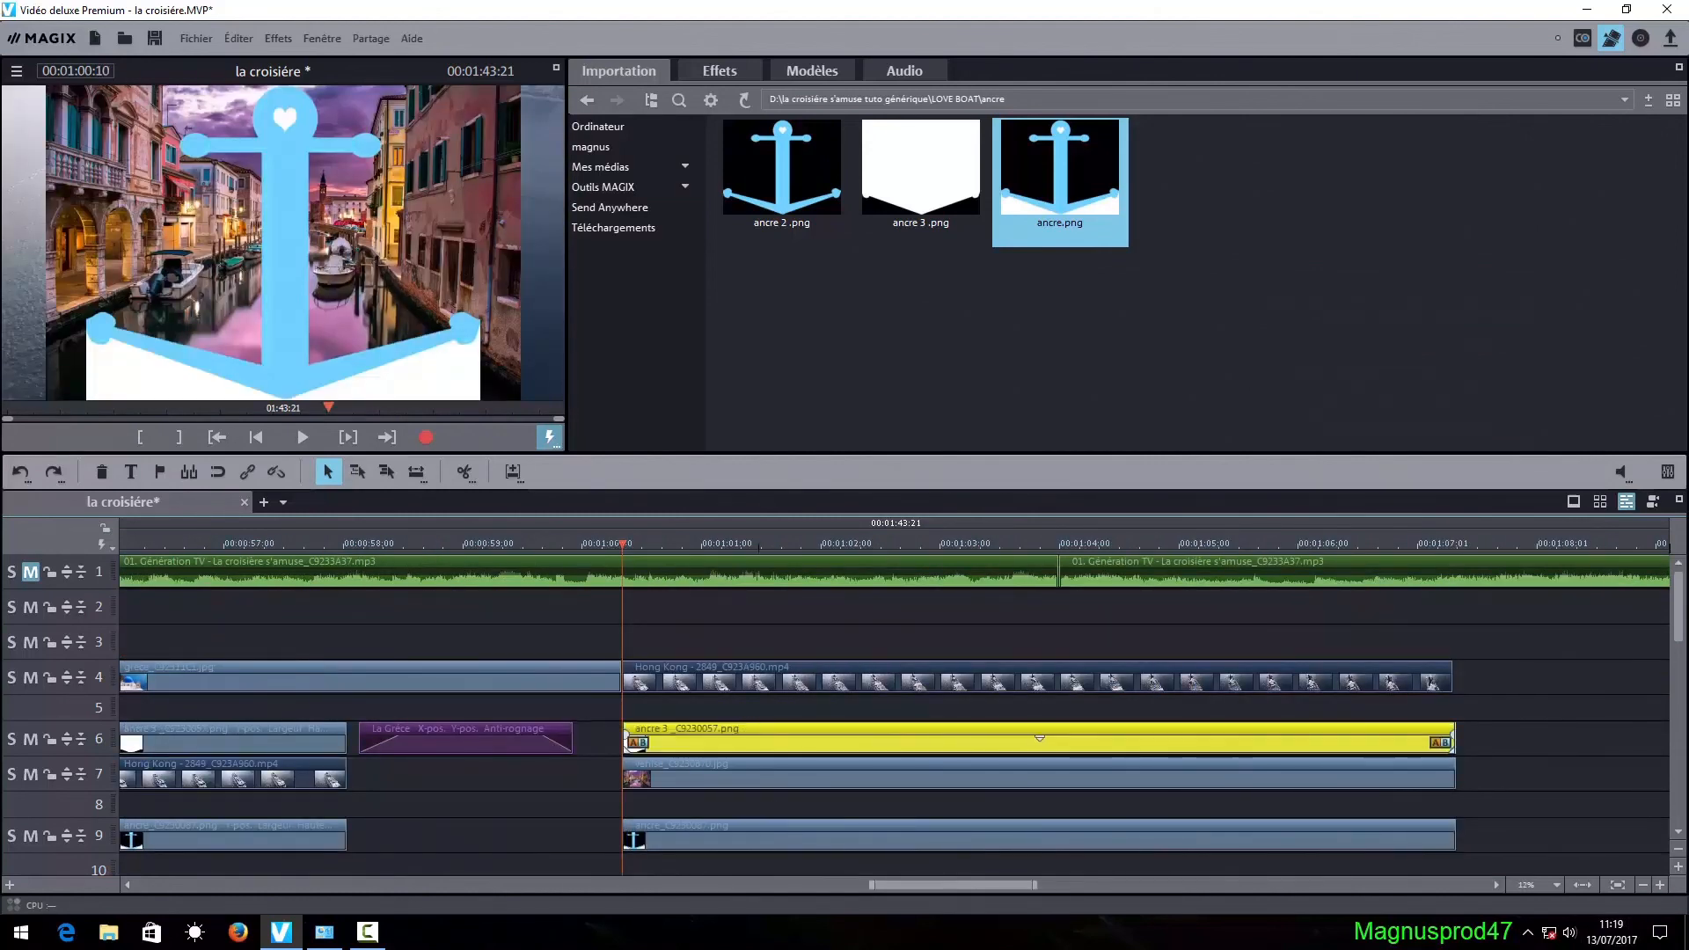
{"action": "left_click", "coordinate": [714, 72]}
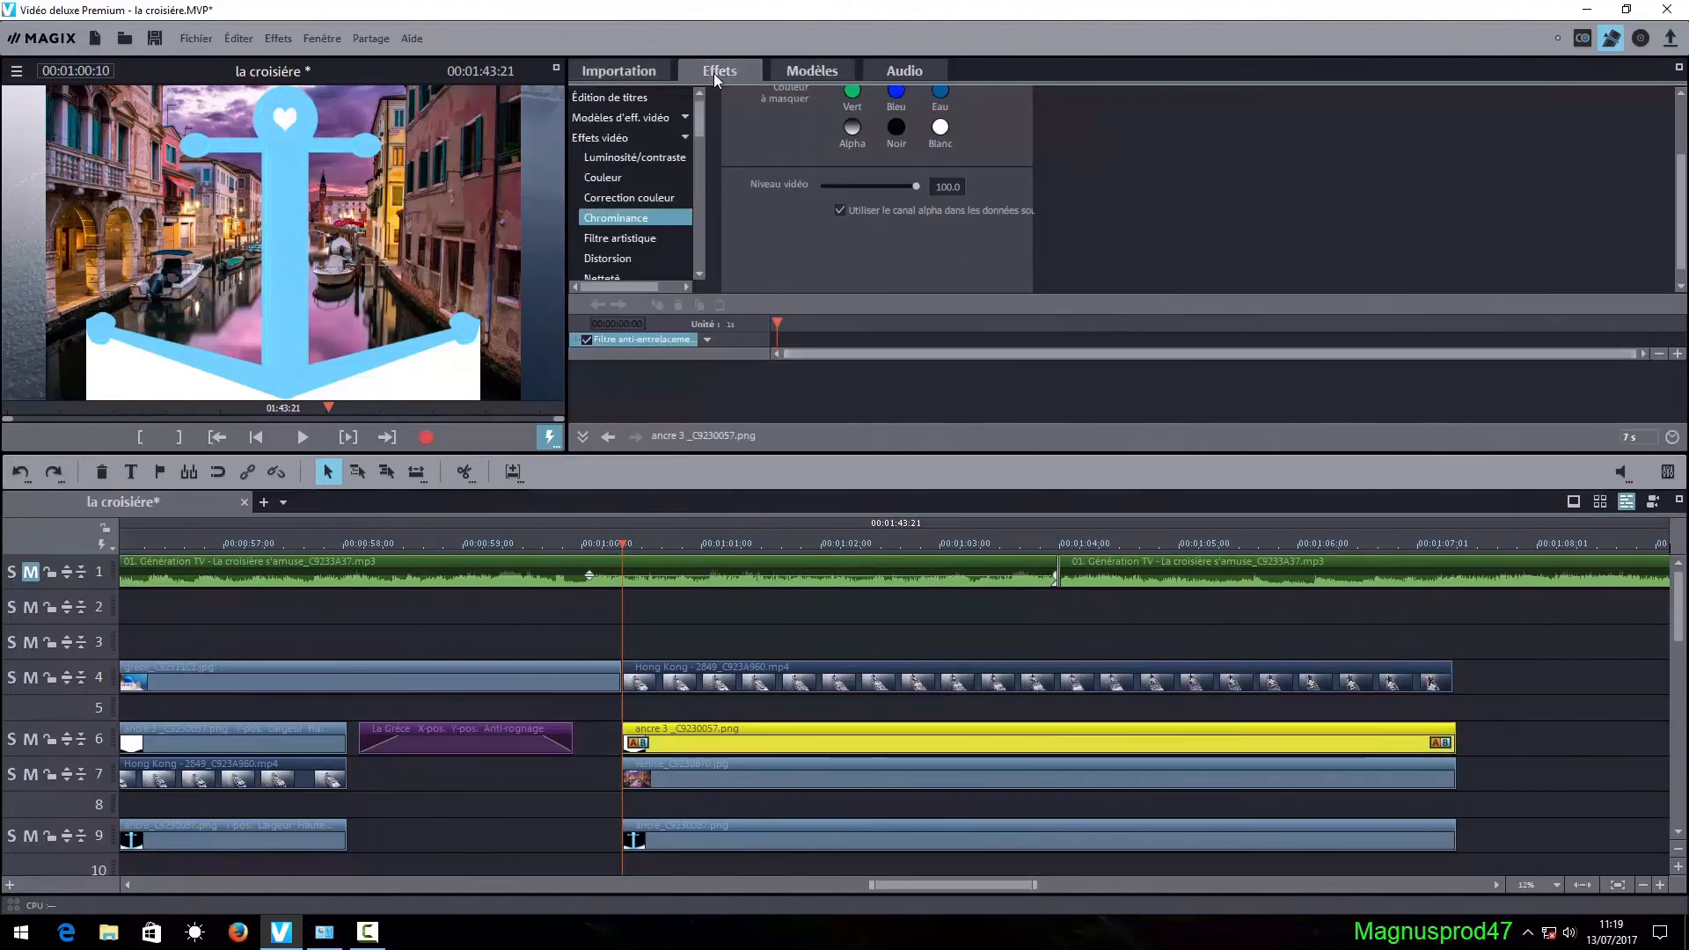
{"action": "left_click", "coordinate": [671, 137]}
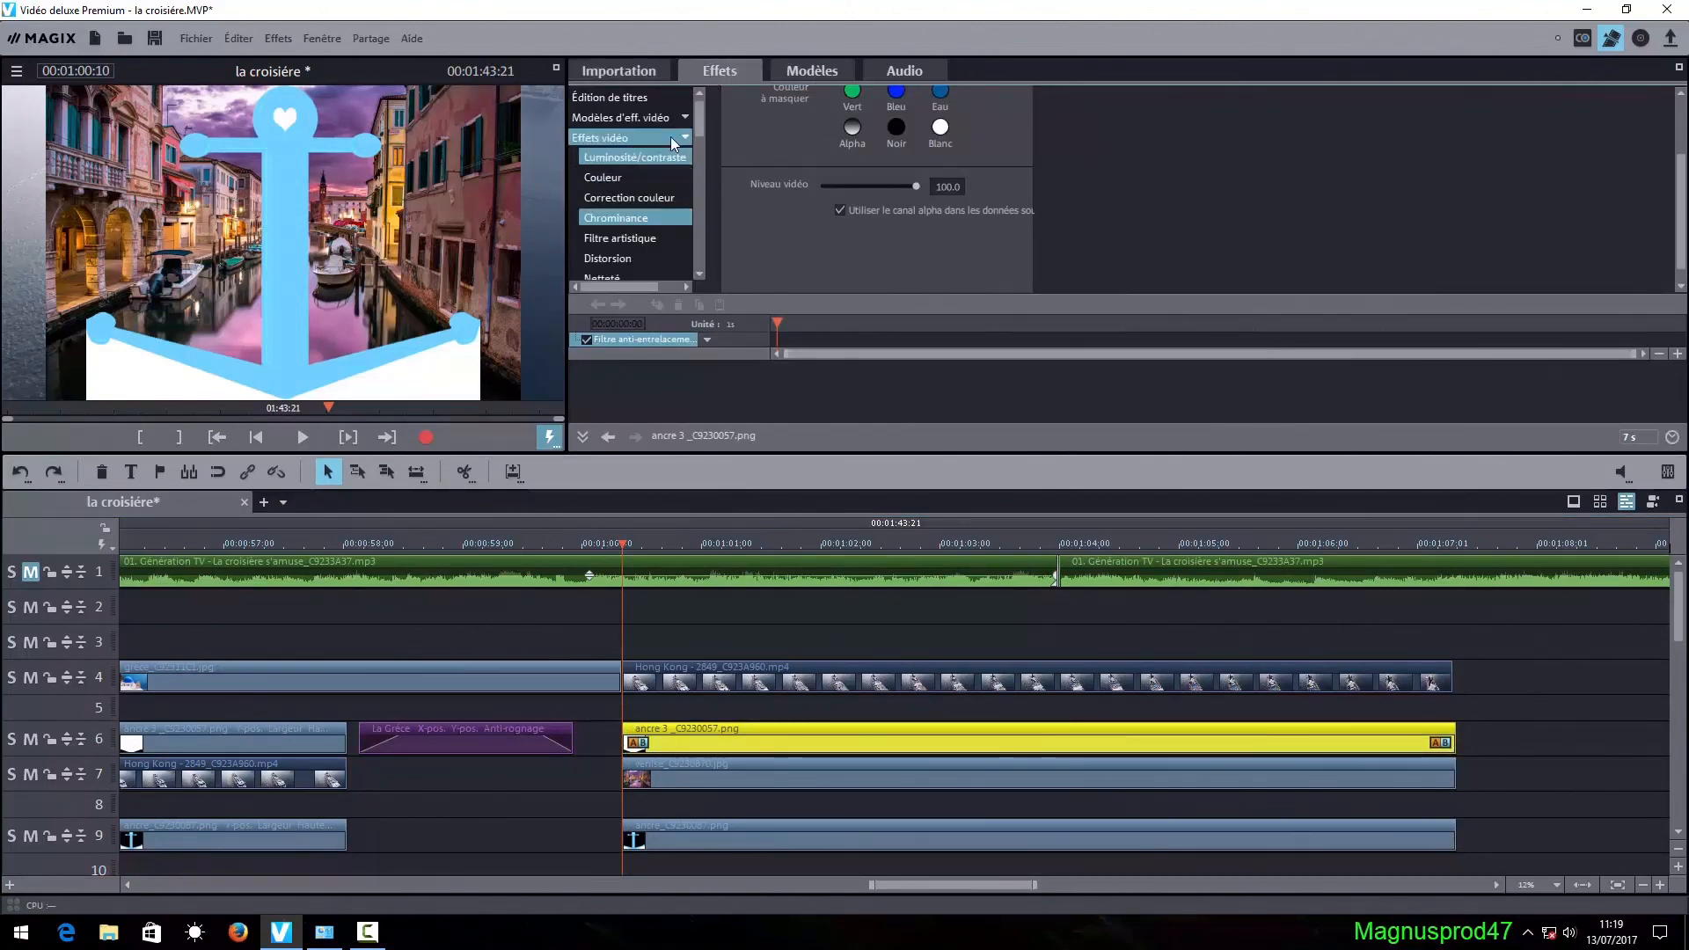
{"action": "left_click", "coordinate": [645, 219]}
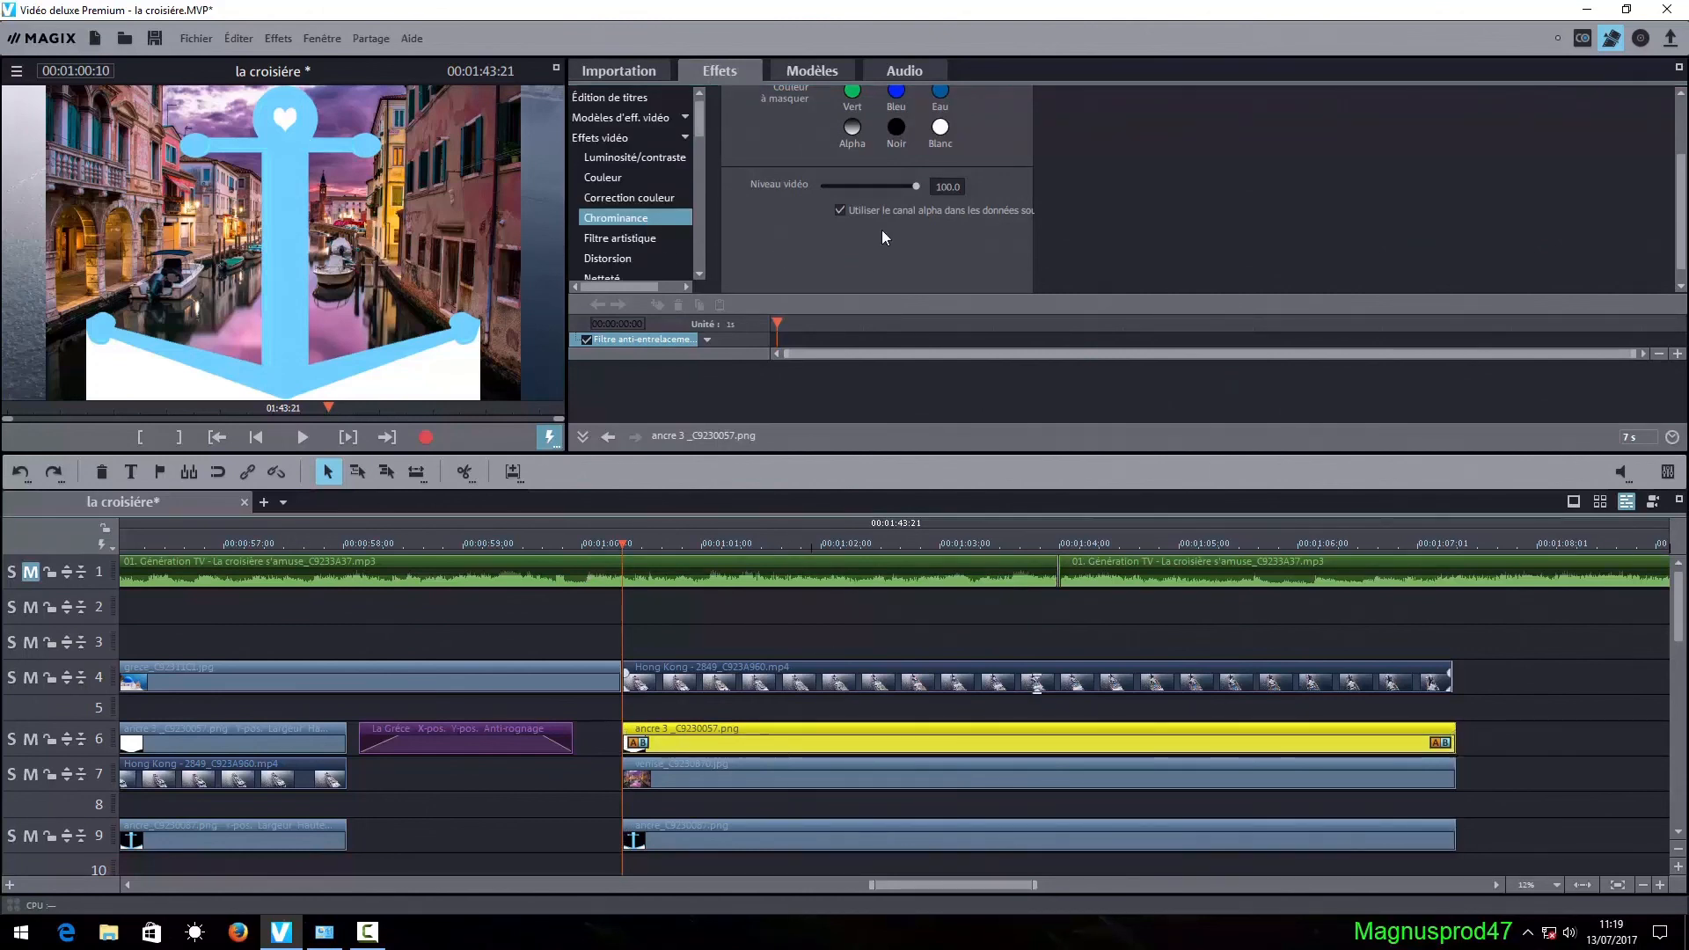
{"action": "left_click", "coordinate": [851, 127]}
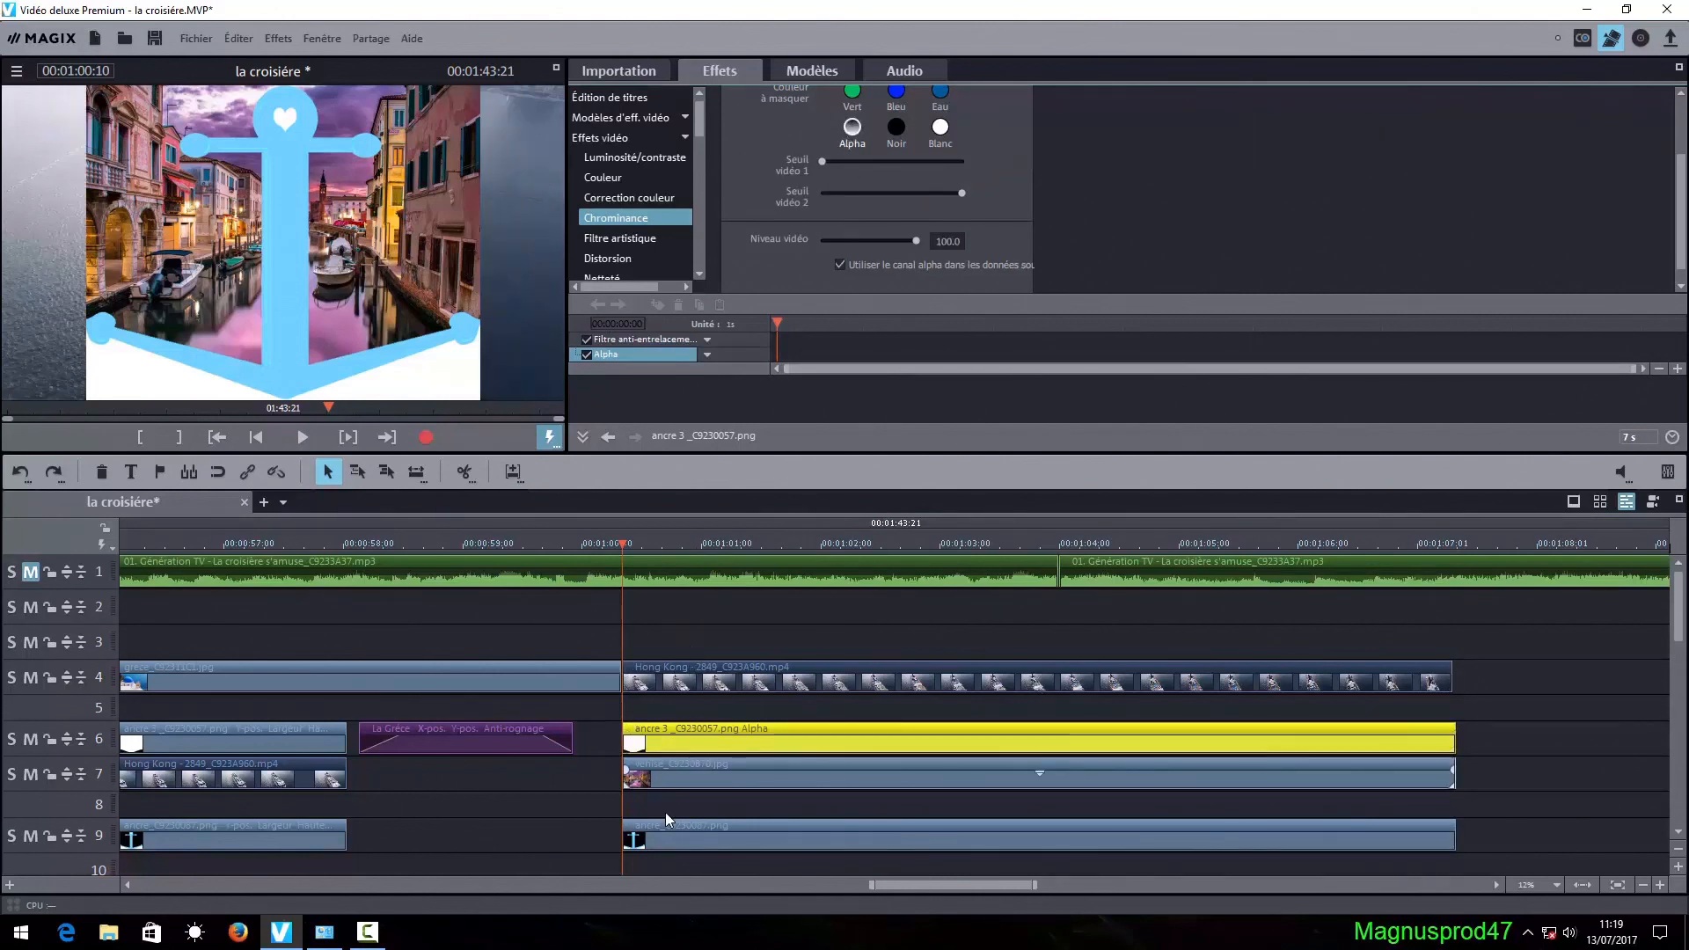
- Key out white (Blanc) on the new anchor clip on track 9, disabling the source alpha channel and slightly raising the fade range
{"action": "left_click", "coordinate": [669, 842]}
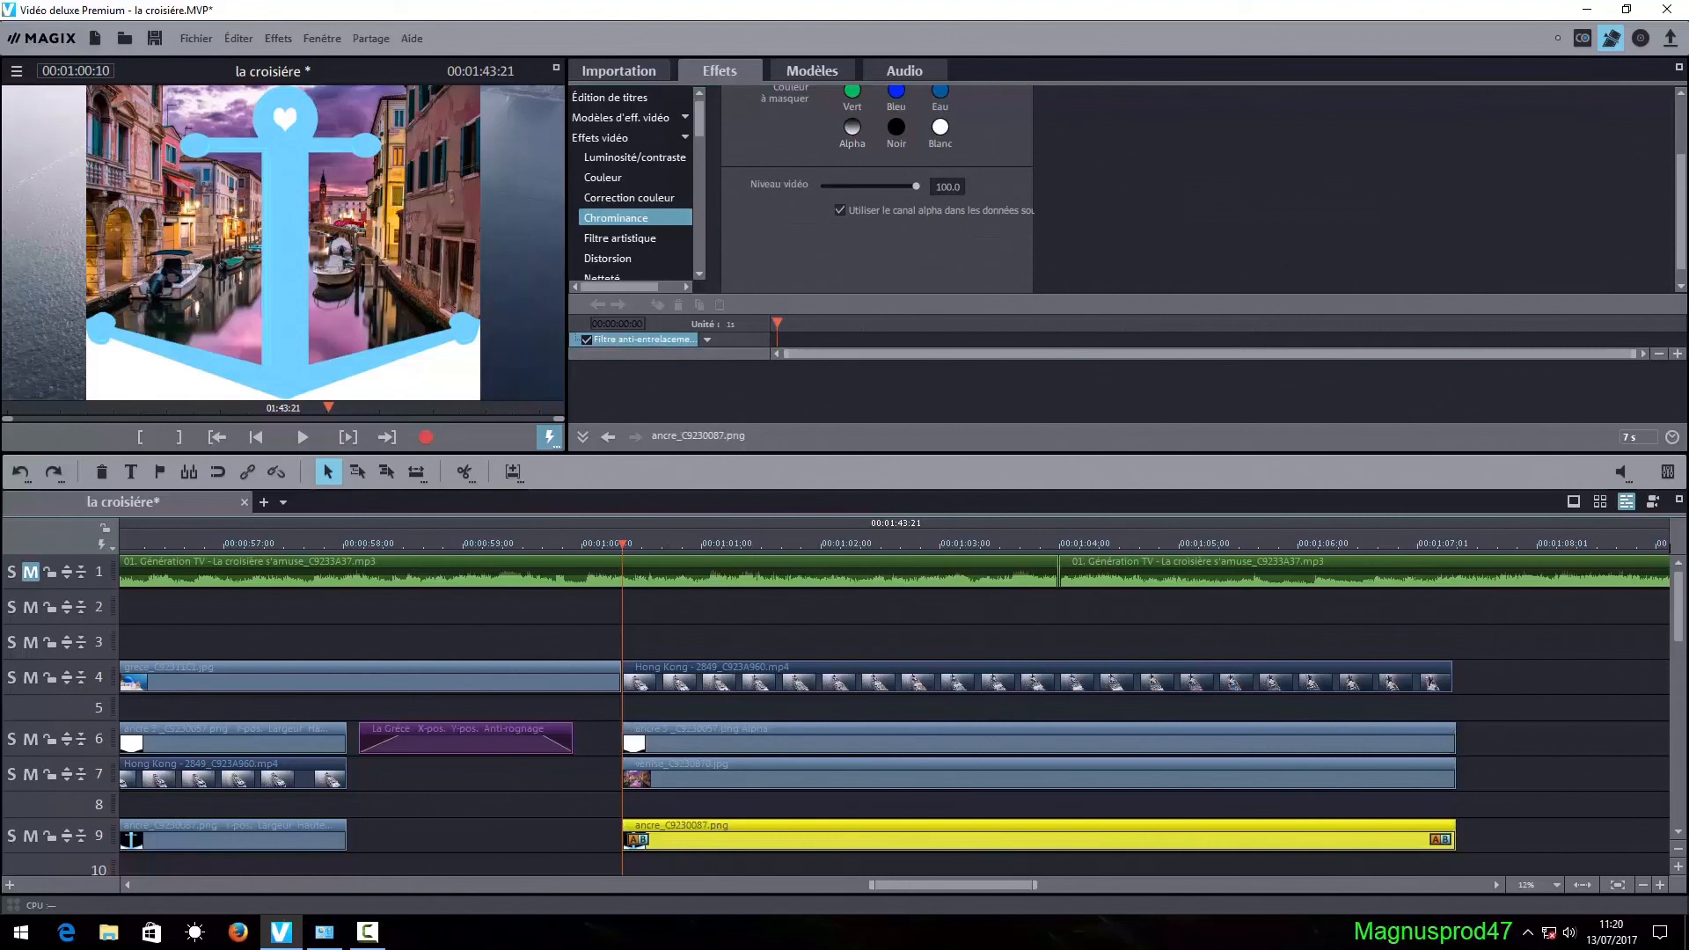
{"action": "left_click", "coordinate": [940, 128]}
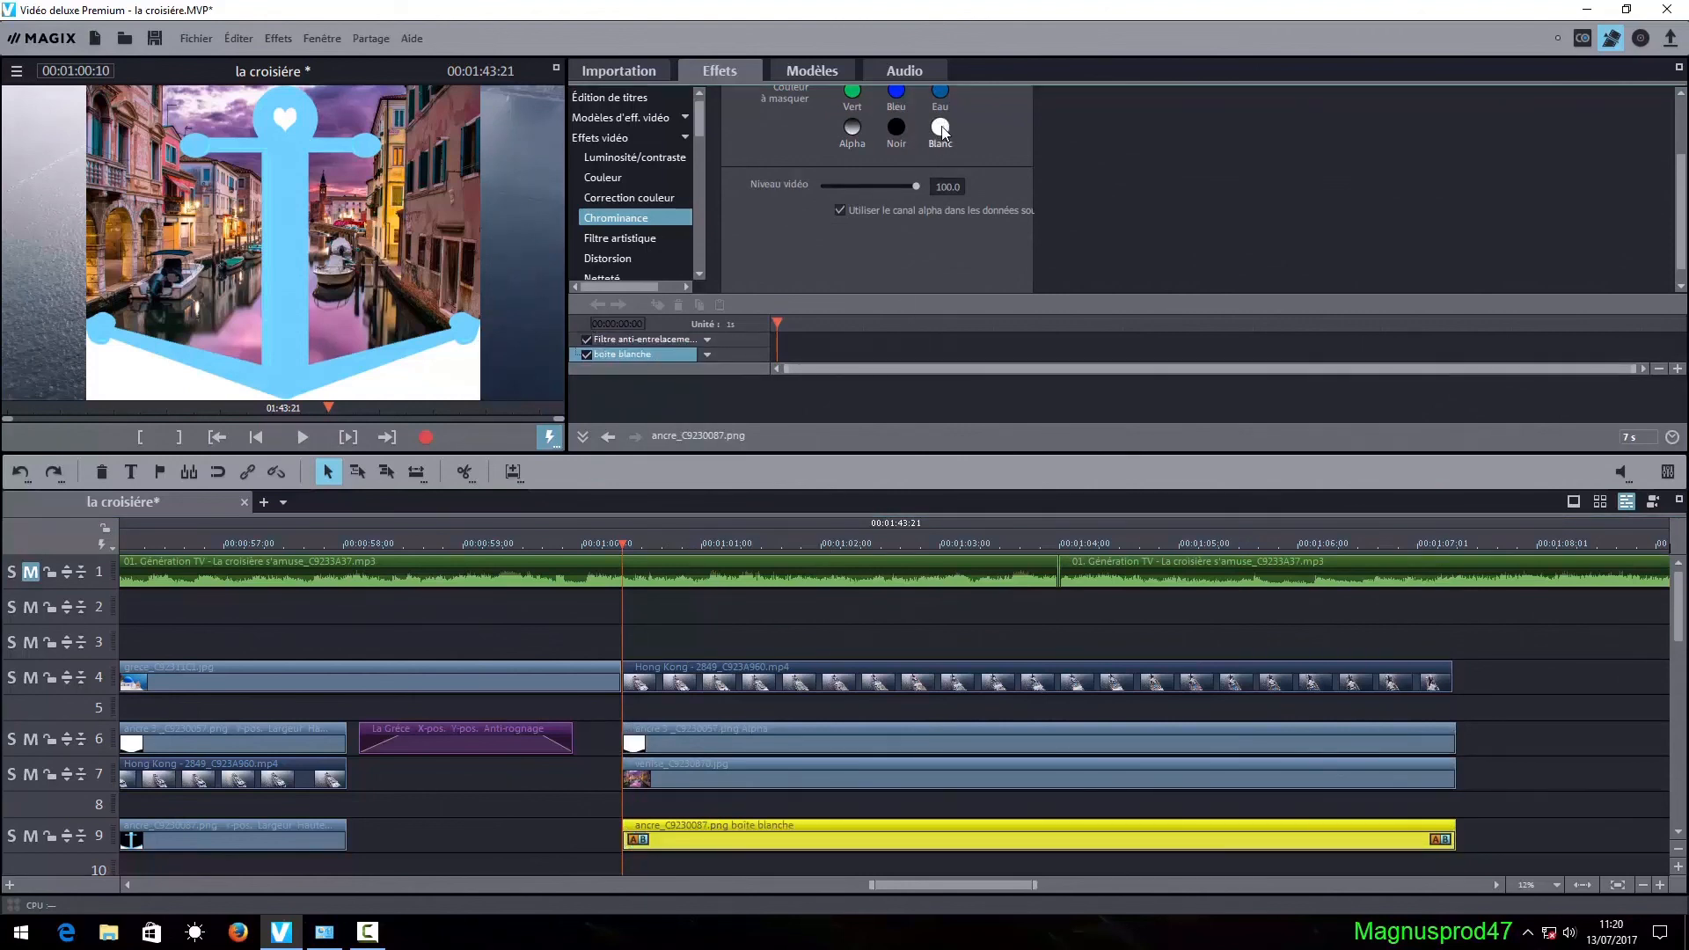
{"action": "left_click", "coordinate": [840, 254]}
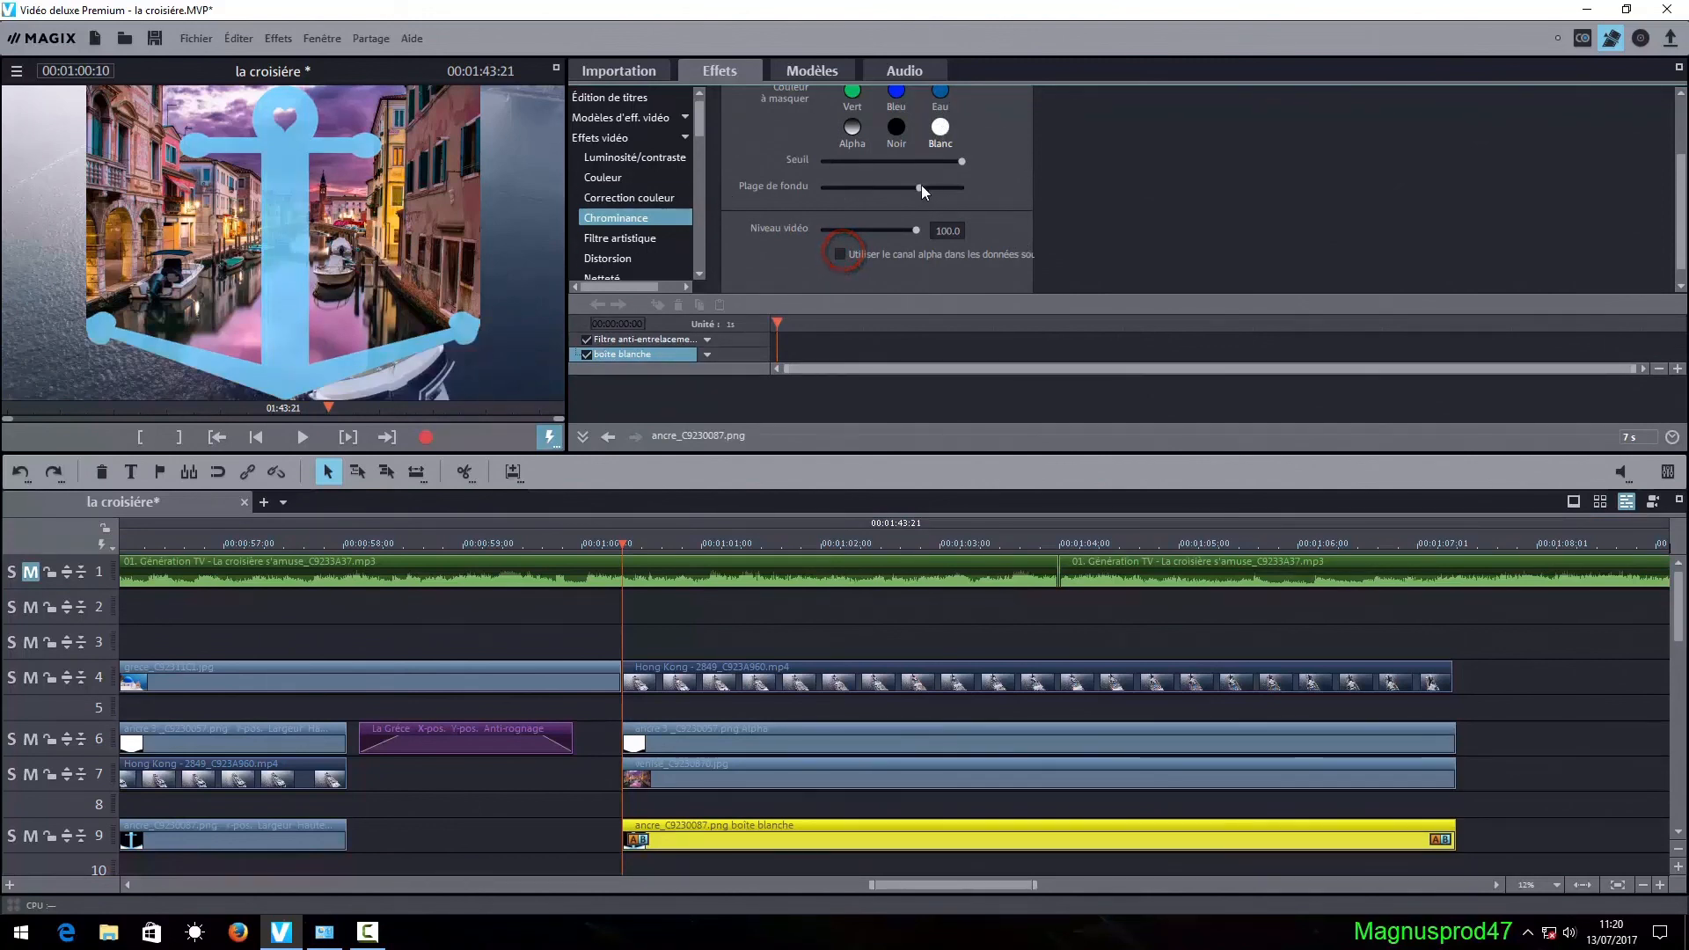
{"action": "left_click_drag", "start_coordinate": [926, 186], "coordinate": [934, 186]}
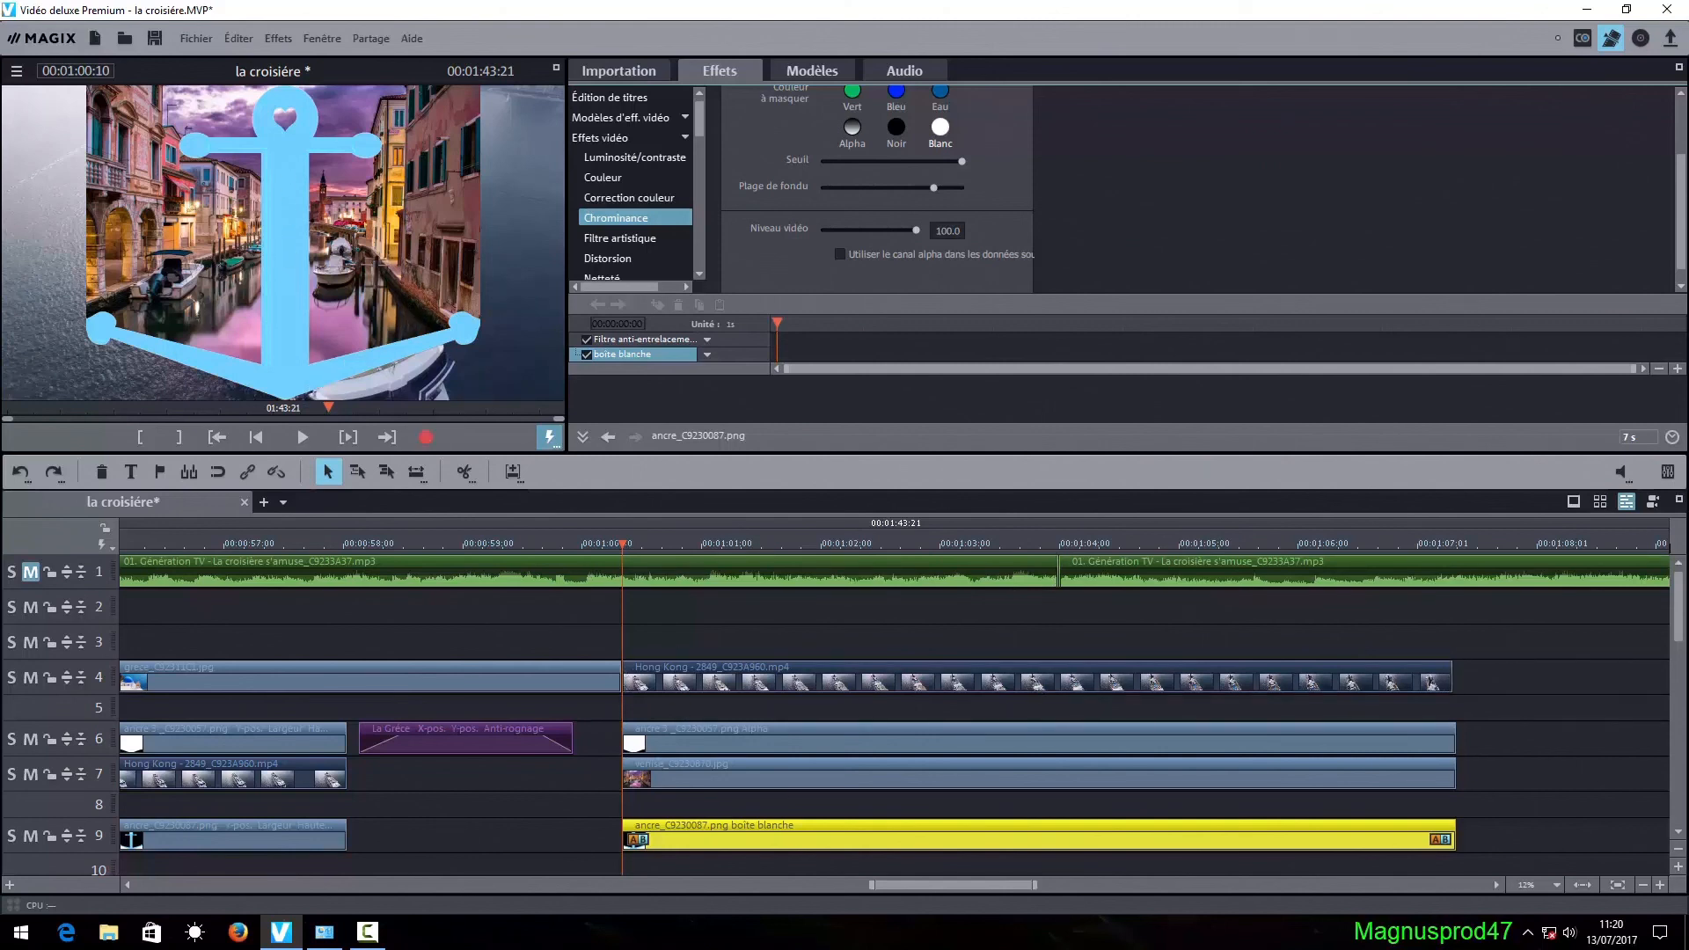
- Set the position/size zoom of the ancre 3 clip on track 6 to 160
{"action": "left_click", "coordinate": [684, 734]}
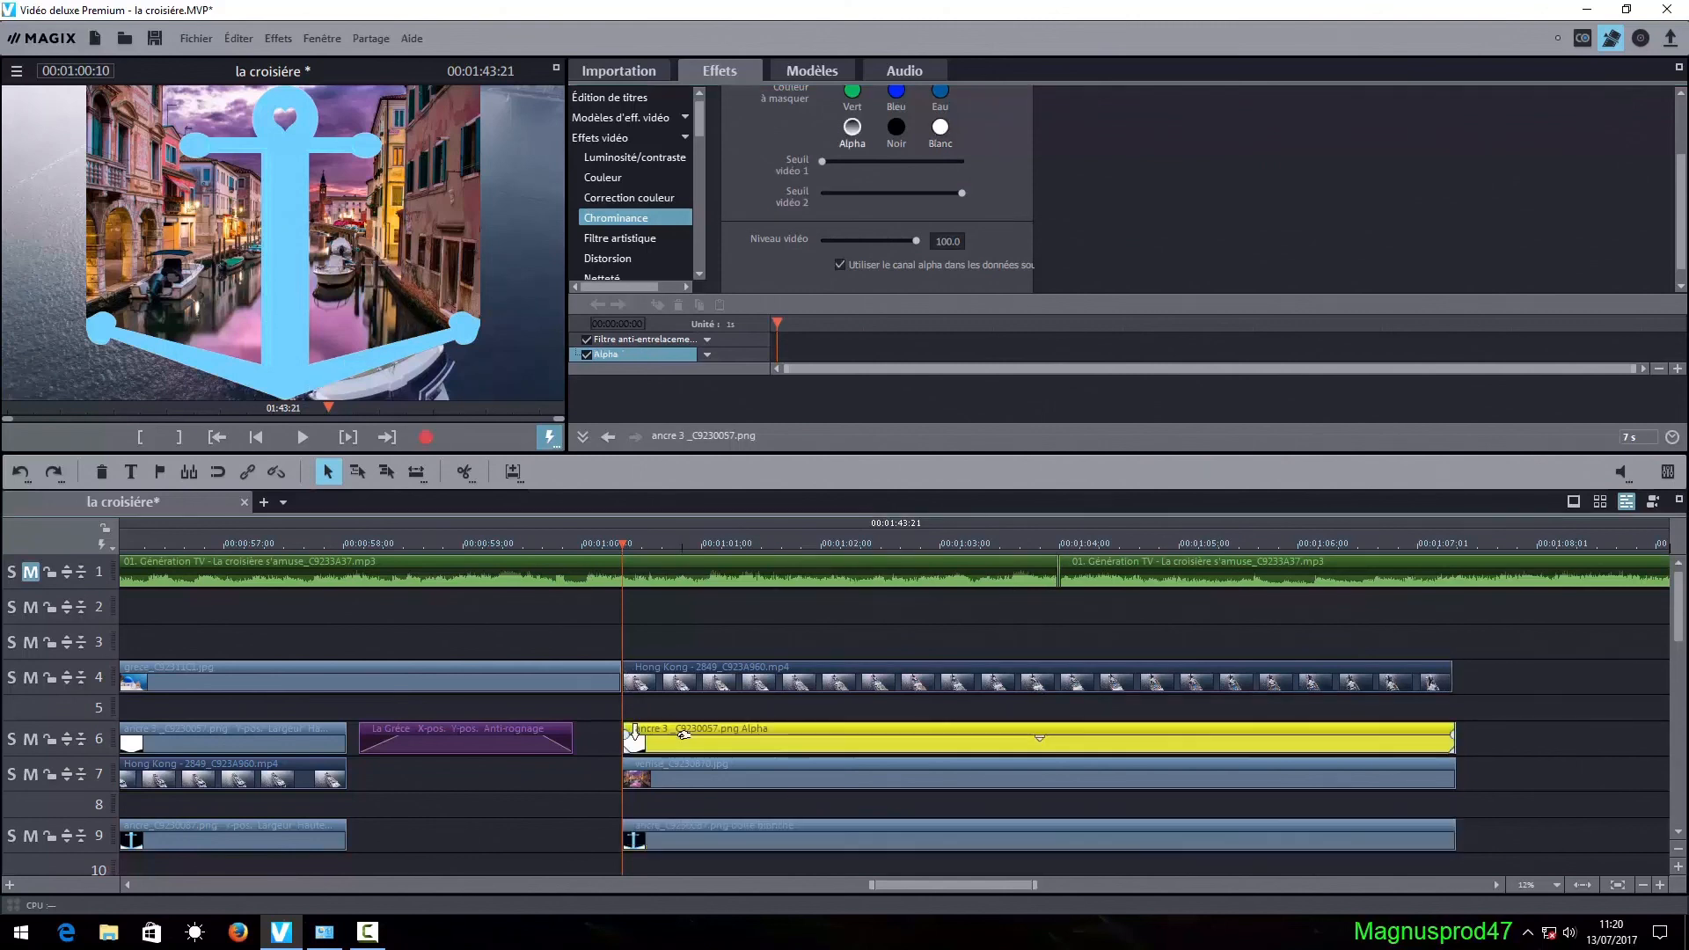
{"action": "left_click", "coordinate": [603, 133]}
{"action": "left_click", "coordinate": [630, 178]}
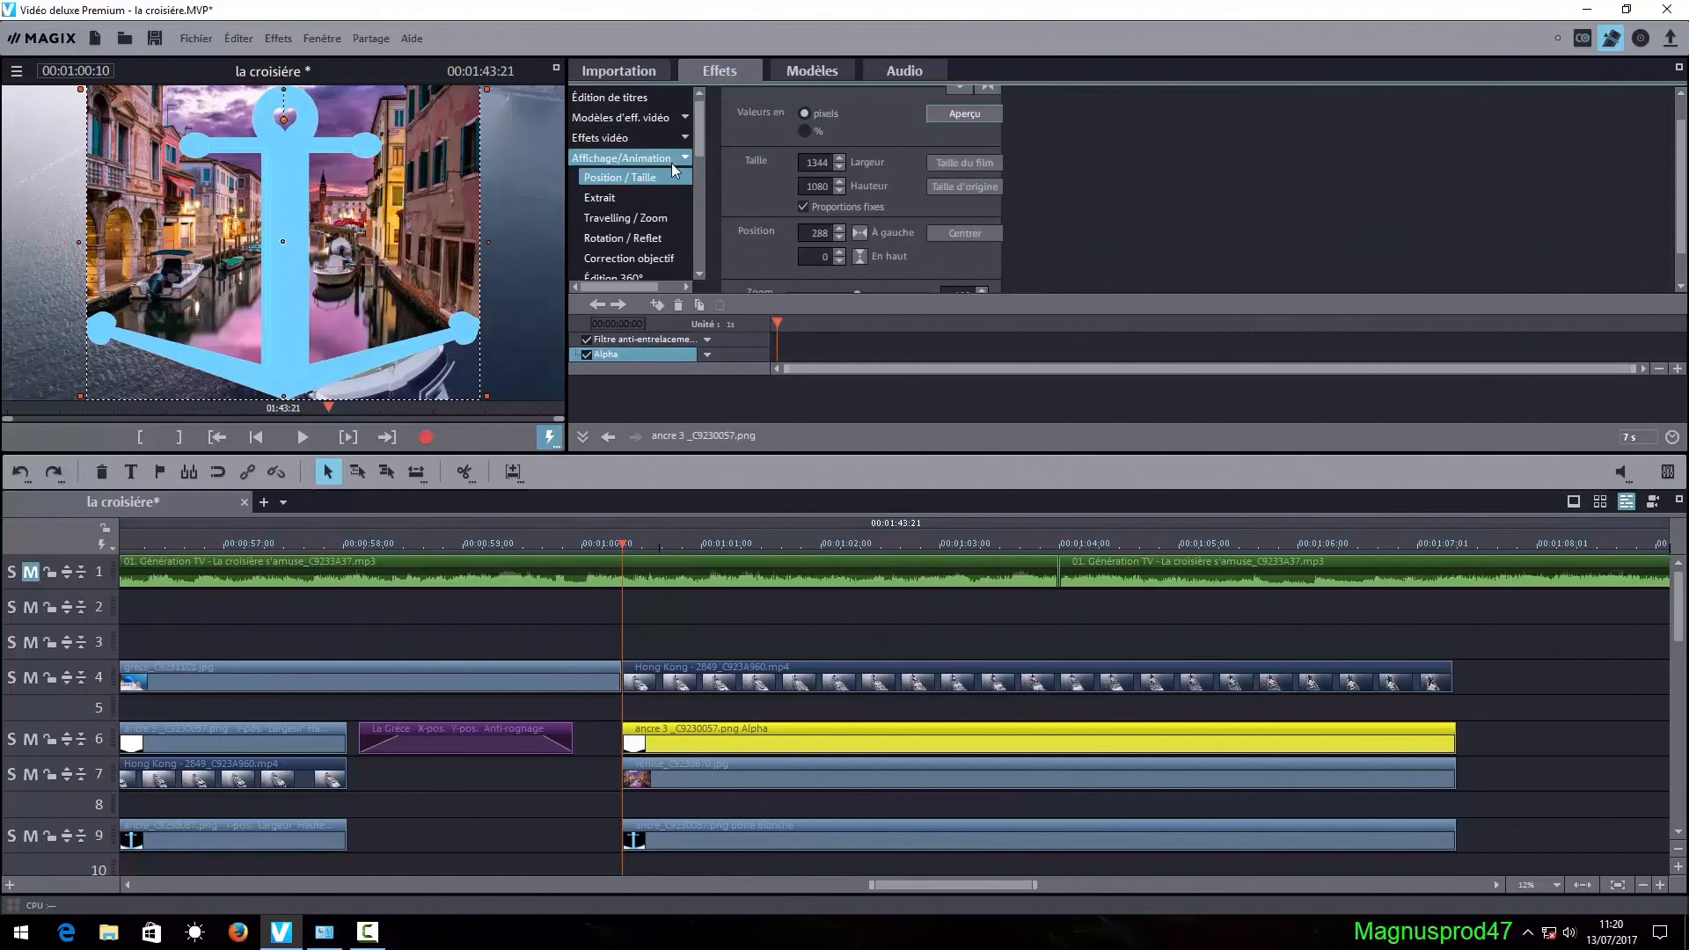
{"action": "scroll", "coordinate": [1680, 236], "scroll_direction": "down", "scroll_amount": 2}
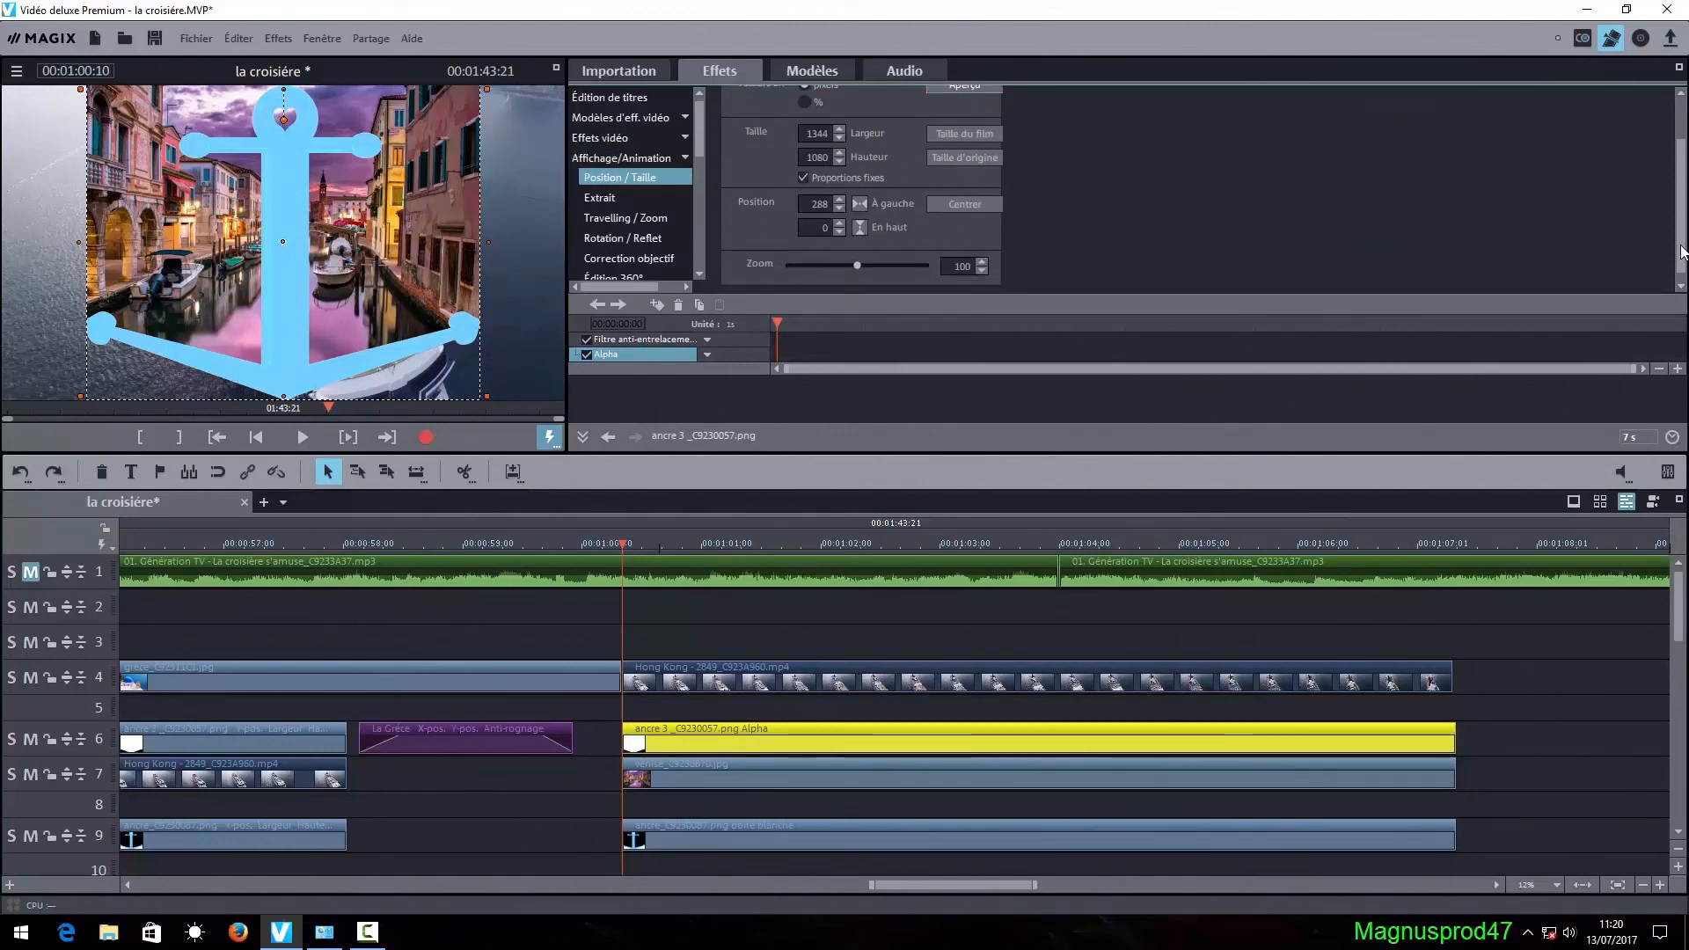
{"action": "double_click", "coordinate": [953, 261]}
{"action": "type", "text": "16"}
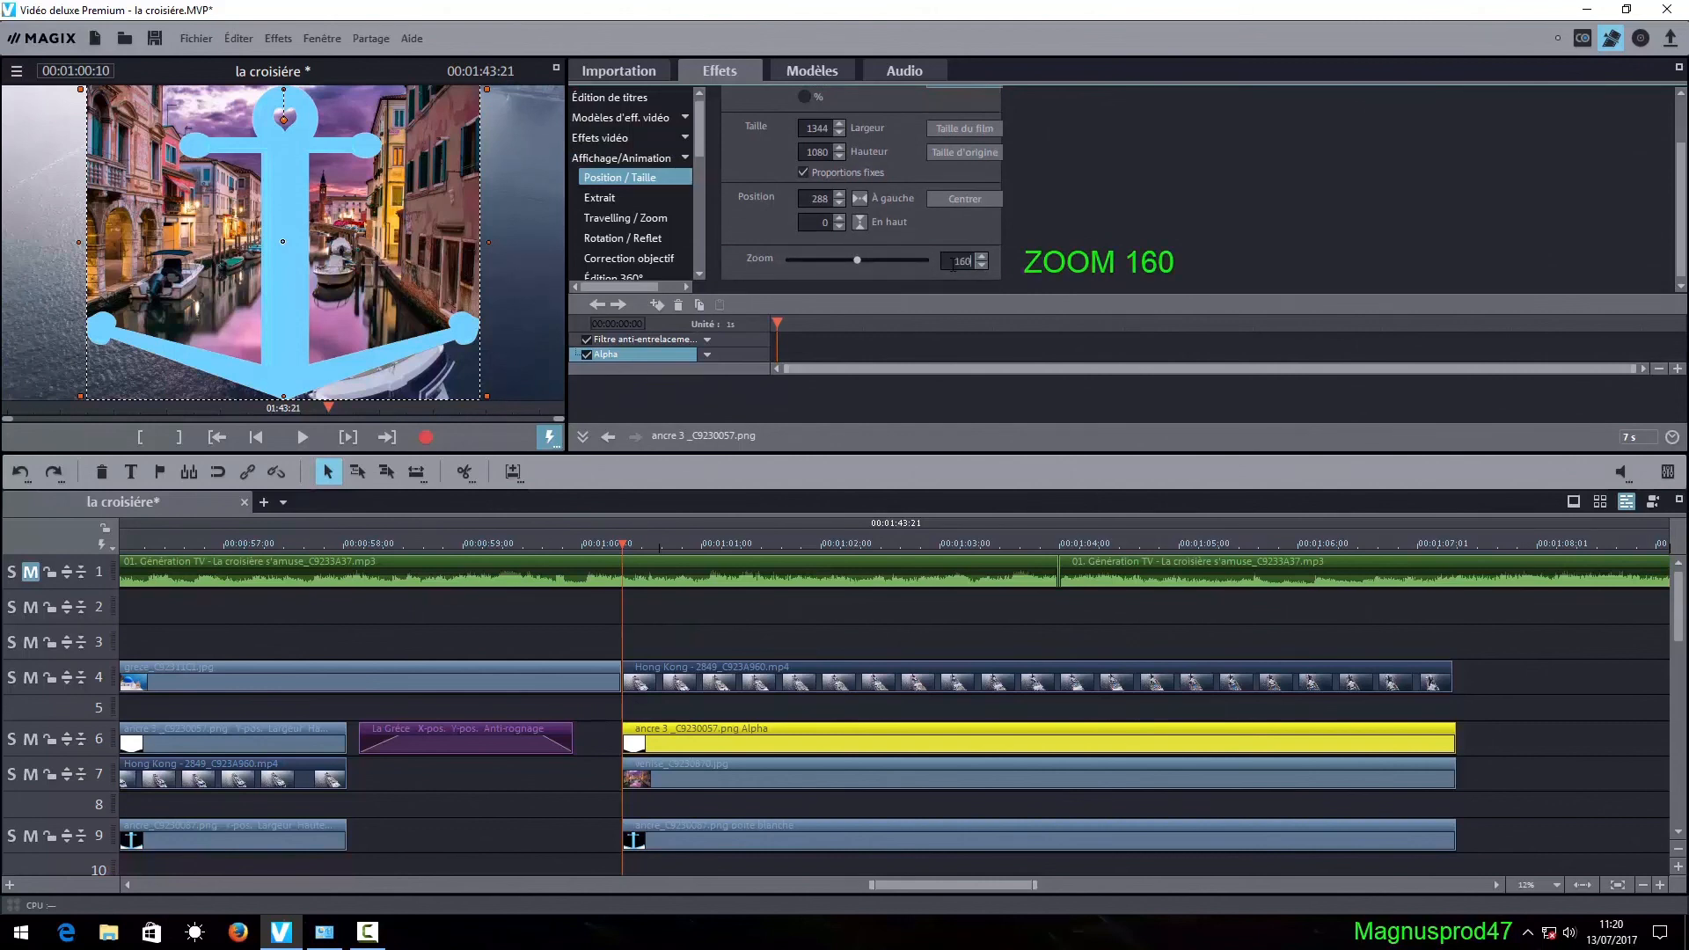
{"action": "type", "text": "0"}
{"action": "key", "text": "Return"}
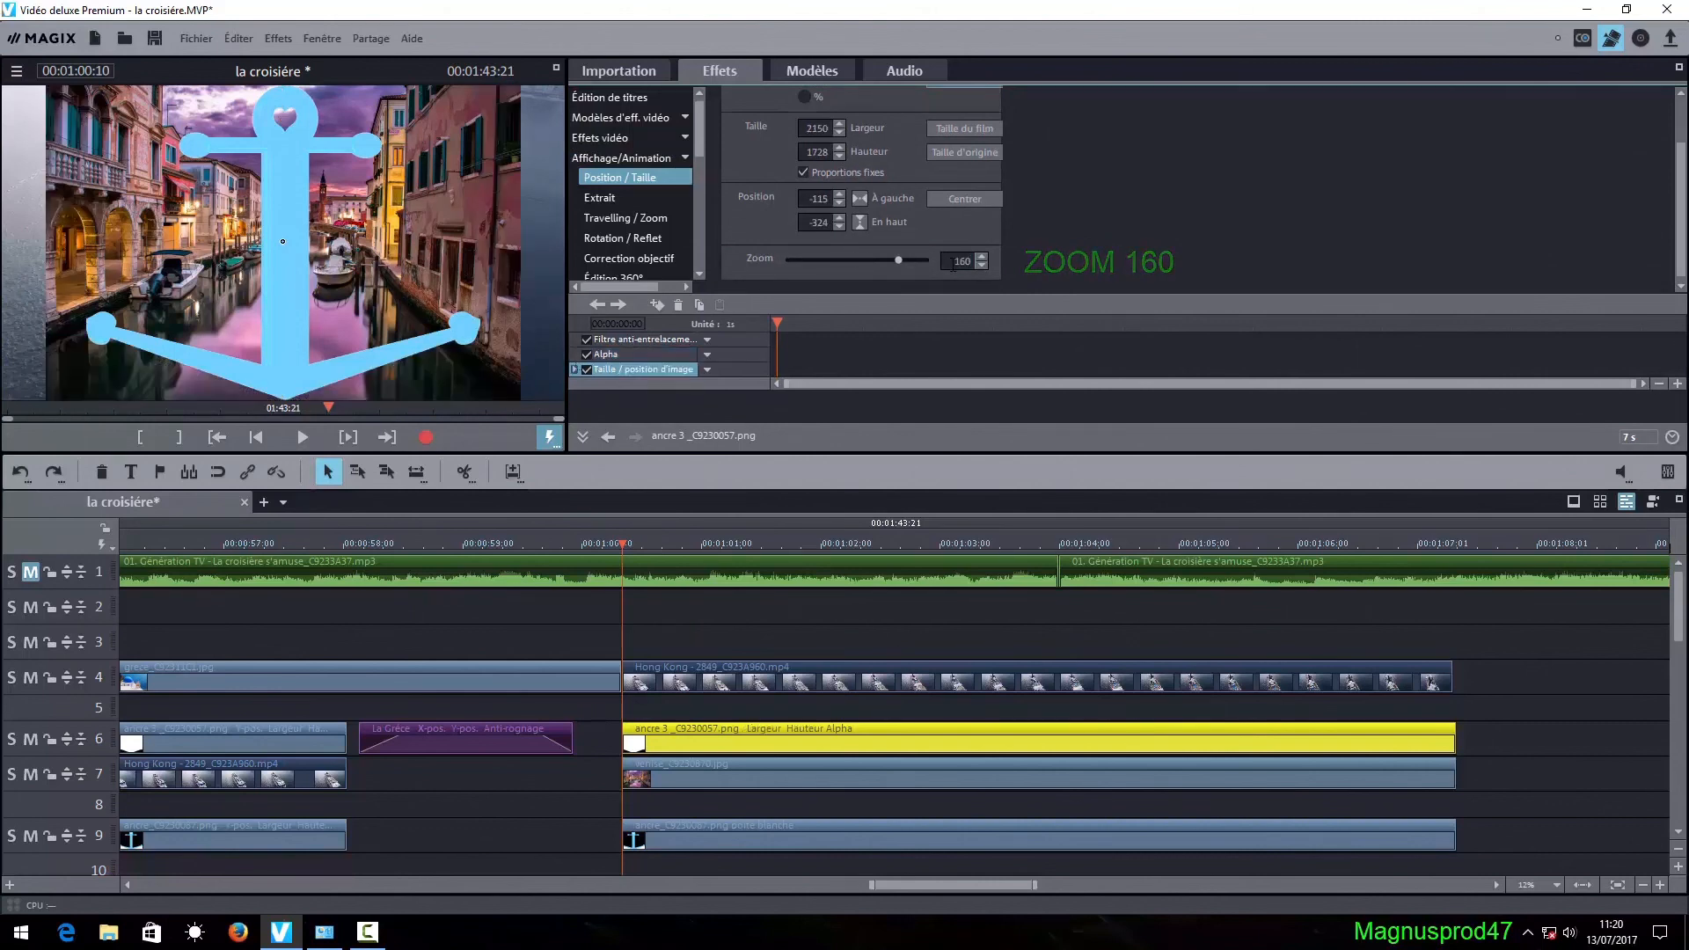
- Set the zoom of the white-keyed ancre clip on track 9 to 160
{"action": "left_click", "coordinate": [807, 829]}
{"action": "double_click", "coordinate": [957, 260]}
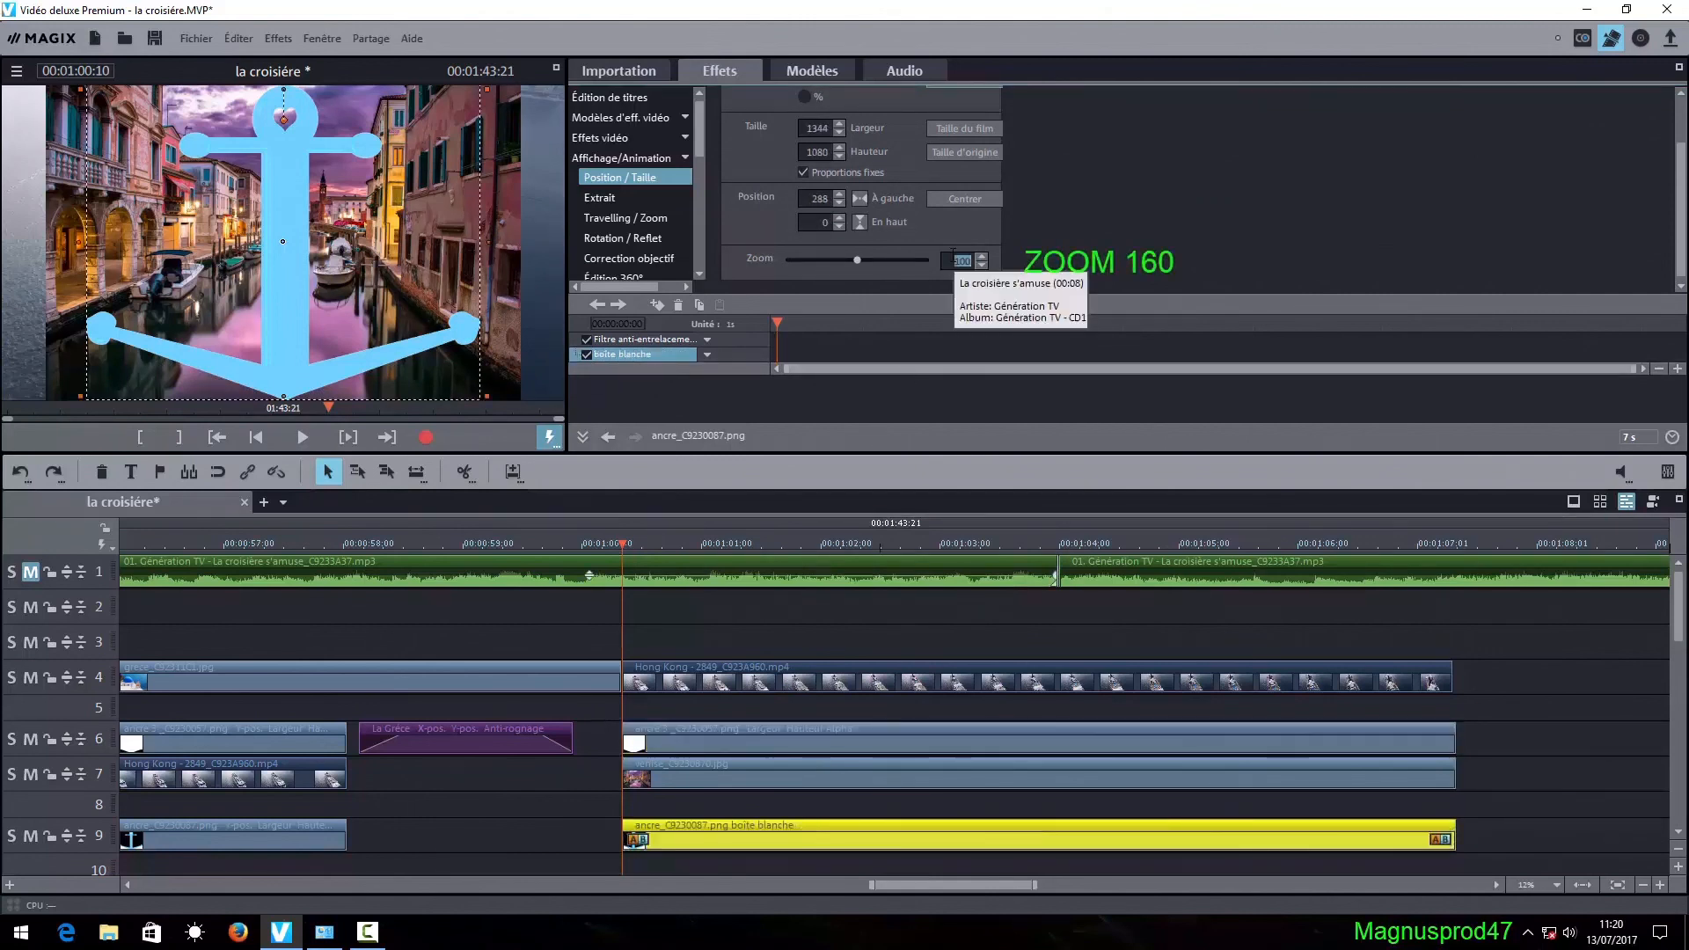
{"action": "type", "text": "160"}
{"action": "key", "text": "Return"}
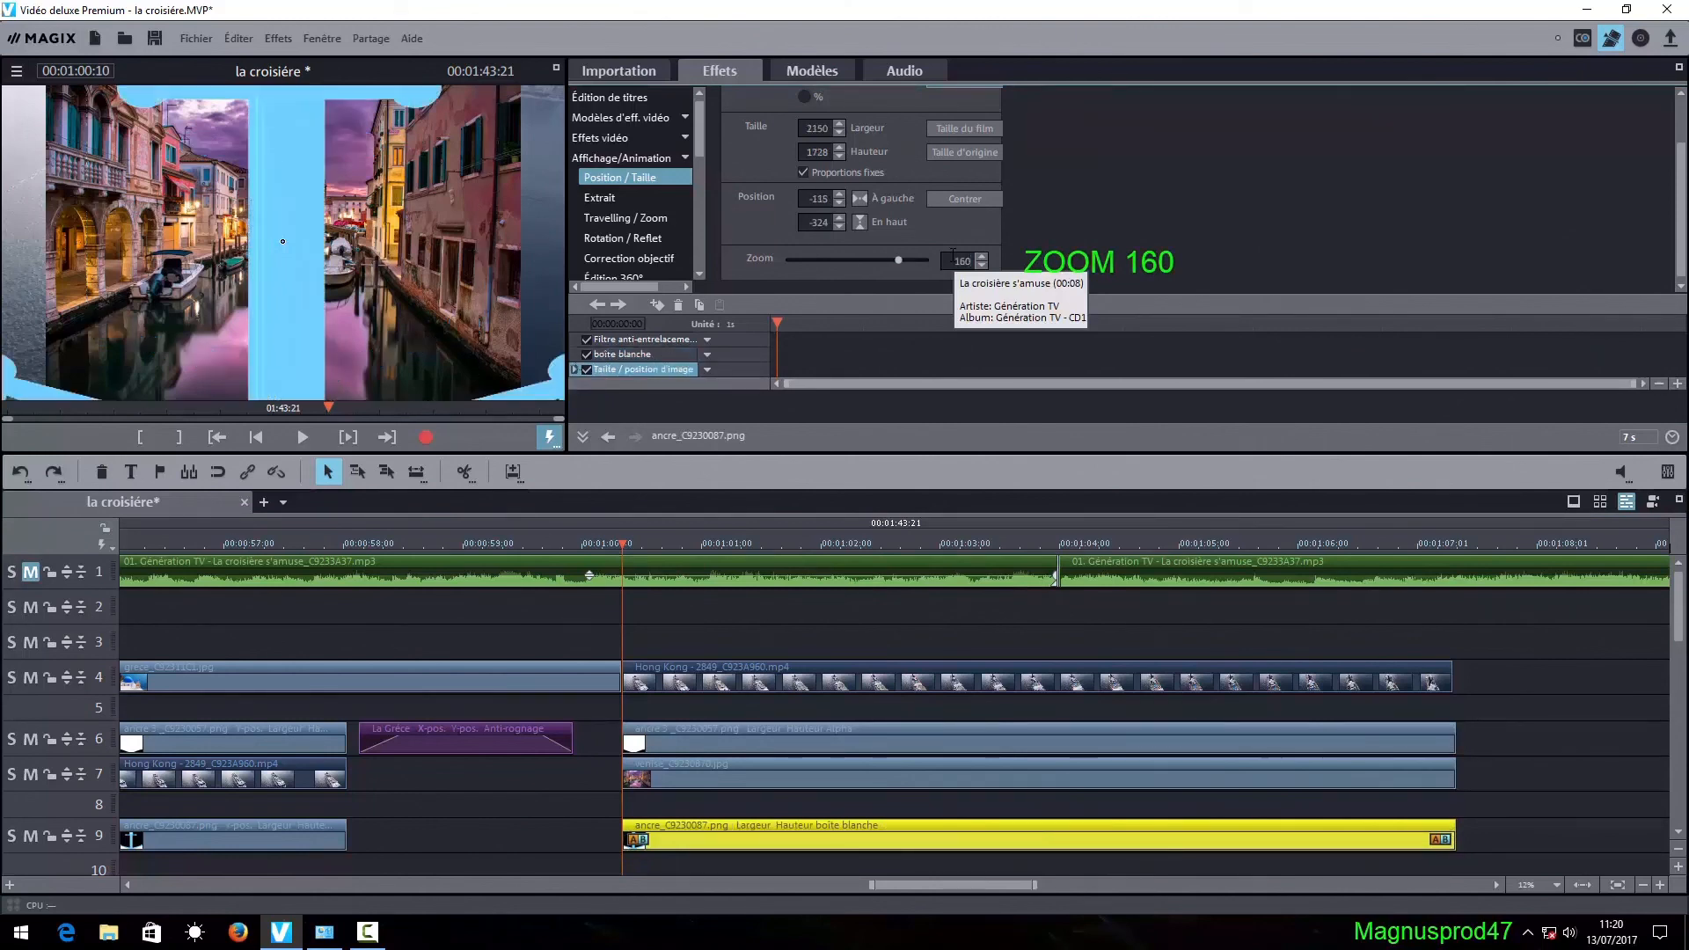
- Remove the black side borders of the Venice image on track 7 so it fills the 1920 × 1080 frame
{"action": "left_click", "coordinate": [767, 779]}
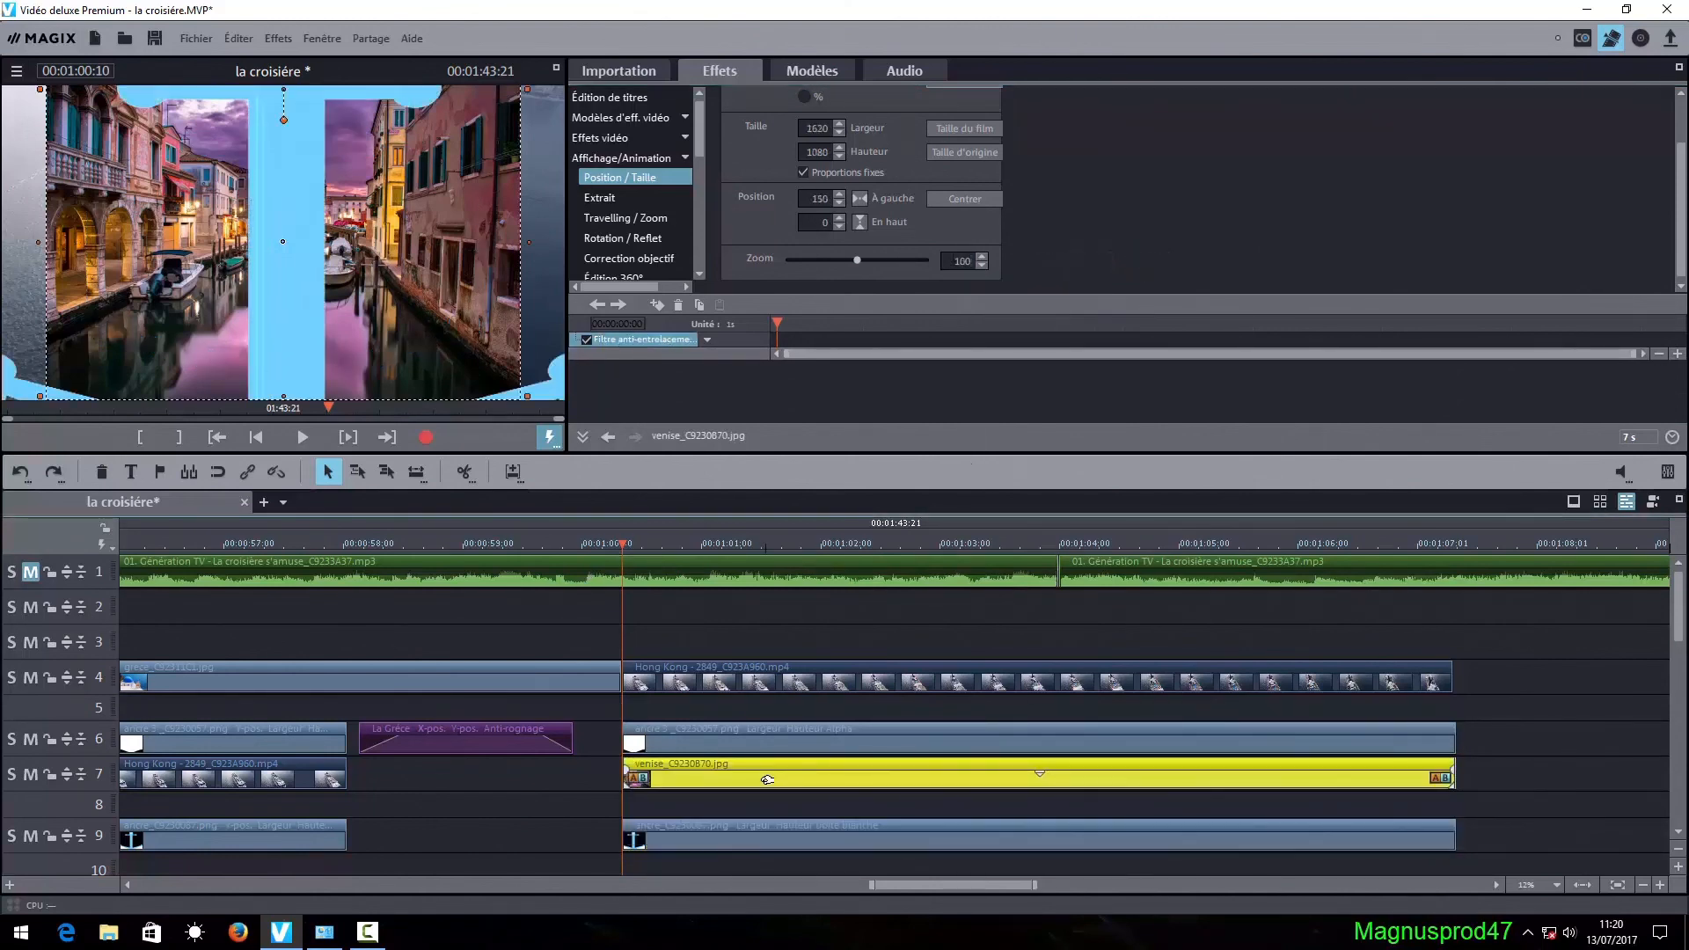
{"action": "key", "text": "alt+b"}
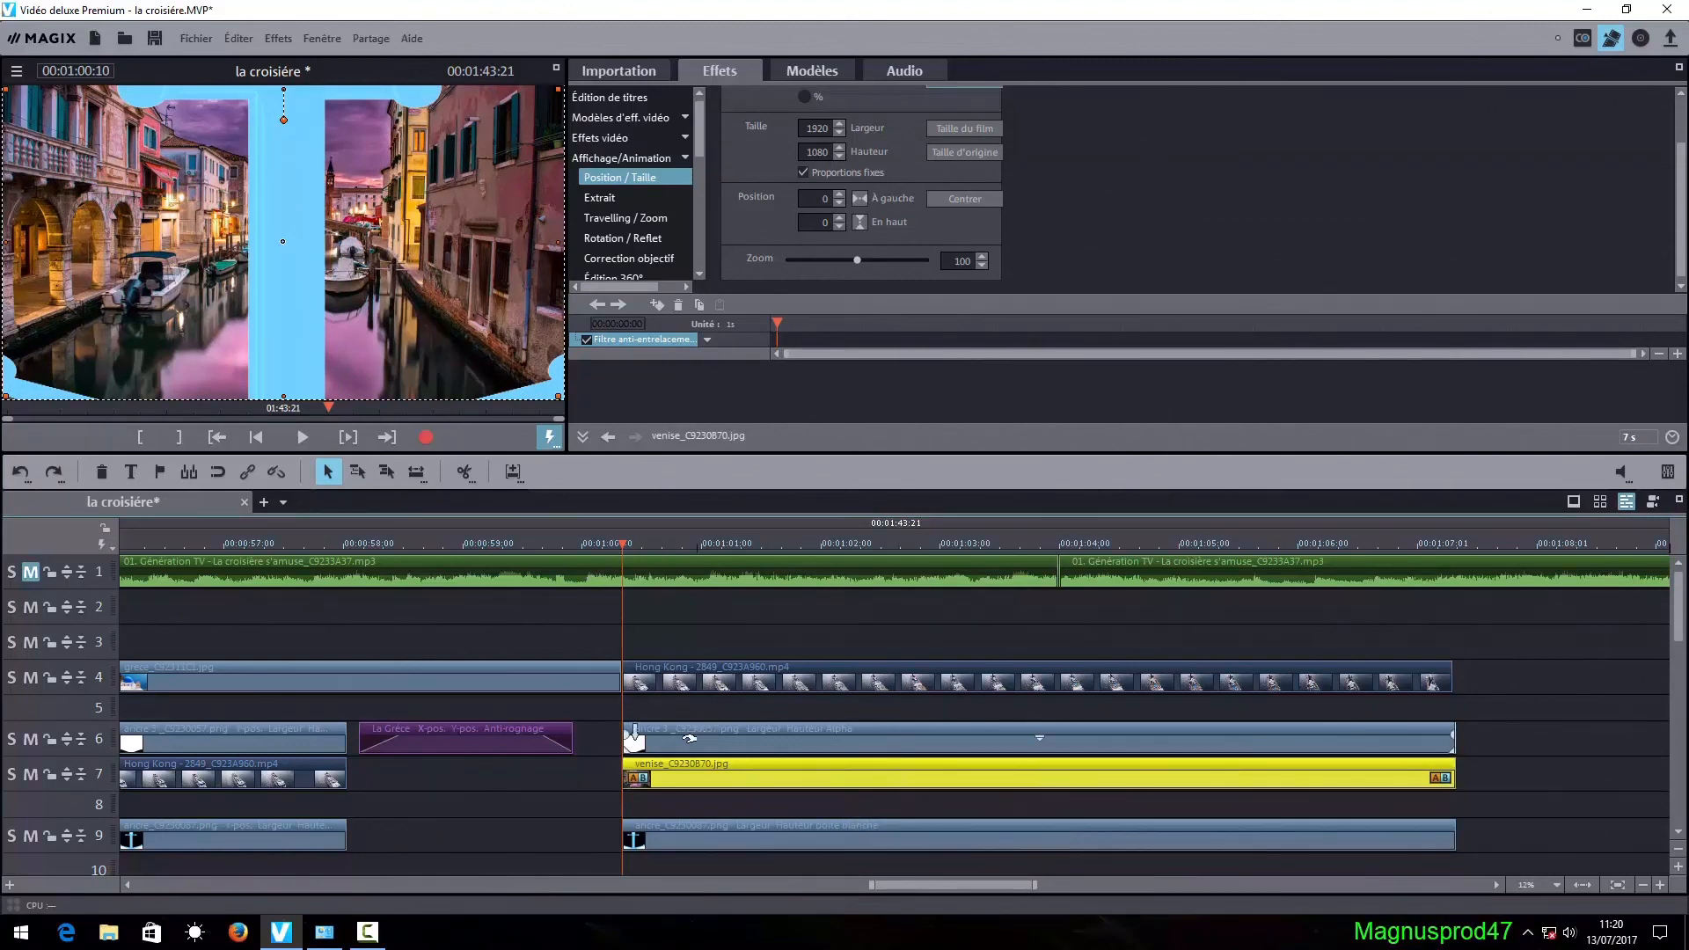
- Set the vertical position of the ancre 3 clip on track 6 to 1200 and add a position keyframe at its start
{"action": "left_click", "coordinate": [635, 734]}
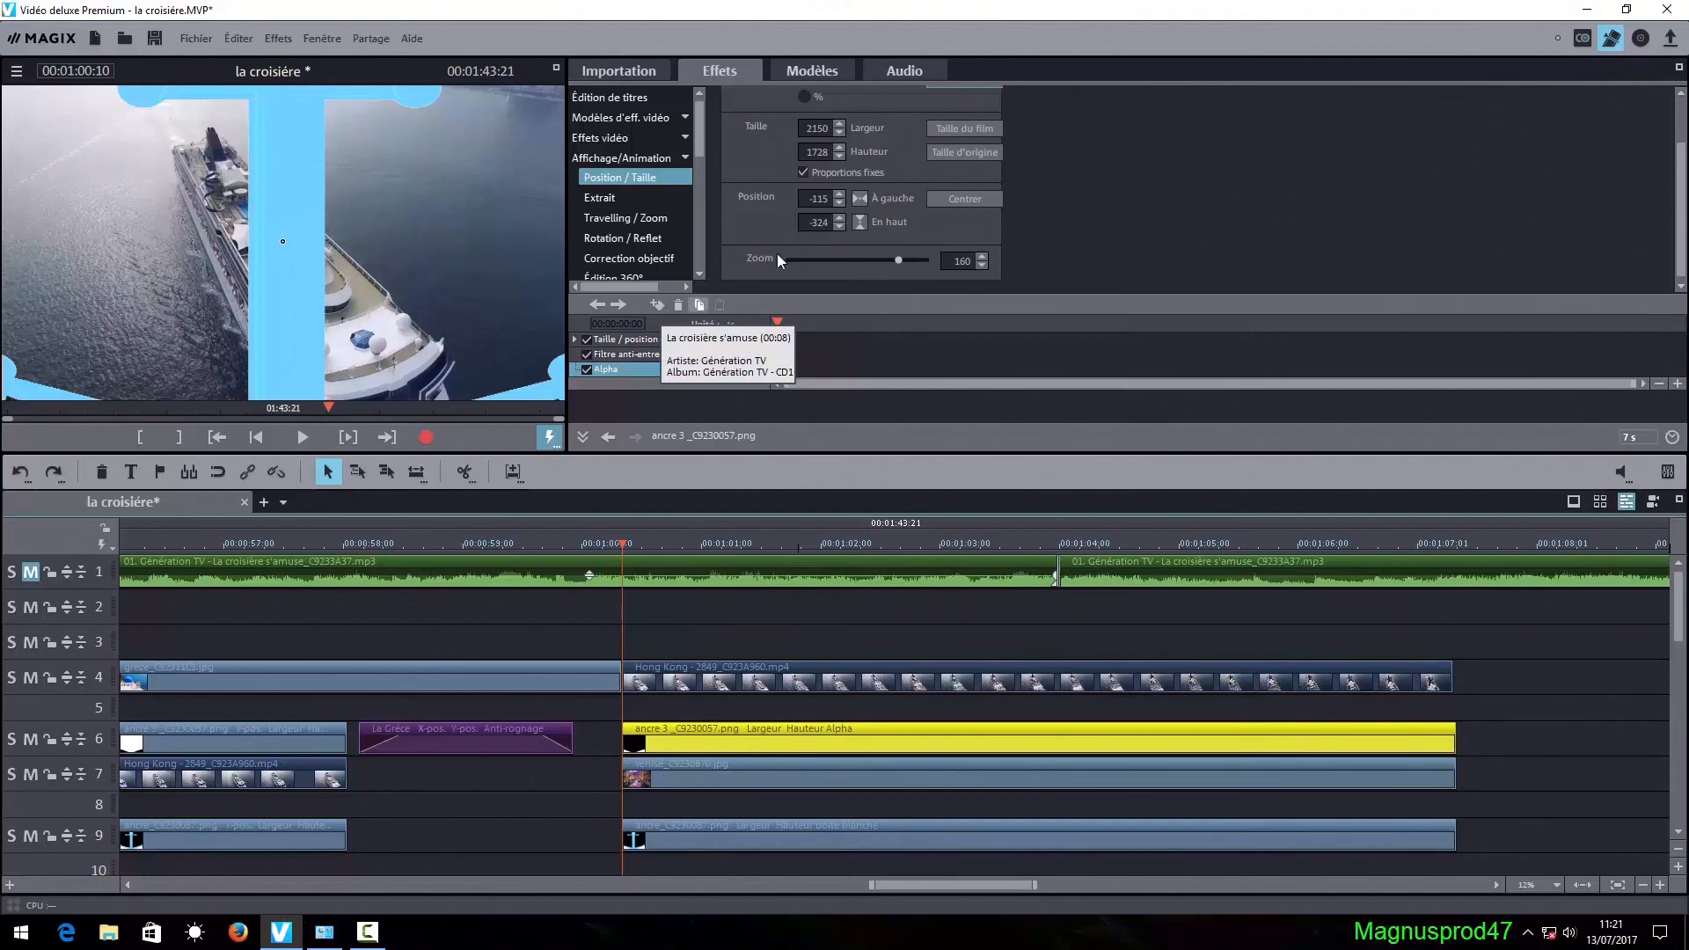
{"action": "double_click", "coordinate": [810, 222]}
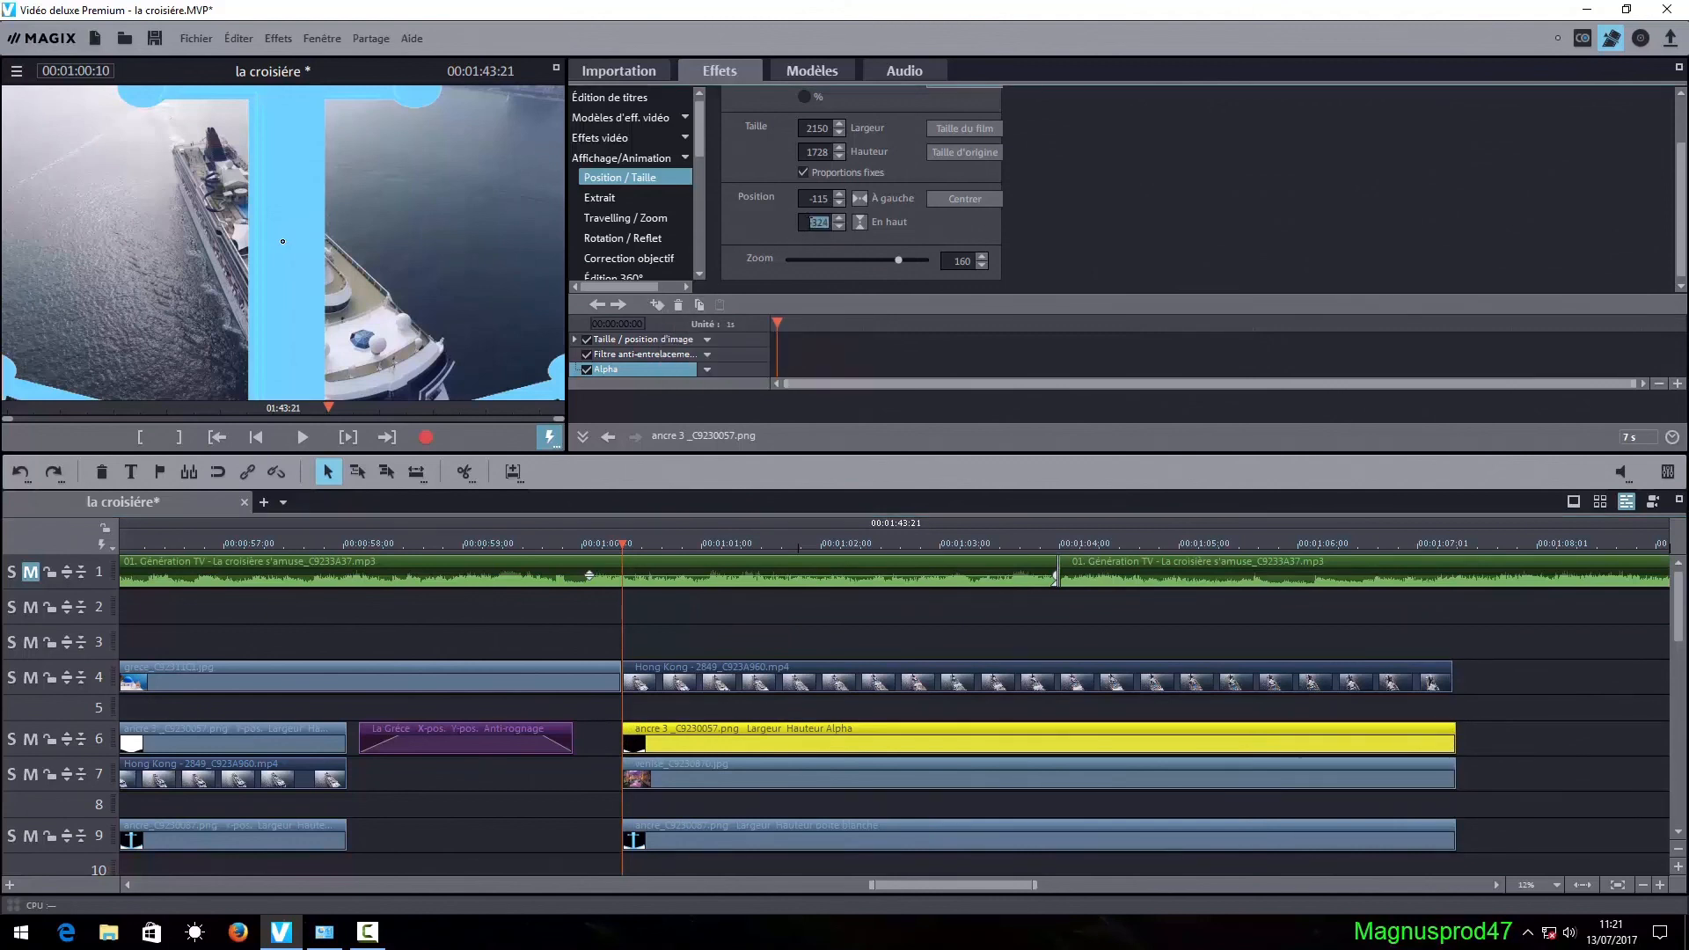
{"action": "type", "text": "1200"}
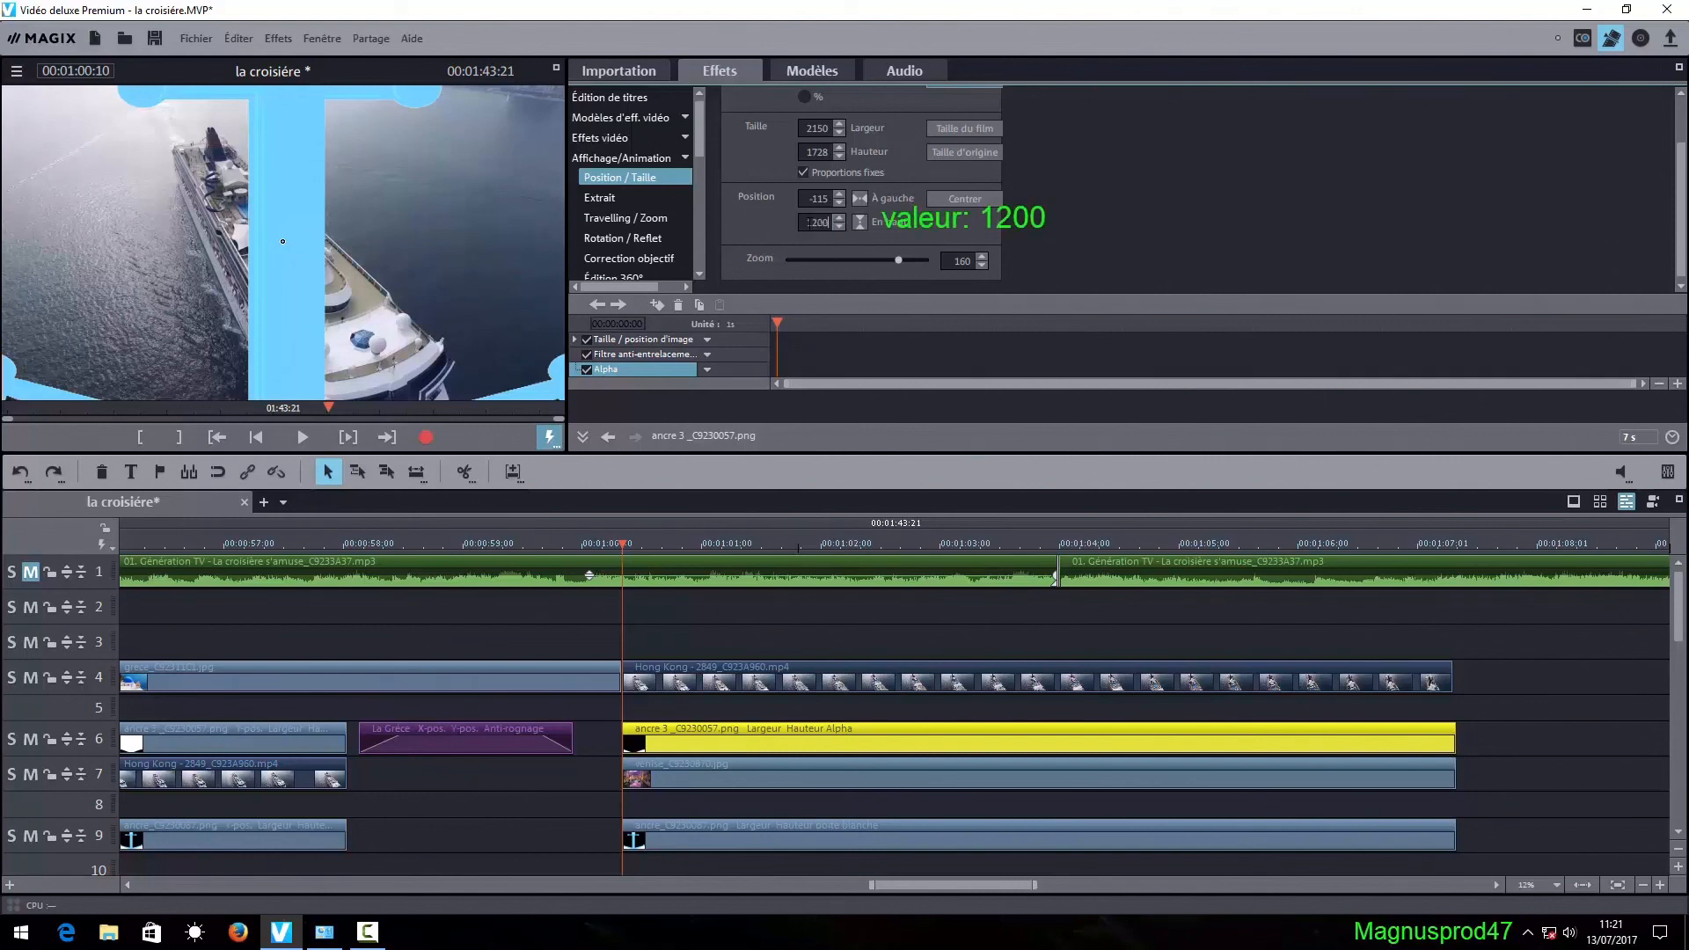
{"action": "key", "text": "Return"}
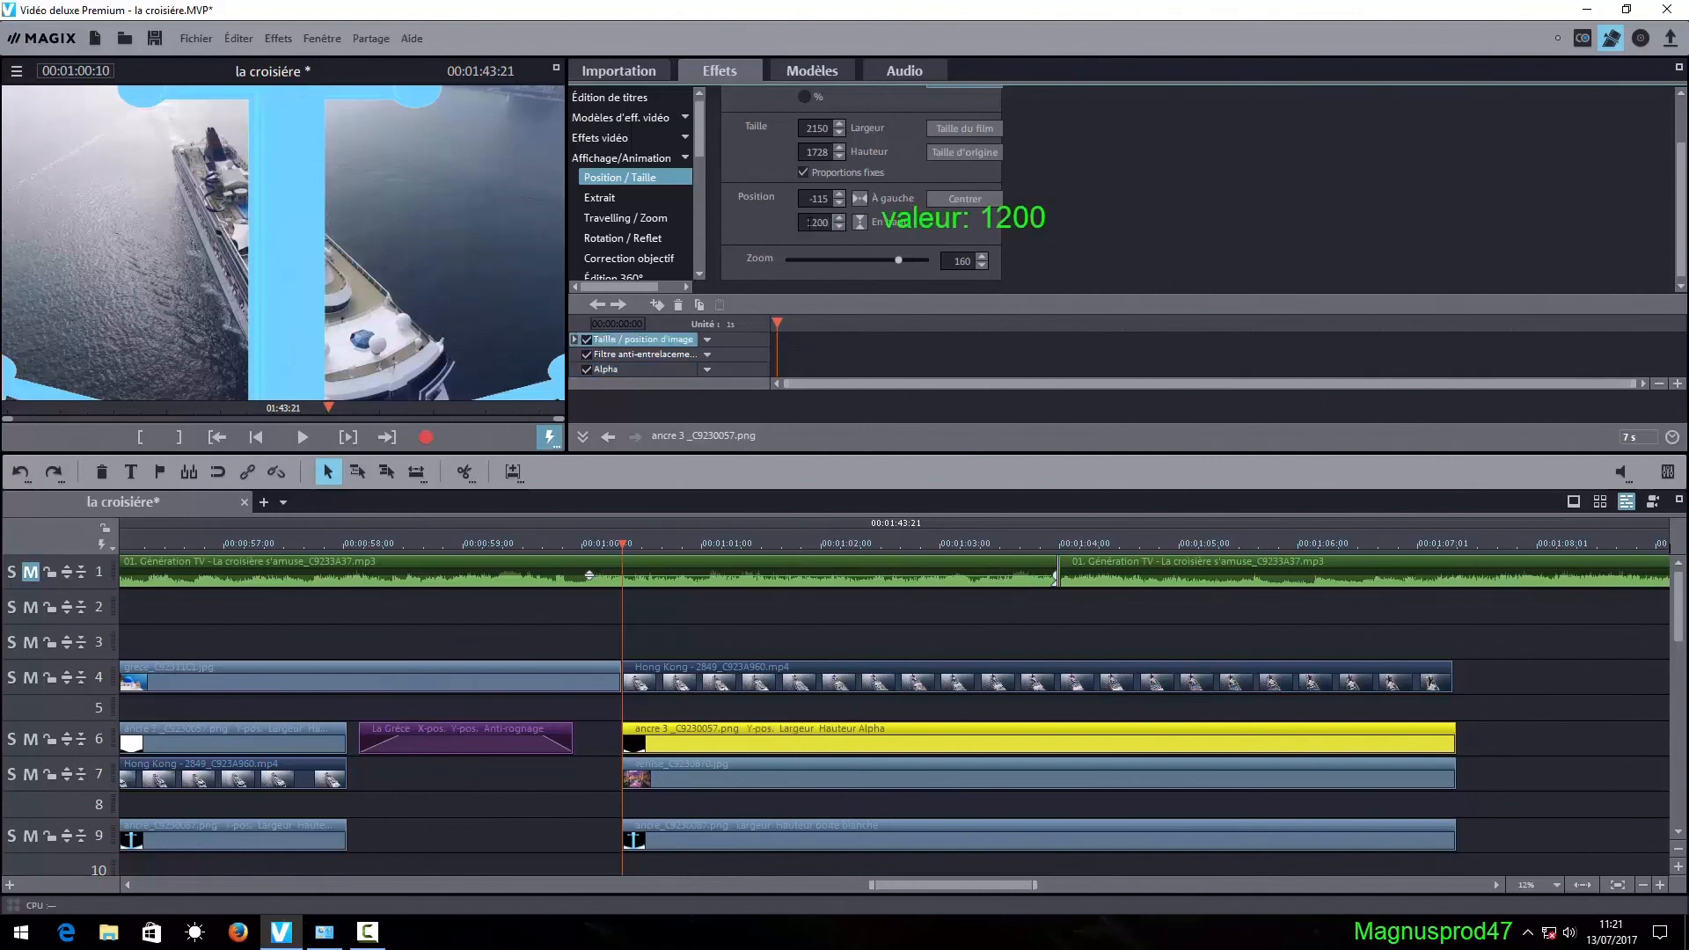
{"action": "left_click", "coordinate": [656, 304]}
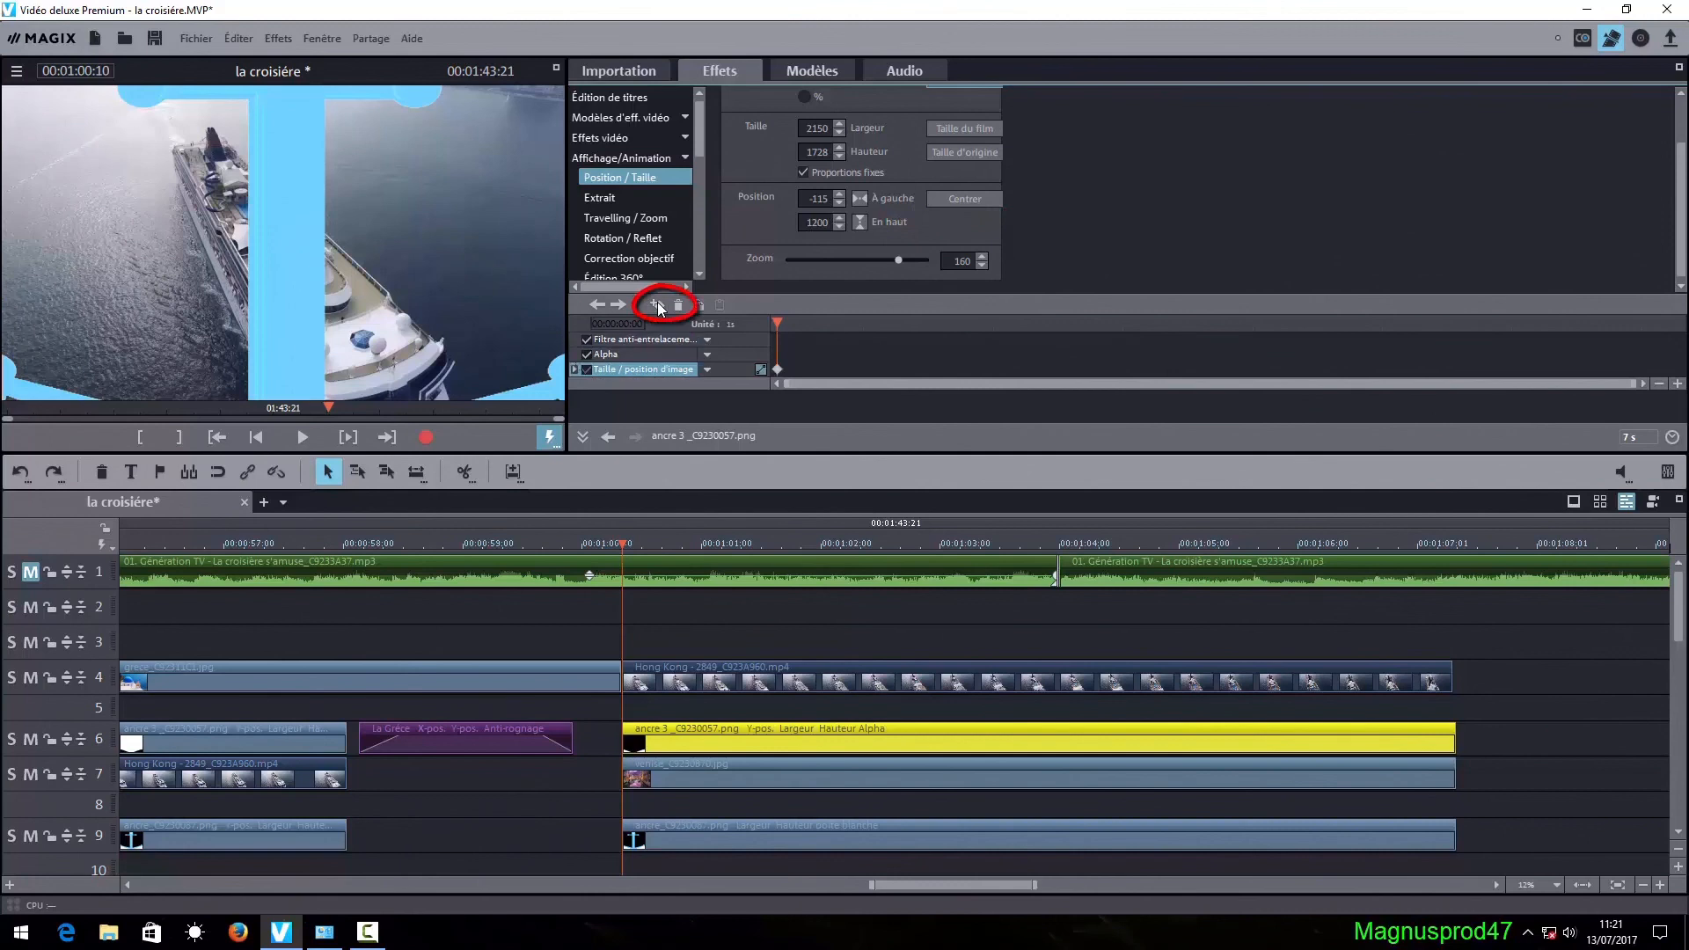
- Set the vertical position of the ancre clip on track 9 to 1200 and keyframe it at the clip's start
{"action": "left_click", "coordinate": [730, 836]}
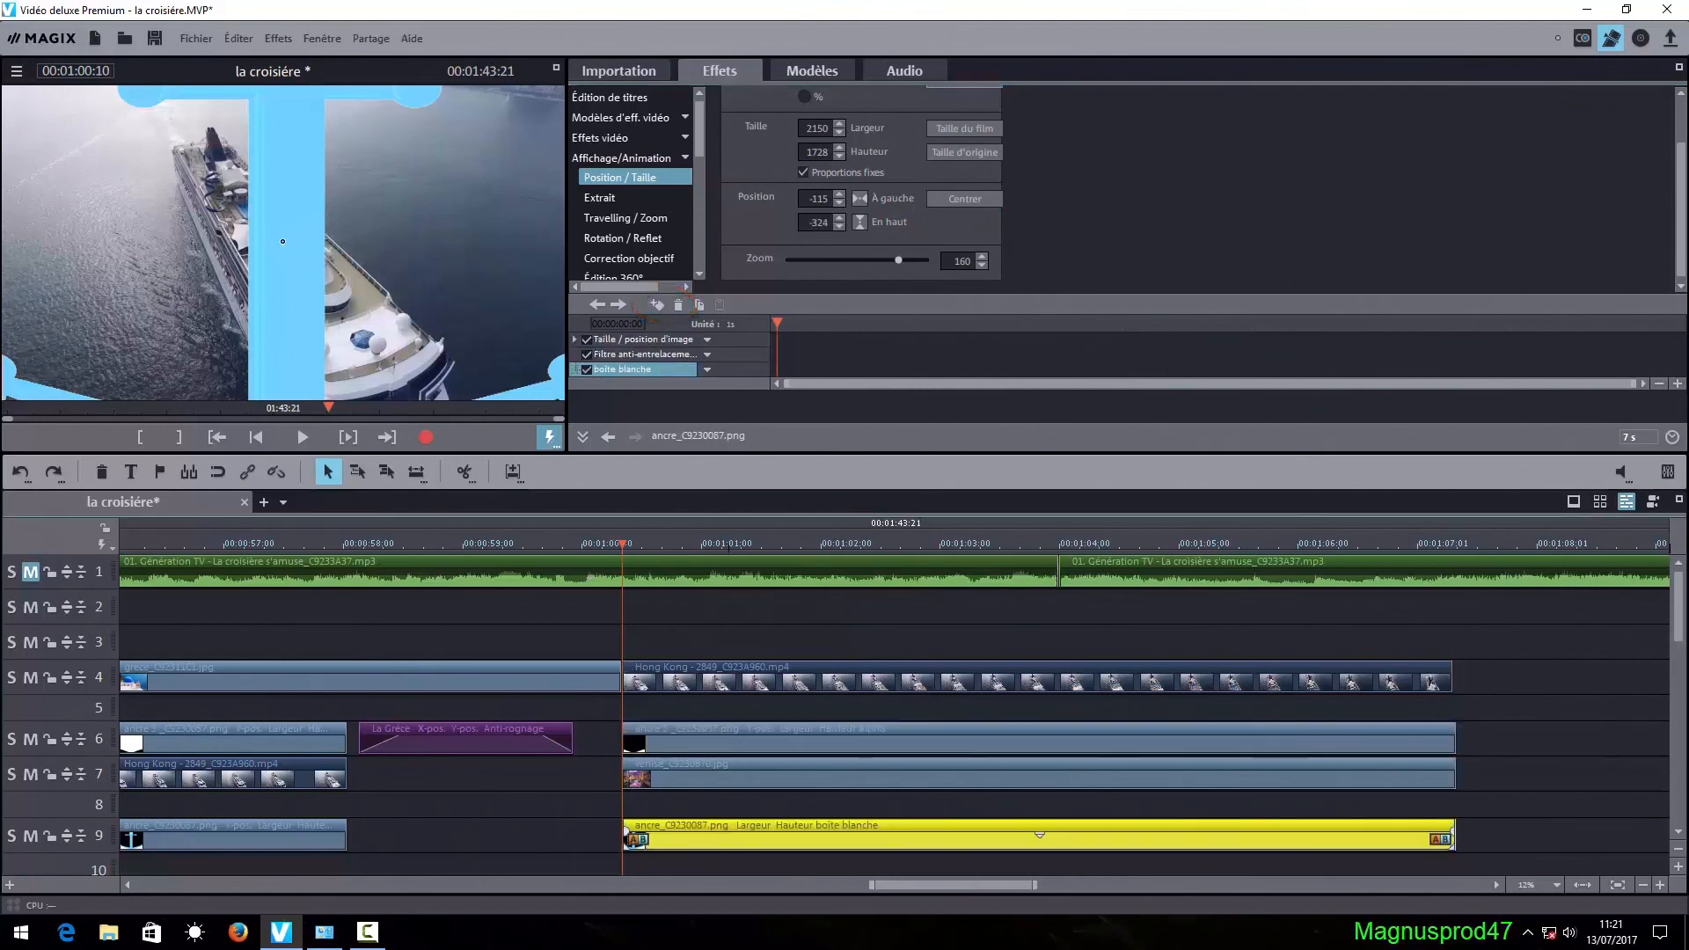
{"action": "double_click", "coordinate": [802, 231]}
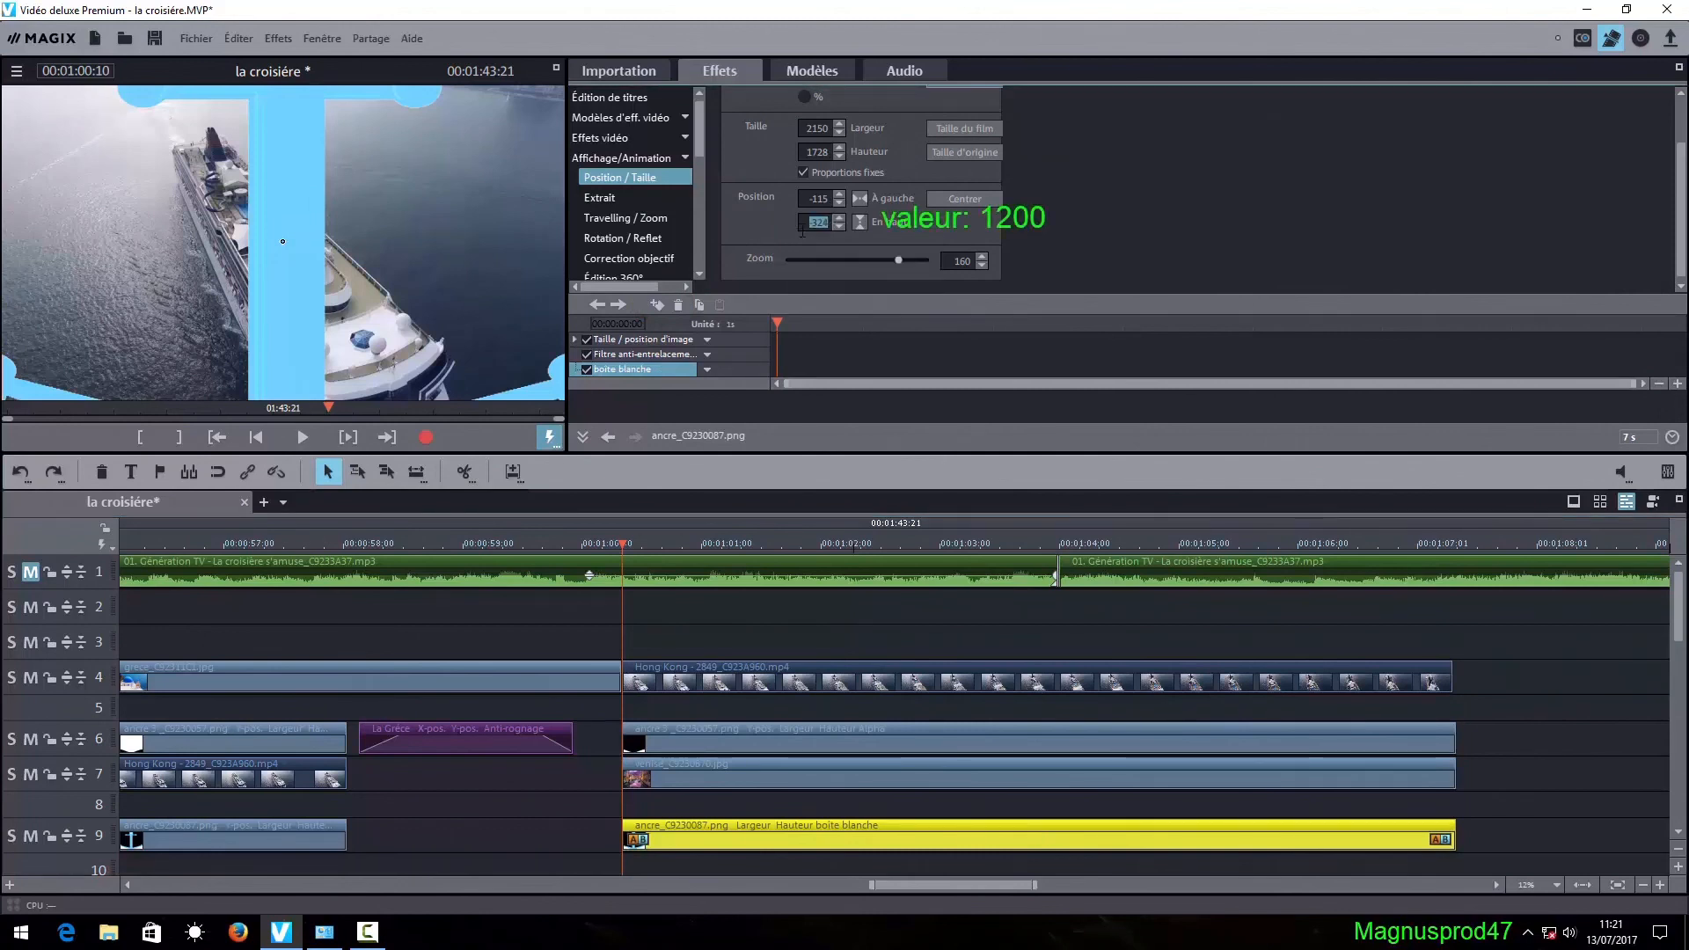
{"action": "type", "text": "1200"}
{"action": "key", "text": "Return"}
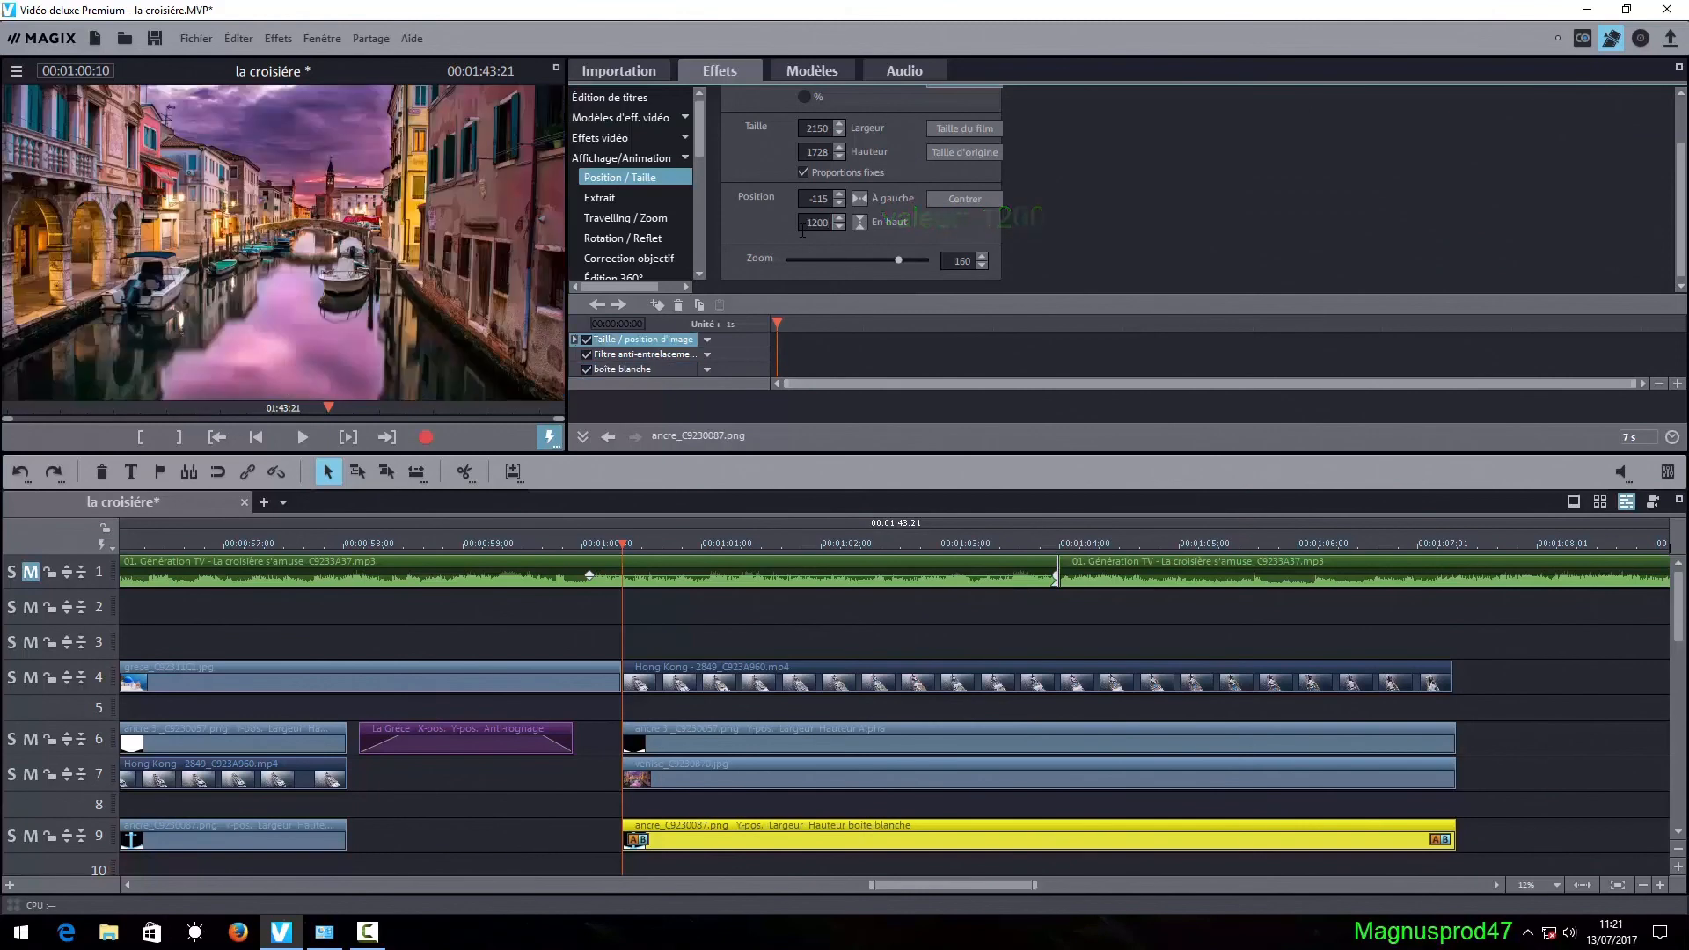
{"action": "left_click", "coordinate": [656, 306]}
- Extend the end of the Hong Kong clip on track 4 to line up with the ends of the anchor and Venice clips
{"action": "left_click_drag", "start_coordinate": [624, 547], "coordinate": [1449, 543]}
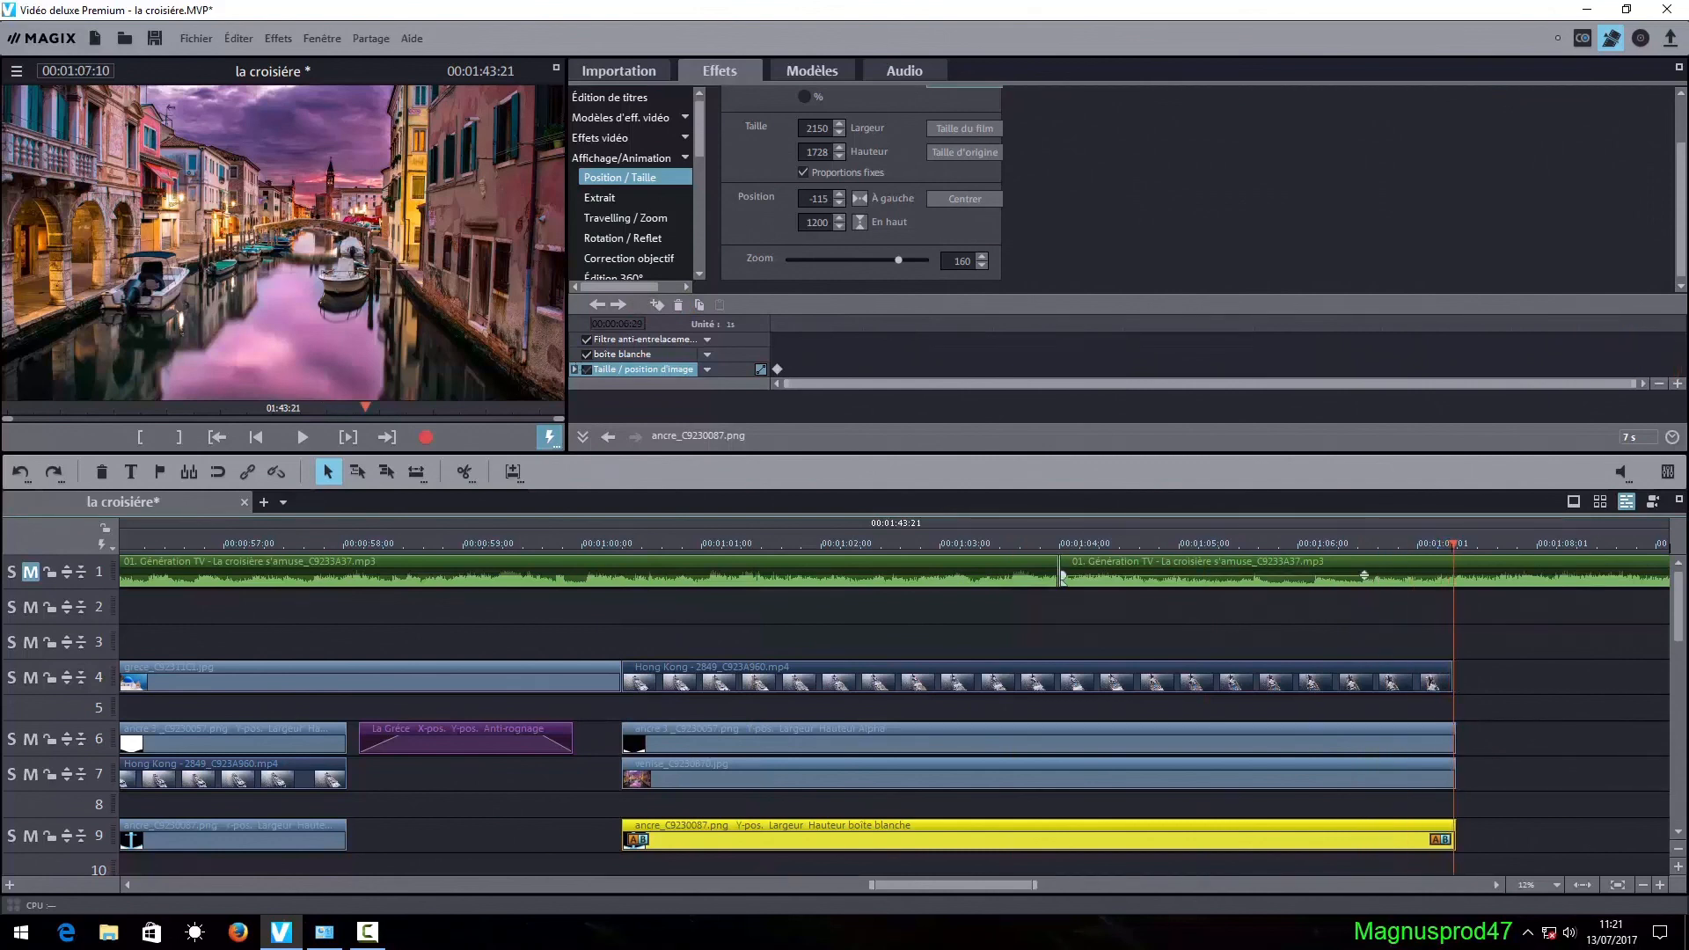
{"action": "key", "text": "Left"}
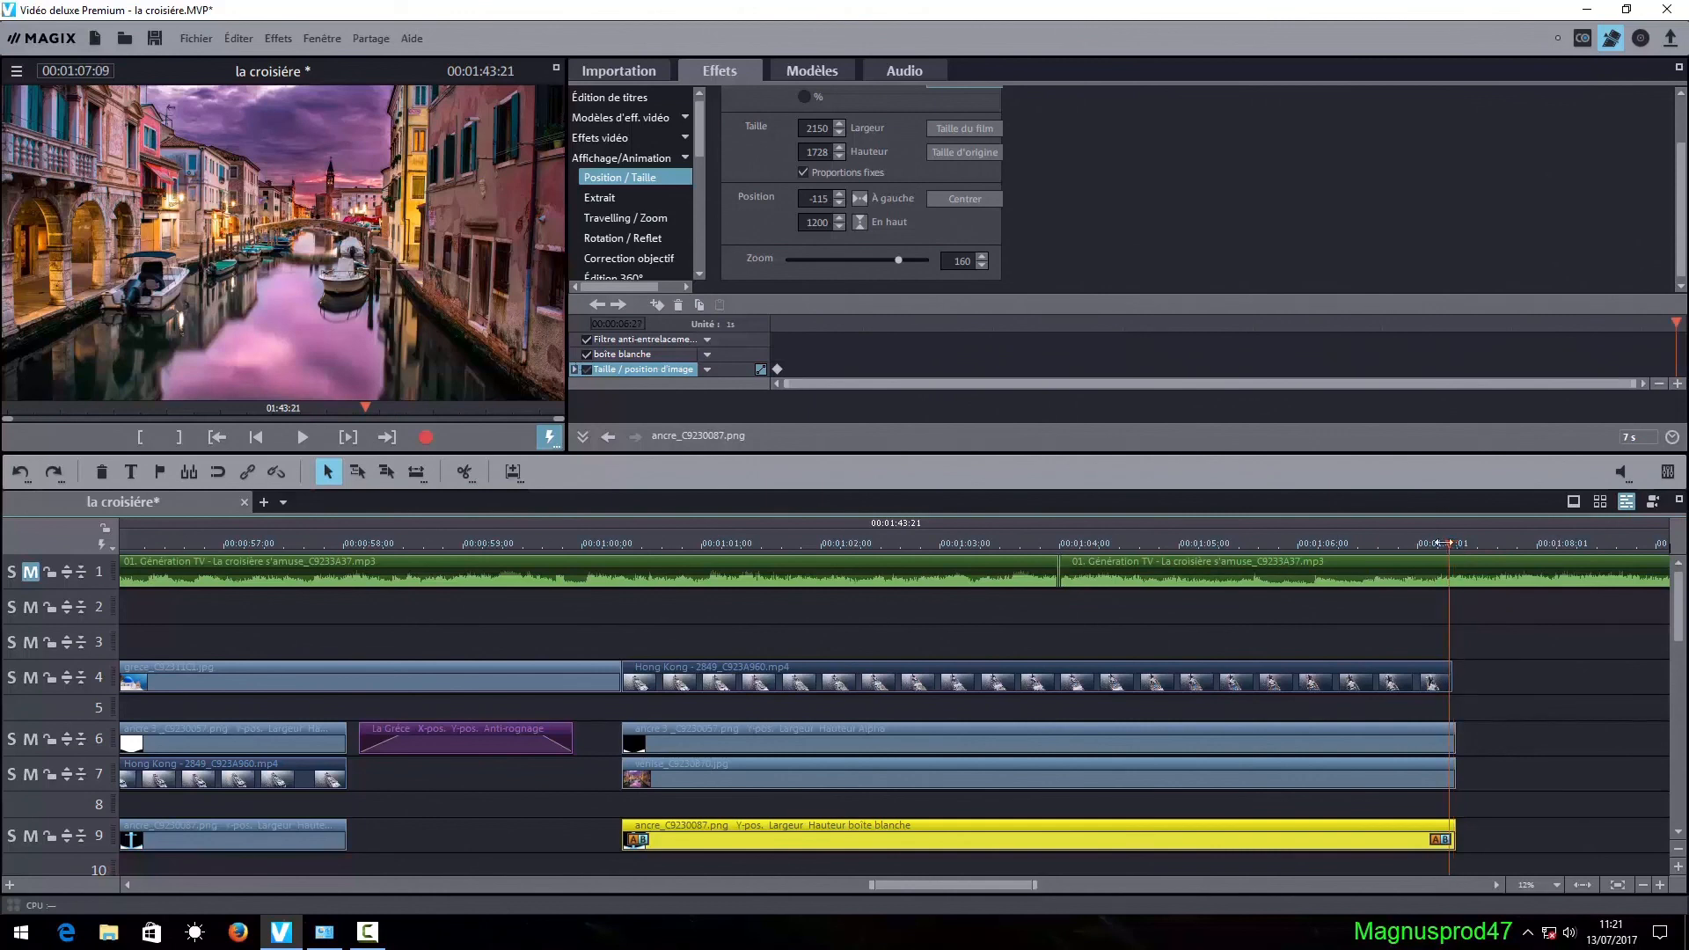
{"action": "left_click", "coordinate": [1450, 678]}
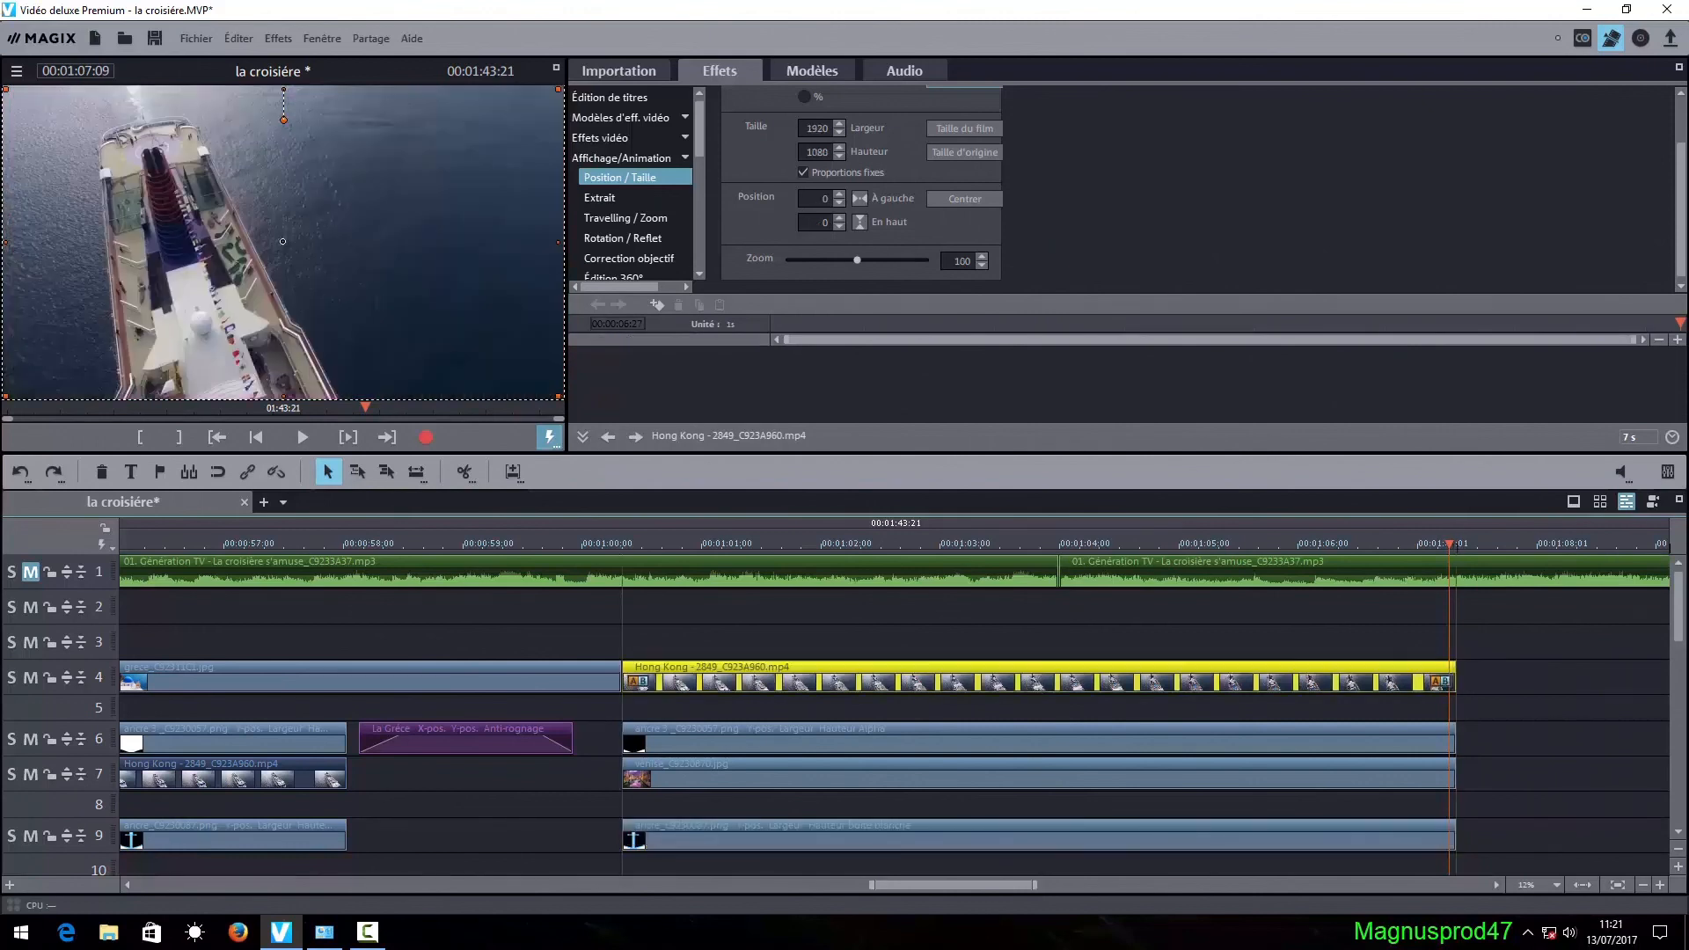
{"action": "left_click", "coordinate": [1502, 721]}
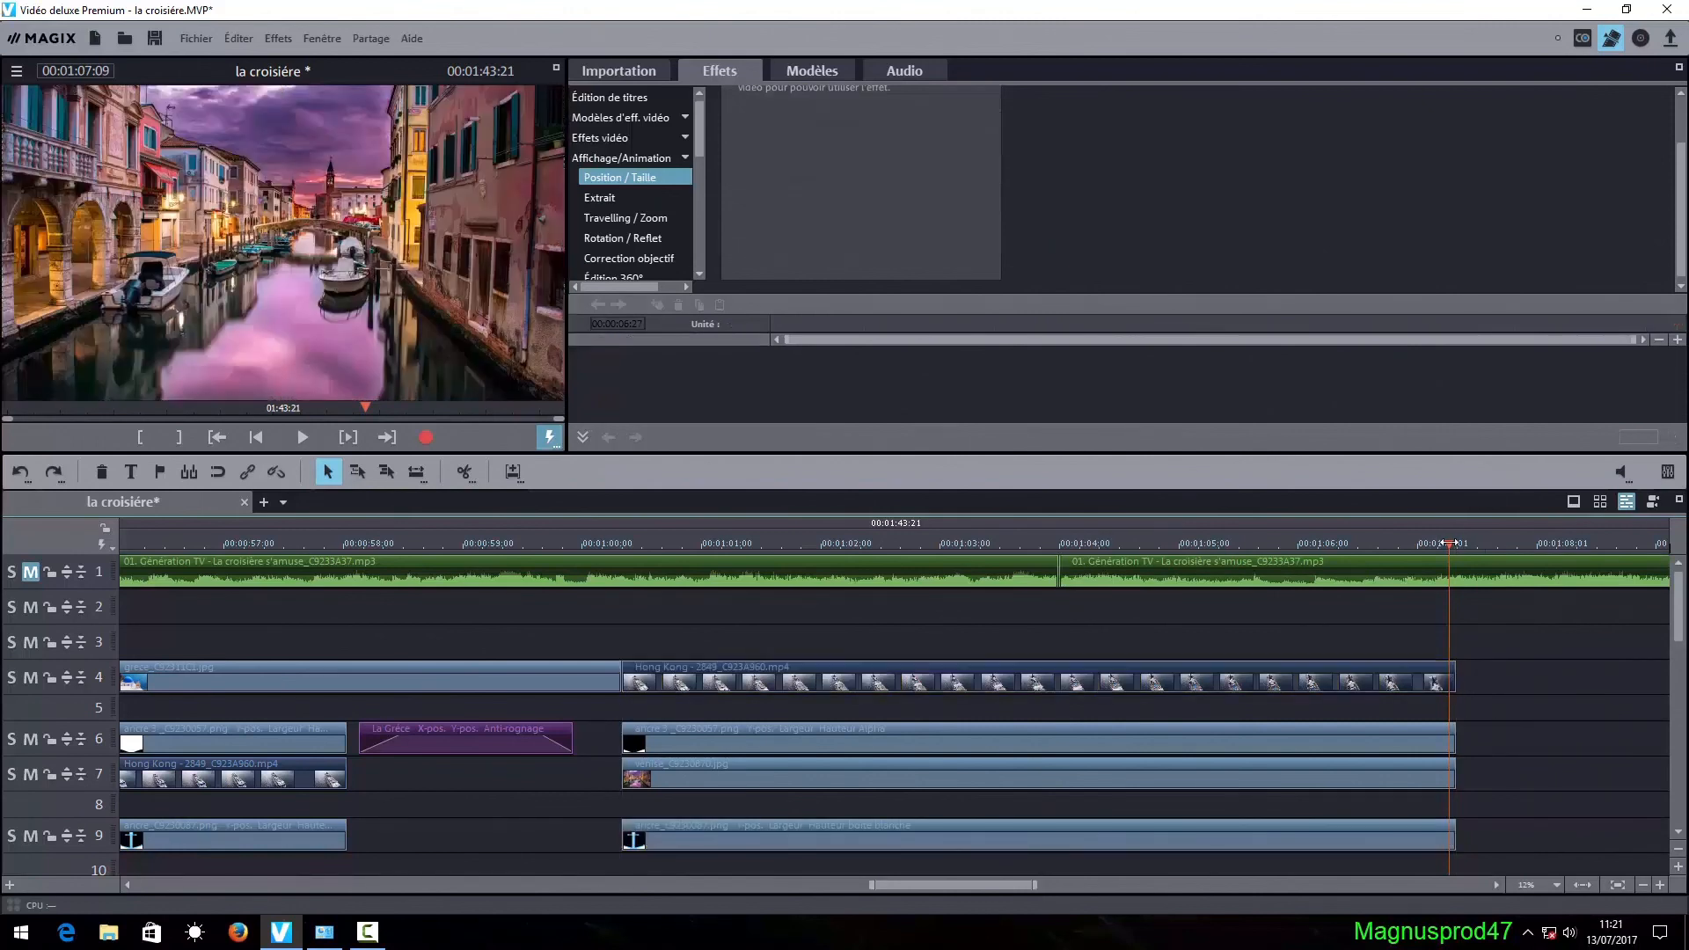
- Keyframe the ancre 3 clip on track 6 at 00:01:07:09 with a vertical position of -1800
{"action": "left_click_drag", "start_coordinate": [1454, 542], "coordinate": [1441, 543]}
{"action": "left_click", "coordinate": [866, 737]}
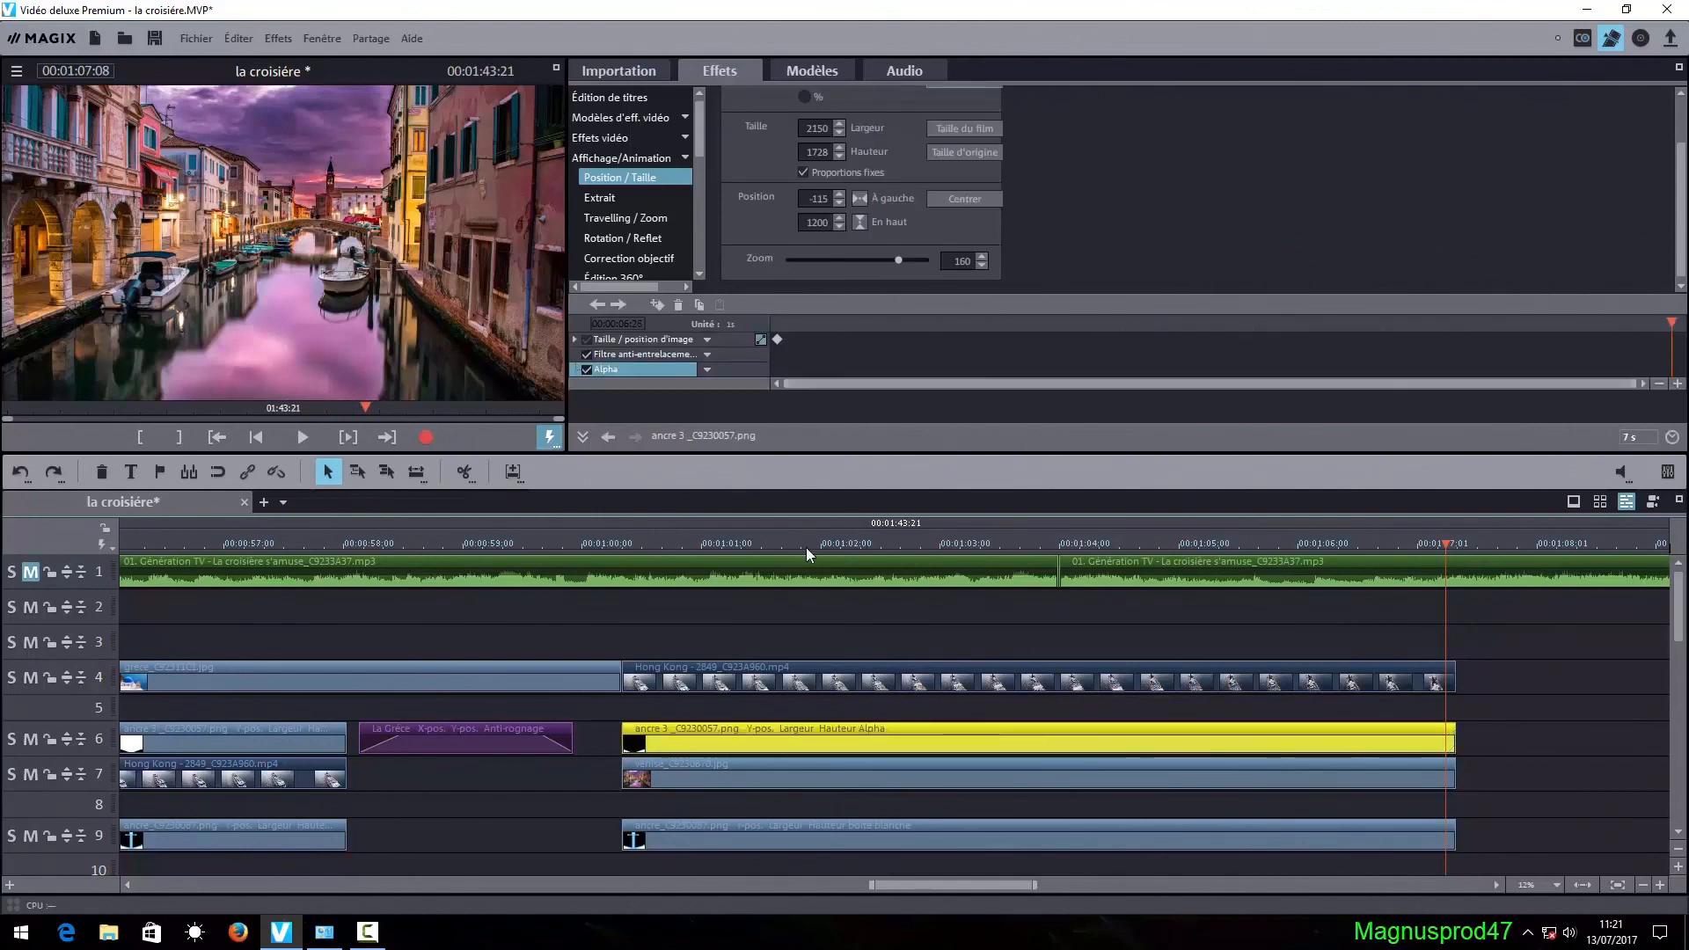
{"action": "key", "text": "Right"}
{"action": "key", "text": "Right"}
{"action": "key", "text": "Left"}
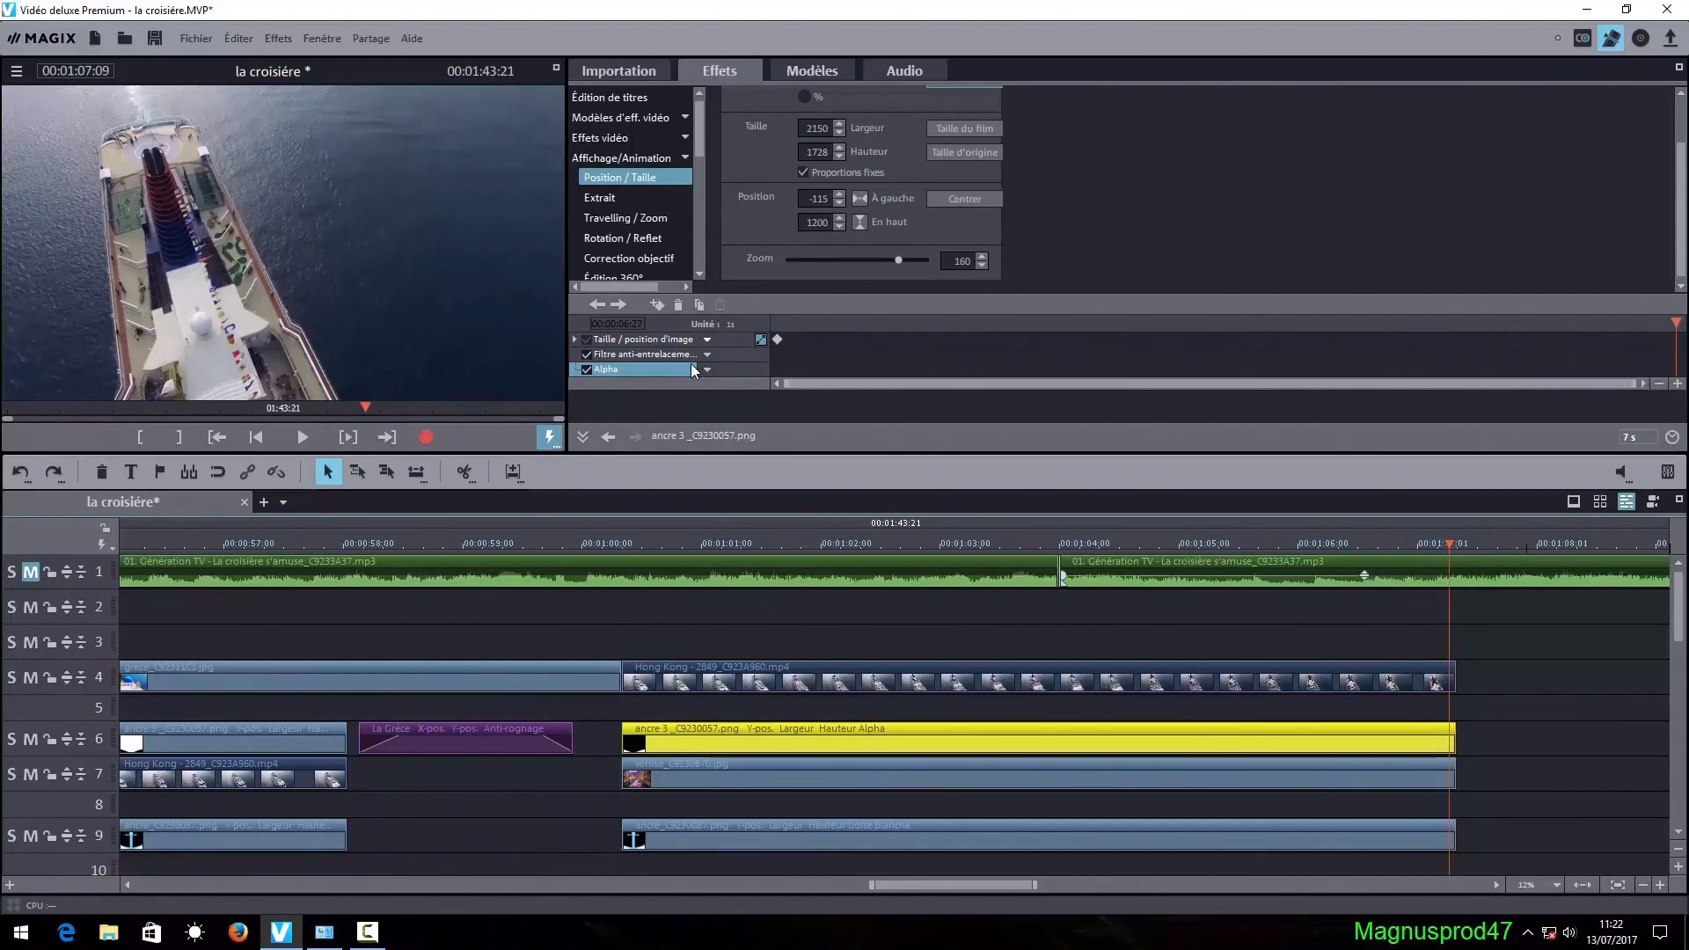
{"action": "double_click", "coordinate": [804, 223]}
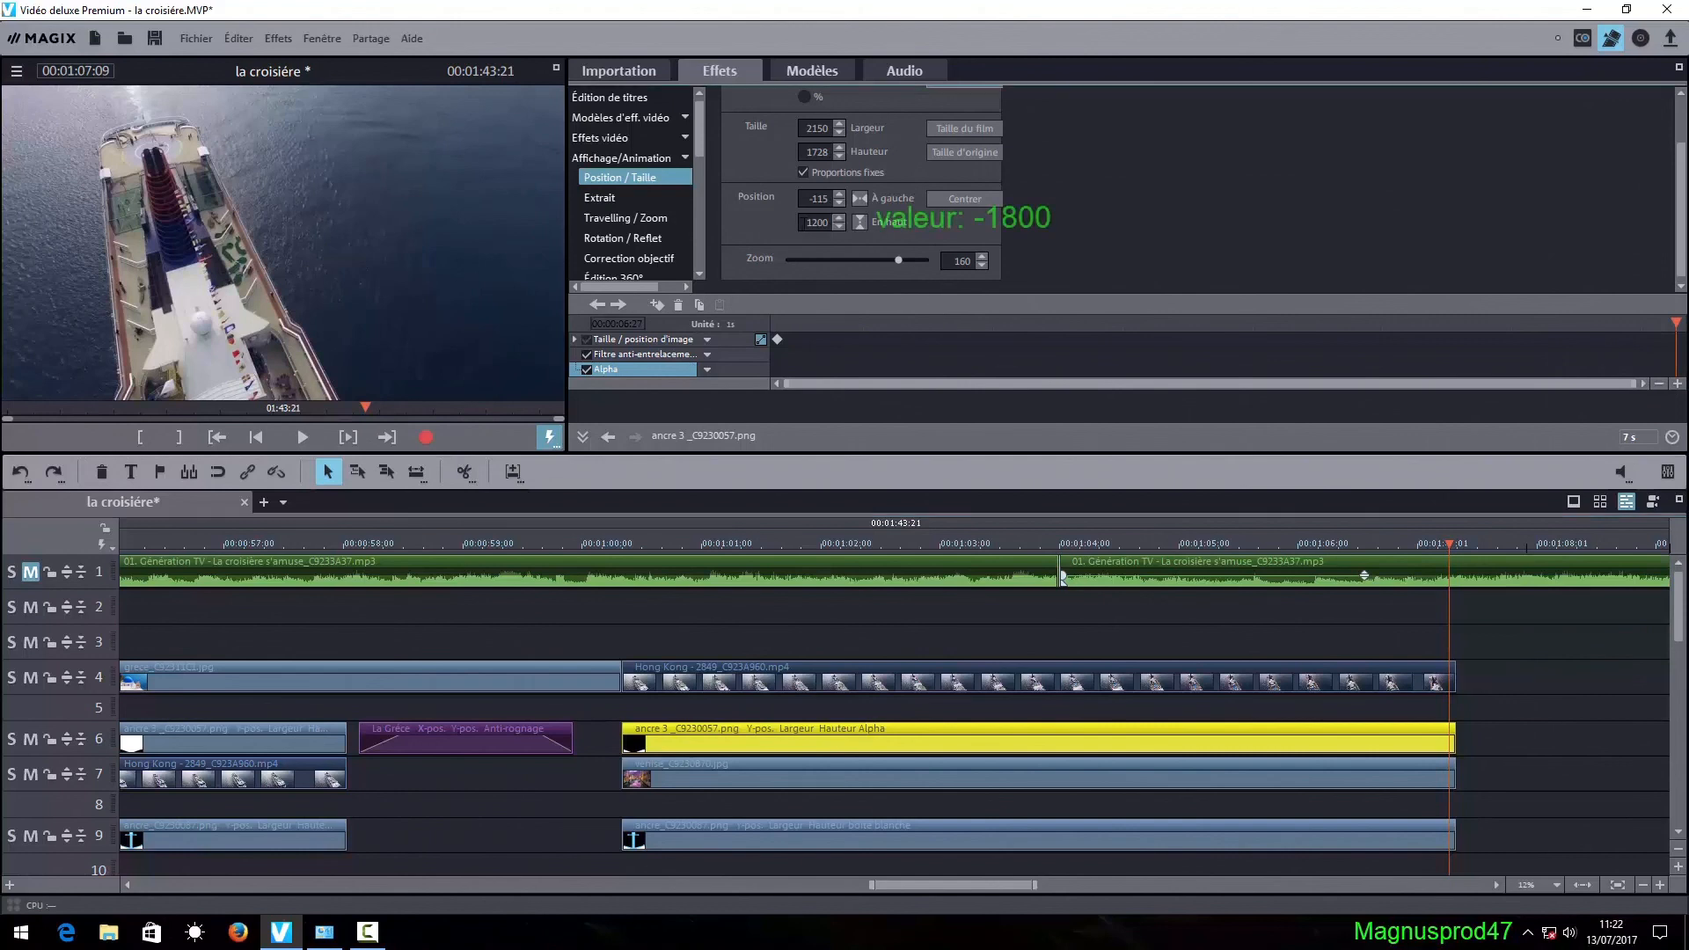
{"action": "type", "text": "-1800"}
{"action": "key", "text": "Return"}
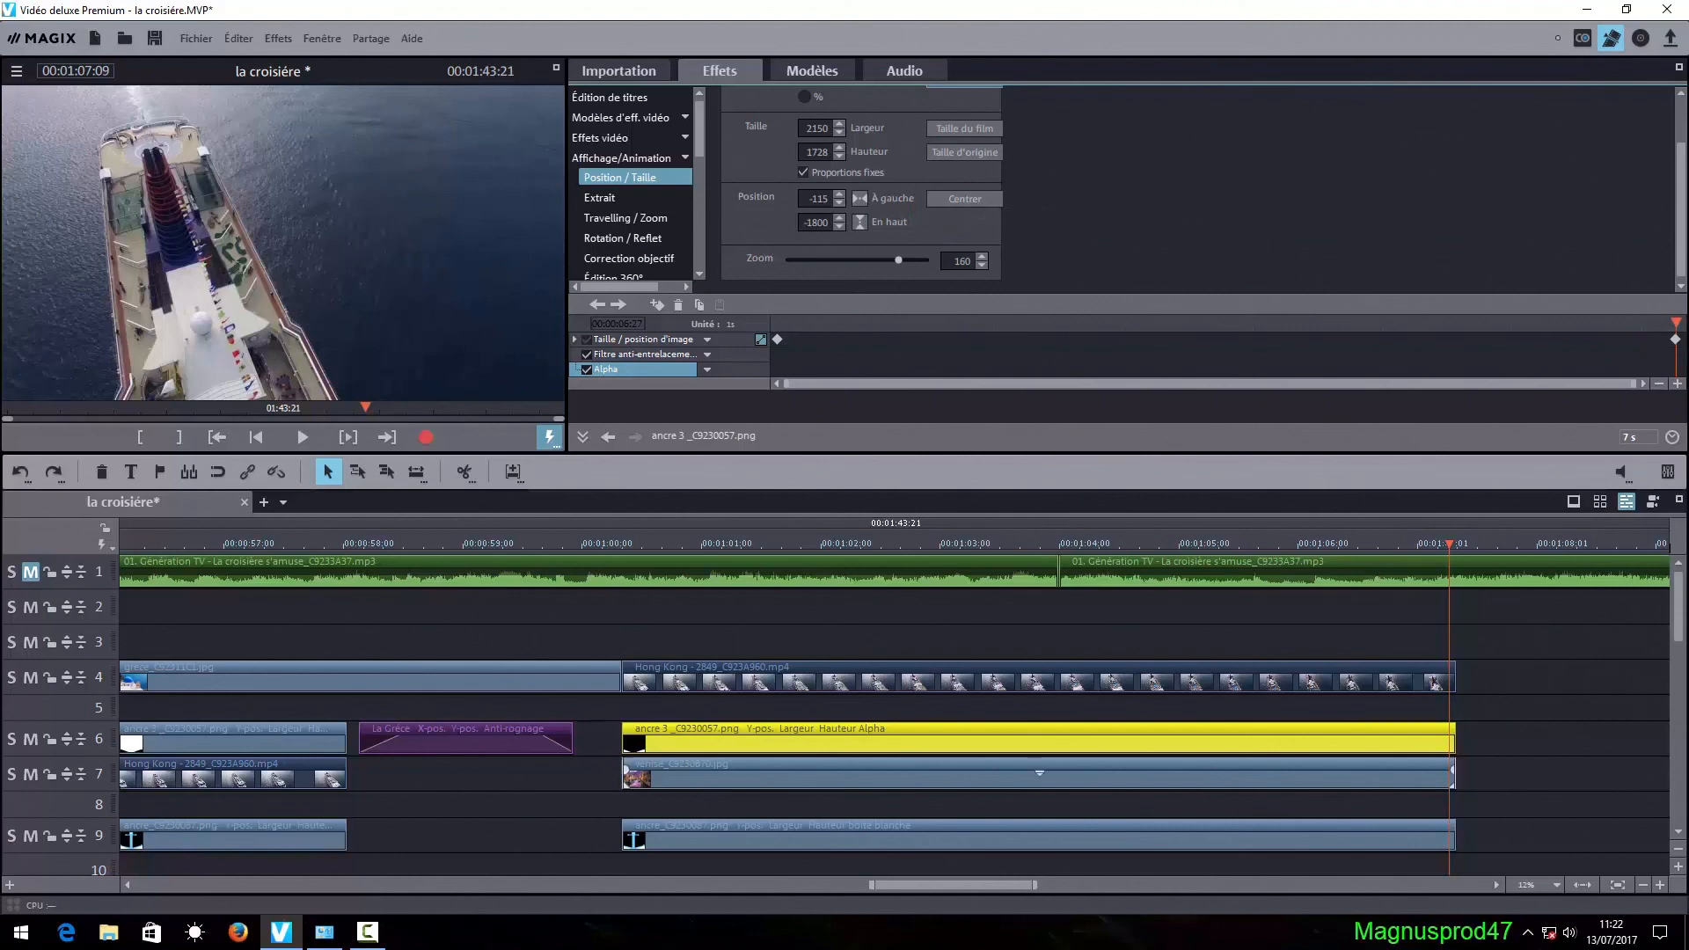
- Keyframe the ancre clip on track 9 at 00:01:07:09 with a vertical position of -1800
{"action": "left_click", "coordinate": [1383, 830]}
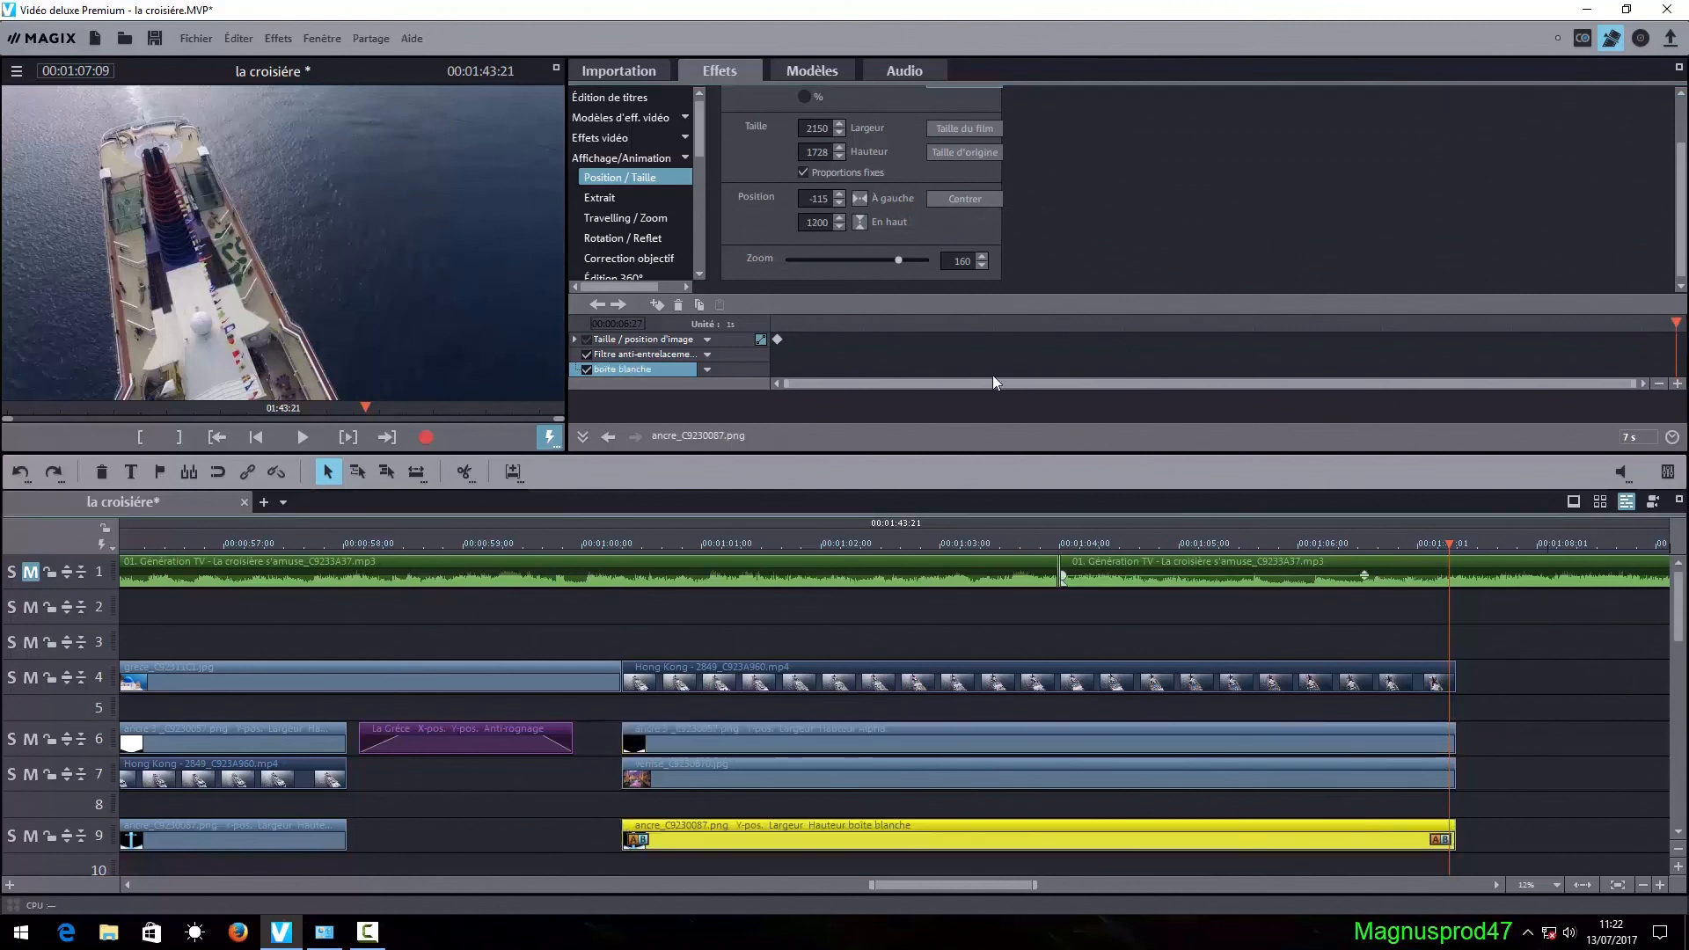
{"action": "double_click", "coordinate": [809, 221]}
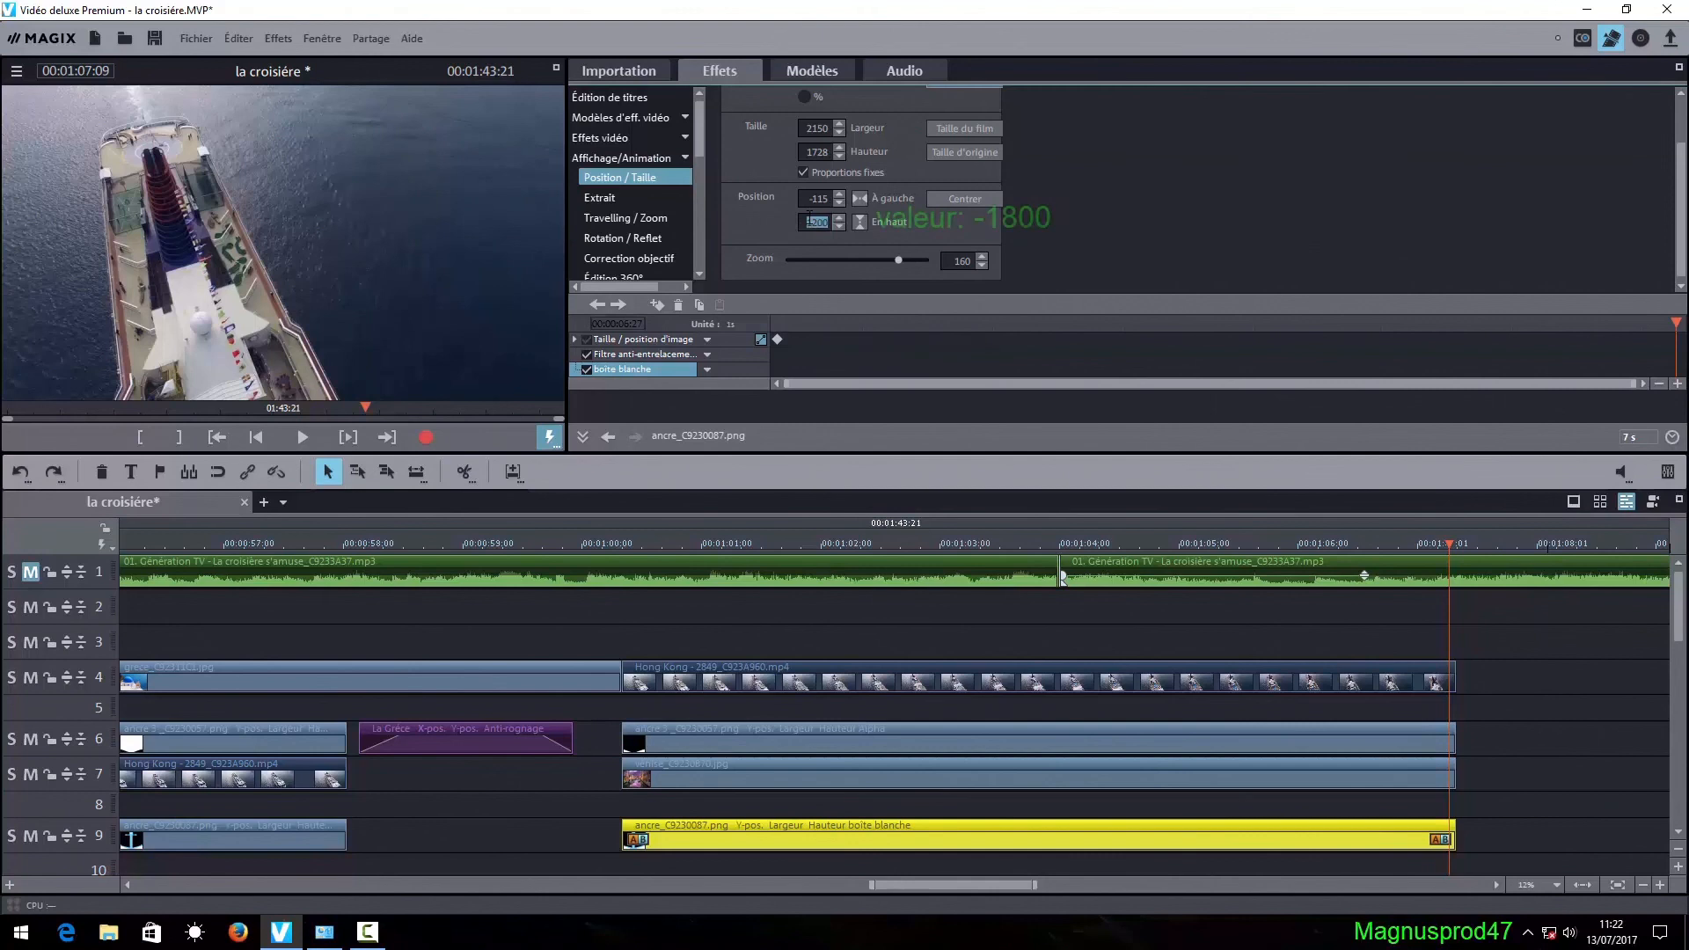
{"action": "type", "text": "-1800"}
{"action": "key", "text": "Return"}
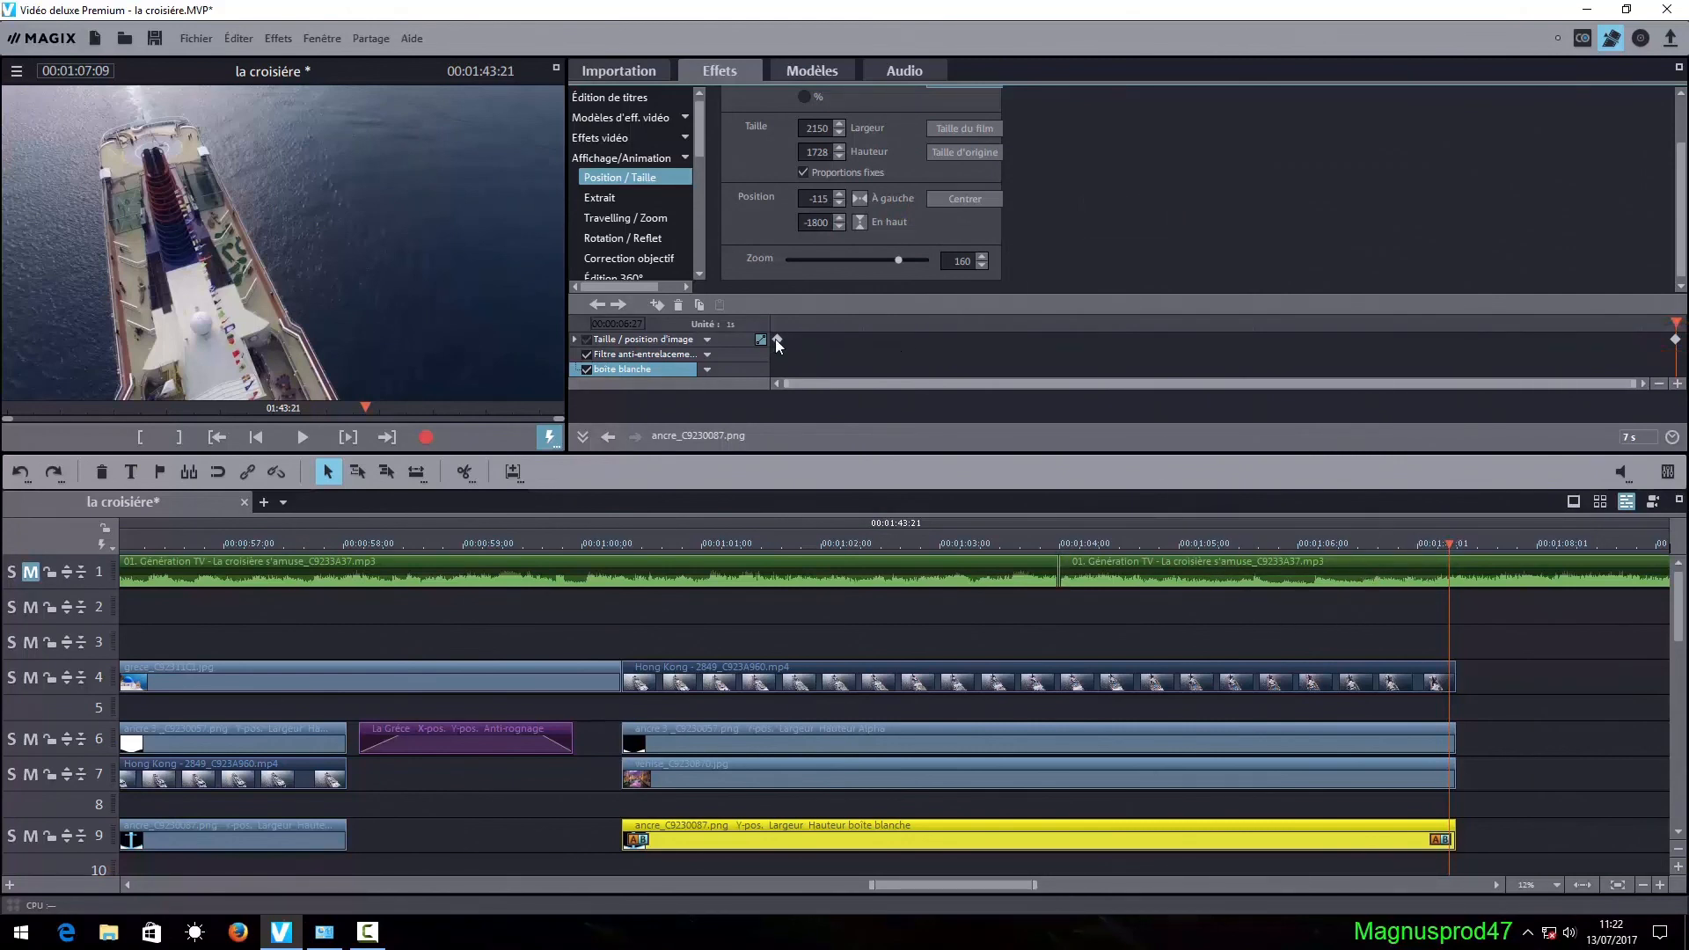
- Select the start and end position keyframes of the ancre clip on track 9 and switch their curve interpolation
{"action": "left_click", "coordinate": [995, 362]}
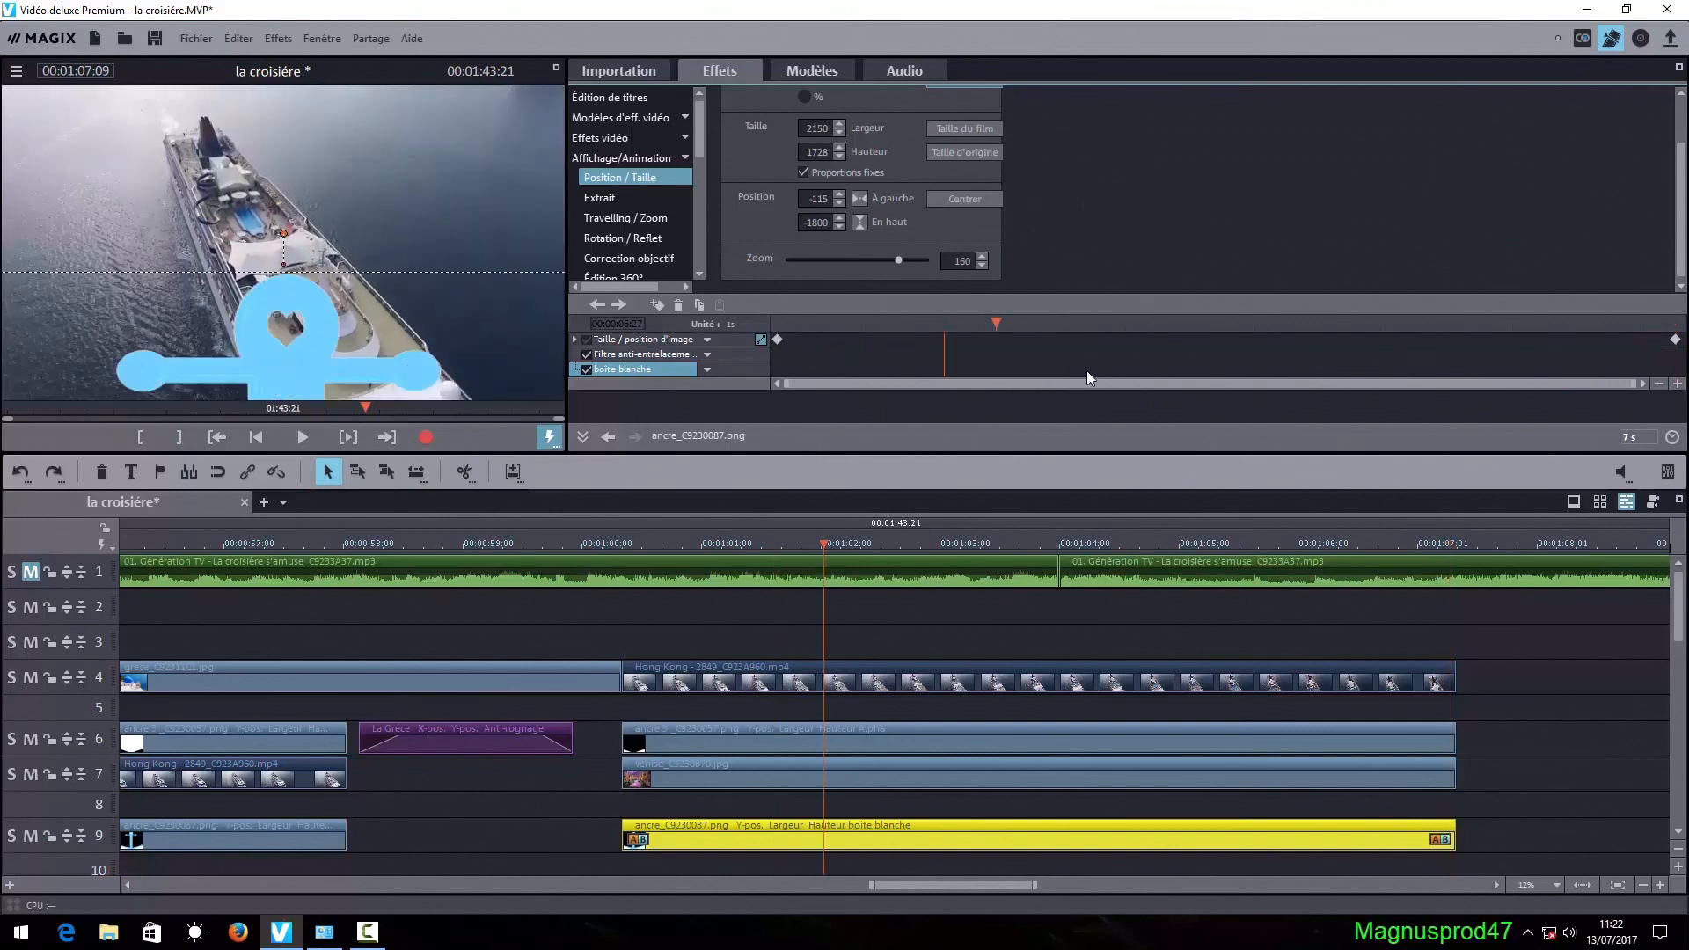
{"action": "left_click", "coordinate": [837, 366]}
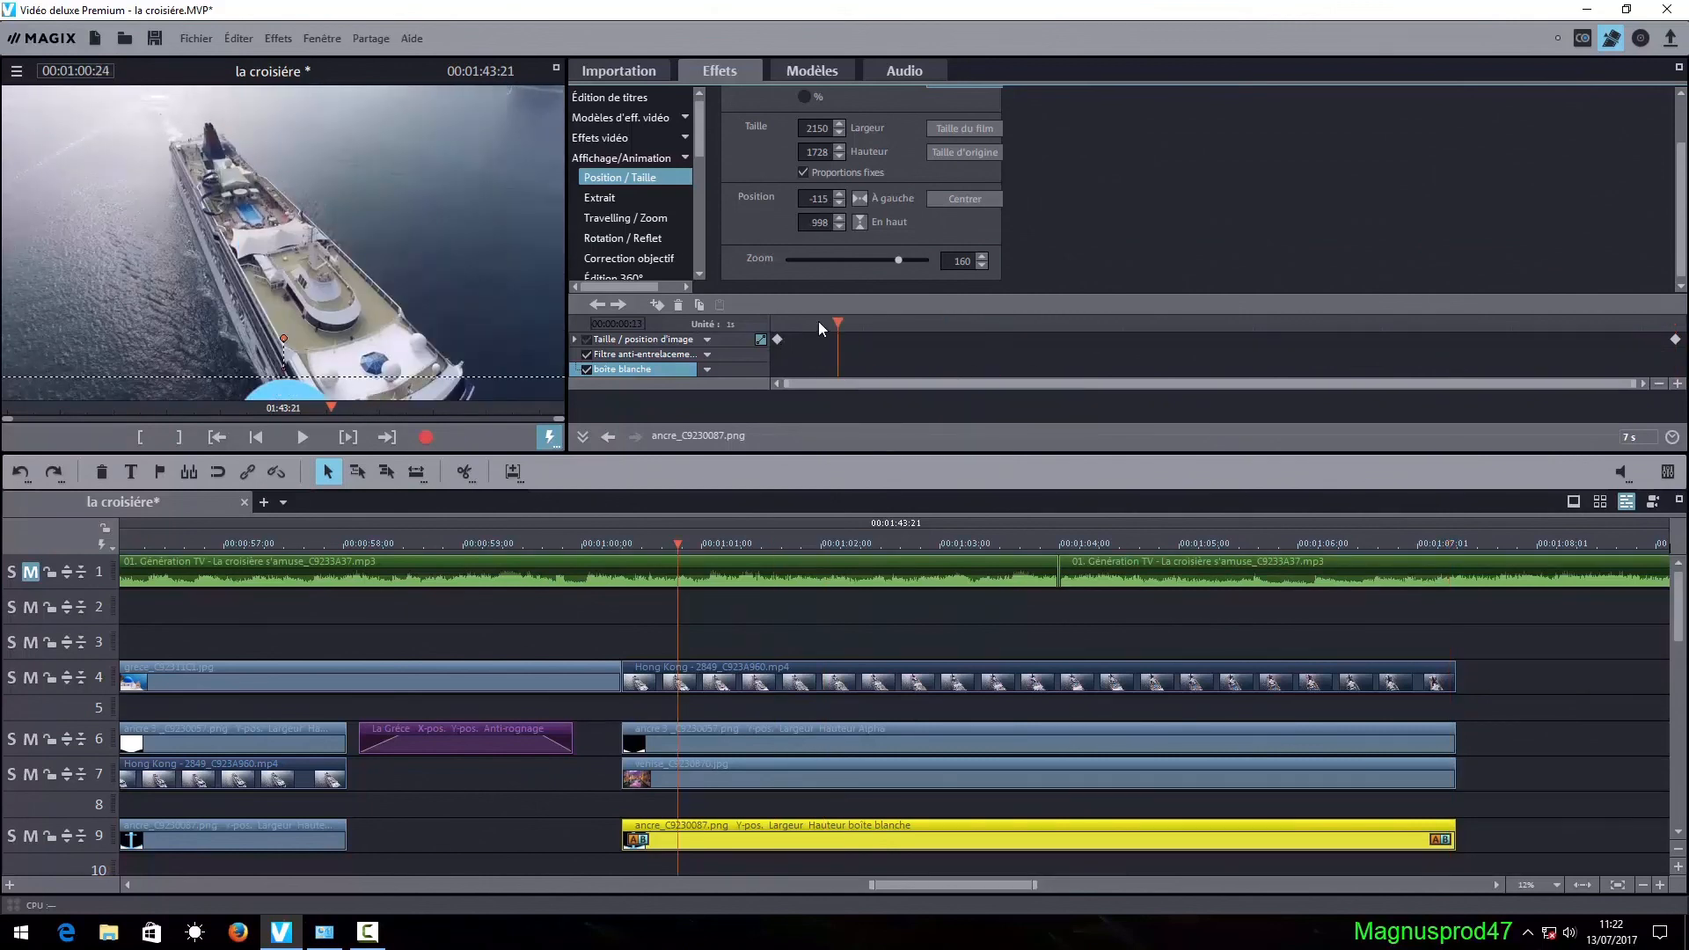
{"action": "left_click", "coordinate": [777, 338]}
{"action": "key", "text": "alt"}
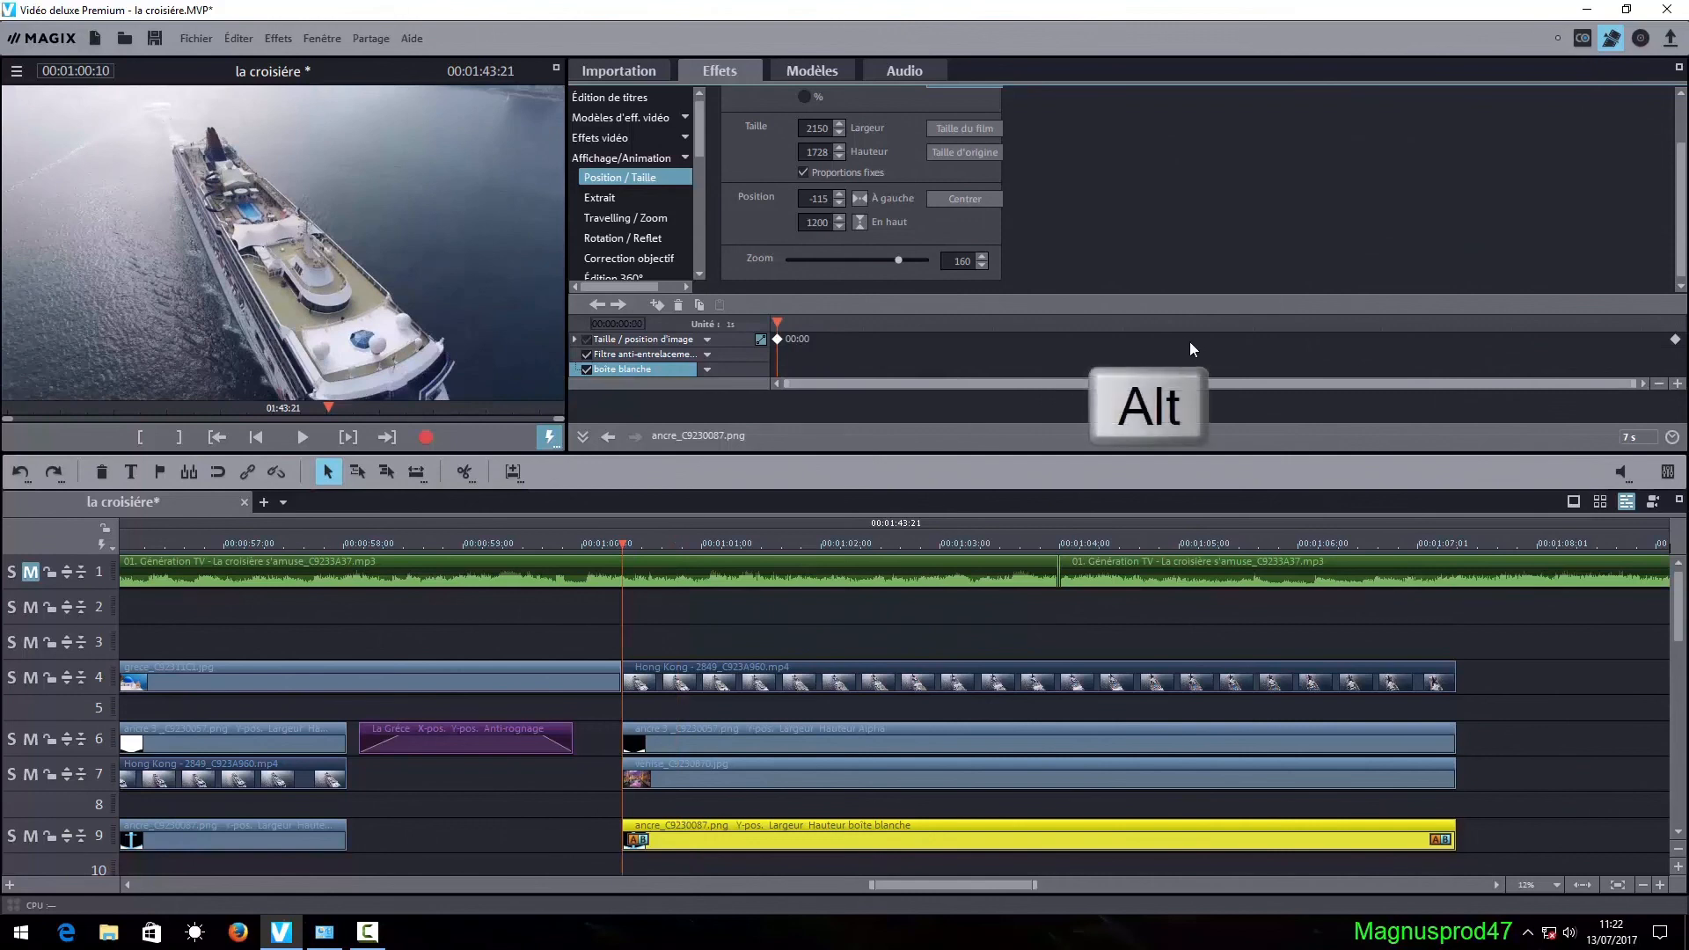
{"action": "left_click", "coordinate": [1674, 339]}
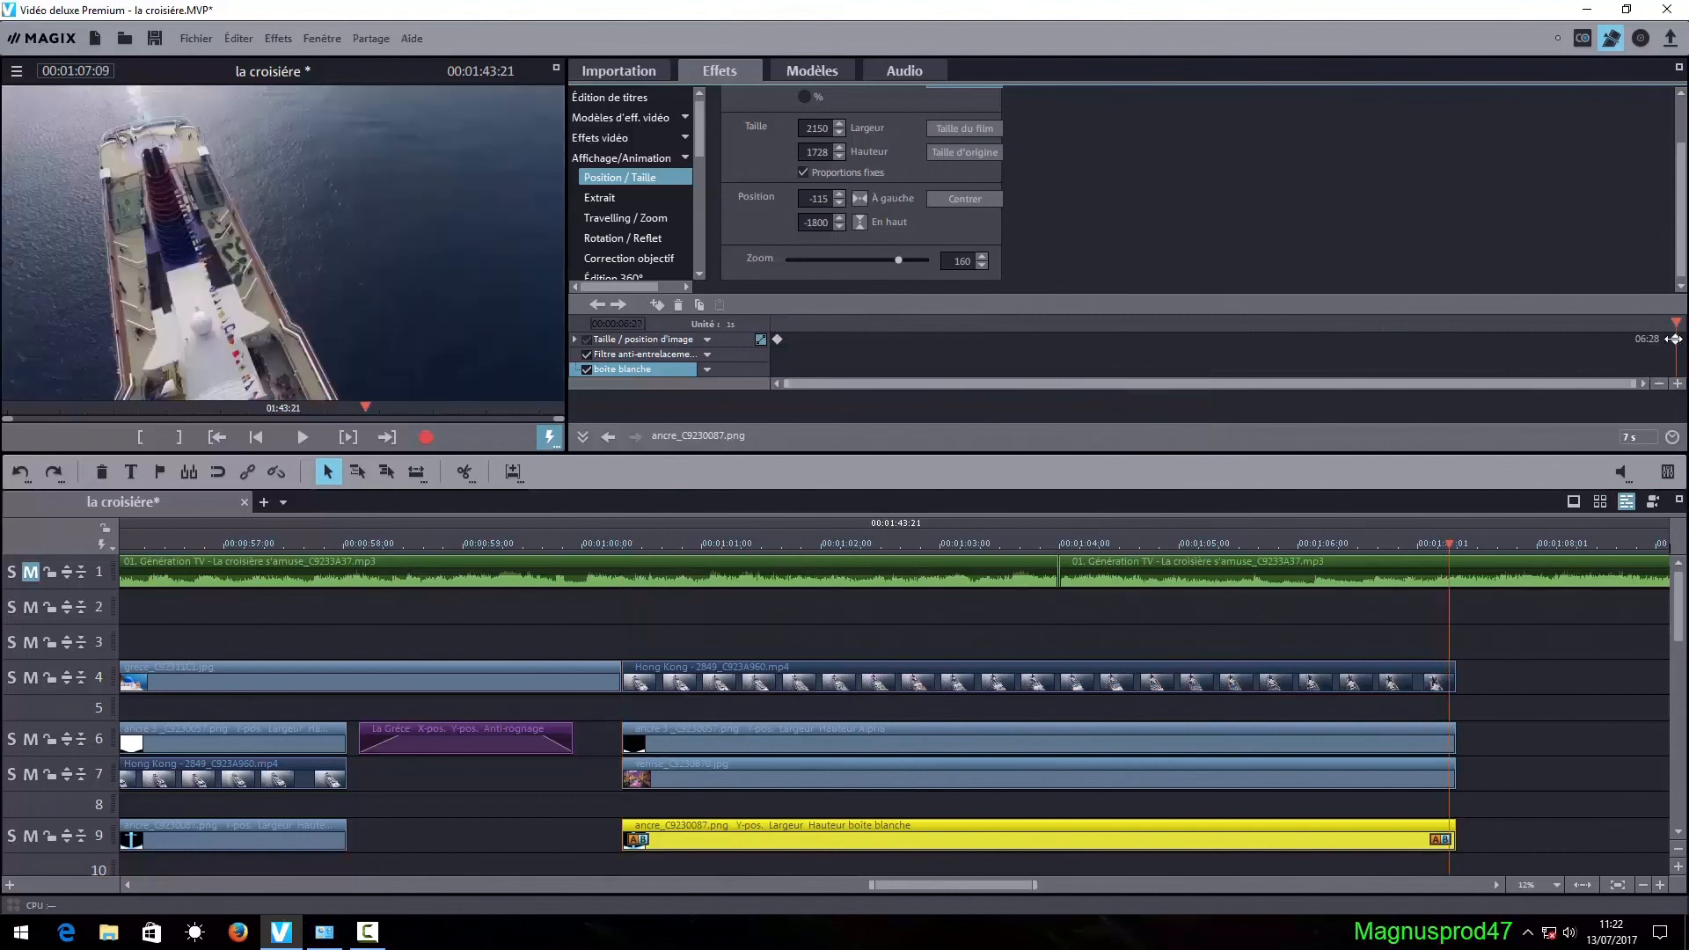
{"action": "left_click", "coordinate": [761, 340]}
- Select both position keyframes of the ancre 3 clip on track 6 and switch their interpolation the same way
{"action": "left_click", "coordinate": [762, 730]}
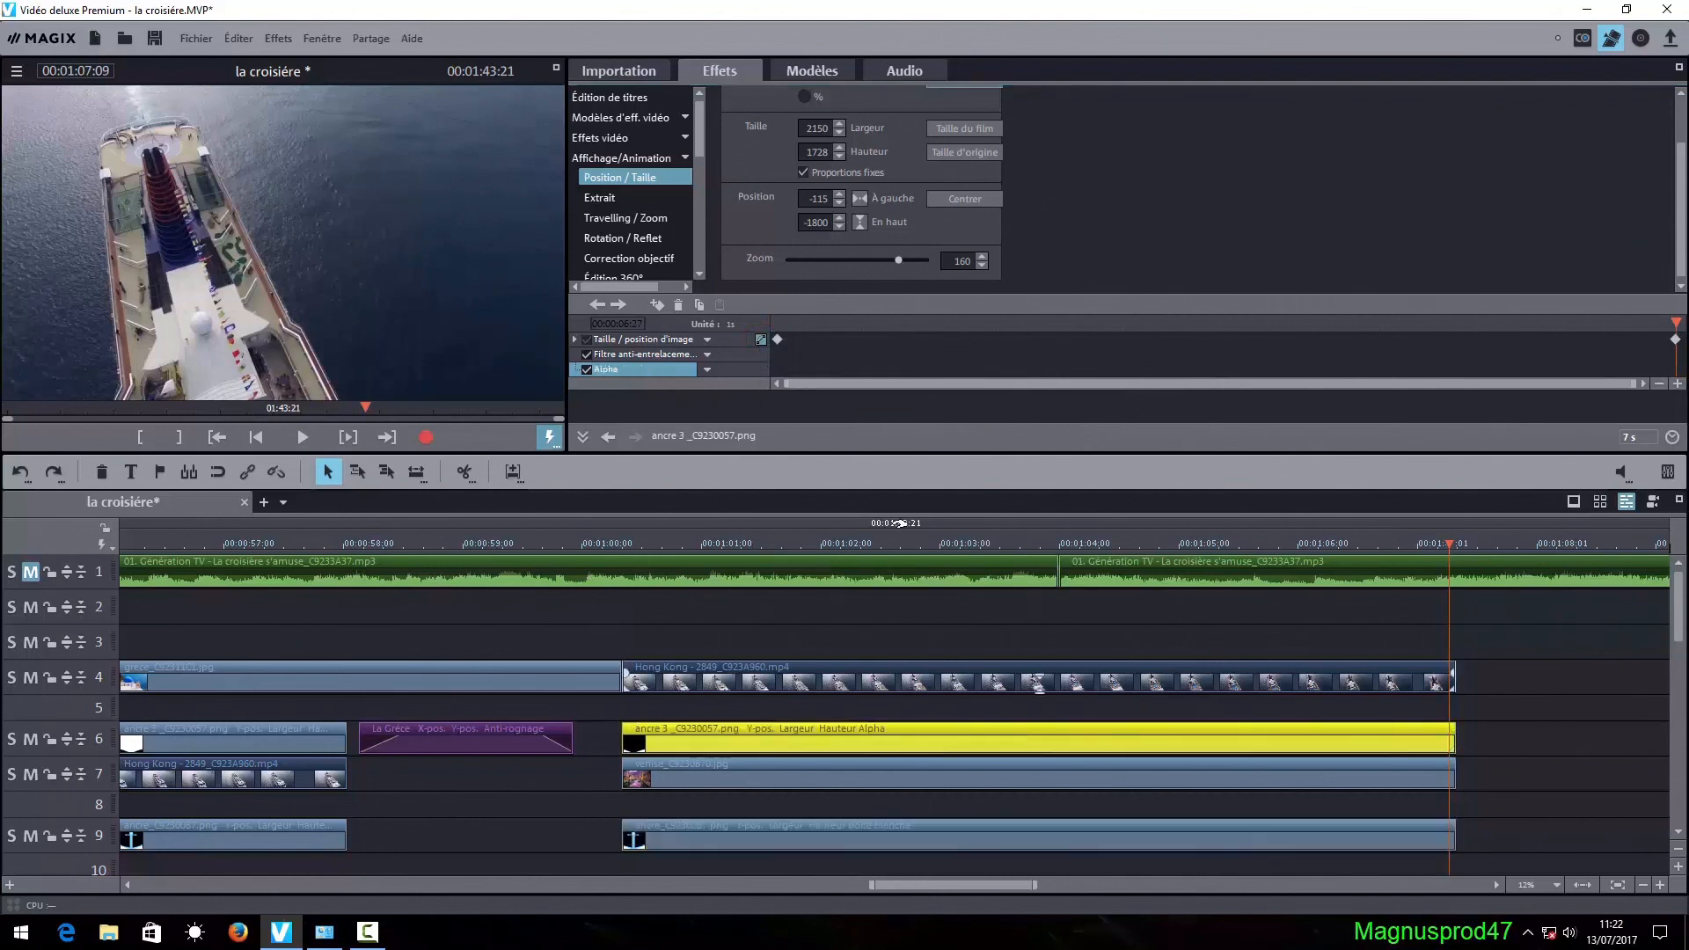
{"action": "left_click", "coordinate": [778, 338], "text": "alt"}
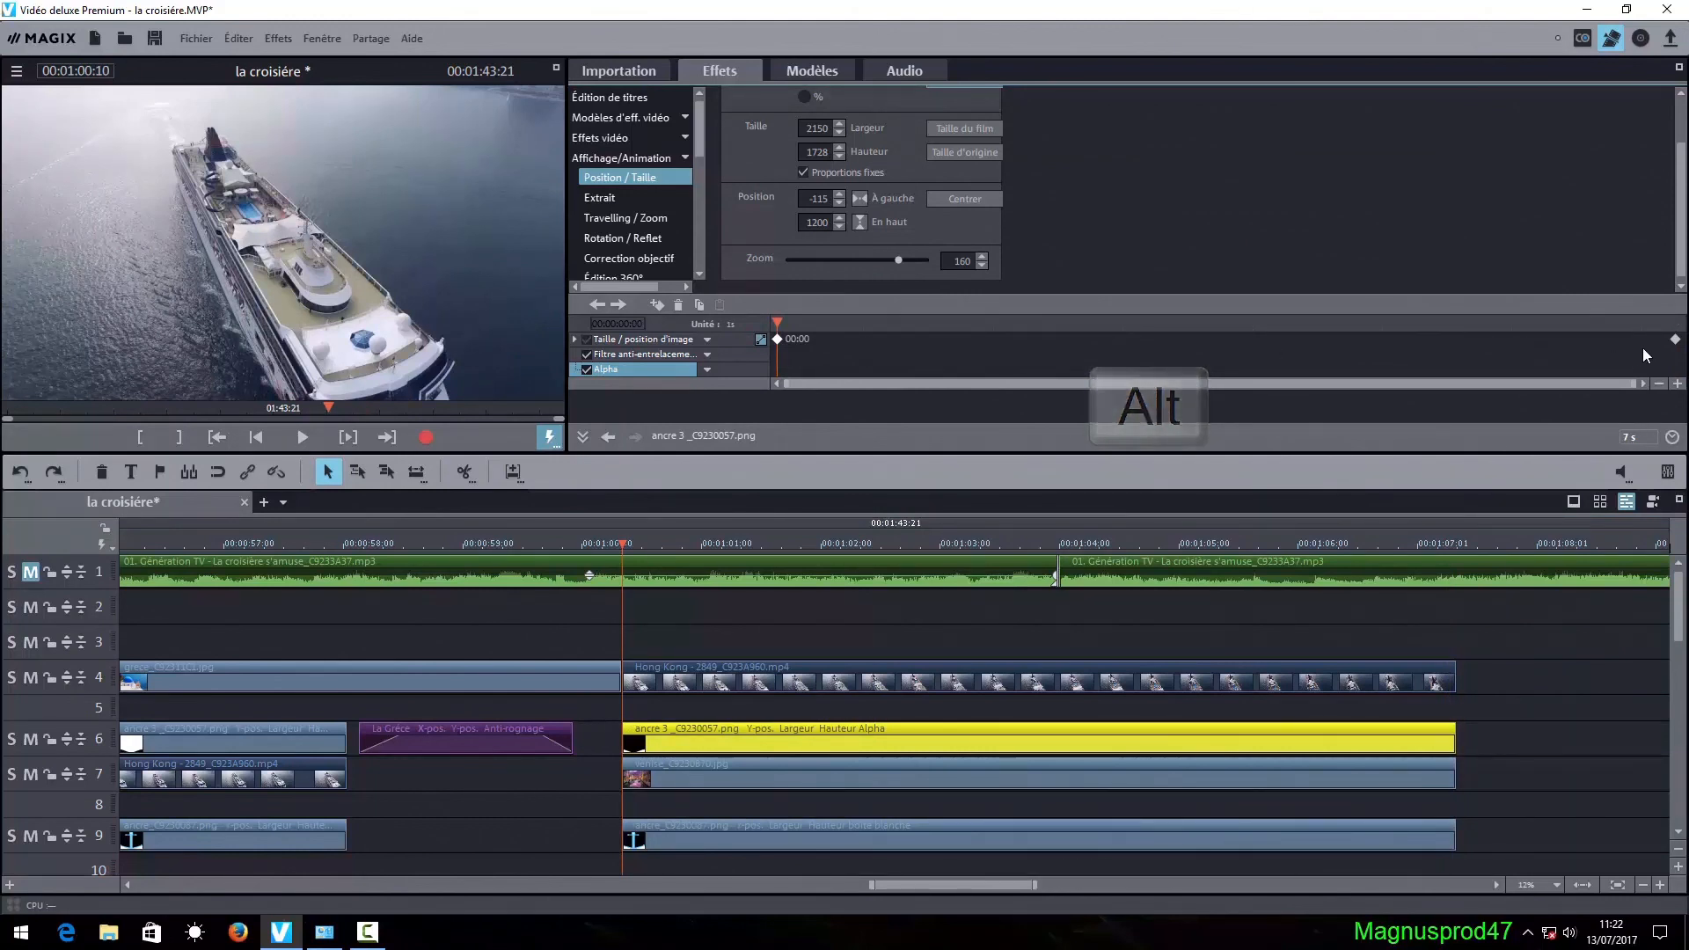
{"action": "left_click", "coordinate": [1673, 339]}
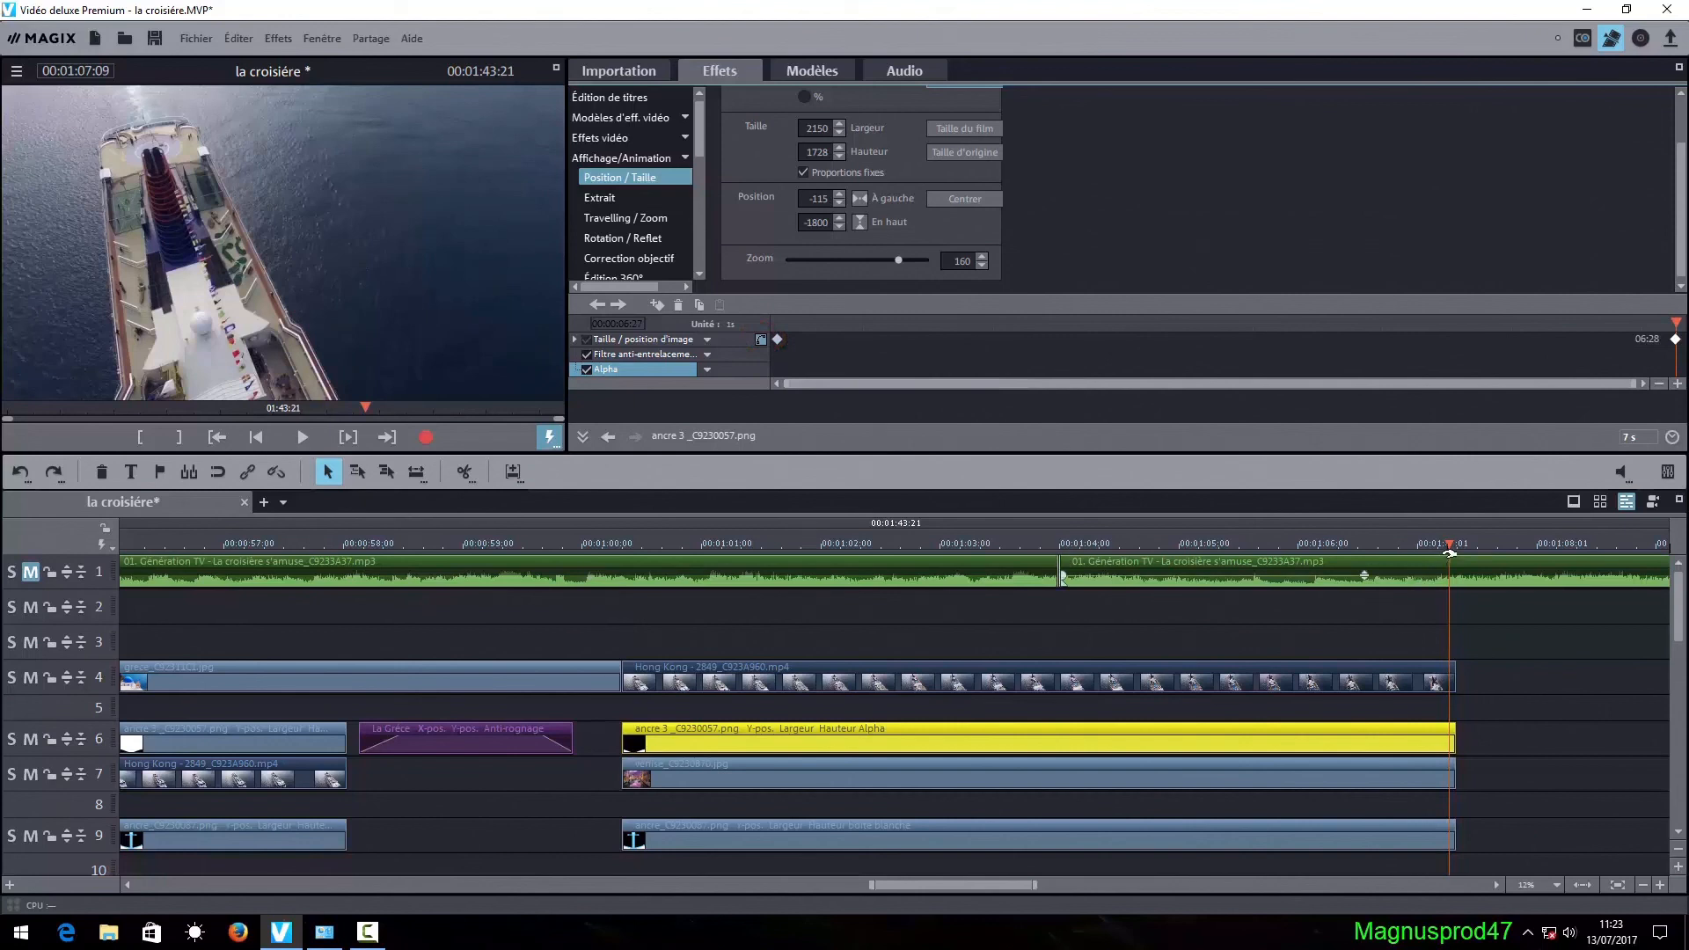
- Play back the anchor transition from the start of the ancre 3 clip
{"action": "left_click_drag", "start_coordinate": [1447, 546], "coordinate": [622, 544]}
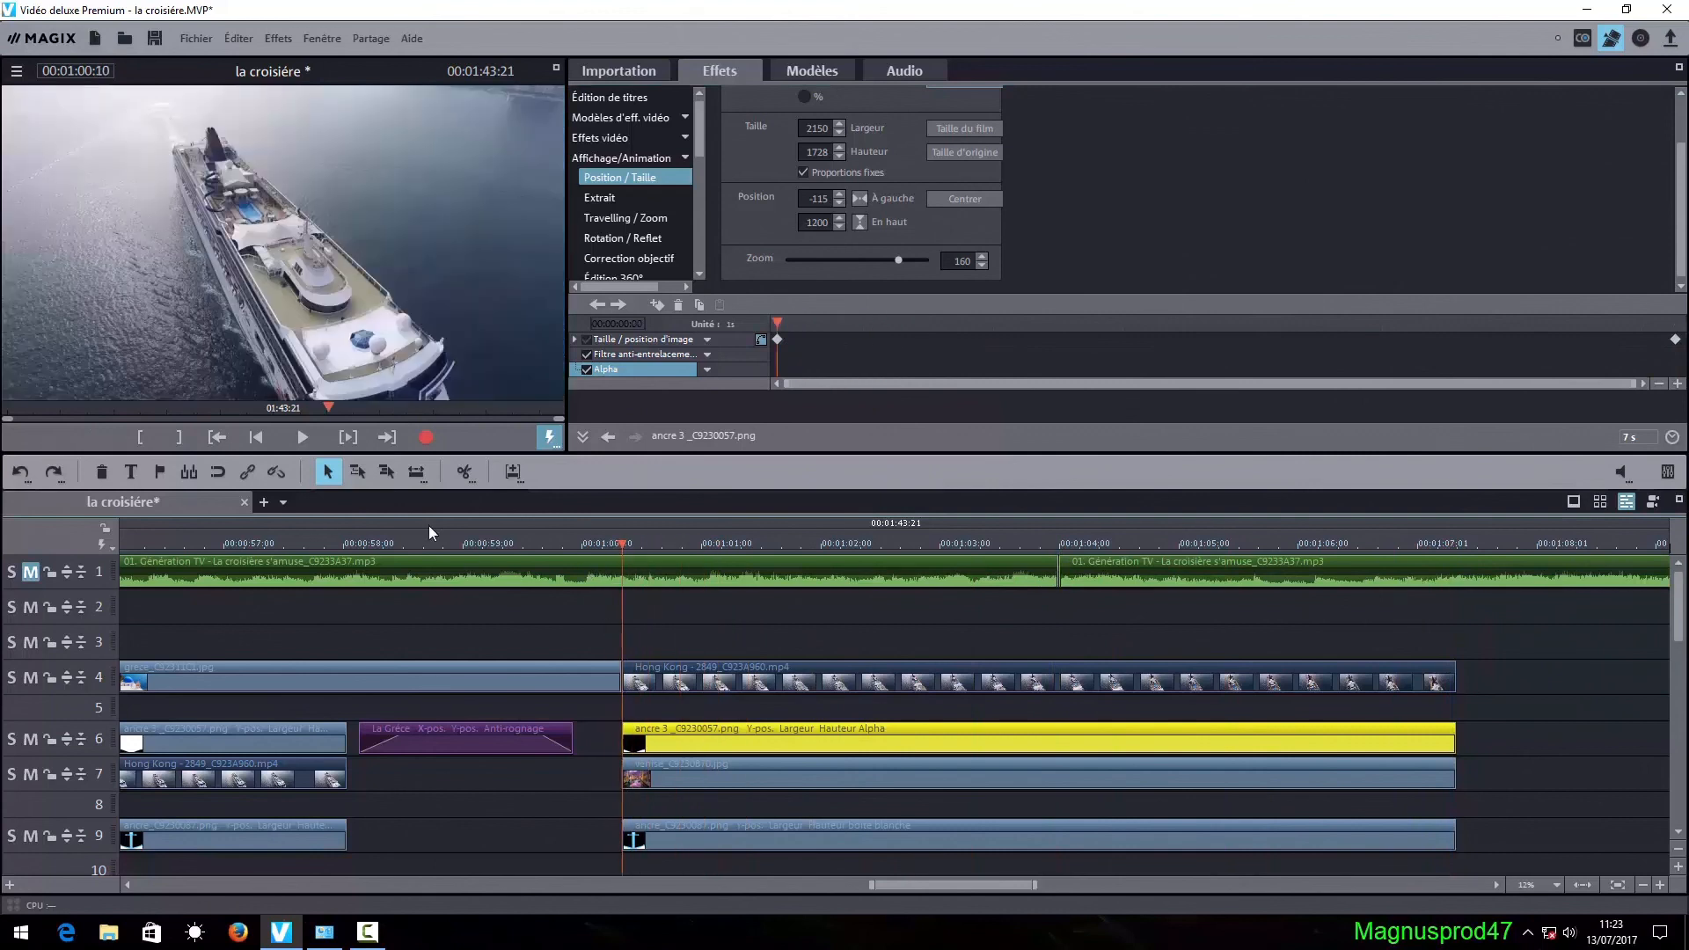
{"action": "left_click", "coordinate": [300, 437]}
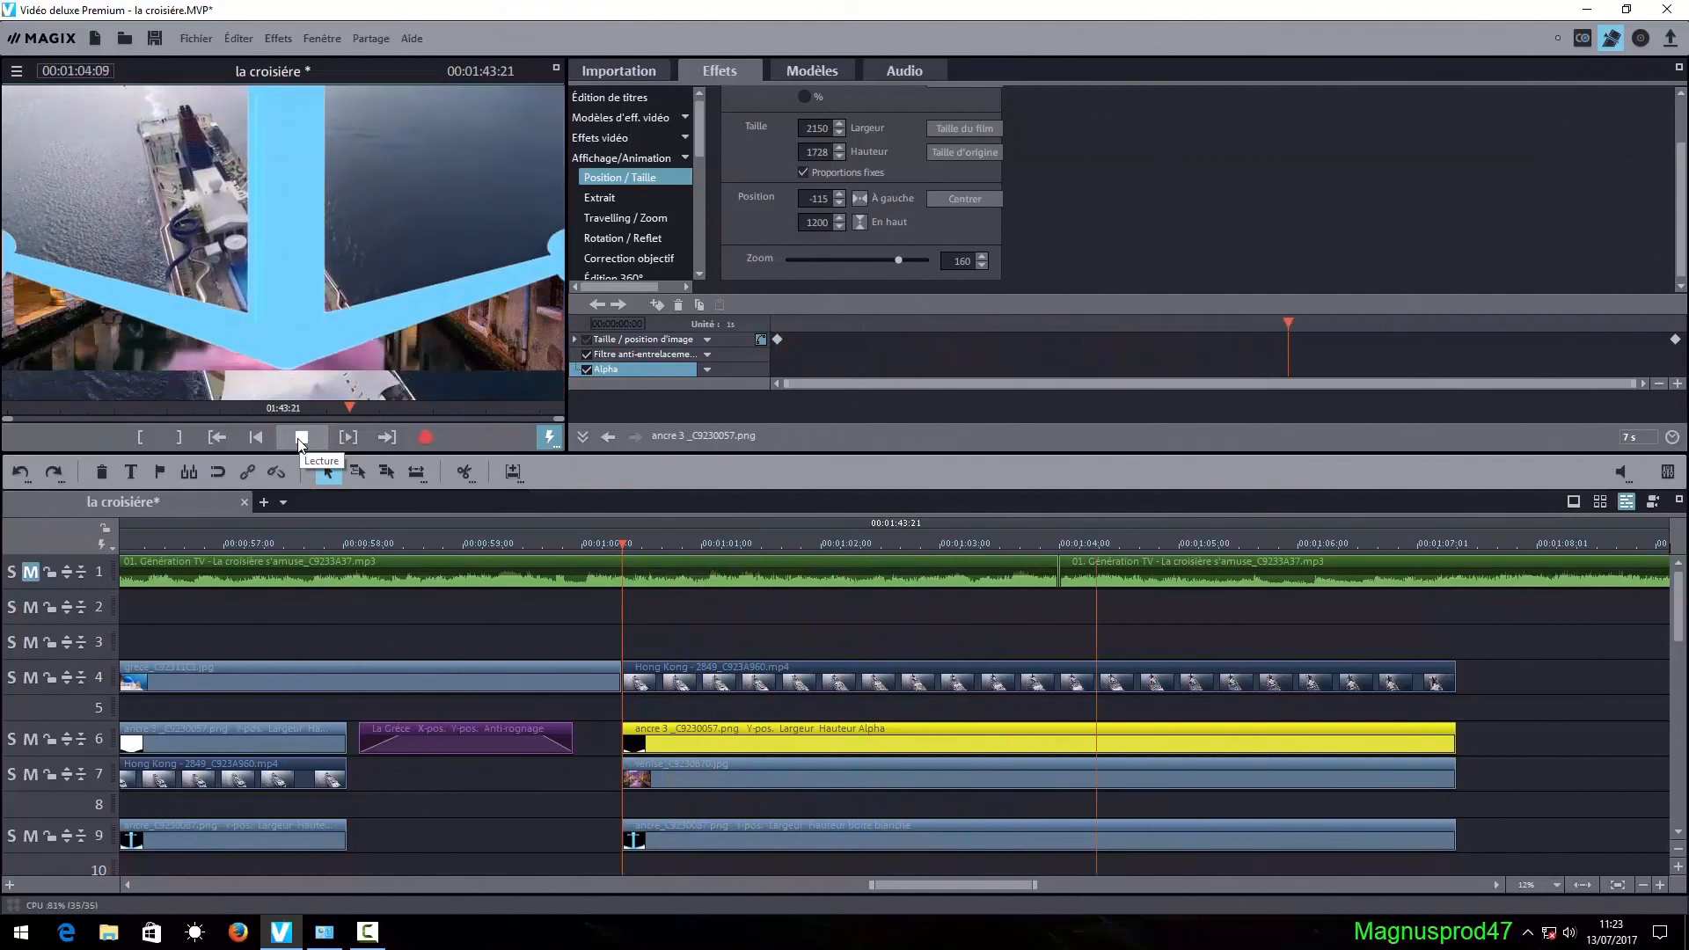
{"action": "left_click", "coordinate": [299, 437]}
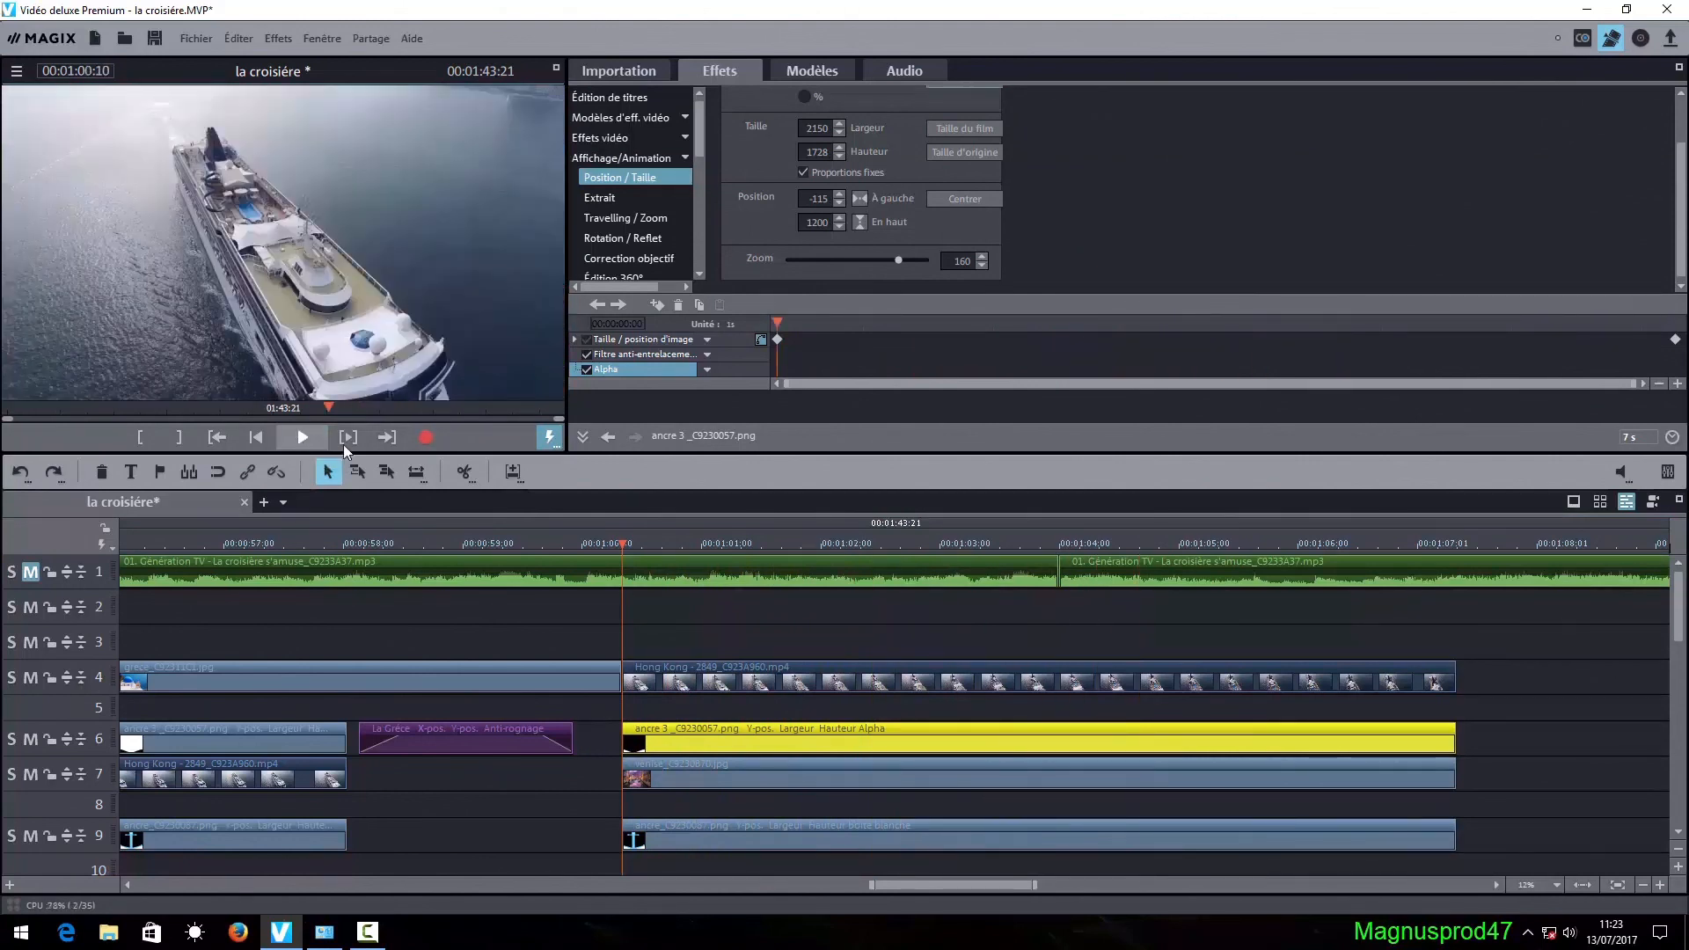
- Place the playhead at 00:01:04:06, the last frame before the ship video appears below the Venice image
{"action": "left_click", "coordinate": [978, 545]}
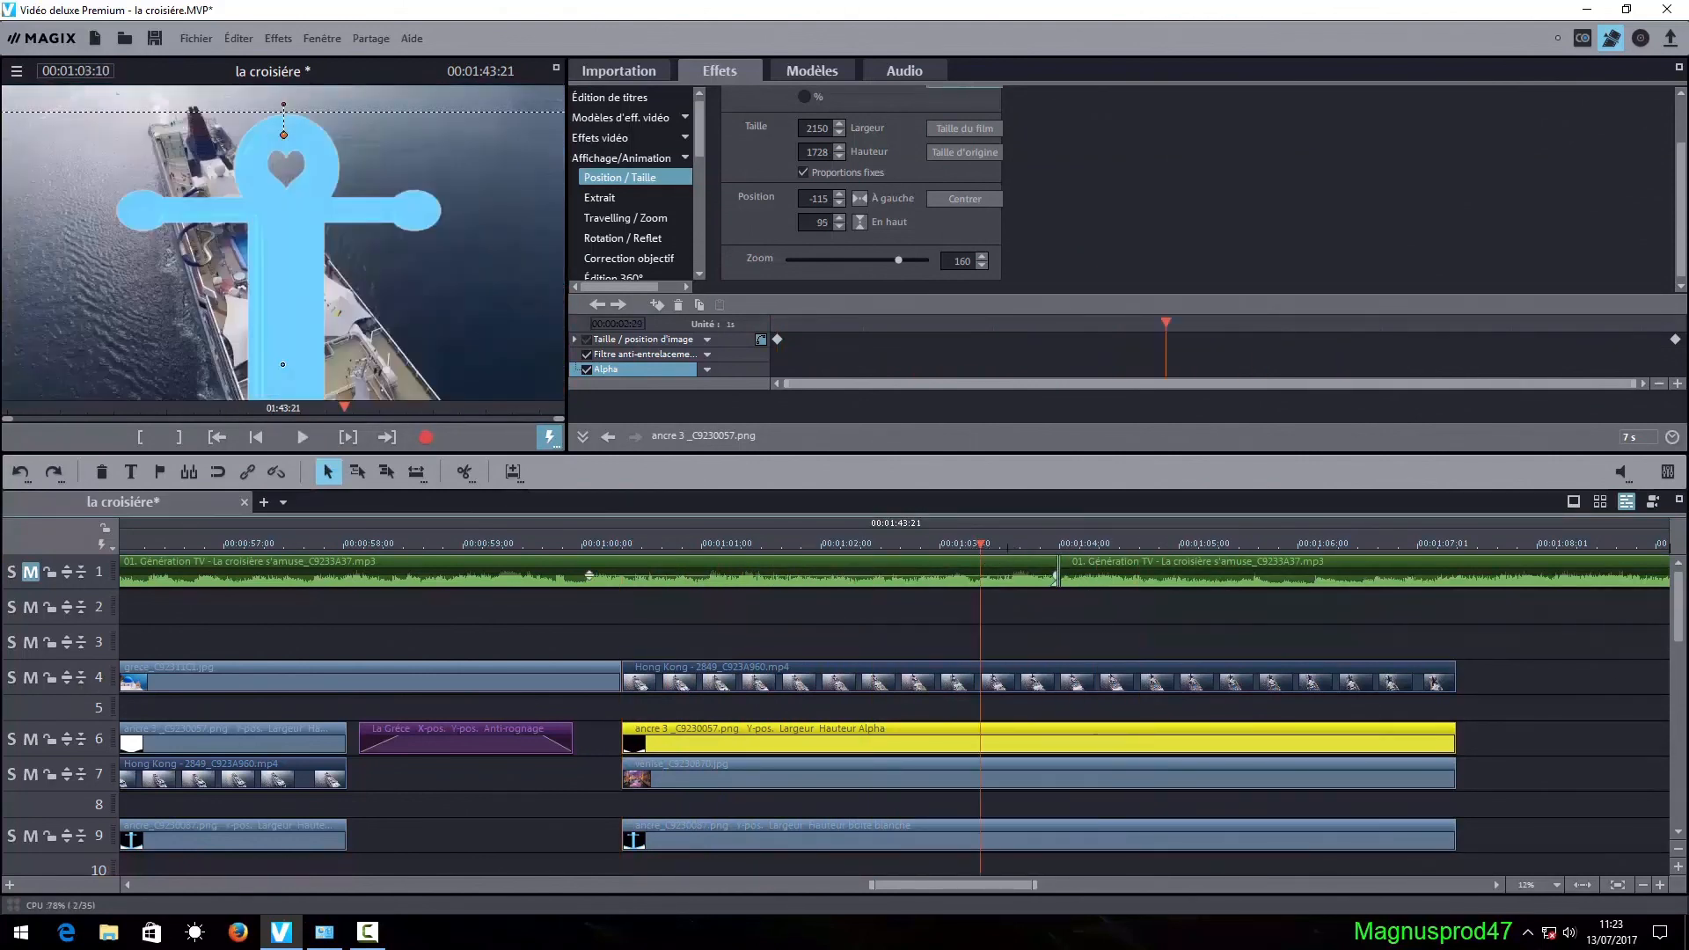
{"action": "left_click_drag", "start_coordinate": [979, 544], "coordinate": [1107, 544]}
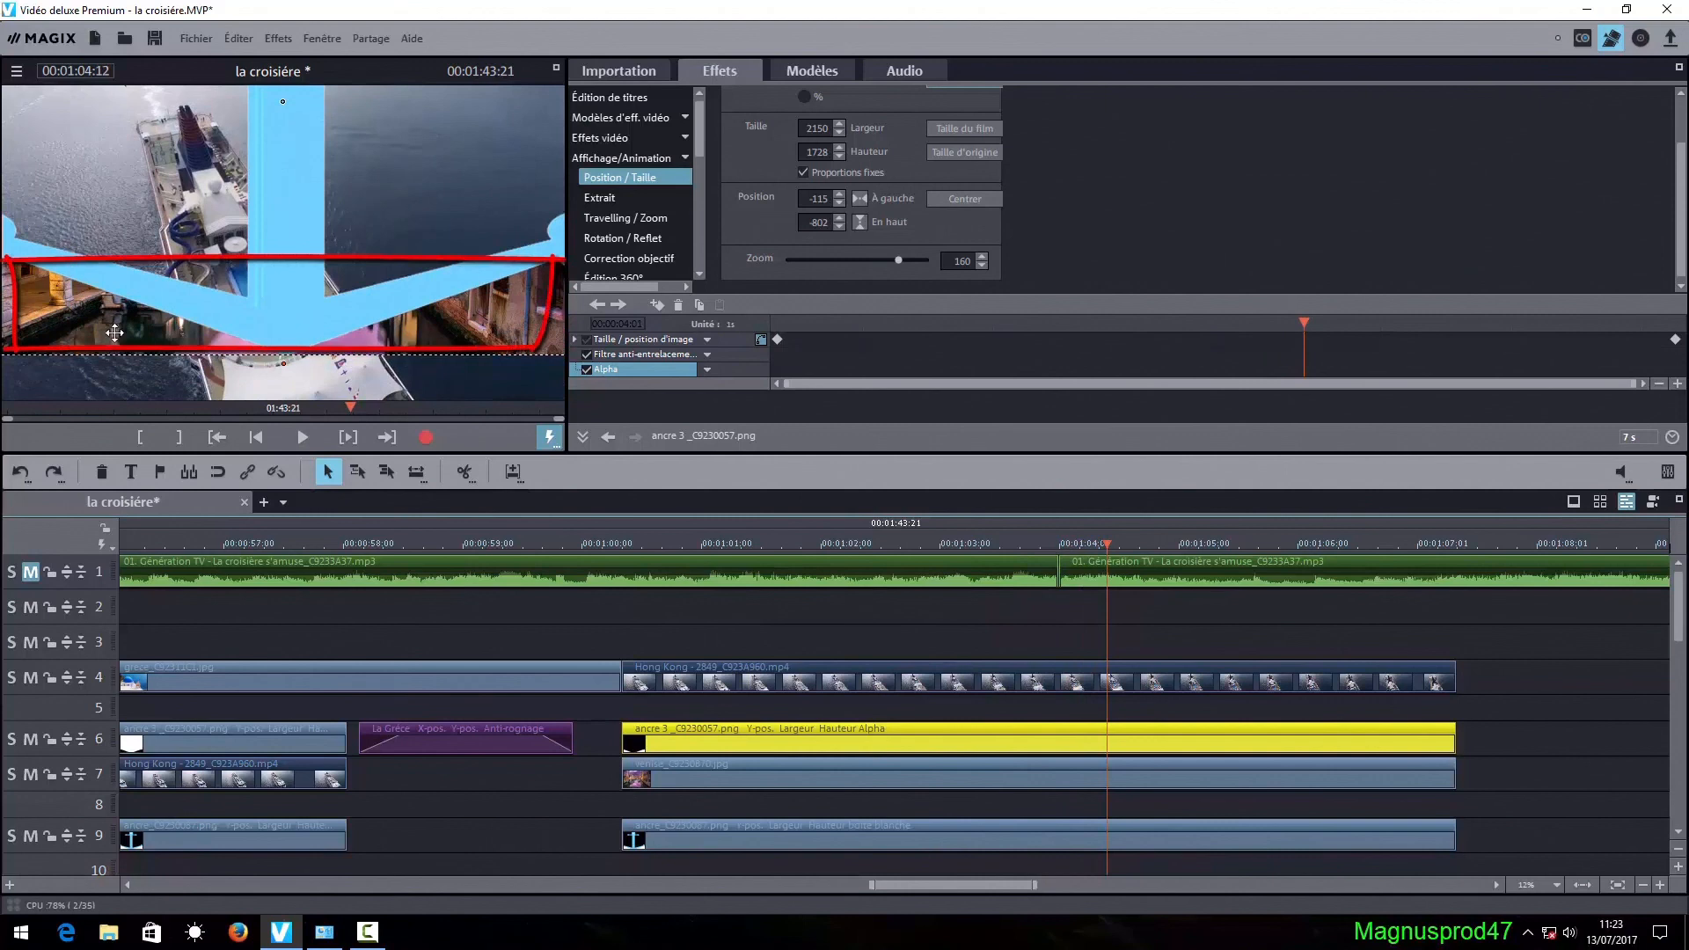
{"action": "key", "text": "Left"}
{"action": "key", "text": "Left"}
{"action": "key", "text": "Left"}
{"action": "key", "text": "Left"}
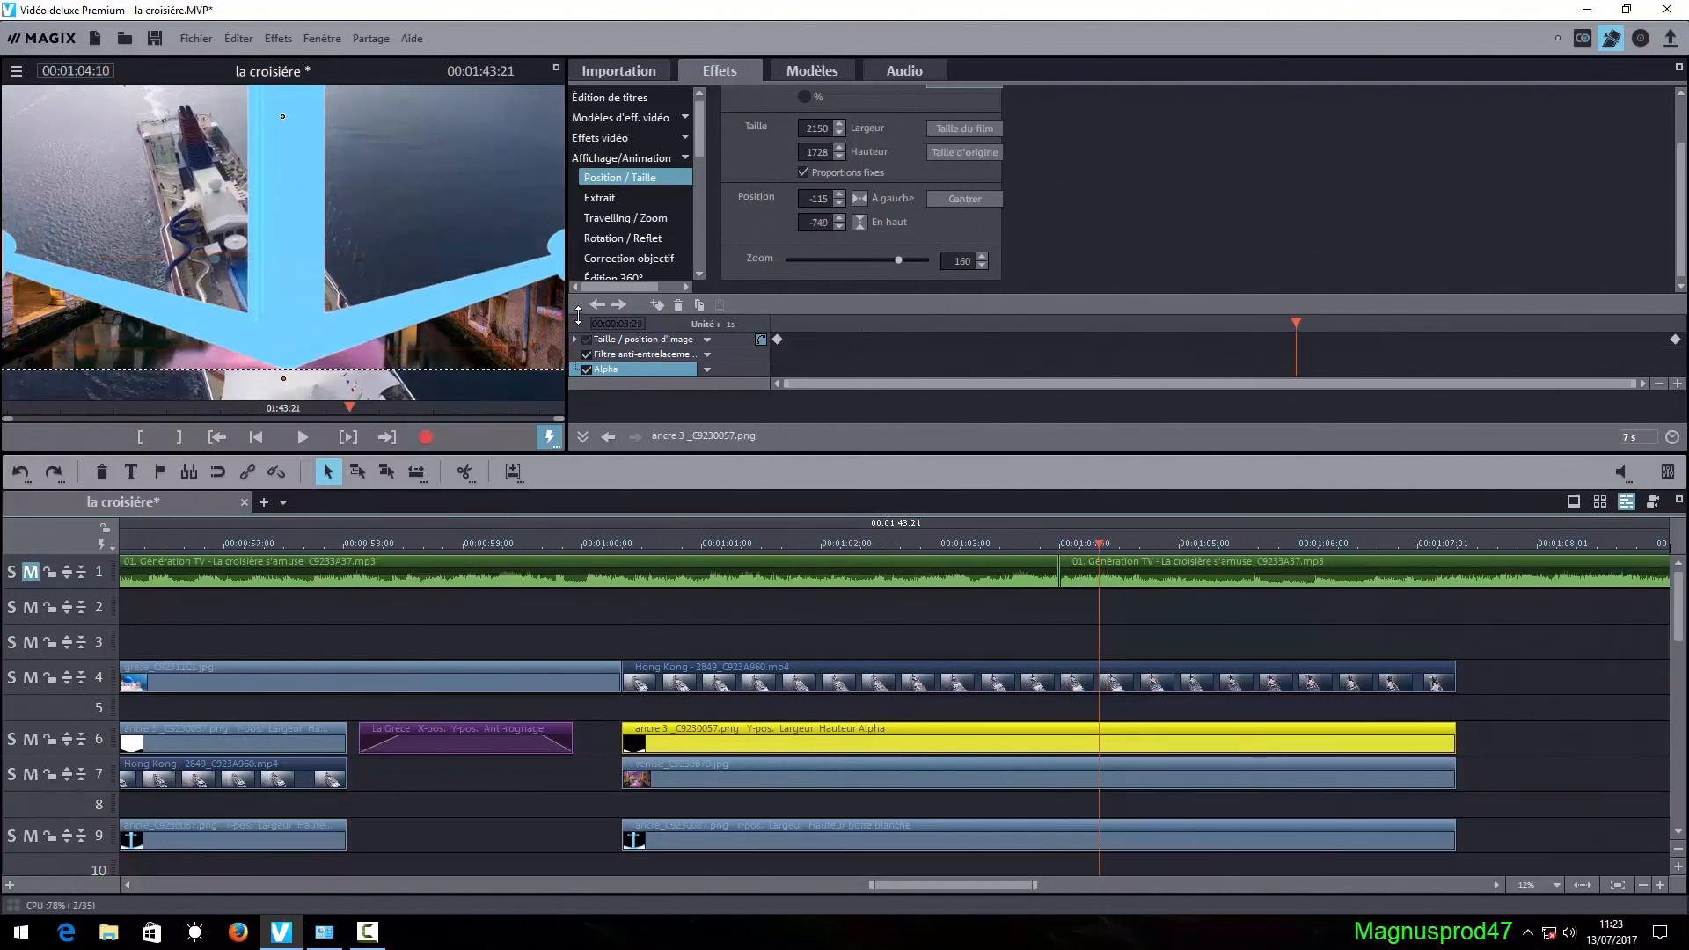
{"action": "key", "text": "Left"}
{"action": "key", "text": "Left"}
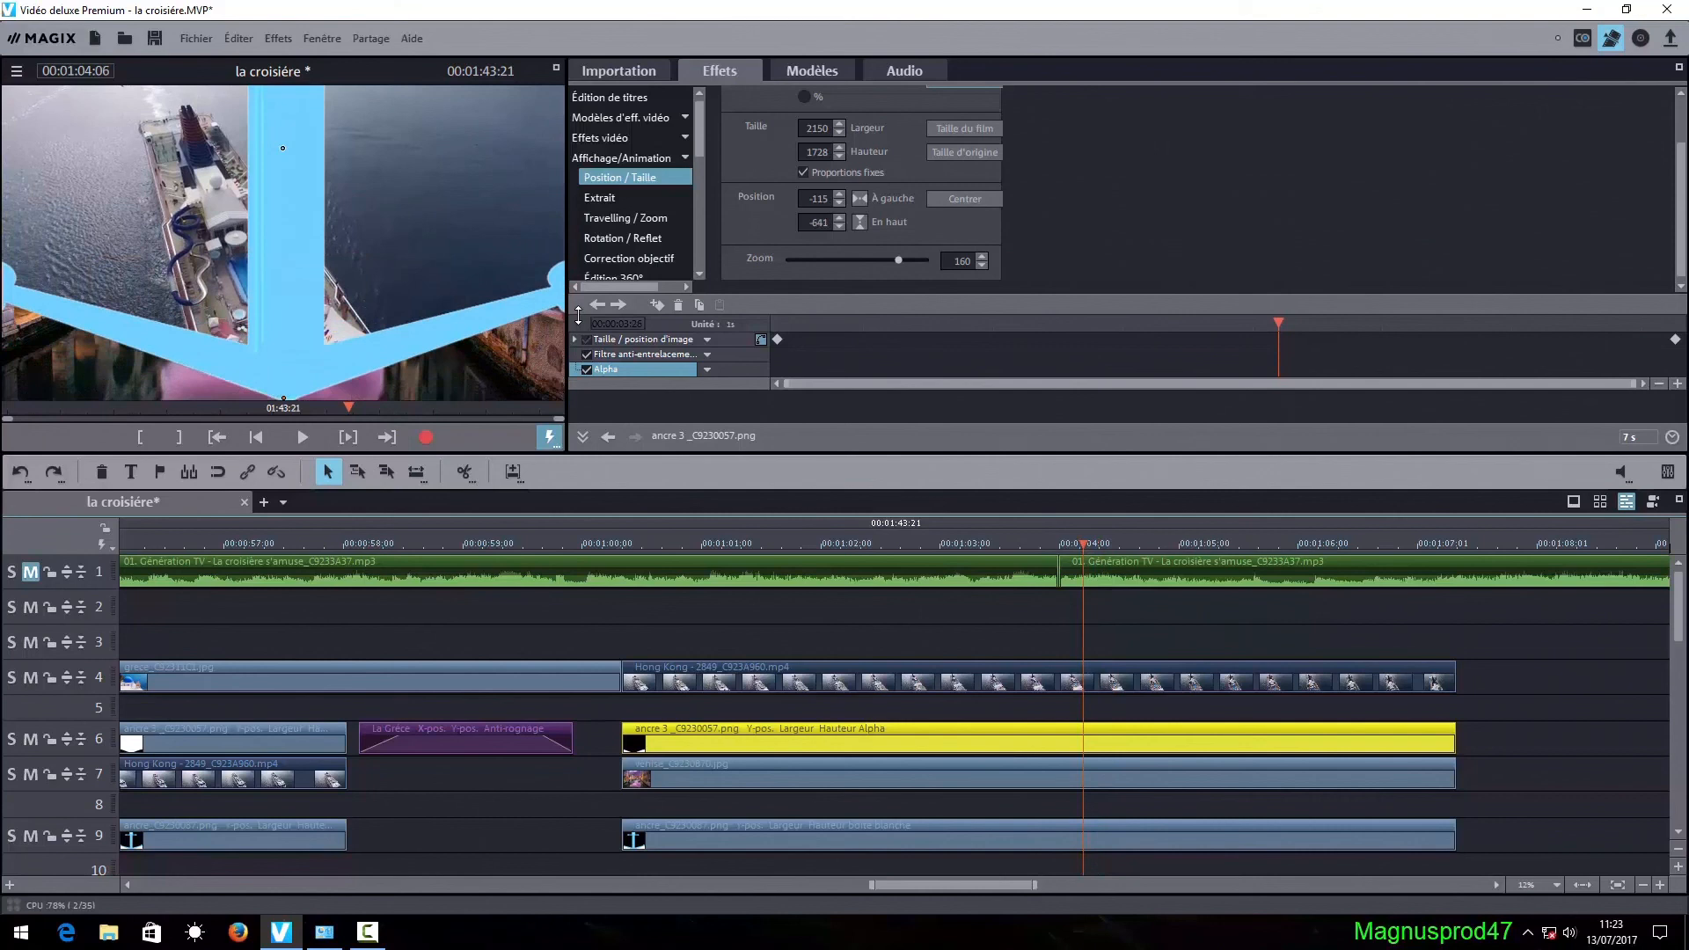
{"action": "key", "text": "Right"}
{"action": "key", "text": "Right"}
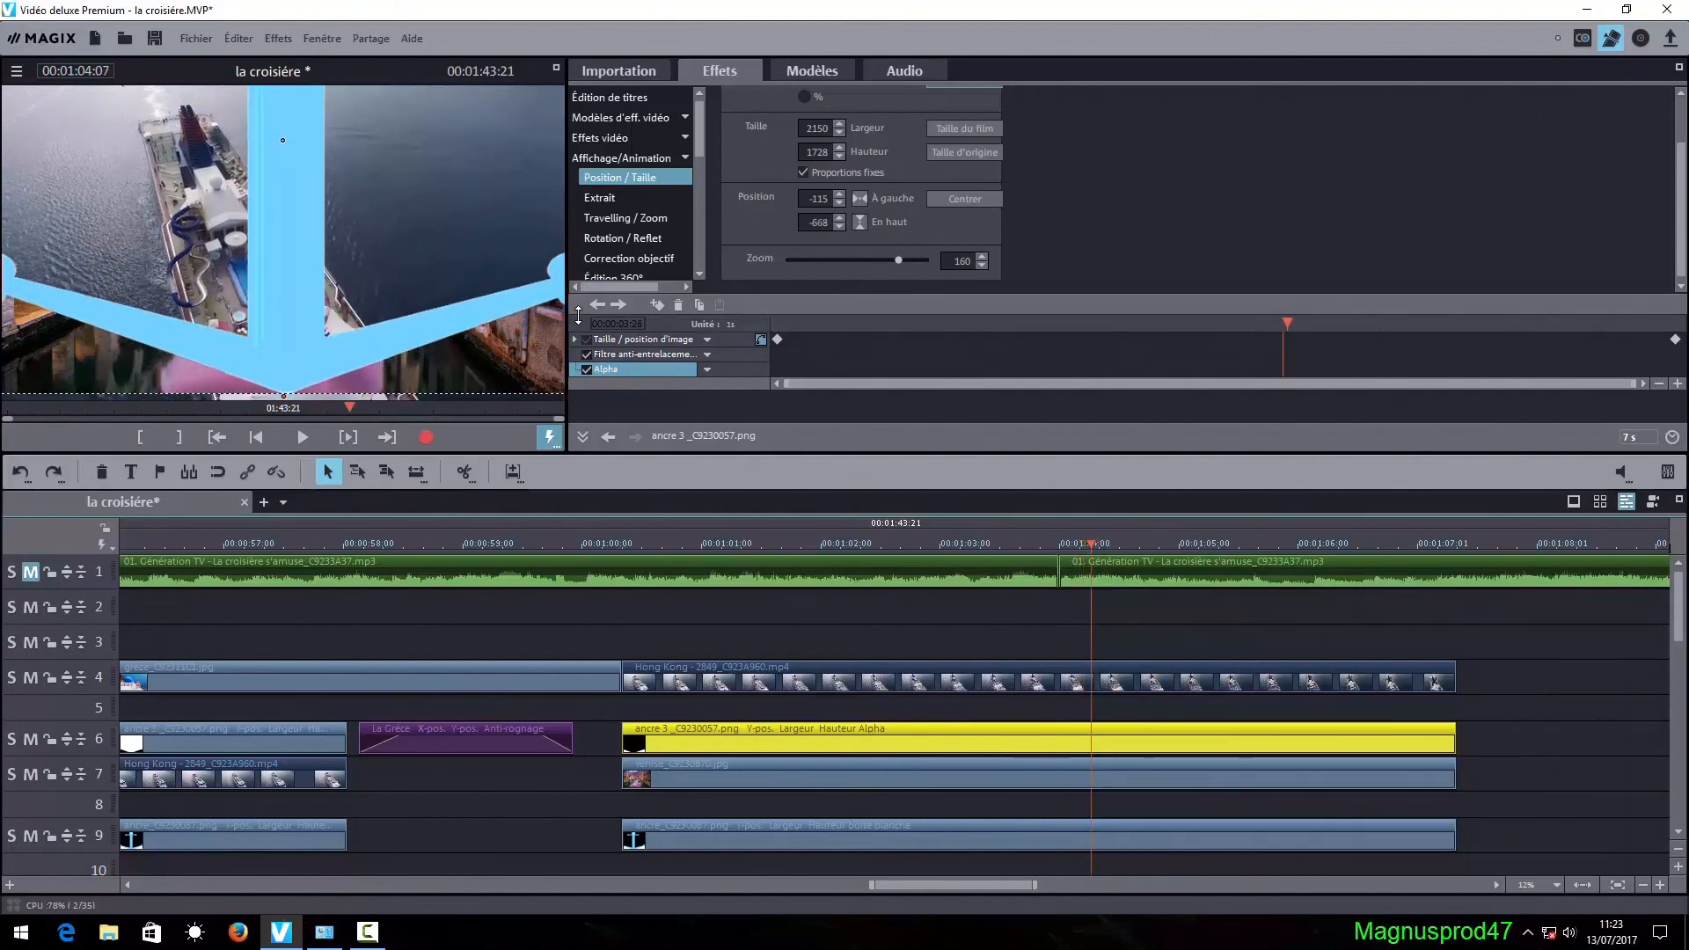
{"action": "key", "text": "Left"}
{"action": "key", "text": "Left"}
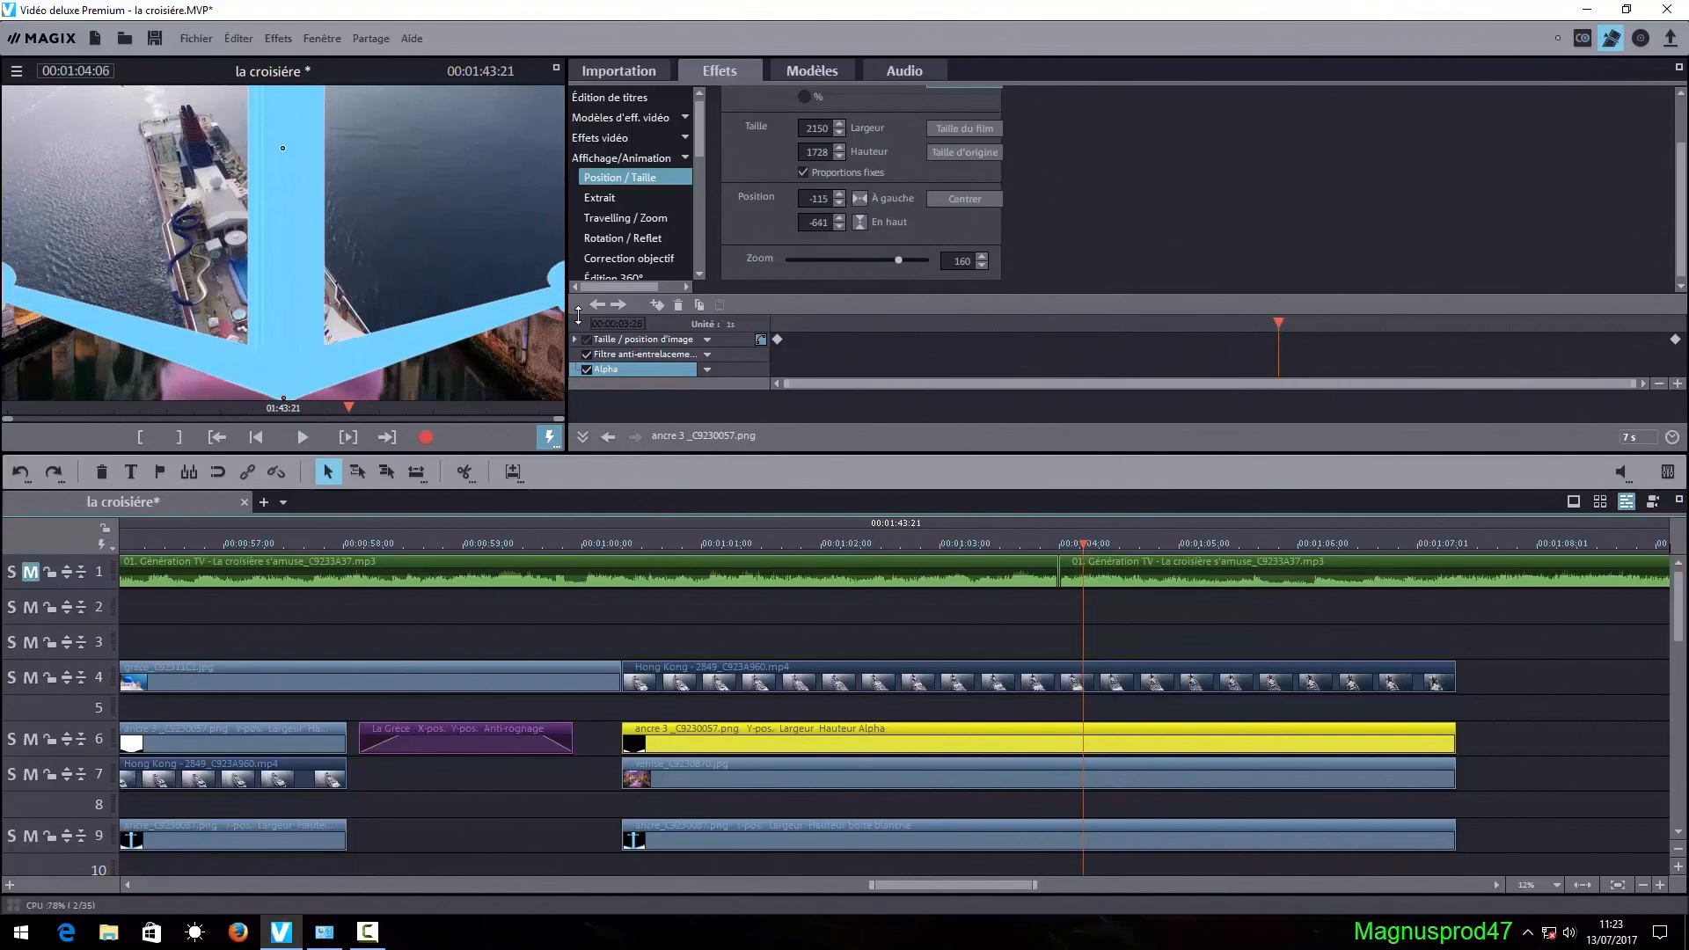
{"action": "key", "text": "Right"}
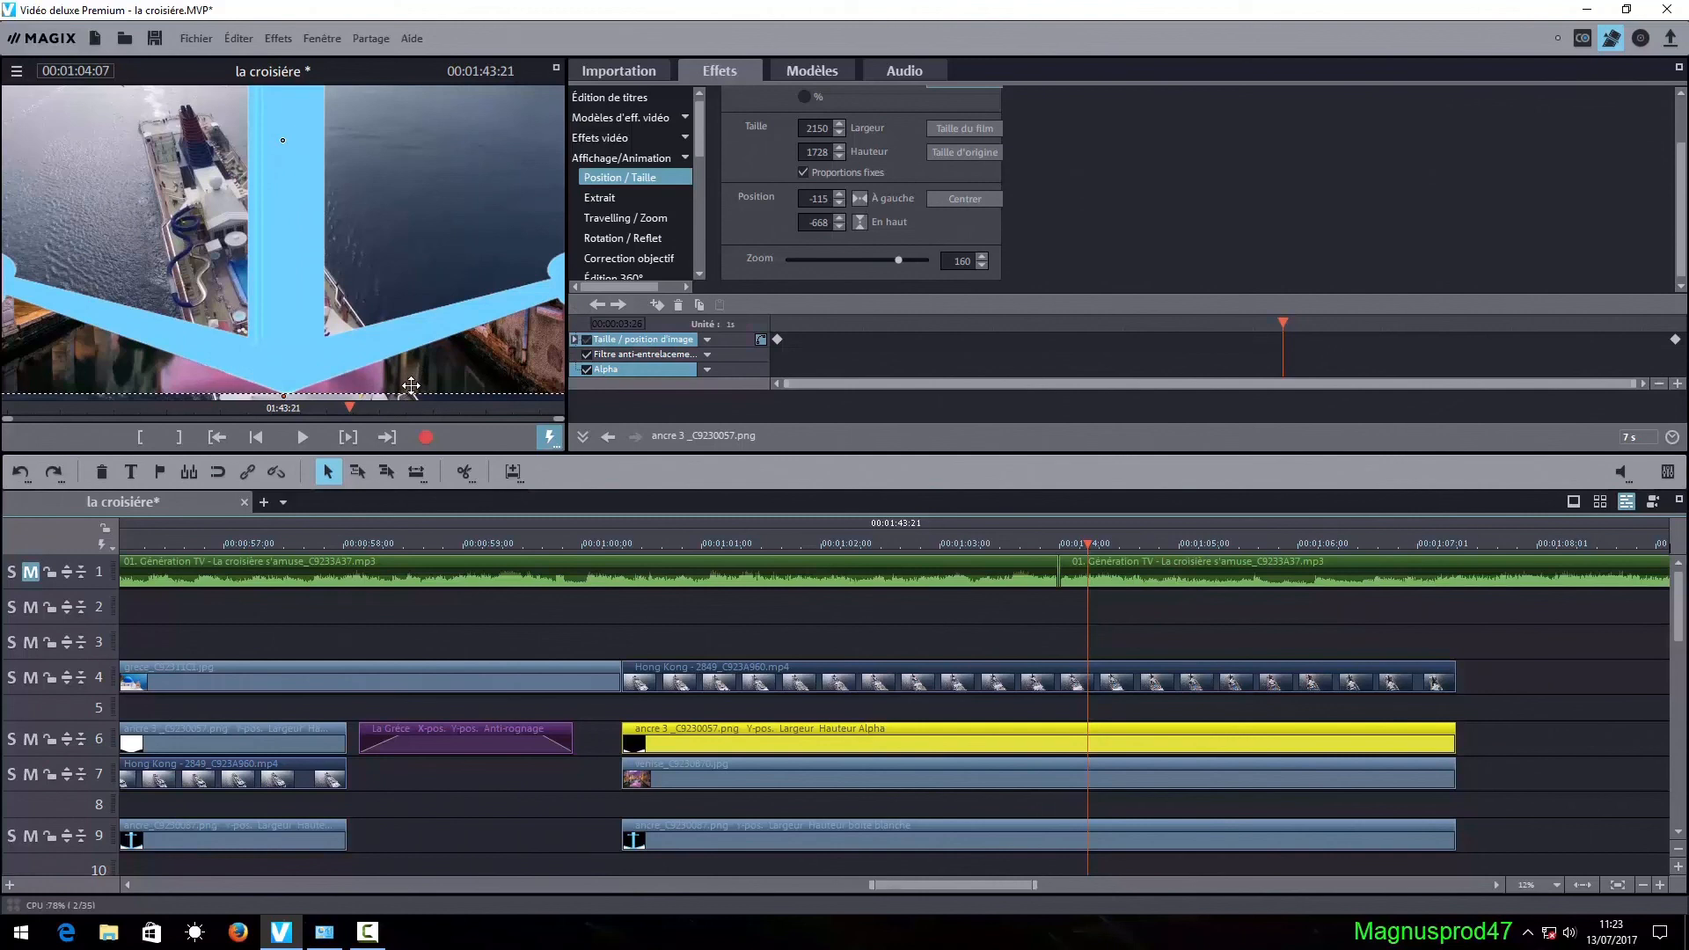
{"action": "key", "text": "Left"}
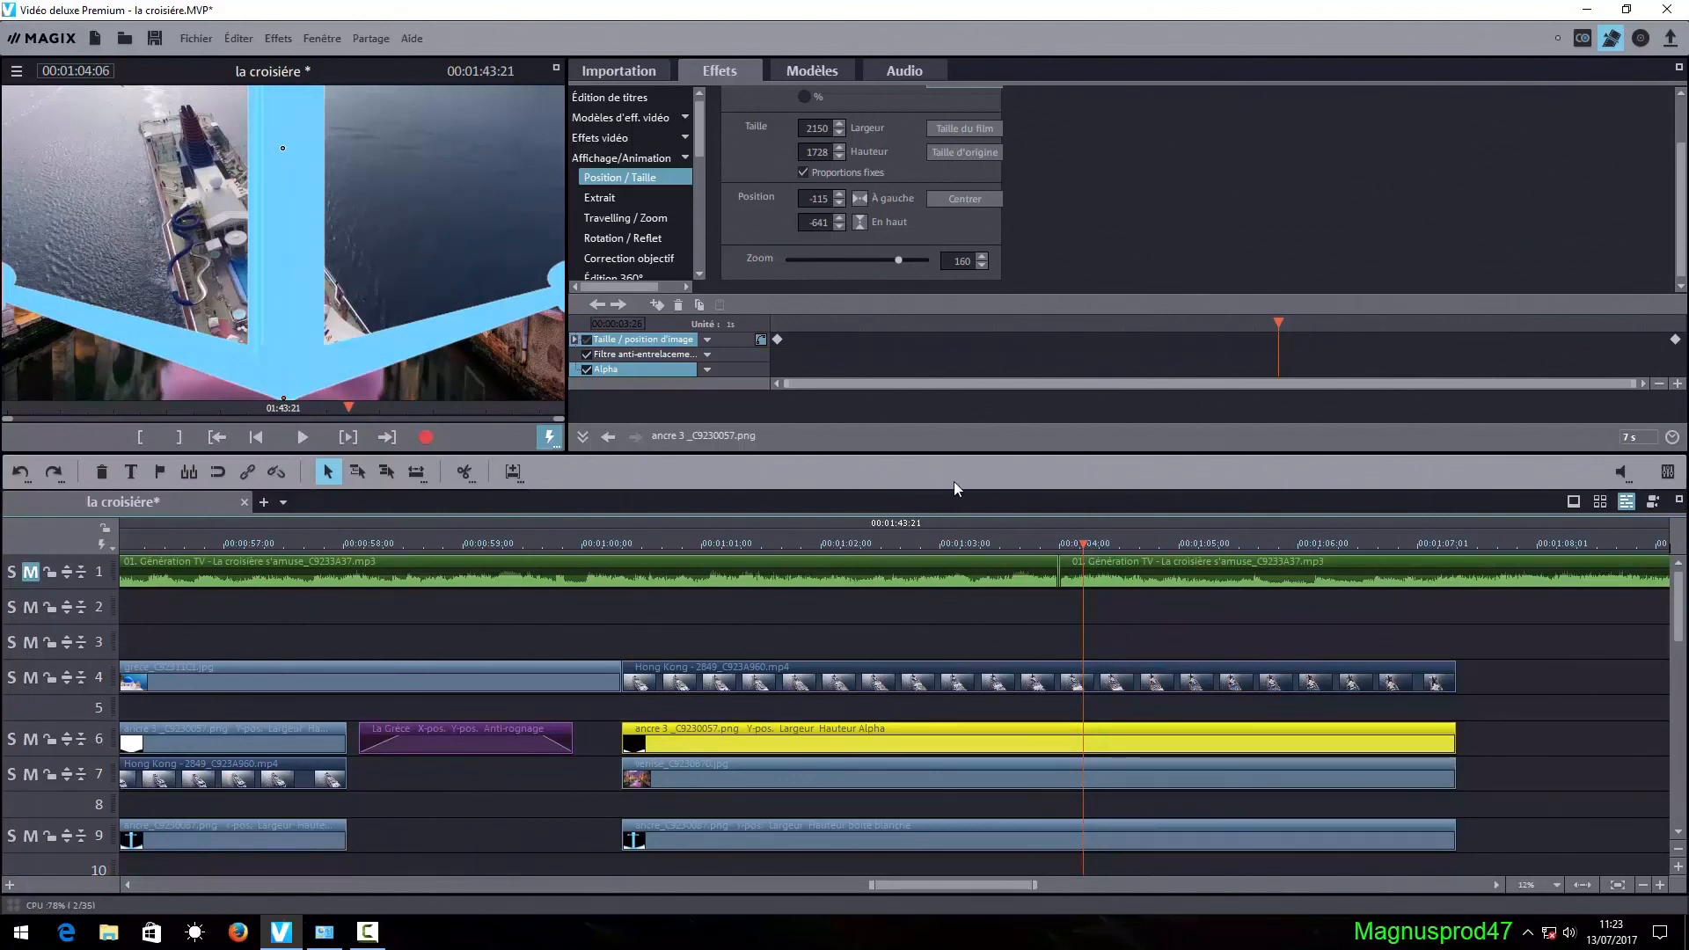
- Split the Hong Kong, ancre 3, venise and ancre clips on tracks 4, 6, 7 and 9 at 00:01:04:06
{"action": "left_click", "coordinate": [1135, 682]}
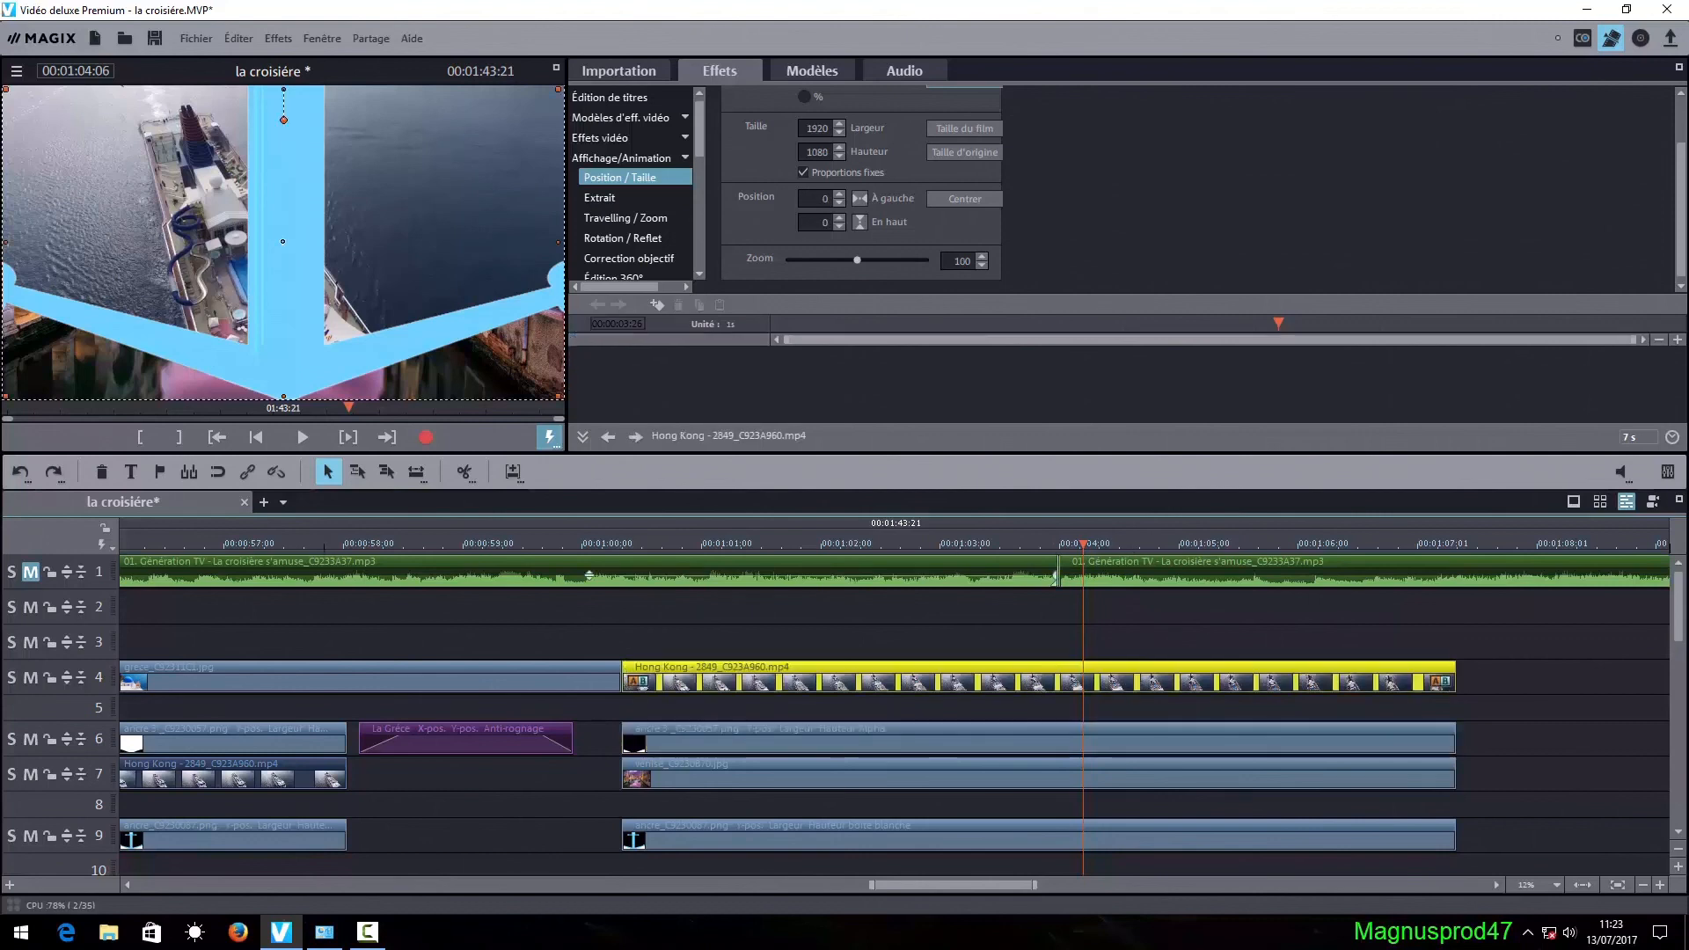
{"action": "left_click_drag", "start_coordinate": [1470, 663], "coordinate": [1431, 853]}
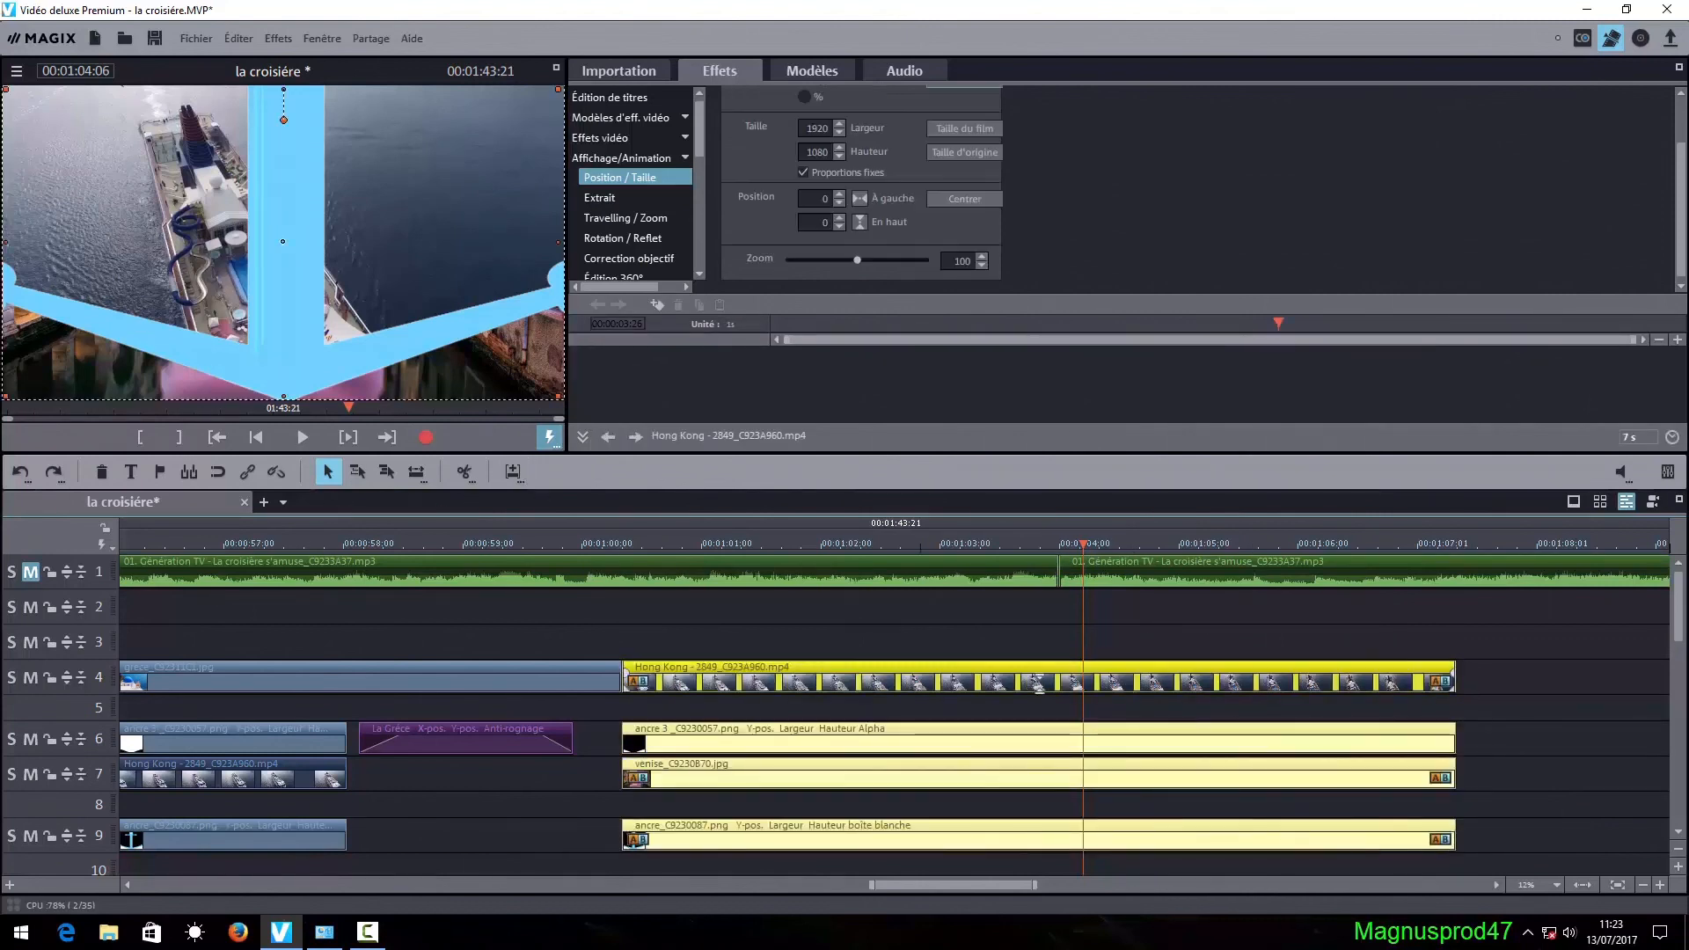
{"action": "left_click", "coordinate": [464, 473]}
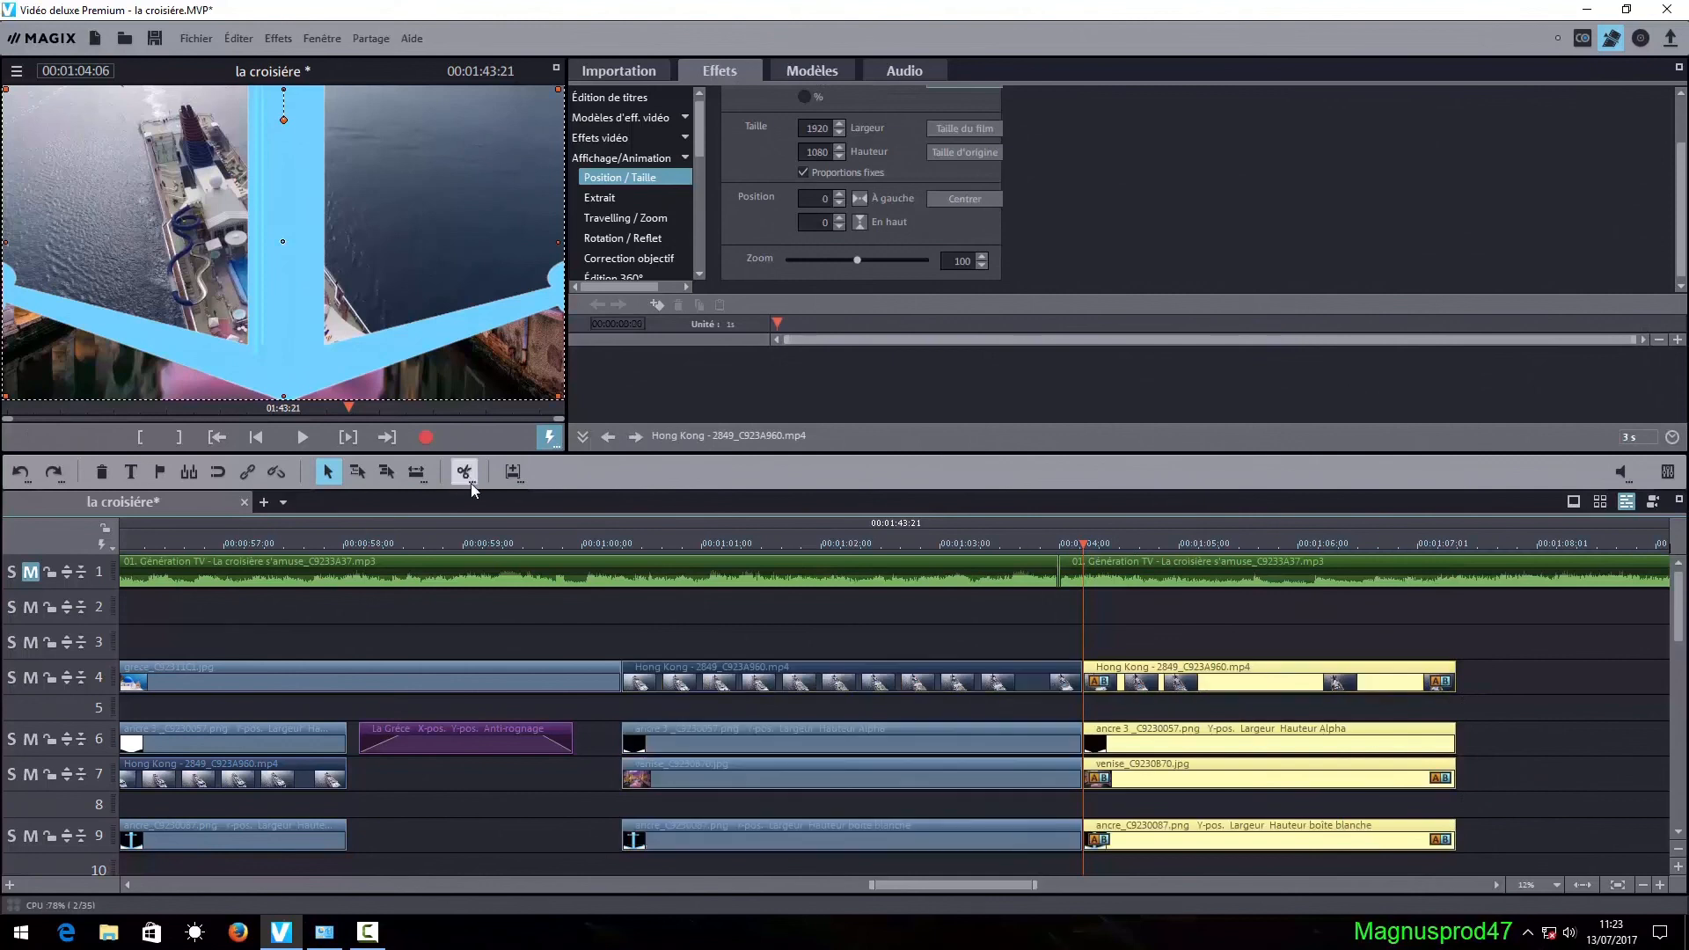
- Swap the Hong Kong and venise clips after the cut between tracks 4 and 7, and invert the ancre 3 mask on track 6
{"action": "left_click", "coordinate": [1154, 678]}
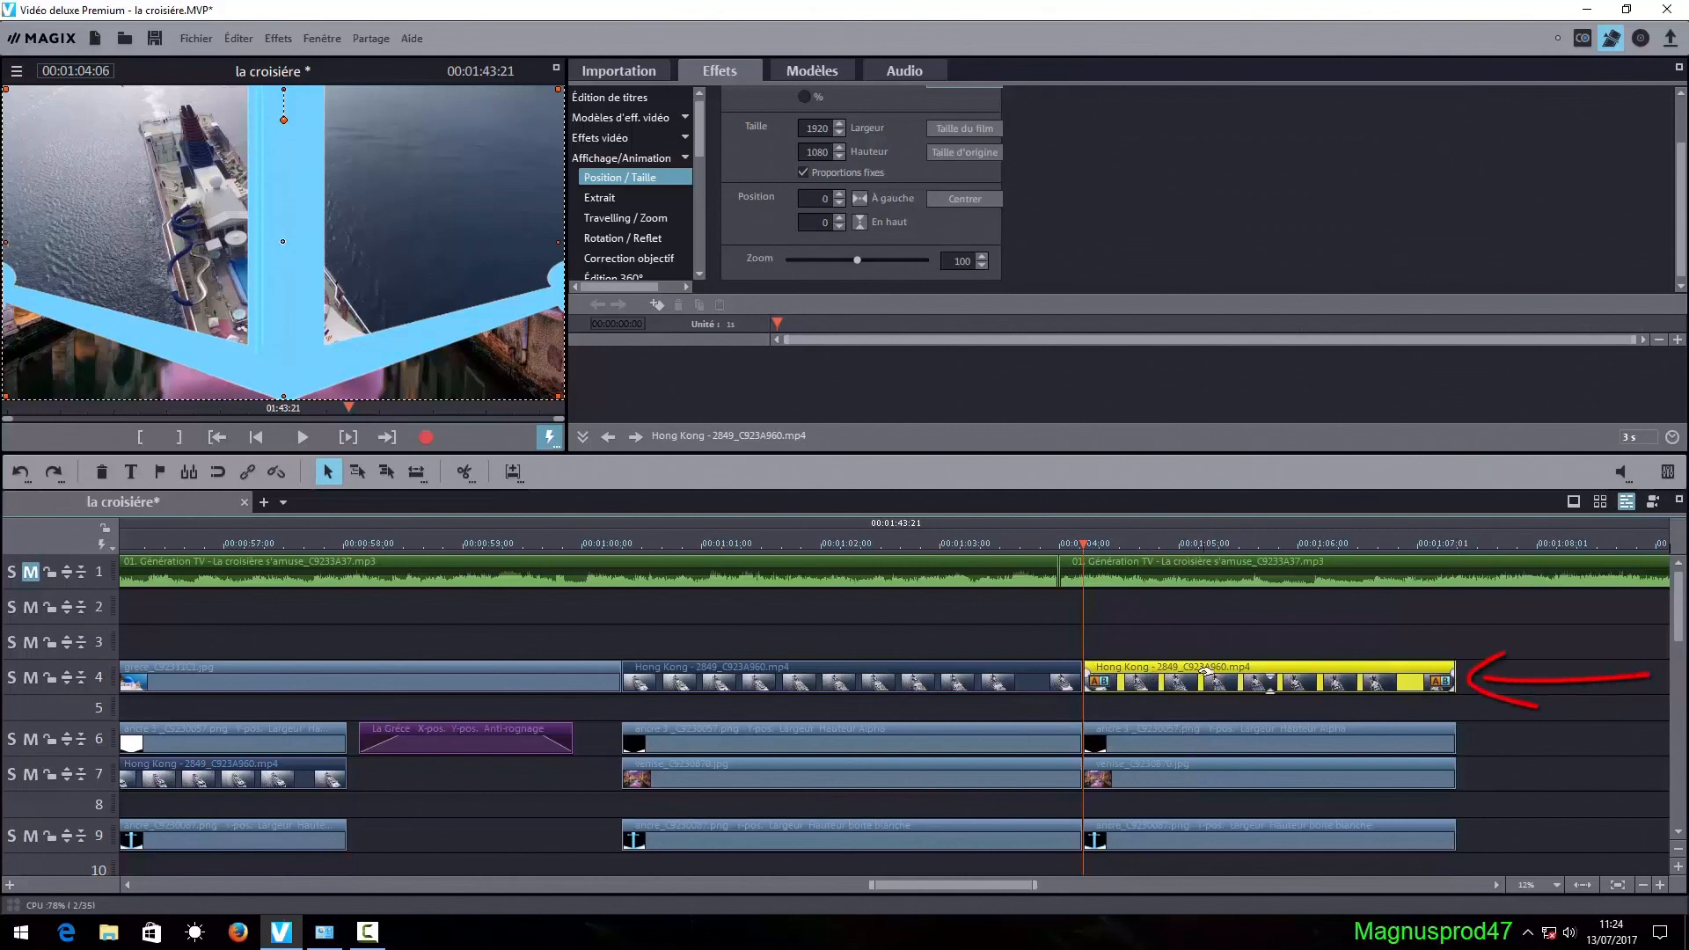
{"action": "left_click", "coordinate": [1196, 775]}
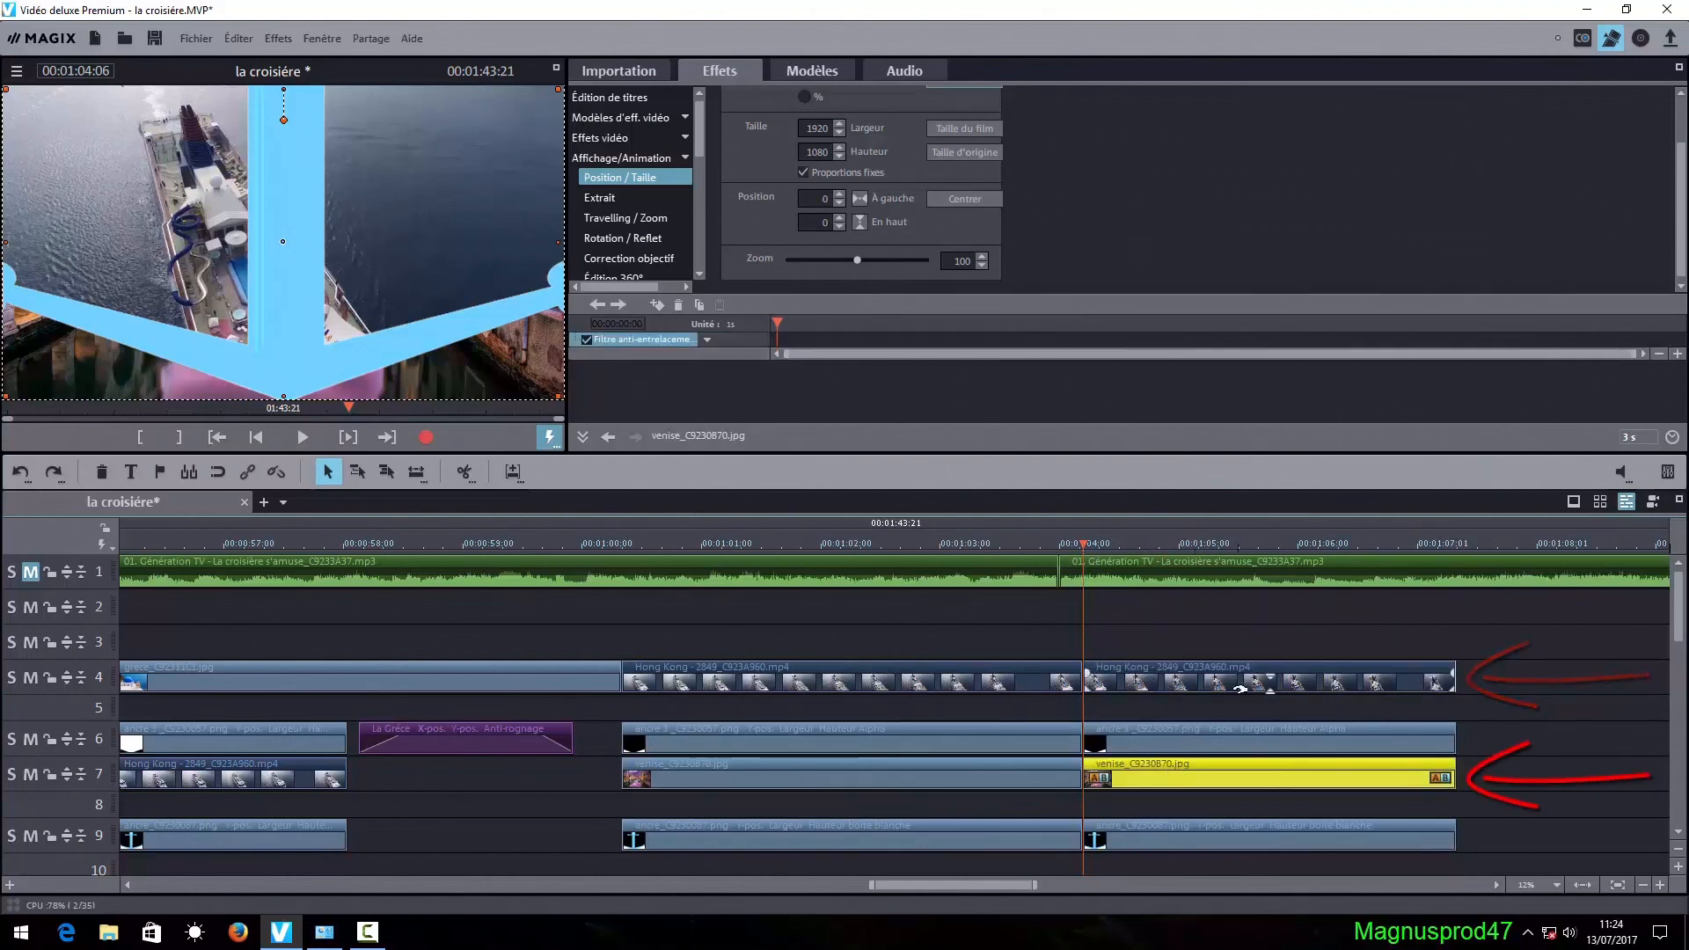
{"action": "left_click_drag", "start_coordinate": [1232, 667], "coordinate": [1231, 632]}
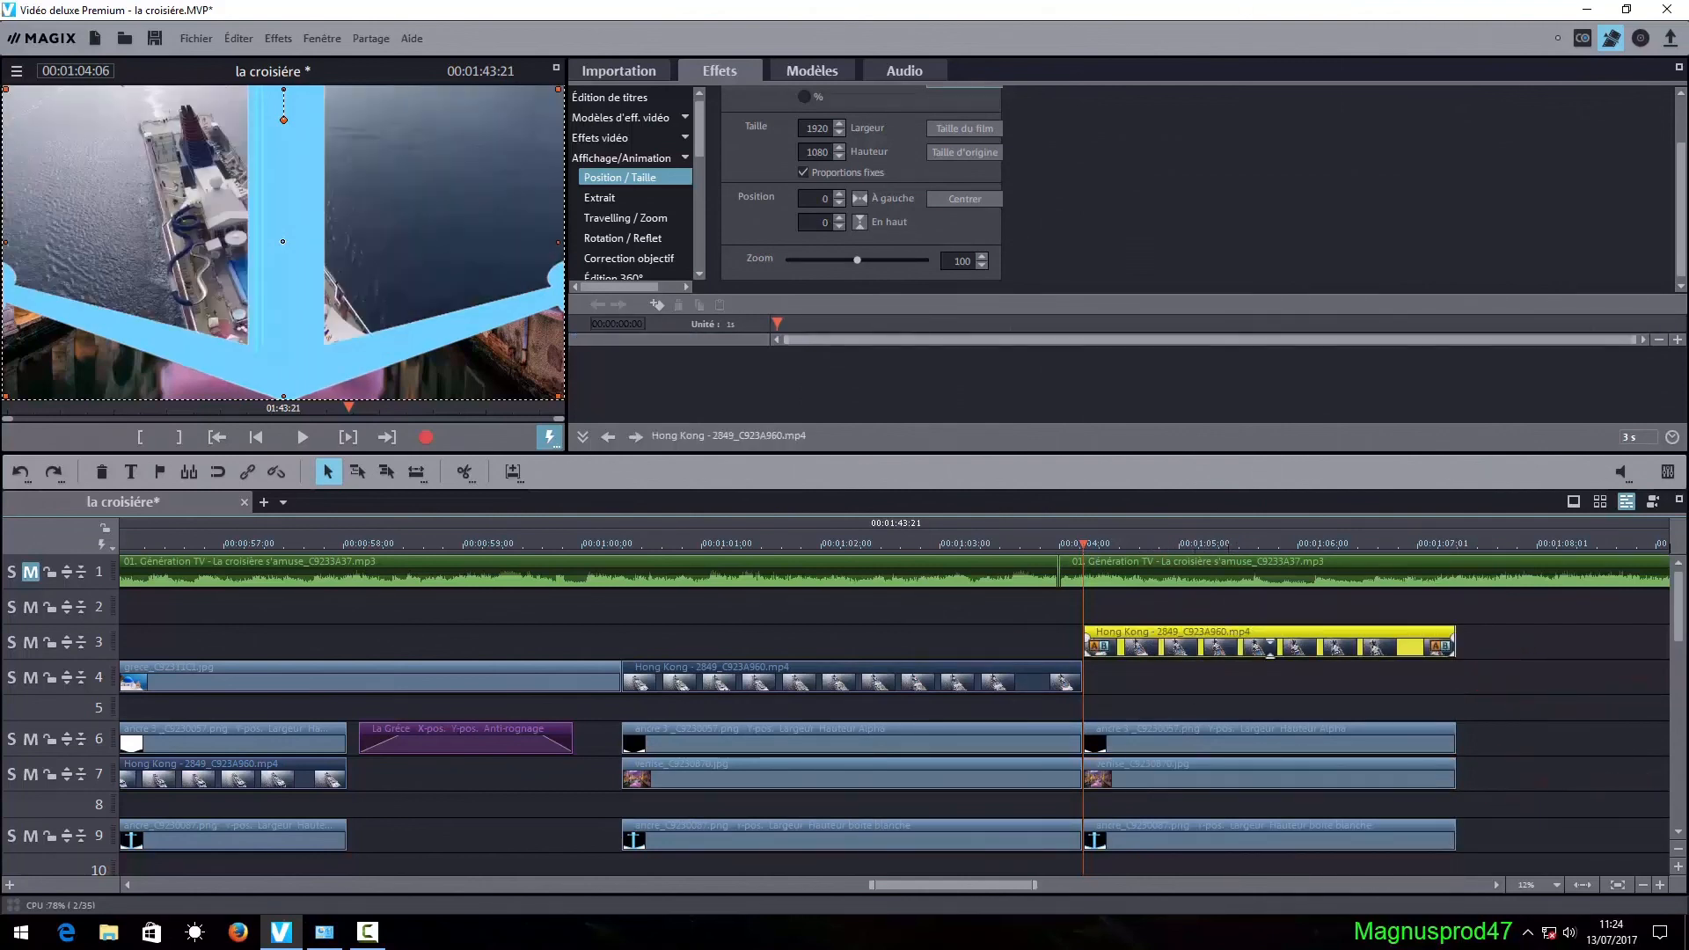
{"action": "left_click_drag", "start_coordinate": [1203, 774], "coordinate": [1226, 679]}
{"action": "left_click_drag", "start_coordinate": [1338, 680], "coordinate": [1303, 775]}
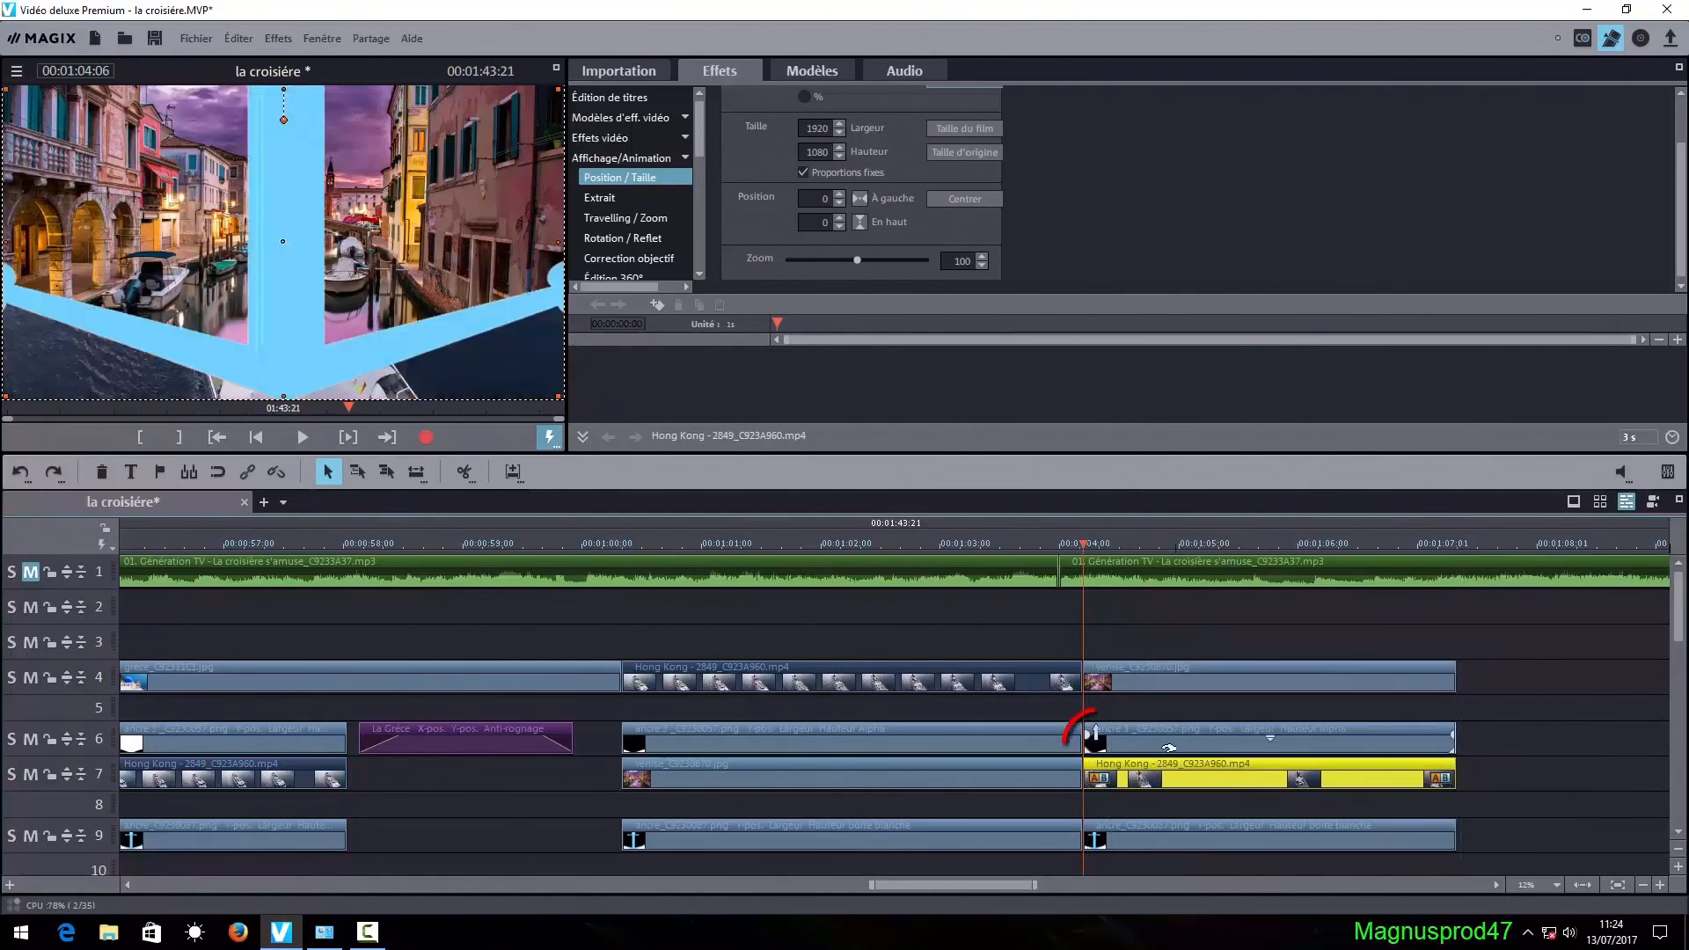
{"action": "left_click", "coordinate": [1095, 737]}
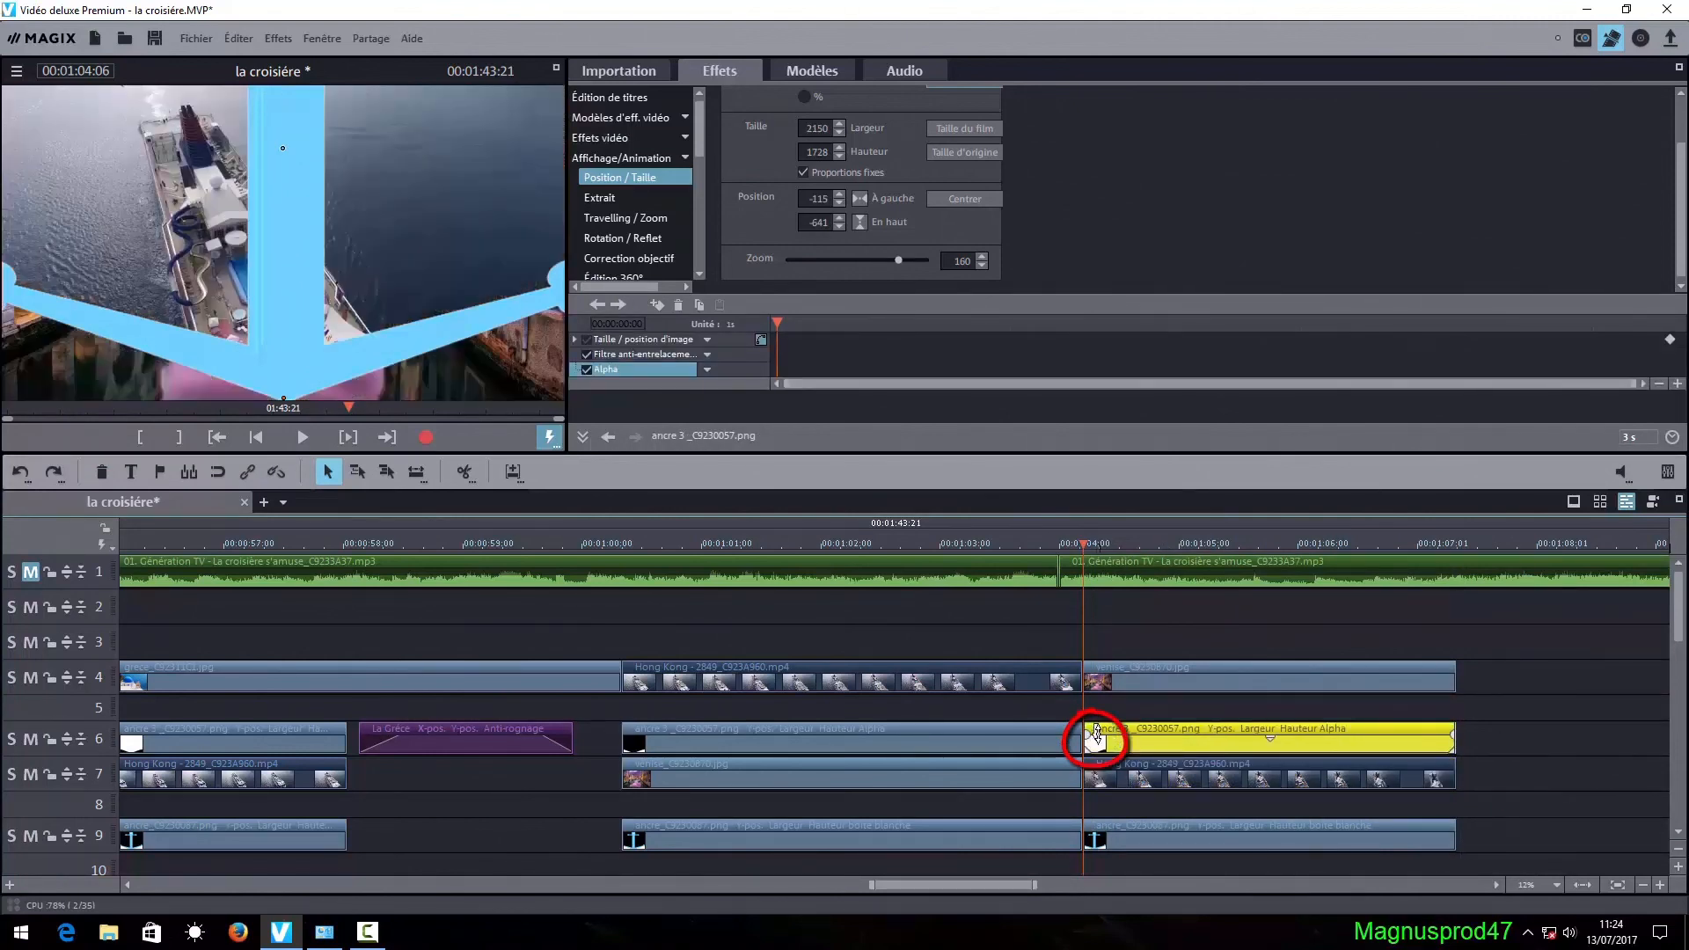
- Trim the ends of the second ancre 3, Hong Kong and ancre clips on tracks 6, 7 and 9 to 00:01:06:15
{"action": "left_click_drag", "start_coordinate": [1453, 739], "coordinate": [1355, 738]}
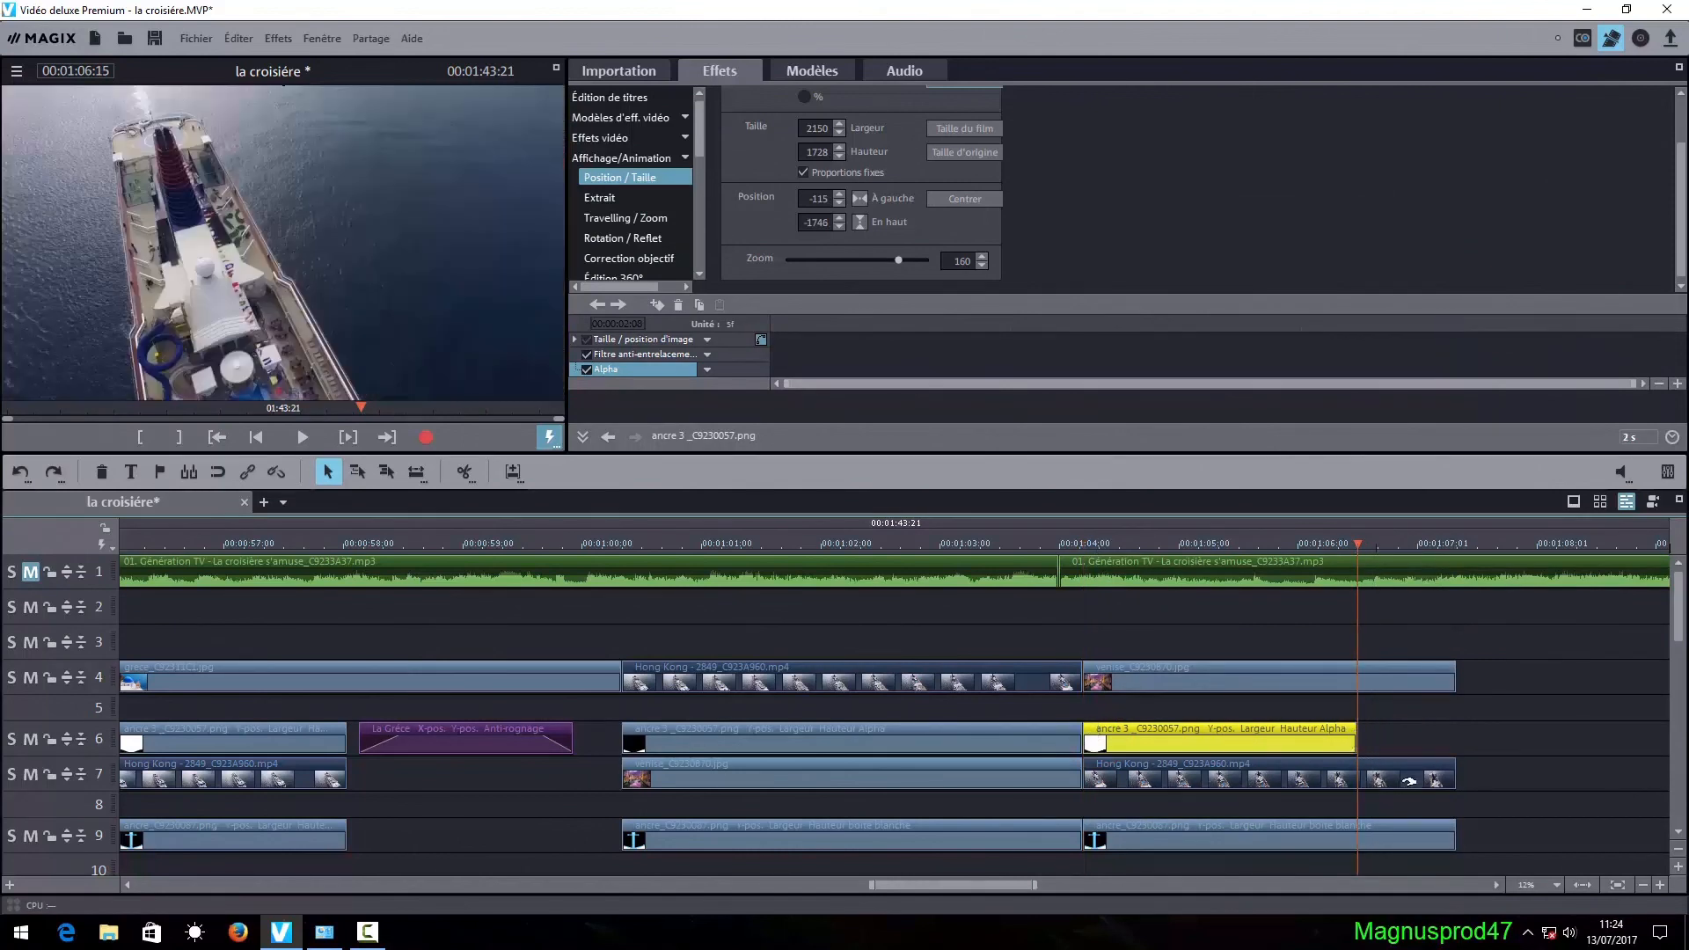
{"action": "left_click_drag", "start_coordinate": [1451, 778], "coordinate": [1353, 782]}
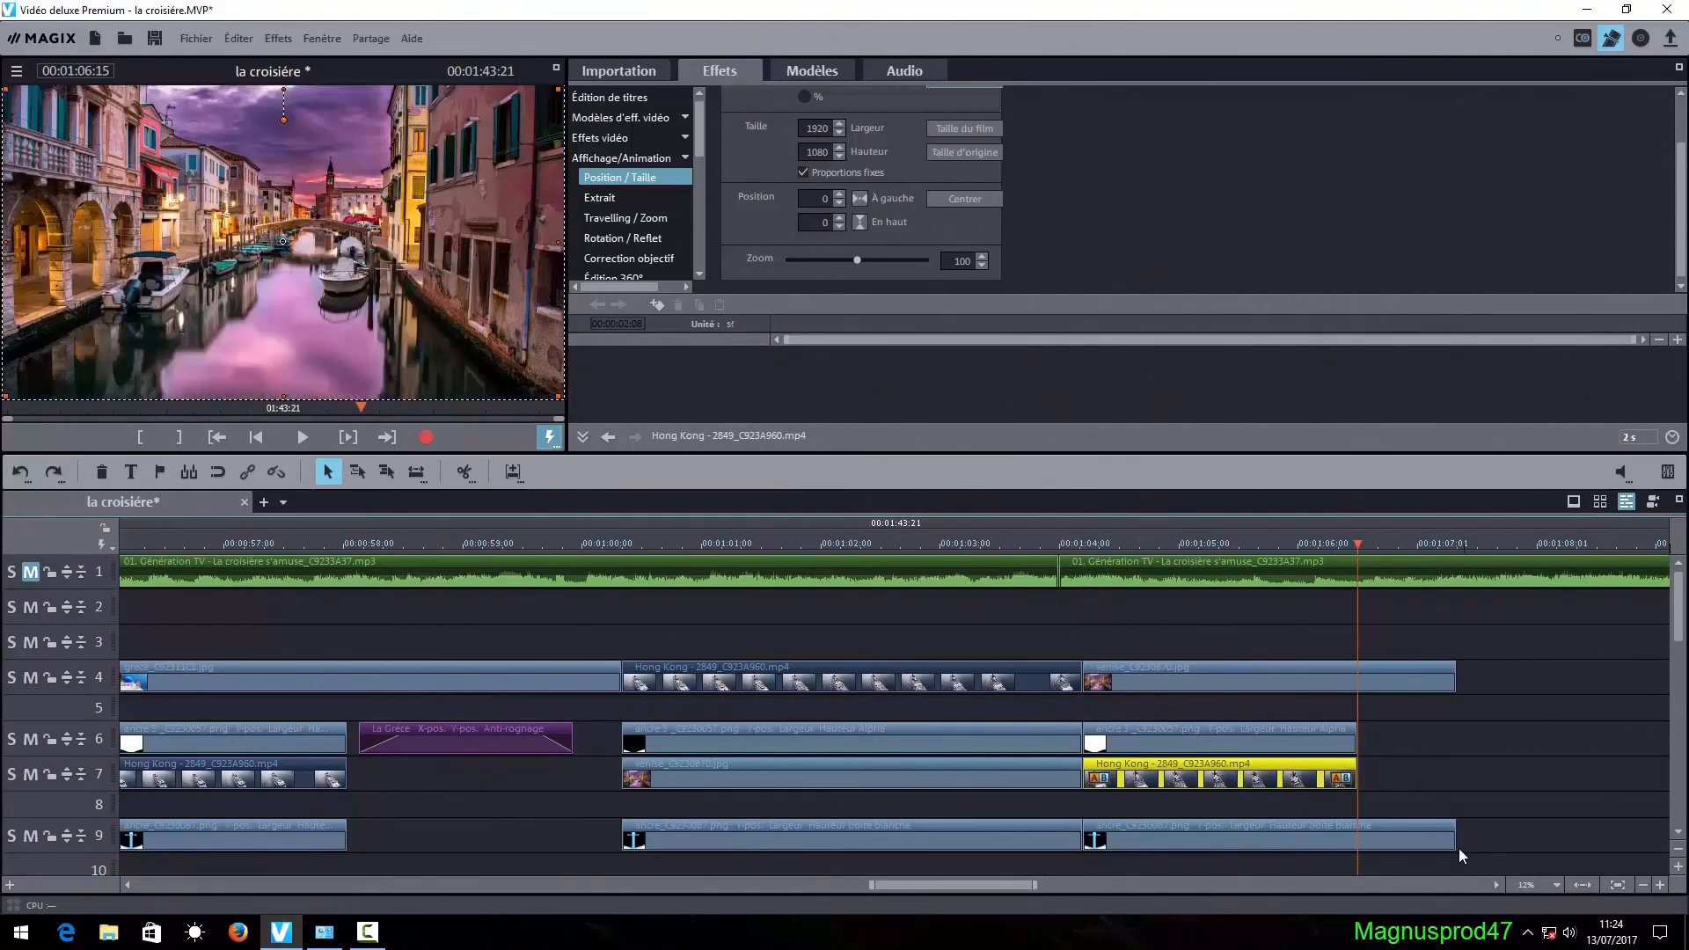
{"action": "left_click_drag", "start_coordinate": [1452, 843], "coordinate": [1354, 846]}
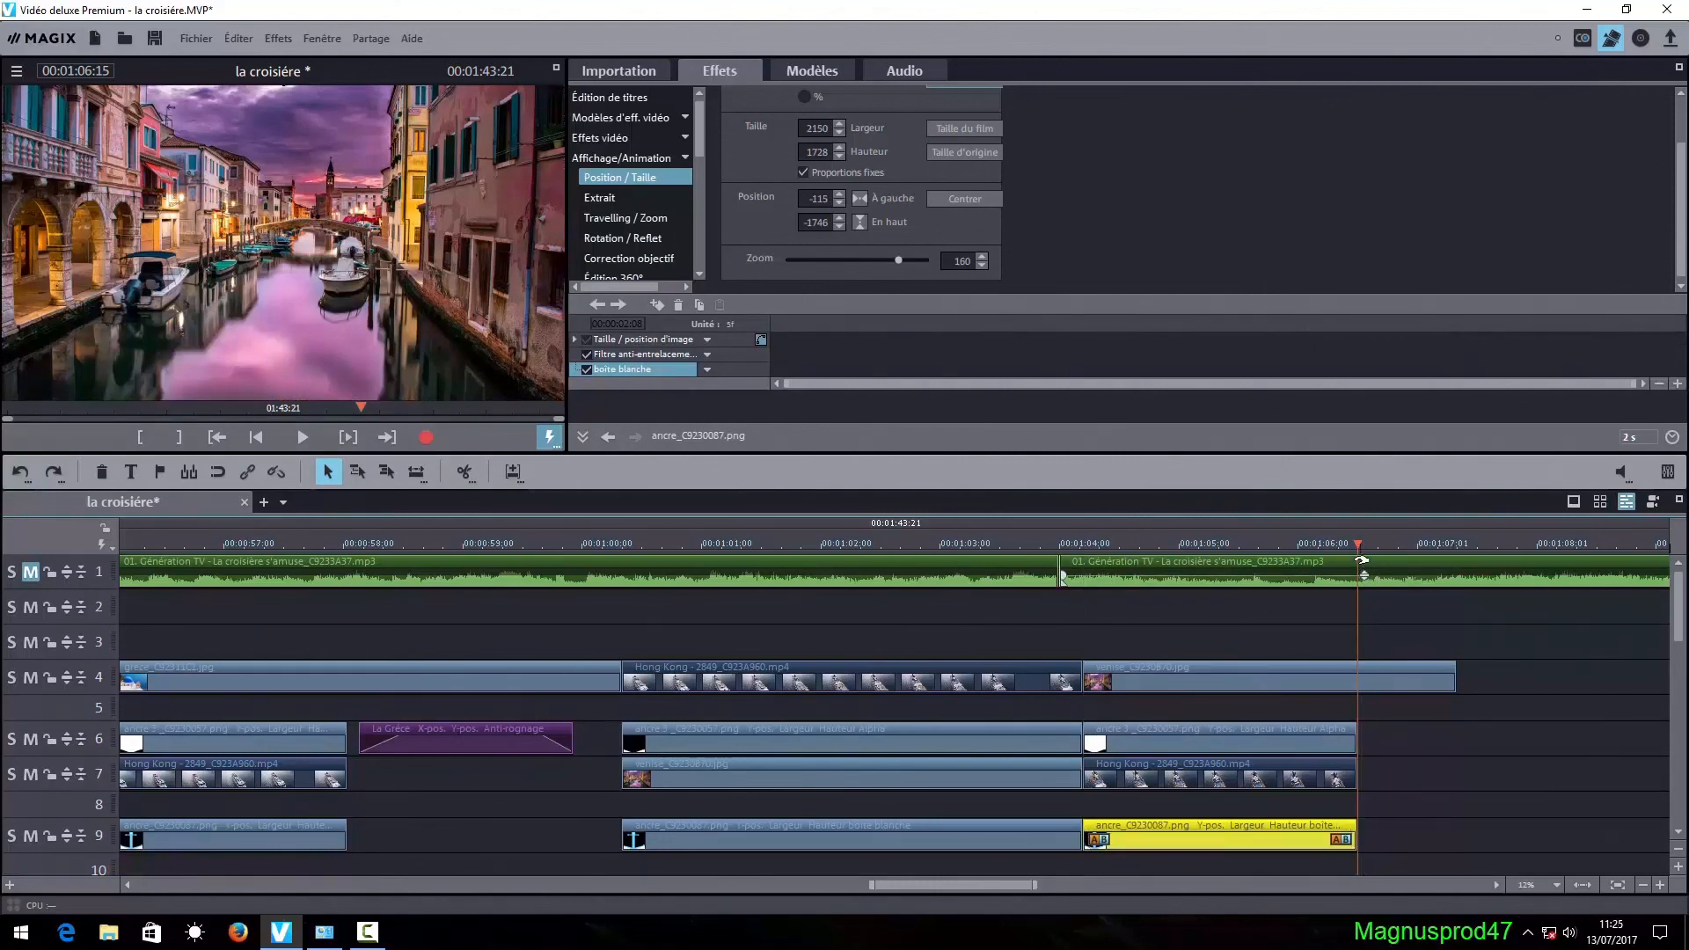
- Play back the transition across the cut, starting at 00:01:04:04
{"action": "left_click", "coordinate": [1088, 584]}
{"action": "left_click_drag", "start_coordinate": [1086, 585], "coordinate": [1073, 581]}
{"action": "left_click", "coordinate": [298, 441]}
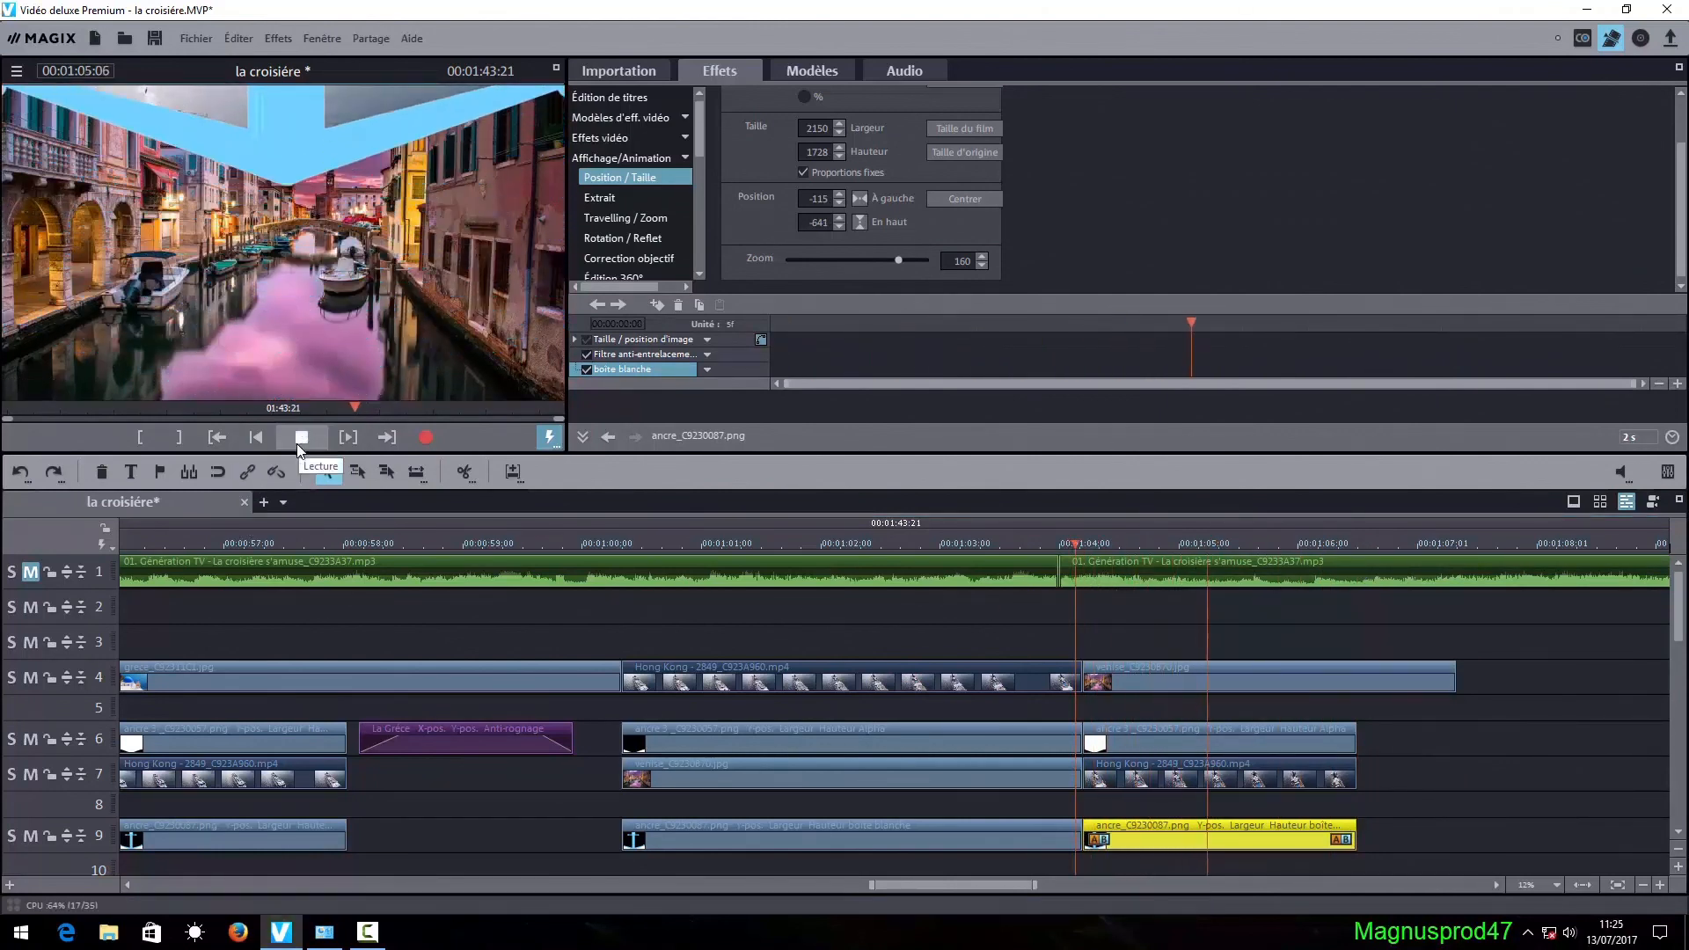
{"action": "left_click", "coordinate": [297, 444]}
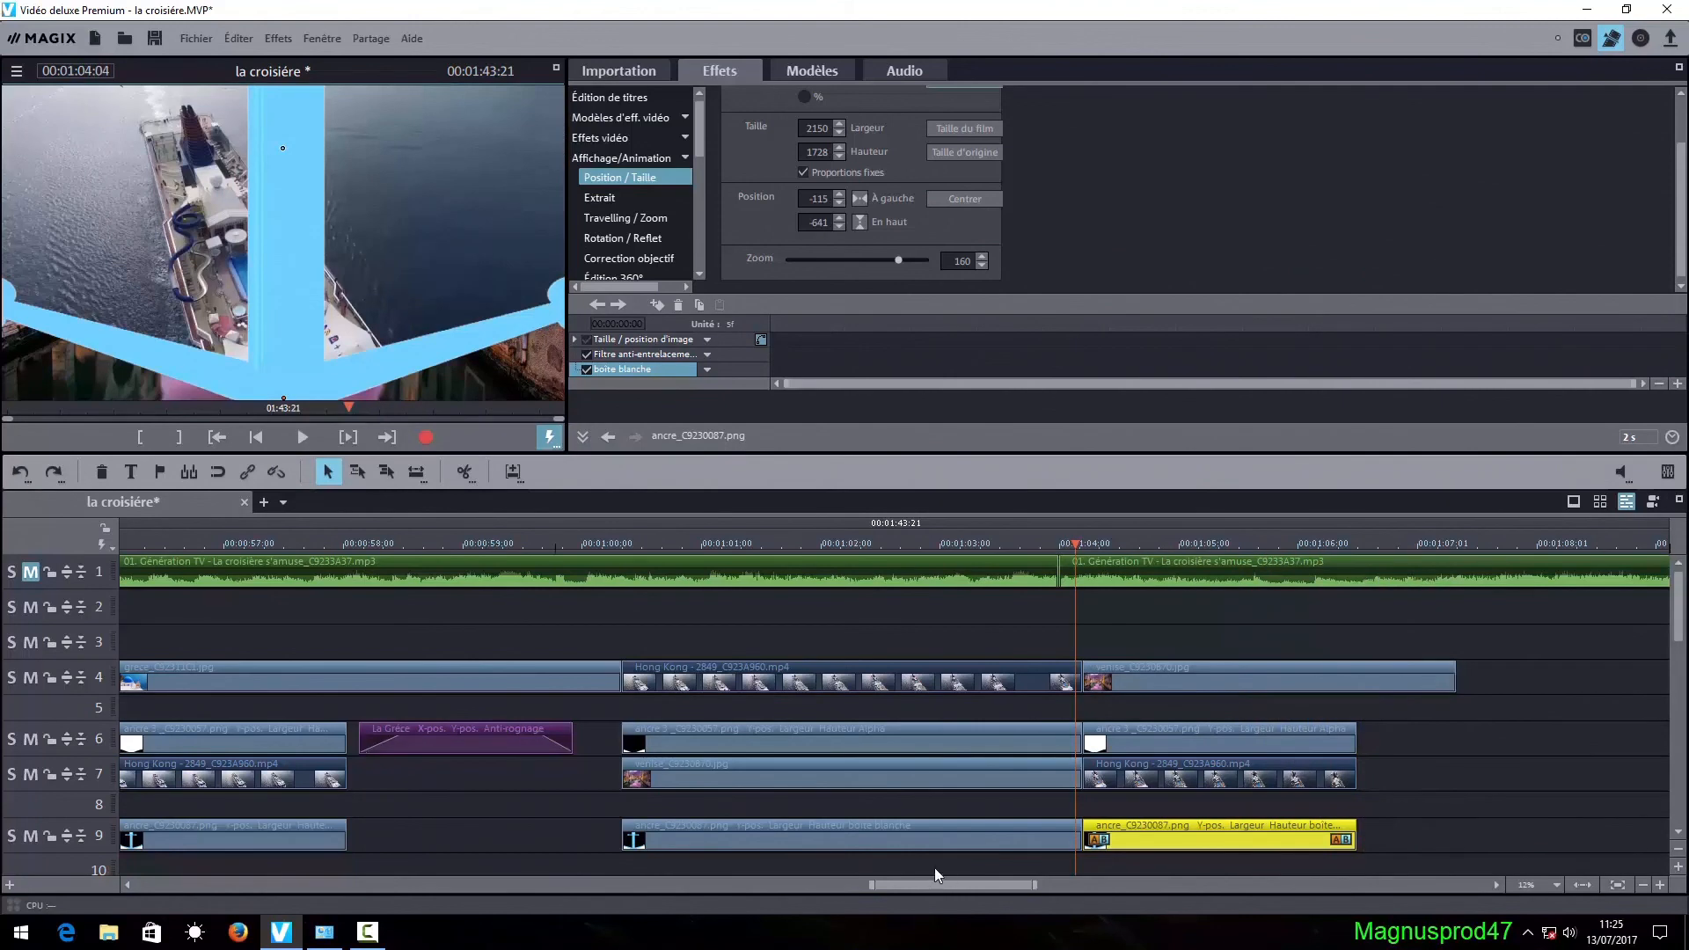
- Copy the Les Escales title from track 7 and paste it on the same track at 00:01:06:15
{"action": "left_click_drag", "start_coordinate": [899, 889], "coordinate": [746, 894]}
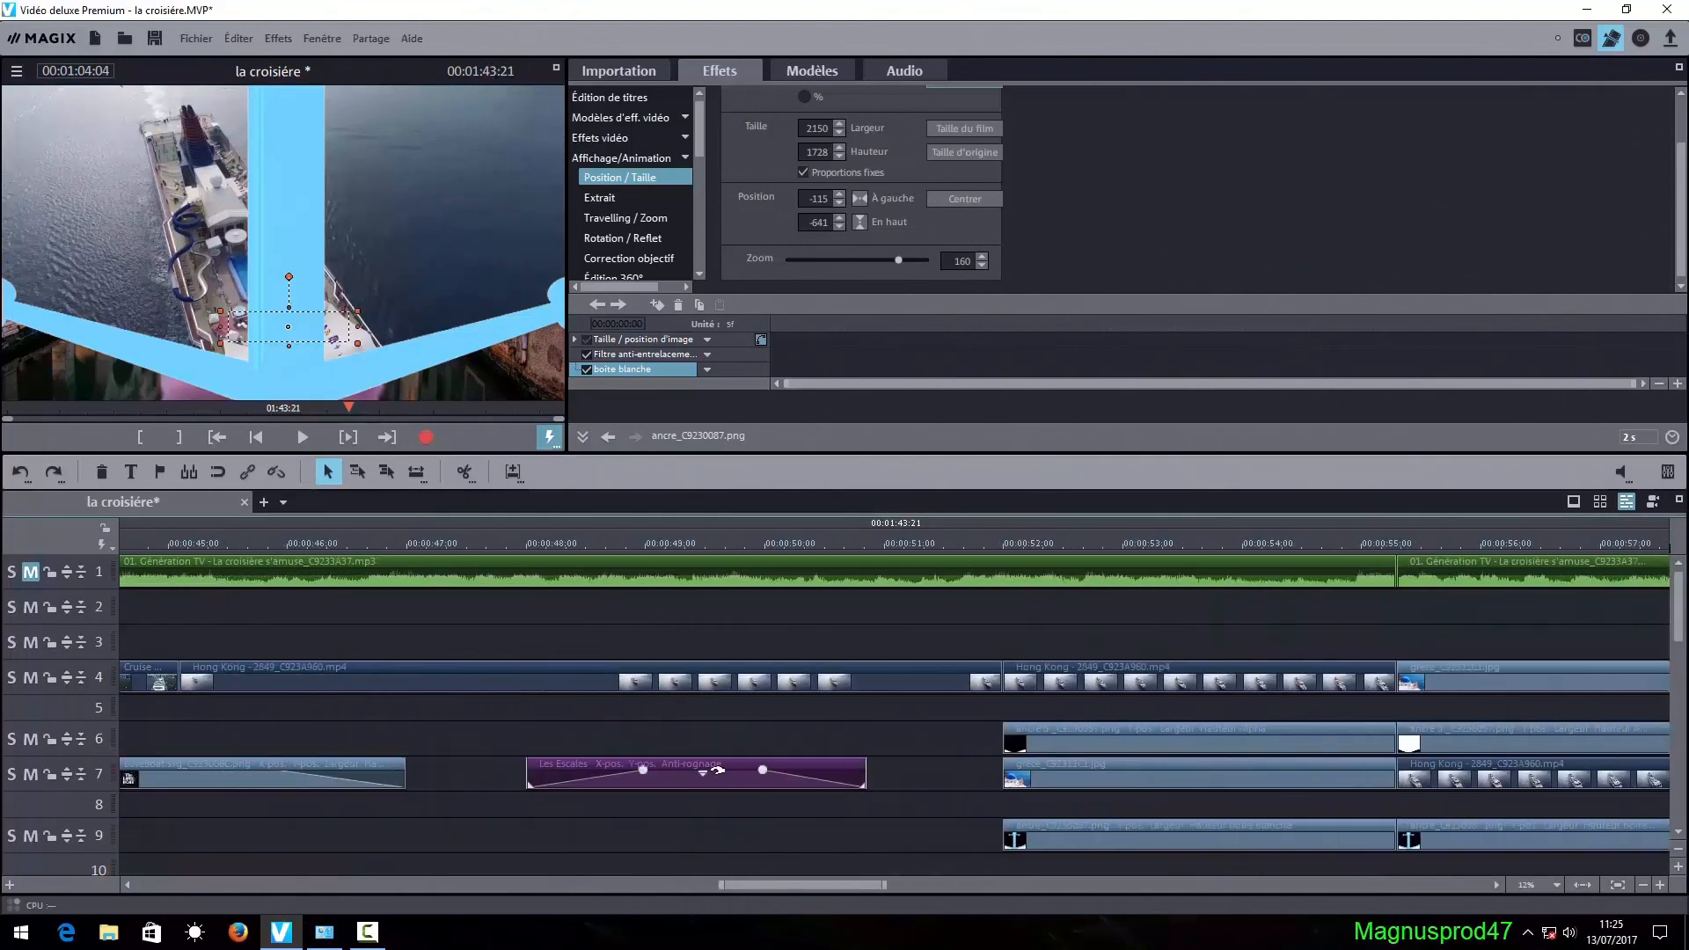
{"action": "left_click", "coordinate": [718, 773]}
{"action": "right_click", "coordinate": [719, 774]}
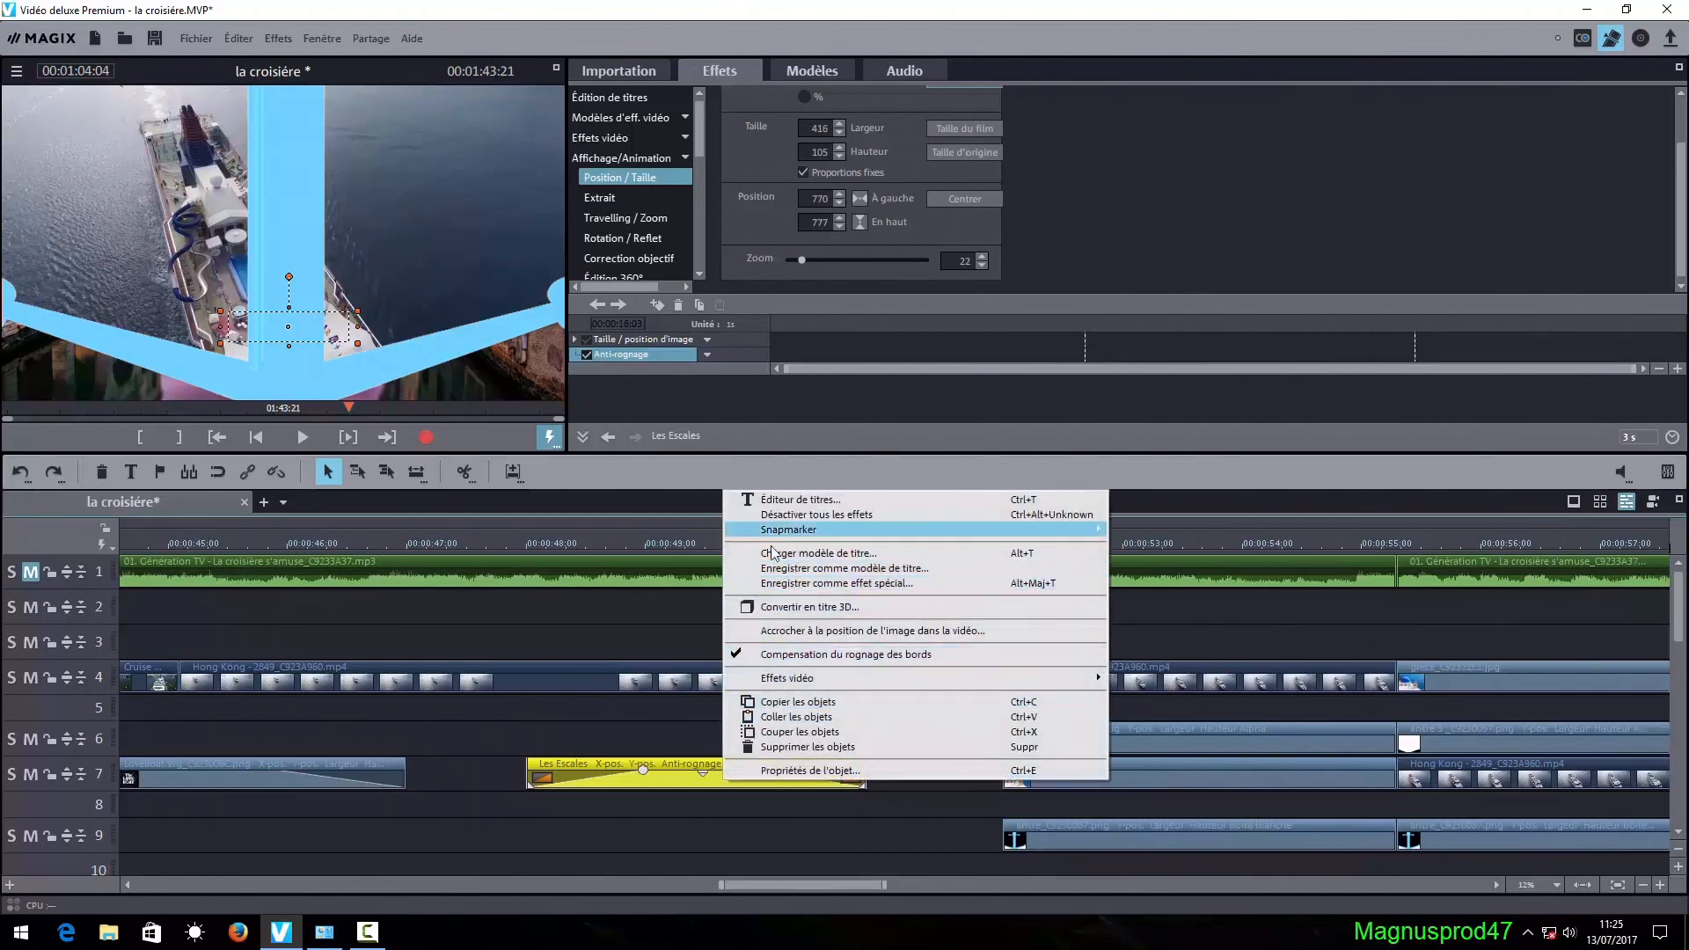
{"action": "left_click", "coordinate": [816, 705]}
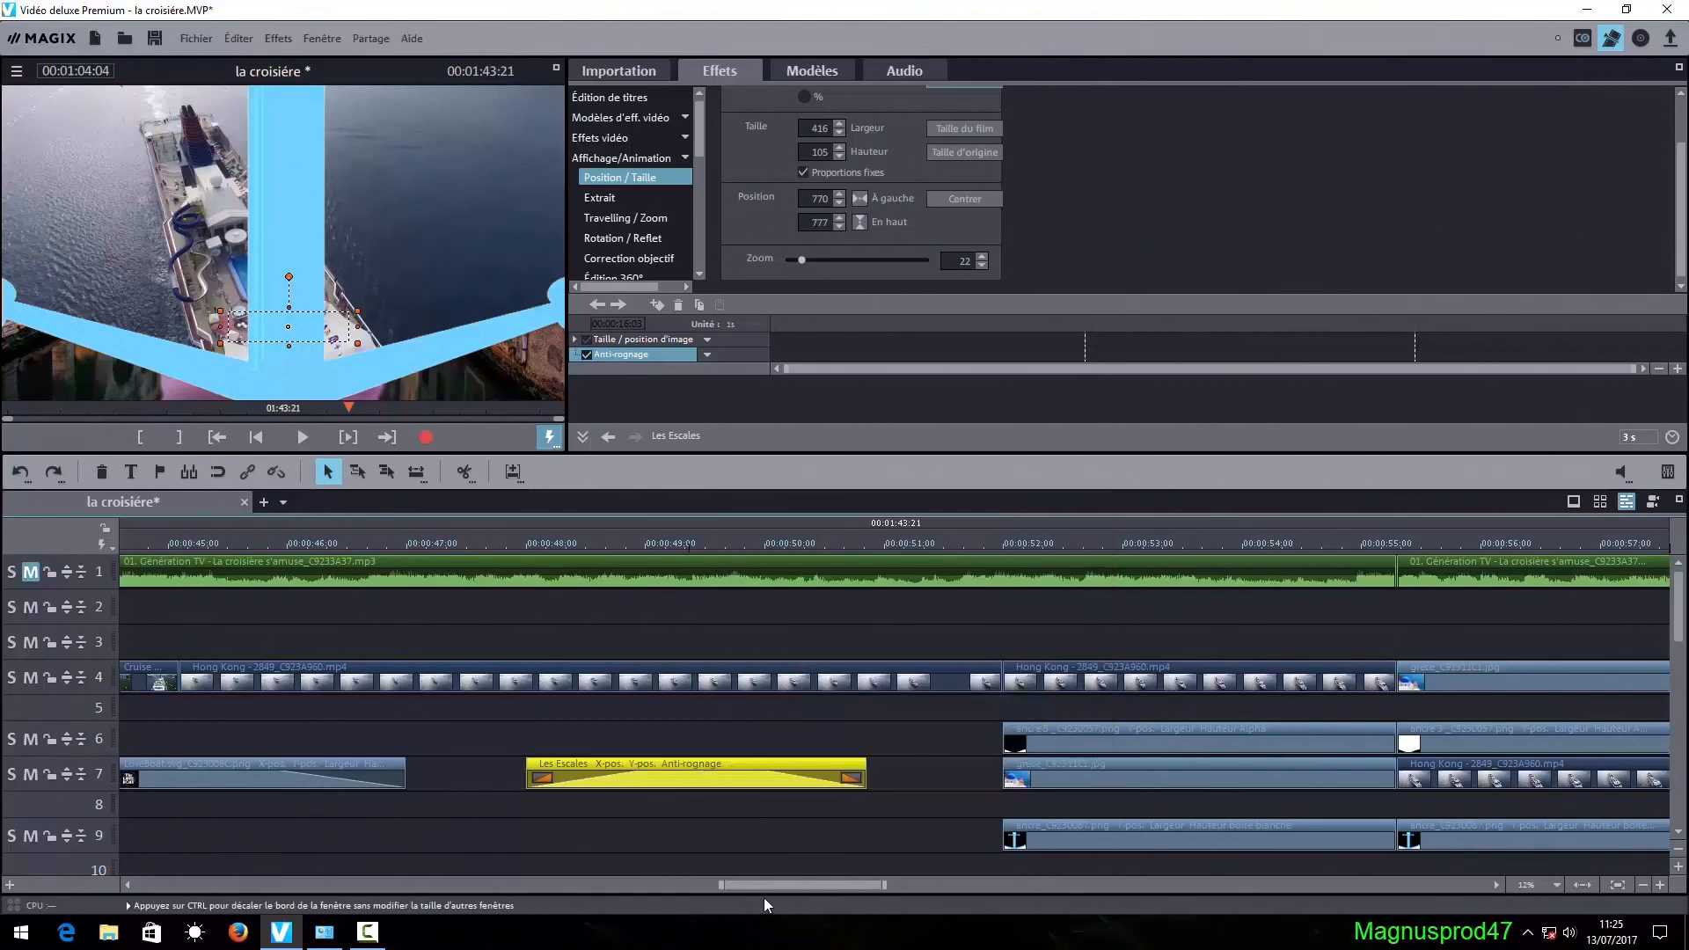
{"action": "left_click_drag", "start_coordinate": [783, 882], "coordinate": [994, 893]}
{"action": "left_click", "coordinate": [679, 547]}
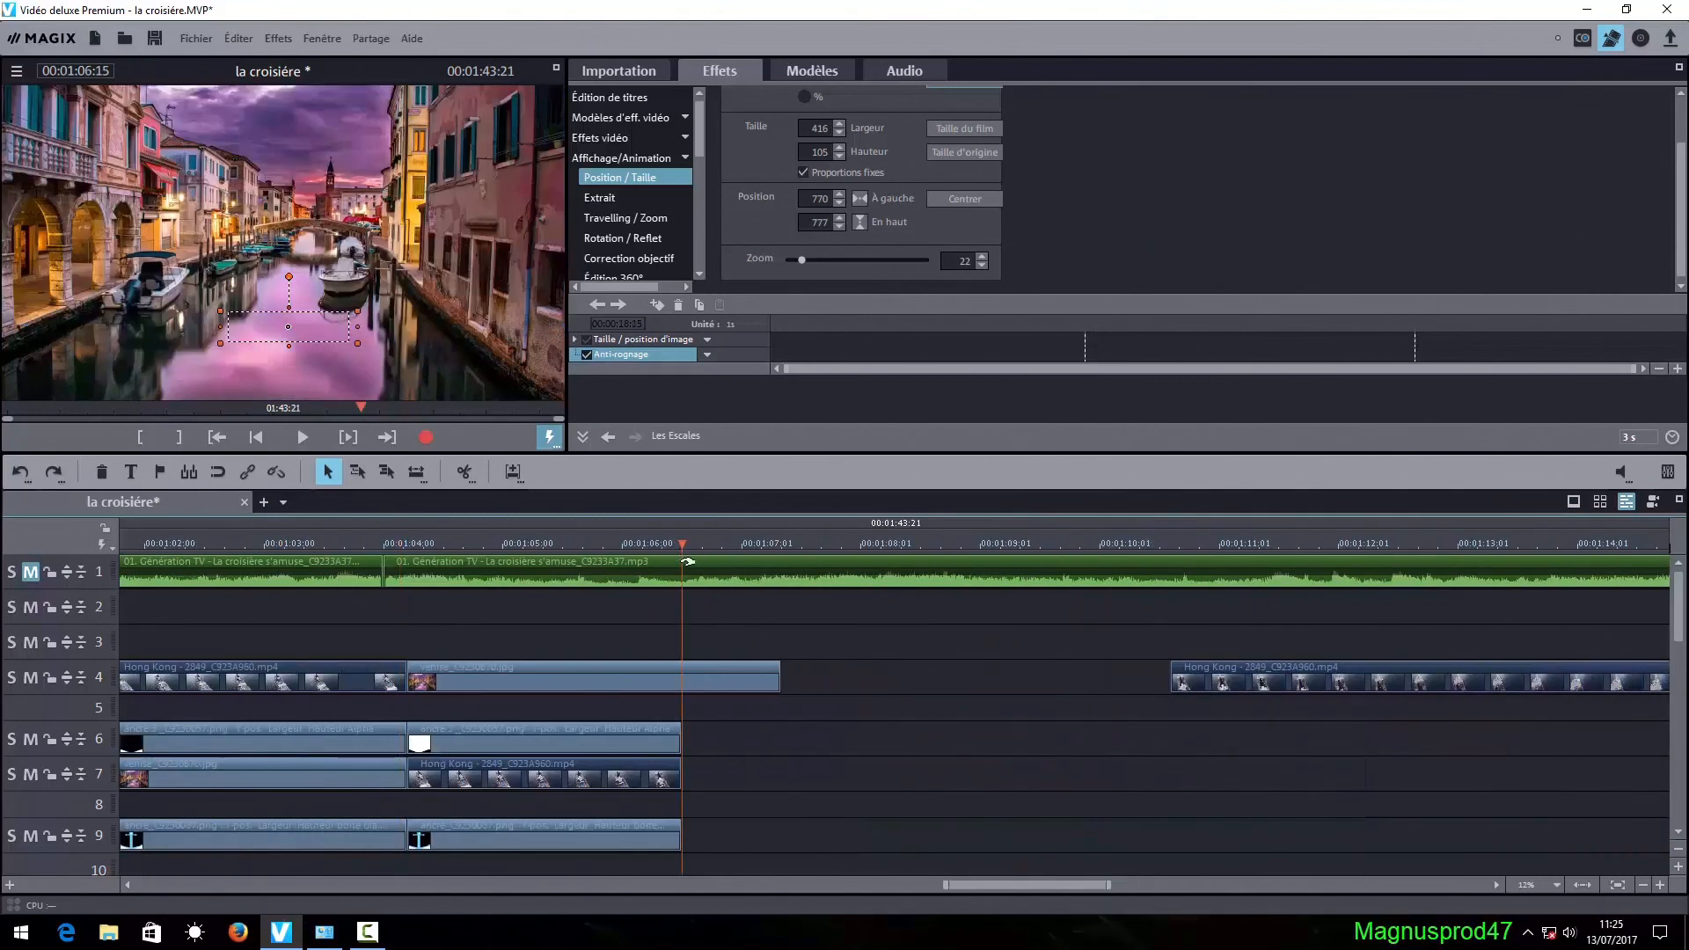
{"action": "right_click", "coordinate": [745, 758]}
{"action": "left_click", "coordinate": [797, 769]}
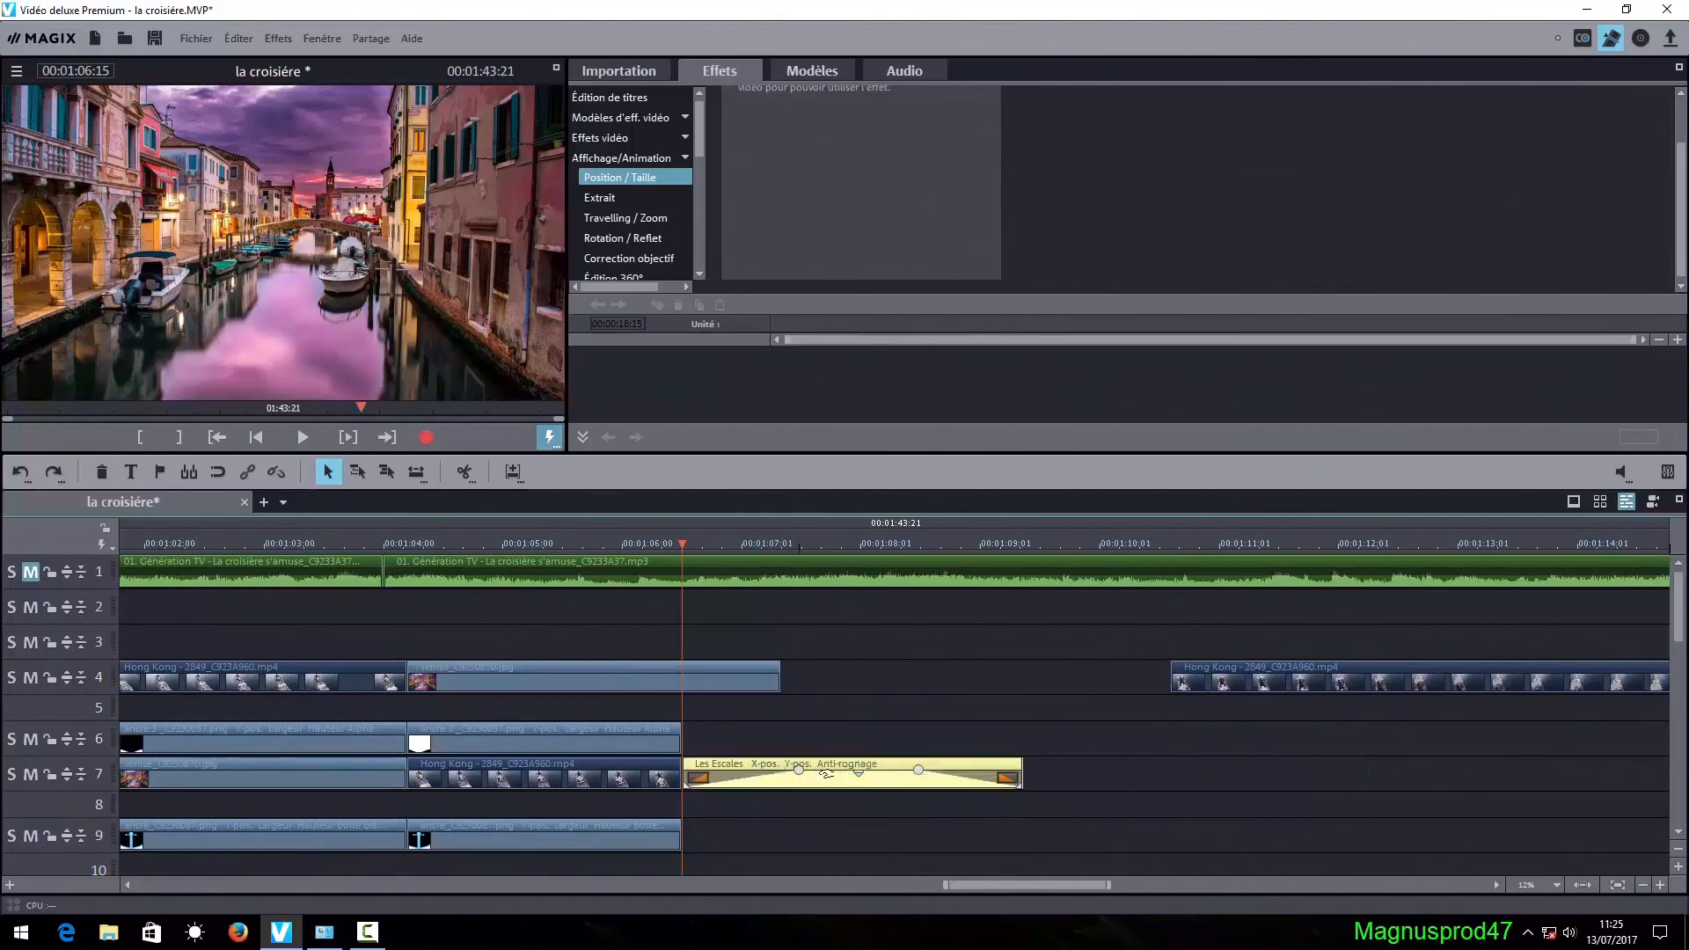
- Extend the venise clip on track 4 and fit the pasted Les Escales title above its end, shortened to about 1 s on track 6
{"action": "left_click", "coordinate": [777, 677]}
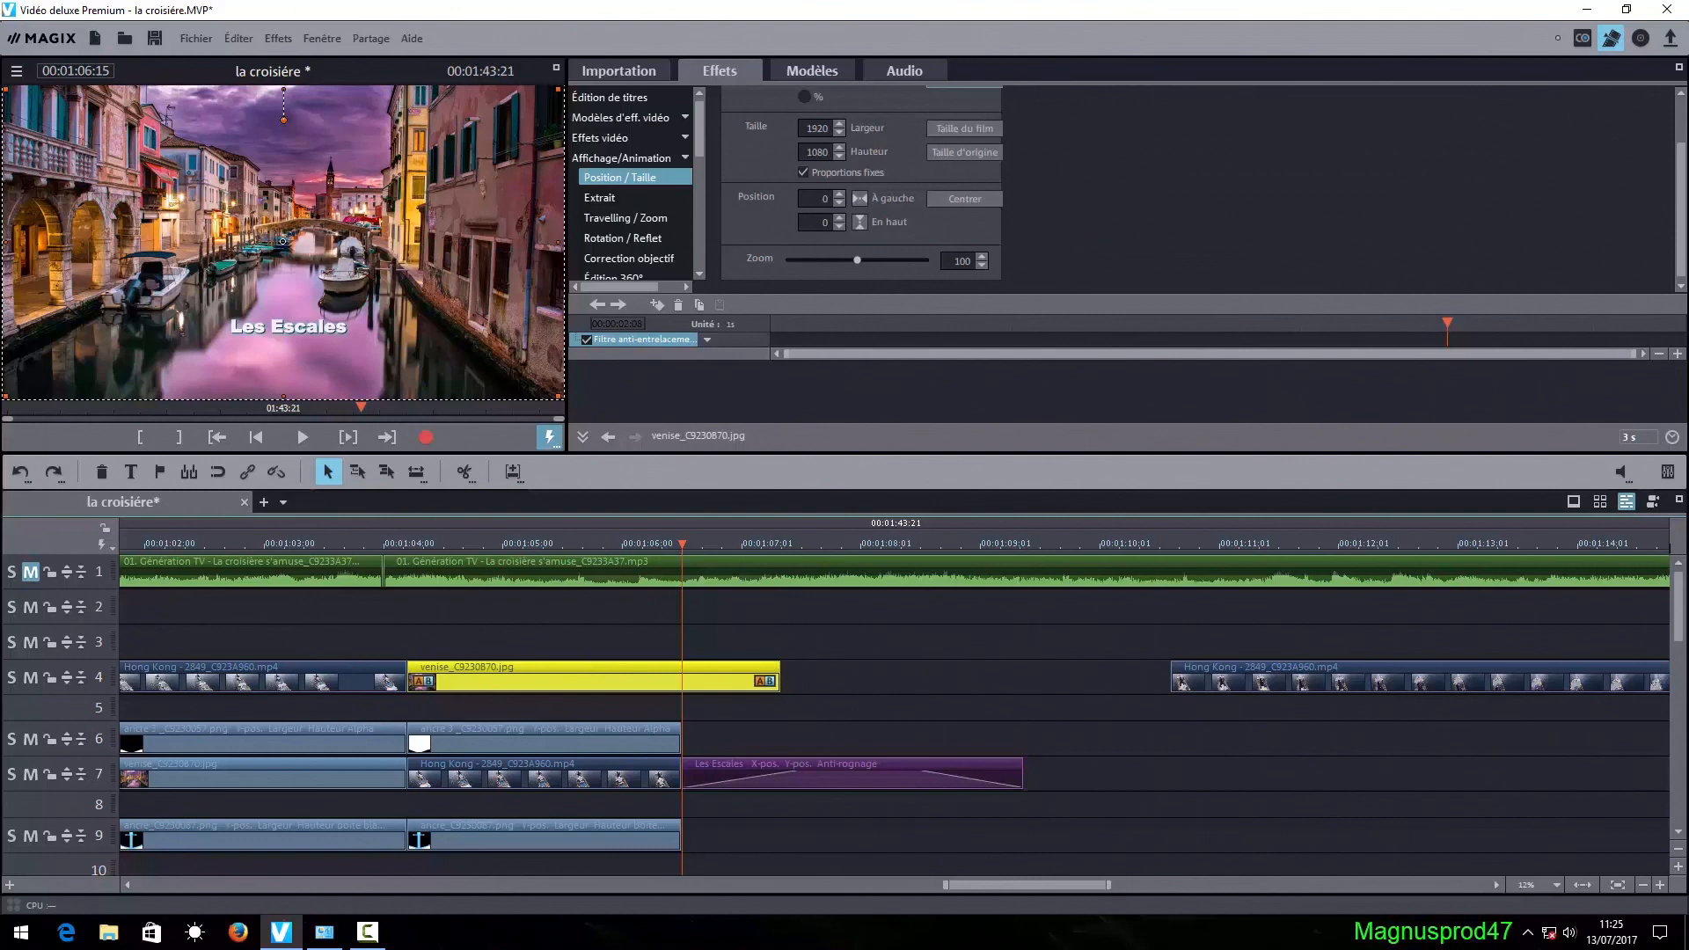
{"action": "left_click_drag", "start_coordinate": [778, 682], "coordinate": [859, 682]}
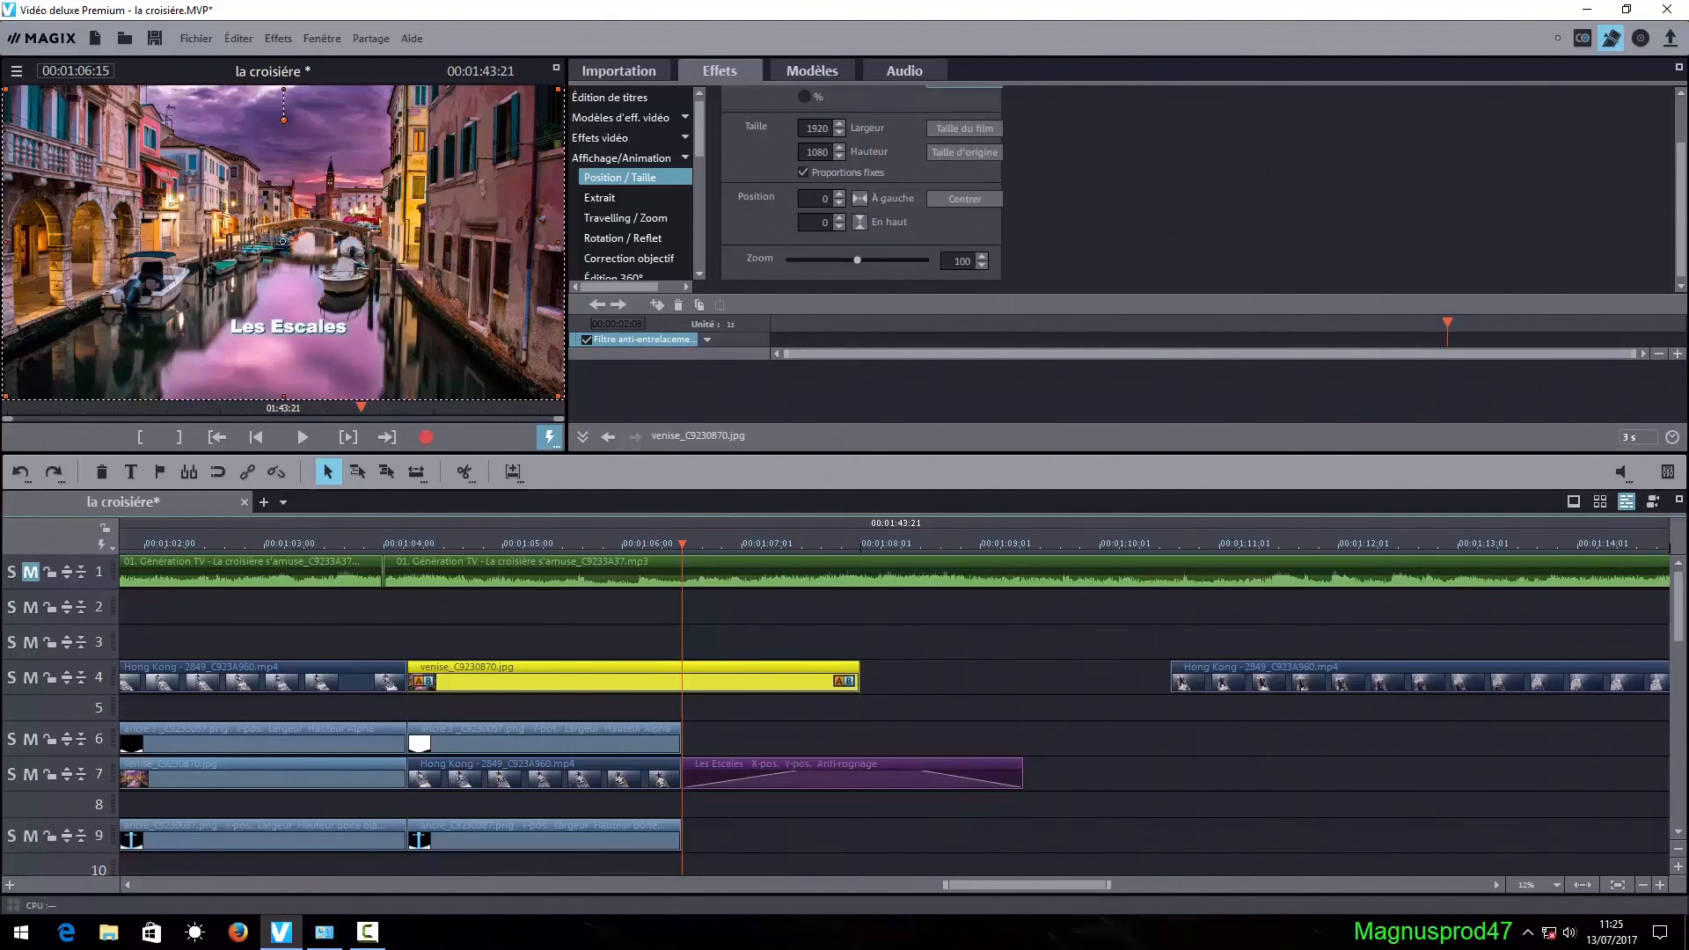
{"action": "left_click_drag", "start_coordinate": [1019, 774], "coordinate": [898, 774]}
{"action": "left_click_drag", "start_coordinate": [795, 770], "coordinate": [869, 769]}
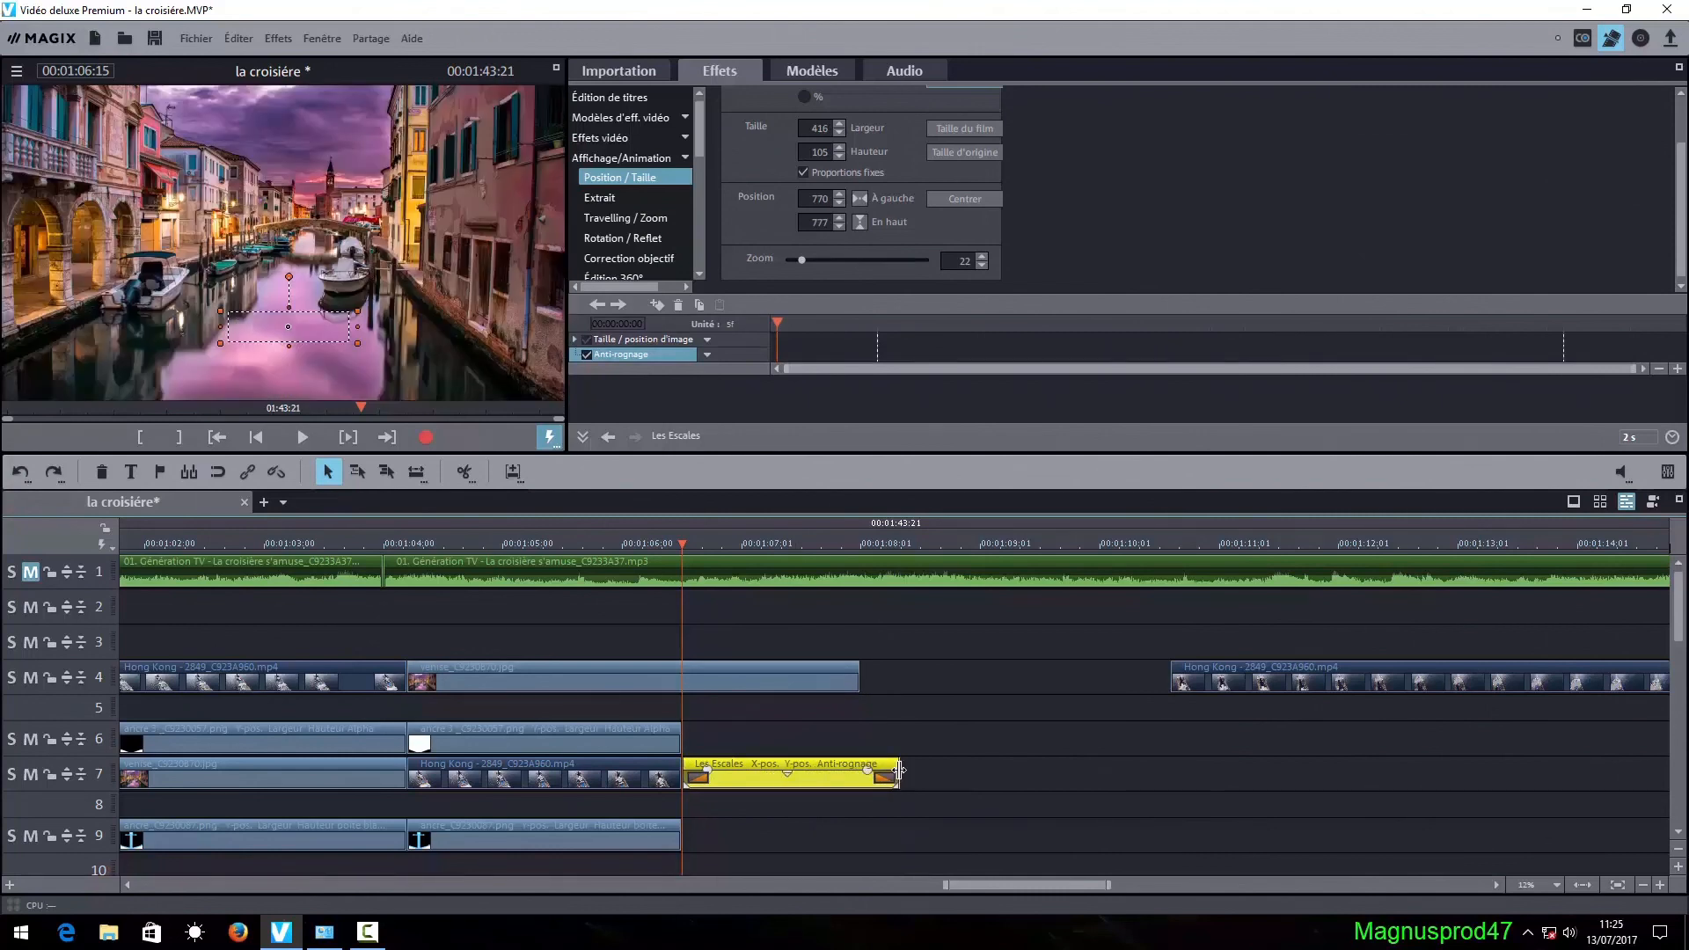
{"action": "left_click_drag", "start_coordinate": [895, 770], "coordinate": [772, 743]}
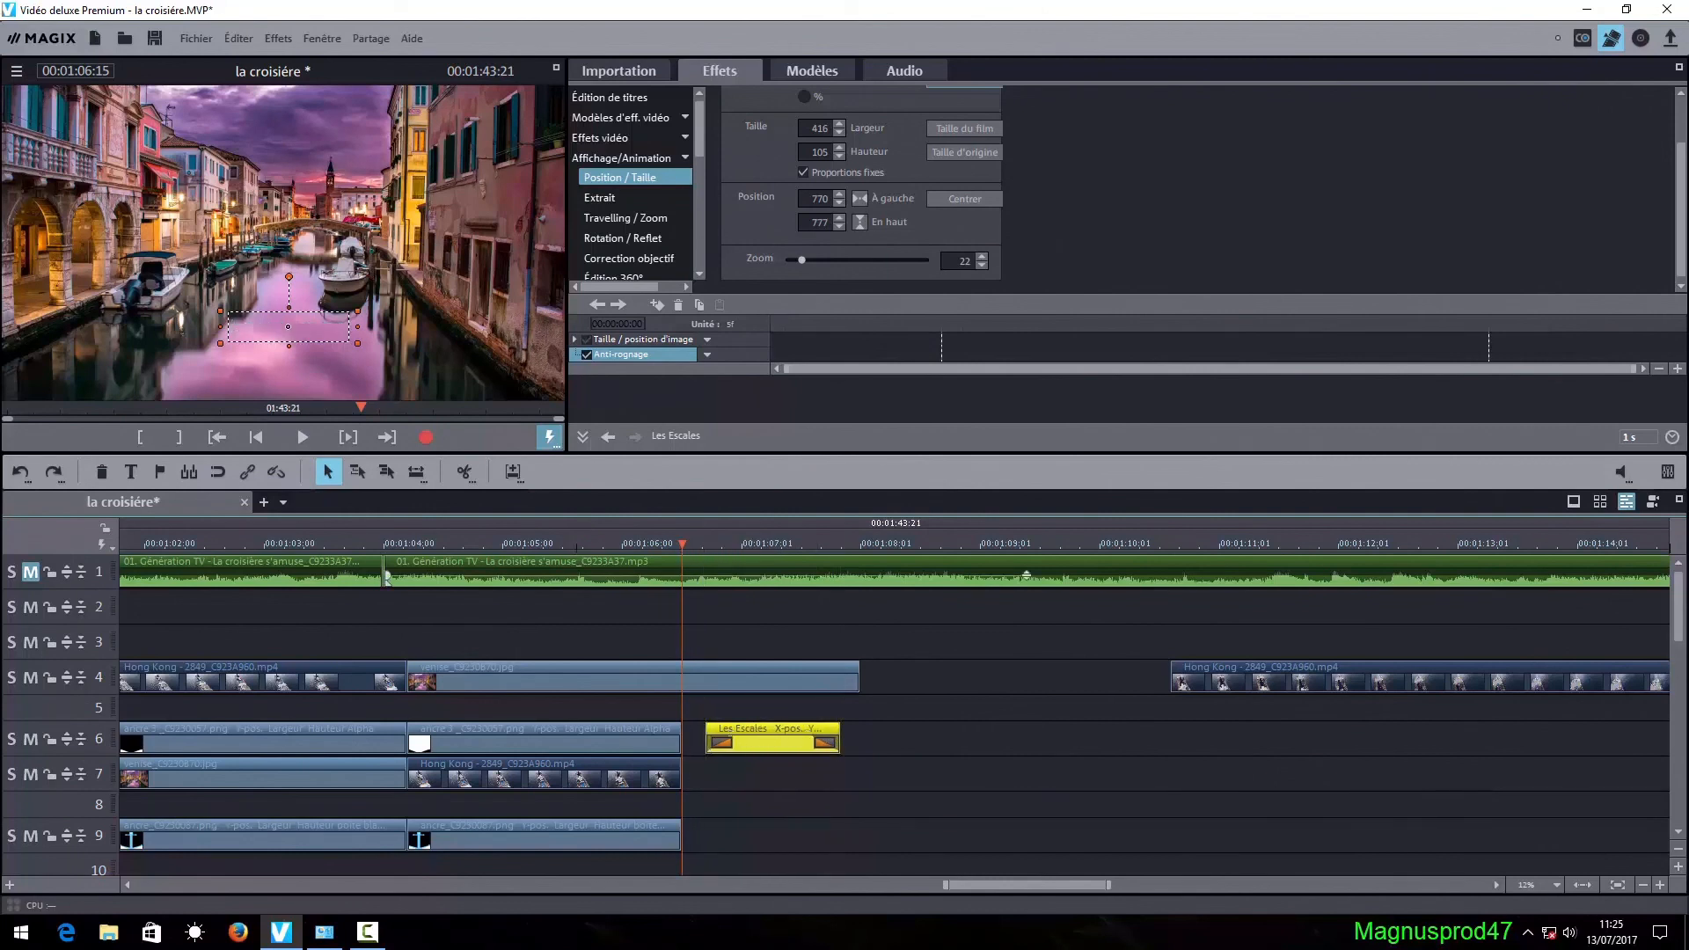
- Replace the text of the pasted Les Escales title on track 6 with Venise
{"action": "left_click_drag", "start_coordinate": [682, 545], "coordinate": [758, 546]}
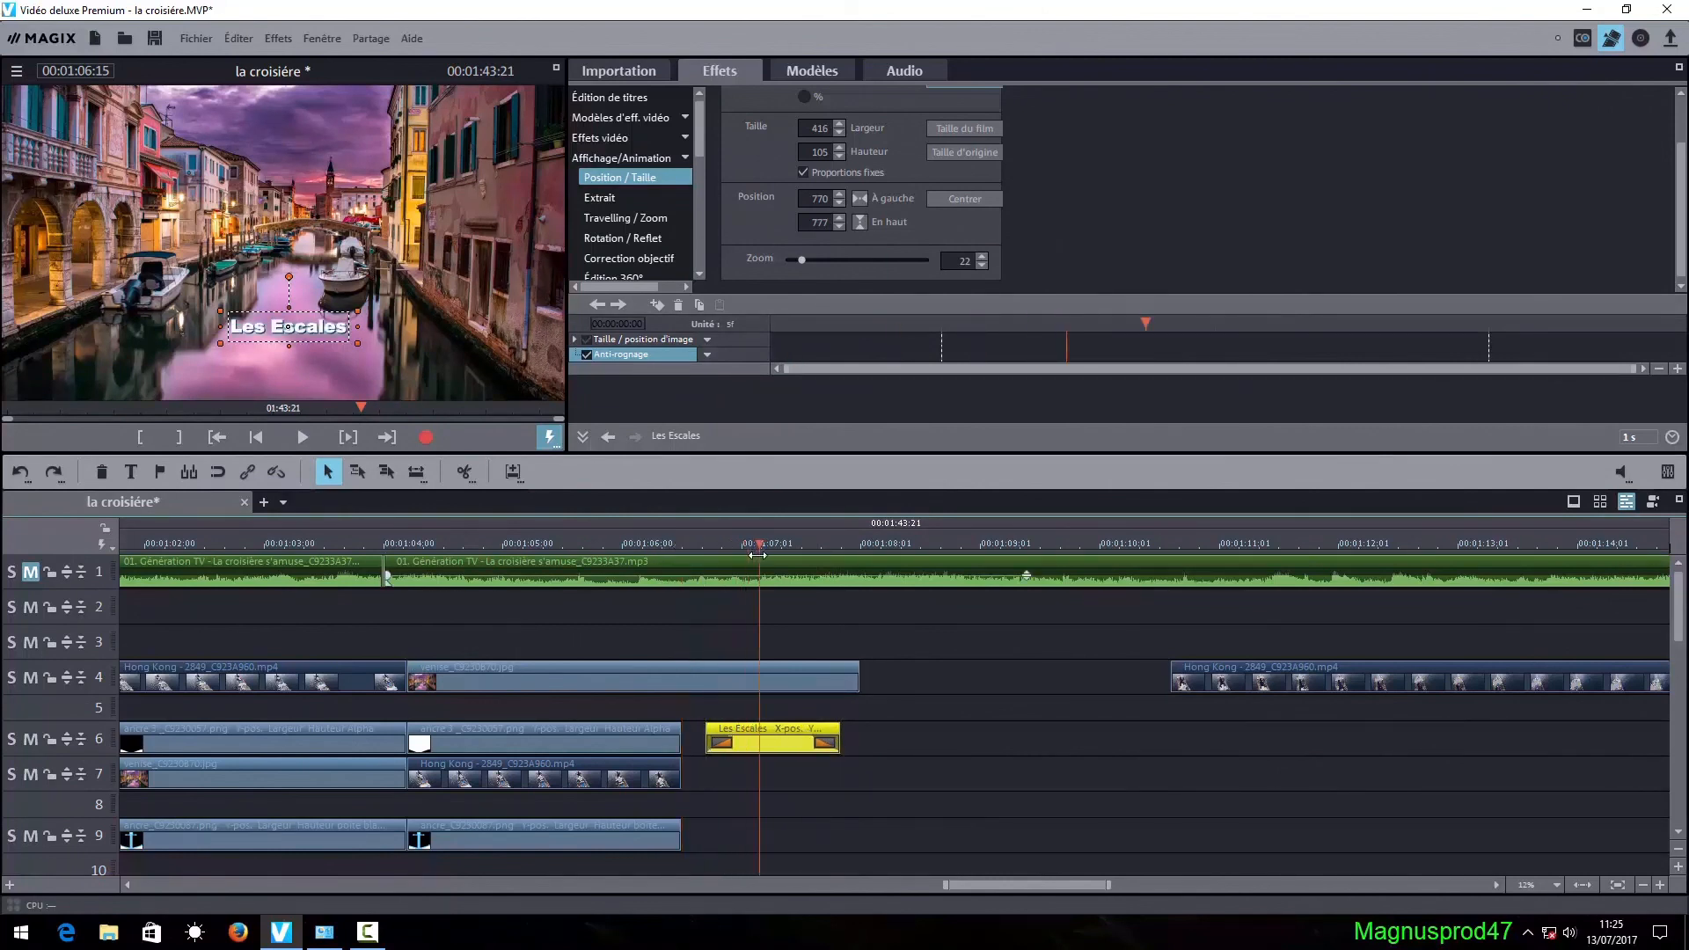
{"action": "double_click", "coordinate": [311, 326]}
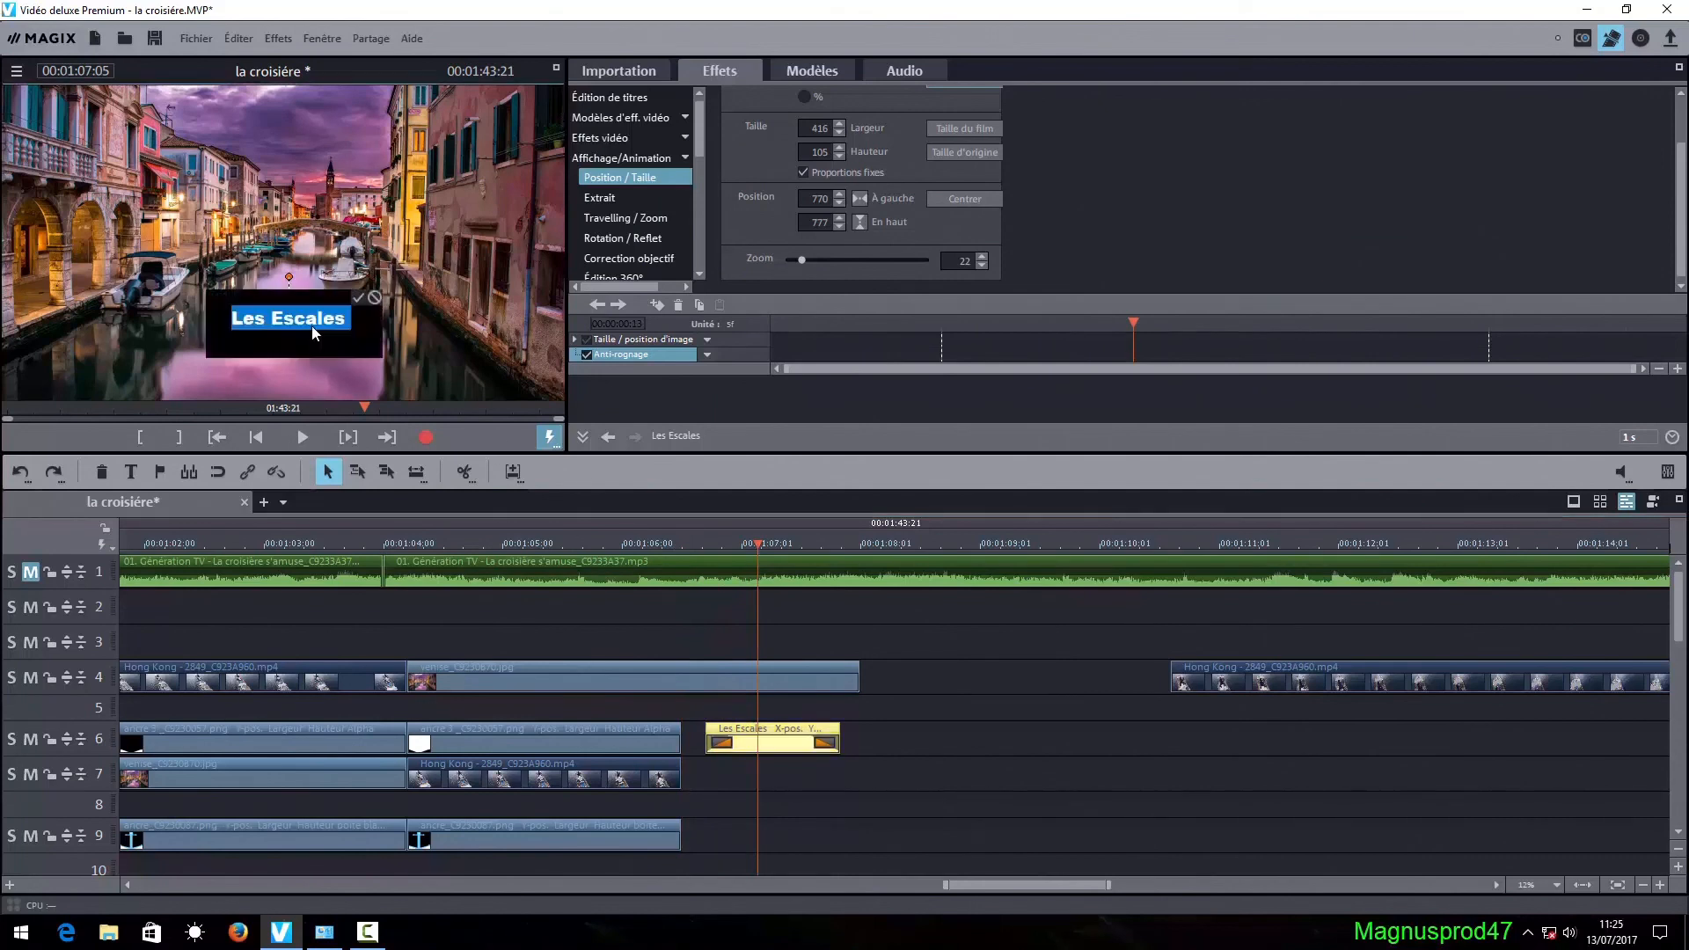
{"action": "type", "text": "Venise"}
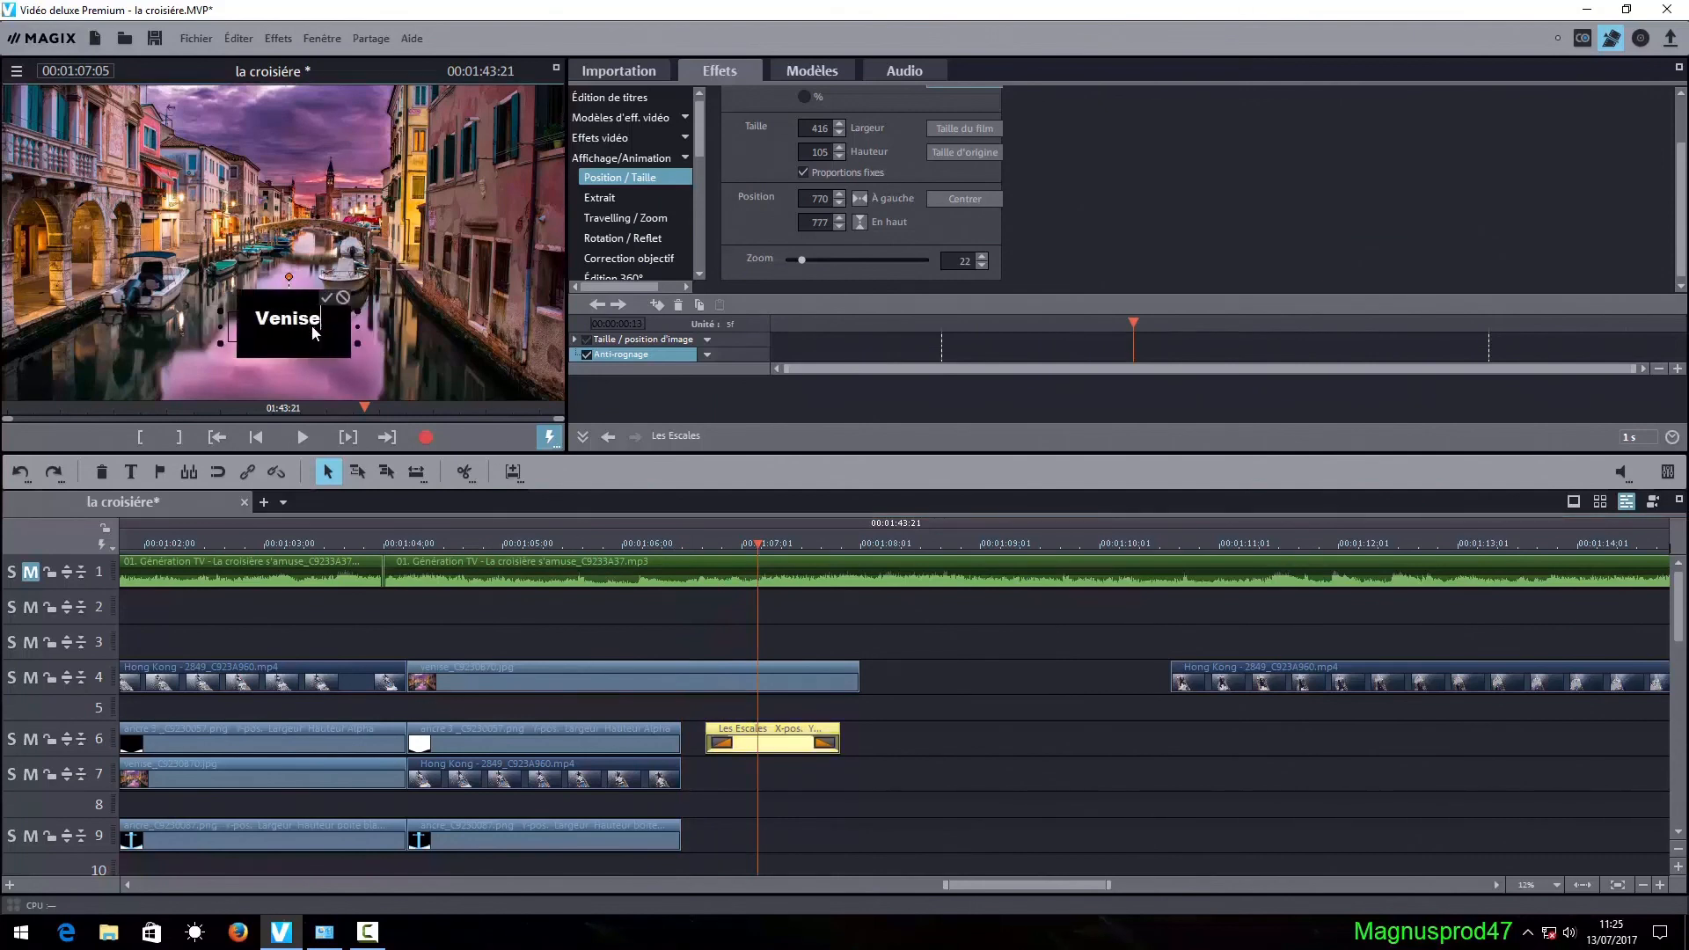
{"action": "left_click", "coordinate": [332, 298]}
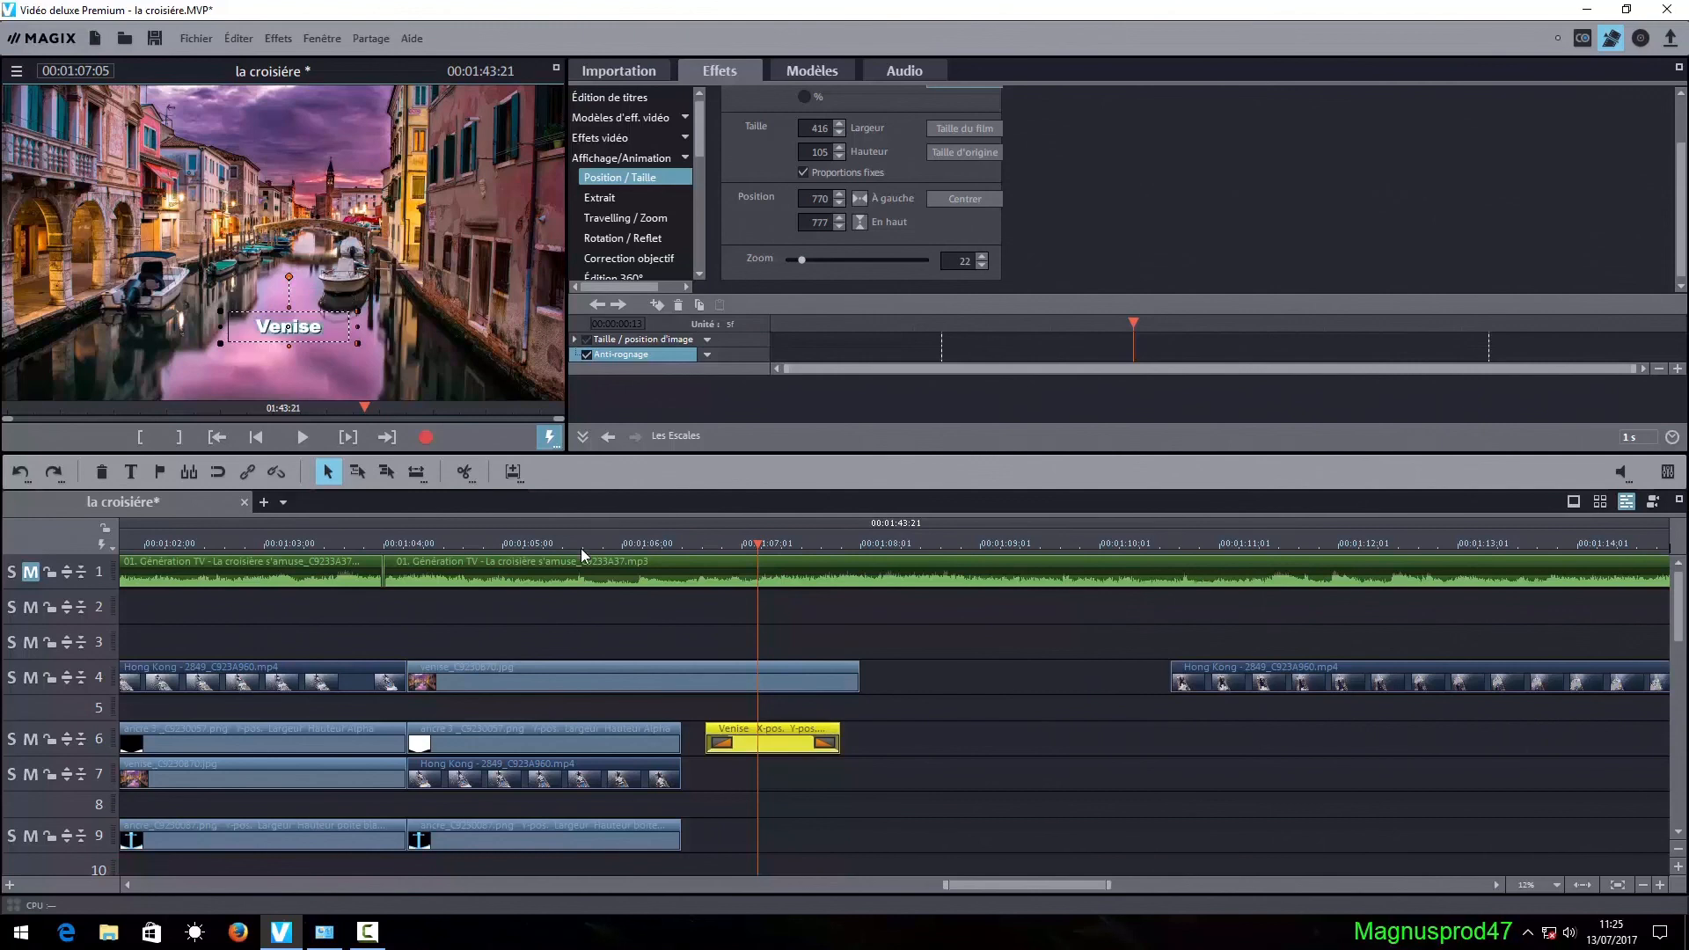
- Enlarge the Venise title to font size 39 and place it centred low over the canal
{"action": "double_click", "coordinate": [447, 266]}
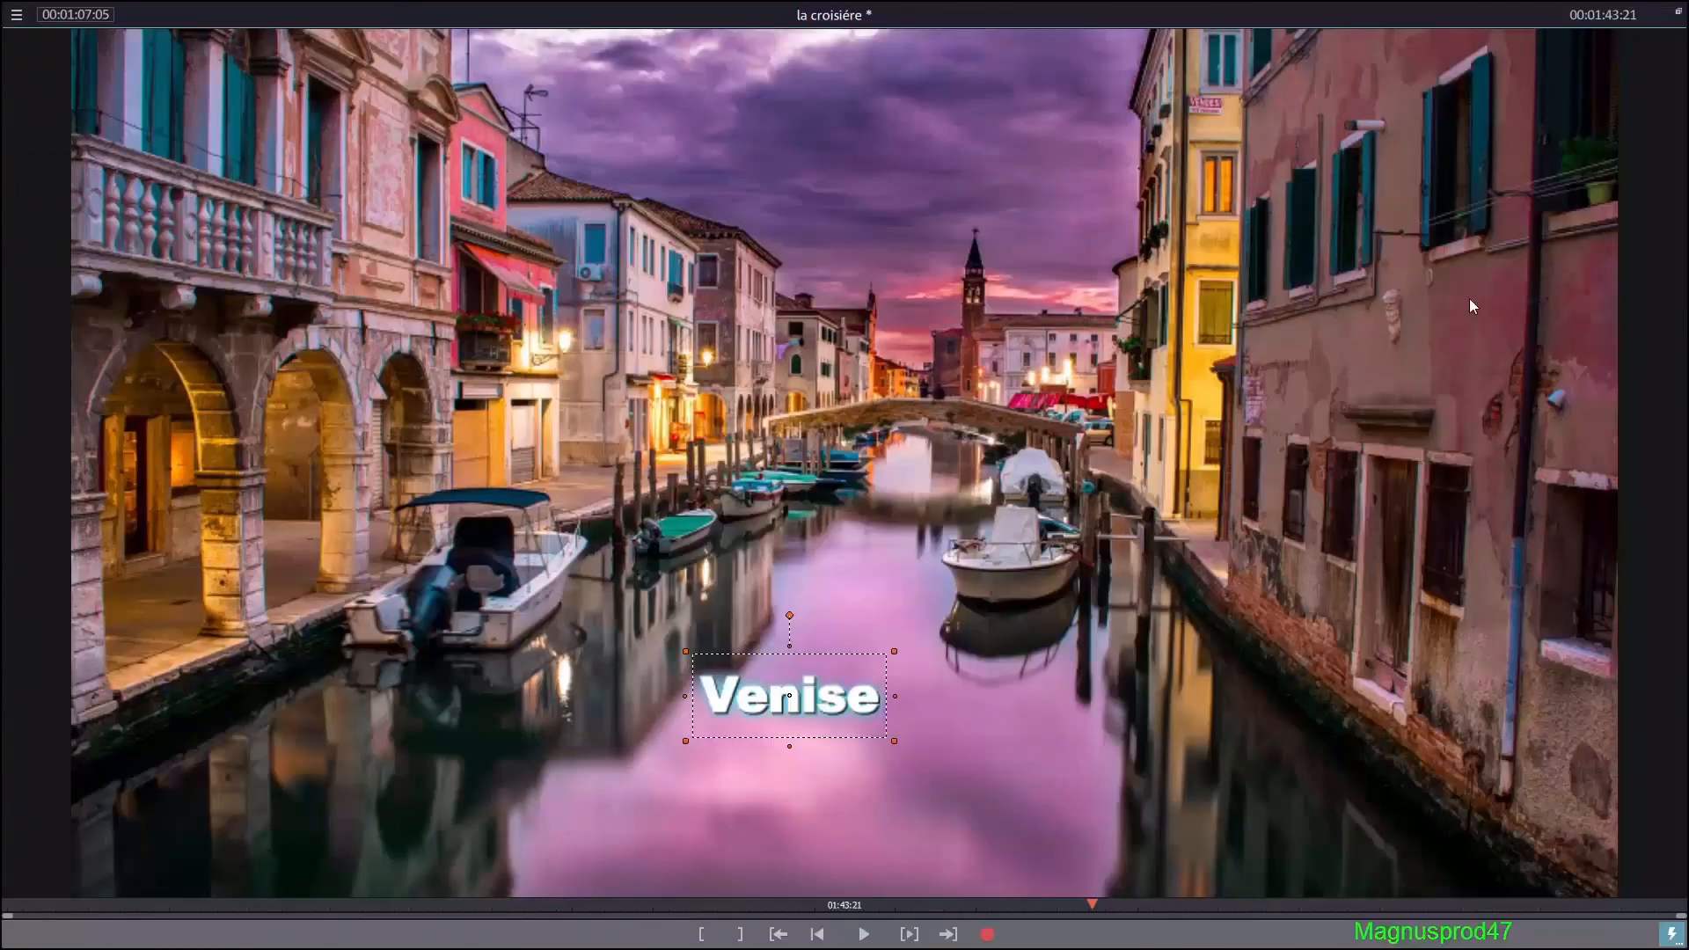
{"action": "left_click", "coordinate": [1678, 12]}
{"action": "left_click", "coordinate": [635, 96]}
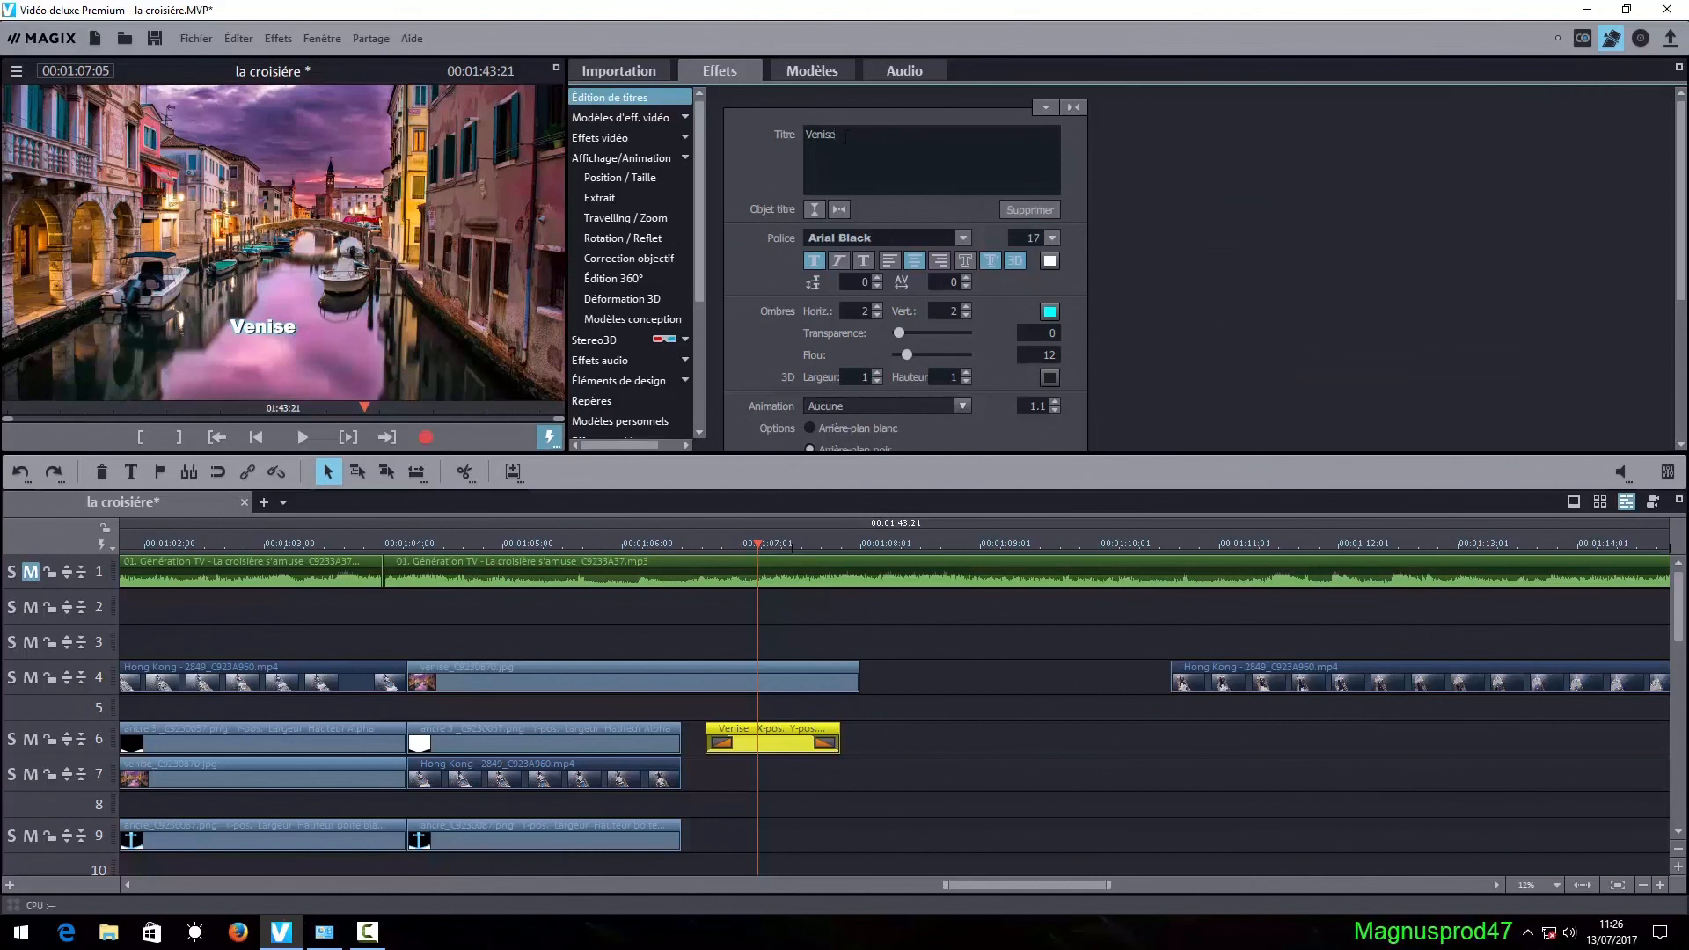
{"action": "left_click", "coordinate": [1053, 239]}
{"action": "left_click_drag", "start_coordinate": [1049, 384], "coordinate": [1052, 361]}
{"action": "left_click", "coordinate": [286, 327]}
{"action": "left_click_drag", "start_coordinate": [285, 327], "coordinate": [293, 349]}
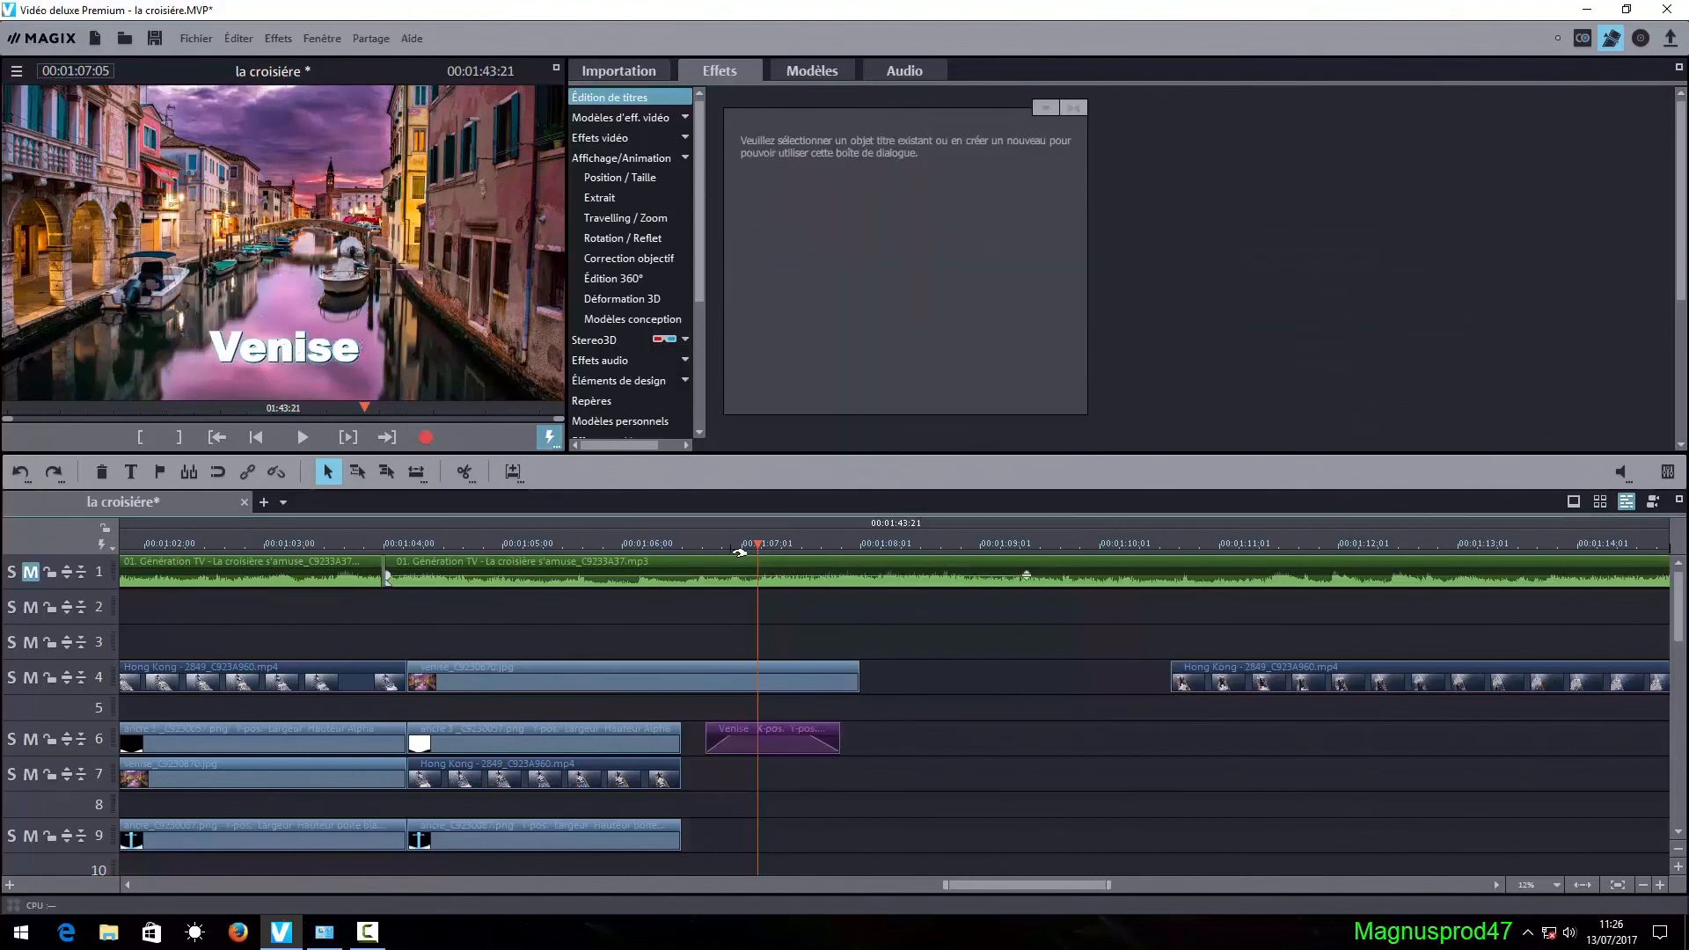
- Play back the sequence from 00:01:00:04 through the anchor transition to the Venise title
{"action": "left_click_drag", "start_coordinate": [759, 545], "coordinate": [164, 554]}
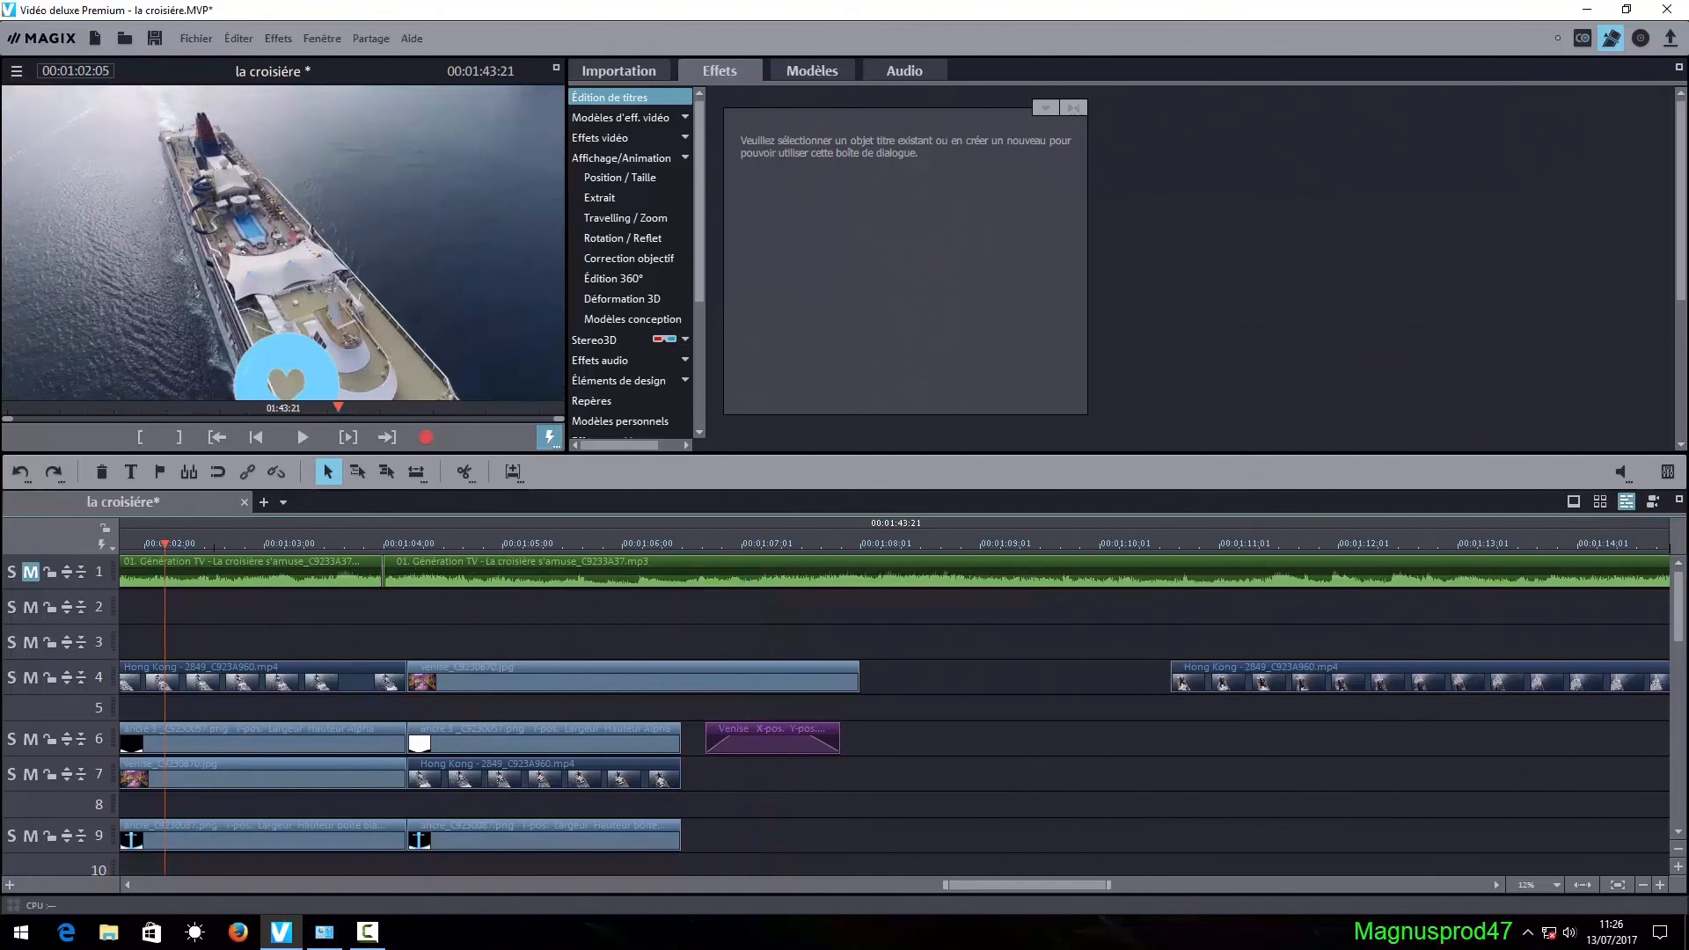
{"action": "left_click_drag", "start_coordinate": [752, 545], "coordinate": [510, 568]}
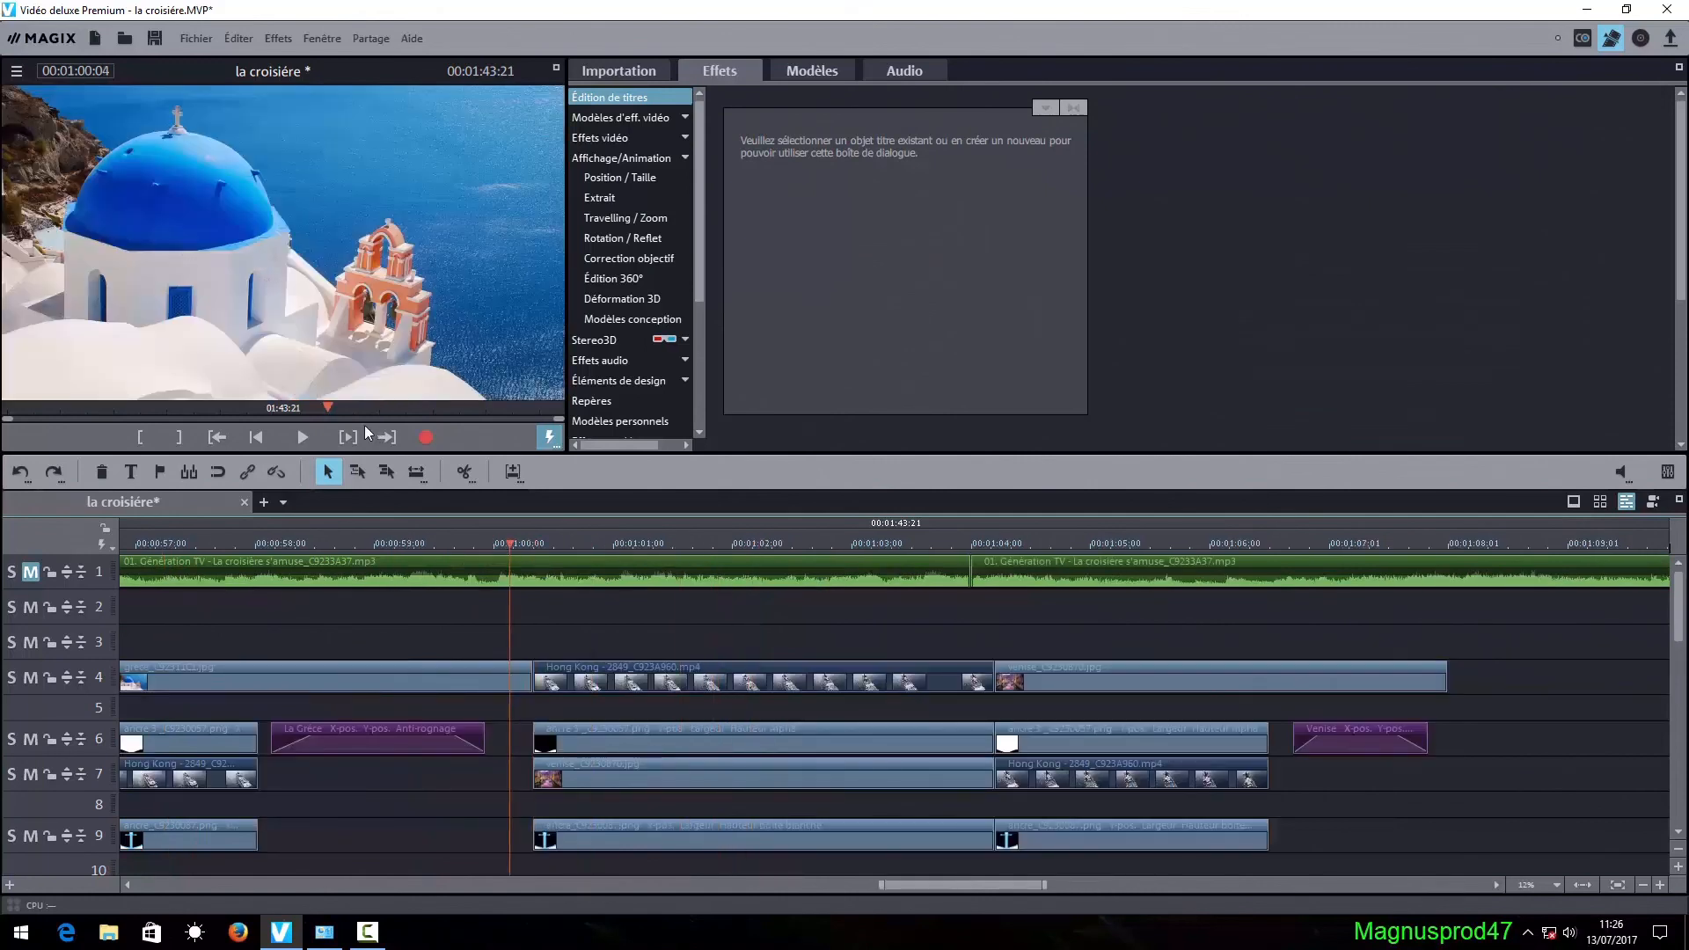
{"action": "left_click", "coordinate": [314, 441]}
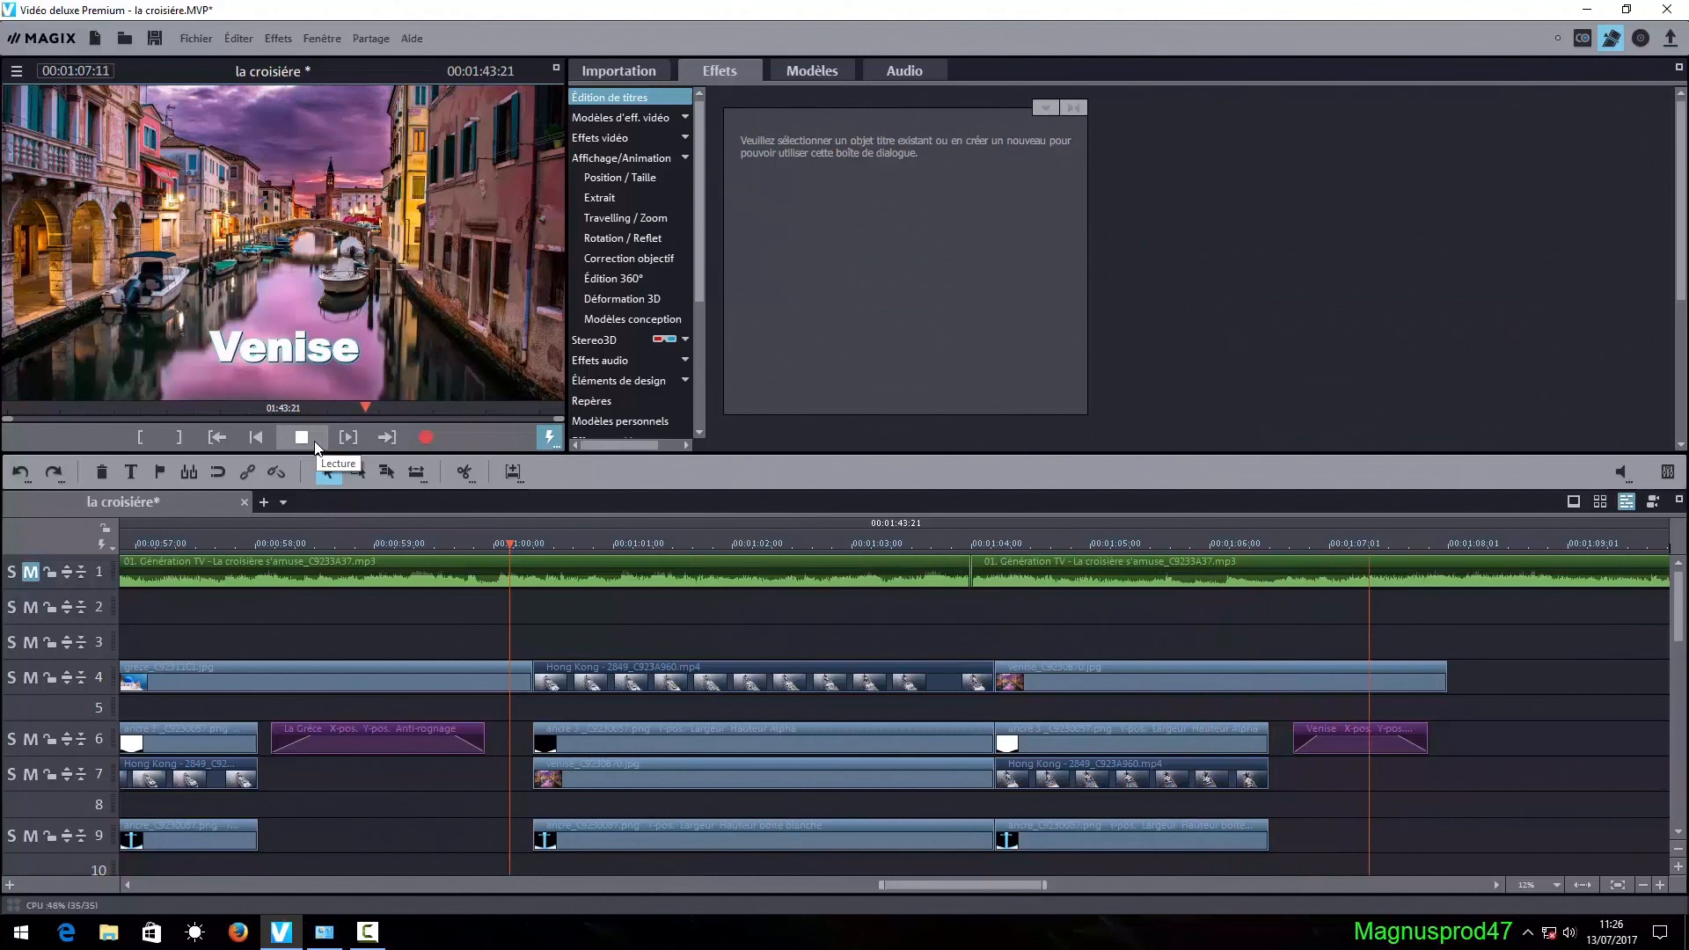
{"action": "left_click", "coordinate": [315, 443]}
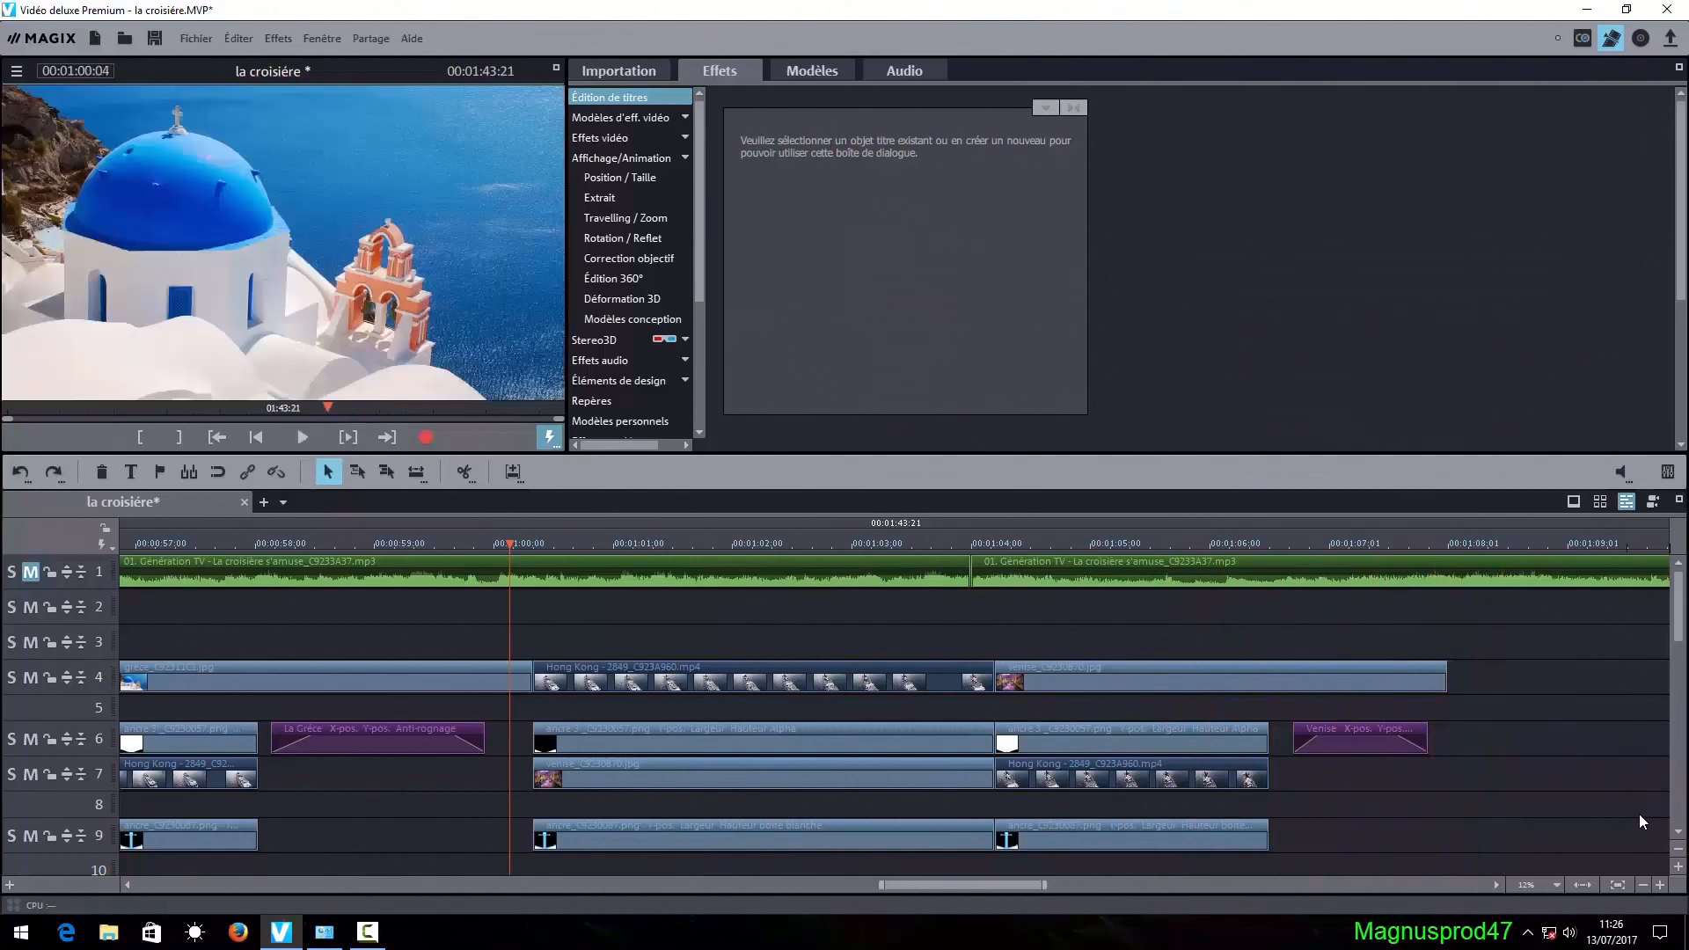
- Extend the end of the venise clip on track 4 and lengthen the Venise title on track 6 to about 1.9 s
{"action": "left_click", "coordinate": [1658, 884]}
{"action": "left_click", "coordinate": [1638, 884]}
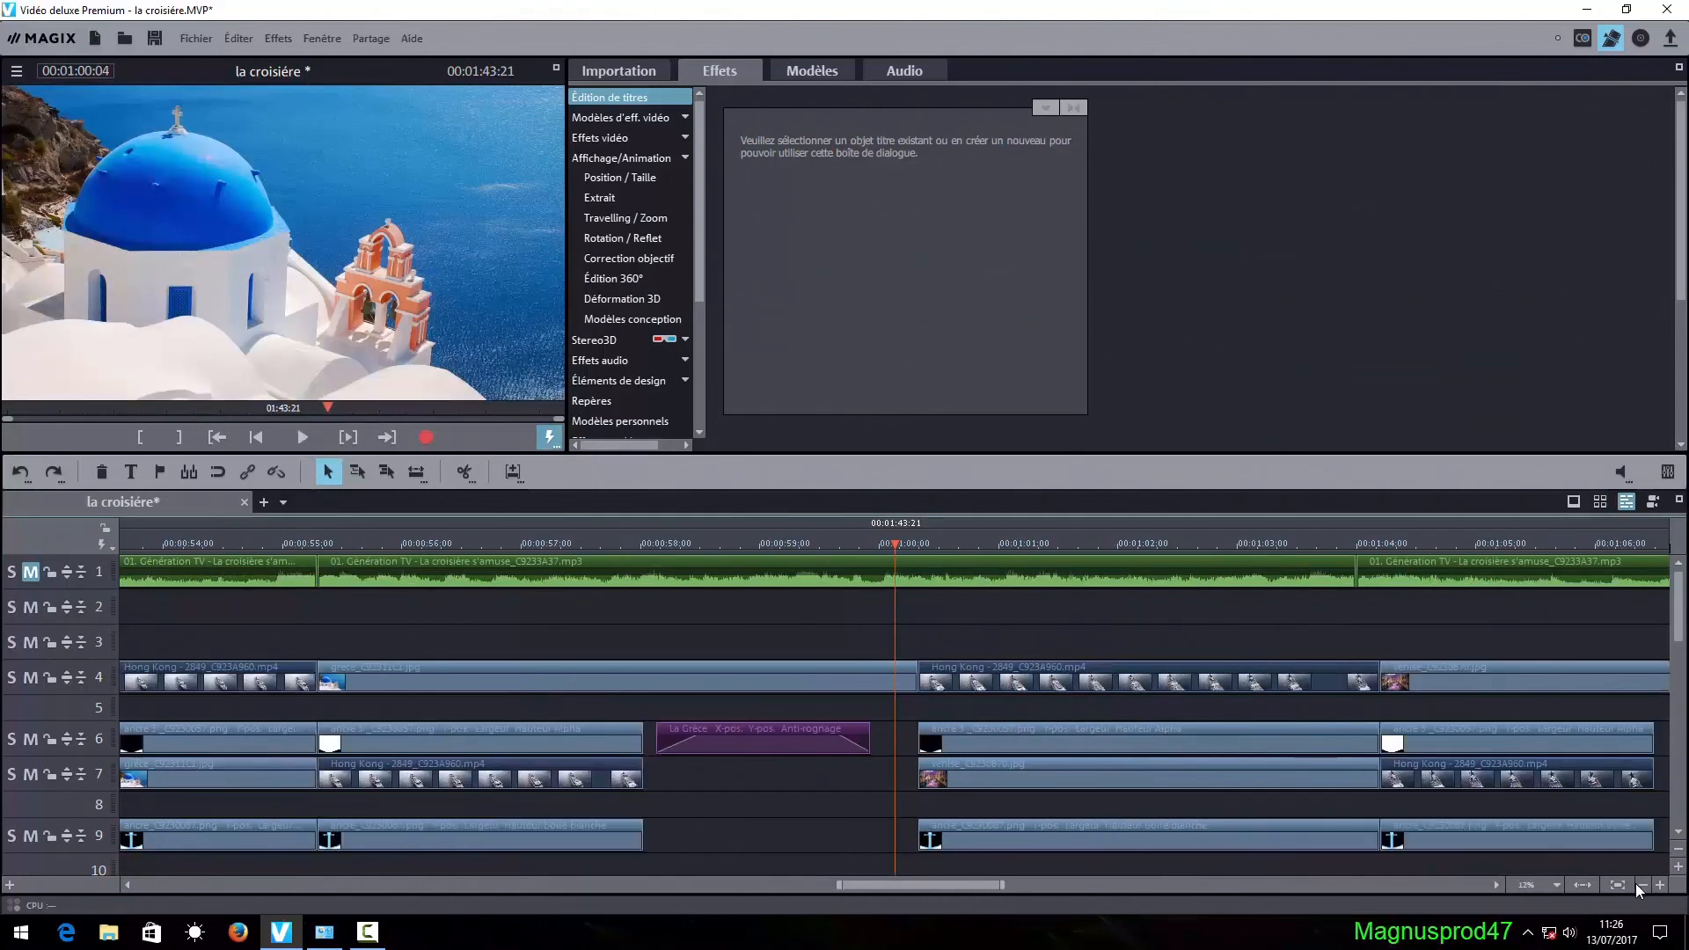
{"action": "left_click_drag", "start_coordinate": [978, 883], "coordinate": [1090, 894]}
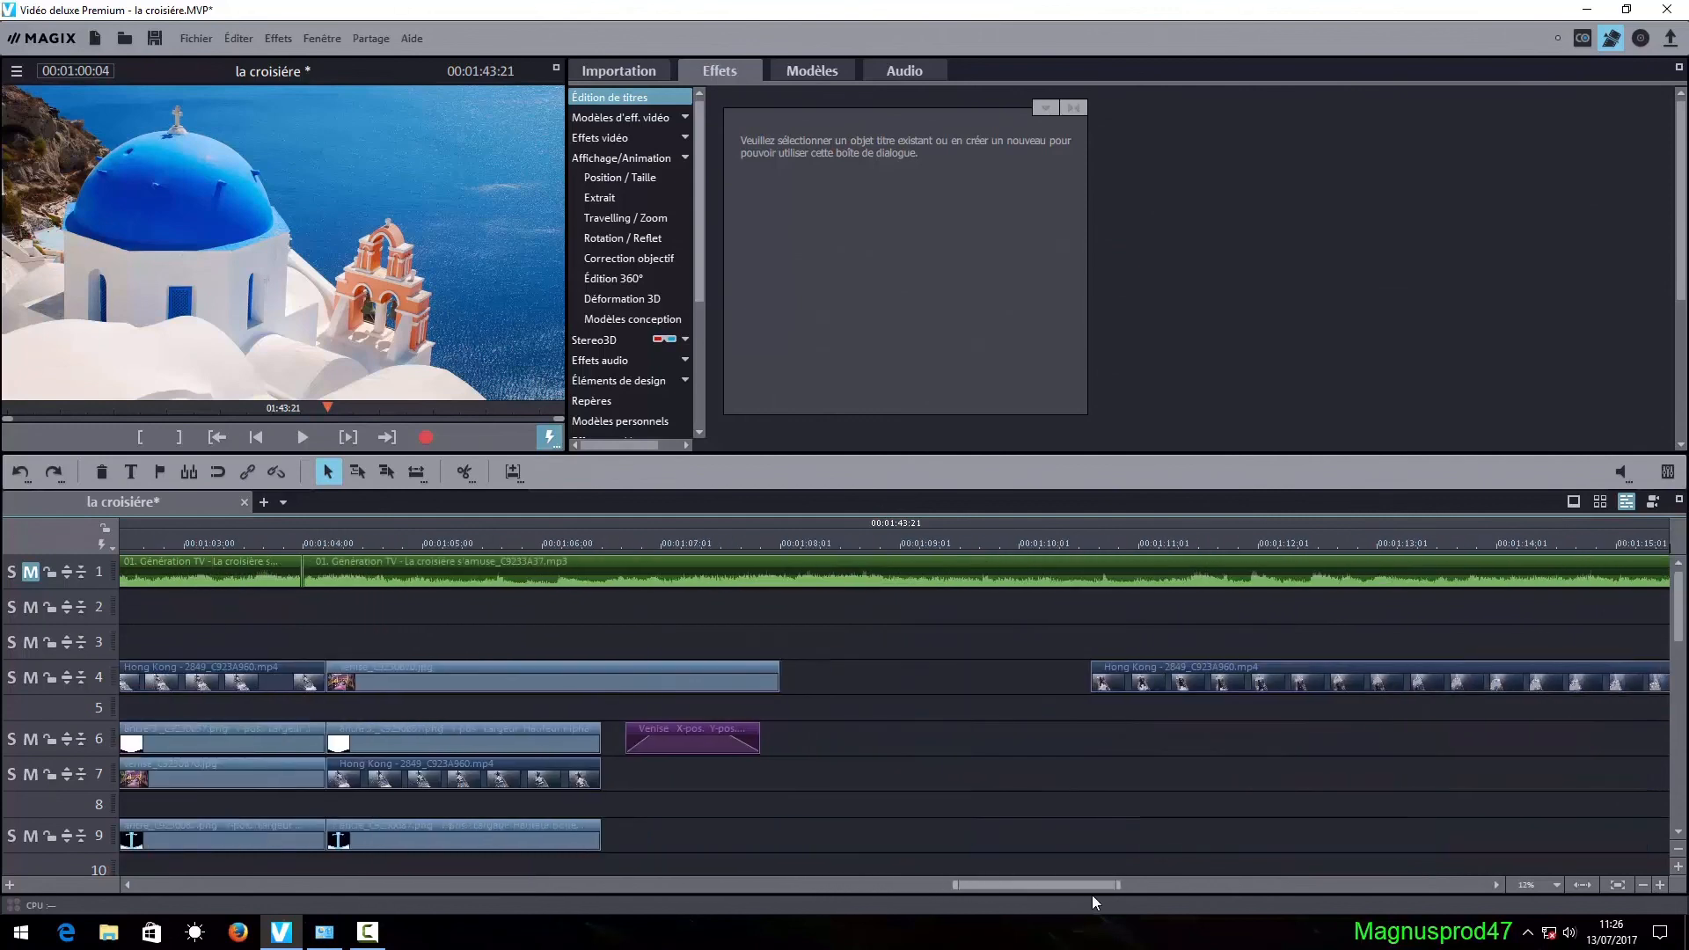
{"action": "left_click_drag", "start_coordinate": [770, 679], "coordinate": [883, 684]}
{"action": "mouse_move", "coordinate": [751, 740]}
{"action": "left_mouse_down"}
{"action": "mouse_move", "coordinate": [848, 740]}
{"action": "mouse_move", "coordinate": [772, 727]}
{"action": "left_mouse_up"}
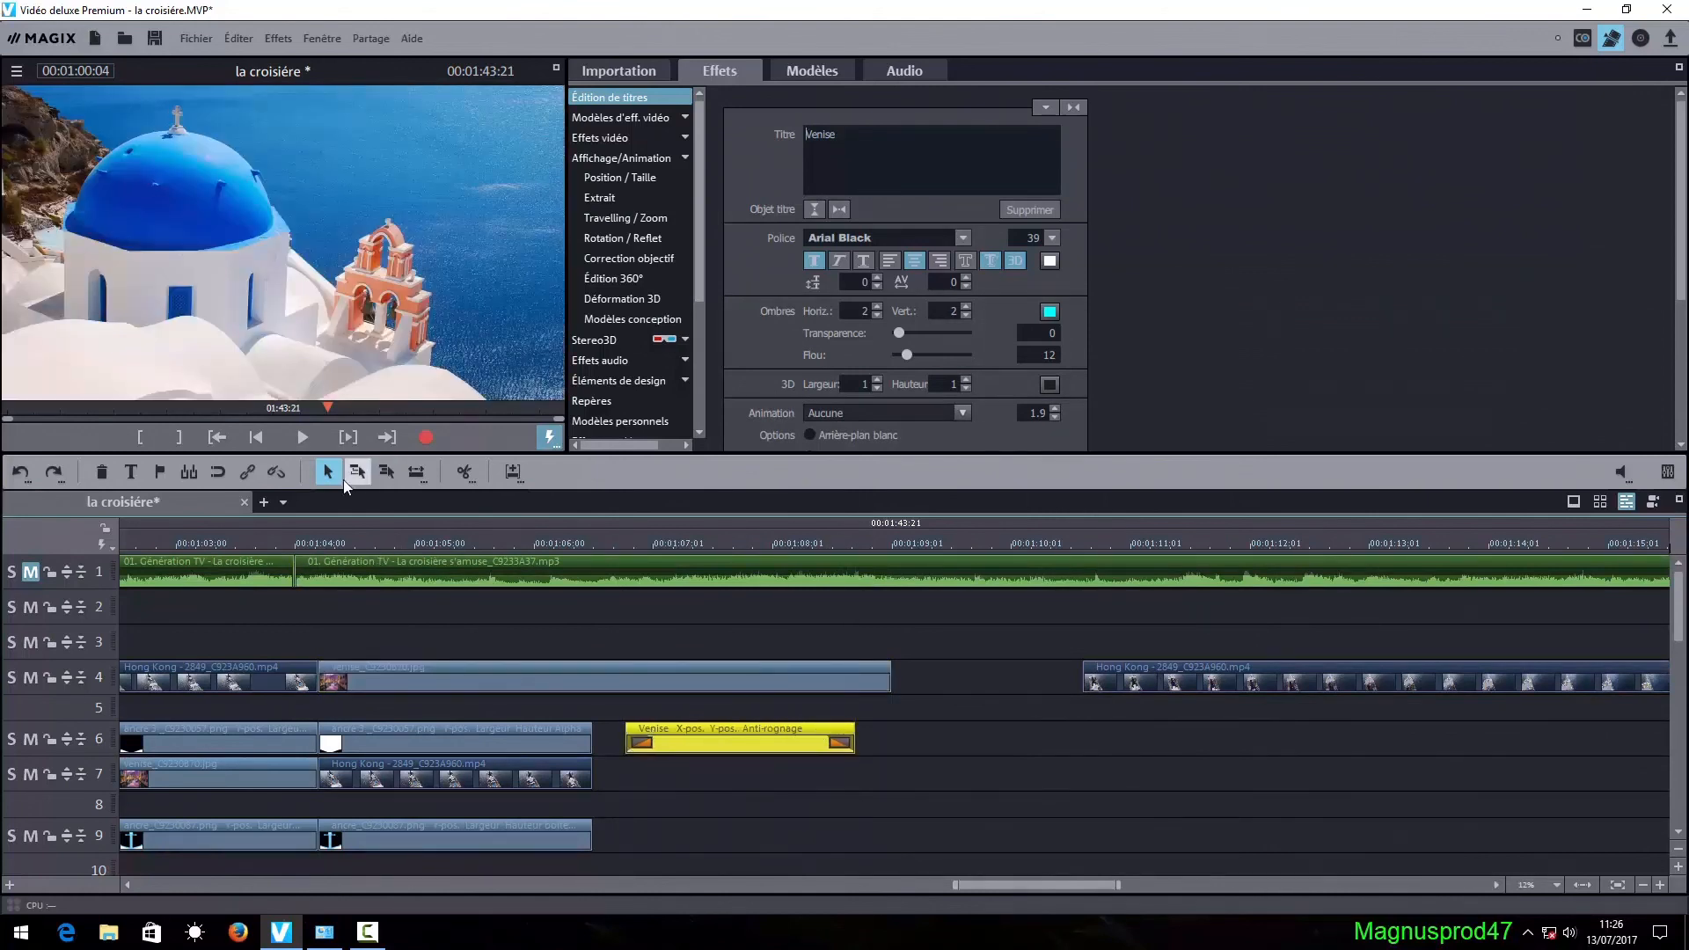
{"action": "left_click", "coordinate": [302, 436]}
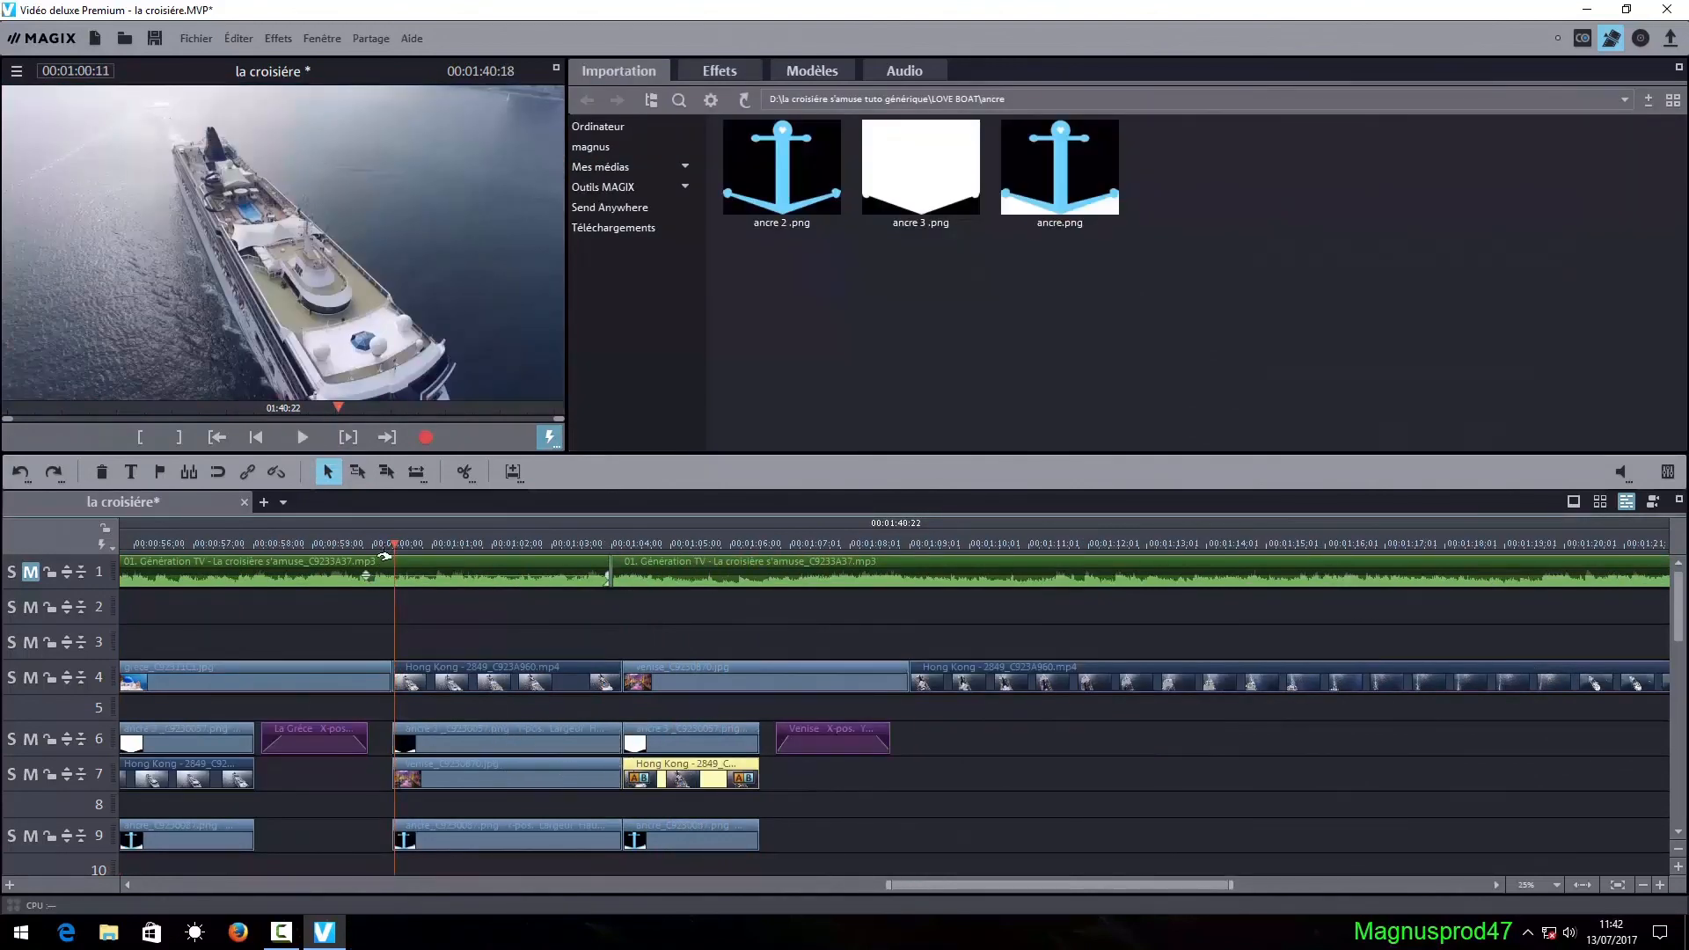
- Copy the six ancre 3, venise, Hong Kong and ancre clips of the Venice transition and paste them at 00:01:09:01
{"action": "left_click_drag", "start_coordinate": [761, 720], "coordinate": [394, 853]}
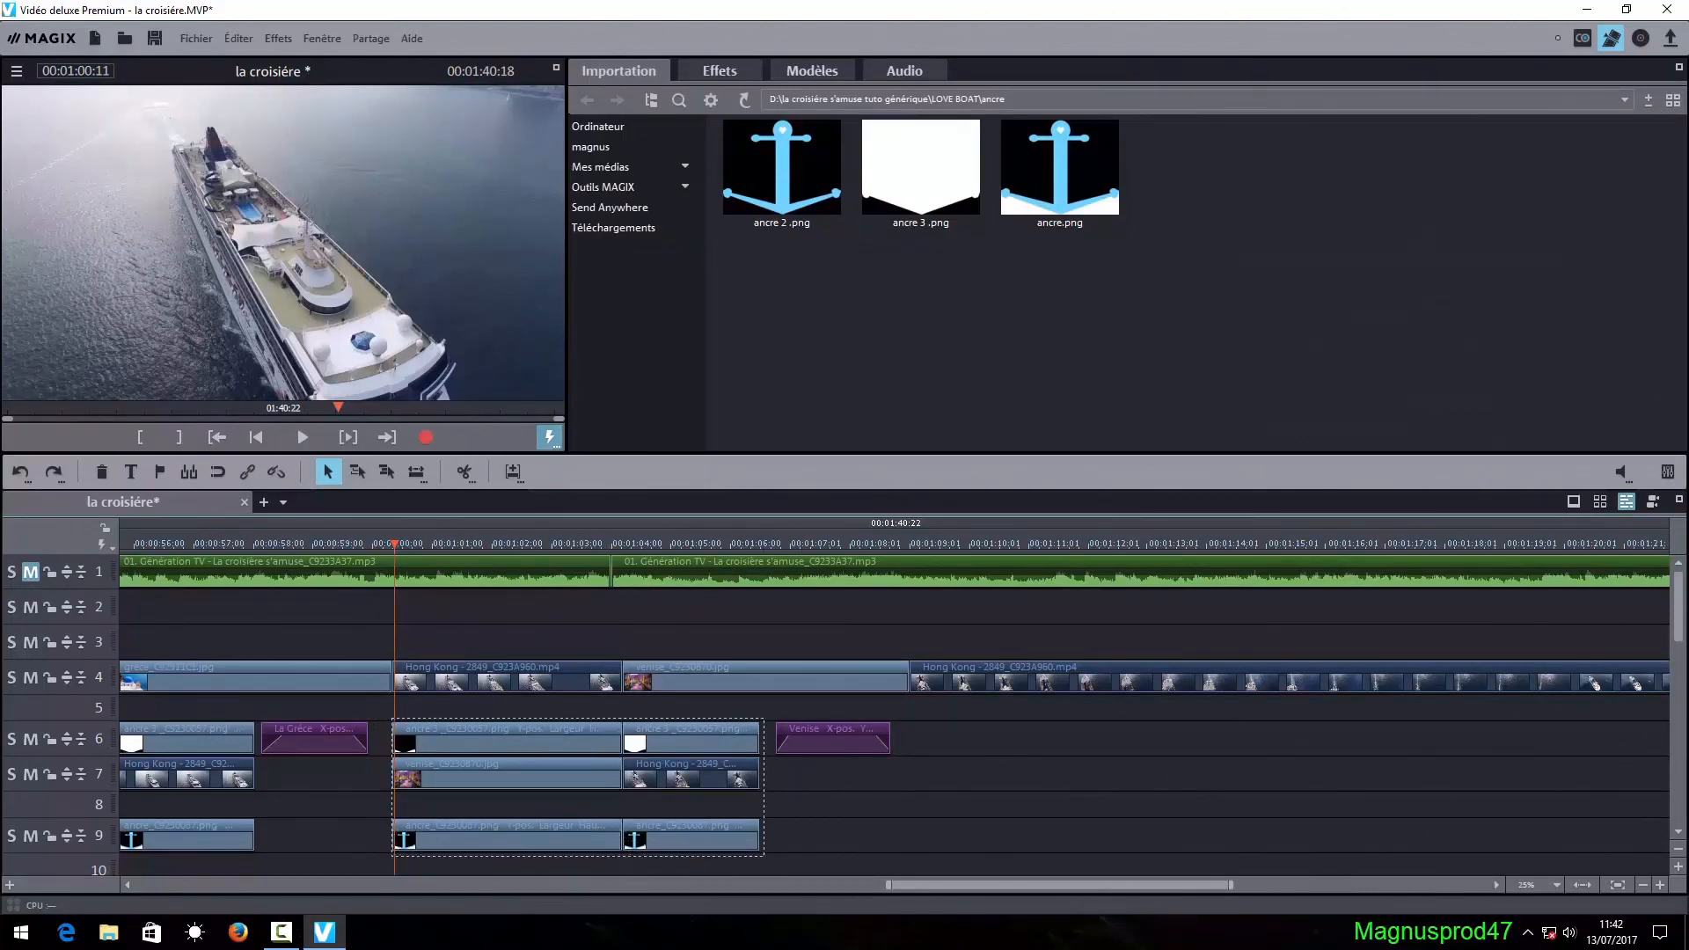
{"action": "right_click", "coordinate": [531, 729]}
{"action": "left_click", "coordinate": [648, 642]}
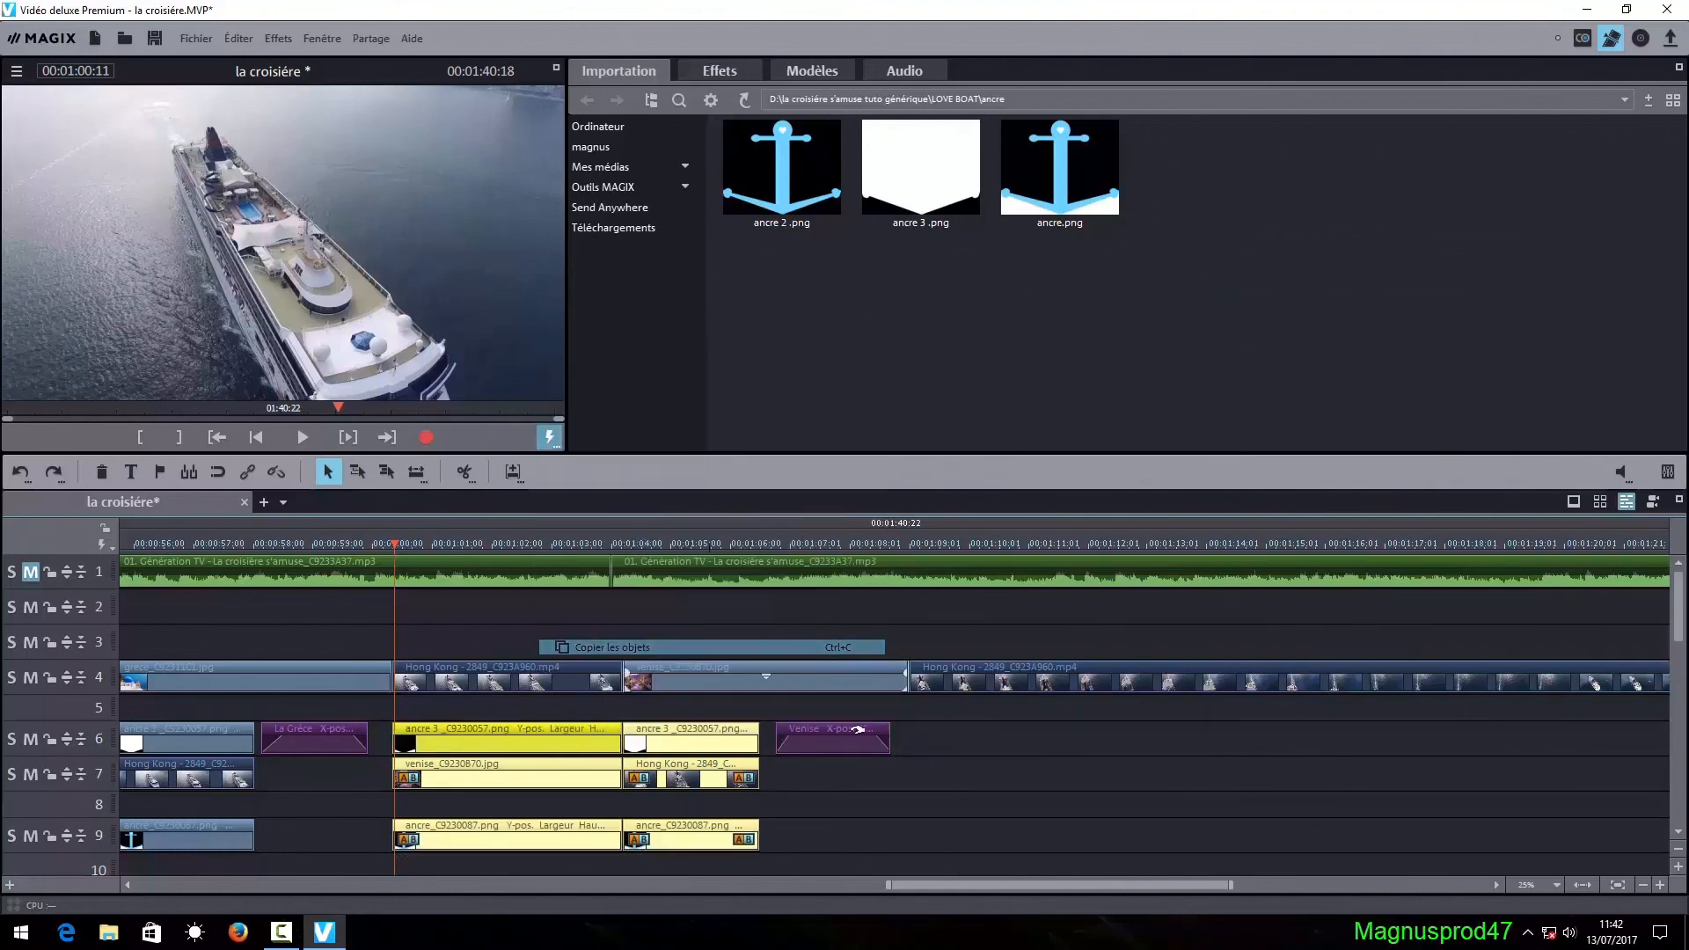
{"action": "left_click", "coordinate": [908, 543]}
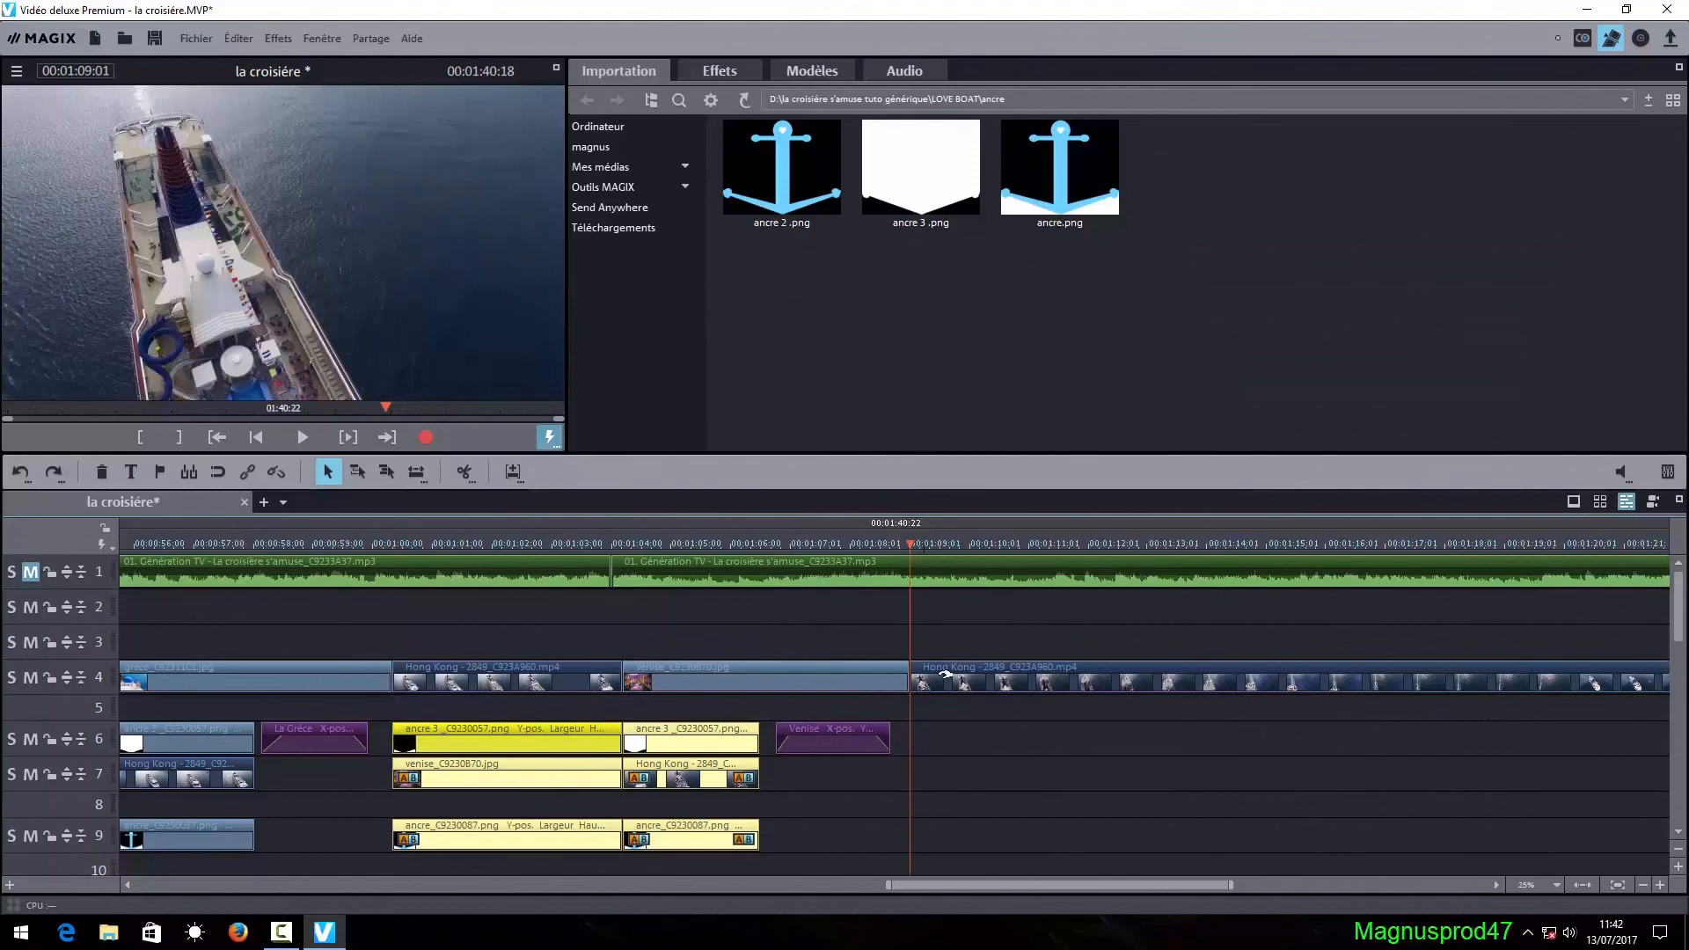
{"action": "right_click", "coordinate": [978, 735]}
{"action": "left_click", "coordinate": [1061, 752]}
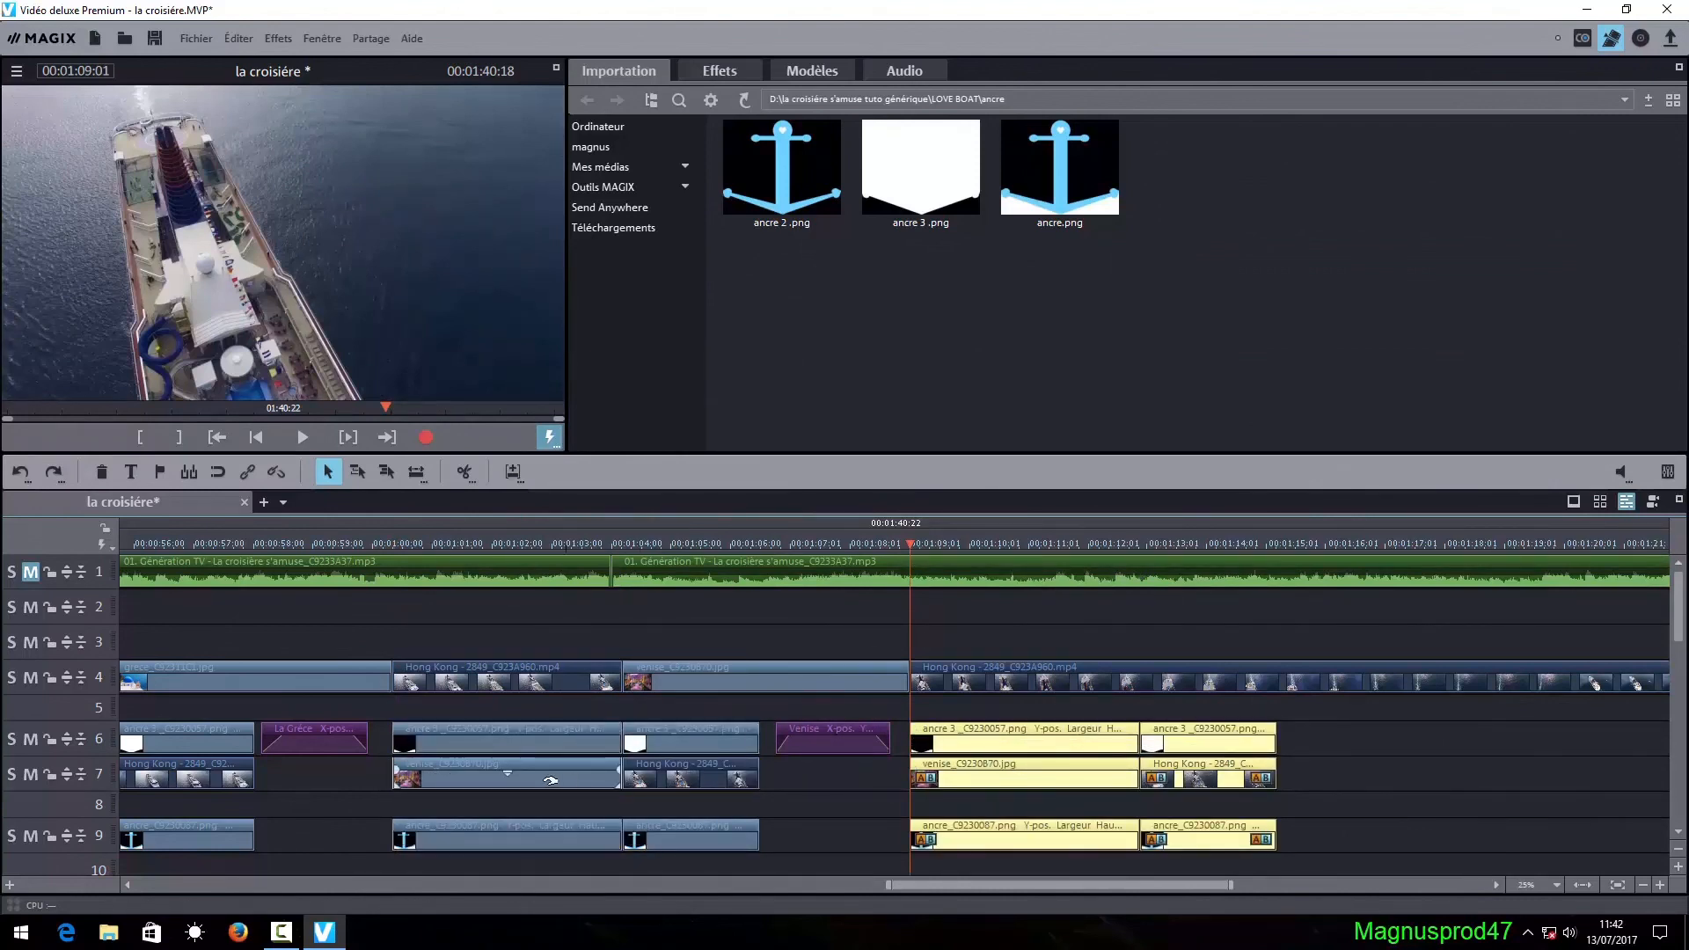
- Split the last Hong Kong clip on track 4 at 00:01:12:27, where the two pasted ancre 3 clips meet
{"action": "left_click", "coordinate": [1143, 546]}
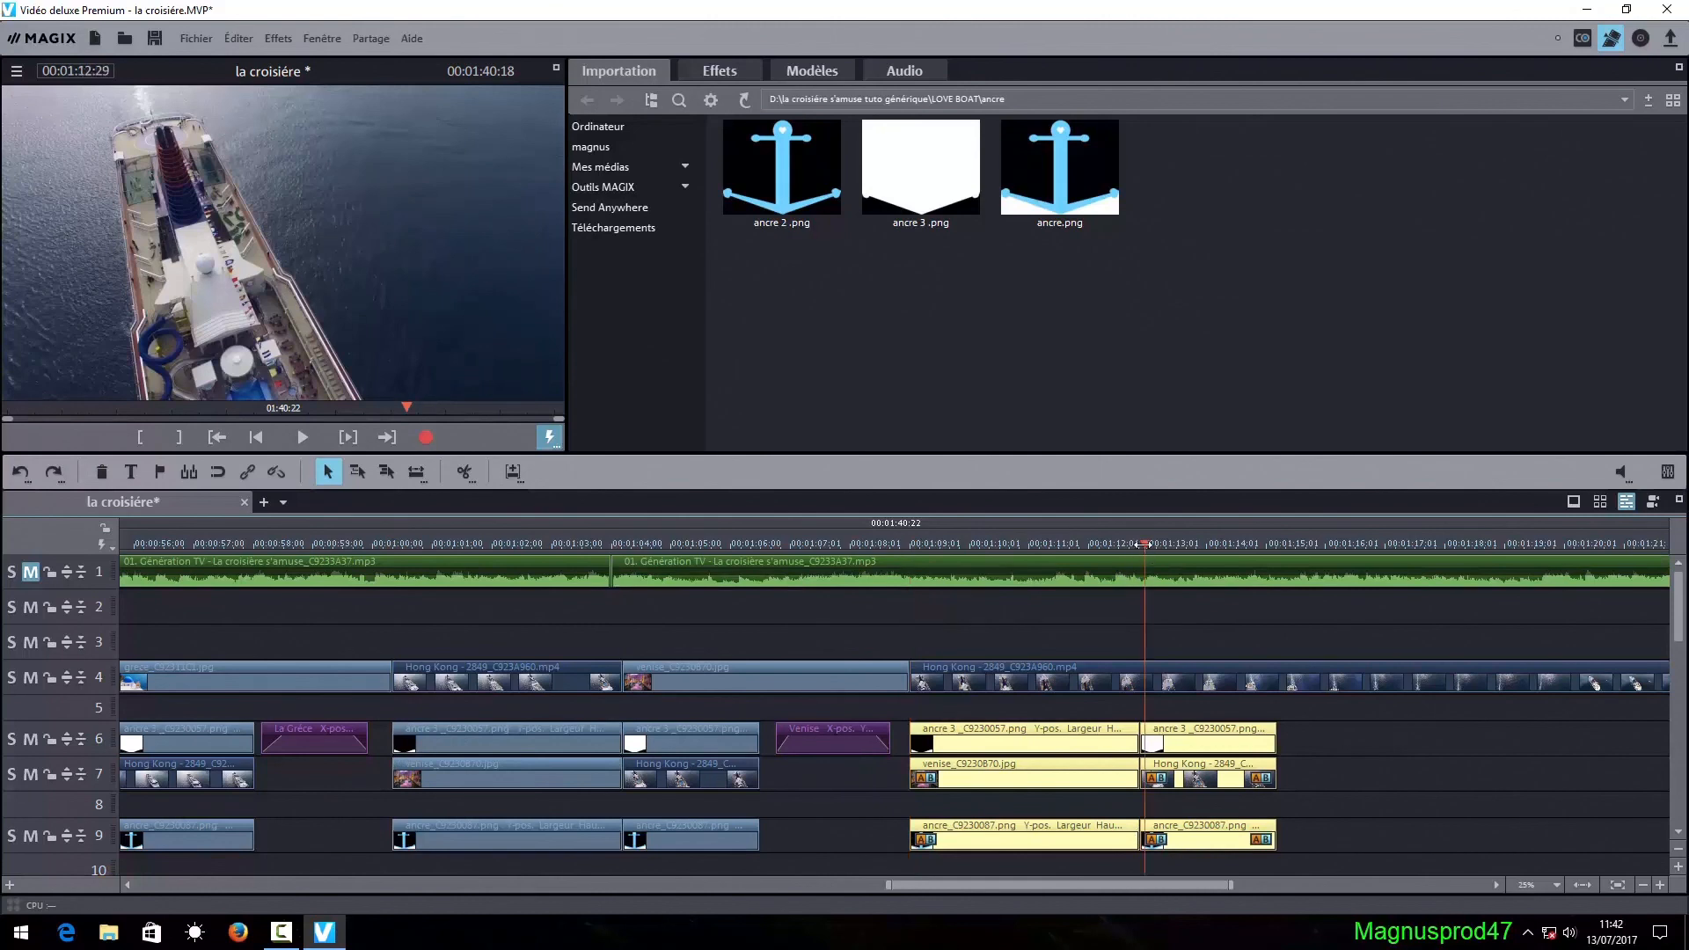
{"action": "left_click", "coordinate": [1289, 685]}
{"action": "left_click", "coordinate": [469, 471]}
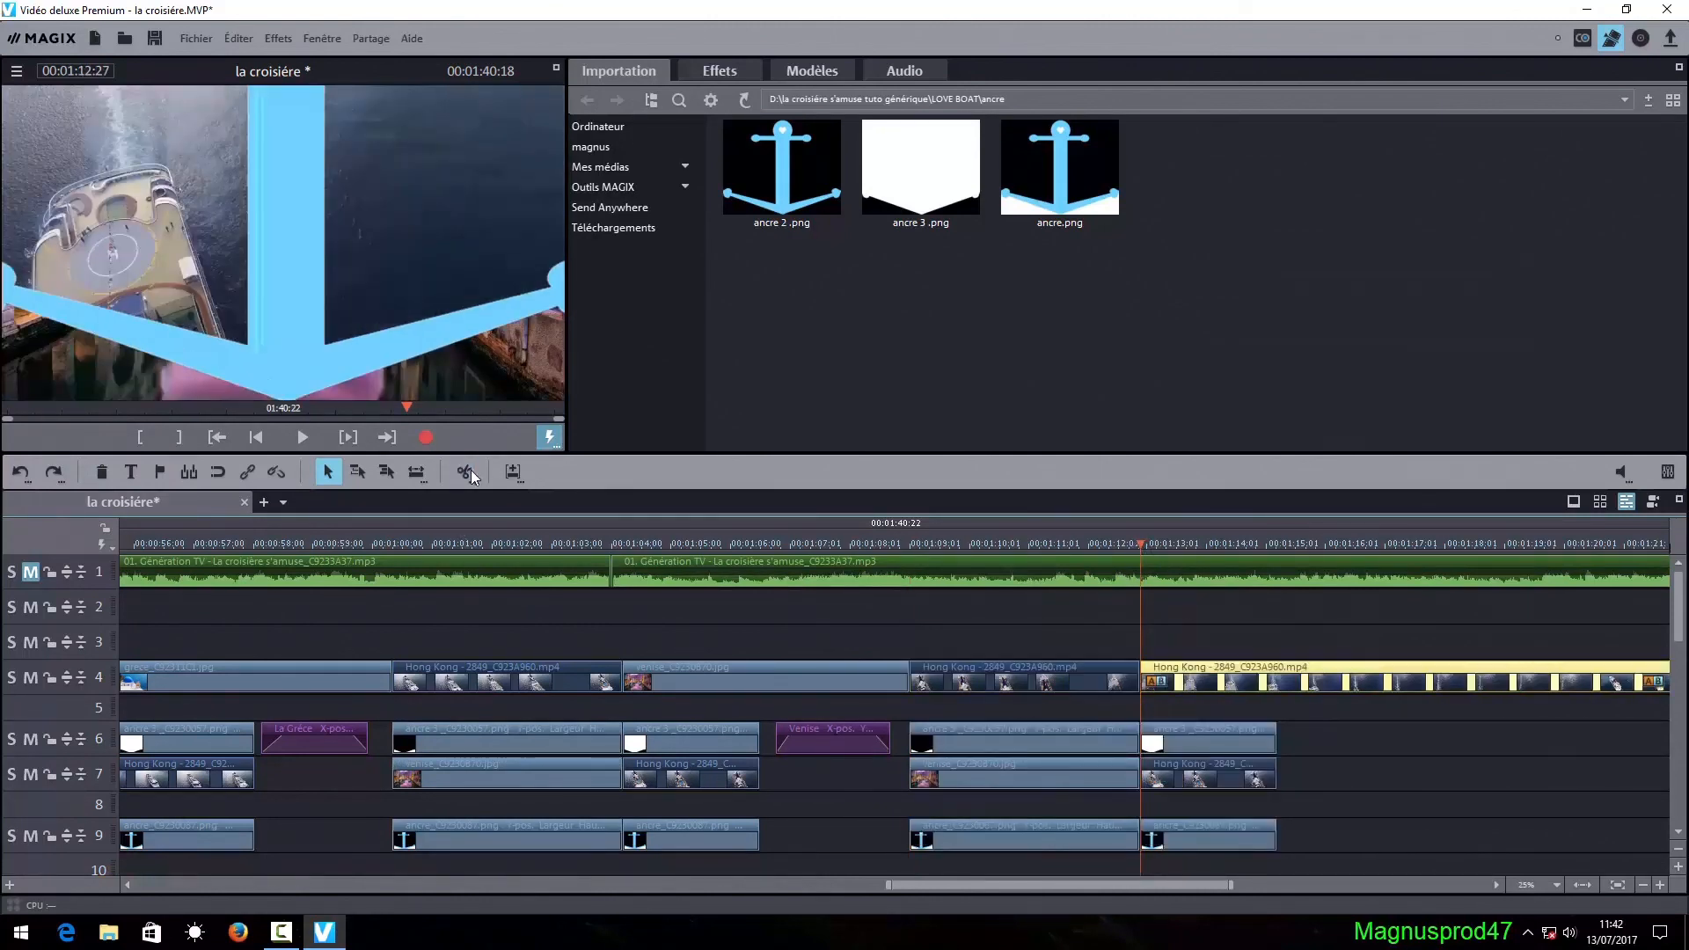
- Split the track 4 Hong Kong clip again at 00:01:15:06 and move the remainder about 2.8 s later
{"action": "left_click_drag", "start_coordinate": [1135, 544], "coordinate": [1277, 554]}
{"action": "right_click", "coordinate": [1356, 675]}
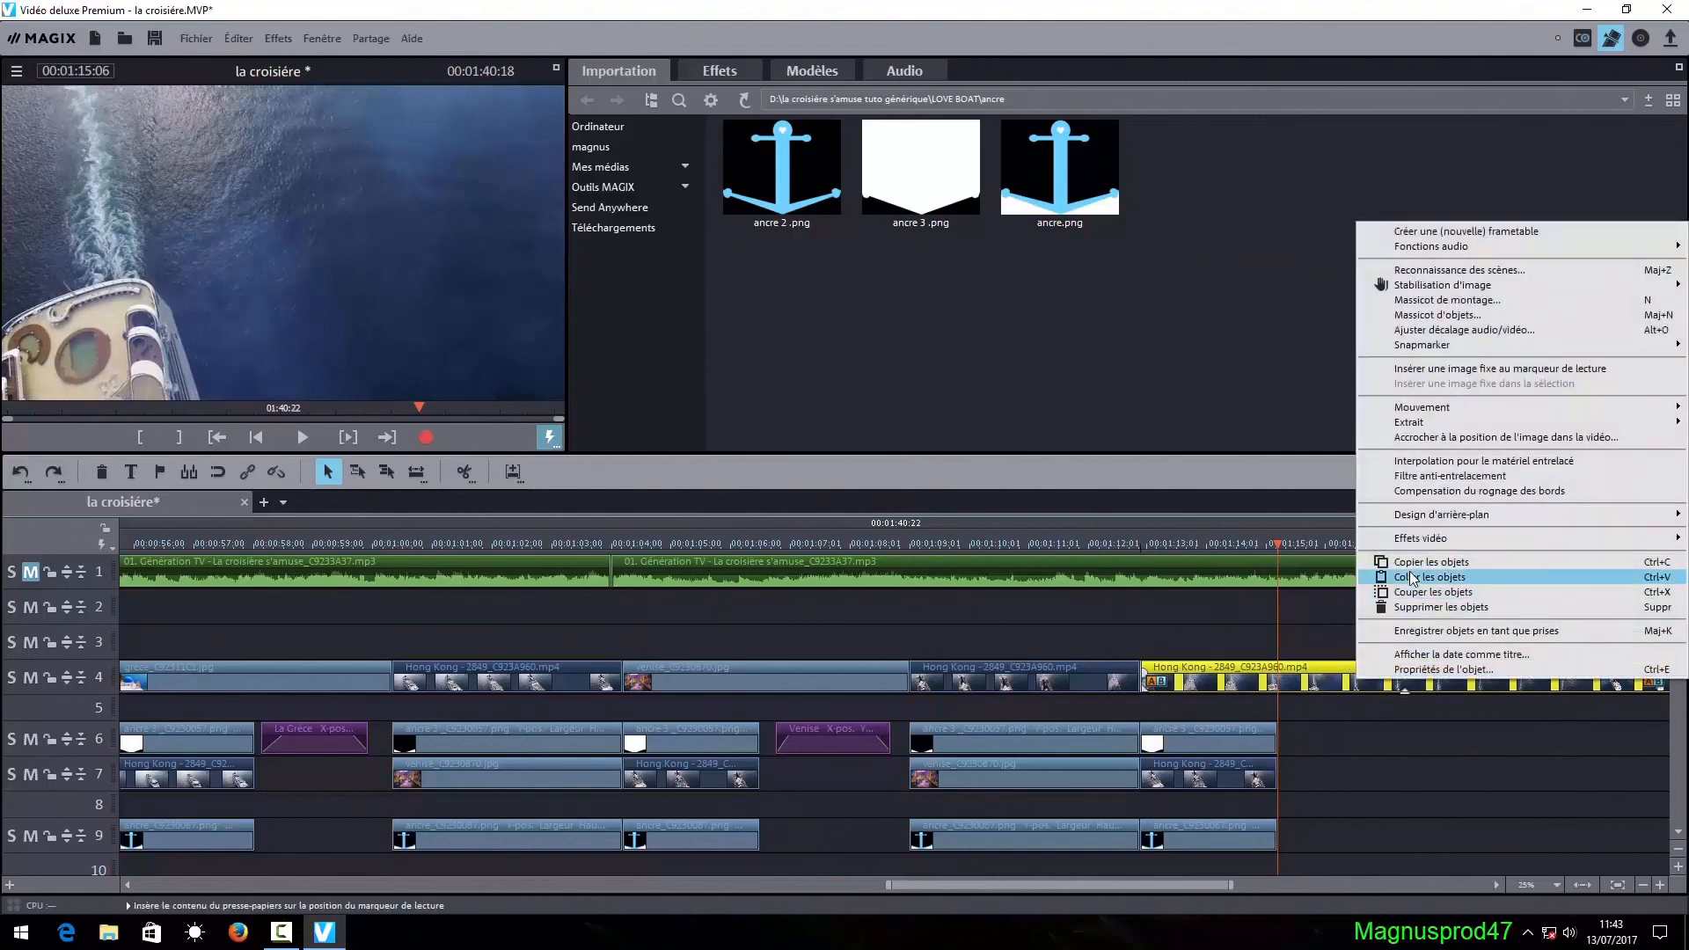
{"action": "left_click", "coordinate": [1412, 576]}
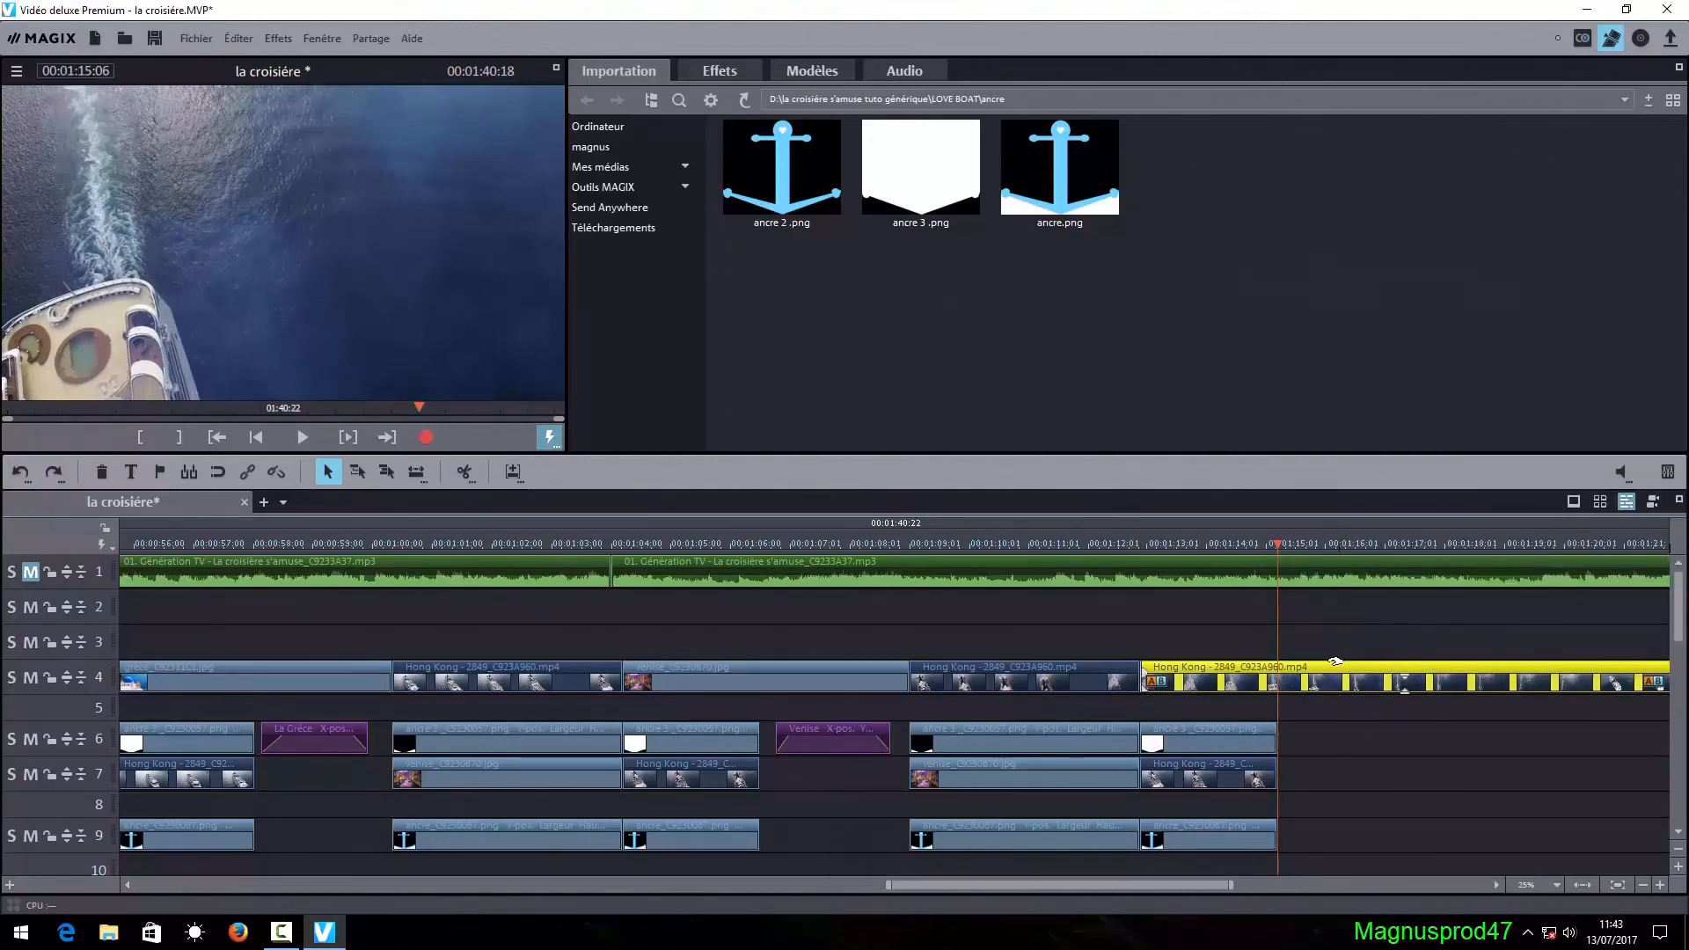
{"action": "left_click", "coordinate": [463, 473]}
{"action": "left_click_drag", "start_coordinate": [1427, 666], "coordinate": [1593, 665]}
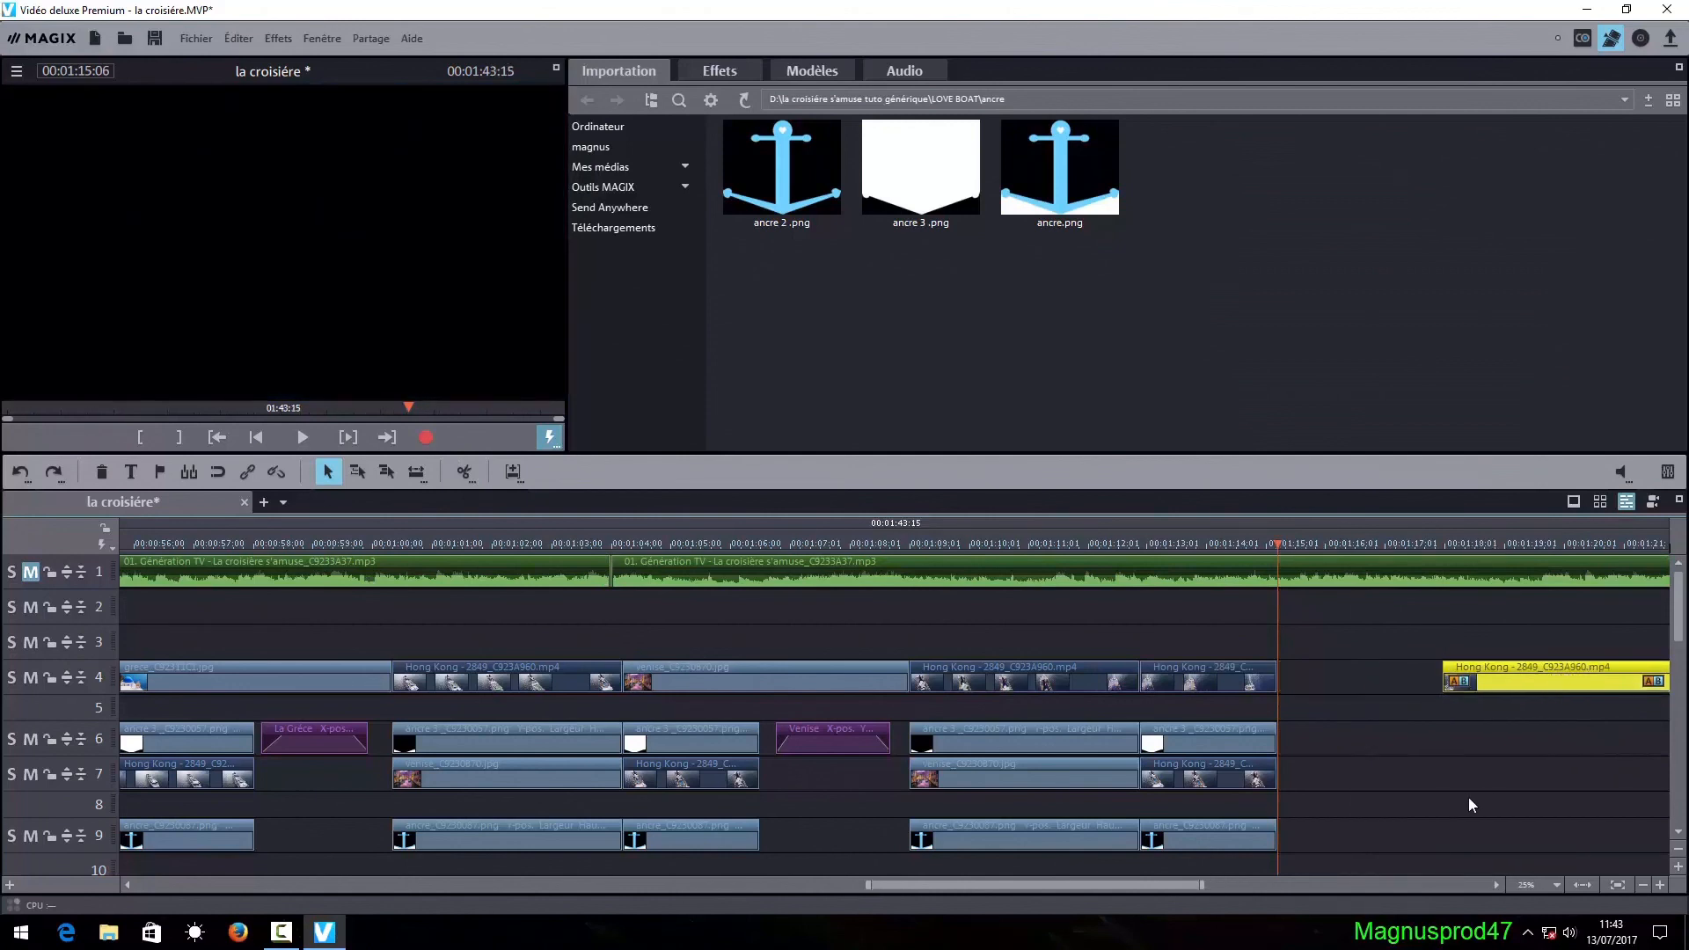
- Delete the pasted Hong Kong and venise clips from track 7 in the new transition
{"action": "left_click", "coordinate": [1207, 779]}
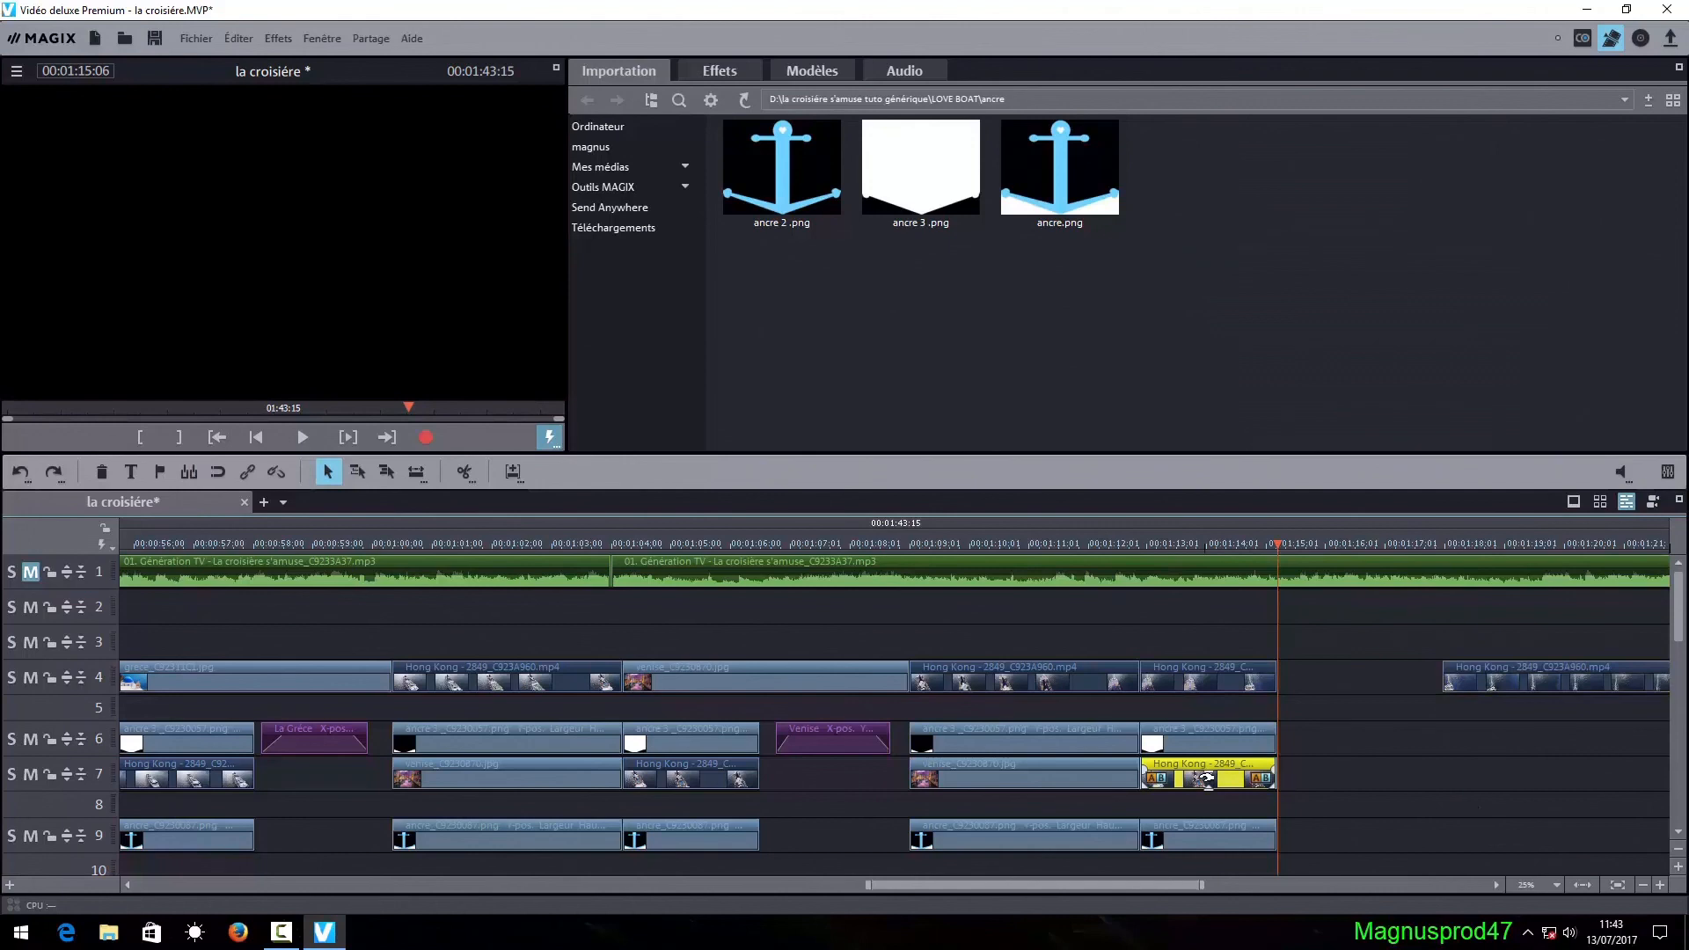
{"action": "key", "text": "Delete"}
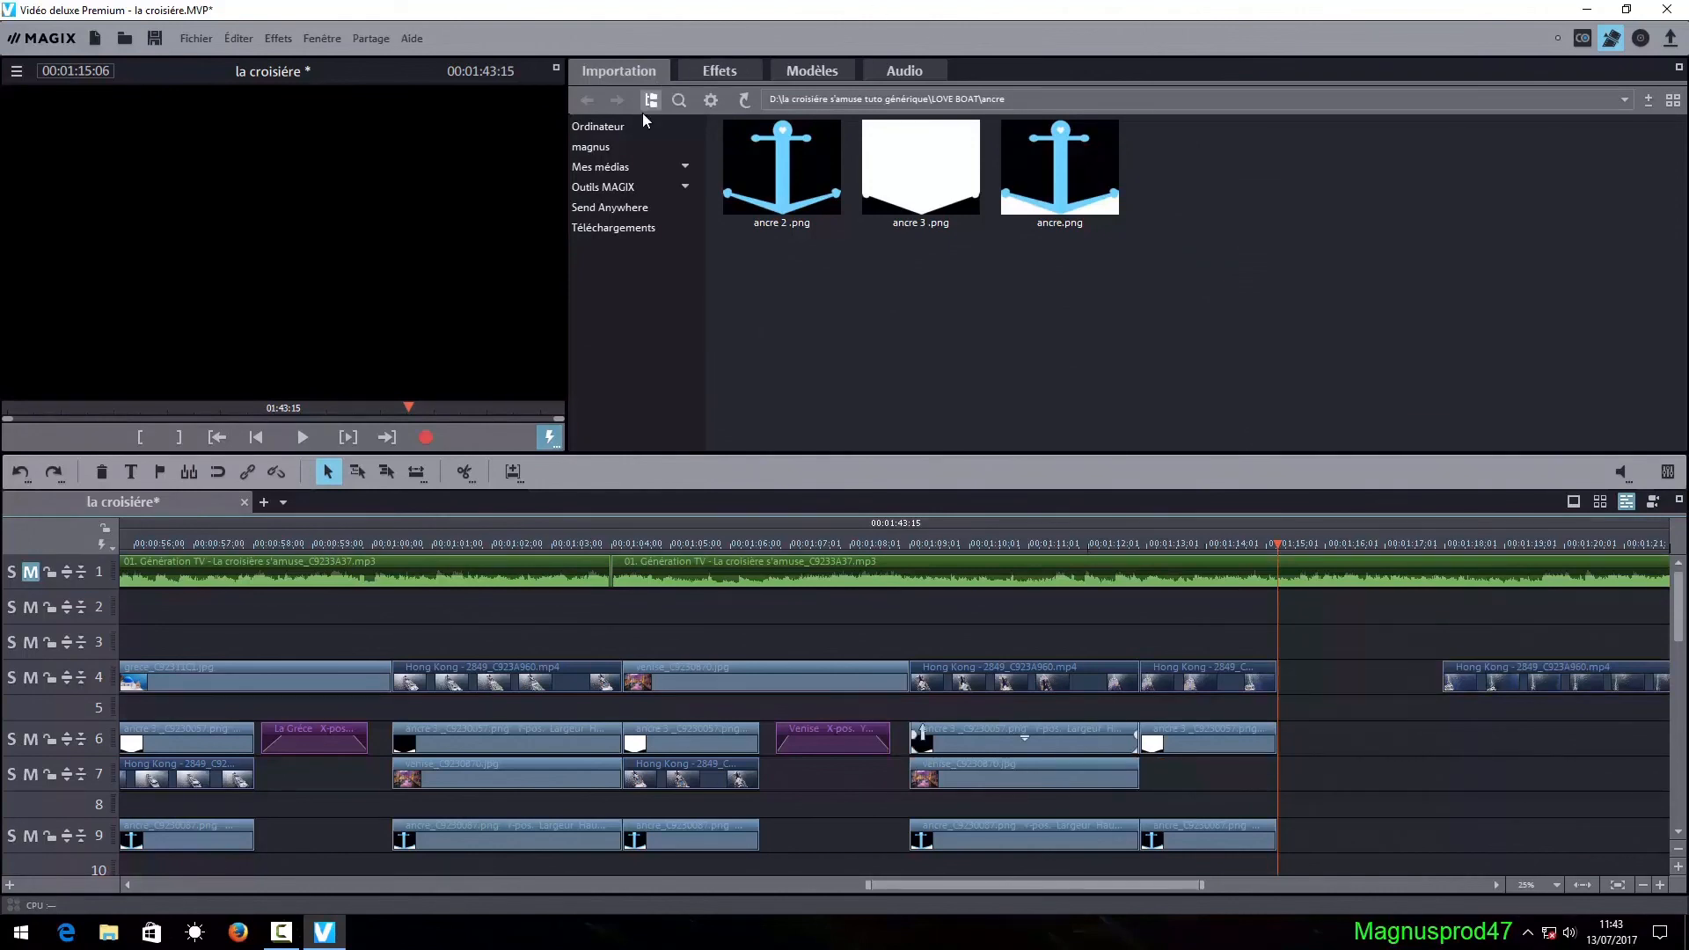
{"action": "left_click", "coordinate": [1050, 767]}
{"action": "key", "text": "Delete"}
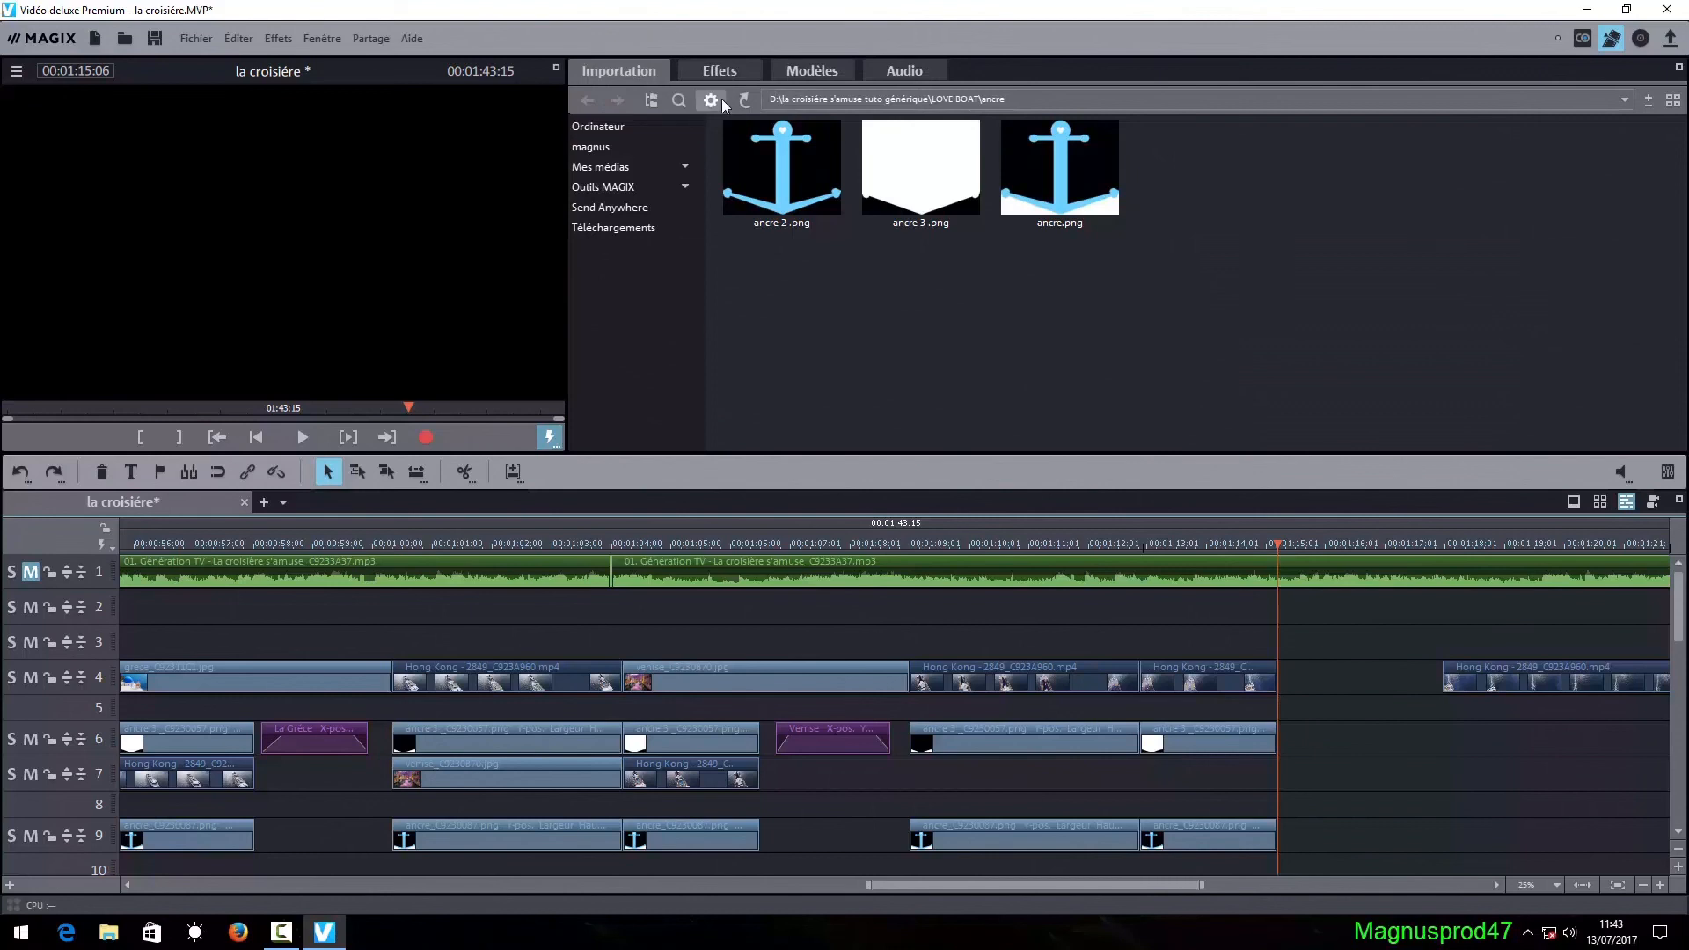
- Add corse.jpg from the LOVE BOAT\paysages folder to track 7 at the start of the new transition
{"action": "left_click", "coordinate": [744, 98]}
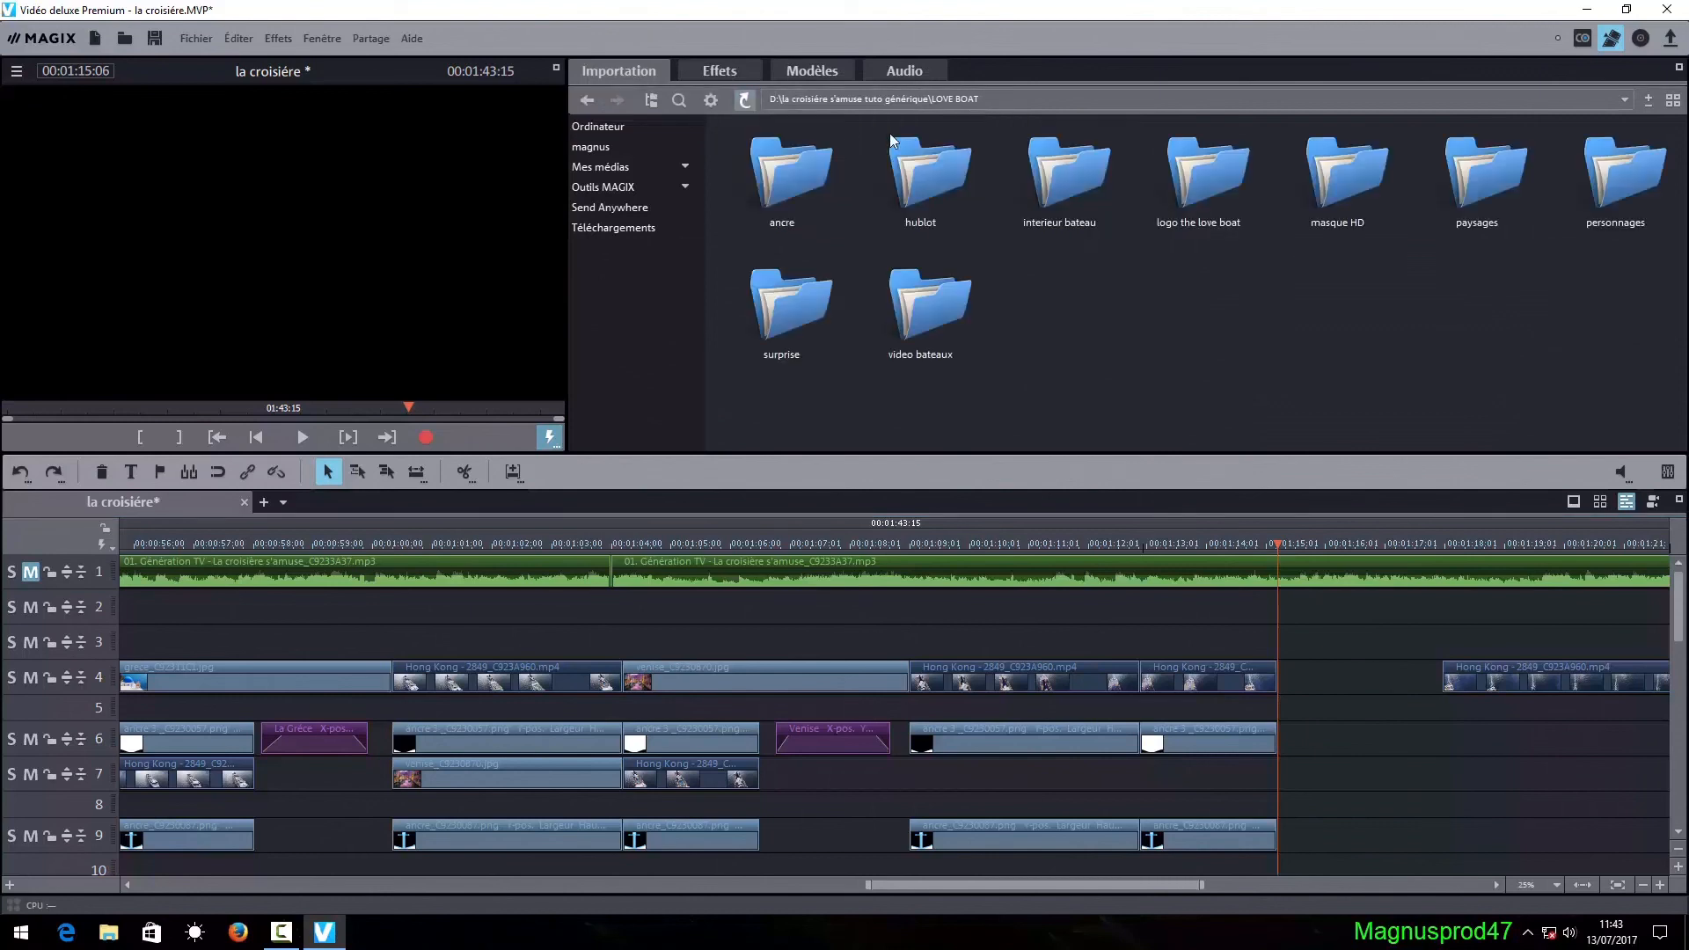
{"action": "double_click", "coordinate": [1477, 182]}
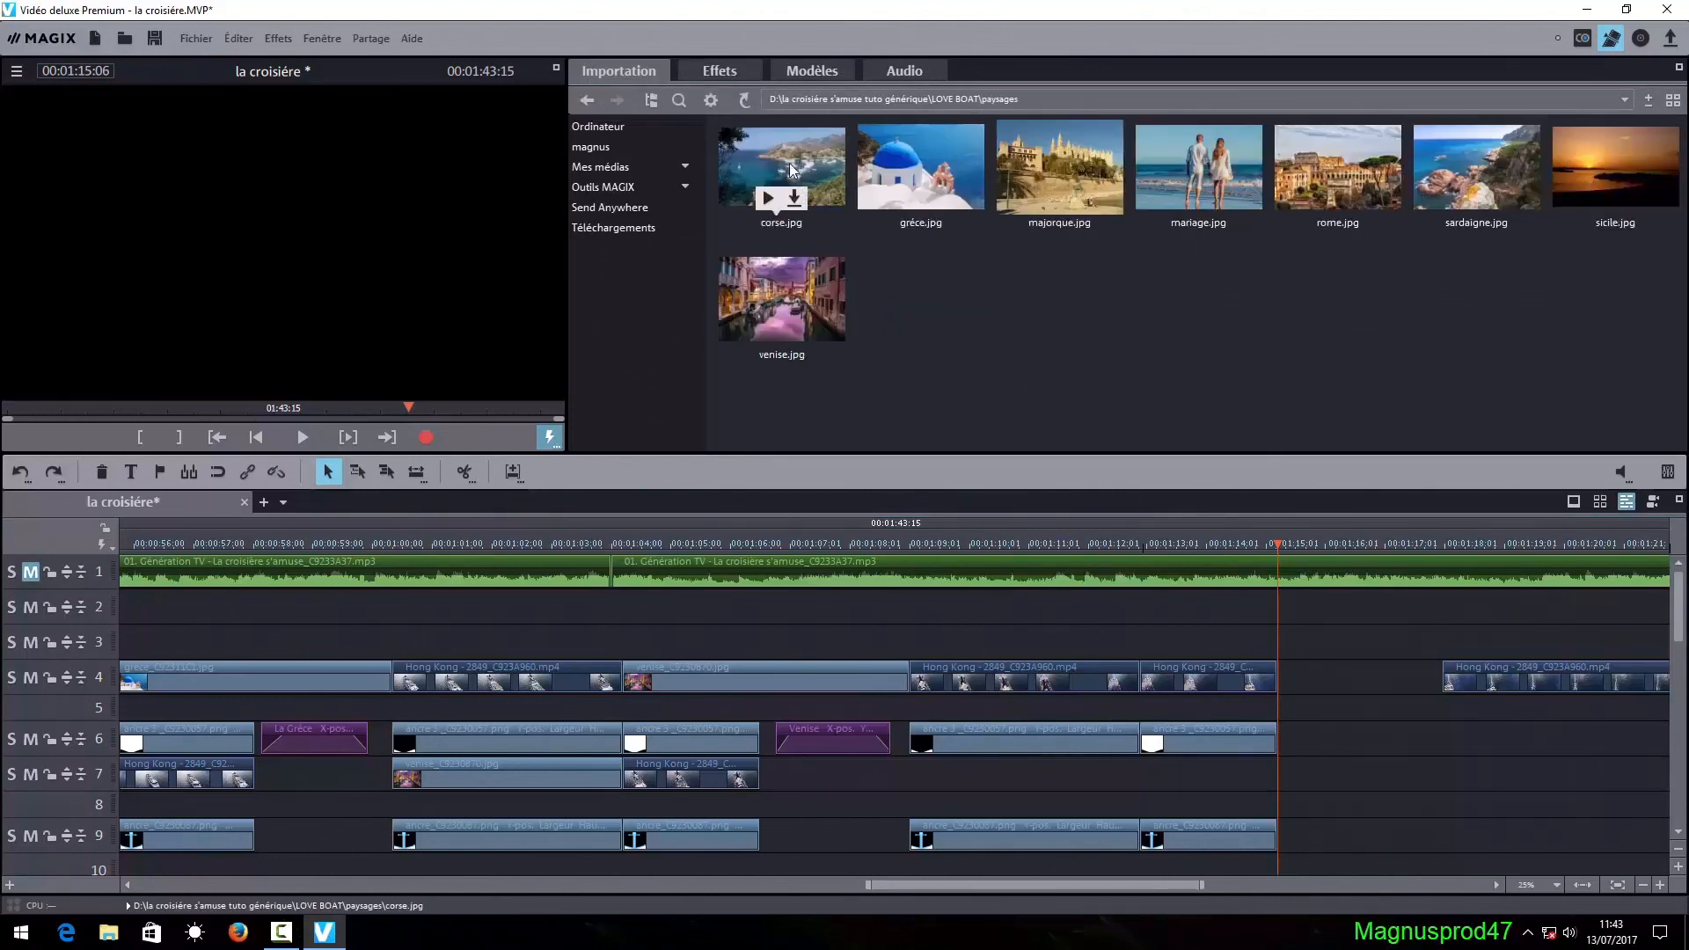
{"action": "left_click_drag", "start_coordinate": [793, 161], "coordinate": [987, 769]}
{"action": "left_click", "coordinate": [961, 542]}
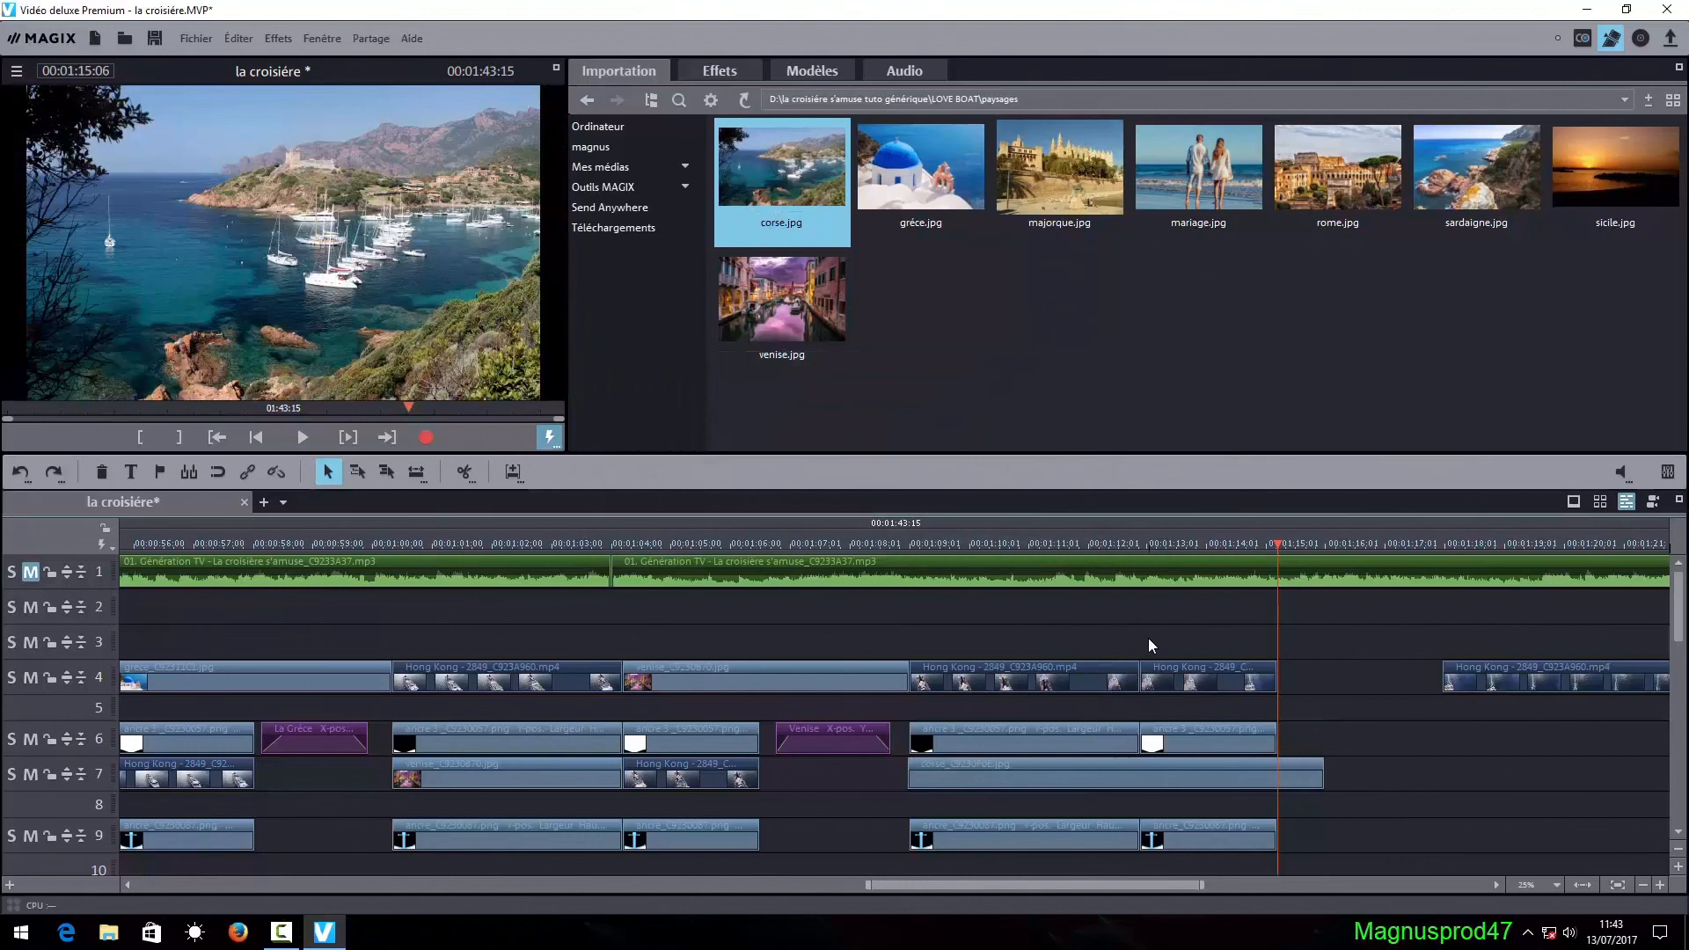
- Split the corse clip on track 7 at 00:01:12:27 and trim its second part to end at 00:01:15:06
{"action": "left_click", "coordinate": [1139, 545]}
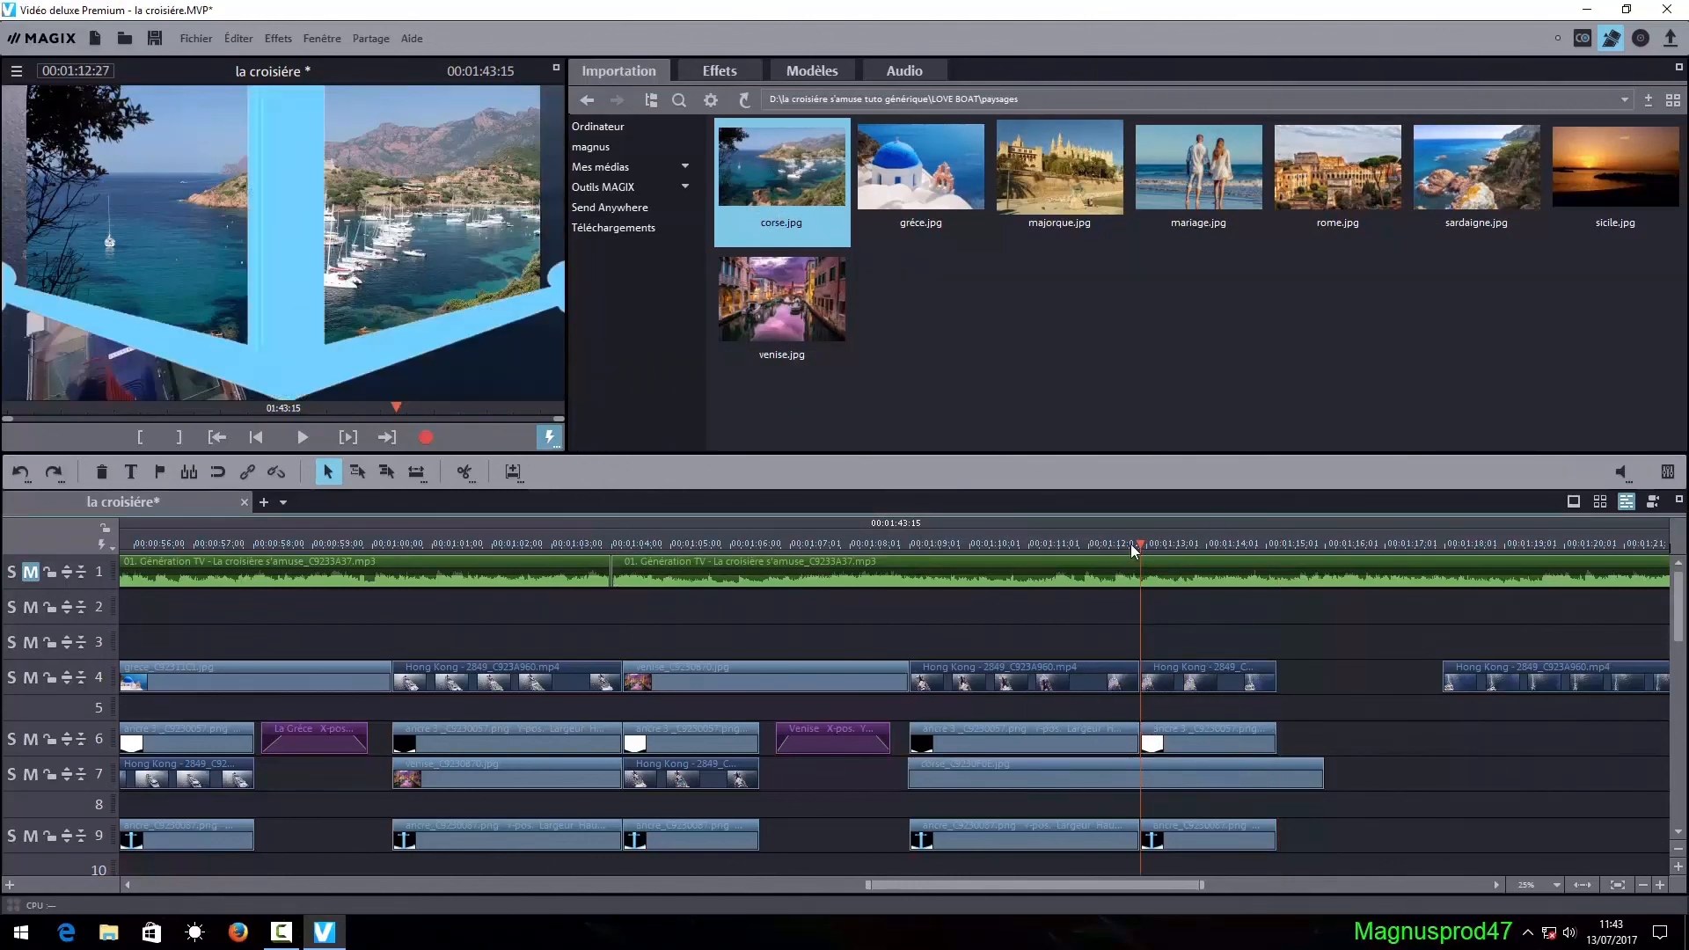
{"action": "left_click_drag", "start_coordinate": [1134, 538], "coordinate": [1138, 538]}
{"action": "left_click", "coordinate": [1208, 769]}
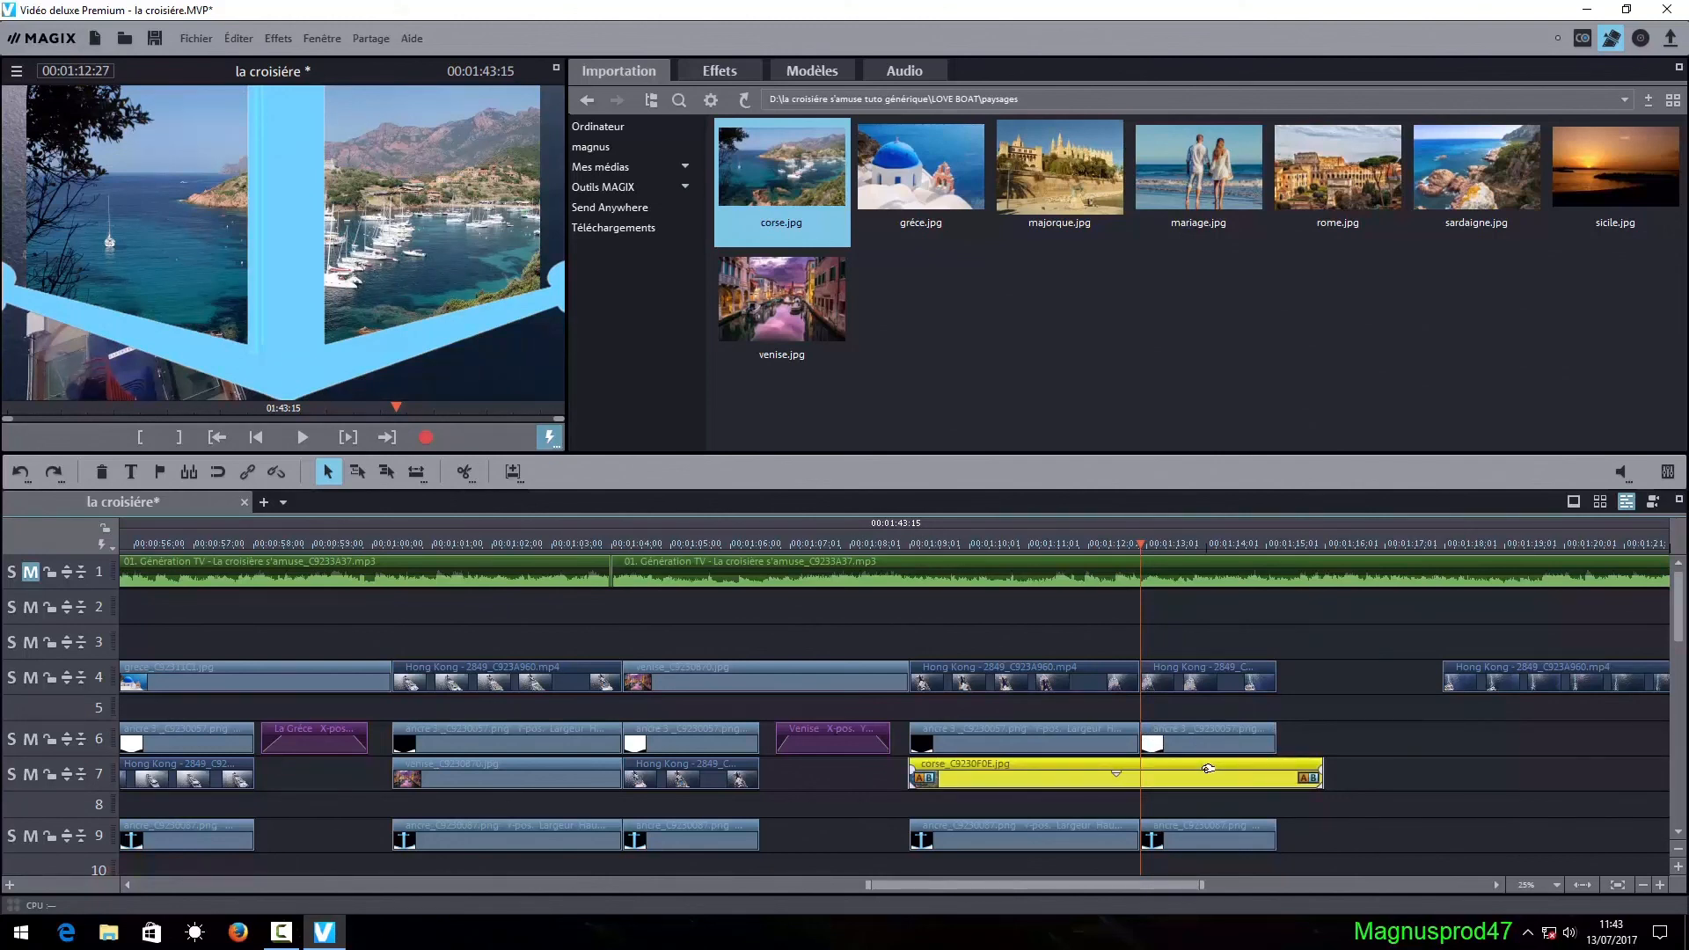
{"action": "key", "text": "Delete"}
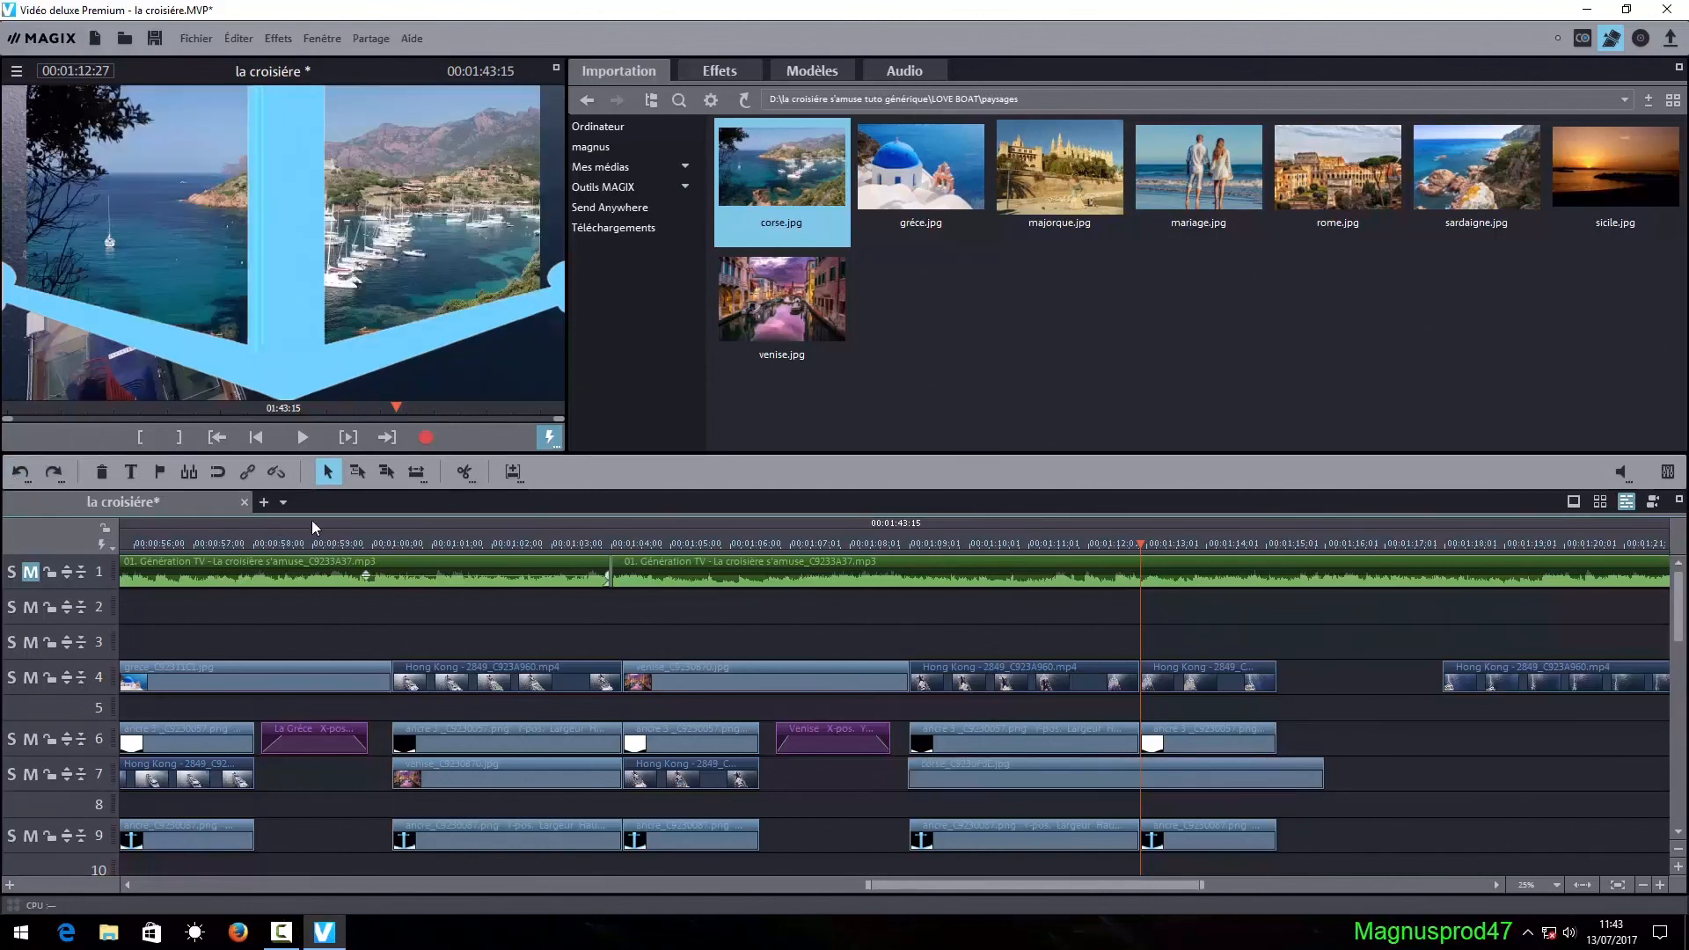
{"action": "left_click", "coordinate": [466, 472]}
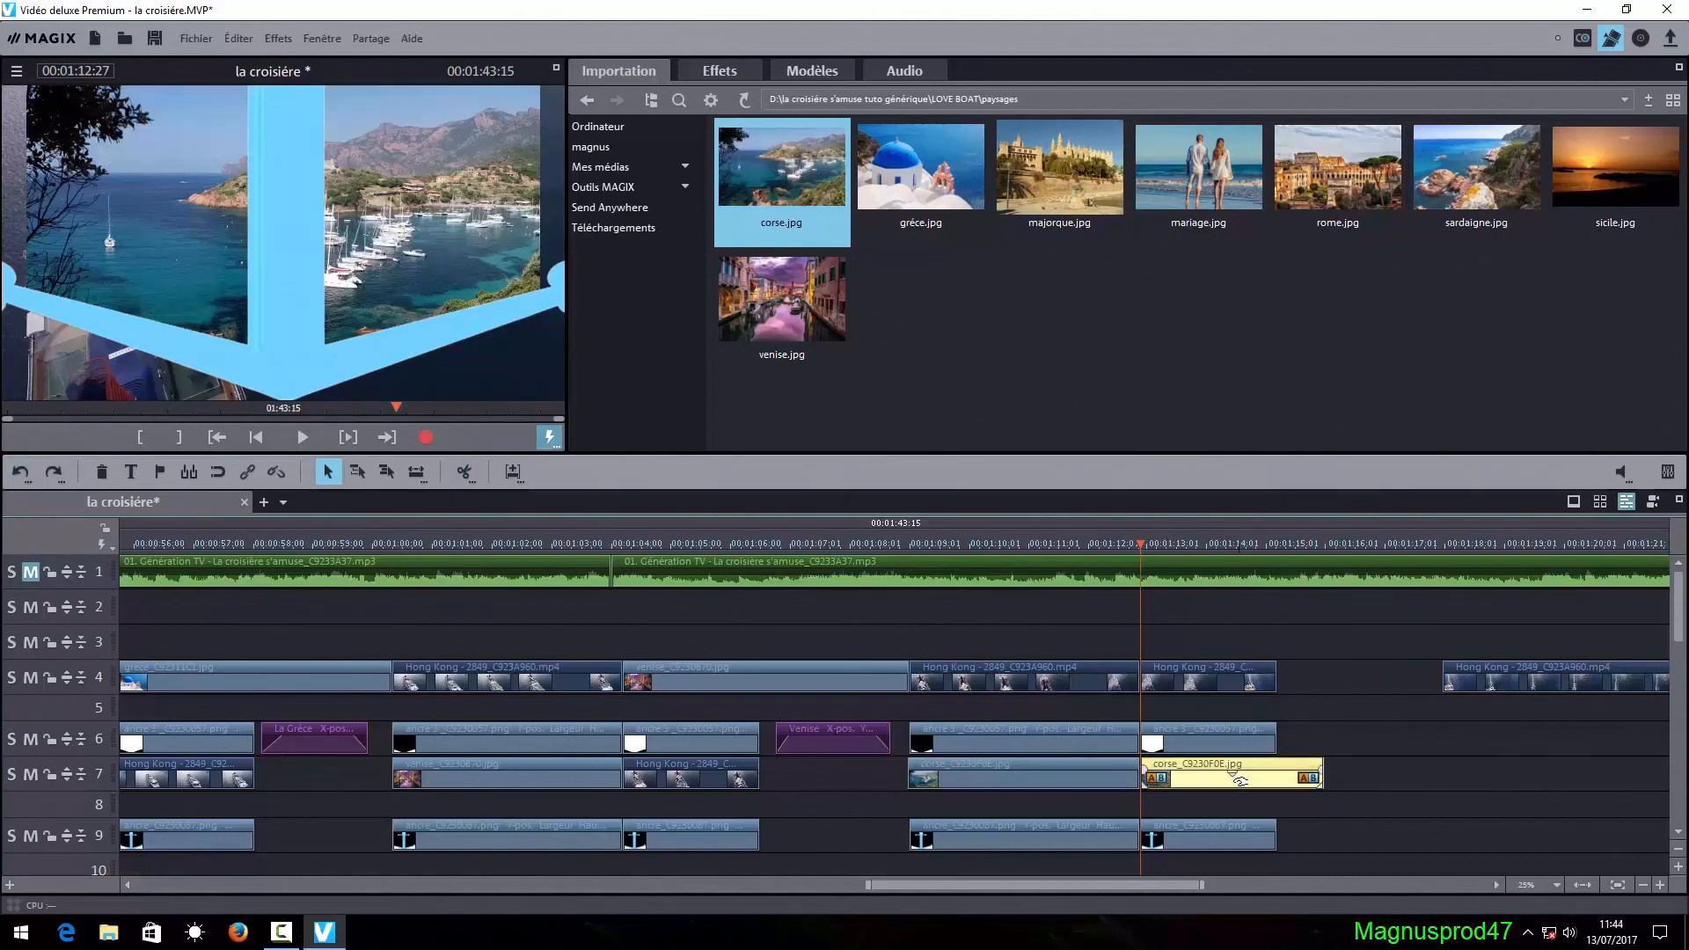
{"action": "left_click_drag", "start_coordinate": [1322, 776], "coordinate": [1277, 774]}
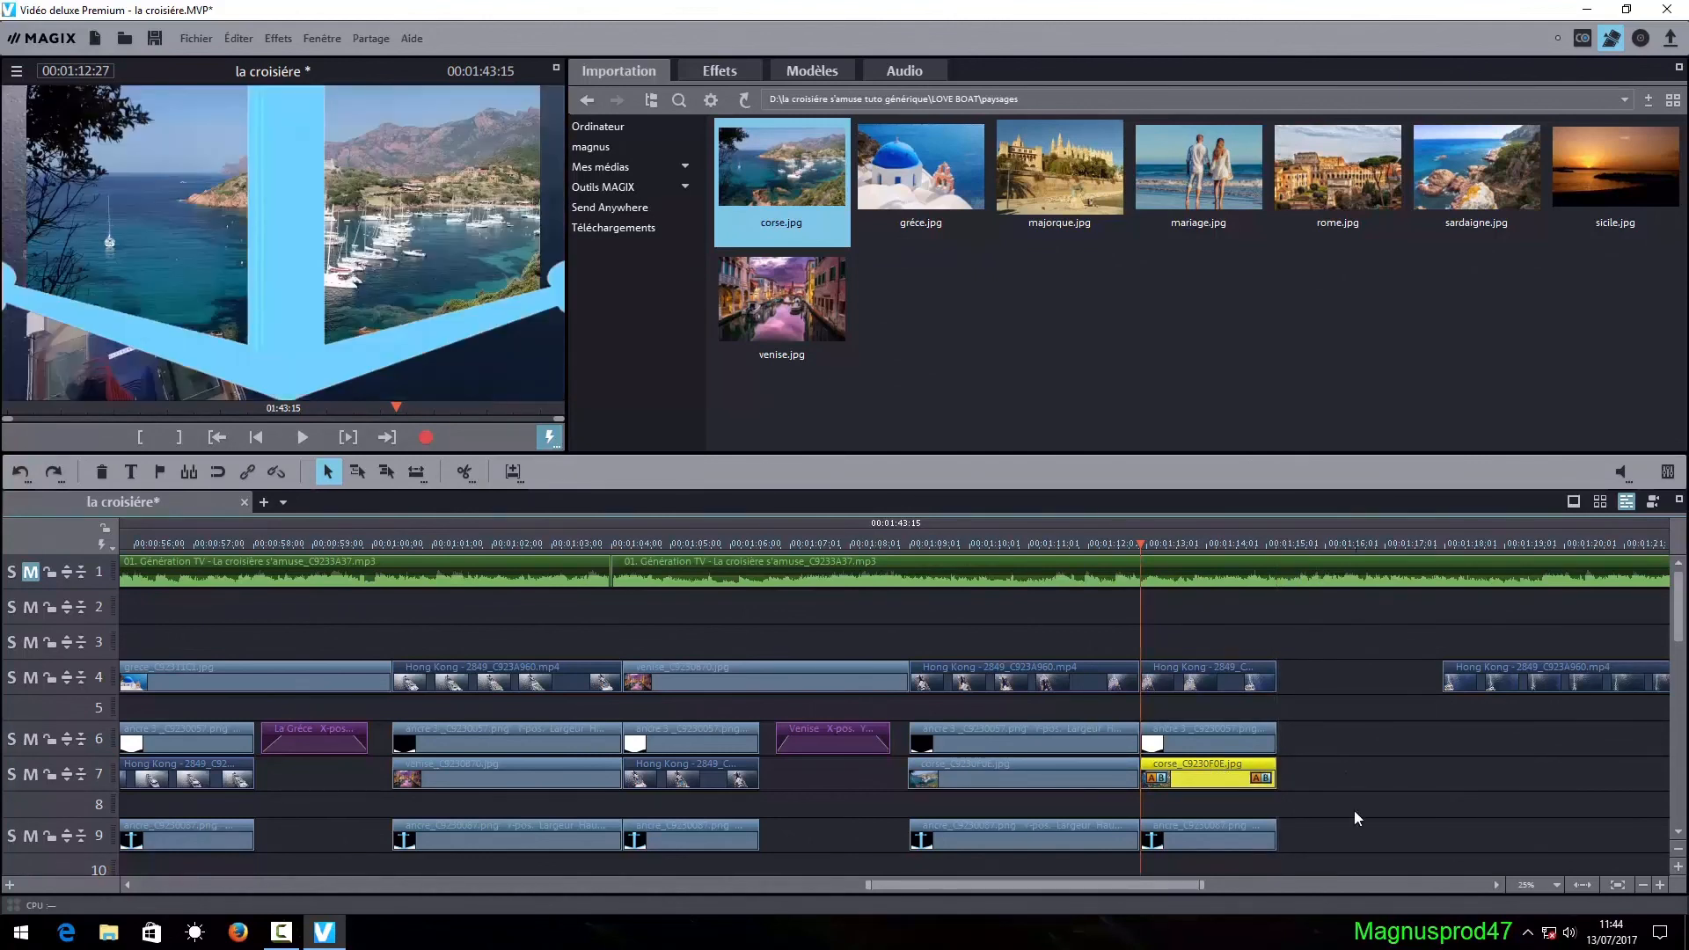
- Swap the Hong Kong clip on track 4 with the corse clip on track 7 in the second half of the transition
{"action": "left_click", "coordinate": [1215, 666]}
{"action": "left_click_drag", "start_coordinate": [1215, 666], "coordinate": [1399, 824]}
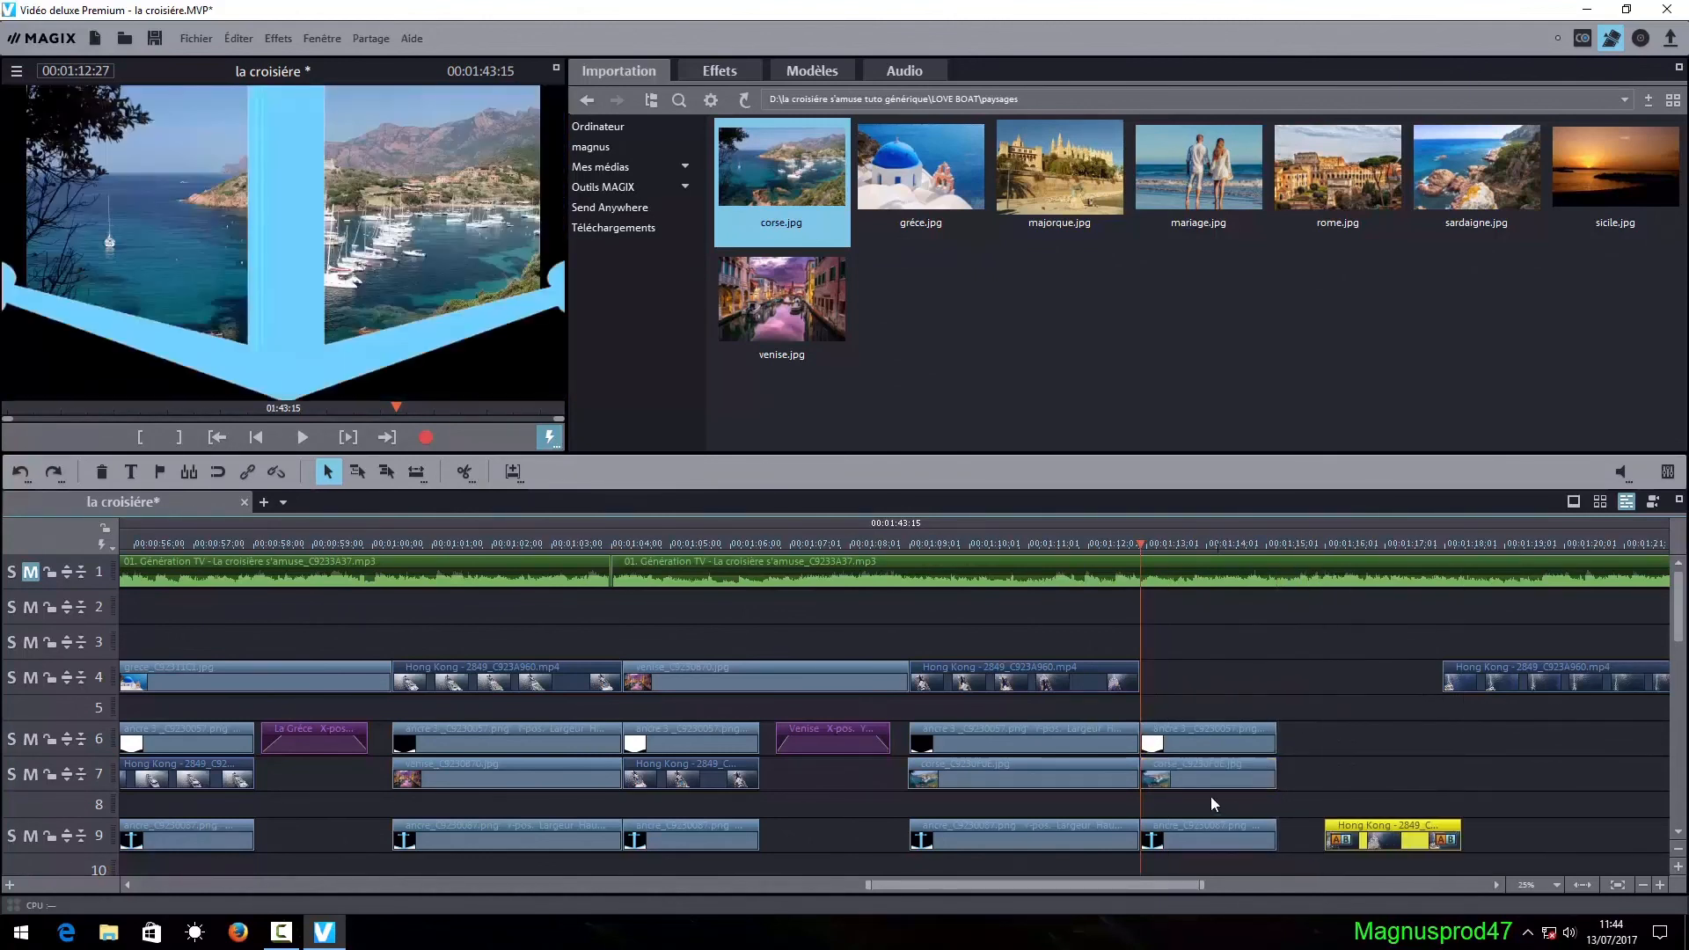
{"action": "left_click_drag", "start_coordinate": [1207, 768], "coordinate": [1230, 700]}
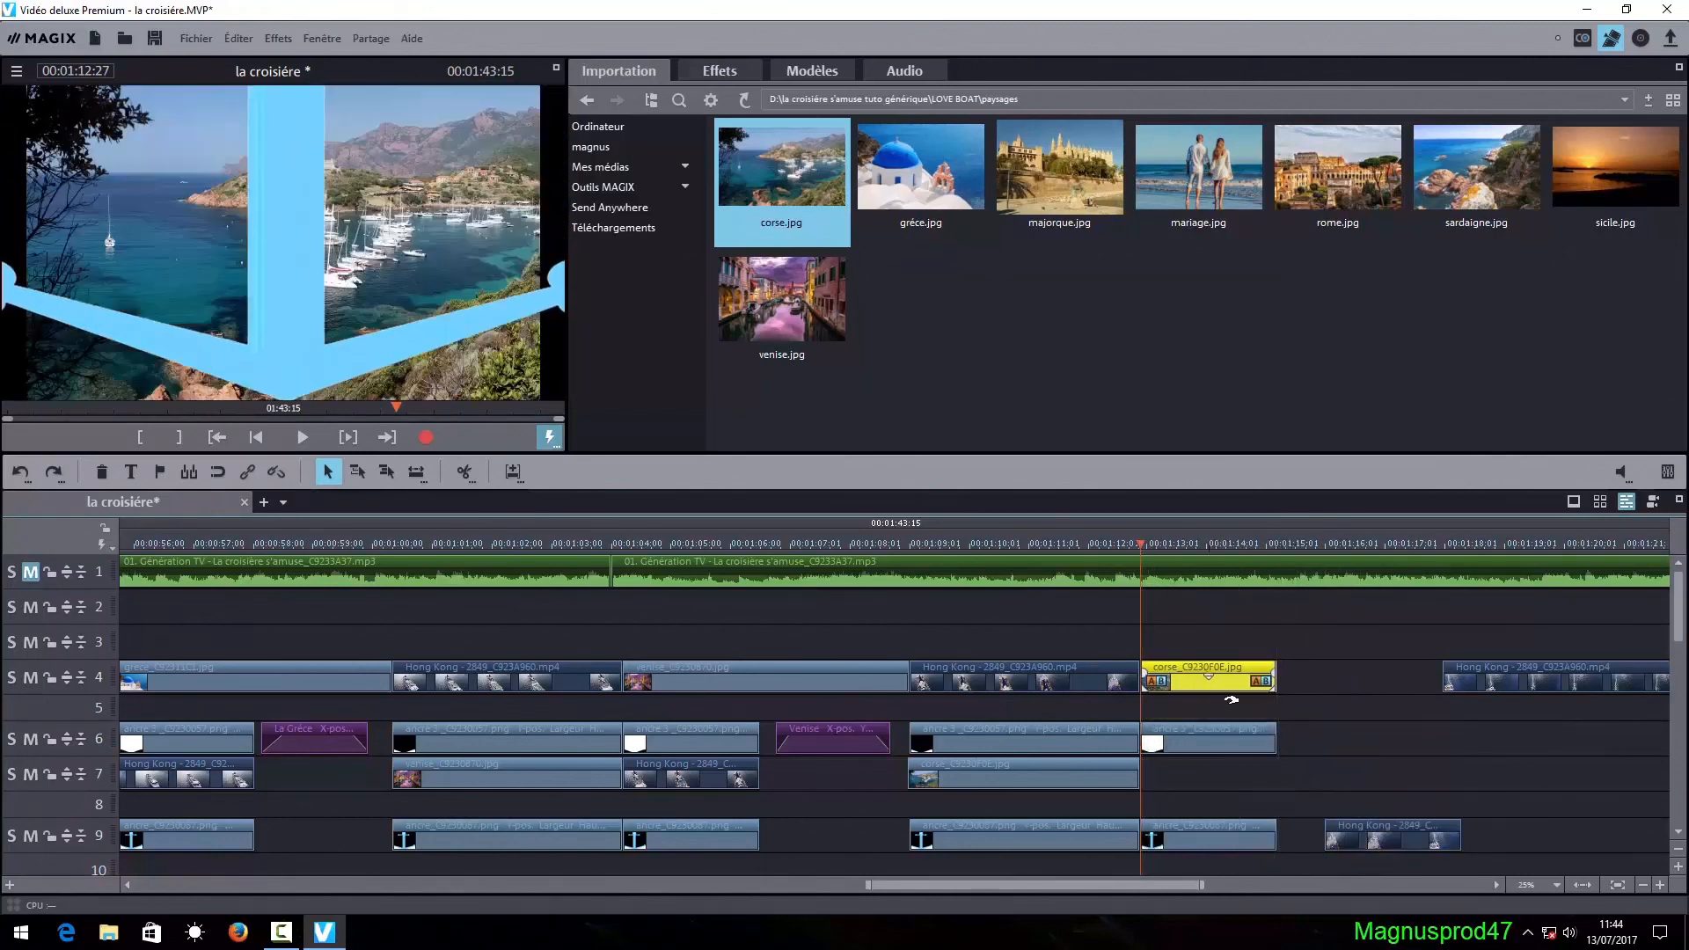
{"action": "left_click_drag", "start_coordinate": [1406, 829], "coordinate": [1209, 778]}
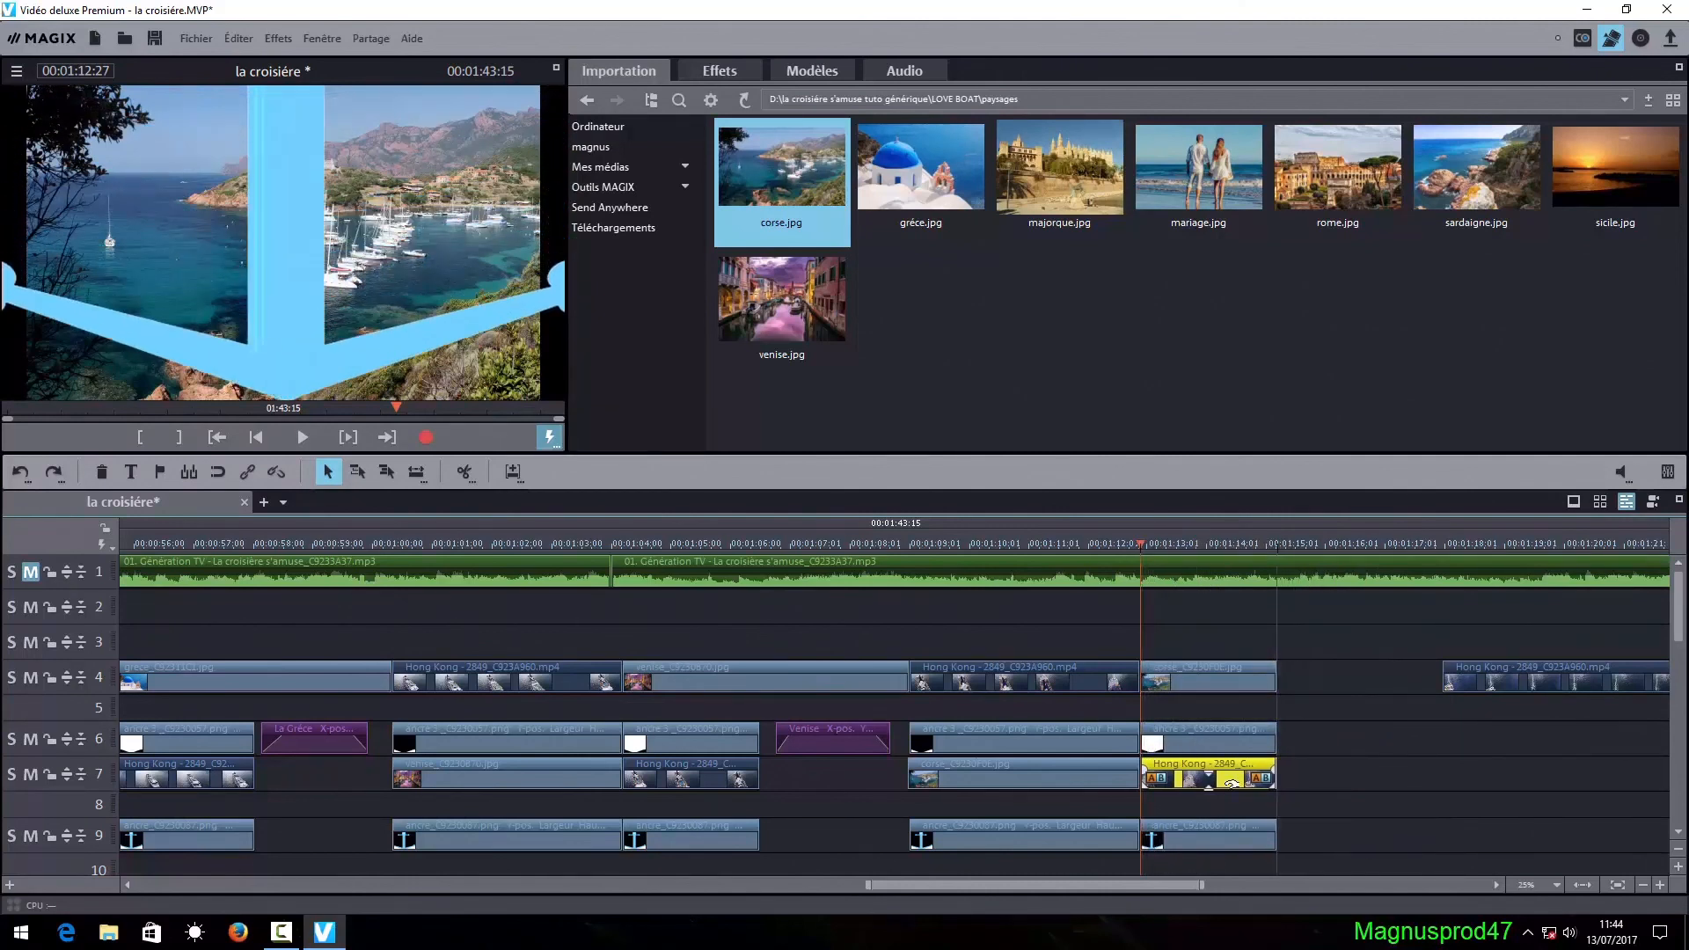
{"action": "left_click", "coordinate": [1321, 816]}
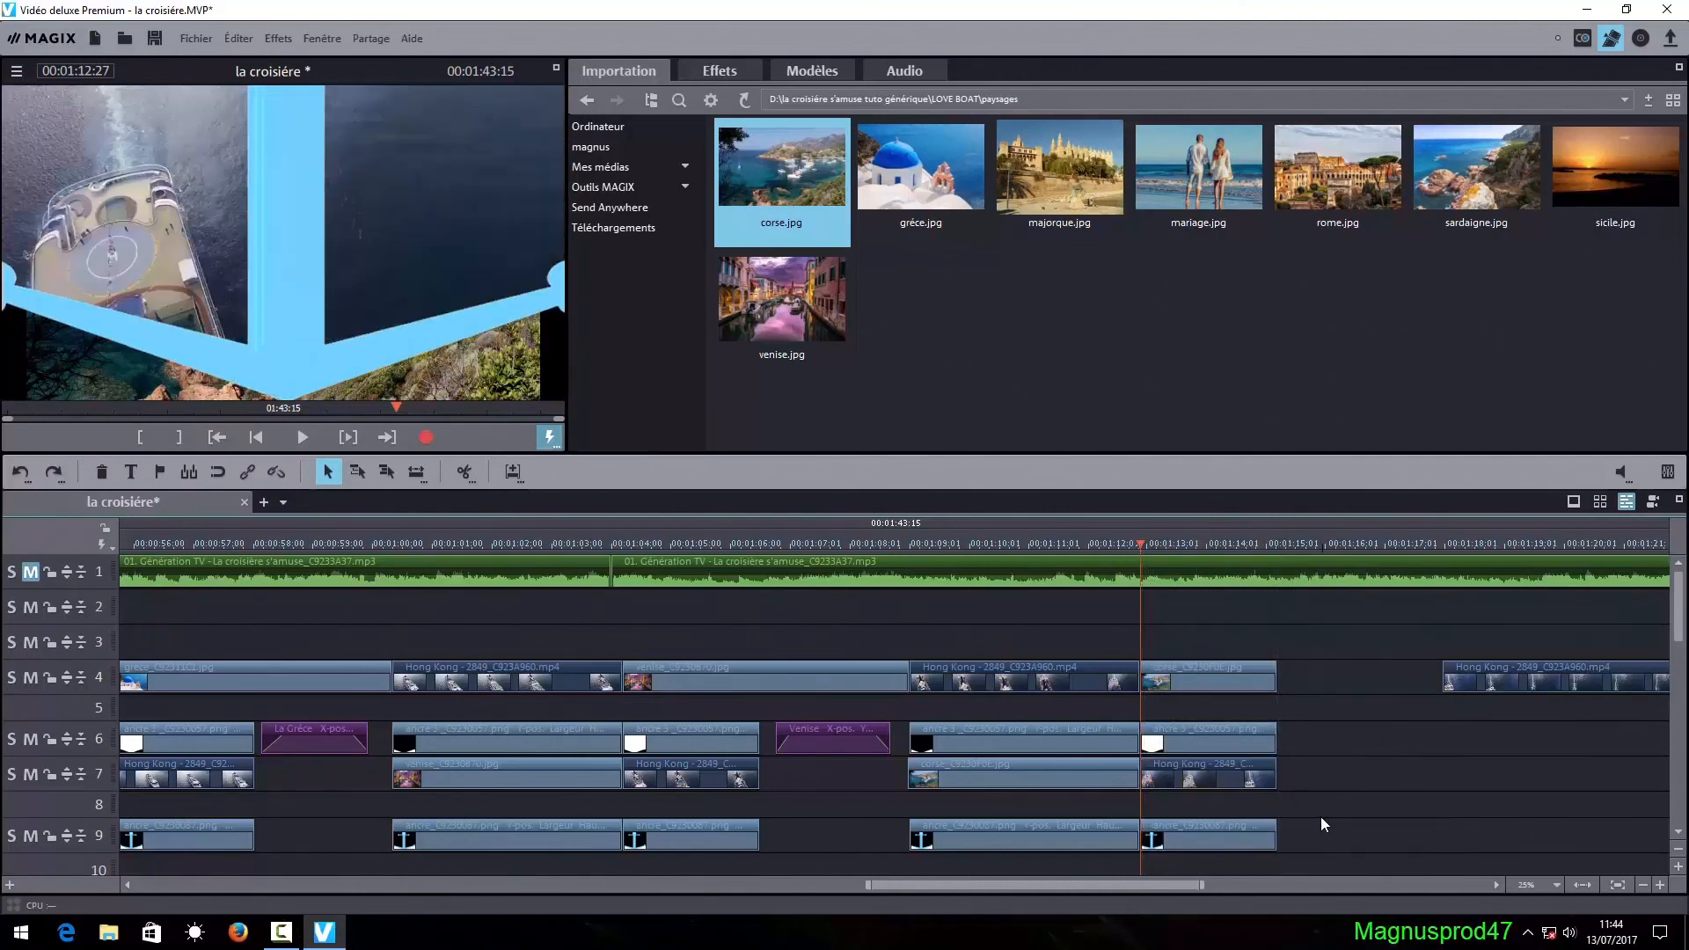
- Copy the Venise title and place the copy on track 6 just after the end of the new transition
{"action": "right_click", "coordinate": [873, 744]}
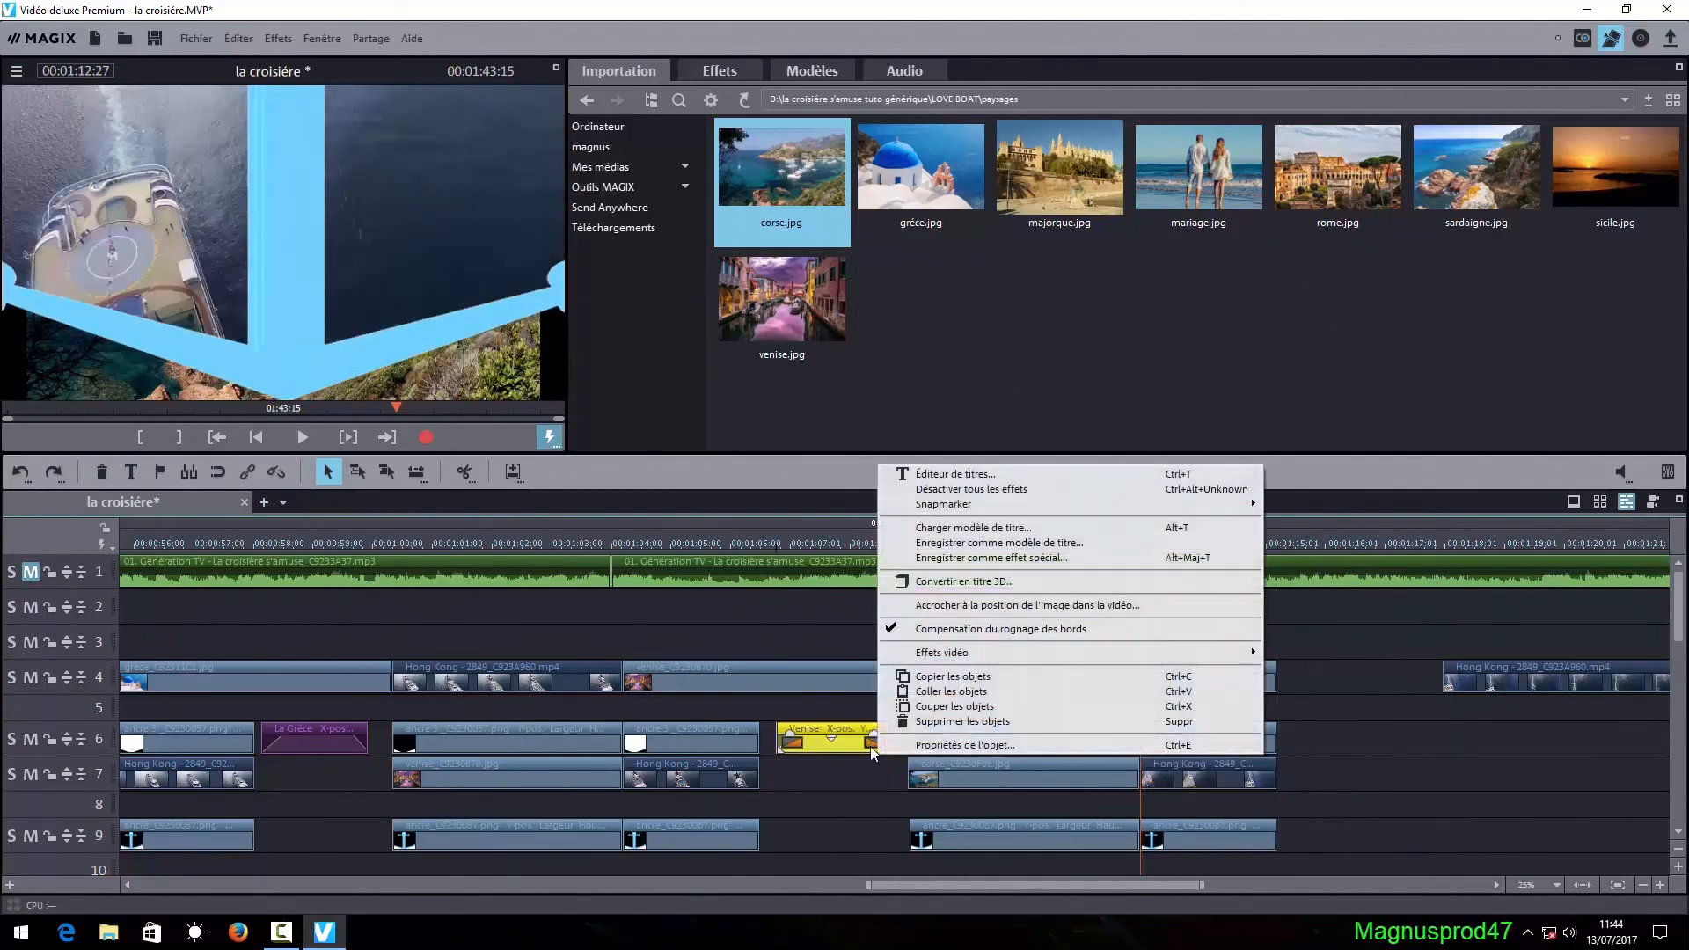
{"action": "left_click", "coordinate": [948, 687]}
{"action": "right_click", "coordinate": [1353, 748]}
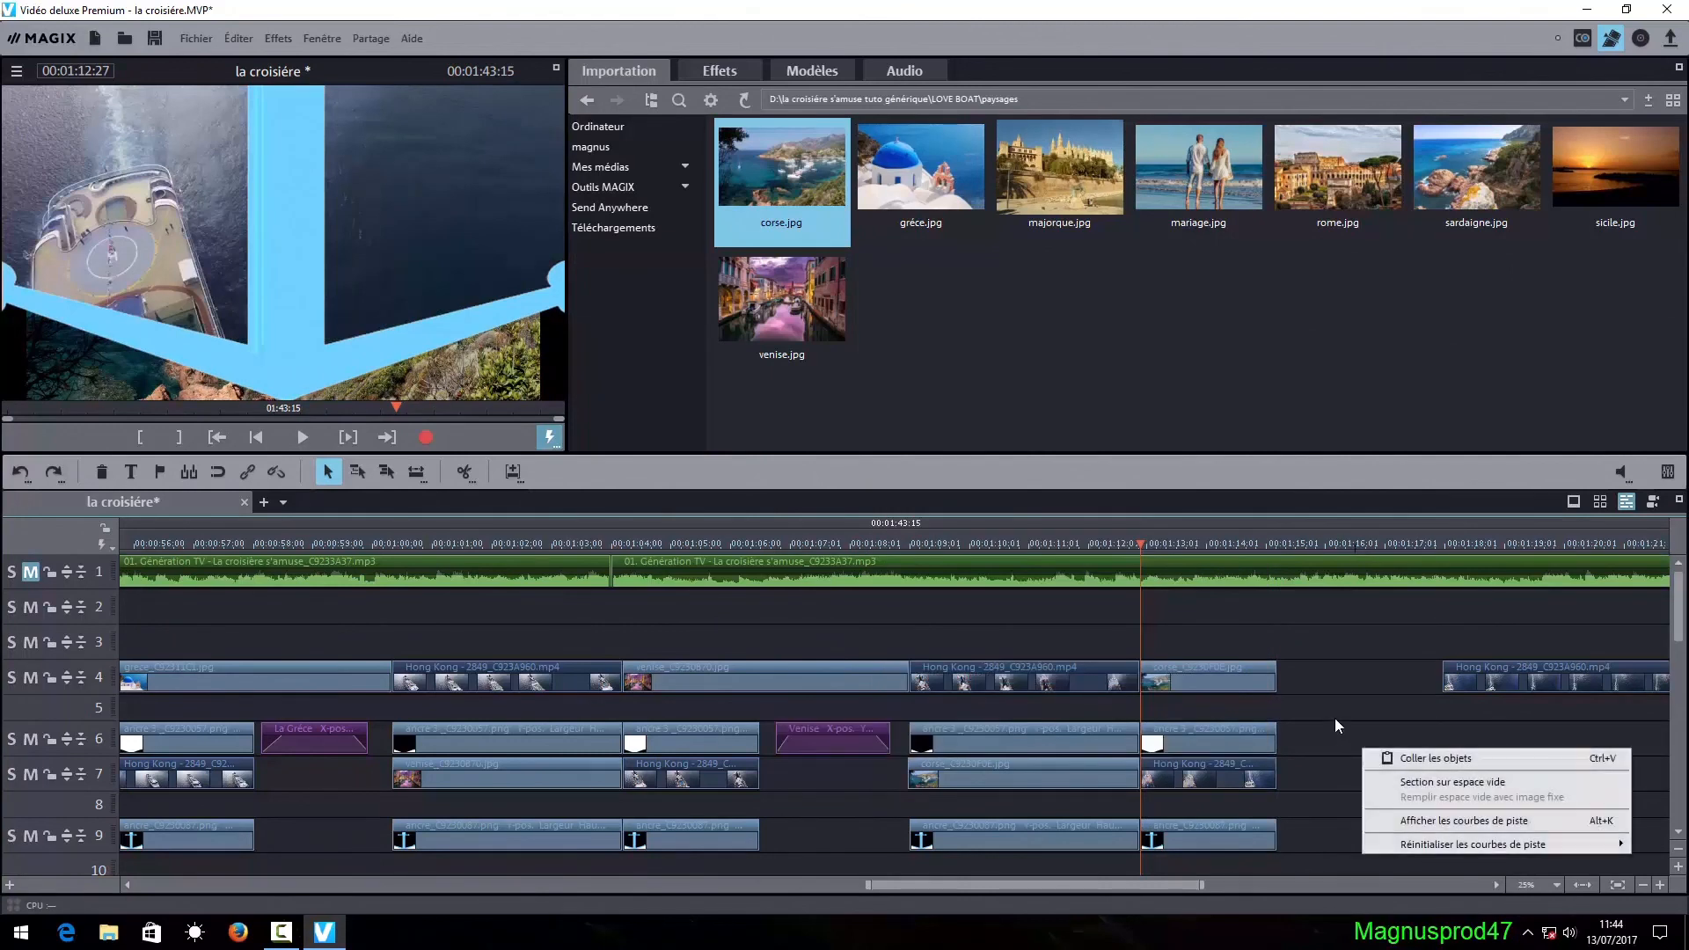
{"action": "left_click", "coordinate": [1439, 758]}
{"action": "left_click_drag", "start_coordinate": [1198, 730], "coordinate": [1352, 737]}
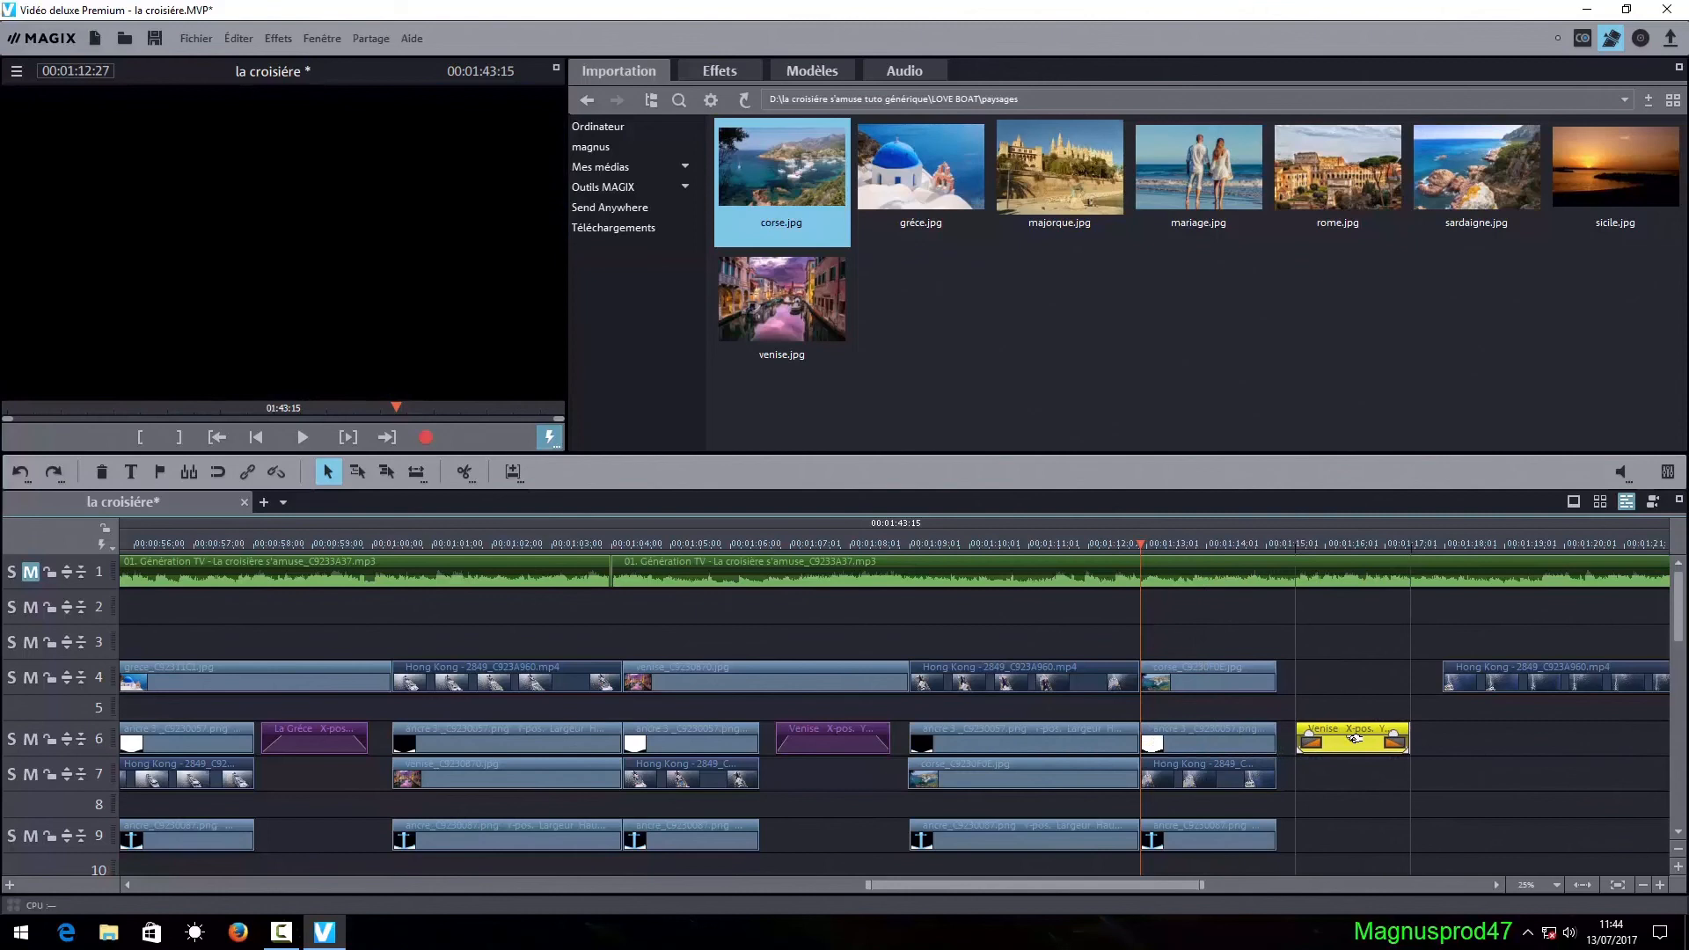
- Extend the track 4 corse clip to the next Hong Kong clip and trim the track 7 corse clip's start to 00:01:09:01
{"action": "left_click", "coordinate": [1271, 680]}
{"action": "left_click_drag", "start_coordinate": [1273, 679], "coordinate": [1442, 680]}
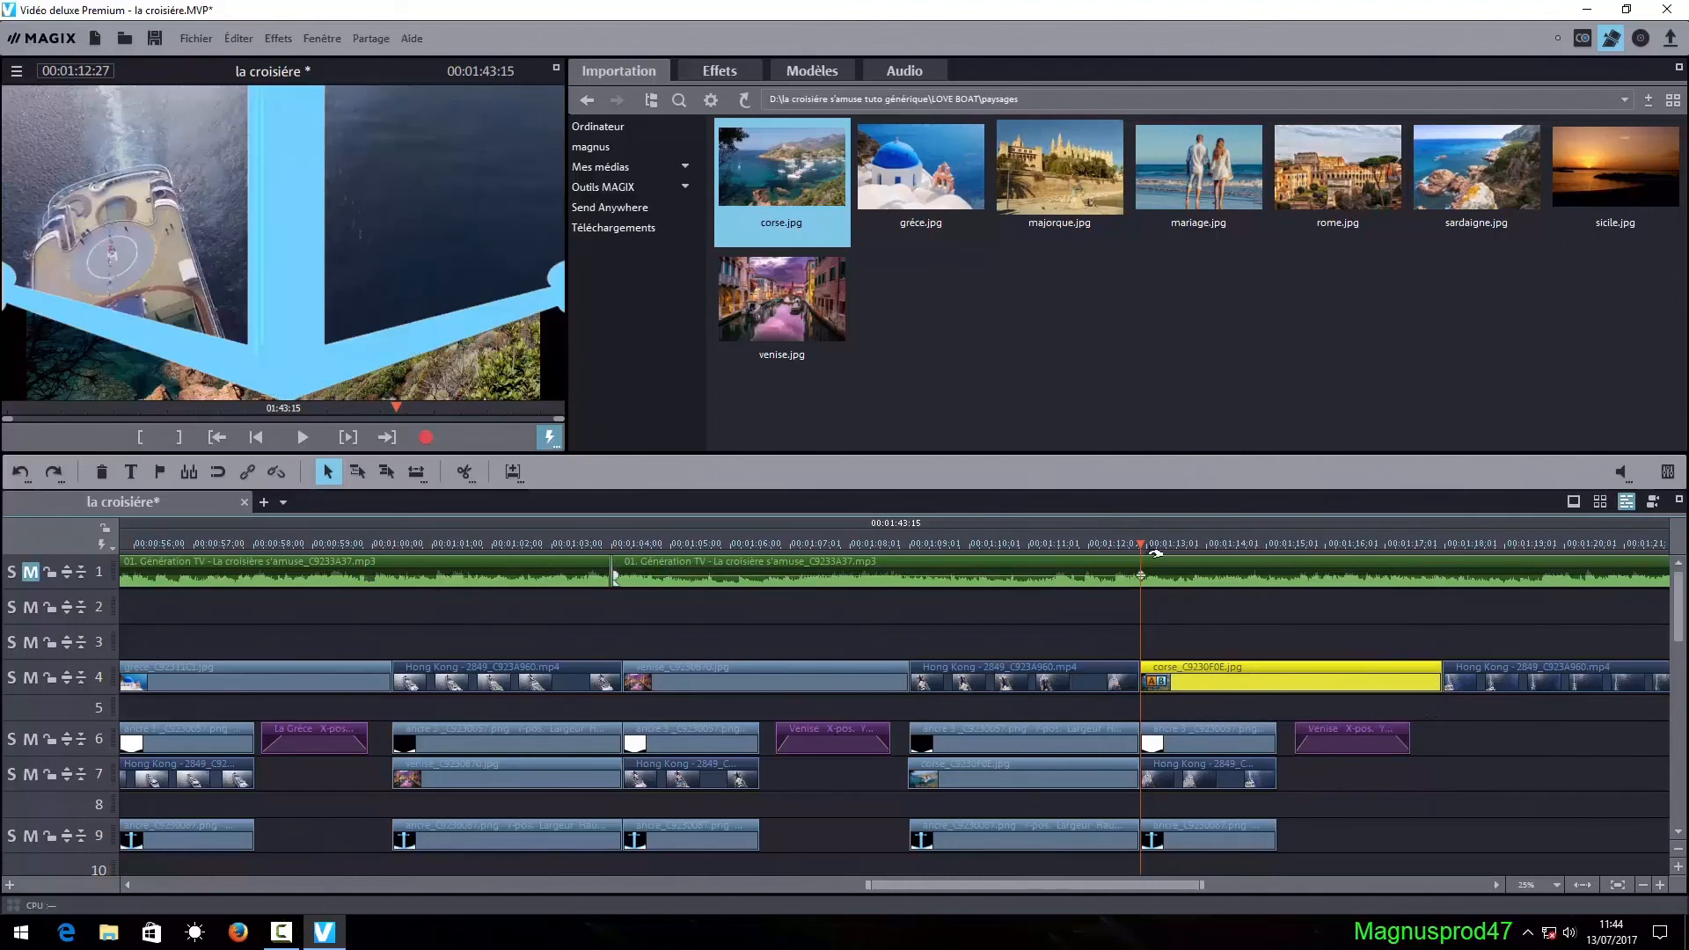
{"action": "left_click_drag", "start_coordinate": [1136, 542], "coordinate": [908, 564]}
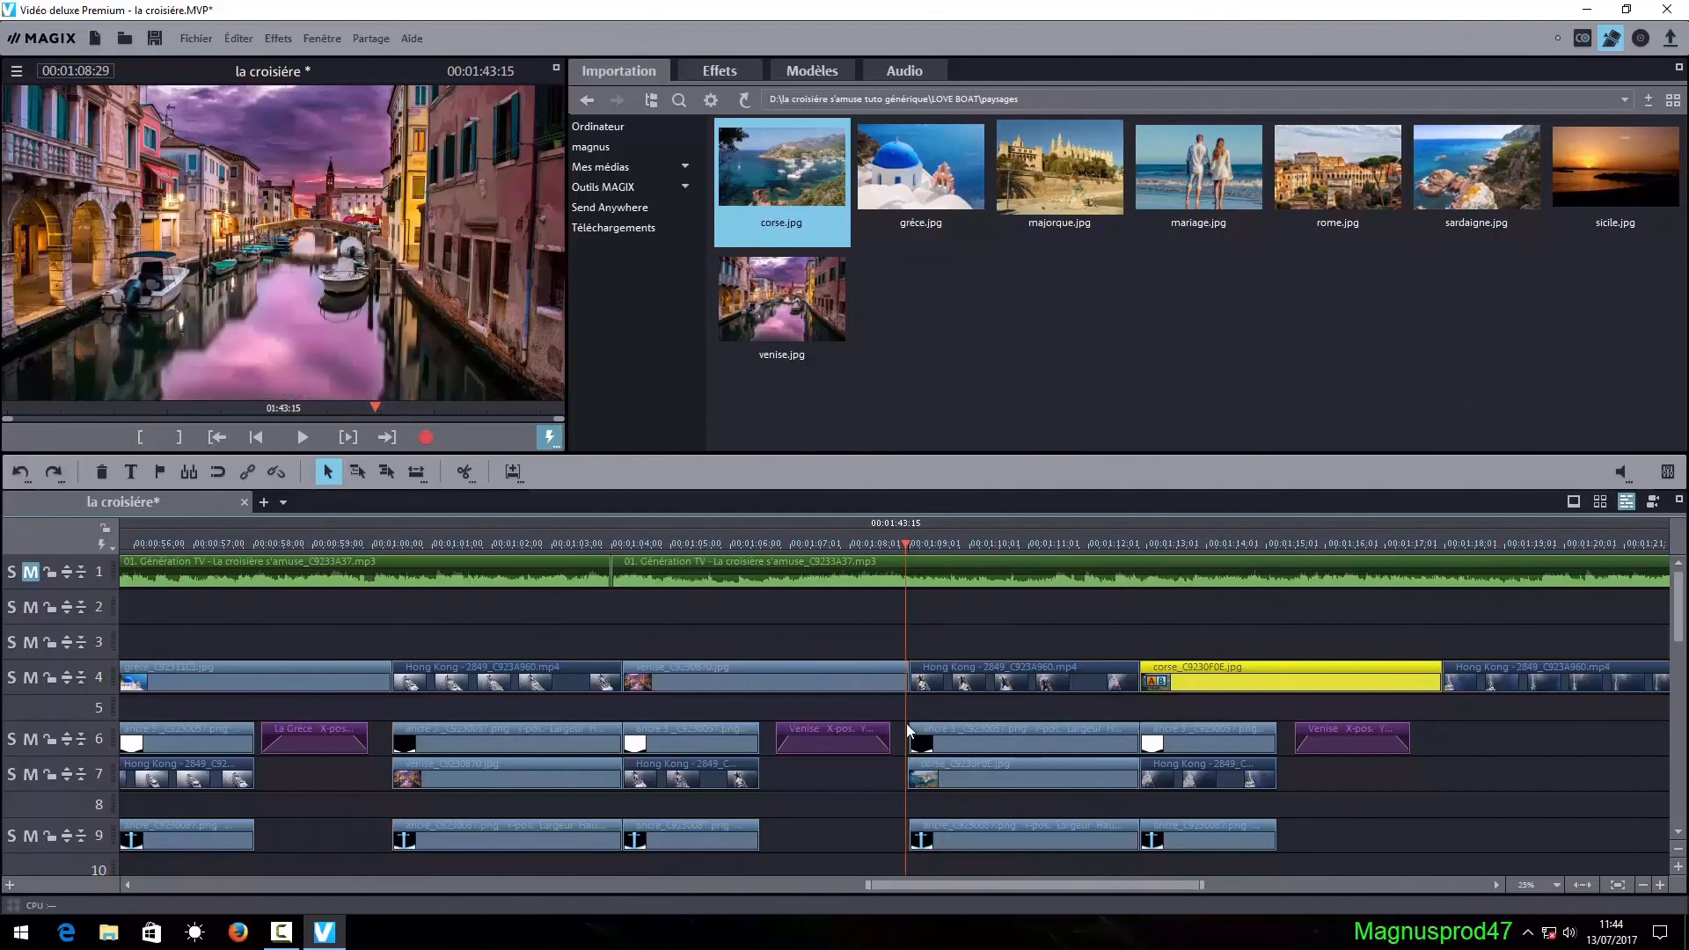
{"action": "key", "text": "Right"}
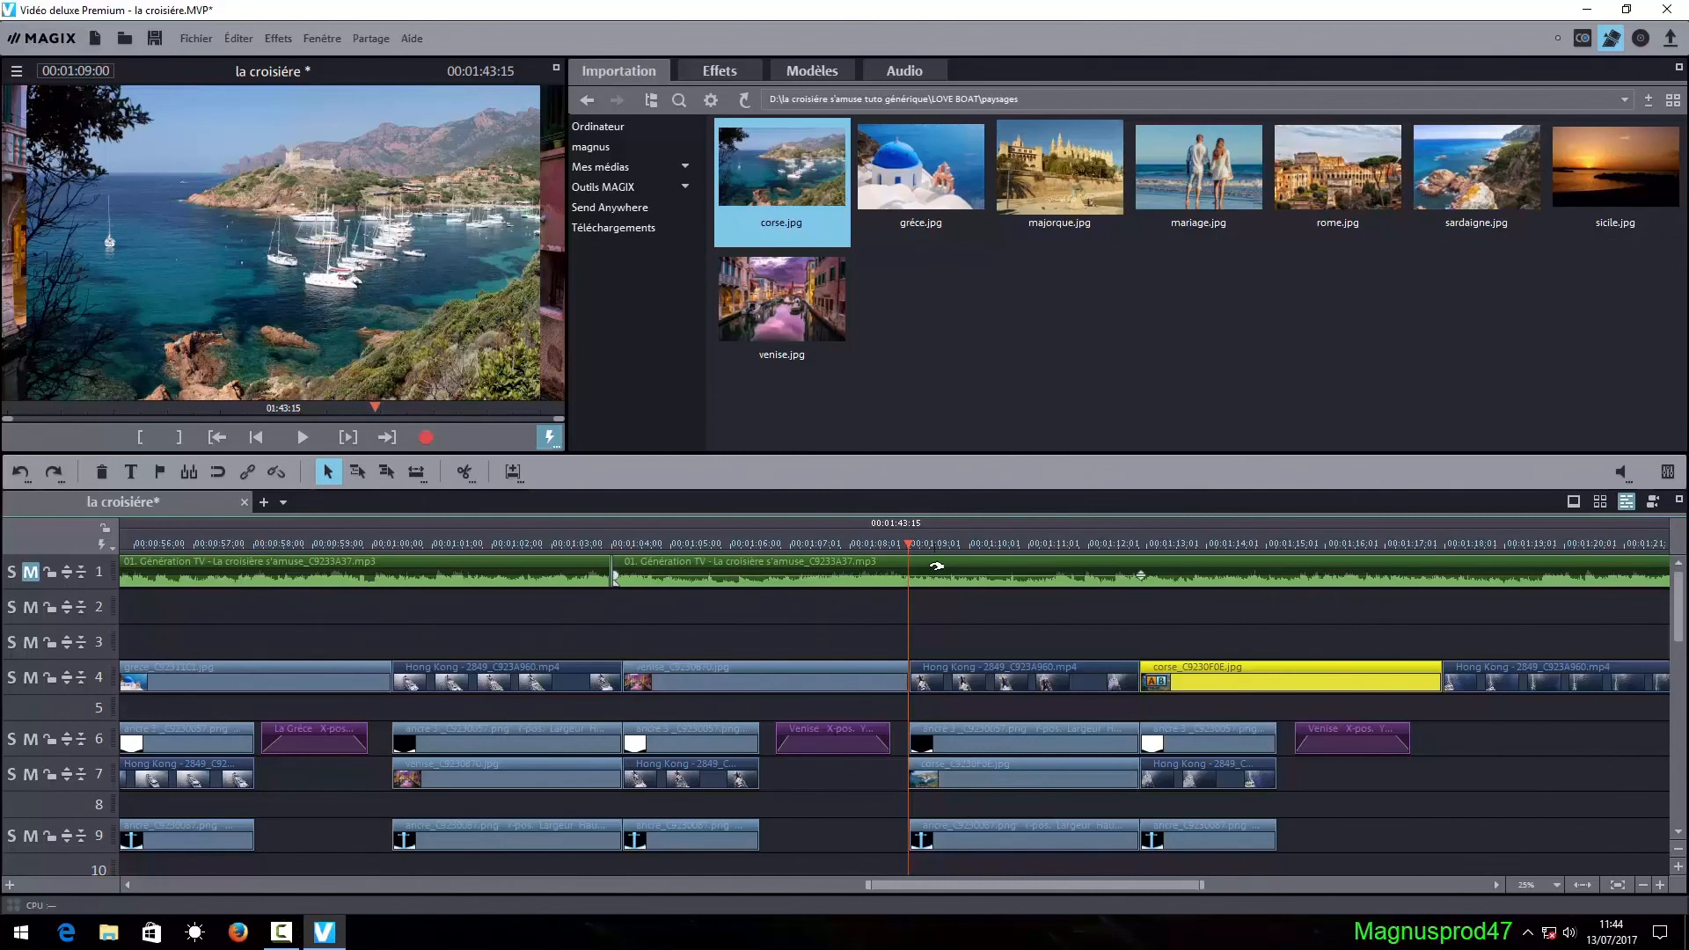
{"action": "key", "text": "Right"}
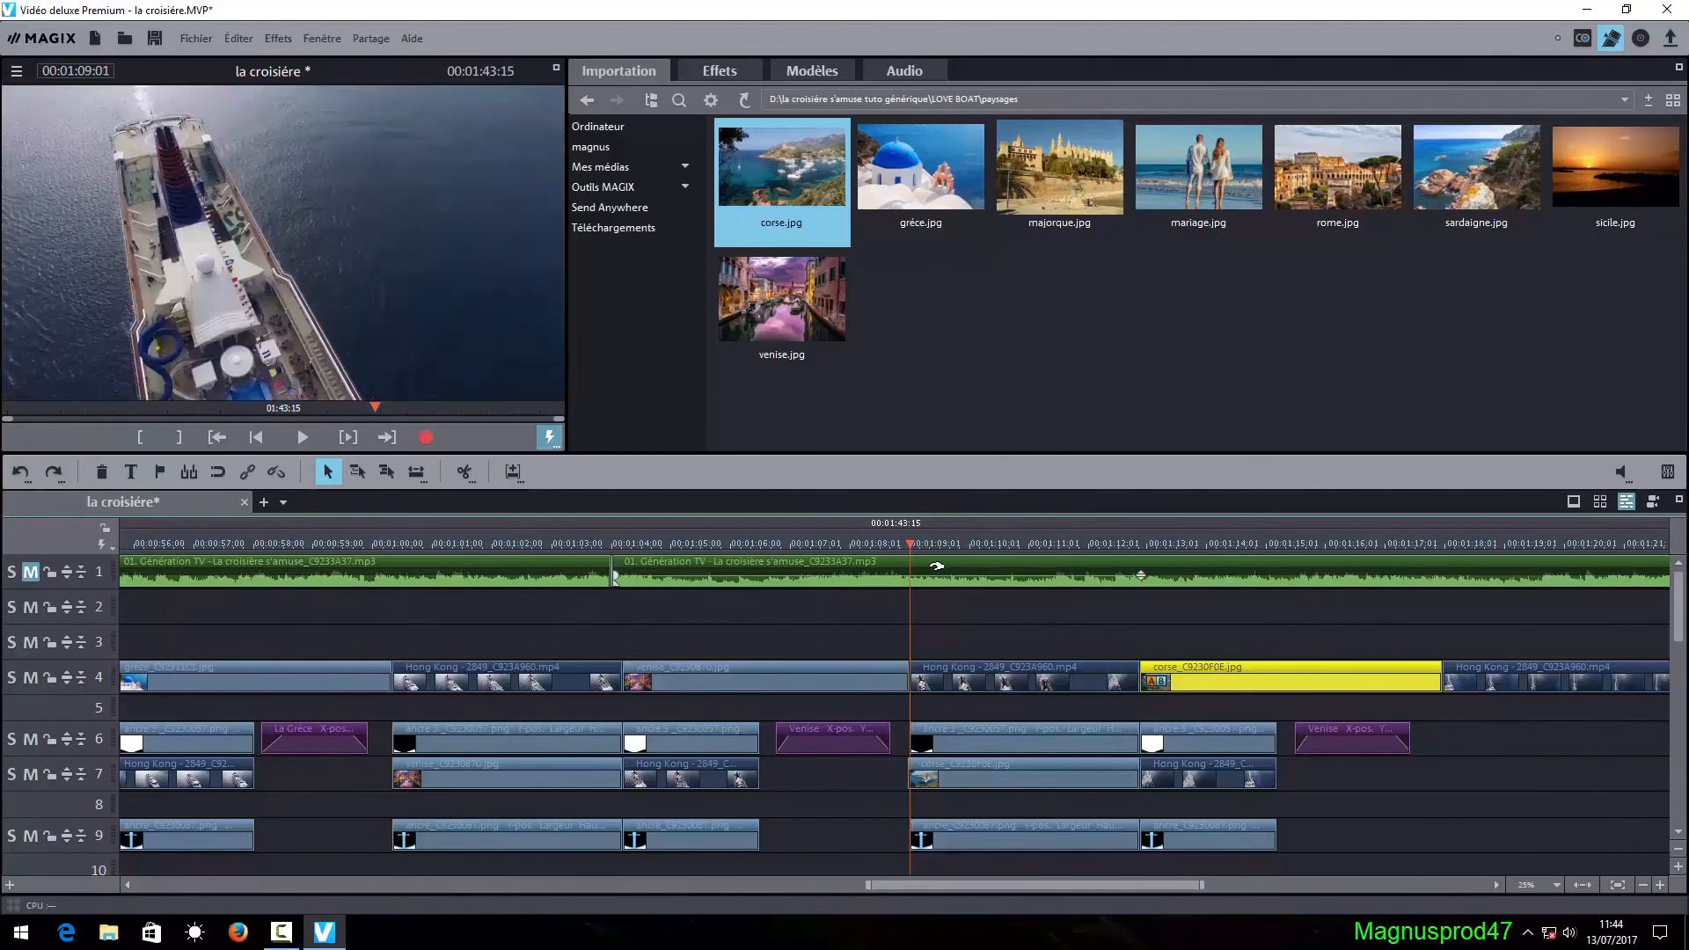
{"action": "left_click", "coordinate": [910, 774]}
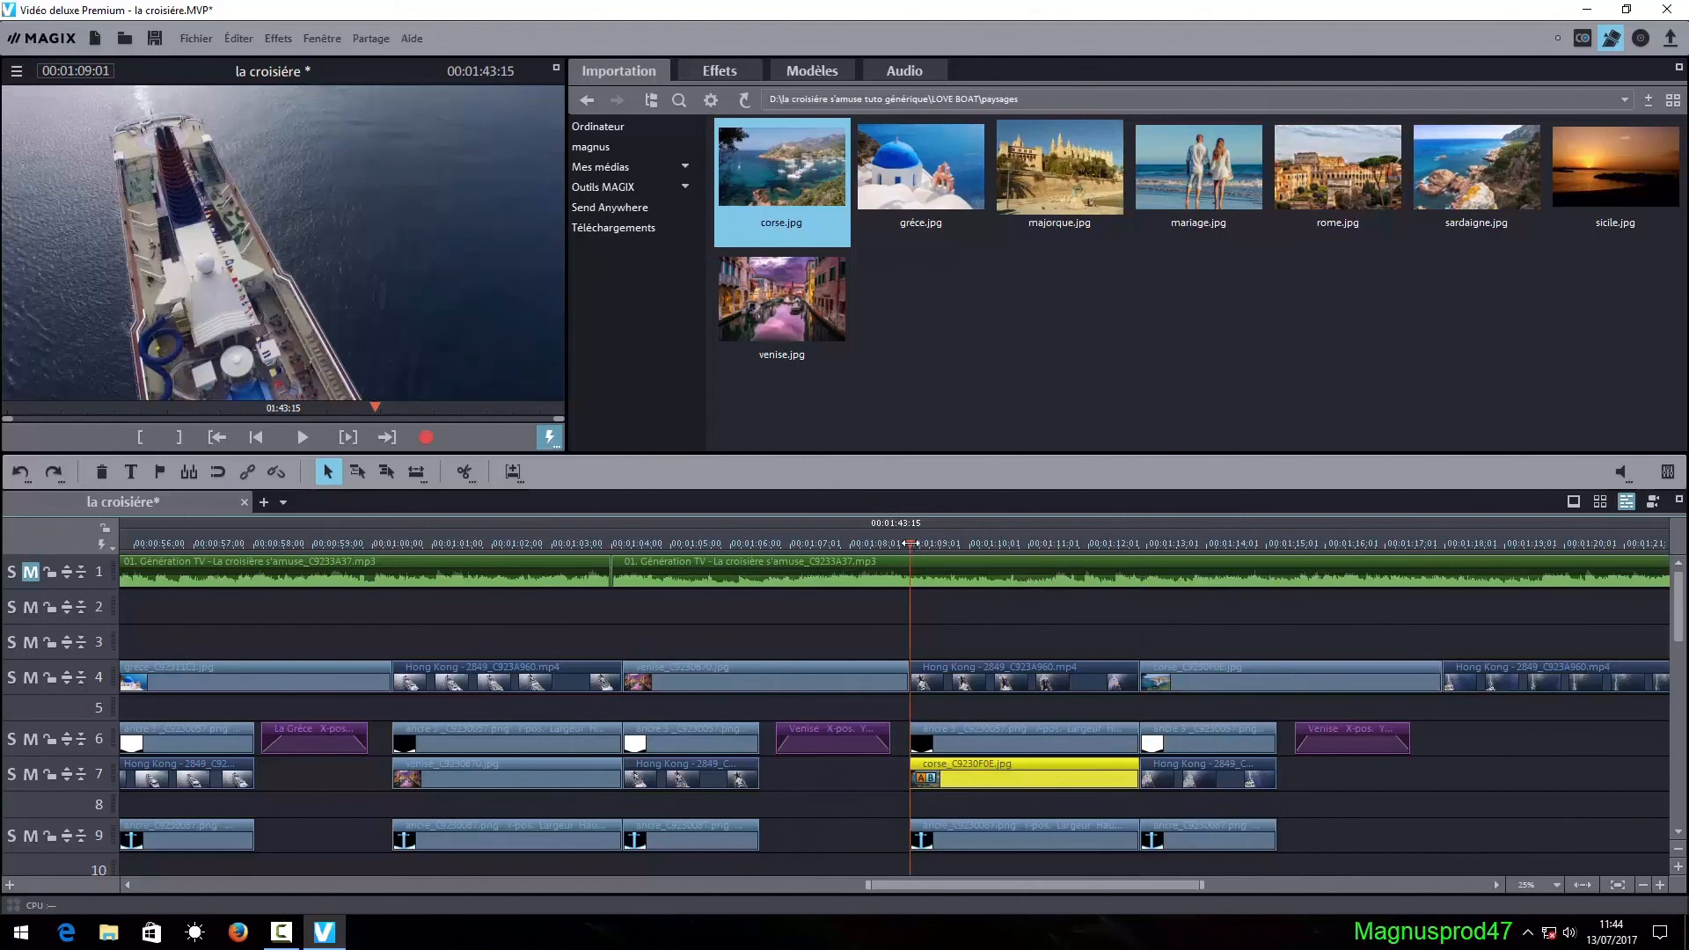
- Play back the third anchor transition closely and examine how the Corsica image fills the frame
{"action": "left_click", "coordinate": [768, 544]}
{"action": "left_click", "coordinate": [304, 438]}
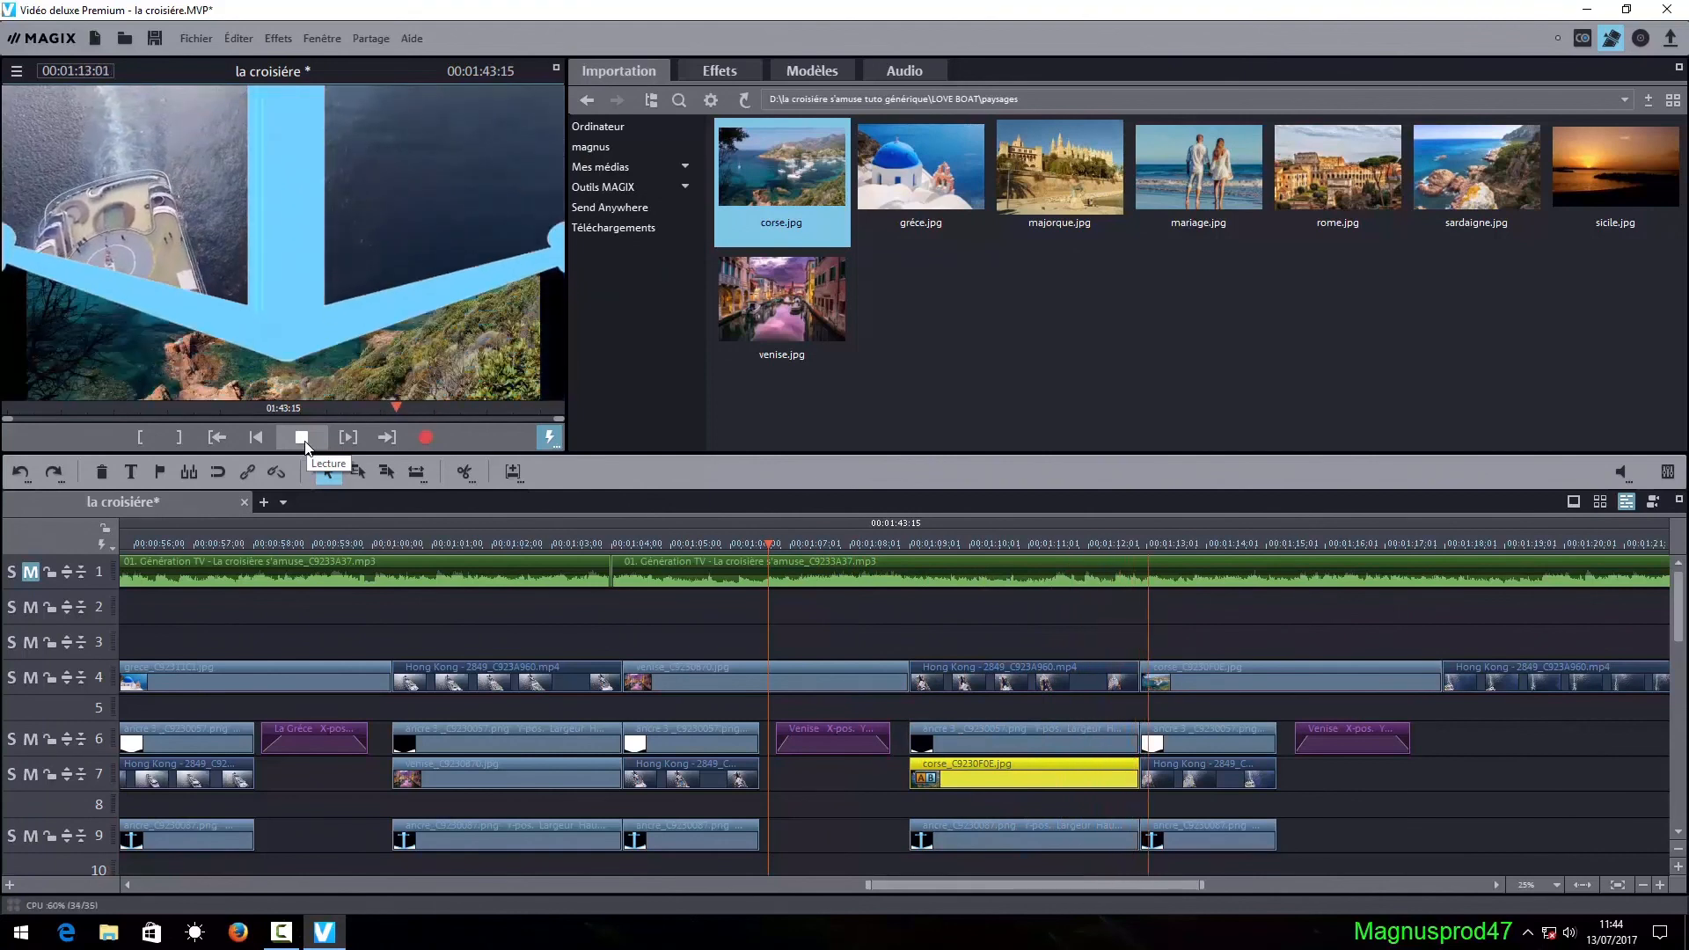
{"action": "left_click", "coordinate": [304, 441]}
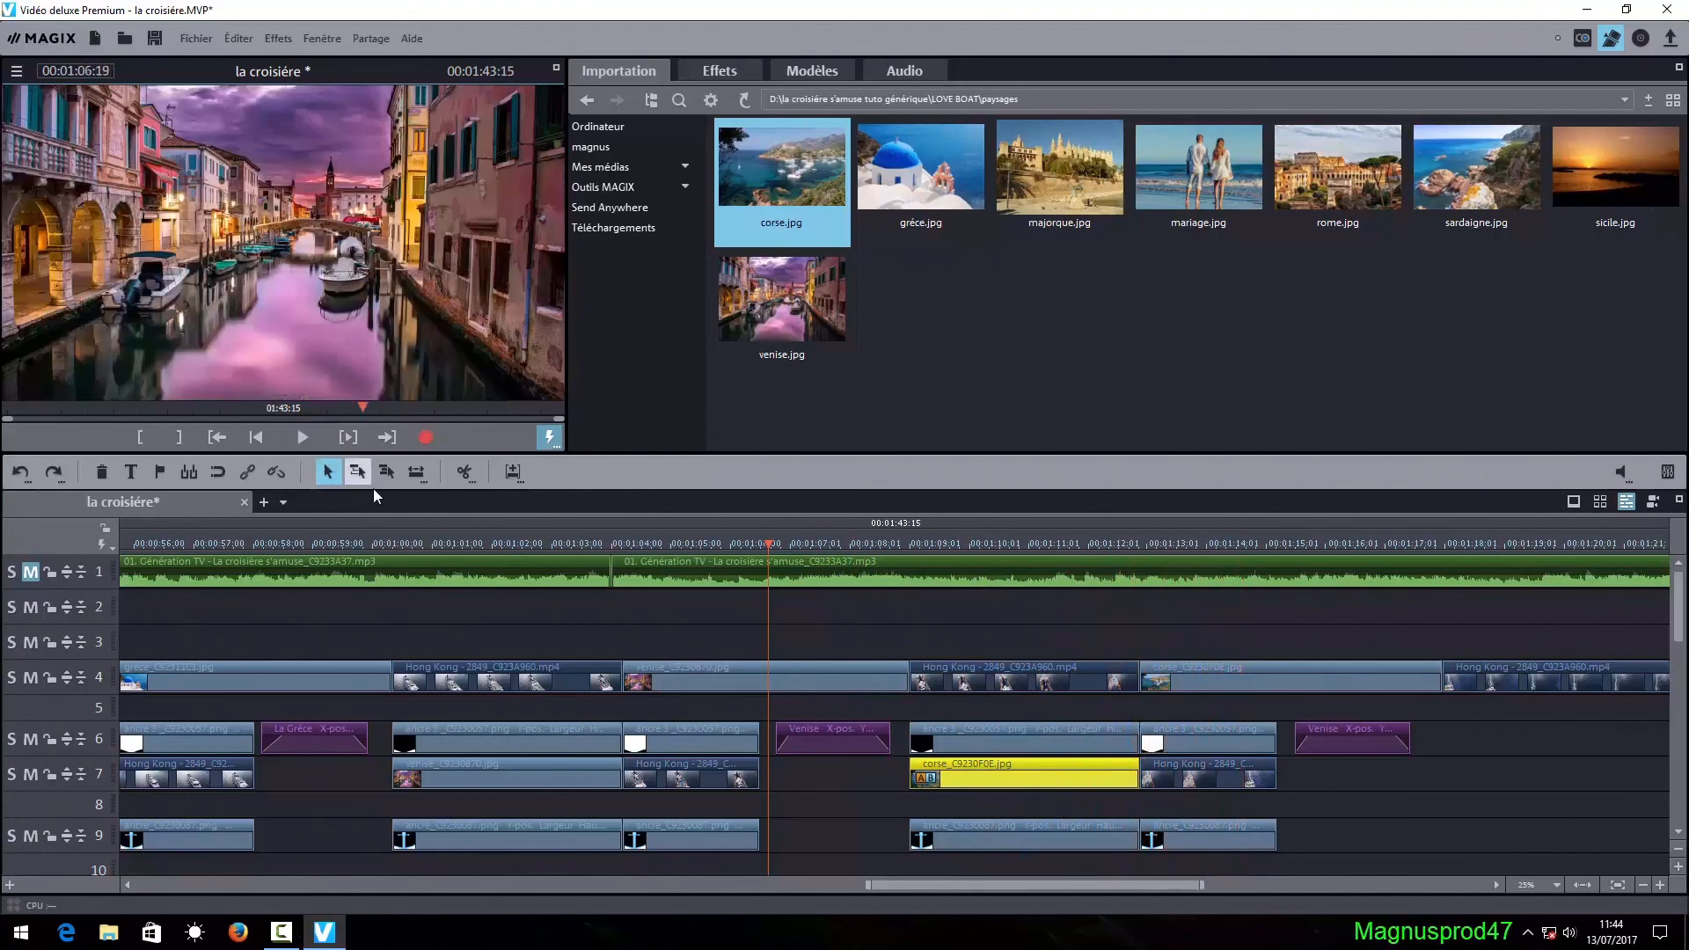
{"action": "left_click", "coordinate": [900, 545]}
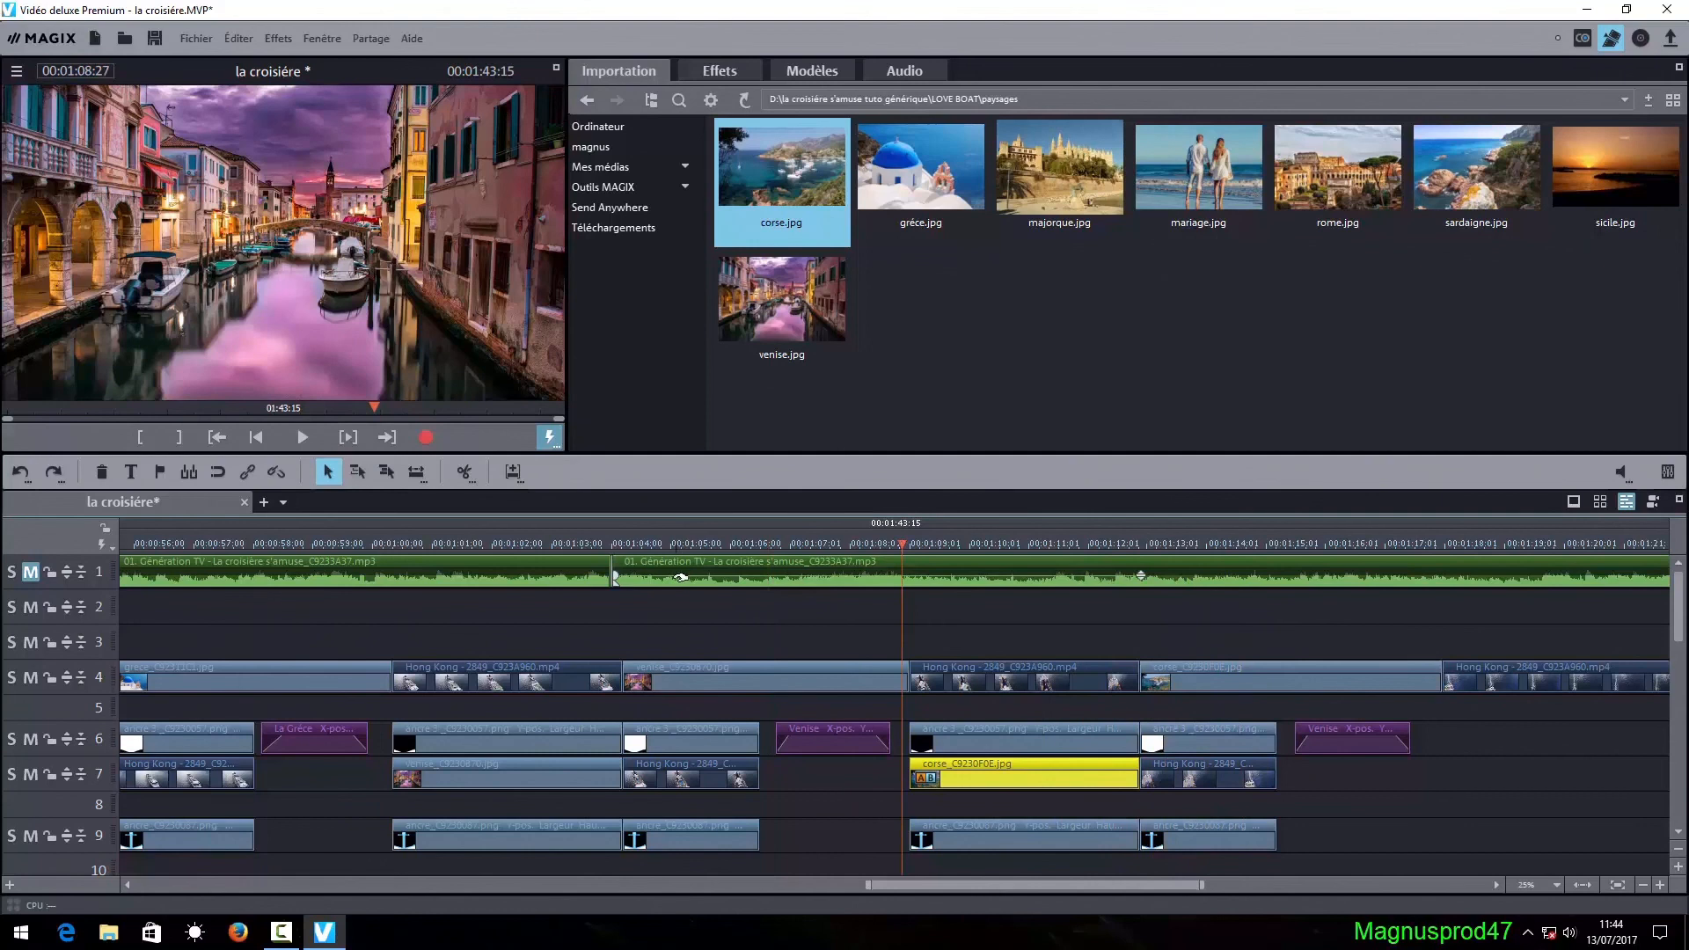
{"action": "left_click", "coordinate": [1660, 884]}
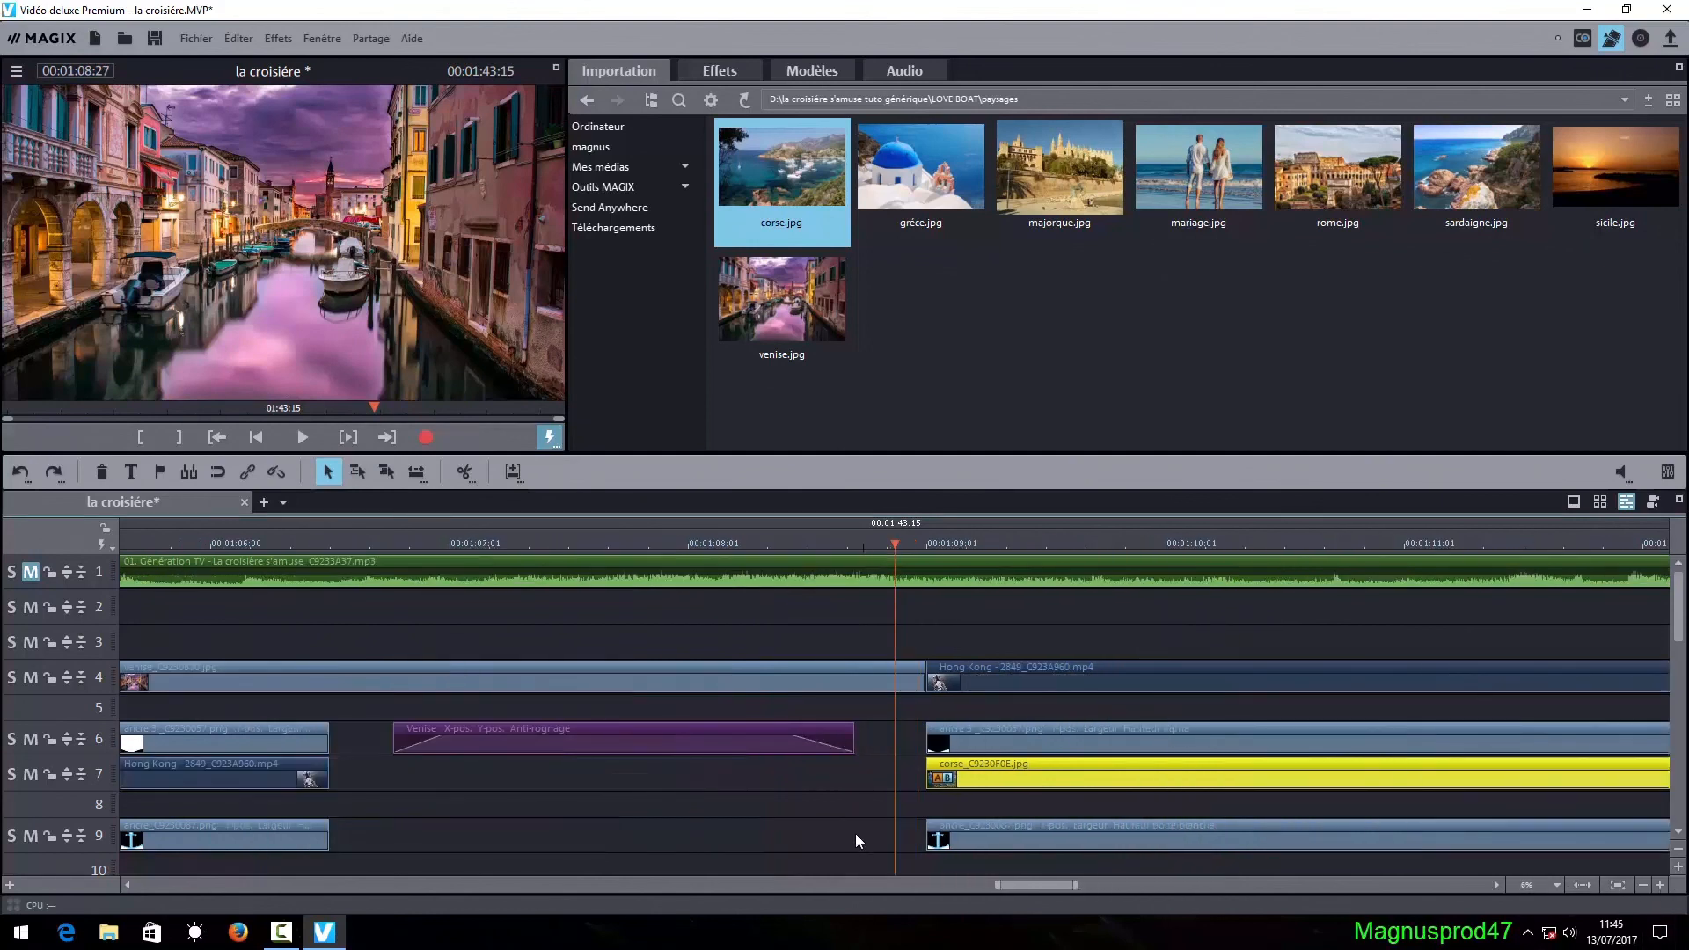
{"action": "left_click_drag", "start_coordinate": [1037, 879], "coordinate": [1097, 883]}
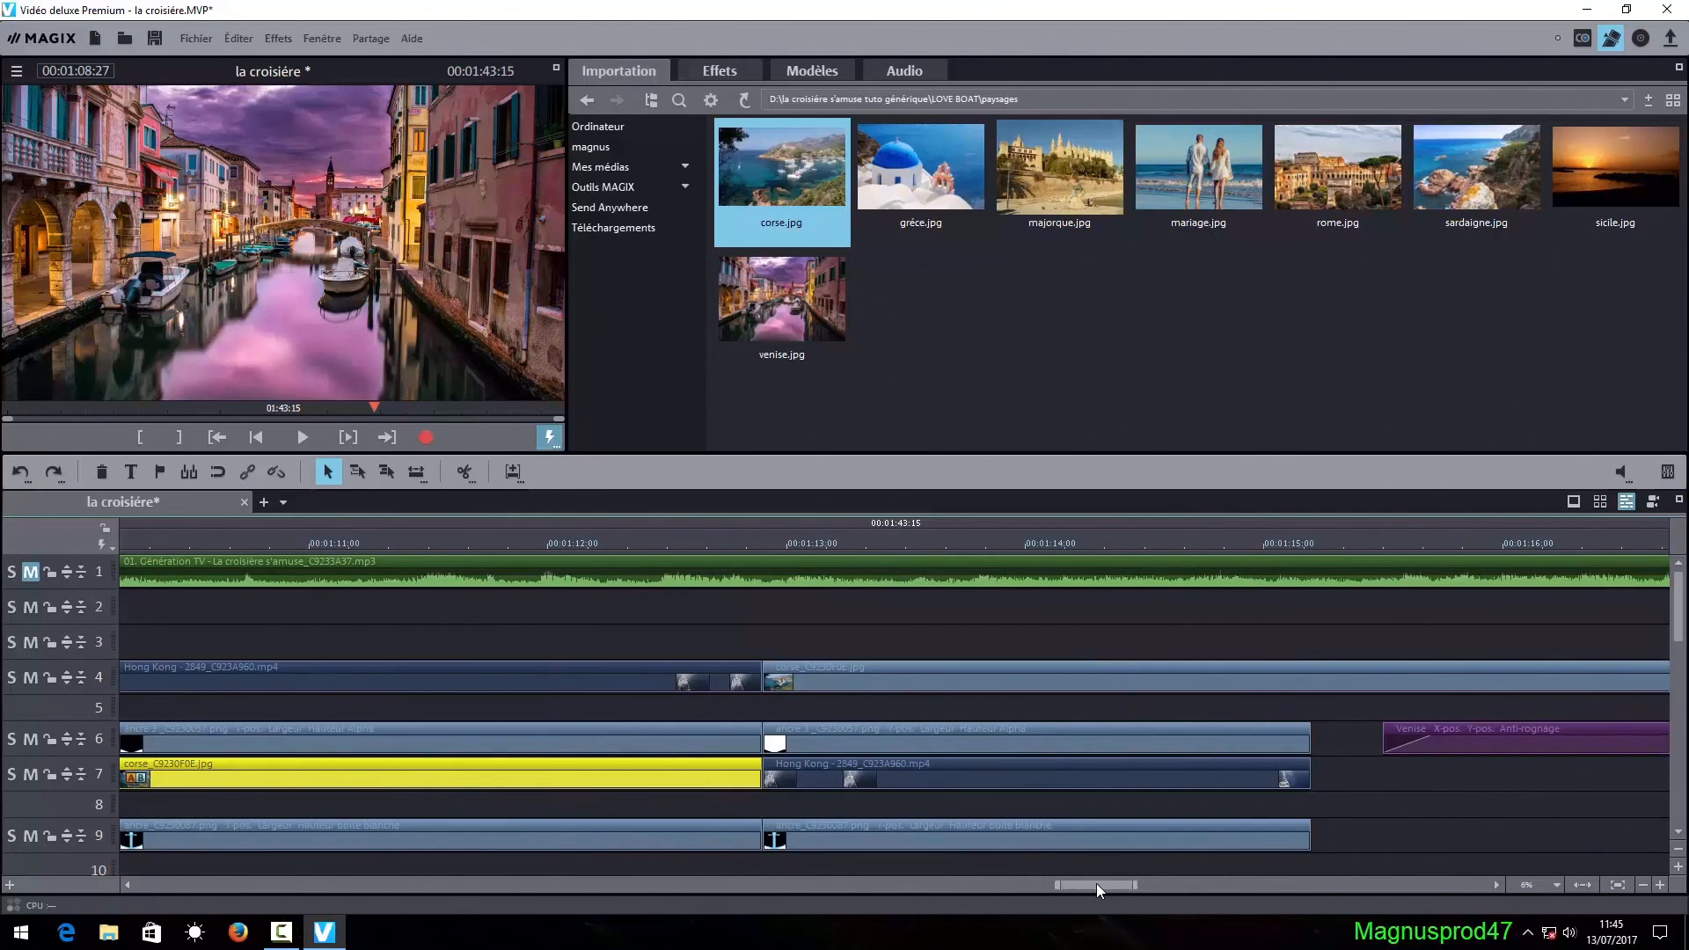
{"action": "left_click_drag", "start_coordinate": [1090, 883], "coordinate": [1065, 878]}
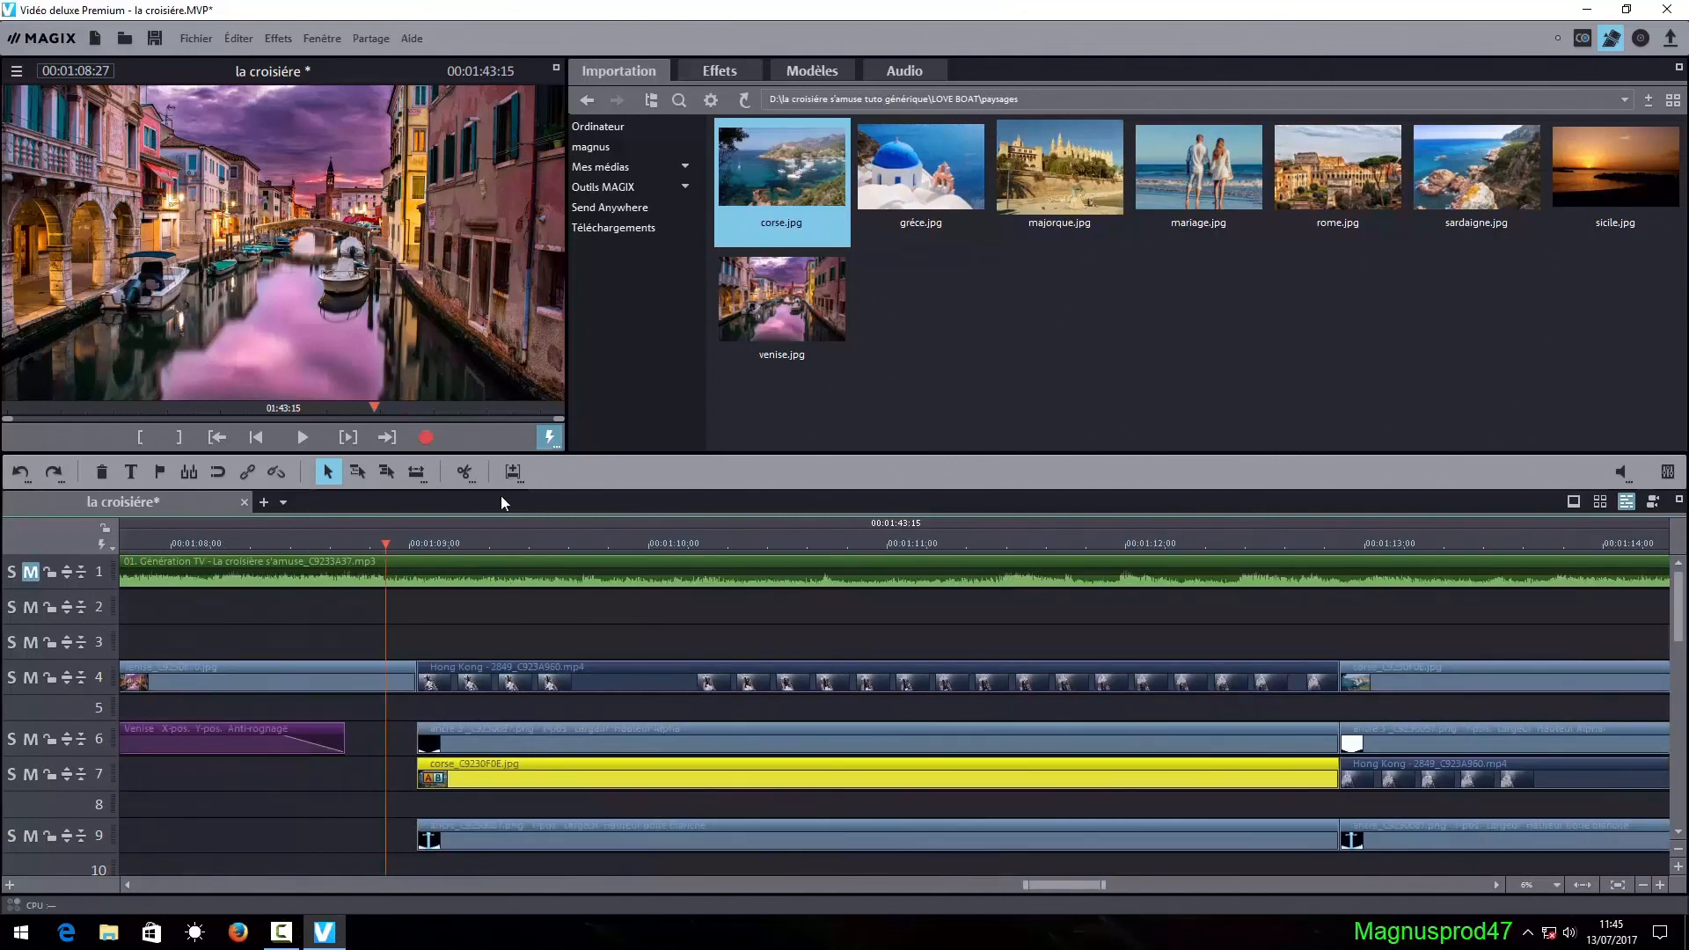
{"action": "left_click_drag", "start_coordinate": [385, 547], "coordinate": [650, 585]}
{"action": "key", "text": "space"}
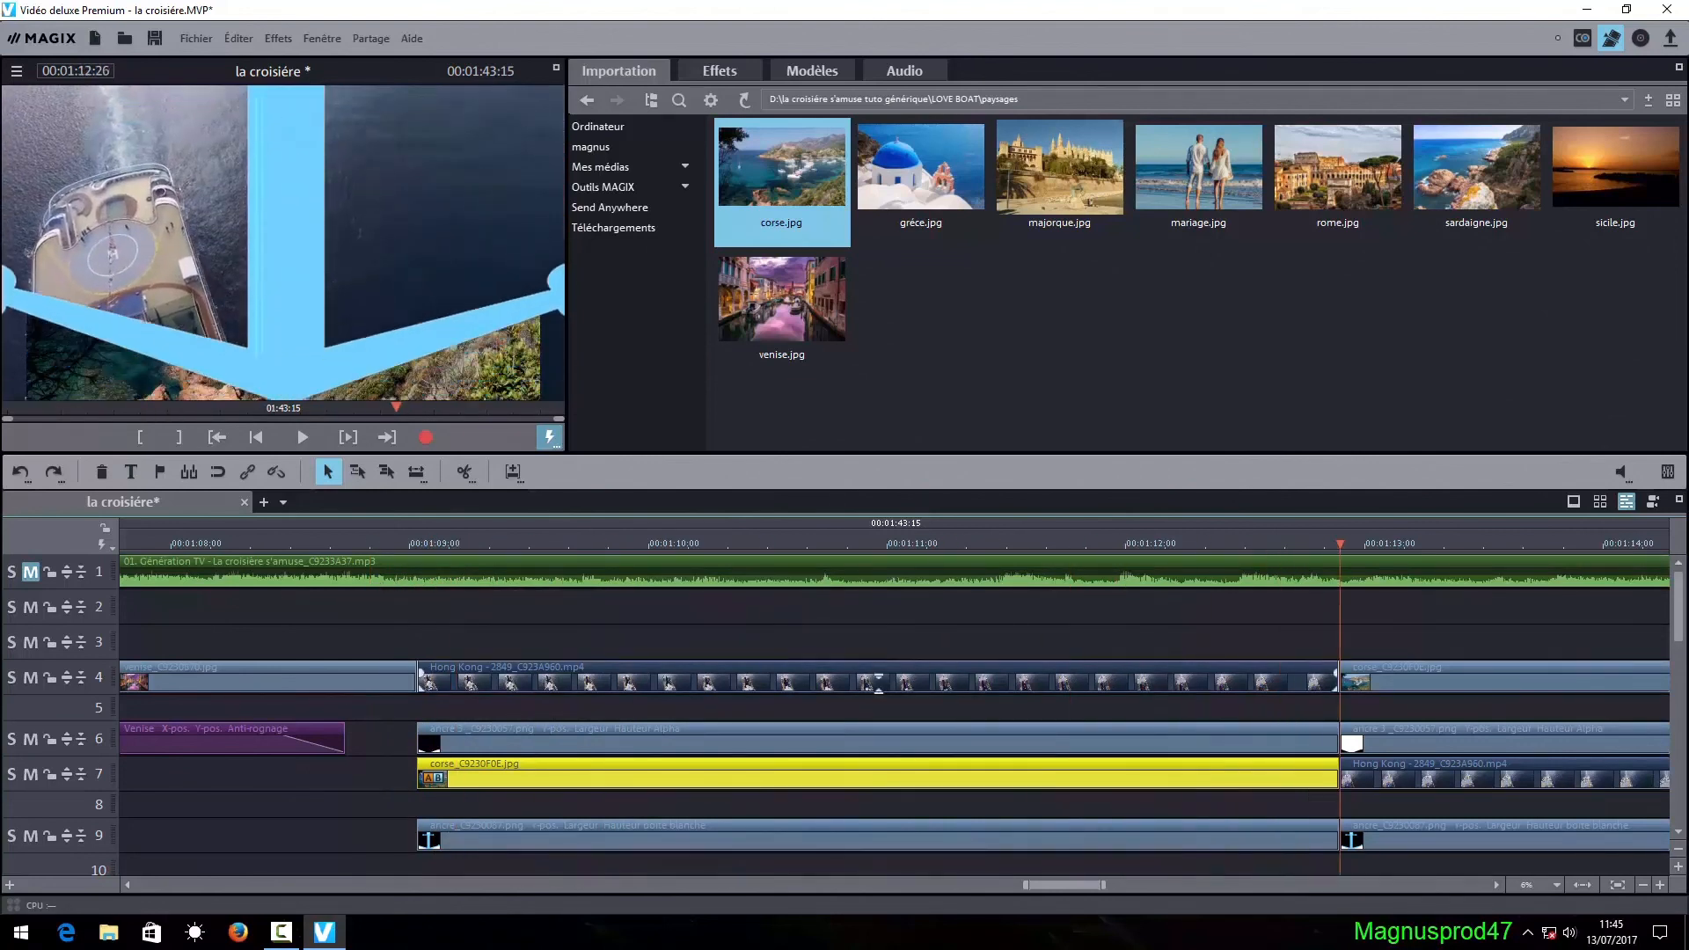
{"action": "key", "text": "space"}
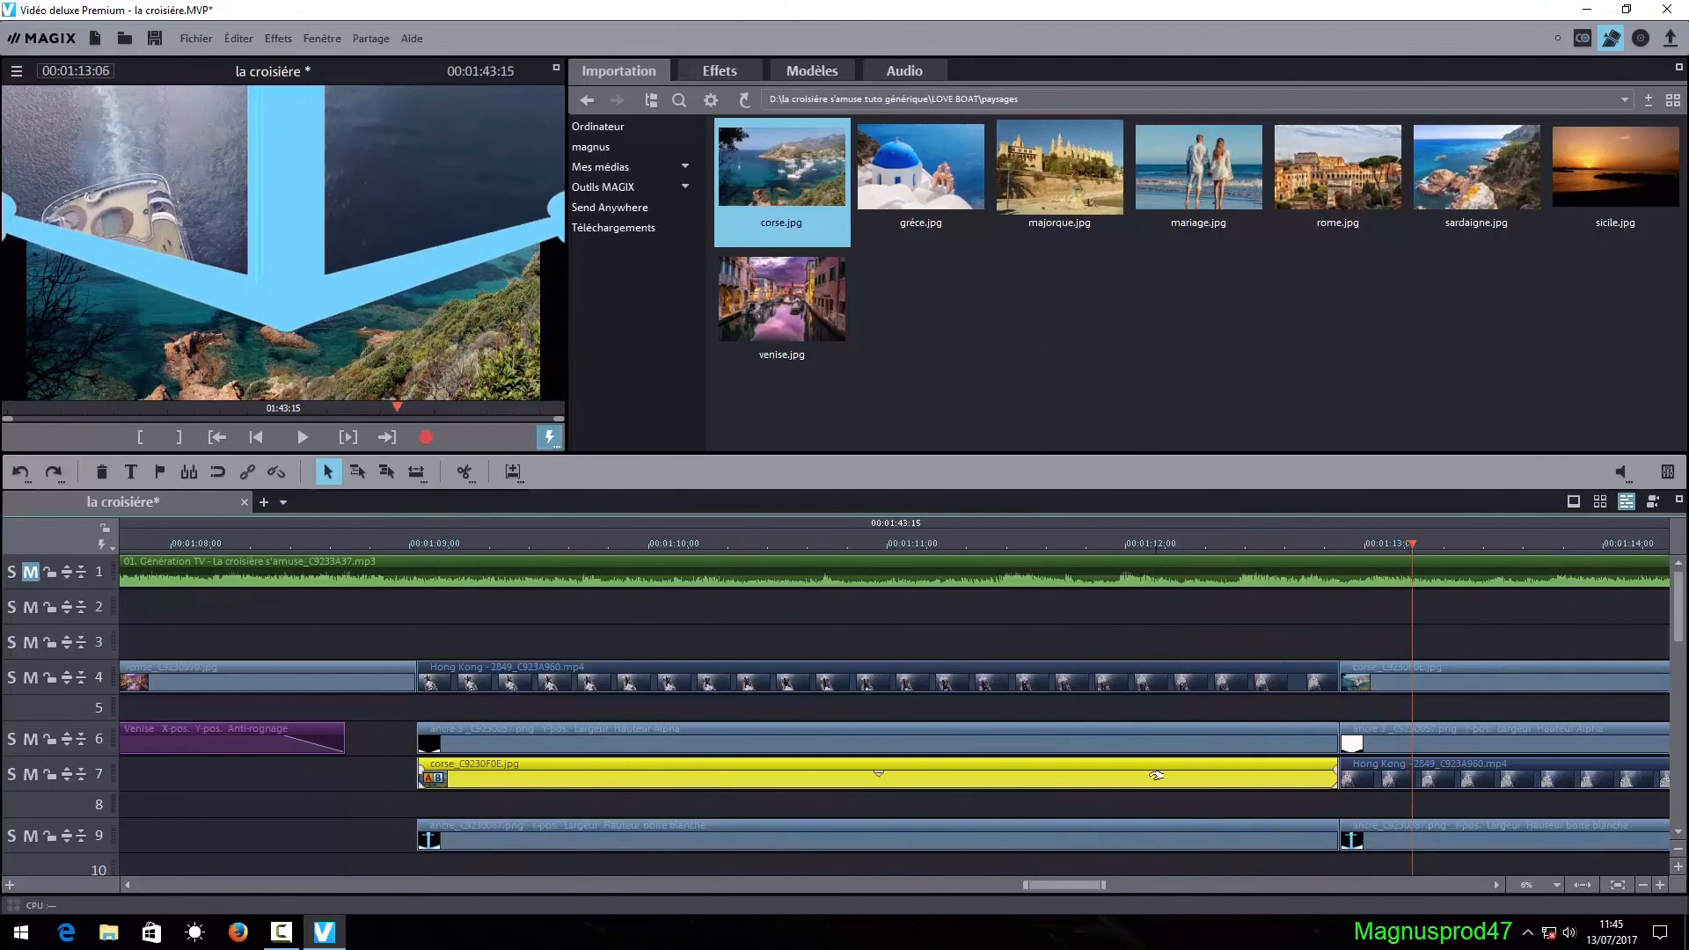
- Fit the corse clips on tracks 7 and 4 automatically to the screen size and play back the transition
{"action": "right_click", "coordinate": [949, 773]}
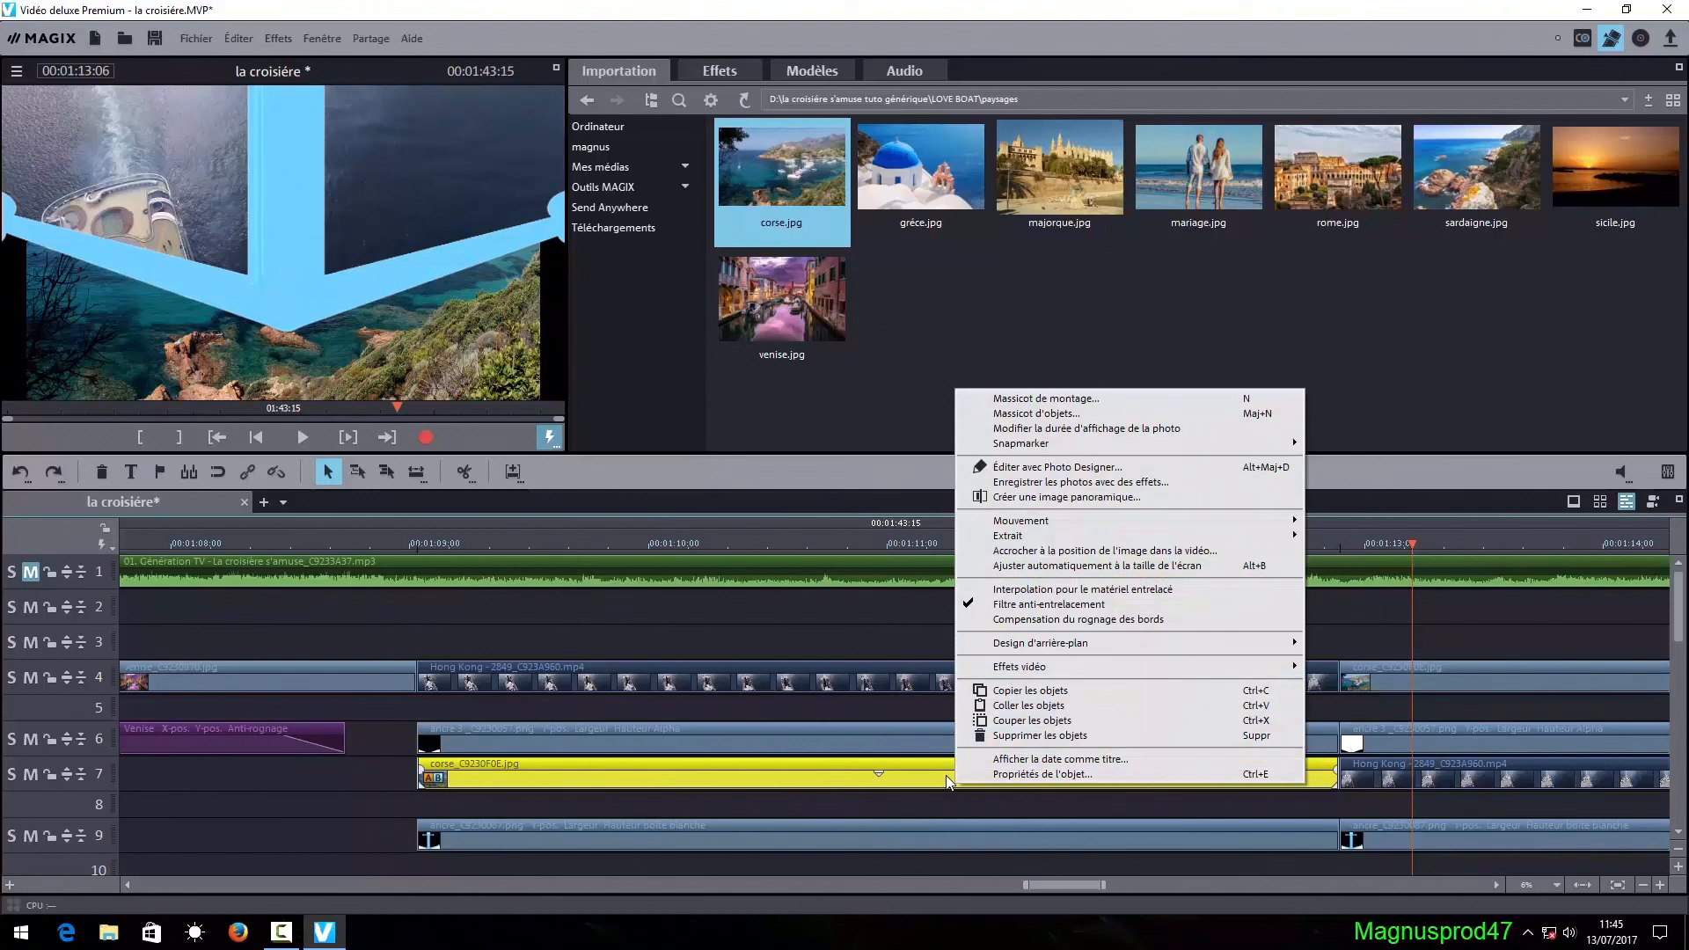
{"action": "left_click", "coordinate": [1076, 569]}
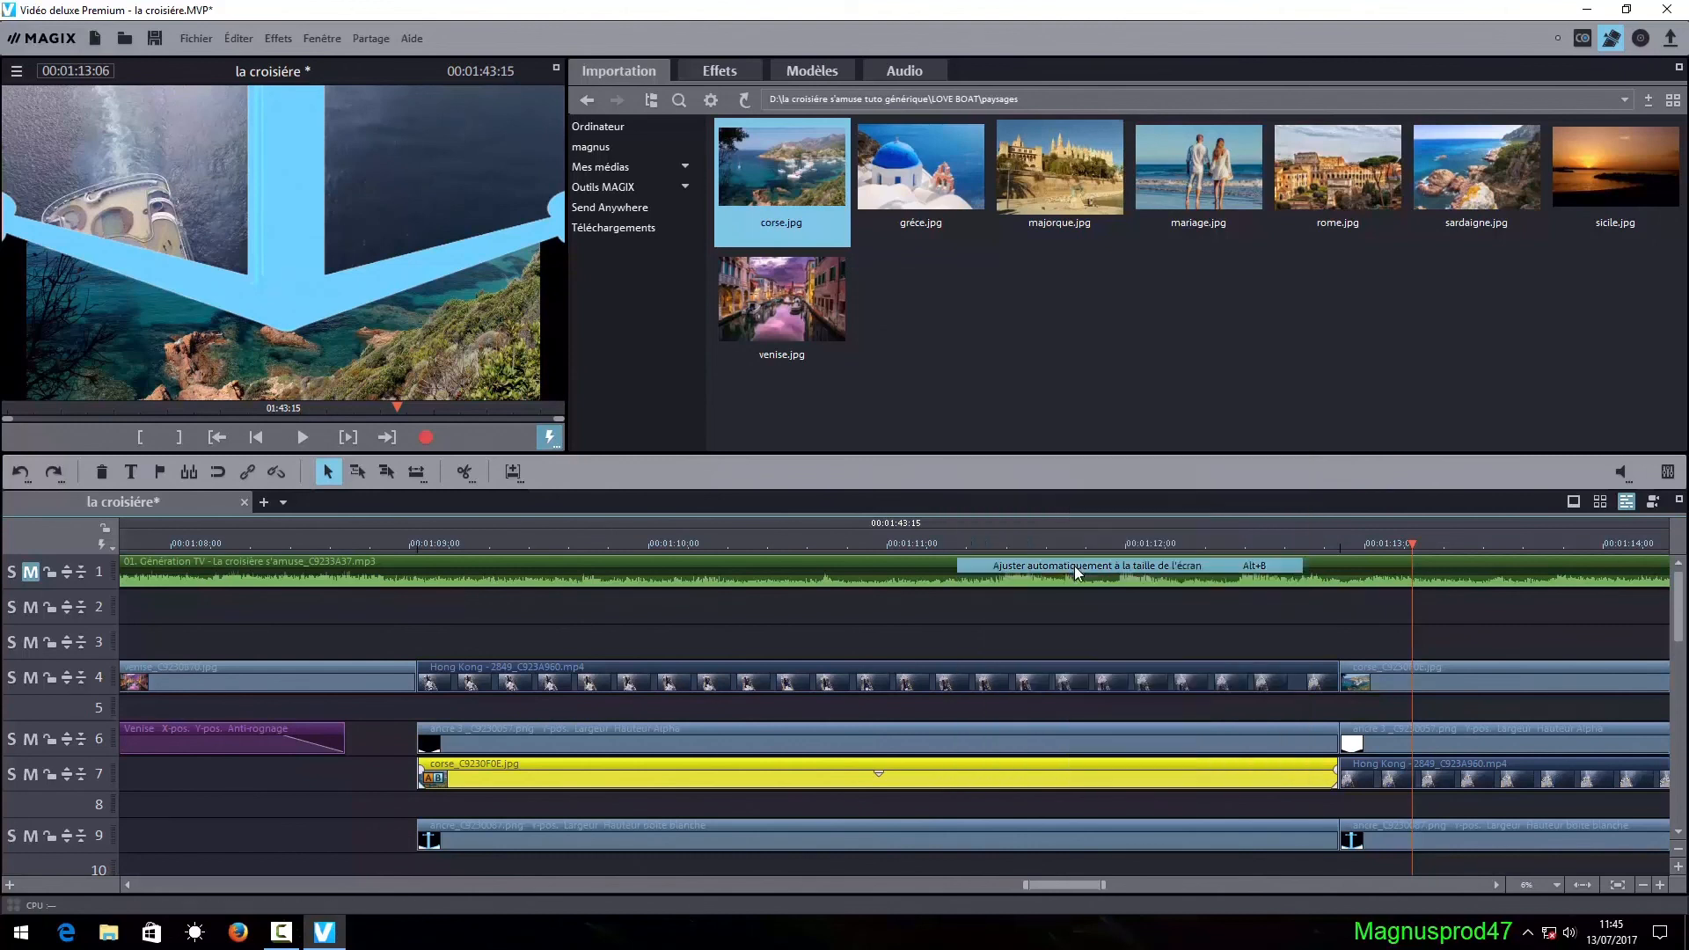
{"action": "left_click", "coordinate": [1503, 670]}
{"action": "right_click", "coordinate": [1511, 668]}
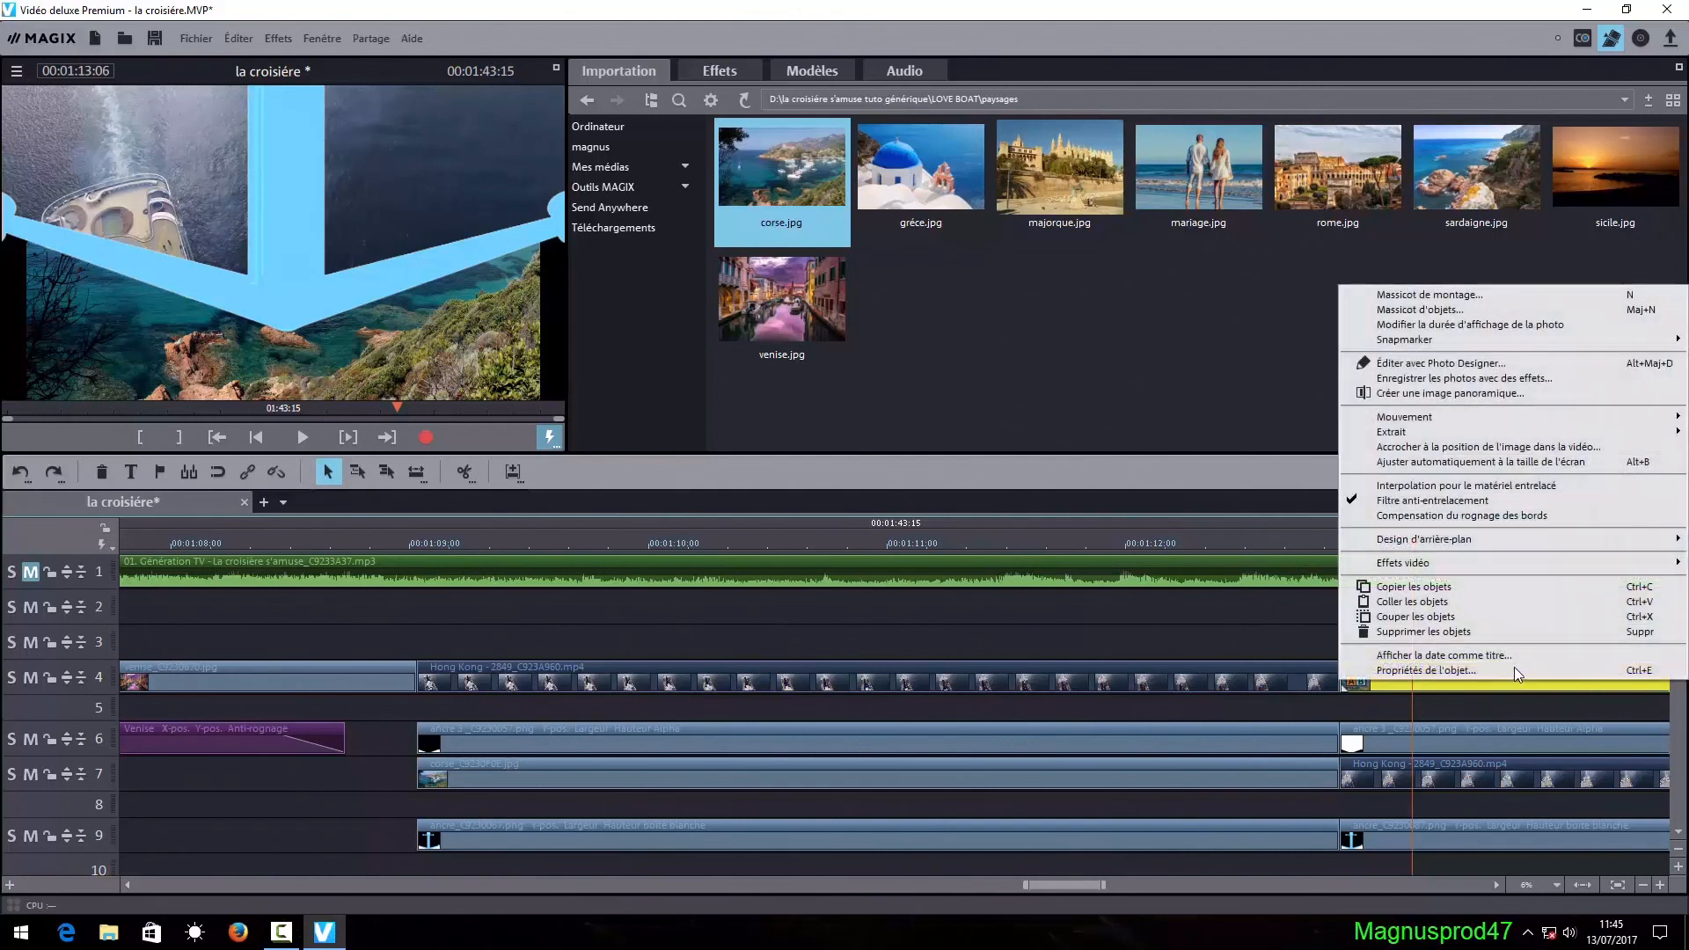
{"action": "left_click", "coordinate": [1429, 462]}
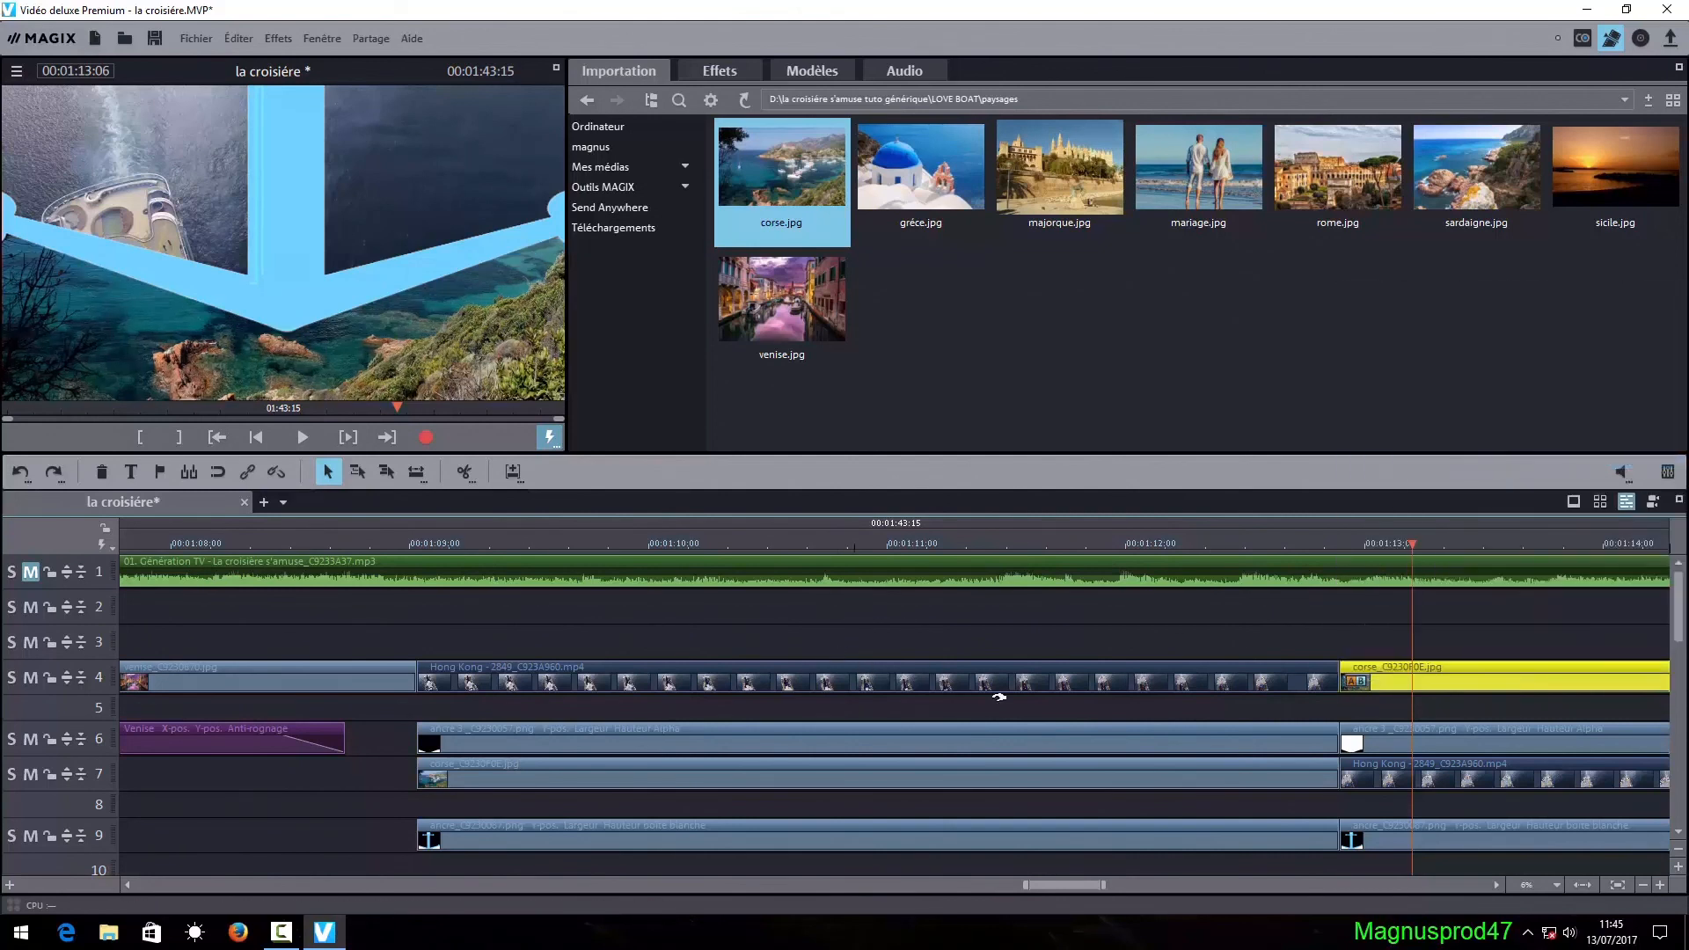
{"action": "left_click_drag", "start_coordinate": [1411, 543], "coordinate": [407, 542]}
{"action": "left_click", "coordinate": [282, 439]}
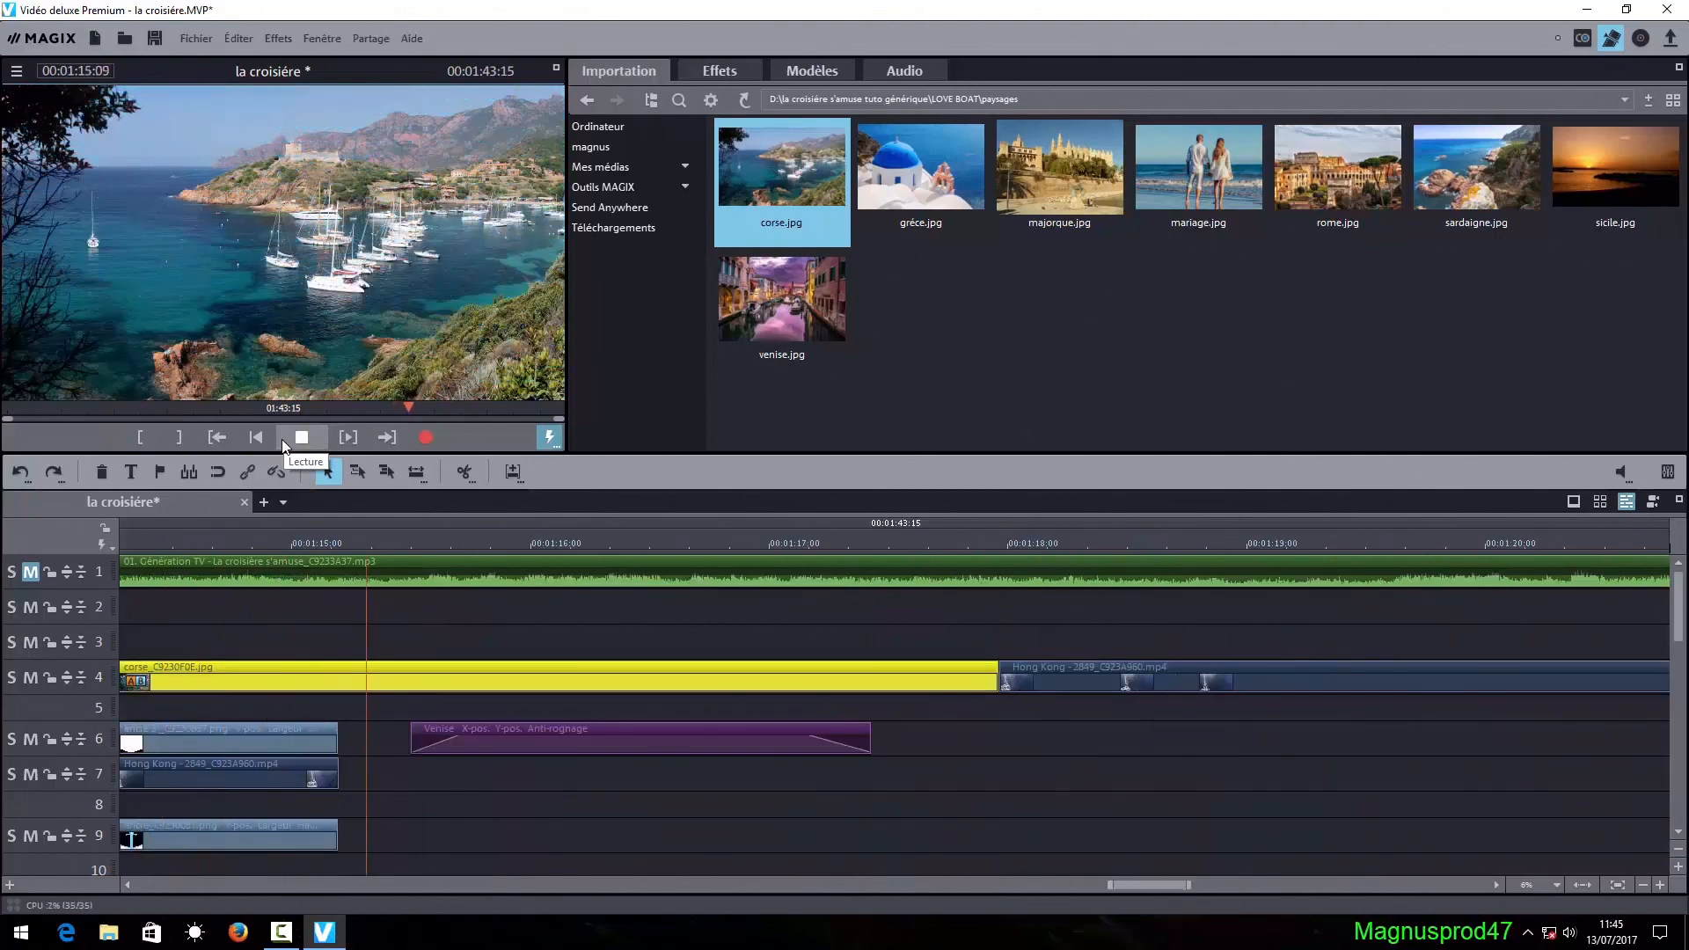
{"action": "left_click", "coordinate": [282, 442]}
- Replace the copied title's text with Corse and move the title up and to the left over the Corsica image
{"action": "left_click", "coordinate": [715, 747]}
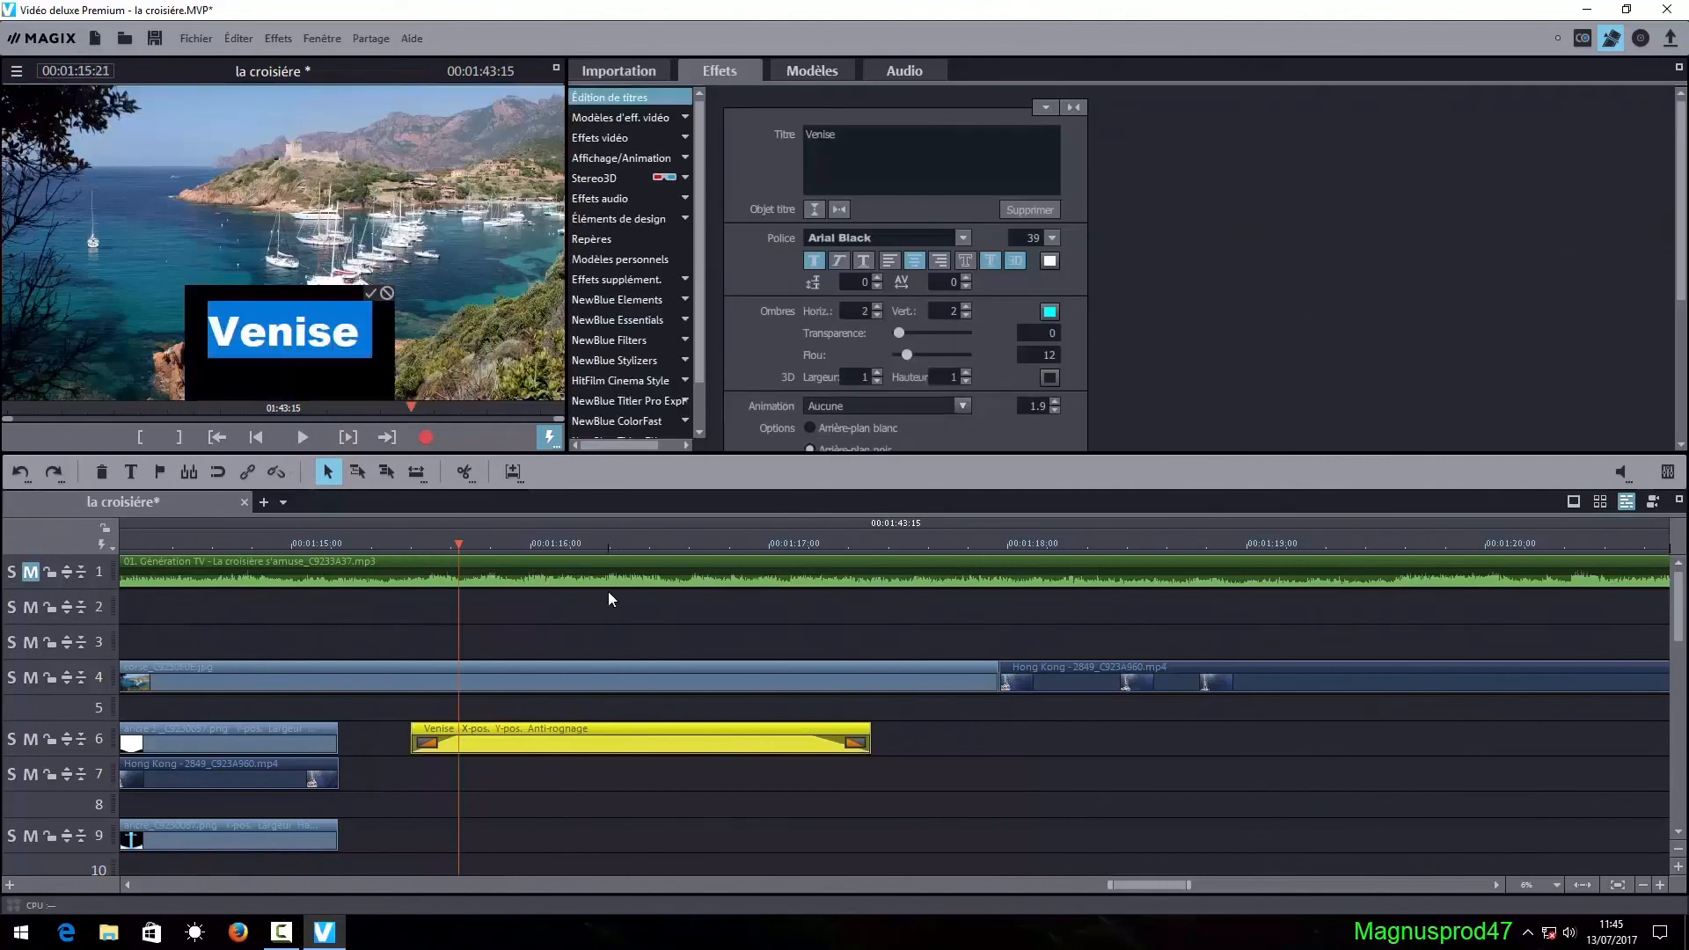
{"action": "type", "text": "cORSE"}
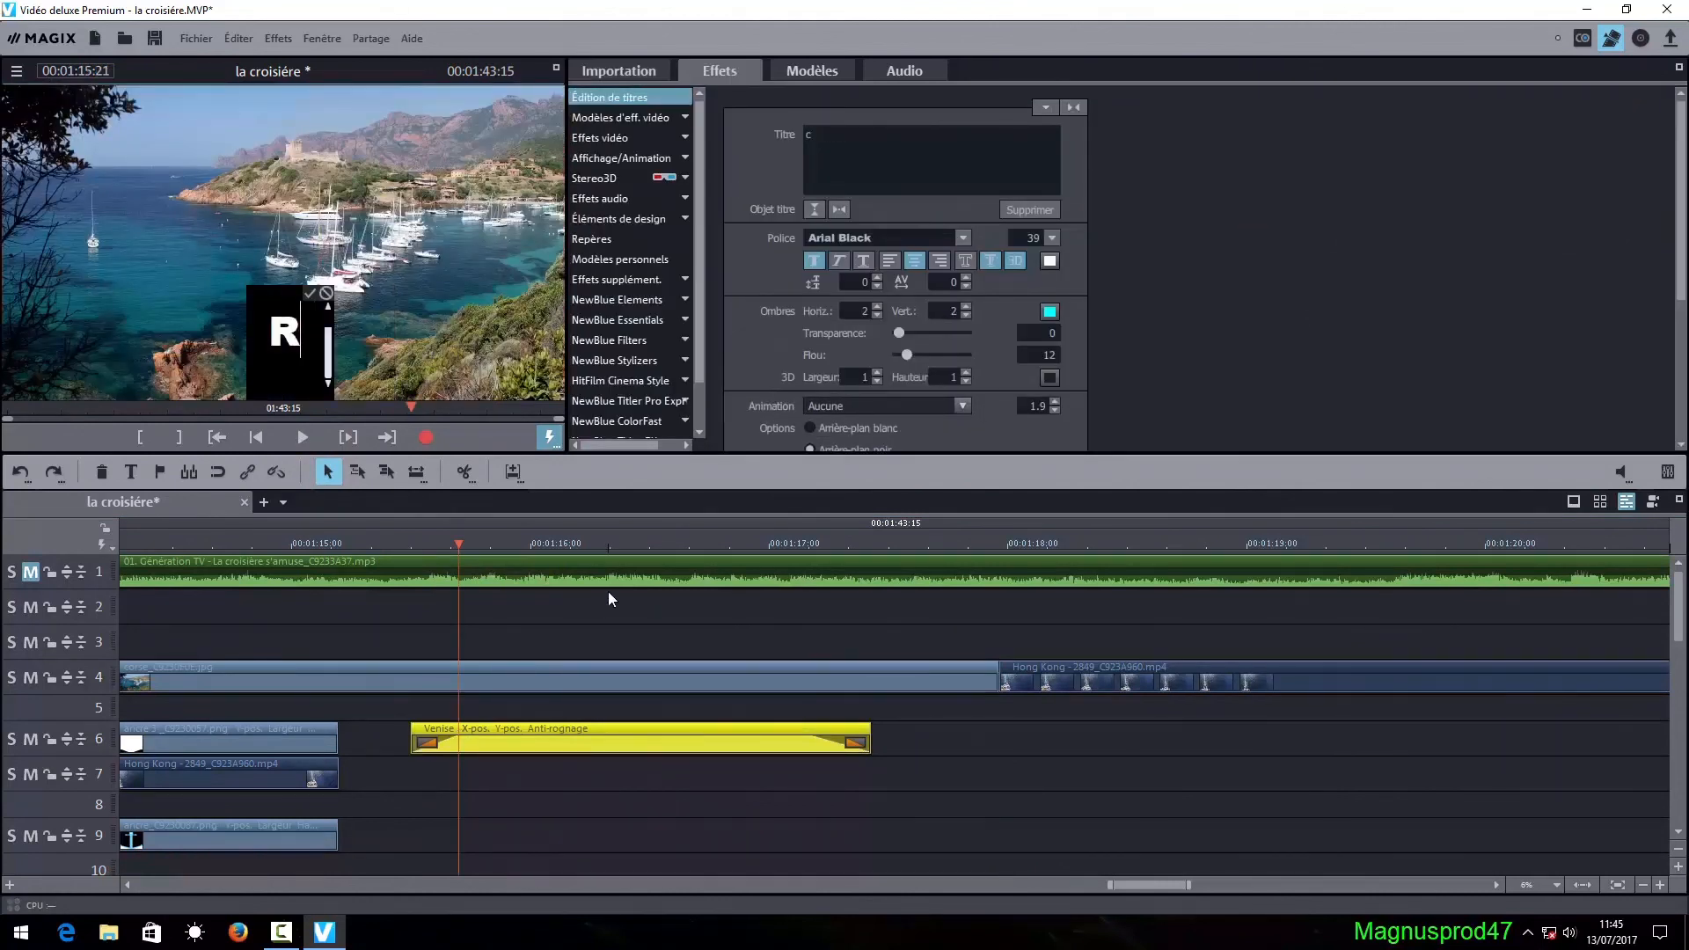
{"action": "key", "text": "BackSpace"}
{"action": "key", "text": "BackSpace"}
{"action": "key", "text": "BackSpace"}
{"action": "type", "text": "orse"}
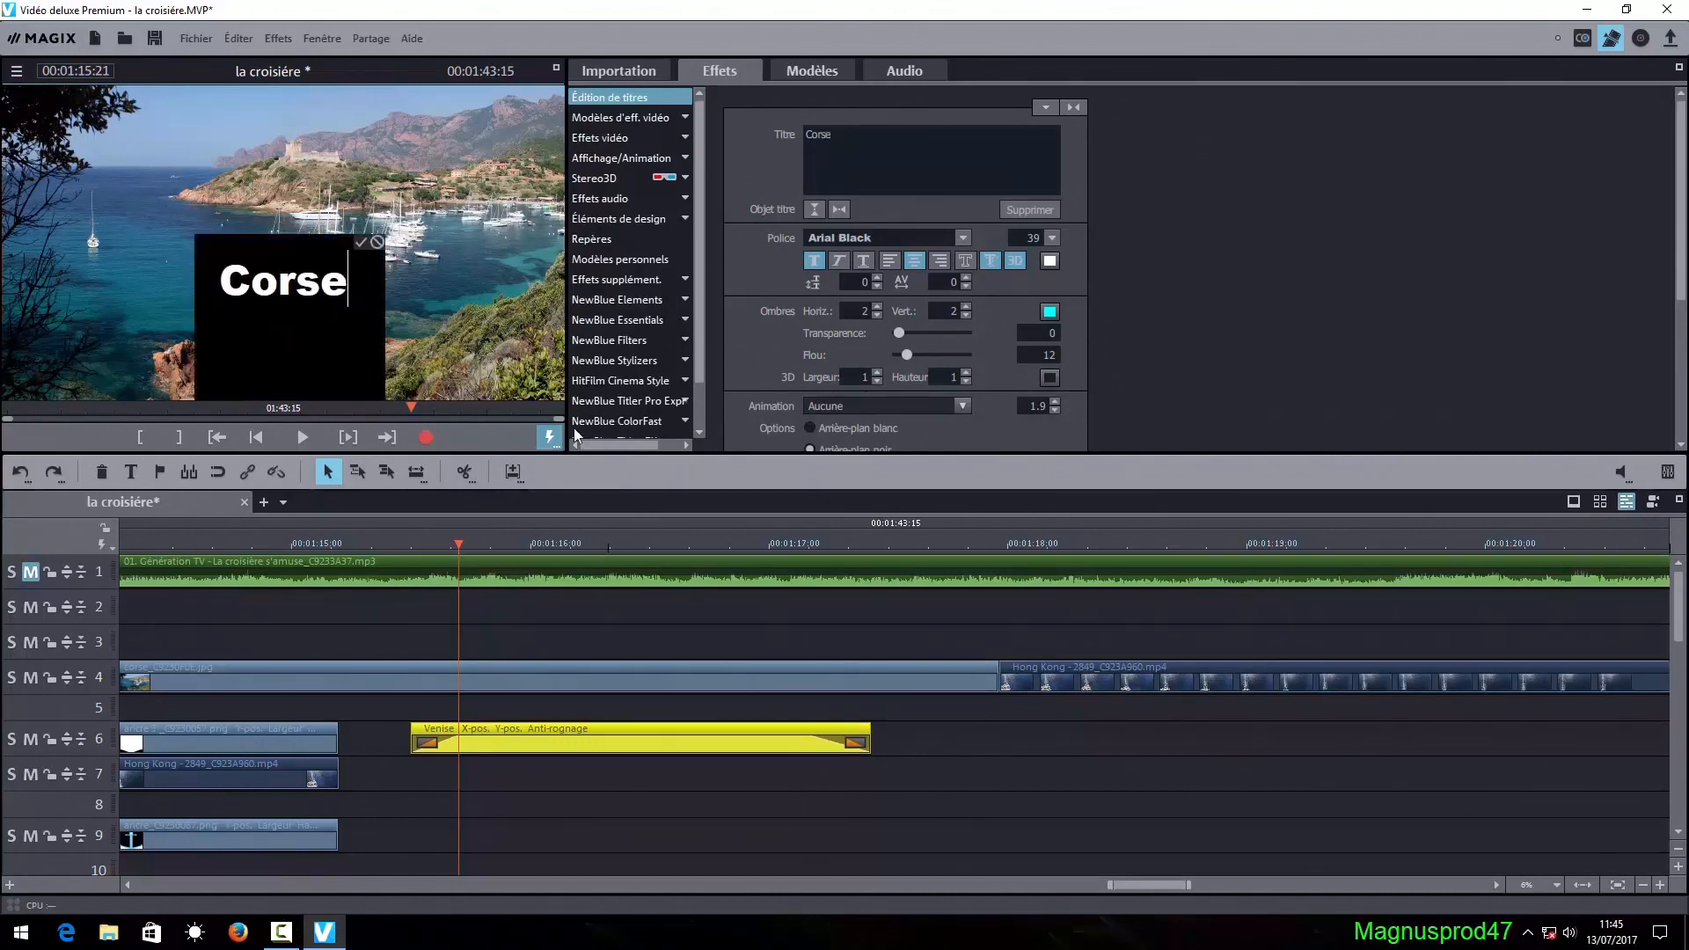
{"action": "left_click", "coordinate": [360, 242]}
{"action": "left_click_drag", "start_coordinate": [310, 345], "coordinate": [210, 247]}
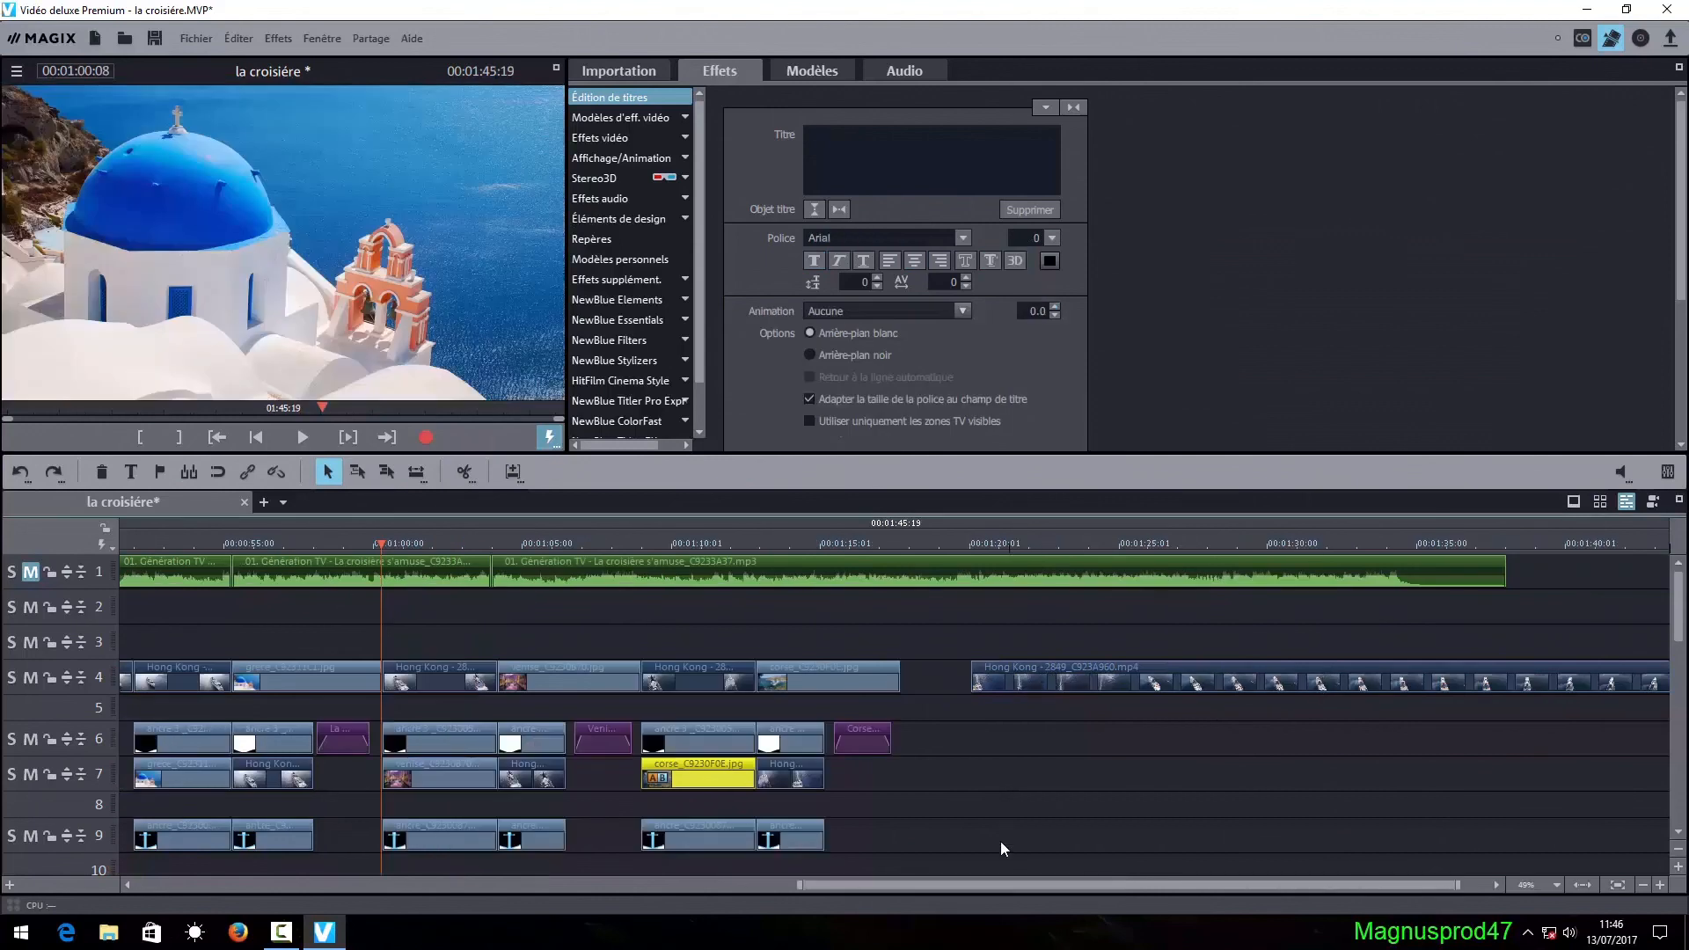